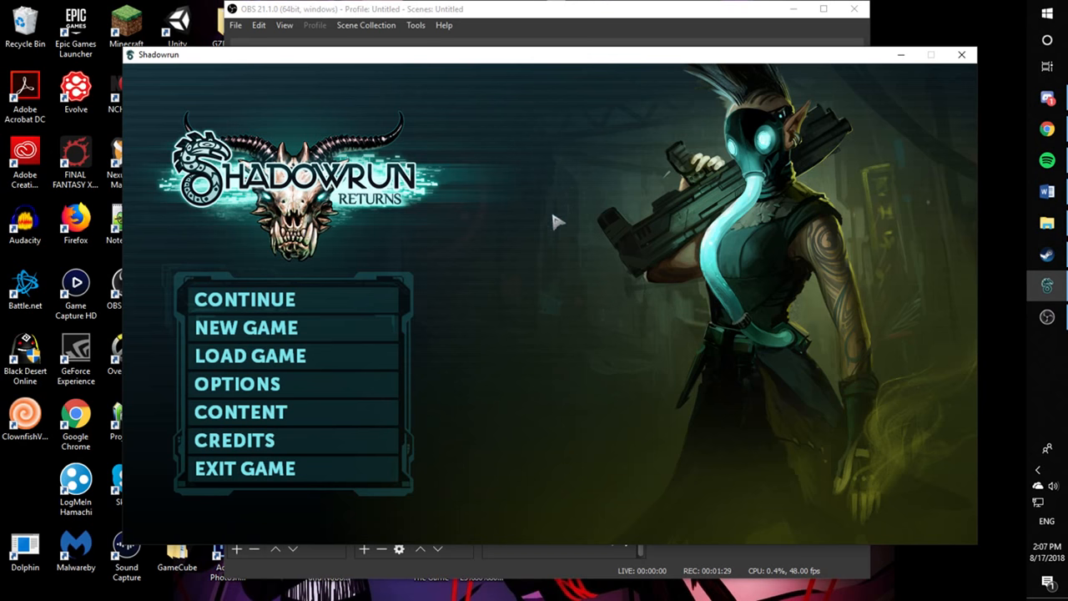
# Review the installed and subscribed packs in the game's content manager, and launch the Shadowrun Editor
pyautogui.click(315, 420)
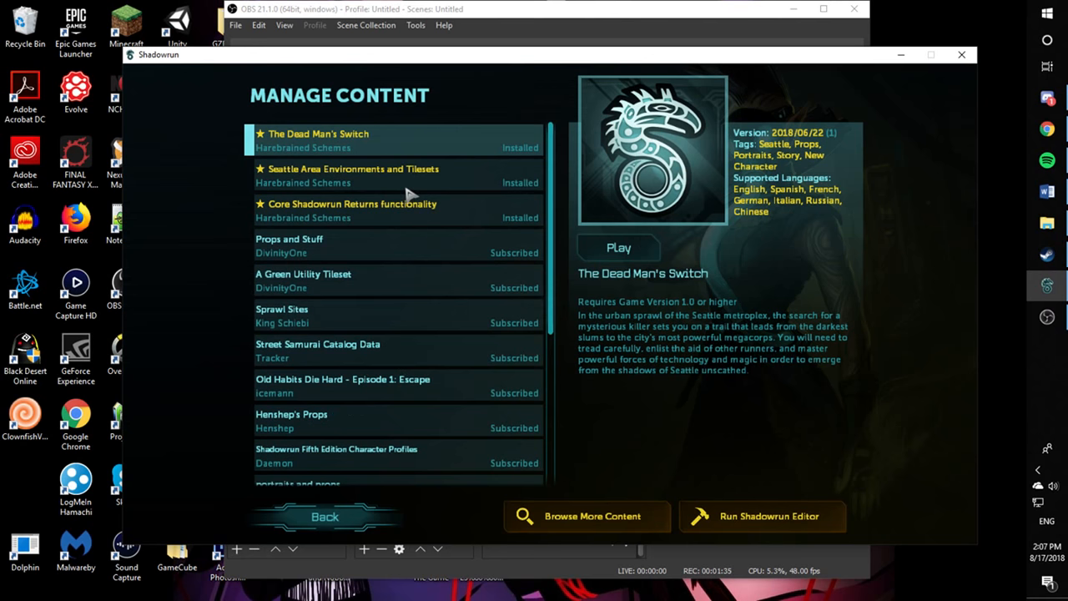
pyautogui.scroll(-1, 403, 209)
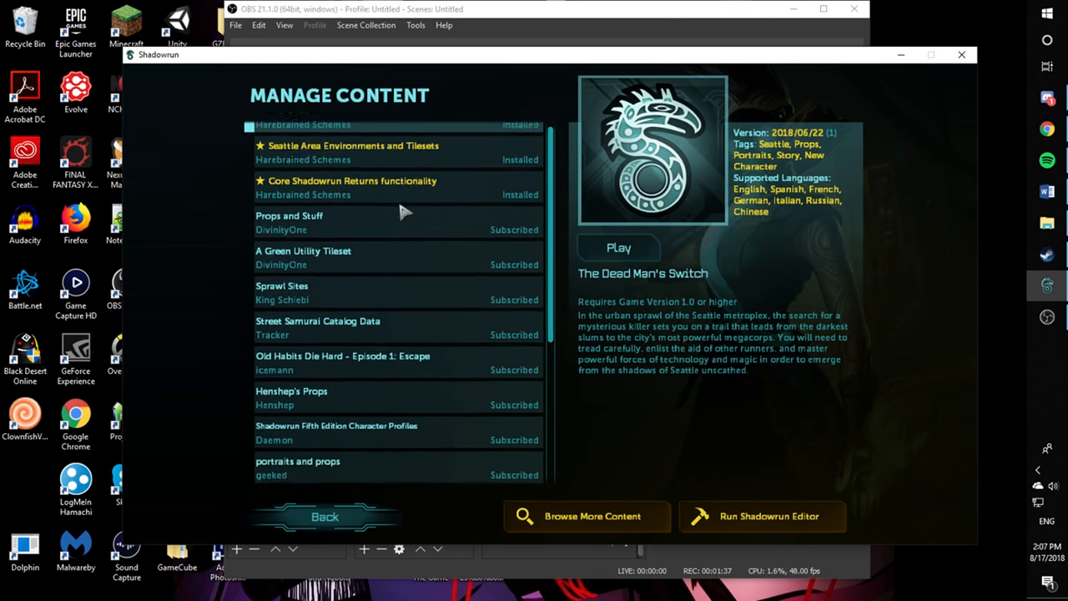
pyautogui.scroll(-6, 403, 209)
pyautogui.scroll(6, 443, 318)
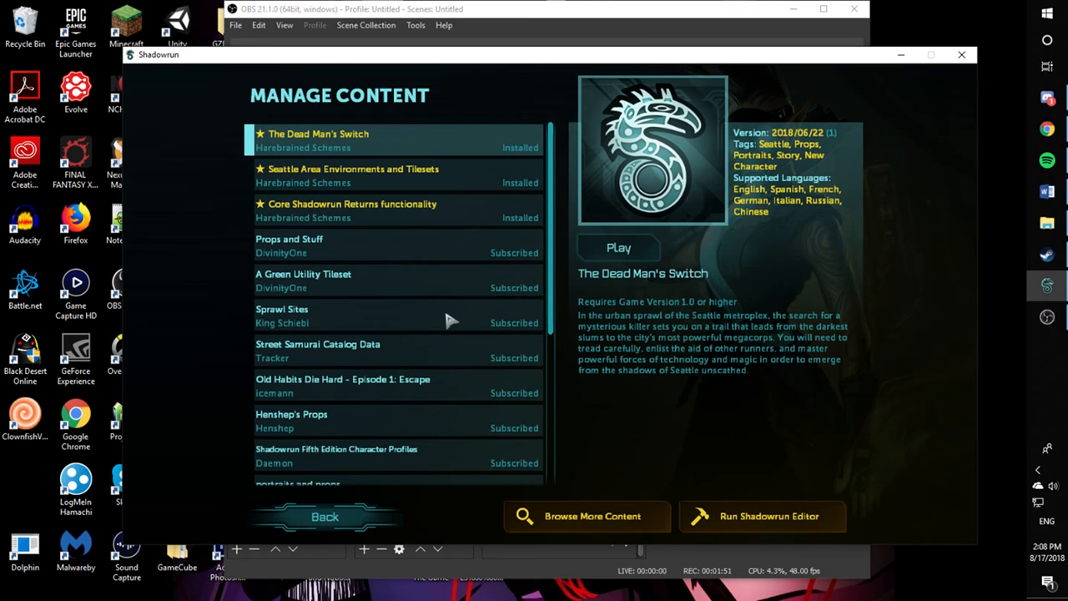
pyautogui.scroll(-6, 451, 320)
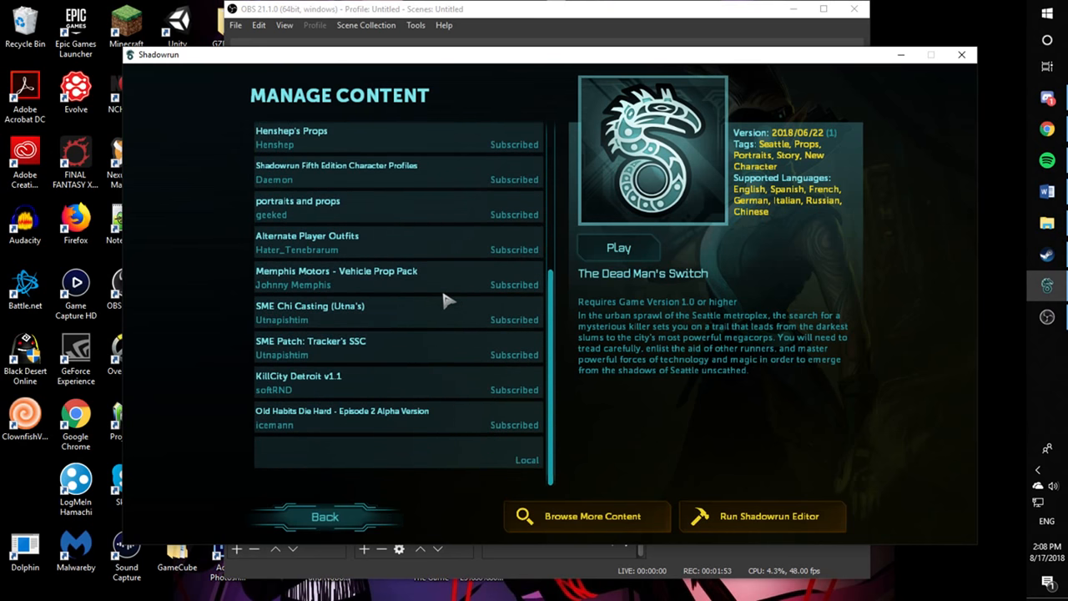
pyautogui.scroll(6, 445, 301)
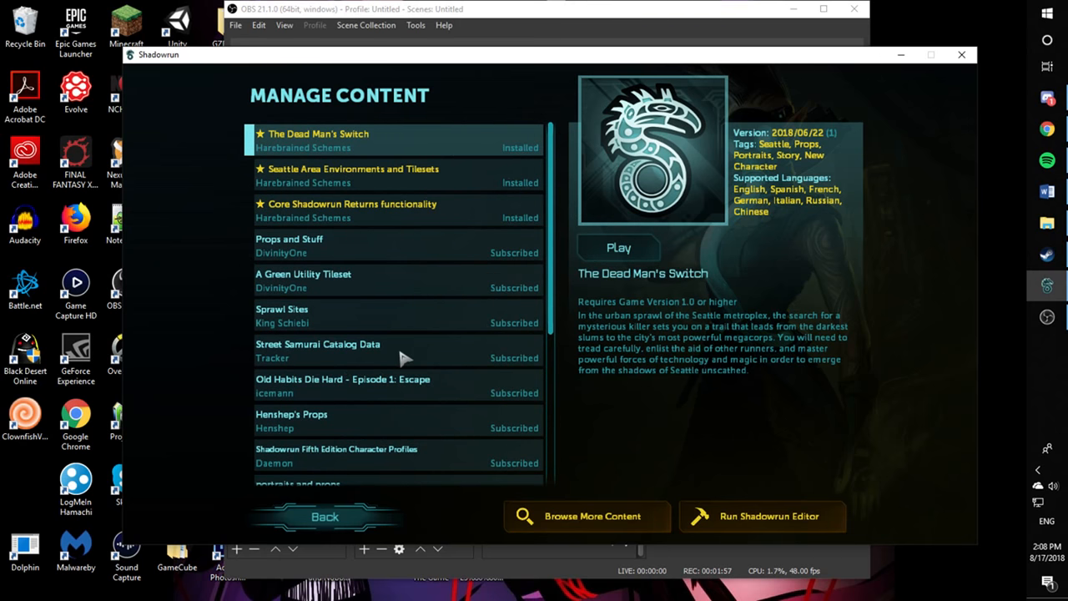
pyautogui.click(770, 518)
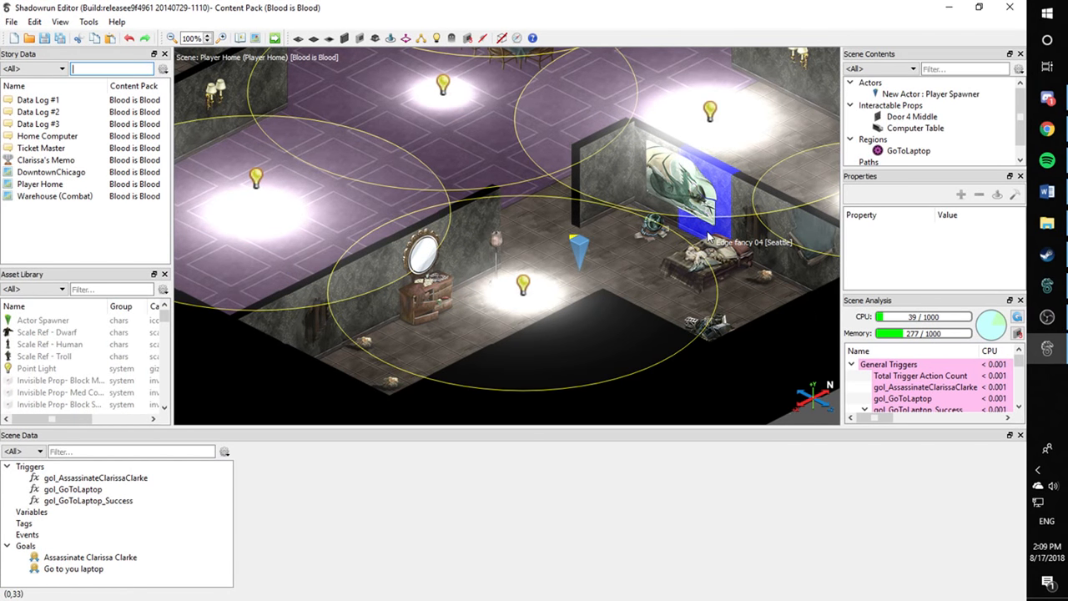
# Examine the overall layout of the Player Home scene and the story data's asset and content pack options
pyautogui.scroll(-3, 466, 228)
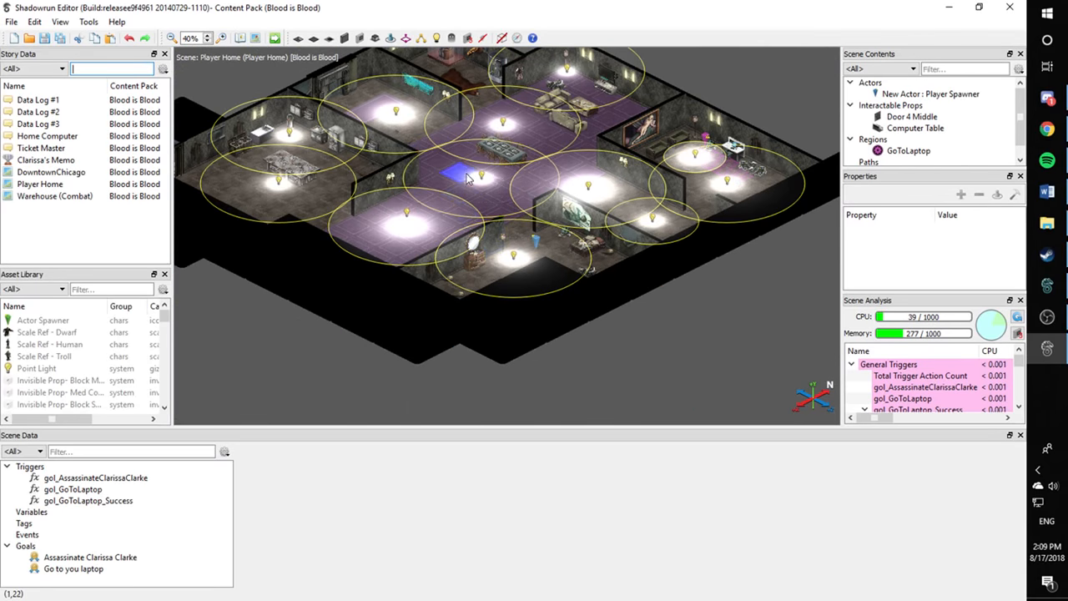
pyautogui.scroll(-2, 470, 286)
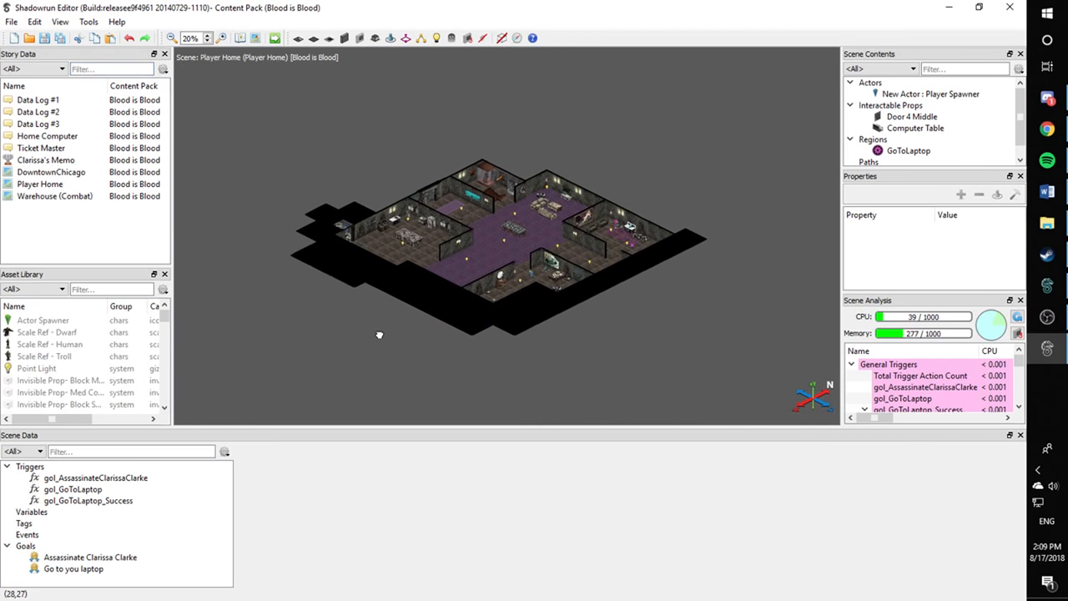
pyautogui.moveTo(376, 334)
pyautogui.mouseDown(button='middle')
pyautogui.moveTo(408, 367)
pyautogui.moveTo(370, 343)
pyautogui.moveTo(379, 340)
pyautogui.mouseUp(button='middle')
pyautogui.scroll(1, 367, 340)
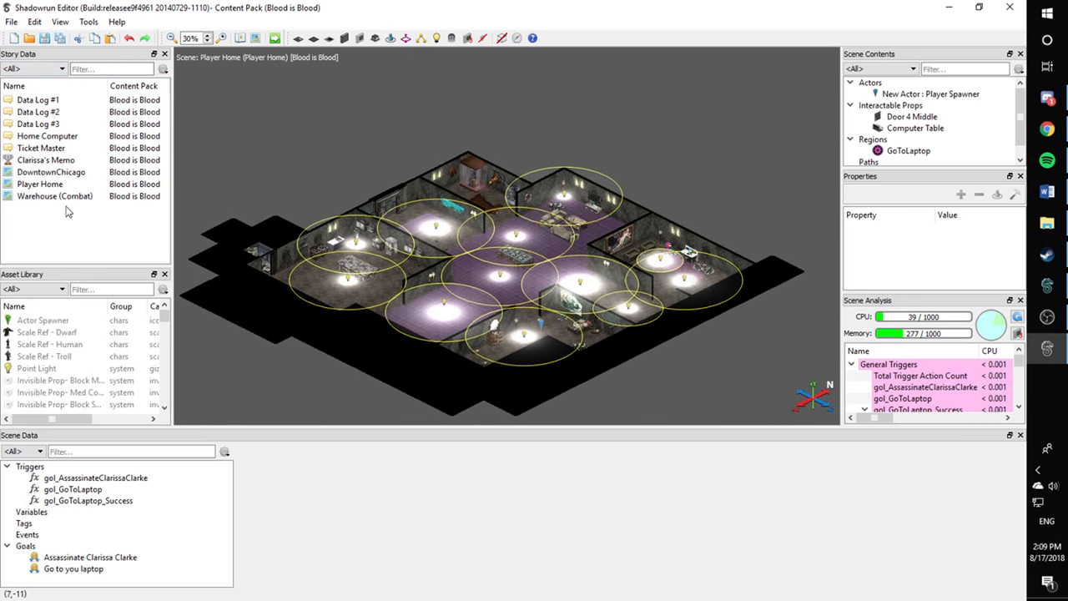
pyautogui.click(163, 68)
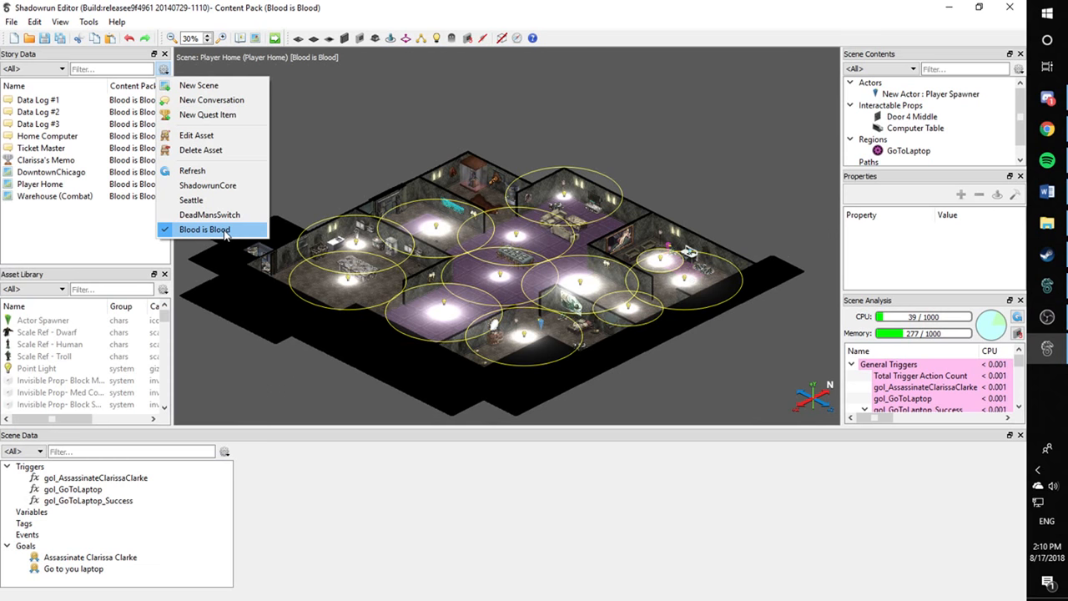
pyautogui.click(549, 131)
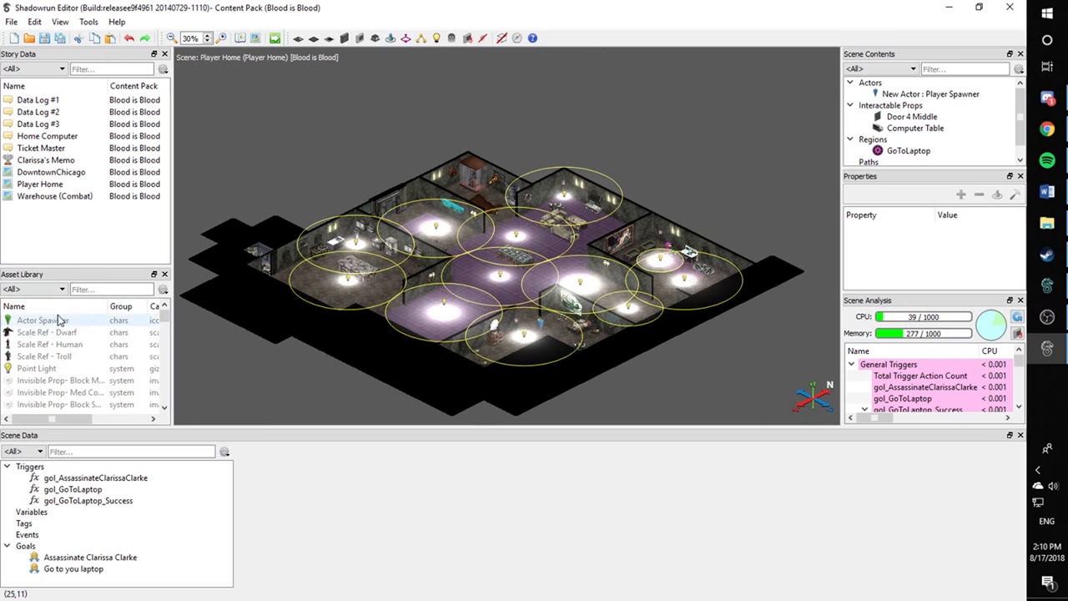
# Look through the Asset Library's category filters, from Characters down to whitebox
pyautogui.click(52, 290)
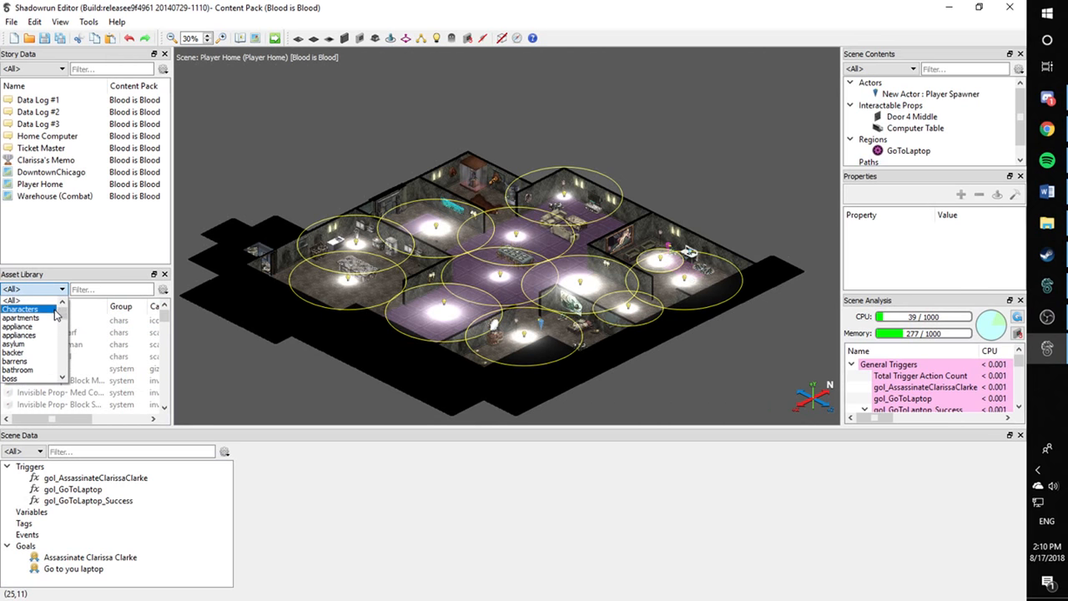
pyautogui.scroll(-3, 55, 317)
pyautogui.scroll(3, 54, 318)
pyautogui.scroll(-5, 45, 325)
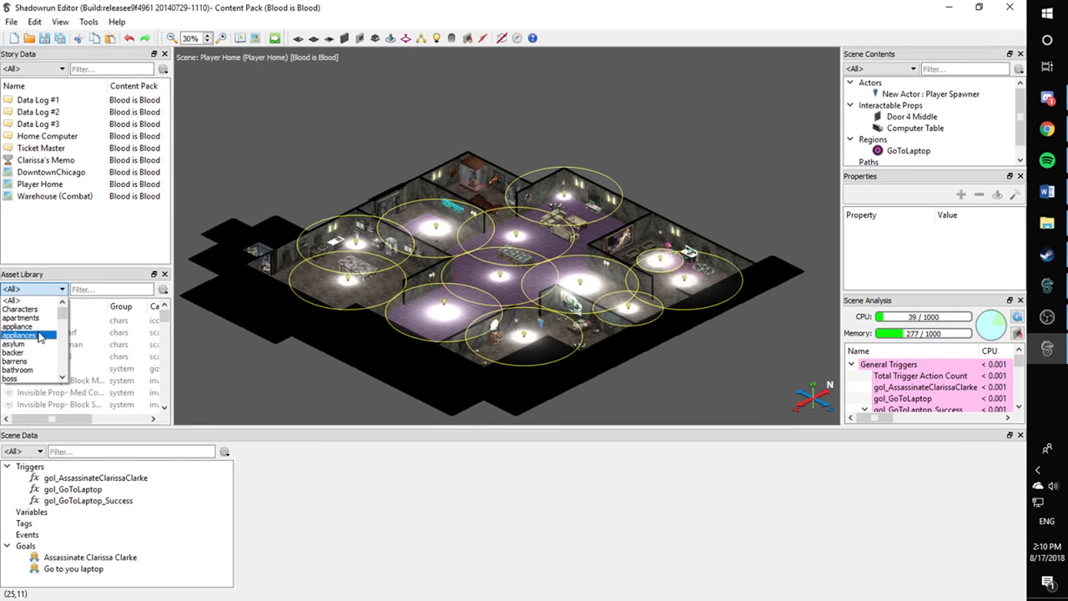
pyautogui.scroll(-10, 38, 337)
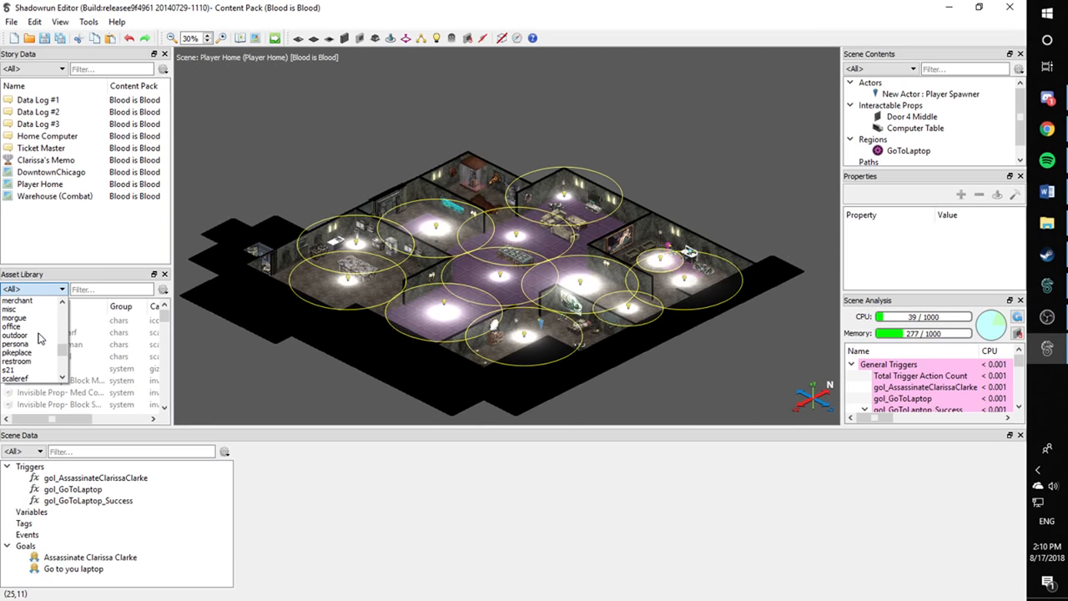
pyautogui.scroll(-1, 38, 337)
pyautogui.scroll(4, 38, 337)
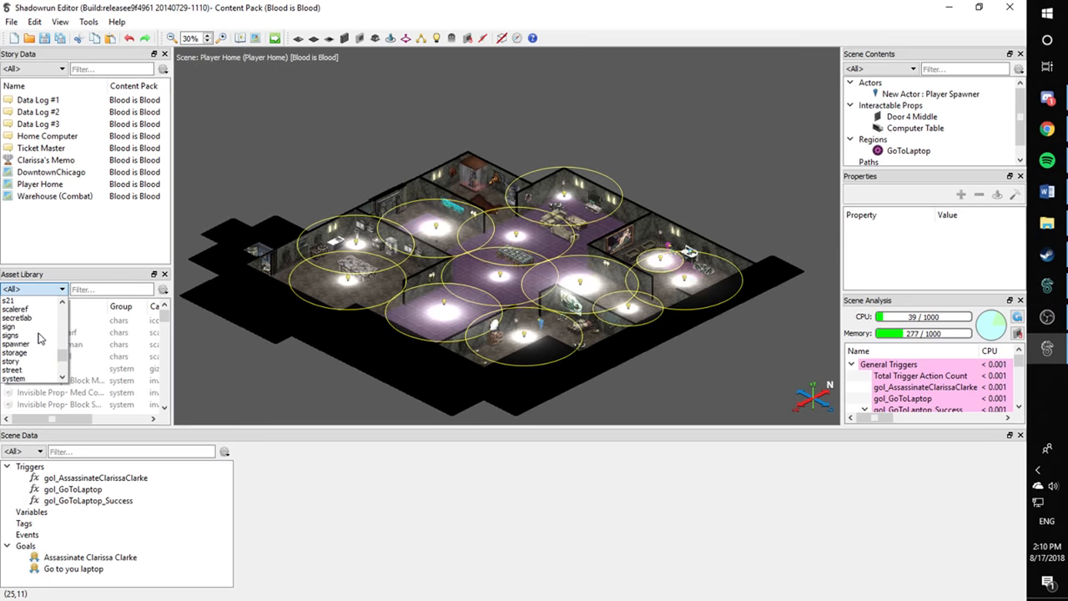
pyautogui.scroll(8, 38, 337)
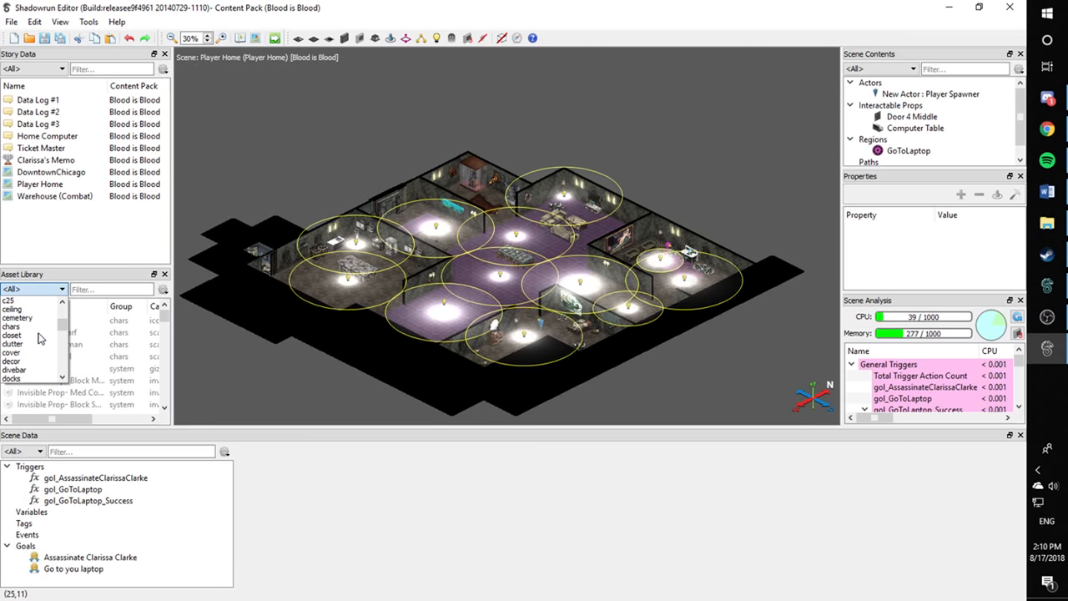
pyautogui.scroll(-8, 38, 336)
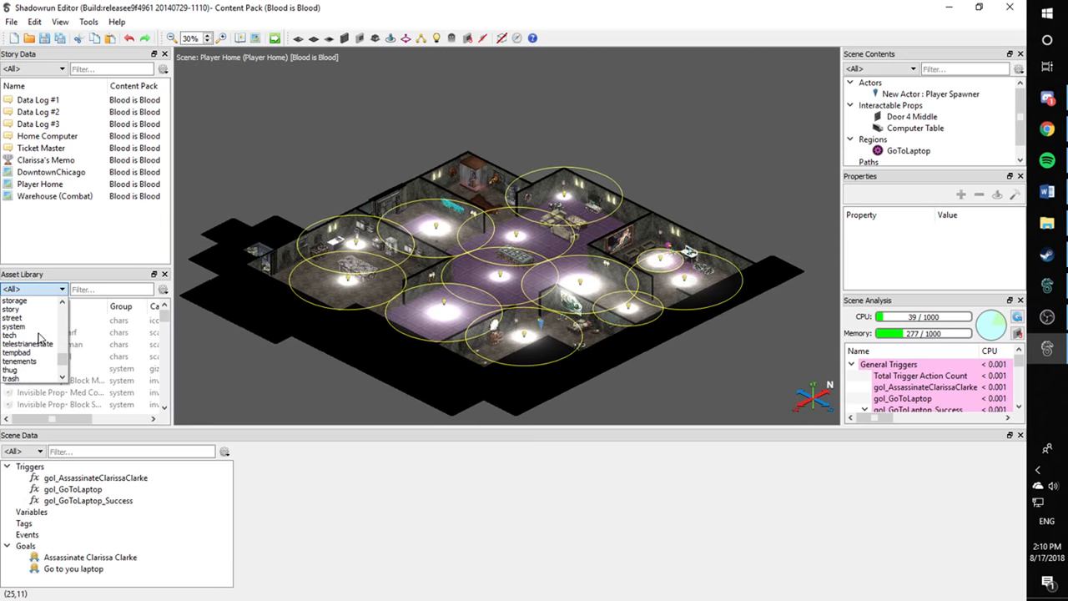
pyautogui.scroll(-3, 39, 336)
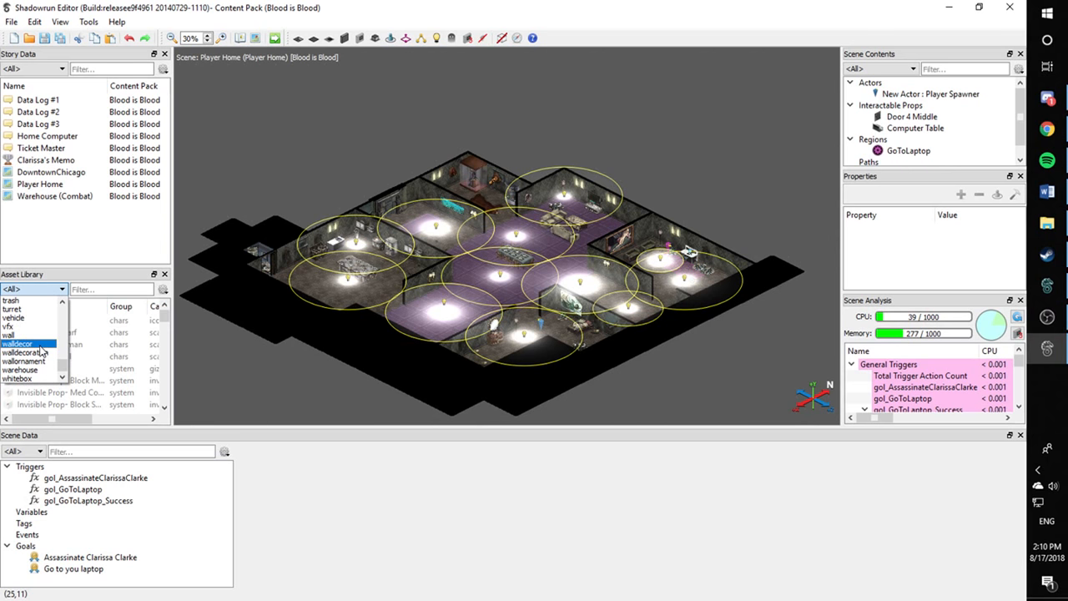
# Select the Player Spawner, locate it in the Player Home scene from the scene contents, and examine the surrounding rooms
pyautogui.click(542, 325)
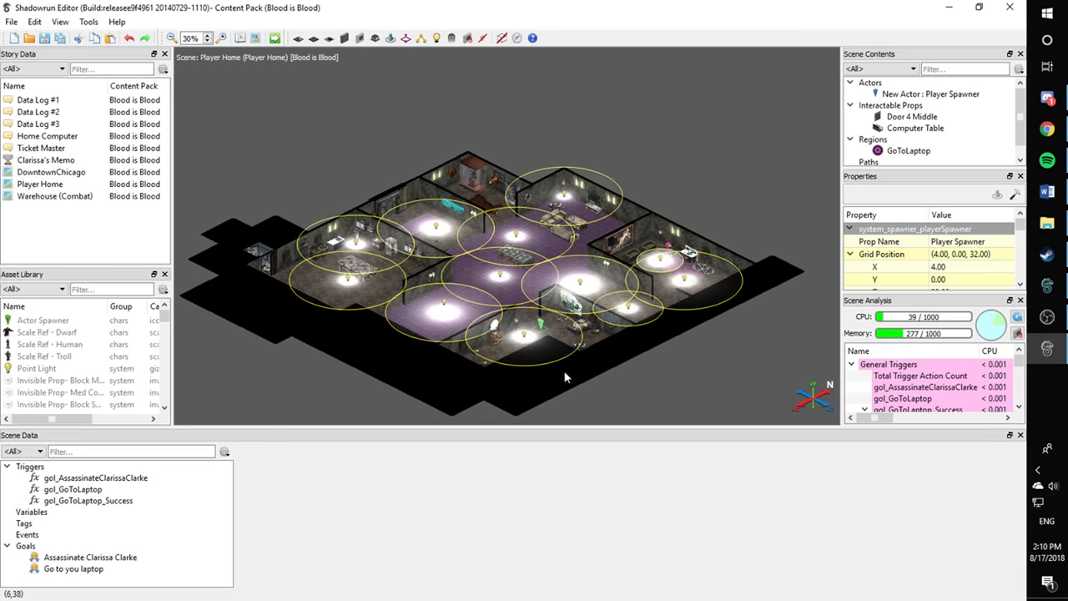
pyautogui.doubleClick(903, 95)
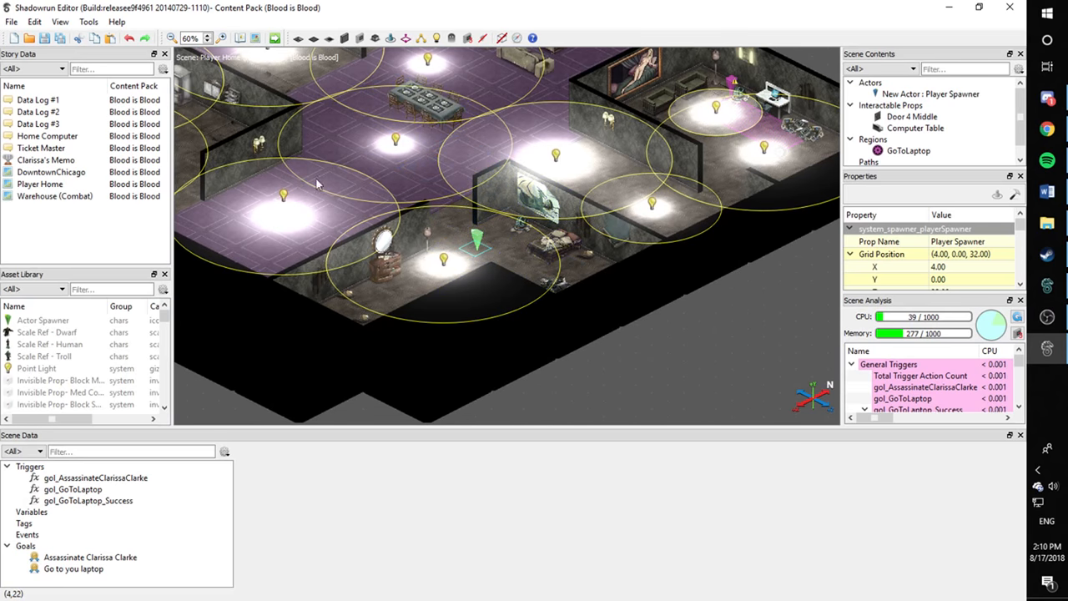
pyautogui.moveTo(541, 155); pyautogui.dragTo(707, 248, button='middle')
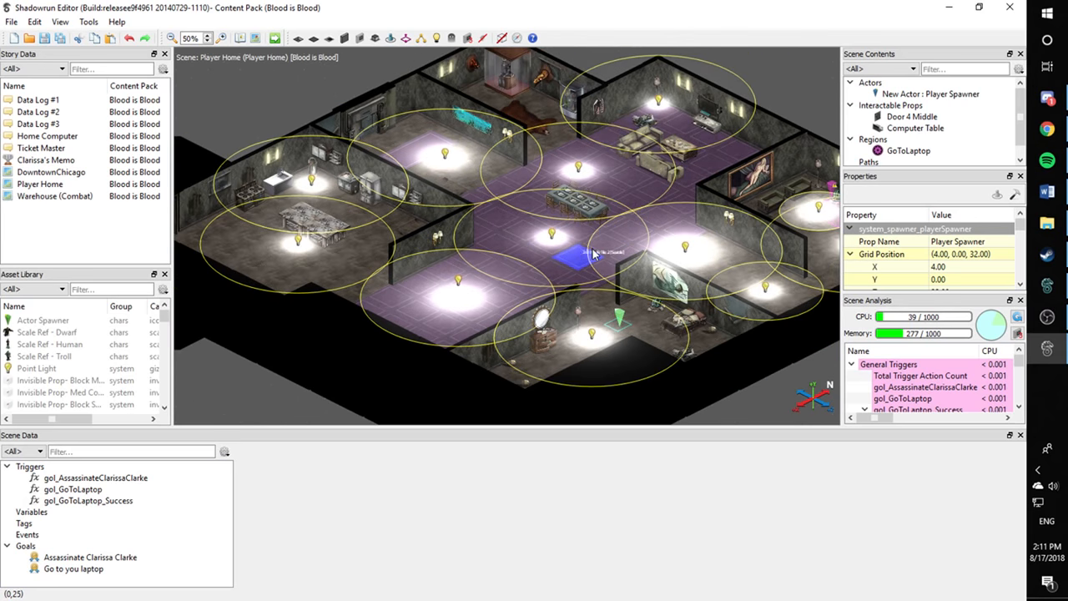
pyautogui.scroll(-1, 517, 277)
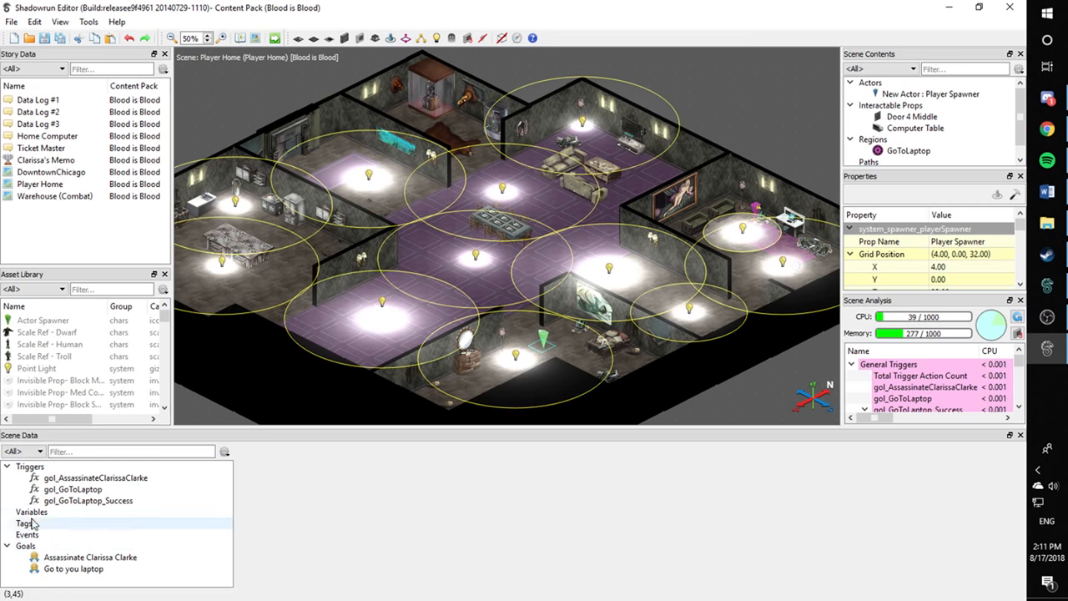
# Check which creation options the scene data offers for Triggers, Variables, Tags, Events and Goals
pyautogui.click(30, 467)
pyautogui.click(33, 512)
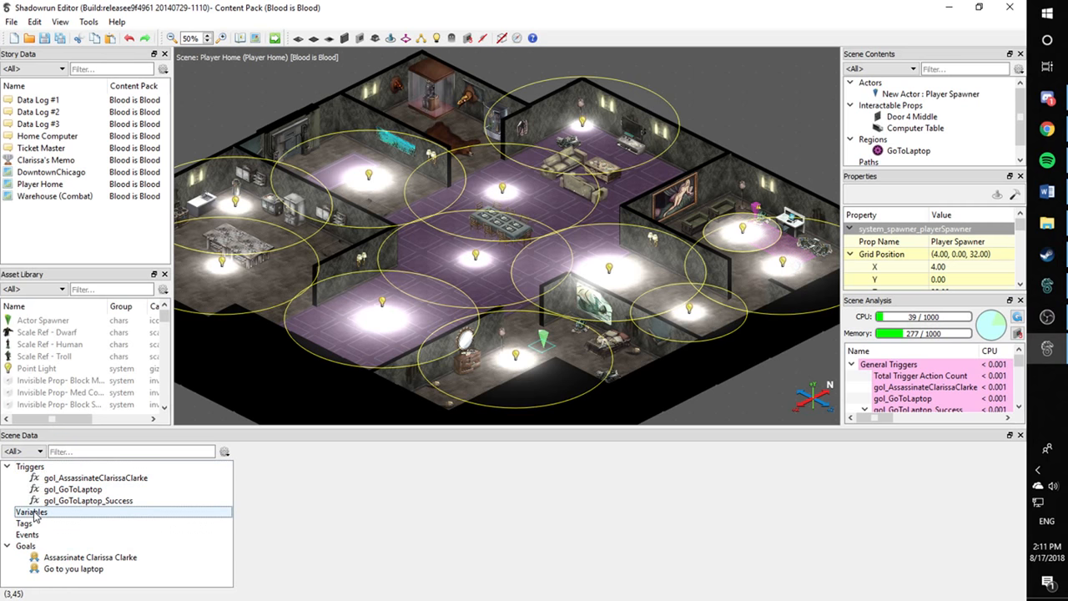
pyautogui.click(30, 523)
pyautogui.rightClick(31, 515)
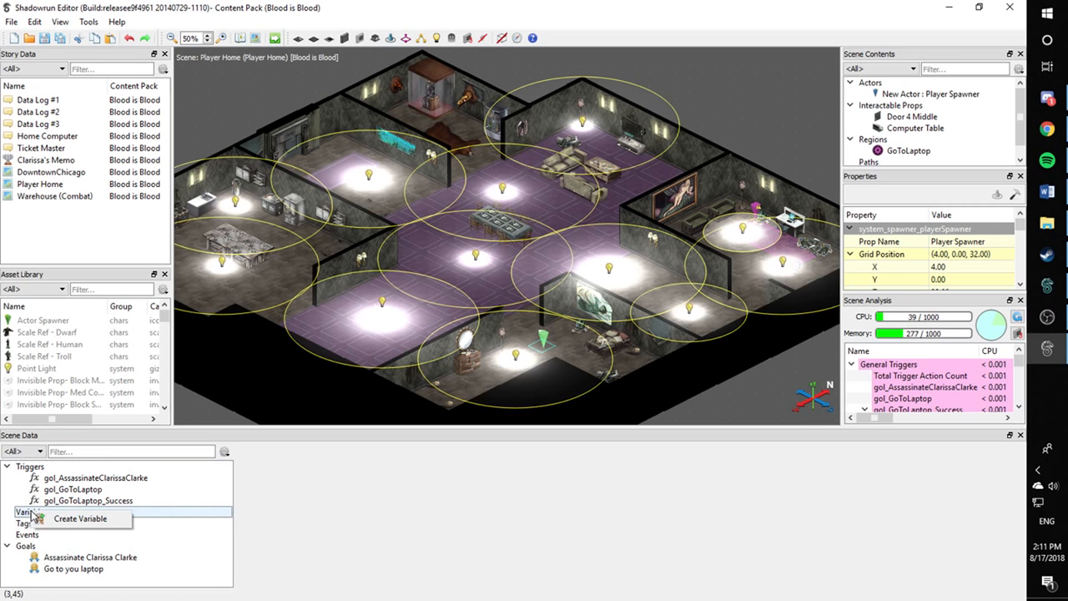
pyautogui.rightClick(21, 468)
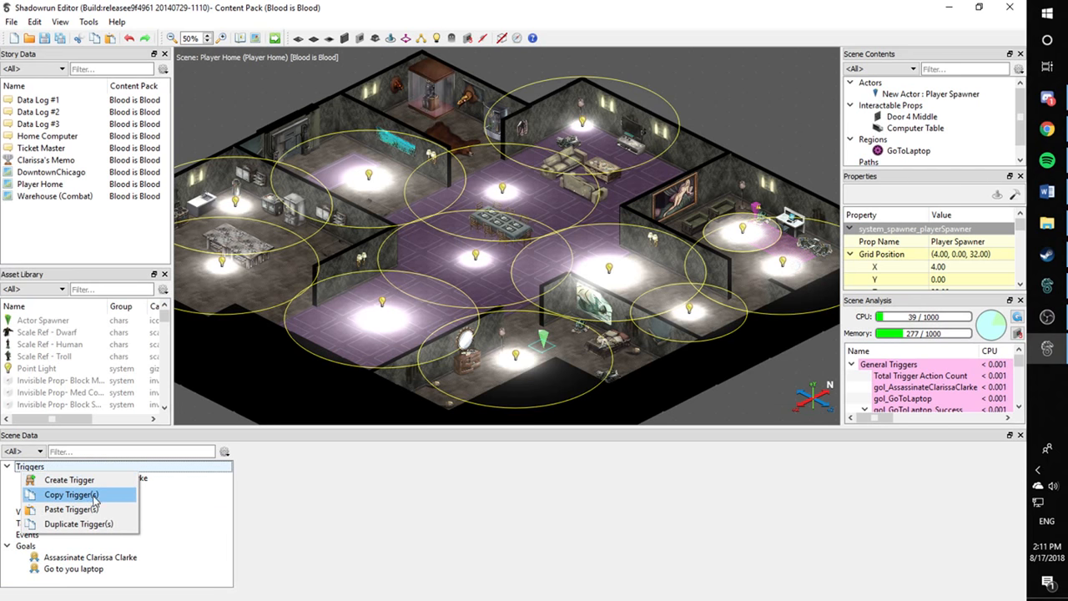
pyautogui.click(154, 519)
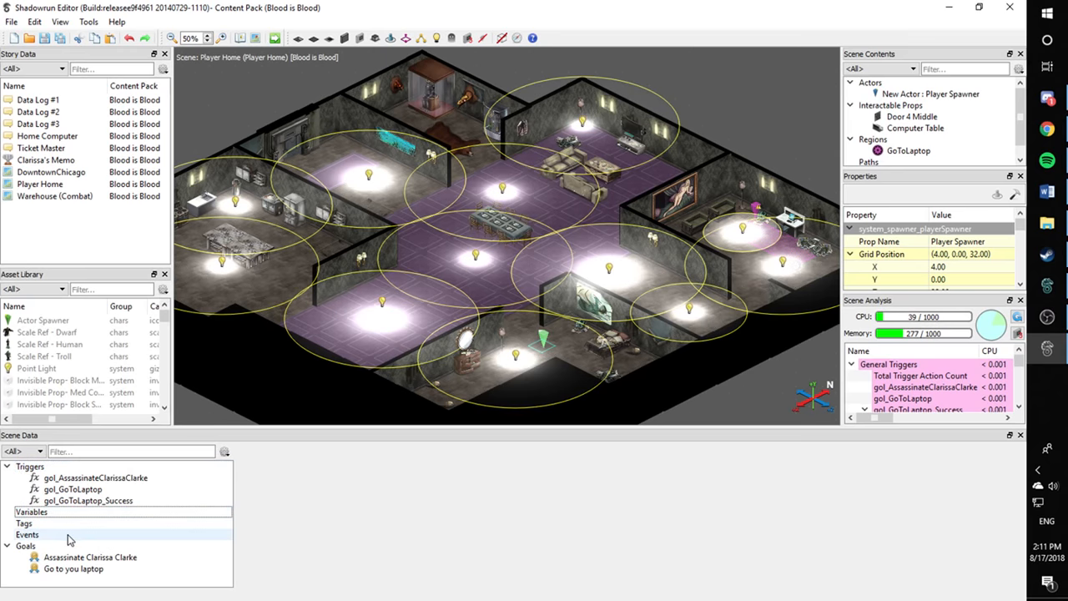
pyautogui.rightClick(60, 536)
pyautogui.rightClick(33, 524)
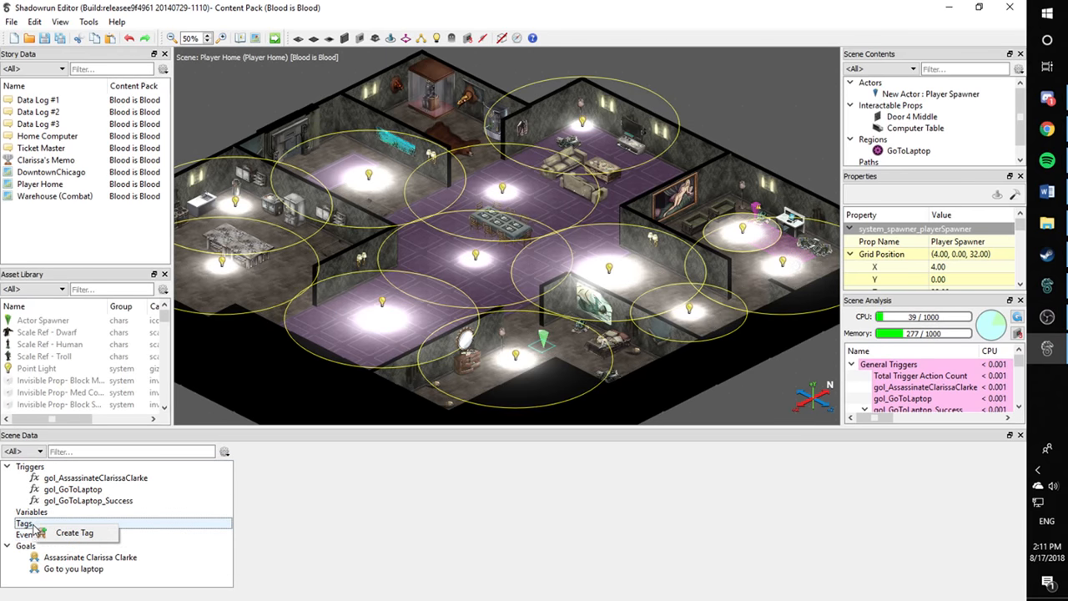
pyautogui.rightClick(28, 547)
pyautogui.click(316, 531)
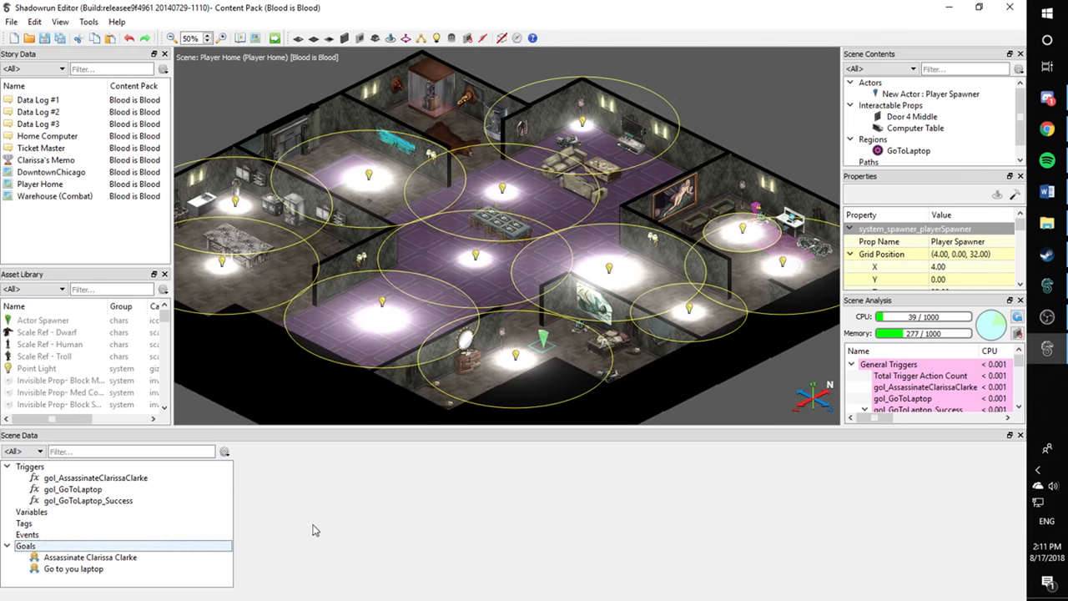
# Review the logic of the gol_AssassinateClarissaClarke, gol_GoToLaptop and gol_GoToLaptop_Success triggers
pyautogui.click(93, 480)
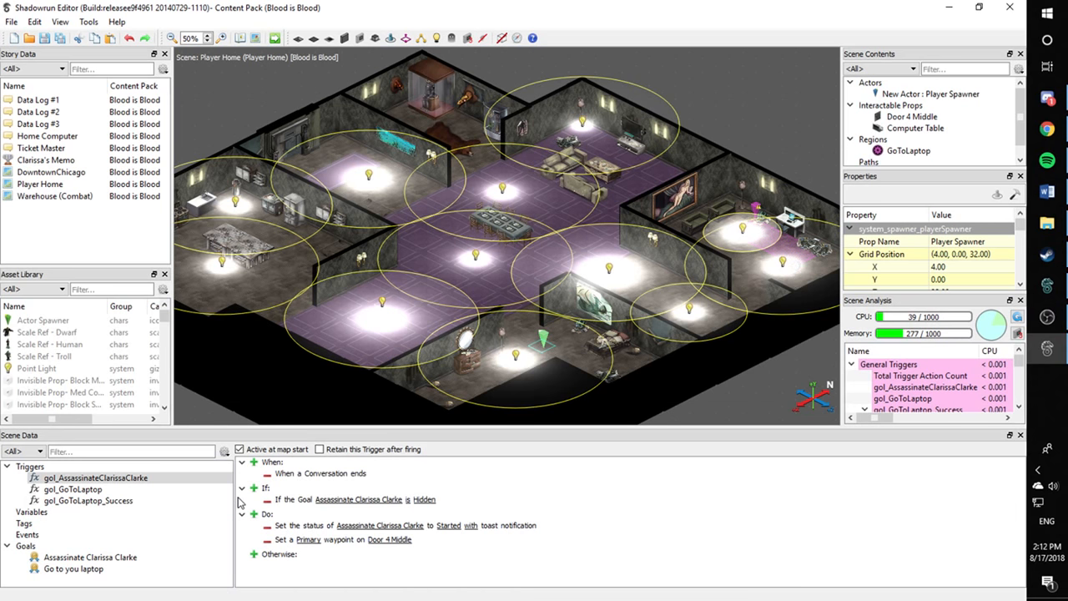
pyautogui.click(73, 492)
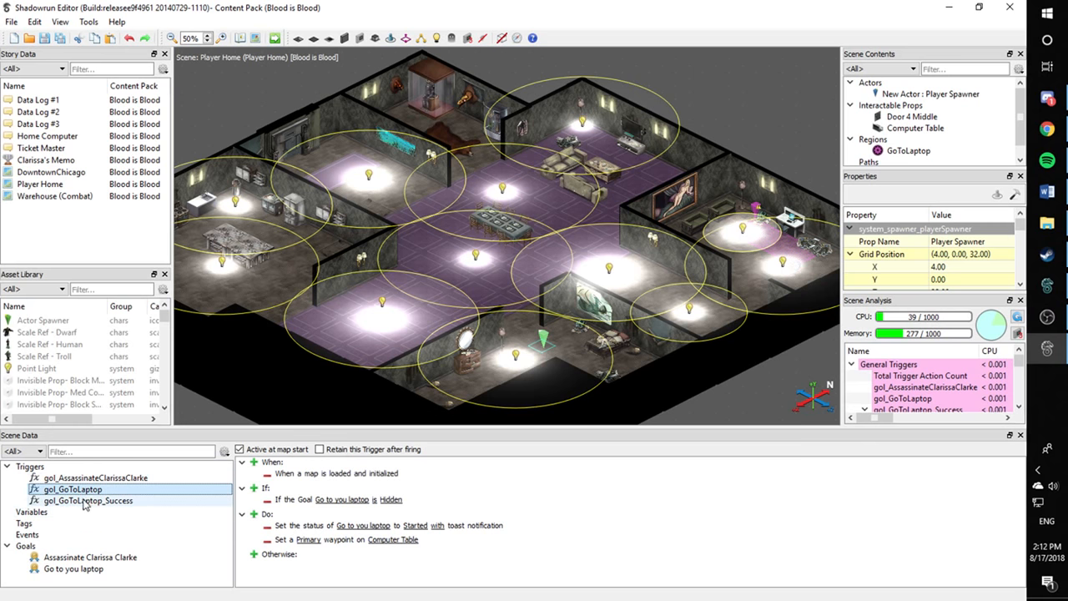
pyautogui.click(86, 501)
pyautogui.click(97, 480)
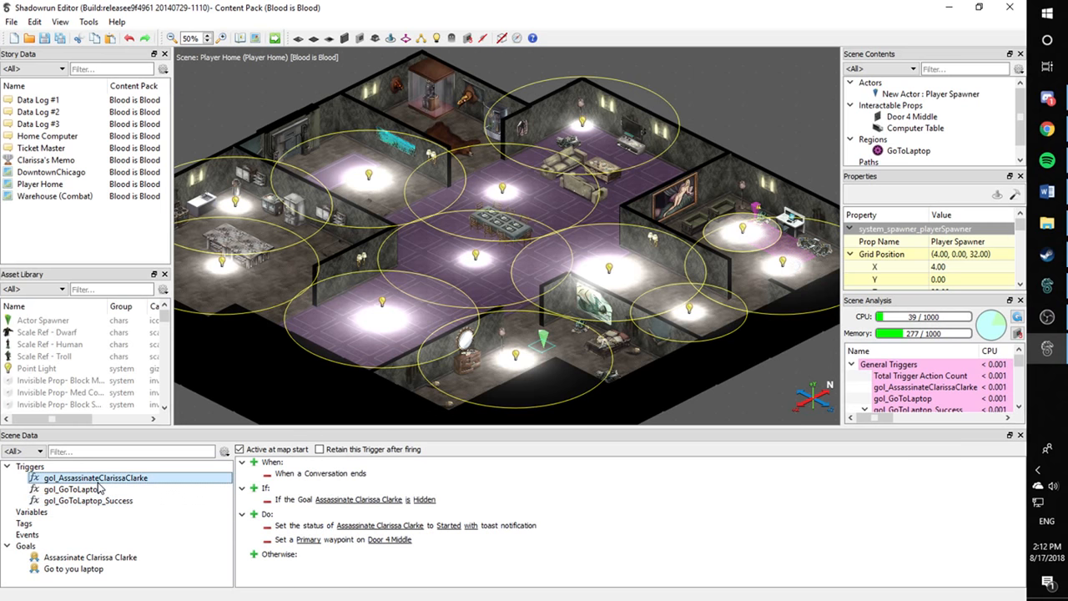
# Add a second event to the When section of the gol_AssassinateClarissaClarke trigger and look over the available event types
pyautogui.click(256, 464)
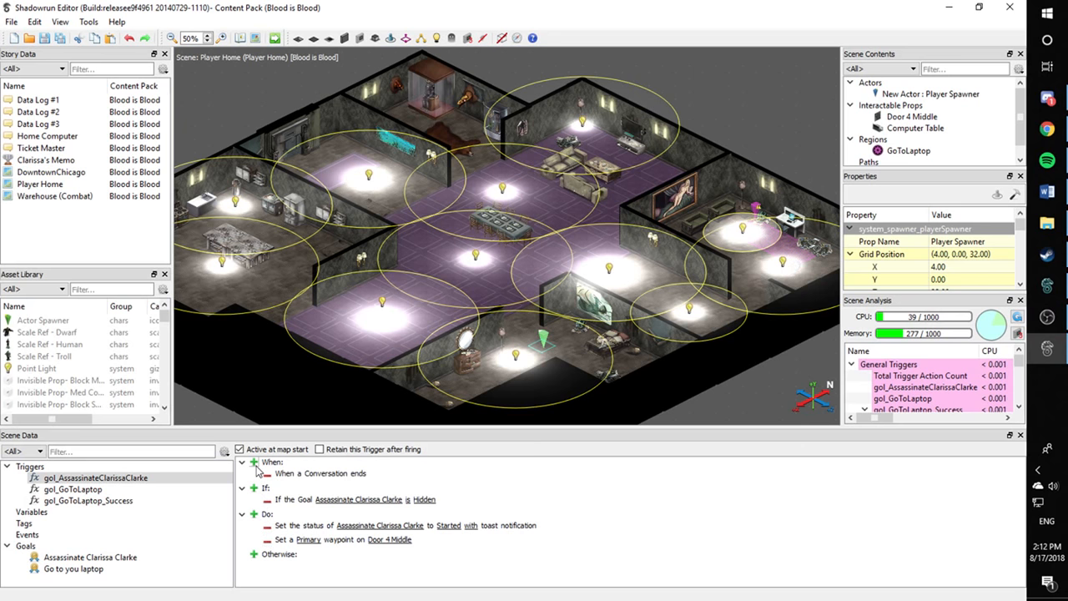
pyautogui.click(254, 463)
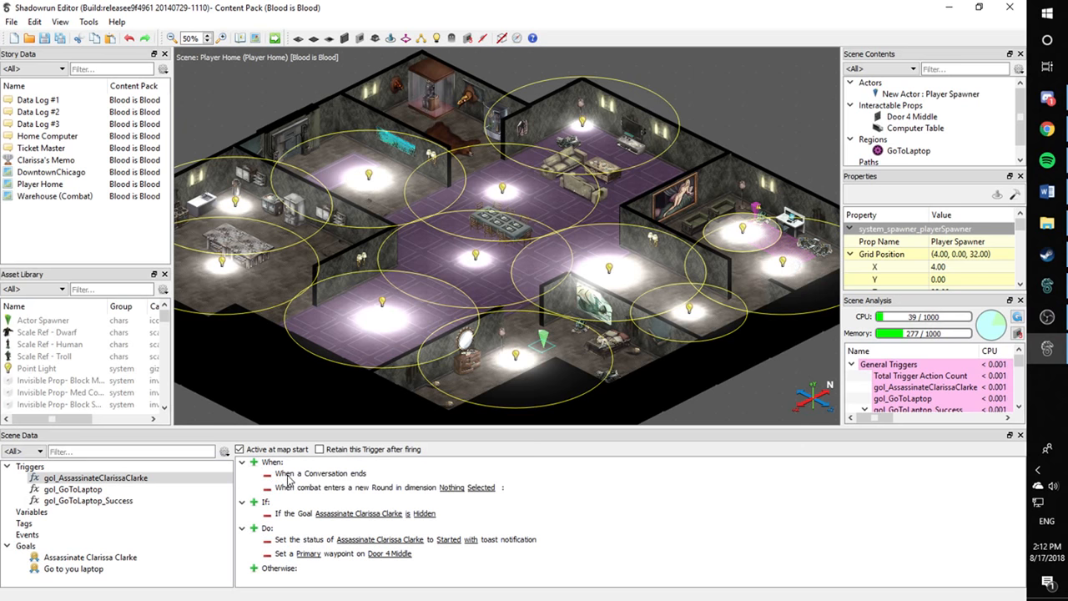
pyautogui.rightClick(311, 490)
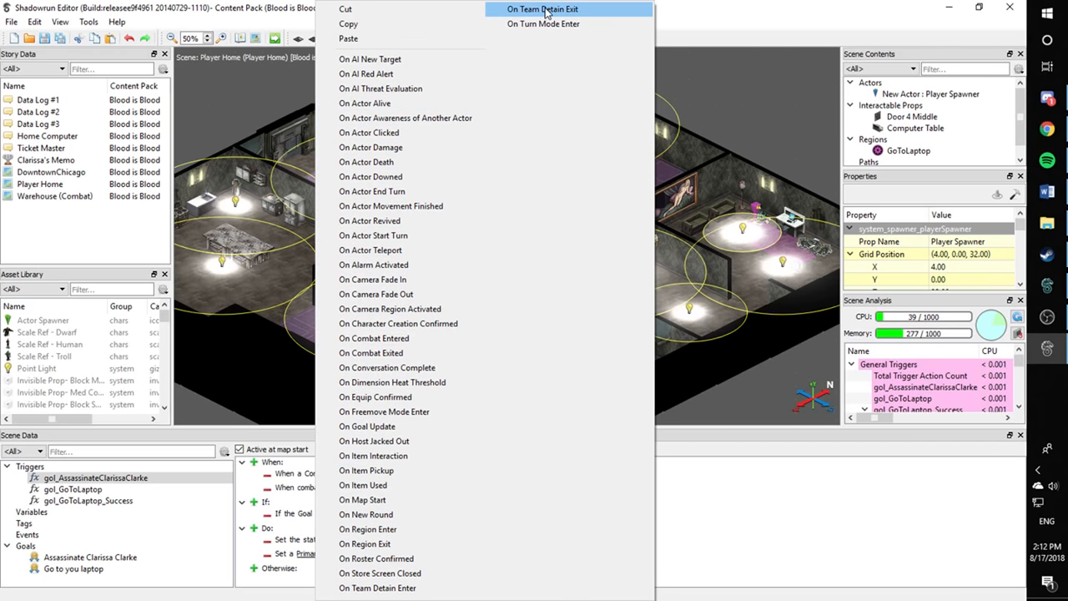
pyautogui.click(730, 535)
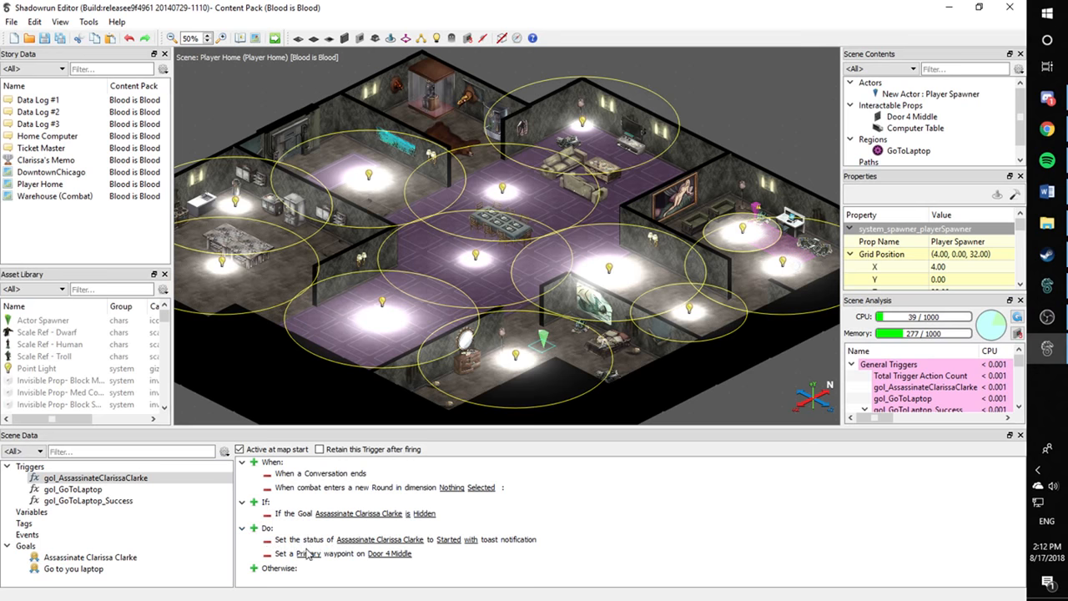
# Remove the combat round event from the When section of the gol_AssassinateClarissaClarke trigger
pyautogui.click(268, 488)
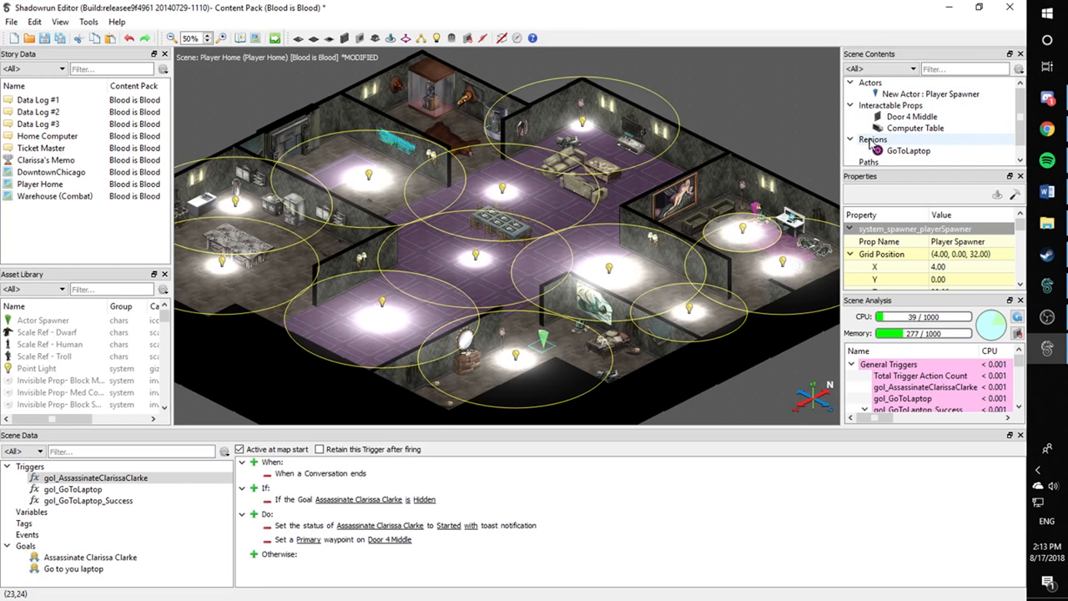
# Check which creation option the scene contents offer for Paths
pyautogui.scroll(-1, 906, 144)
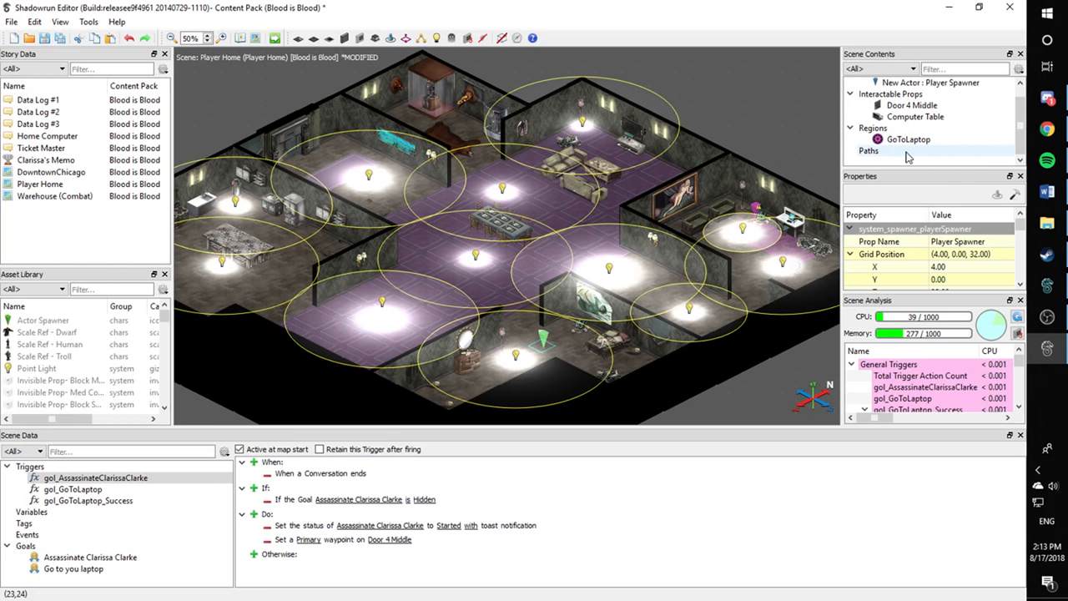
pyautogui.rightClick(907, 153)
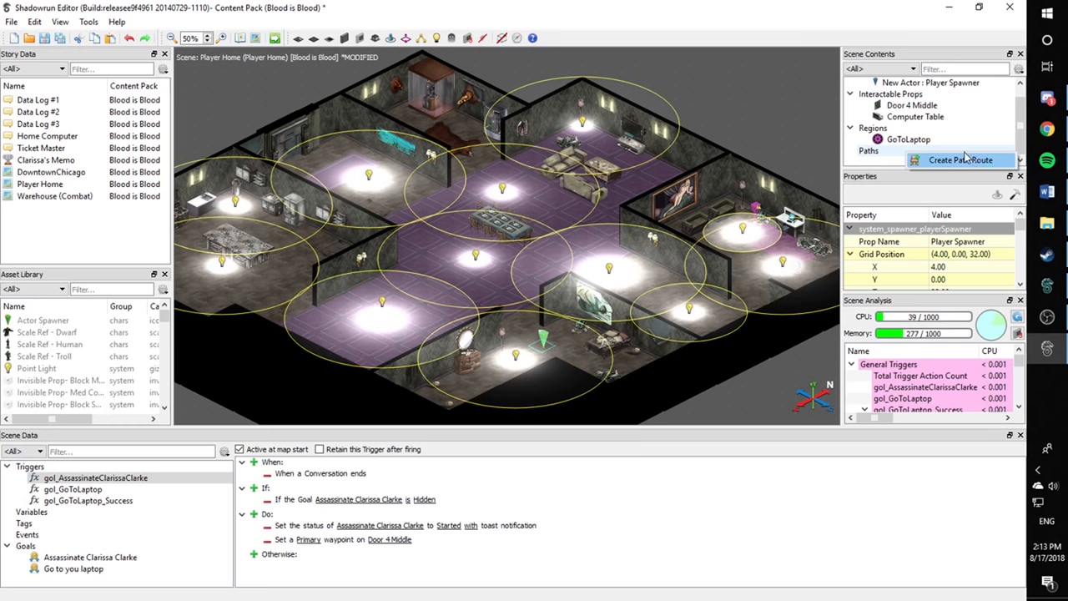
pyautogui.click(828, 16)
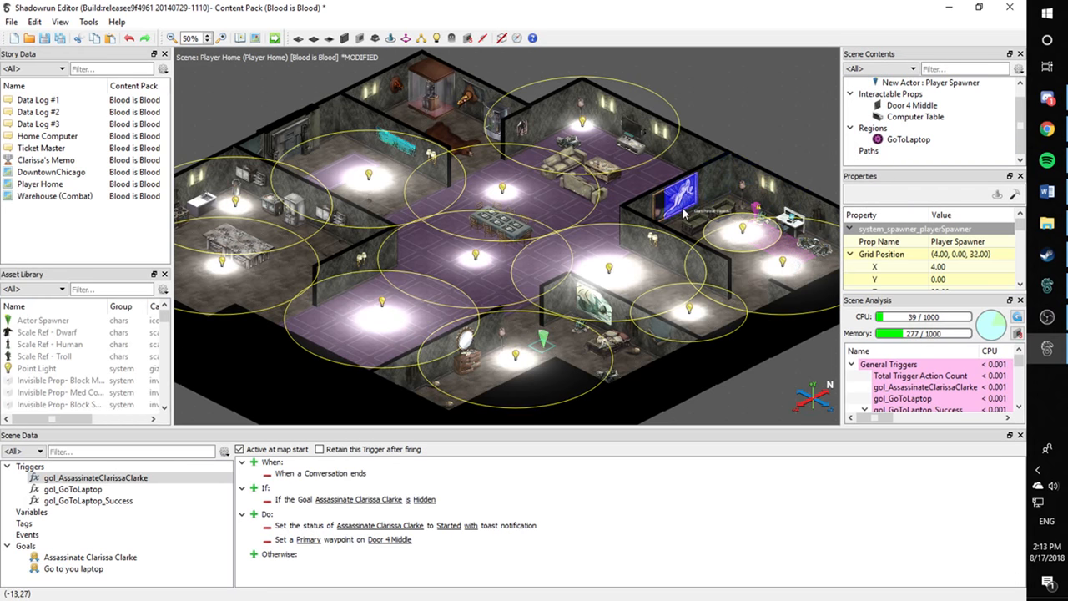
# Inspect individual props in the Player Home scene, including the purple floor tiles, the dining table and the coffee table
pyautogui.click(481, 288)
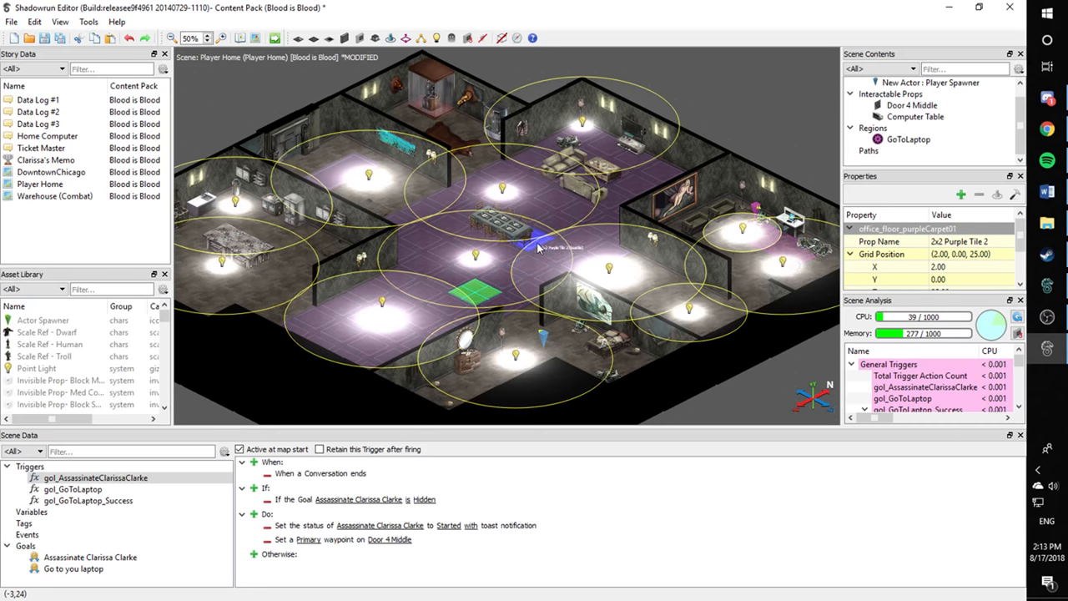
pyautogui.click(524, 274)
pyautogui.scroll(6, 527, 272)
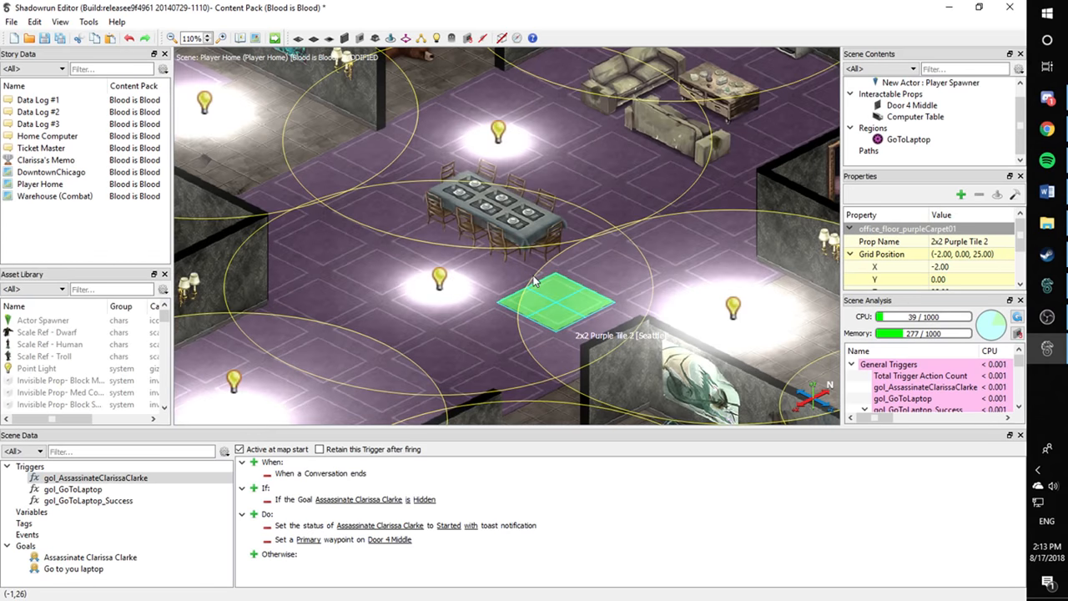
pyautogui.moveTo(534, 279); pyautogui.dragTo(589, 230, button='middle')
pyautogui.scroll(-3, 627, 227)
pyautogui.scroll(-1, 522, 270)
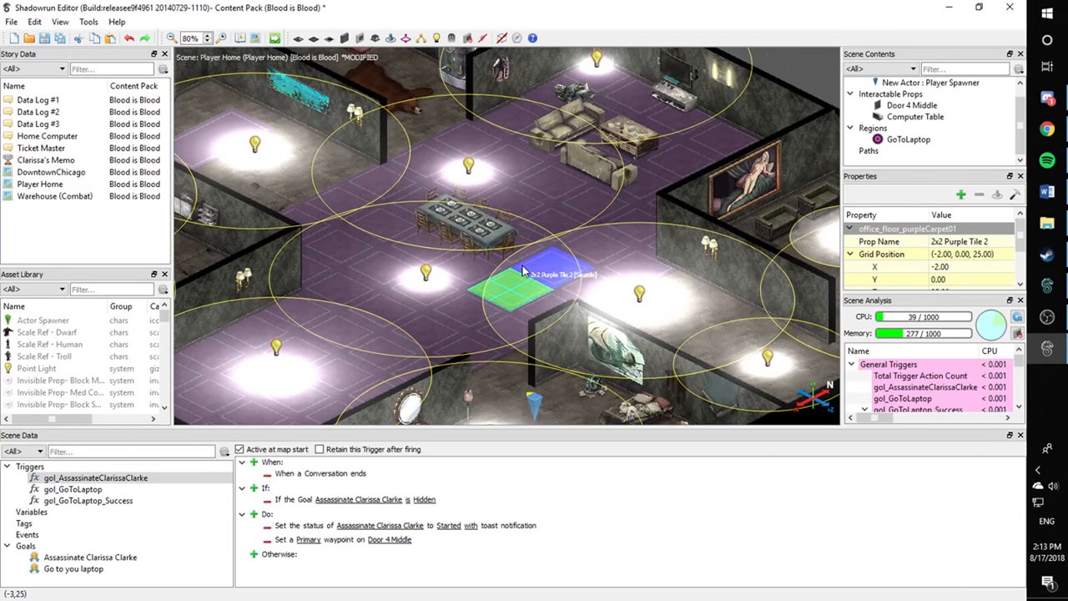
pyautogui.scroll(-1, 514, 269)
pyautogui.click(466, 310)
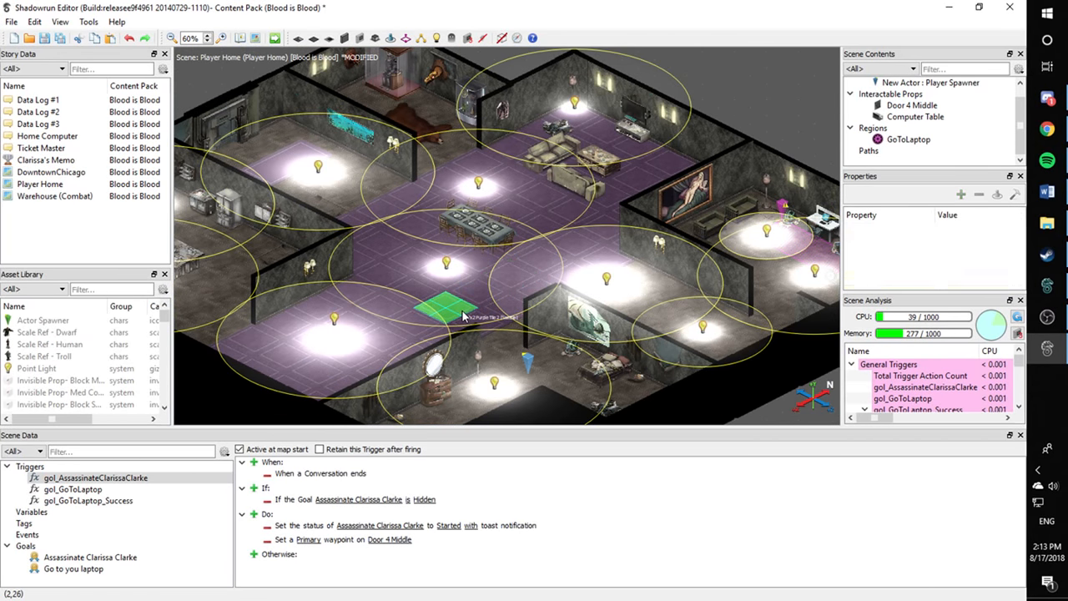
pyautogui.click(470, 299)
pyautogui.click(418, 266)
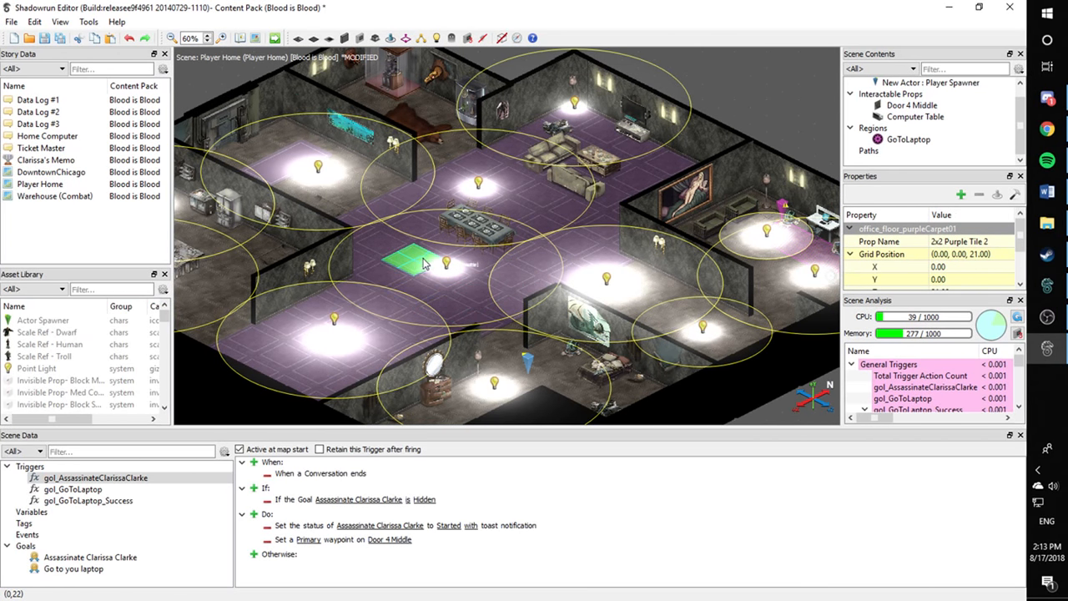
pyautogui.click(447, 263)
pyautogui.click(478, 229)
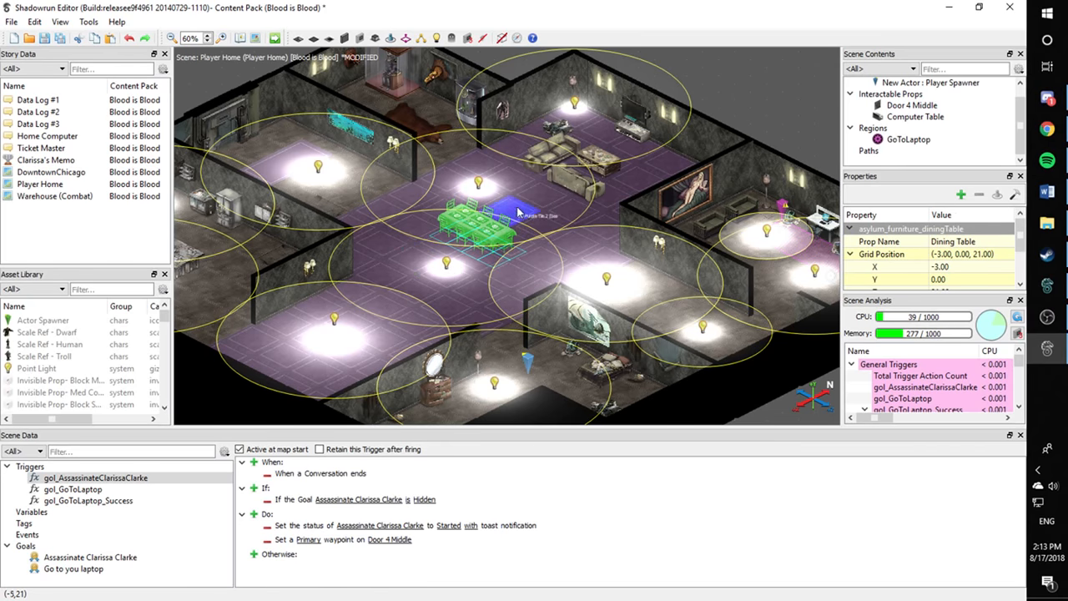
pyautogui.click(575, 181)
pyautogui.click(548, 154)
pyautogui.click(587, 153)
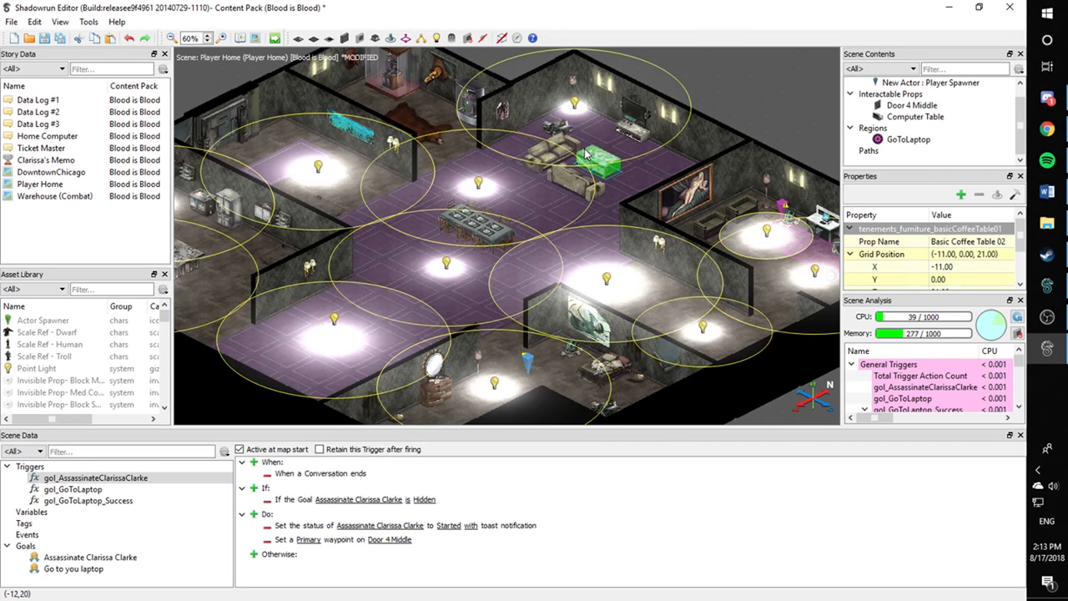
# Select the Player Spawner and review its properties from Grid Position to Level of Detail
pyautogui.click(527, 365)
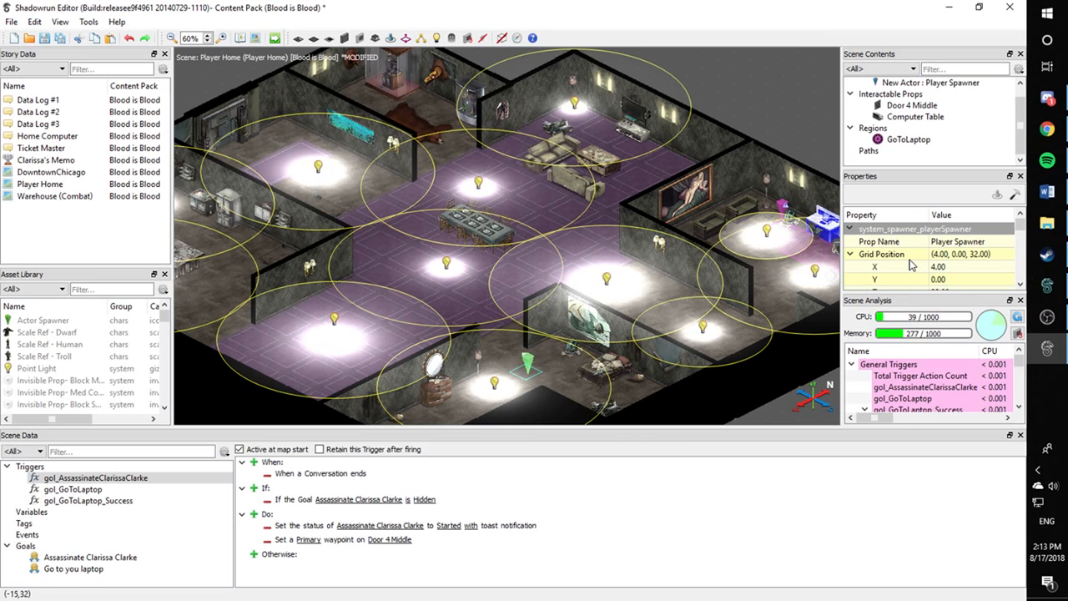
pyautogui.click(1020, 284)
pyautogui.click(1021, 283)
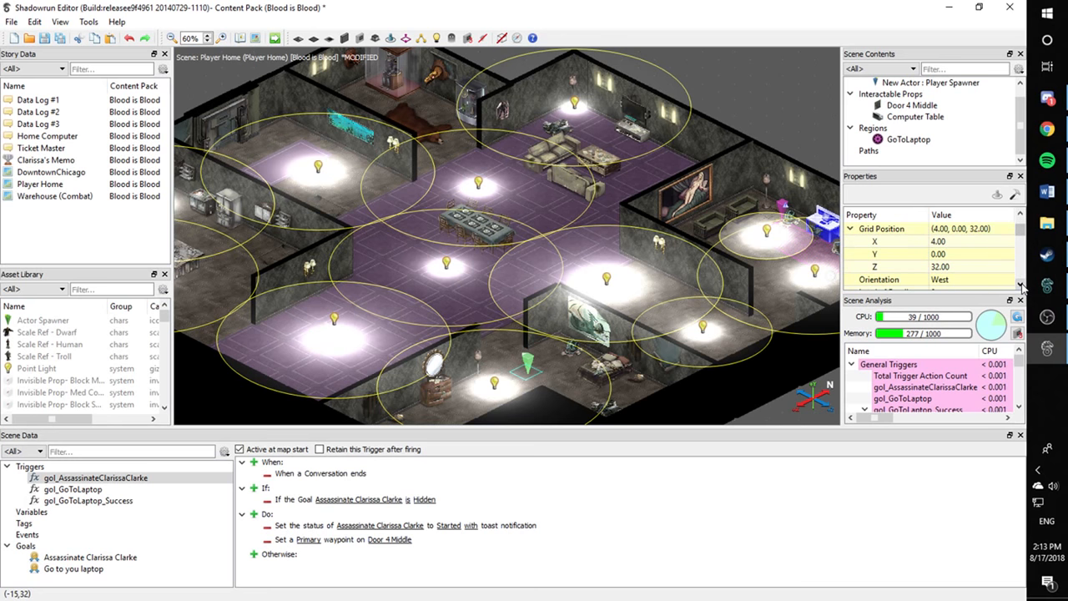
pyautogui.click(1020, 284)
pyautogui.click(1020, 284)
pyautogui.click(1020, 283)
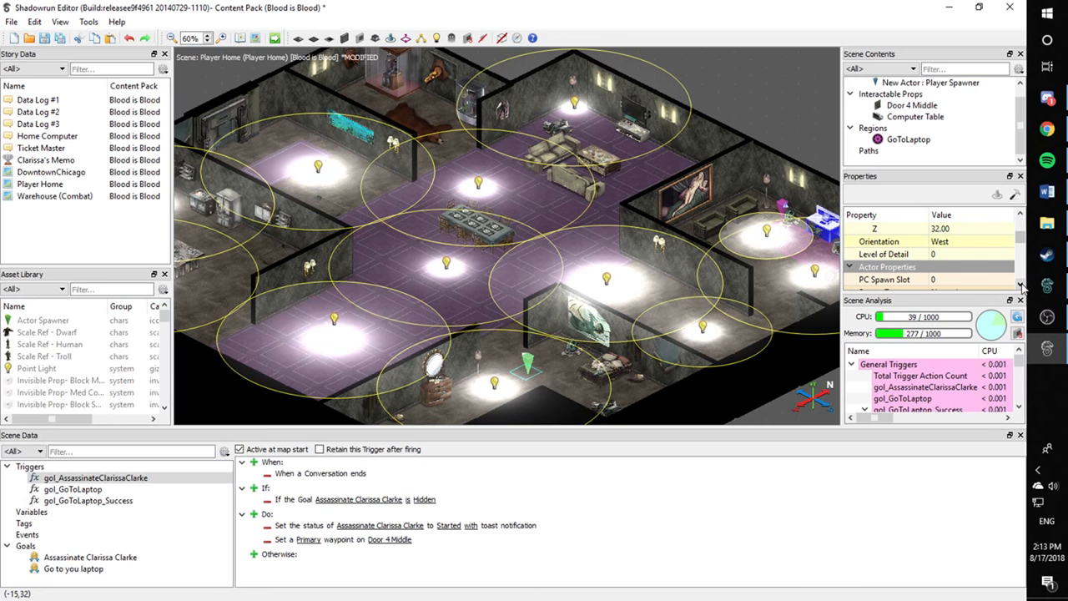
pyautogui.click(1020, 283)
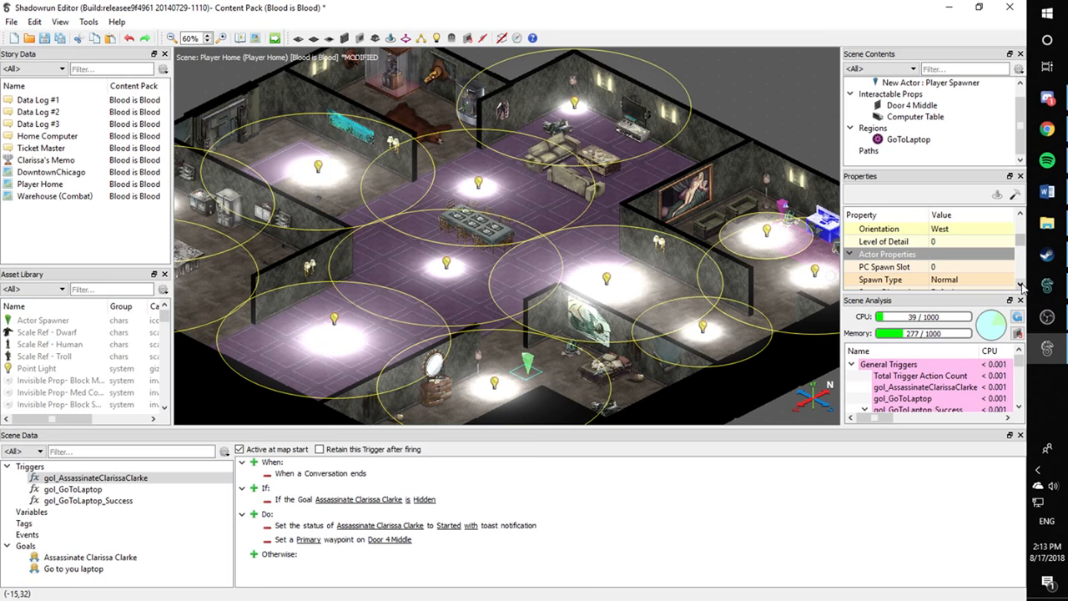
pyautogui.click(1021, 284)
pyautogui.click(964, 230)
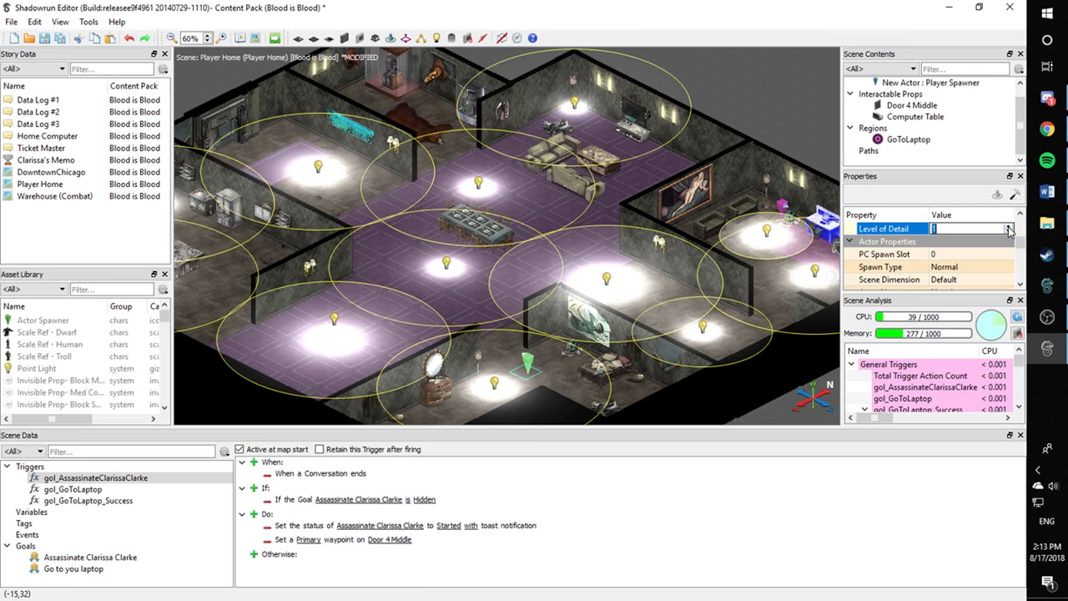
# Select a purple floor tile beside the bedroom wall and look through its properties for comparison
pyautogui.click(576, 240)
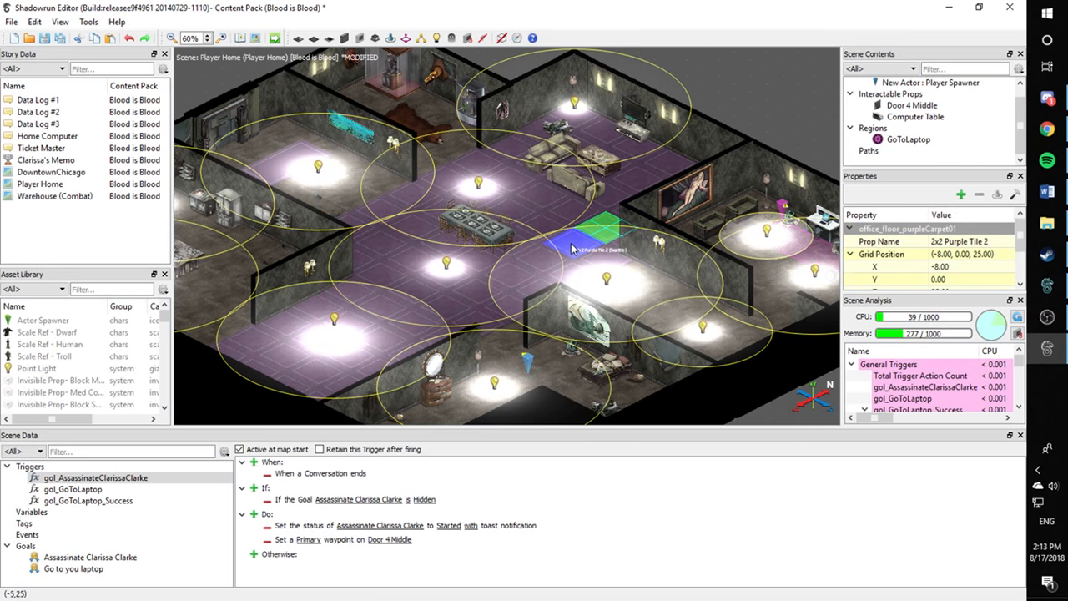
pyautogui.scroll(-2, 925, 264)
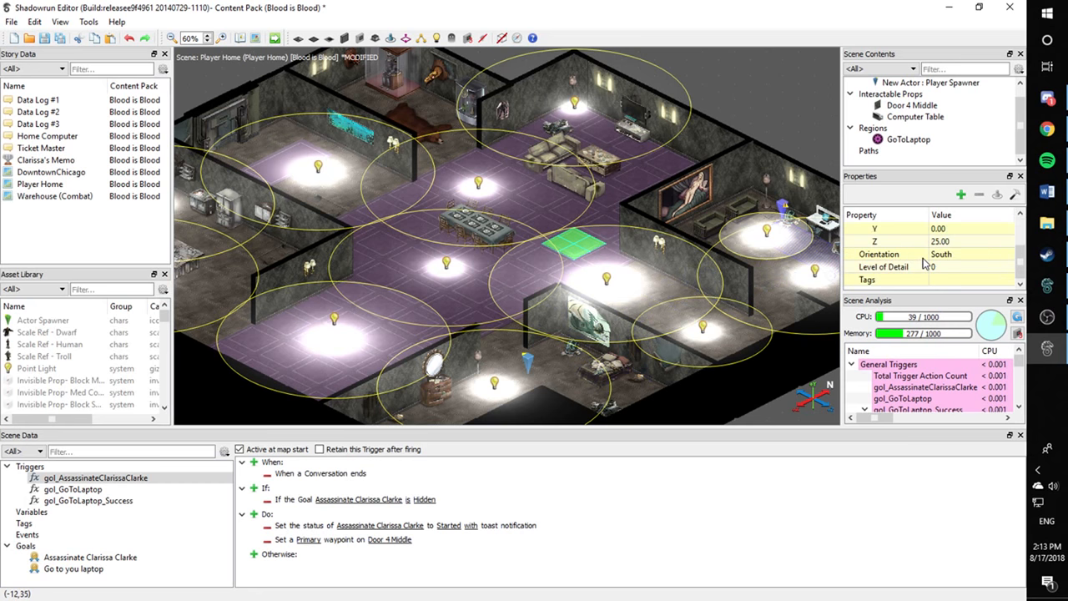
pyautogui.scroll(2, 926, 266)
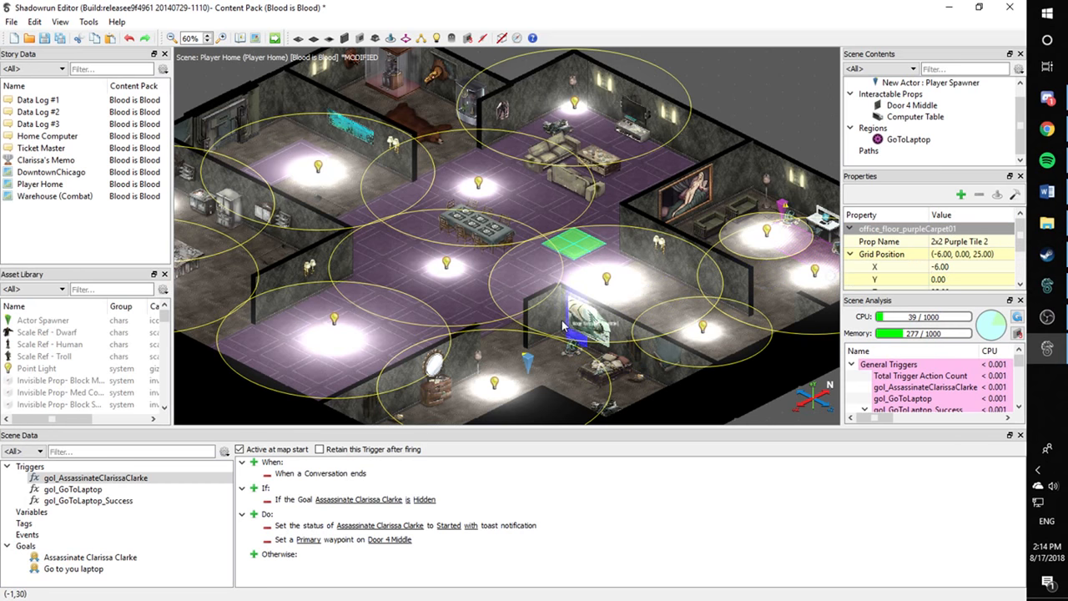
# Reselect the Player Spawner and examine its Level of Detail, PC Spawn Slot and Spawn Type properties
pyautogui.click(534, 361)
pyautogui.scroll(-3, 955, 272)
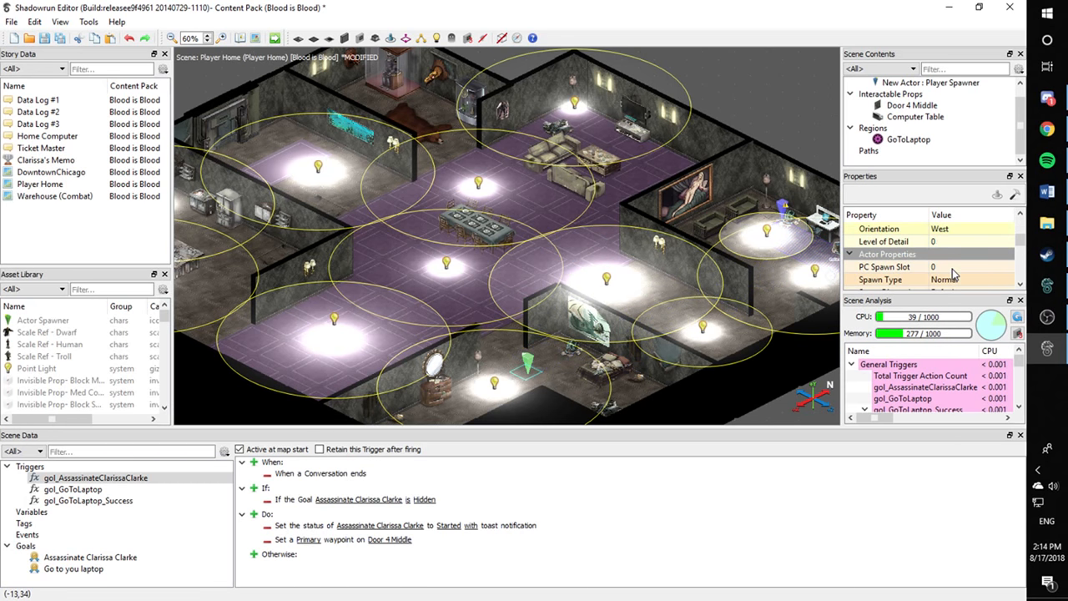
pyautogui.scroll(-1, 925, 241)
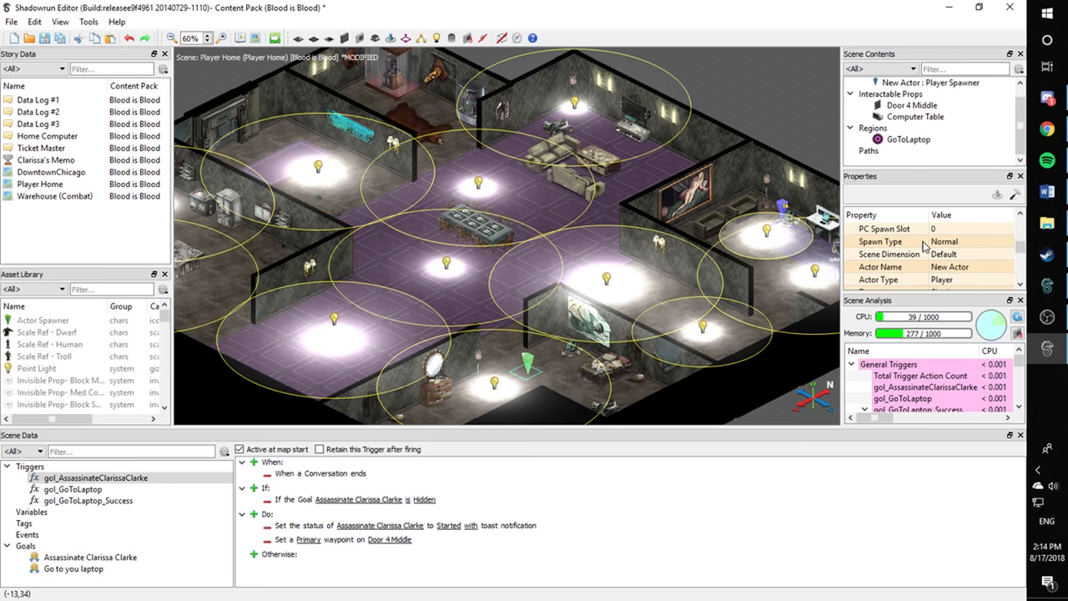
pyautogui.scroll(1, 925, 244)
pyautogui.scroll(-1, 923, 248)
pyautogui.scroll(1, 903, 243)
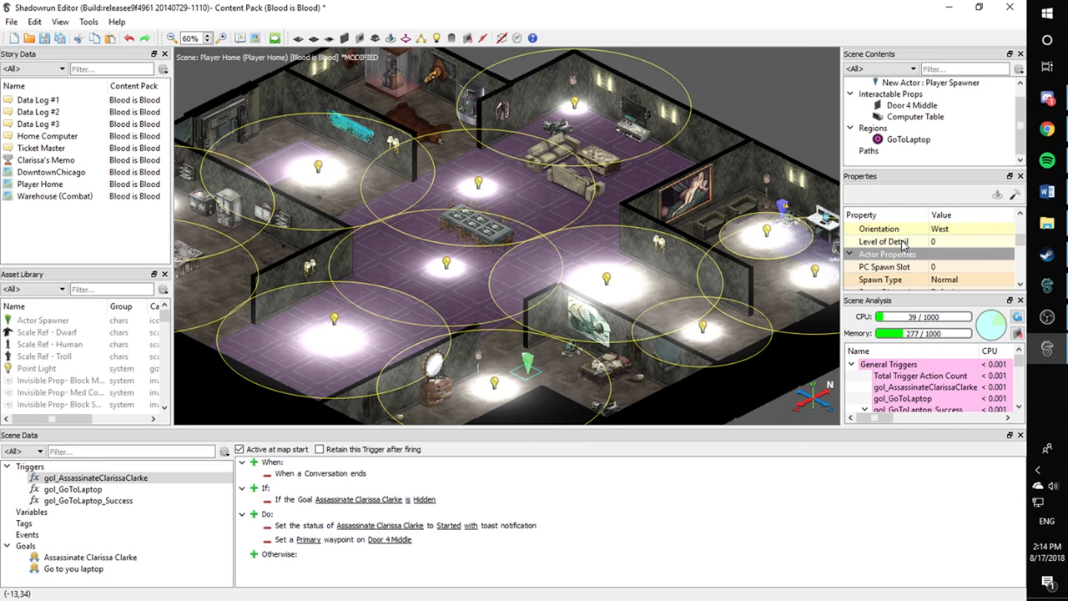
pyautogui.scroll(-1, 898, 246)
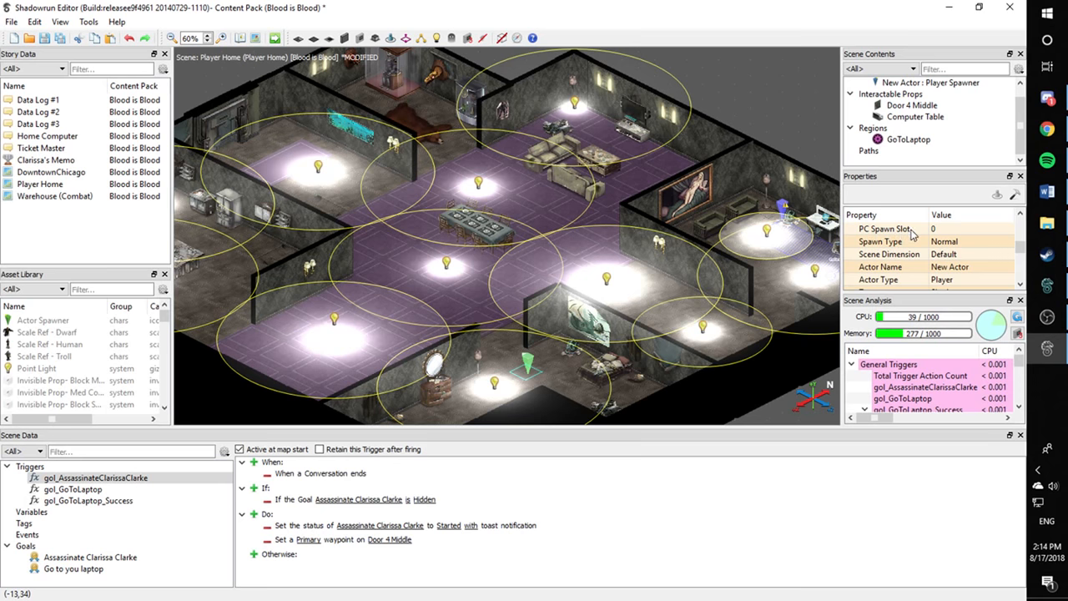
# Examine the room around the Player Spawner and read through its actor properties from PC Spawn Slot to the AI Ignores Actor flag
pyautogui.scroll(5, 602, 373)
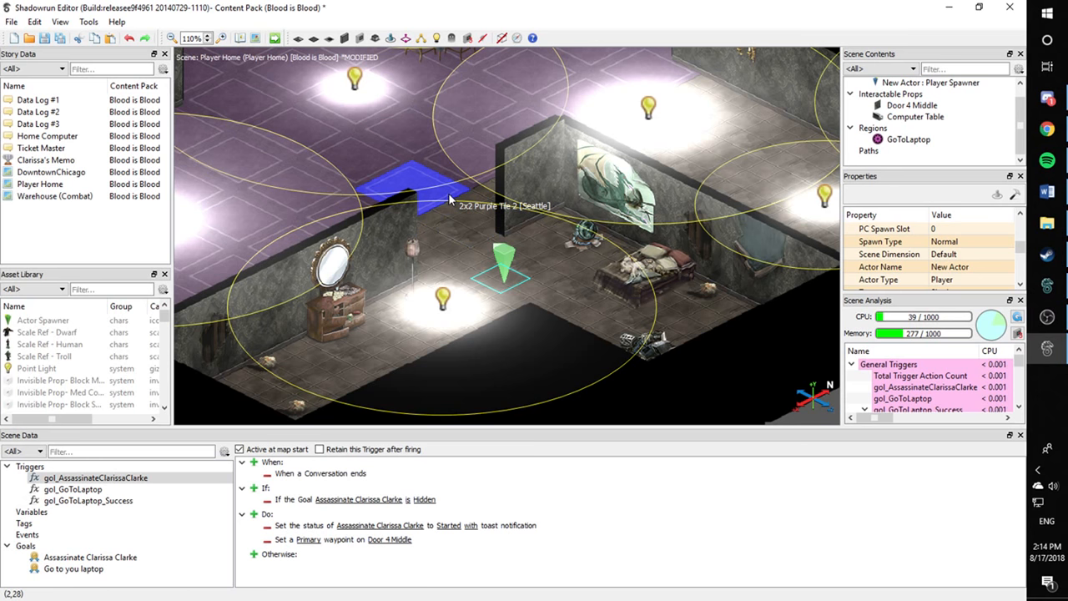
pyautogui.scroll(-1, 449, 199)
pyautogui.moveTo(495, 203); pyautogui.dragTo(533, 281, button='middle')
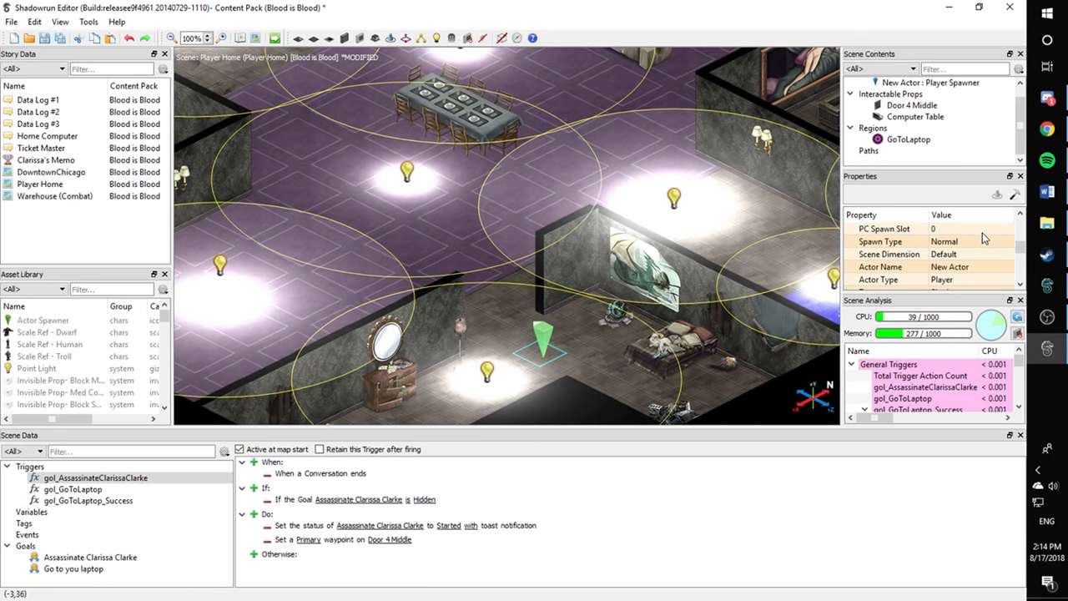
pyautogui.scroll(-1, 985, 241)
pyautogui.scroll(1, 985, 242)
pyautogui.scroll(-2, 985, 241)
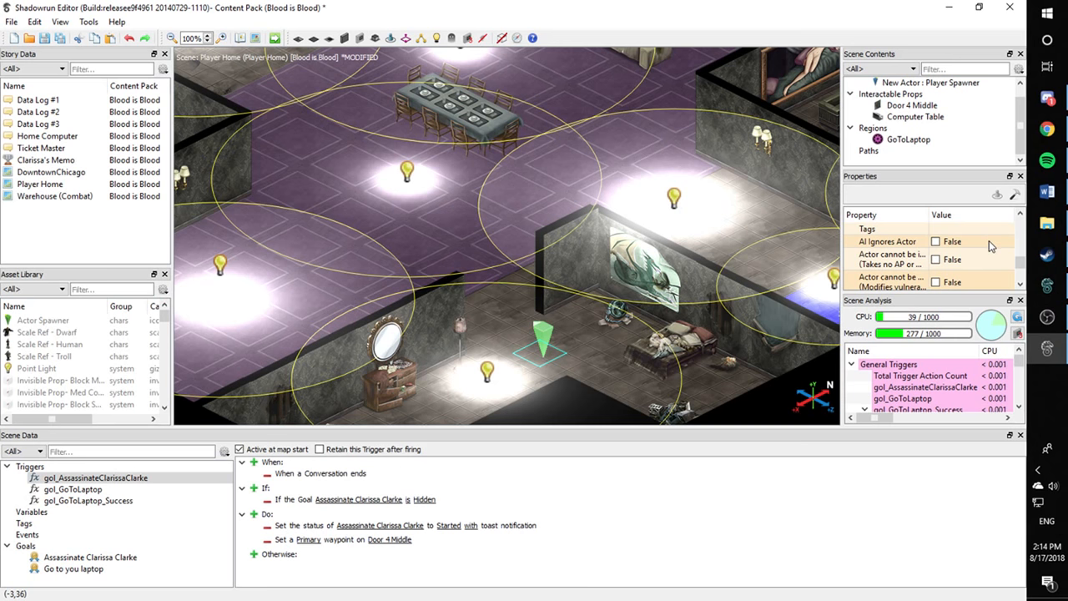
pyautogui.scroll(1, 985, 242)
pyautogui.scroll(1, 985, 248)
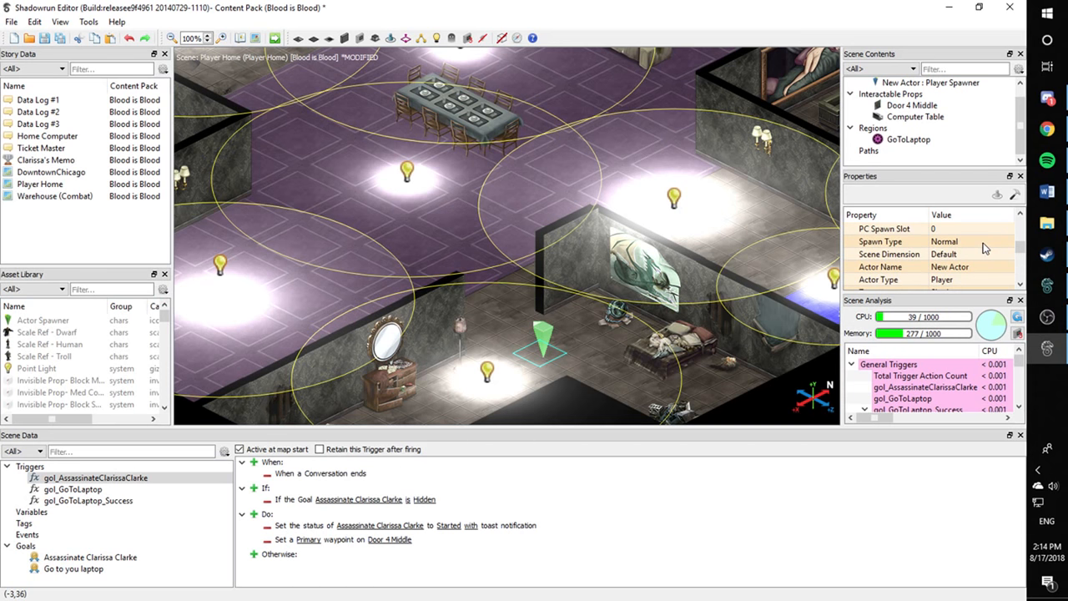
pyautogui.scroll(-1, 985, 248)
pyautogui.scroll(1, 985, 248)
# Inspect the Player Spawner's Scene Dimension, Actor Name and Team properties
pyautogui.click(956, 257)
pyautogui.scroll(-1, 992, 262)
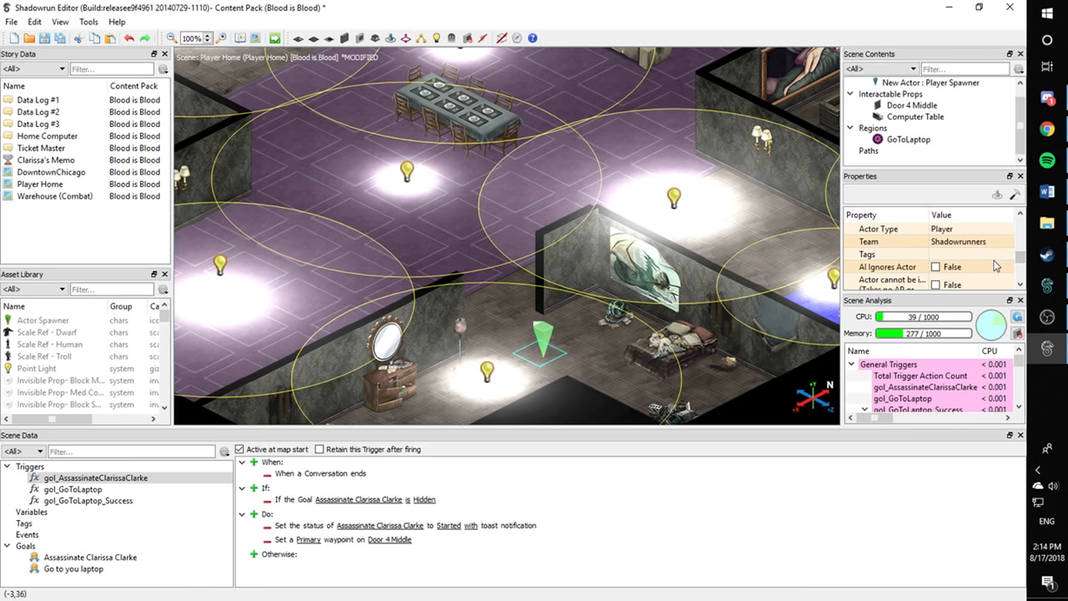
pyautogui.scroll(2, 993, 264)
pyautogui.scroll(-1, 995, 265)
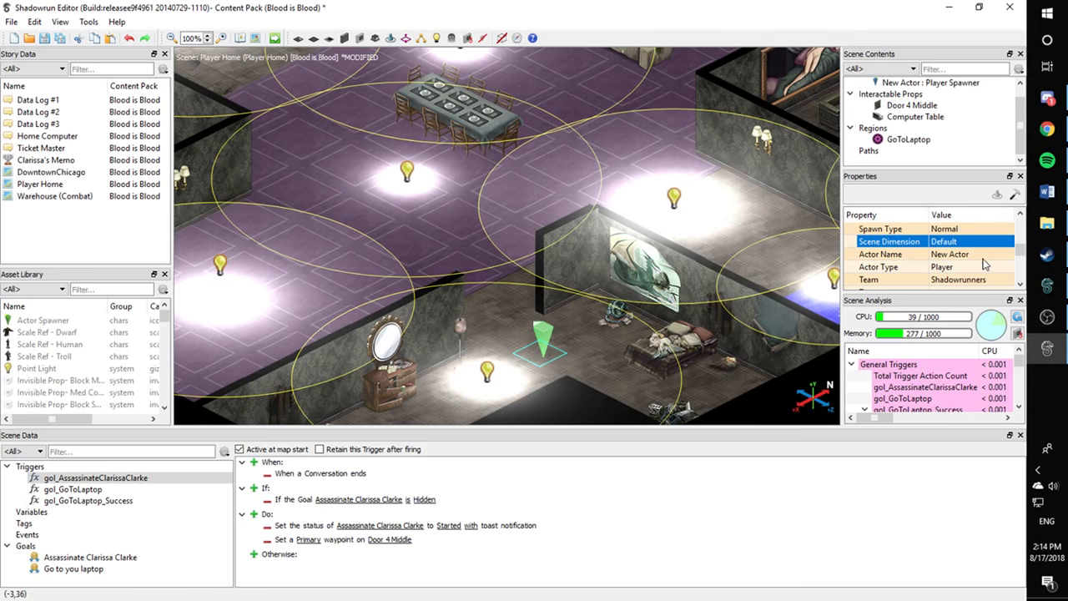
pyautogui.click(979, 254)
pyautogui.scroll(-1, 988, 257)
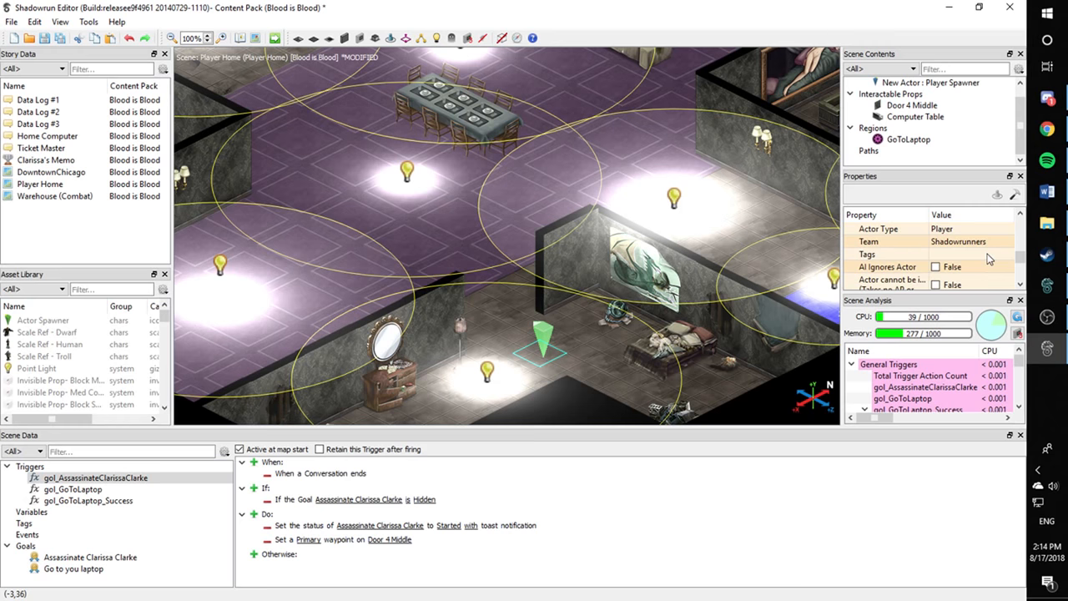
# Look over the available Actor Type options for the Player Spawner and its remaining actor behaviour flags
pyautogui.click(962, 227)
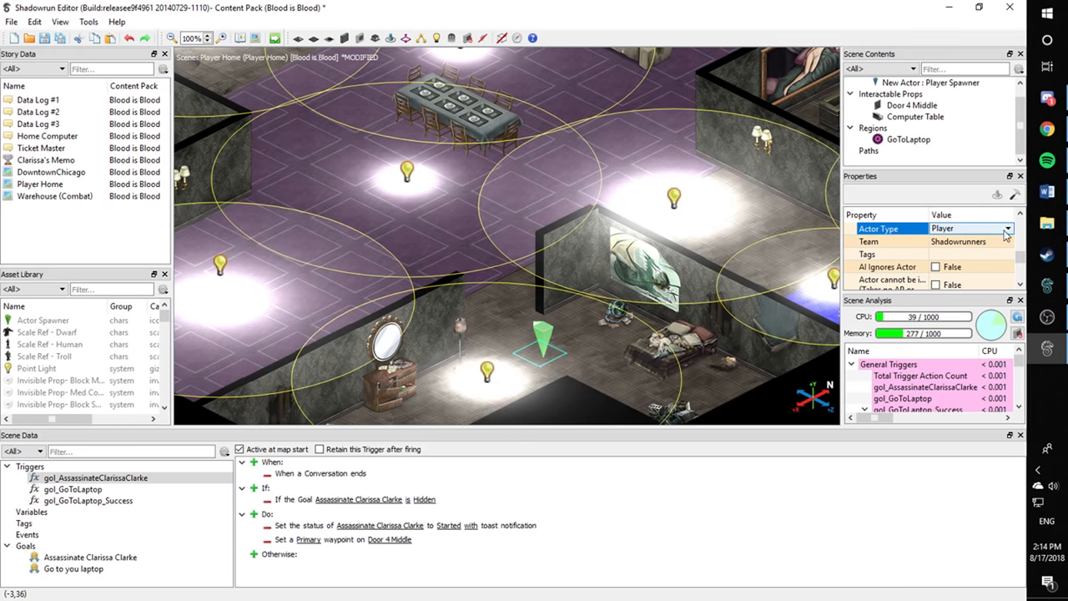
pyautogui.click(1009, 230)
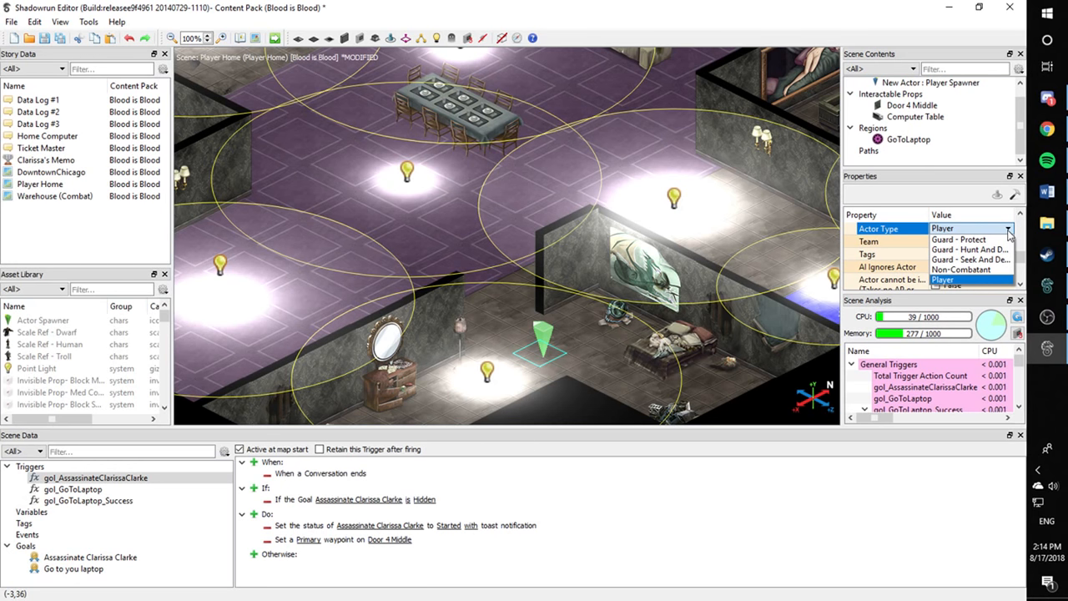
pyautogui.click(1008, 231)
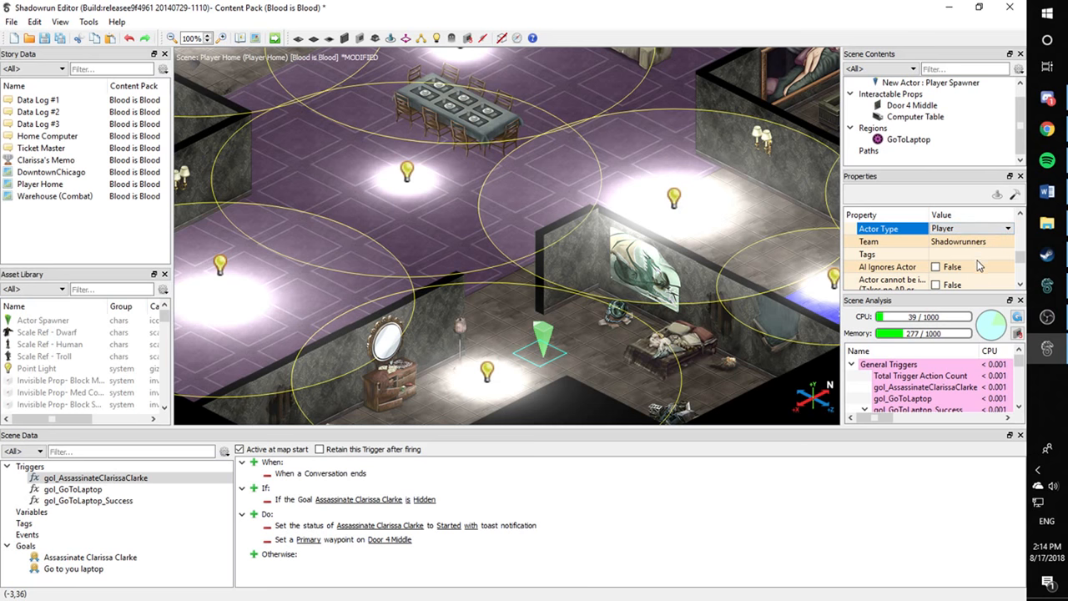
pyautogui.scroll(-1, 981, 267)
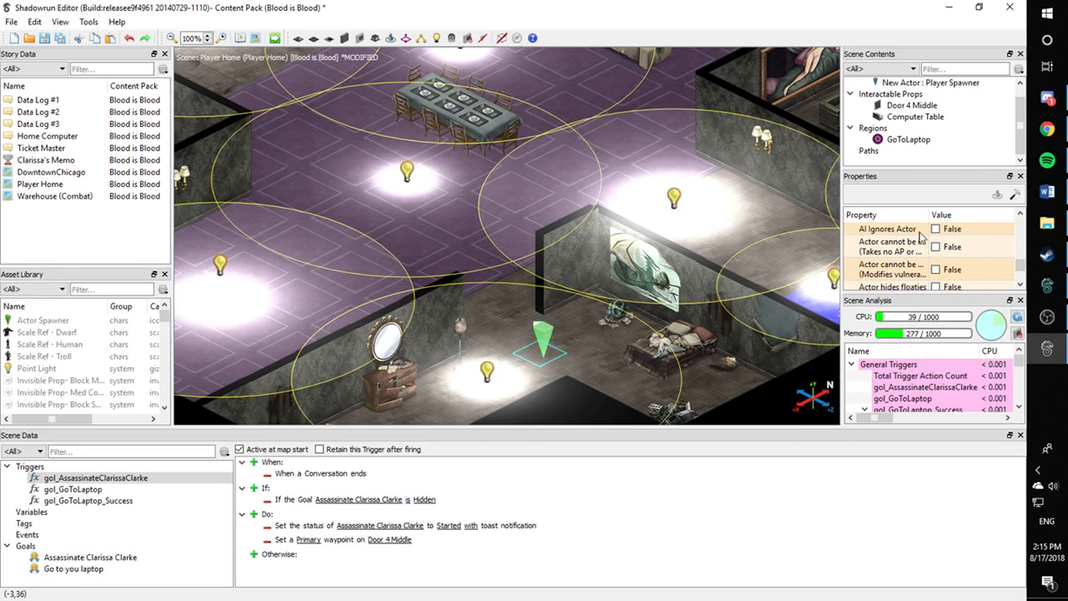
pyautogui.scroll(-1, 967, 266)
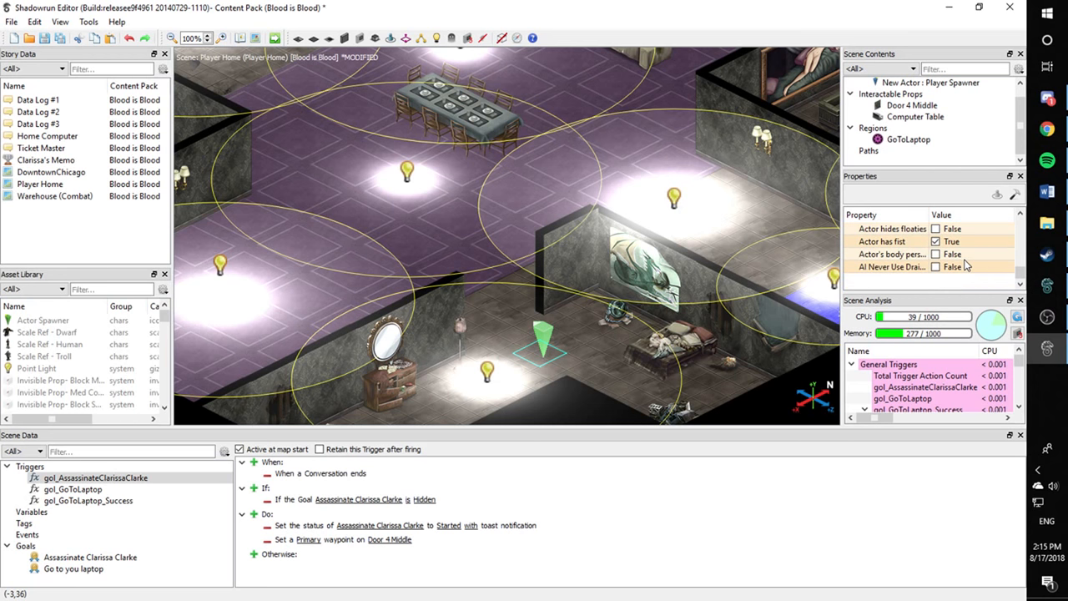
# Read through the Player Spawner's remaining actor flags, widening the property list to show the full names and restoring its width
pyautogui.scroll(1, 966, 266)
pyautogui.scroll(-1, 954, 273)
pyautogui.scroll(1, 958, 262)
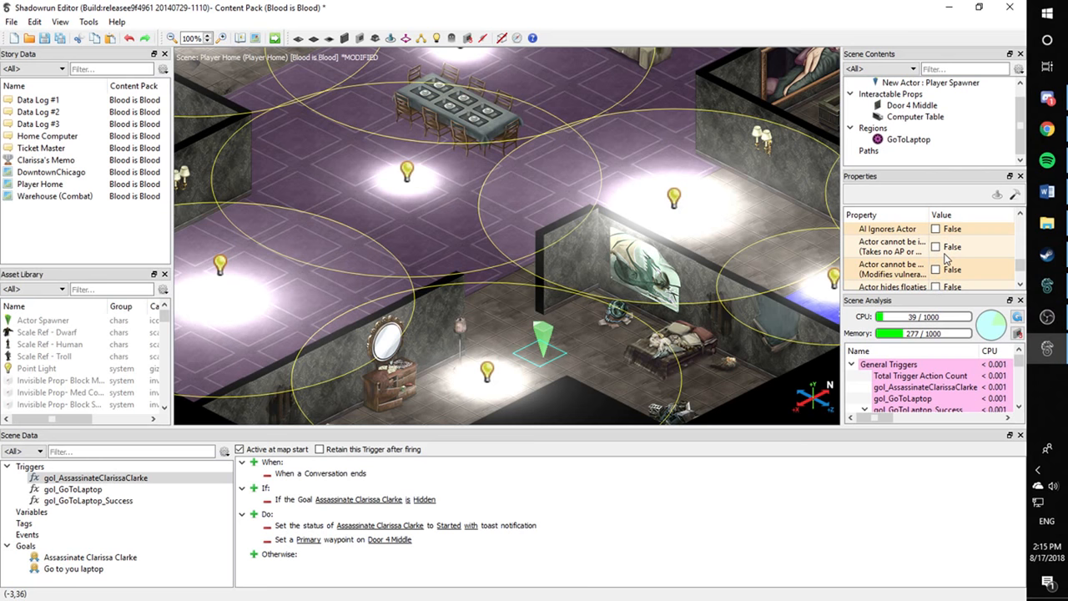
pyautogui.scroll(-1, 946, 259)
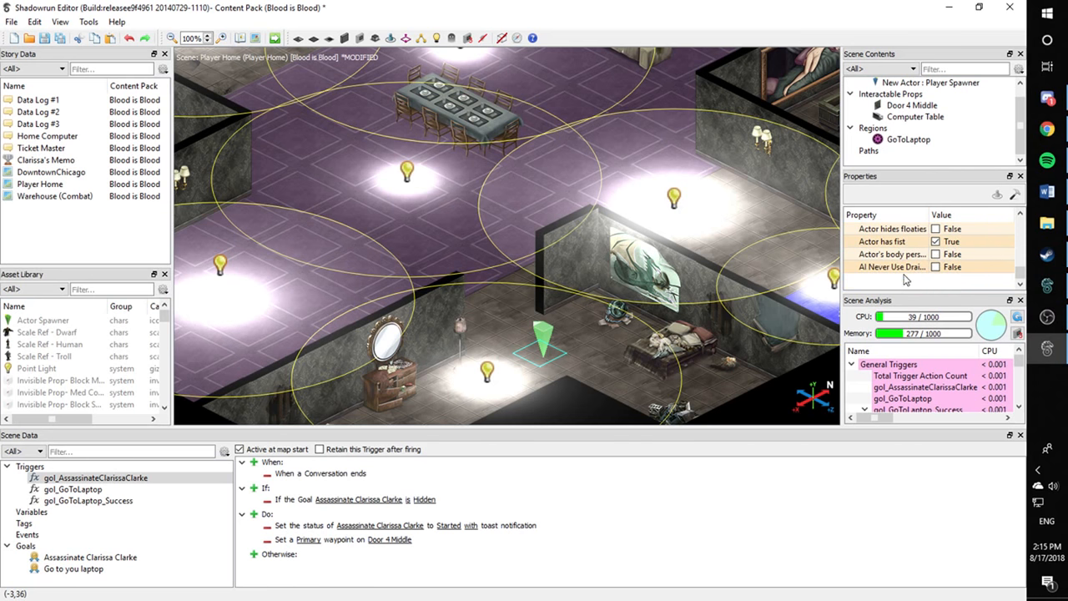
pyautogui.moveTo(842, 263); pyautogui.dragTo(729, 269)
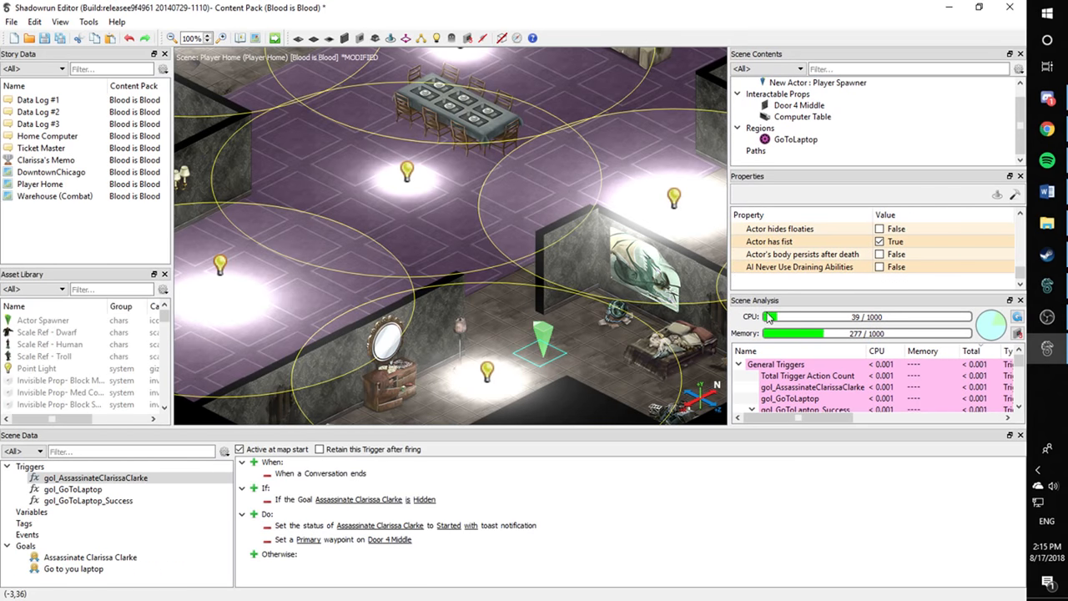
pyautogui.scroll(2, 835, 265)
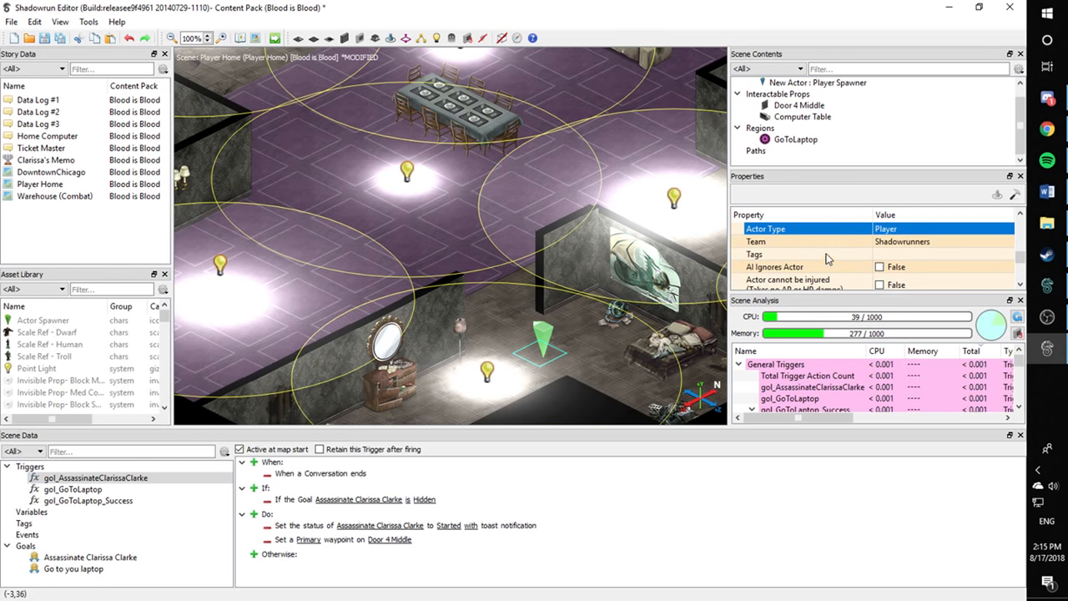
pyautogui.scroll(-1, 837, 255)
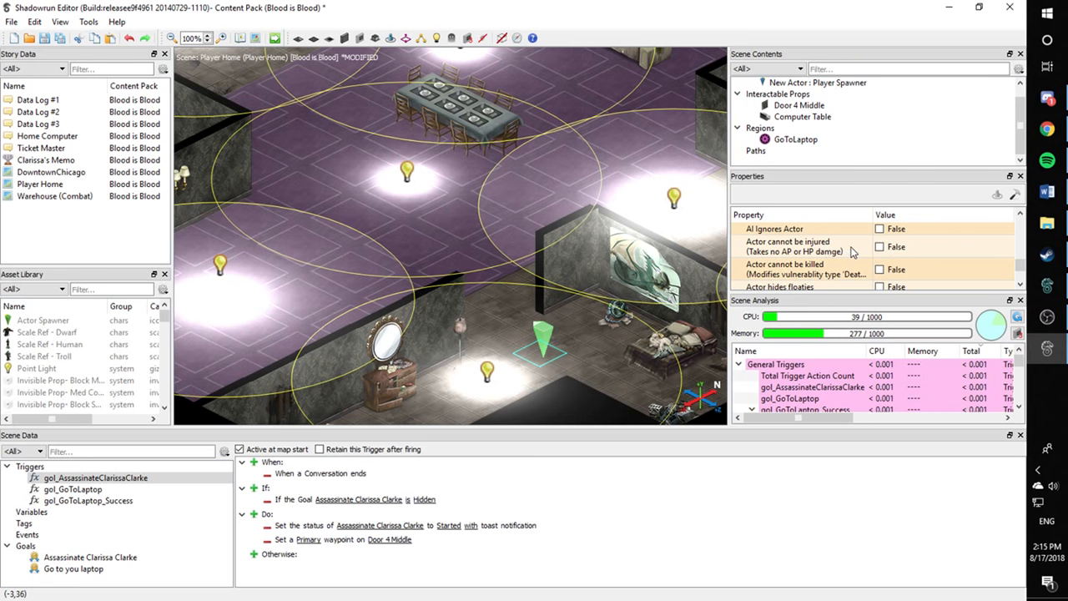
pyautogui.scroll(-1, 853, 252)
pyautogui.scroll(3, 853, 252)
pyautogui.moveTo(726, 243); pyautogui.dragTo(826, 246)
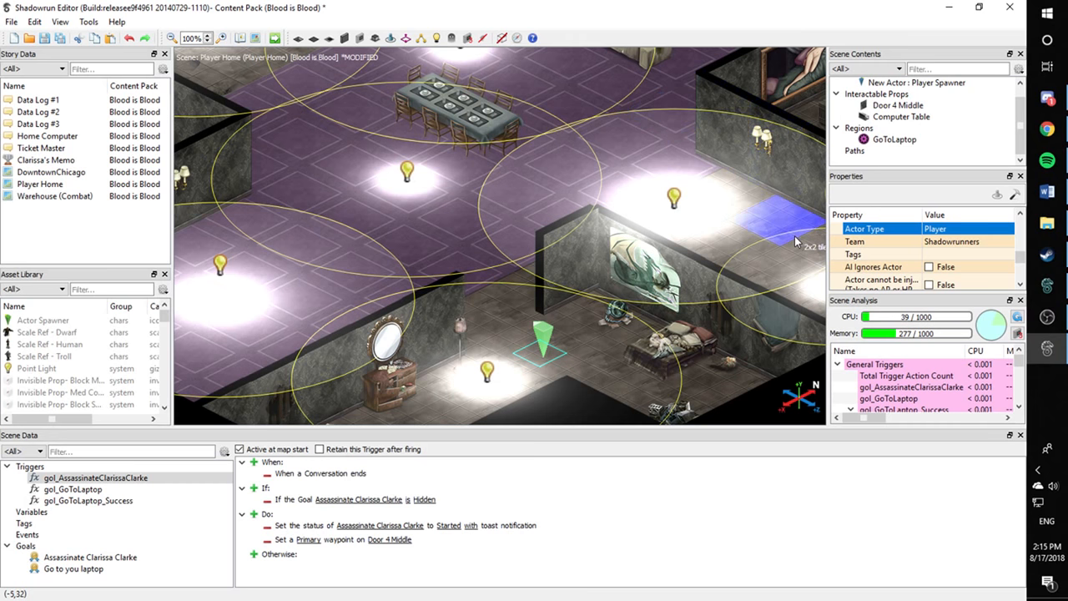
# Look over the whole Player Home map and examine the Player Spawner's place in its room
pyautogui.scroll(-4, 589, 292)
pyautogui.scroll(-2, 589, 292)
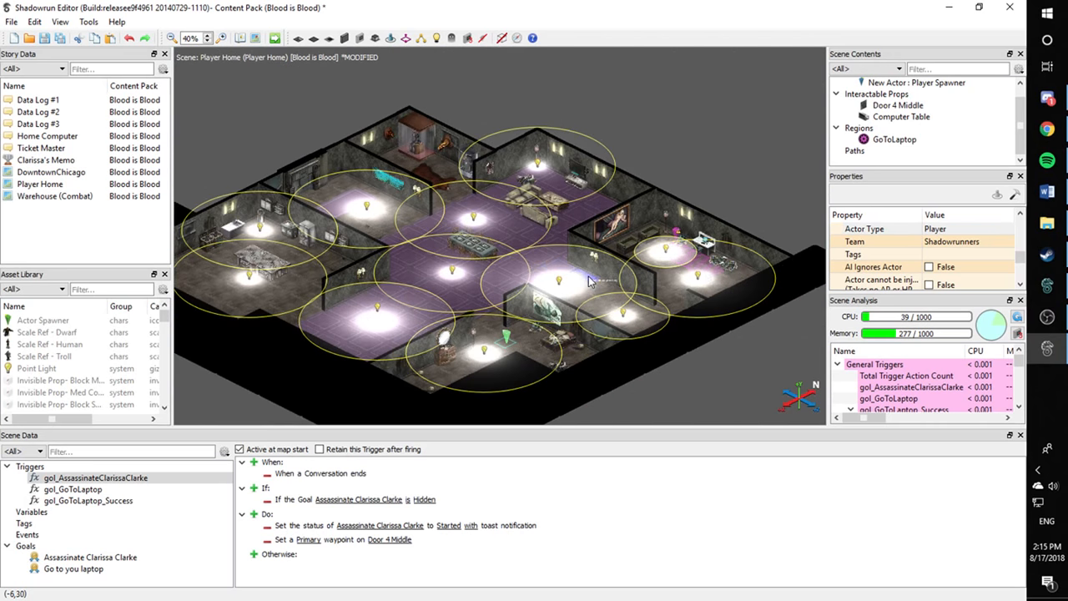
pyautogui.scroll(2, 624, 274)
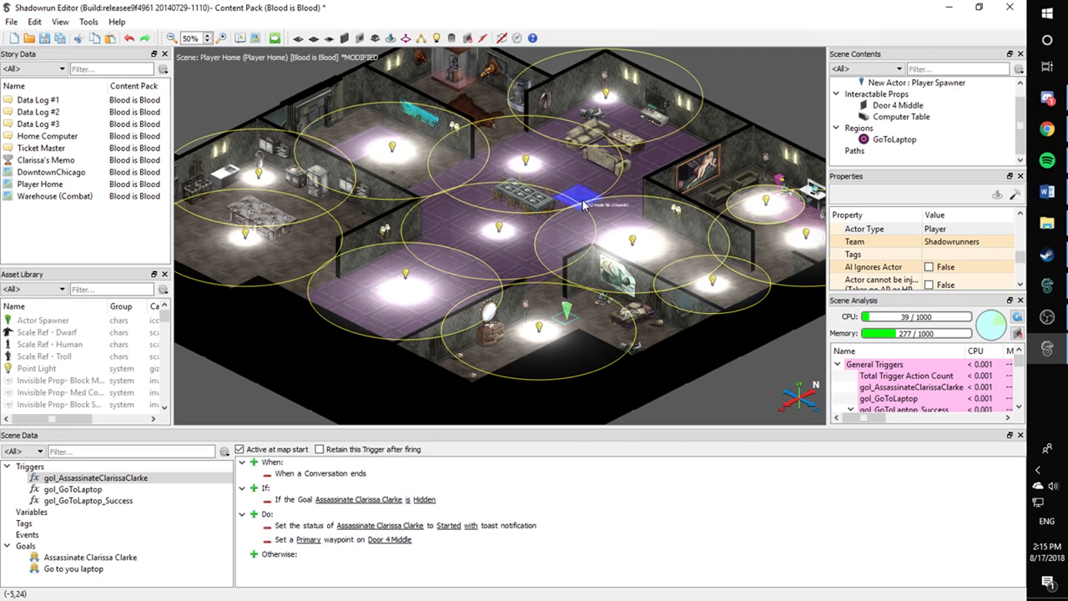
pyautogui.moveTo(552, 234)
pyautogui.mouseDown(button='middle')
pyautogui.moveTo(513, 211)
pyautogui.moveTo(549, 253)
pyautogui.mouseUp(button='middle')
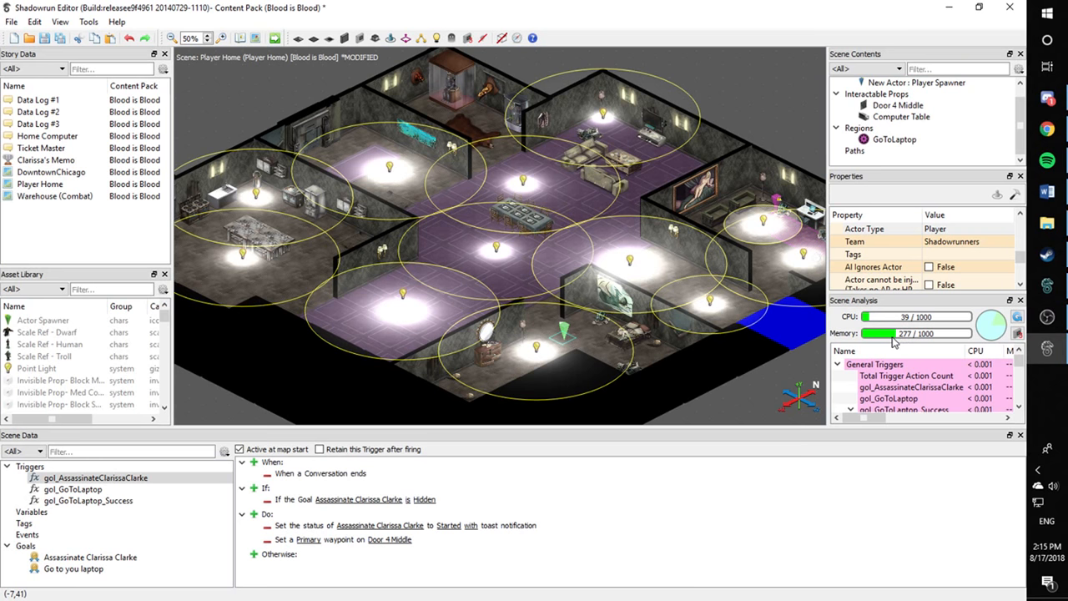
pyautogui.scroll(3, 551, 276)
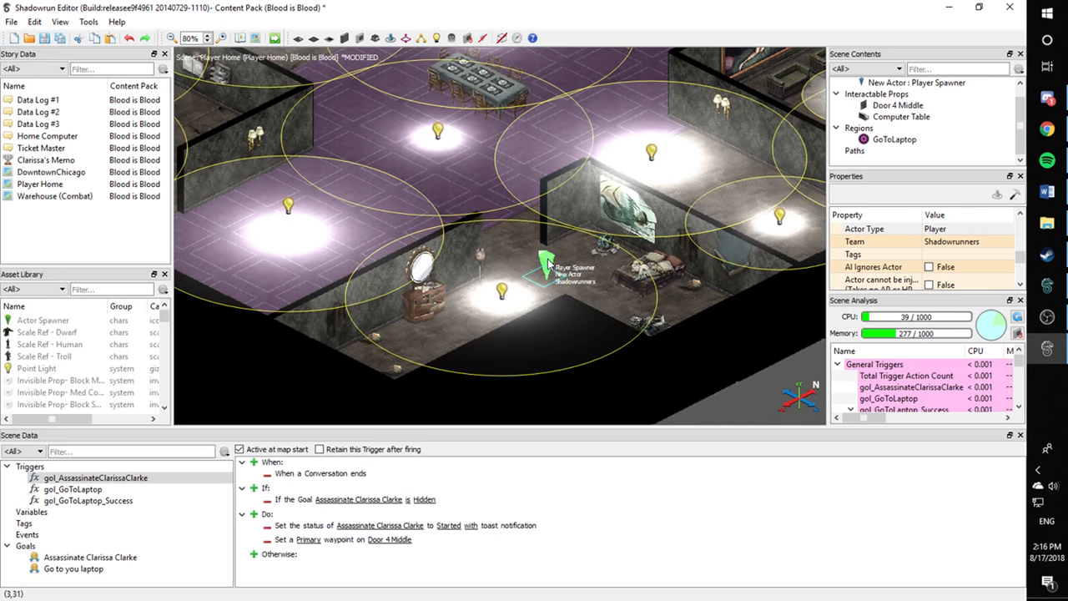
pyautogui.moveTo(548, 265); pyautogui.dragTo(546, 266)
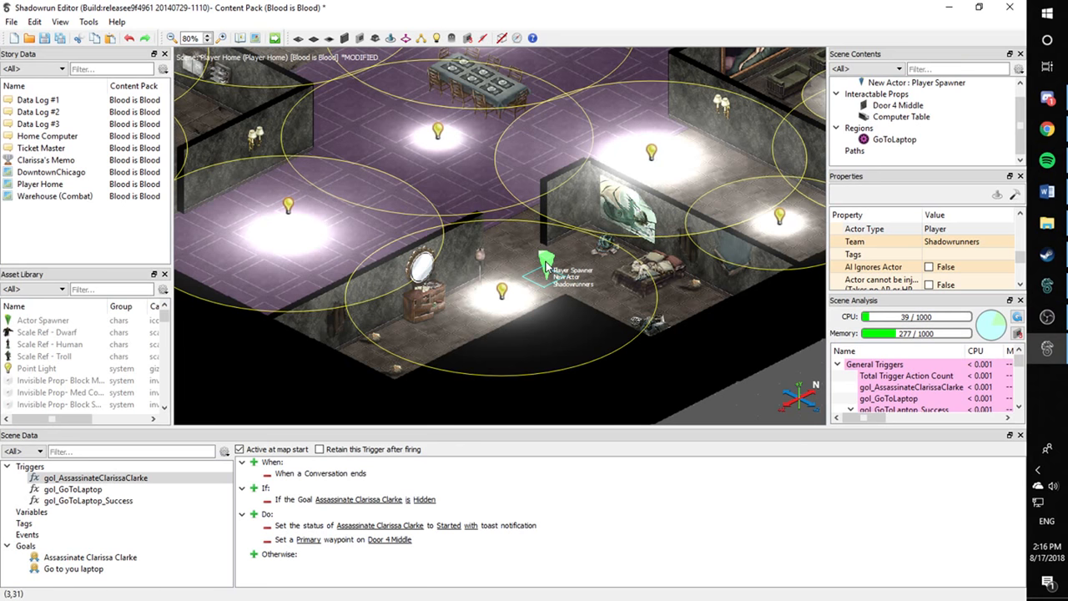
pyautogui.moveTo(547, 266); pyautogui.dragTo(549, 263)
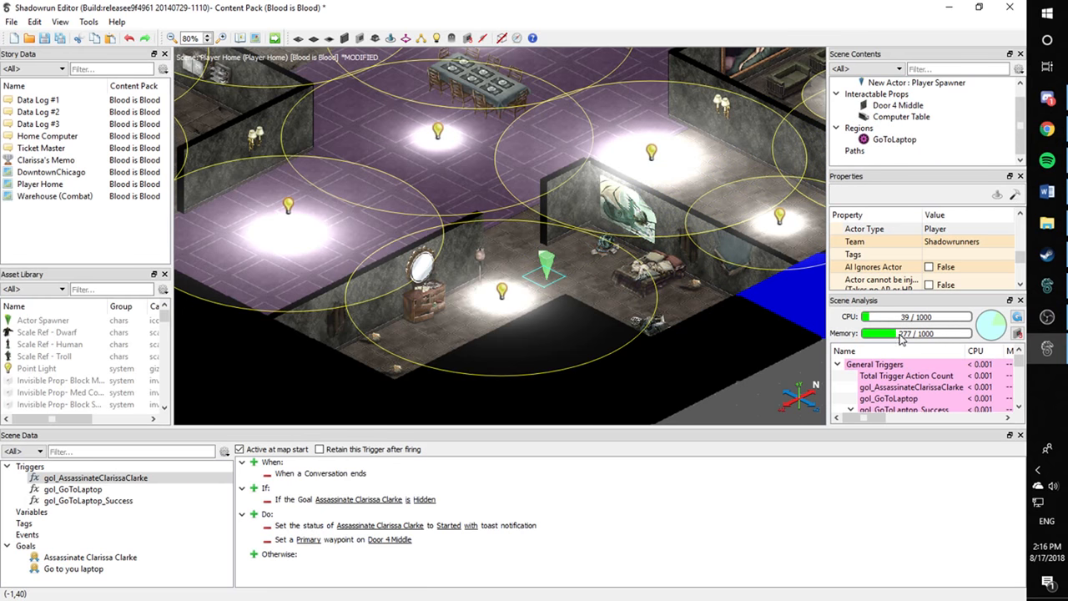
# Survey the layout of the Player Home apartment, from the spawner room across to the living area
pyautogui.scroll(-3, 617, 331)
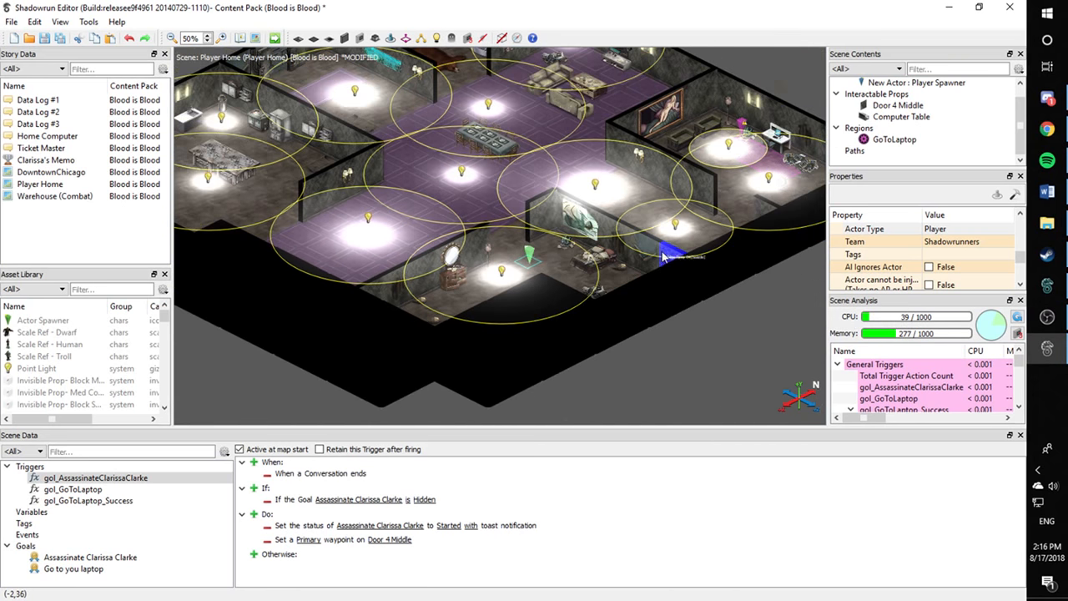
pyautogui.scroll(-1, 618, 331)
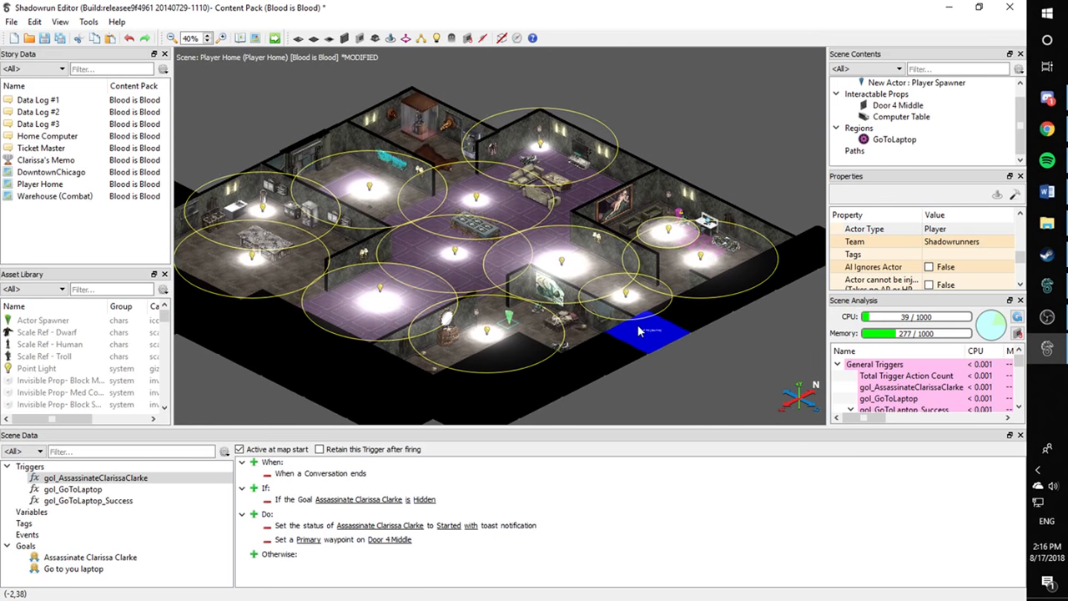
pyautogui.scroll(1, 638, 332)
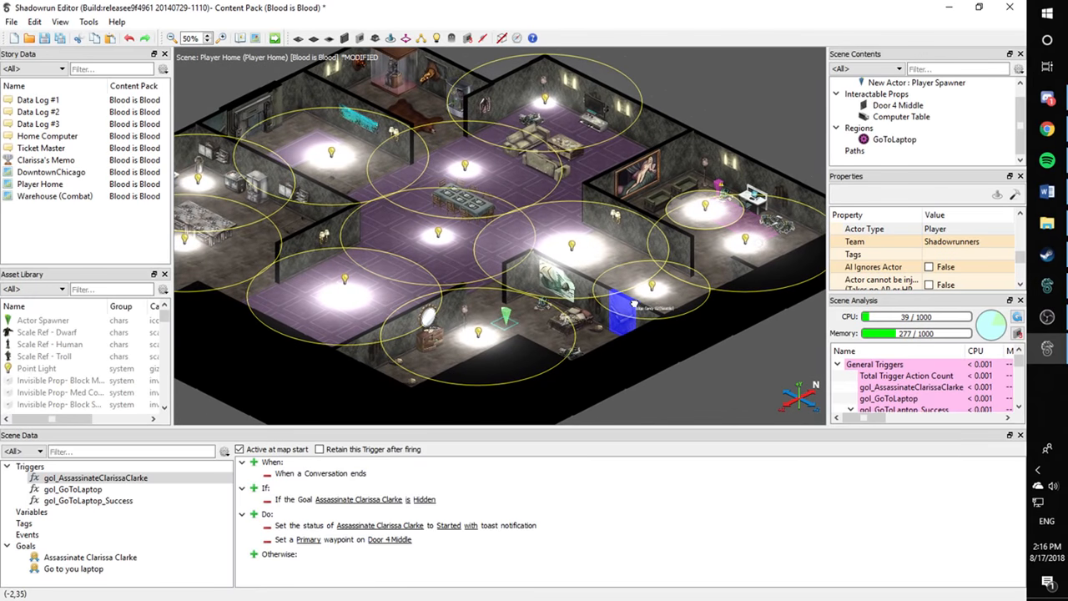
pyautogui.scroll(-1, 652, 329)
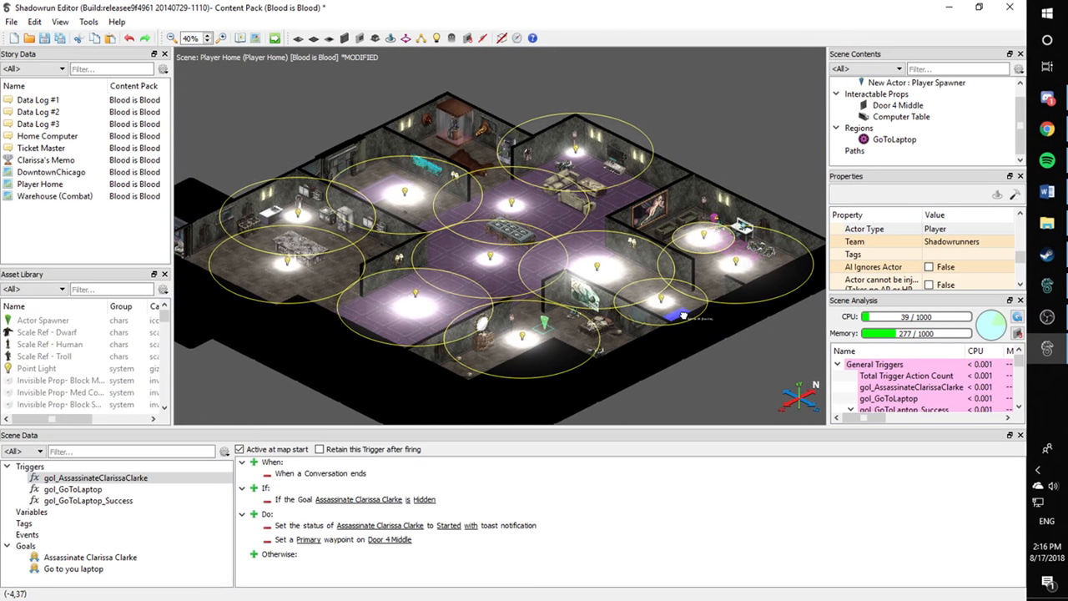
pyautogui.scroll(-1, 693, 294)
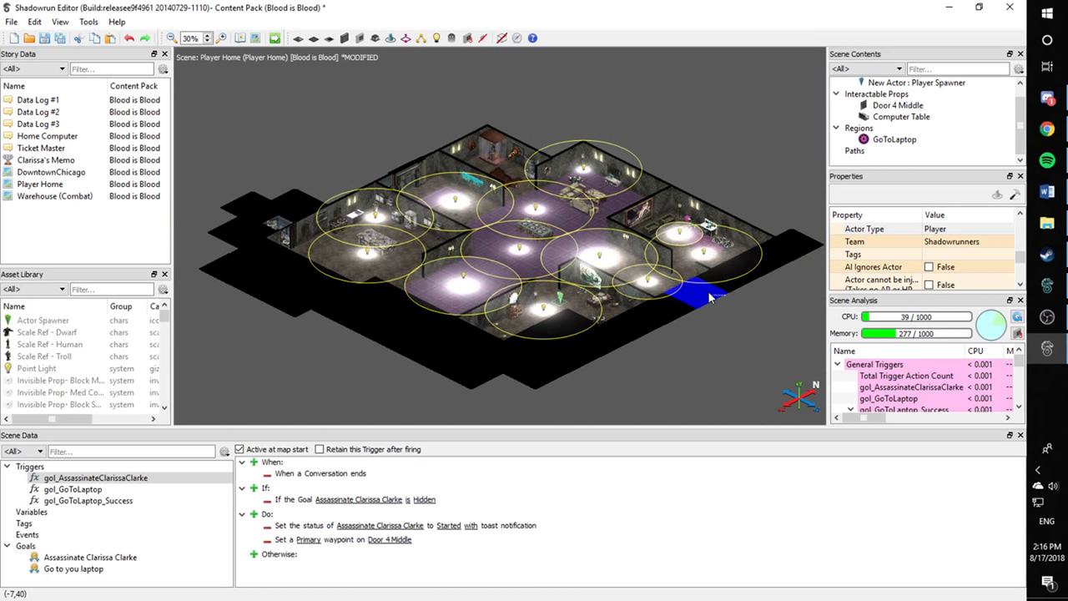
pyautogui.scroll(1, 693, 294)
pyautogui.moveTo(575, 313)
pyautogui.mouseDown(button='middle')
pyautogui.moveTo(523, 311)
pyautogui.moveTo(568, 322)
pyautogui.mouseUp(button='middle')
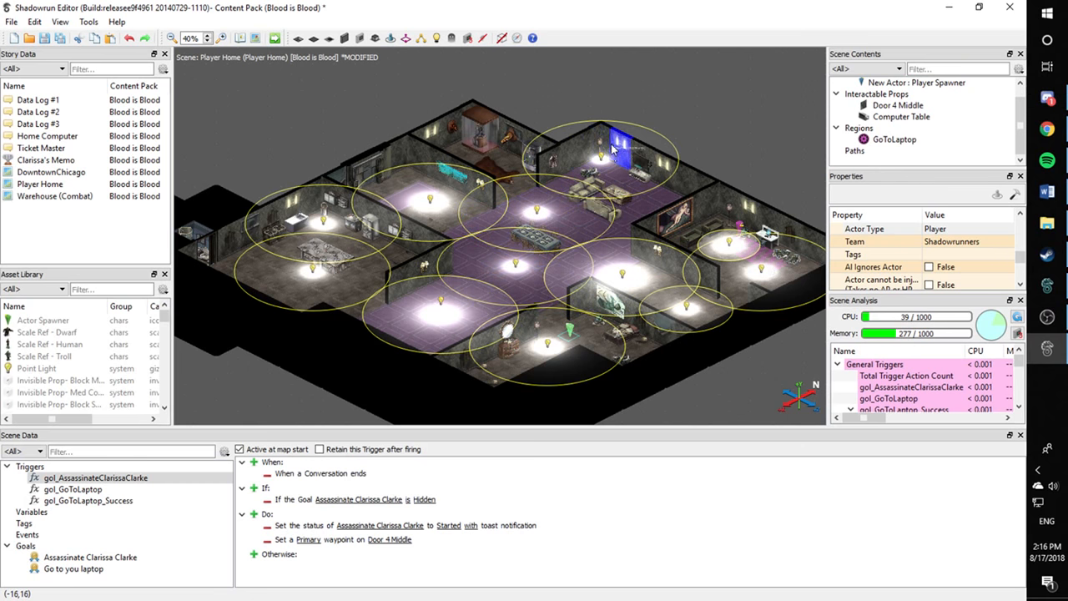
# Place several copies of the Edge fancy 04 wall segment in the empty space outside the living room
pyautogui.moveTo(577, 150); pyautogui.dragTo(777, 106)
pyautogui.hotkey('ctrl', 'v')
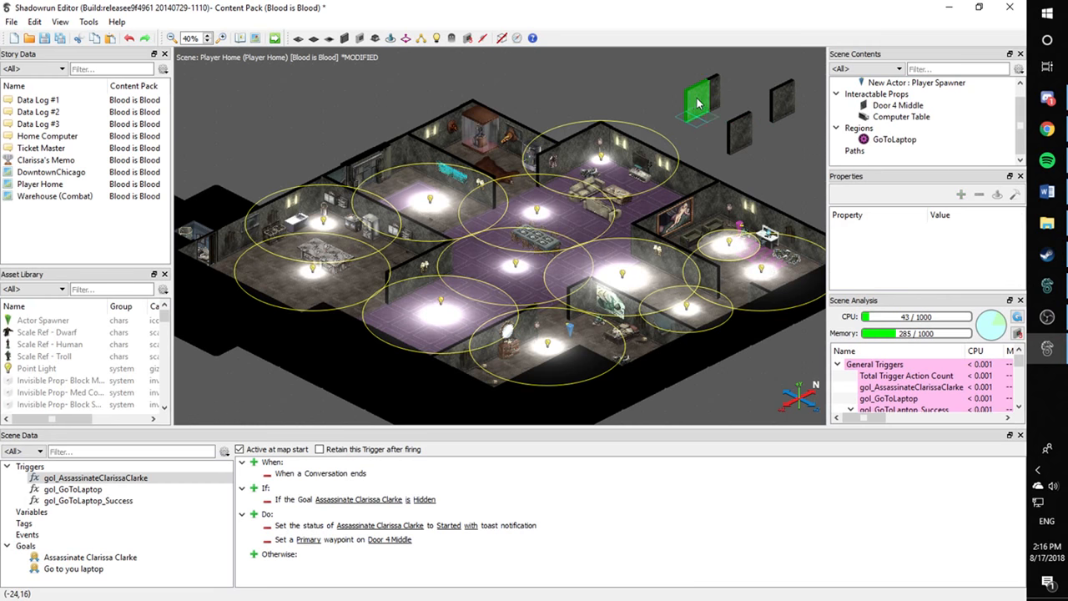
pyautogui.click(661, 89)
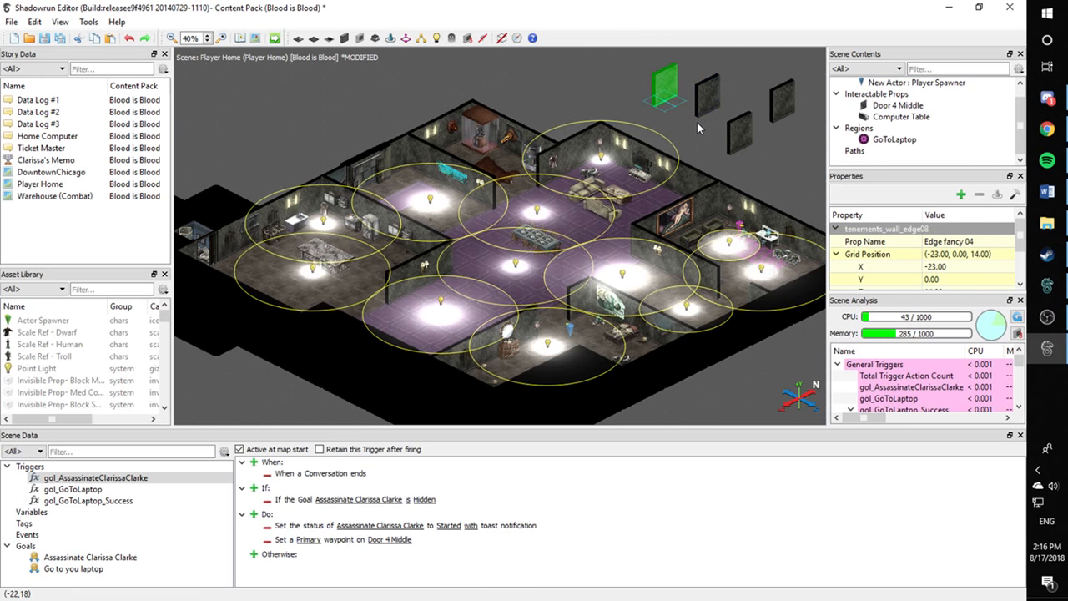
pyautogui.hotkey('ctrl', 'v')
pyautogui.click(705, 125)
pyautogui.hotkey('ctrl', 'v')
pyautogui.click(672, 121)
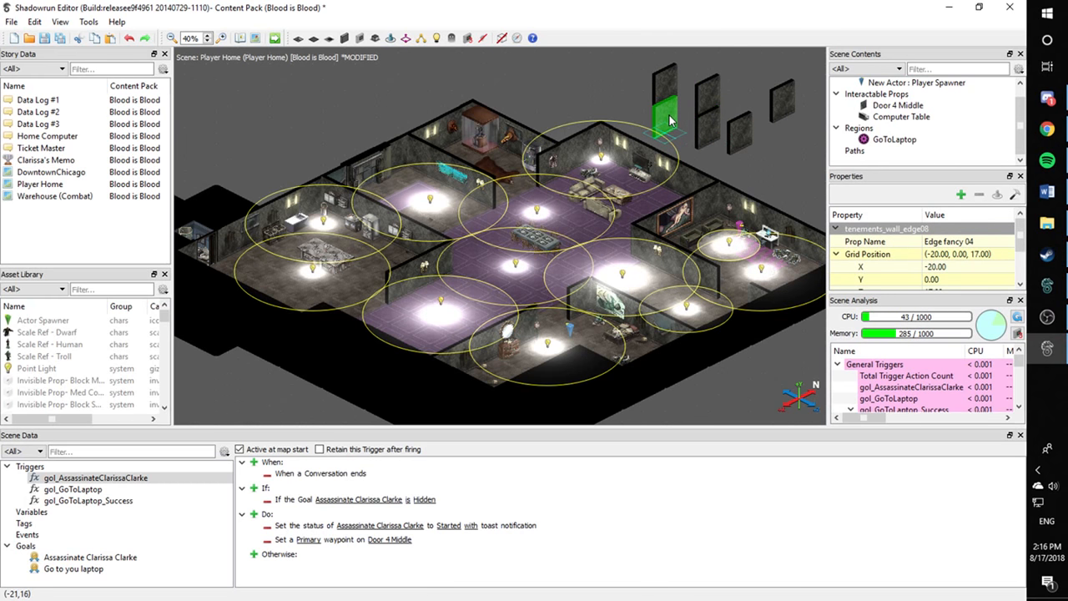
pyautogui.hotkey('ctrl', 'v')
pyautogui.click(629, 89)
pyautogui.scroll(3, 630, 90)
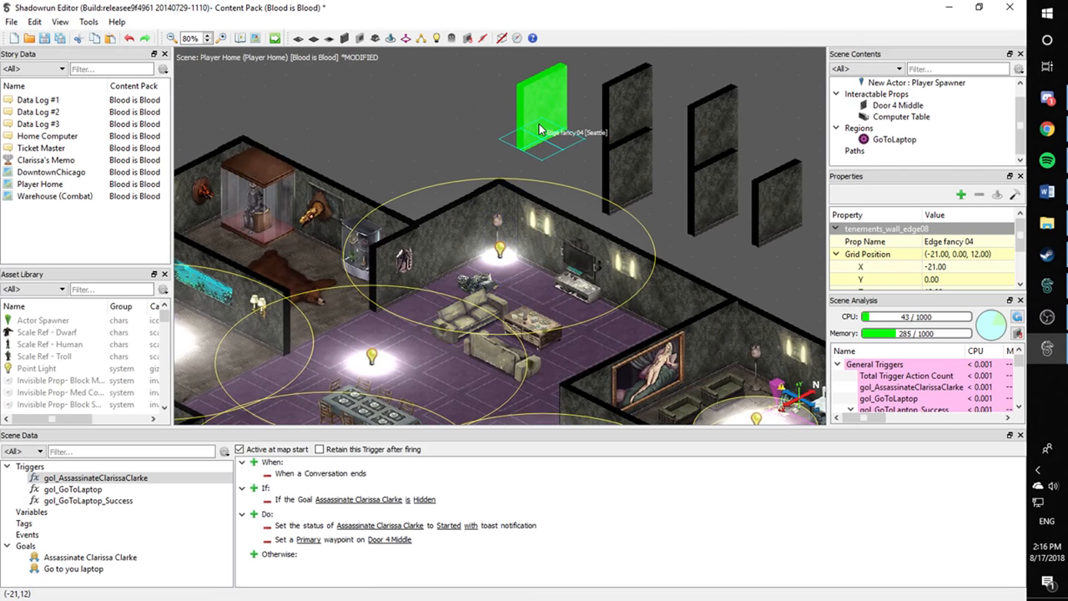
# Delete each loose Edge fancy 04 wall copy from the empty space outside the apartment
pyautogui.press('Delete')
pyautogui.press('Delete')
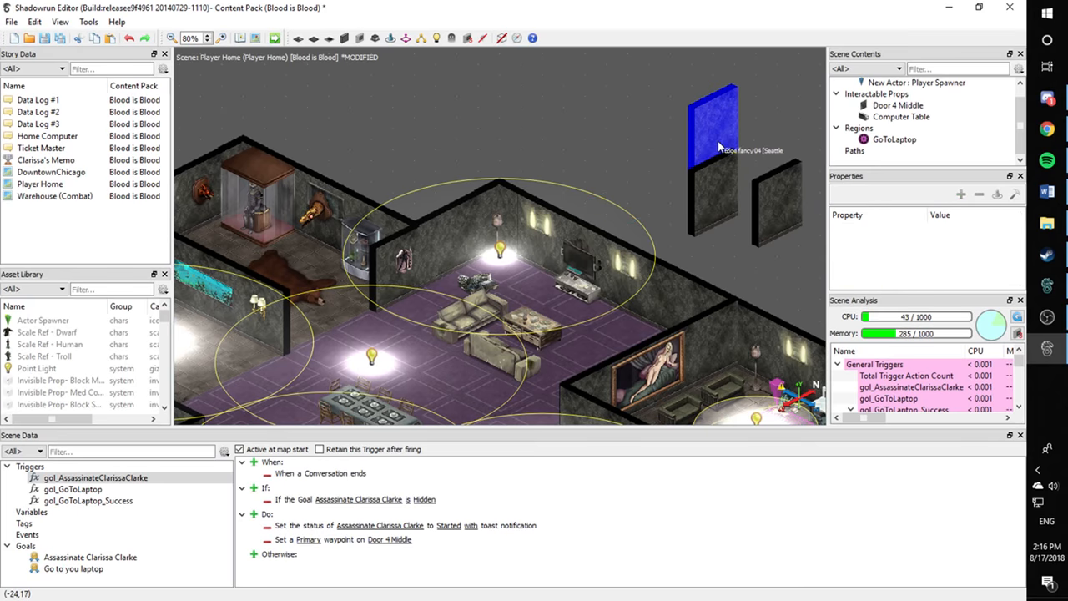
pyautogui.click(716, 144)
pyautogui.press('Delete')
pyautogui.click(715, 174)
pyautogui.press('Delete')
pyautogui.click(776, 188)
pyautogui.press('Delete')
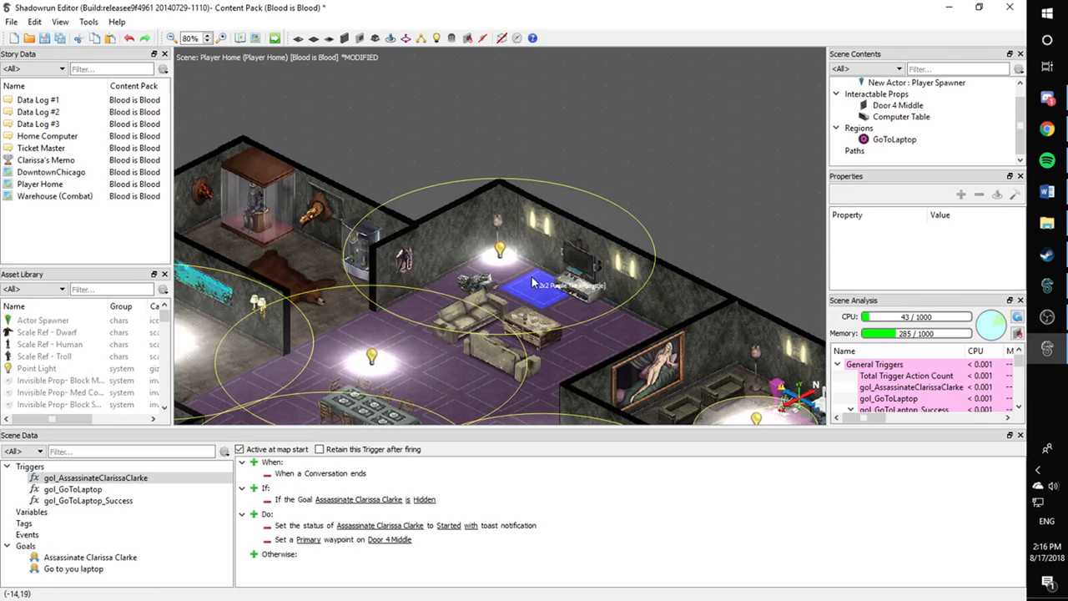
pyautogui.scroll(-5, 573, 269)
pyautogui.click(637, 208)
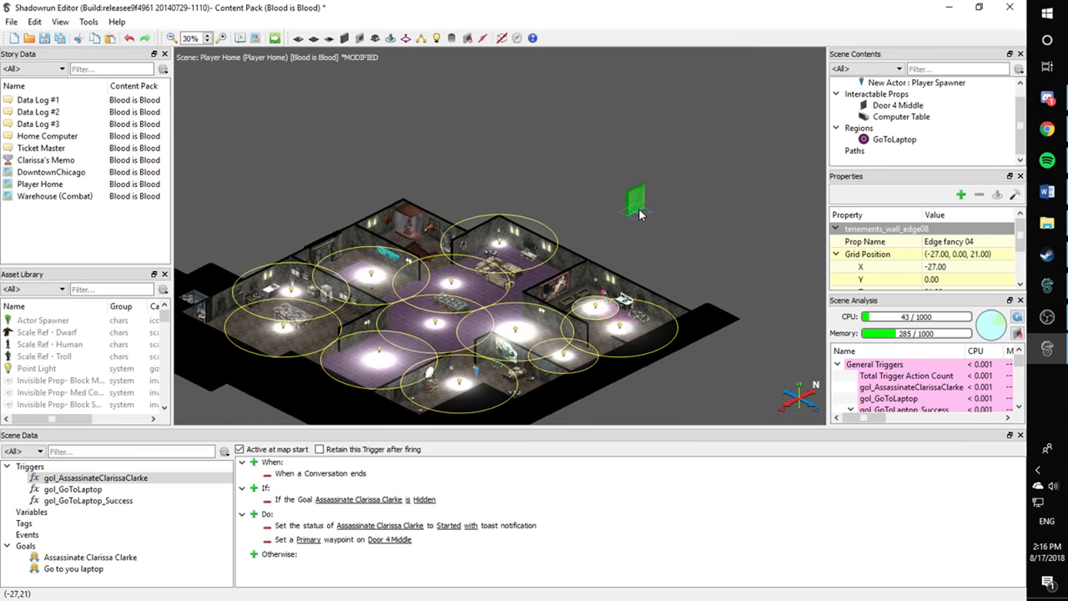
pyautogui.press('Delete')
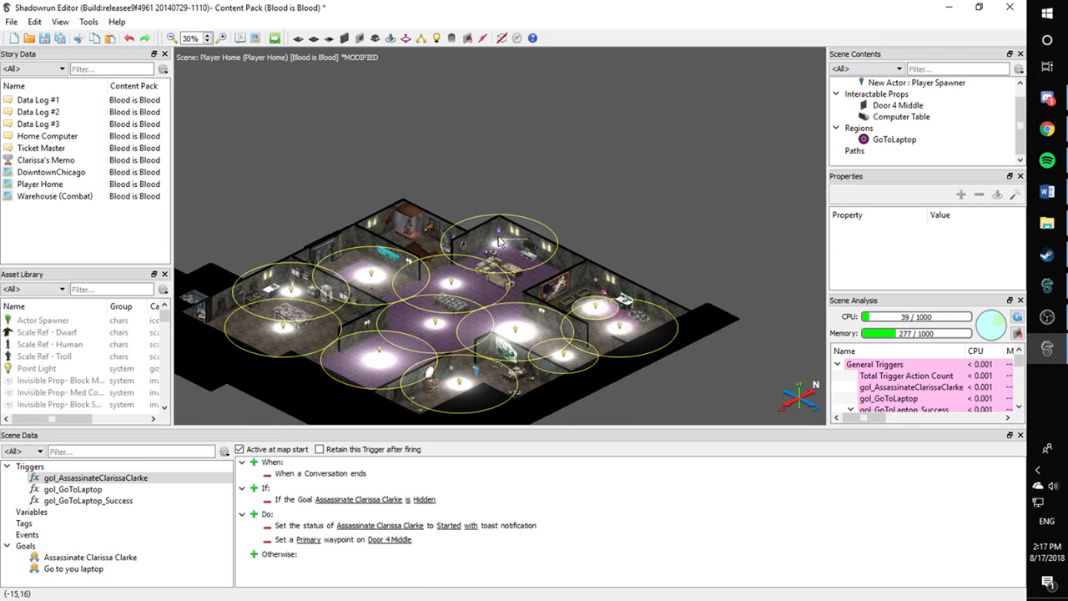
# Duplicate an Edge fancy 04 wall segment from the living room into a group of eight outside the apartment
pyautogui.moveTo(513, 228); pyautogui.dragTo(643, 183)
pyautogui.click(684, 213)
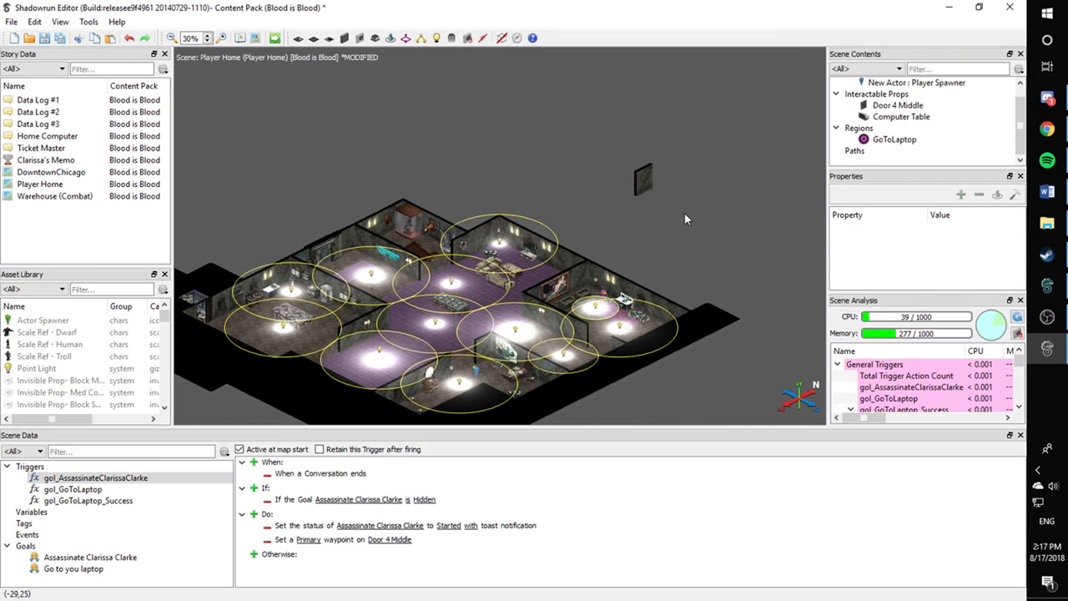
pyautogui.click(643, 189)
pyautogui.click(687, 239)
pyautogui.keyDown('ctrl'); pyautogui.moveTo(641, 185); pyautogui.dragTo(627, 152); pyautogui.keyUp('ctrl')
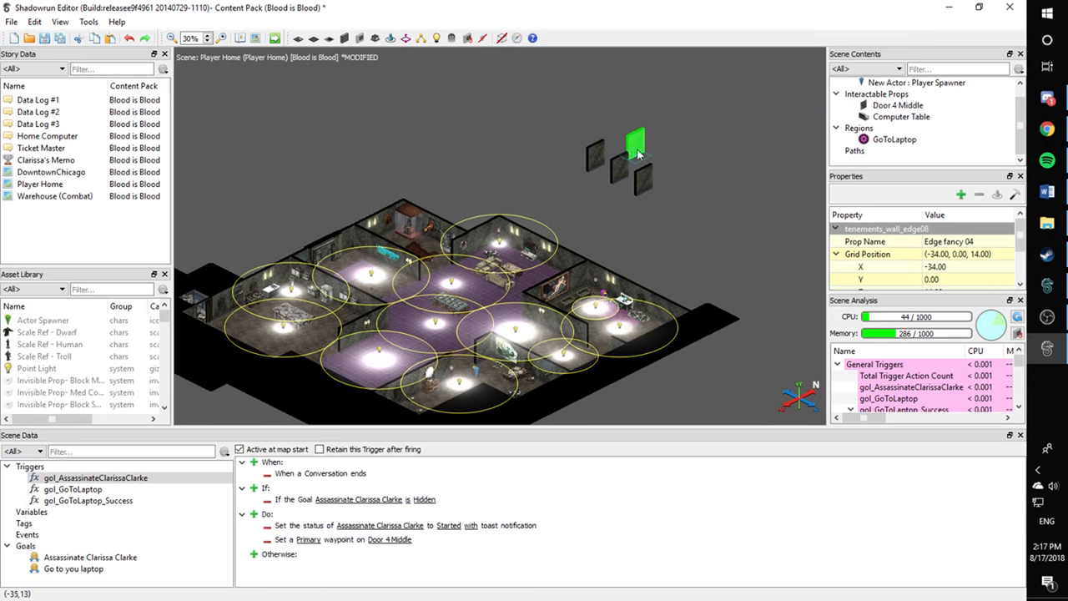
pyautogui.hotkey('ctrl', 'v')
pyautogui.hotkey('ctrl', 'v')
pyautogui.hotkey('ctrl', 'v')
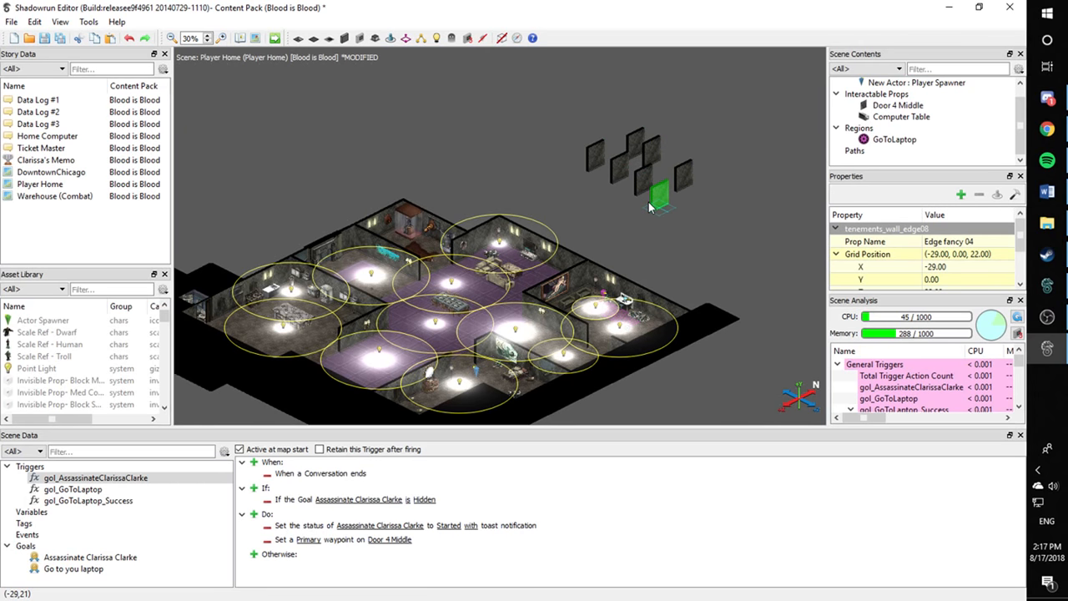
pyautogui.click(706, 225)
pyautogui.keyDown('ctrl'); pyautogui.moveTo(665, 201); pyautogui.dragTo(700, 201); pyautogui.keyUp('ctrl')
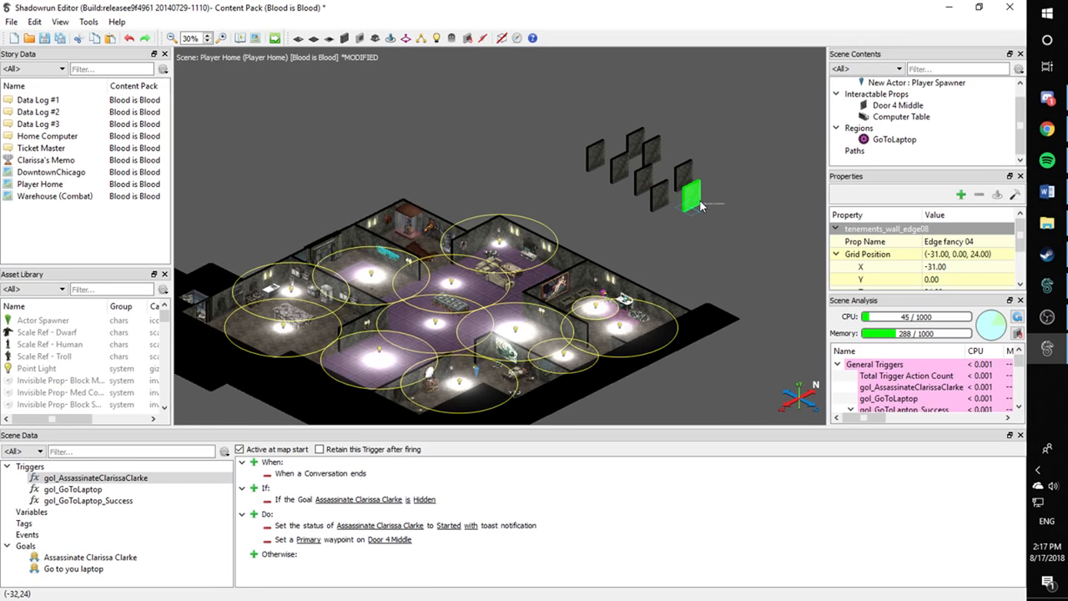
pyautogui.click(716, 201)
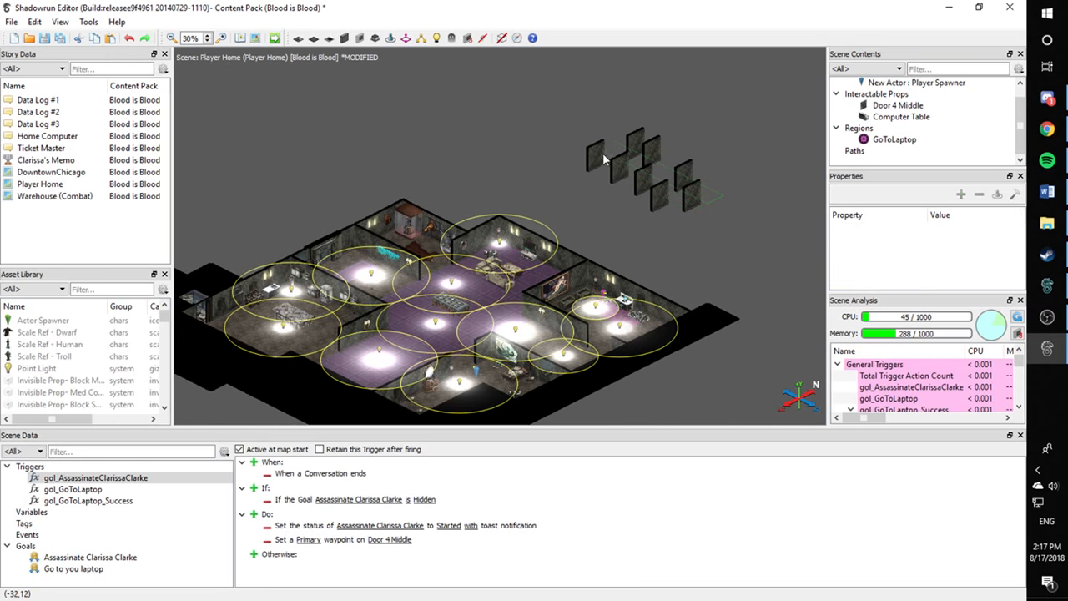
# Select the whole group of loose Edge fancy 04 wall copies outside the apartment and delete them together
pyautogui.moveTo(576, 144); pyautogui.dragTo(571, 144)
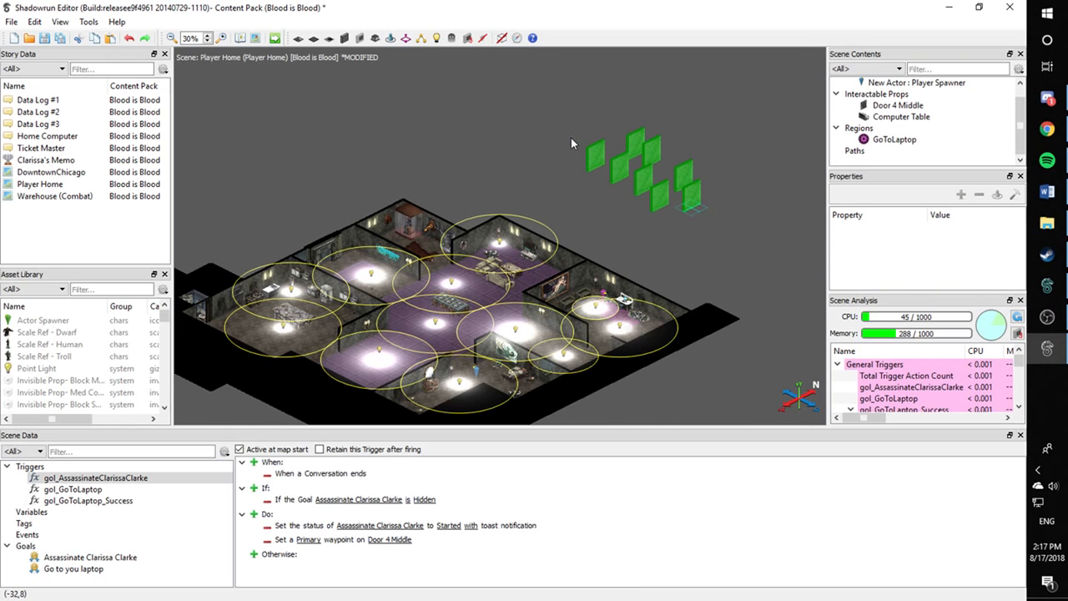
pyautogui.press('Delete')
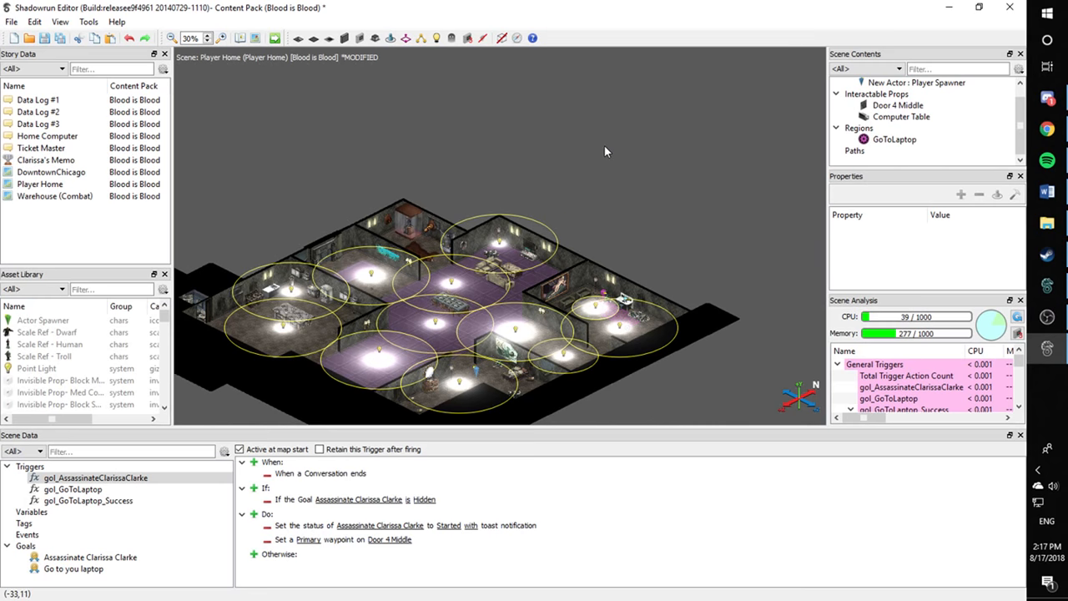
pyautogui.scroll(3, 610, 154)
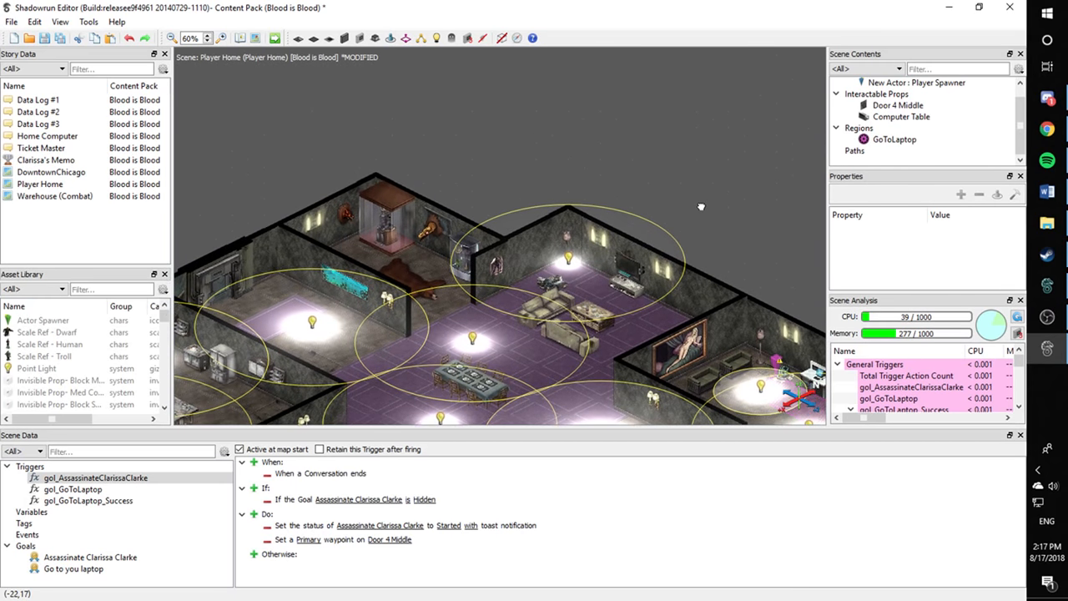
pyautogui.moveTo(701, 206); pyautogui.dragTo(655, 237, button='middle')
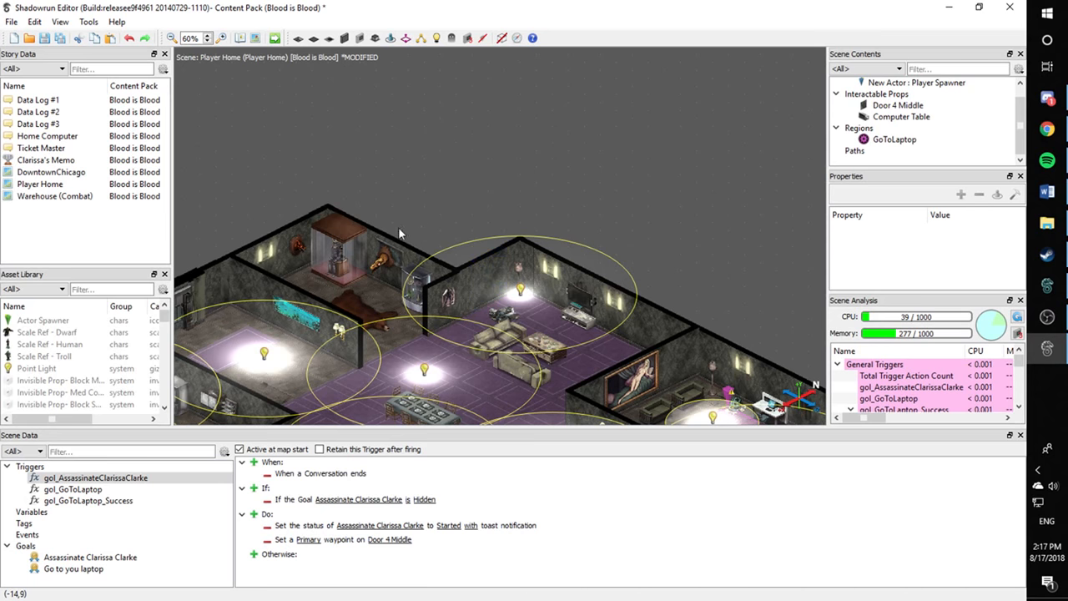
# Look over the Player Home apartment layout, covering its outer walls, living room, hallway and bedroom areas
pyautogui.moveTo(399, 228); pyautogui.dragTo(560, 114, button='middle')
pyautogui.moveTo(548, 258); pyautogui.dragTo(452, 309, button='middle')
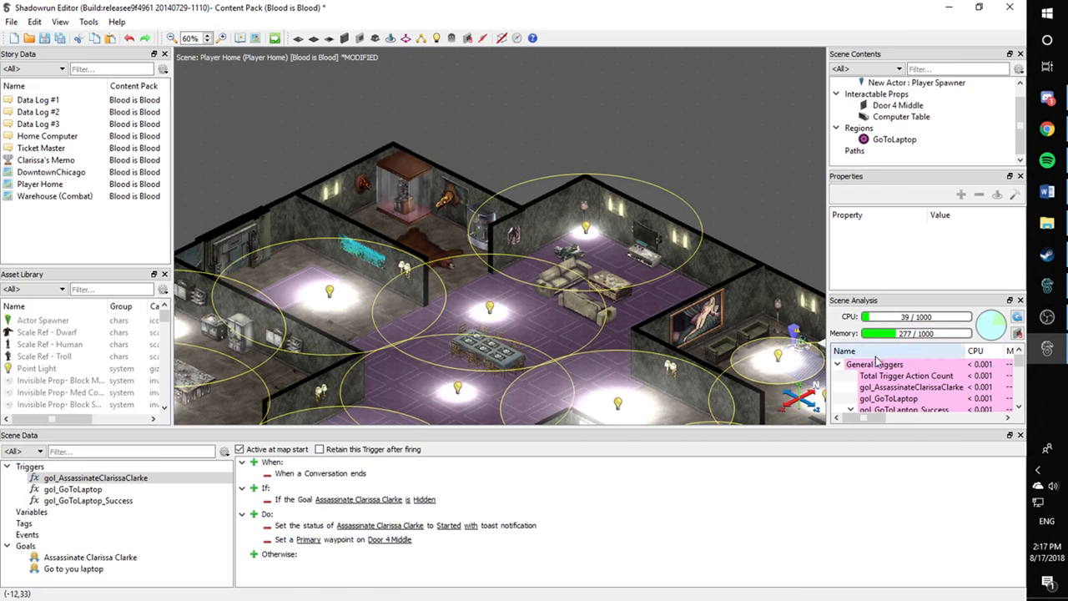
pyautogui.scroll(-3, 719, 324)
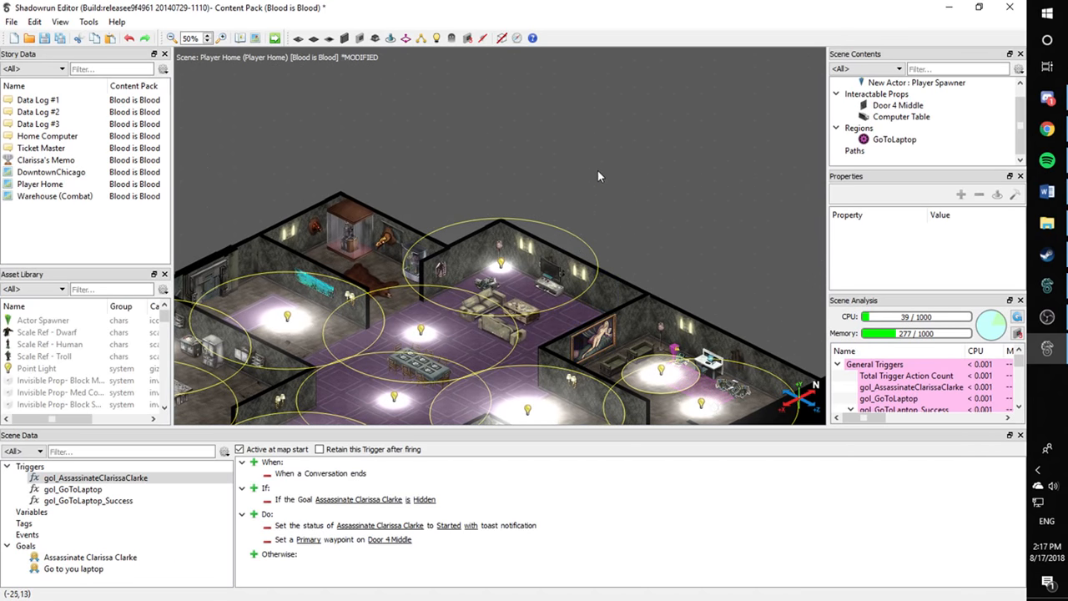
pyautogui.moveTo(586, 228); pyautogui.dragTo(539, 275, button='middle')
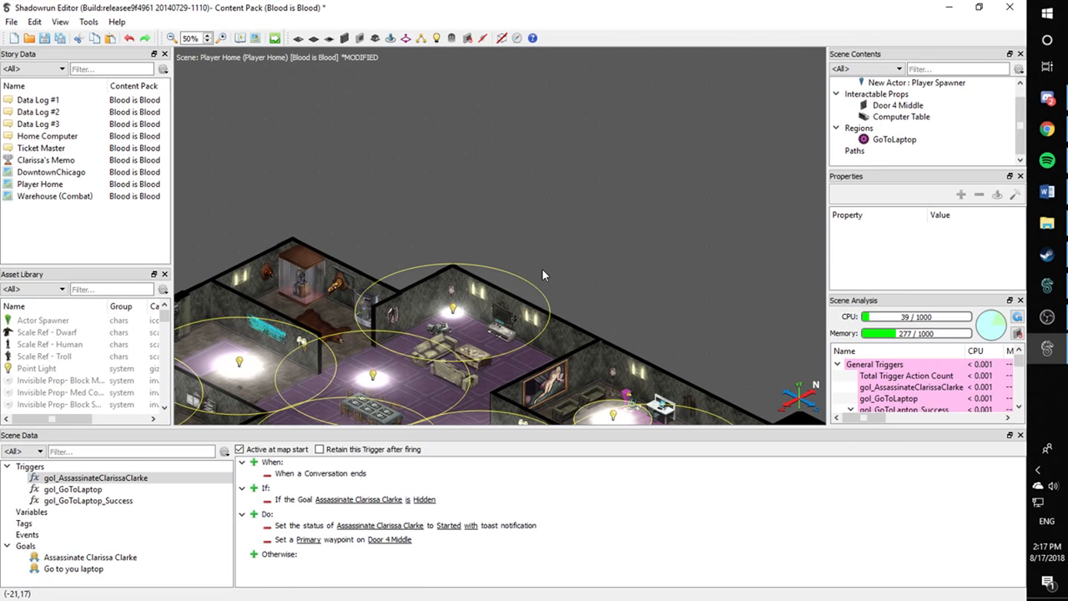
pyautogui.moveTo(543, 269); pyautogui.dragTo(578, 152, button='middle')
pyautogui.moveTo(611, 246); pyautogui.dragTo(659, 172, button='middle')
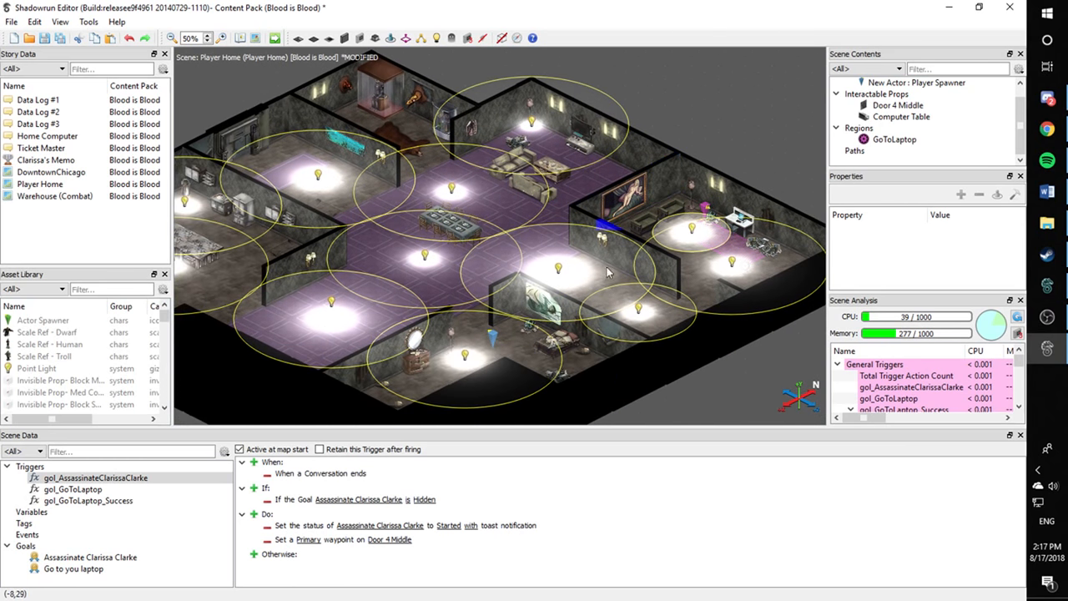
pyautogui.moveTo(516, 186); pyautogui.dragTo(680, 344, button='middle')
pyautogui.moveTo(513, 308); pyautogui.dragTo(618, 275, button='middle')
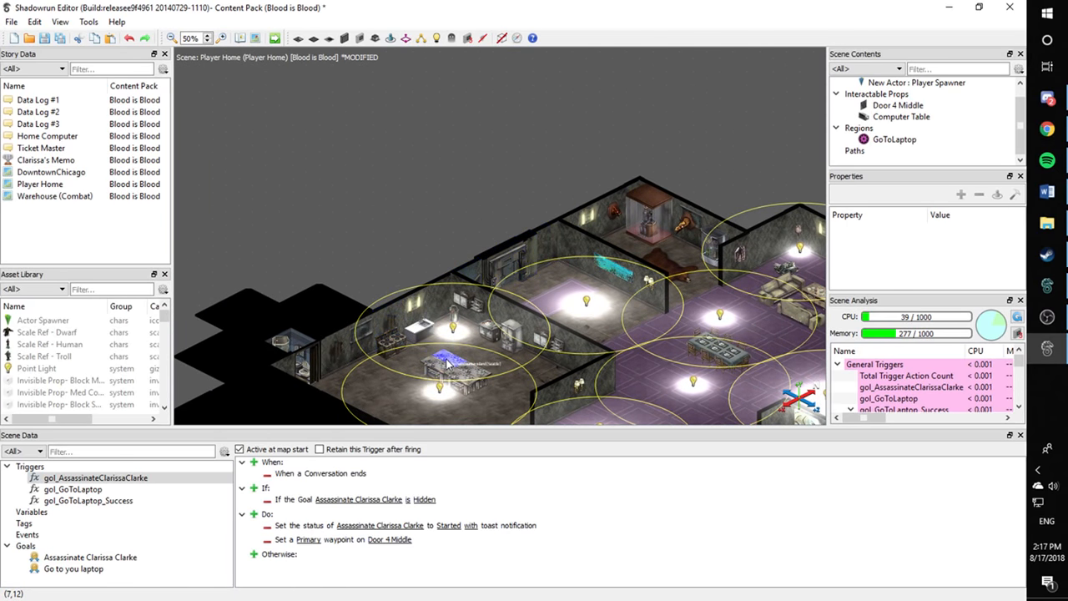
# Inspect the kitchen's Edge fancy wall segments up close and compare them with the walls of the other apartment rooms
pyautogui.scroll(2, 448, 361)
pyautogui.moveTo(381, 341); pyautogui.dragTo(447, 220, button='middle')
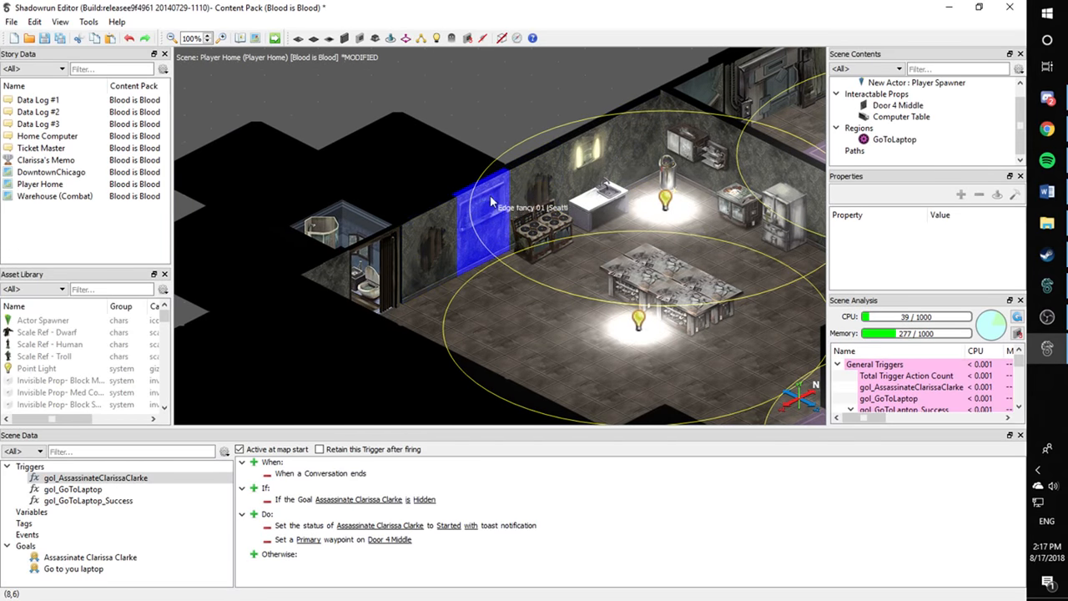
pyautogui.moveTo(659, 161); pyautogui.dragTo(451, 269, button='middle')
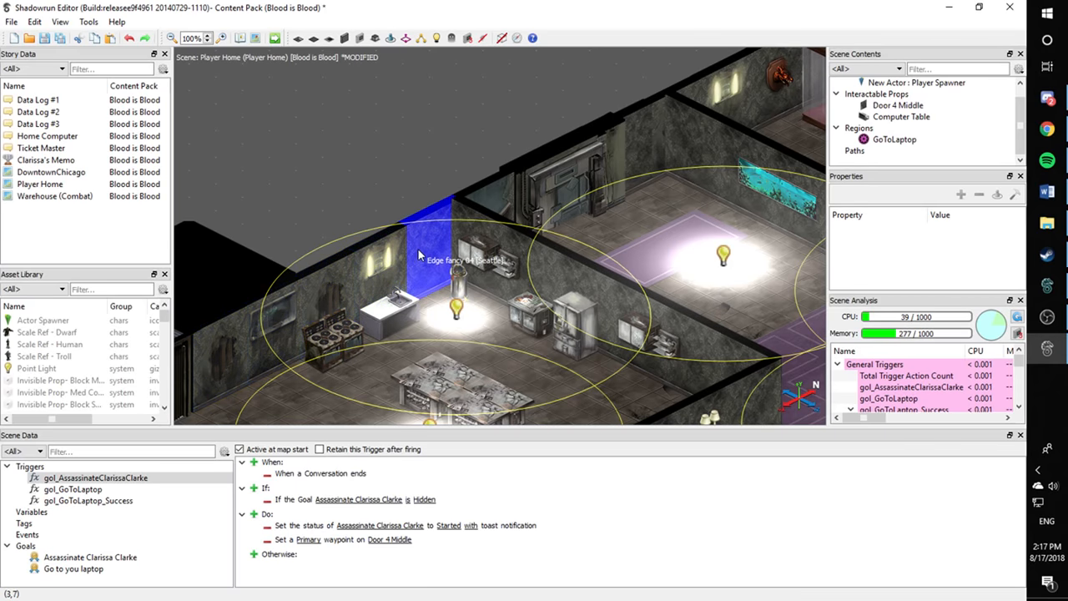
pyautogui.scroll(-2, 379, 236)
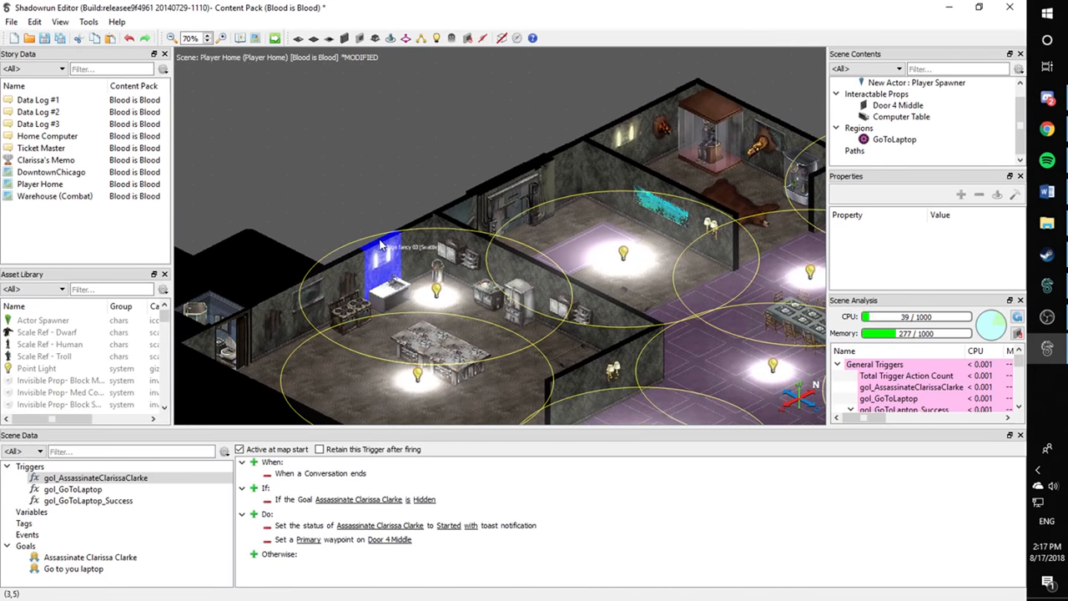
pyautogui.moveTo(379, 236); pyautogui.dragTo(336, 219, button='middle')
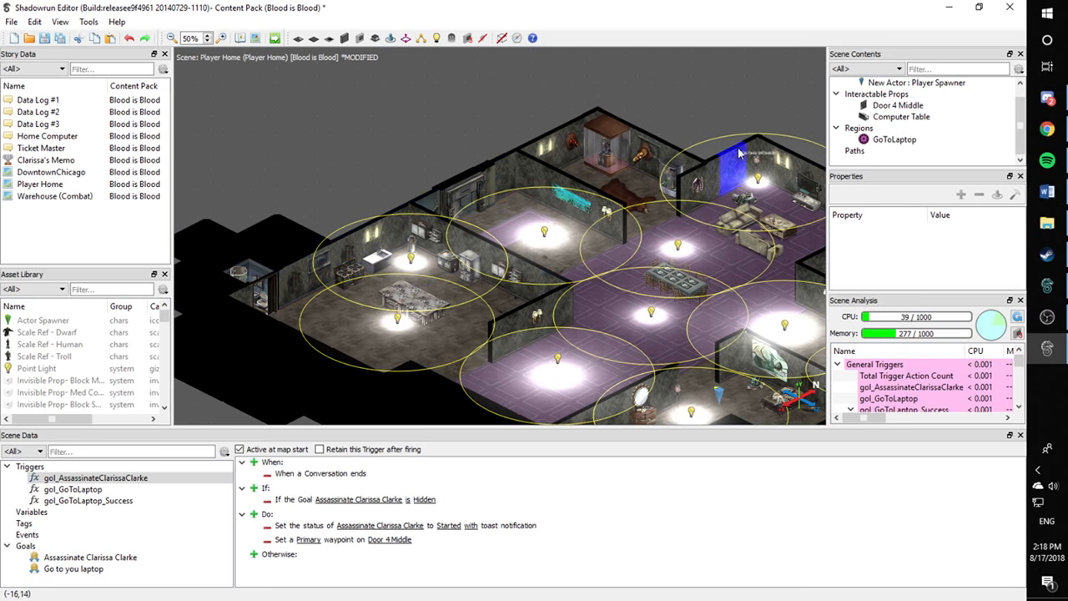
pyautogui.moveTo(524, 373); pyautogui.dragTo(460, 215, button='middle')
pyautogui.moveTo(651, 167); pyautogui.dragTo(541, 296, button='middle')
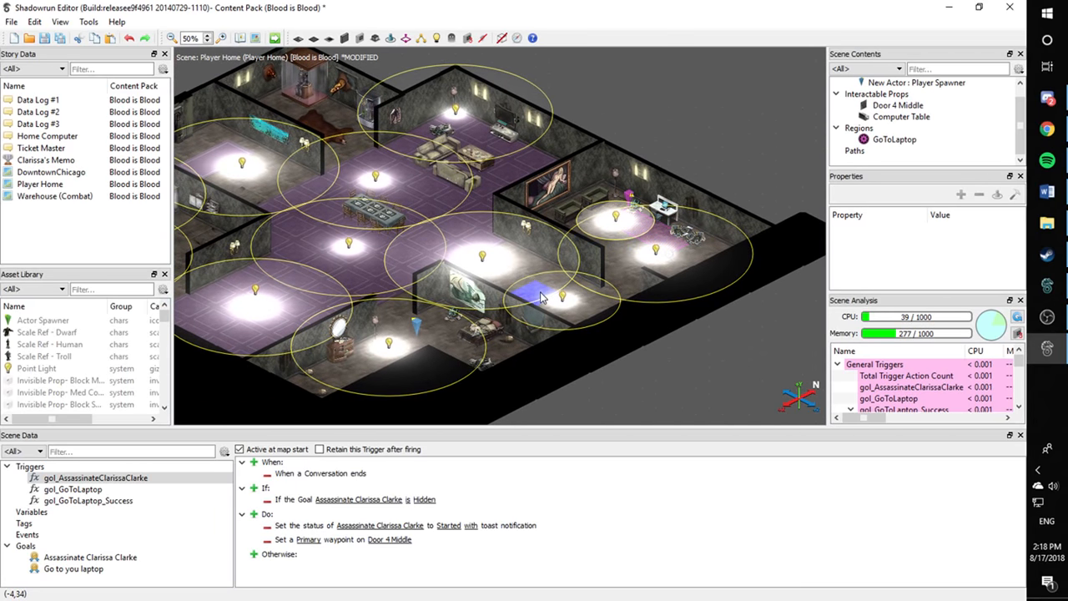
pyautogui.moveTo(483, 267); pyautogui.dragTo(667, 270, button='middle')
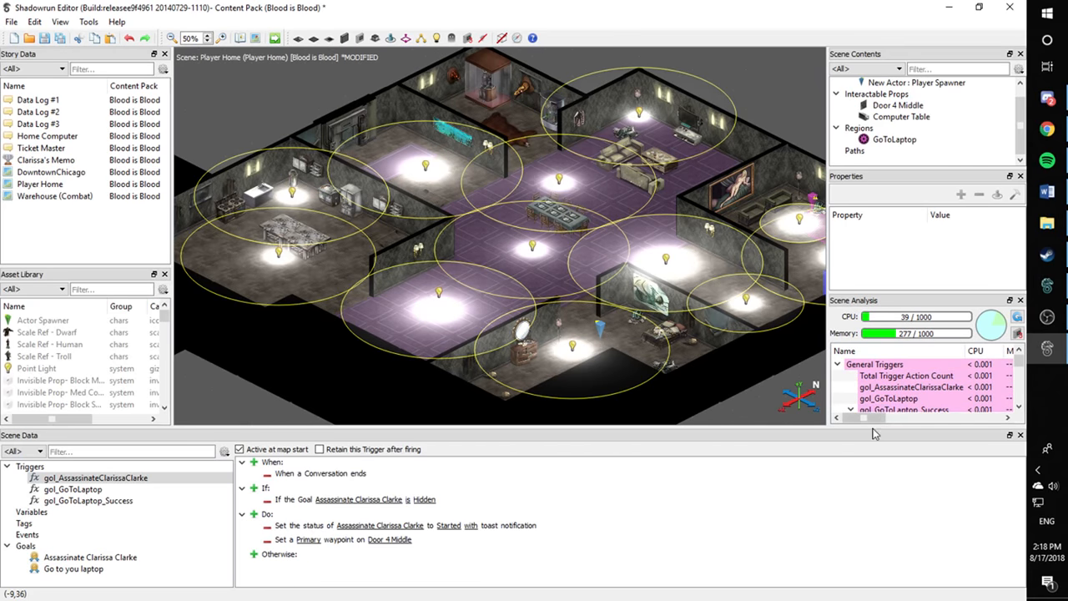
# Review the CPU and memory costs of the General Triggers and Scene Actors in the scene analysis
pyautogui.moveTo(869, 418)
pyautogui.mouseDown()
pyautogui.moveTo(929, 417)
pyautogui.moveTo(865, 415)
pyautogui.mouseUp()
pyautogui.scroll(-6, 873, 413)
pyautogui.scroll(6, 876, 413)
pyautogui.click(1019, 408)
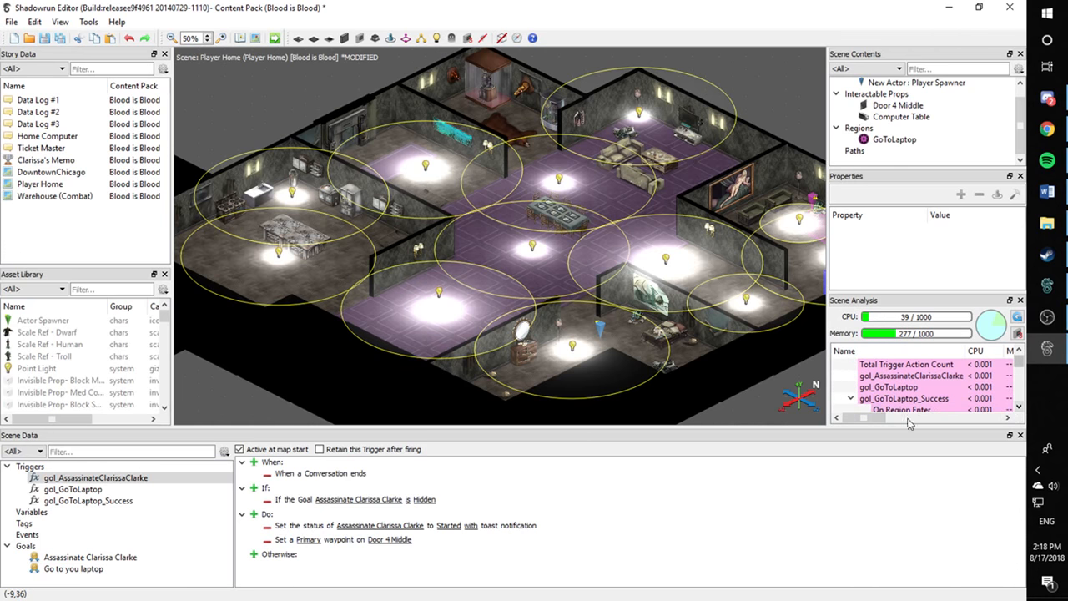
pyautogui.moveTo(877, 426)
pyautogui.mouseDown()
pyautogui.moveTo(941, 417)
pyautogui.moveTo(893, 418)
pyautogui.mouseUp()
pyautogui.scroll(-1, 885, 392)
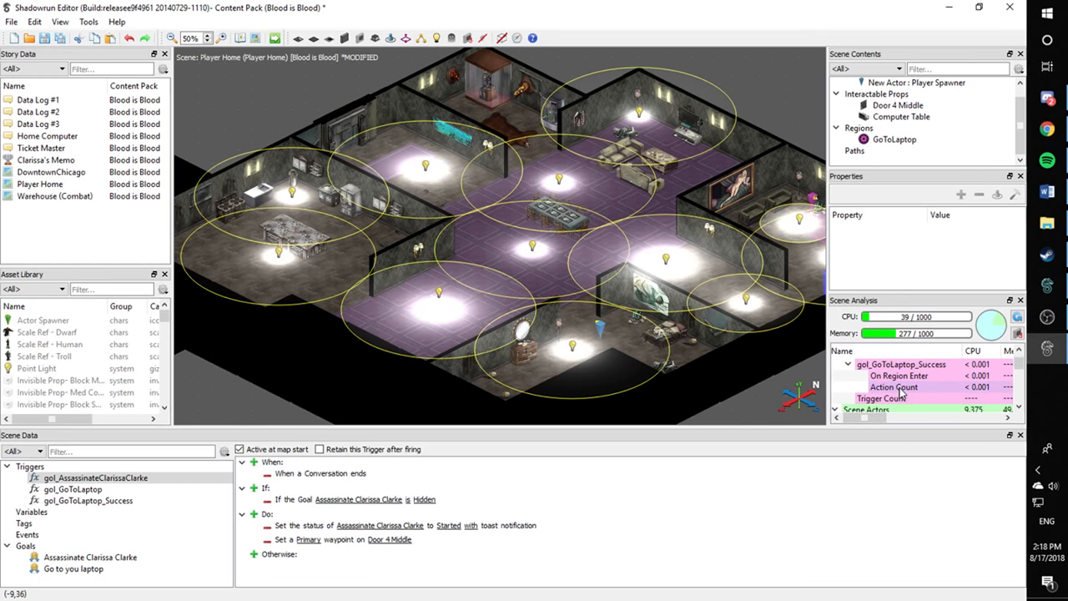
pyautogui.scroll(-1, 906, 394)
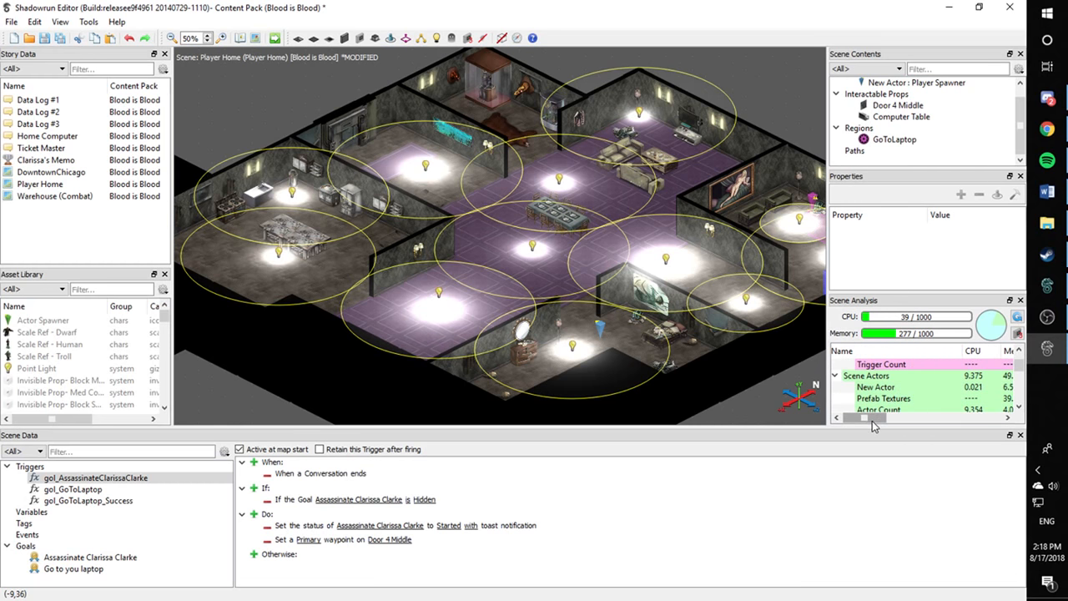
pyautogui.moveTo(872, 421); pyautogui.dragTo(883, 417)
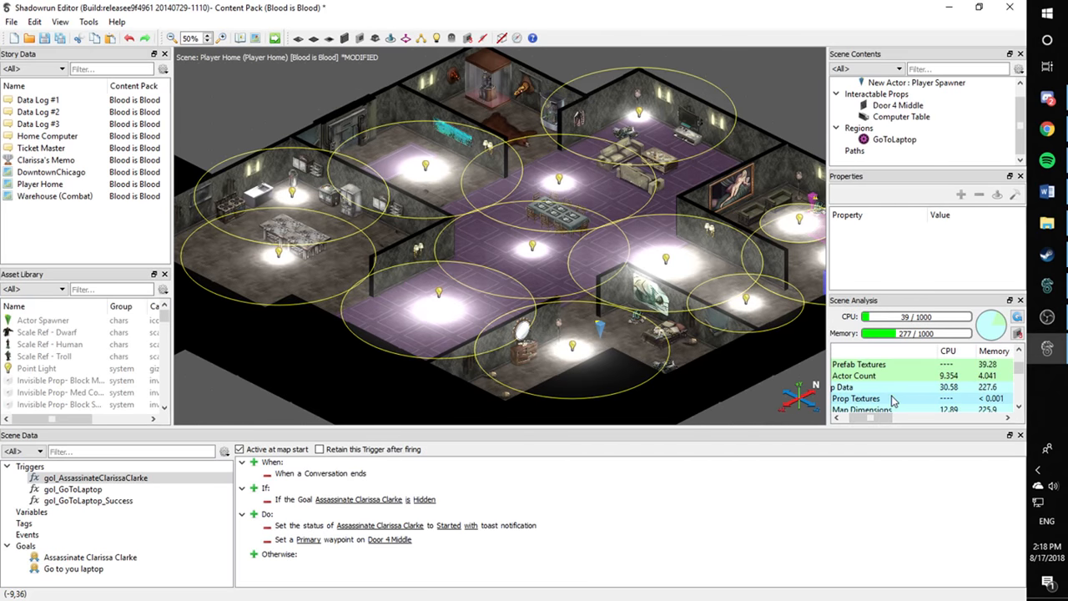
pyautogui.moveTo(866, 420)
pyautogui.mouseDown()
pyautogui.moveTo(887, 419)
pyautogui.moveTo(874, 403)
pyautogui.mouseUp()
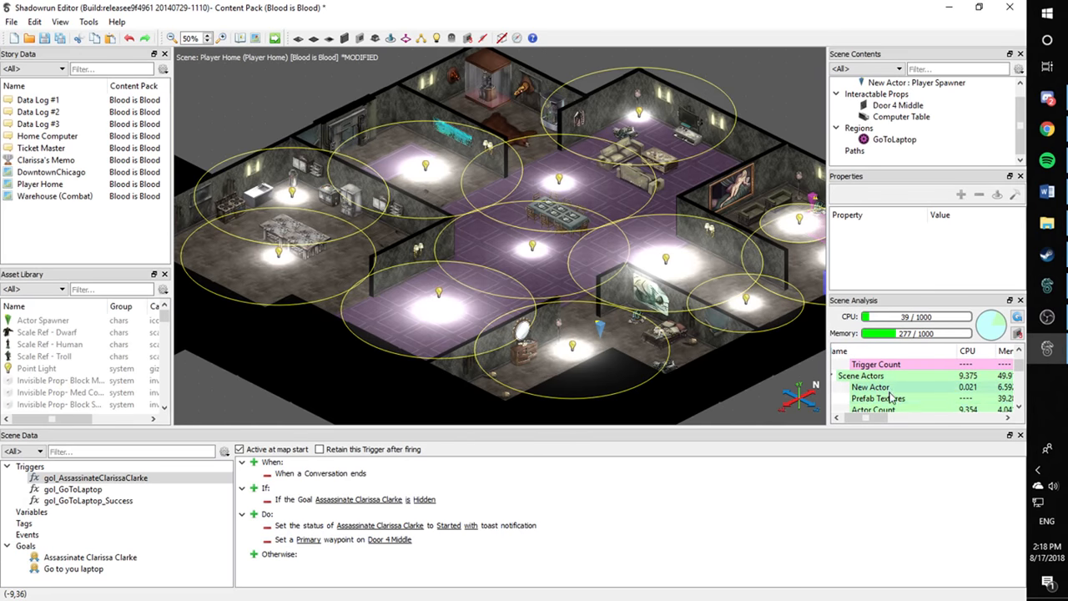
# Examine the scene analysis costs for prop textures, map dimensions, map lights, prop count and props used once
pyautogui.scroll(-2, 878, 408)
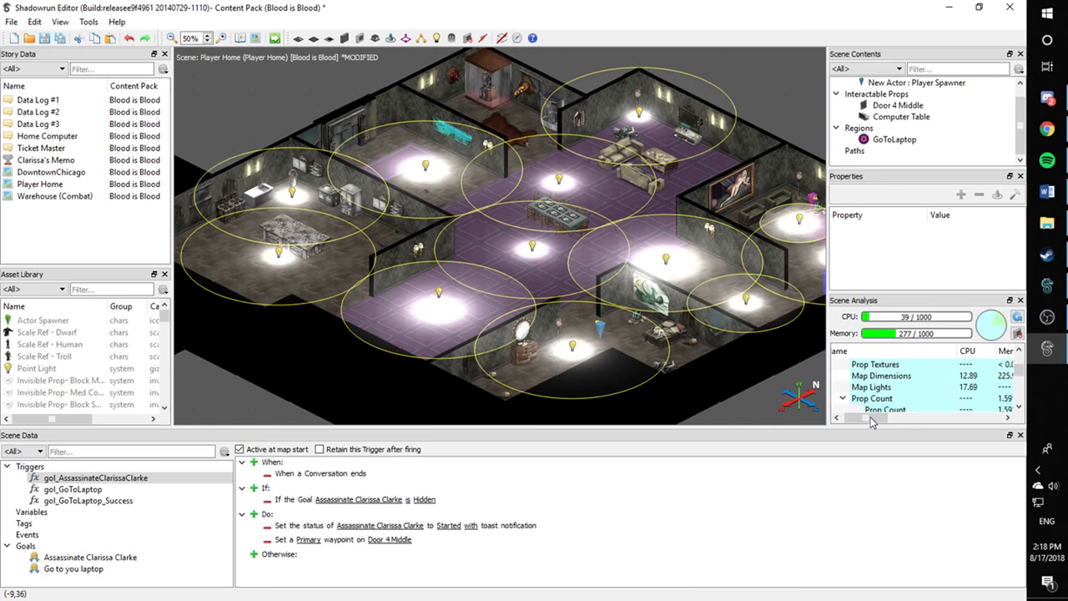
pyautogui.moveTo(868, 427)
pyautogui.mouseDown()
pyautogui.moveTo(858, 420)
pyautogui.moveTo(870, 419)
pyautogui.mouseUp()
pyautogui.scroll(1, 895, 405)
pyautogui.scroll(-1, 895, 406)
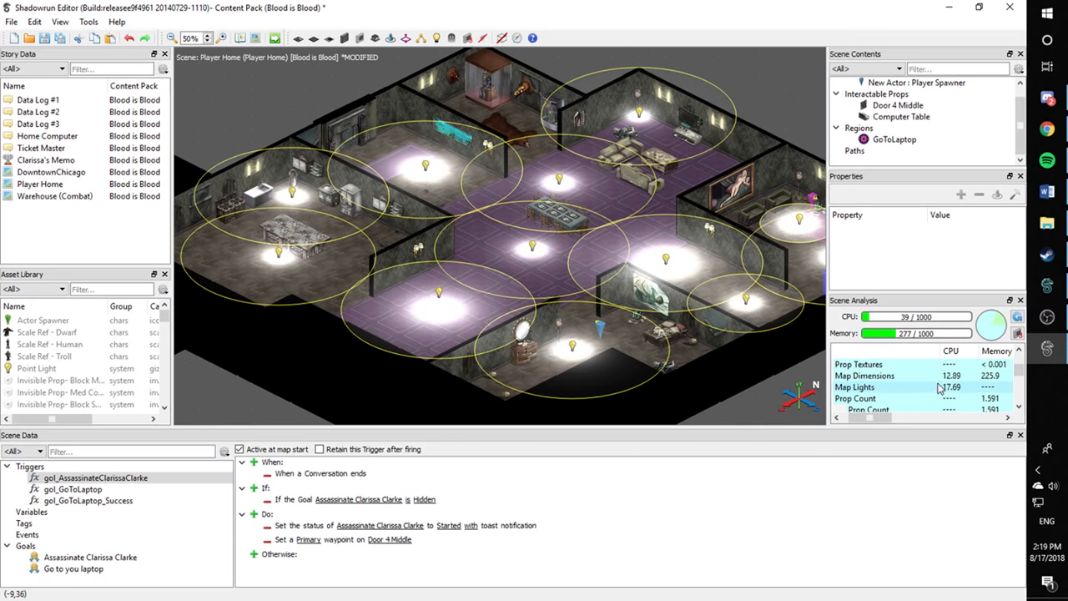
pyautogui.scroll(-1, 960, 390)
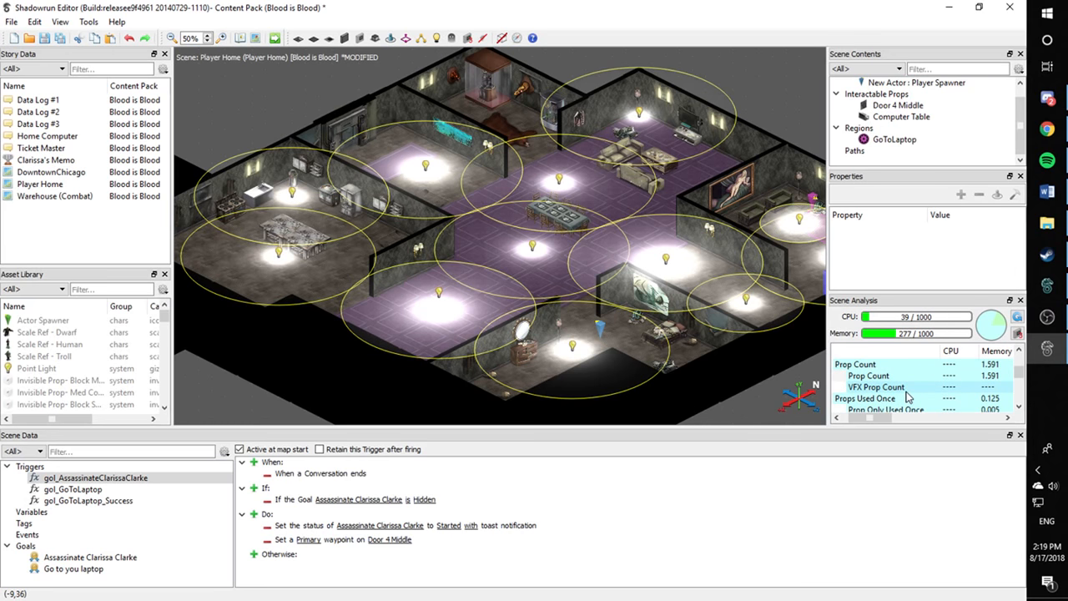
pyautogui.scroll(-1, 907, 398)
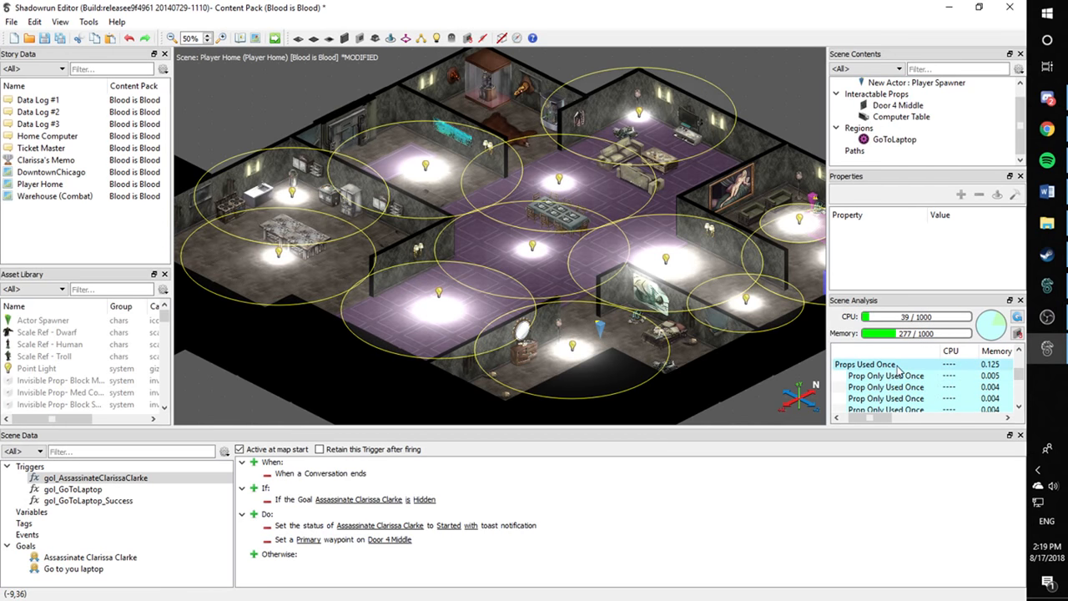
pyautogui.scroll(-3, 918, 377)
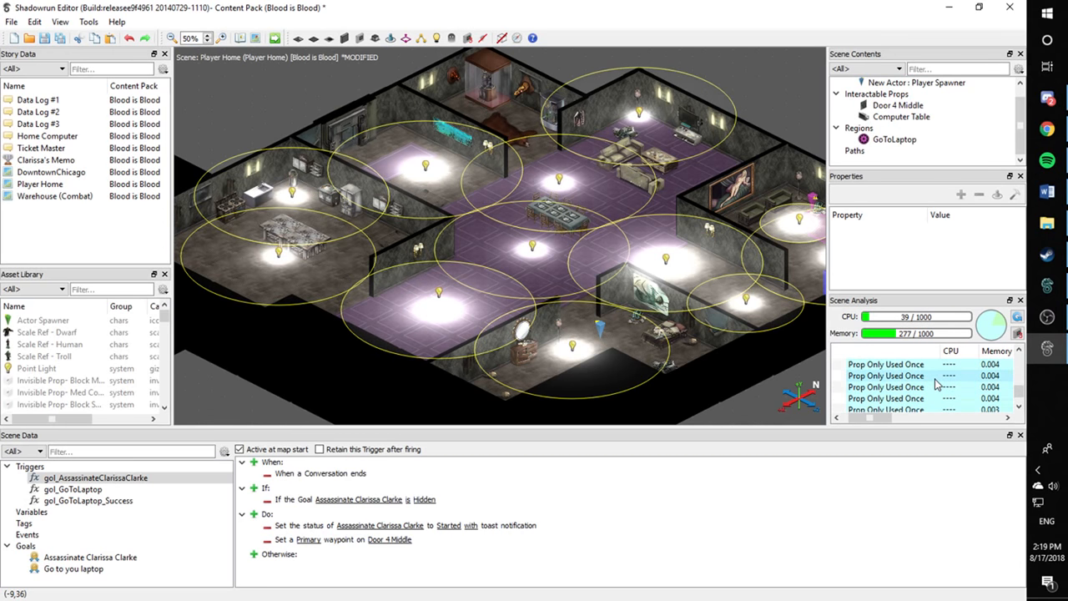
# Check the remaining scene analysis entries from prop count to the end of the list, and return to General Triggers
pyautogui.moveTo(887, 418); pyautogui.dragTo(889, 420)
pyautogui.scroll(10, 924, 379)
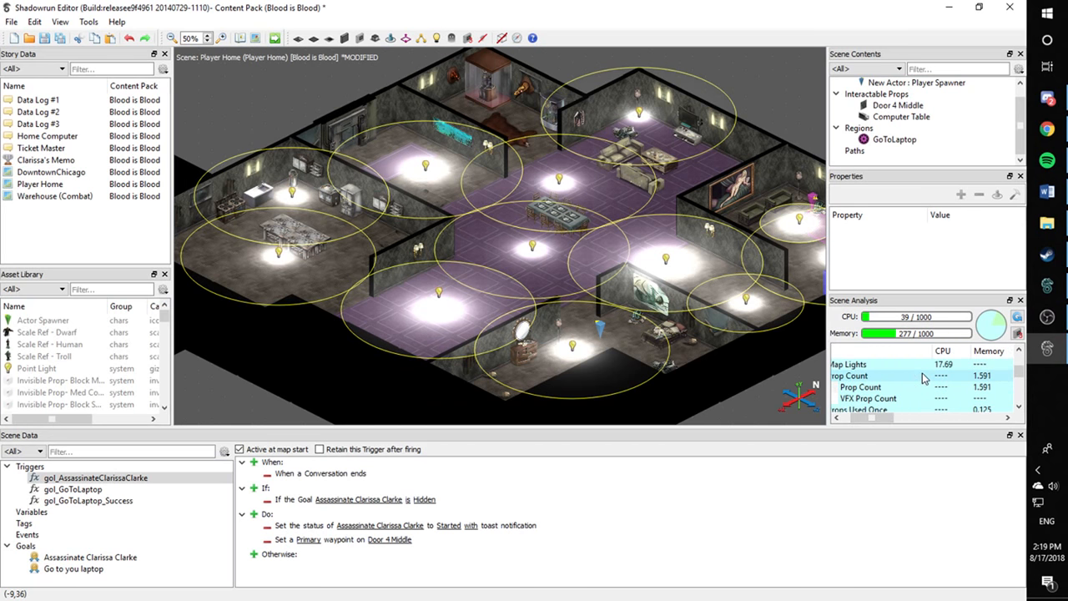
pyautogui.scroll(-7, 924, 379)
pyautogui.scroll(-3, 923, 375)
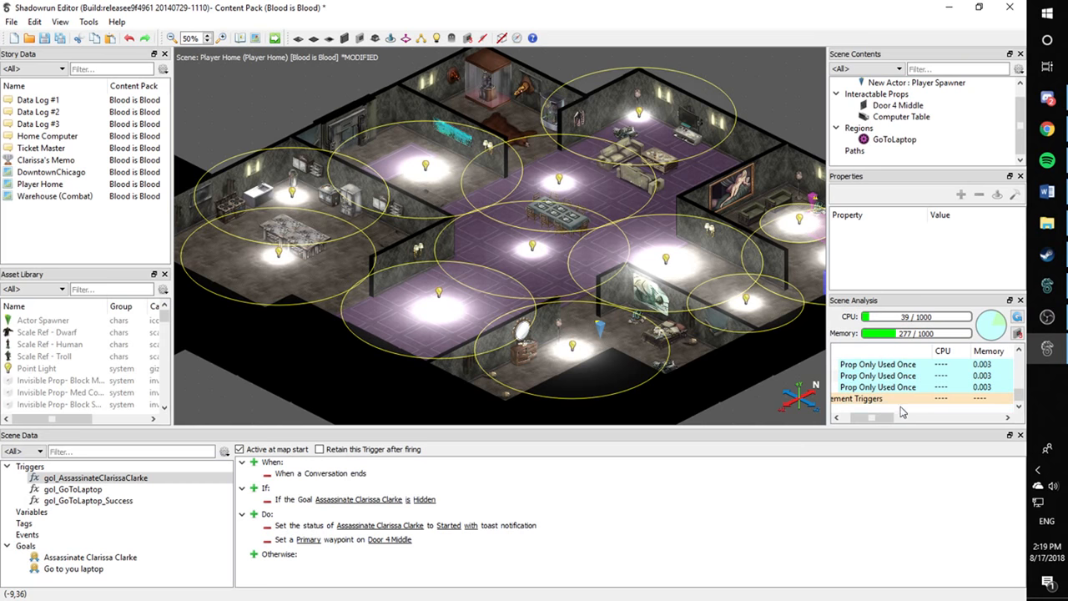
pyautogui.moveTo(882, 418)
pyautogui.mouseDown()
pyautogui.moveTo(950, 417)
pyautogui.moveTo(868, 418)
pyautogui.mouseUp()
pyautogui.scroll(1, 921, 380)
pyautogui.scroll(4, 921, 379)
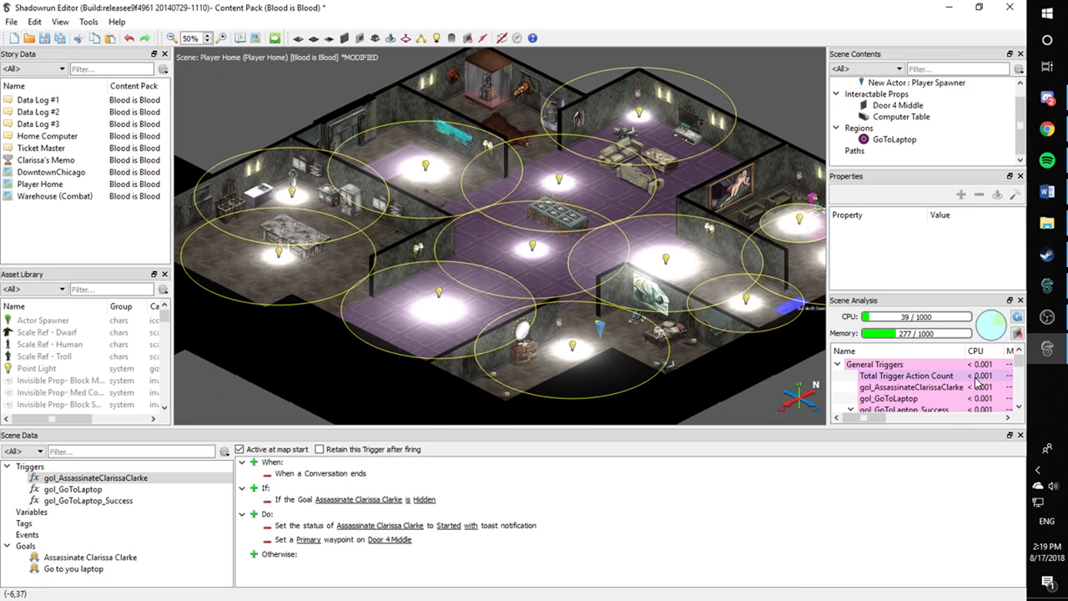
# Select the Computer Table prop in the laptop room and open its interaction settings
pyautogui.click(692, 221)
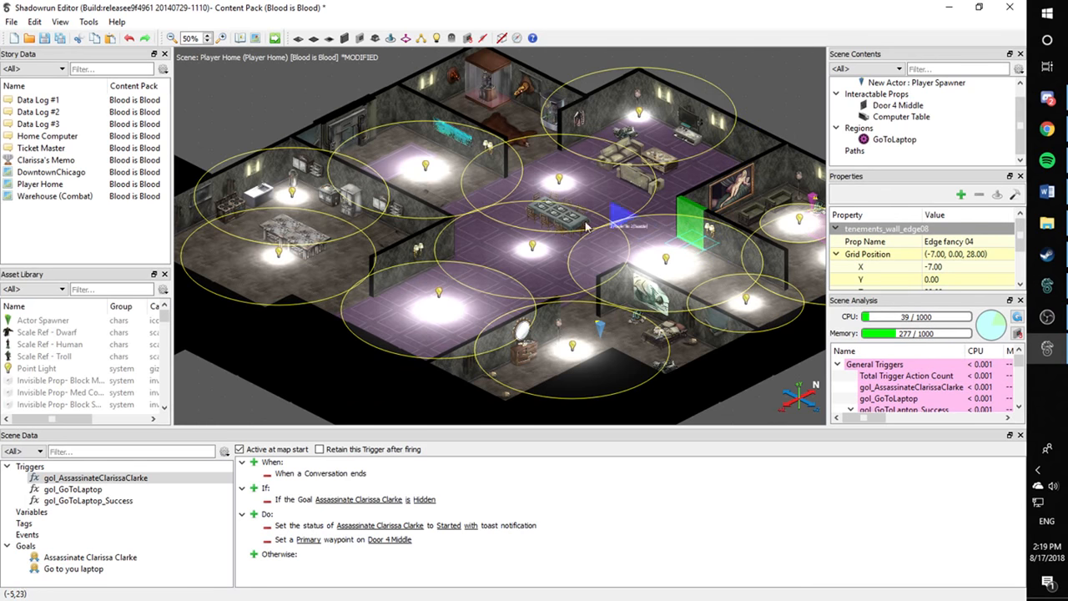
pyautogui.moveTo(677, 240); pyautogui.dragTo(423, 246, button='middle')
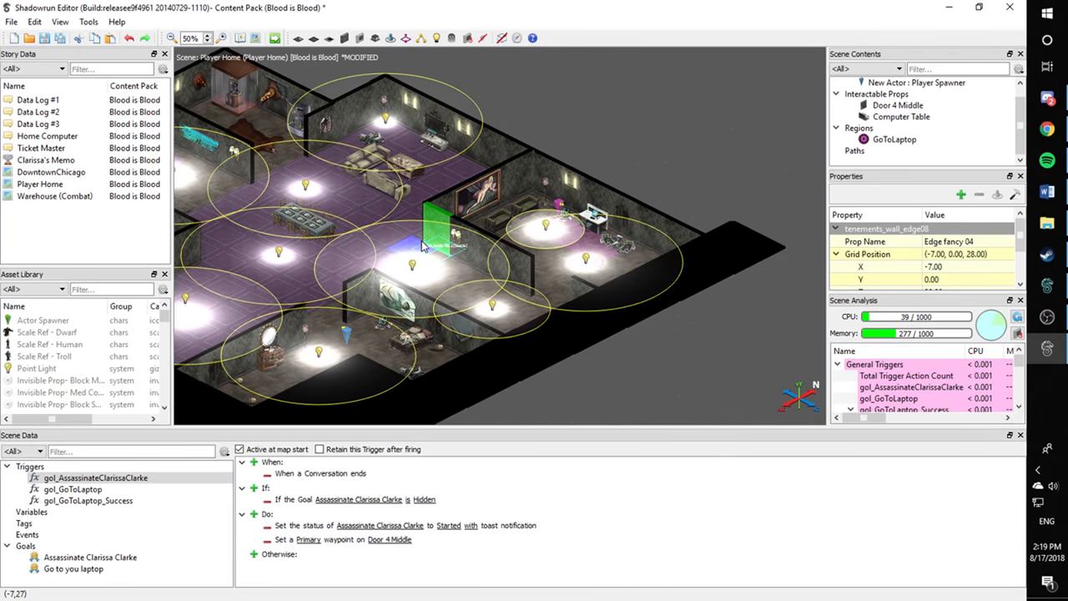
pyautogui.scroll(5, 423, 247)
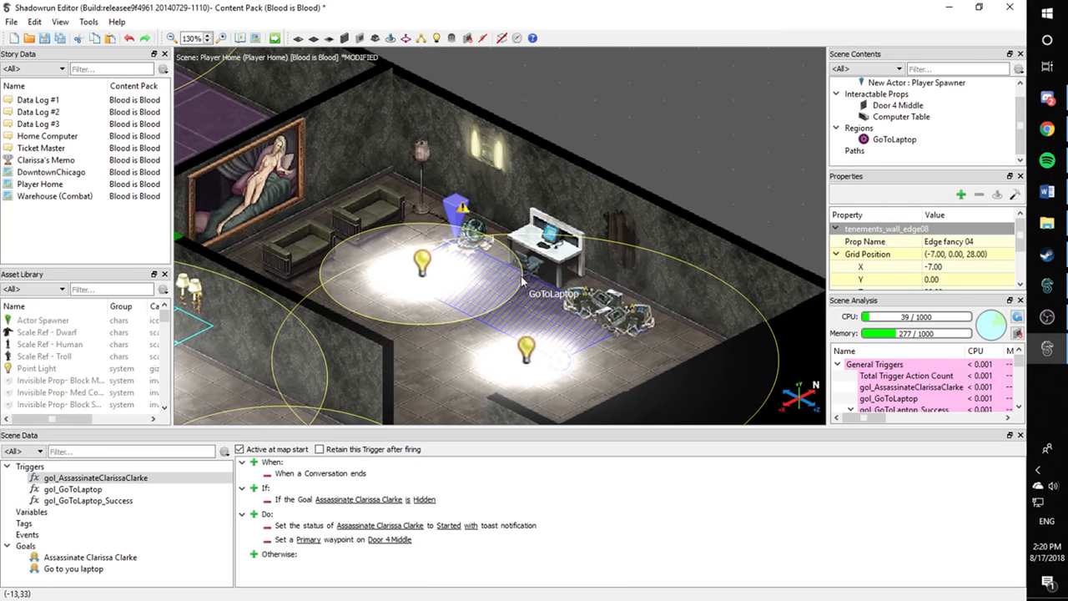
pyautogui.click(548, 239)
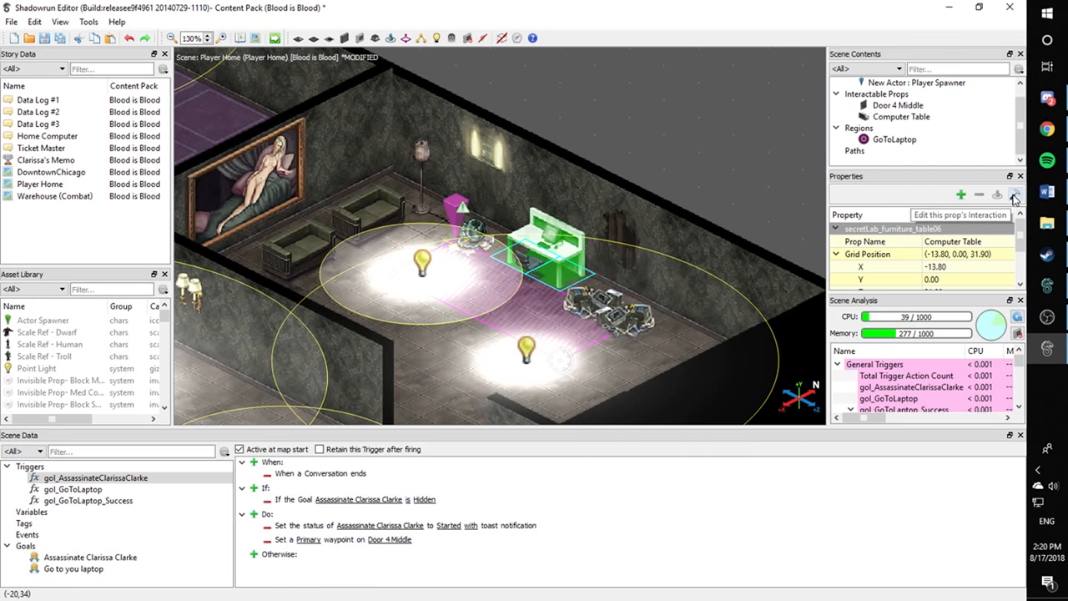
pyautogui.click(1015, 197)
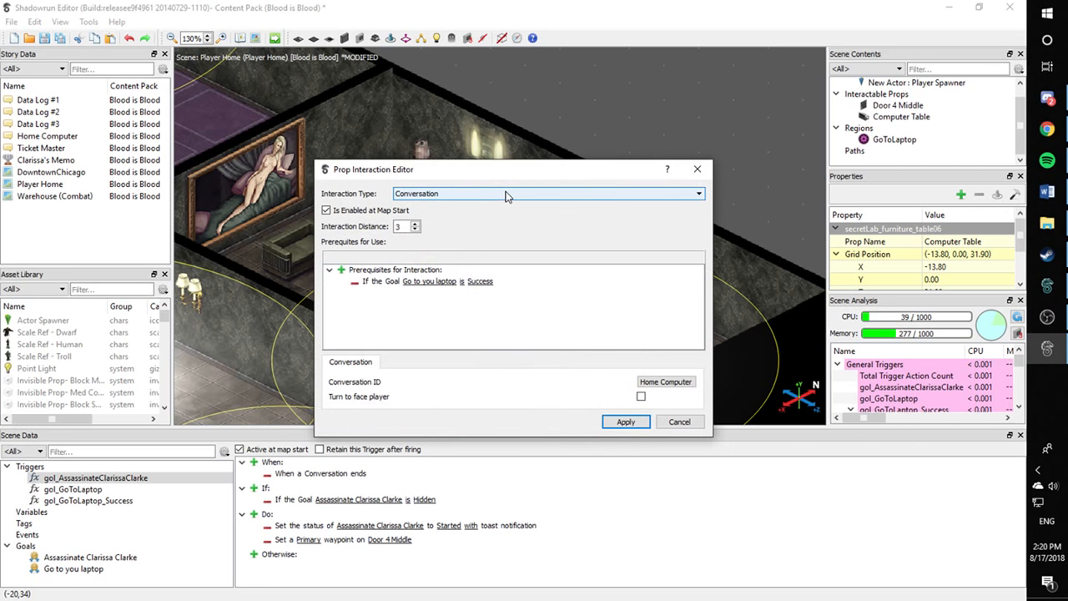
pyautogui.moveTo(517, 173); pyautogui.dragTo(579, 120)
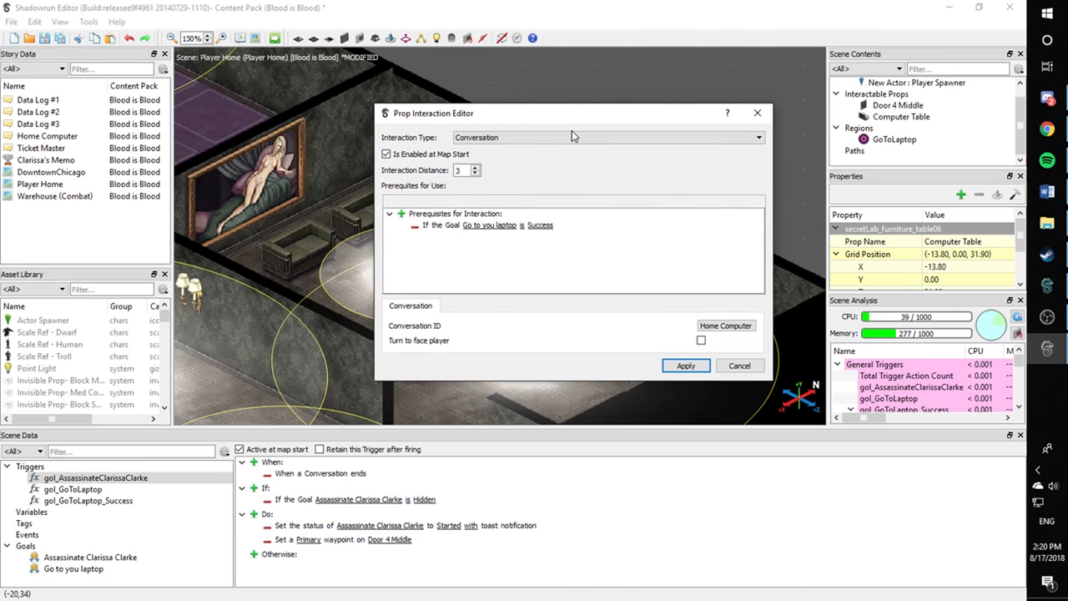
# Examine the available interaction types and Generic Conversations for the Computer Table, and close its interaction settings without applying changes
pyautogui.click(572, 135)
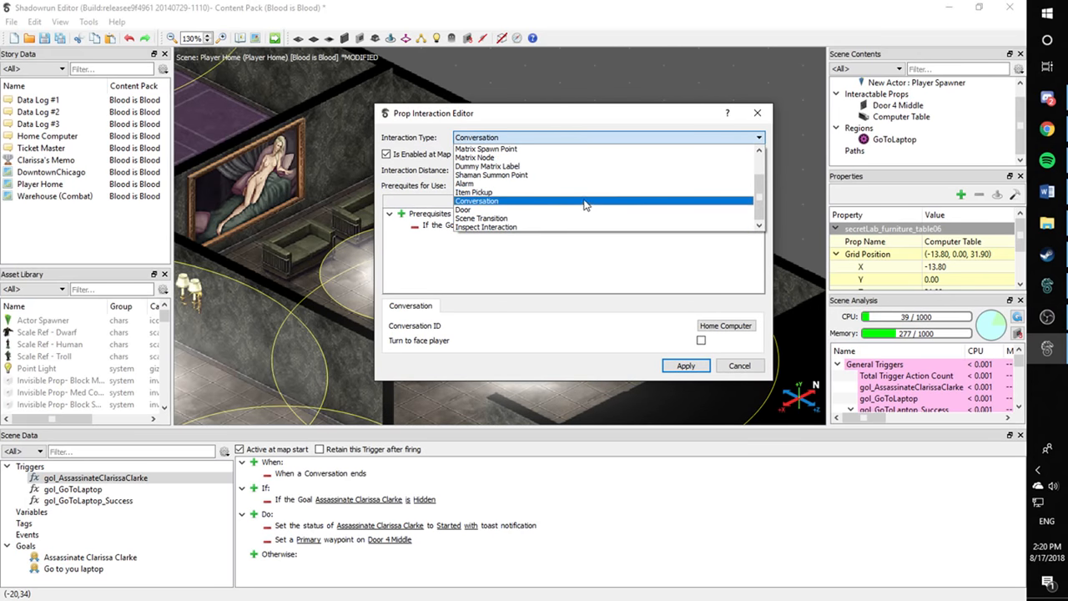
pyautogui.scroll(2, 588, 200)
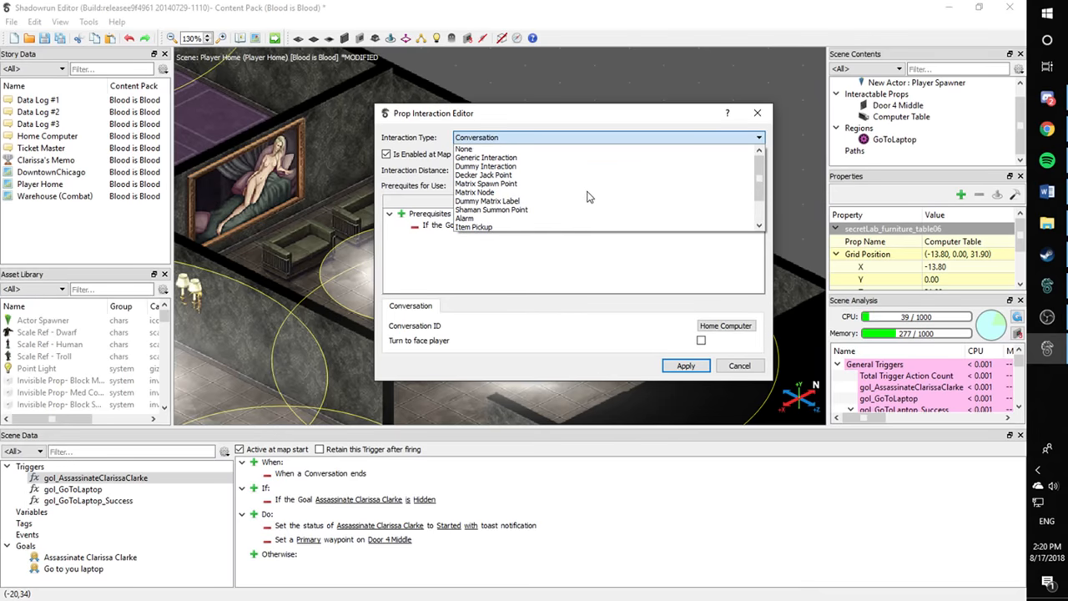
pyautogui.click(623, 144)
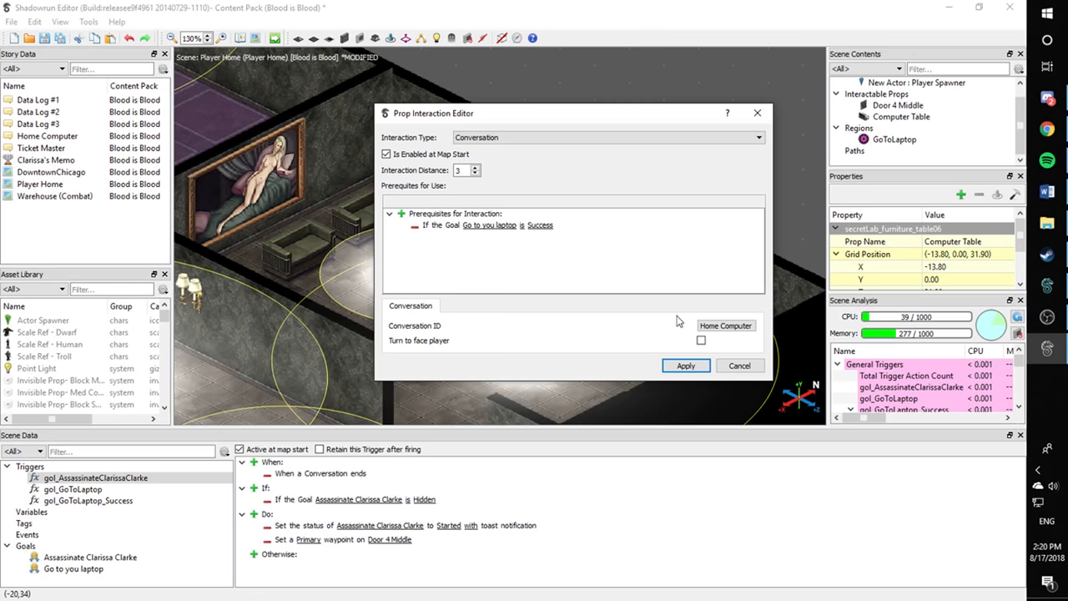
pyautogui.click(730, 326)
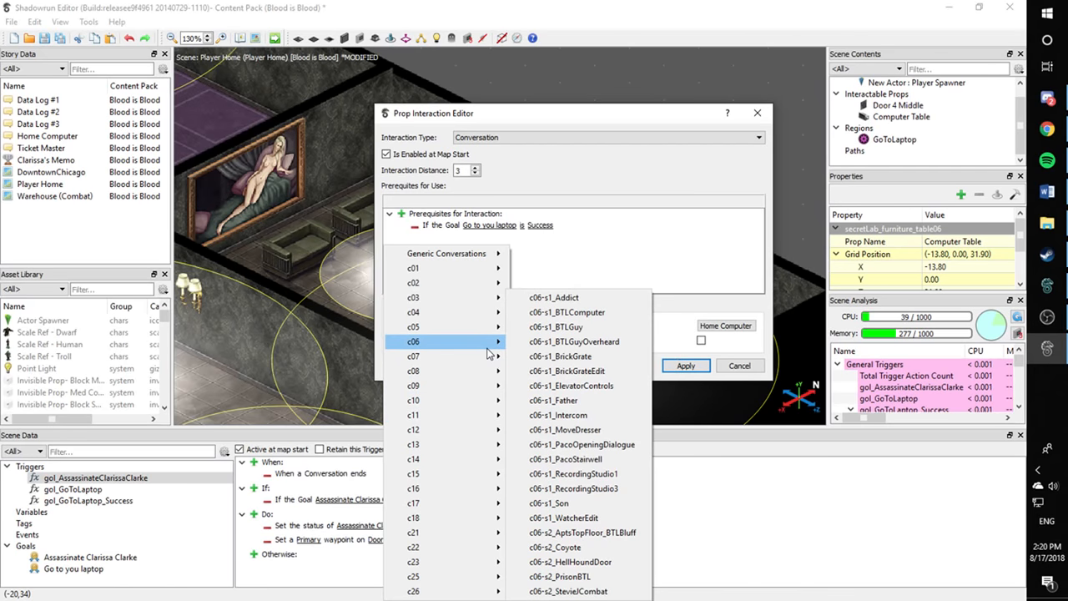
pyautogui.moveTo(501, 264)
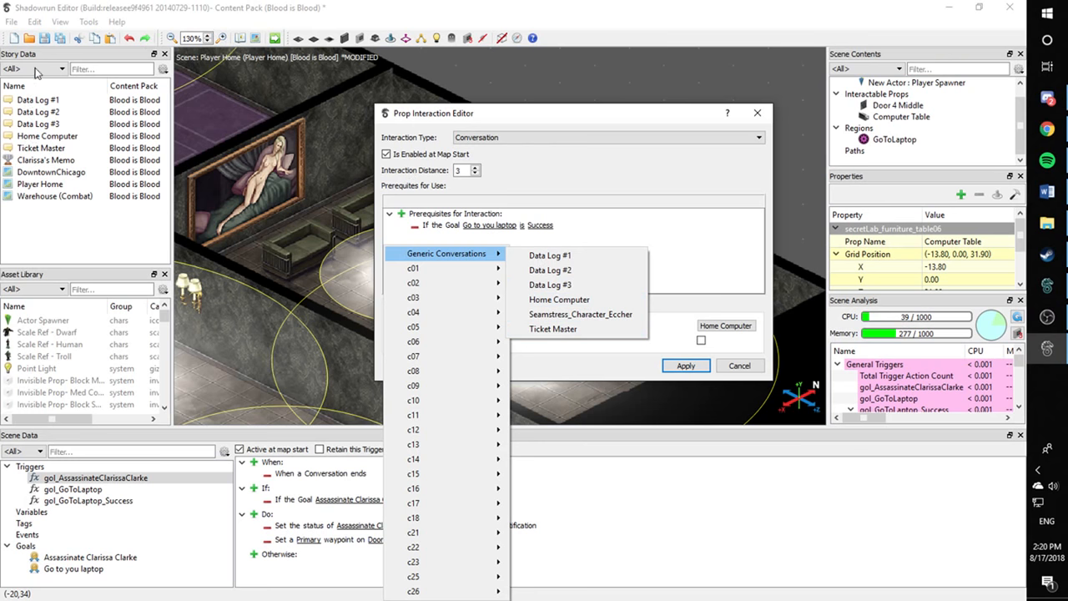
pyautogui.click(755, 320)
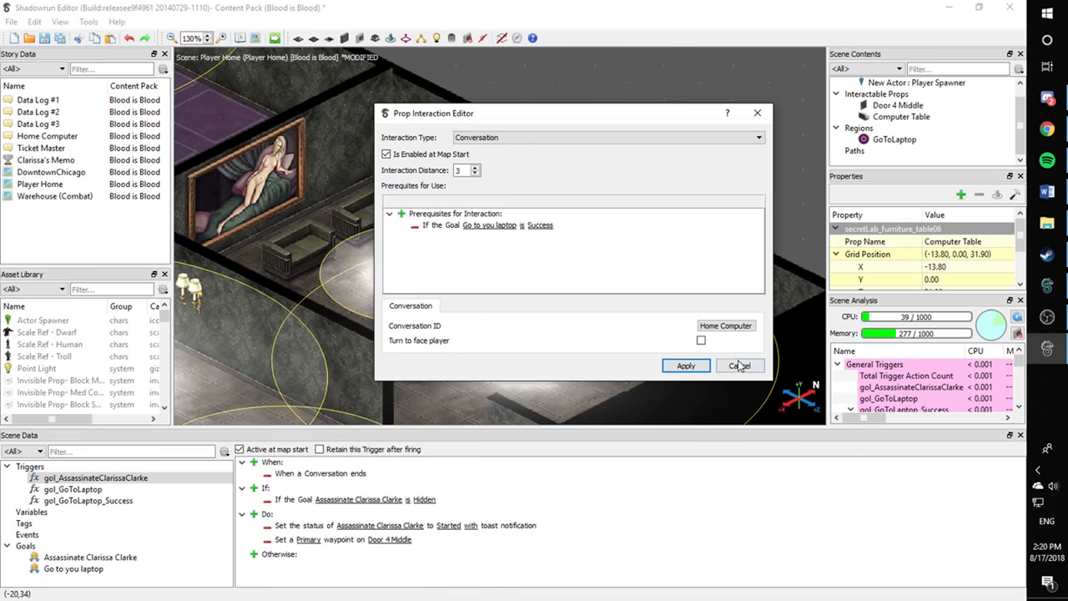
pyautogui.click(739, 365)
# Hide the under-floor layer to view the Player Home scene without its floor tiles, and show the tiles again
pyautogui.scroll(-1, 559, 285)
pyautogui.scroll(-9, 559, 285)
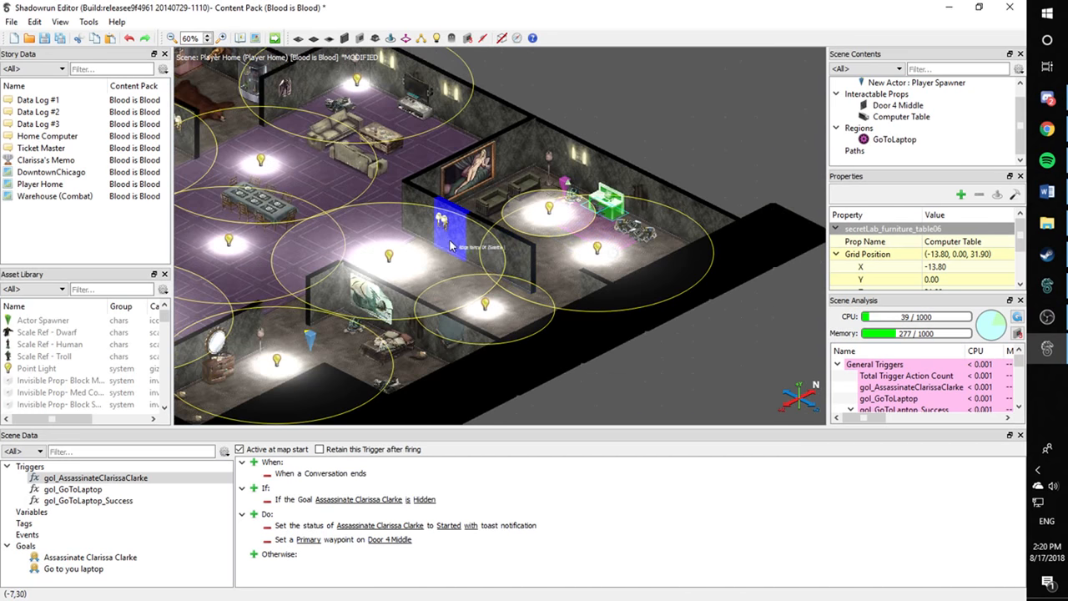
pyautogui.scroll(2, 531, 229)
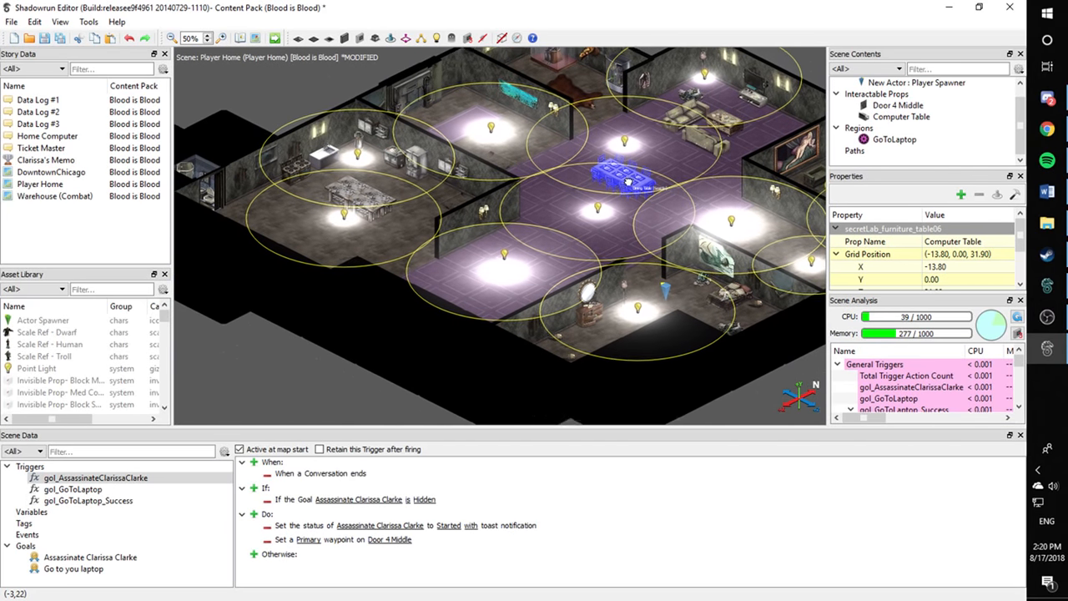
pyautogui.moveTo(629, 181); pyautogui.dragTo(576, 198, button='middle')
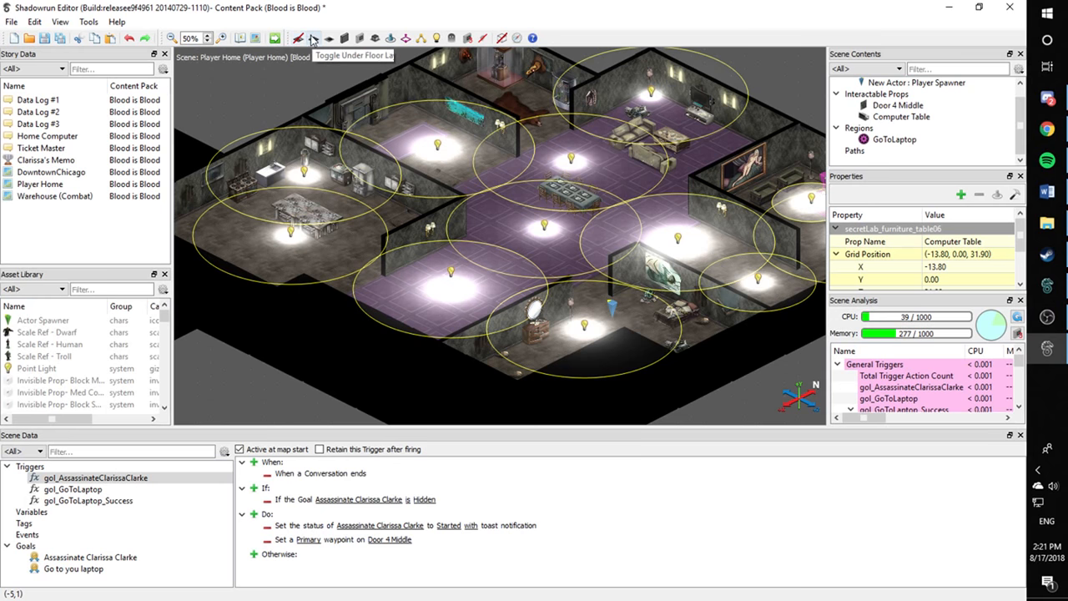
pyautogui.click(314, 38)
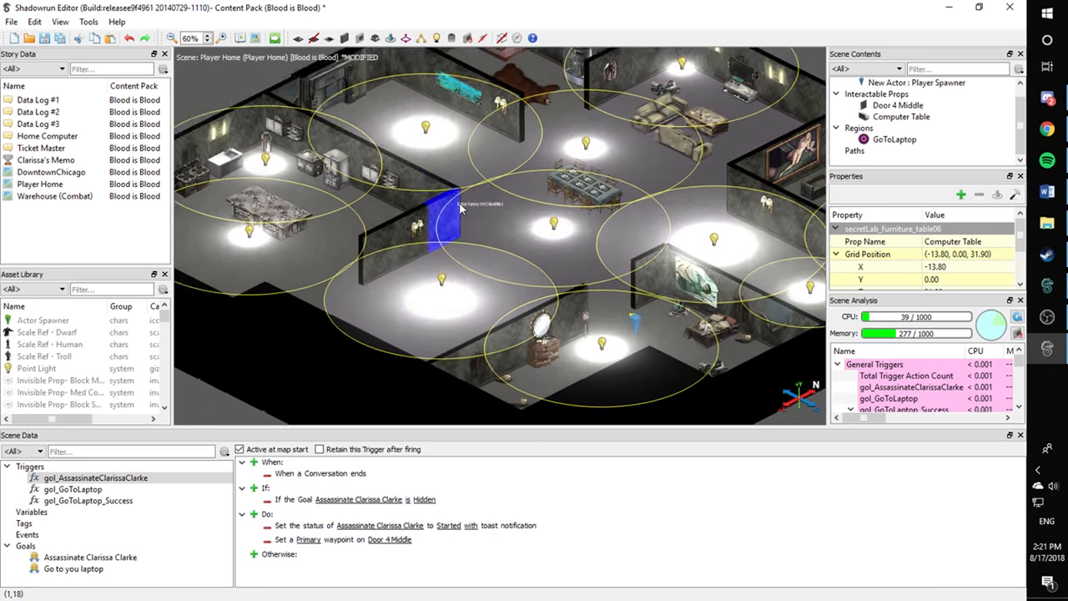
pyautogui.scroll(2, 551, 222)
pyautogui.moveTo(552, 222); pyautogui.dragTo(514, 258, button='middle')
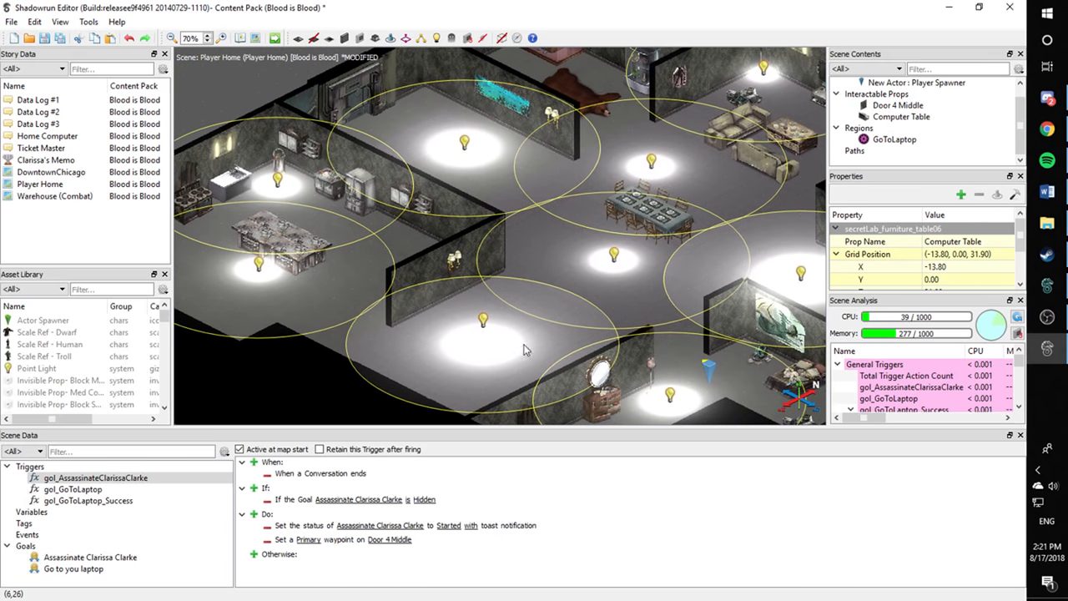
pyautogui.press('g')
pyautogui.press('g')
pyautogui.click(560, 271)
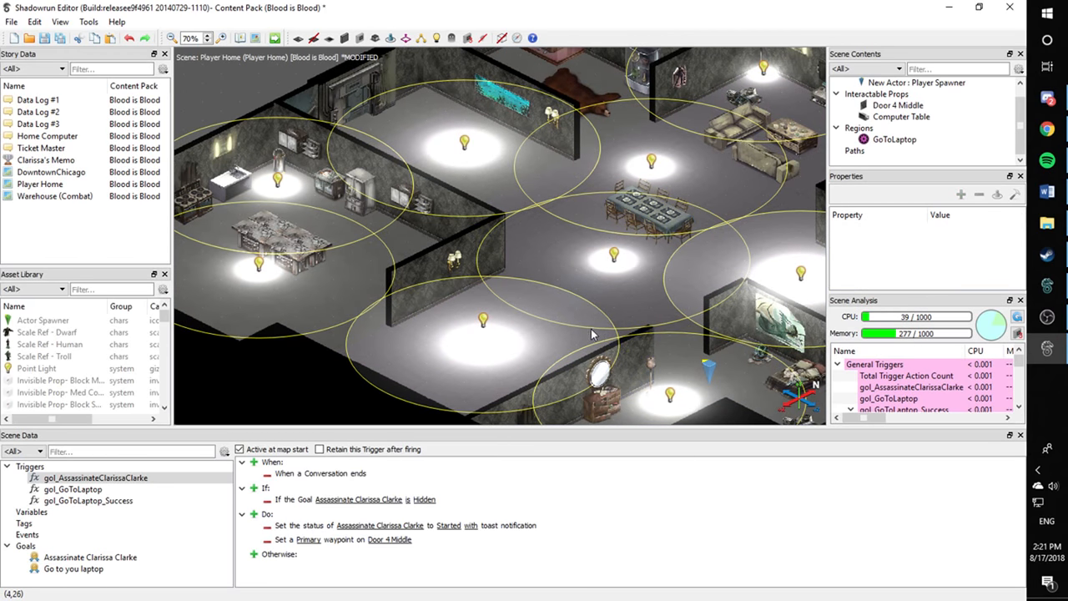
pyautogui.press('g')
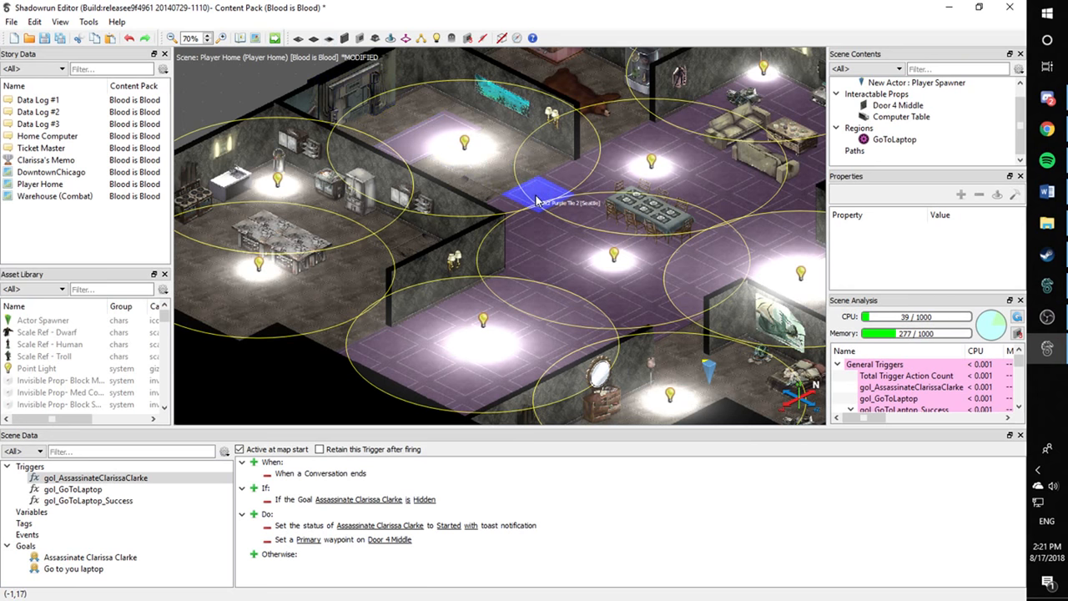
# Hide the wall layer to inspect the Player Home rooms without walls, and show the walls again
pyautogui.moveTo(534, 200); pyautogui.dragTo(448, 272, button='middle')
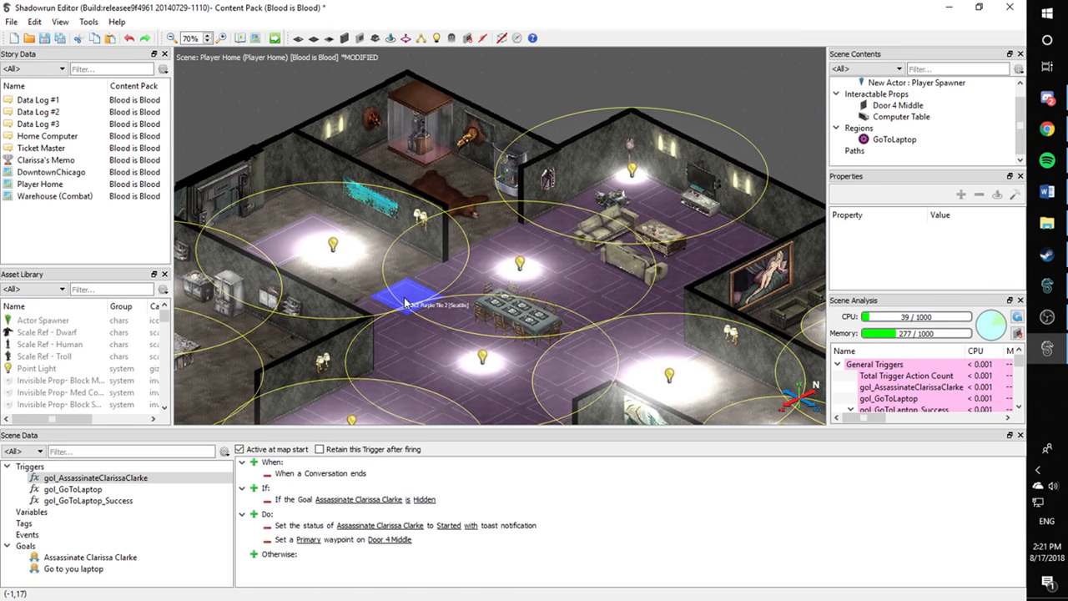
pyautogui.scroll(-2, 399, 253)
pyautogui.scroll(2, 399, 253)
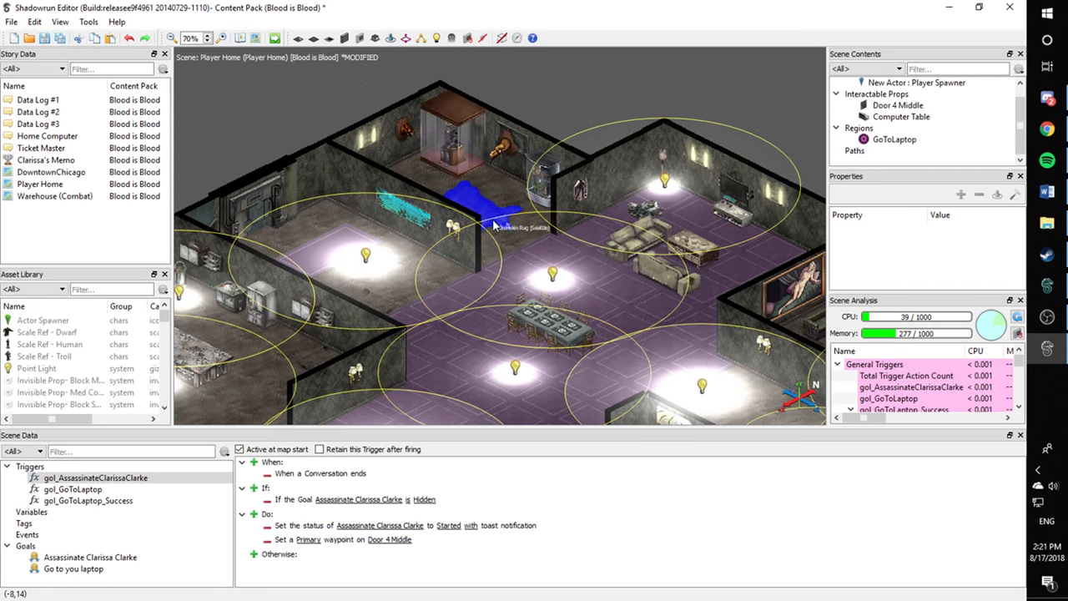
pyautogui.moveTo(466, 357); pyautogui.dragTo(449, 215, button='middle')
pyautogui.scroll(-2, 449, 215)
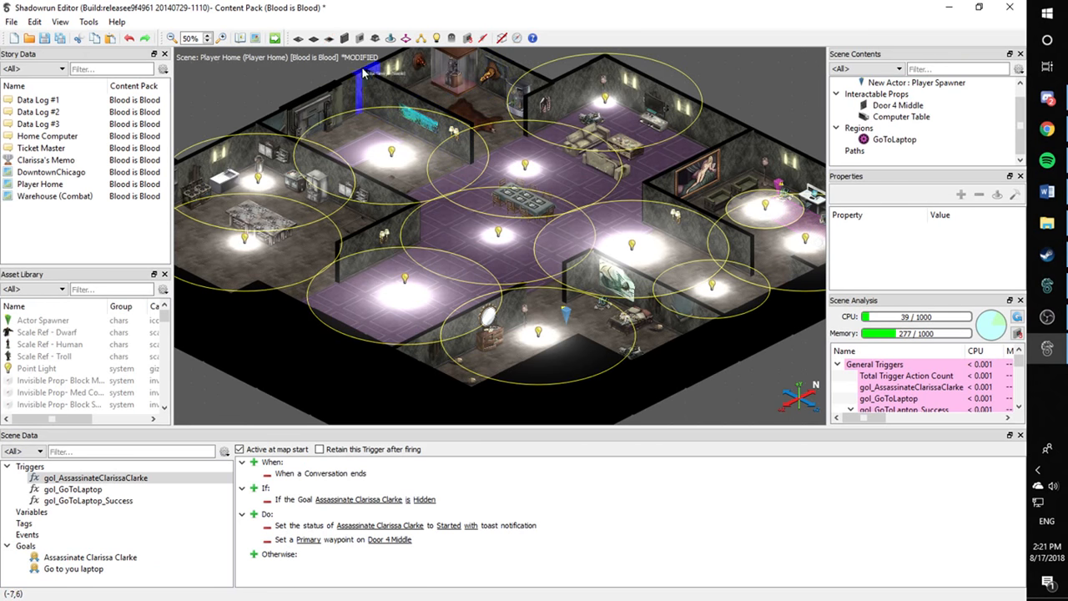
pyautogui.click(346, 39)
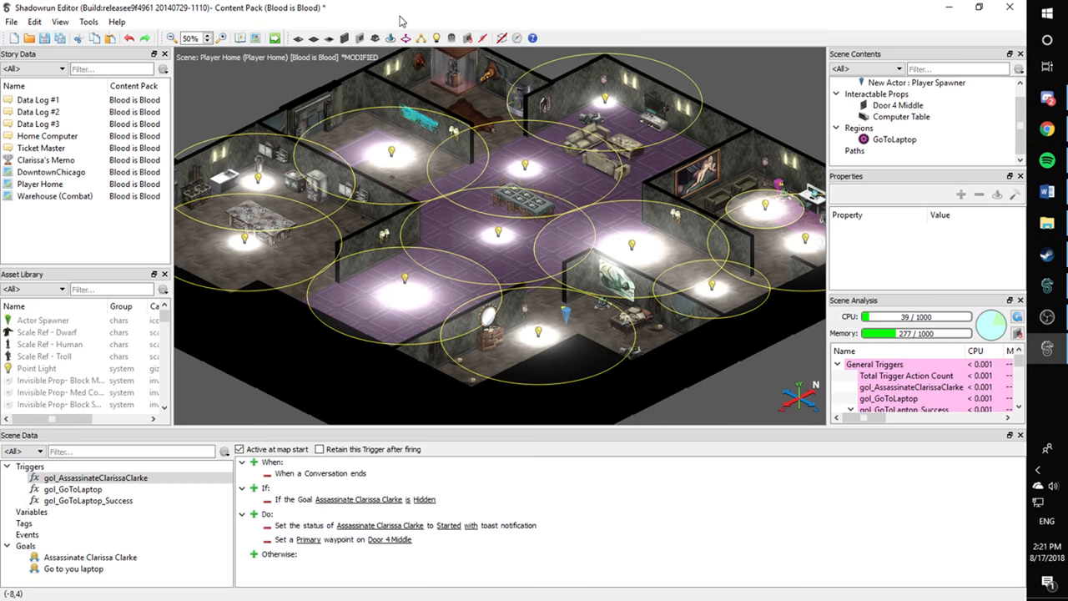
pyautogui.scroll(6, 423, 205)
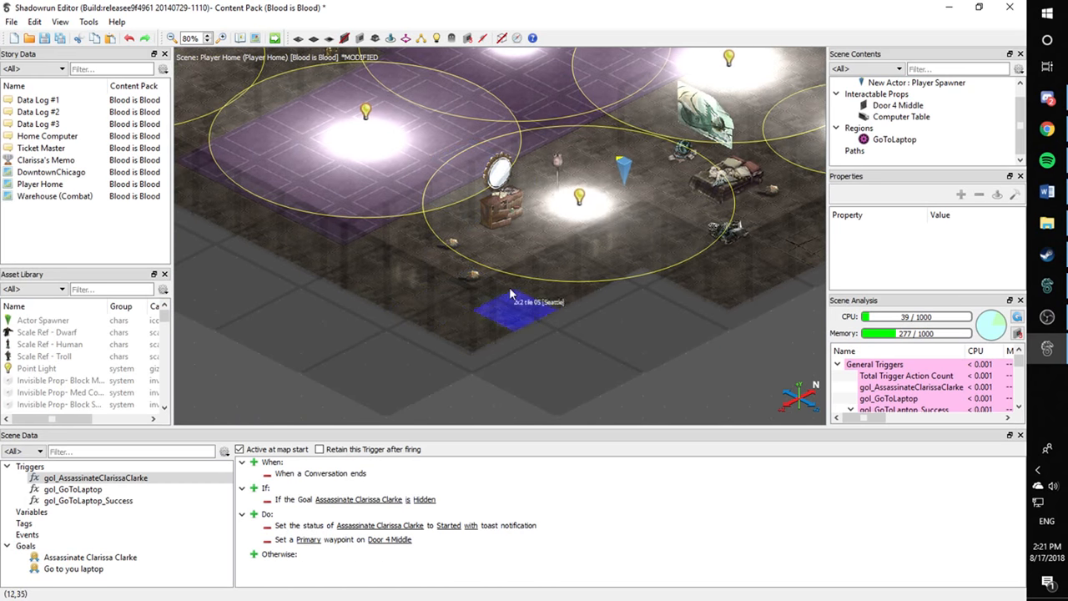
pyautogui.moveTo(565, 235); pyautogui.dragTo(309, 269, button='middle')
pyautogui.scroll(-6, 553, 219)
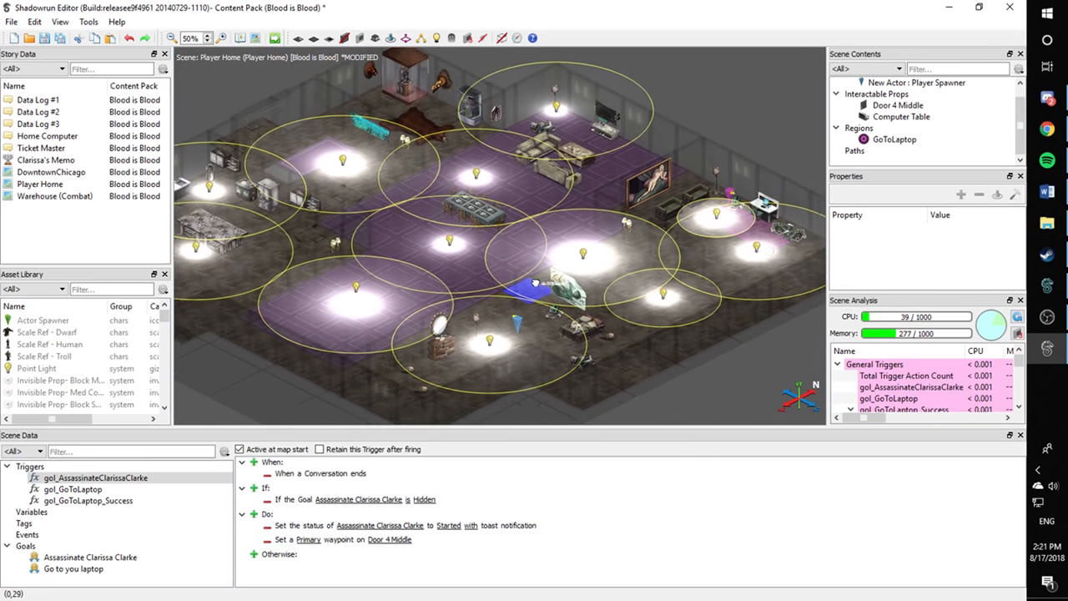
pyautogui.click(360, 38)
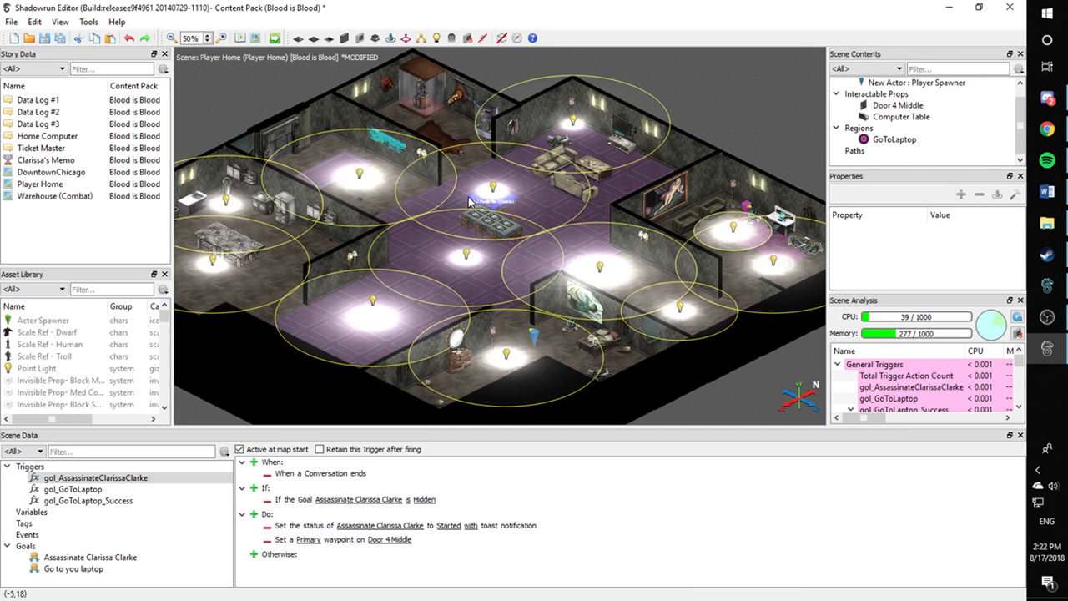
# Hide the floor, wall and wall-prop layers together to view the remaining furniture, and show all of these layers again
pyautogui.click(360, 37)
pyautogui.press('2')
pyautogui.press('3')
pyautogui.press('4')
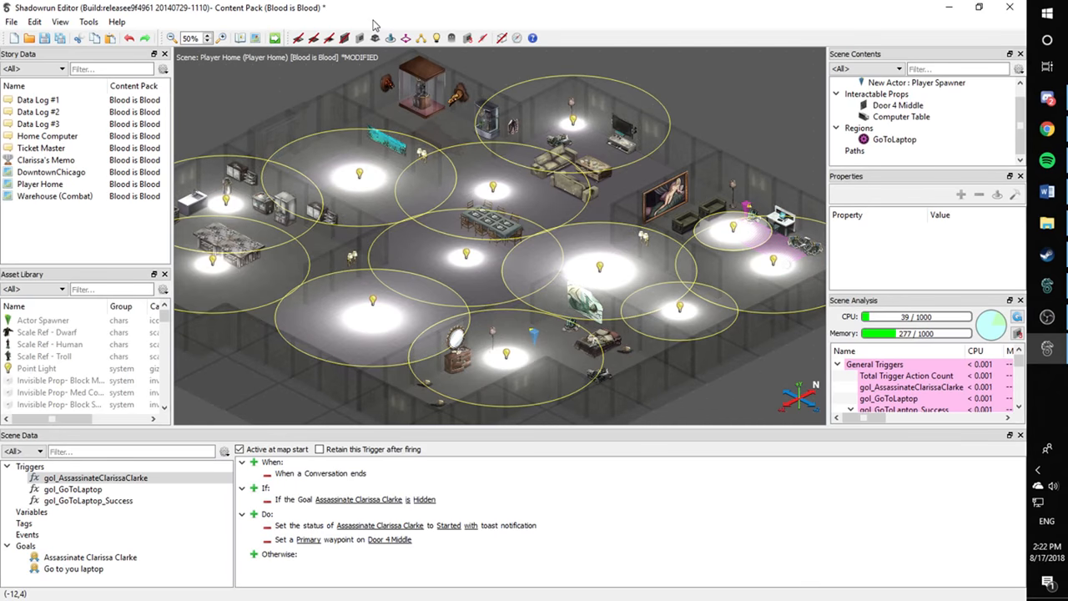
pyautogui.press('5')
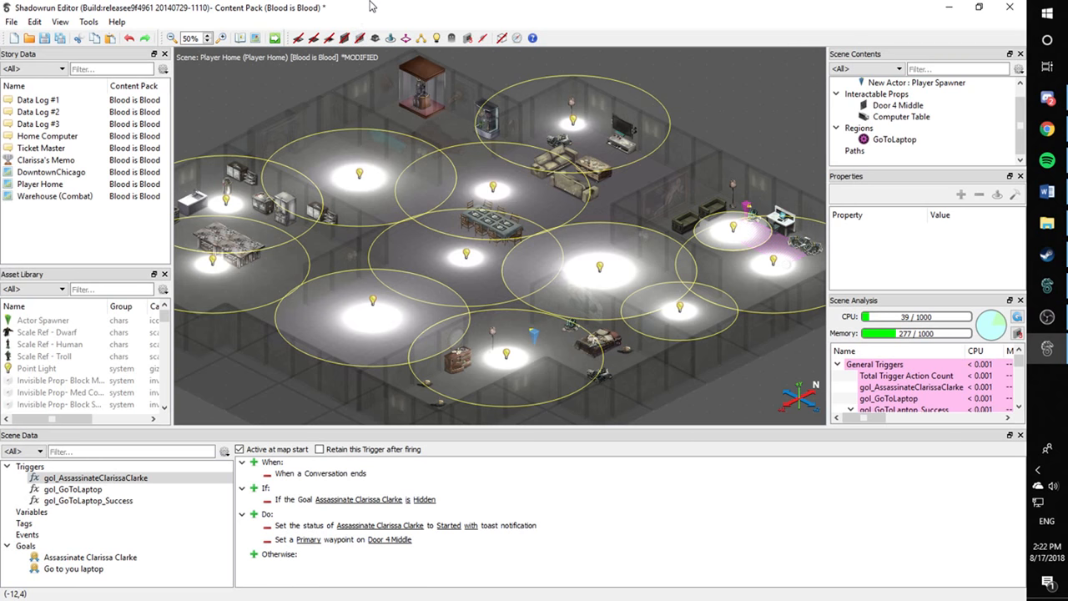
pyautogui.press('2')
pyautogui.press('3')
pyautogui.press('4')
pyautogui.press('5')
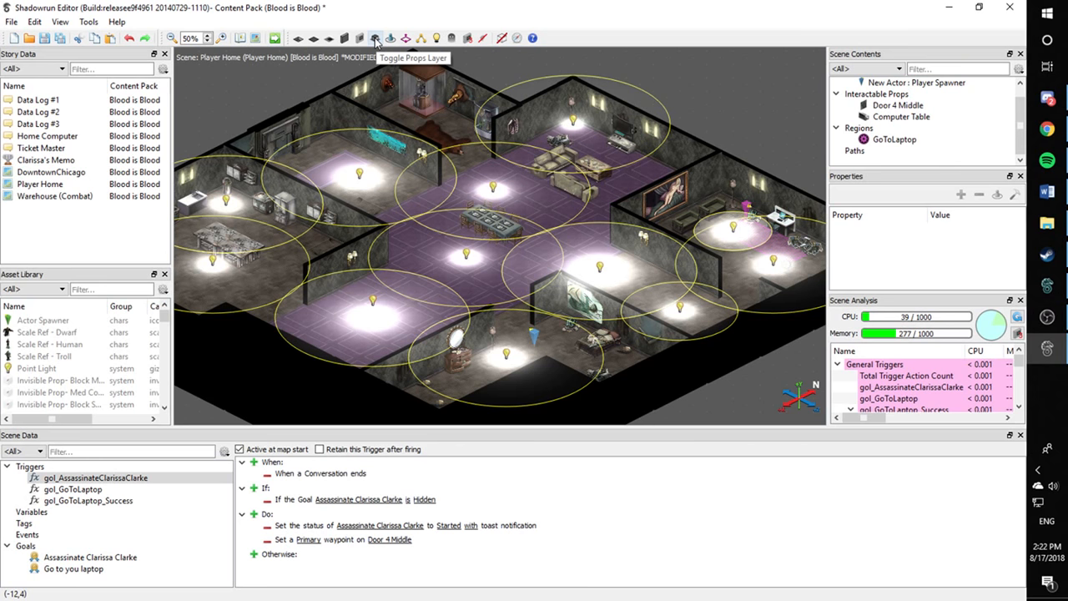
# Hide and show the props layer twice to compare the rooms with and without their furniture
pyautogui.click(377, 38)
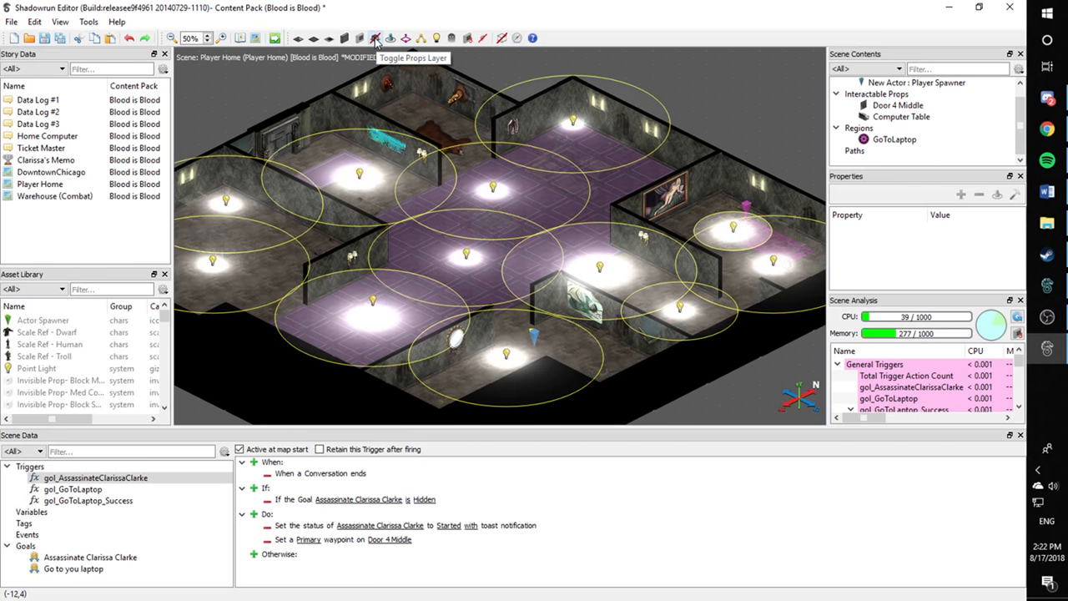
pyautogui.click(376, 39)
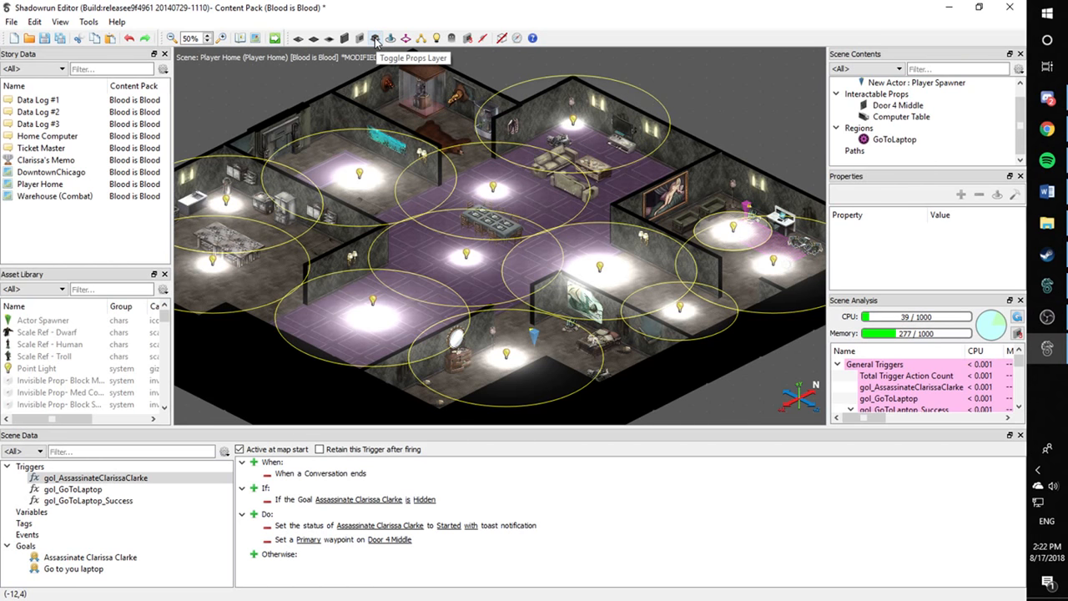
pyautogui.click(377, 39)
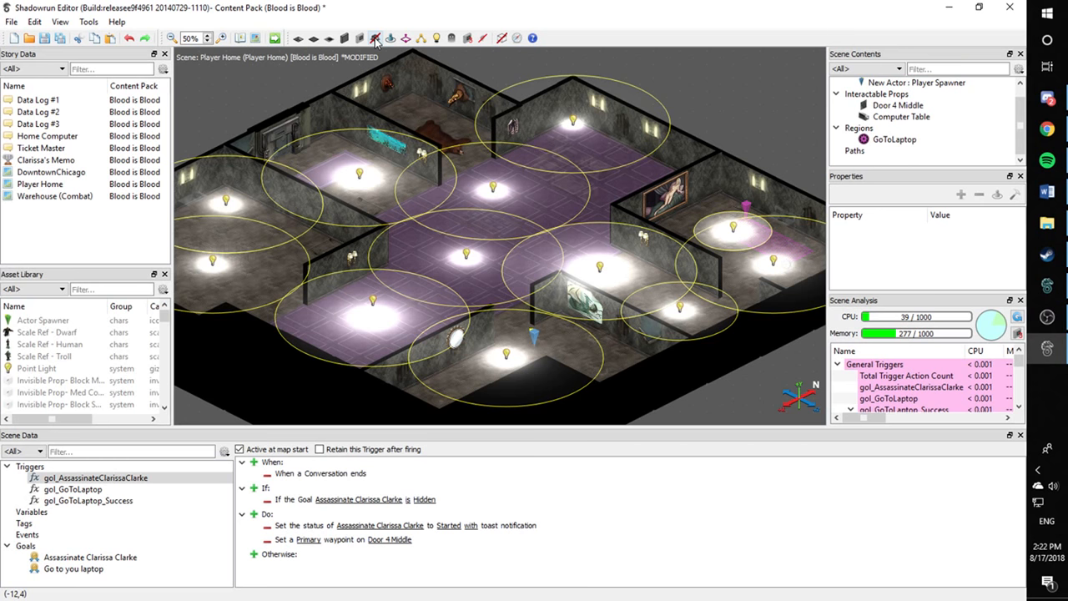
pyautogui.click(377, 38)
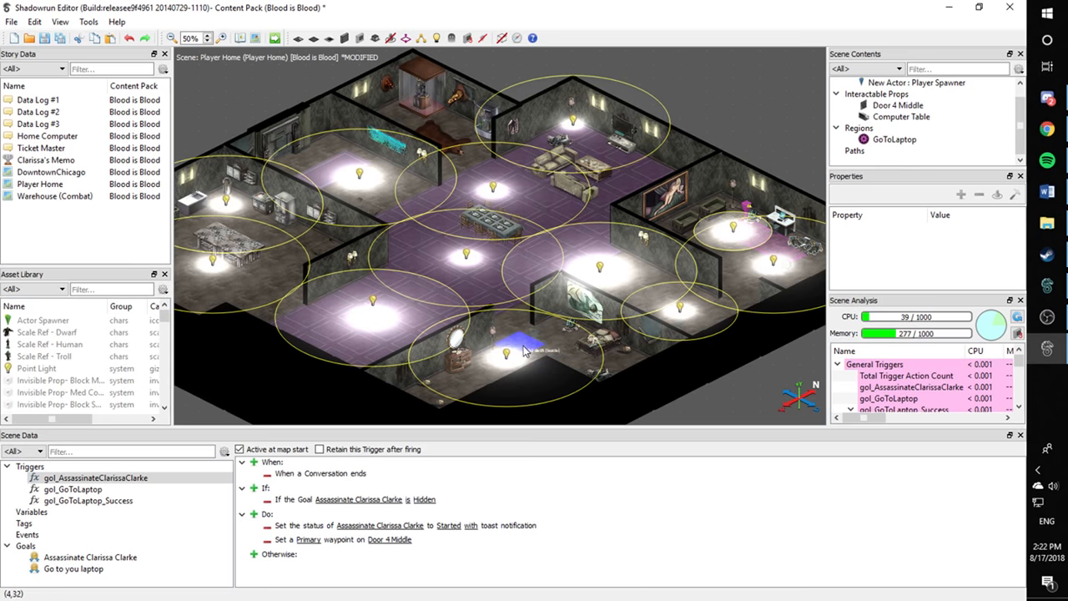
# Toggle the regions layer off and on, and inspect the GoToLaptop region in the laptop room
pyautogui.click(408, 42)
pyautogui.click(408, 42)
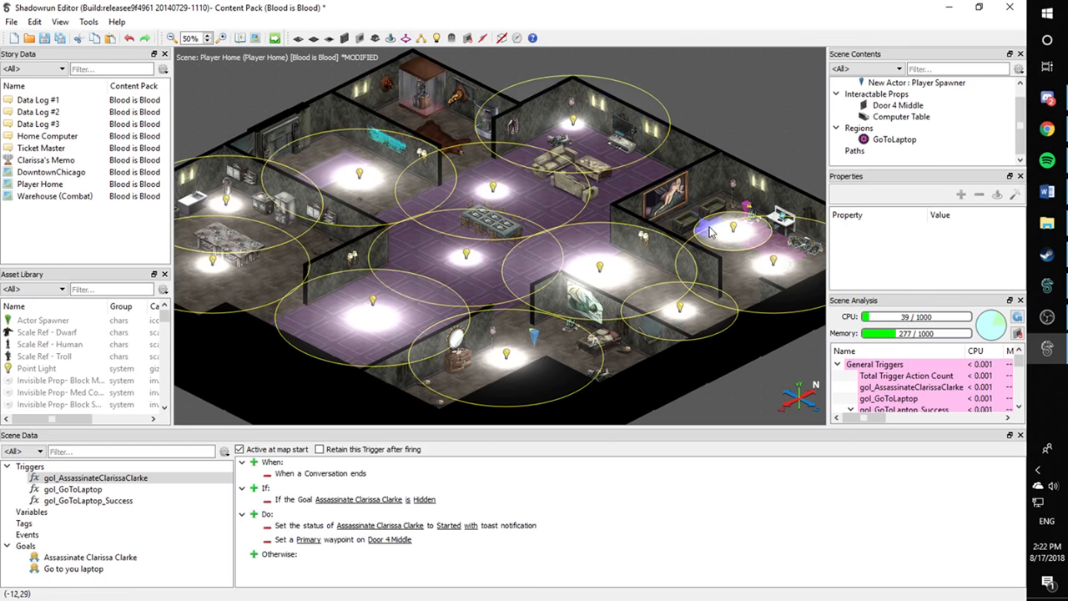
pyautogui.scroll(5, 770, 255)
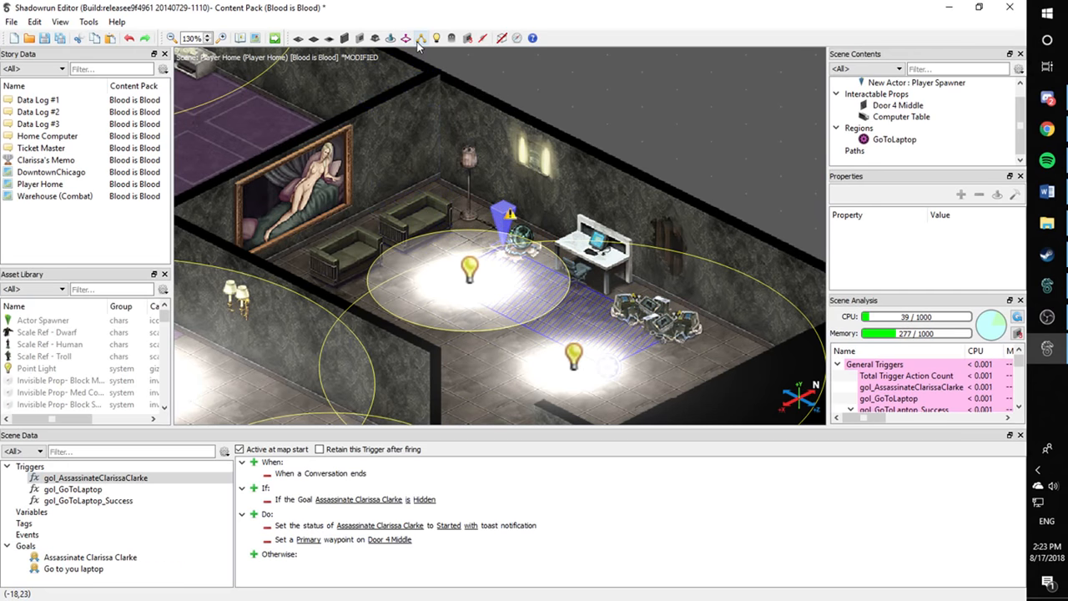
pyautogui.scroll(-5, 399, 185)
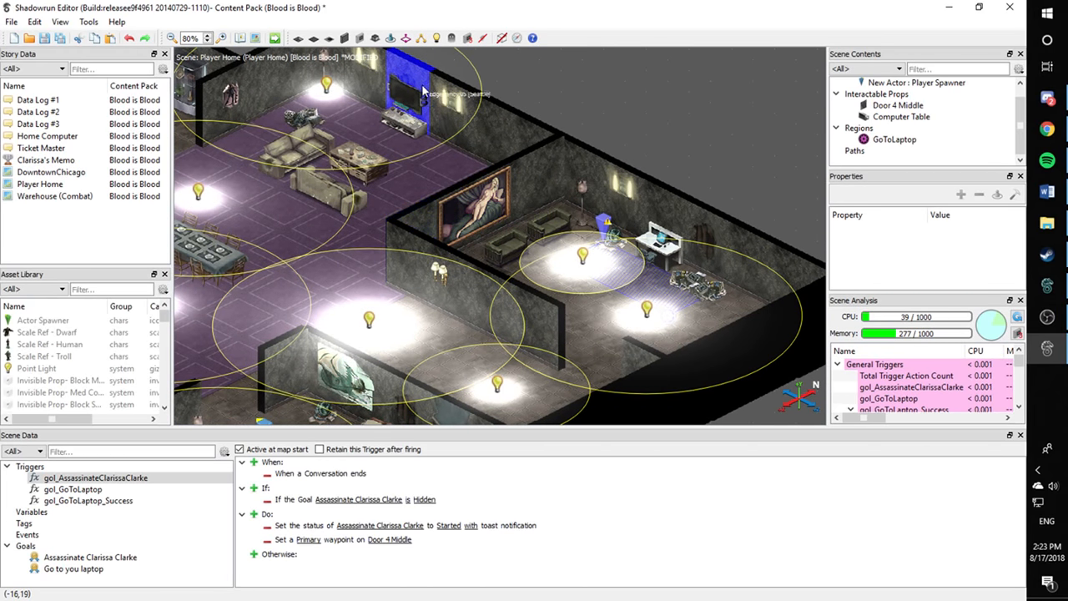
# Toggle the light layer repeatedly to compare the whole Player Home scene with and without lighting, leaving the lights shown
pyautogui.click(437, 38)
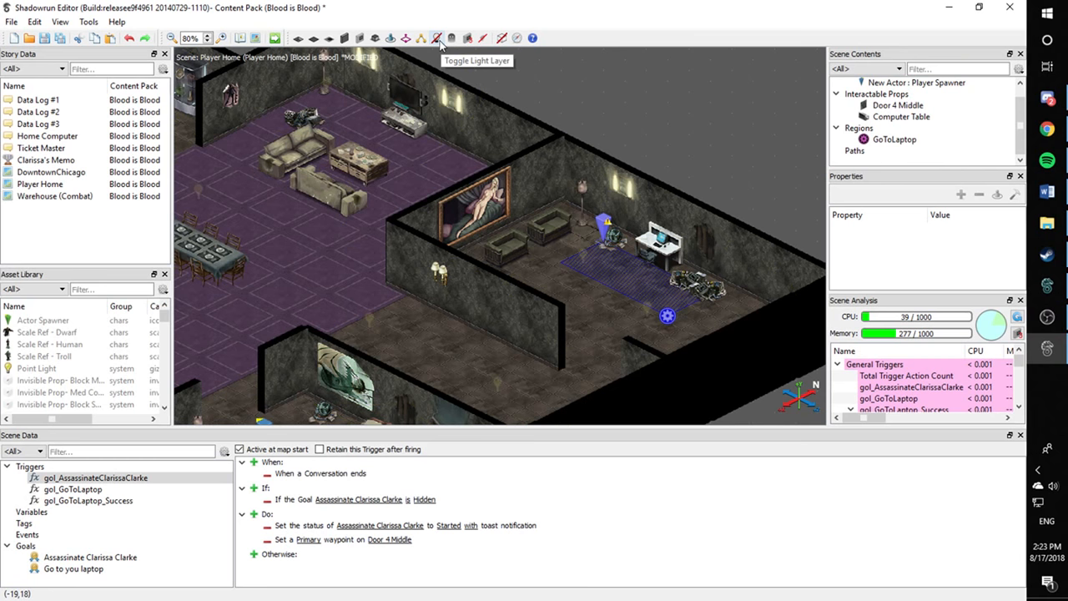
pyautogui.click(440, 41)
pyautogui.scroll(-4, 359, 208)
pyautogui.moveTo(360, 208); pyautogui.dragTo(497, 214, button='middle')
pyautogui.press('l')
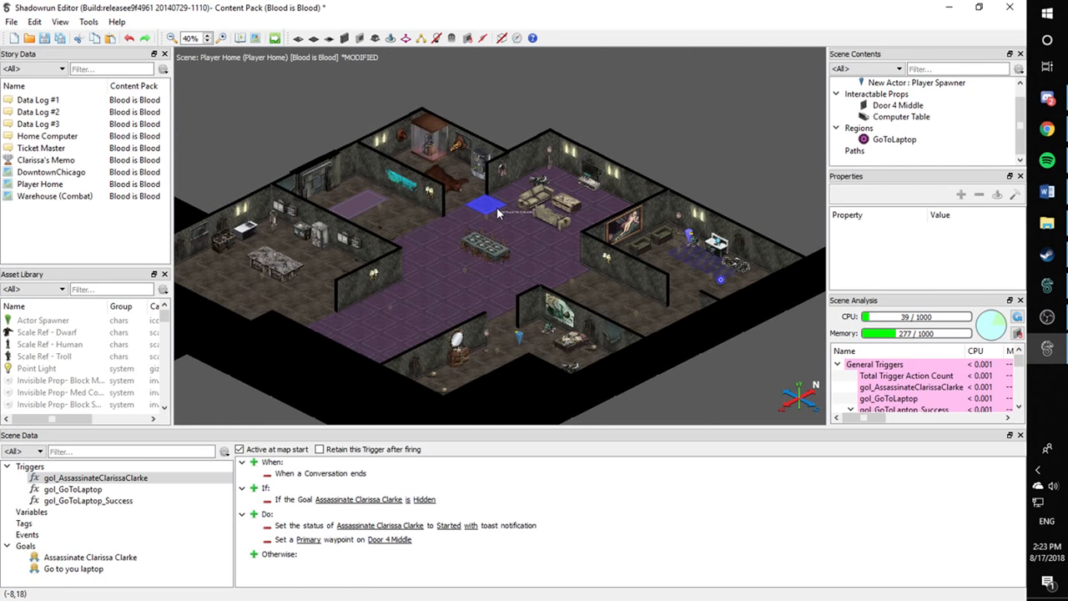
pyautogui.press('l')
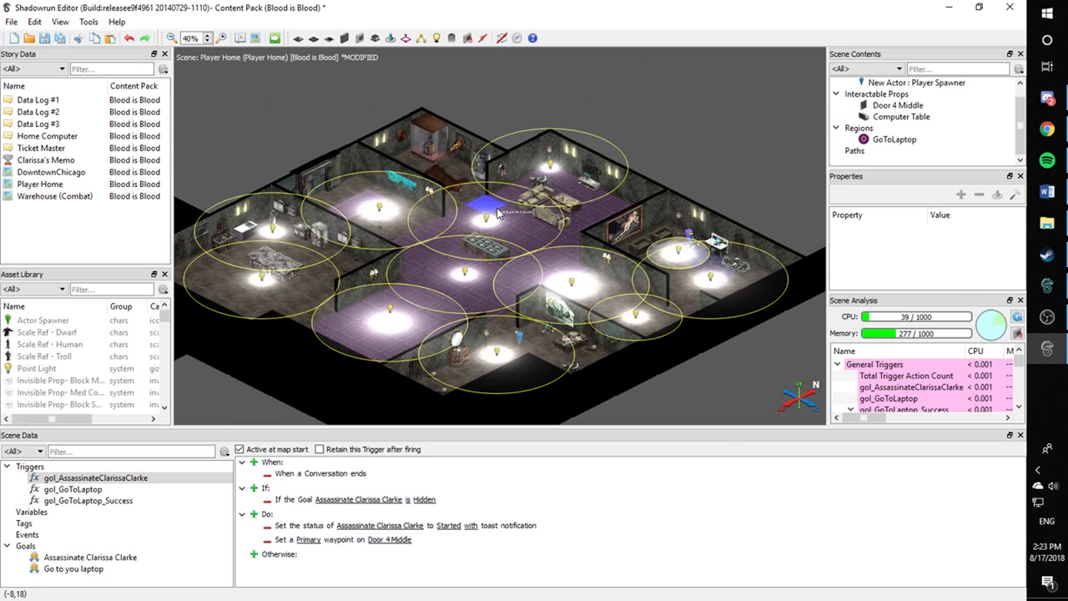
pyautogui.press('l')
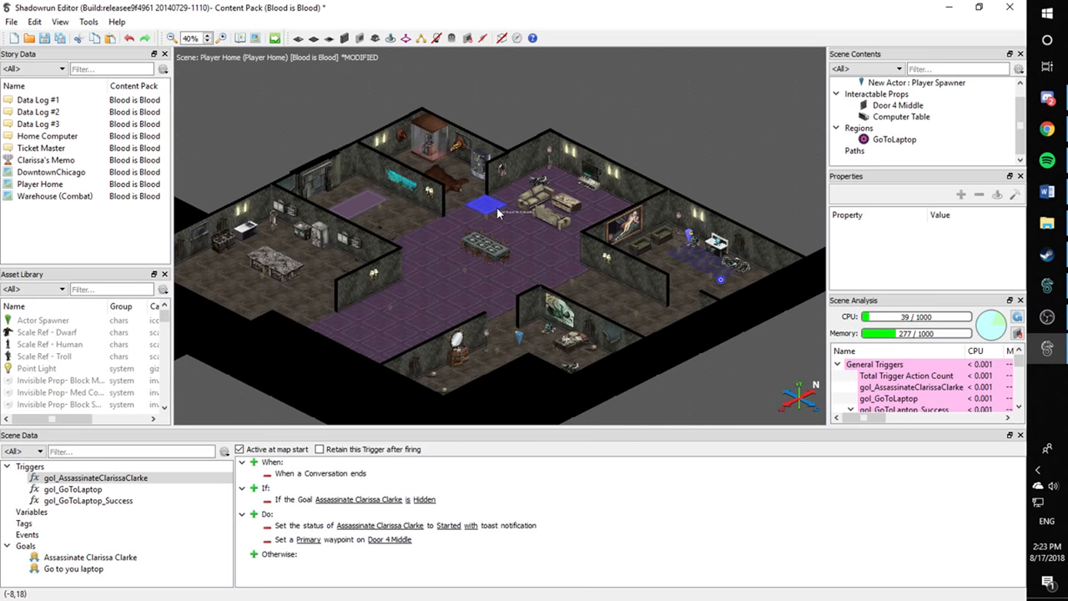
pyautogui.press('l')
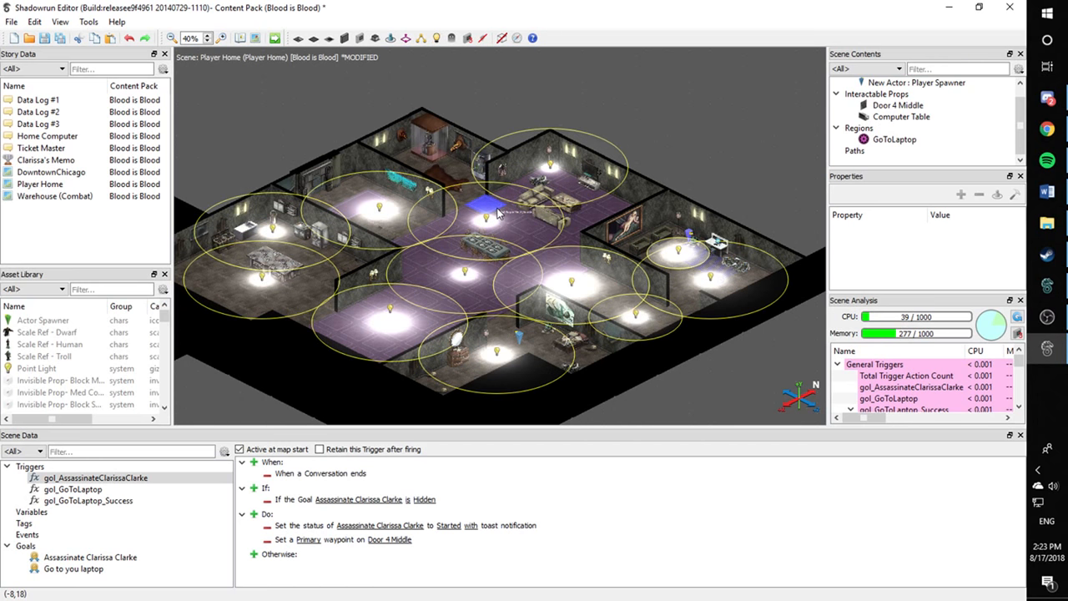
# Toggle the light layer off and on, and toggle the level of detail display to compare the Player Home scene
pyautogui.press('l')
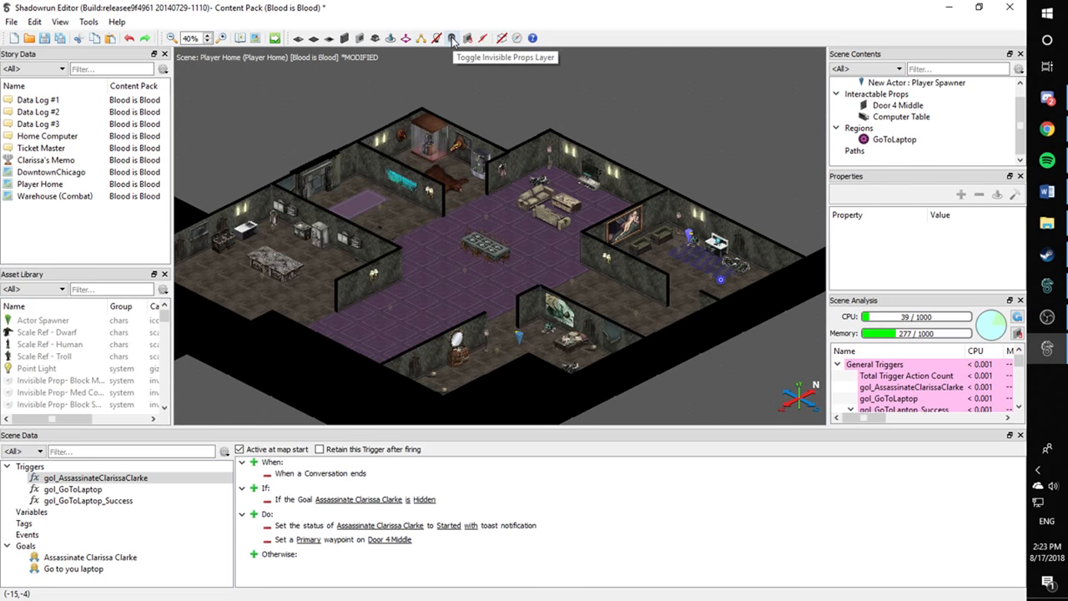
pyautogui.press('l')
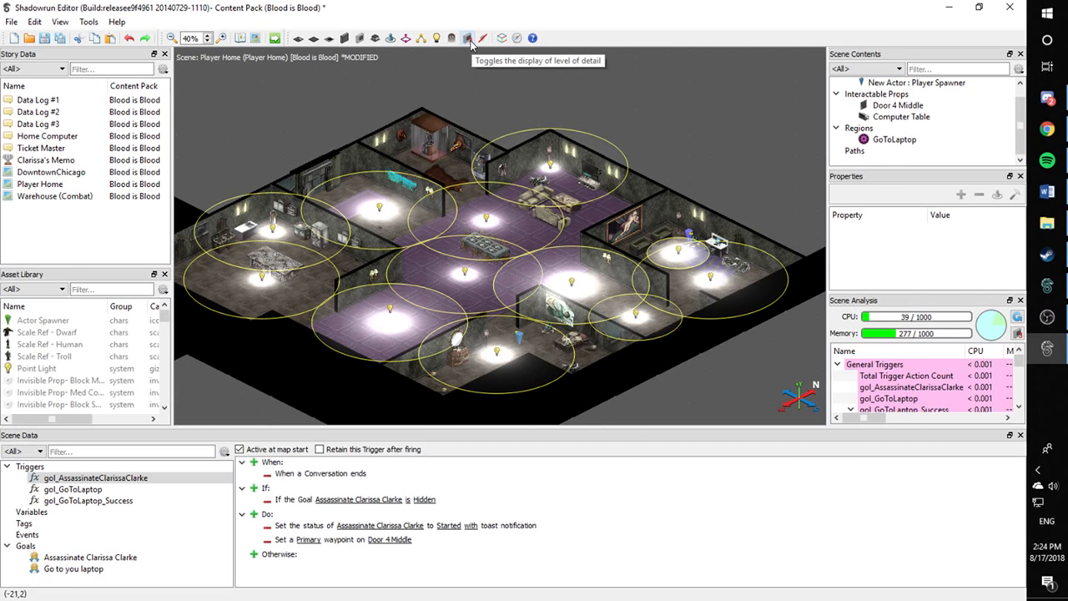
pyautogui.click(468, 38)
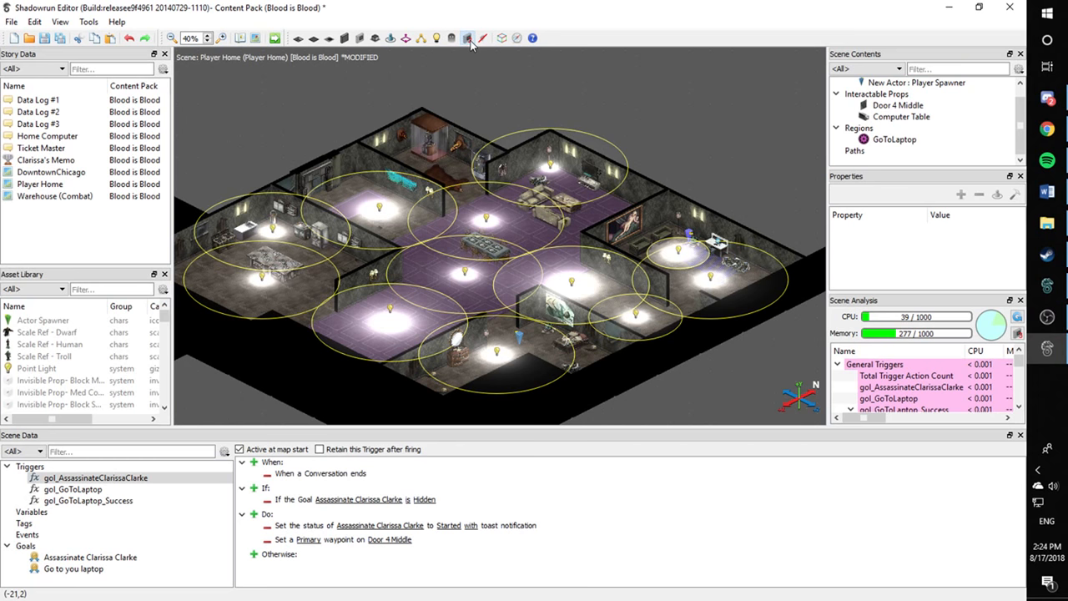
pyautogui.click(468, 38)
pyautogui.click(469, 39)
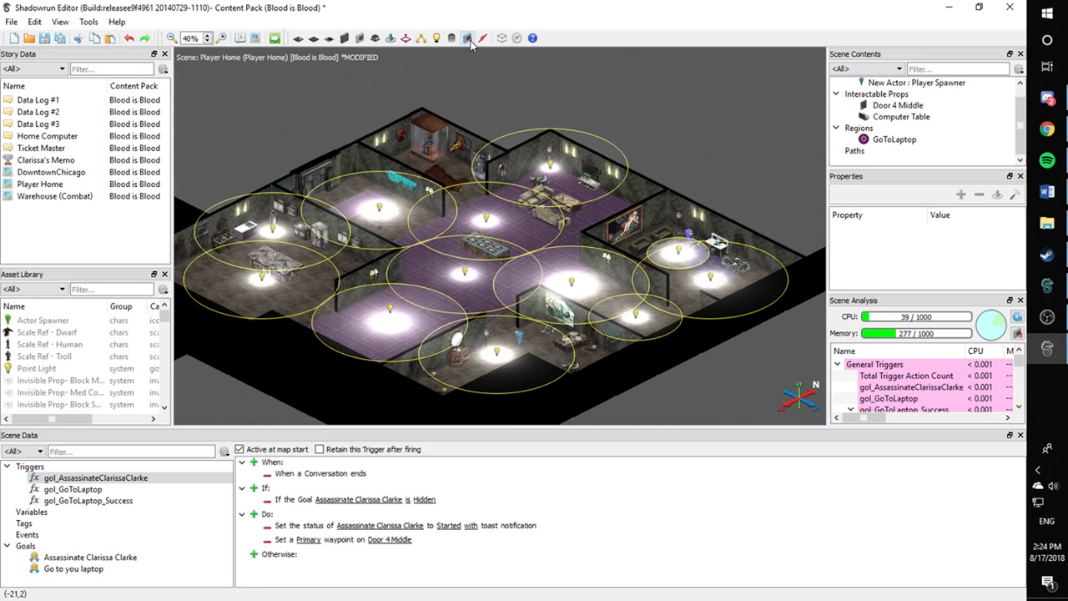
# Toggle the scene's orientation compass off and on several times to compare the view, leaving the compass shown
pyautogui.click(524, 37)
pyautogui.click(524, 37)
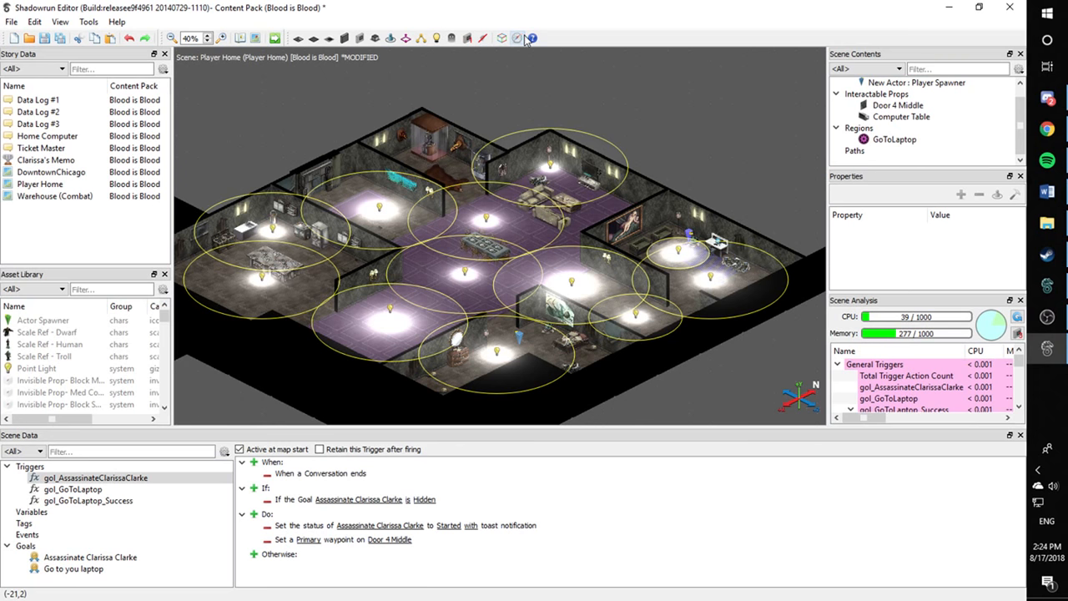
pyautogui.moveTo(774, 349); pyautogui.dragTo(685, 344, button='right')
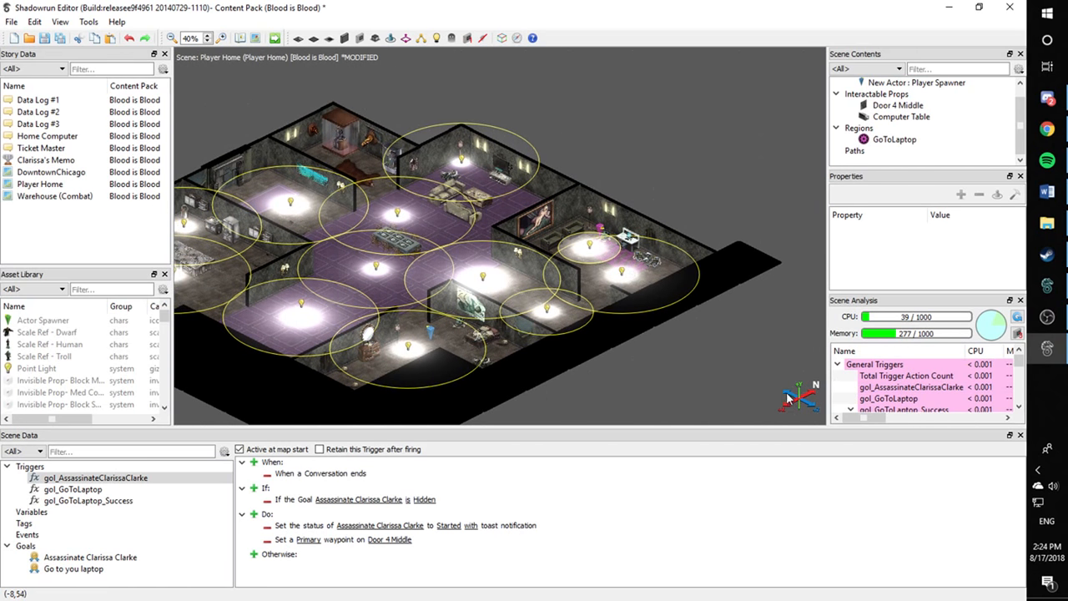
pyautogui.click(515, 40)
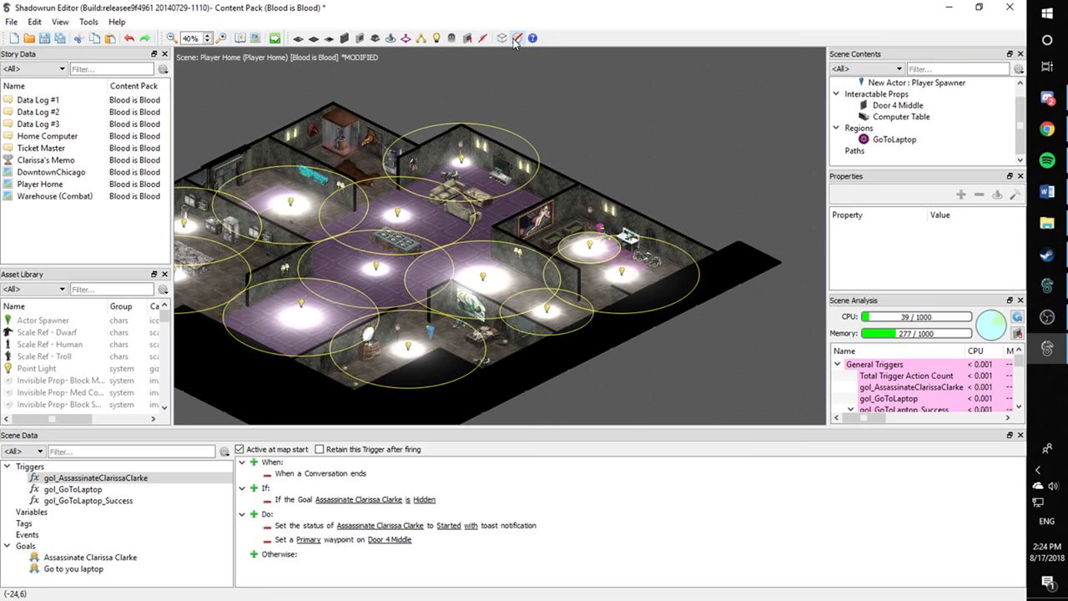
pyautogui.click(515, 40)
pyautogui.click(514, 40)
pyautogui.click(514, 40)
# Display the cover shields on props and examine those around the kitchen counters, stove and table
pyautogui.moveTo(393, 123); pyautogui.dragTo(606, 110, button='middle')
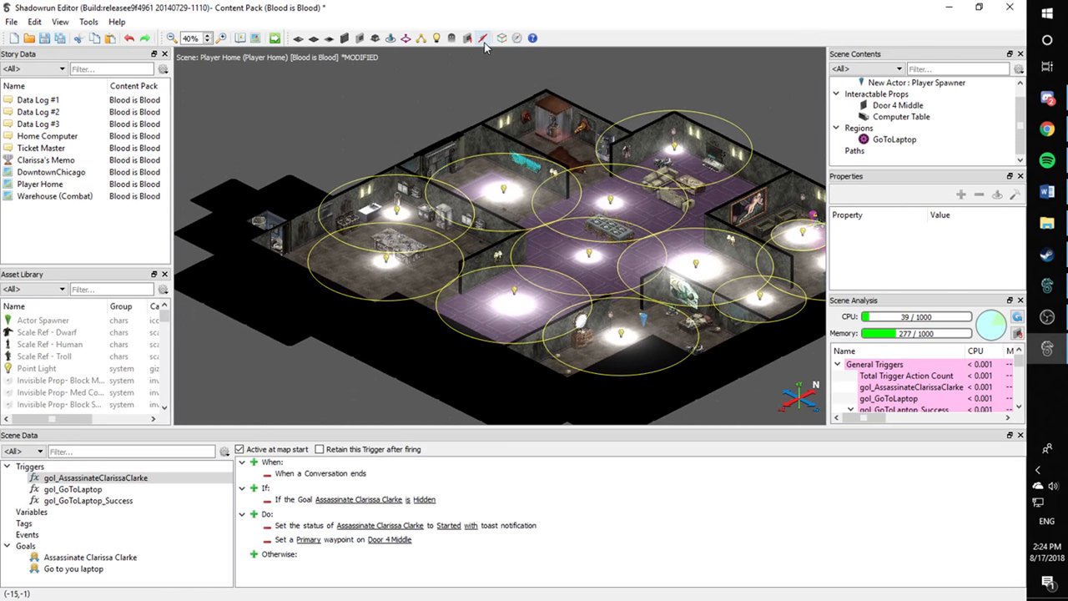
pyautogui.click(483, 38)
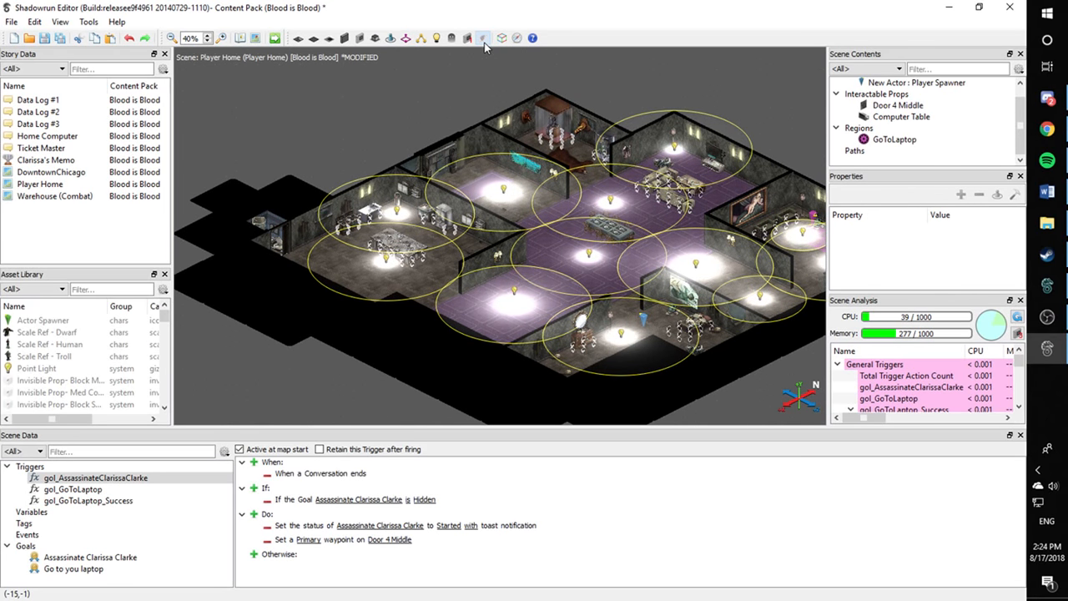
pyautogui.scroll(3, 549, 288)
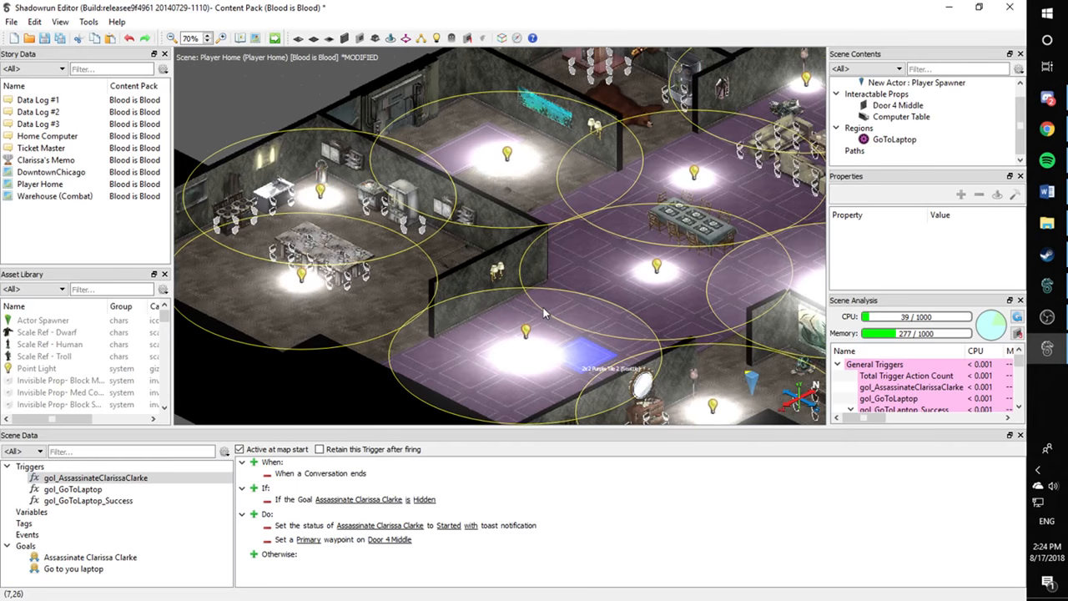
pyautogui.scroll(5, 548, 289)
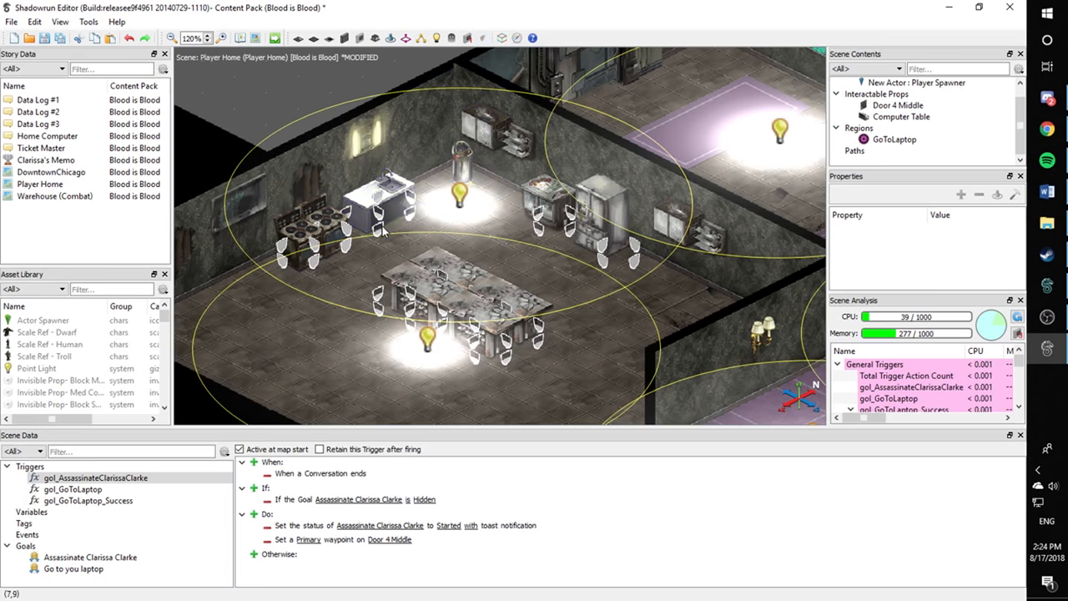
pyautogui.moveTo(382, 234); pyautogui.dragTo(499, 234, button='middle')
pyautogui.scroll(-5, 495, 234)
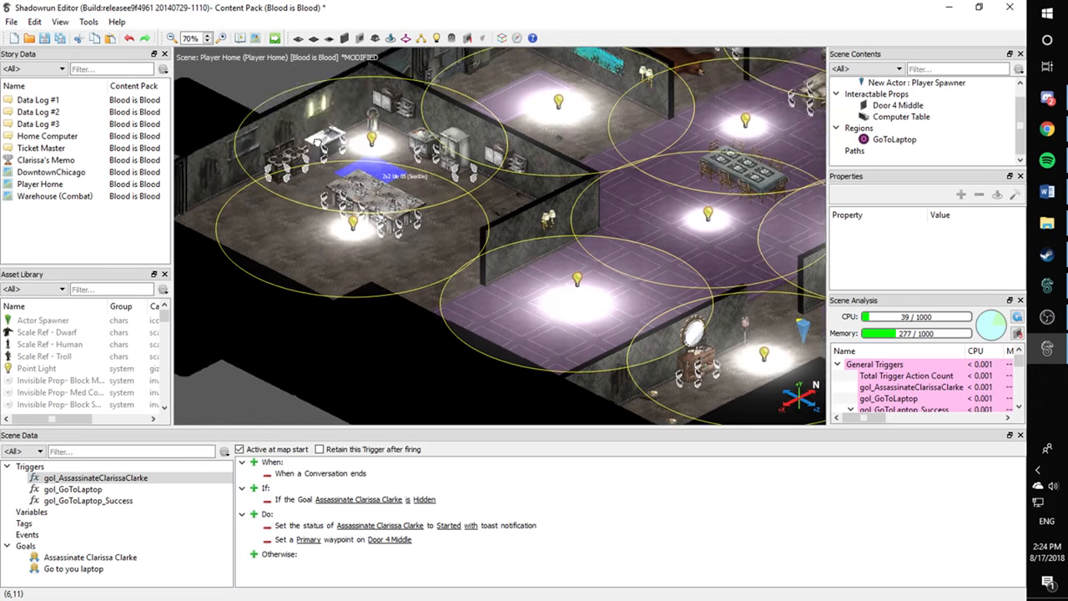
# Examine the cover shields around the living room sofas, the laptop room furniture, the bedroom and the kitchen
pyautogui.scroll(3, 378, 200)
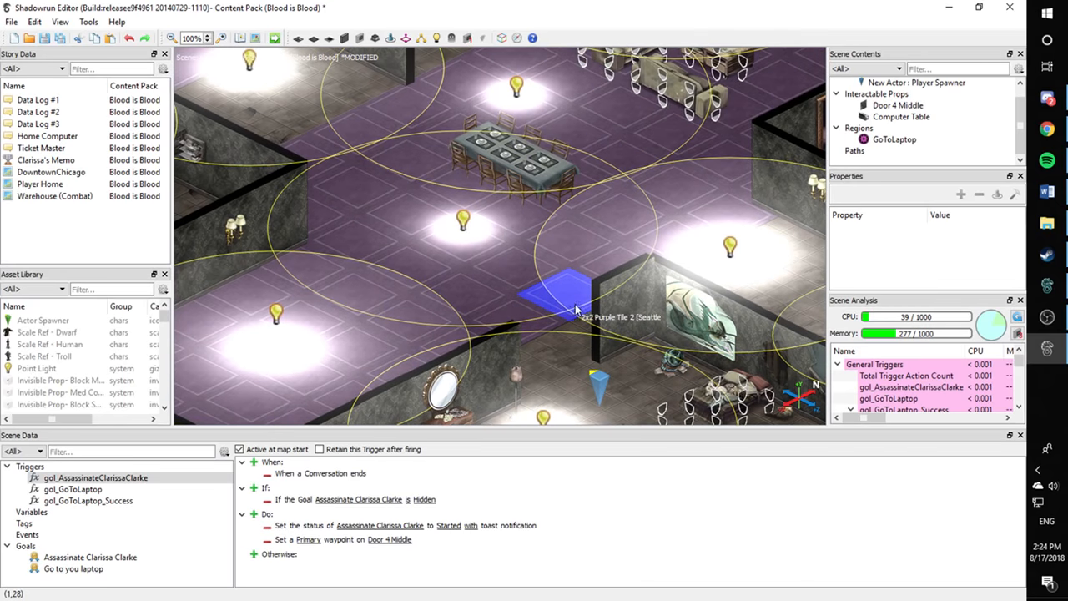
pyautogui.moveTo(576, 311); pyautogui.dragTo(698, 360, button='middle')
pyautogui.moveTo(602, 350); pyautogui.dragTo(238, 159, button='middle')
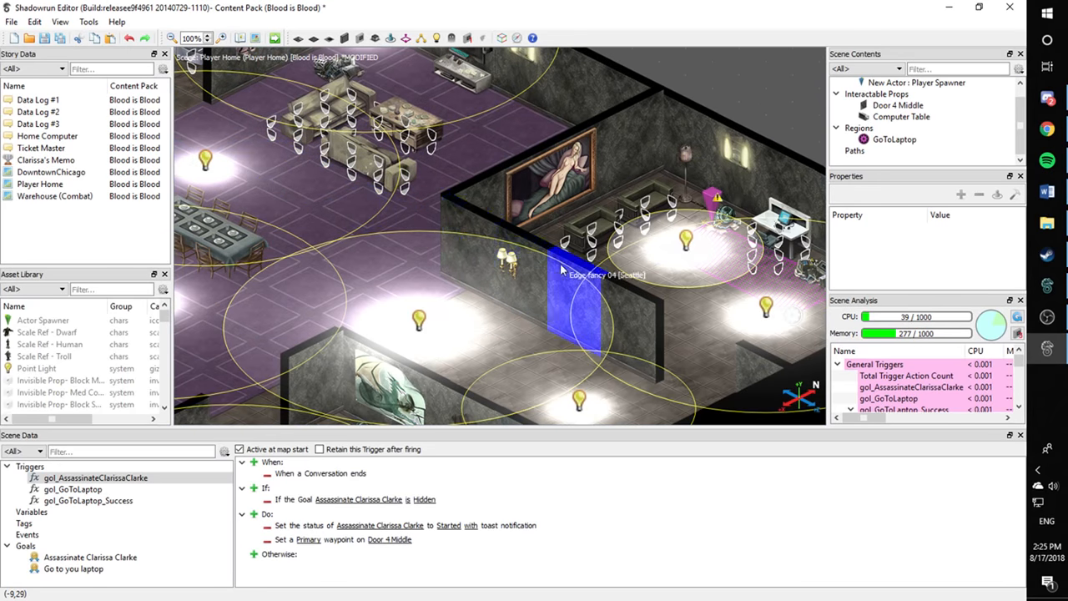
pyautogui.moveTo(630, 230); pyautogui.dragTo(486, 168, button='middle')
pyautogui.moveTo(389, 262); pyautogui.dragTo(692, 136, button='middle')
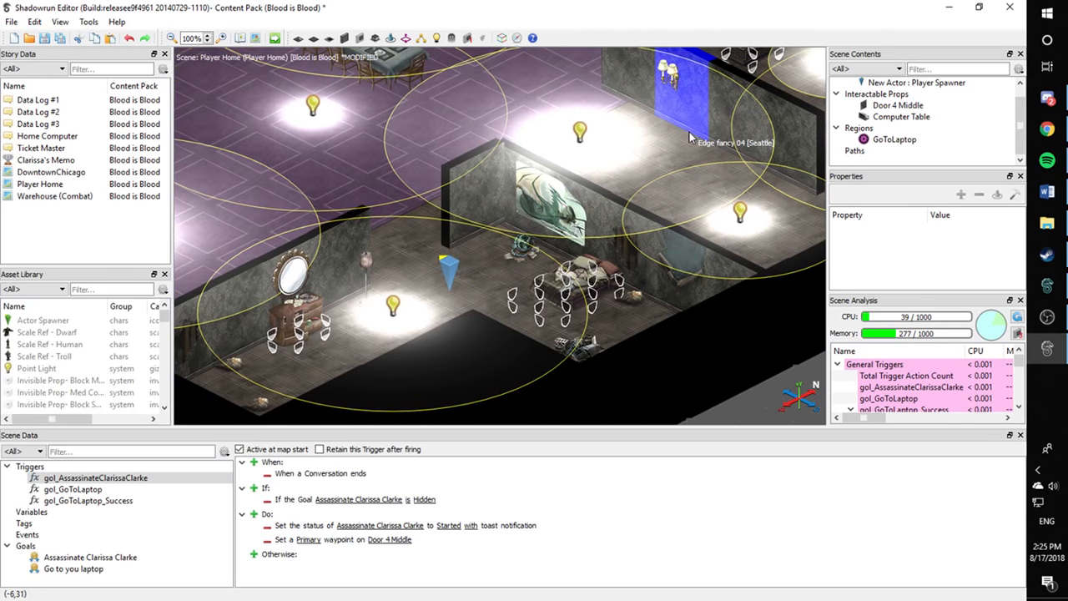
pyautogui.moveTo(495, 233); pyautogui.dragTo(663, 186, button='middle')
pyautogui.moveTo(537, 192); pyautogui.dragTo(472, 200, button='middle')
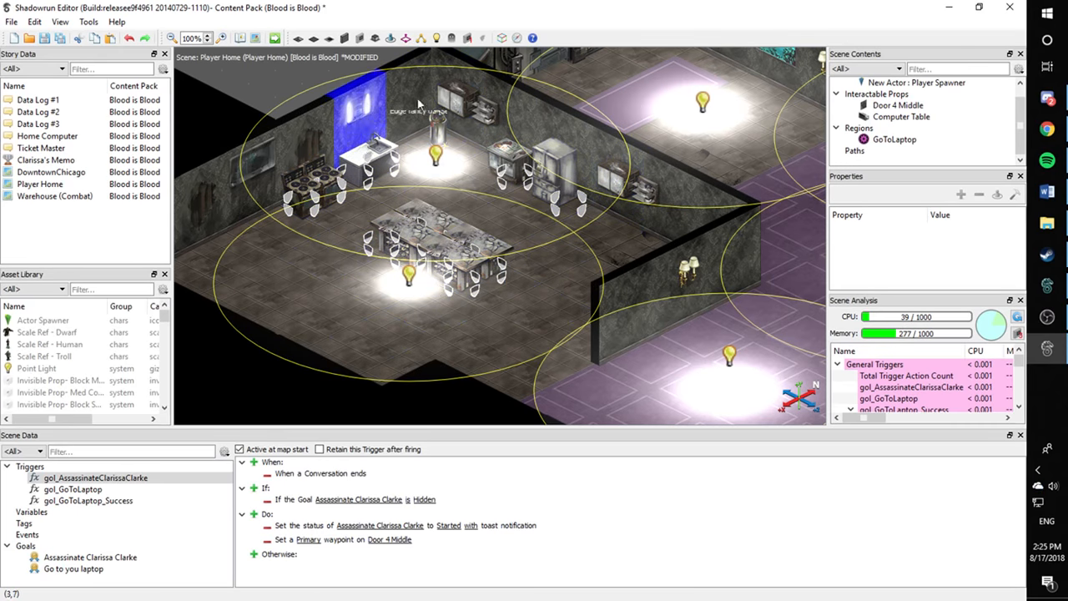
# Hide the cover shields again and view the whole Player Home scene
pyautogui.scroll(-3, 459, 327)
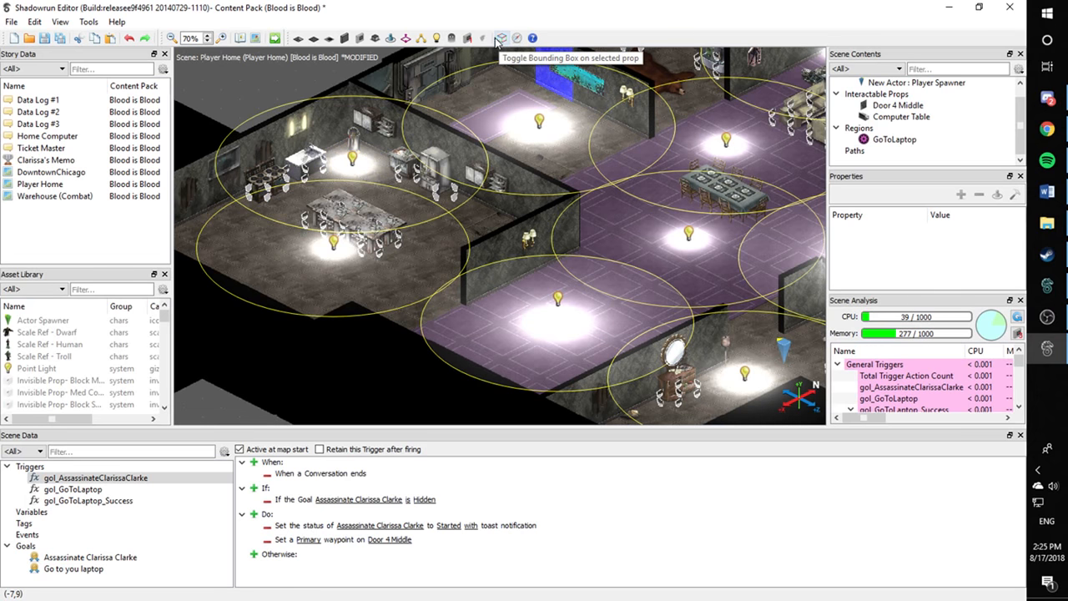
pyautogui.scroll(-5, 539, 144)
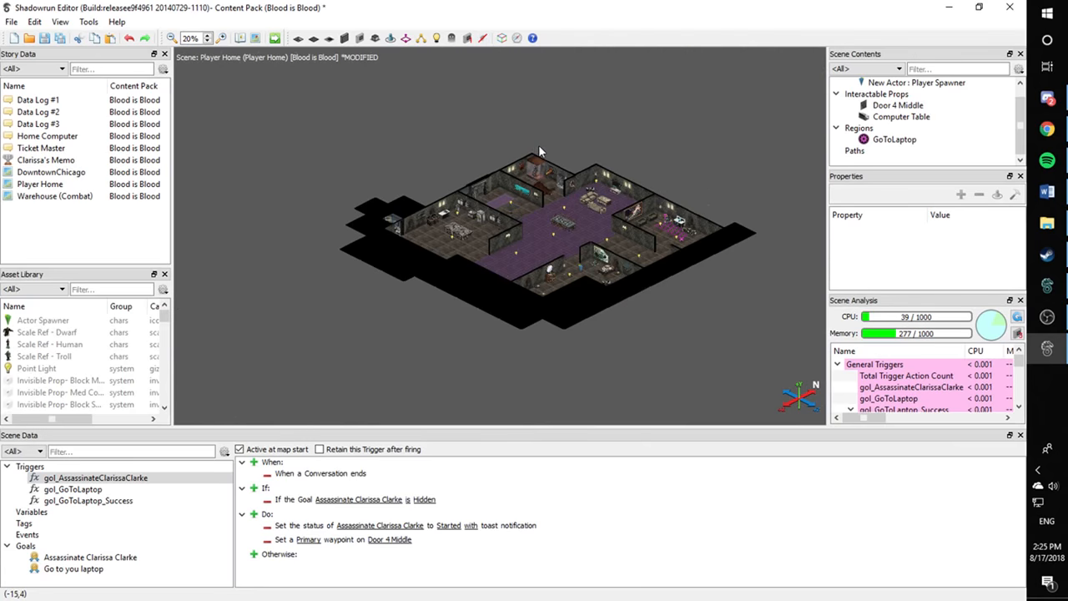
pyautogui.scroll(2, 531, 208)
pyautogui.moveTo(550, 215); pyautogui.dragTo(474, 176, button='middle')
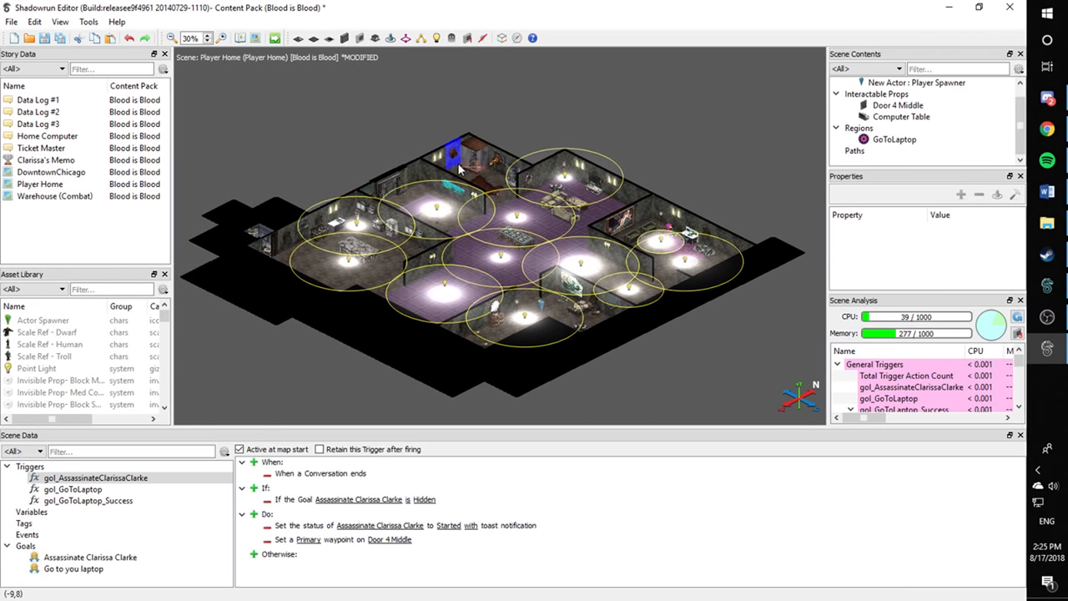
pyautogui.scroll(-1, 460, 170)
pyautogui.scroll(1, 460, 170)
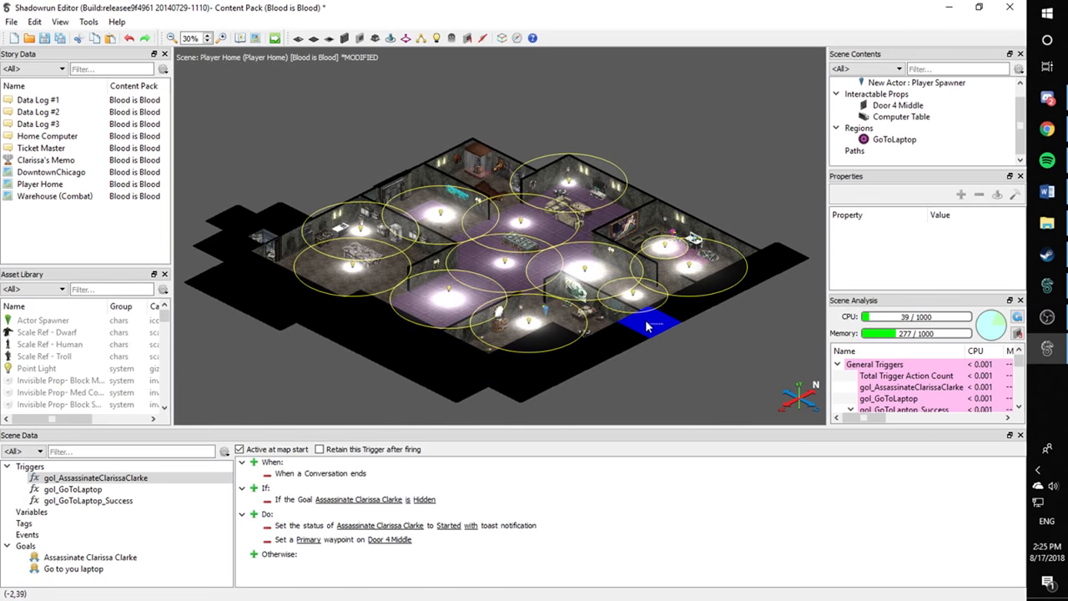
# Start creating a new content pack, saving the changes to the Player Home scene
pyautogui.click(10, 22)
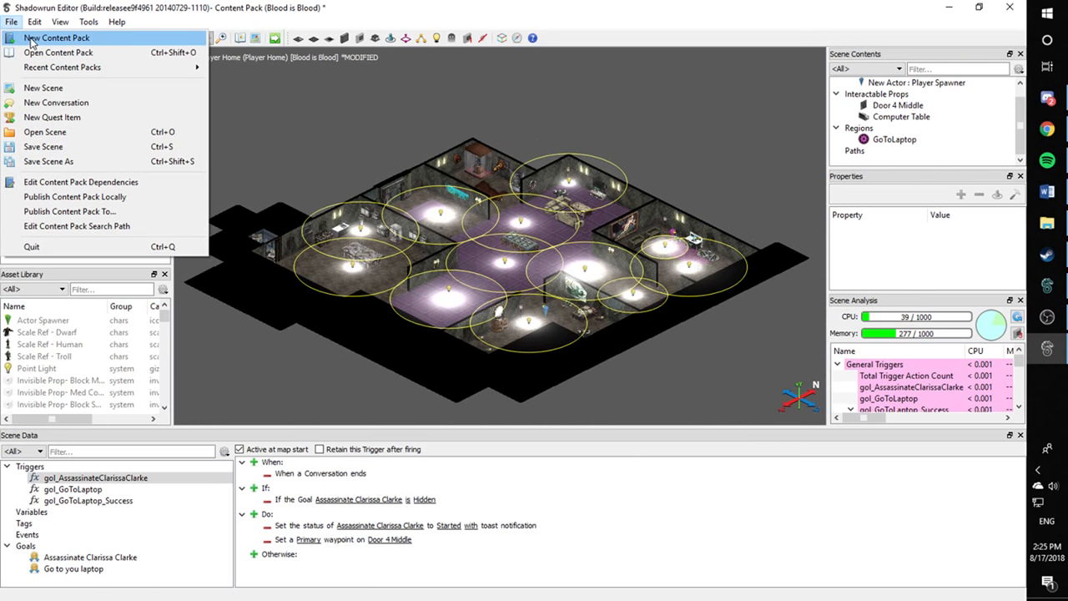
pyautogui.click(35, 42)
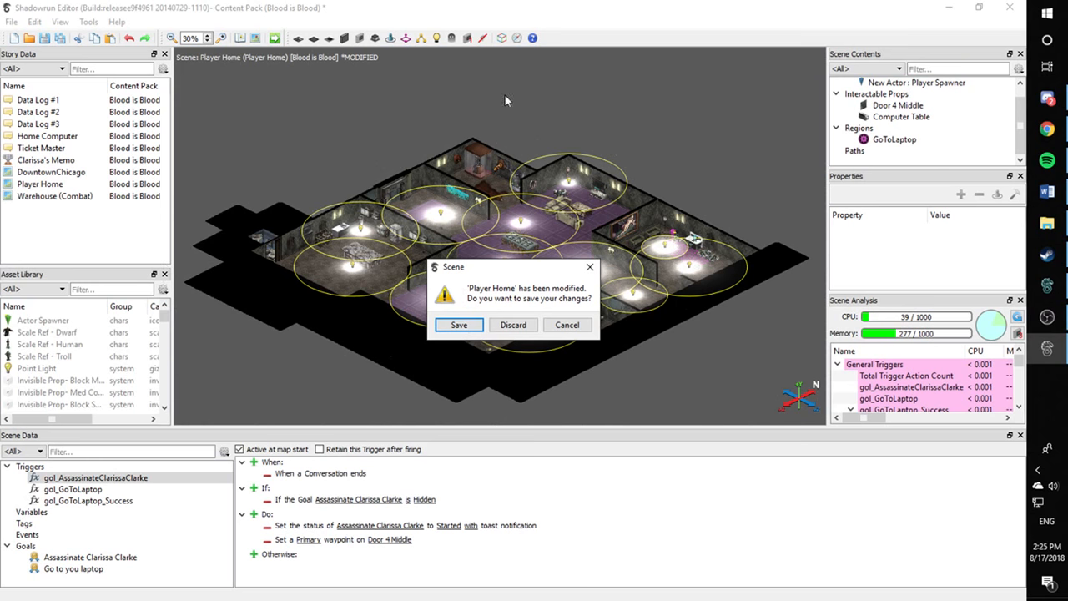
pyautogui.click(460, 324)
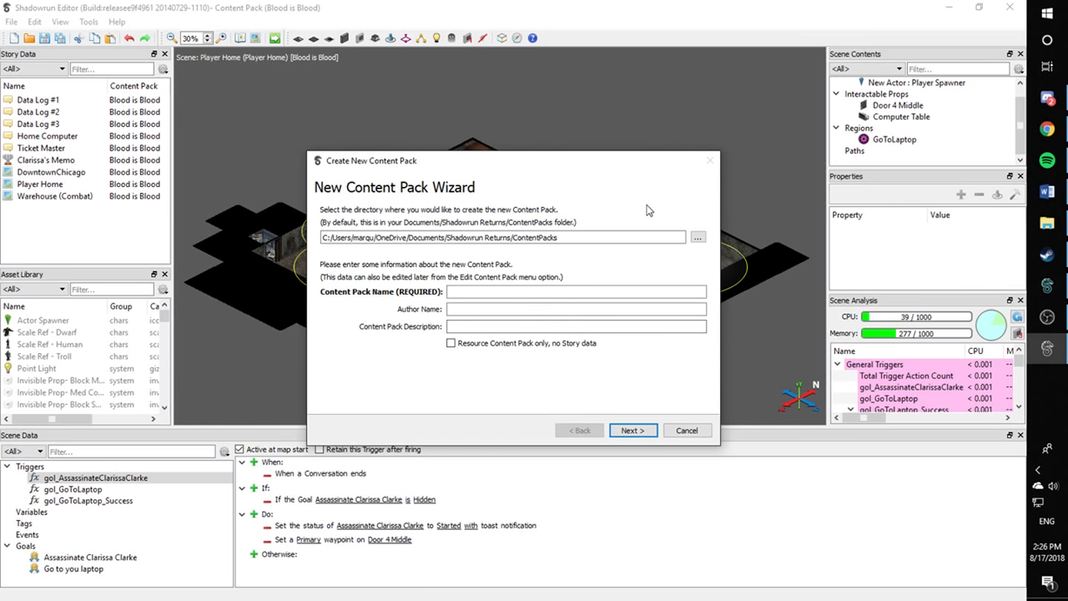
# Name the new content pack TutorialLevel, and fill in the author name and the description "This is a tutorial level"
pyautogui.moveTo(491, 161); pyautogui.dragTo(492, 123)
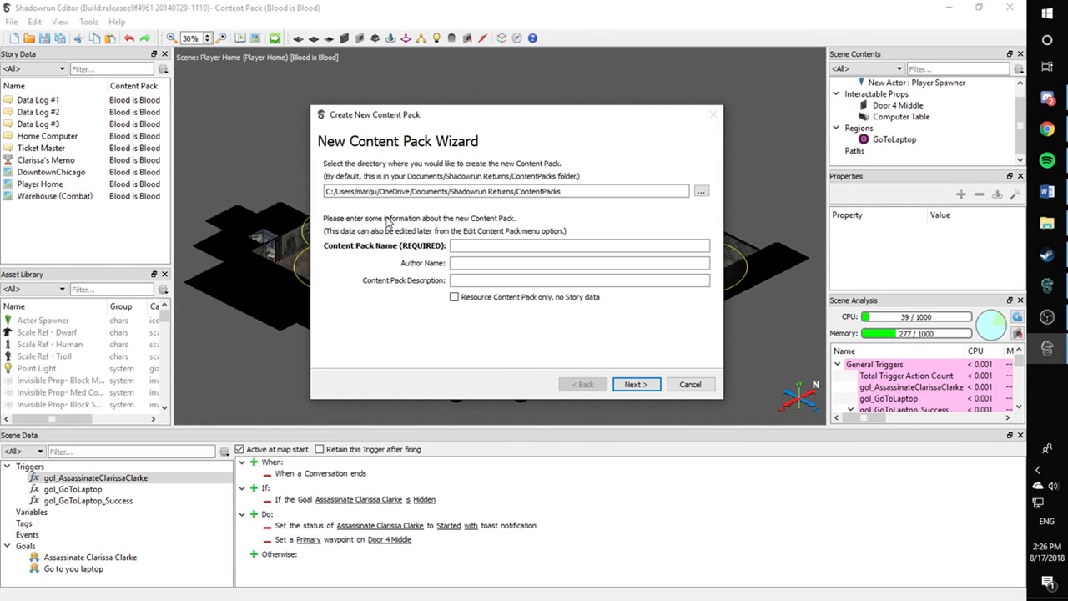
pyautogui.click(455, 244)
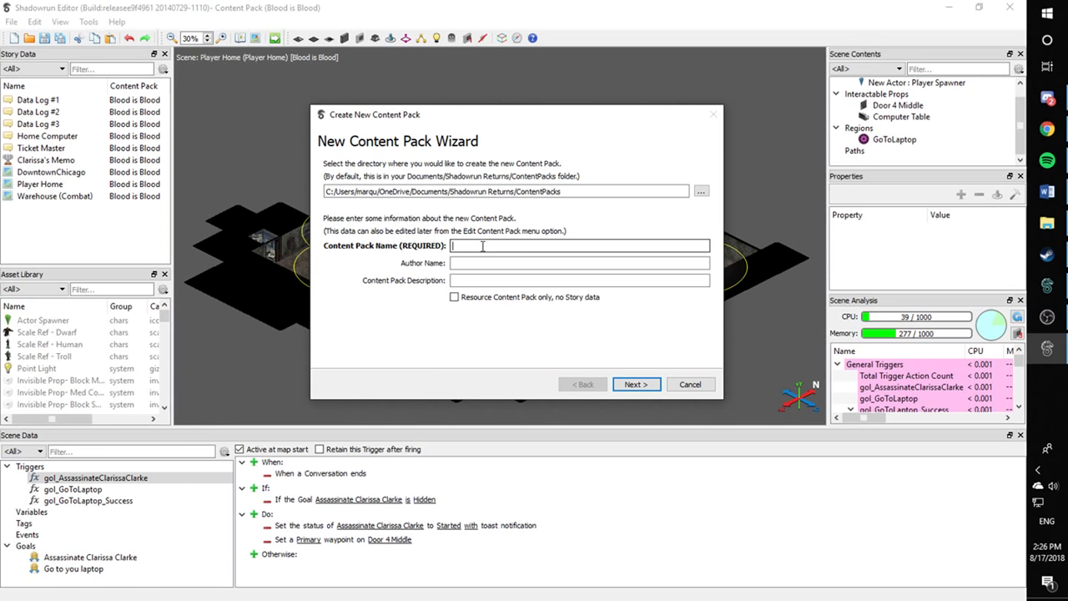
pyautogui.write('Tutorial_Leve')
pyautogui.press('BackSpace')
pyautogui.press('BackSpace')
pyautogui.press('BackSpace')
pyautogui.press('BackSpace')
pyautogui.write('Level')
pyautogui.press('Tab')
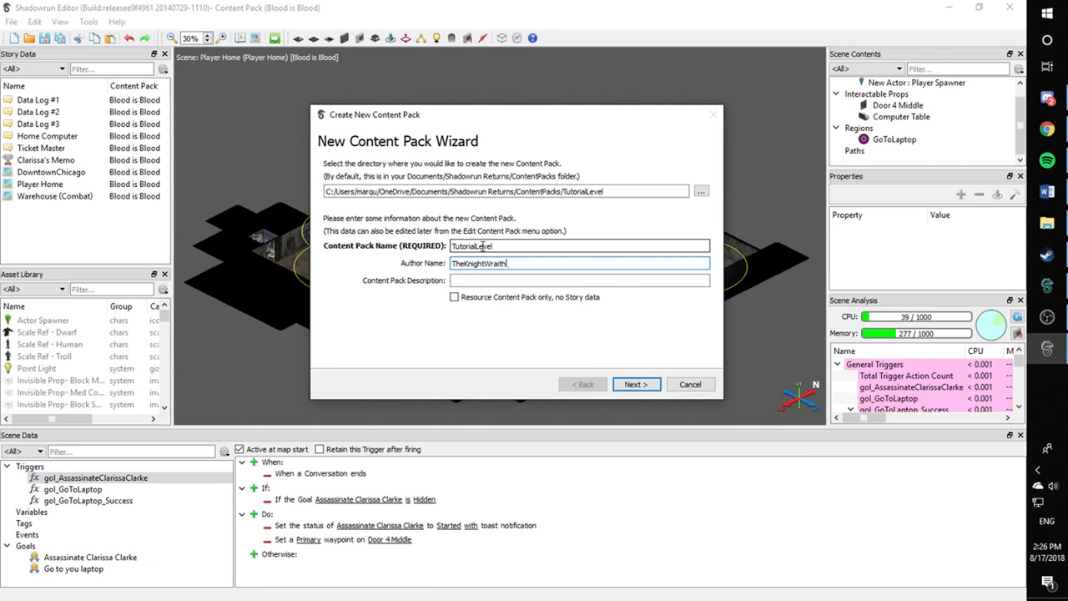
pyautogui.press('Tab')
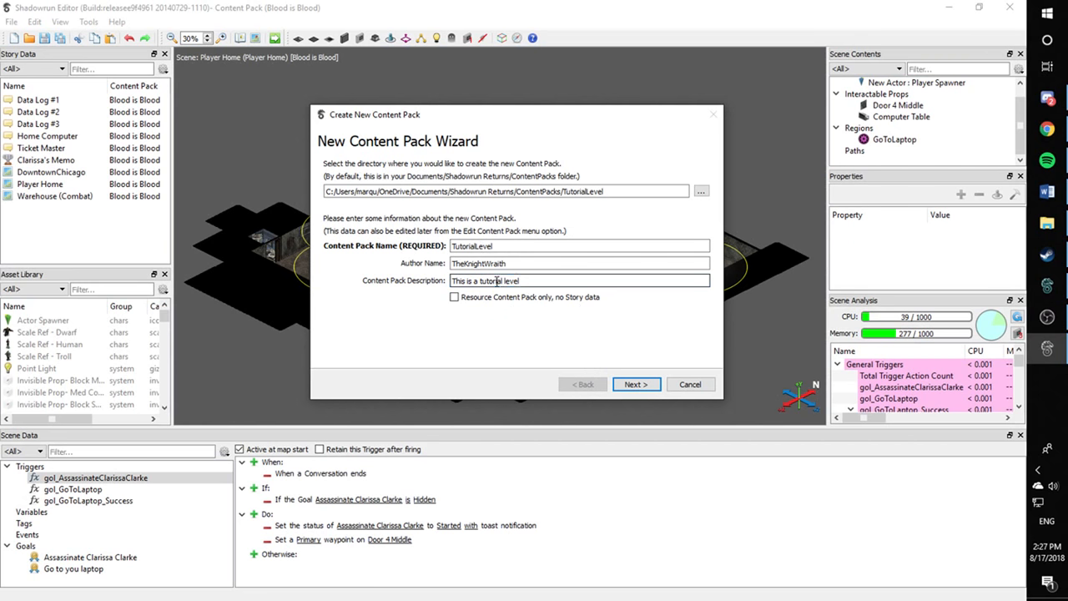
pyautogui.click(518, 263)
pyautogui.click(536, 247)
pyautogui.click(530, 263)
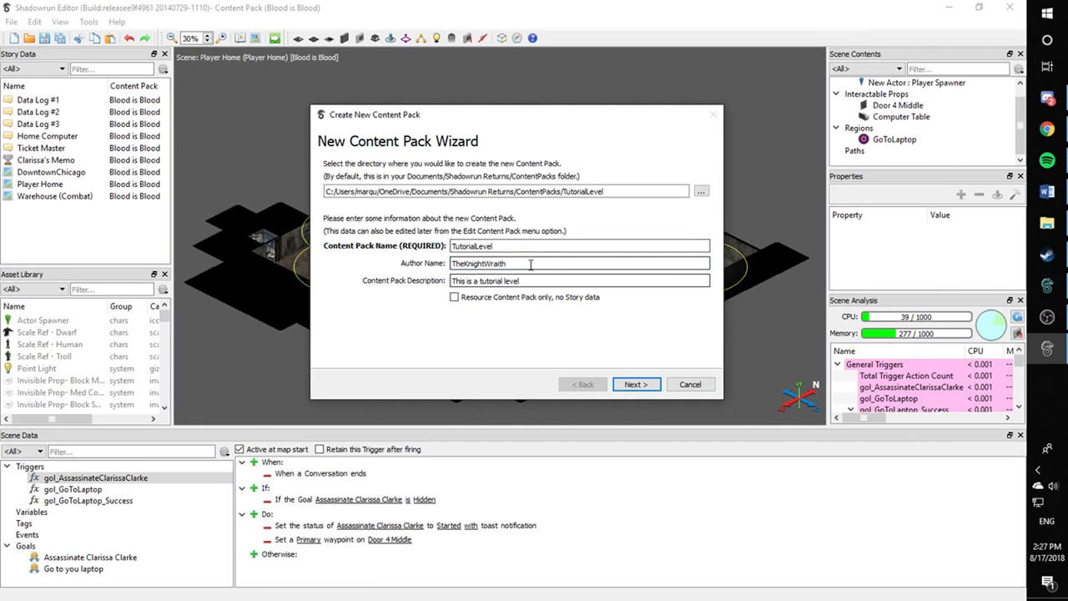
pyautogui.click(532, 281)
pyautogui.click(535, 263)
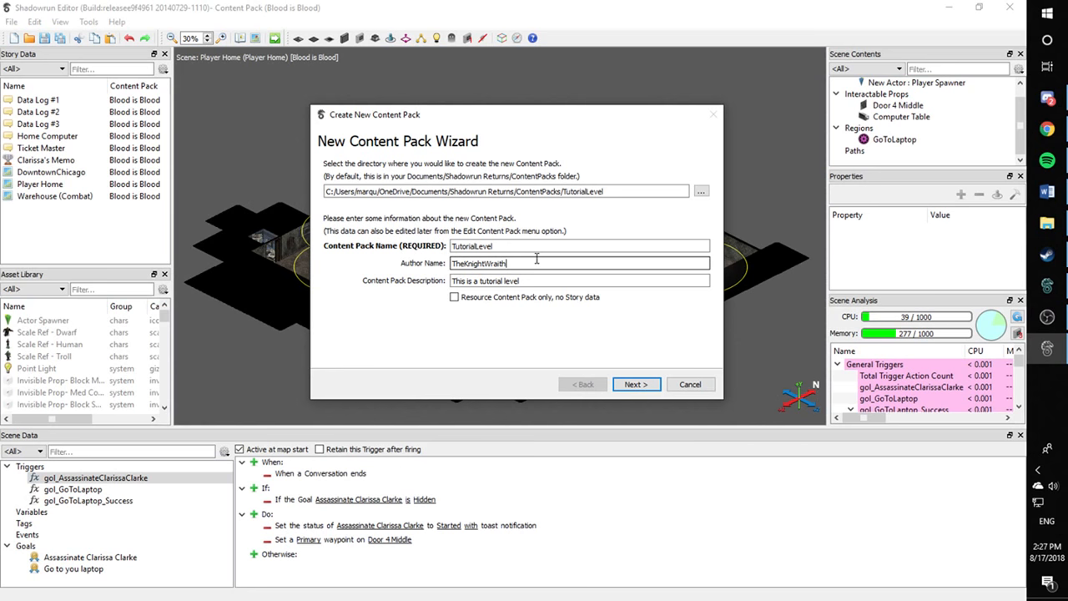
pyautogui.click(542, 280)
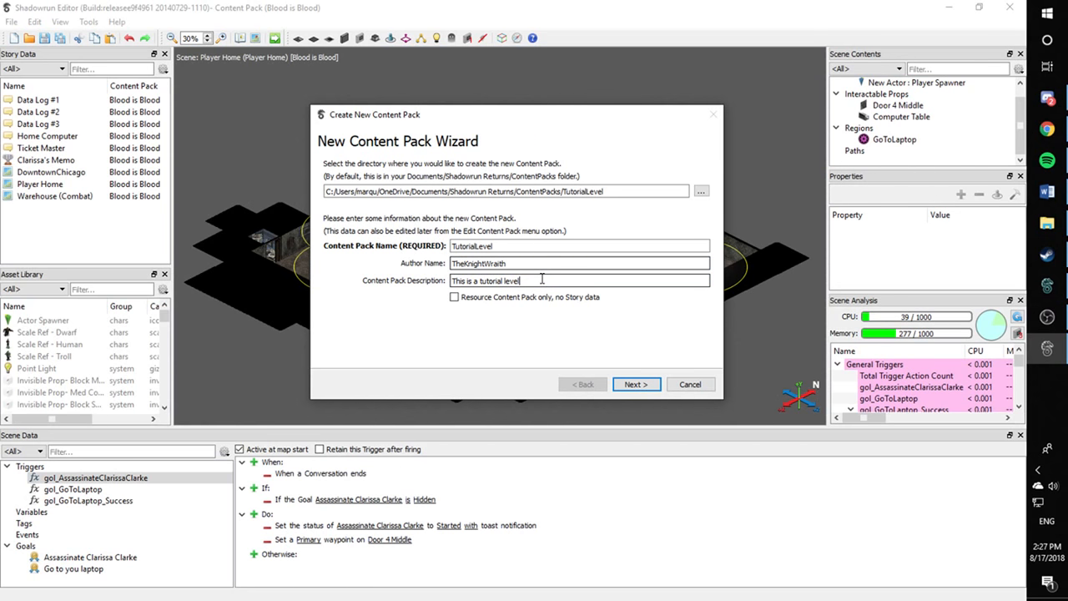
pyautogui.click(543, 263)
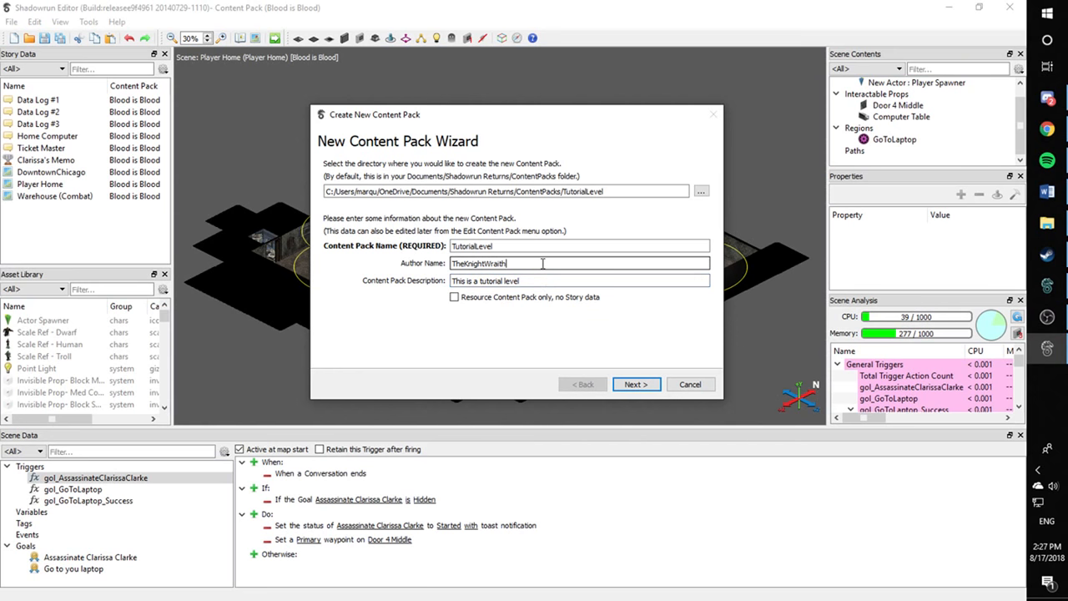
pyautogui.click(535, 281)
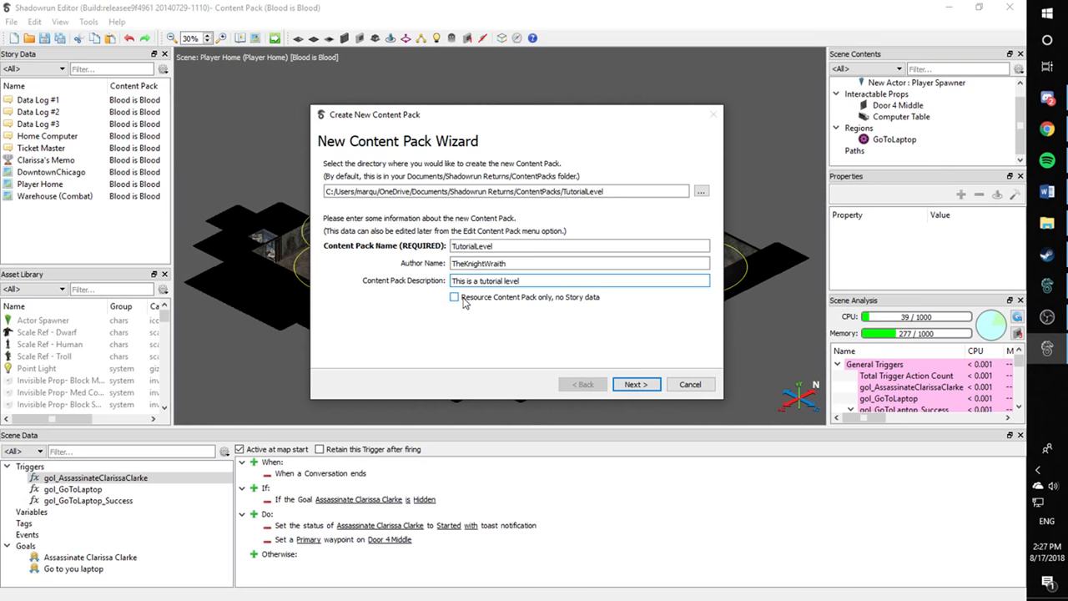
# Continue to the dependency selection of the new content pack and look through the available content packs
pyautogui.click(634, 385)
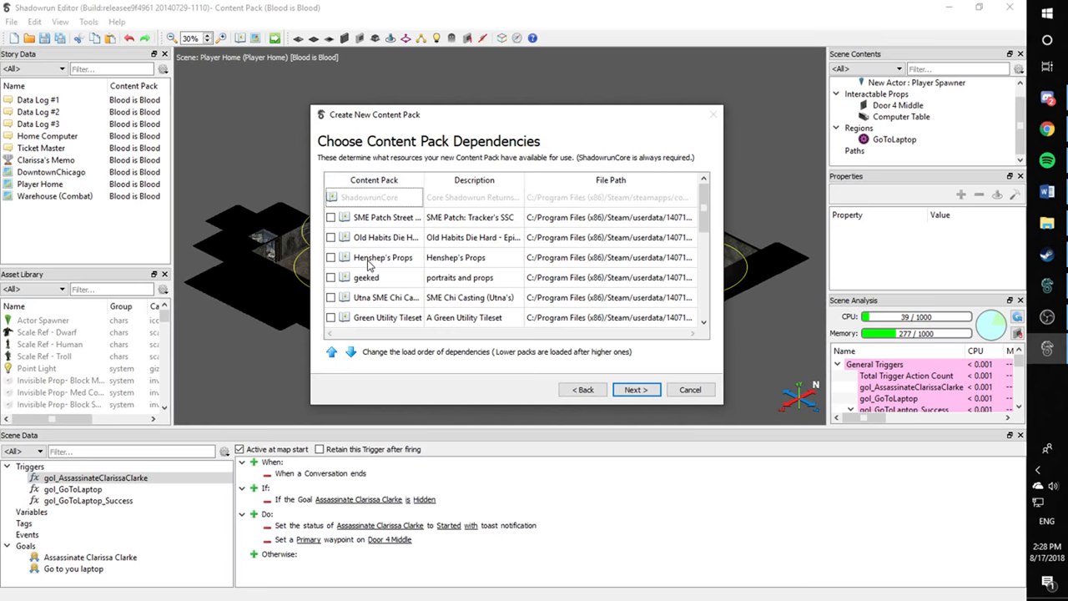
pyautogui.scroll(-2, 368, 265)
pyautogui.scroll(2, 368, 266)
pyautogui.scroll(-2, 373, 265)
pyautogui.scroll(2, 373, 265)
pyautogui.scroll(-1, 373, 265)
pyautogui.scroll(1, 374, 267)
pyautogui.scroll(-3, 507, 242)
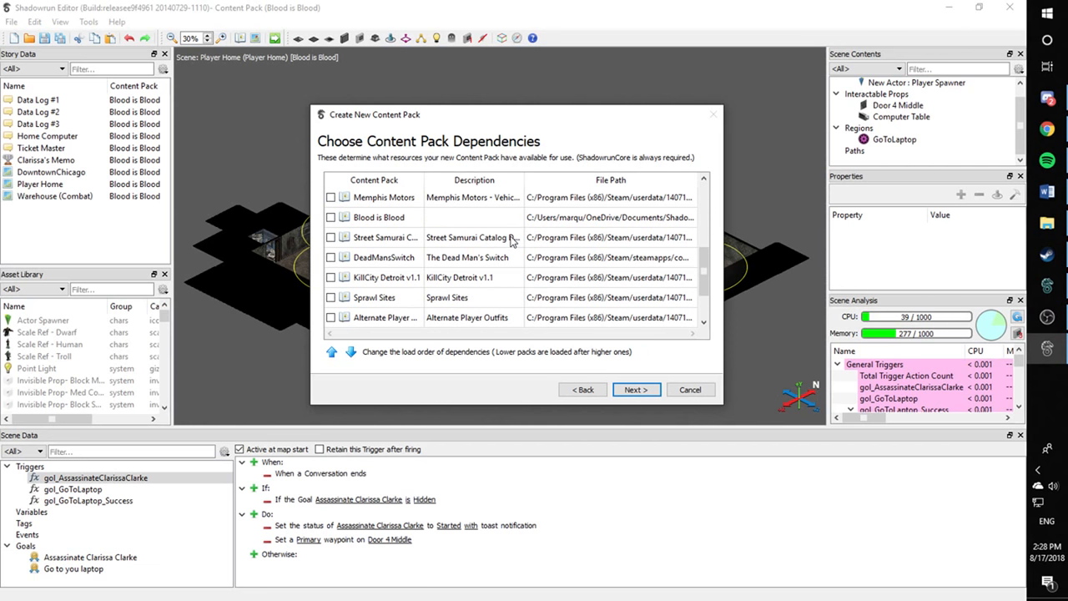
pyautogui.scroll(2, 512, 241)
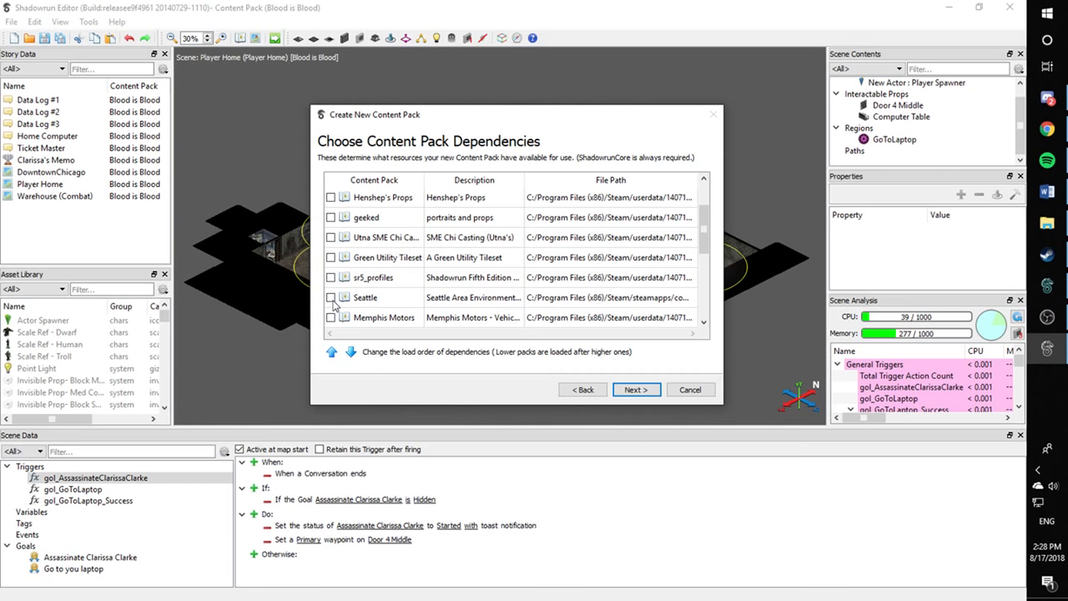
pyautogui.scroll(1, 359, 268)
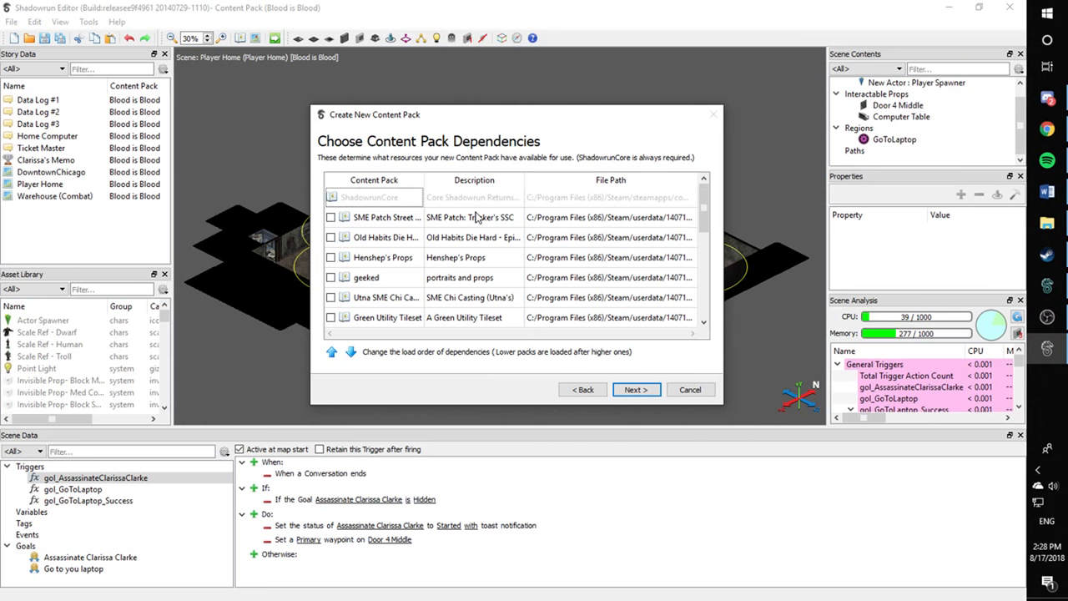
pyautogui.scroll(-5, 478, 216)
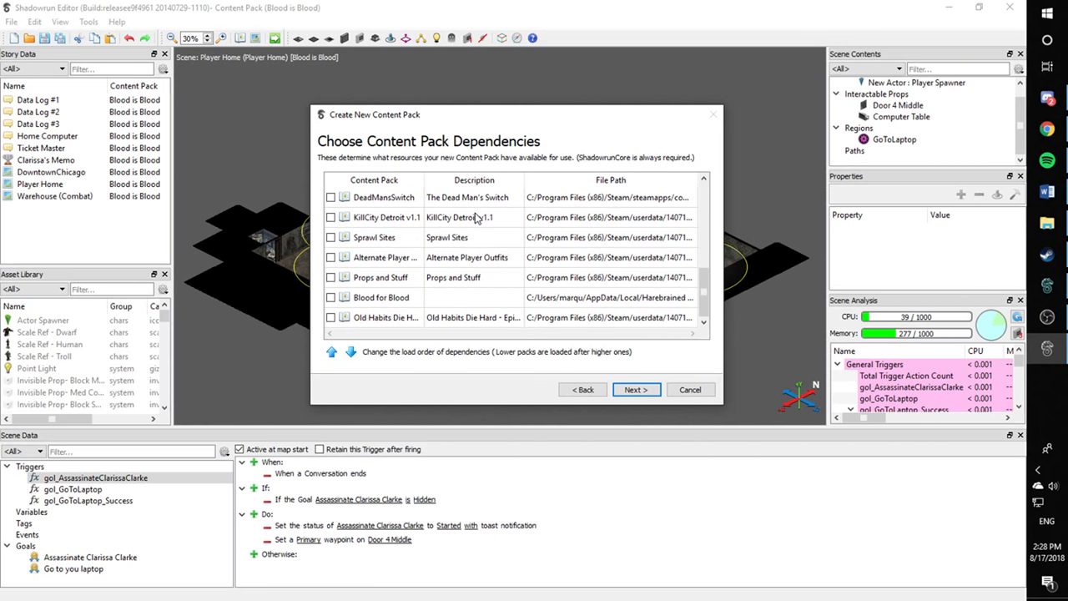
pyautogui.scroll(1, 477, 216)
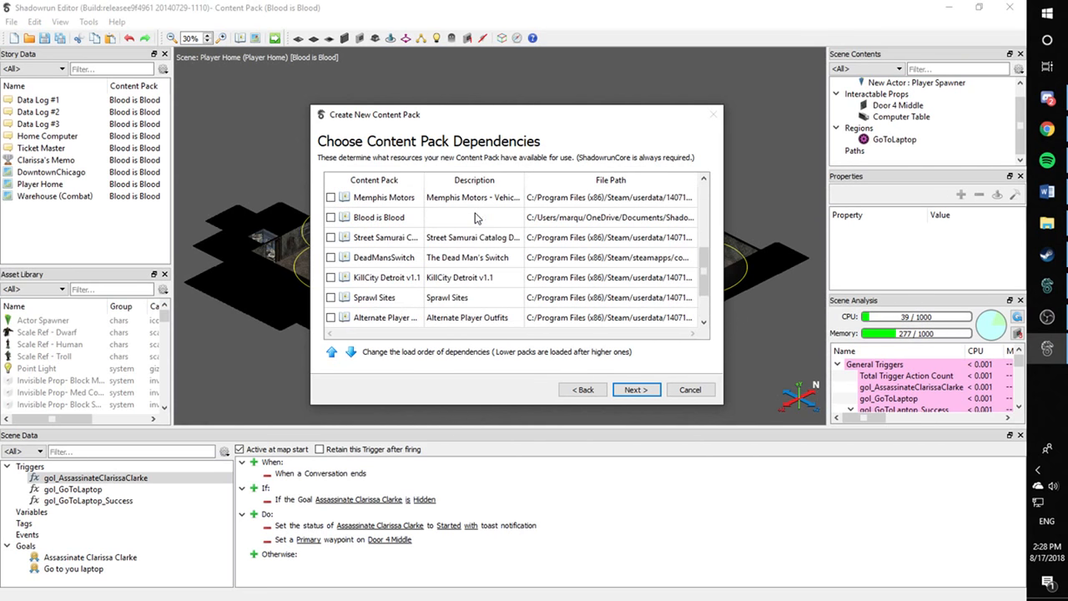
# Add DeadMansSwitch as a dependency of the new content pack and review the updated dependency list
pyautogui.click(330, 257)
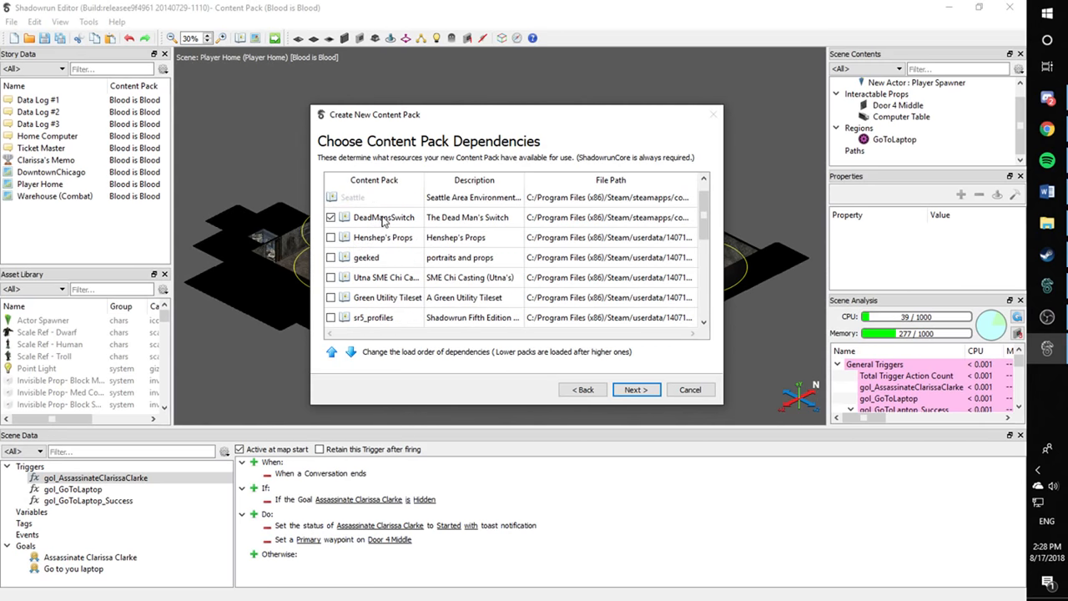
pyautogui.scroll(-2, 404, 232)
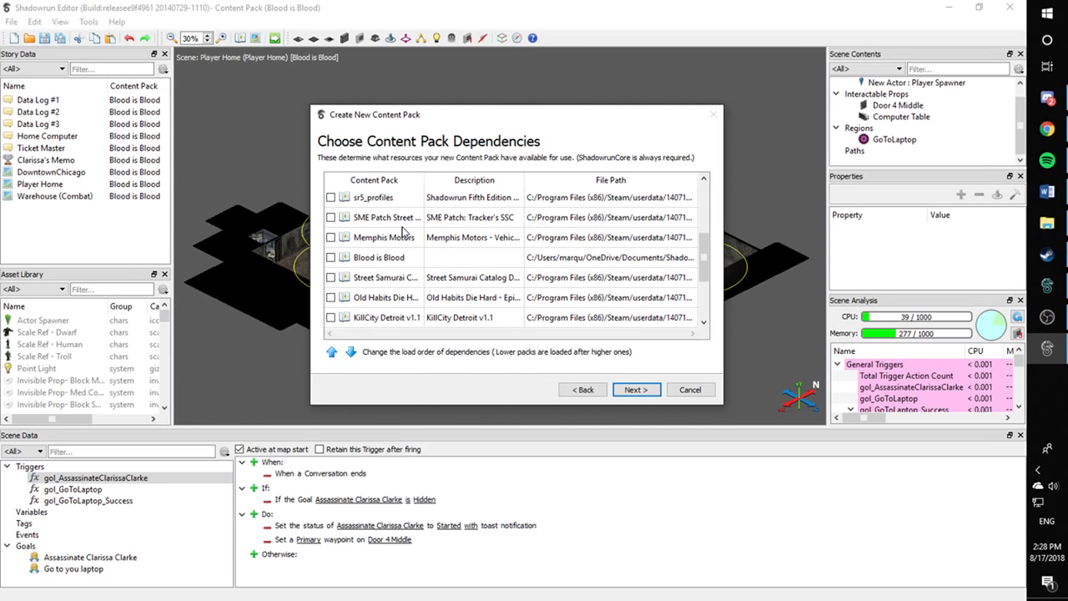
pyautogui.scroll(-2, 404, 232)
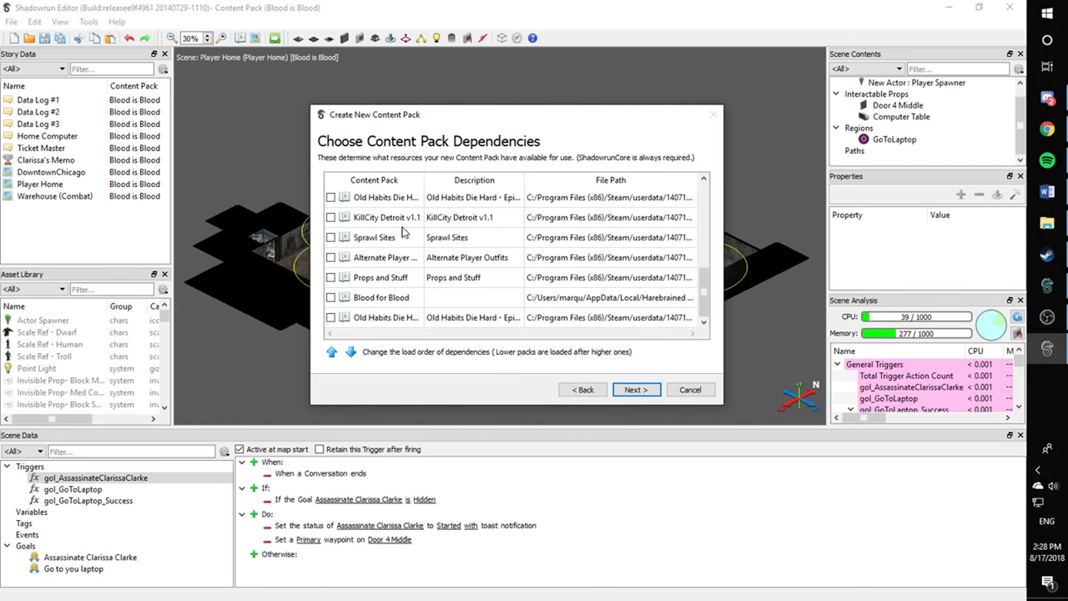
pyautogui.scroll(6, 404, 232)
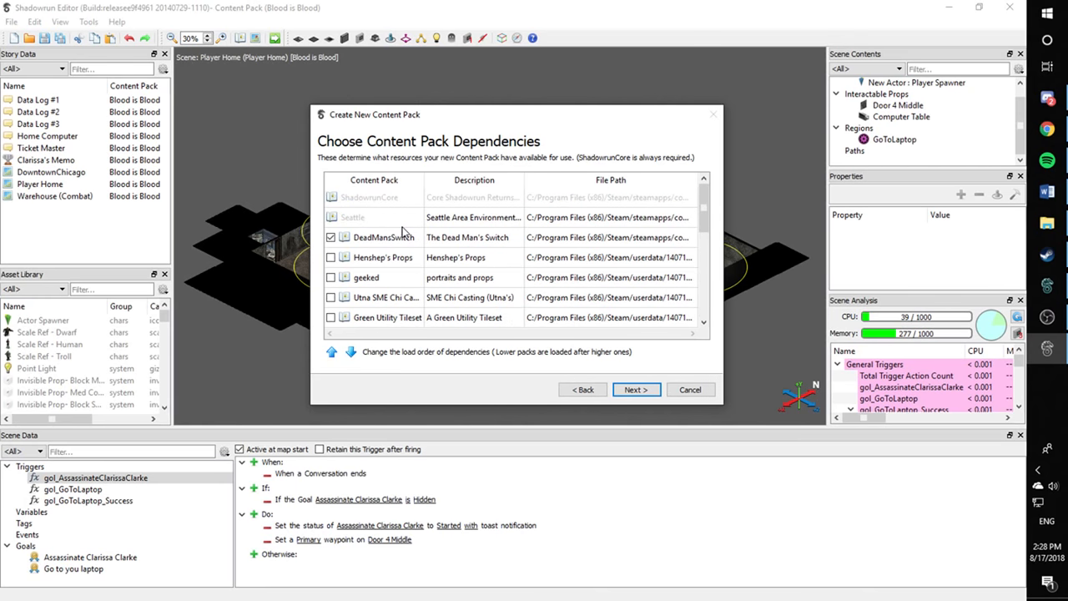
pyautogui.scroll(-5, 404, 232)
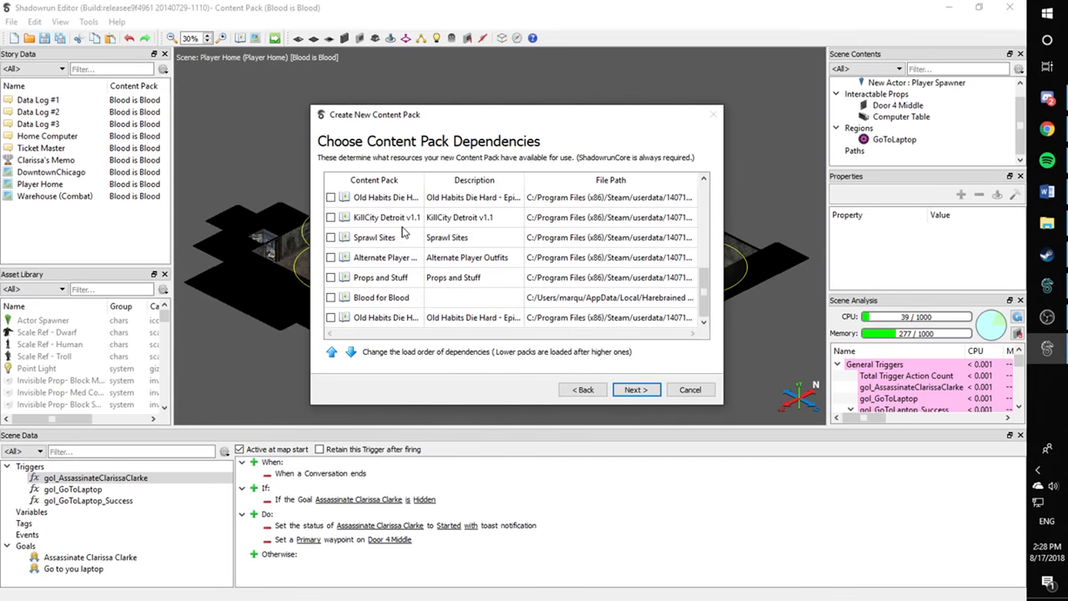
pyautogui.scroll(5, 404, 233)
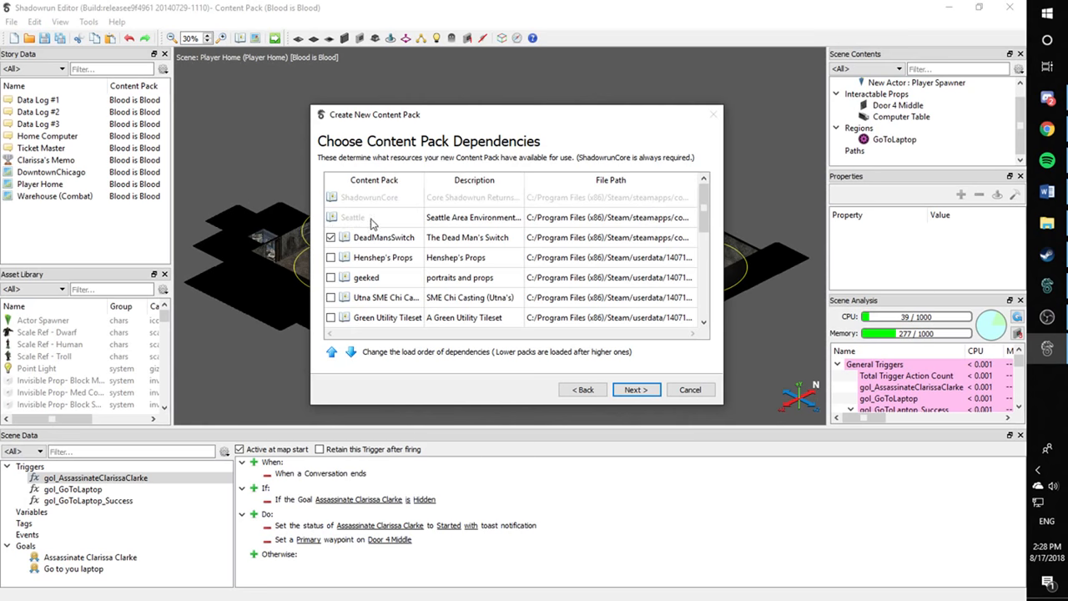
# Remove DeadMansSwitch from the dependencies, keeping Seattle, and add DeadMansSwitch back
pyautogui.click(330, 238)
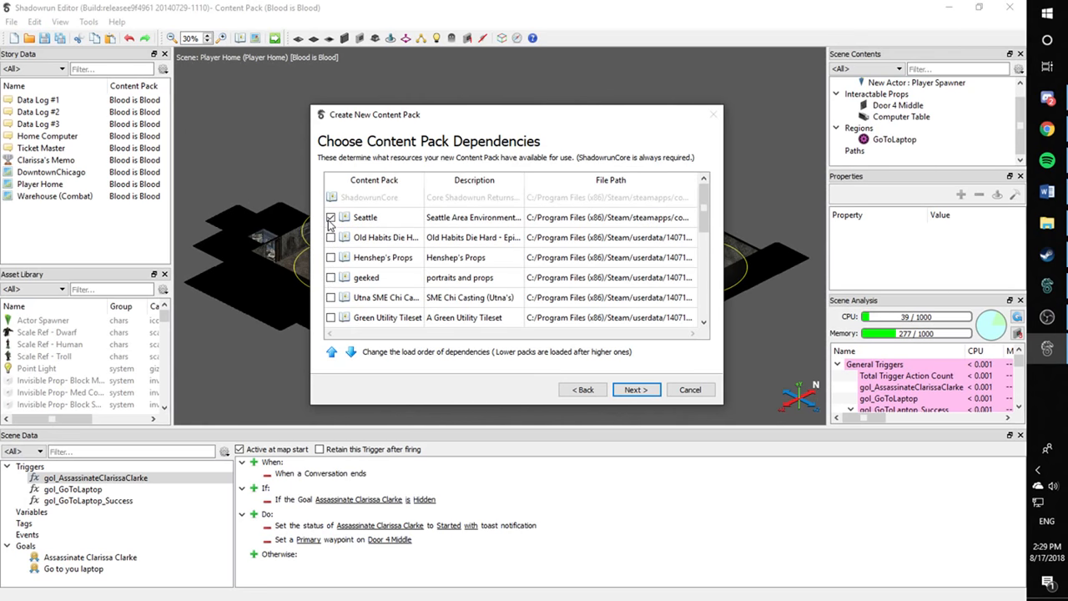
pyautogui.scroll(-1, 331, 221)
pyautogui.scroll(-2, 339, 288)
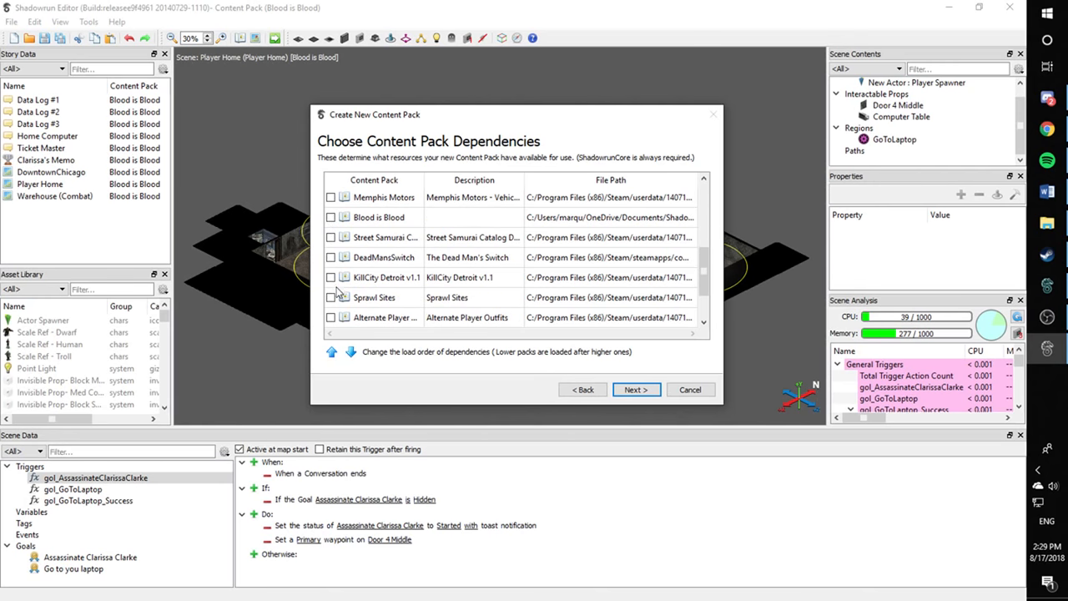
pyautogui.click(331, 258)
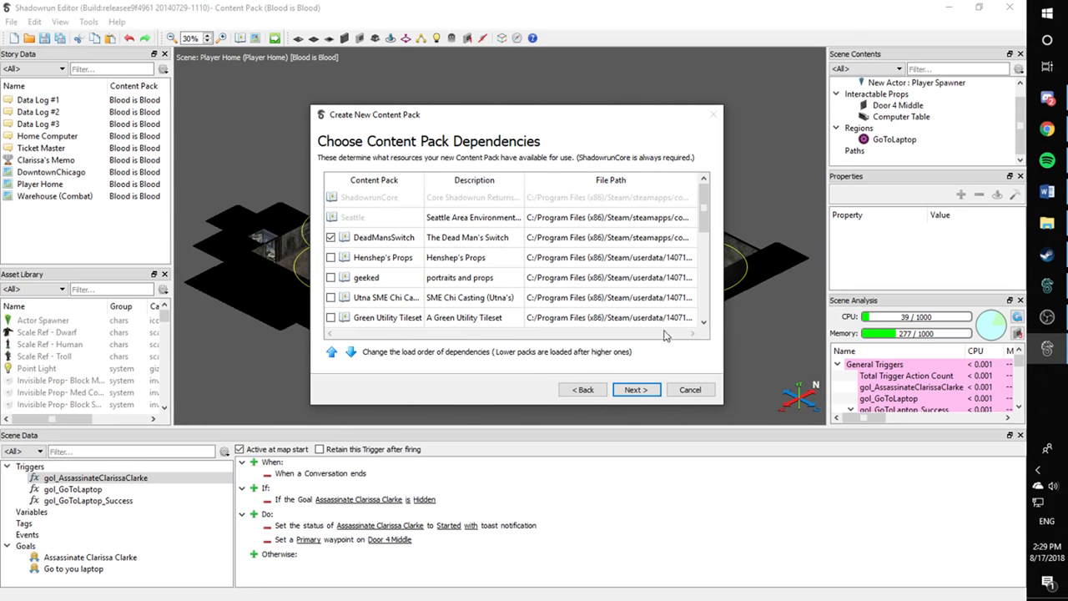
# Accept ShadowrunCore, Seattle and DeadMansSwitch as the dependencies and finish creating the TutorialLevel content pack
pyautogui.scroll(-5, 375, 240)
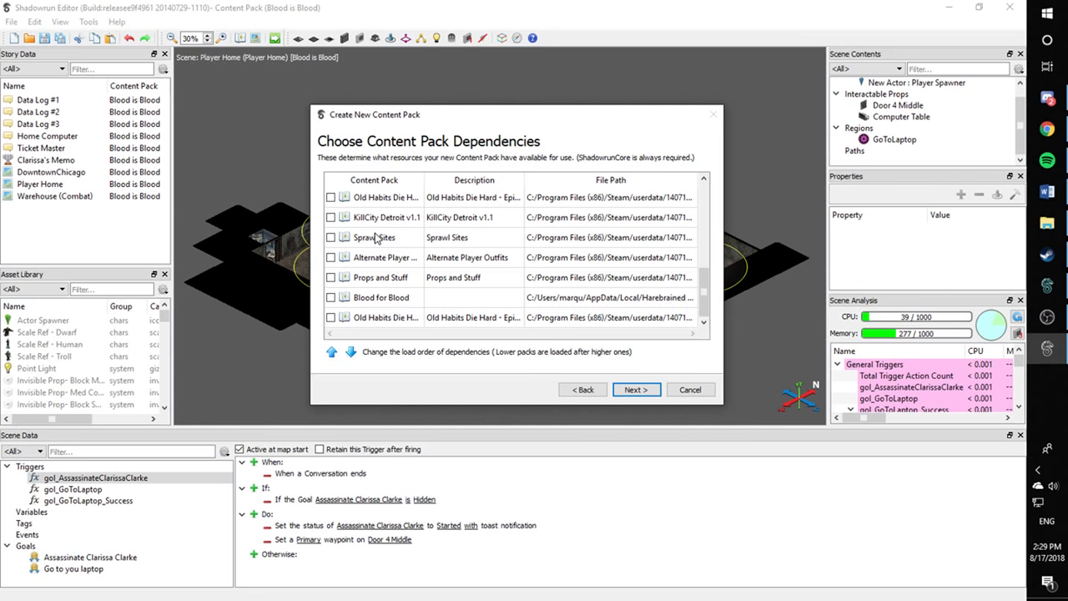
pyautogui.scroll(5, 375, 240)
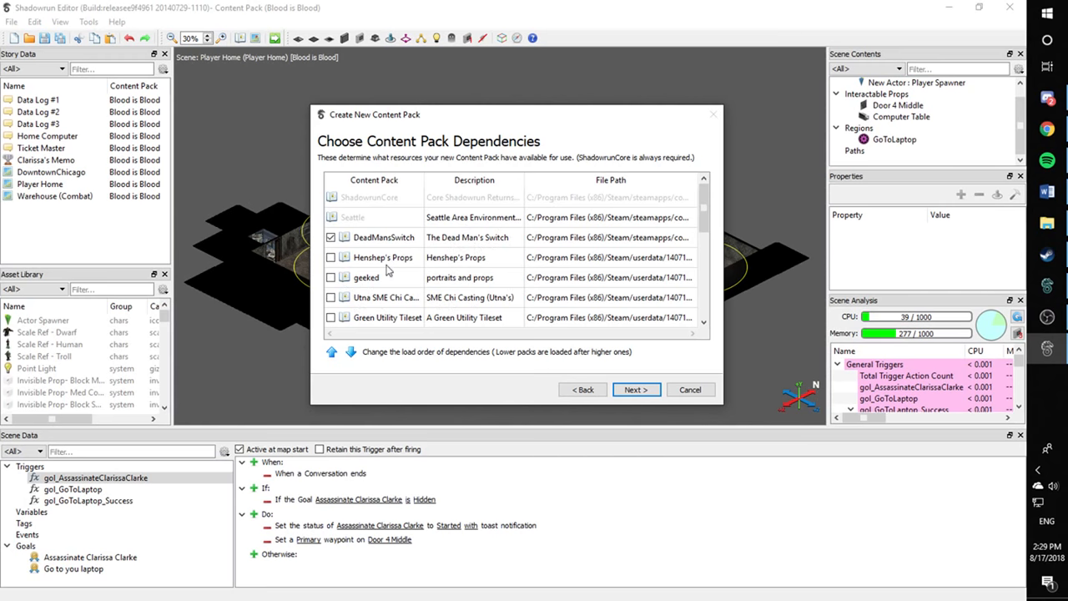
pyautogui.scroll(-1, 595, 302)
pyautogui.scroll(1, 590, 301)
pyautogui.click(633, 392)
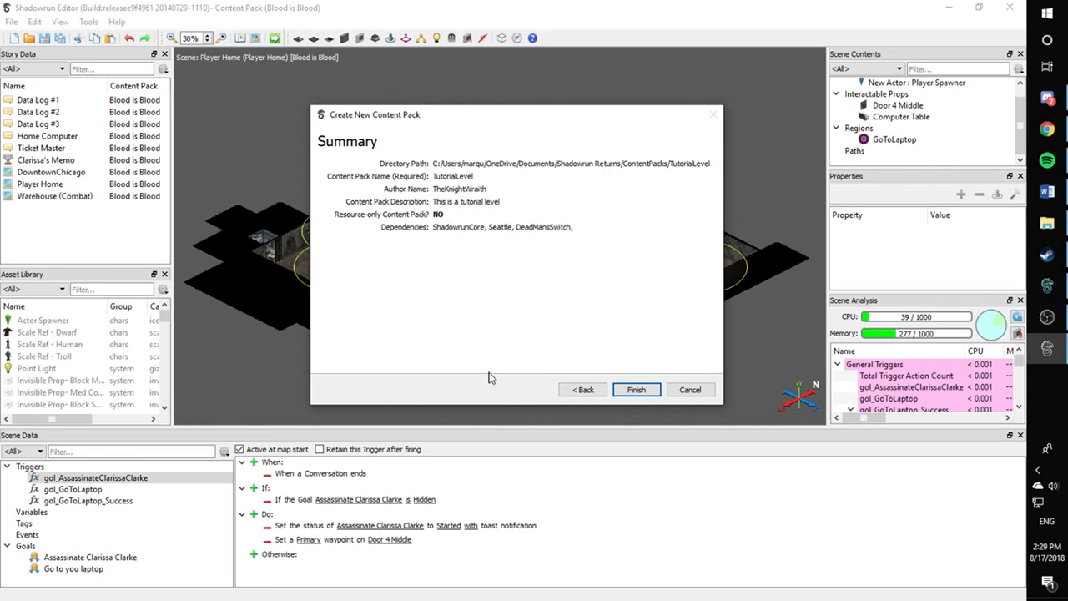
pyautogui.click(631, 390)
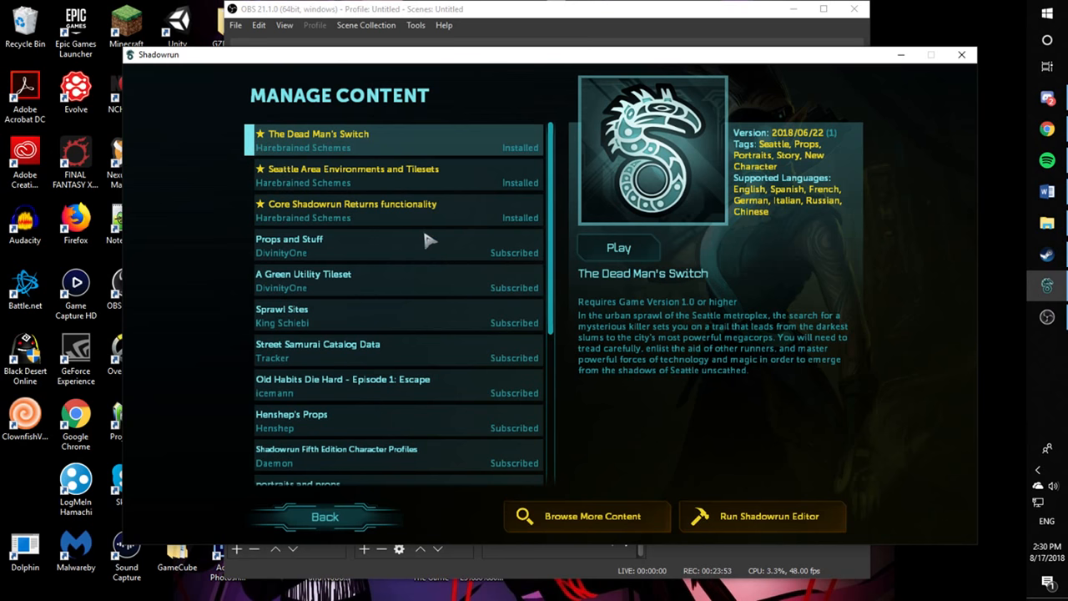
# Relaunch the Shadowrun Editor from the game's Manage Content screen and view the whole Player Home scene
pyautogui.scroll(-3, 435, 237)
pyautogui.scroll(3, 436, 233)
pyautogui.click(755, 516)
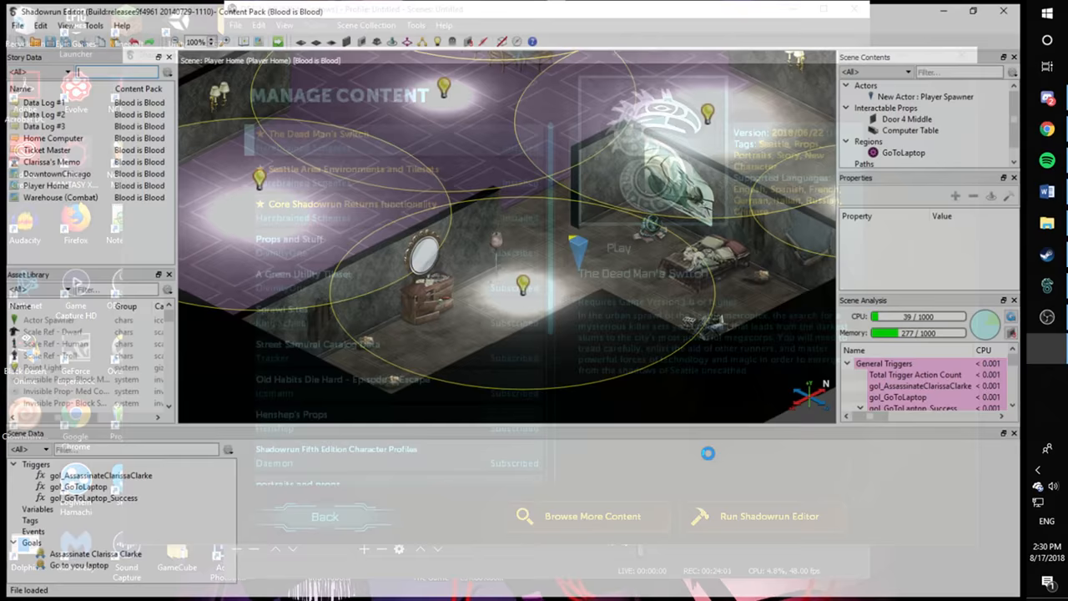
pyautogui.scroll(-8, 514, 331)
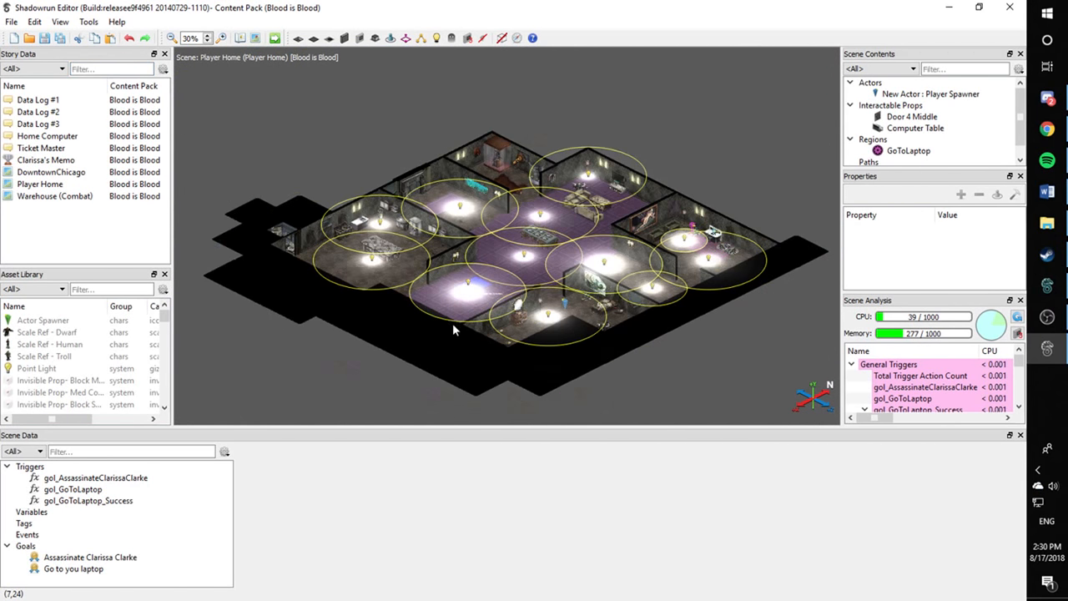
pyautogui.scroll(2, 440, 331)
pyautogui.click(11, 22)
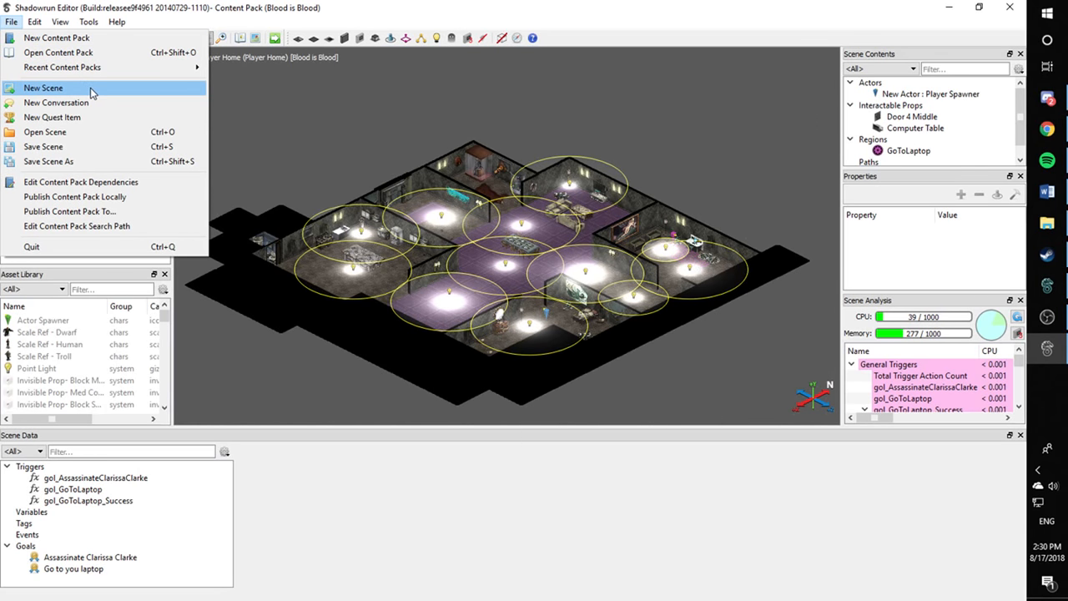
pyautogui.click(94, 52)
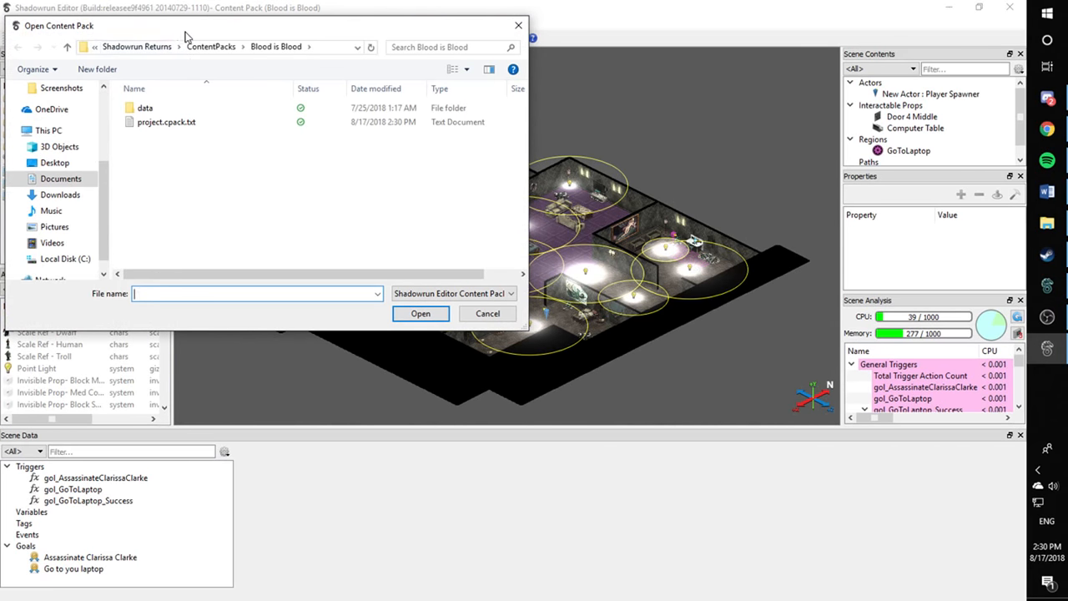
pyautogui.moveTo(186, 30); pyautogui.dragTo(358, 67)
pyautogui.click(382, 76)
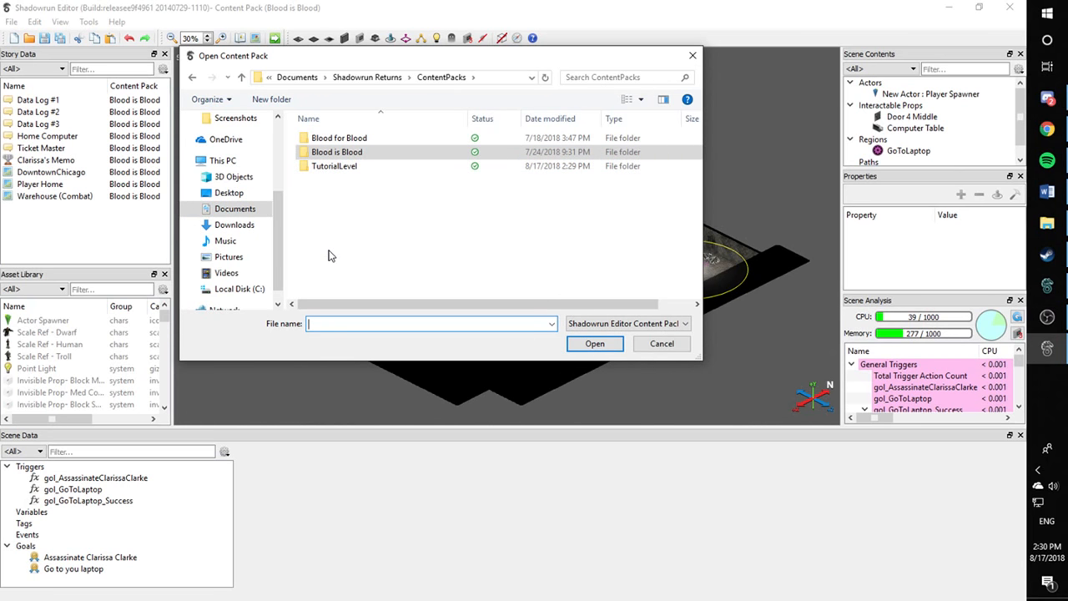
pyautogui.click(329, 169)
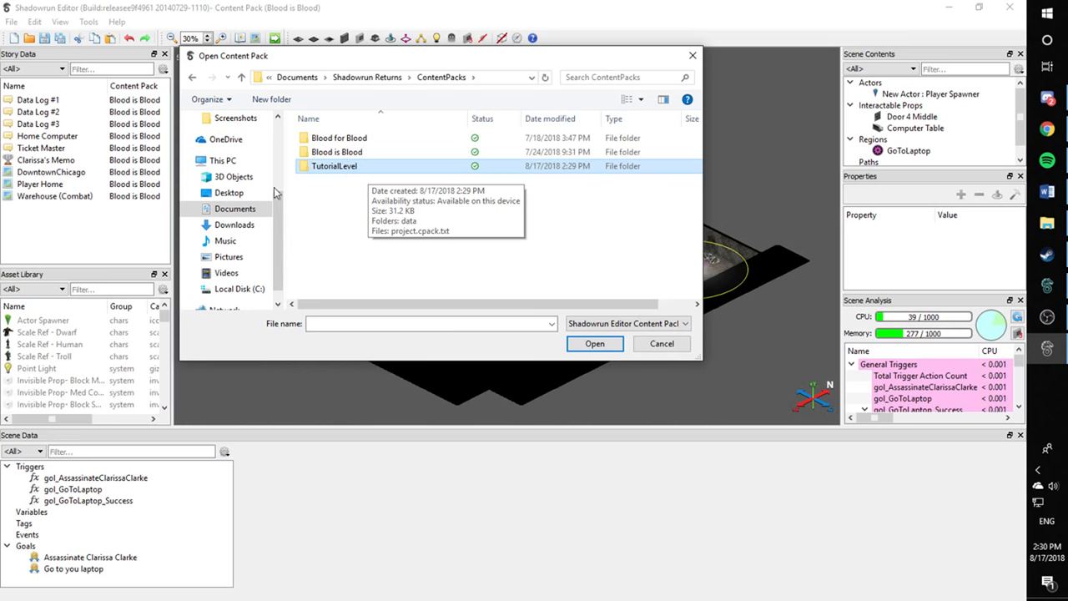
pyautogui.click(692, 56)
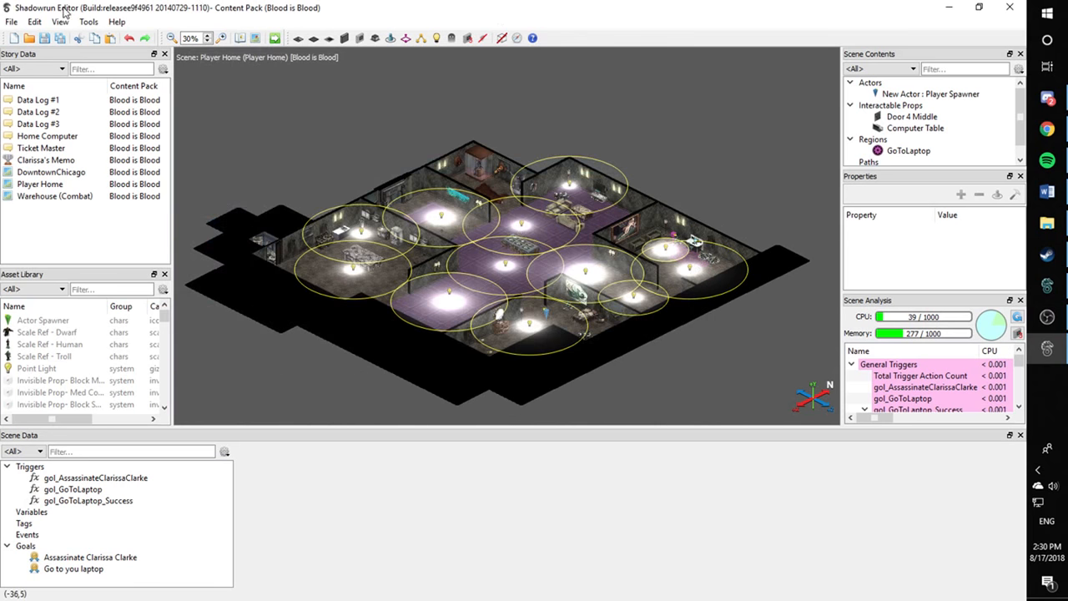
# Try to open the TutorialLevel content pack from the ContentPacks folder
pyautogui.click(11, 22)
pyautogui.click(30, 54)
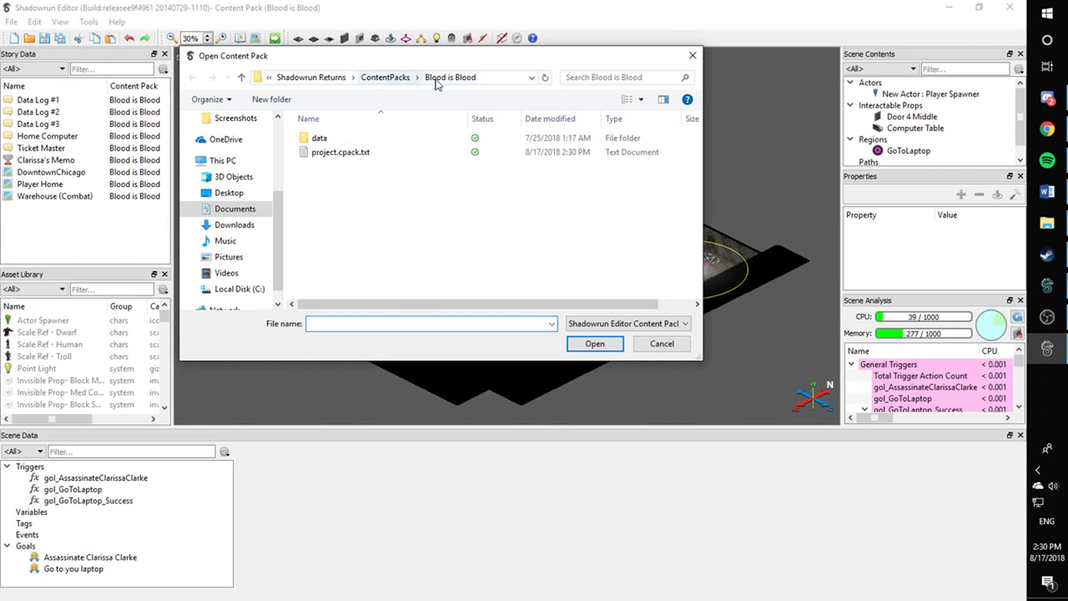
pyautogui.click(388, 78)
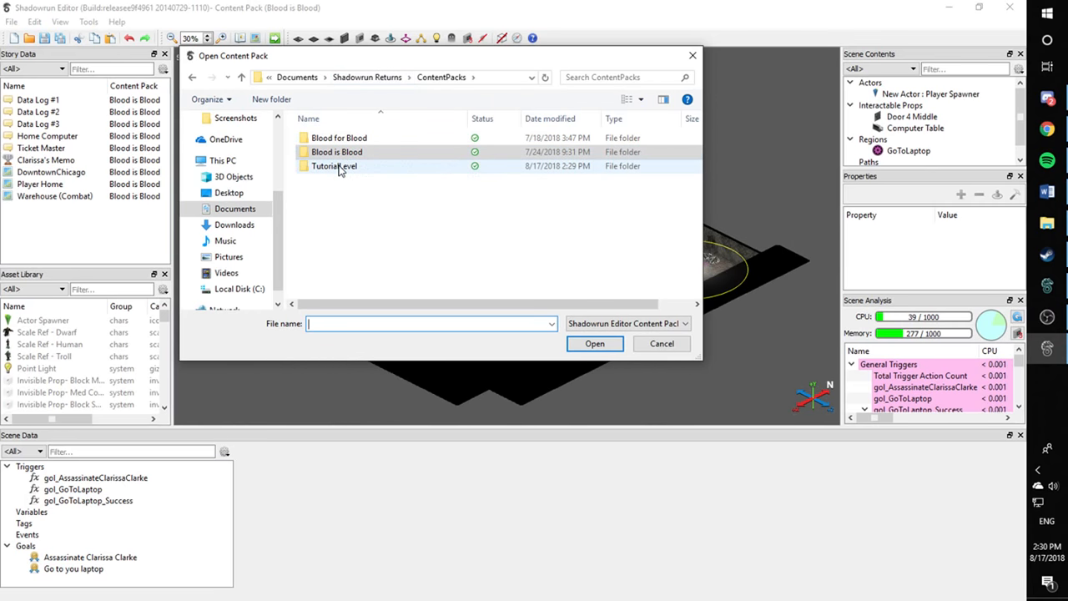
pyautogui.click(339, 167)
pyautogui.click(346, 142)
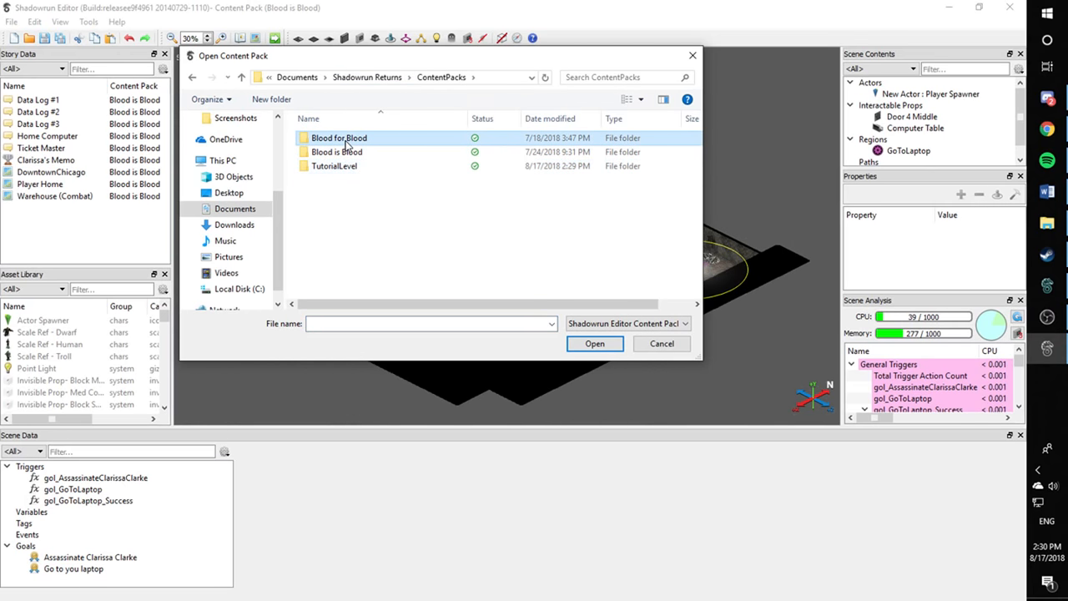
pyautogui.click(354, 168)
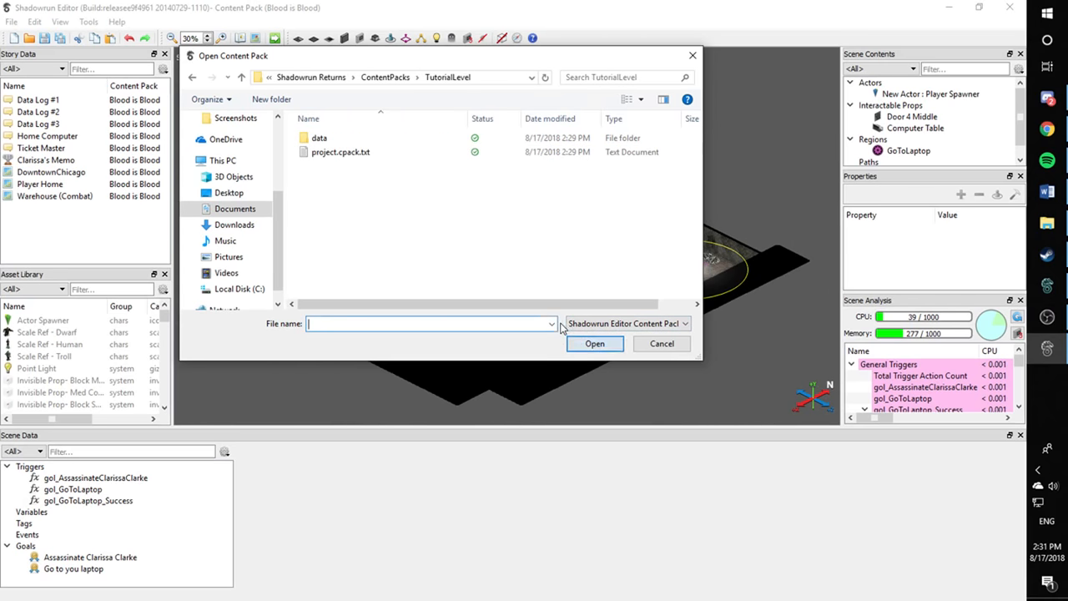
pyautogui.click(595, 343)
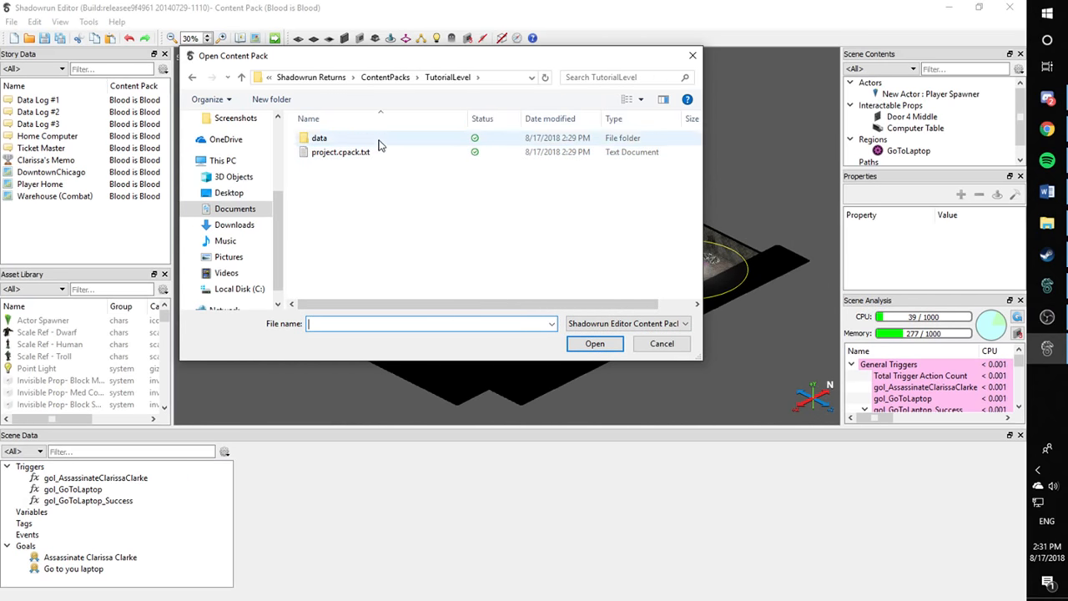
# Look inside TutorialLevel's data and stories folders for a content pack file, and cancel opening a content pack
pyautogui.click(377, 140)
pyautogui.click(591, 343)
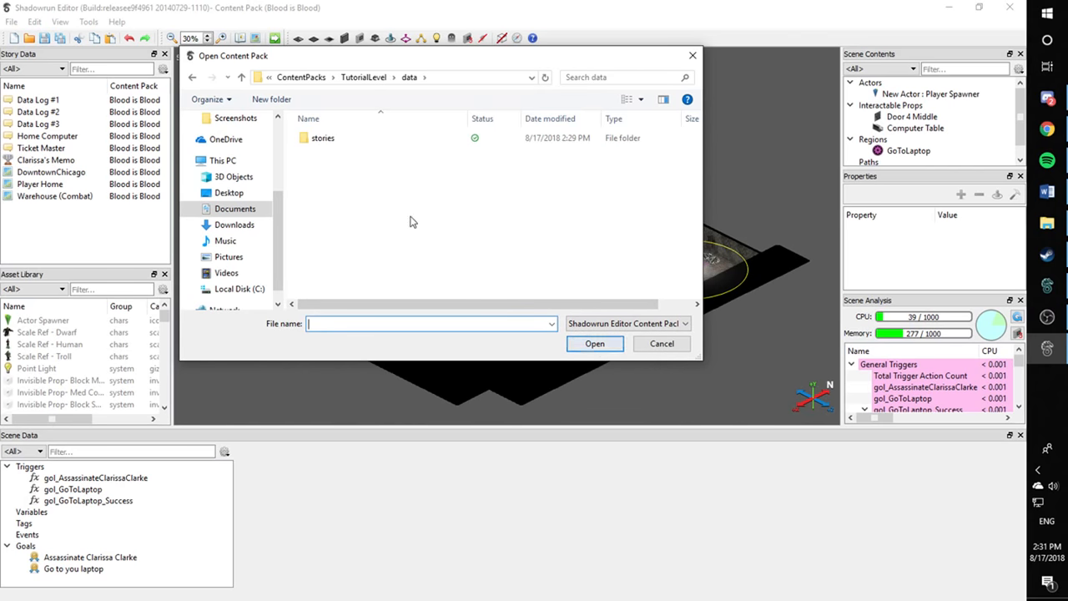
pyautogui.click(392, 145)
pyautogui.click(586, 349)
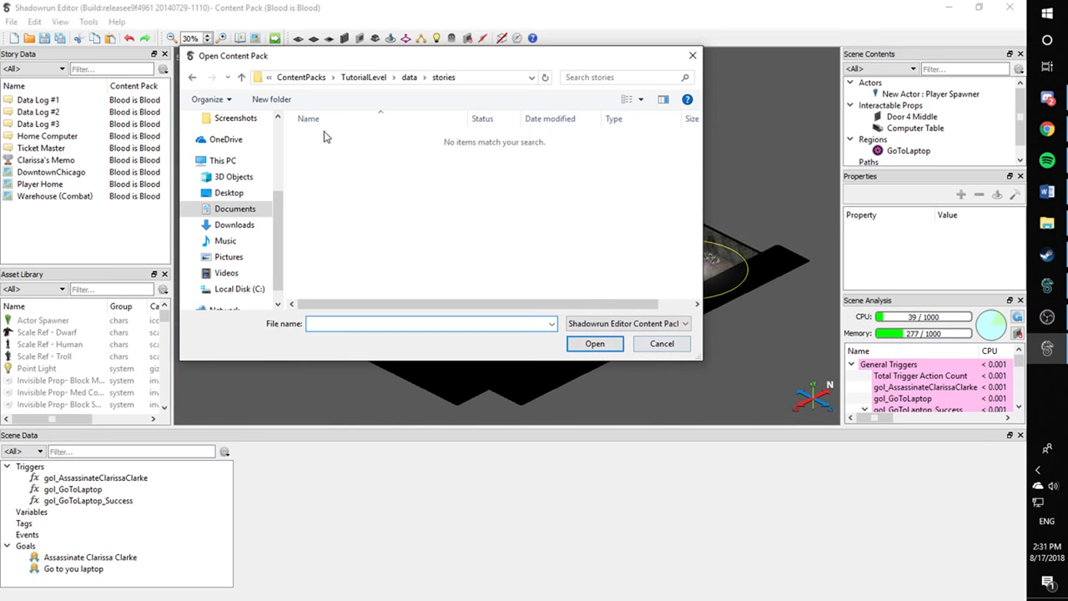
pyautogui.click(365, 77)
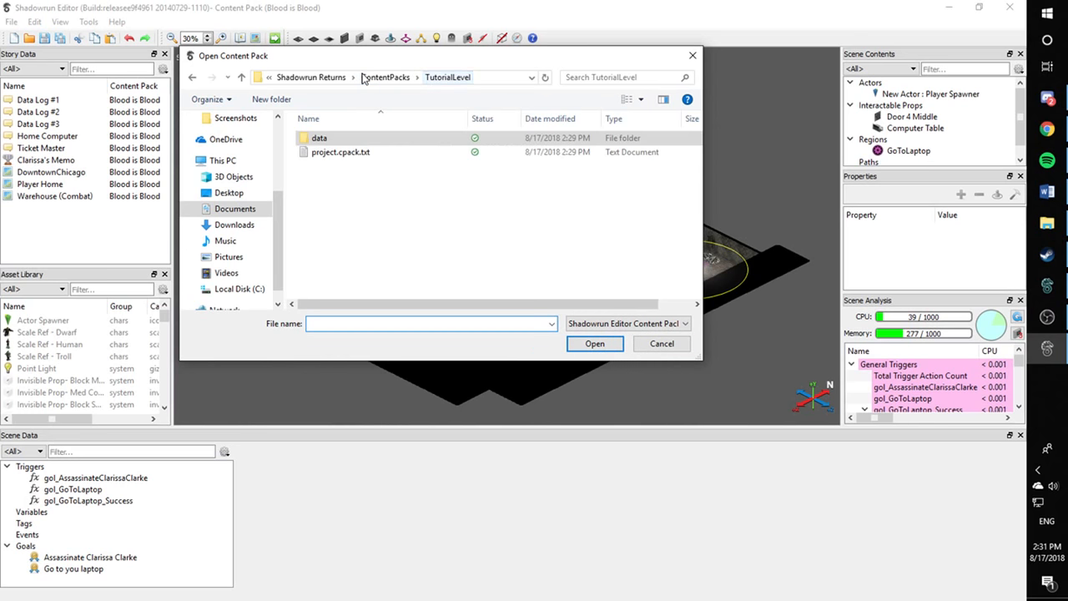
pyautogui.click(318, 77)
pyautogui.click(661, 344)
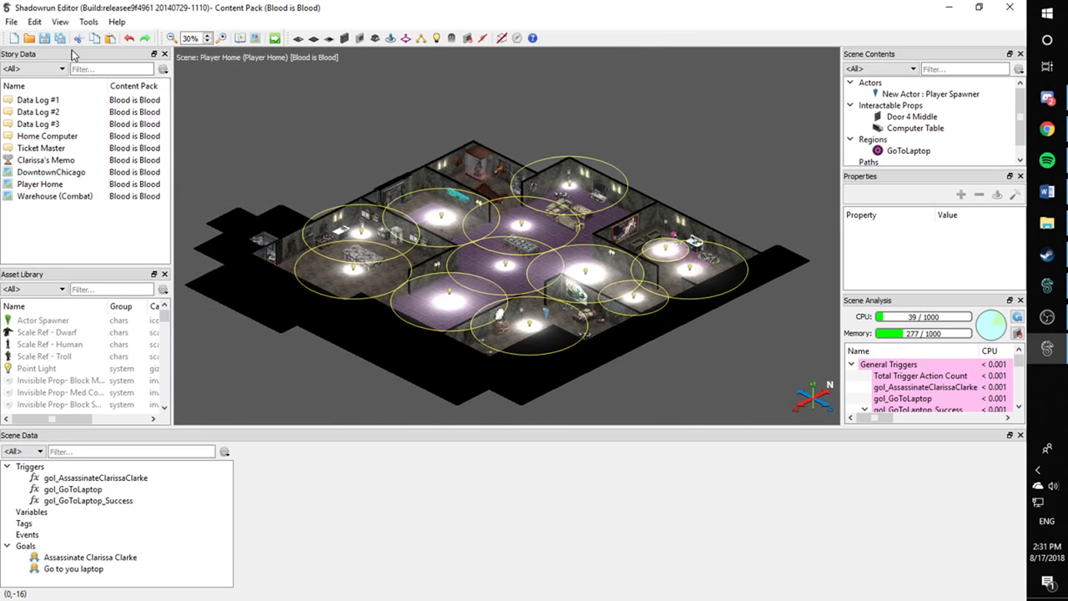
pyautogui.click(15, 22)
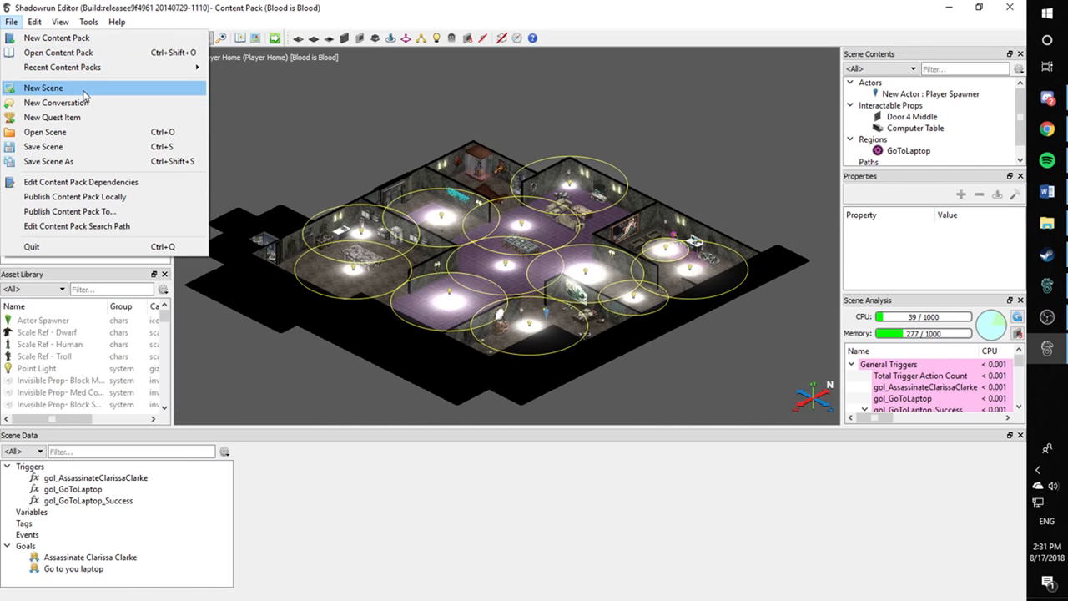
pyautogui.moveTo(158, 69)
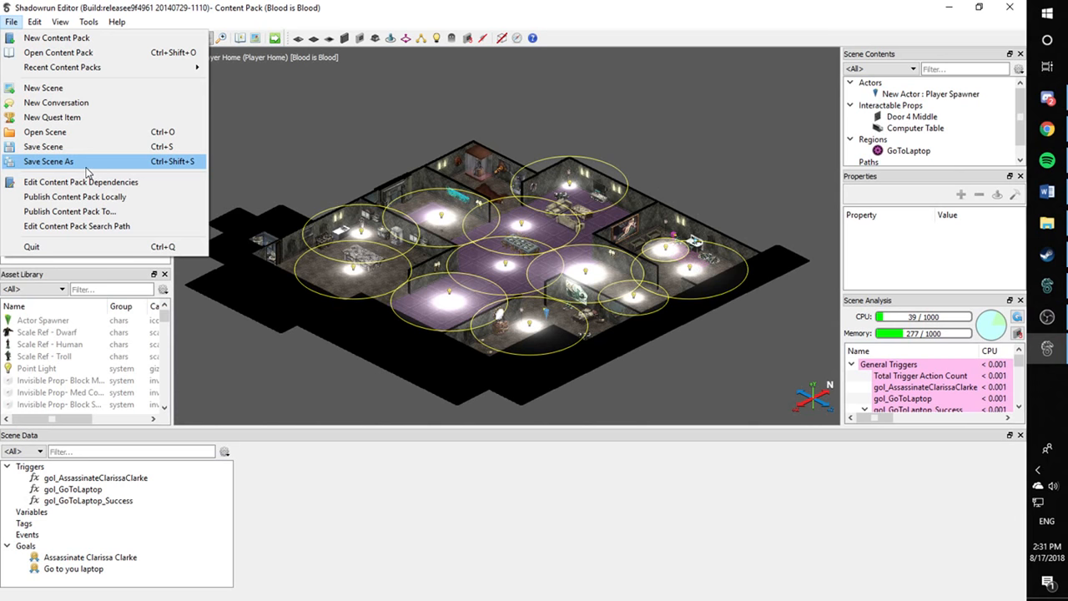
pyautogui.click(334, 11)
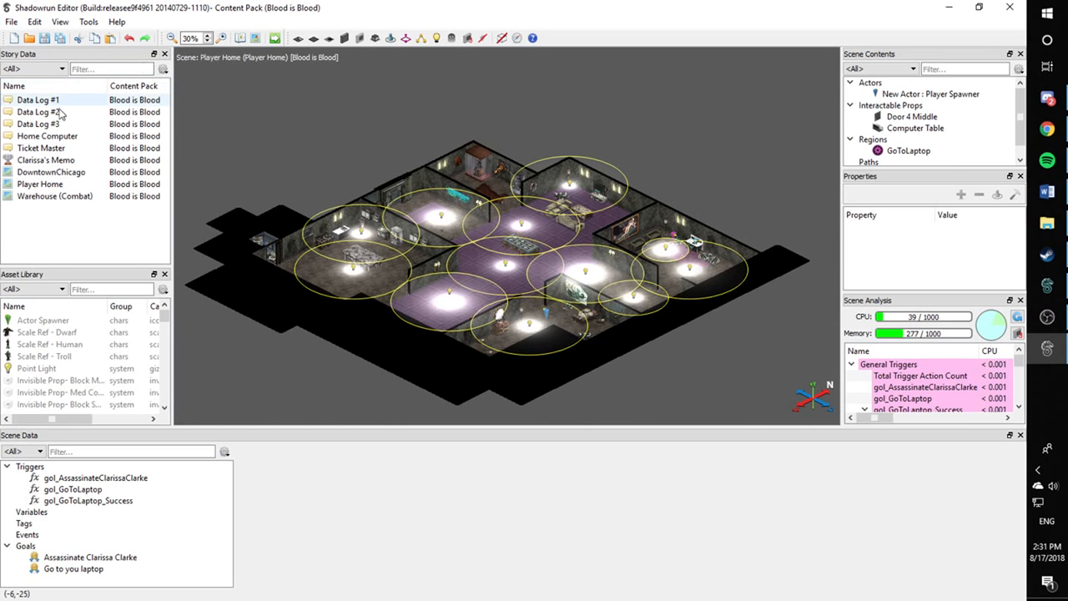
# Open the TutorialLevel content pack from the project.cpack.txt file in its own folder under ContentPacks
pyautogui.click(11, 23)
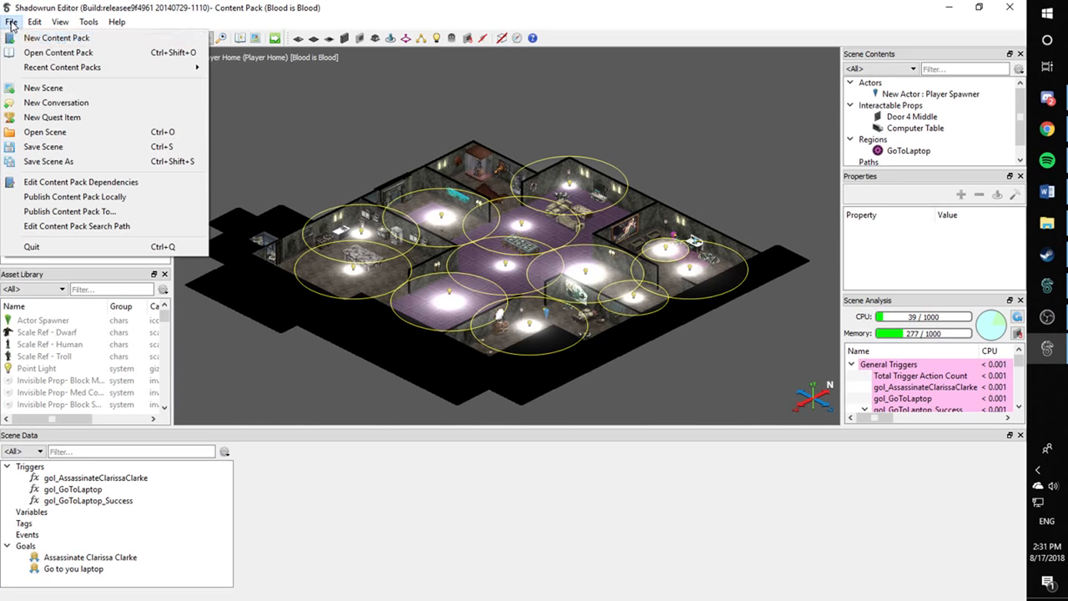
pyautogui.click(82, 55)
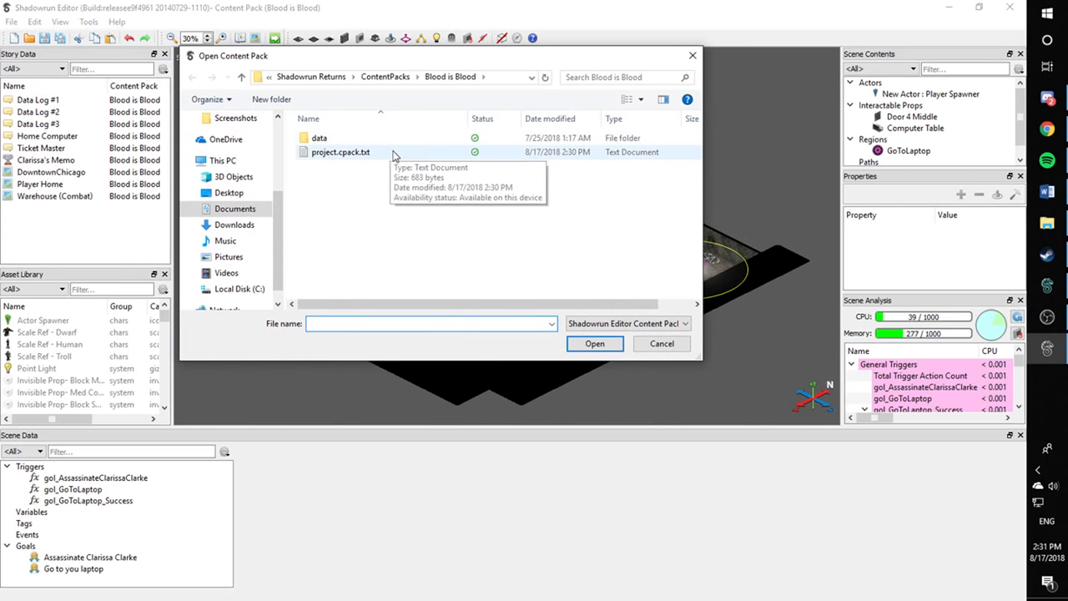
pyautogui.doubleClick(344, 138)
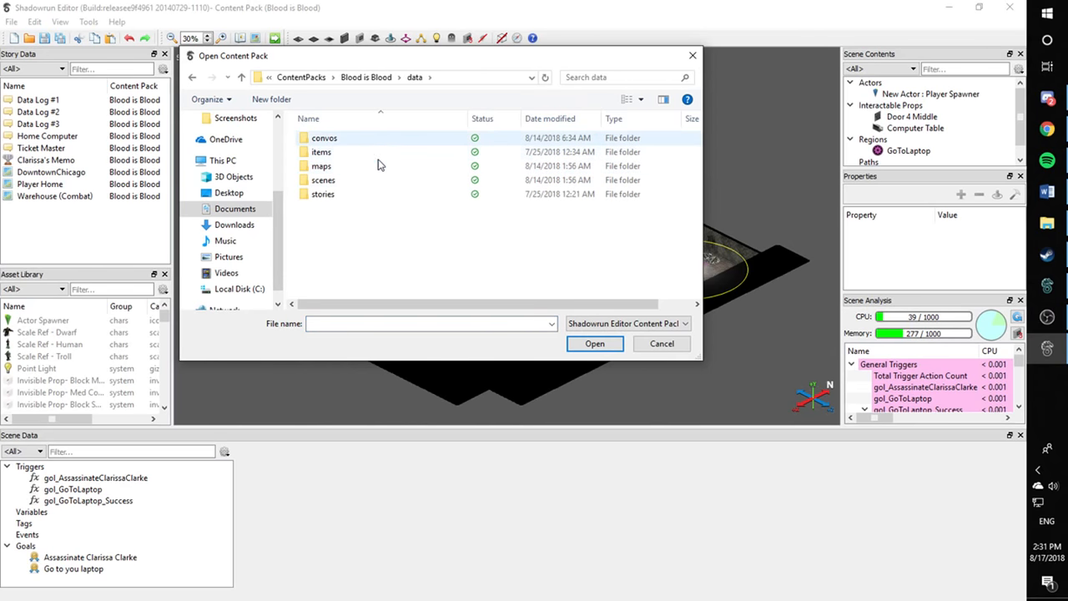
pyautogui.click(207, 99)
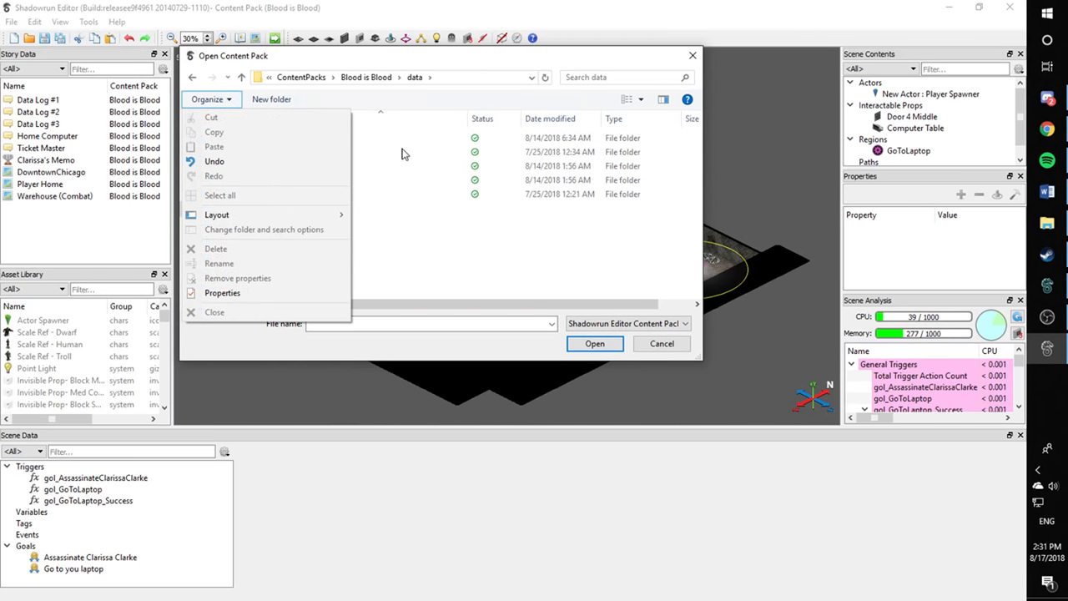
pyautogui.click(402, 154)
pyautogui.click(193, 78)
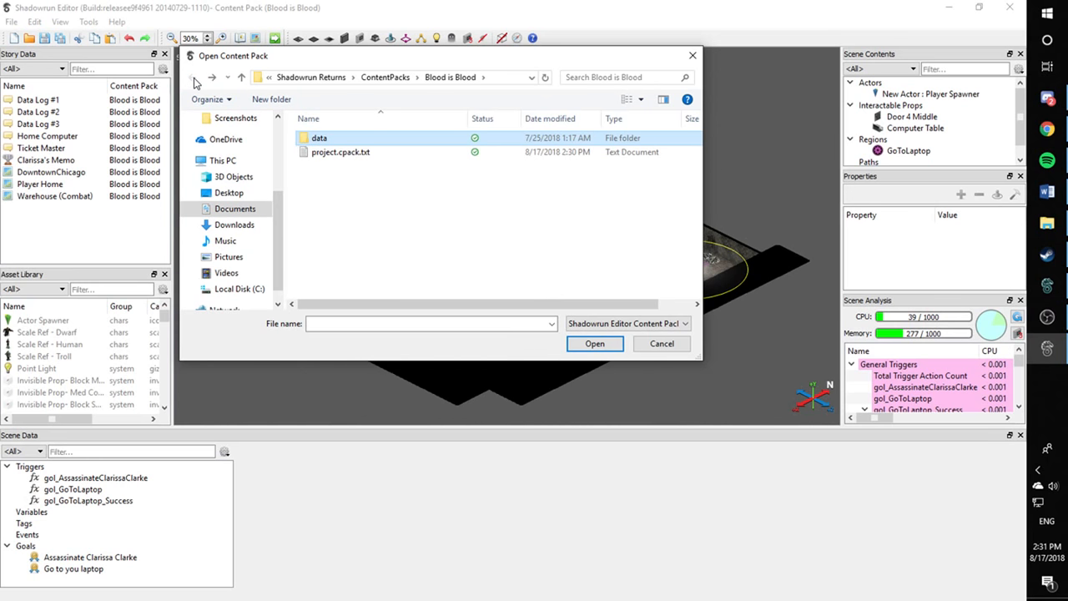
pyautogui.click(385, 77)
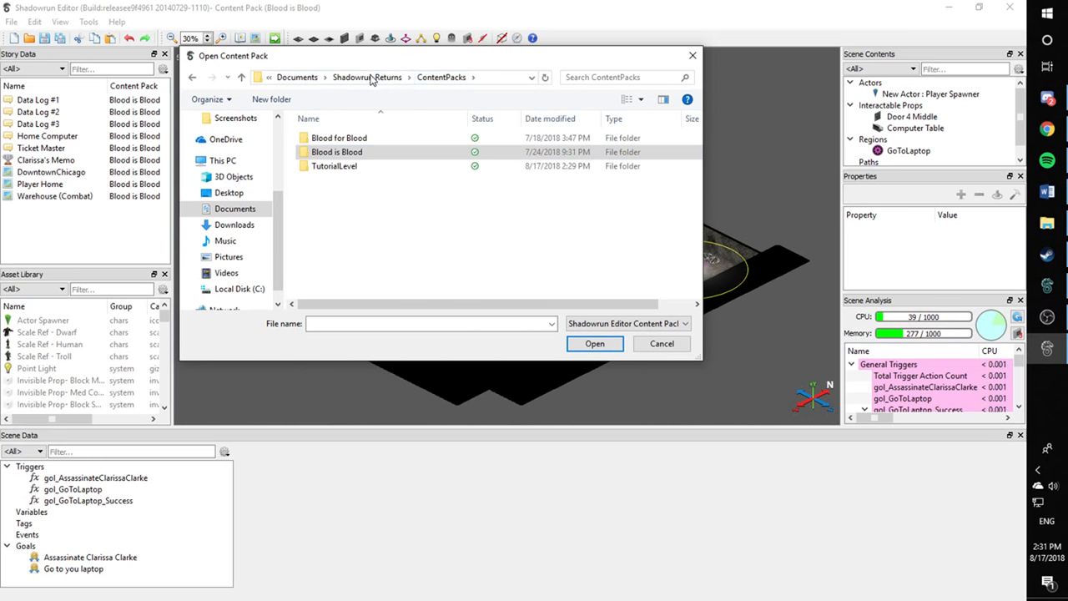
pyautogui.click(386, 166)
pyautogui.click(594, 343)
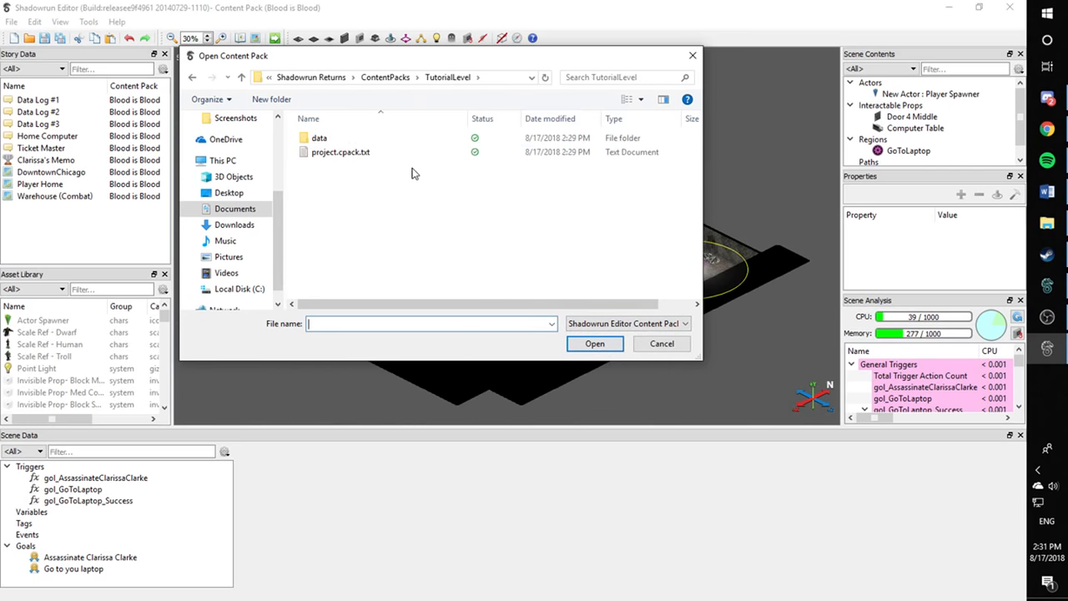
pyautogui.click(409, 154)
pyautogui.click(594, 343)
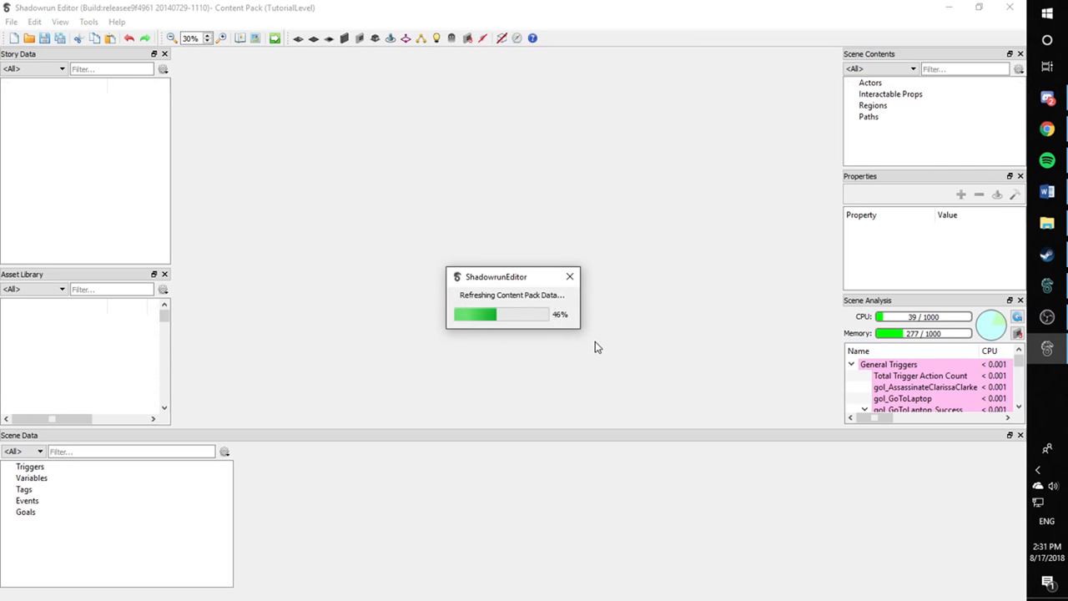
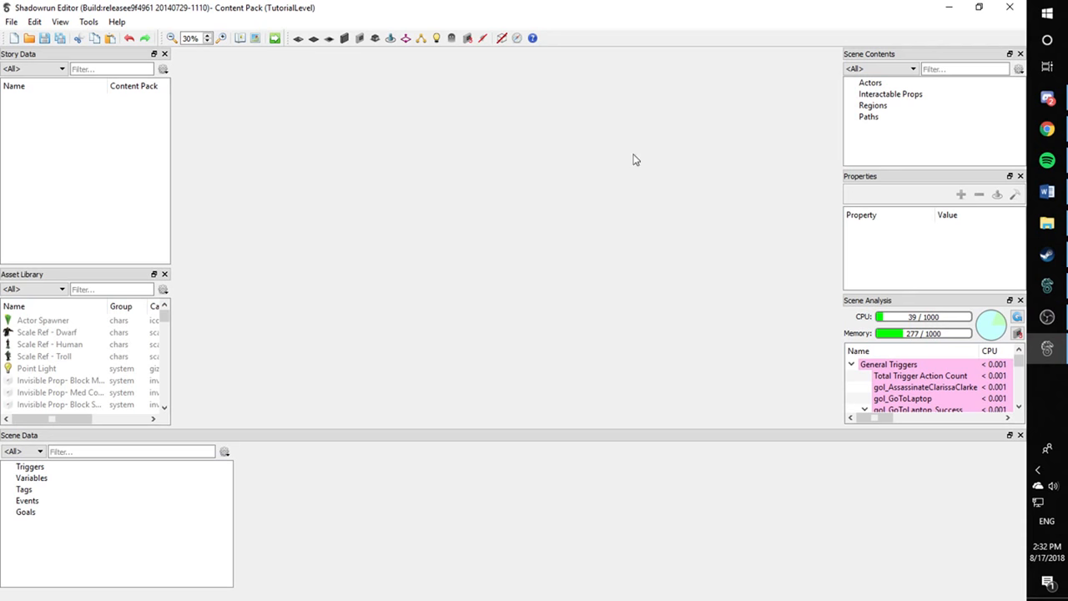
pyautogui.click(9, 23)
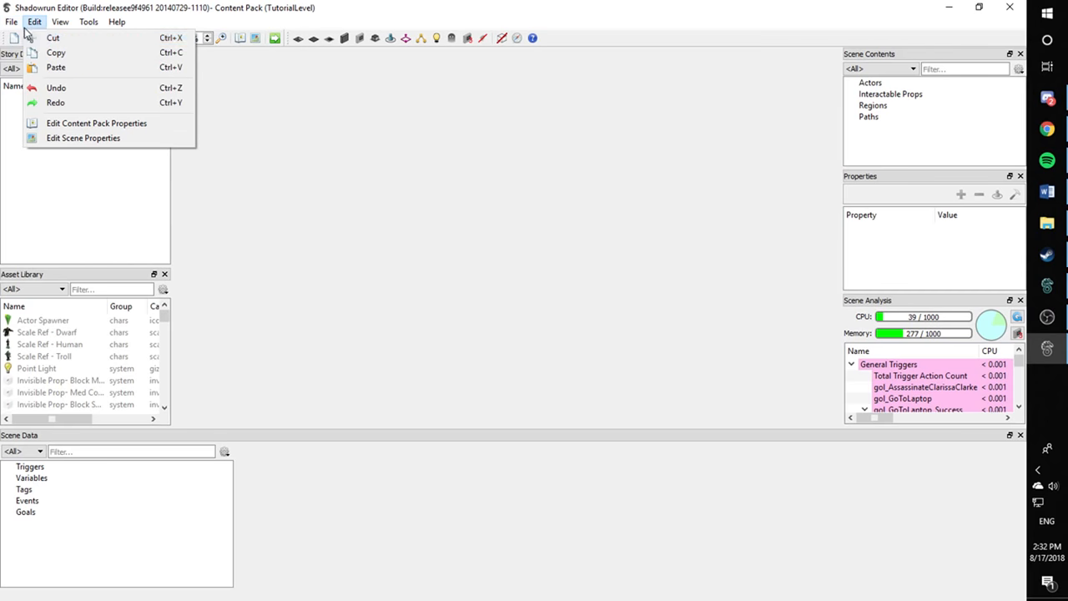
pyautogui.click(91, 238)
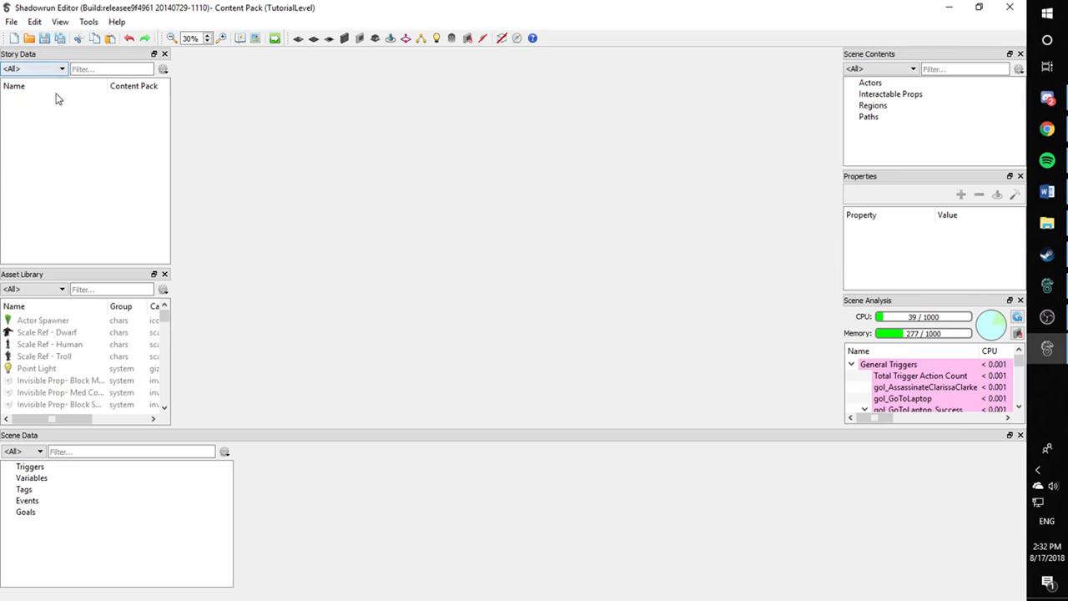
pyautogui.click(163, 69)
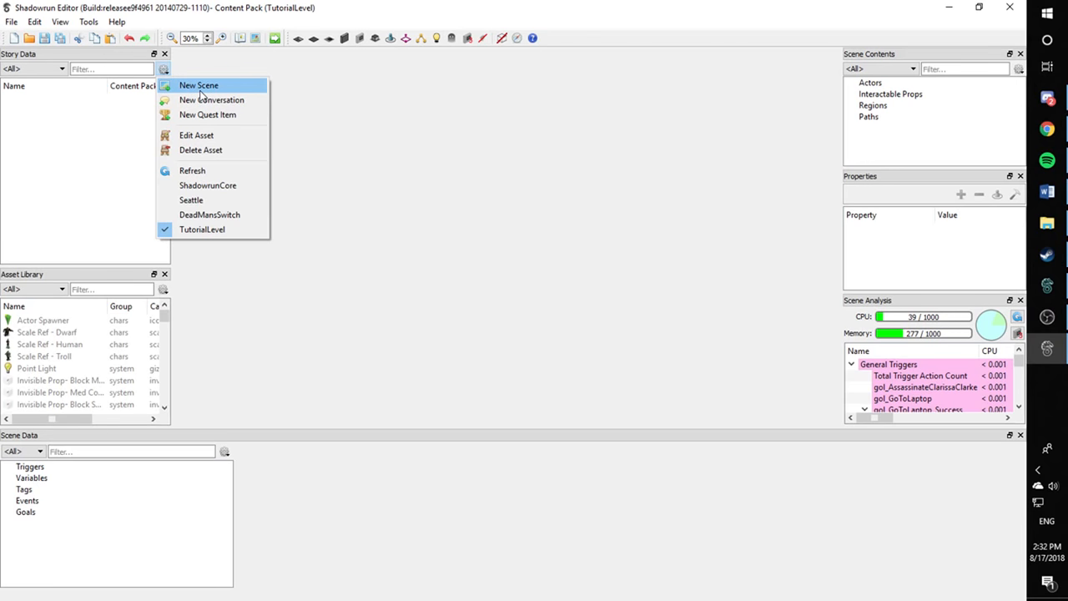
pyautogui.click(200, 86)
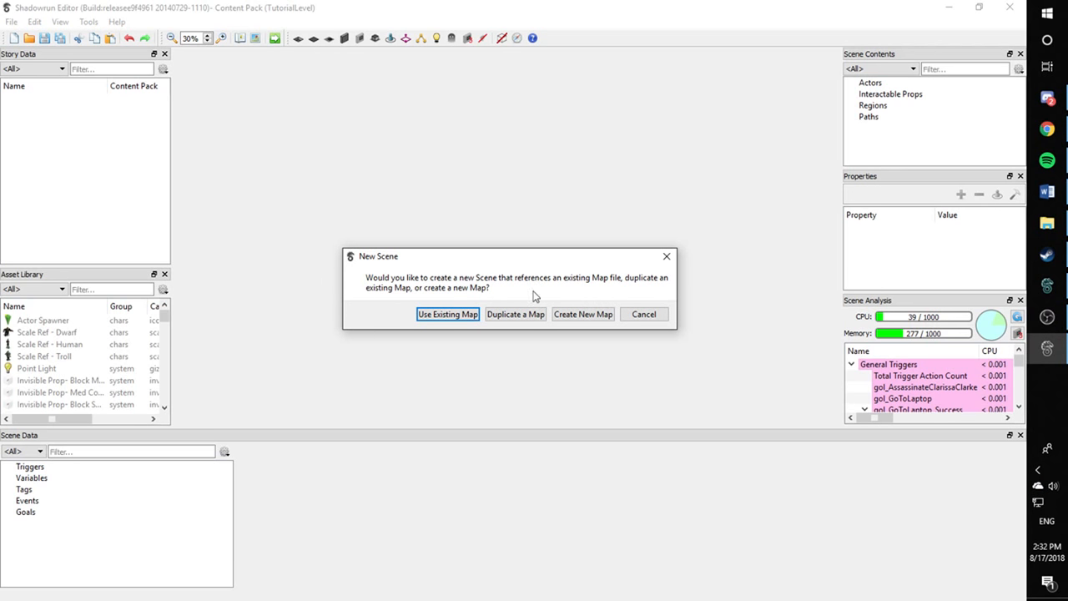
pyautogui.click(465, 321)
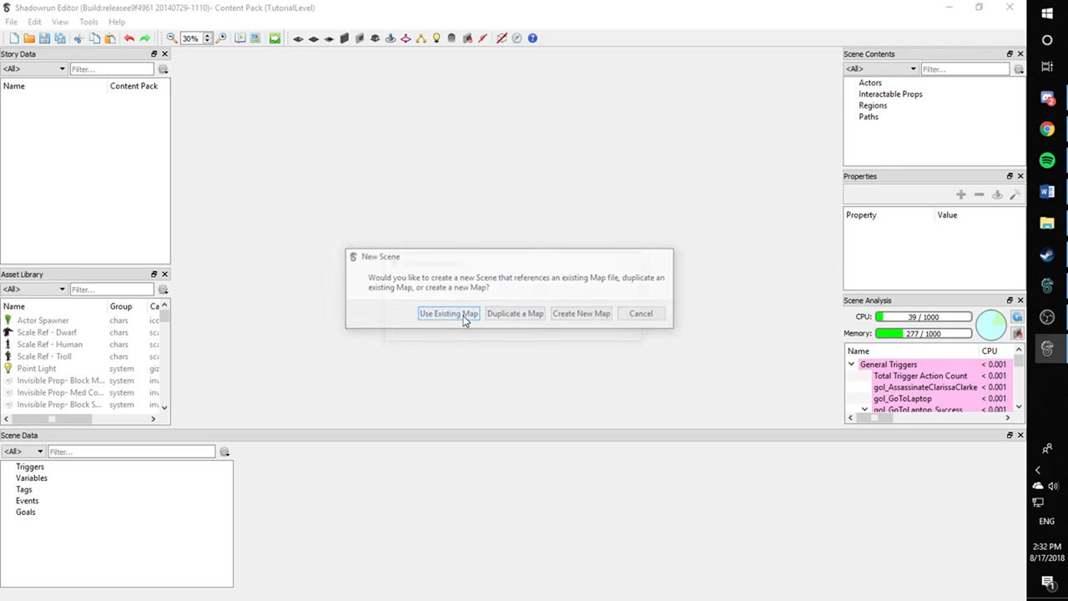
pyautogui.click(458, 303)
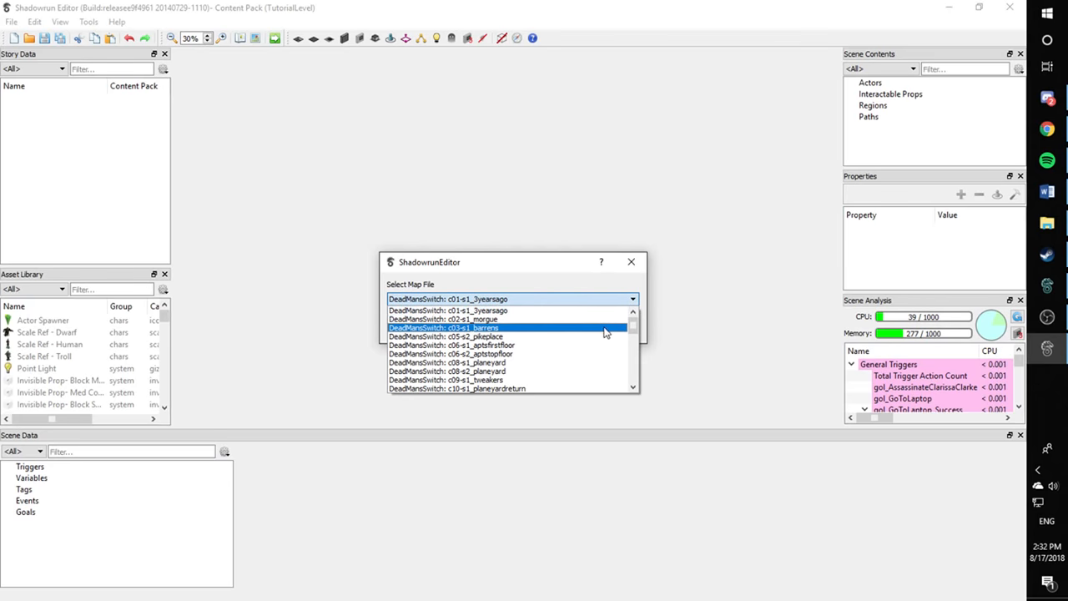
pyautogui.moveTo(633, 322); pyautogui.dragTo(632, 375)
pyautogui.click(547, 267)
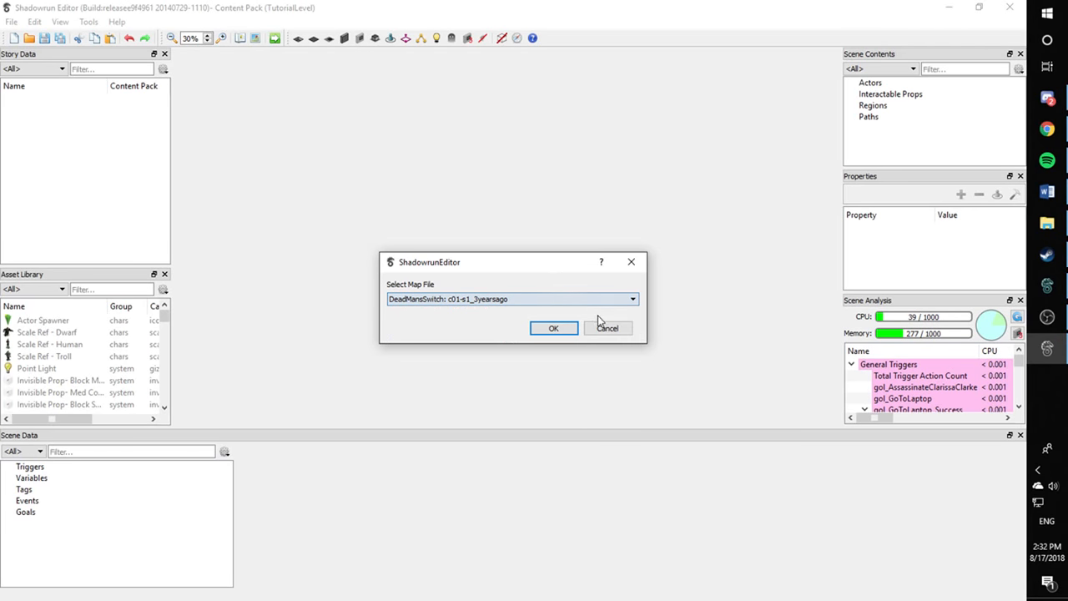
pyautogui.click(605, 330)
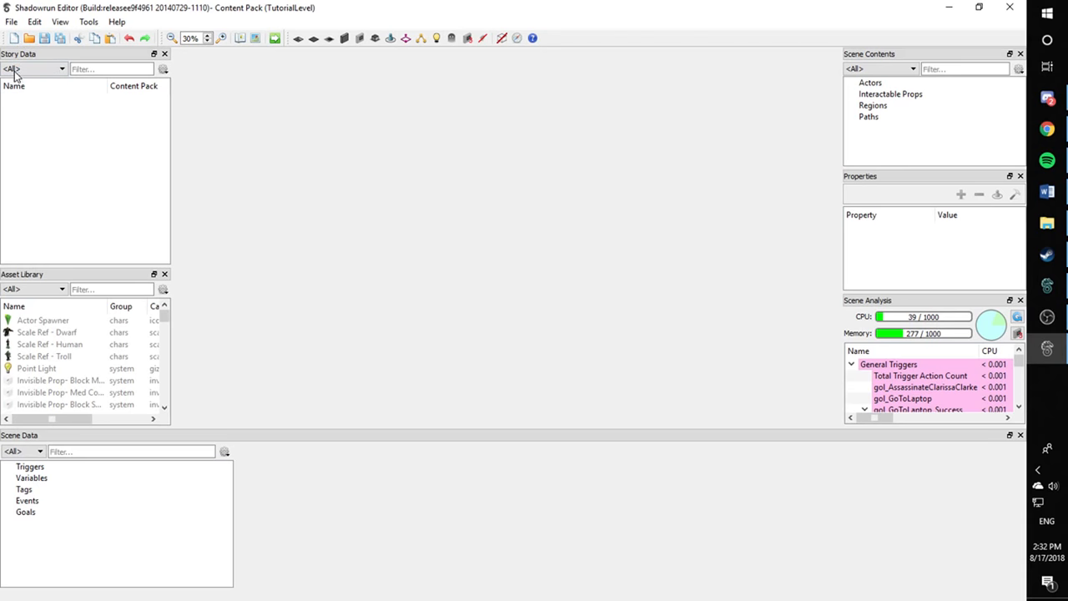
# Create a new scene with a new map in the TutorialLevel content pack
pyautogui.click(164, 70)
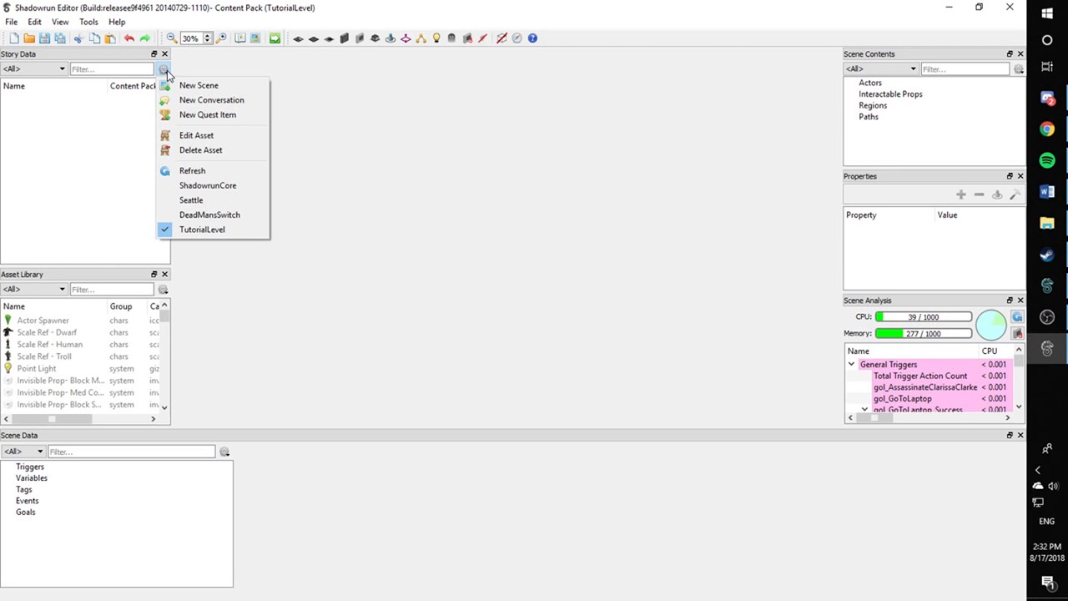
pyautogui.click(198, 85)
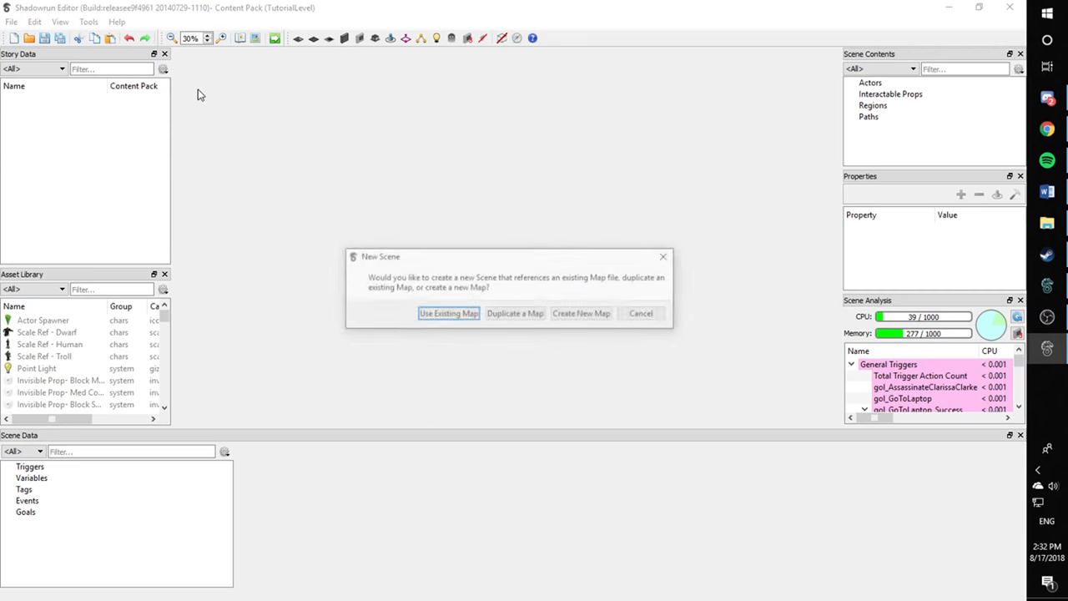
pyautogui.click(579, 315)
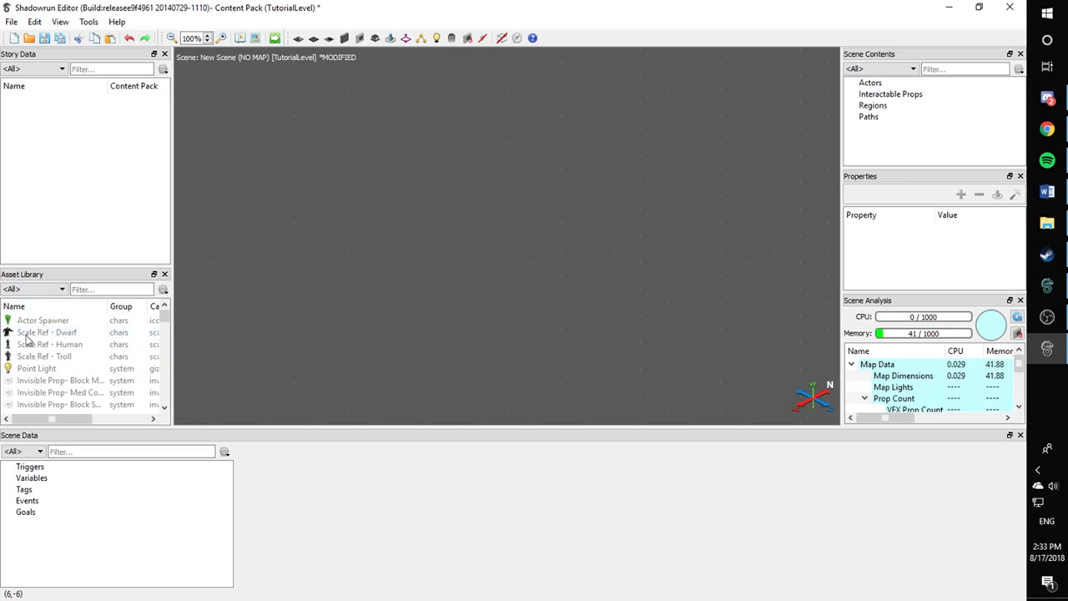
# Filter the asset library by "Floor", browse the matching assets and select 2x2 Plated Floor 1
pyautogui.click(90, 290)
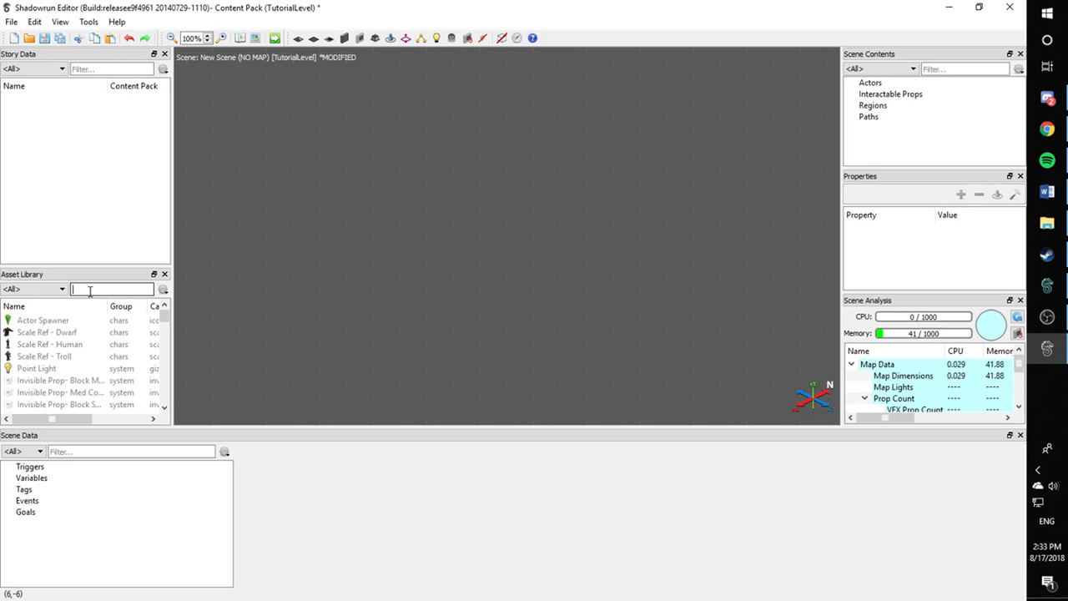
pyautogui.write('Flooe')
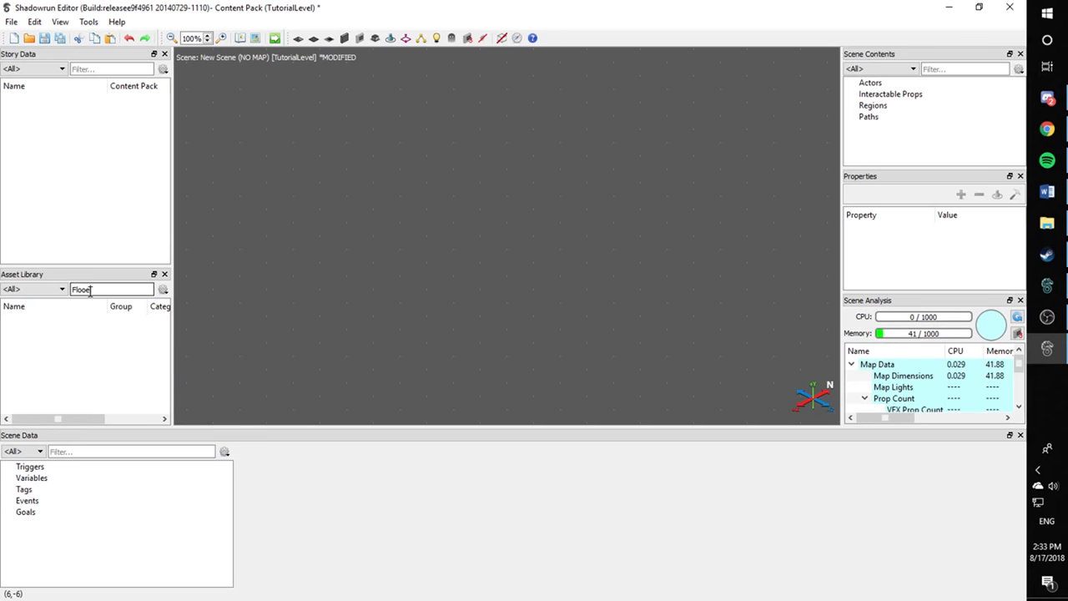
pyautogui.press('BackSpace')
pyautogui.write('r')
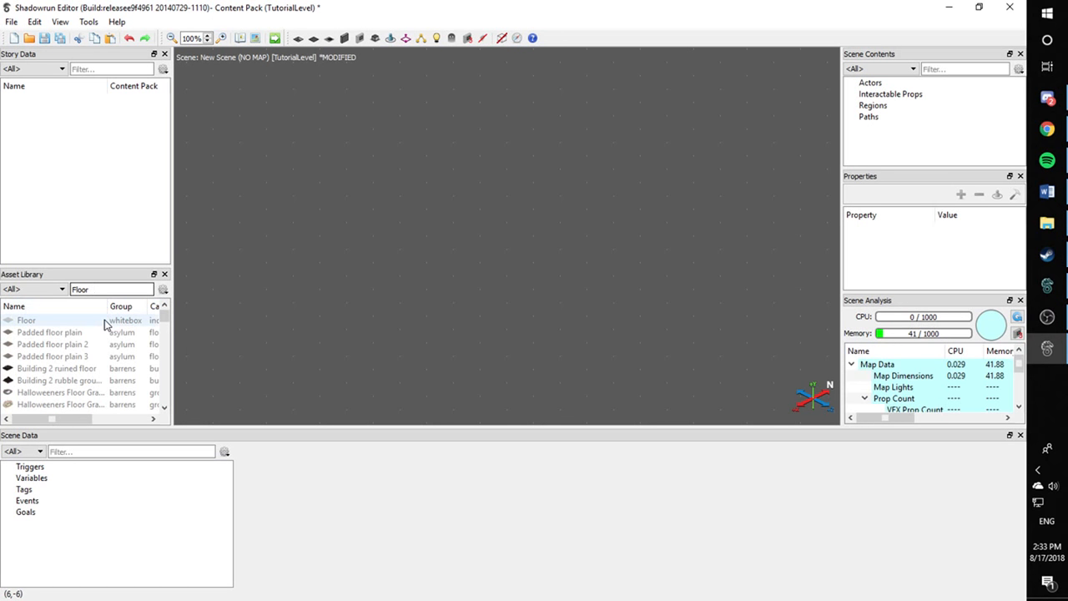
pyautogui.scroll(-5, 109, 334)
pyautogui.scroll(3, 109, 349)
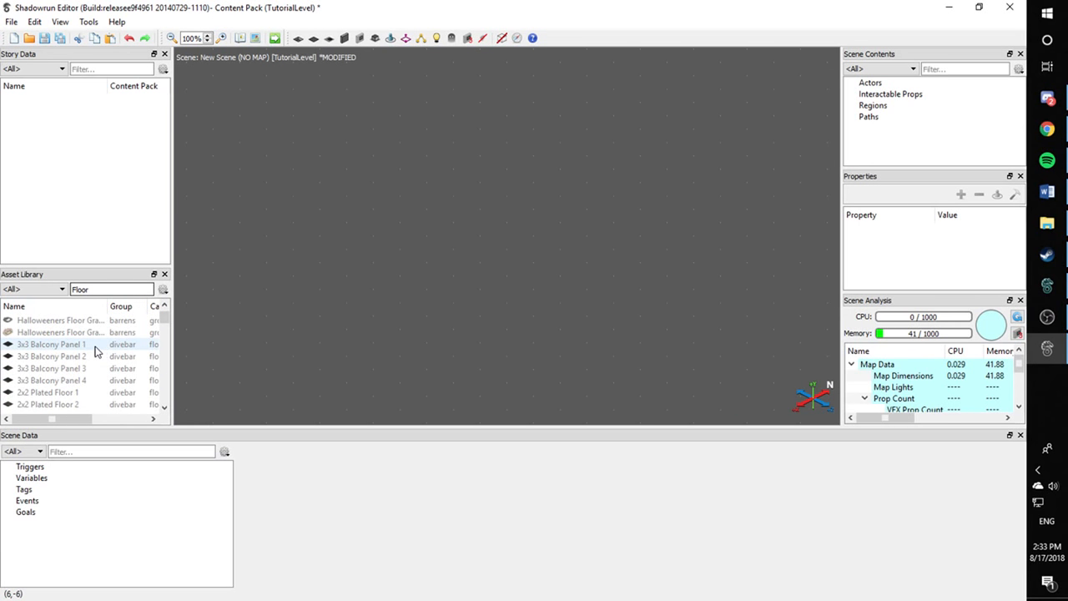
pyautogui.moveTo(104, 349); pyautogui.dragTo(113, 347)
pyautogui.moveTo(68, 396)
pyautogui.mouseDown()
pyautogui.moveTo(78, 396)
pyautogui.moveTo(73, 378)
pyautogui.mouseUp()
pyautogui.scroll(-3, 73, 378)
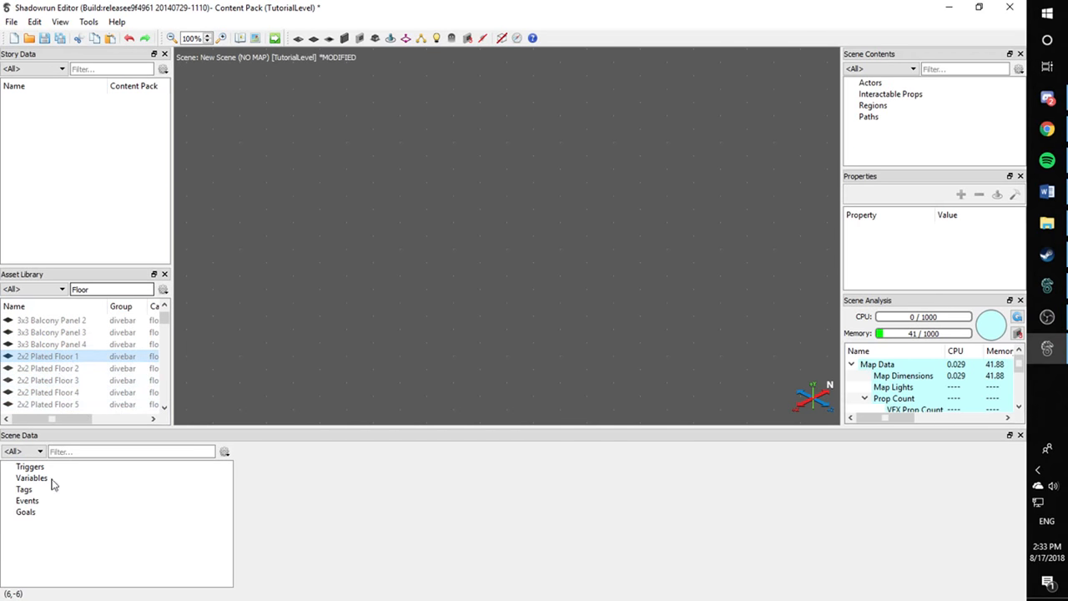
pyautogui.scroll(3, 79, 361)
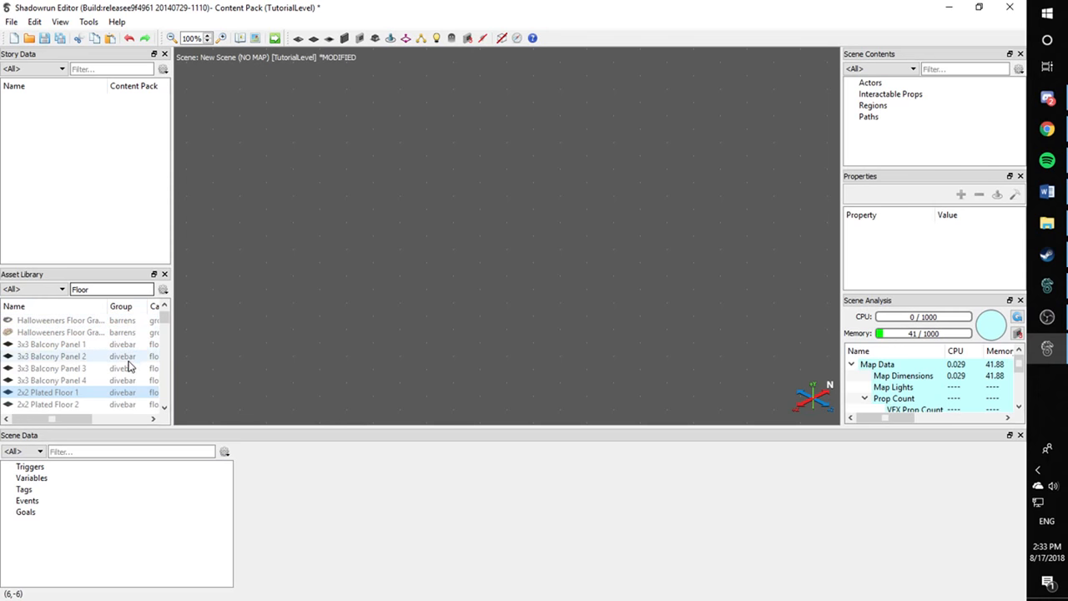
# Narrow the floor assets in the asset library to the barrens group
pyautogui.click(58, 288)
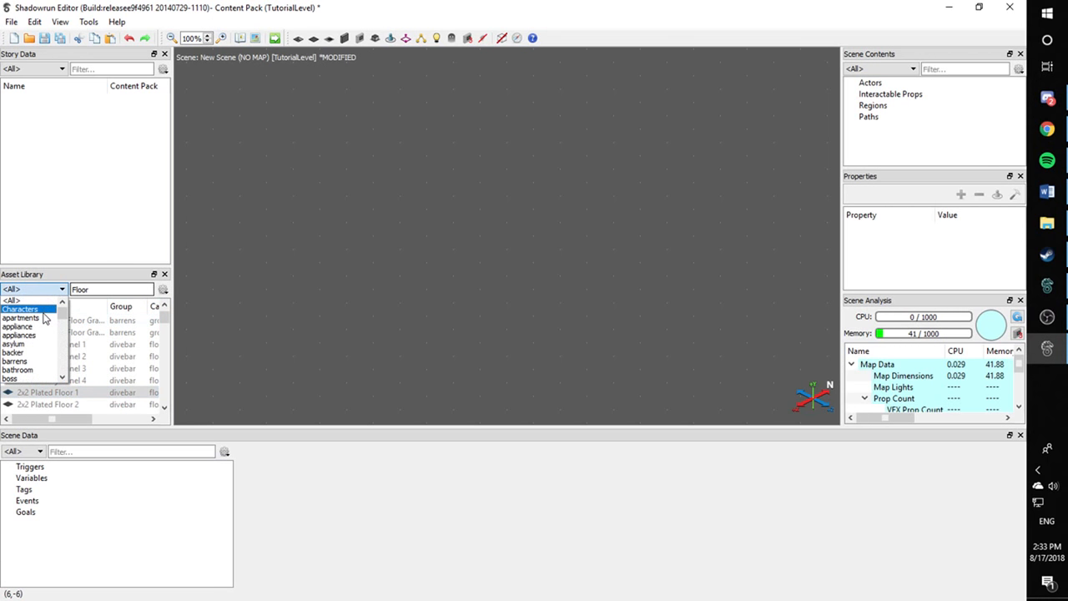
pyautogui.scroll(-1, 61, 314)
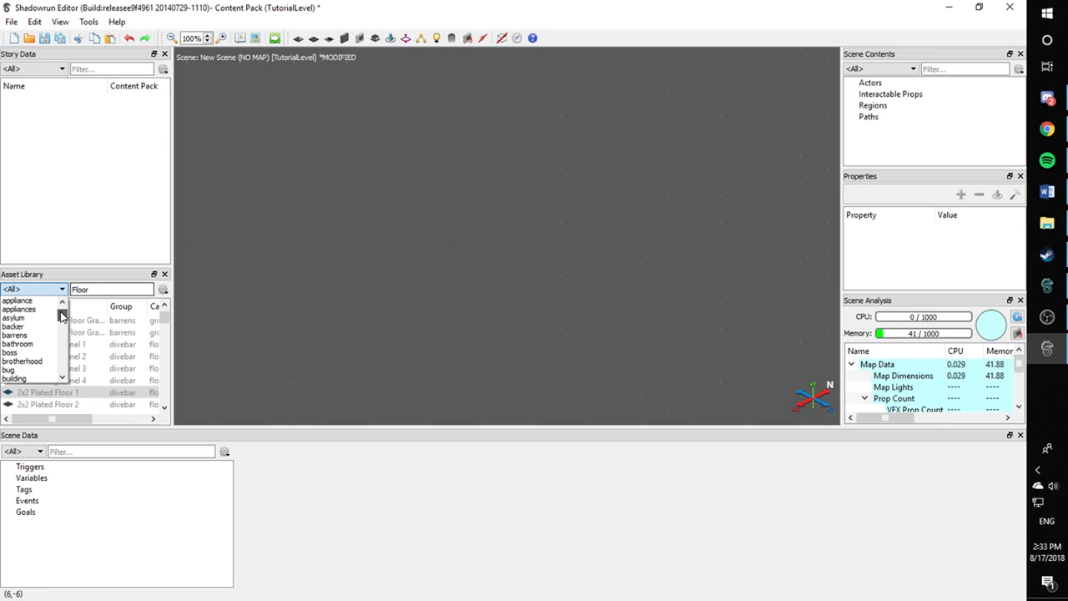
pyautogui.scroll(-2, 42, 329)
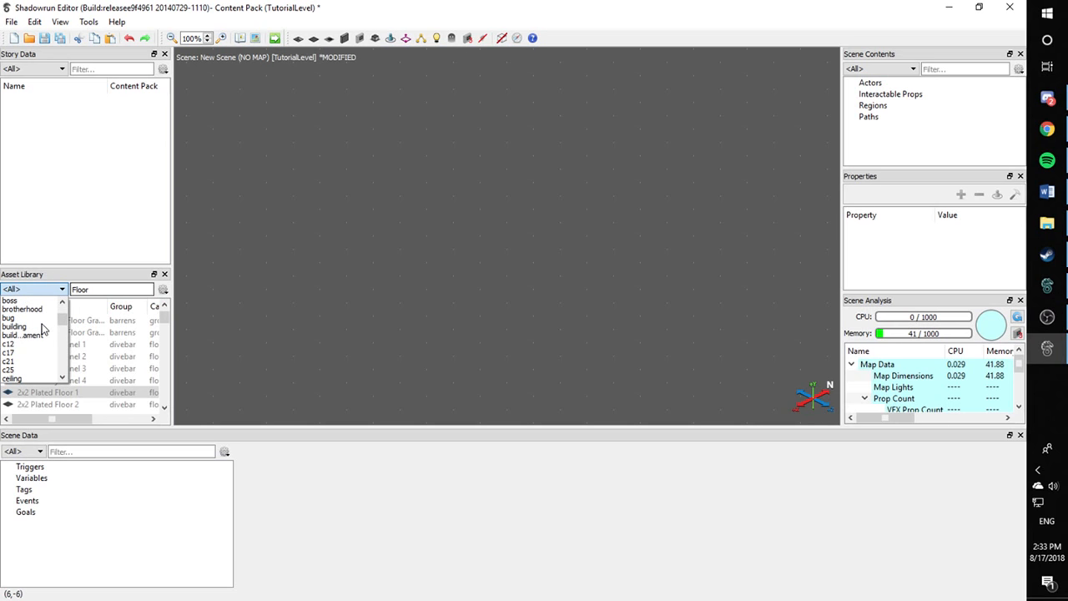
pyautogui.scroll(2, 42, 330)
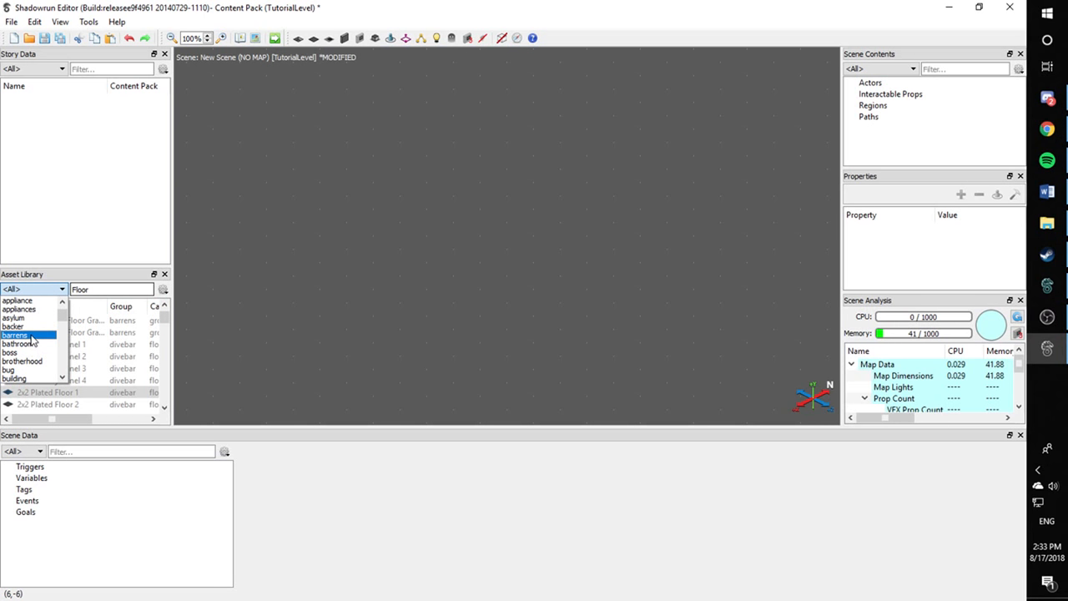
pyautogui.click(32, 339)
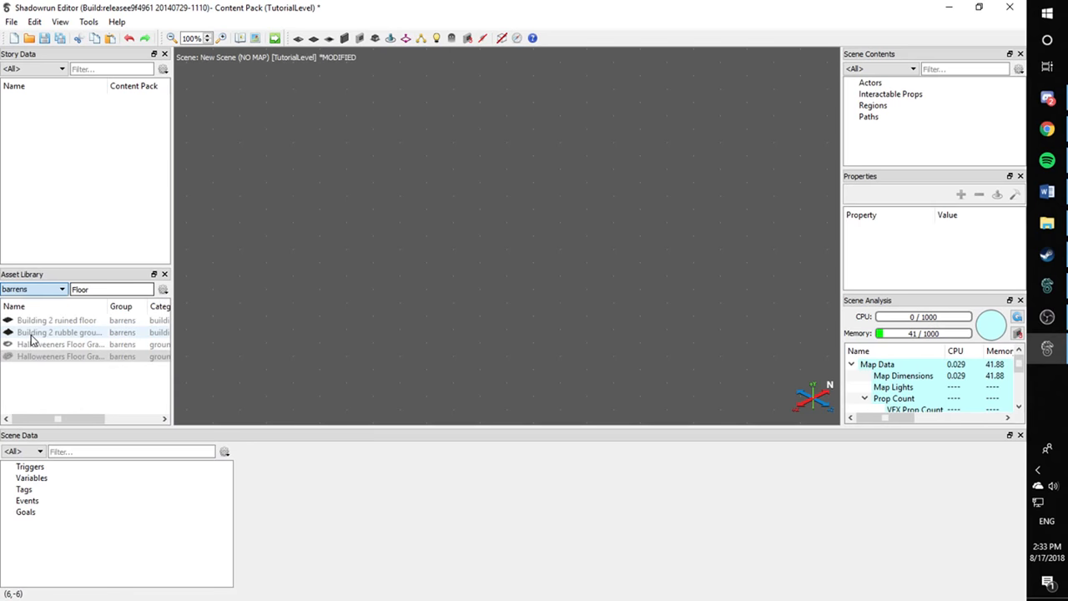
# Look through the asset library's available groups and reset the group filter to <All>
pyautogui.click(60, 289)
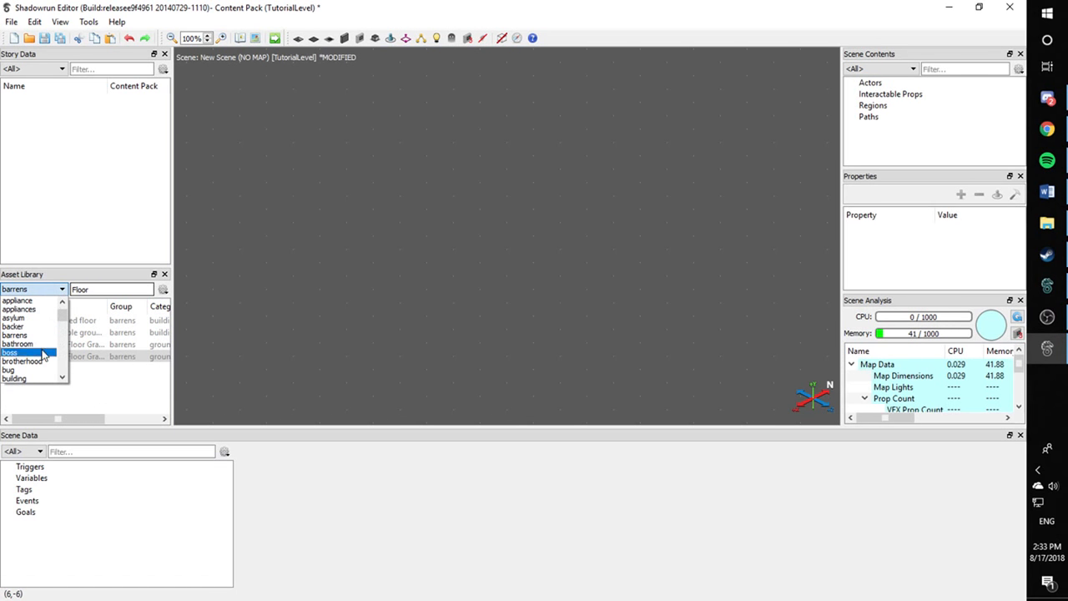
pyautogui.scroll(-4, 36, 334)
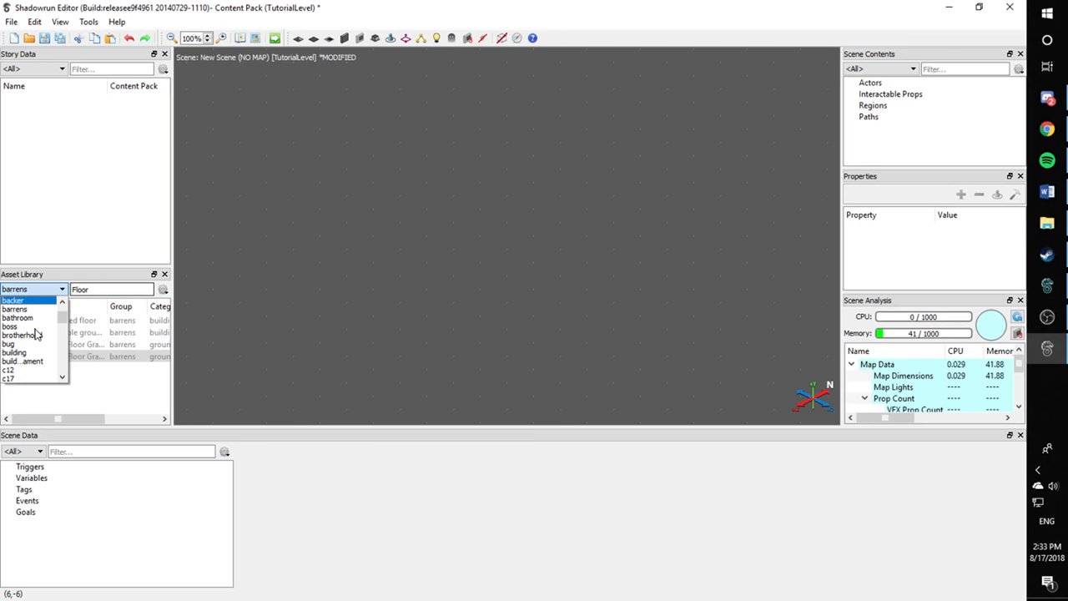
pyautogui.scroll(-5, 36, 333)
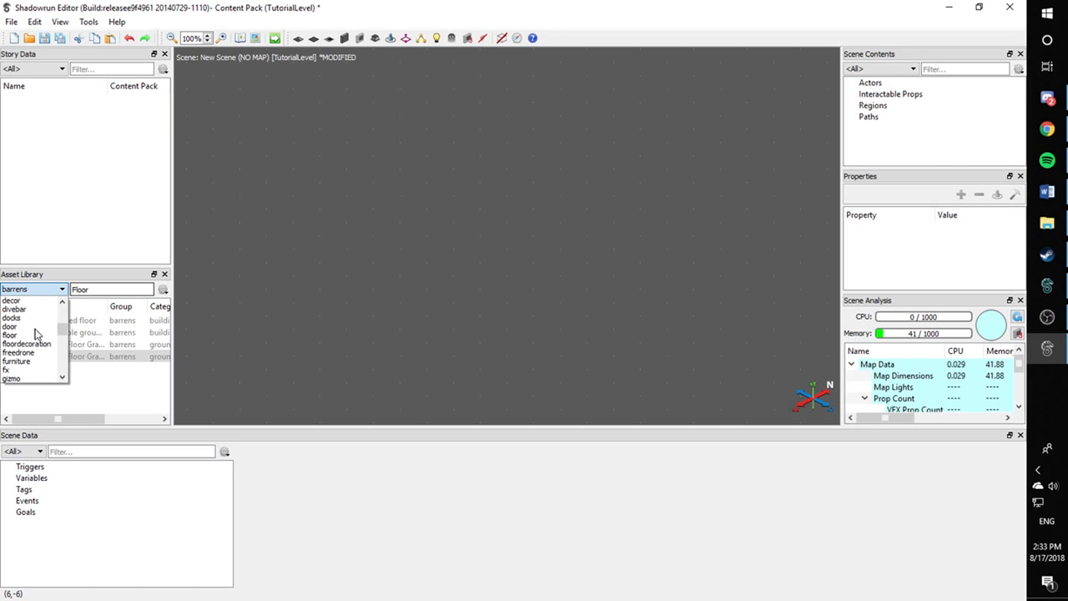
pyautogui.scroll(-6, 36, 334)
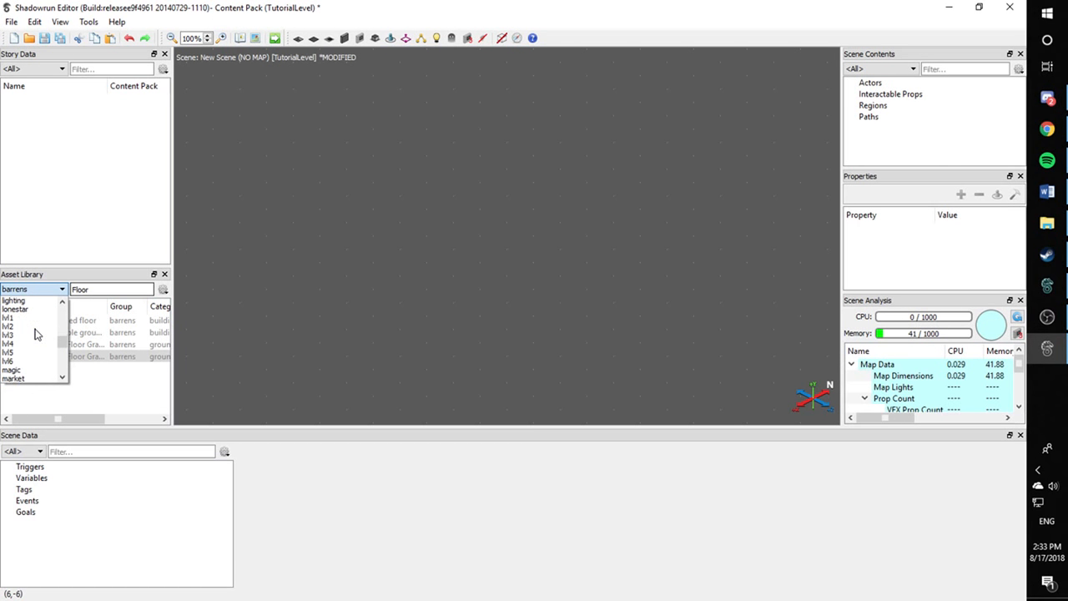
pyautogui.scroll(-1, 36, 334)
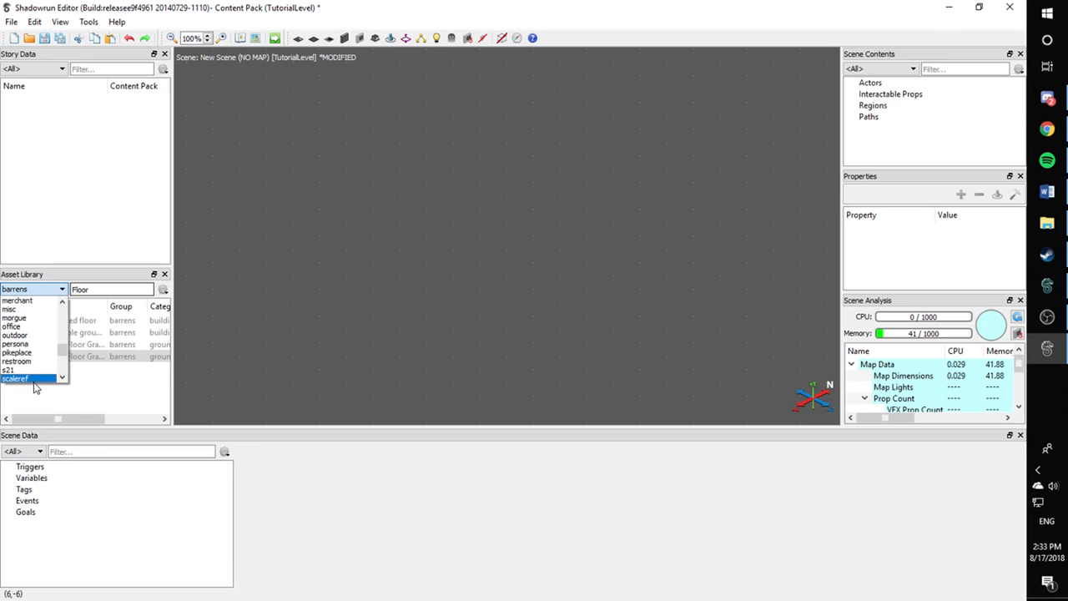
pyautogui.scroll(-3, 38, 357)
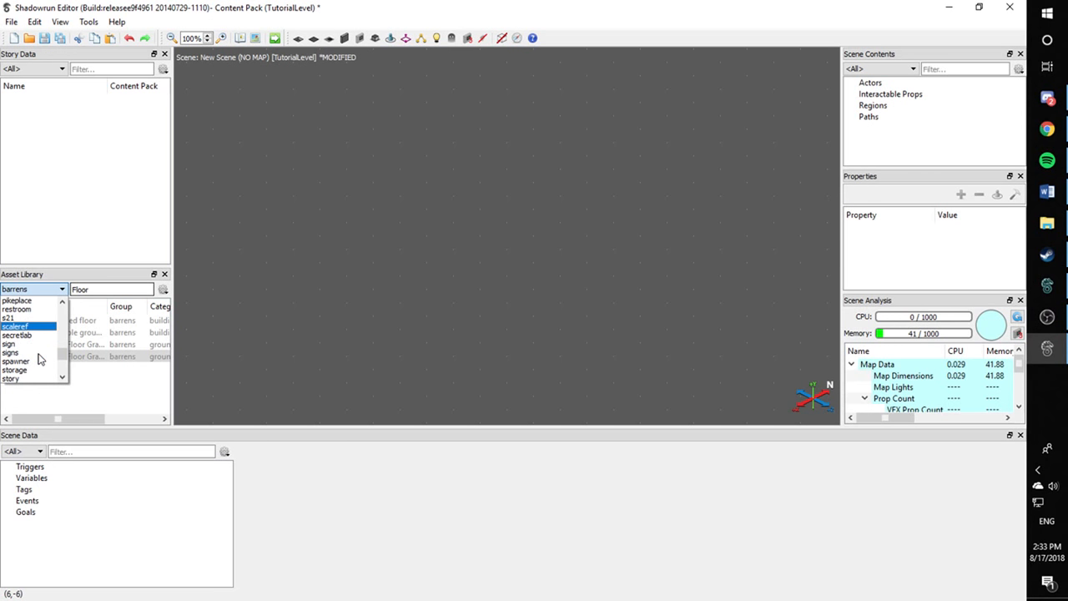
pyautogui.scroll(-3, 34, 359)
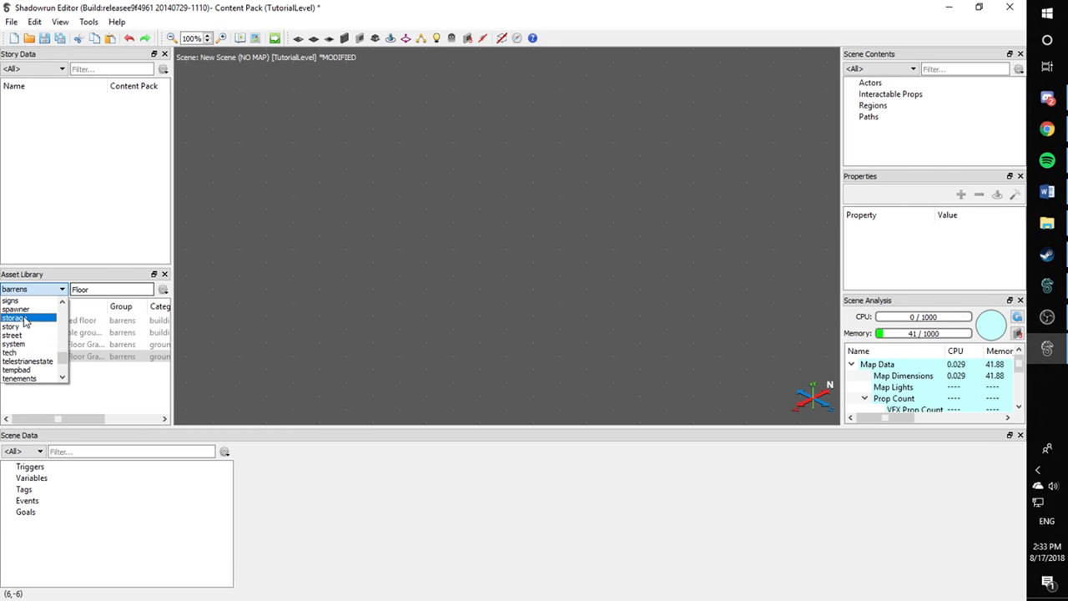
pyautogui.scroll(-6, 29, 340)
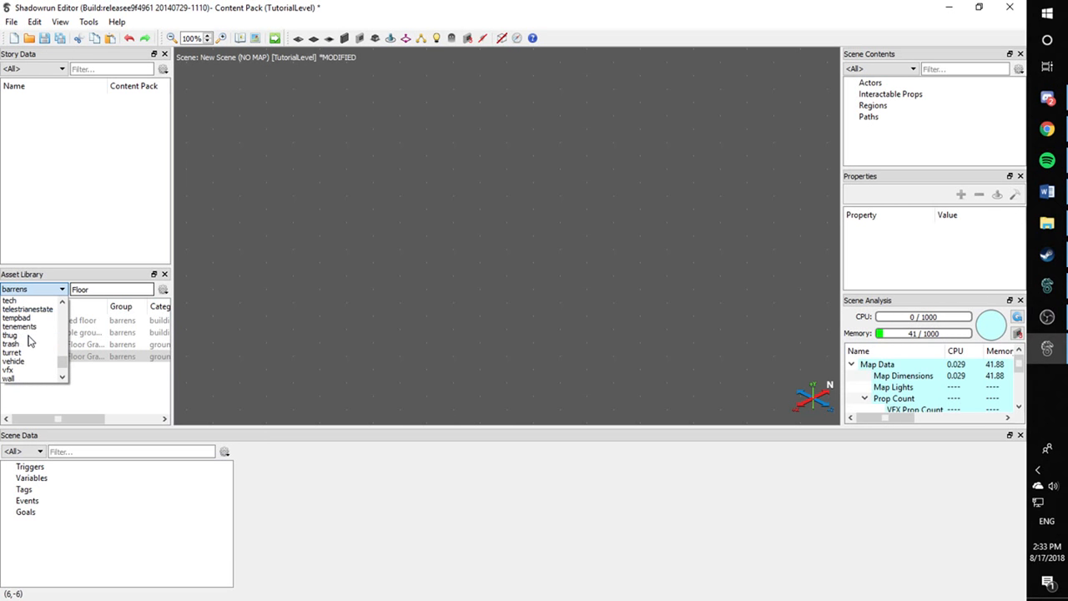
pyautogui.scroll(-5, 31, 332)
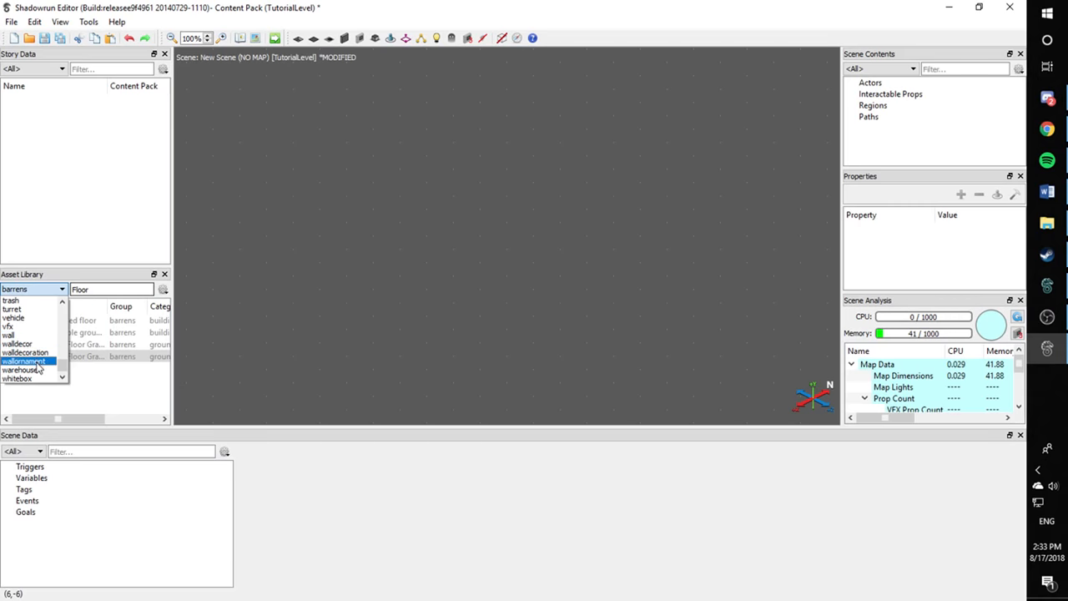
pyautogui.scroll(5, 35, 339)
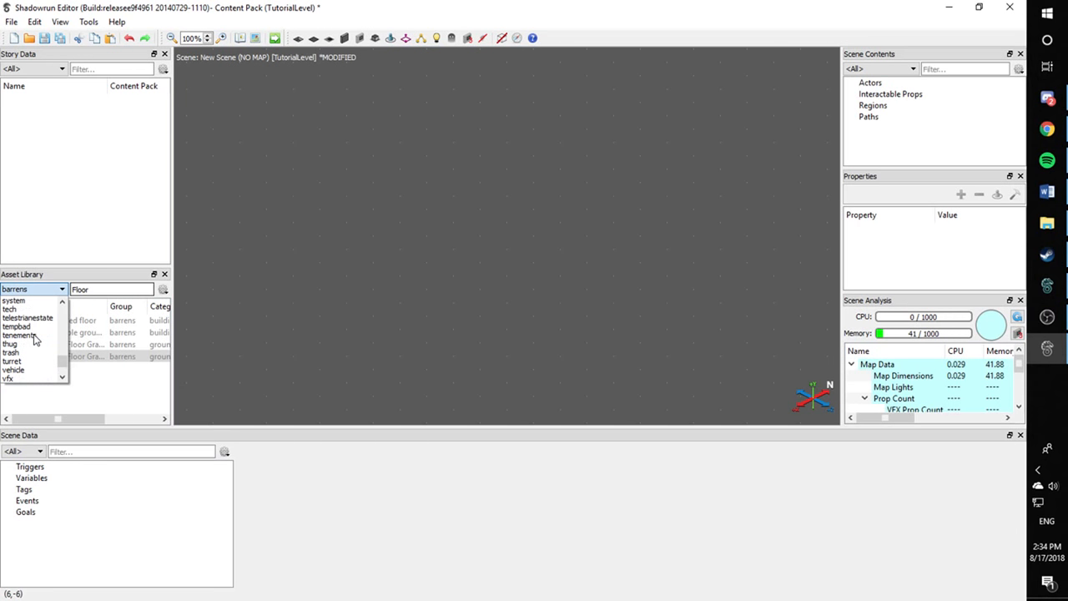
pyautogui.scroll(5, 35, 339)
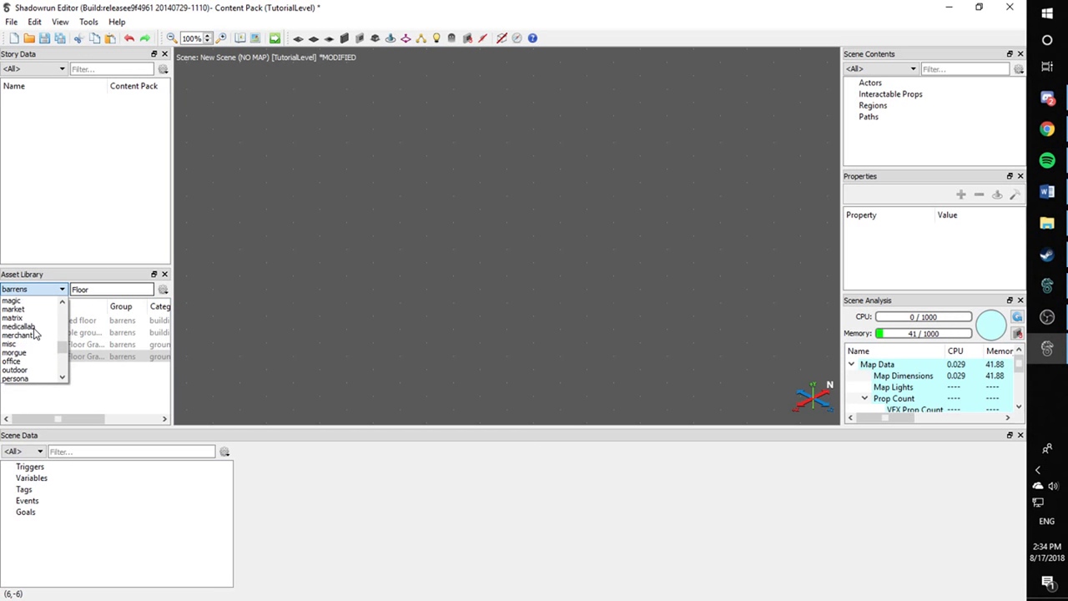
pyautogui.moveTo(61, 352); pyautogui.dragTo(62, 306)
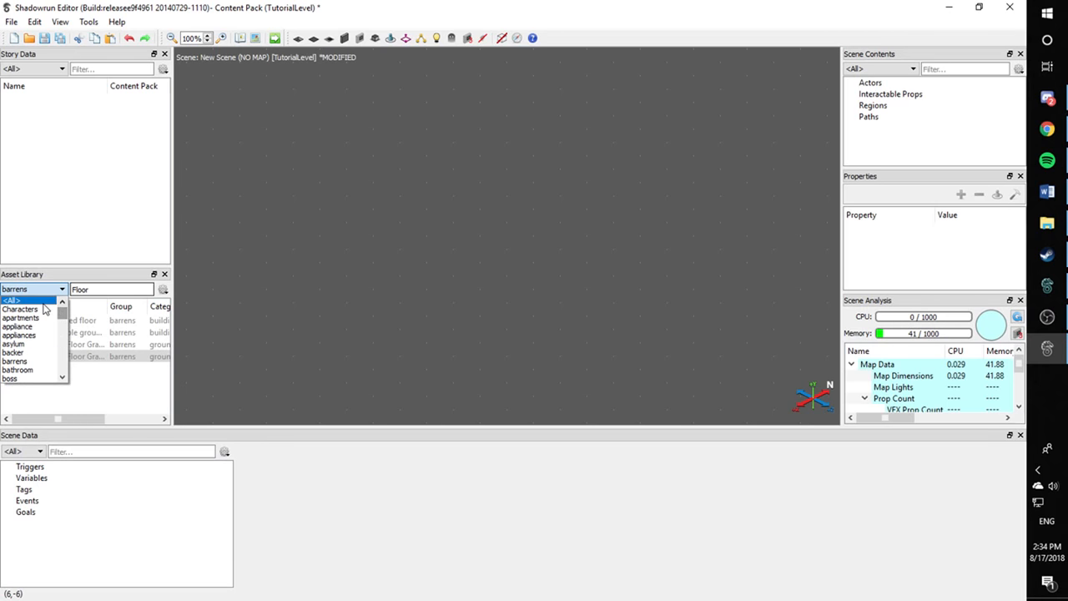
pyautogui.click(42, 300)
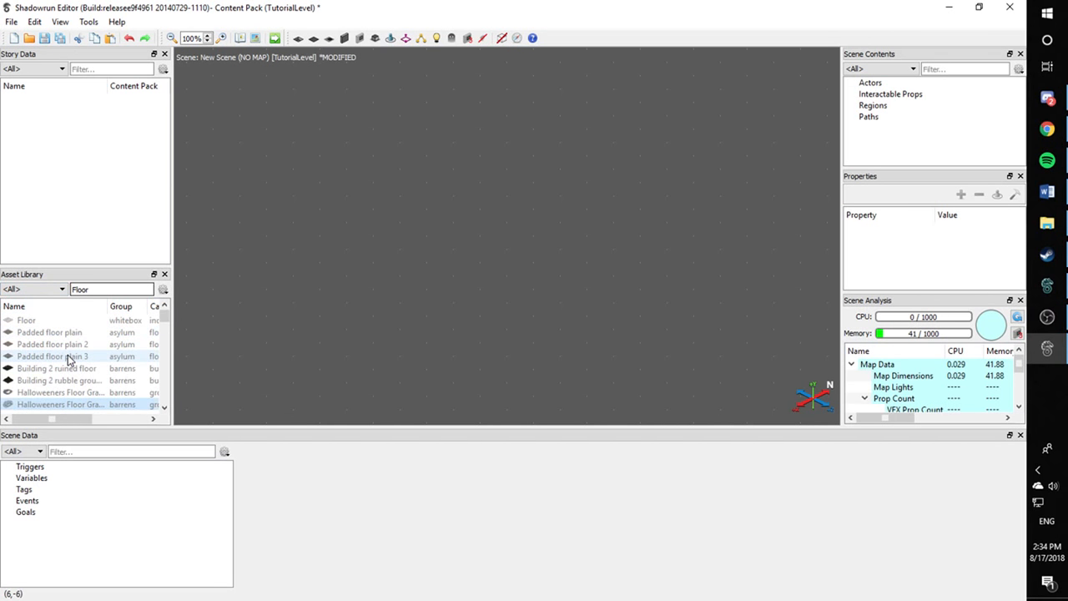
# Place the whitebox Floor tile on the map at grid position (3, 0, -4), then deselect it
pyautogui.moveTo(46, 320); pyautogui.dragTo(52, 323)
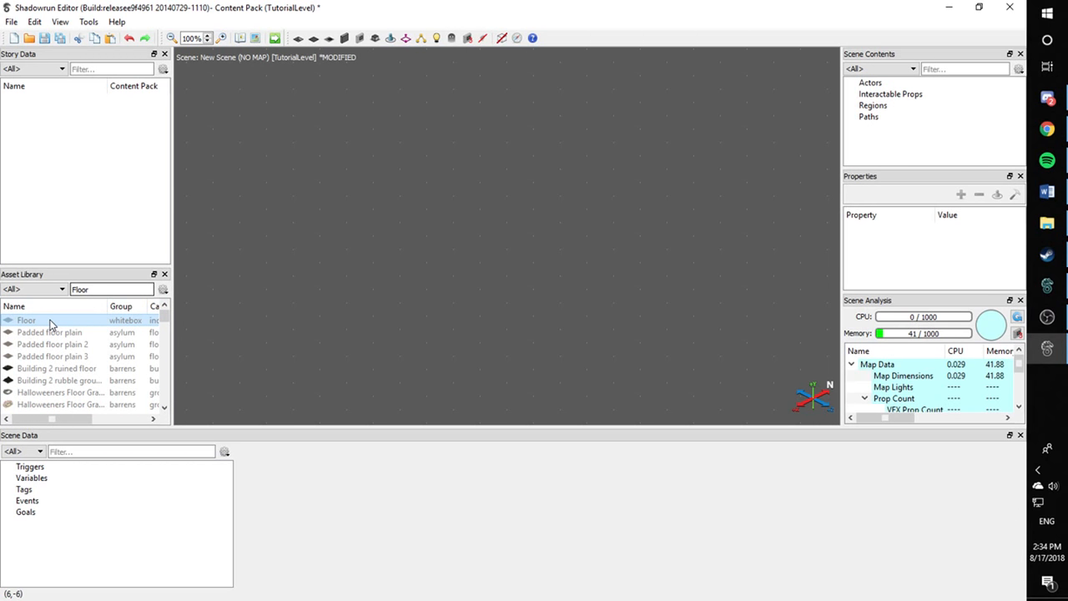
pyautogui.moveTo(40, 320); pyautogui.dragTo(298, 226)
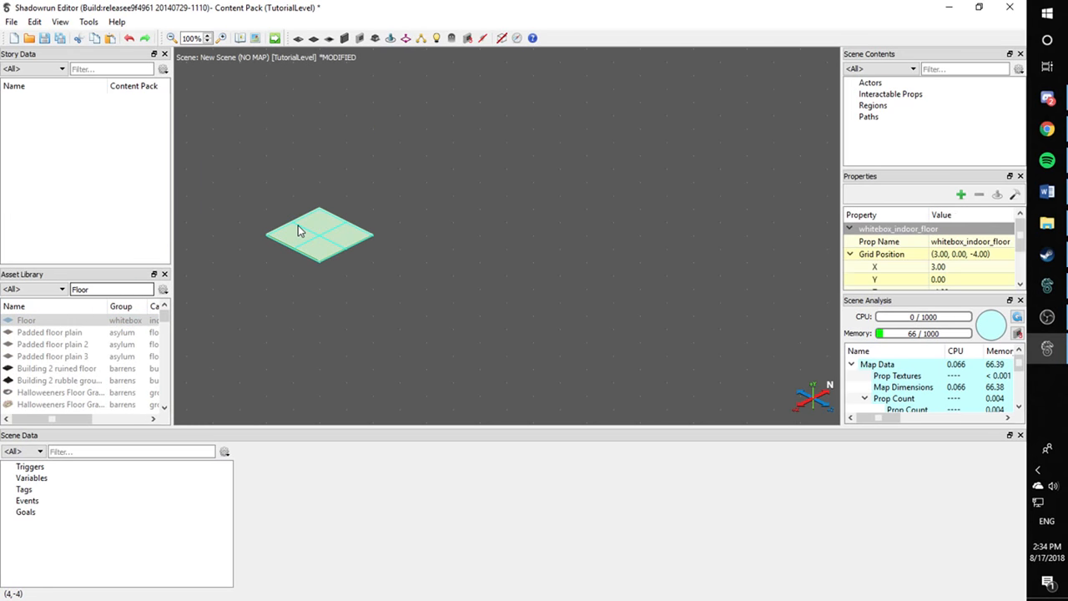
pyautogui.click(420, 324)
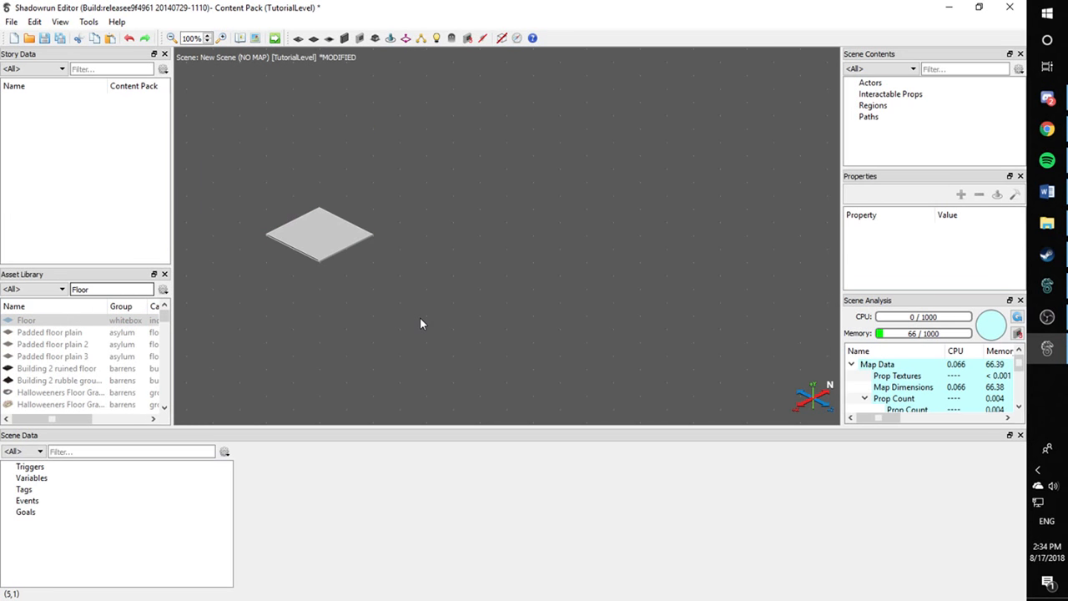
pyautogui.click(314, 236)
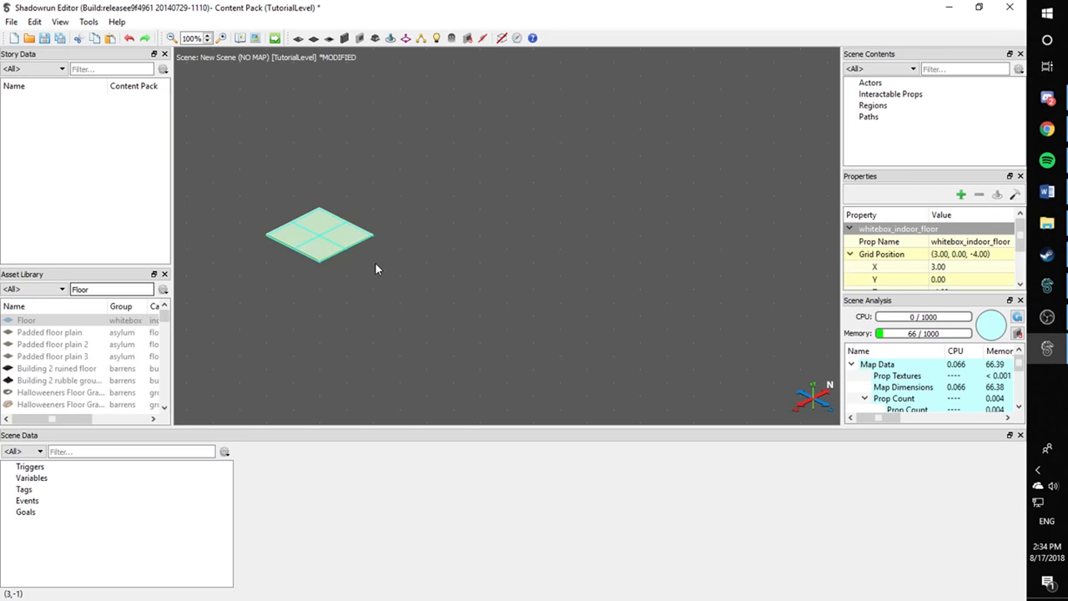
pyautogui.click(376, 268)
# Move the whitebox floor tile to grid position (2, 0, -4)
pyautogui.scroll(-2, 376, 264)
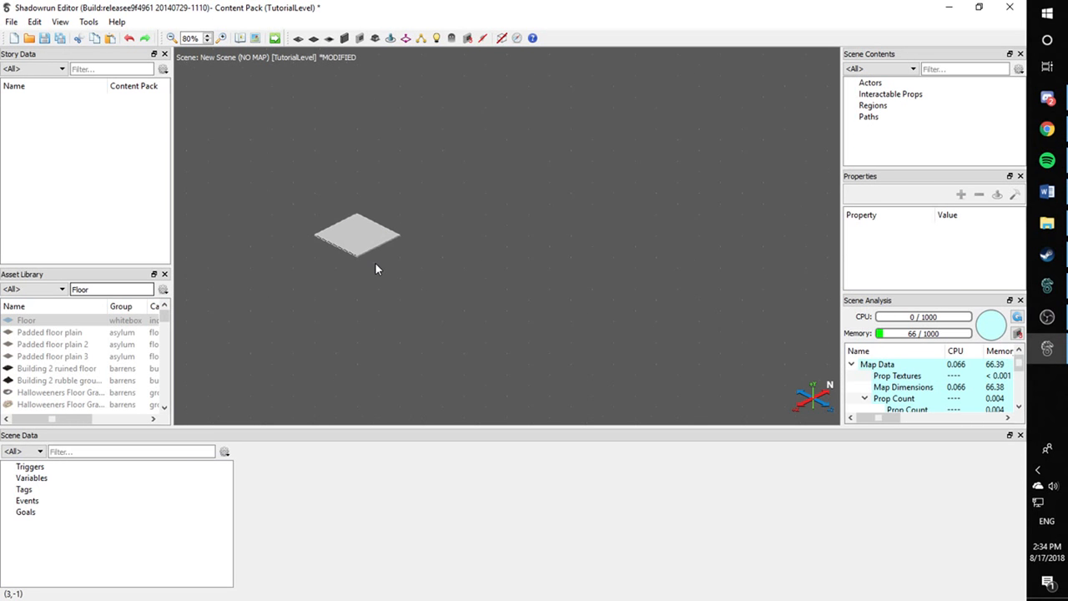
pyautogui.moveTo(376, 265); pyautogui.dragTo(450, 292, button='middle')
pyautogui.scroll(1, 507, 328)
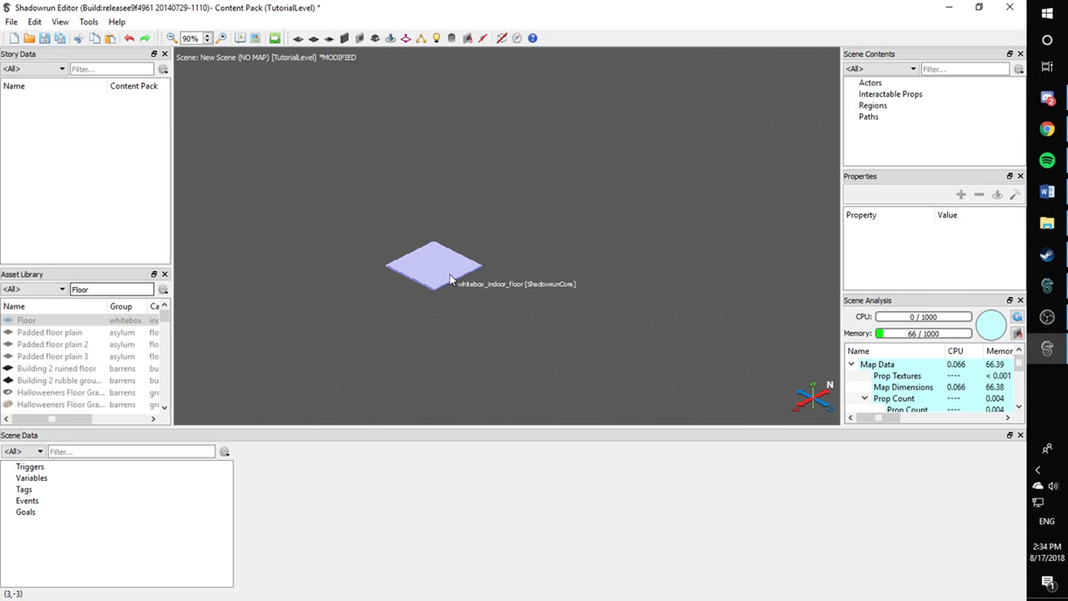
pyautogui.scroll(-2, 450, 275)
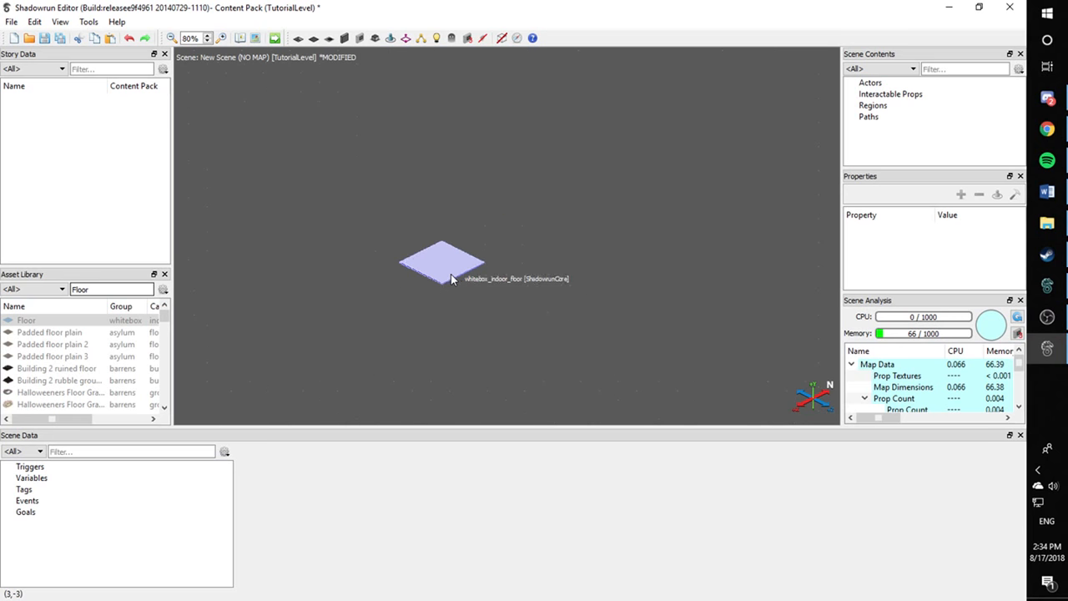
pyautogui.click(402, 240)
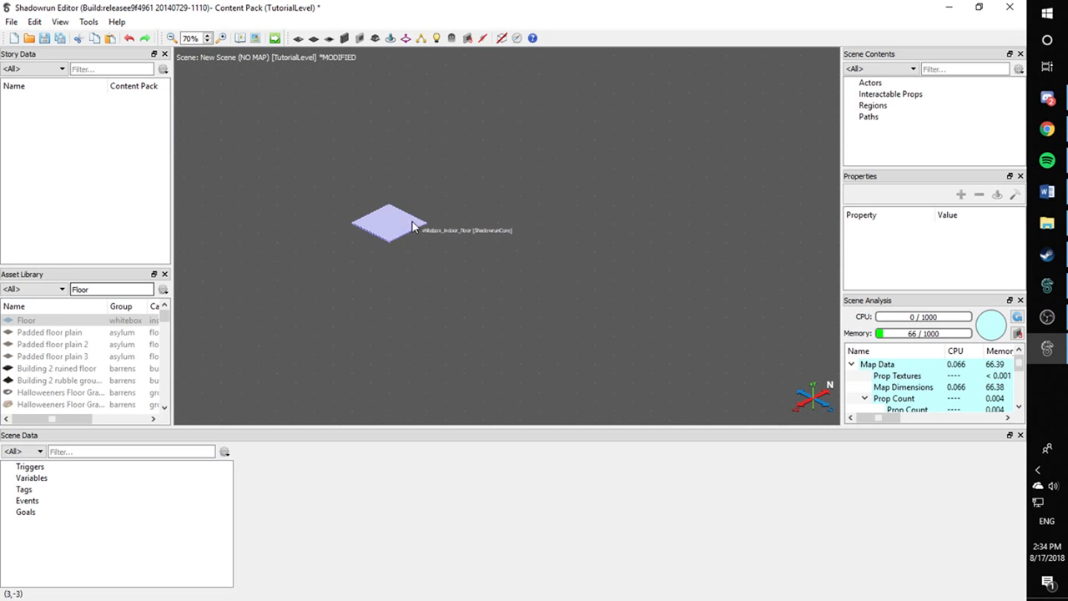
pyautogui.scroll(-5, 62, 349)
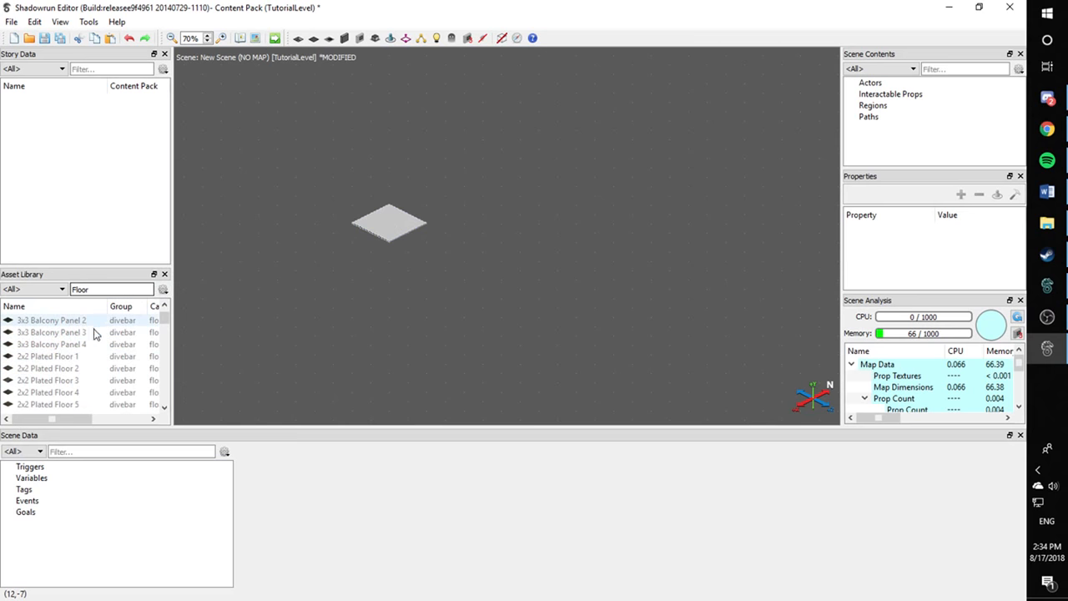
pyautogui.moveTo(357, 229); pyautogui.dragTo(386, 219)
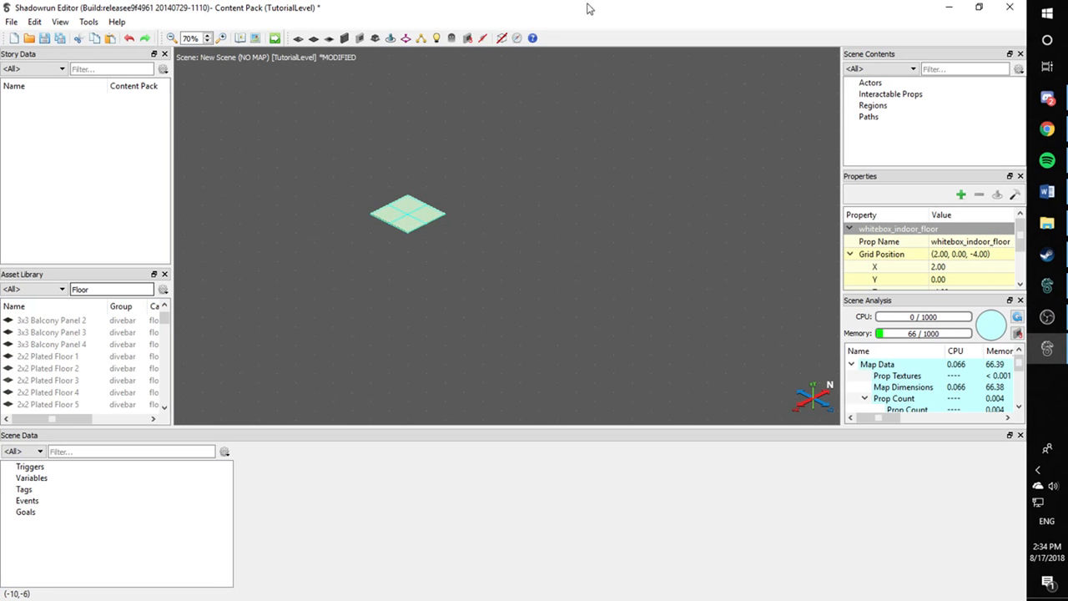
pyautogui.press('Down')
pyautogui.press('Down')
pyautogui.scroll(-2, 510, 263)
pyautogui.moveTo(510, 263); pyautogui.dragTo(561, 274, button='middle')
pyautogui.scroll(3, 511, 307)
pyautogui.click(535, 285)
pyautogui.scroll(1, 504, 301)
pyautogui.moveTo(503, 301); pyautogui.dragTo(547, 311, button='middle')
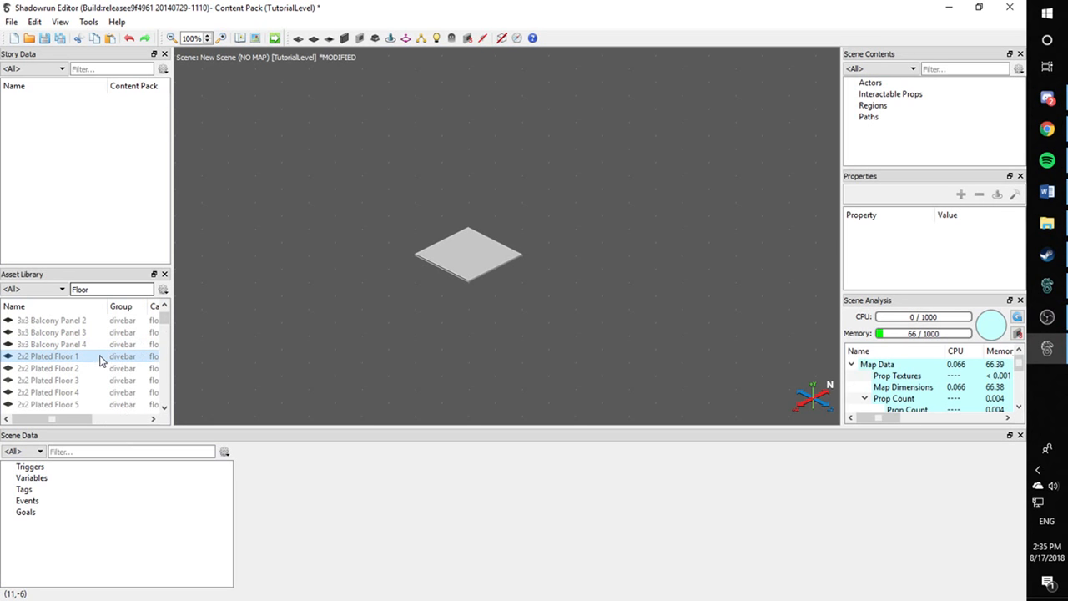
# Delete the whitebox floor tile from the map
pyautogui.scroll(-2, 99, 359)
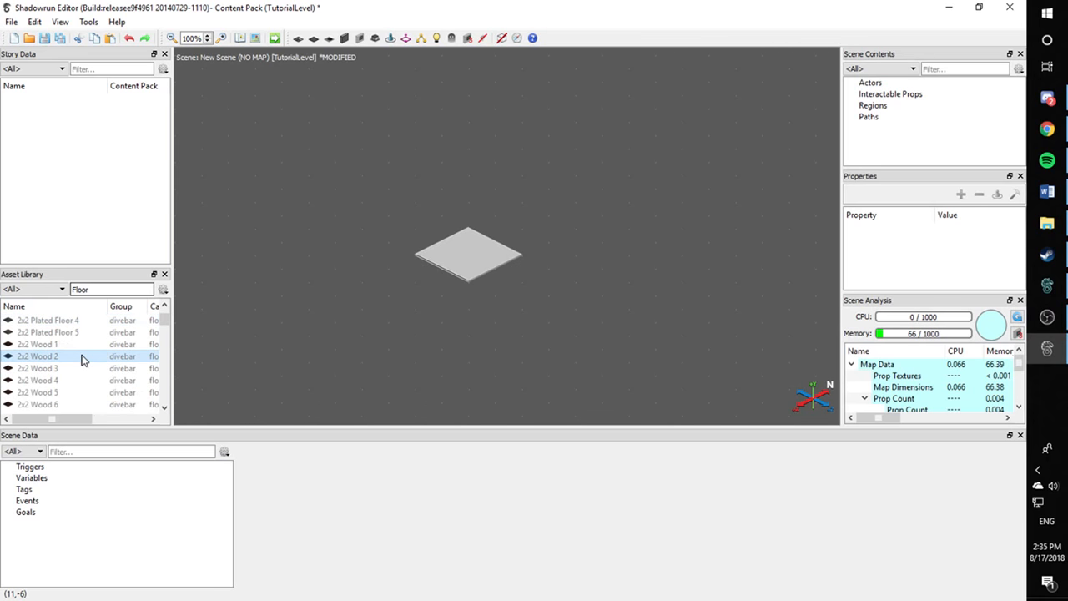
pyautogui.click(465, 261)
pyautogui.press('Delete')
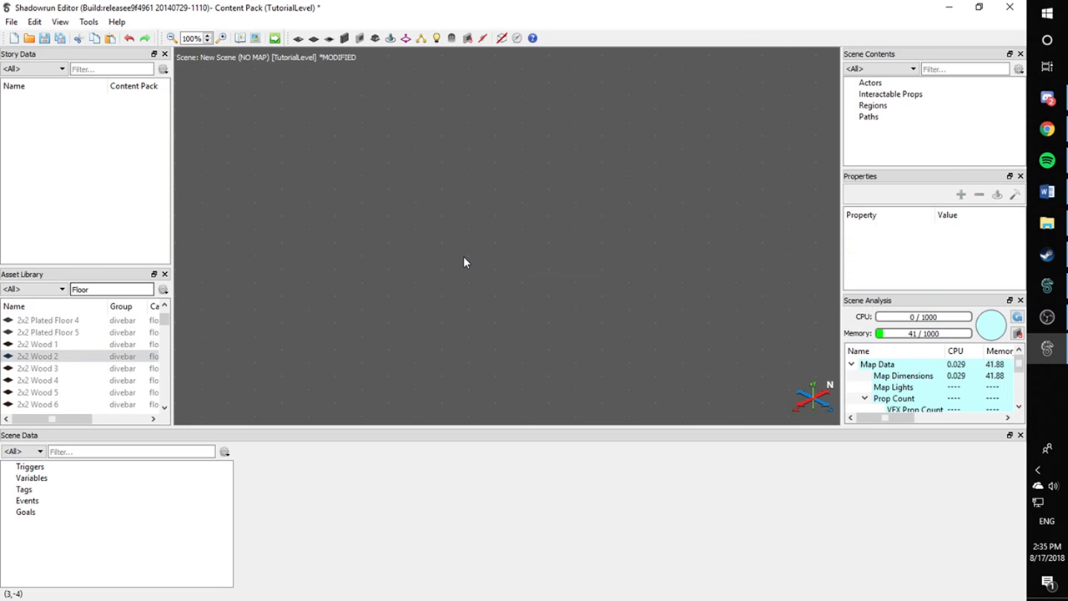
# Place a 2x2 Wood 1 floor tile from the divebar group on the map at grid position (2, 0, -12)
pyautogui.click(115, 347)
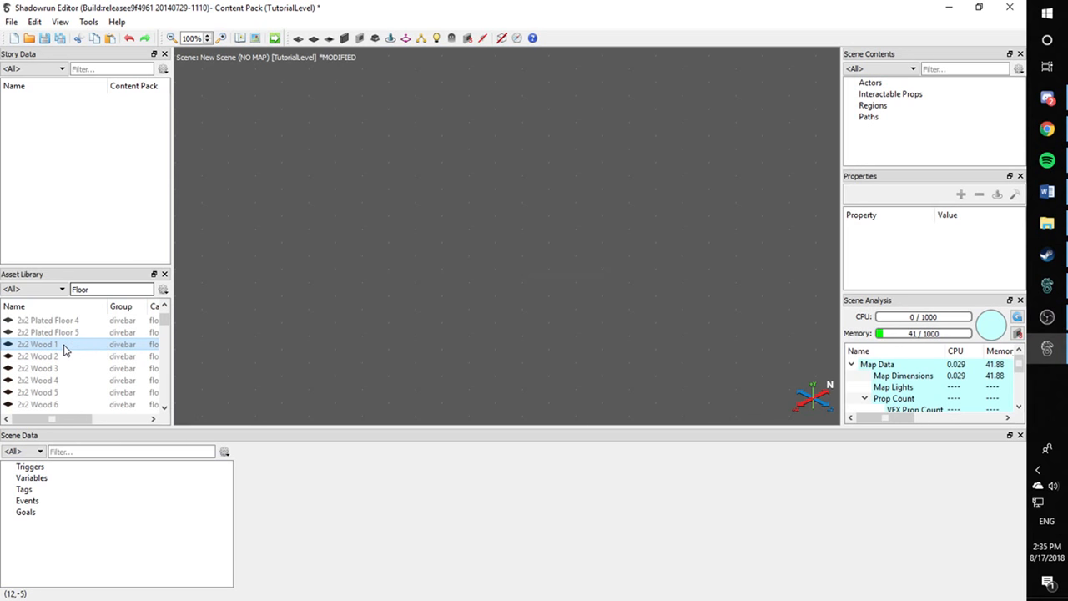
pyautogui.moveTo(64, 345); pyautogui.dragTo(73, 368)
pyautogui.click(72, 382)
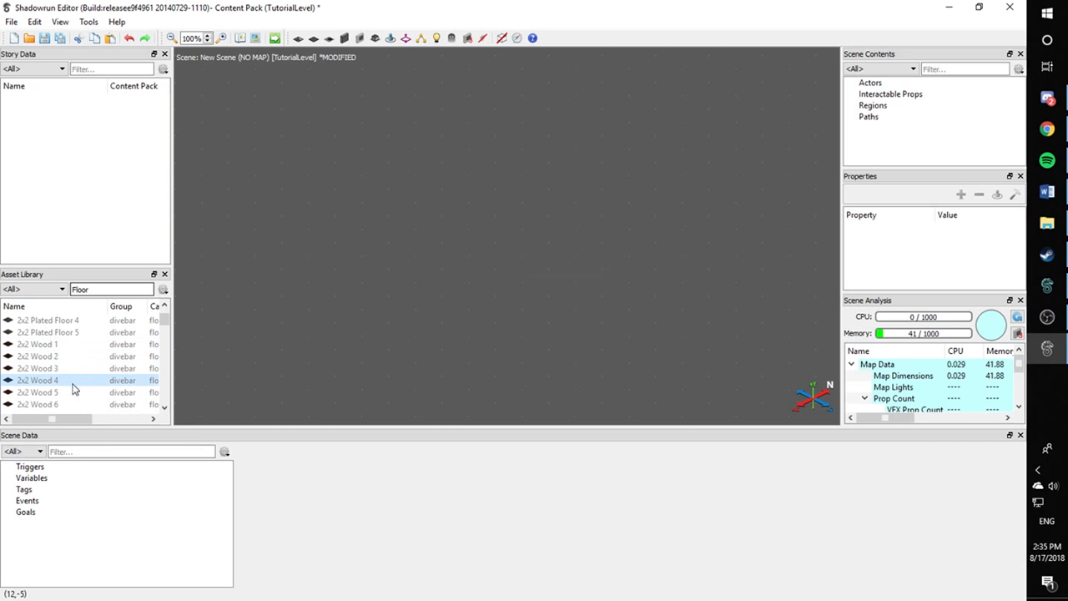
pyautogui.scroll(-1, 70, 399)
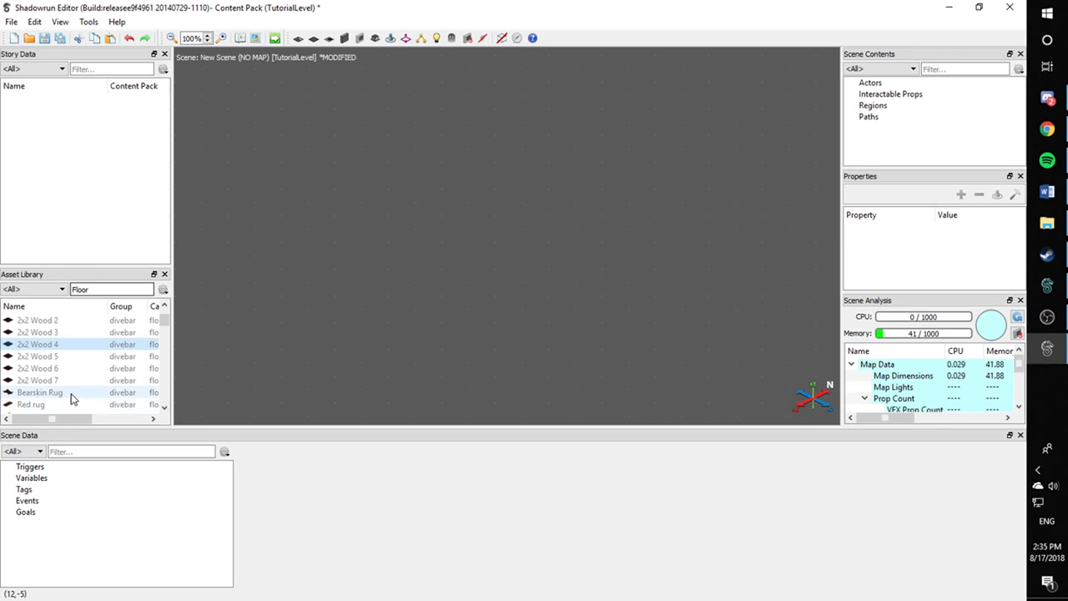
pyautogui.moveTo(66, 377); pyautogui.dragTo(272, 162)
pyautogui.scroll(1, 72, 344)
pyautogui.click(286, 199)
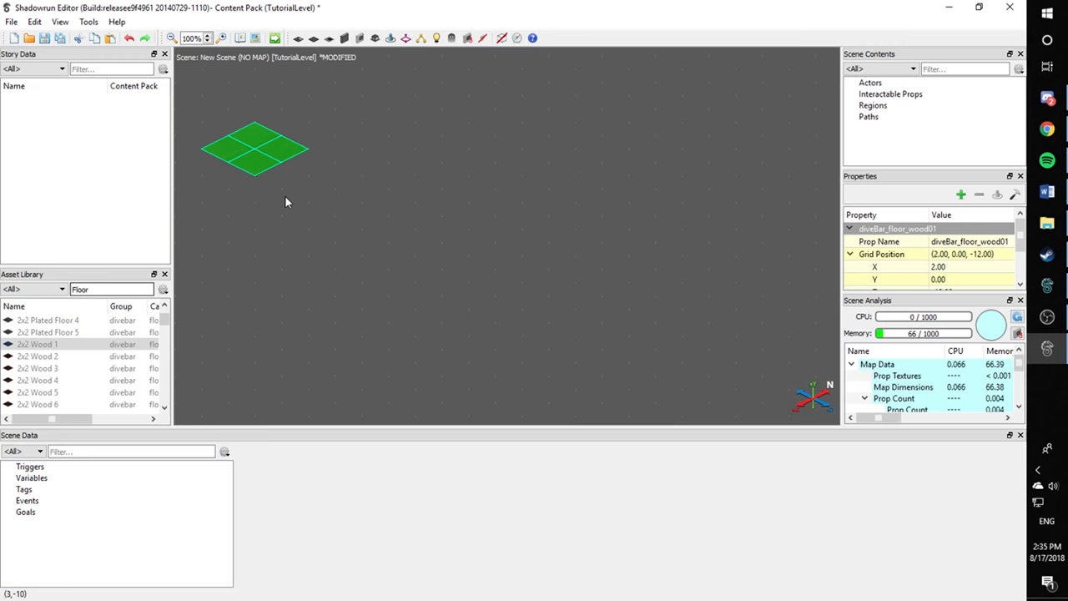
# Place 2x2 Wood 2, Wood 3 and Wood 4 floor tiles around Wood 1, with Wood 2 at (5, 0, -9) and Wood 4 at (1, 0, -9)
pyautogui.click(317, 244)
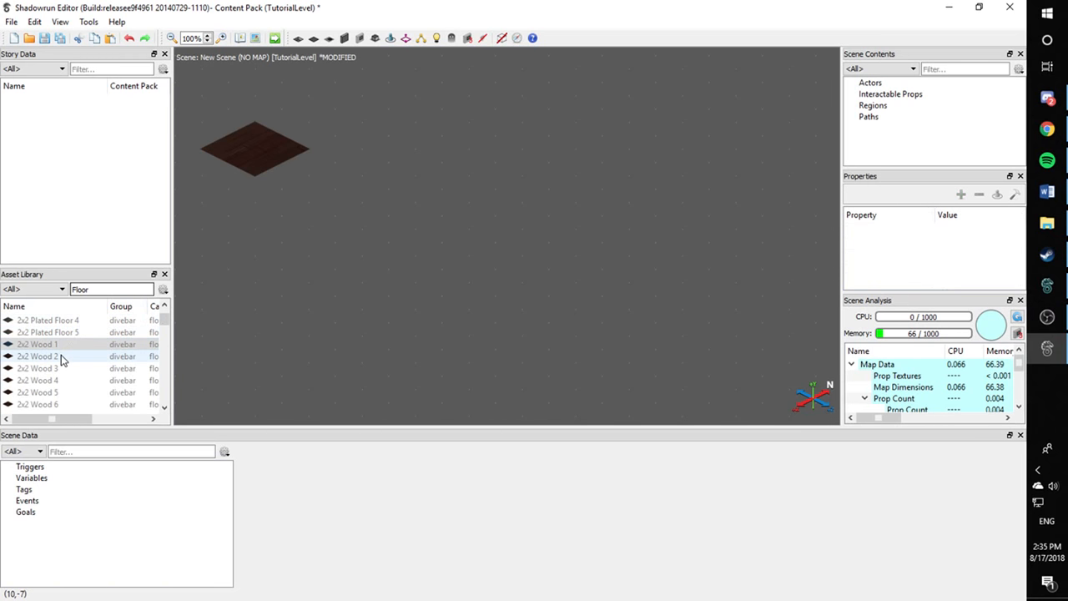
pyautogui.moveTo(61, 355); pyautogui.dragTo(255, 238)
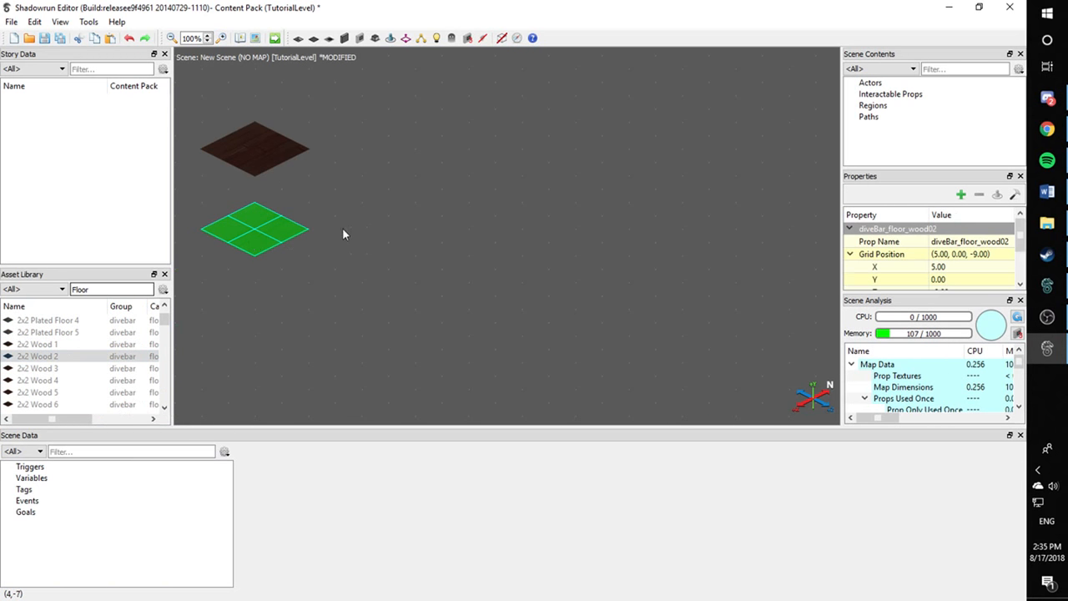
pyautogui.click(343, 230)
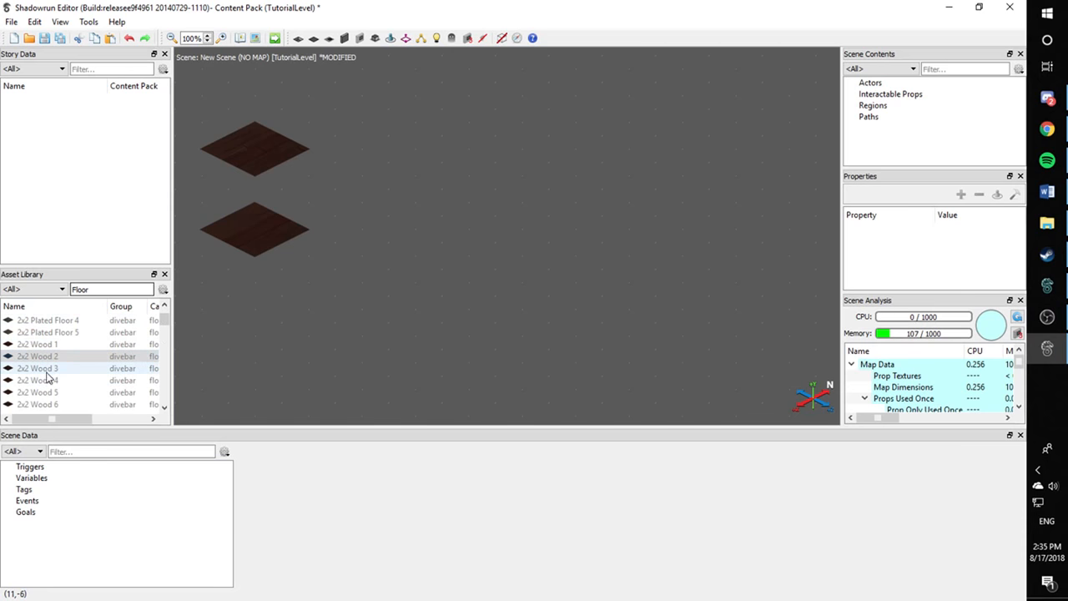
pyautogui.moveTo(42, 368); pyautogui.dragTo(357, 121)
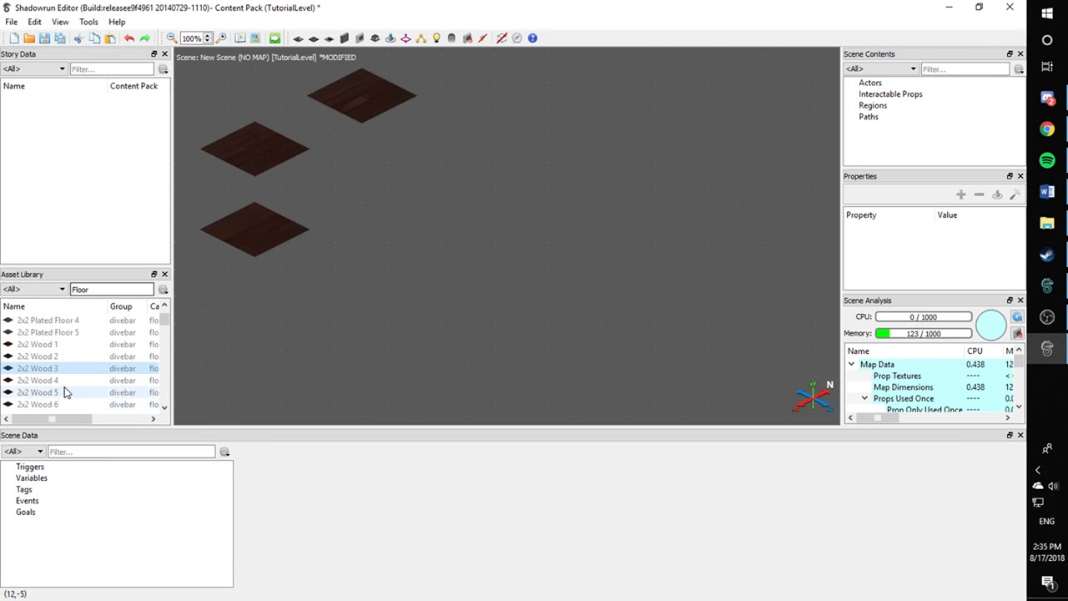
pyautogui.moveTo(42, 380); pyautogui.dragTo(376, 184)
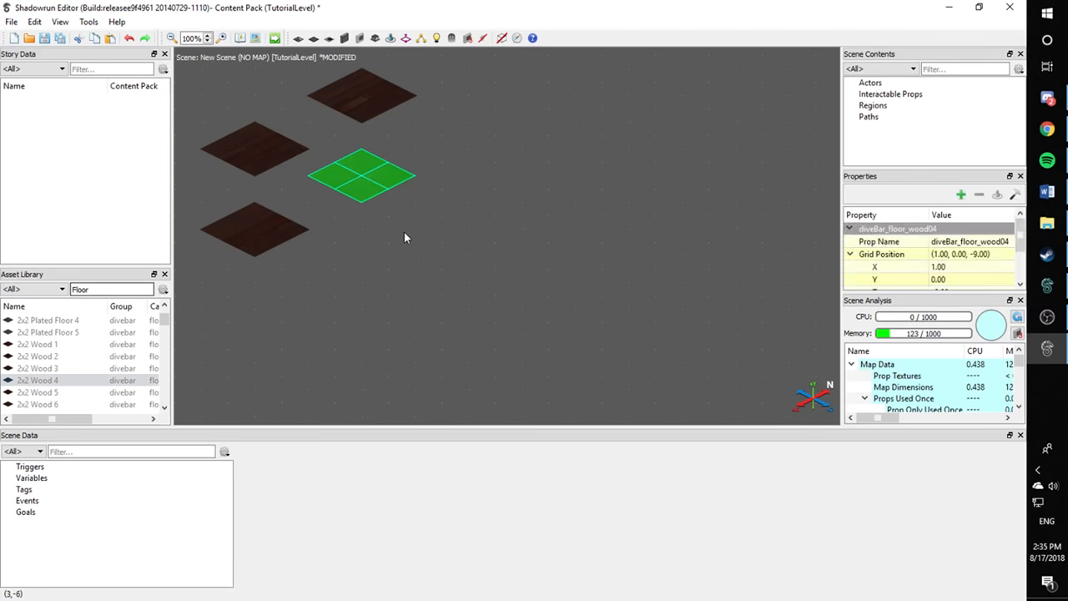
pyautogui.click(406, 233)
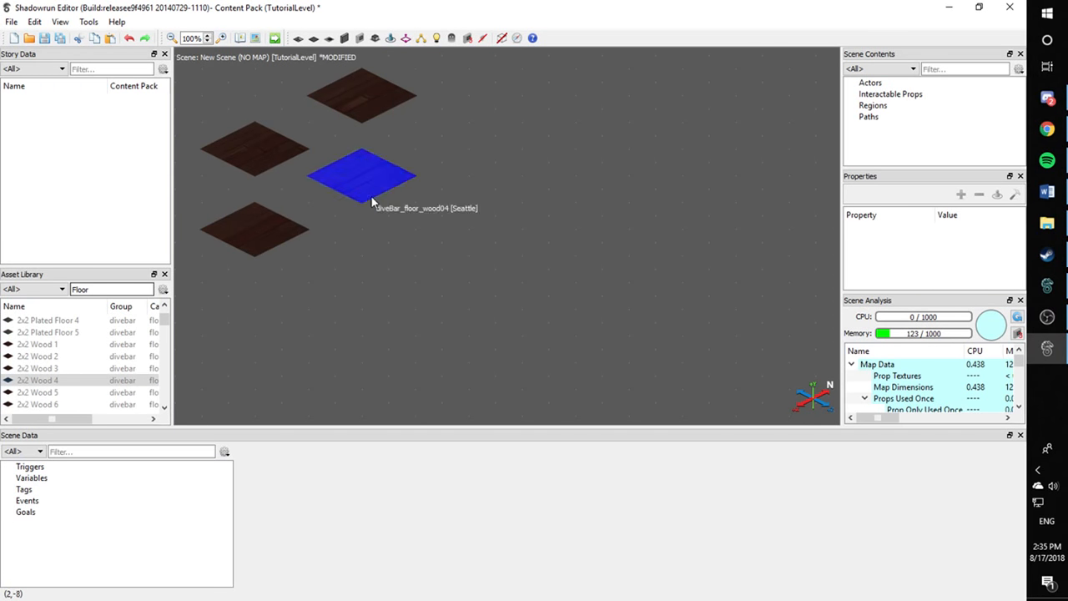
# Move the Wood 4, Wood 2 and Wood 3 tiles closer to Wood 1, with Wood 3 at grid position (-1, 0, -11)
pyautogui.moveTo(429, 229); pyautogui.dragTo(411, 244, button='middle')
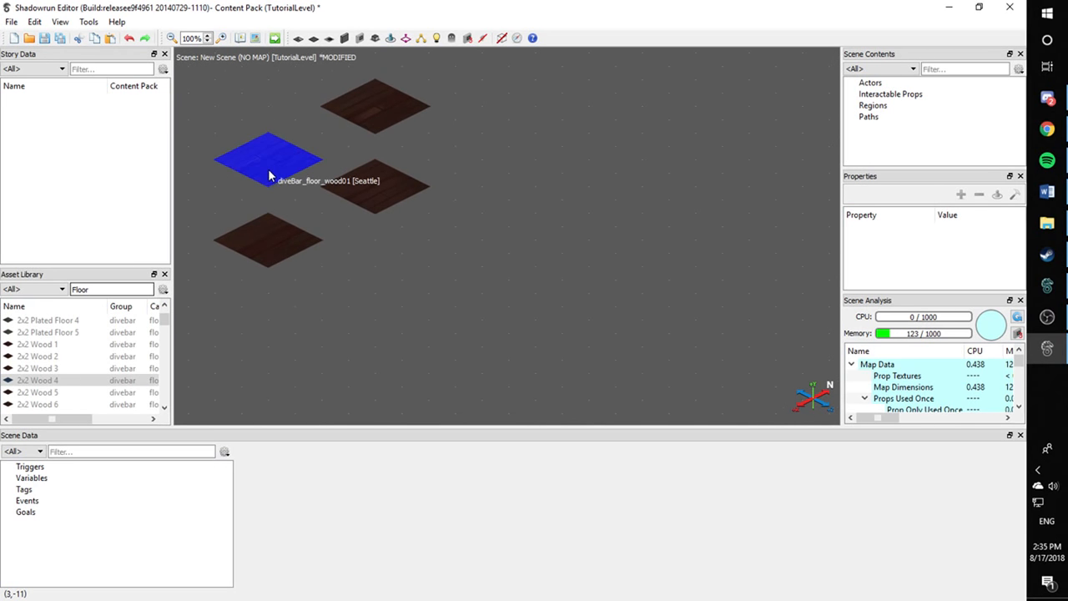
pyautogui.moveTo(367, 200); pyautogui.dragTo(340, 206)
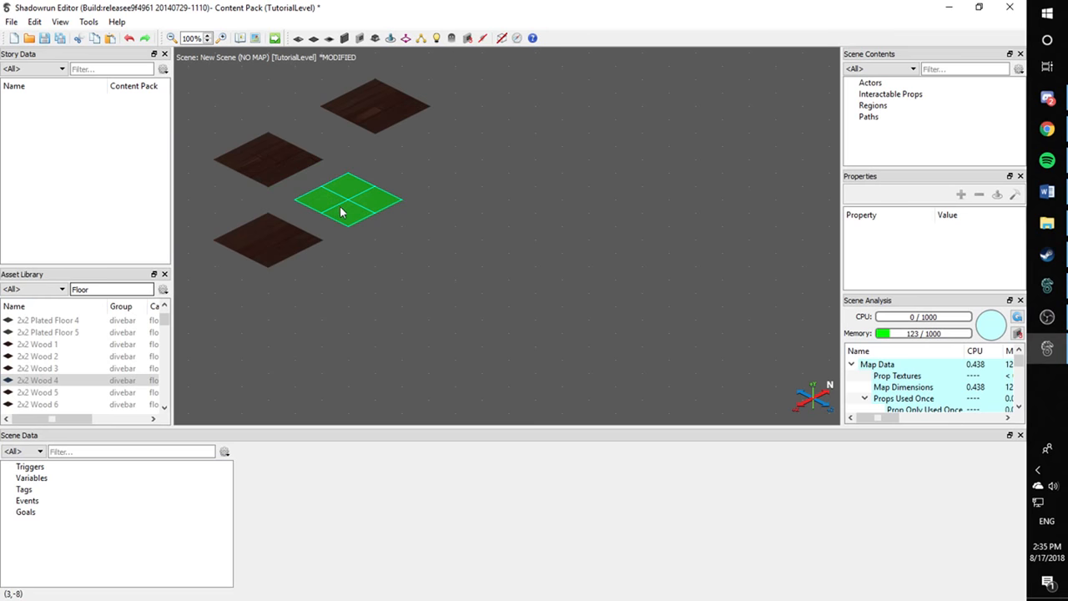
pyautogui.moveTo(289, 239); pyautogui.dragTo(266, 230)
pyautogui.moveTo(363, 120); pyautogui.dragTo(364, 139)
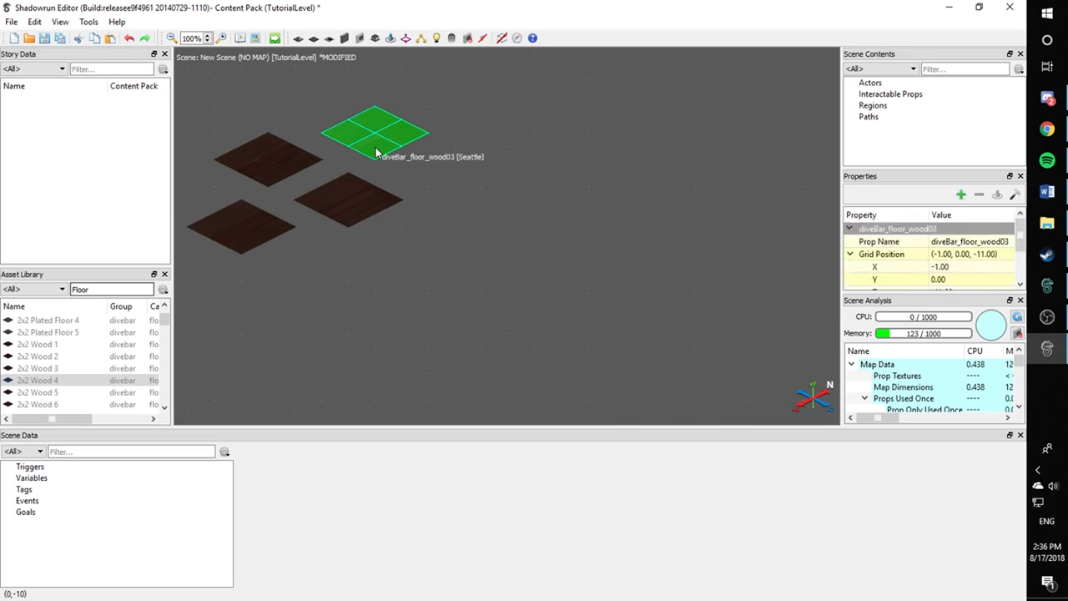
pyautogui.click(465, 184)
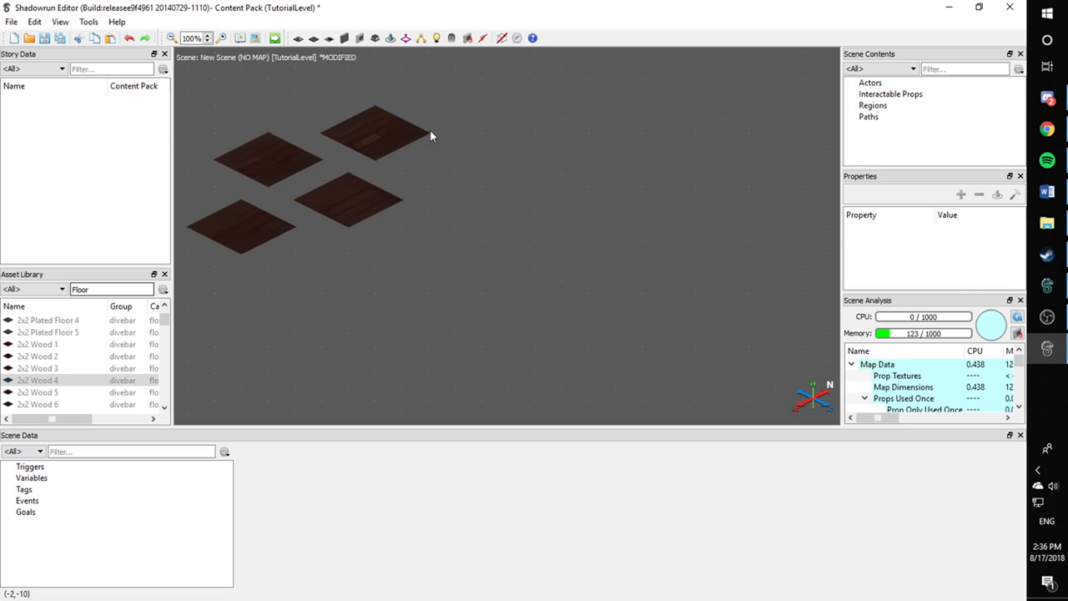
# Duplicate the Wood 1 tile into open space and copy it twice more to form a continuous row of three tiles
pyautogui.click(277, 160)
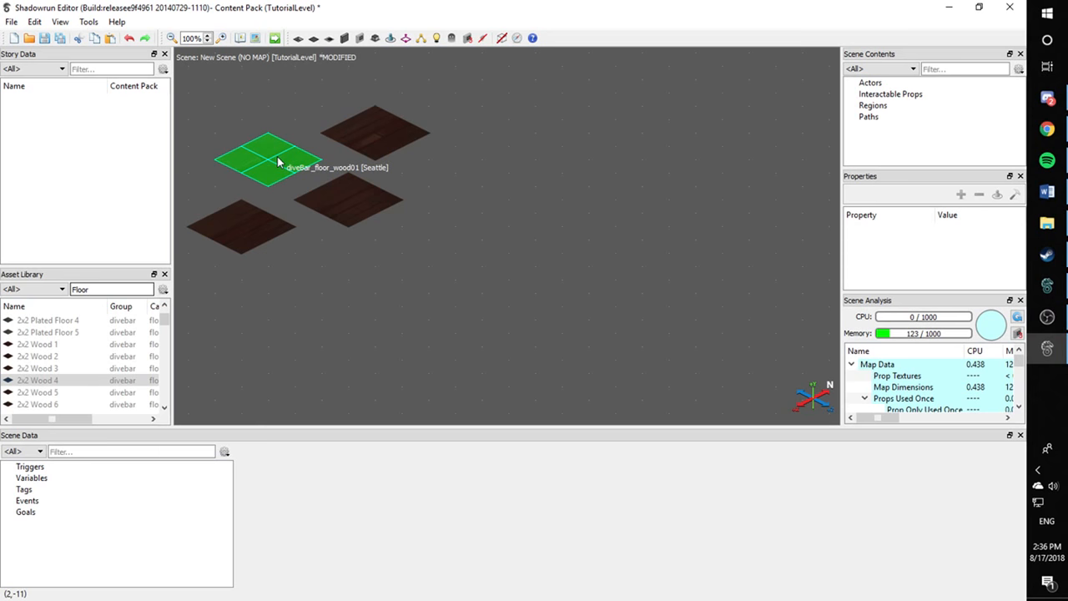
pyautogui.moveTo(277, 161); pyautogui.dragTo(575, 212)
pyautogui.click(619, 218)
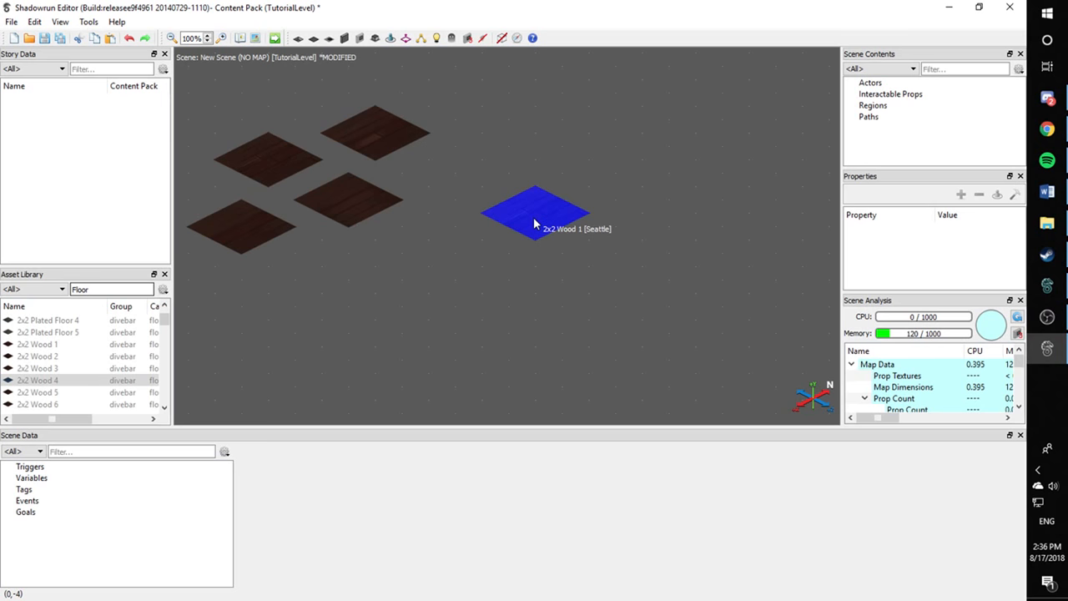
pyautogui.moveTo(533, 217); pyautogui.dragTo(493, 259)
pyautogui.click(530, 281)
pyautogui.click(539, 299)
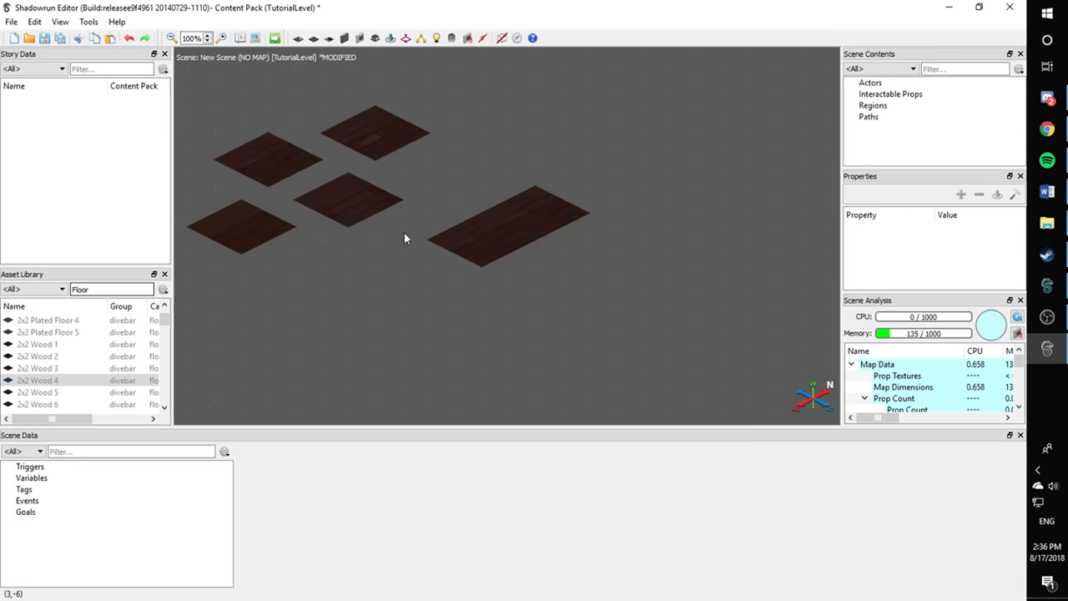
pyautogui.moveTo(466, 242); pyautogui.dragTo(405, 265)
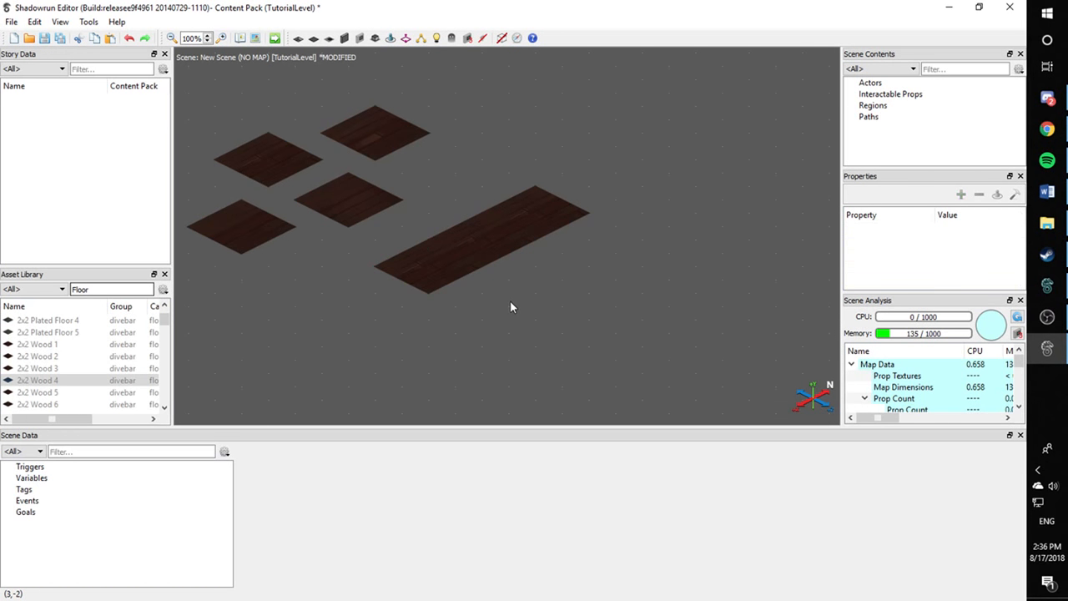
# Select all three tiles of the new Wood 1 row together, then clear the selection
pyautogui.click(426, 267)
pyautogui.click(476, 247)
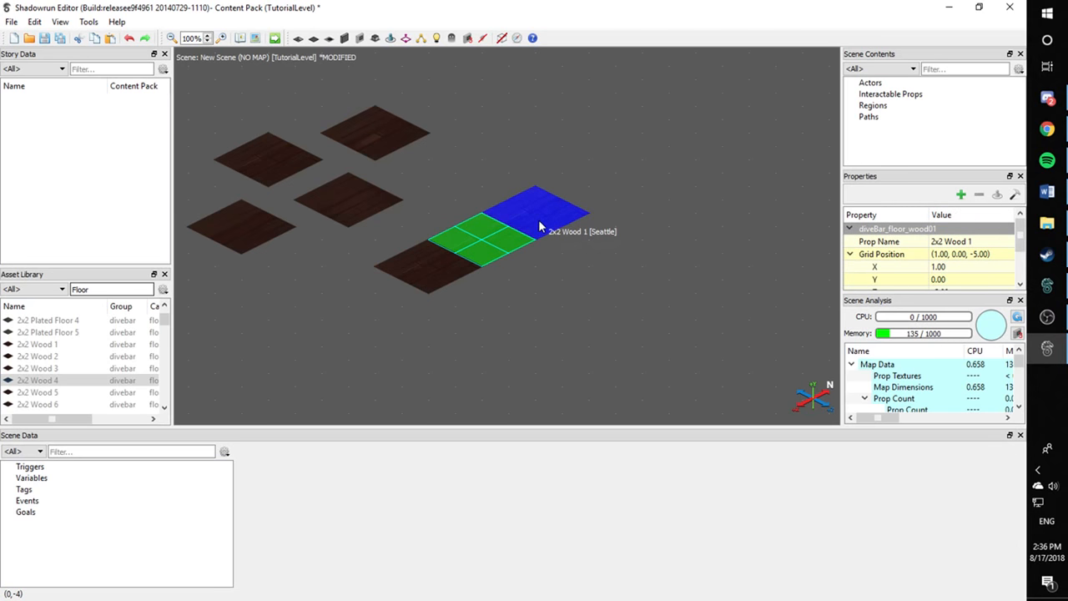
pyautogui.keyDown('ctrl'); pyautogui.click(543, 229); pyautogui.keyUp('ctrl')
pyautogui.keyDown('ctrl'); pyautogui.click(418, 268); pyautogui.keyUp('ctrl')
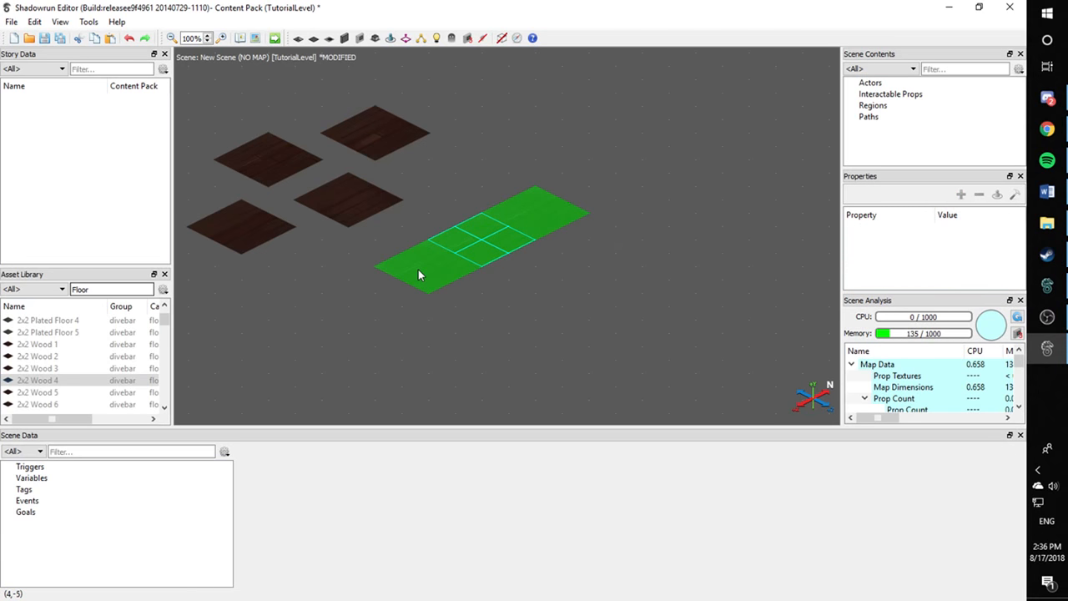
pyautogui.click(495, 287)
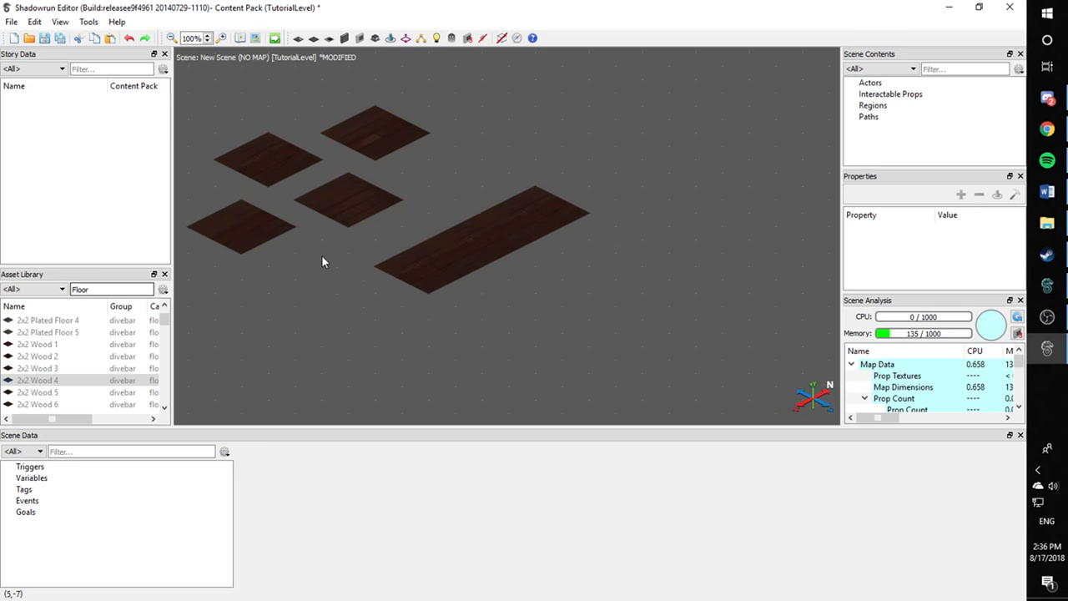
# Select the three-tile row with an area selection and duplicate it alongside itself to form a six-tile block
pyautogui.moveTo(404, 296); pyautogui.dragTo(659, 218)
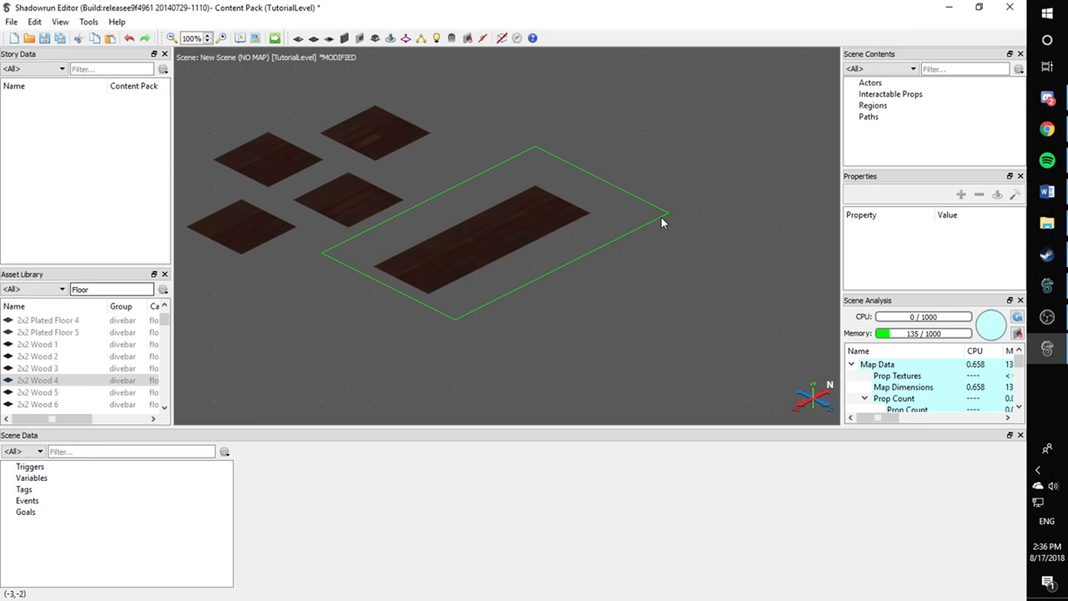
pyautogui.moveTo(661, 217); pyautogui.dragTo(662, 217)
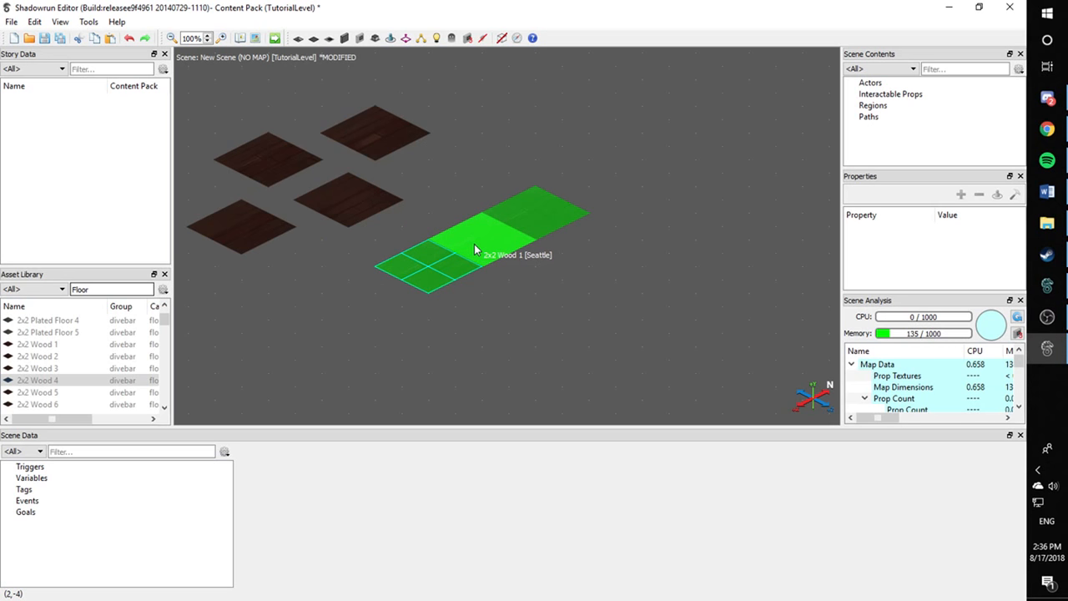
pyautogui.moveTo(473, 247); pyautogui.dragTo(538, 286)
pyautogui.click(398, 306)
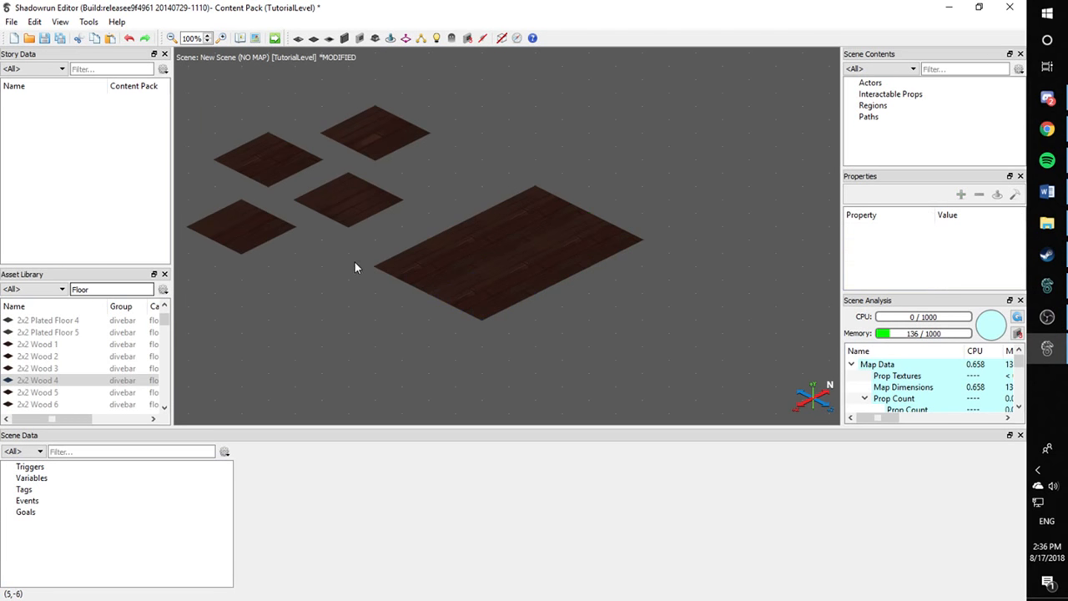
# Duplicate the six-tile block alongside itself, then duplicate the resulting twelve-tile block along its upper-right edge to form a 6-by-4 tile floor
pyautogui.moveTo(357, 267); pyautogui.dragTo(665, 267)
pyautogui.moveTo(499, 267); pyautogui.dragTo(613, 328)
pyautogui.click(431, 370)
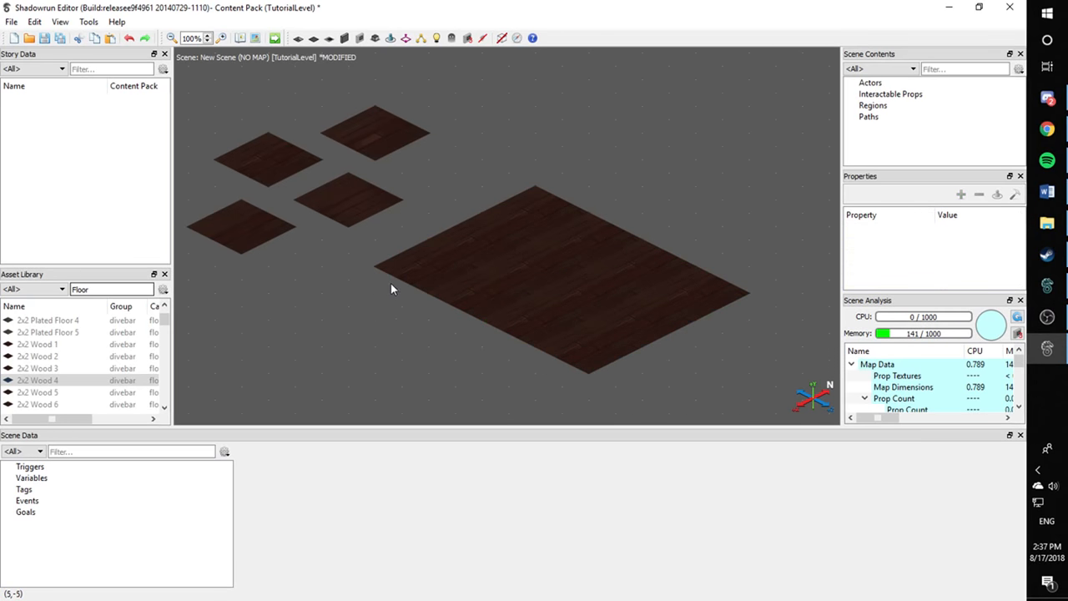
pyautogui.moveTo(390, 284); pyautogui.dragTo(758, 302)
pyautogui.moveTo(632, 309); pyautogui.dragTo(804, 228)
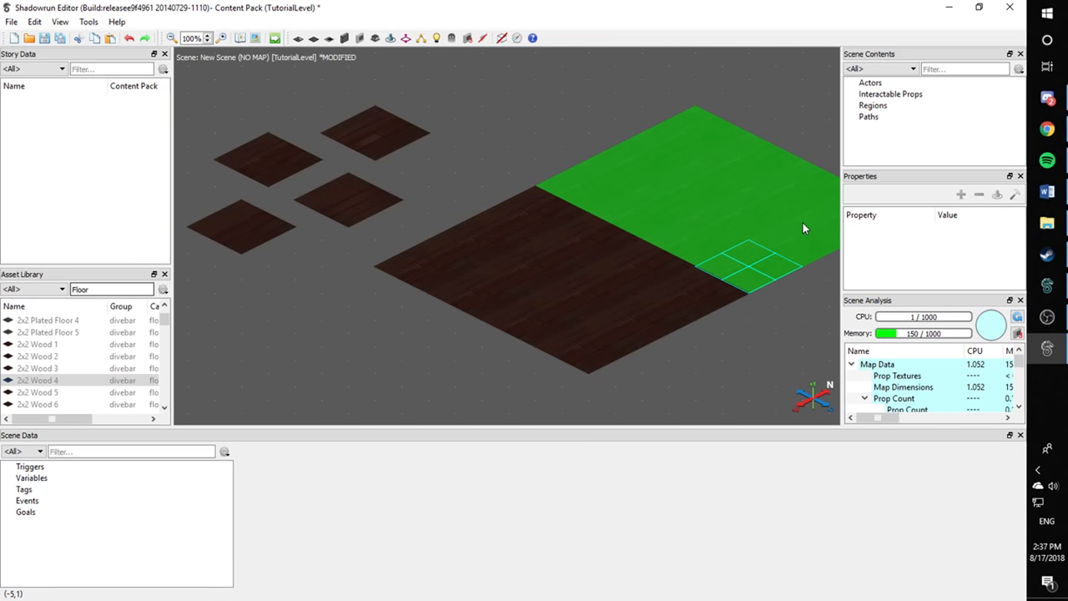
pyautogui.click(782, 334)
# Duplicate two adjacent tiles from the floor's lower-right edge outward to add a two-tile extension on that side
pyautogui.scroll(-1, 729, 348)
pyautogui.moveTo(730, 347); pyautogui.dragTo(616, 343, button='middle')
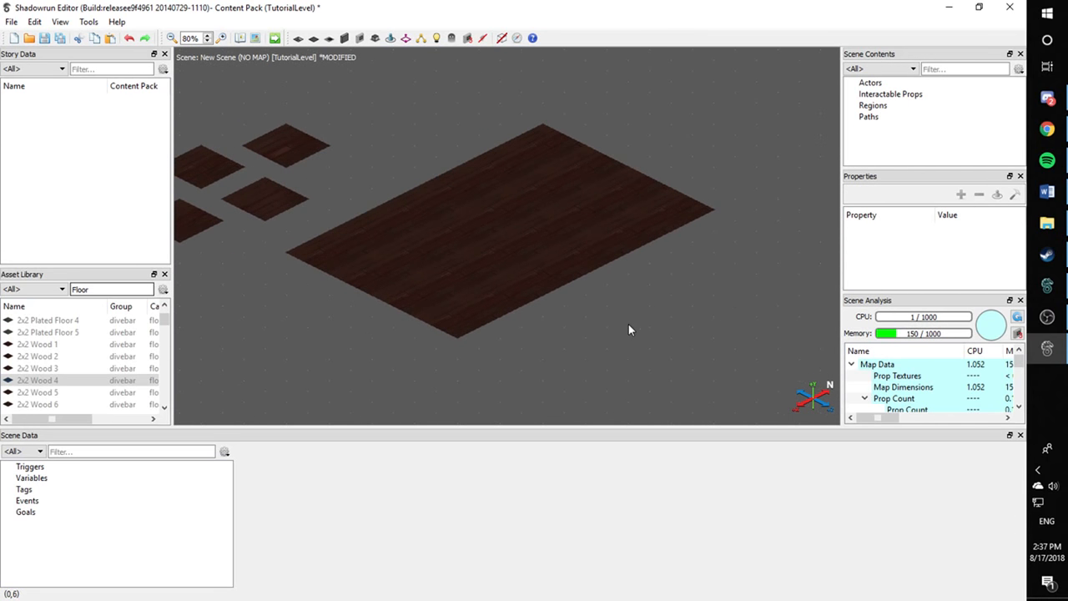
pyautogui.click(545, 272)
pyautogui.keyDown('ctrl'); pyautogui.click(588, 259); pyautogui.keyUp('ctrl')
pyautogui.moveTo(588, 259); pyautogui.dragTo(602, 295)
pyautogui.click(638, 355)
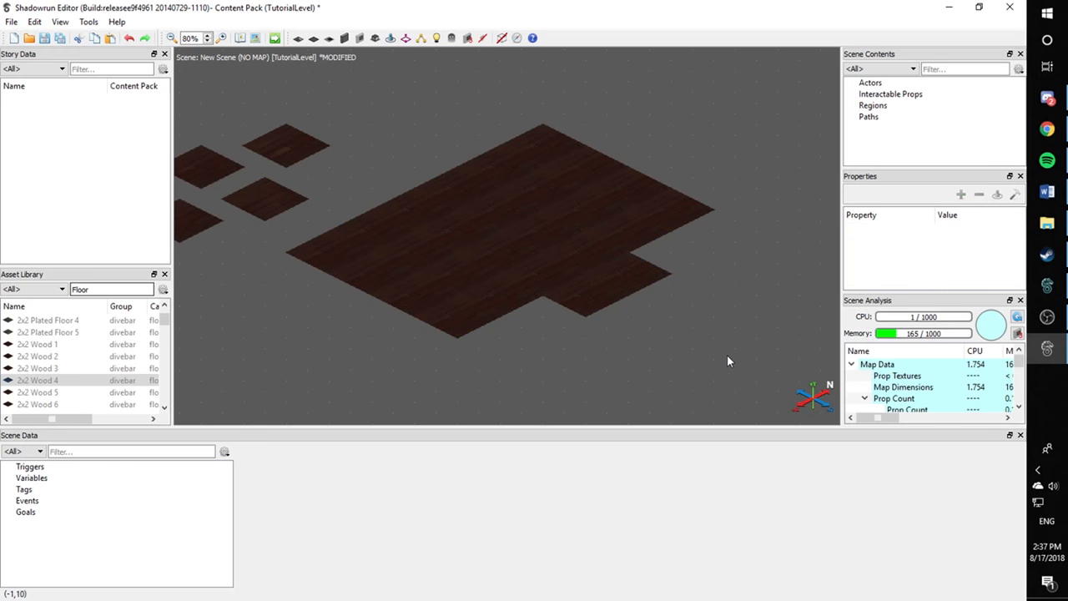
# Duplicate two adjacent tiles from the floor's upper-right edge outward to extend the floor on that side
pyautogui.moveTo(746, 255); pyautogui.dragTo(694, 322, button='middle')
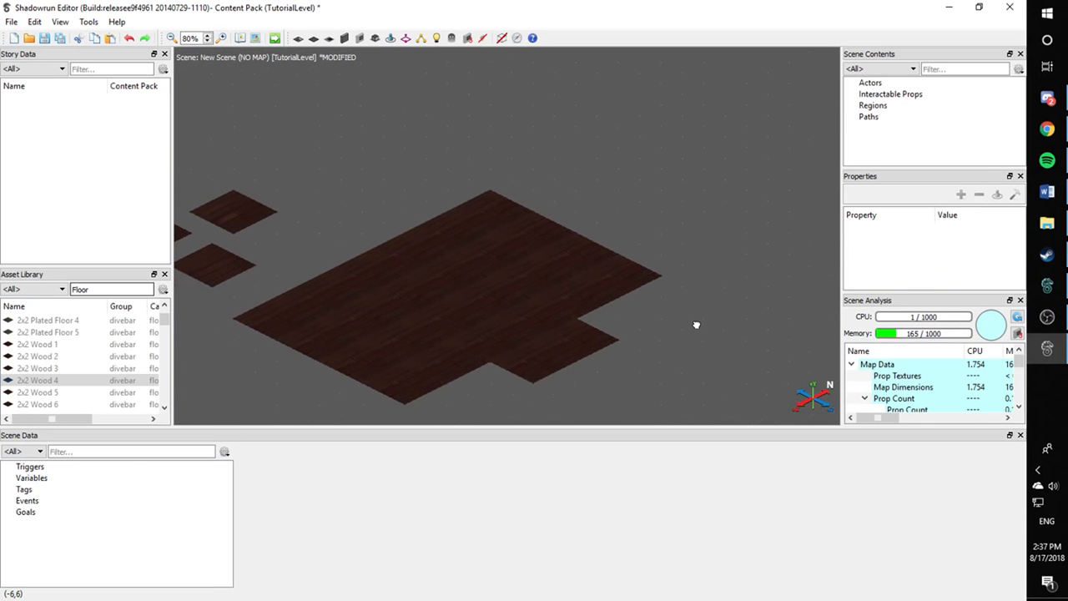
pyautogui.click(539, 239)
pyautogui.keyDown('ctrl'); pyautogui.click(554, 254); pyautogui.keyUp('ctrl')
pyautogui.moveTo(554, 254); pyautogui.dragTo(603, 242)
pyautogui.click(720, 236)
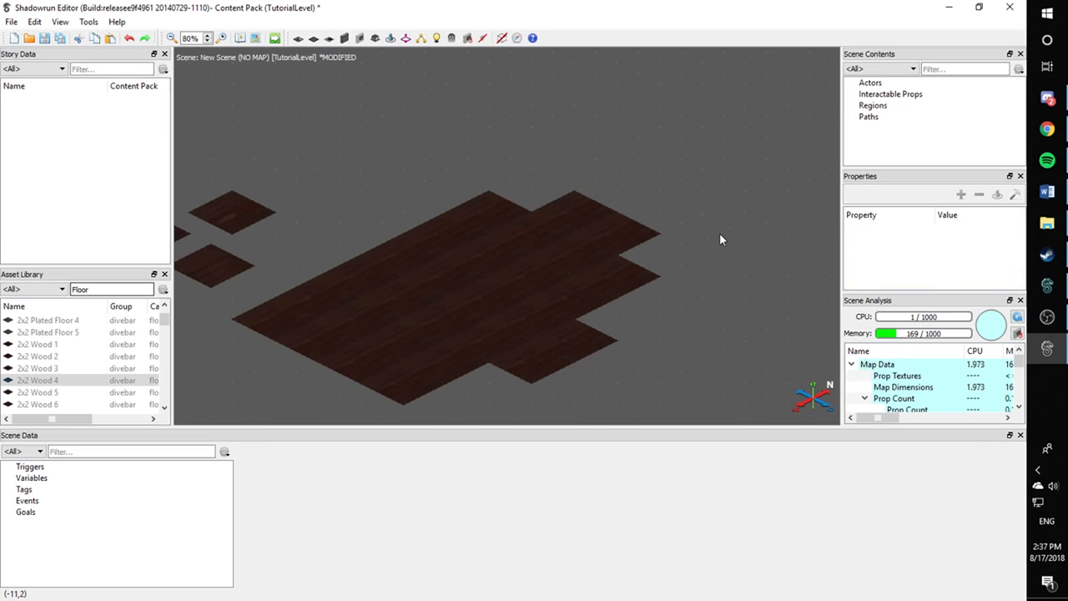
# Duplicate two adjacent tiles from the floor's upper-left edge to add a two-tile extension at its far left end
pyautogui.moveTo(703, 293); pyautogui.dragTo(729, 231, button='middle')
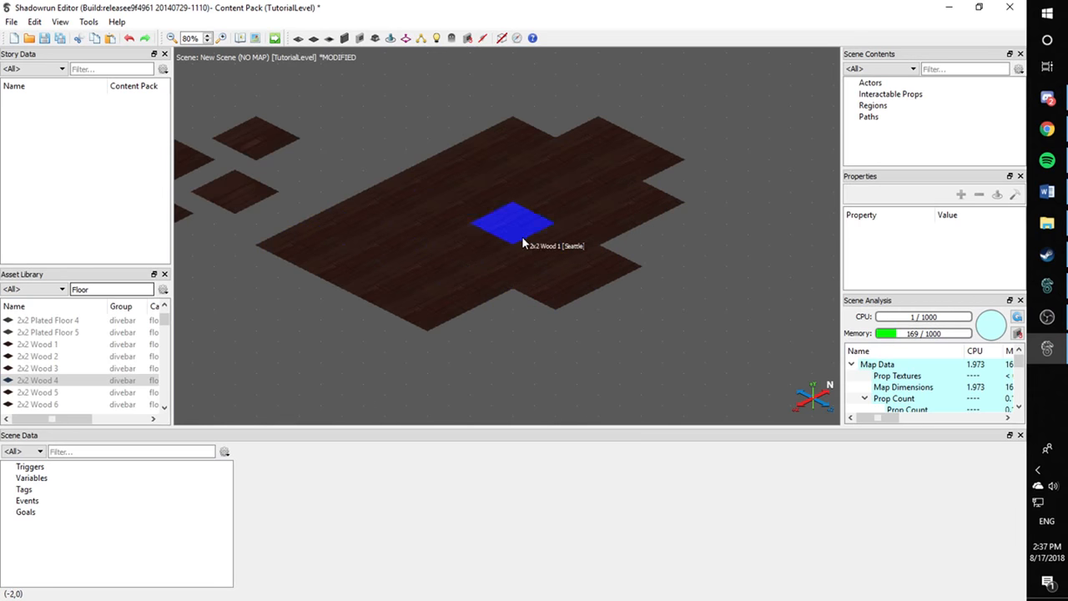
pyautogui.click(423, 176)
pyautogui.click(453, 165)
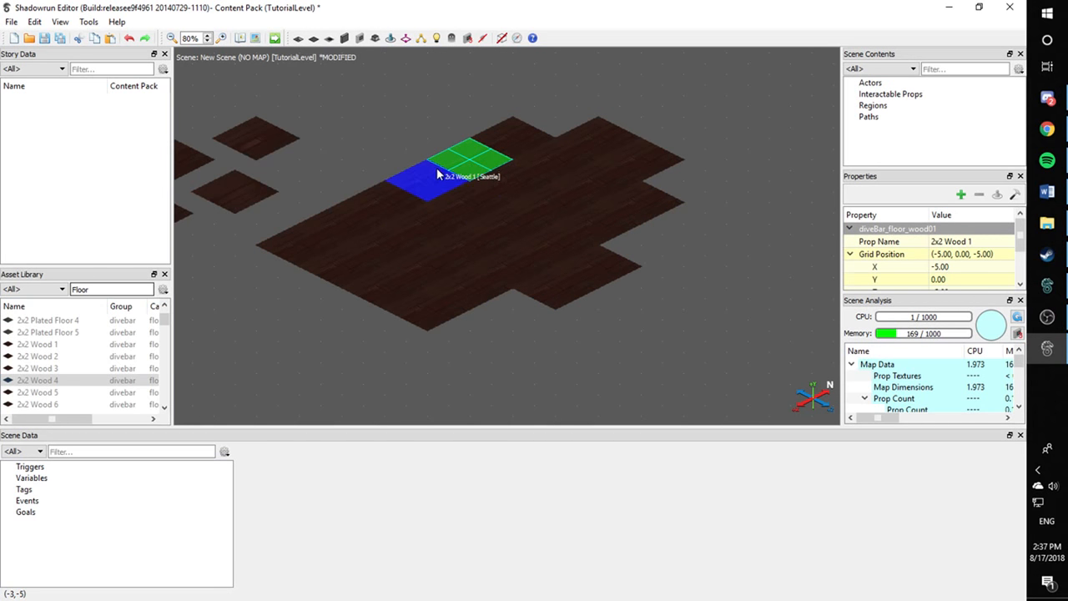
pyautogui.keyDown('ctrl'); pyautogui.click(438, 170); pyautogui.keyUp('ctrl')
pyautogui.moveTo(435, 172); pyautogui.dragTo(258, 215)
pyautogui.click(363, 151)
# Move the separate sample wood tiles farther away from the main floor
pyautogui.moveTo(363, 147); pyautogui.dragTo(498, 157, button='middle')
pyautogui.moveTo(367, 197); pyautogui.dragTo(218, 122)
pyautogui.moveTo(223, 180); pyautogui.dragTo(362, 71)
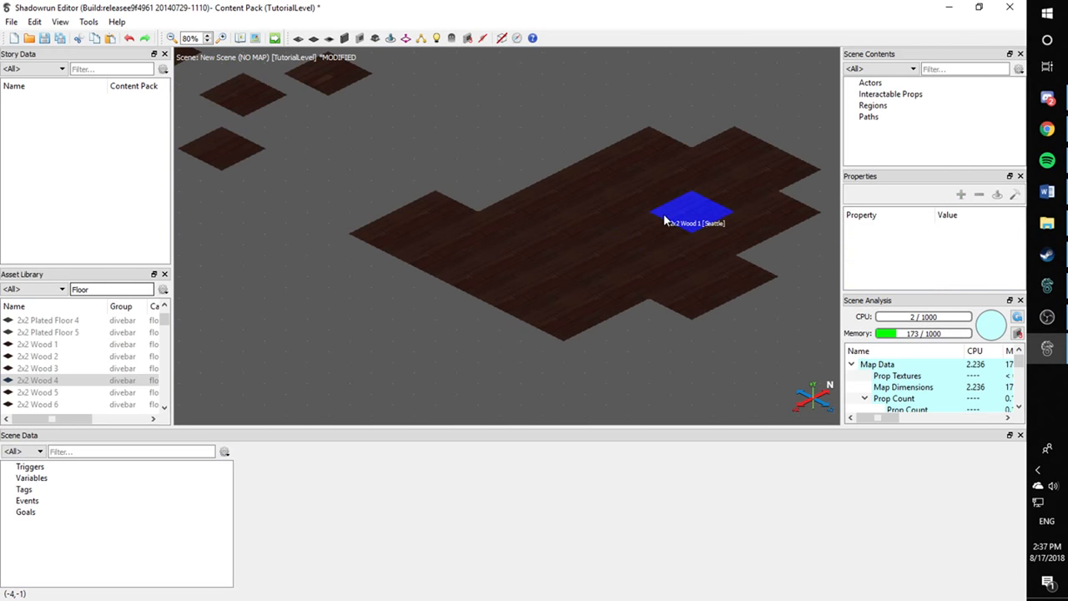
# Duplicate the two-tile extension on the floor's lower-right side three times to lay a six-tile row across its outer end
pyautogui.moveTo(668, 214); pyautogui.dragTo(609, 241, button='middle')
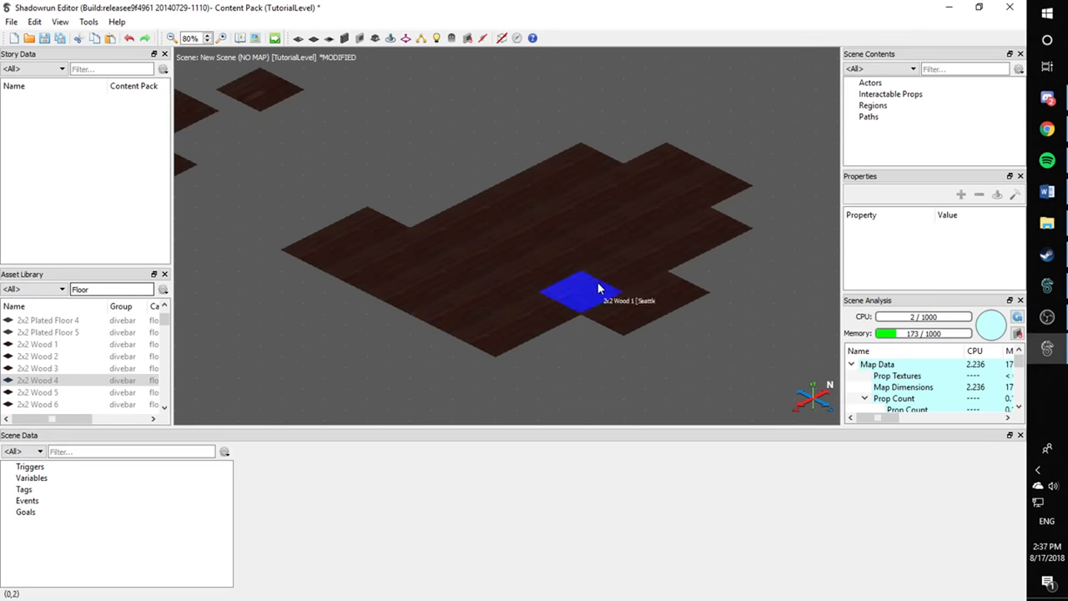
pyautogui.moveTo(632, 262); pyautogui.dragTo(560, 230, button='middle')
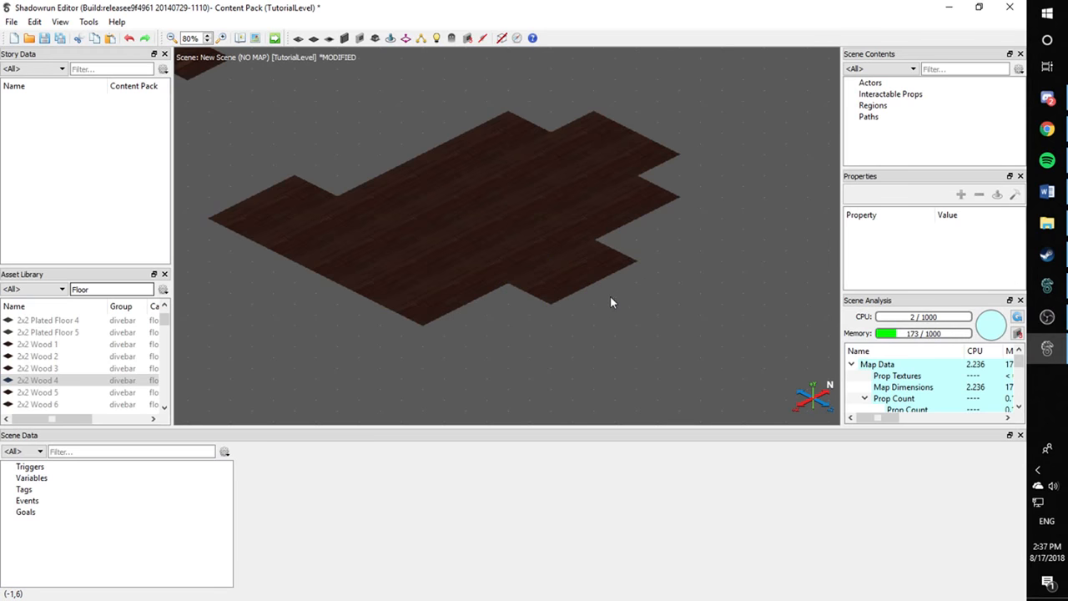
pyautogui.moveTo(610, 302); pyautogui.dragTo(539, 239, button='middle')
pyautogui.click(470, 227)
pyautogui.click(529, 207)
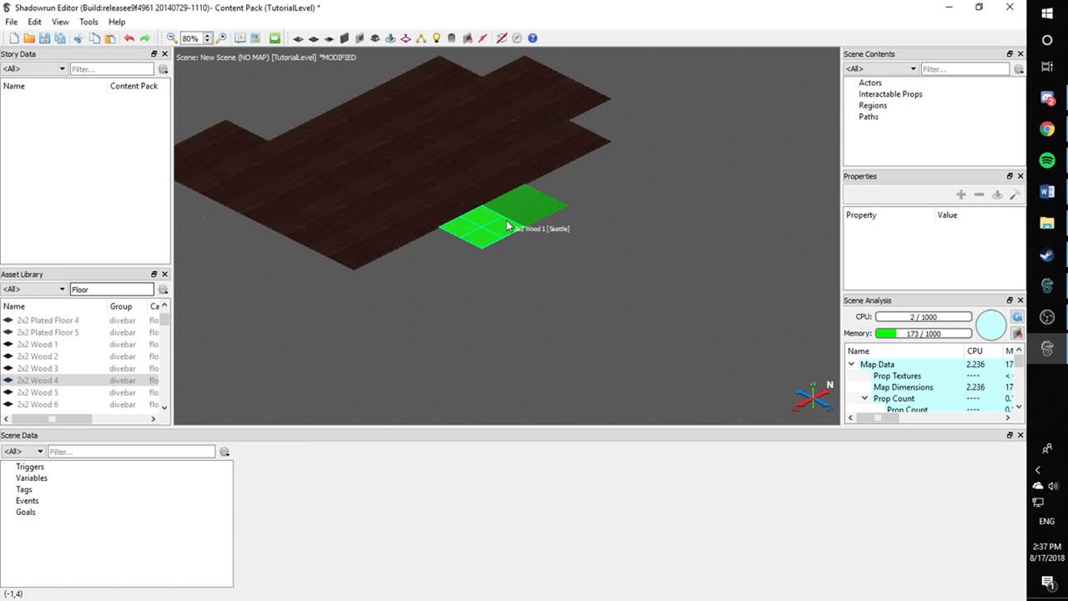
pyautogui.click(465, 292)
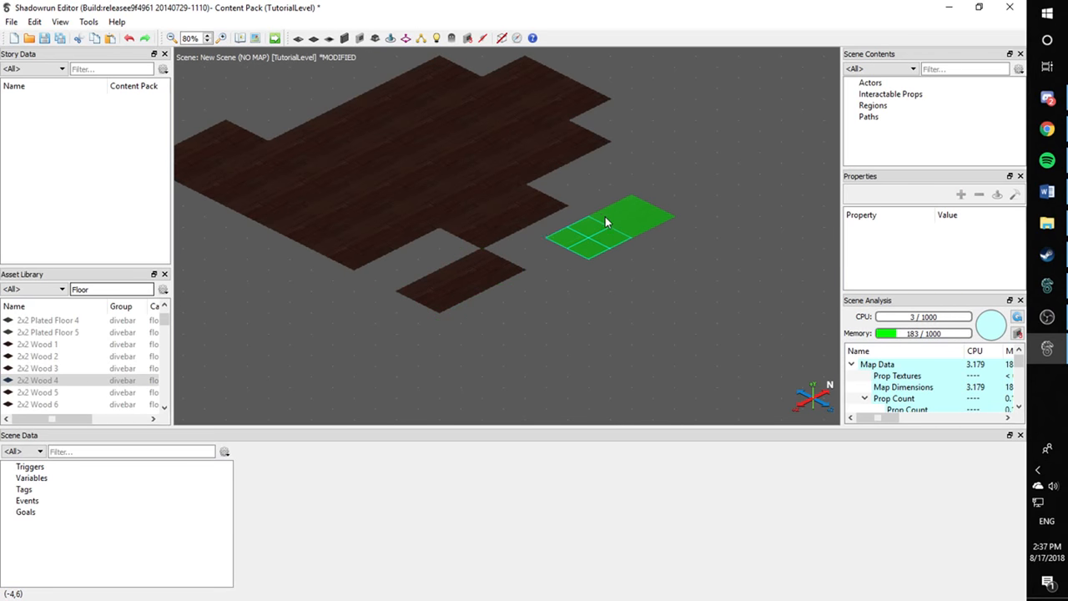
pyautogui.click(635, 190)
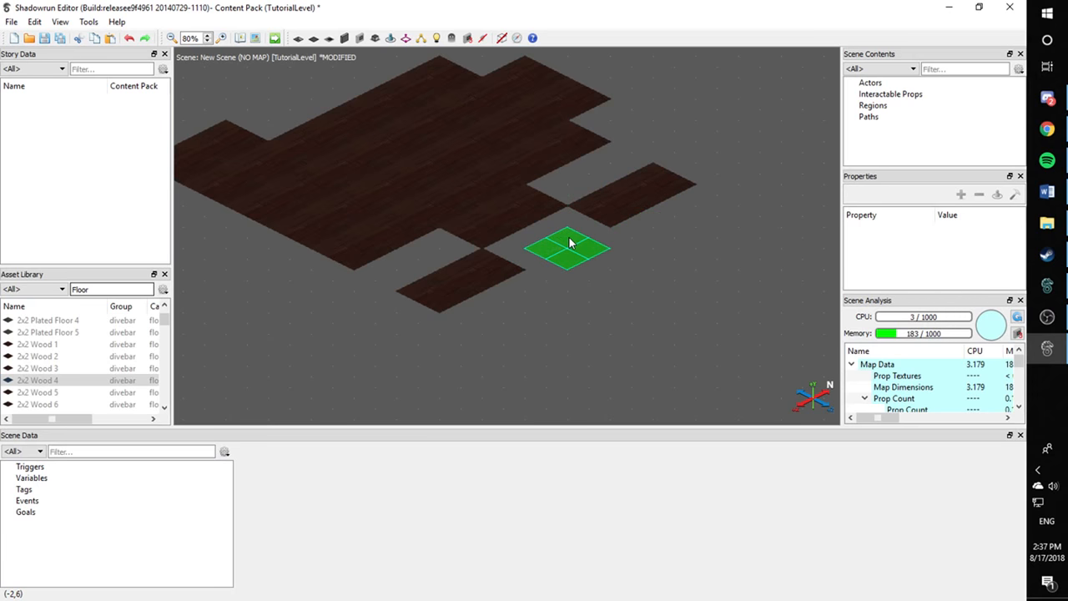
pyautogui.click(597, 246)
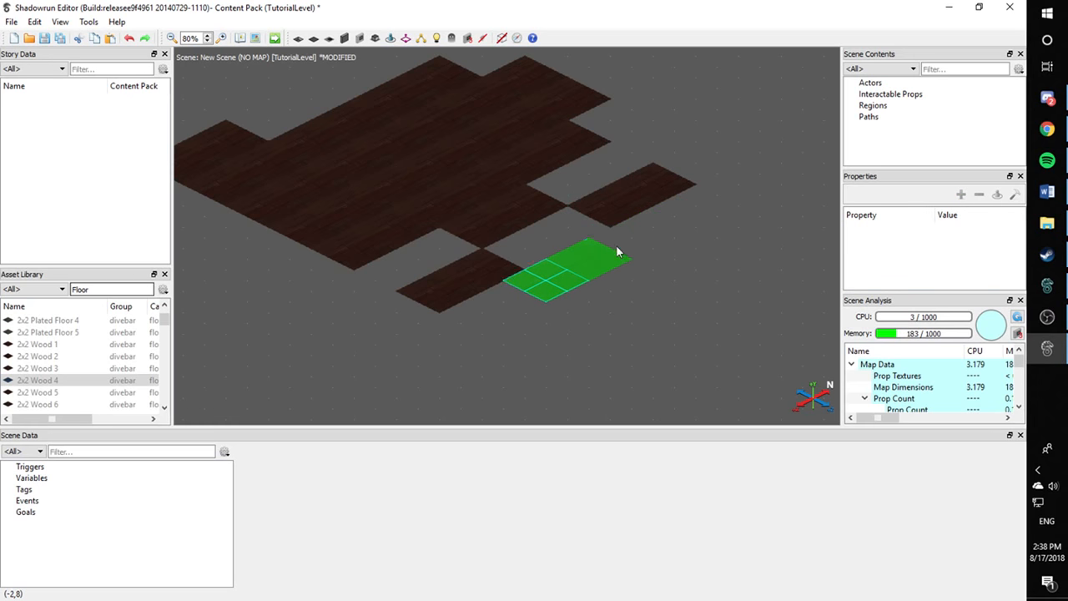
pyautogui.click(582, 233)
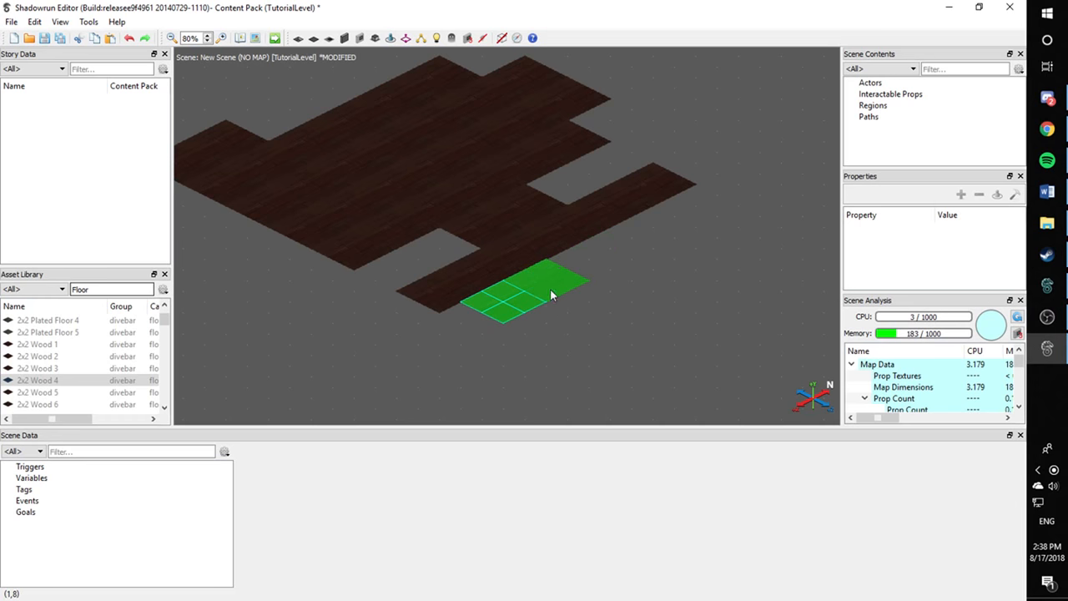
# Duplicate tile pairs along the outer side of the six-tile row to widen it into a block three tiles deep
pyautogui.click(519, 305)
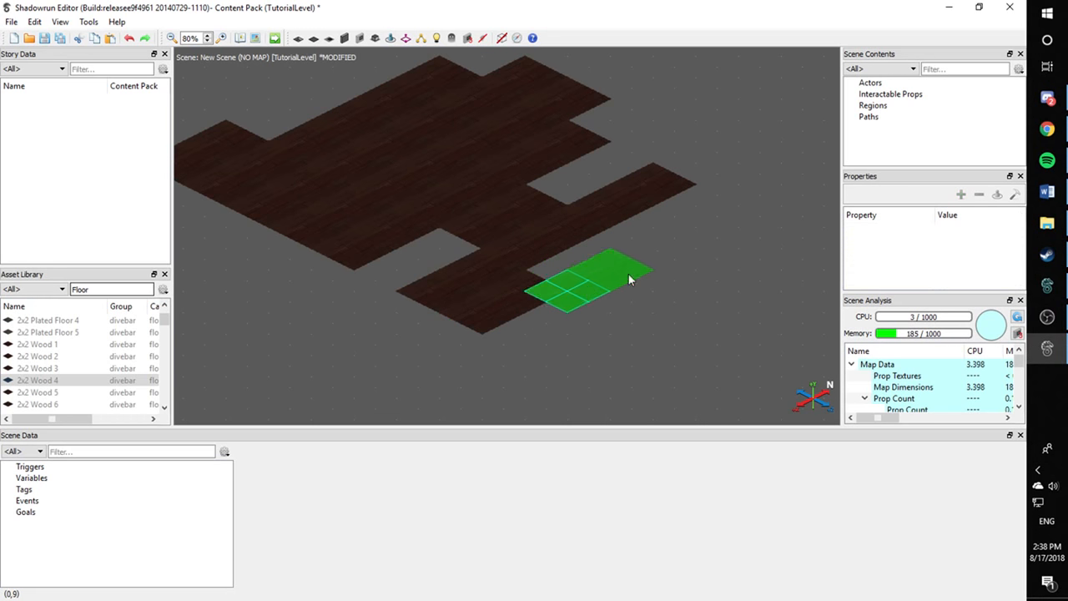
pyautogui.click(598, 273)
pyautogui.click(675, 232)
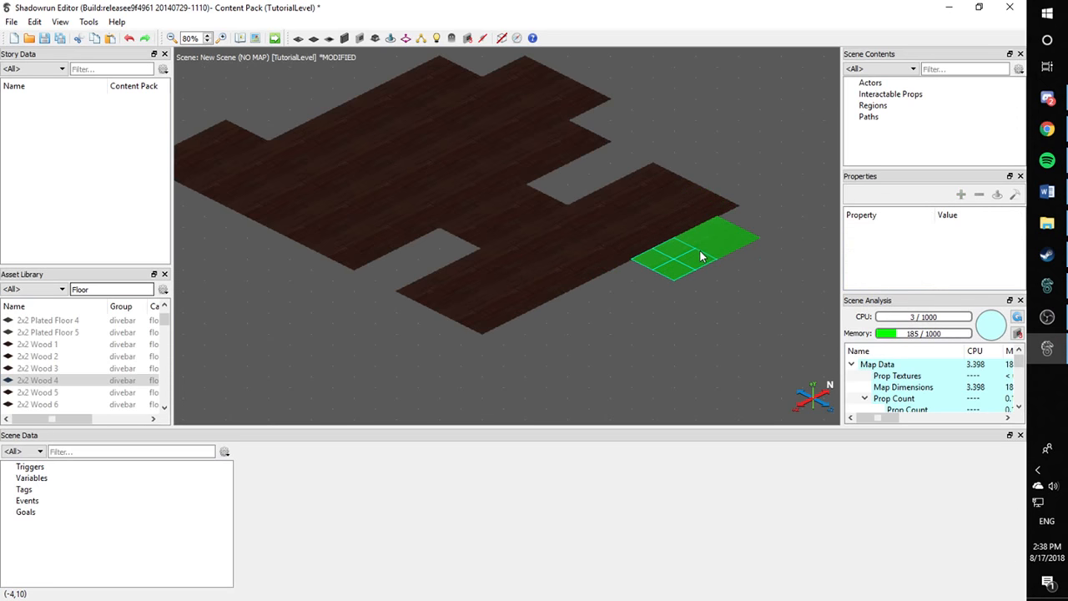
pyautogui.click(705, 249)
pyautogui.click(636, 291)
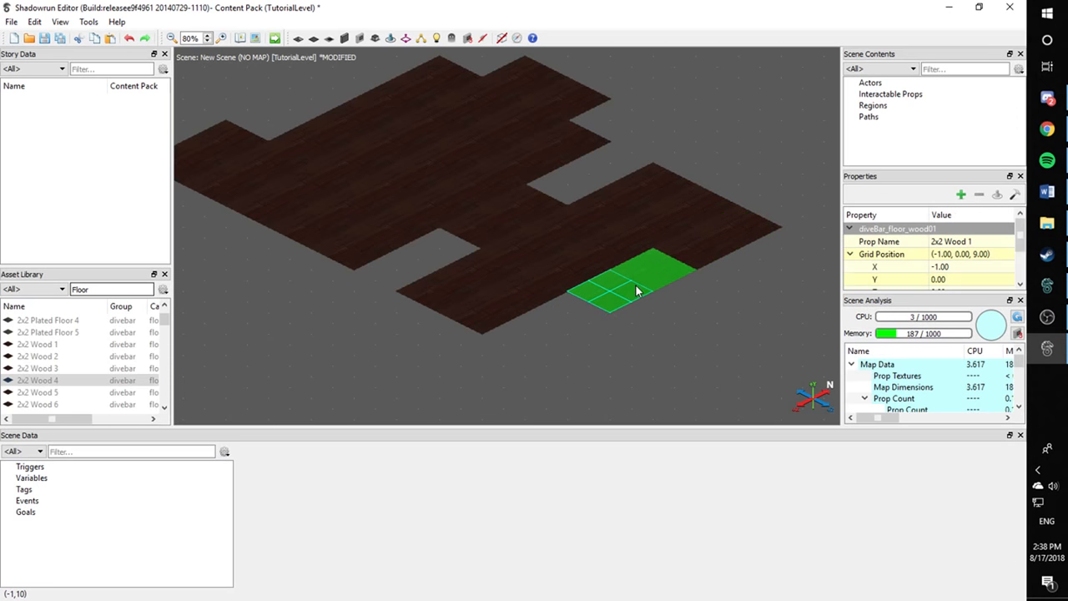
pyautogui.click(541, 337)
pyautogui.moveTo(663, 354); pyautogui.dragTo(709, 407, button='middle')
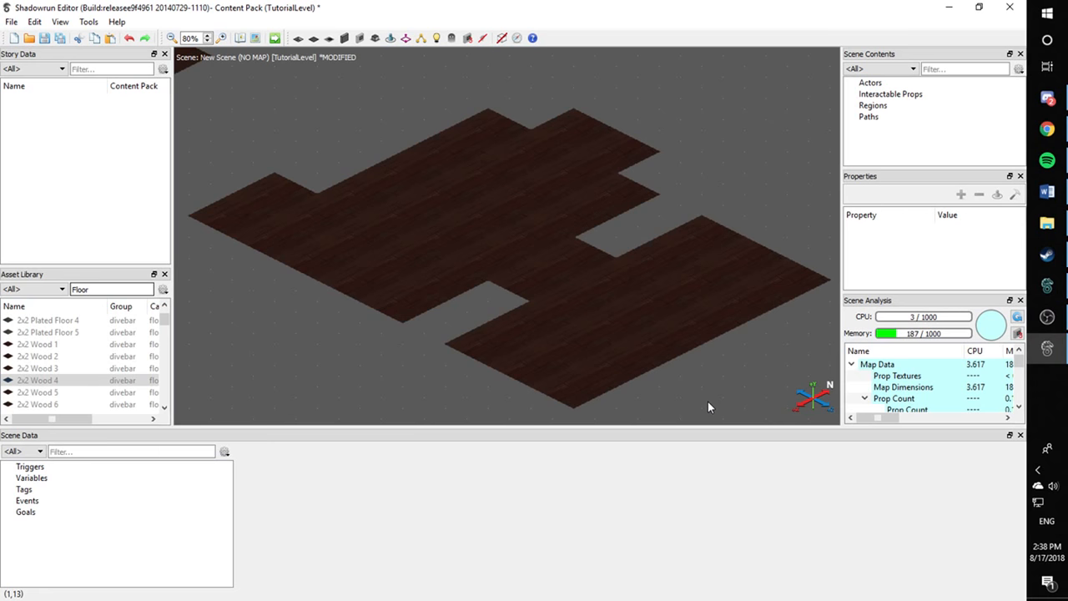
pyautogui.moveTo(699, 258); pyautogui.dragTo(669, 347, button='middle')
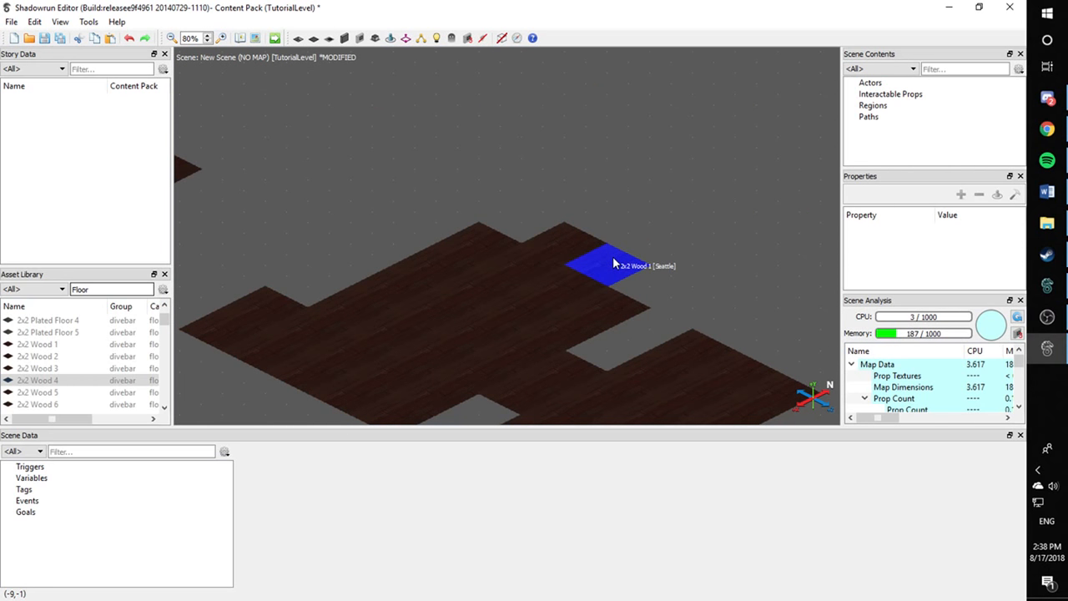
pyautogui.click(556, 240)
pyautogui.click(608, 260)
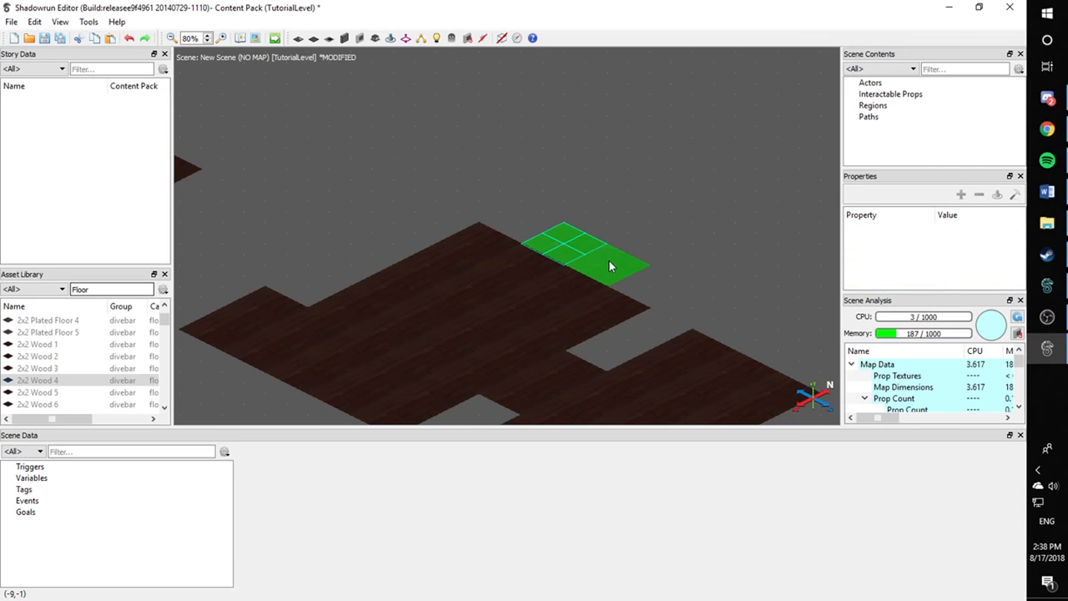
pyautogui.click(558, 234)
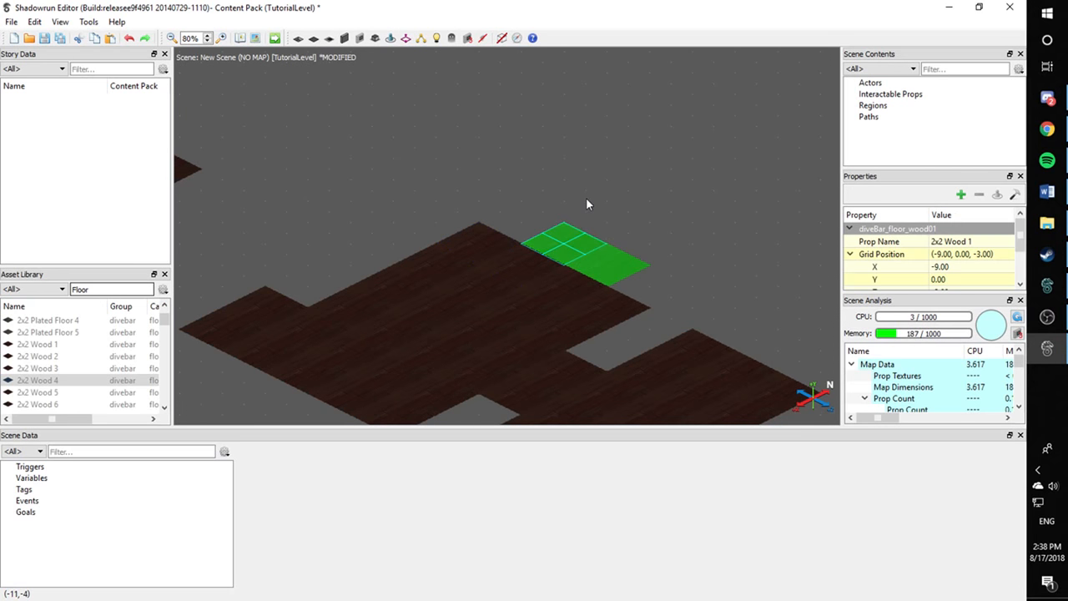
pyautogui.click(586, 197)
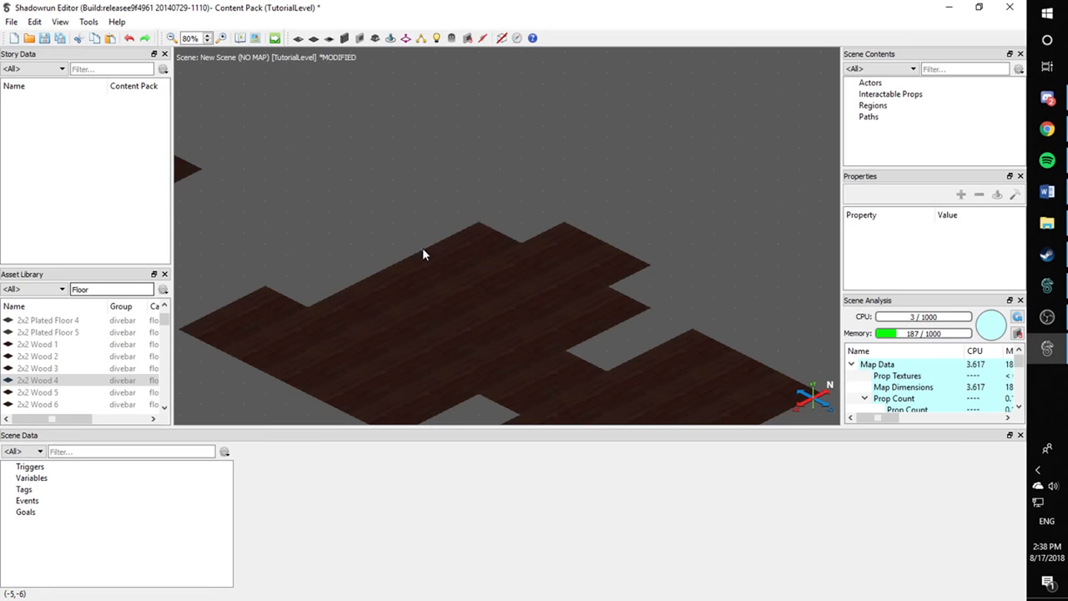
pyautogui.moveTo(429, 265); pyautogui.dragTo(491, 205, button='middle')
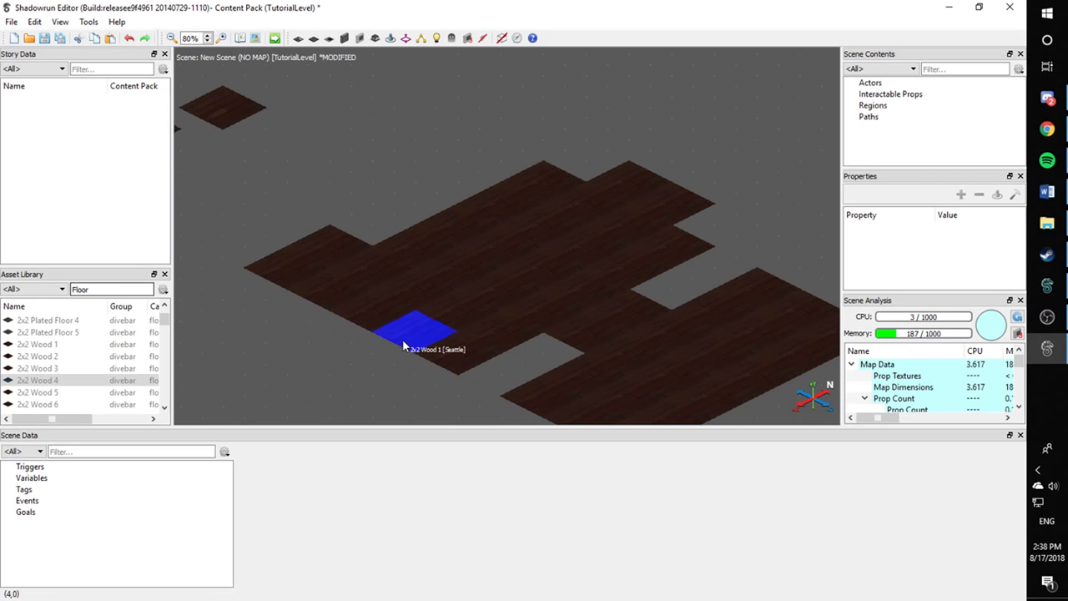
pyautogui.scroll(-2, 365, 362)
pyautogui.moveTo(366, 365); pyautogui.dragTo(318, 352, button='middle')
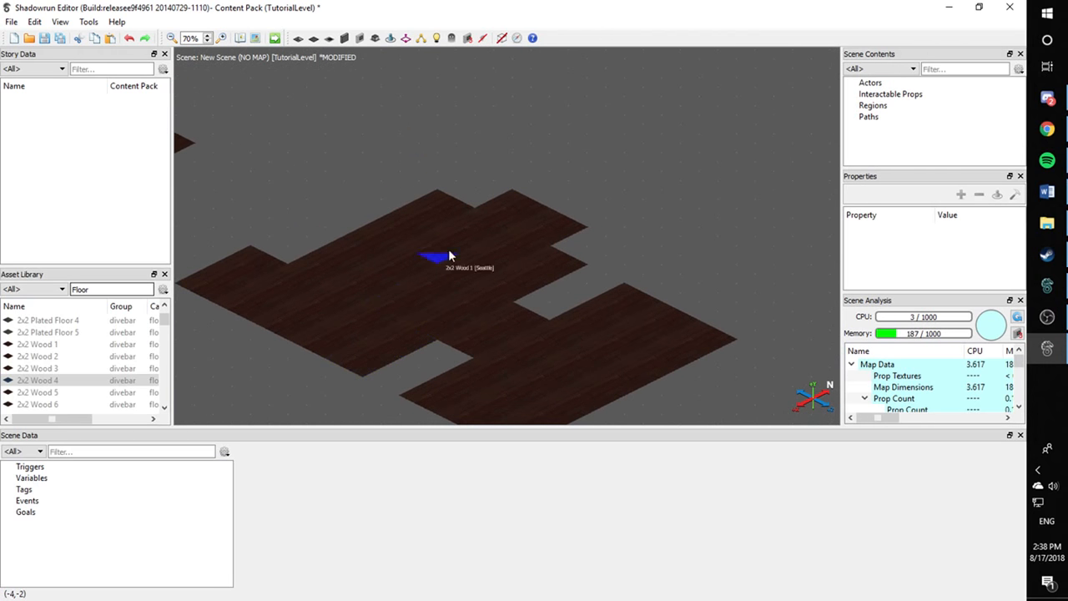
# Duplicate the whole six-by-three tile block and place the copy apart from the floor, beyond its upper-right extension
pyautogui.click(504, 207)
pyautogui.click(621, 293)
pyautogui.moveTo(599, 323); pyautogui.dragTo(616, 236, button='middle')
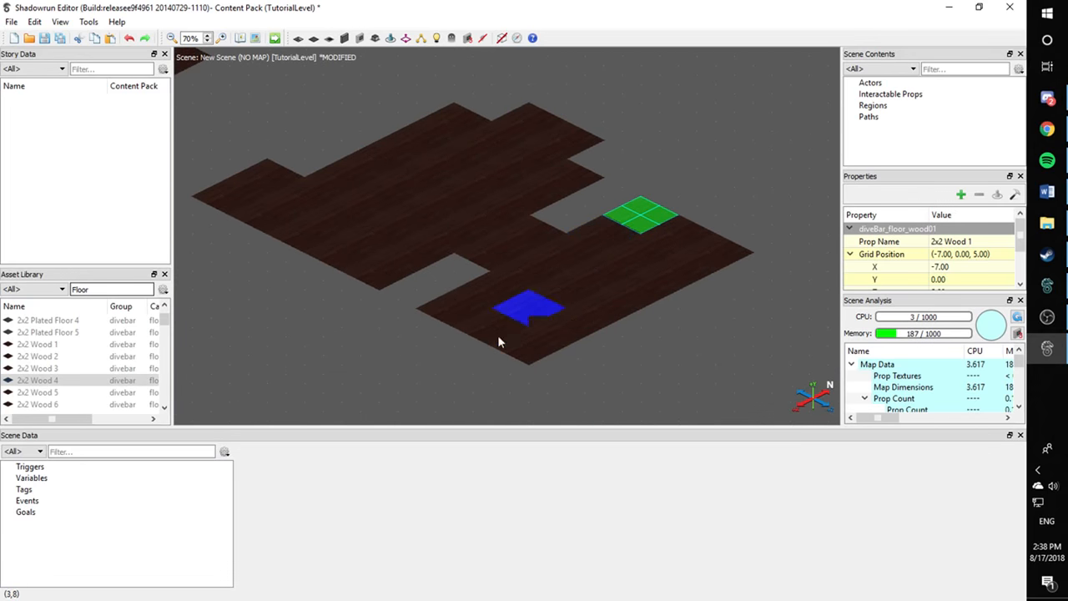
pyautogui.moveTo(421, 328); pyautogui.dragTo(783, 247)
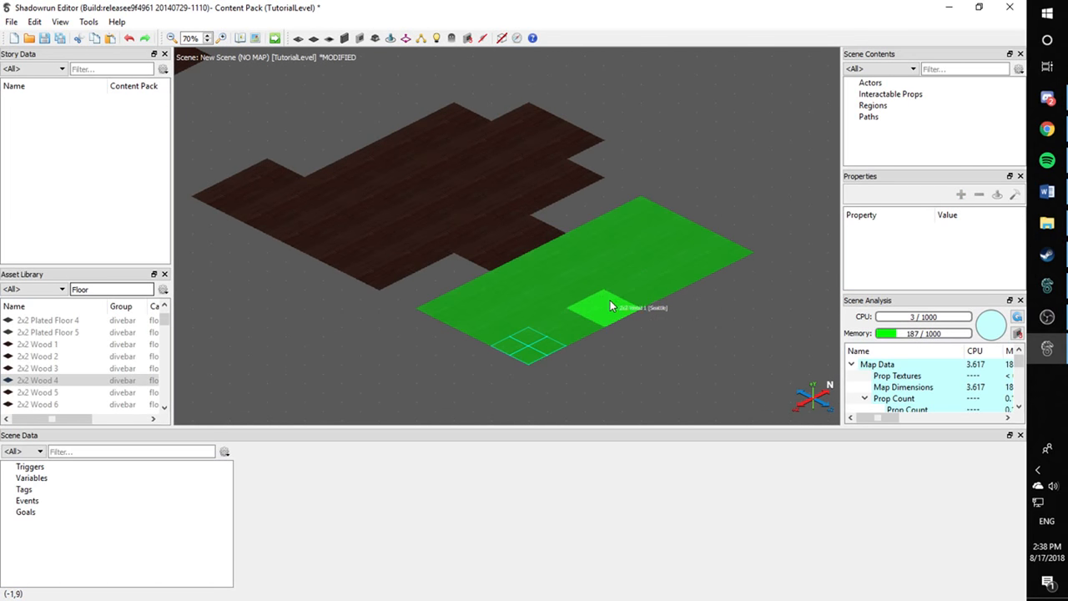
pyautogui.keyDown('ctrl'); pyautogui.moveTo(610, 300); pyautogui.dragTo(752, 116); pyautogui.keyUp('ctrl')
pyautogui.moveTo(737, 152); pyautogui.dragTo(592, 364, button='middle')
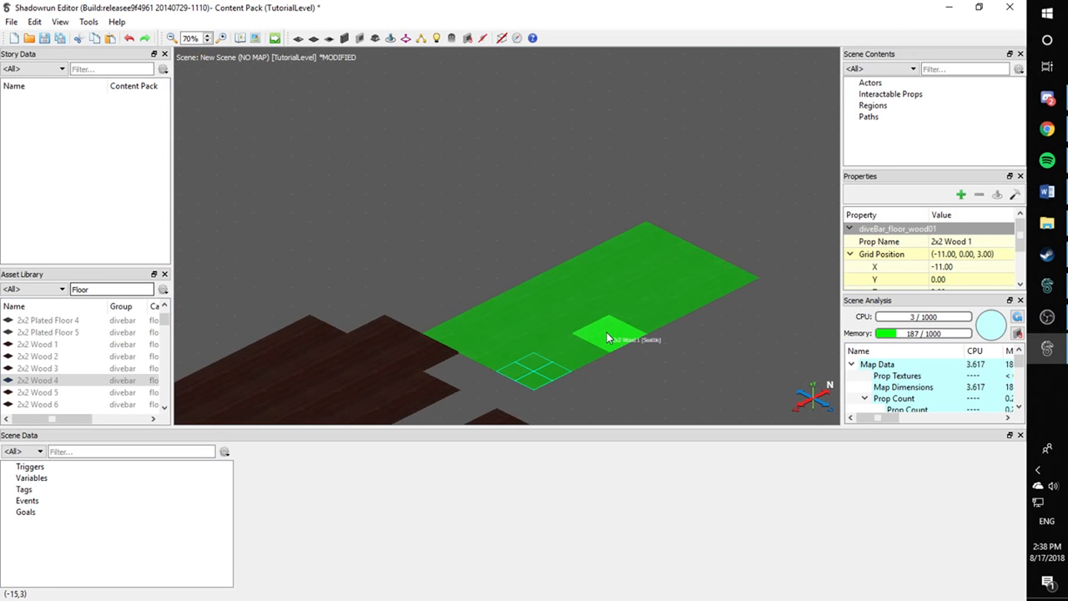
pyautogui.moveTo(607, 336); pyautogui.dragTo(618, 265)
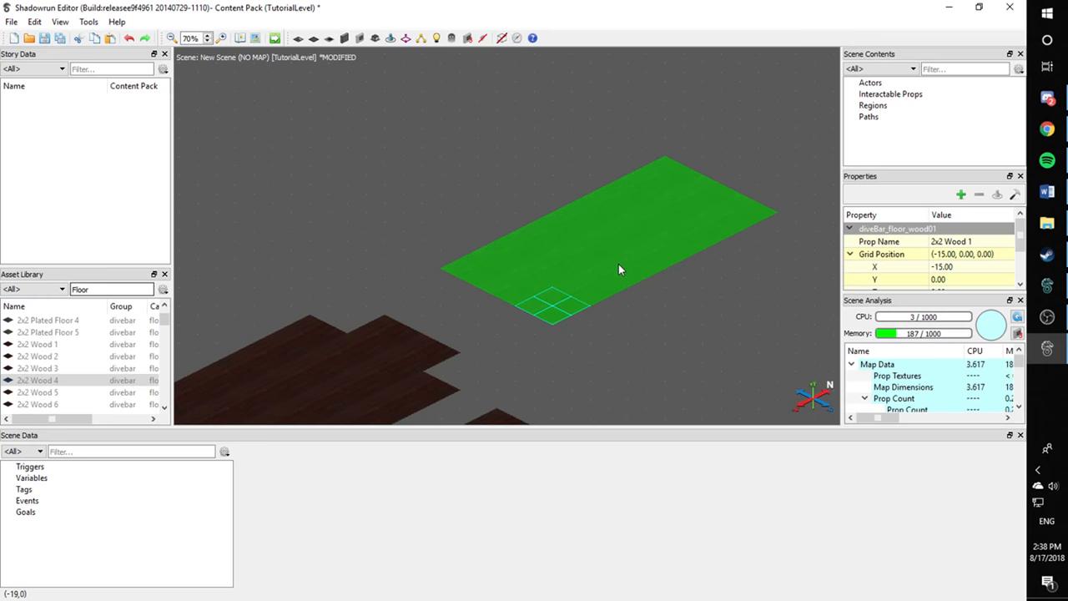
pyautogui.click(672, 316)
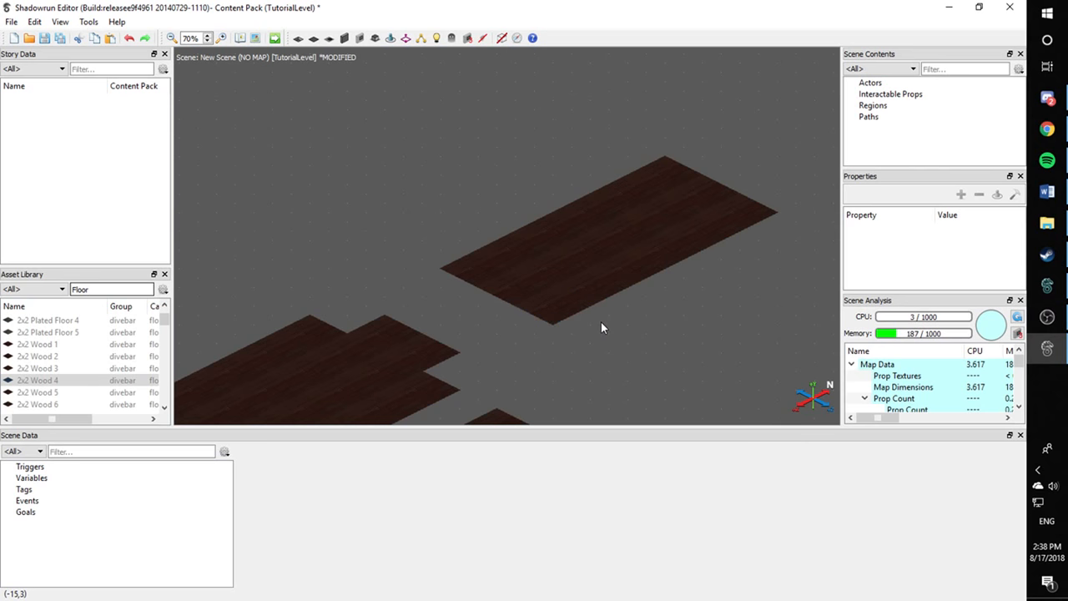
pyautogui.moveTo(601, 322); pyautogui.dragTo(452, 270)
pyautogui.click(479, 346)
pyautogui.moveTo(798, 208)
pyautogui.mouseDown()
pyautogui.moveTo(389, 282)
pyautogui.moveTo(389, 267)
pyautogui.mouseUp()
pyautogui.moveTo(559, 342); pyautogui.dragTo(561, 338)
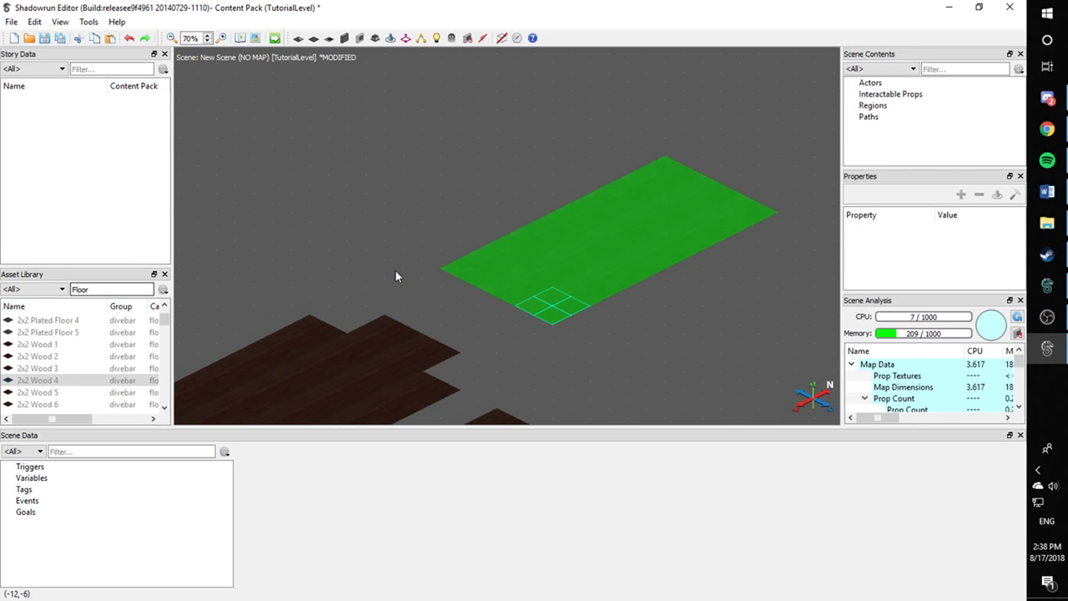
pyautogui.click(479, 346)
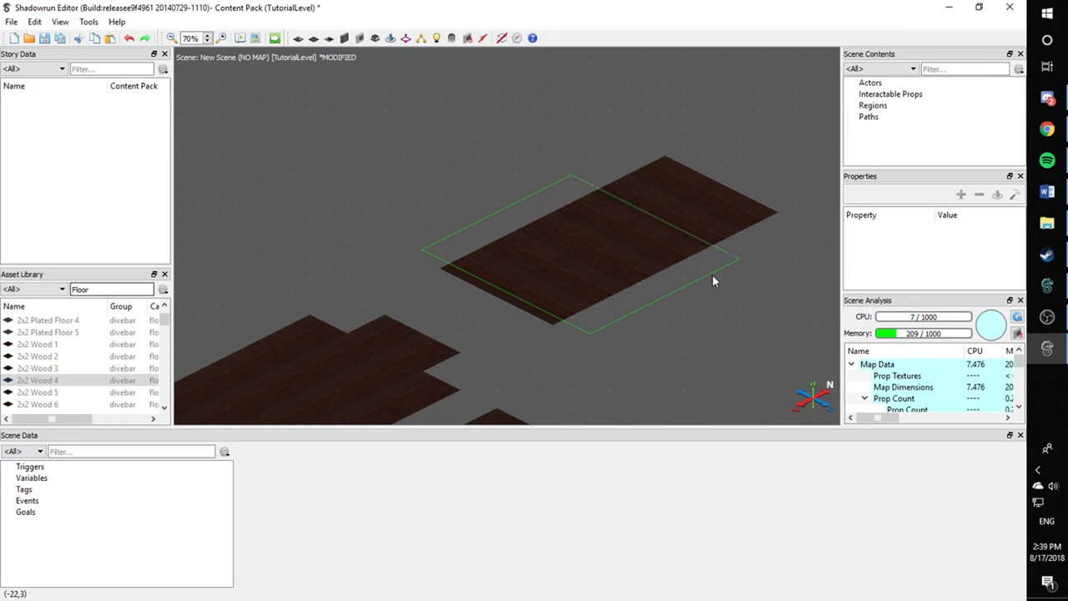
# Pull the lowest corner tile out of the separate block to inspect it, and put it back in its place
pyautogui.moveTo(544, 308); pyautogui.dragTo(603, 360)
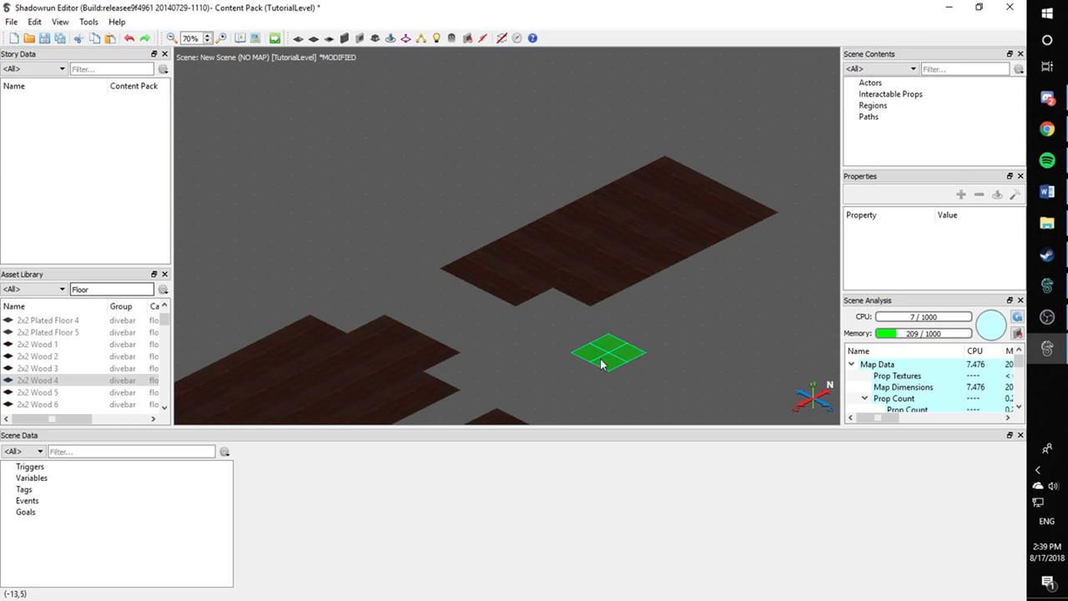
pyautogui.click(586, 361)
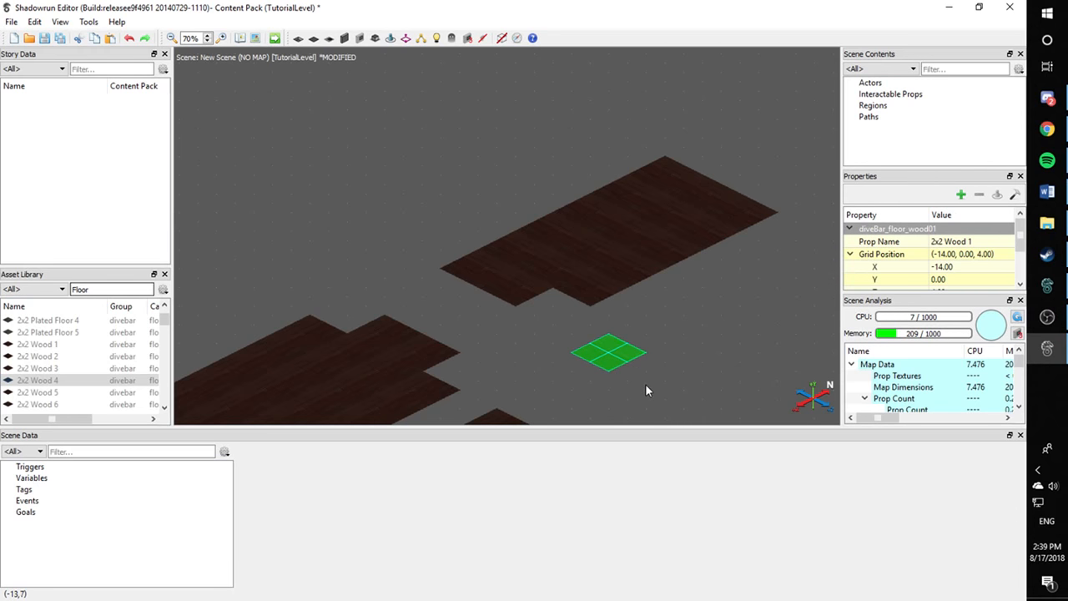
pyautogui.click(646, 385)
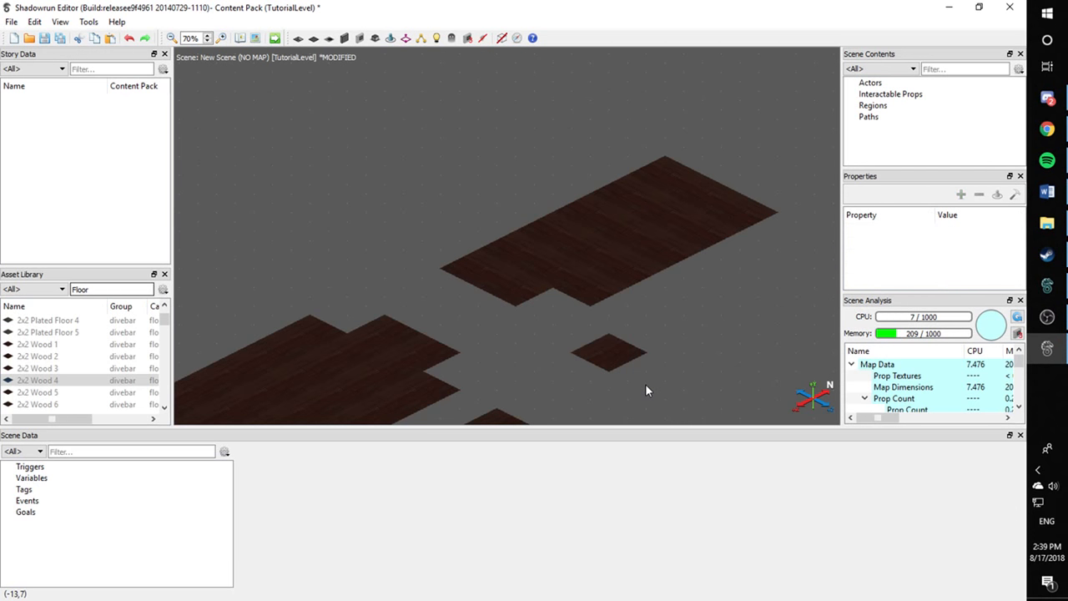
pyautogui.scroll(5, 645, 385)
pyautogui.moveTo(645, 385); pyautogui.dragTo(553, 254, button='middle')
pyautogui.scroll(3, 546, 282)
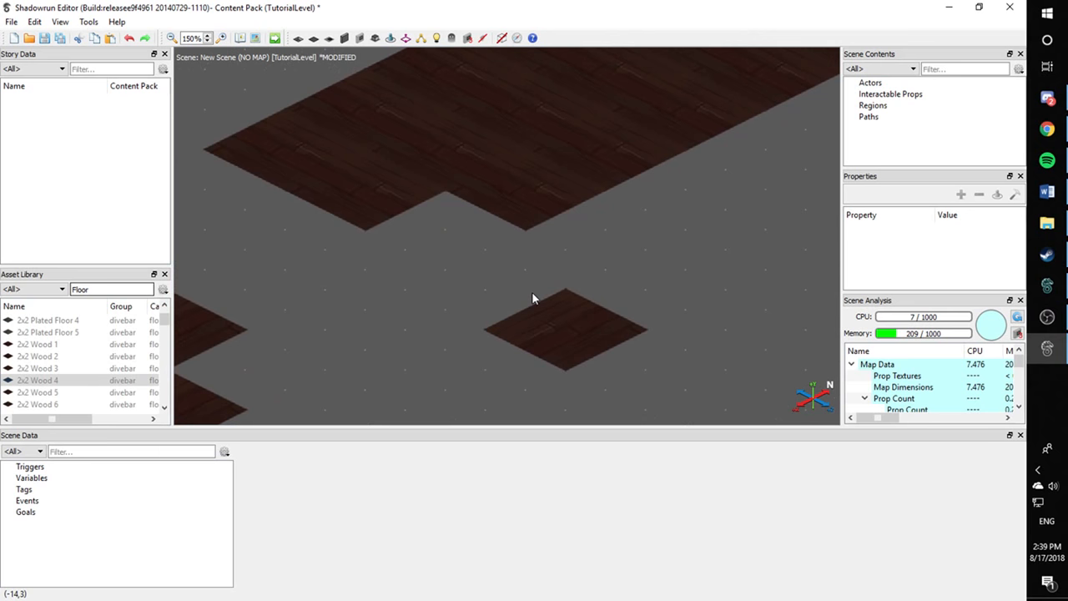
pyautogui.click(550, 344)
pyautogui.click(662, 314)
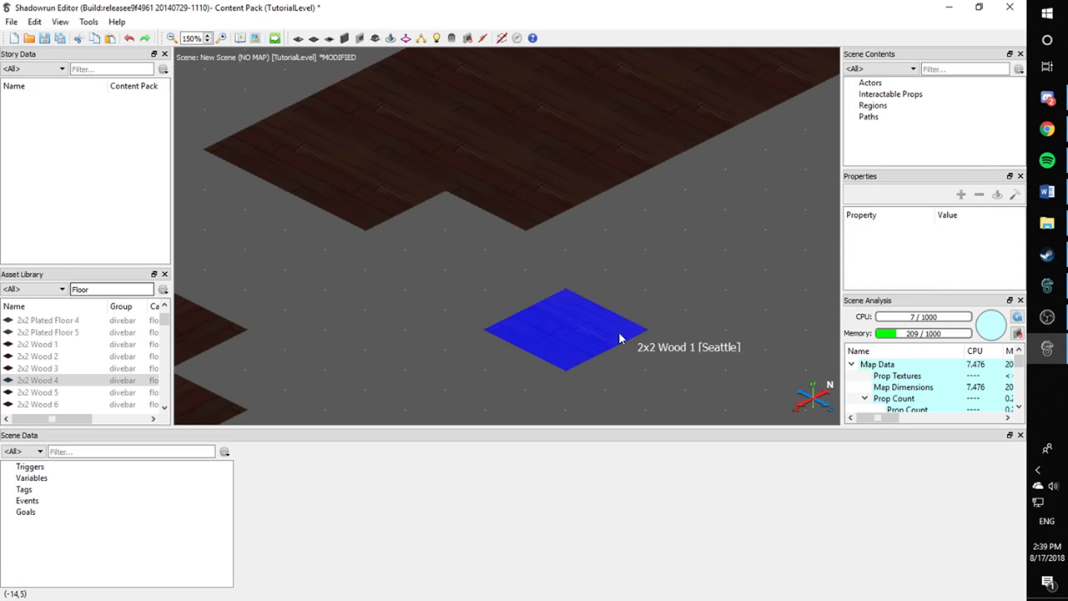
pyautogui.moveTo(631, 341); pyautogui.dragTo(516, 247)
pyautogui.scroll(-3, 629, 362)
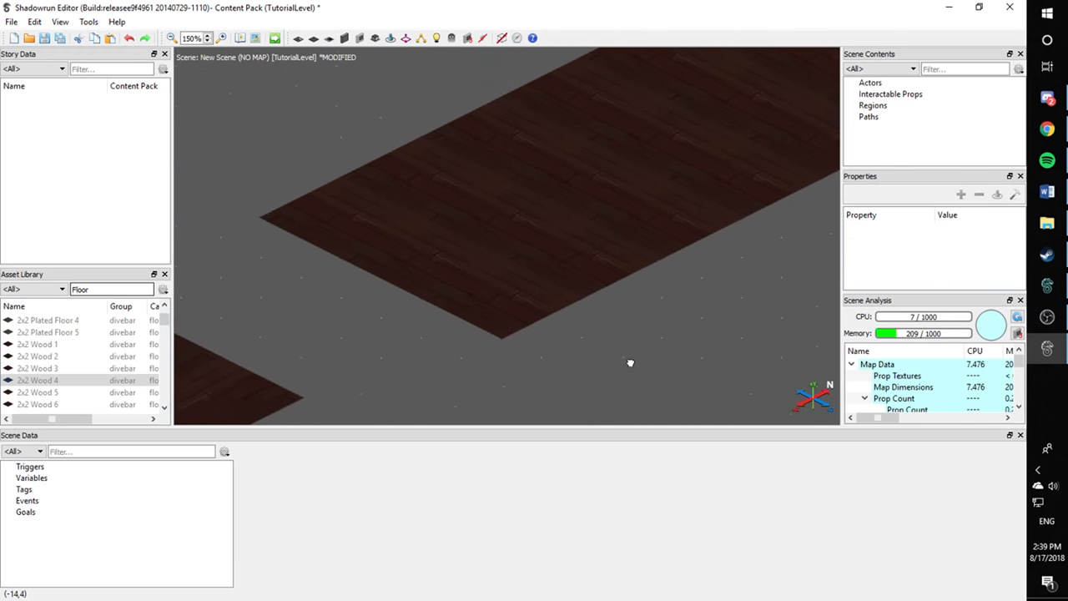
# Move the row of three tiles at the separate block's near end over to the floor's upper-right extension
pyautogui.moveTo(629, 363); pyautogui.dragTo(712, 423, button='middle')
pyautogui.scroll(-2, 712, 424)
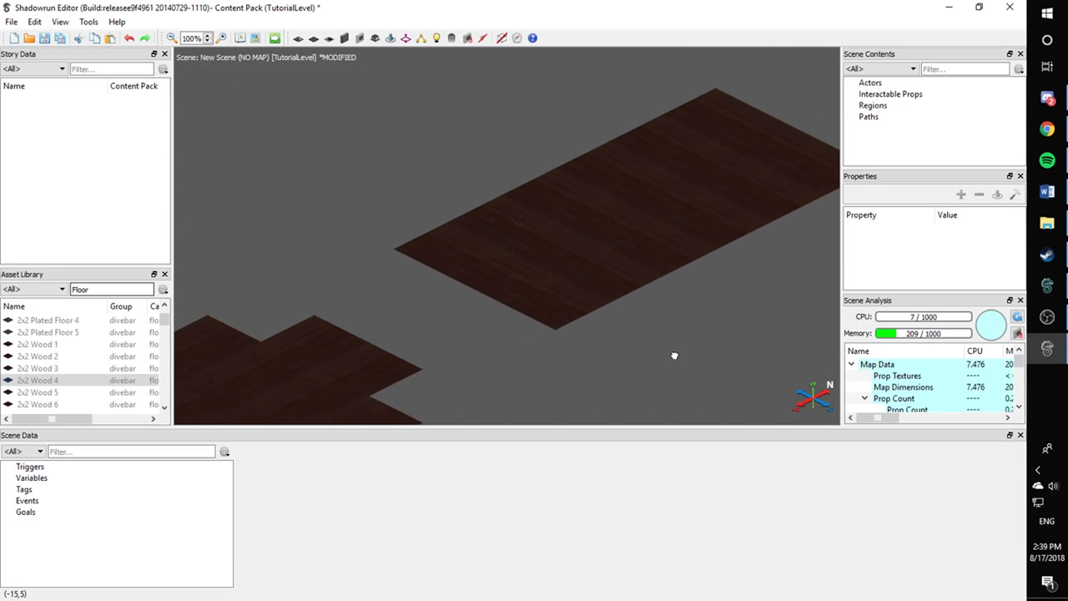
pyautogui.moveTo(675, 356); pyautogui.dragTo(627, 324, button='middle')
pyautogui.moveTo(595, 319); pyautogui.dragTo(563, 276)
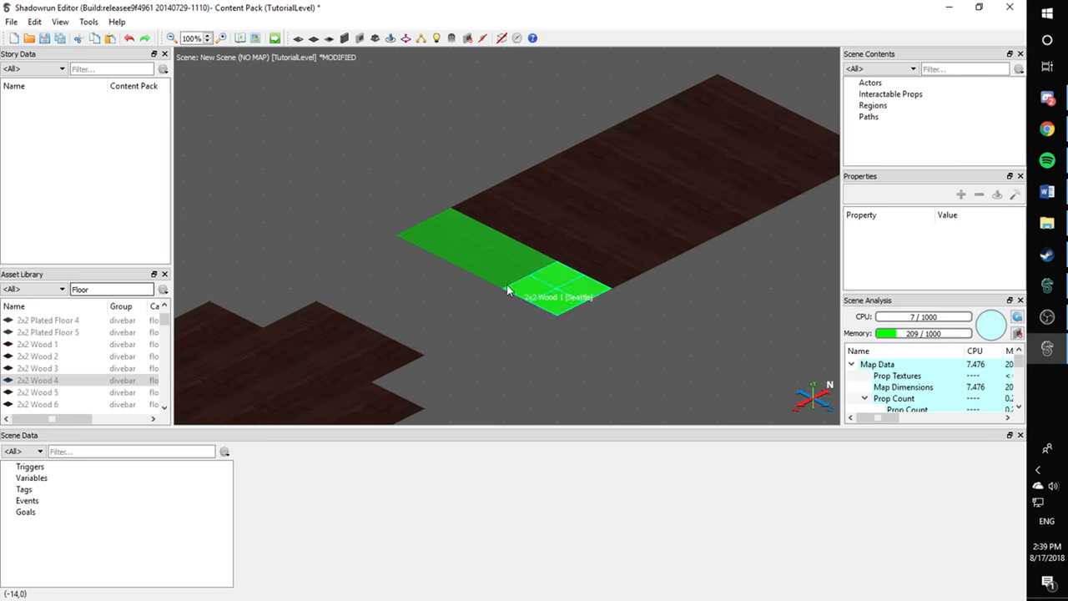
pyautogui.moveTo(475, 293); pyautogui.dragTo(520, 212, button='middle')
pyautogui.moveTo(517, 189); pyautogui.dragTo(541, 290)
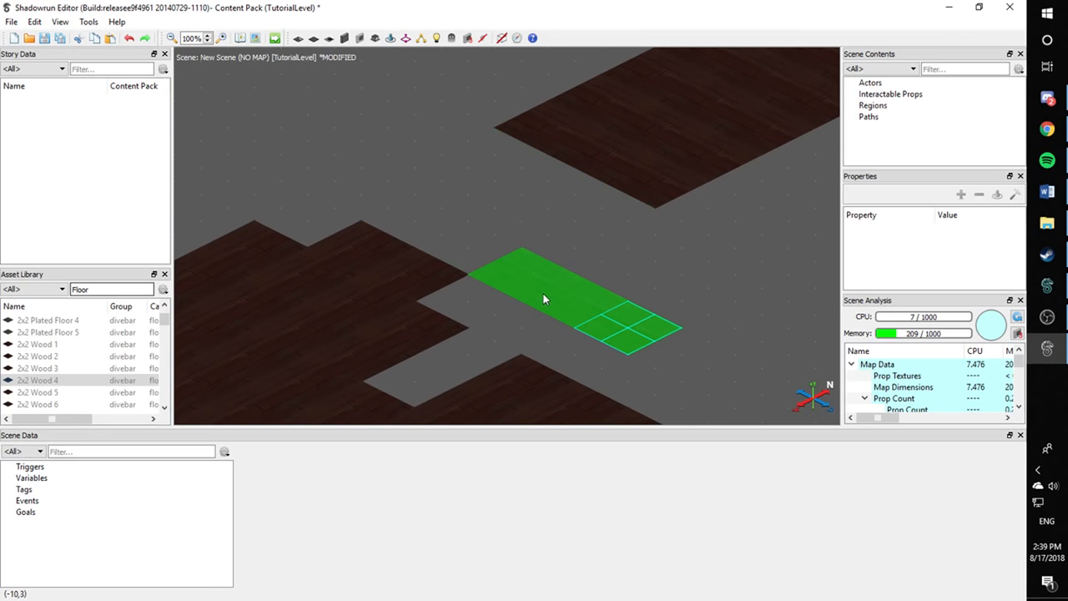
pyautogui.click(548, 269)
# Shift the three-tile row against the upper-right extension so its tile edges line up with the existing floor tiles
pyautogui.moveTo(549, 265); pyautogui.dragTo(587, 380, button='middle')
pyautogui.moveTo(587, 380); pyautogui.dragTo(479, 322)
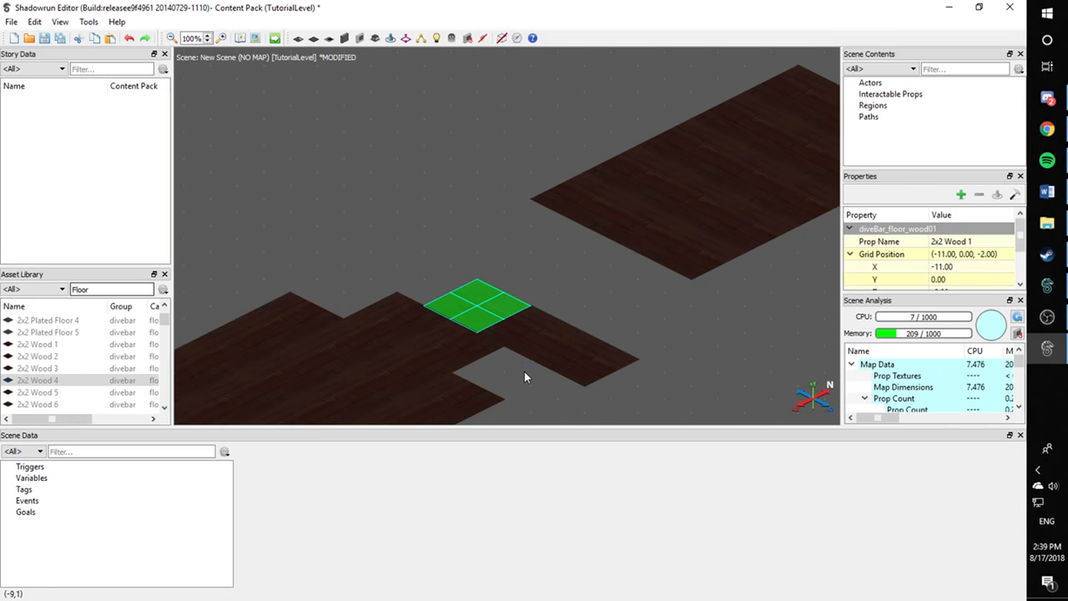
pyautogui.click(525, 376)
pyautogui.click(568, 369)
pyautogui.keyDown('ctrl'); pyautogui.click(524, 340); pyautogui.keyUp('ctrl')
pyautogui.keyDown('ctrl'); pyautogui.click(474, 309); pyautogui.keyUp('ctrl')
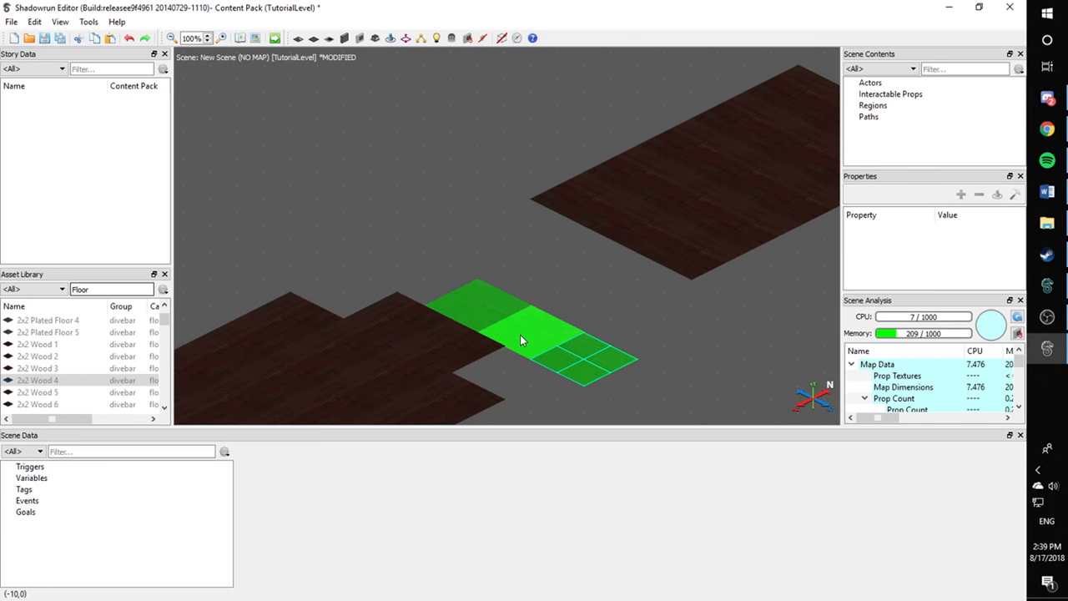
pyautogui.moveTo(521, 339); pyautogui.dragTo(577, 331)
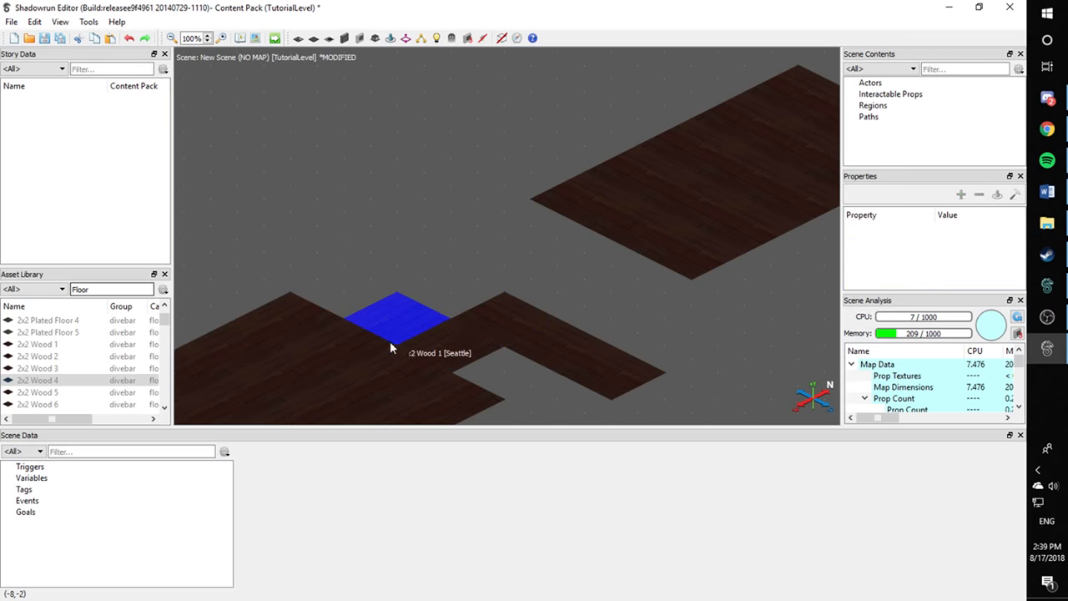
# Move six more tiles, two rows of three, from the separate block against the outer side of the attached three-tile row
pyautogui.moveTo(649, 313); pyautogui.dragTo(584, 295, button='right')
pyautogui.moveTo(494, 167); pyautogui.dragTo(685, 266)
pyautogui.moveTo(472, 170); pyautogui.dragTo(569, 293)
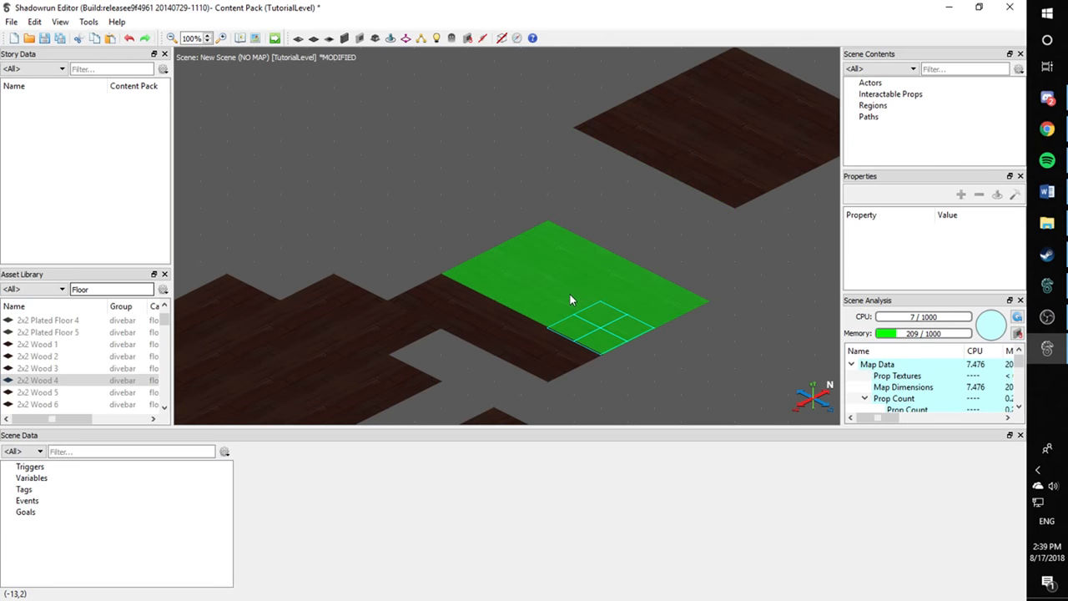
pyautogui.click(689, 253)
# Move another three tiles from the separate block around the upper corner of the newly attached tiles
pyautogui.moveTo(584, 117); pyautogui.dragTo(506, 228)
pyautogui.click(575, 187)
pyautogui.moveTo(459, 201); pyautogui.dragTo(633, 219)
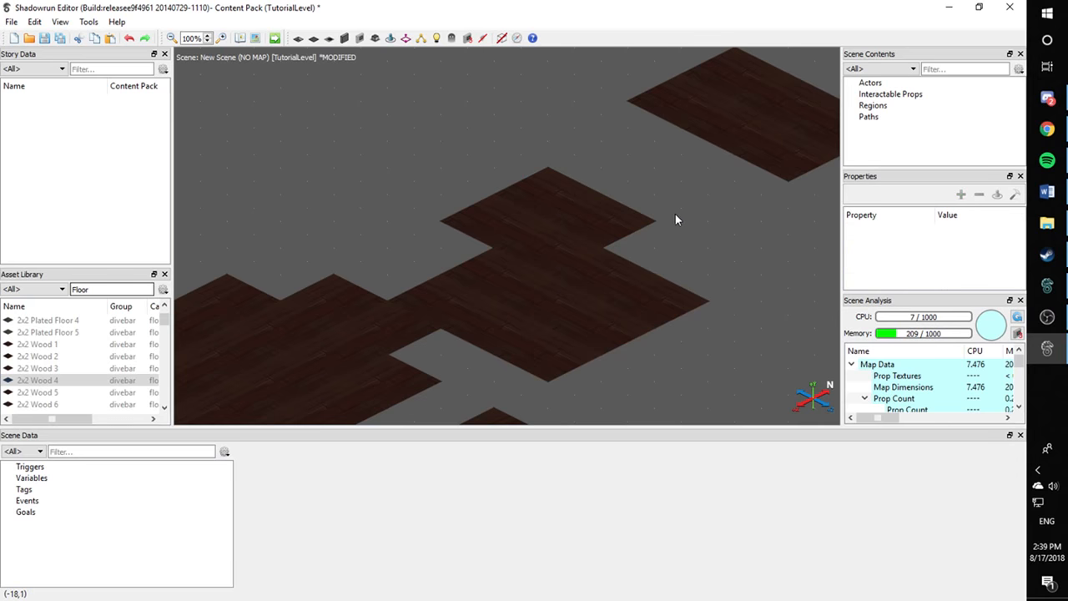
# Complete the upper-right room's floor by moving detached wood tiles into its open edge, and delete the leftover detached tiles
pyautogui.moveTo(736, 197); pyautogui.dragTo(678, 266)
pyautogui.moveTo(733, 132); pyautogui.dragTo(715, 283)
pyautogui.moveTo(713, 209); pyautogui.dragTo(750, 223, button='middle')
pyautogui.scroll(-1, 666, 185)
pyautogui.moveTo(611, 123); pyautogui.dragTo(813, 167)
pyautogui.press('Delete')
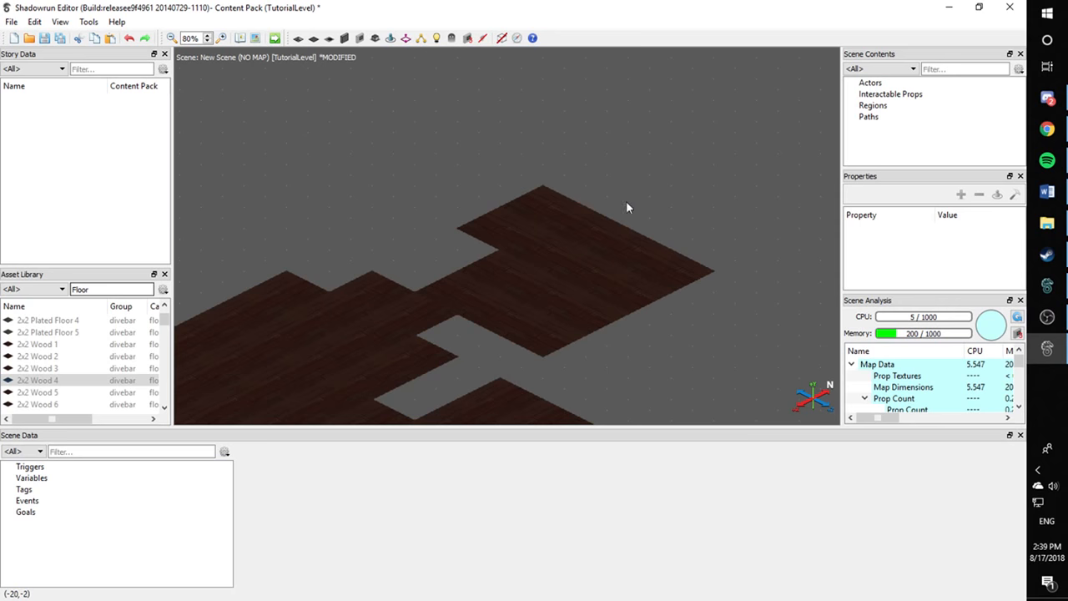
# Look over the whole wood floor layout and the spare tiles detached from it
pyautogui.scroll(-1, 626, 204)
pyautogui.moveTo(547, 280); pyautogui.dragTo(639, 197, button='middle')
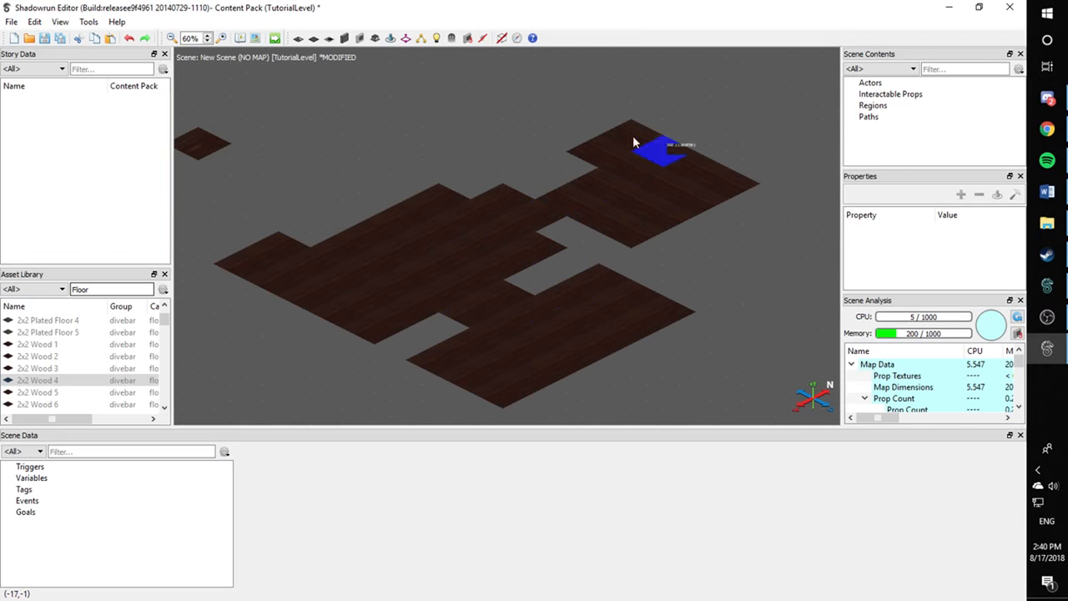
pyautogui.moveTo(476, 232)
pyautogui.mouseDown(button='middle')
pyautogui.moveTo(494, 255)
pyautogui.moveTo(484, 227)
pyautogui.mouseUp(button='middle')
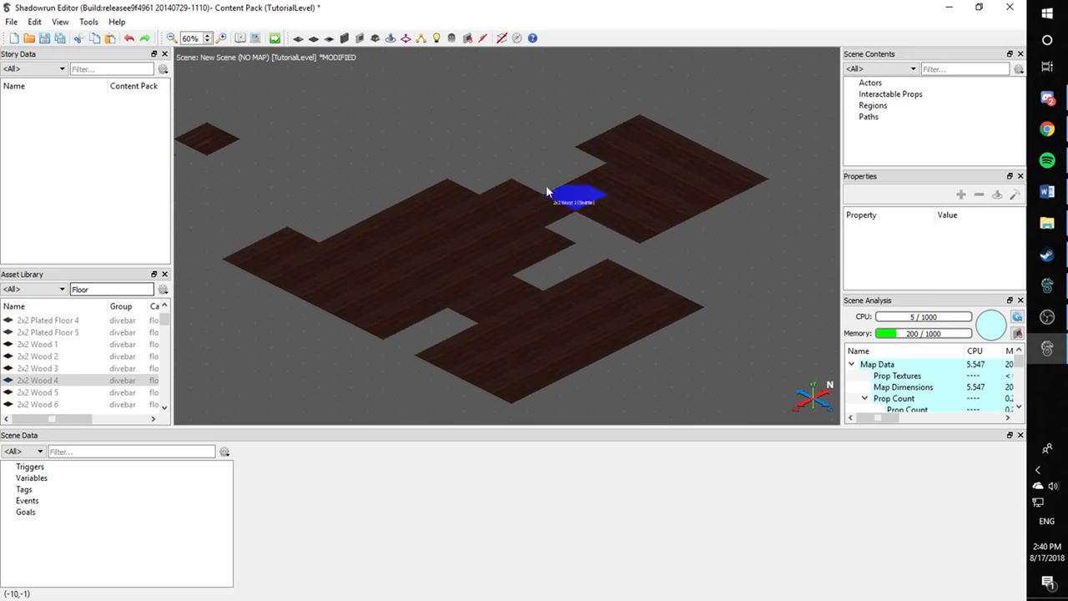
pyautogui.moveTo(309, 180); pyautogui.dragTo(311, 139, button='middle')
pyautogui.moveTo(338, 342); pyautogui.dragTo(367, 375, button='middle')
pyautogui.scroll(3, 431, 350)
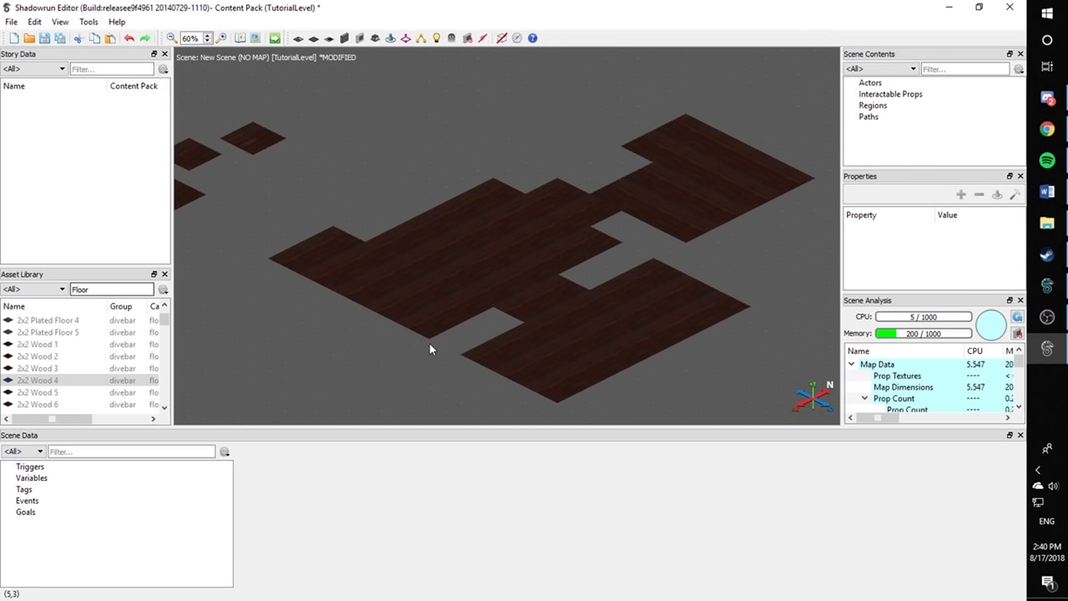
pyautogui.scroll(-1, 430, 343)
pyautogui.moveTo(401, 284); pyautogui.dragTo(706, 378, button='middle')
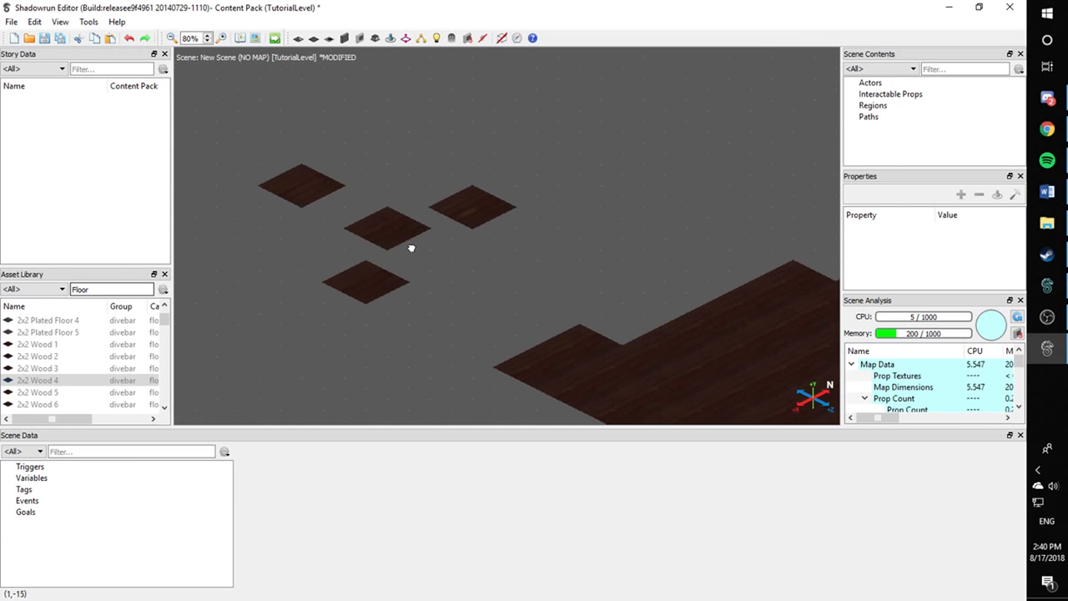
# Move the lowest of the four detached wood tiles beside the other three, leaving a gap between them
pyautogui.moveTo(411, 248); pyautogui.dragTo(459, 262, button='middle')
pyautogui.moveTo(417, 291); pyautogui.dragTo(313, 248)
pyautogui.scroll(6, 357, 303)
pyautogui.click(531, 322)
pyautogui.moveTo(357, 303); pyautogui.dragTo(556, 324, button='middle')
pyautogui.moveTo(412, 307); pyautogui.dragTo(436, 284, button='middle')
pyautogui.scroll(-4, 436, 284)
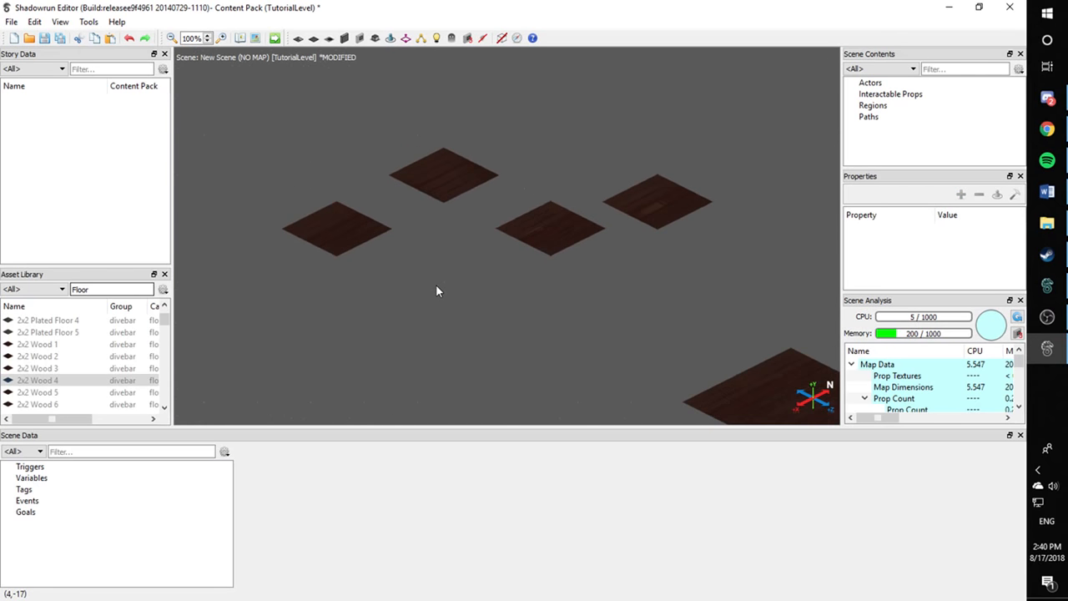
# Place a 2x2 Wood 1 floor tile in the empty area below the four detached tiles and delete it again
pyautogui.moveTo(682, 388); pyautogui.dragTo(546, 330, button='middle')
pyautogui.scroll(5, 629, 373)
pyautogui.moveTo(628, 373); pyautogui.dragTo(562, 331, button='middle')
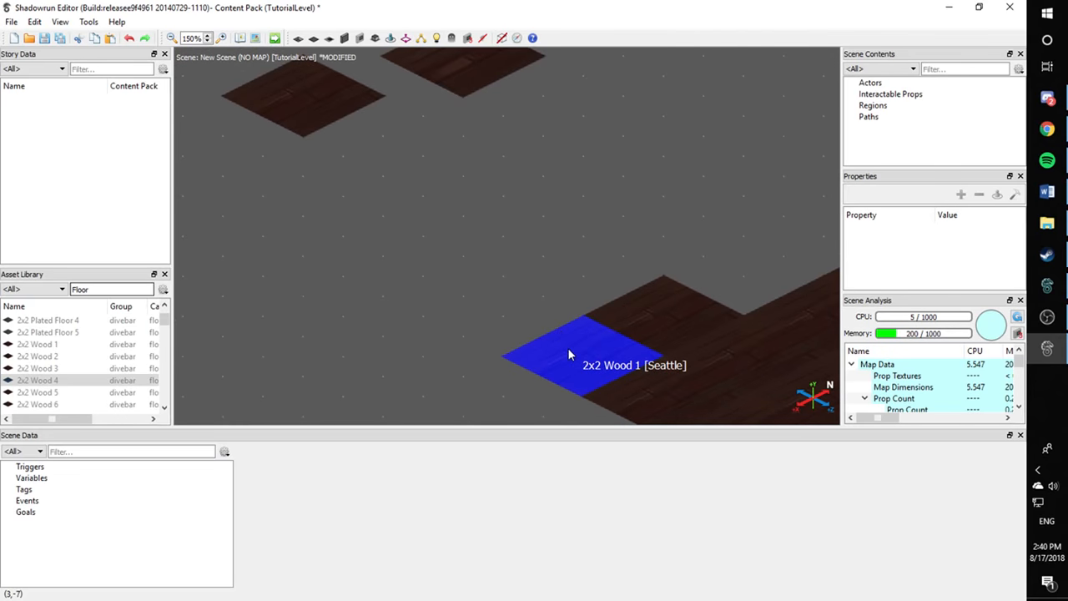
pyautogui.scroll(-4, 408, 253)
pyautogui.moveTo(409, 253); pyautogui.dragTo(605, 366, button='middle')
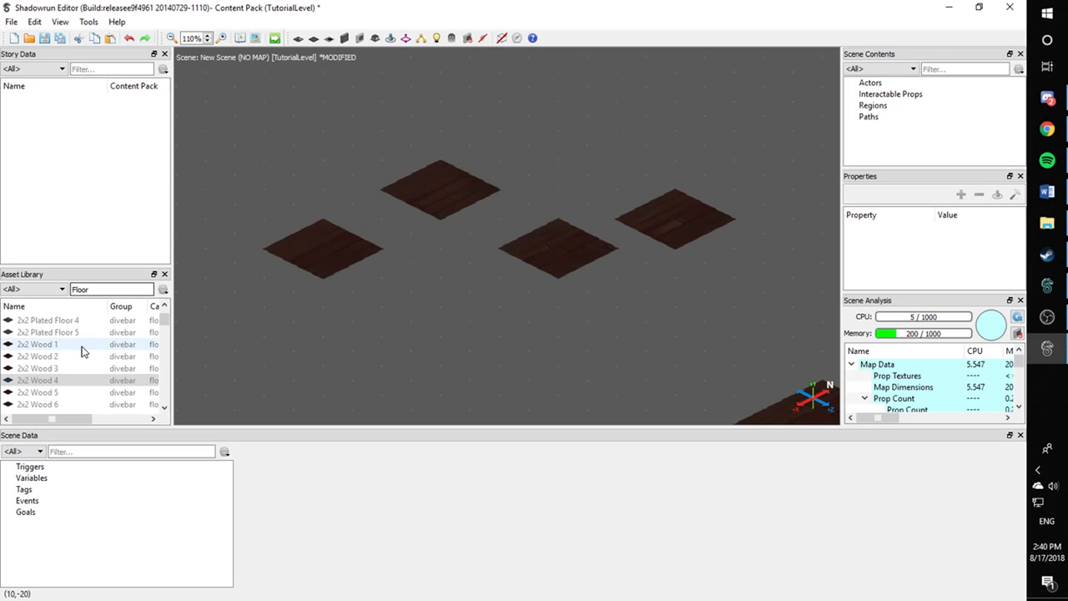
pyautogui.moveTo(82, 351); pyautogui.dragTo(395, 361)
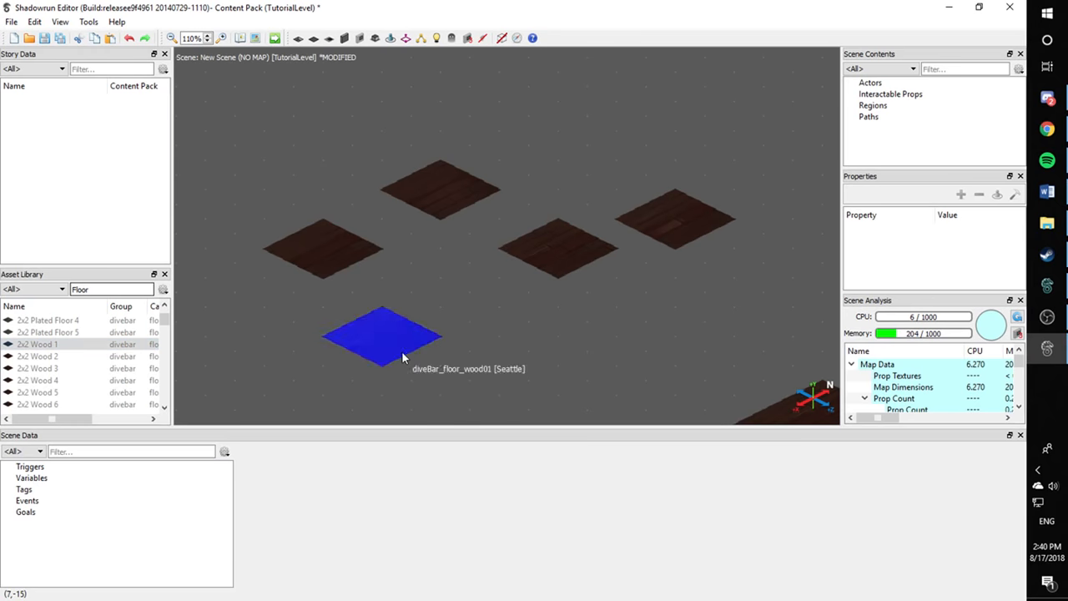
pyautogui.click(401, 357)
pyautogui.press('Delete')
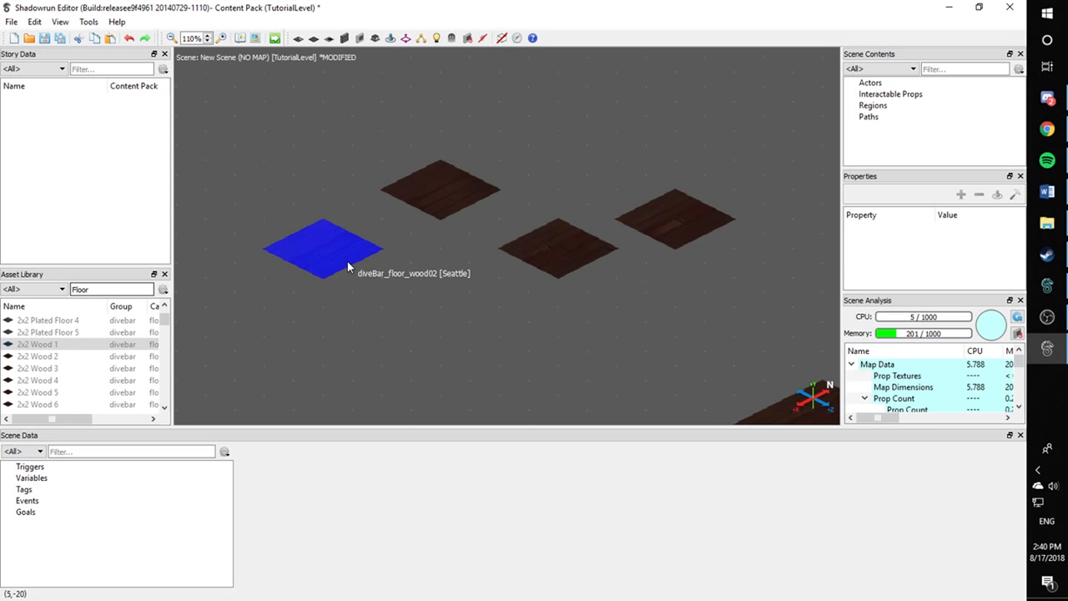
# Move the leftmost detached diveBar_floor_wood02 tile into the empty space between the other spare tiles and the main floor
pyautogui.moveTo(348, 264); pyautogui.dragTo(714, 351)
pyautogui.click(611, 392)
pyautogui.scroll(4, 544, 346)
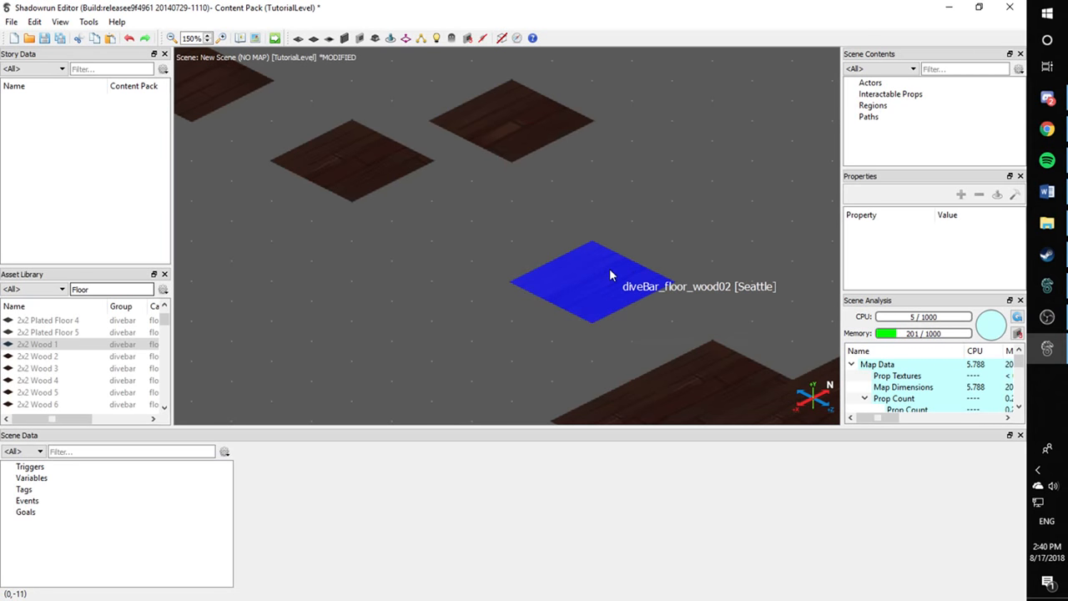
# Select several separate 2x2 Wood 1 tiles across the floor's different sections and delete them to leave single-tile gaps
pyautogui.moveTo(424, 285); pyautogui.dragTo(283, 107, button='middle')
pyautogui.scroll(-2, 400, 209)
pyautogui.moveTo(373, 172); pyautogui.dragTo(192, 280, button='middle')
pyautogui.scroll(-2, 297, 262)
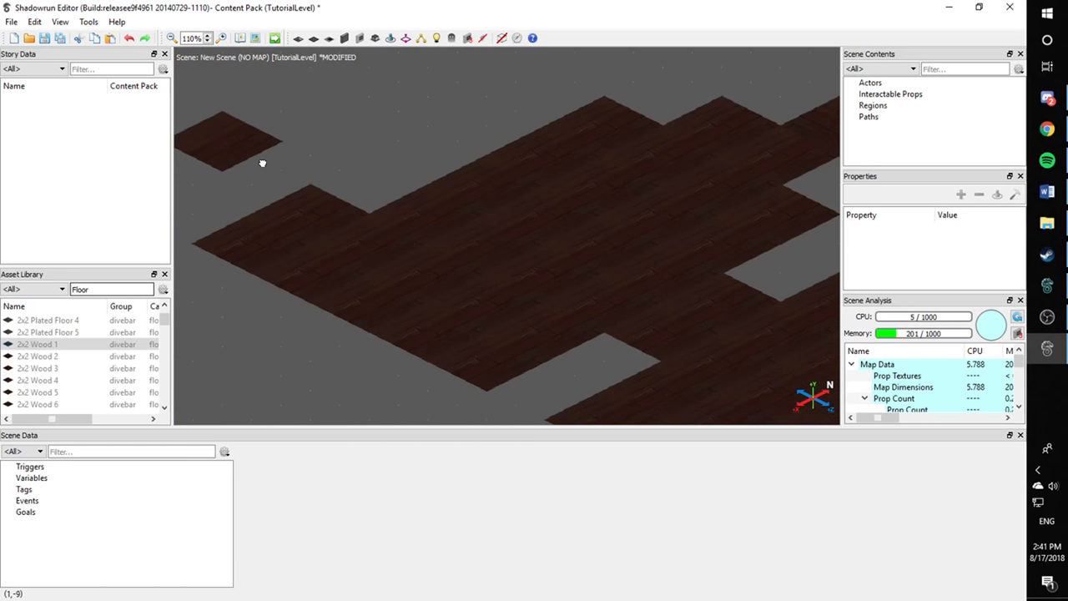
pyautogui.click(540, 252)
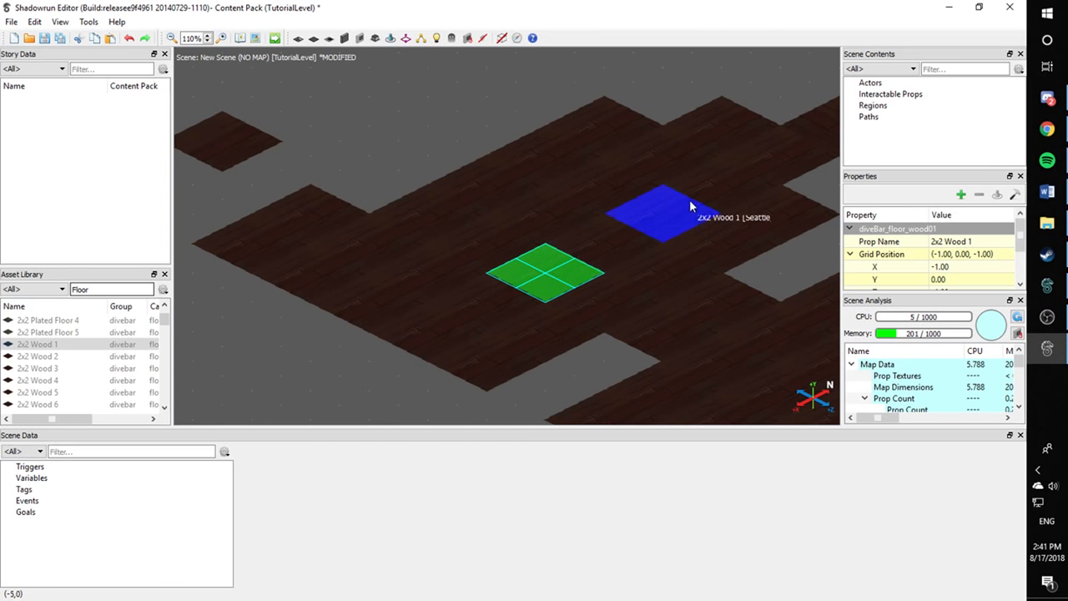
pyautogui.click(642, 167)
pyautogui.moveTo(730, 330); pyautogui.dragTo(700, 308, button='middle')
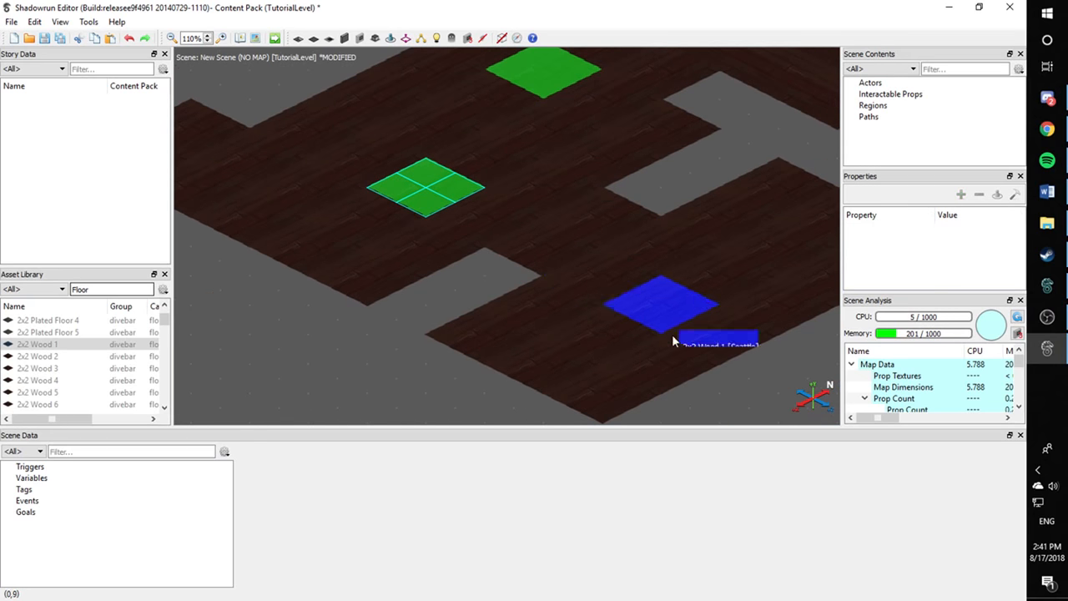
pyautogui.click(631, 323)
pyautogui.click(757, 234)
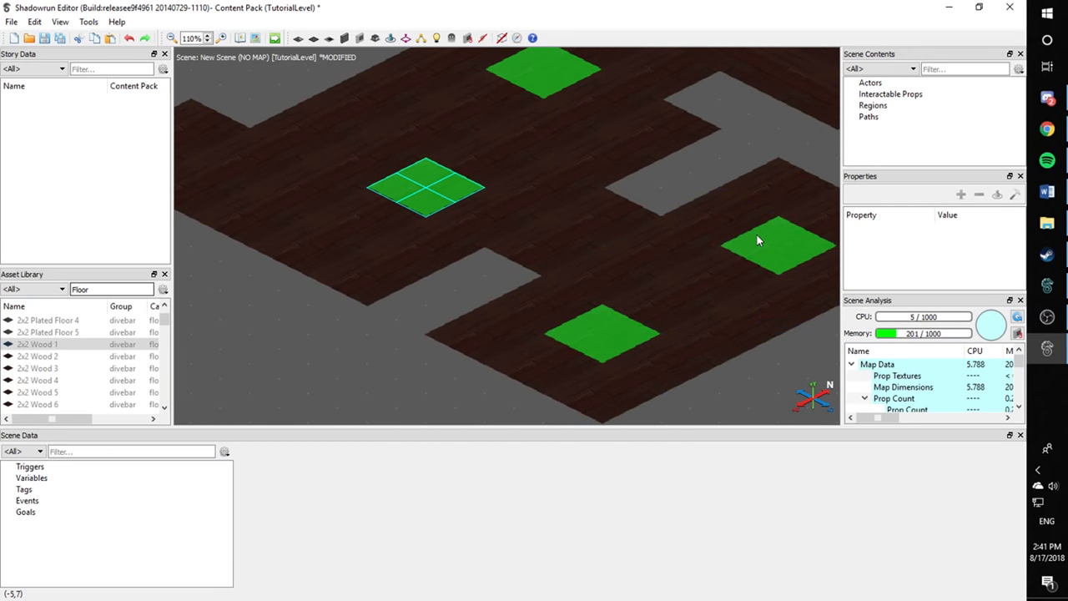
pyautogui.moveTo(760, 243); pyautogui.dragTo(677, 309, button='middle')
pyautogui.click(647, 163)
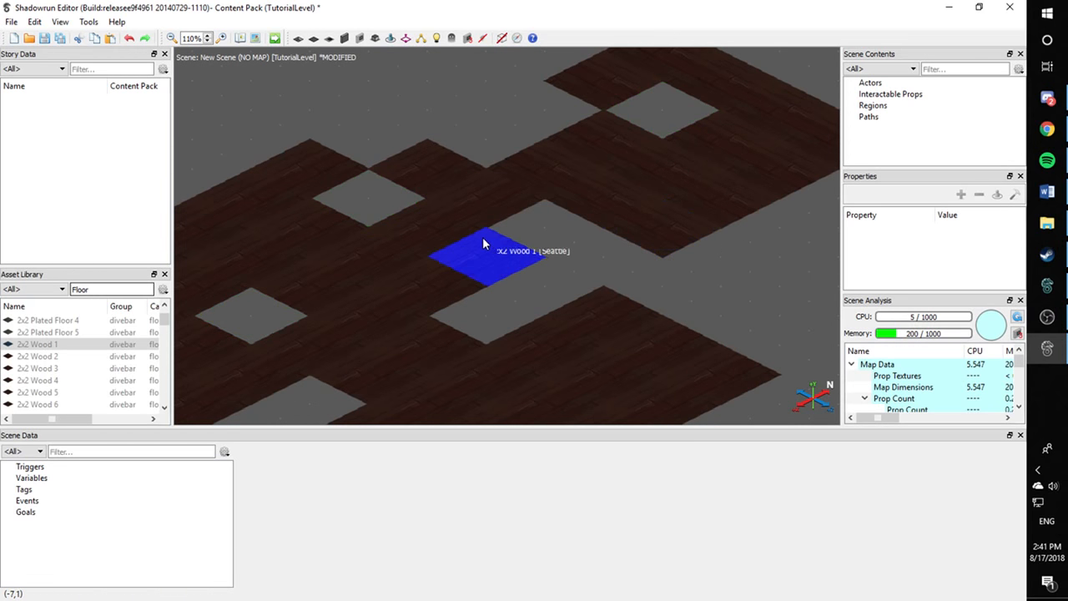
# Move the detached 2x2 Wood 2 tile into the single-tile gap in the middle of the main floor
pyautogui.scroll(-2, 402, 202)
pyautogui.moveTo(403, 202); pyautogui.dragTo(609, 174, button='middle')
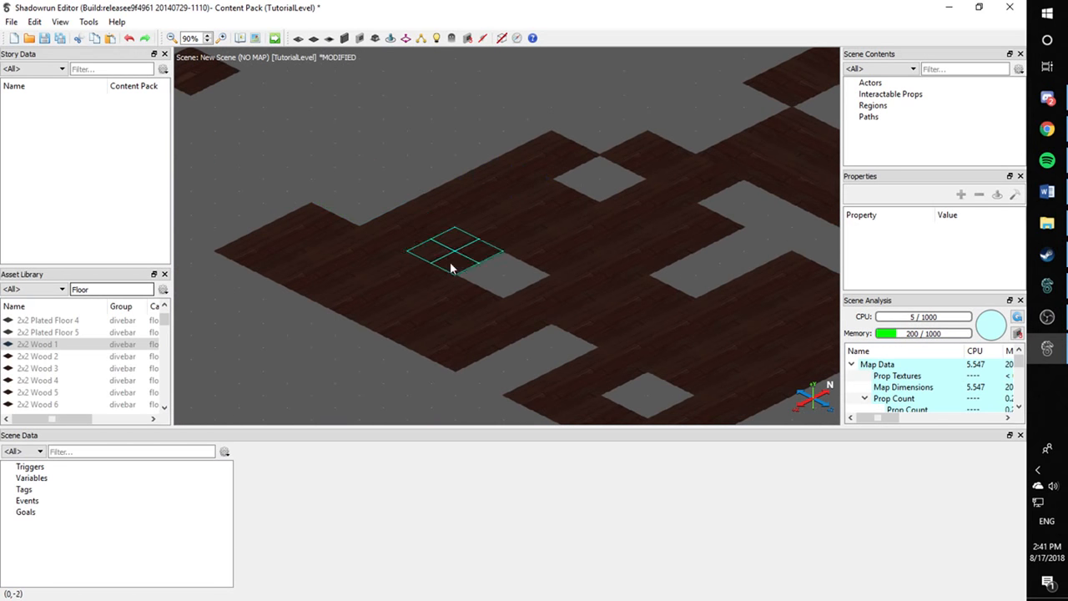
pyautogui.moveTo(489, 289)
pyautogui.mouseDown()
pyautogui.moveTo(334, 139)
pyautogui.moveTo(490, 288)
pyautogui.mouseUp()
pyautogui.click(363, 151)
pyautogui.click(369, 356)
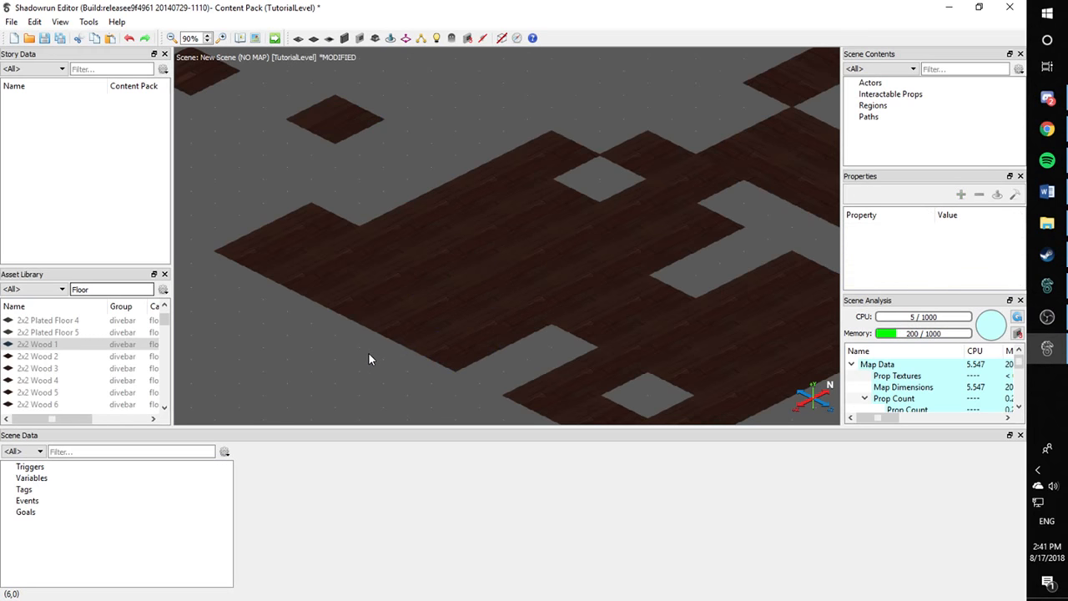
# Move the 2x2 Wood 2 tile out of the middle gap onto the empty grid below the floor and back again
pyautogui.scroll(3, 369, 354)
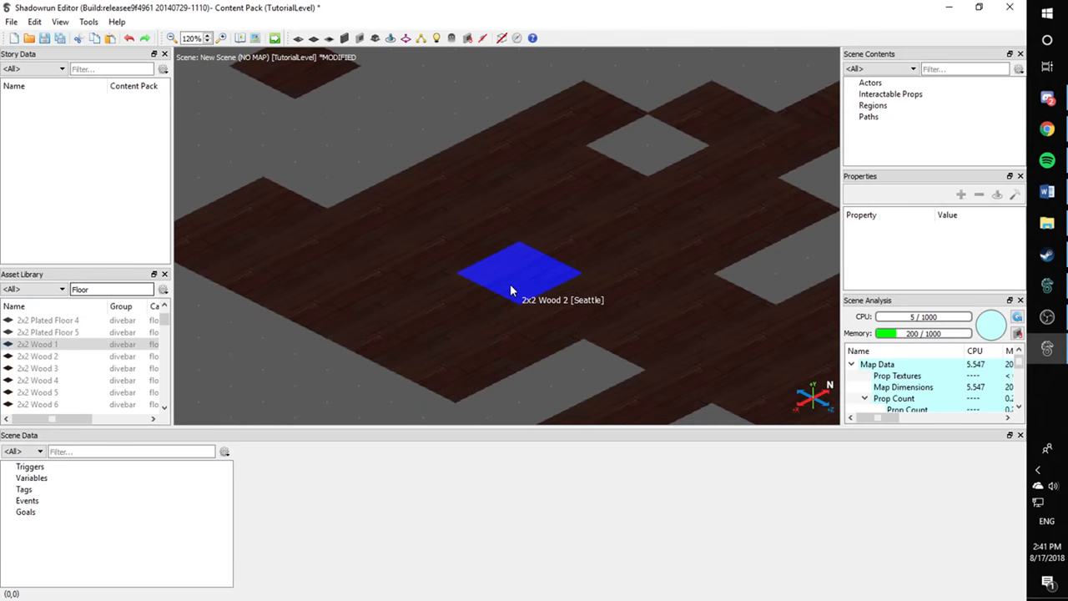
pyautogui.moveTo(512, 289); pyautogui.dragTo(300, 407)
pyautogui.click(301, 407)
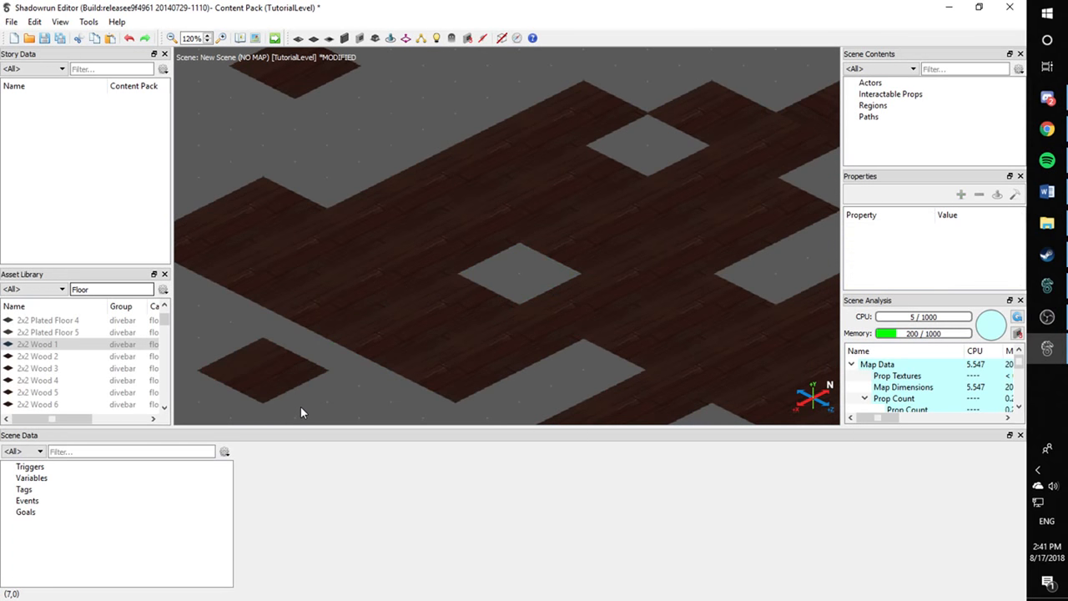
pyautogui.click(279, 389)
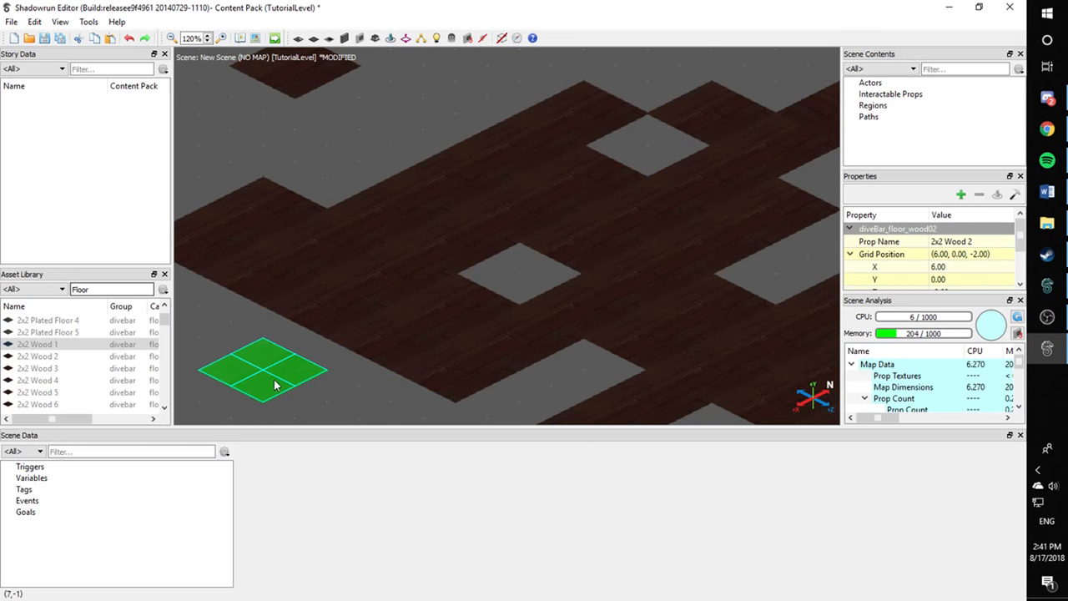
pyautogui.click(307, 387)
pyautogui.moveTo(294, 382); pyautogui.dragTo(566, 273)
pyautogui.click(288, 379)
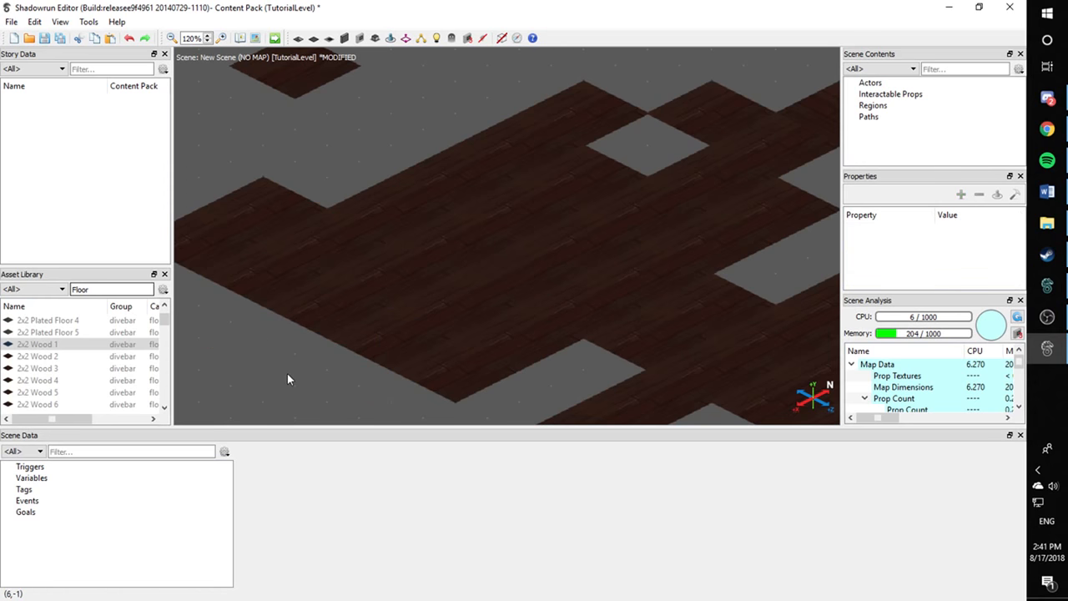
# Rotate the 2x2 Wood 2 tile in the middle of the floor and move it into the next single-tile gap farther up
pyautogui.click(538, 298)
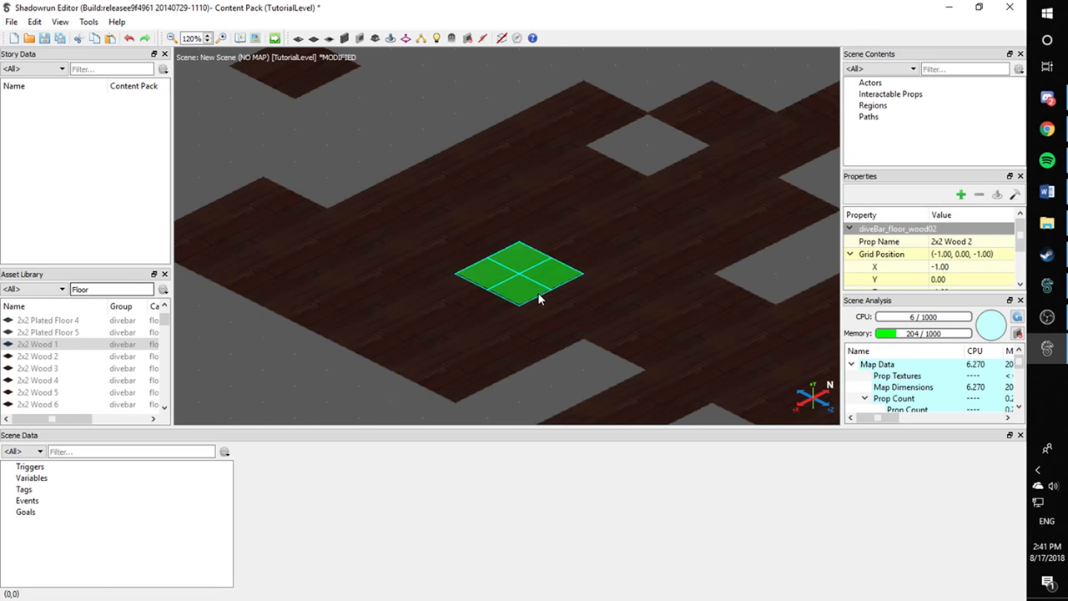
pyautogui.click(303, 375)
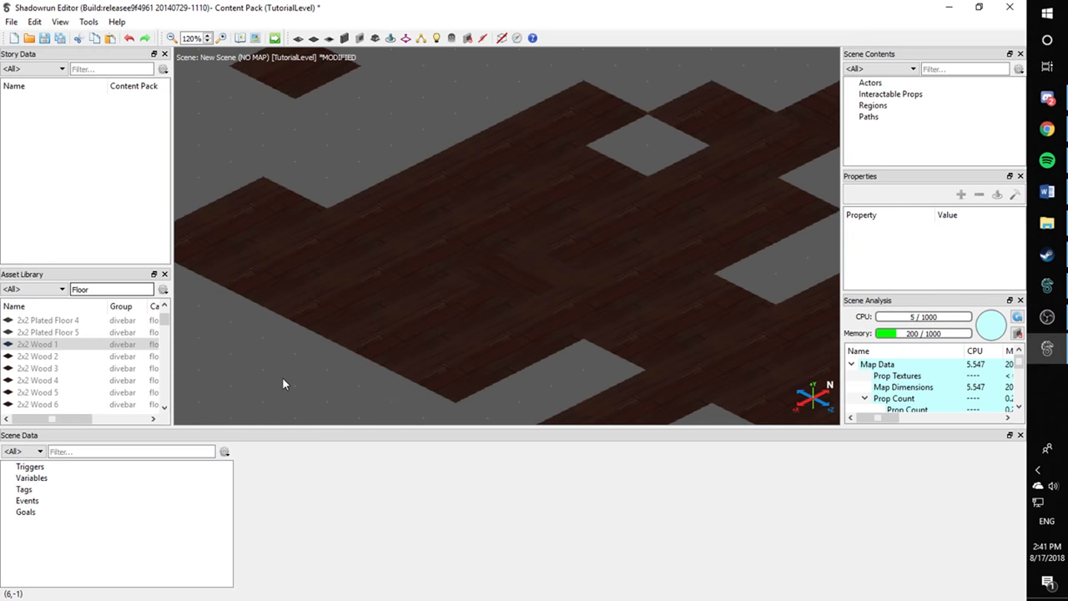
pyautogui.moveTo(535, 279); pyautogui.dragTo(672, 146)
pyautogui.click(503, 94)
pyautogui.moveTo(503, 94); pyautogui.dragTo(272, 239, button='middle')
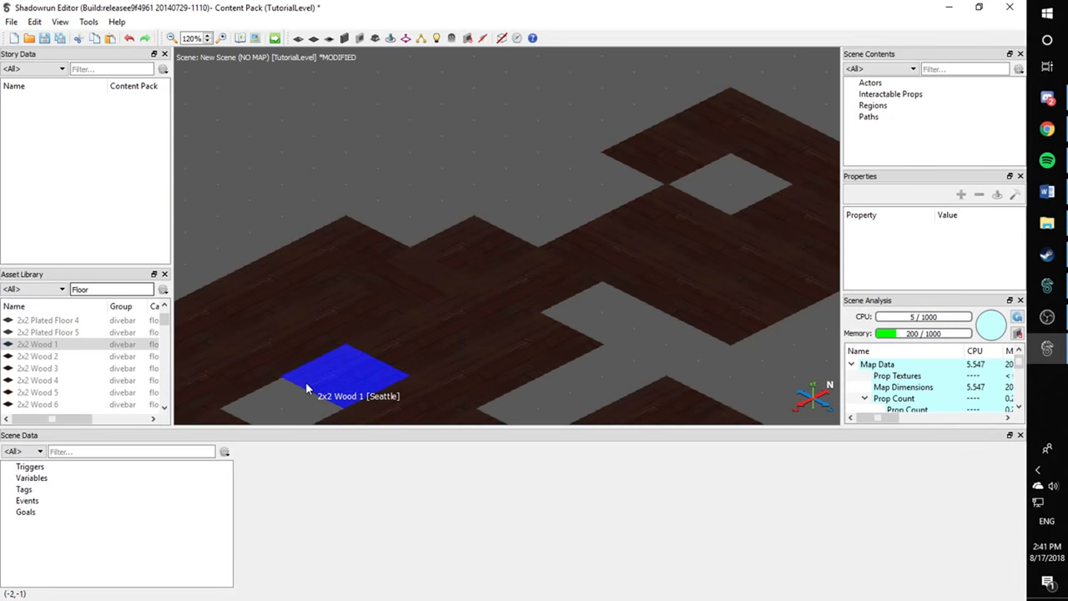
# Rotate the 2x2 Wood 2 tile at grid position (-7, 0, -3) so its planks line up with the surrounding floor
pyautogui.moveTo(306, 381); pyautogui.dragTo(462, 312, button='middle')
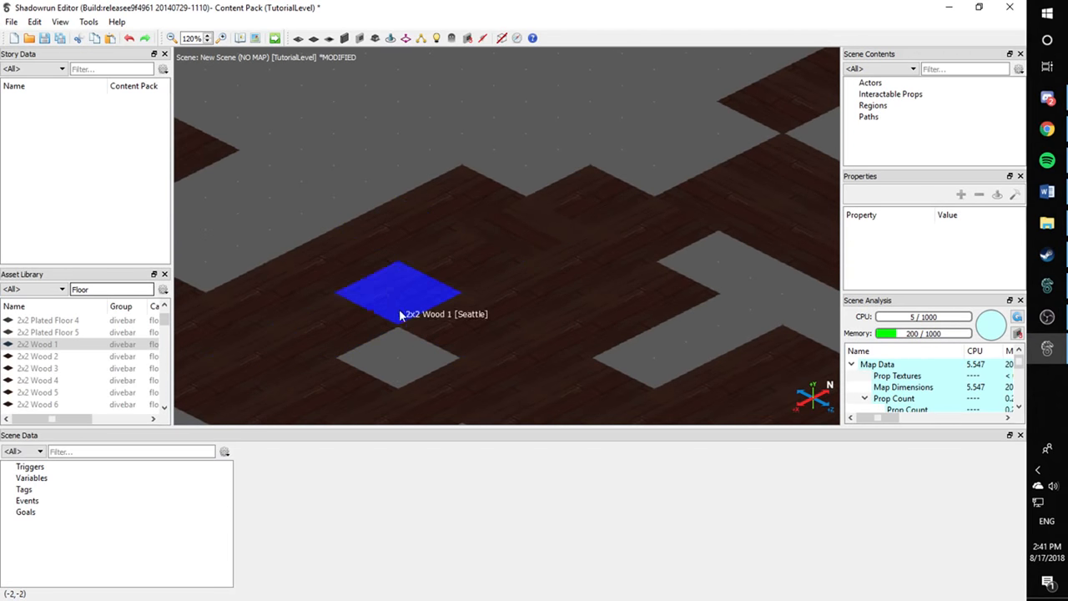
pyautogui.moveTo(604, 306); pyautogui.dragTo(541, 330, button='middle')
pyautogui.click(474, 271)
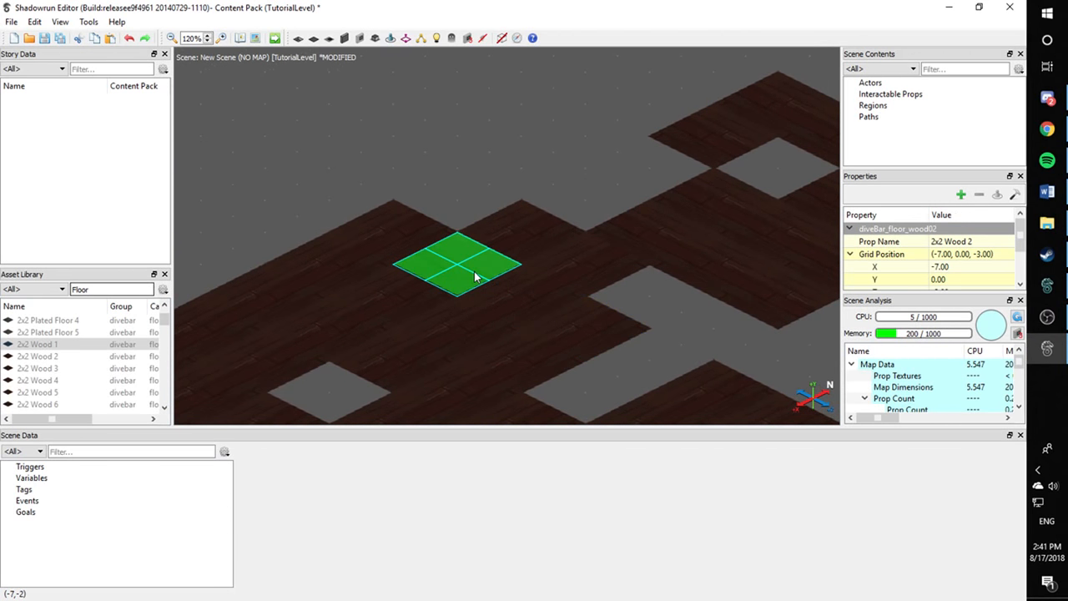
pyautogui.click(428, 149)
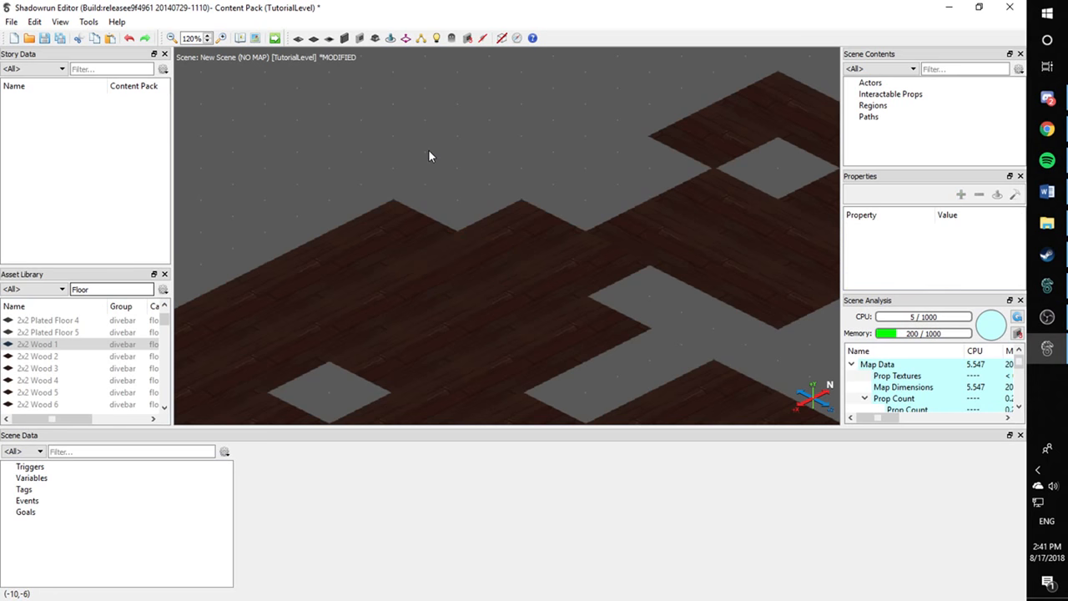
# Inspect the adjoining 2x2 Wood 1 tiles along the floor's upper edge by selecting them, and clear the selection
pyautogui.moveTo(460, 160); pyautogui.dragTo(509, 153, button='middle')
pyautogui.scroll(3, 500, 295)
pyautogui.scroll(1, 491, 317)
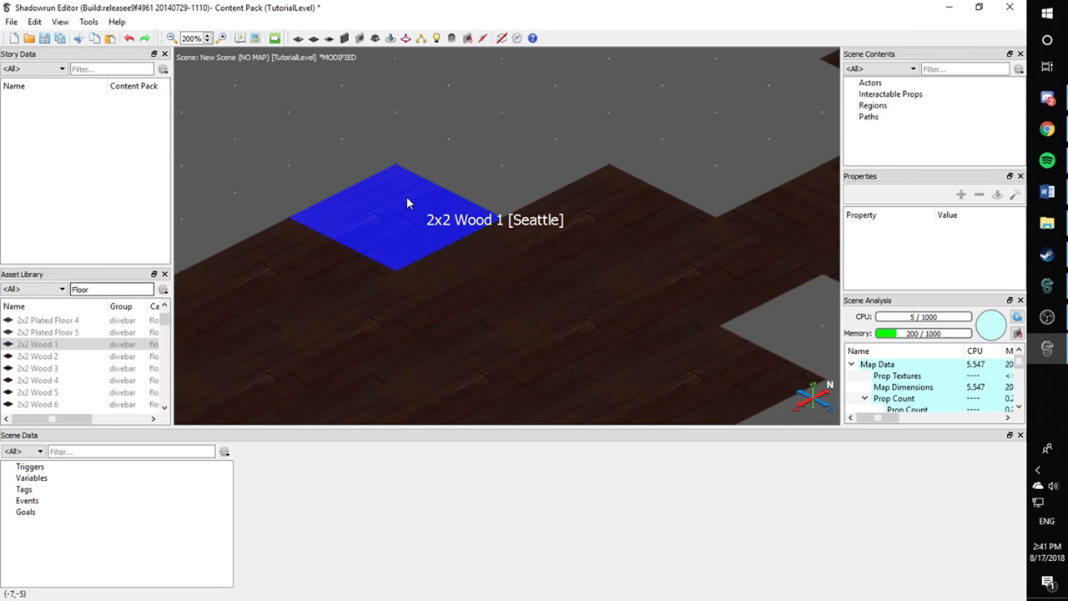
pyautogui.moveTo(408, 200); pyautogui.dragTo(297, 284)
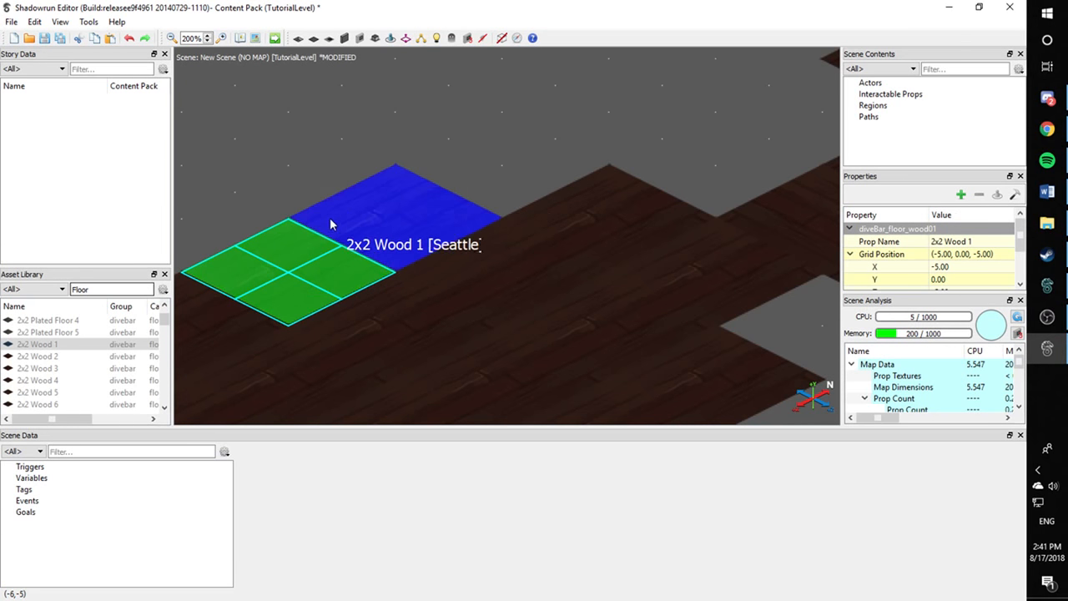
pyautogui.click(357, 211)
pyautogui.click(492, 111)
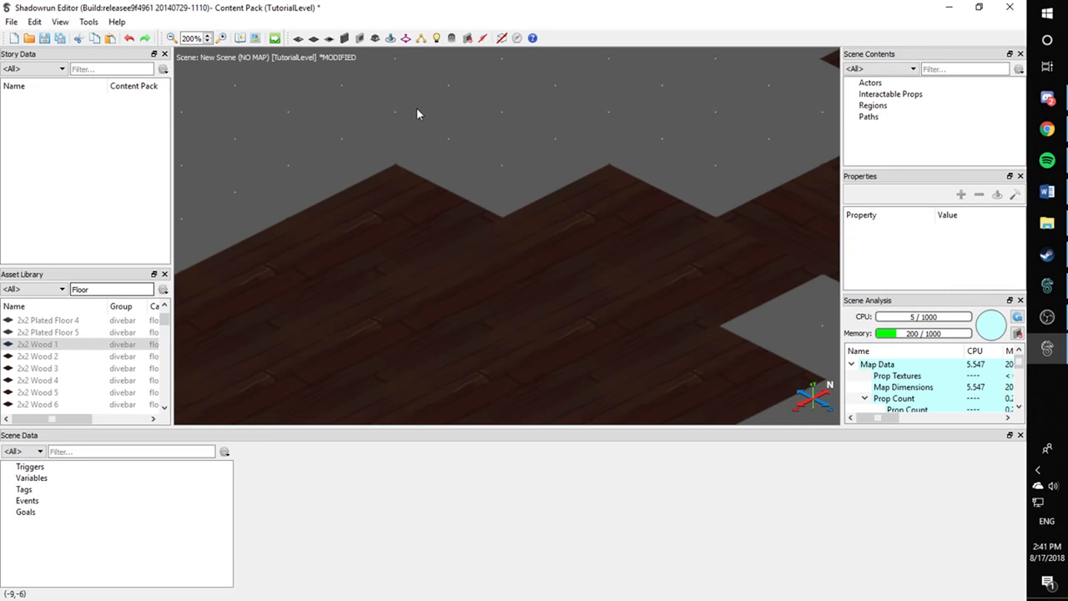
# Move the 2x2 Wood 1 tile at the floor's upper edge out onto the empty grid and back into its original place
pyautogui.moveTo(391, 215); pyautogui.dragTo(392, 151)
pyautogui.click(393, 151)
pyautogui.moveTo(396, 156); pyautogui.dragTo(379, 255, button='middle')
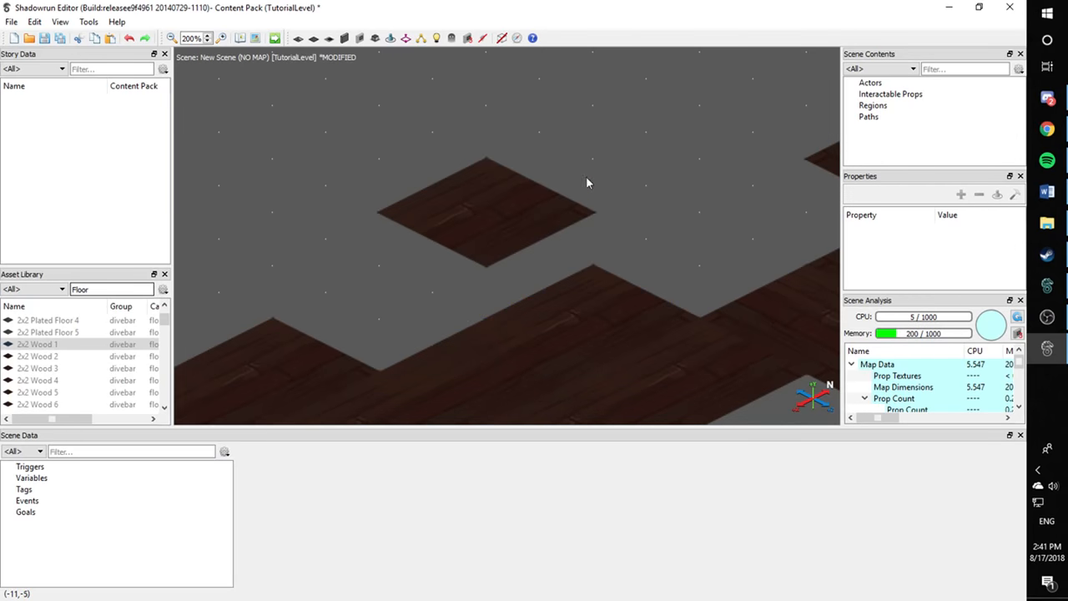
pyautogui.moveTo(492, 204); pyautogui.dragTo(359, 303)
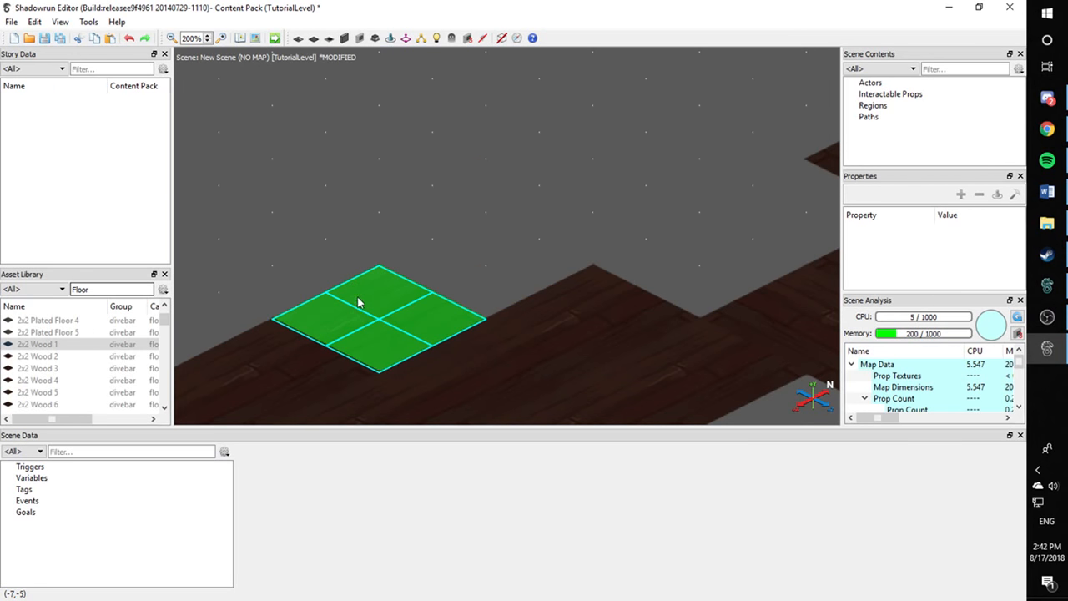
pyautogui.click(439, 207)
pyautogui.moveTo(439, 207); pyautogui.dragTo(520, 86, button='middle')
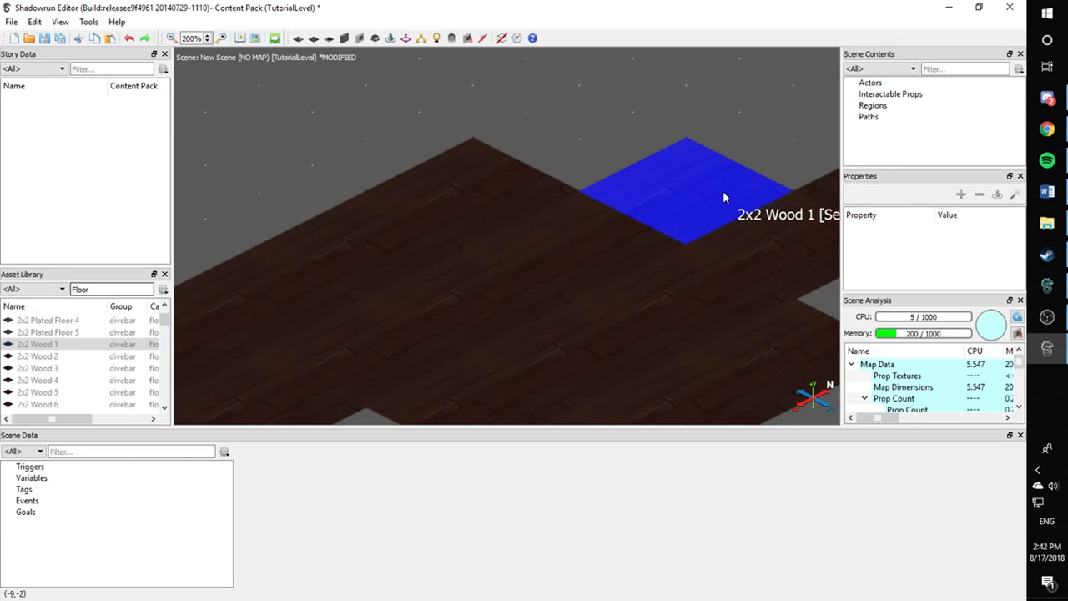
# Move a wood tile from the upper part of the floor into the inner end of the large irregular gap
pyautogui.moveTo(553, 252); pyautogui.dragTo(499, 161, button='middle')
pyautogui.moveTo(526, 164); pyautogui.dragTo(723, 377)
pyautogui.moveTo(723, 376); pyautogui.dragTo(554, 300, button='middle')
pyautogui.click(671, 237)
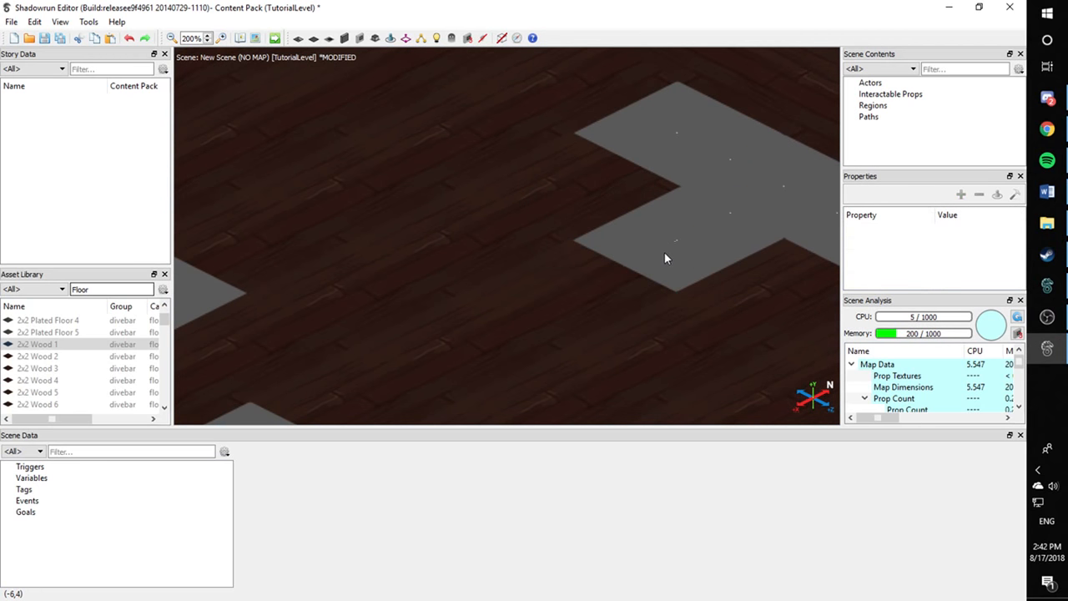
# Move the wood tile below the large irregular gap up into the gap and shift it flush against the neighbouring tiles
pyautogui.moveTo(589, 295); pyautogui.dragTo(804, 160)
pyautogui.click(712, 238)
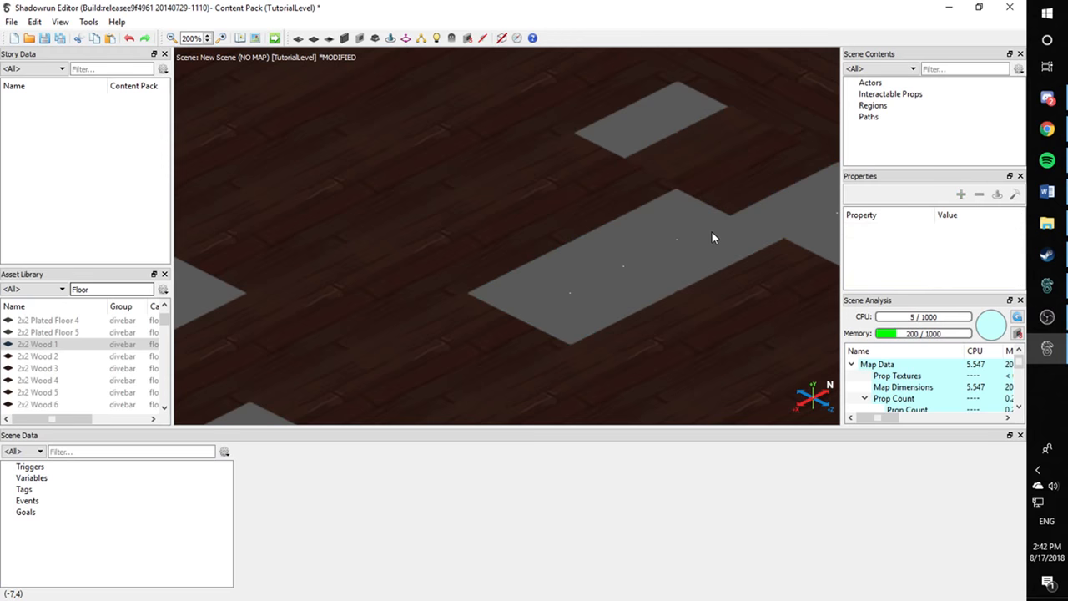
pyautogui.click(751, 217)
pyautogui.press('Delete')
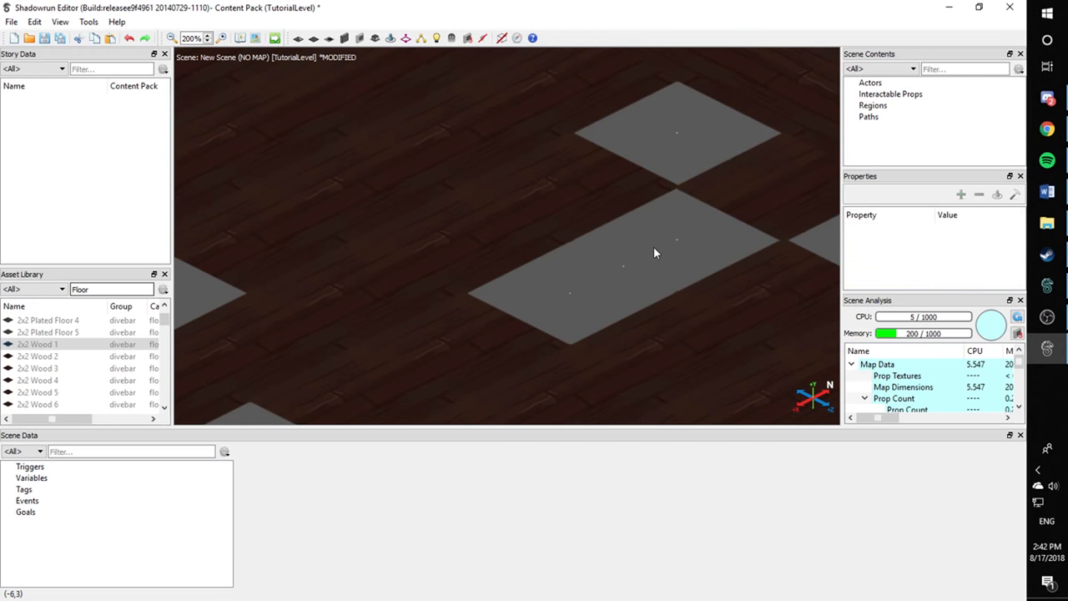
# Fill the single-tile hole and the adjoining two-tile gap with 2x2 Wood 2 tiles, including one at grid position (-9, 0, 1)
pyautogui.moveTo(657, 250); pyautogui.dragTo(422, 315, button='middle')
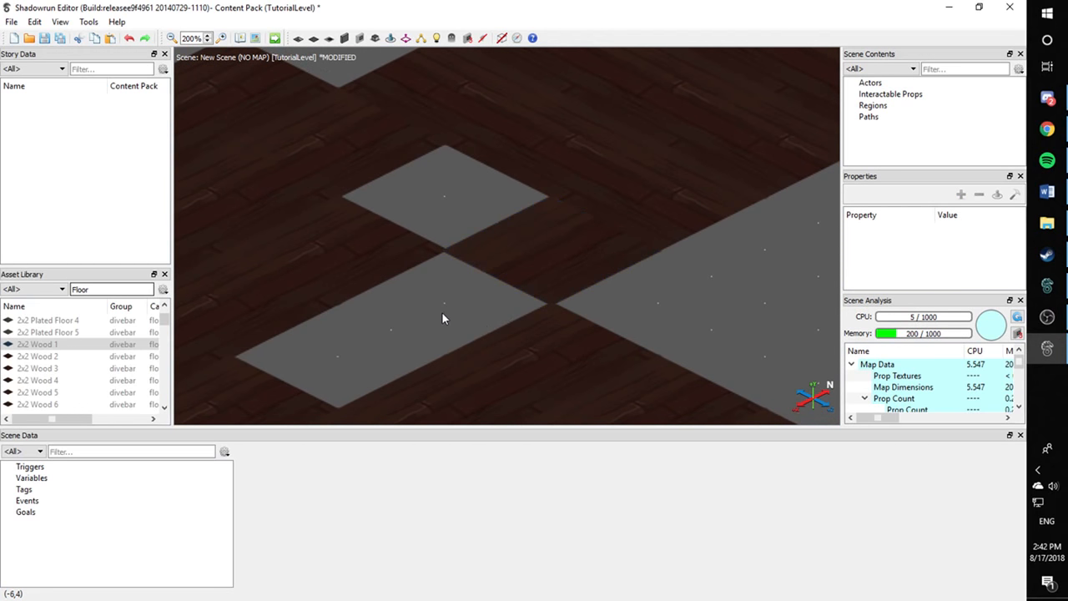
pyautogui.click(524, 246)
pyautogui.press('Delete')
pyautogui.moveTo(410, 320); pyautogui.dragTo(481, 290, button='middle')
pyautogui.click(503, 172)
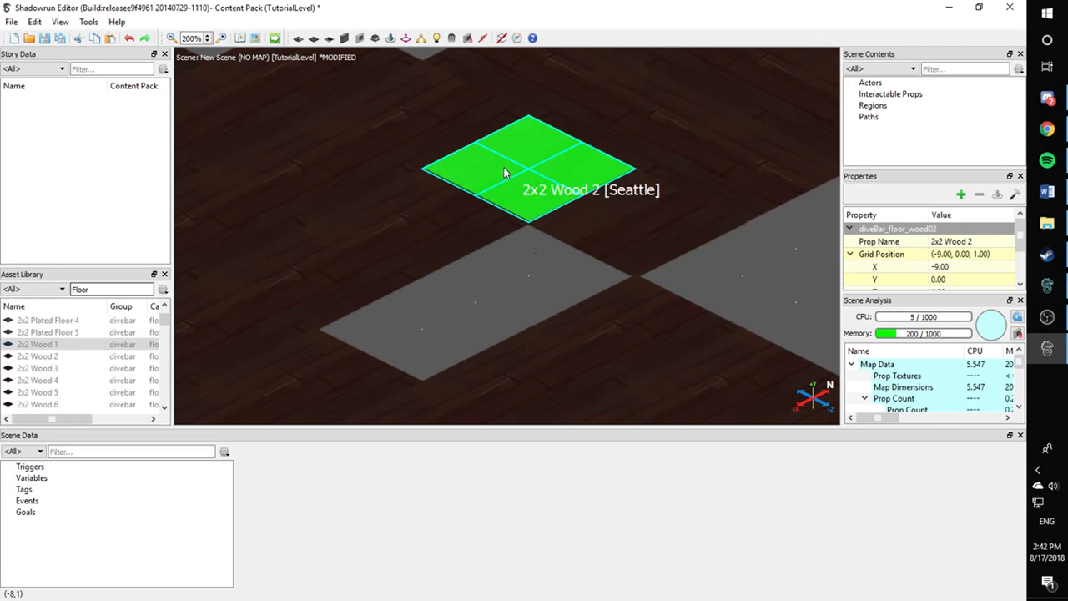
pyautogui.click(396, 332)
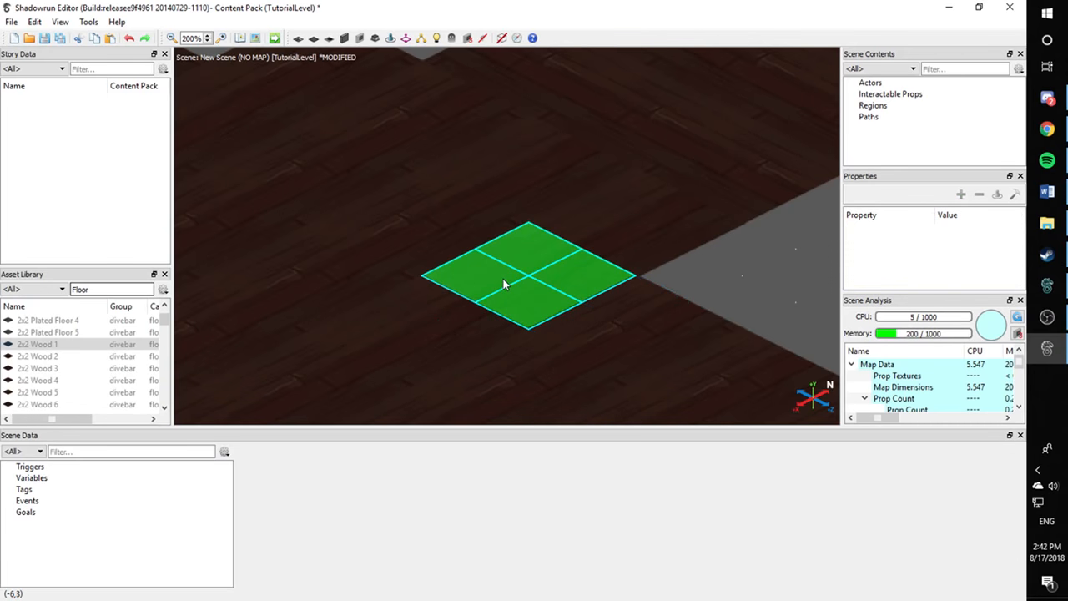
pyautogui.click(506, 278)
pyautogui.click(681, 267)
# Fill the floor's three remaining enclosed holes with 2x2 Wood 2 tiles, including grid positions (1, 0, 7) and (-1, 0, -1)
pyautogui.scroll(-3, 641, 295)
pyautogui.moveTo(554, 351); pyautogui.dragTo(442, 105, button='middle')
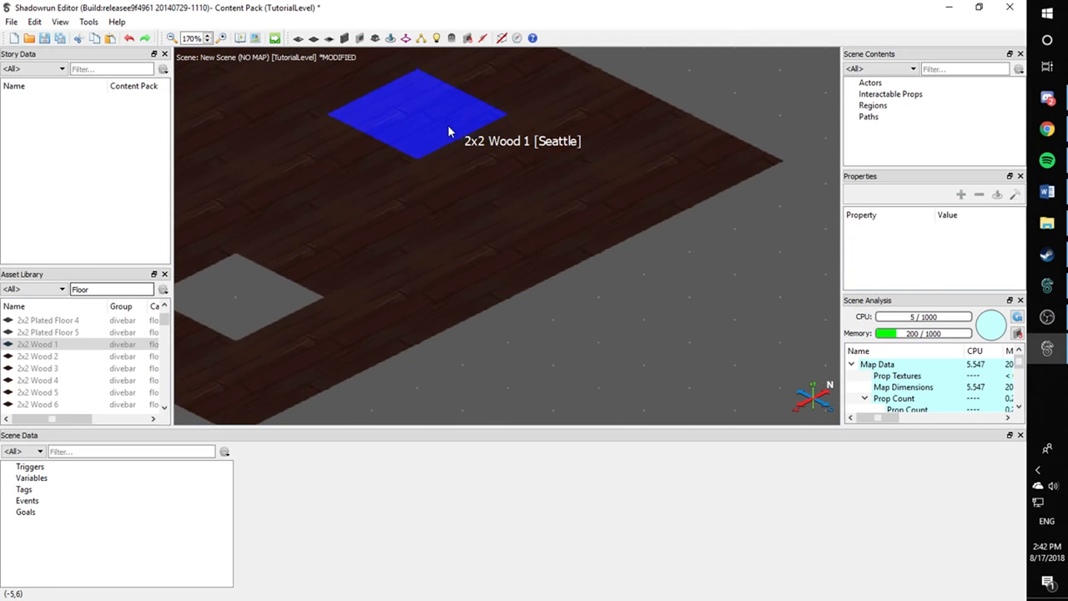
pyautogui.moveTo(414, 221); pyautogui.dragTo(505, 252, button='middle')
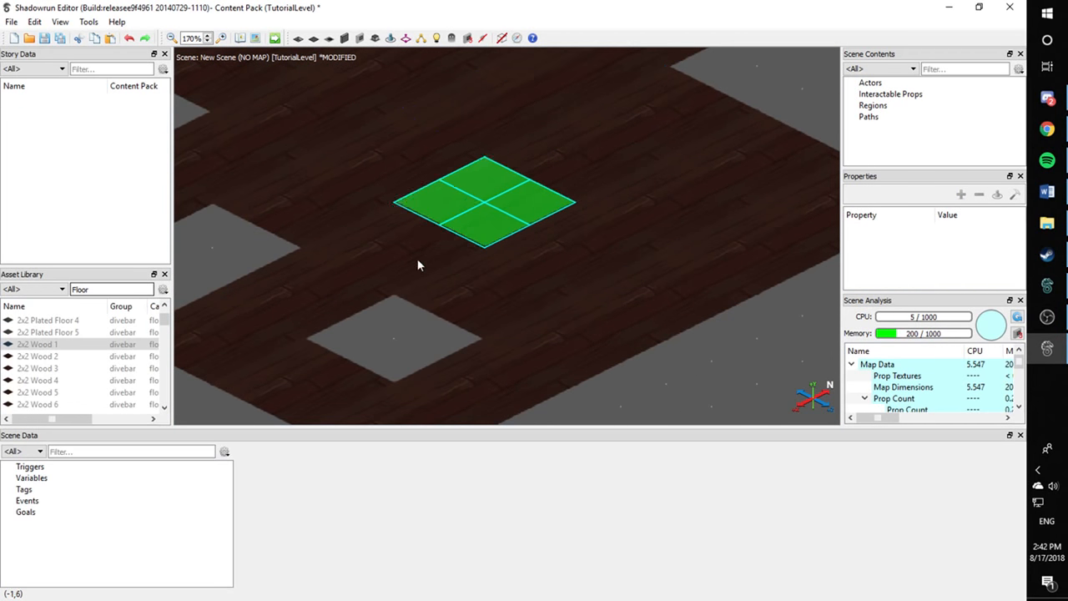
pyautogui.click(386, 343)
pyautogui.scroll(-6, 518, 217)
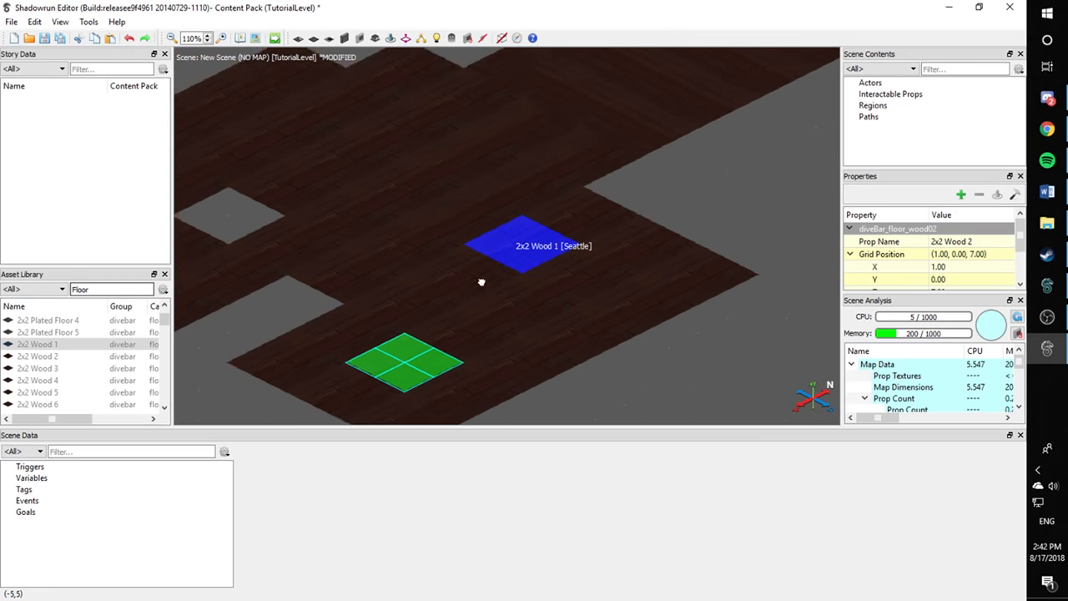
pyautogui.moveTo(482, 281); pyautogui.dragTo(695, 417, button='middle')
pyautogui.click(75, 344)
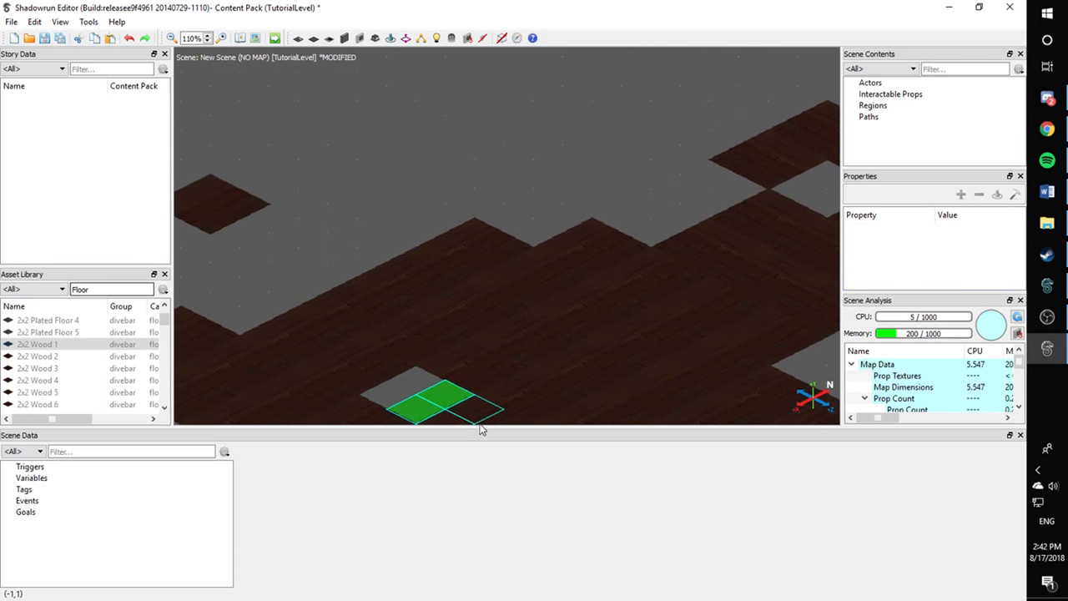
pyautogui.click(441, 395)
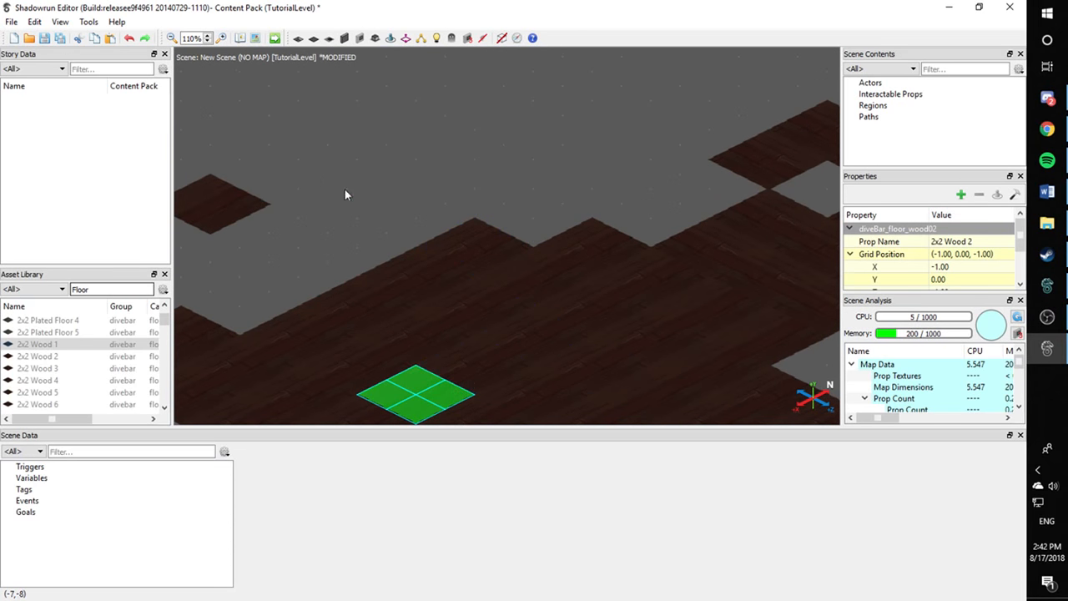
pyautogui.click(824, 191)
pyautogui.click(682, 176)
pyautogui.moveTo(598, 219); pyautogui.dragTo(493, 111, button='middle')
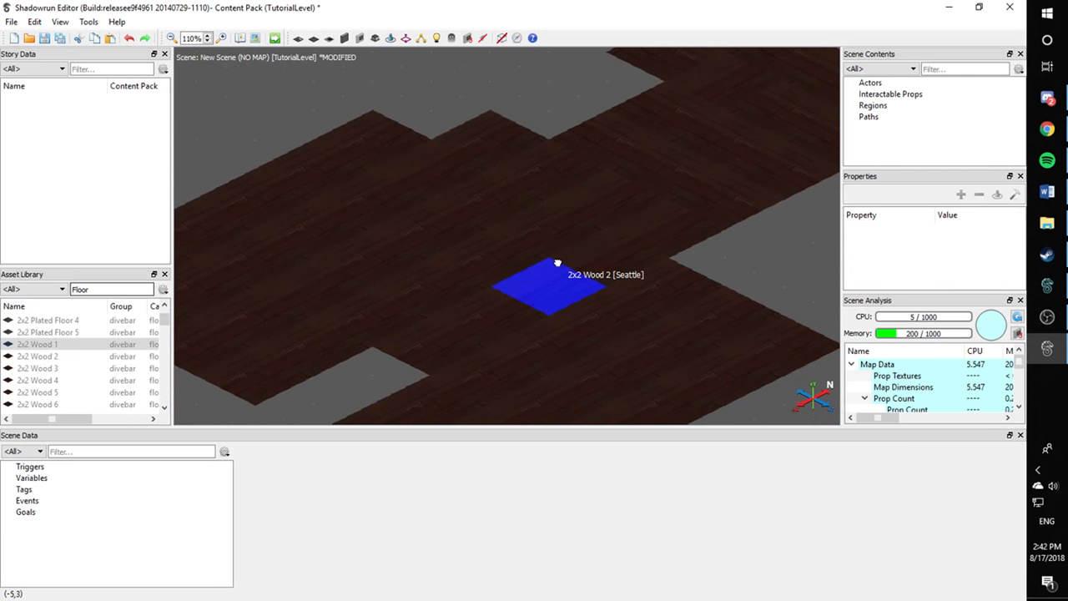
pyautogui.moveTo(558, 263); pyautogui.dragTo(531, 241, button='middle')
pyautogui.scroll(-4, 555, 267)
pyautogui.scroll(6, 601, 303)
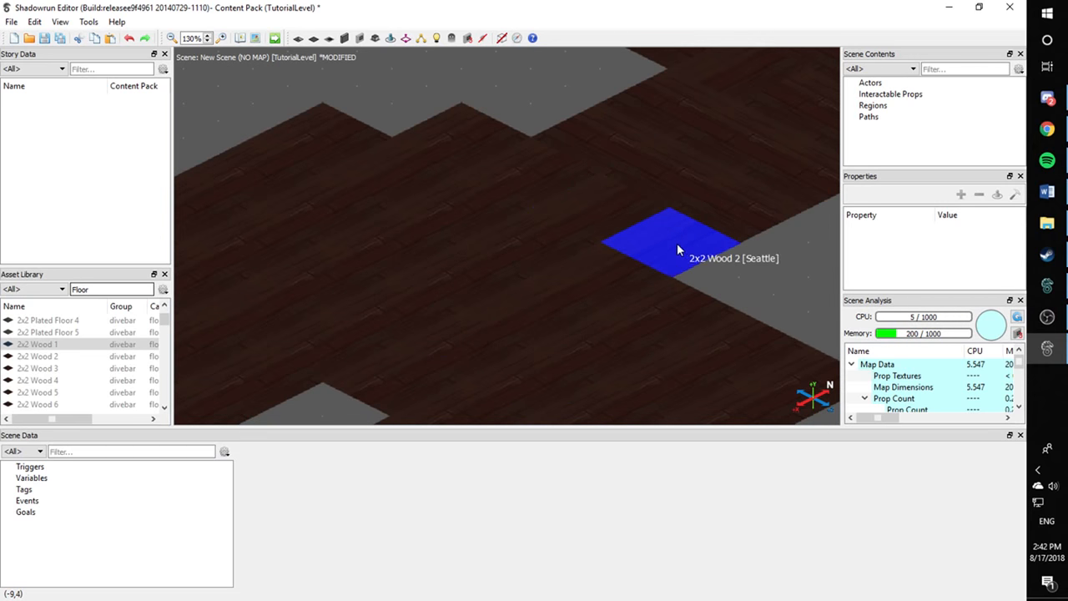
# Move the loose diveBar_floor_wood02 tile nearest the floor farther out to grid position (-4, 0, -20)
pyautogui.moveTo(512, 274); pyautogui.dragTo(704, 360, button='middle')
pyautogui.scroll(-4, 618, 309)
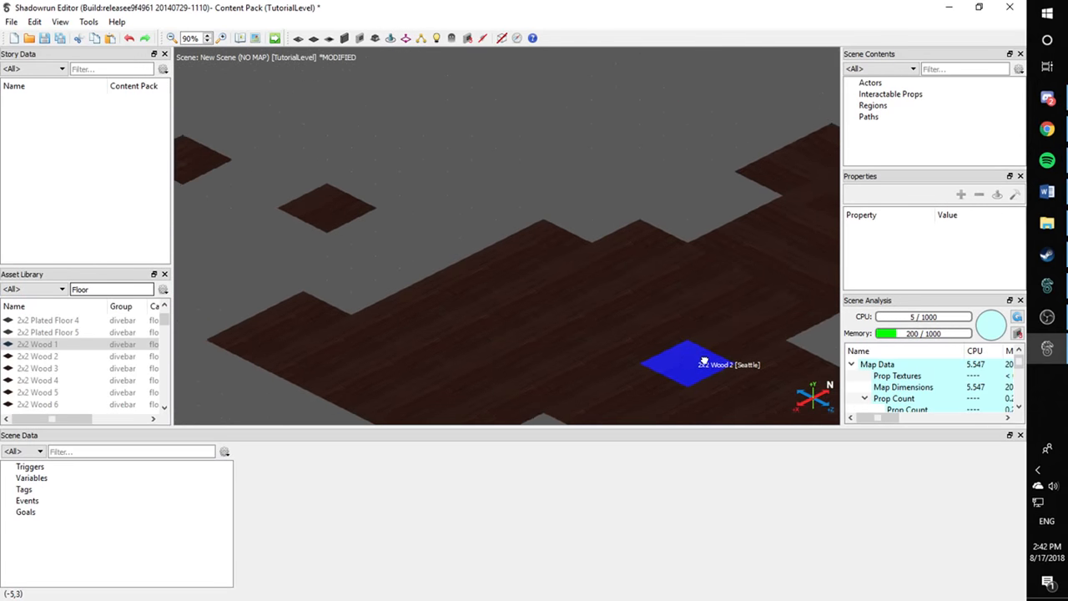
pyautogui.moveTo(424, 231); pyautogui.dragTo(595, 311, button='middle')
pyautogui.moveTo(508, 303); pyautogui.dragTo(271, 197)
pyautogui.scroll(4, 327, 302)
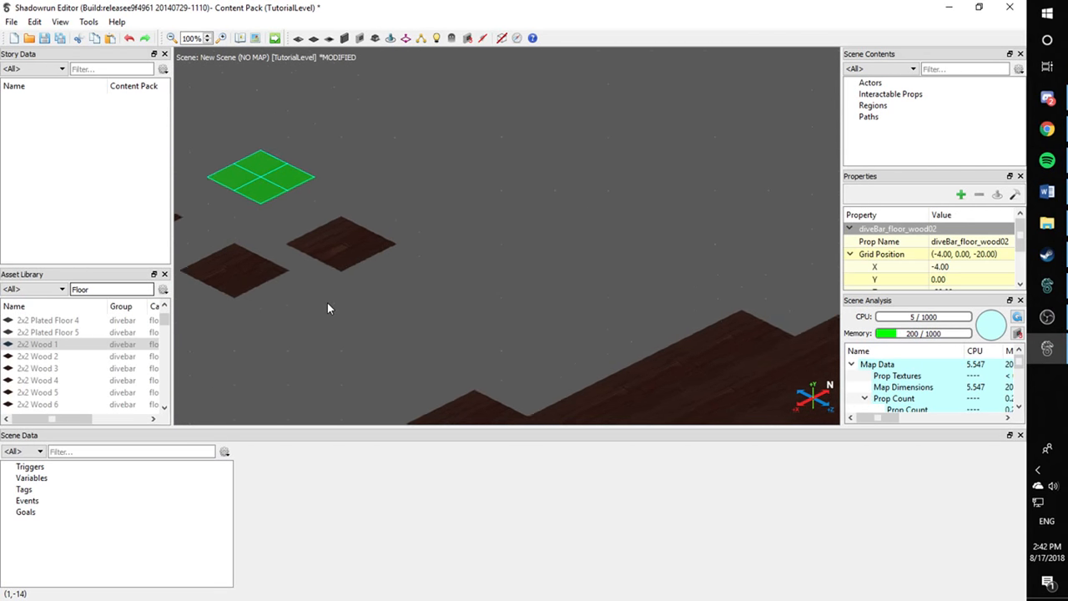
# Move the loose diveBar_floor_wood03 tile to grid position (0, 0, -12) and on to (7, 0, 2) beside the floor's notch
pyautogui.moveTo(338, 317); pyautogui.dragTo(711, 257, button='middle')
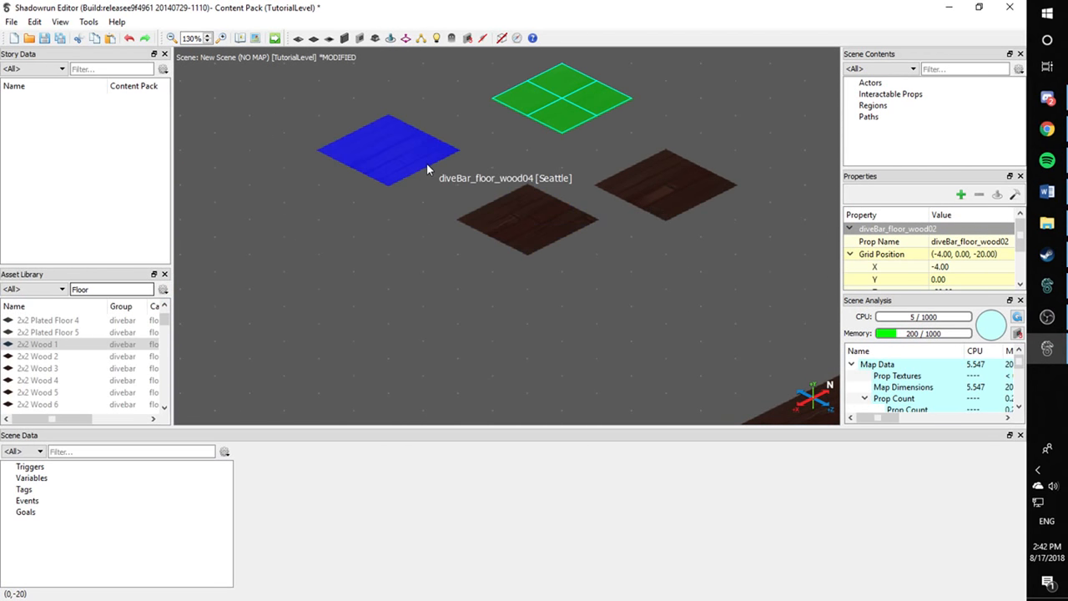
pyautogui.moveTo(649, 183); pyautogui.dragTo(649, 311)
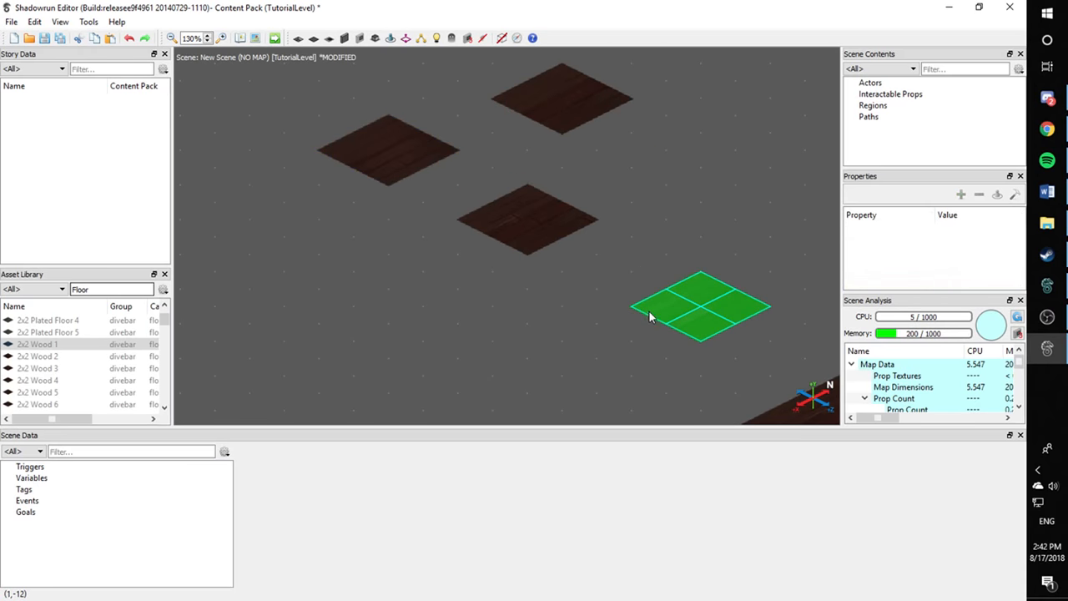
pyautogui.moveTo(650, 311); pyautogui.dragTo(372, 175, button='middle')
pyautogui.scroll(-5, 514, 217)
pyautogui.moveTo(514, 217); pyautogui.dragTo(306, 162, button='middle')
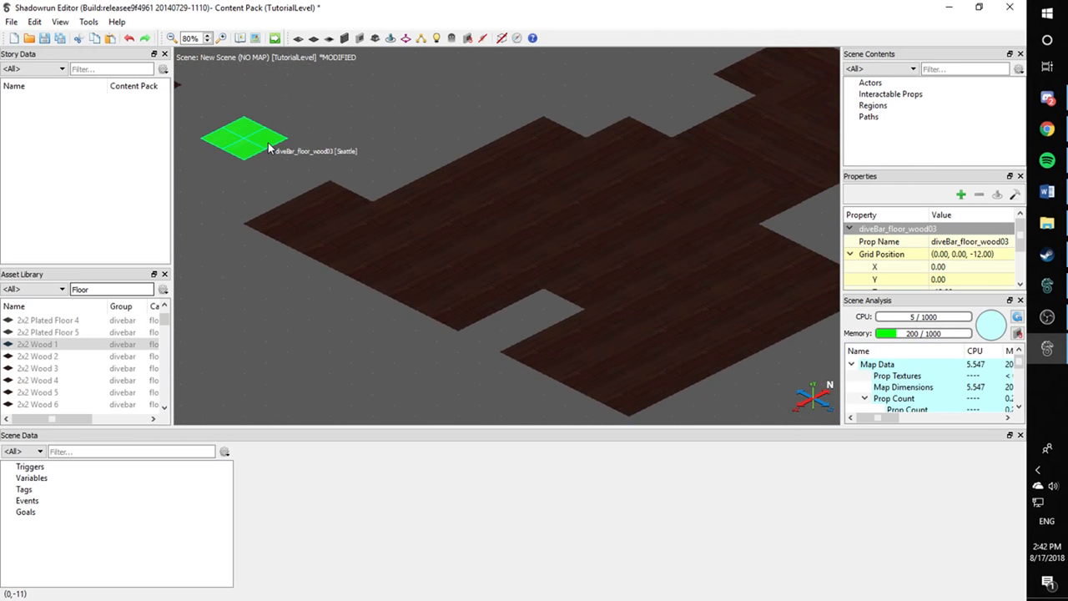
pyautogui.moveTo(270, 149); pyautogui.dragTo(400, 364)
pyautogui.moveTo(400, 364); pyautogui.dragTo(369, 381, button='middle')
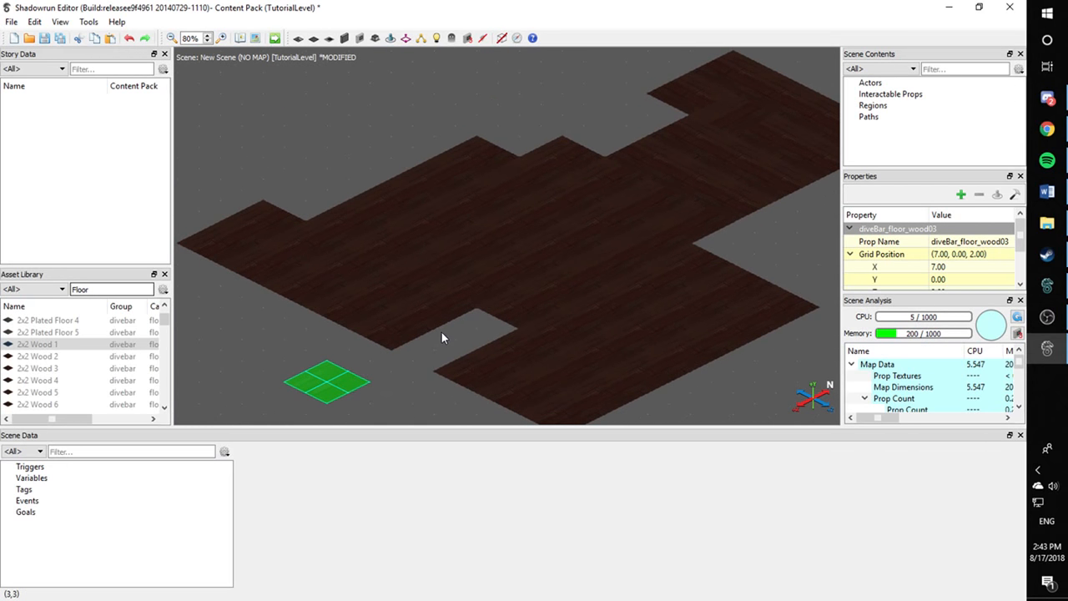
# Undo both loose tile moves and the tile placements made in the floor's holes and the large gap
pyautogui.hotkey('ctrl', 'z')
pyautogui.hotkey('ctrl', 'z')
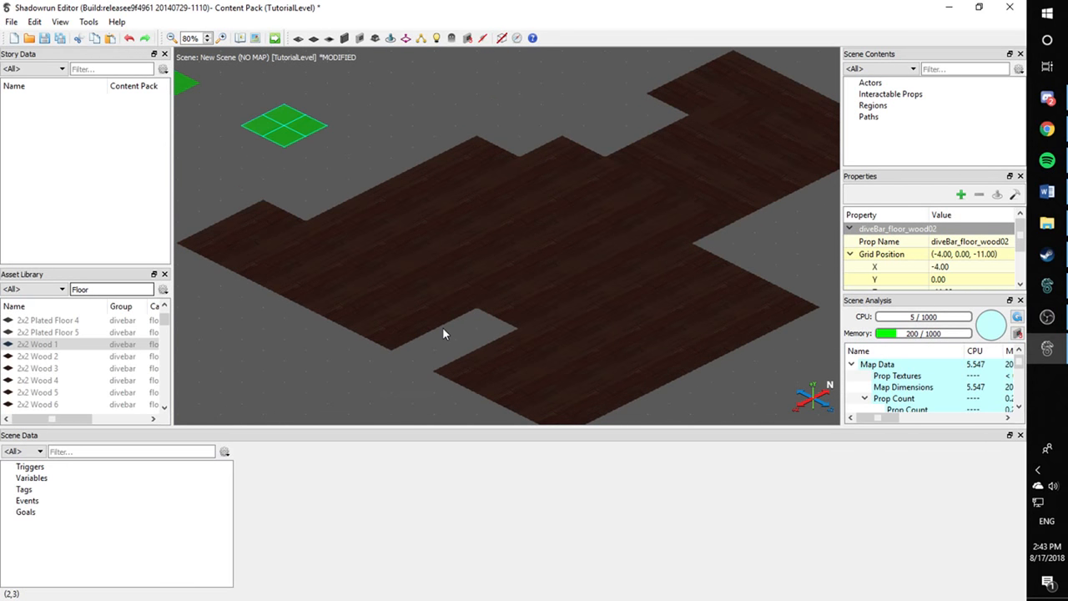
pyautogui.hotkey('ctrl', 'z')
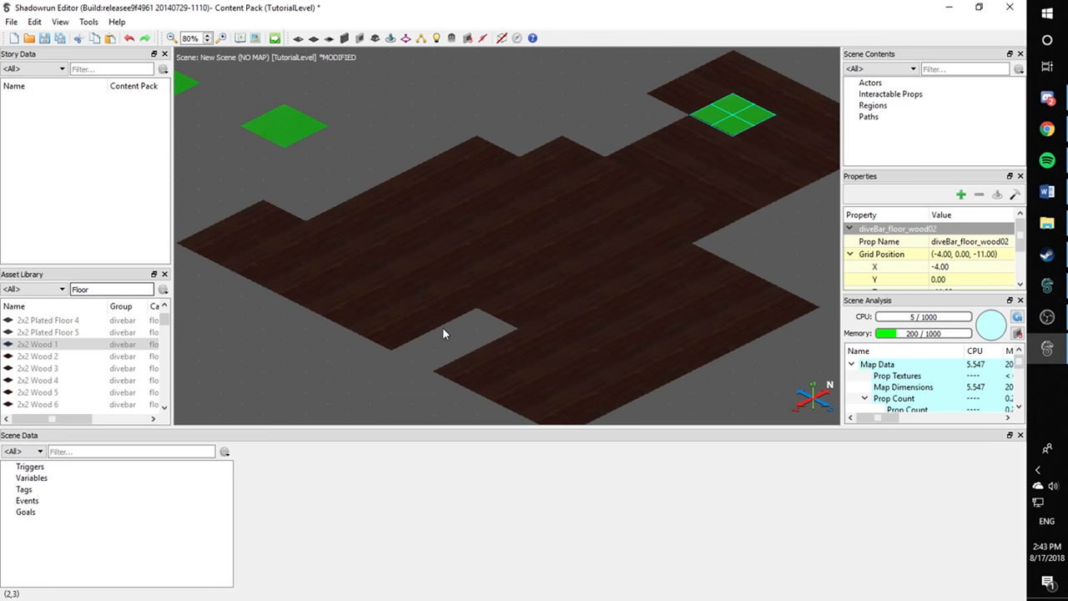
pyautogui.hotkey('ctrl', 'z')
pyautogui.hotkey('ctrl', 'z')
pyautogui.hotkey('ctrl', 'z')
pyautogui.hotkey('ctrl', 'z')
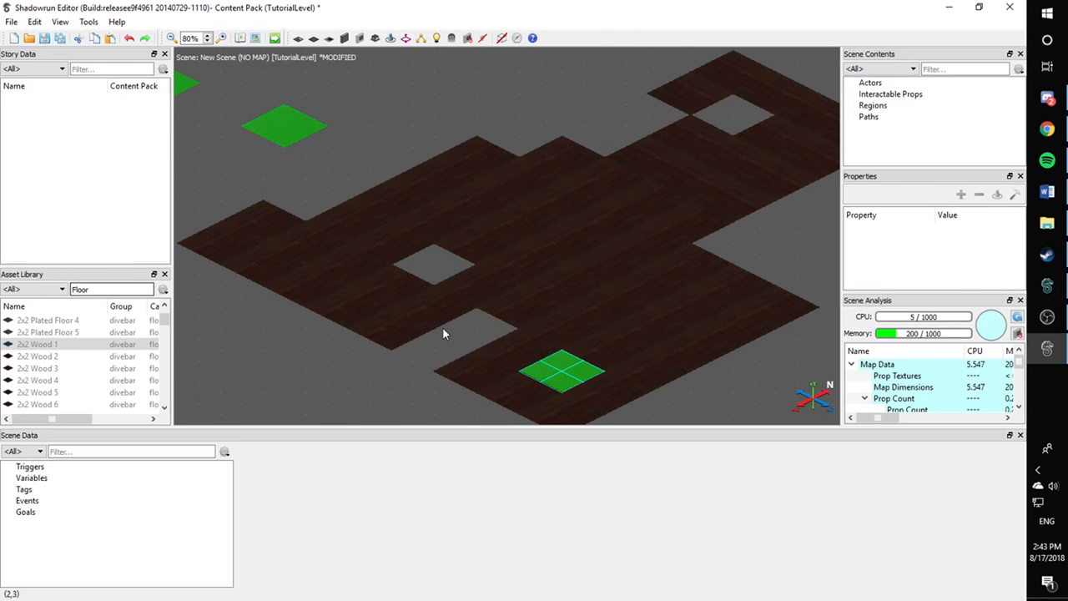
pyautogui.hotkey('ctrl', 'z')
pyautogui.hotkey('ctrl', 'z')
pyautogui.hotkey('ctrl', 'z')
pyautogui.hotkey('ctrl', 'z')
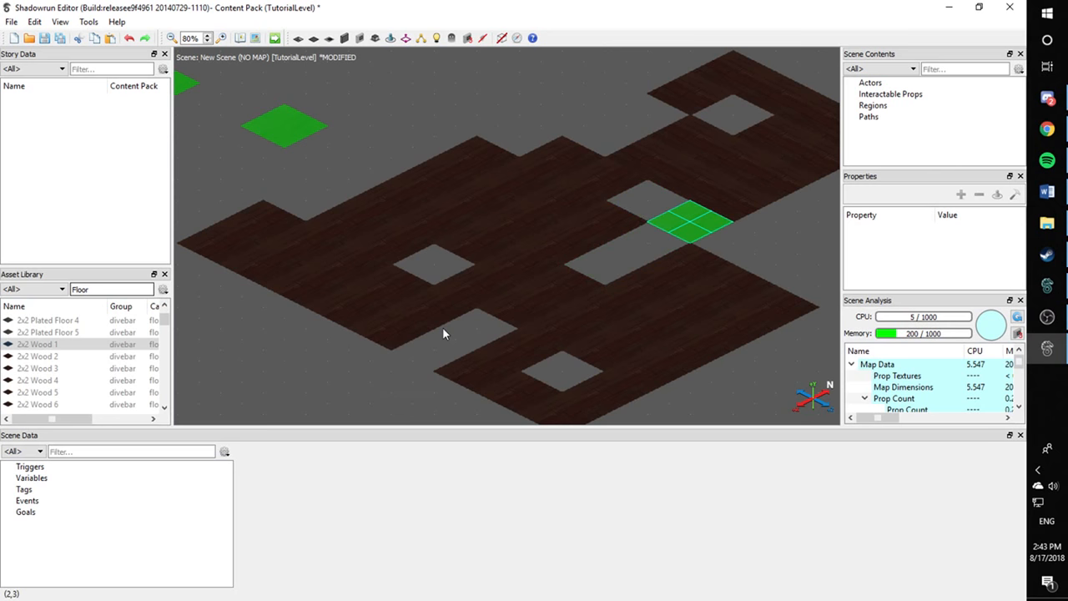
pyautogui.hotkey('ctrl', 'z')
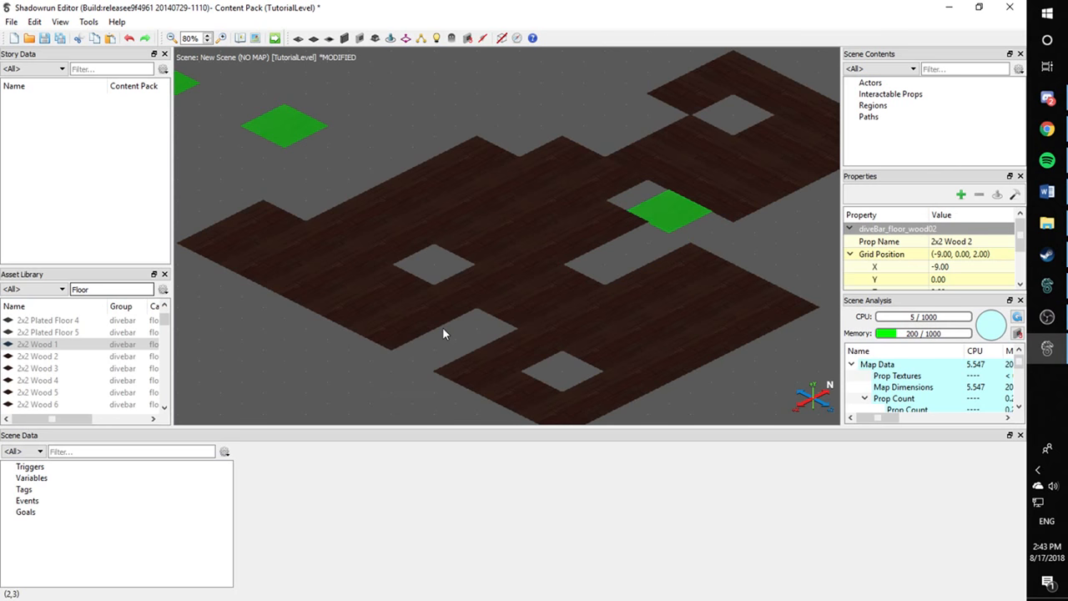
# Place wood tiles into the inner cells of the large irregular gap, leaving only a notch at the floor's outer edge
pyautogui.press('Right')
pyautogui.moveTo(557, 209); pyautogui.dragTo(538, 242)
pyautogui.click(649, 256)
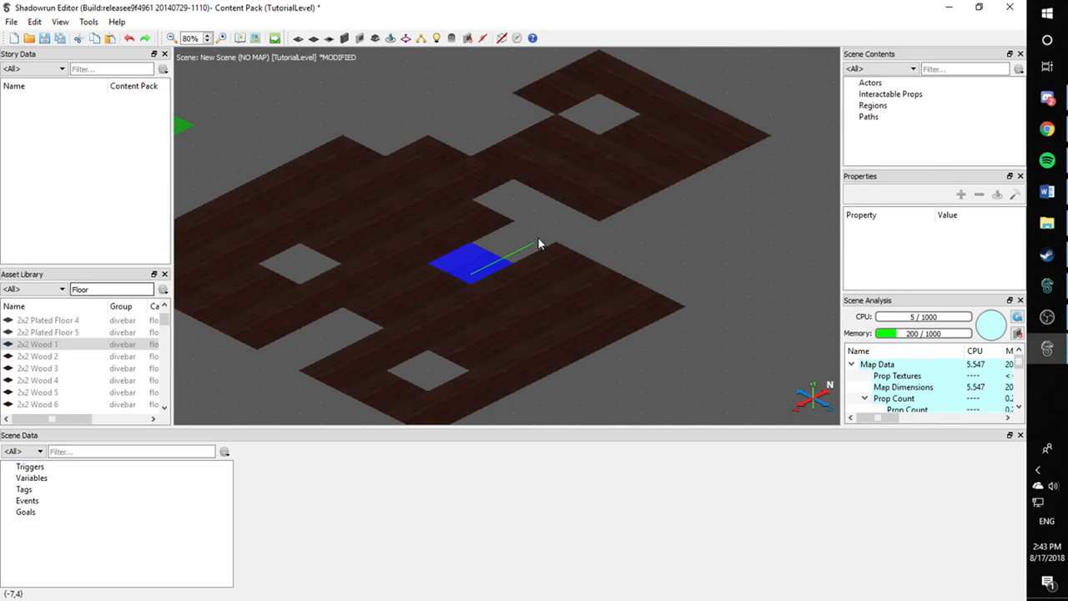
pyautogui.click(500, 255)
pyautogui.click(648, 241)
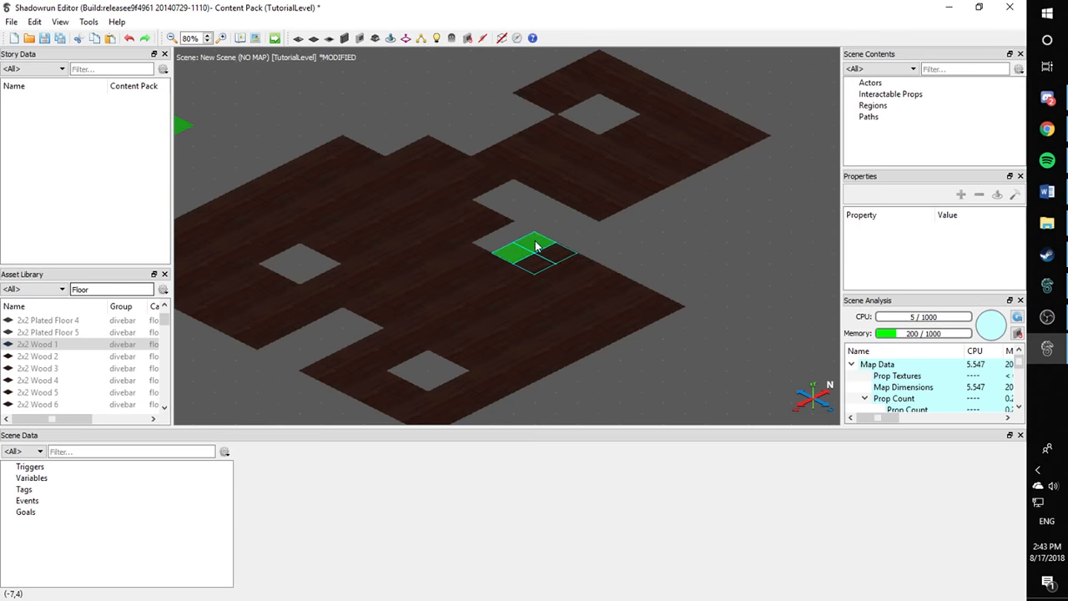
pyautogui.click(518, 235)
pyautogui.click(515, 196)
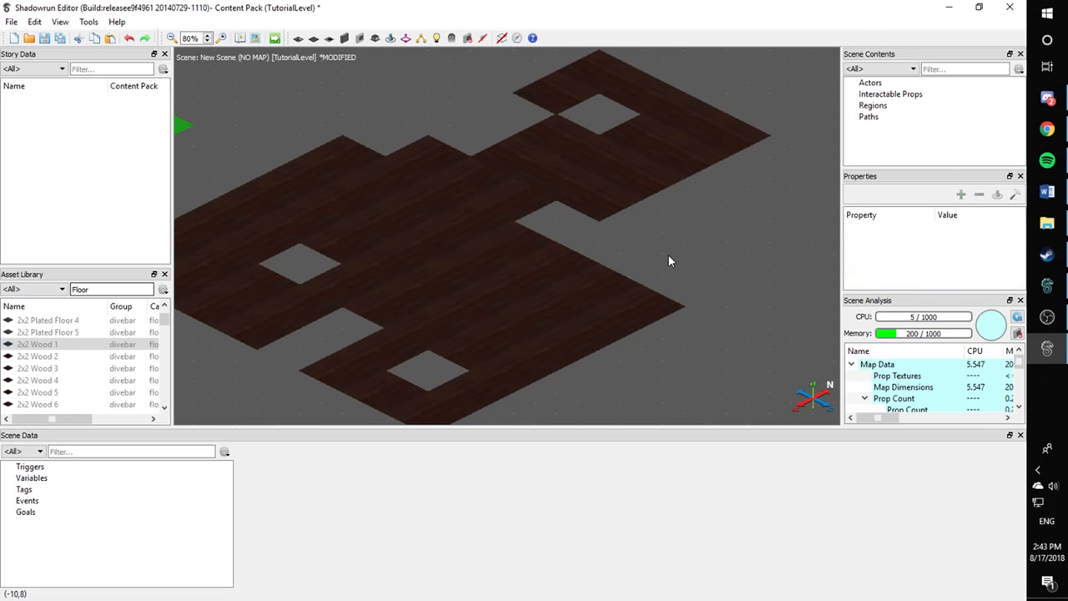
# Fill the two single-tile holes in the main body of the floor with wood tiles
pyautogui.moveTo(665, 259); pyautogui.dragTo(727, 241, button='middle')
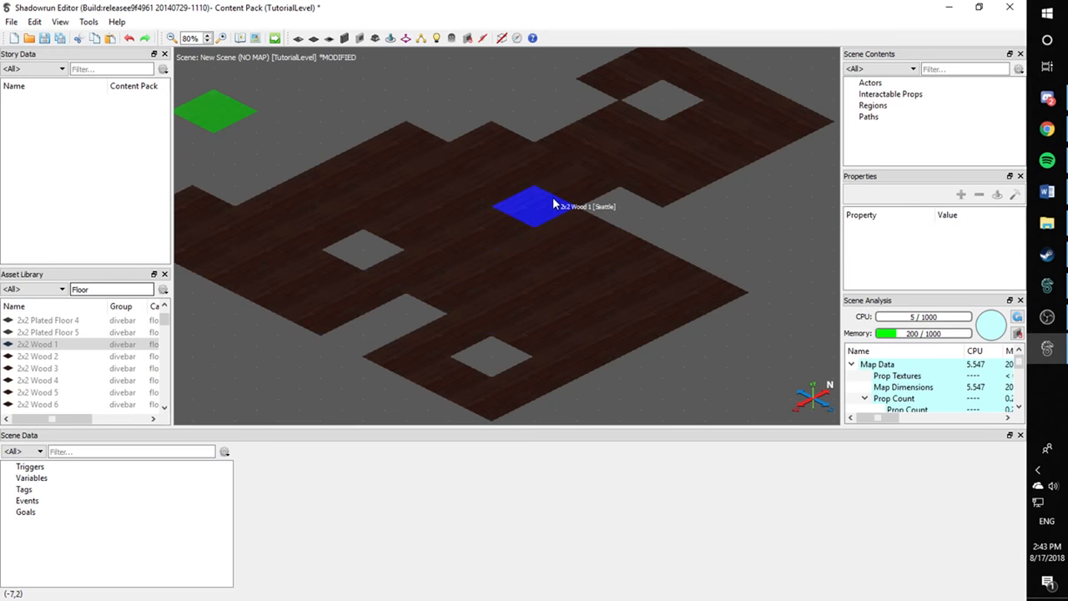
pyautogui.click(352, 256)
pyautogui.scroll(-3, 638, 385)
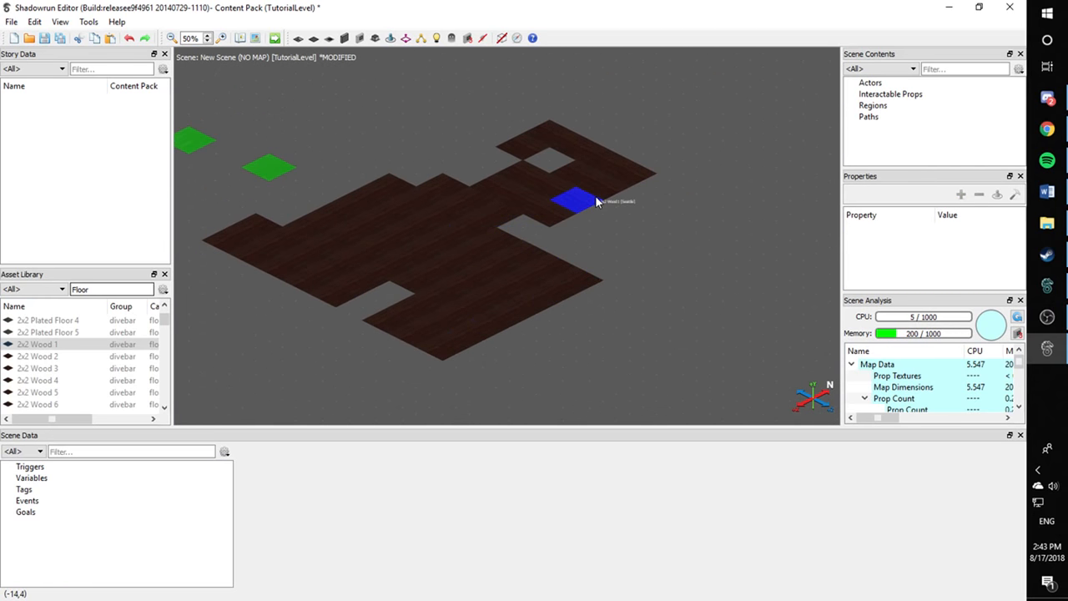
pyautogui.scroll(2, 610, 286)
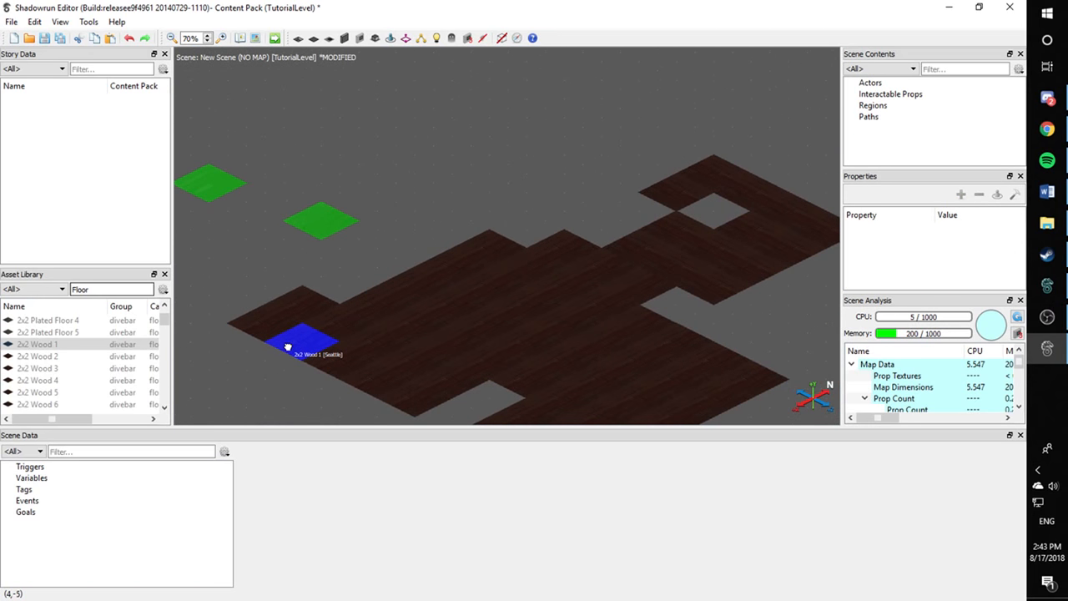
# Move the 2x2 Wood 2 tile beside the outer notch out of the floor to grid position (-8, 0, -11)
pyautogui.moveTo(288, 346); pyautogui.dragTo(341, 354, button='middle')
pyautogui.moveTo(667, 292); pyautogui.dragTo(593, 223, button='middle')
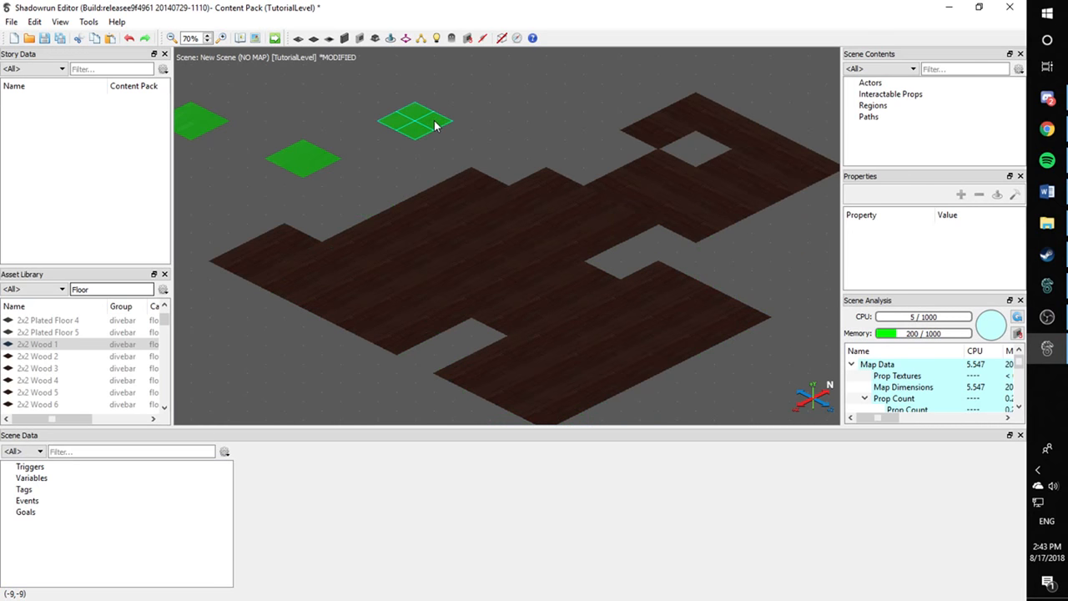
pyautogui.click(377, 125)
pyautogui.click(377, 119)
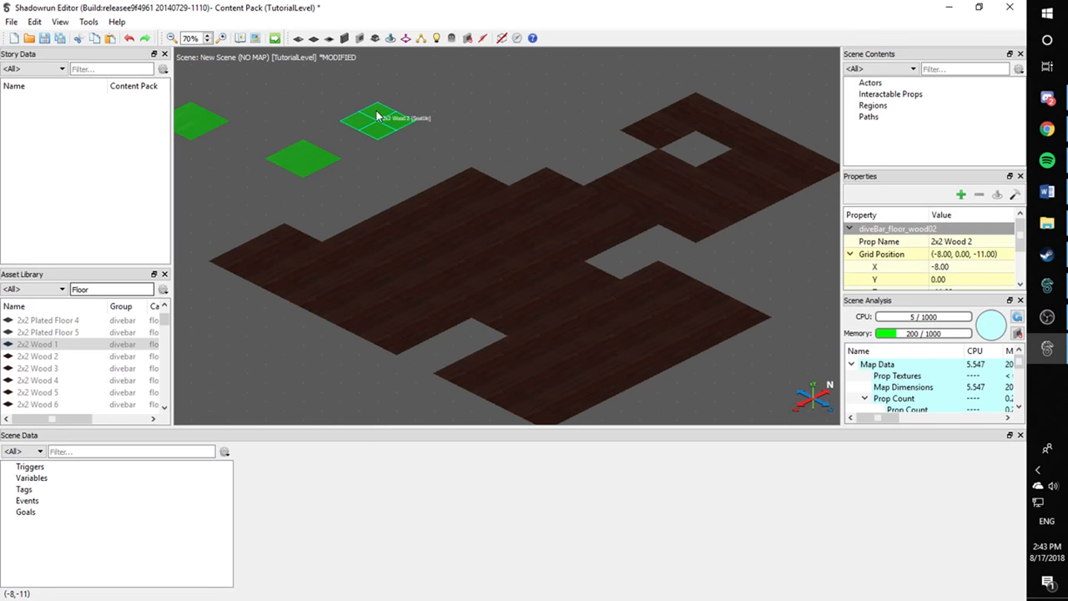
# Select and deselect the loose diveBar_floor_wood02 and diveBar_floor_wood03 tiles to clear their green highlight
pyautogui.click(299, 173)
pyautogui.click(257, 162)
pyautogui.click(213, 120)
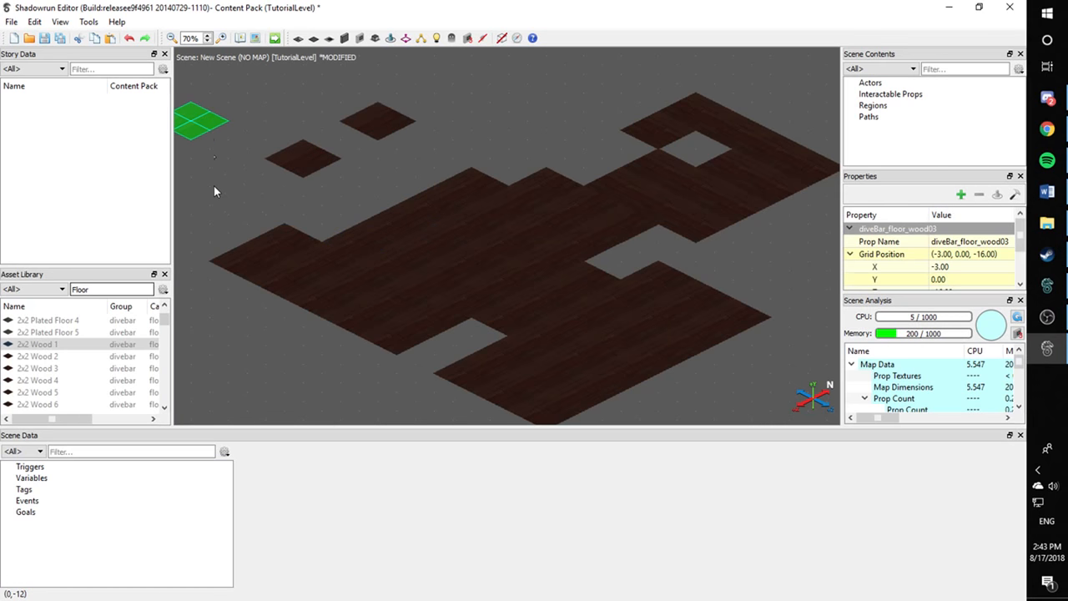
pyautogui.click(216, 185)
# Delete the loose 2x2 Wood 2 tile at grid position (-8, 0, -11)
pyautogui.moveTo(231, 188); pyautogui.dragTo(330, 247, button='middle')
pyautogui.click(479, 197)
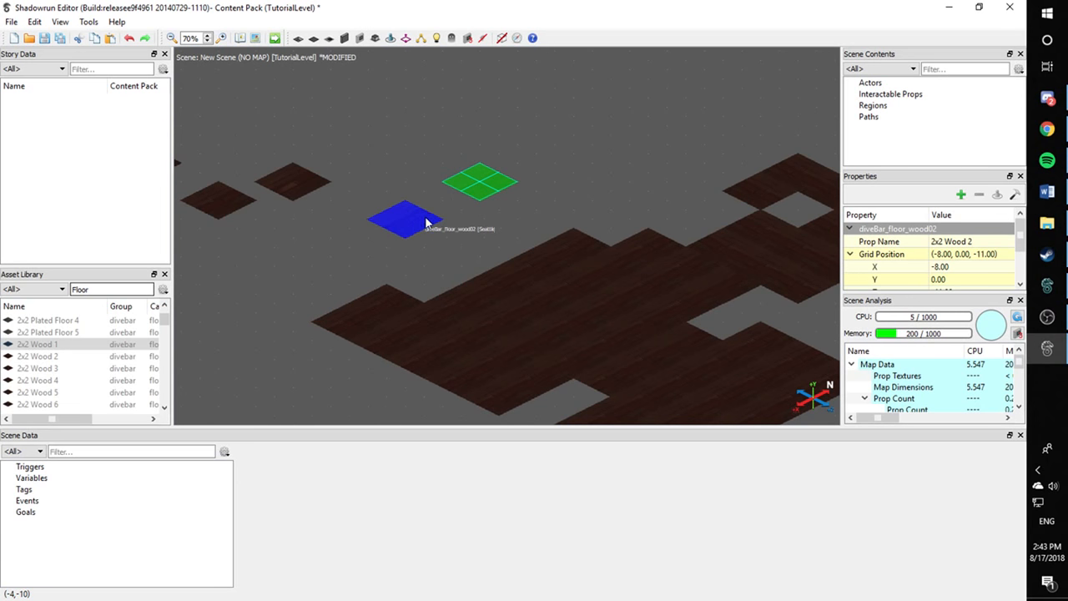
pyautogui.click(467, 245)
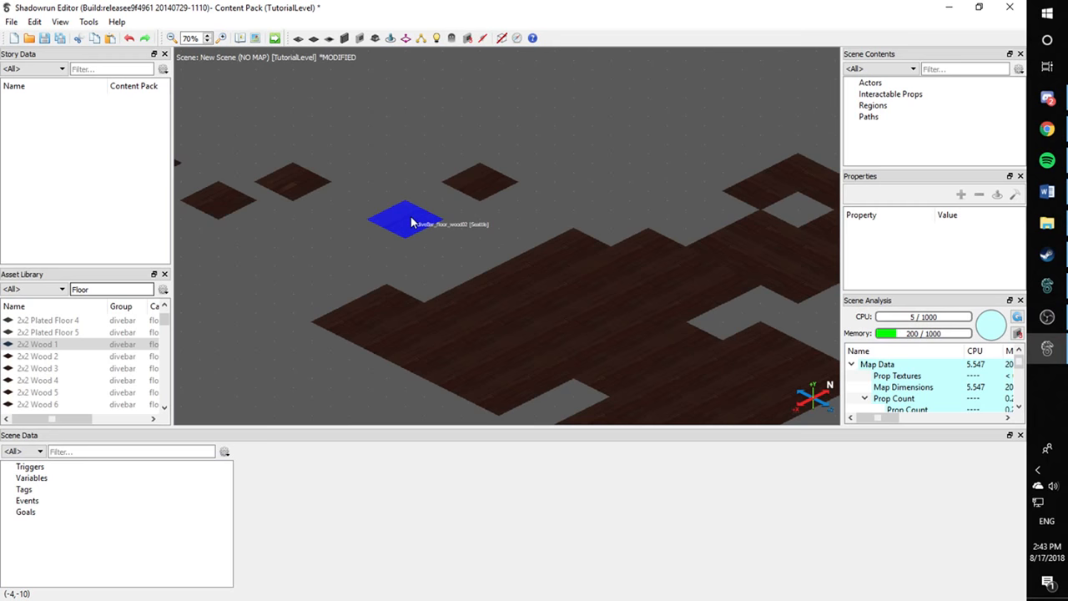
pyautogui.click(465, 191)
pyautogui.press('Delete')
pyautogui.scroll(-2, 472, 200)
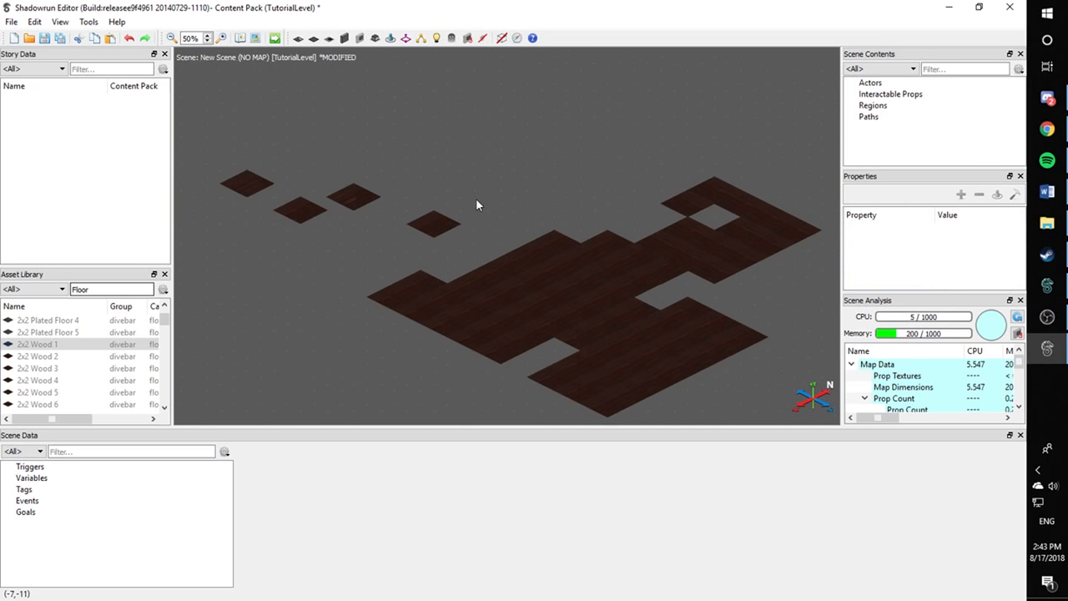
# Fill the remaining single-tile hole in the far wing of the floor with a wood tile
pyautogui.moveTo(426, 221)
pyautogui.mouseDown(button='middle')
pyautogui.moveTo(411, 201)
pyautogui.moveTo(429, 203)
pyautogui.mouseUp(button='middle')
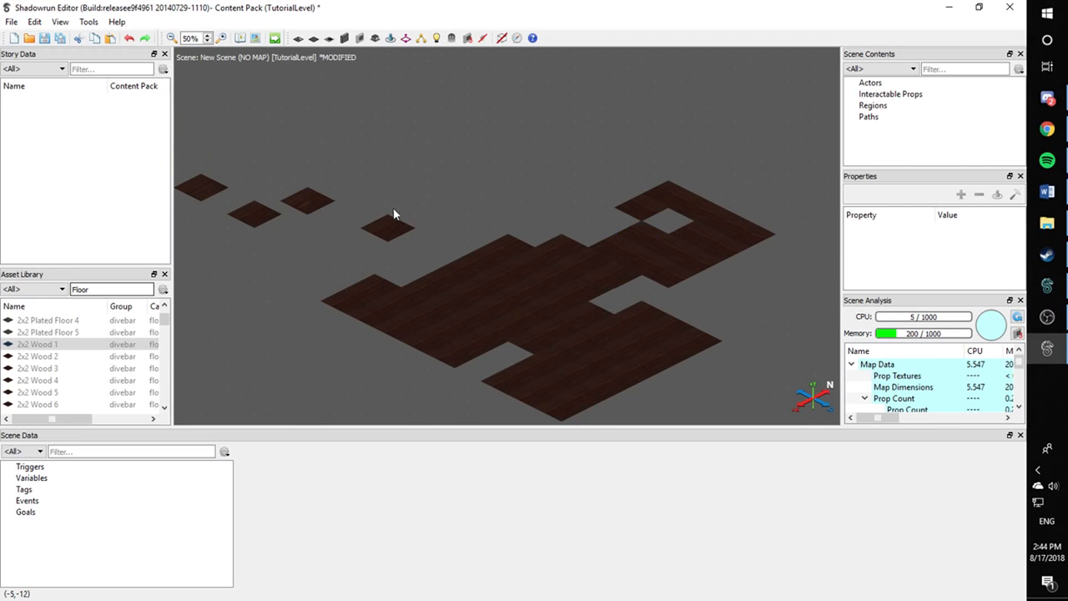
pyautogui.click(673, 219)
pyautogui.click(515, 153)
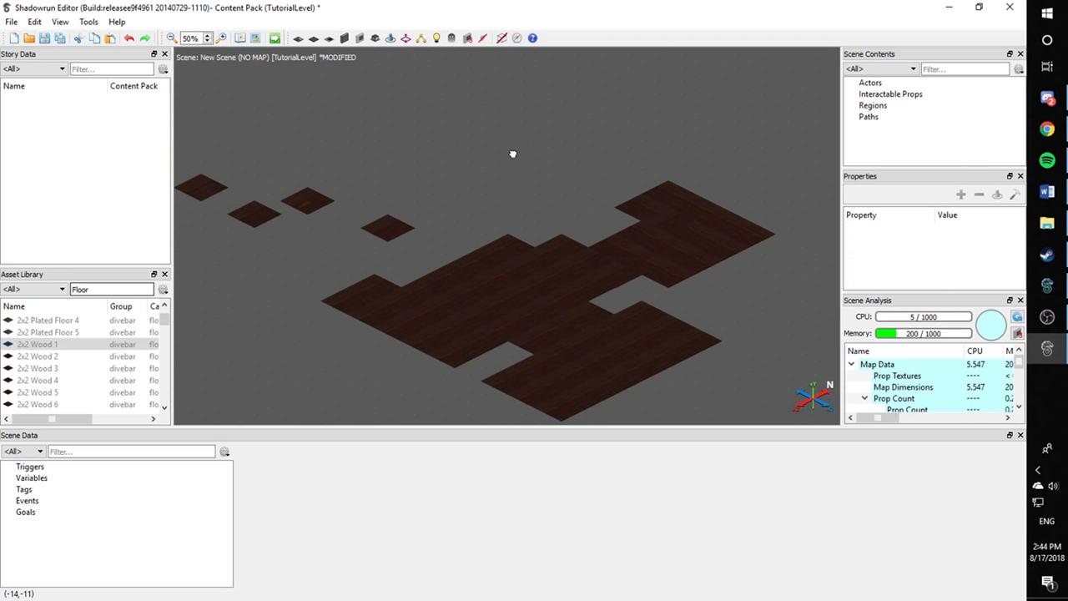
pyautogui.moveTo(515, 154); pyautogui.dragTo(501, 162, button='middle')
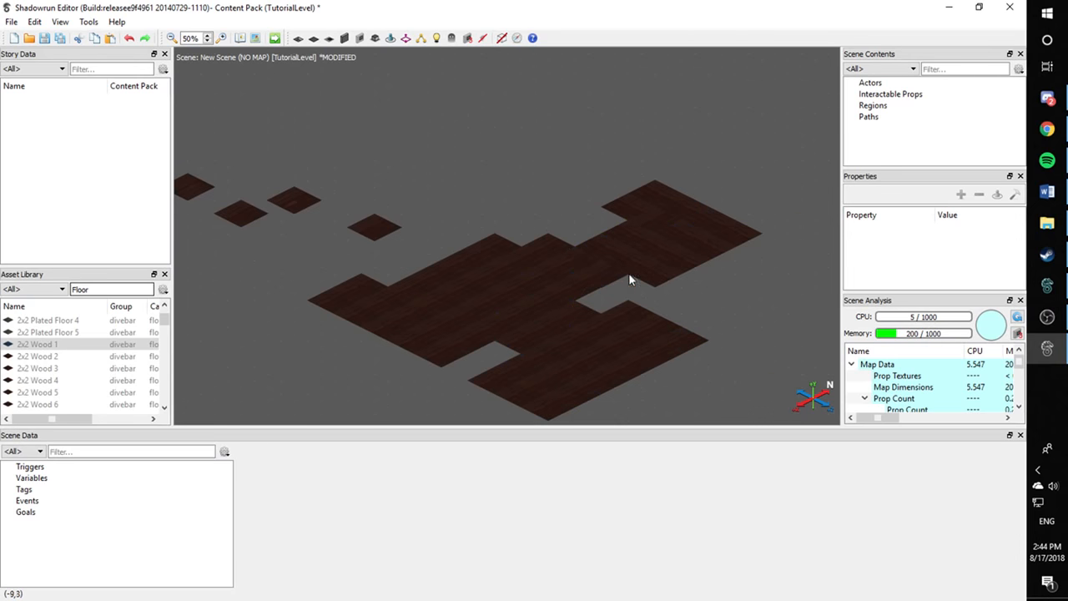
# Examine the plank pattern and tile seams across the main body and outer edges of the wood floor at close range
pyautogui.scroll(4, 520, 302)
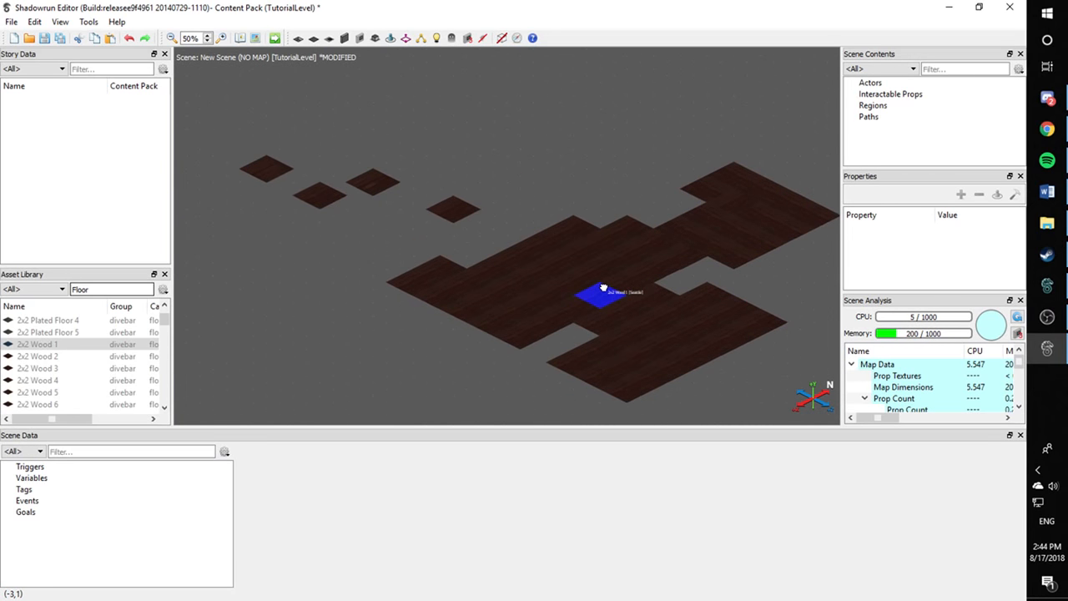
pyautogui.moveTo(576, 288); pyautogui.dragTo(420, 226, button='middle')
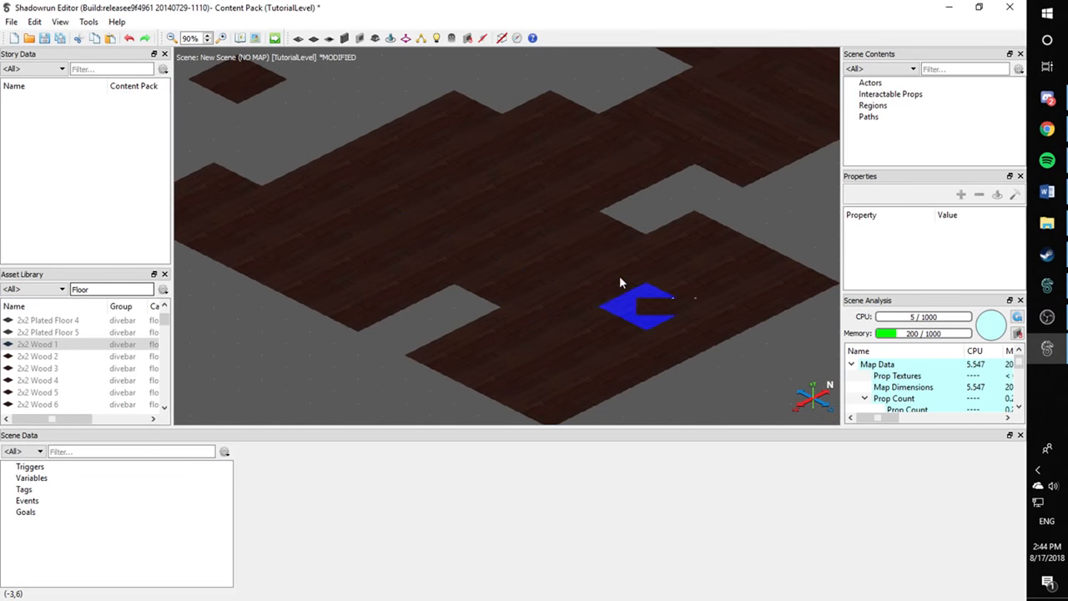
pyautogui.moveTo(514, 247); pyautogui.dragTo(670, 321, button='middle')
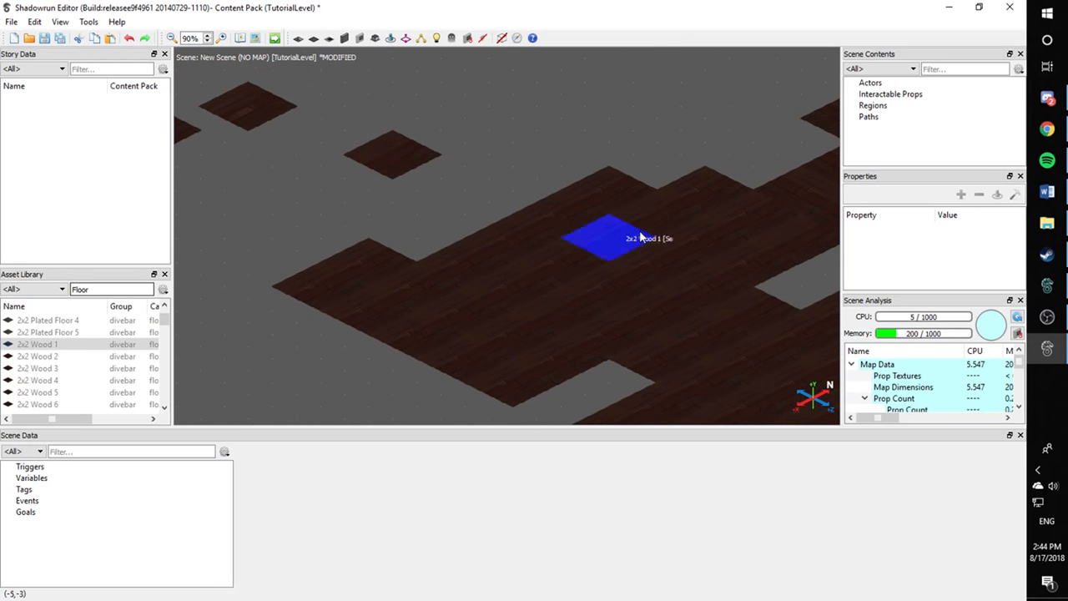
pyautogui.moveTo(614, 284); pyautogui.dragTo(472, 204, button='middle')
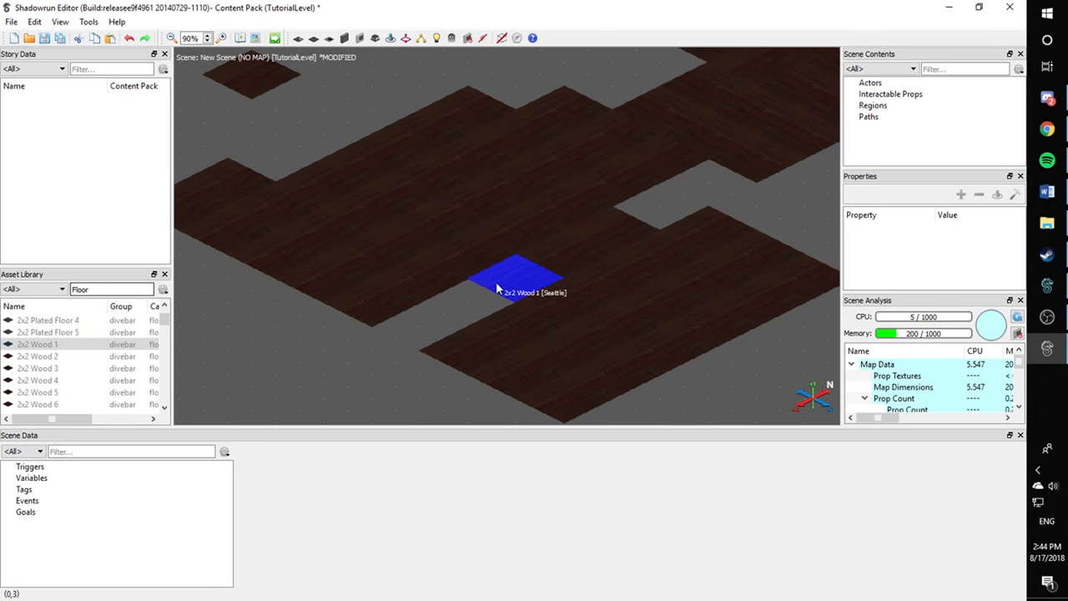
pyautogui.scroll(5, 534, 266)
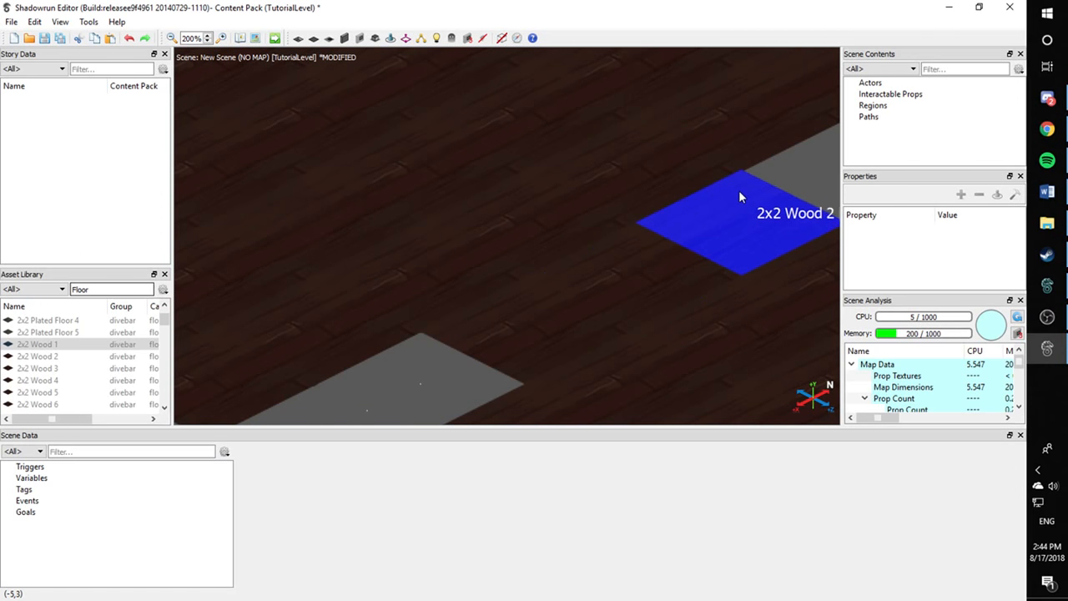
pyautogui.scroll(-2, 711, 215)
pyautogui.scroll(-5, 711, 215)
pyautogui.moveTo(706, 217); pyautogui.dragTo(806, 292, button='middle')
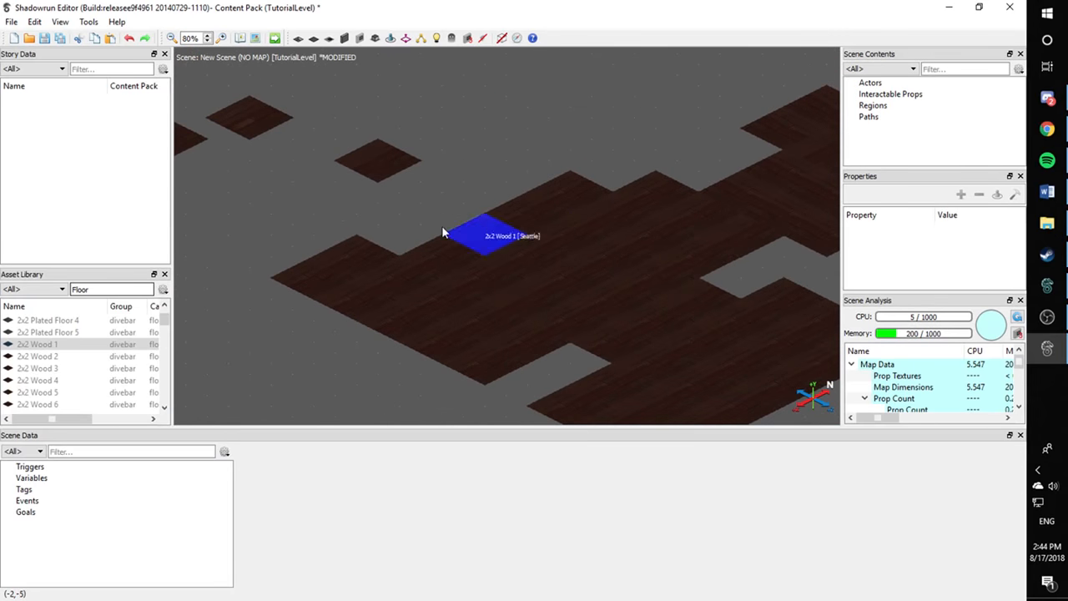
pyautogui.moveTo(444, 232); pyautogui.dragTo(576, 269, button='middle')
pyautogui.scroll(3, 501, 265)
pyautogui.moveTo(464, 270)
pyautogui.mouseDown(button='middle')
pyautogui.moveTo(537, 297)
pyautogui.moveTo(96, 140)
pyautogui.mouseUp(button='middle')
pyautogui.moveTo(381, 255); pyautogui.dragTo(349, 143, button='middle')
pyautogui.moveTo(575, 155); pyautogui.dragTo(433, 174, button='middle')
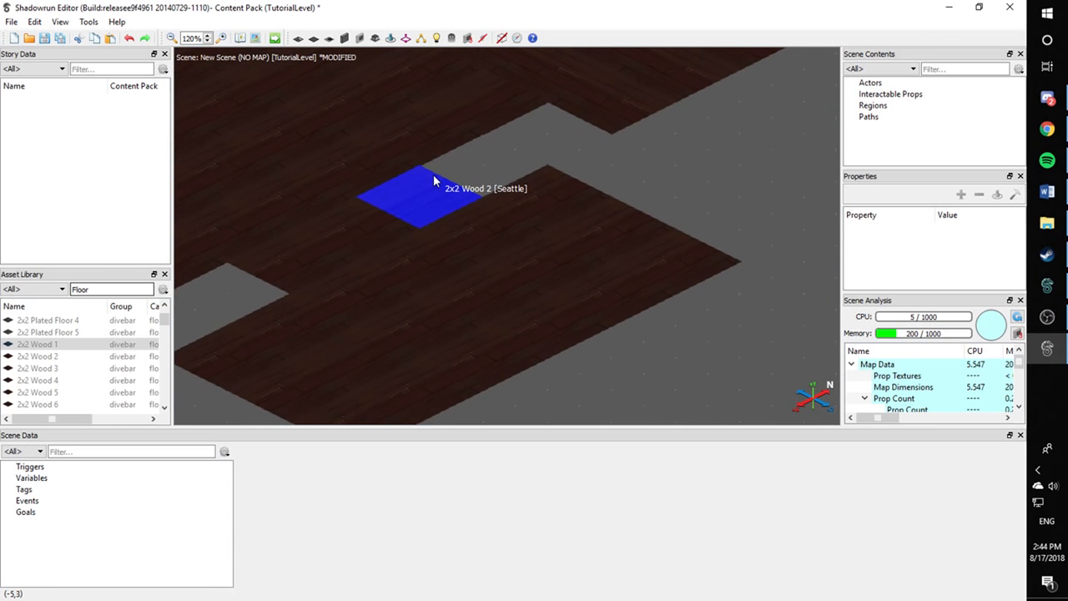
# Place a 2x2 Wood 2 tile against the floor's outer straight edge at grid position (-5, 0, 11)
pyautogui.click(704, 327)
pyautogui.click(732, 328)
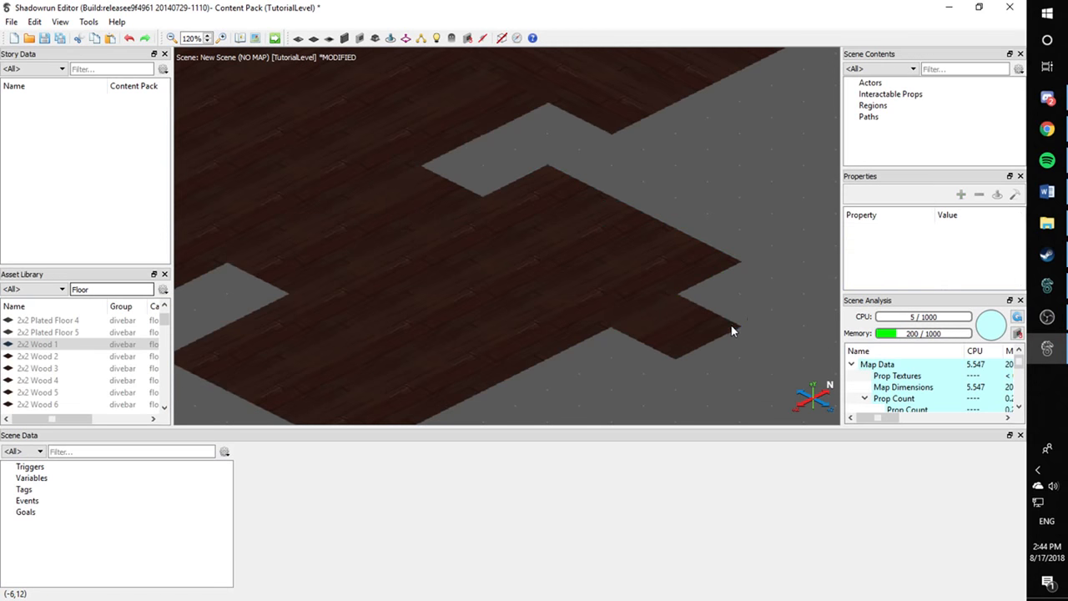
pyautogui.click(696, 331)
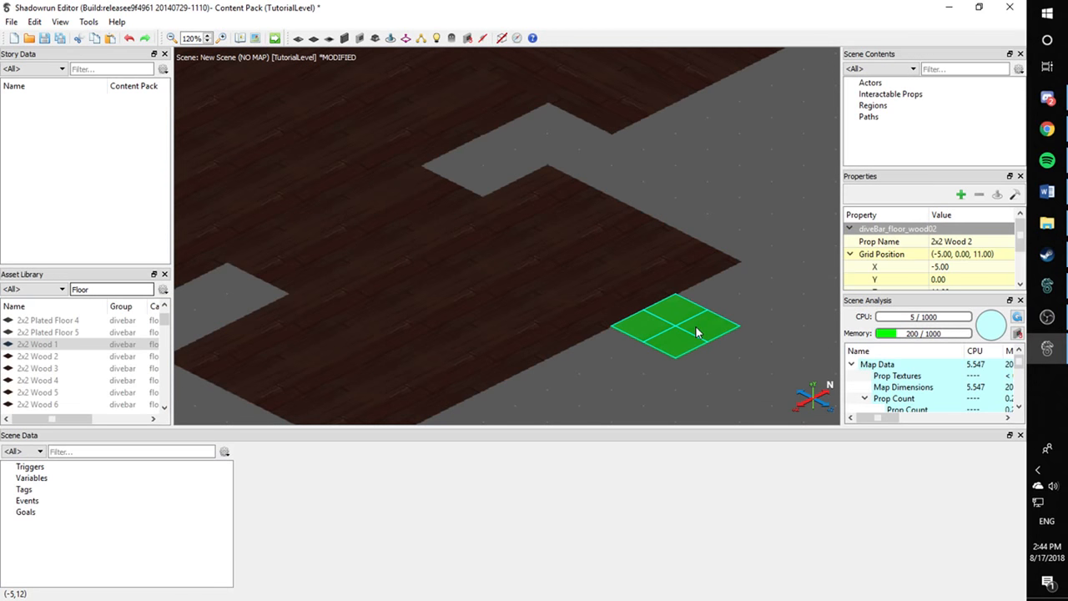
pyautogui.click(632, 373)
pyautogui.scroll(-3, 690, 290)
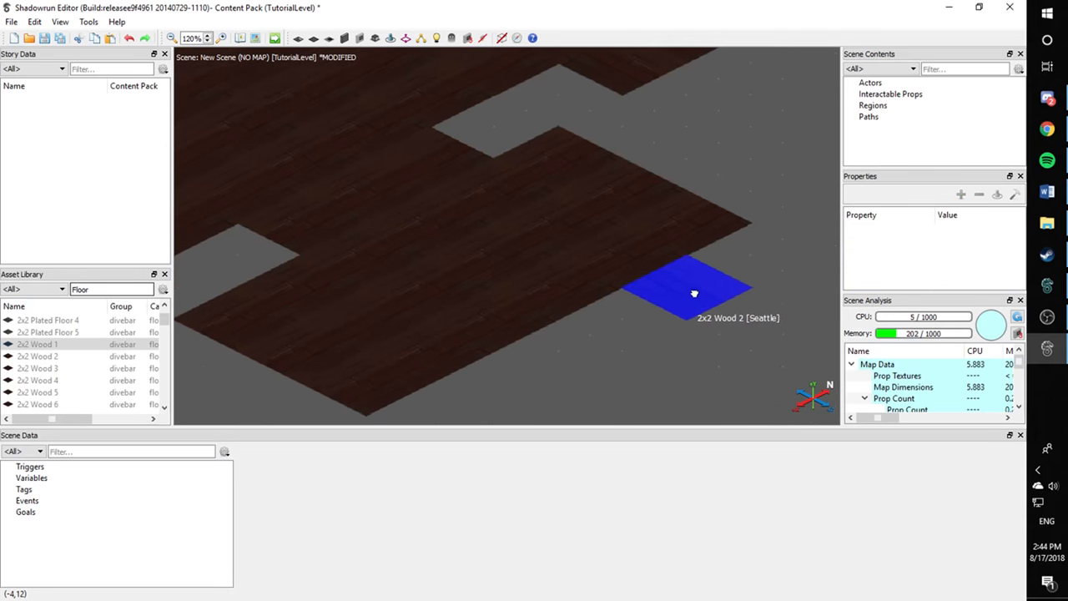
# Extend the 2x2 Wood 2 tiles into a full row along the same outer edge, running one tile beyond the corner
pyautogui.moveTo(685, 265); pyautogui.dragTo(534, 340)
pyautogui.click(480, 401)
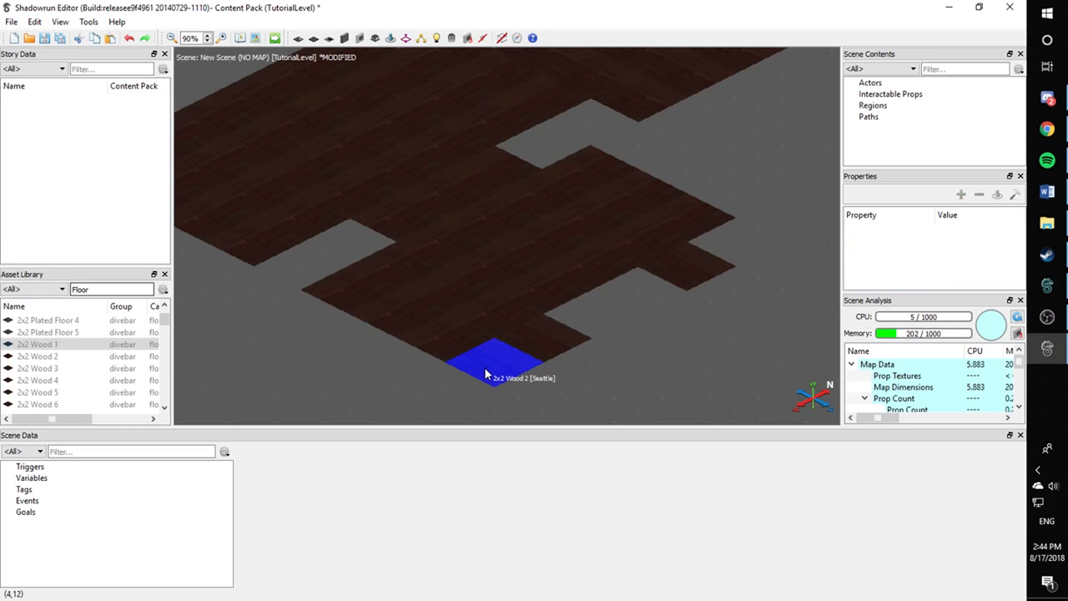
pyautogui.moveTo(536, 382); pyautogui.dragTo(795, 236)
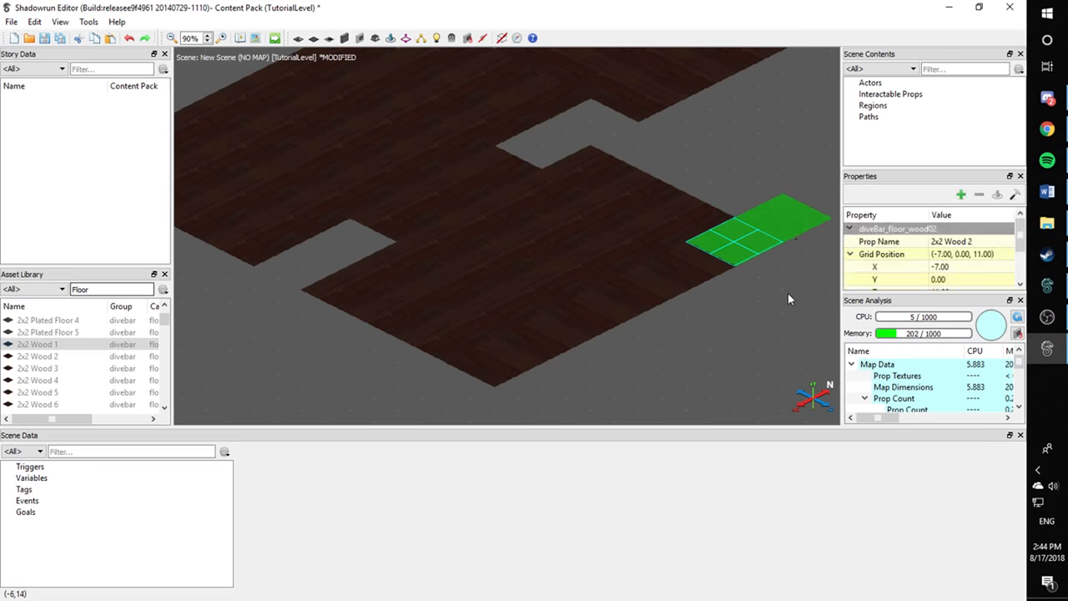
pyautogui.click(786, 294)
# Delete the whole added row of 2x2 Wood 2 tiles along the floor's outer edge
pyautogui.moveTo(780, 298); pyautogui.dragTo(679, 336, button='middle')
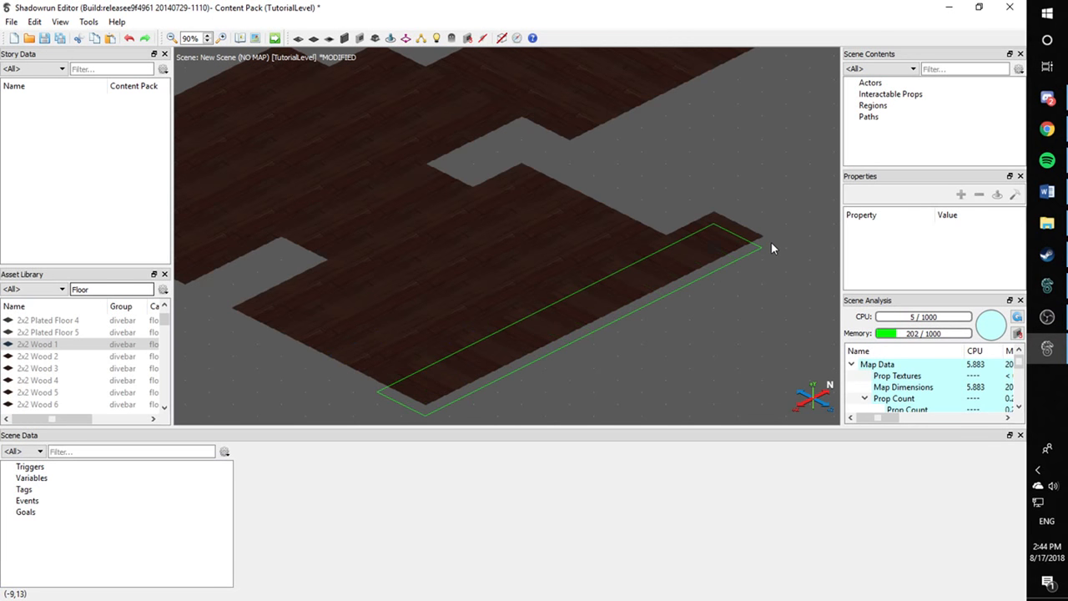
pyautogui.moveTo(772, 244); pyautogui.dragTo(772, 243)
pyautogui.press('Delete')
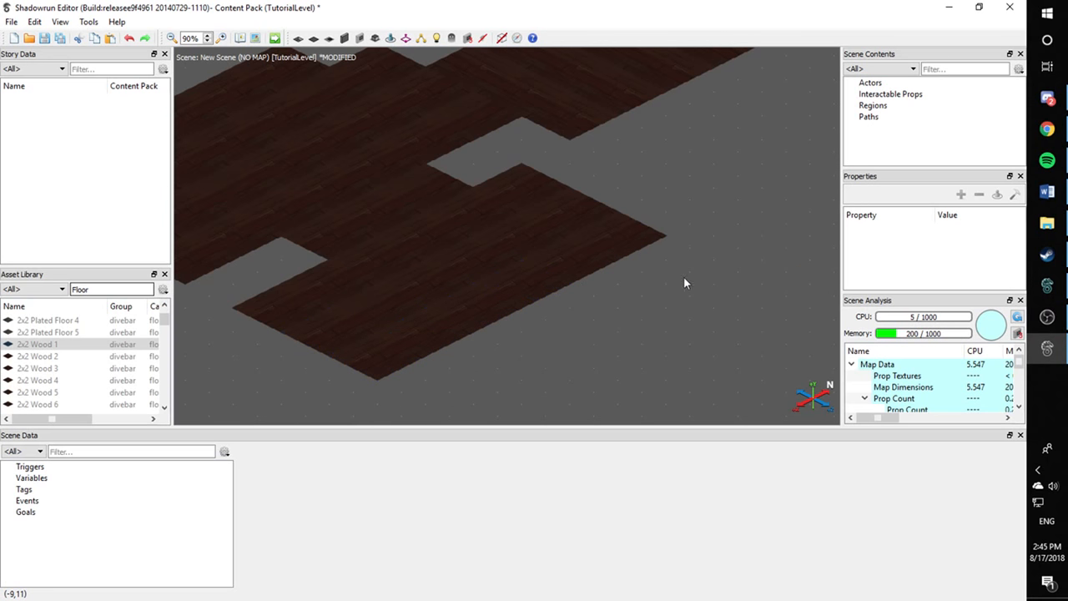
# Move the loose wood tile nearest the floor over beside the other three loose tiles
pyautogui.moveTo(409, 243); pyautogui.dragTo(681, 268, button='middle')
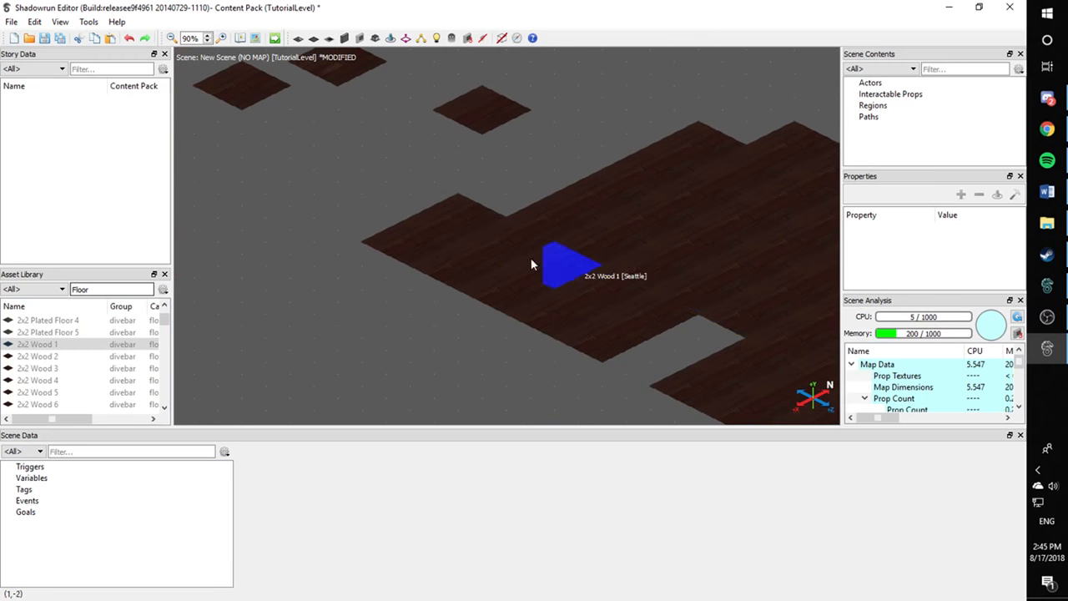
pyautogui.moveTo(363, 138); pyautogui.dragTo(569, 346, button='middle')
pyautogui.moveTo(582, 240); pyautogui.dragTo(415, 127)
pyautogui.click(428, 266)
pyautogui.scroll(-5, 431, 274)
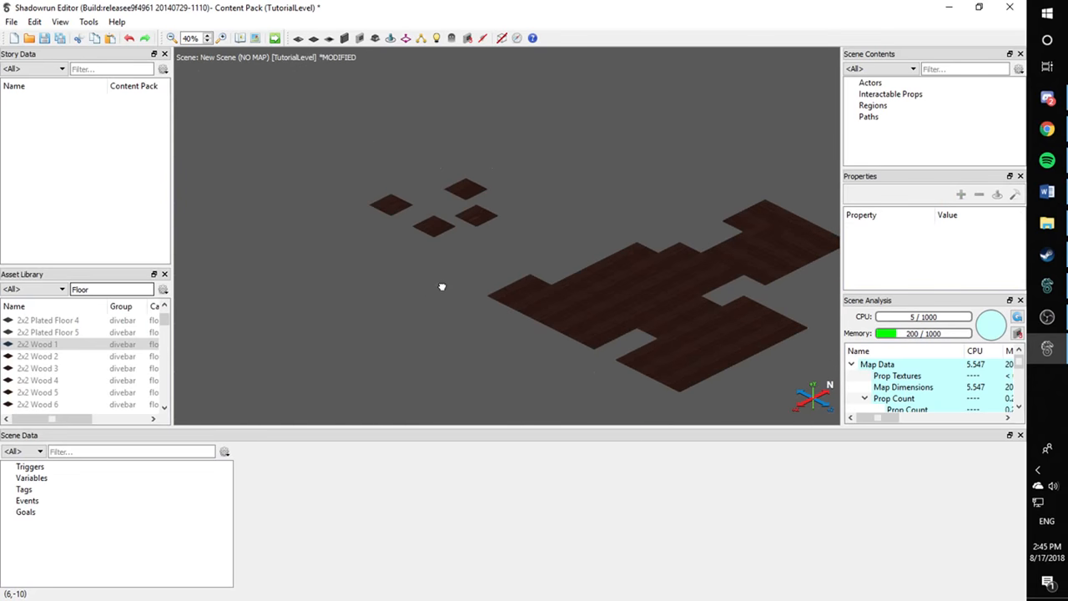
# Move the loose diveBar_floor_wood04 tile to grid position (-8, 0, -14), and bring it close to the floor's notched edge
pyautogui.moveTo(441, 286); pyautogui.dragTo(383, 322, button='middle')
pyautogui.scroll(3, 385, 323)
pyautogui.scroll(3, 387, 325)
pyautogui.moveTo(546, 343); pyautogui.dragTo(594, 313, button='middle')
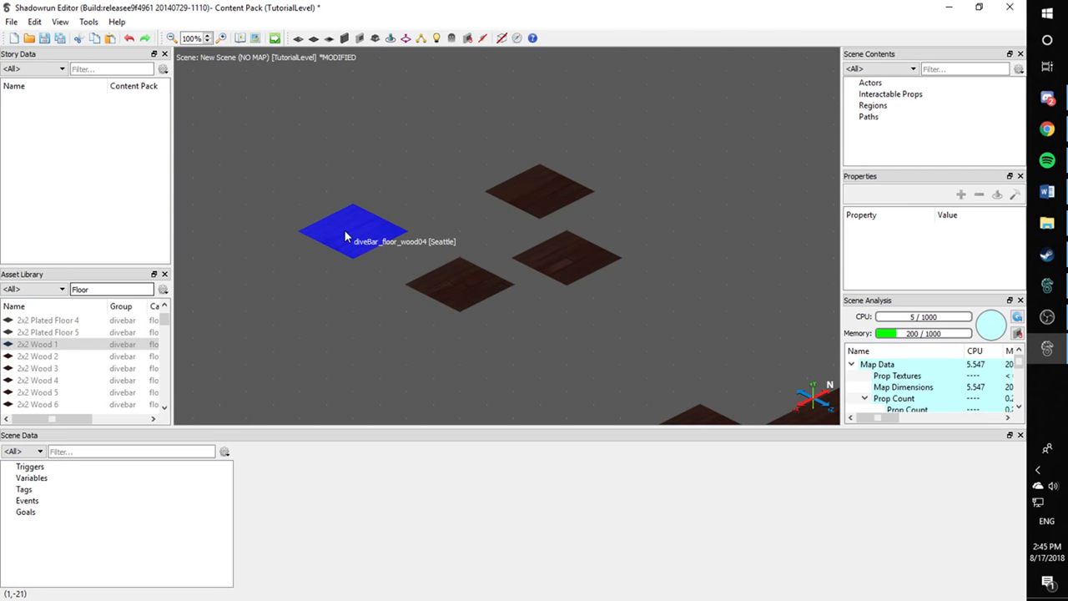
pyautogui.moveTo(346, 231); pyautogui.dragTo(731, 225)
pyautogui.moveTo(692, 279); pyautogui.dragTo(382, 132, button='middle')
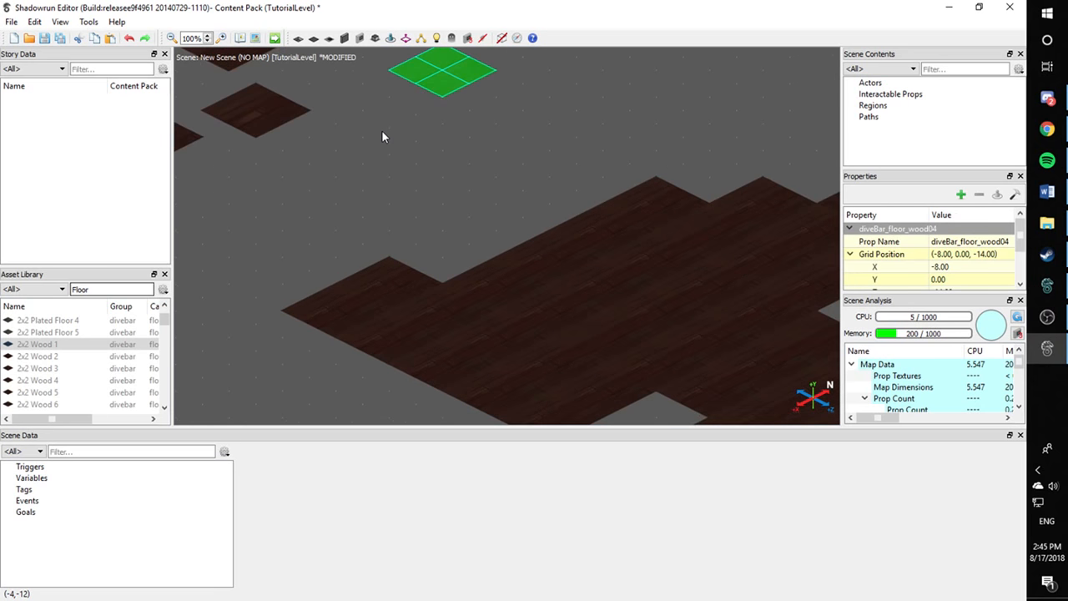
pyautogui.click(384, 131)
pyautogui.moveTo(456, 86); pyautogui.dragTo(476, 231)
pyautogui.scroll(1, 476, 231)
pyautogui.click(437, 222)
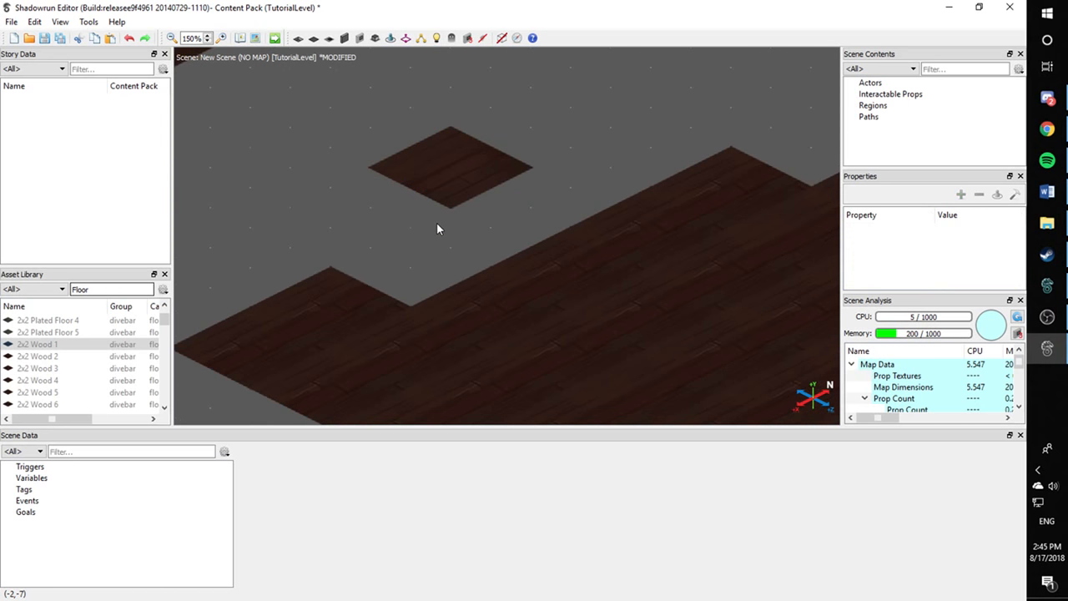
# Replace one 2x2 Wood 1 tile inside the floor with diveBar_floor_wood04, leaving the removed tile beside the floor
pyautogui.moveTo(437, 222); pyautogui.dragTo(501, 285, button='middle')
pyautogui.scroll(1, 501, 286)
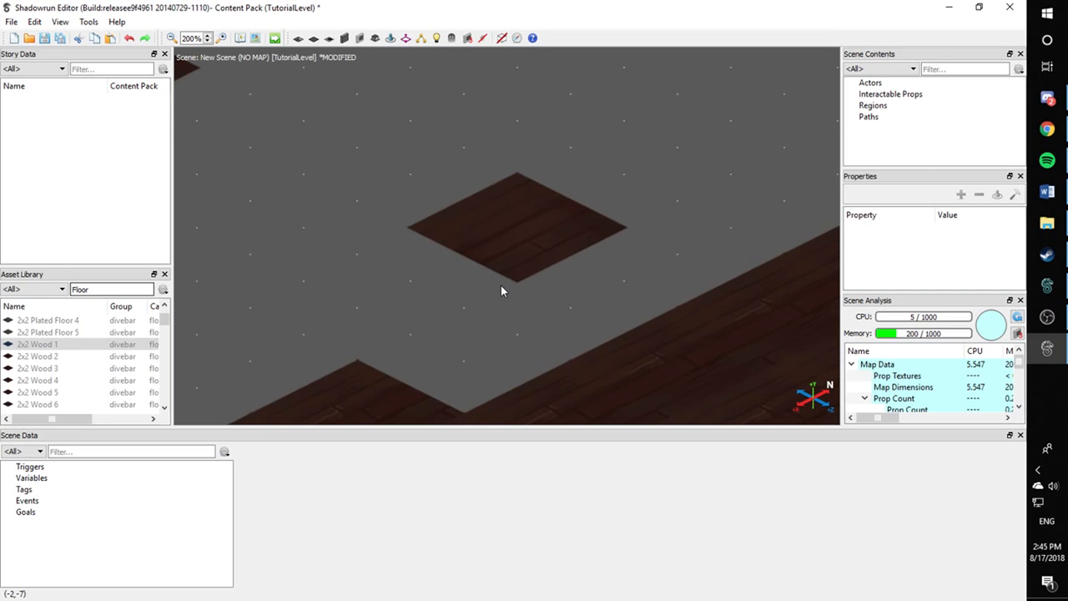
pyautogui.scroll(-1, 501, 291)
pyautogui.moveTo(501, 286); pyautogui.dragTo(352, 89, button='middle')
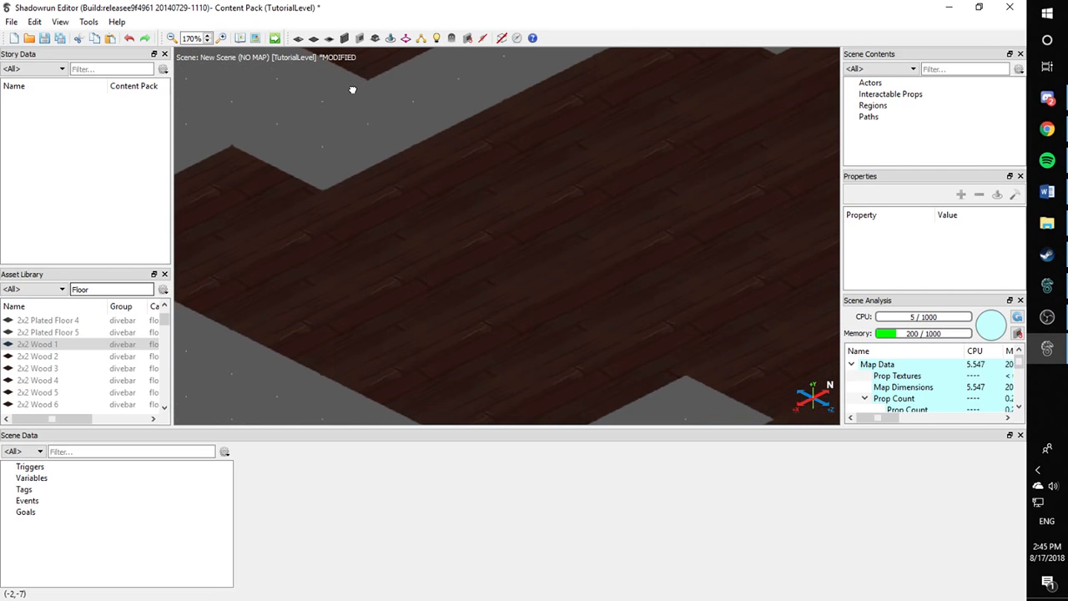
pyautogui.moveTo(441, 222); pyautogui.dragTo(539, 300, button='middle')
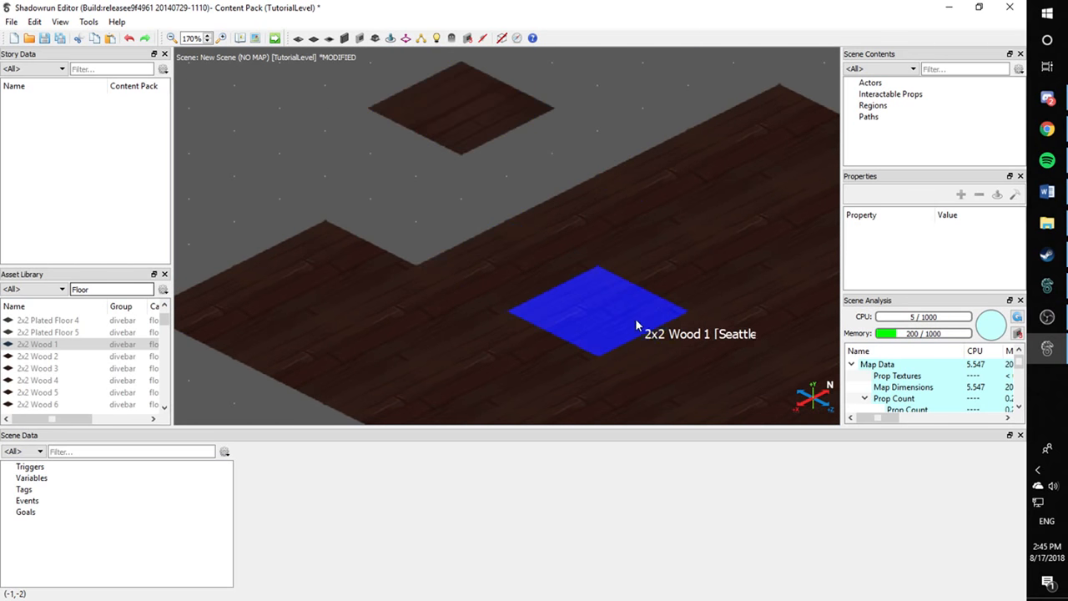
pyautogui.moveTo(636, 319); pyautogui.dragTo(599, 301, button='middle')
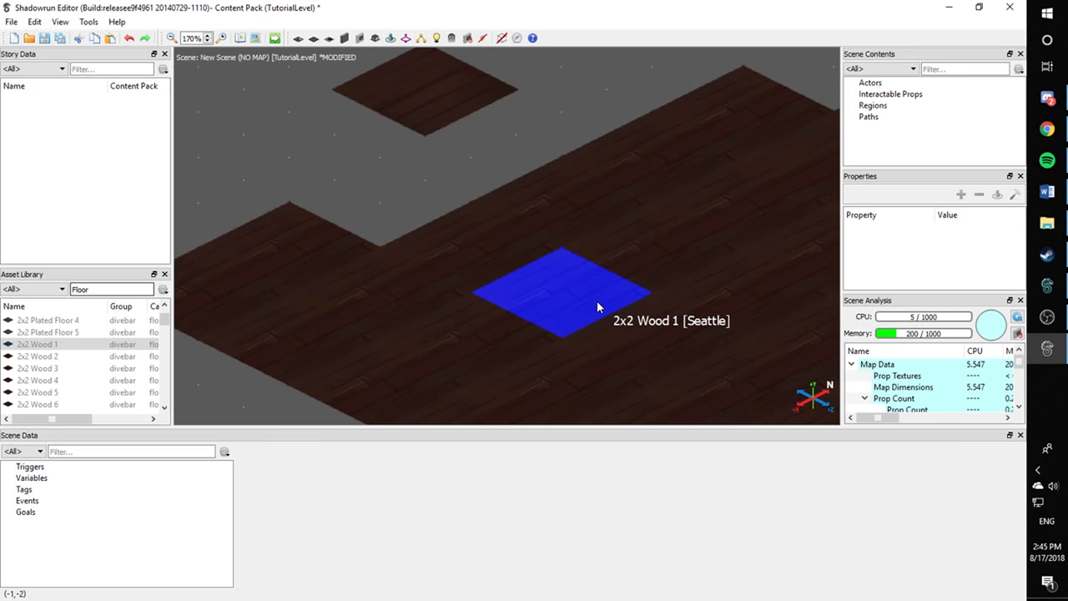
pyautogui.moveTo(597, 301); pyautogui.dragTo(317, 130)
pyautogui.moveTo(394, 111); pyautogui.dragTo(484, 247)
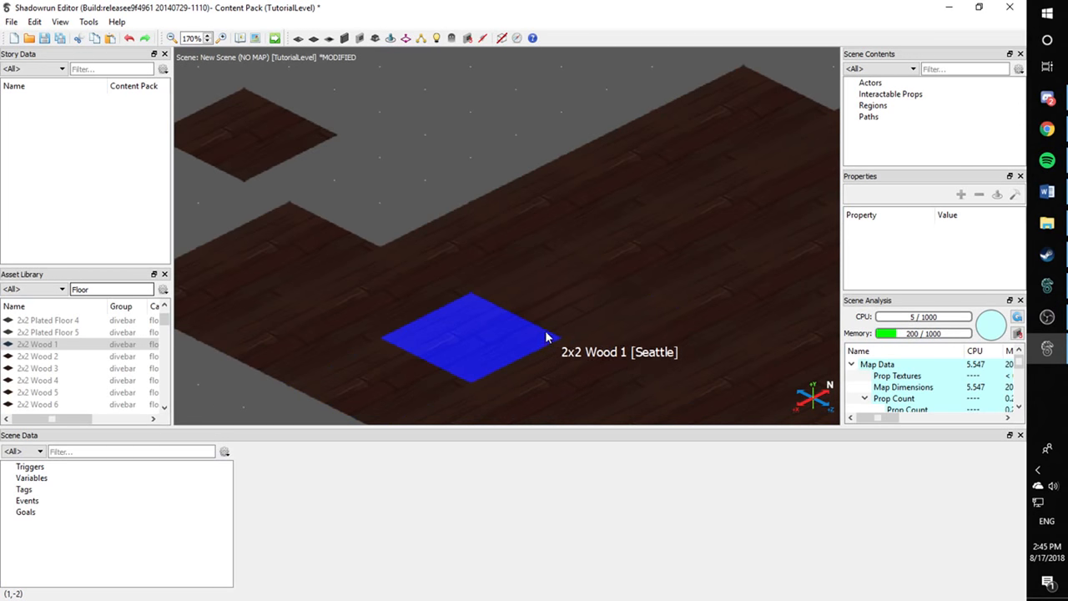
# Move diveBar_floor_wood04 back out to grid position (-4, 0, -9) and return the 2x2 Wood 1 tile to its gap
pyautogui.moveTo(546, 336); pyautogui.dragTo(408, 120)
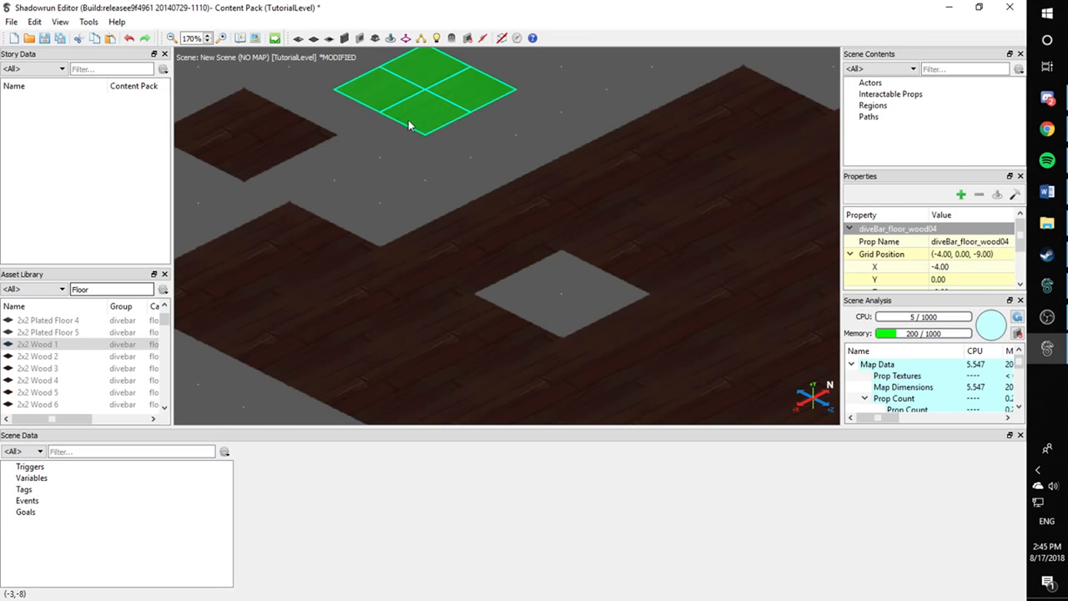
pyautogui.click(370, 173)
pyautogui.moveTo(253, 161); pyautogui.dragTo(575, 306)
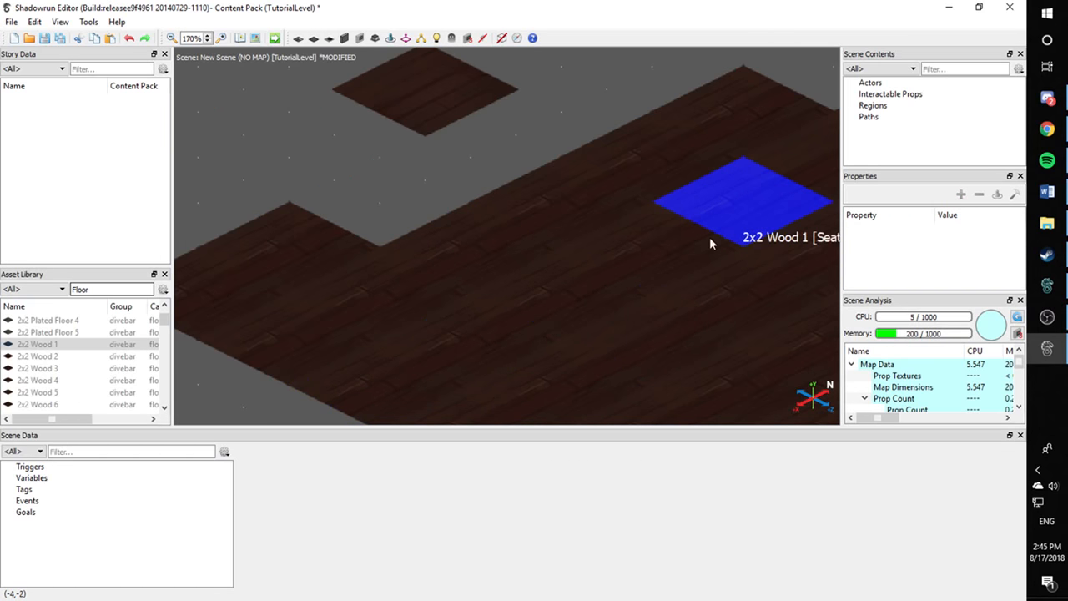
# Swap the same 2x2 Wood 1 floor tile for diveBar_floor_wood04 once more
pyautogui.moveTo(581, 307); pyautogui.dragTo(344, 151)
pyautogui.moveTo(423, 114); pyautogui.dragTo(561, 309)
pyautogui.click(462, 170)
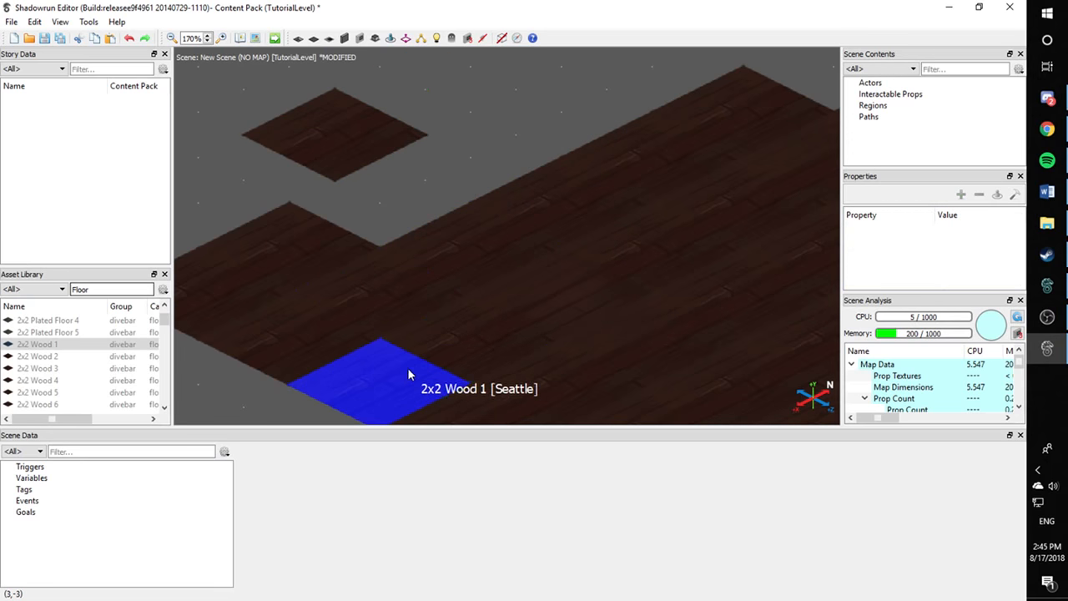
# Move diveBar_floor_wood04 out of the floor to grid position (-4, 0, -8) and the loose 2x2 Wood 1 tile to (-1, 0, -12)
pyautogui.scroll(1, 498, 338)
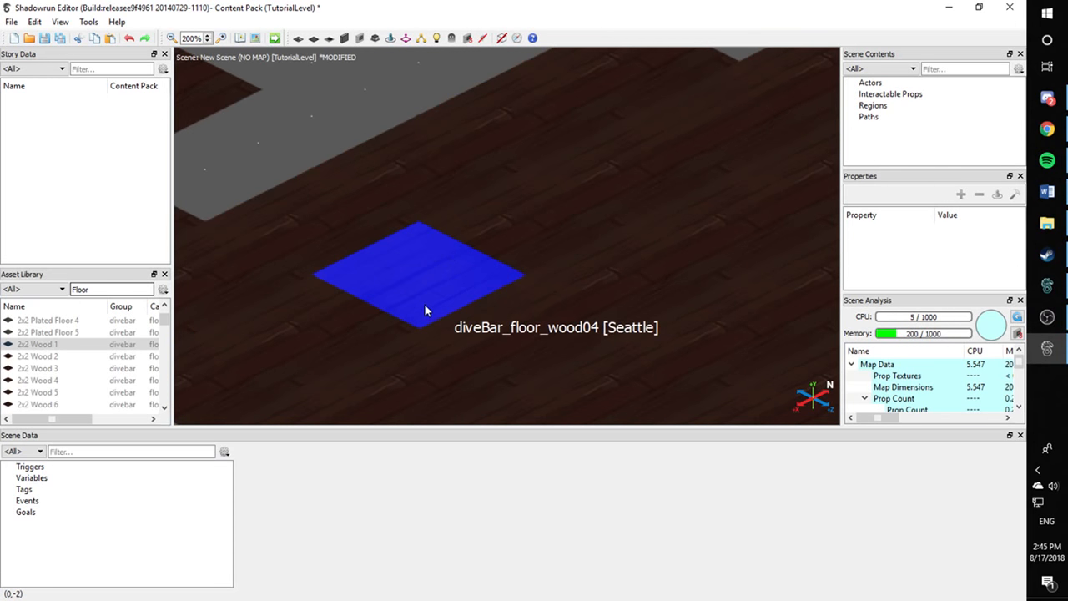
pyautogui.moveTo(453, 283); pyautogui.dragTo(381, 82)
pyautogui.scroll(-1, 372, 225)
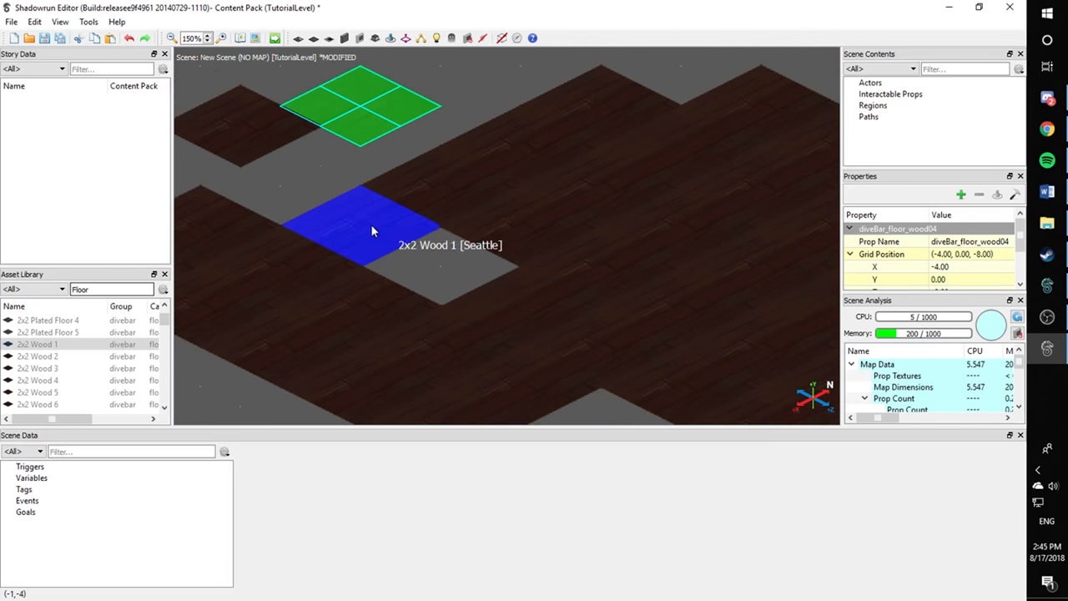
pyautogui.moveTo(370, 223); pyautogui.dragTo(532, 289, button='middle')
pyautogui.scroll(-1, 498, 236)
pyautogui.moveTo(531, 289); pyautogui.dragTo(307, 184)
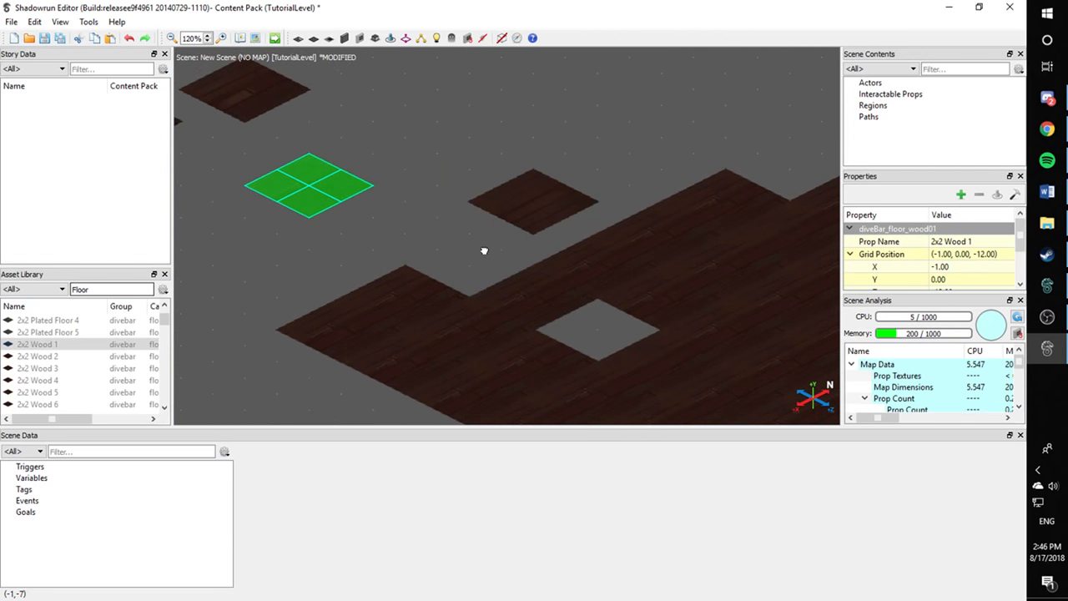
pyautogui.moveTo(485, 246); pyautogui.dragTo(464, 154, button='middle')
# Fill the gap in the floor with a wood tile and move diveBar_floor_wood04 away to grid position (-5, 0, -13)
pyautogui.moveTo(484, 142); pyautogui.dragTo(549, 269)
pyautogui.moveTo(508, 141); pyautogui.dragTo(380, 50)
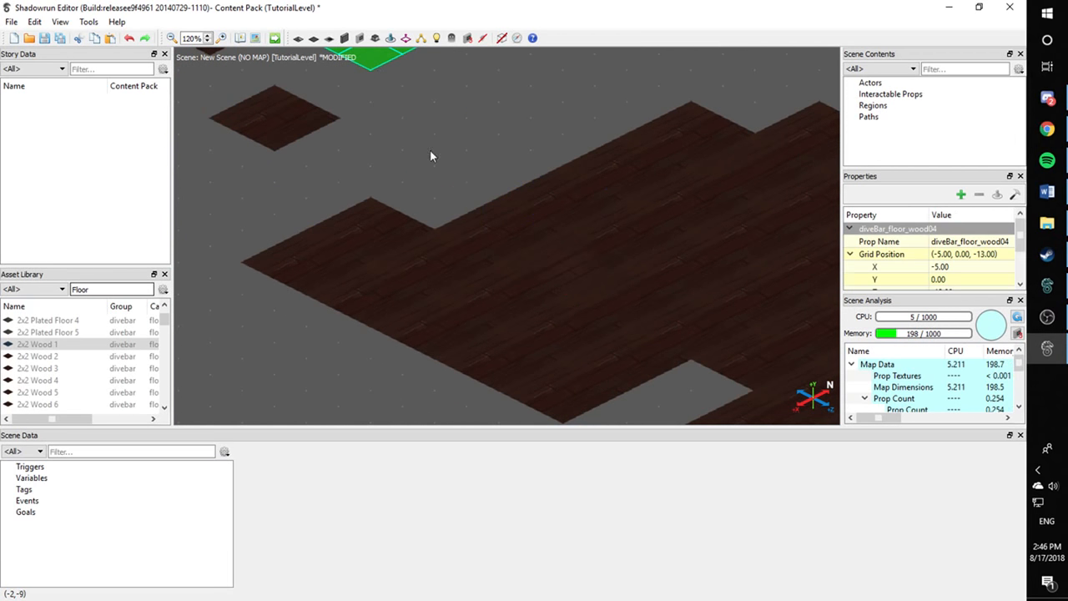
pyautogui.click(332, 192)
pyautogui.scroll(-2, 409, 233)
pyautogui.moveTo(409, 233); pyautogui.dragTo(204, 266, button='middle')
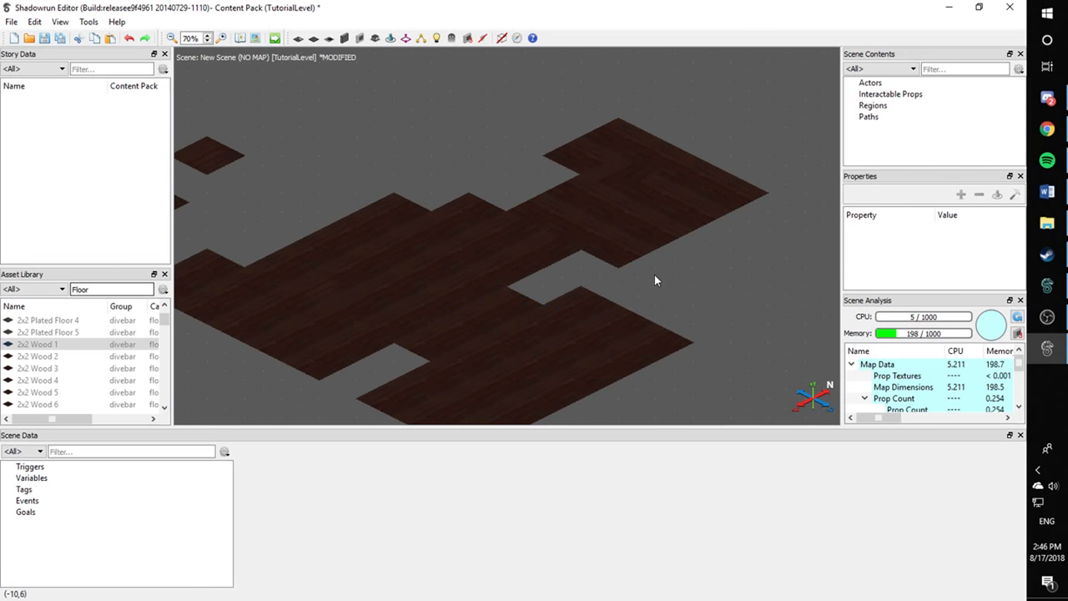
# Delete three separate tiles from the wood floor, at grid positions (-3, 0, 7), (-5, 0, -1) and (-15, 0, 1)
pyautogui.click(547, 375)
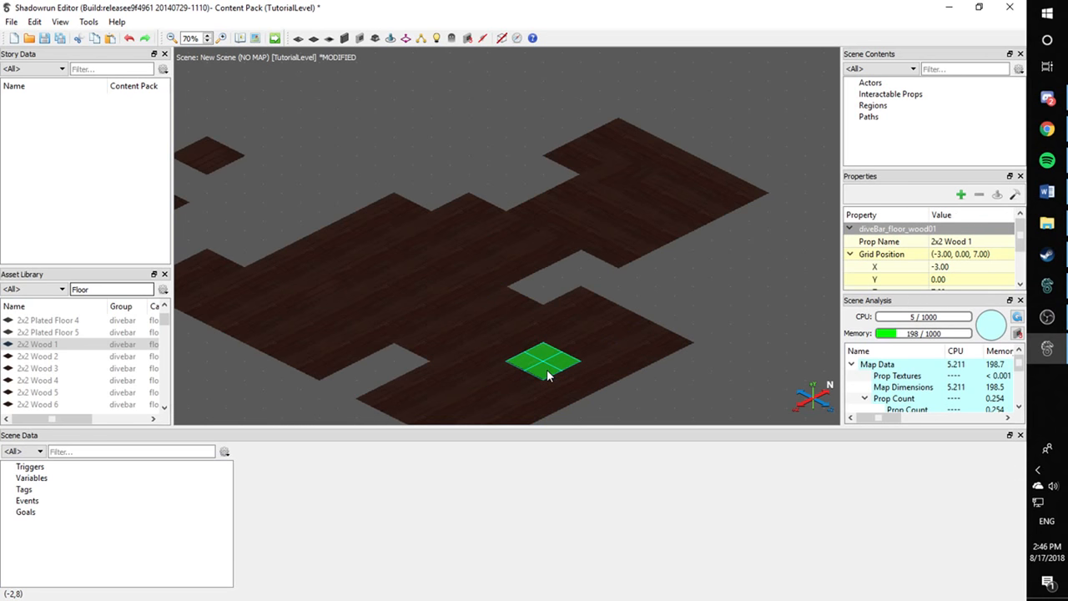
pyautogui.moveTo(548, 375); pyautogui.dragTo(423, 267)
pyautogui.press('Delete')
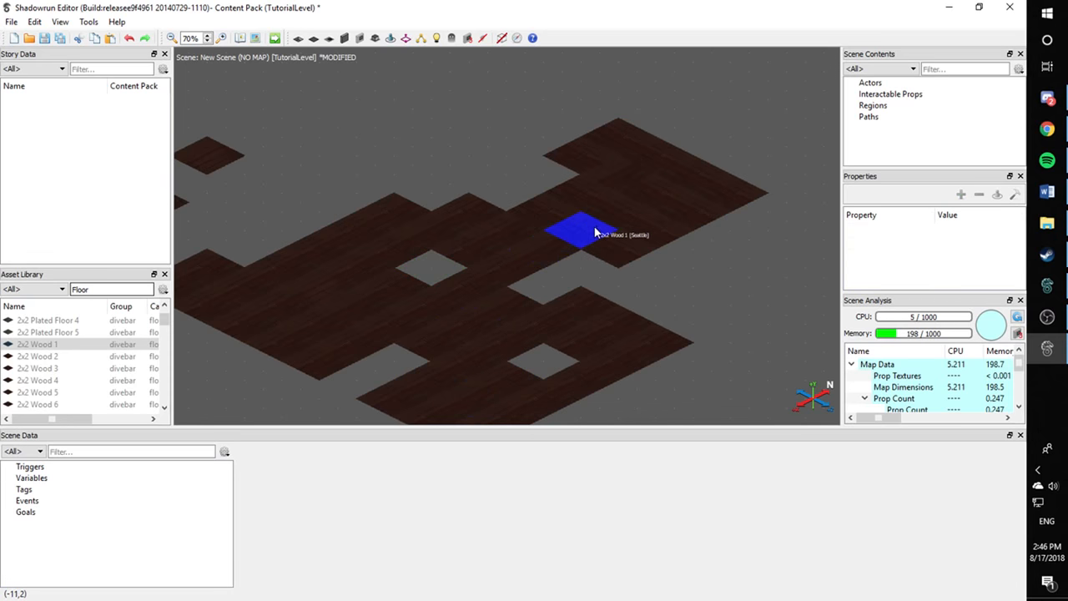
pyautogui.click(665, 194)
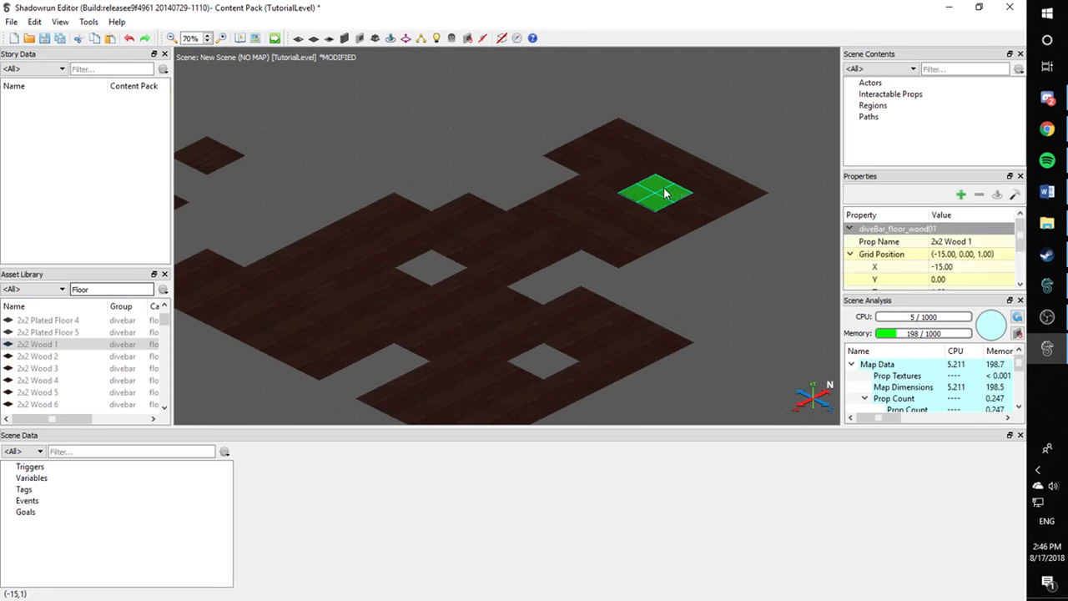
pyautogui.press('Delete')
# Fill the three gaps in the floor with 2x2 Wood 4 tiles at (-5, 0, -1), (-3, 0, 7) and (-15, 0, 1)
pyautogui.moveTo(401, 147); pyautogui.dragTo(485, 137, button='middle')
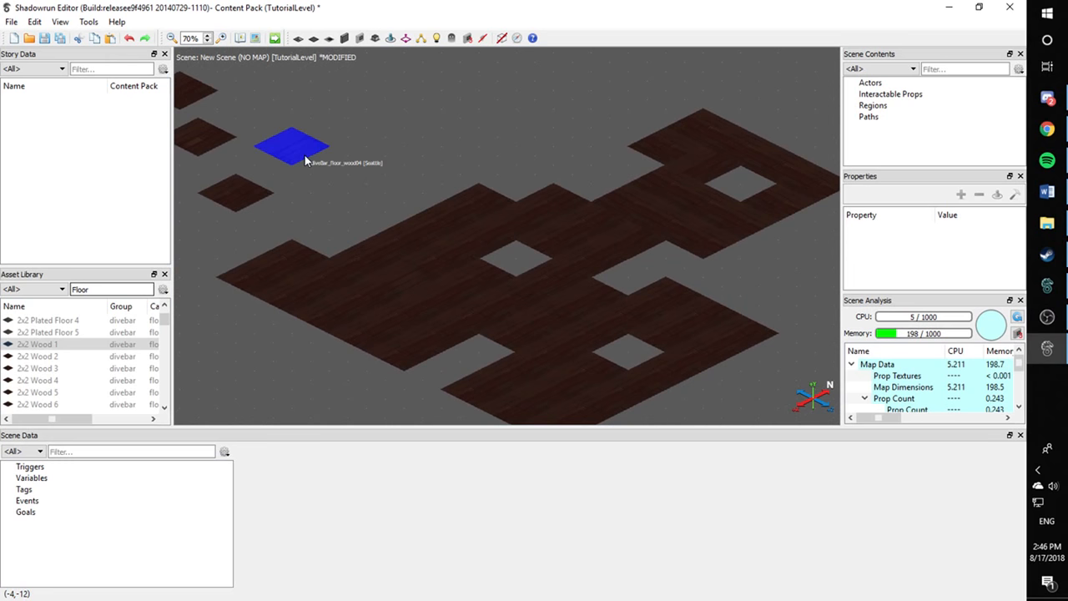
pyautogui.click(512, 266)
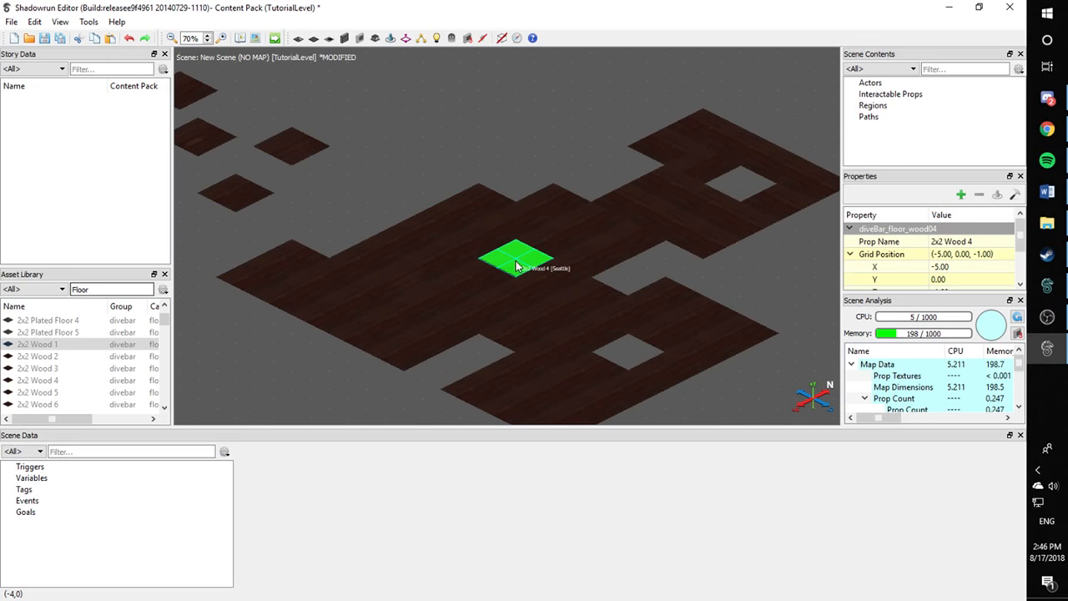
pyautogui.click(624, 353)
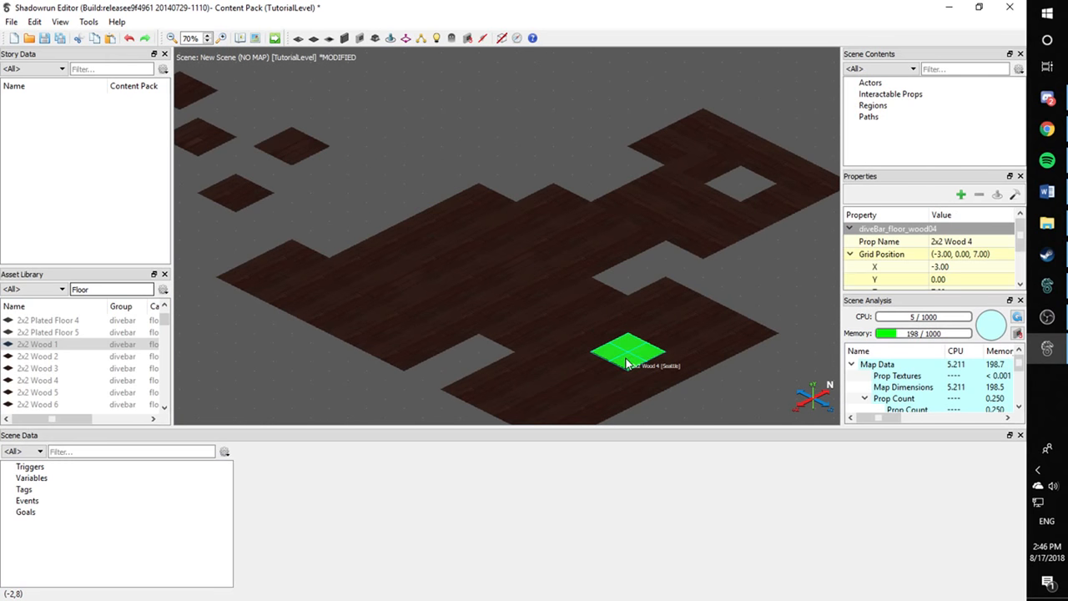
pyautogui.click(742, 191)
# Examine up close how the 2x2 Wood 4 tiles line up with the plank pattern of the surrounding wood tiles
pyautogui.moveTo(720, 201); pyautogui.dragTo(712, 175, button='middle')
pyautogui.scroll(6, 405, 332)
pyautogui.moveTo(494, 362); pyautogui.dragTo(507, 326, button='middle')
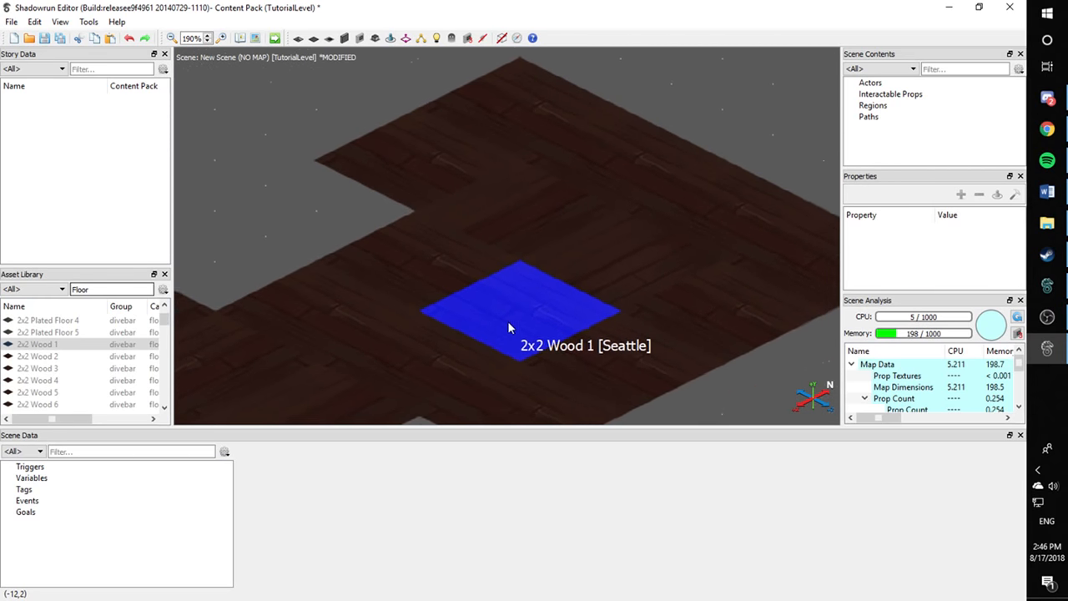
pyautogui.click(499, 222)
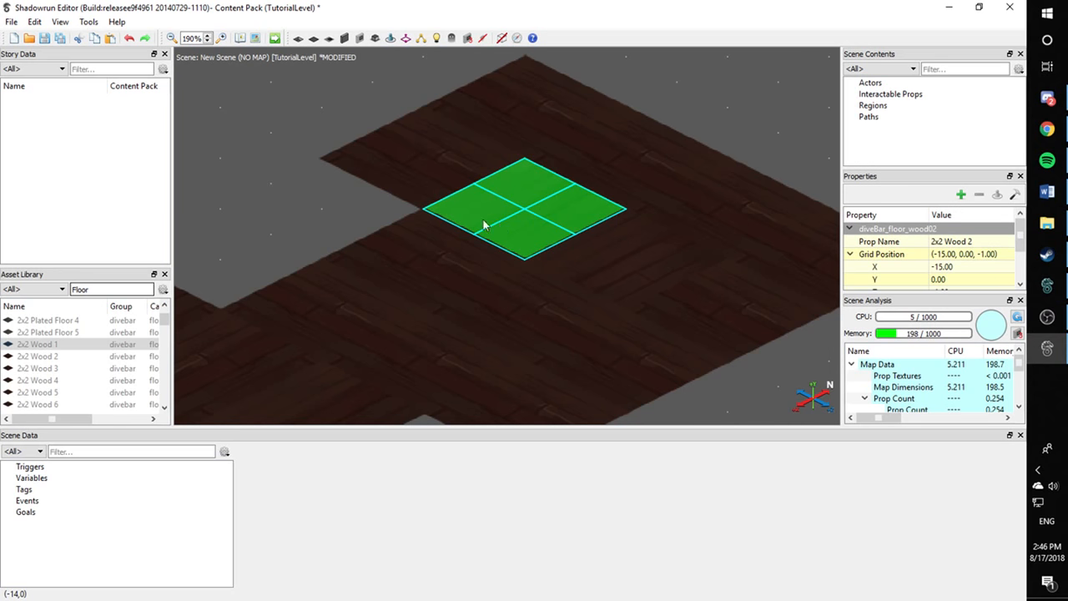
pyautogui.click(358, 210)
pyautogui.click(620, 267)
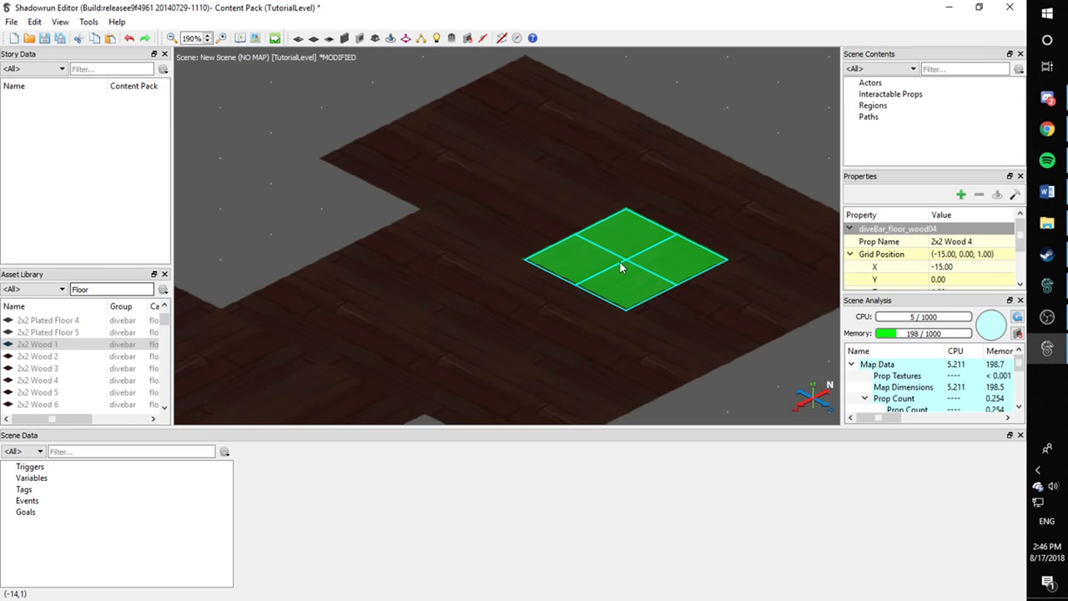
pyautogui.click(331, 214)
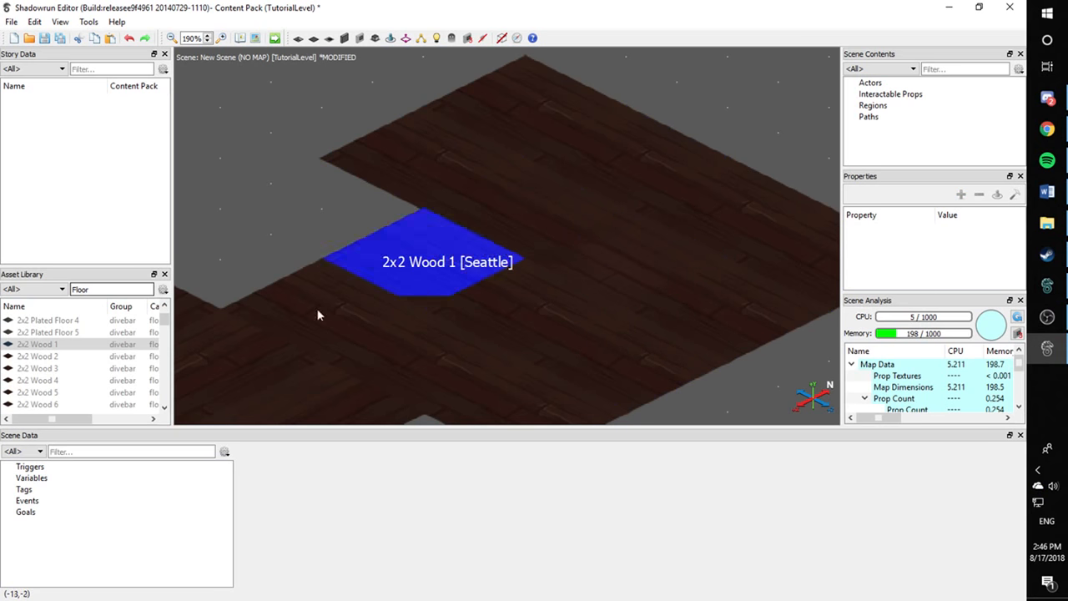
pyautogui.scroll(-5, 618, 160)
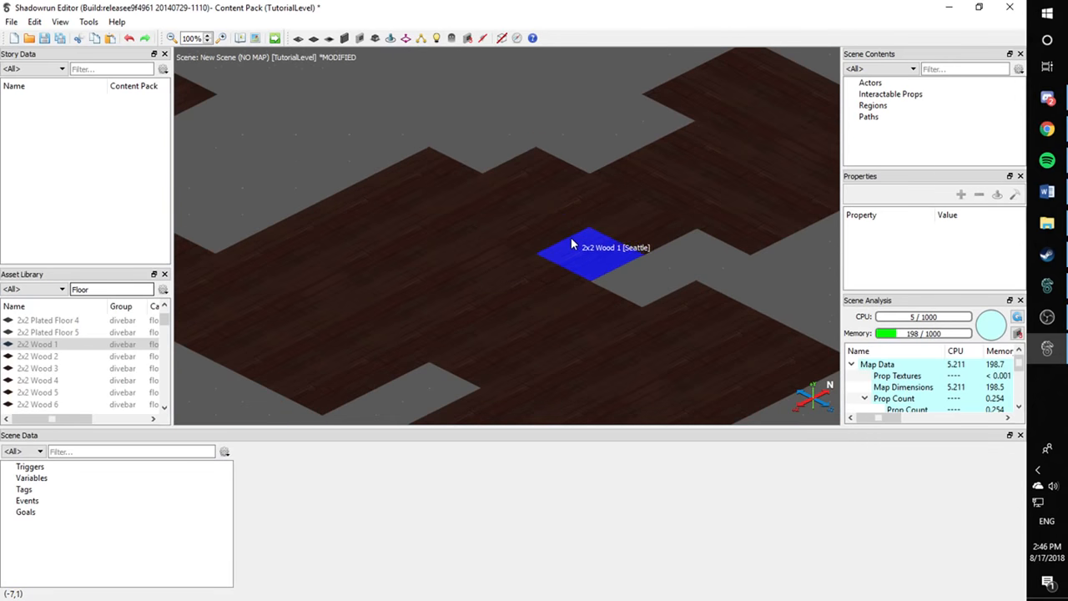
pyautogui.scroll(5, 589, 278)
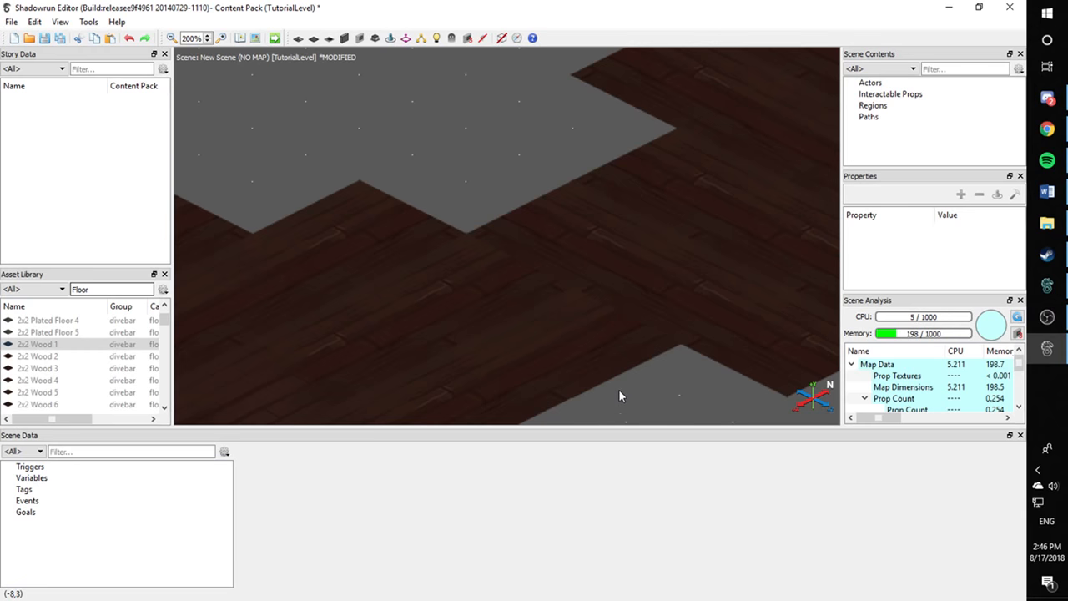
pyautogui.moveTo(619, 370); pyautogui.dragTo(534, 339, button='middle')
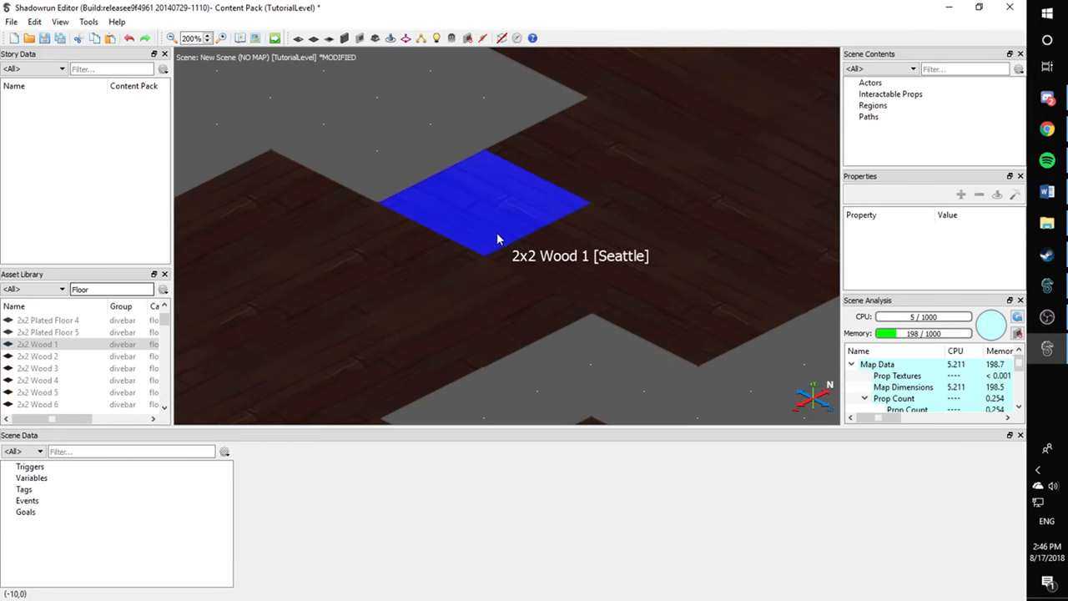
pyautogui.scroll(-2, 501, 275)
pyautogui.scroll(-5, 570, 325)
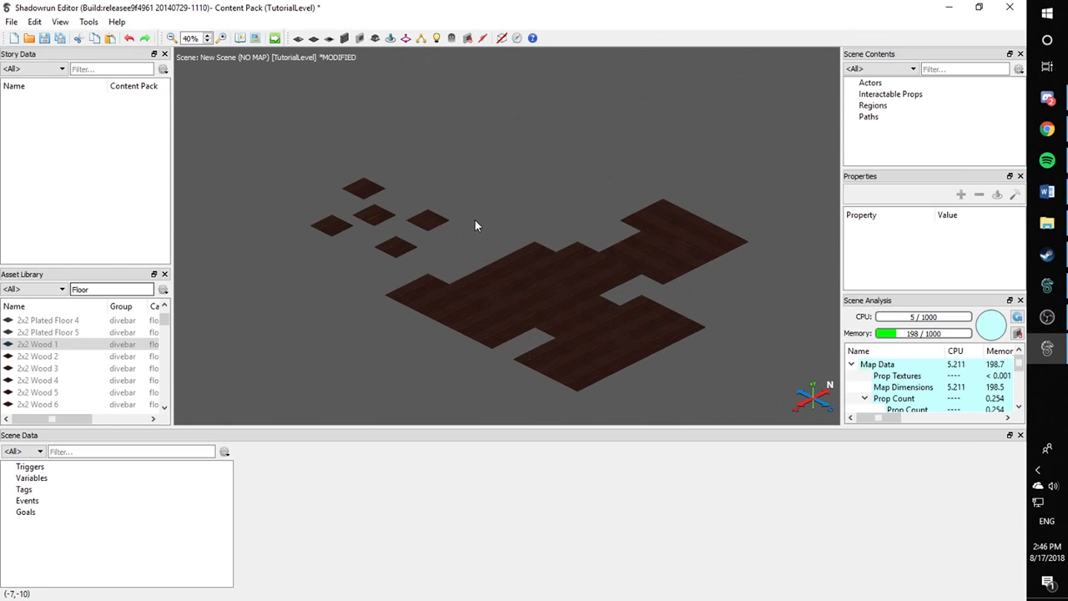
# Move the group of five loose wood tiles farther away from the assembled floor
pyautogui.moveTo(470, 229); pyautogui.dragTo(302, 193)
pyautogui.moveTo(441, 247); pyautogui.dragTo(272, 213)
pyautogui.moveTo(391, 253); pyautogui.dragTo(282, 139)
pyautogui.click(354, 205)
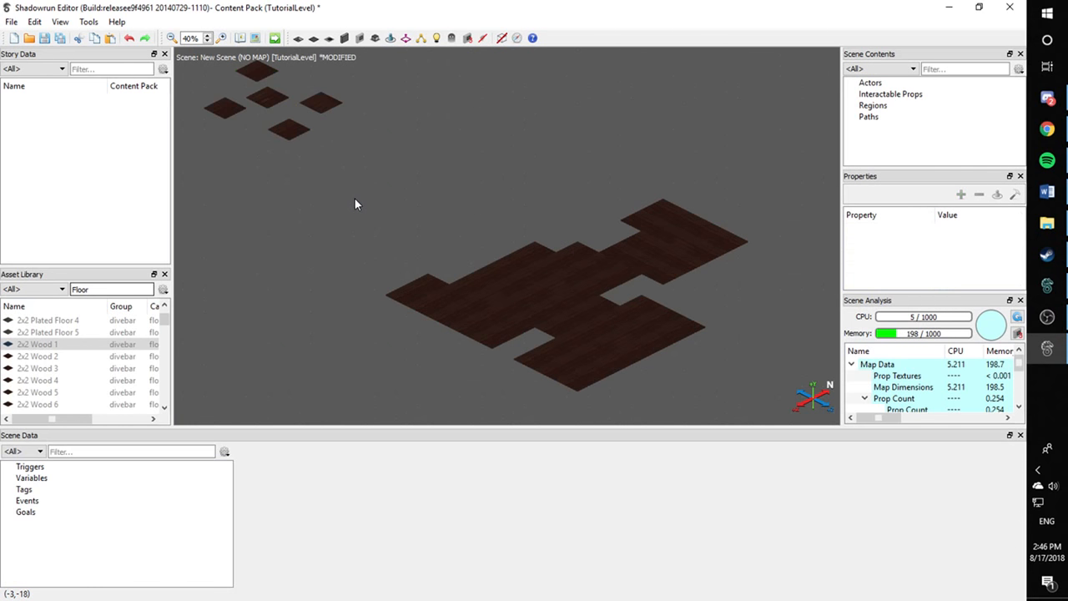
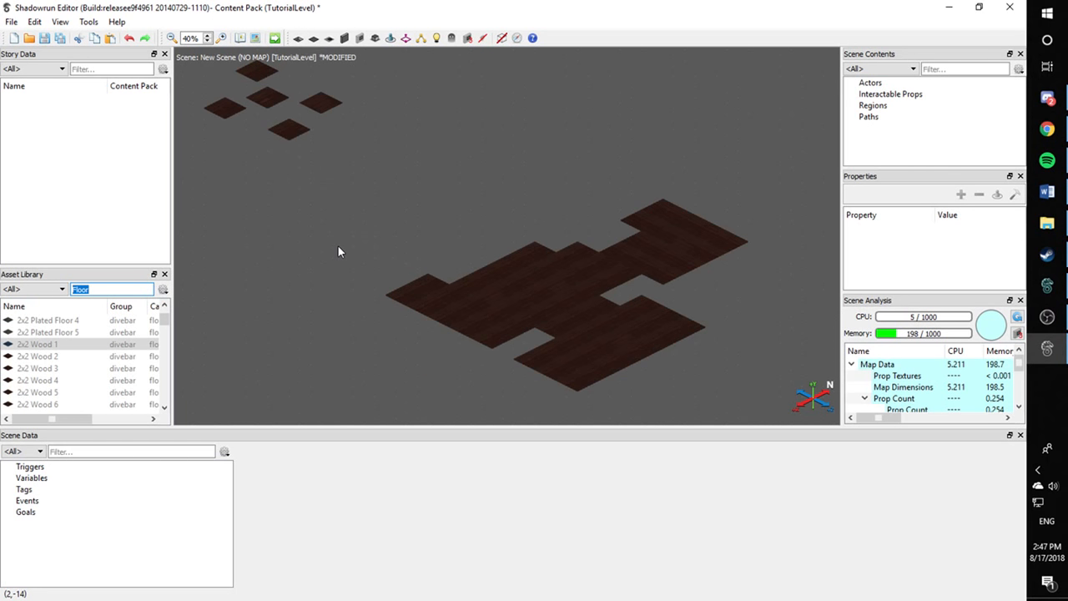
# Filter the asset library by "wood" and find the wood wall pieces
pyautogui.write('WOOD')
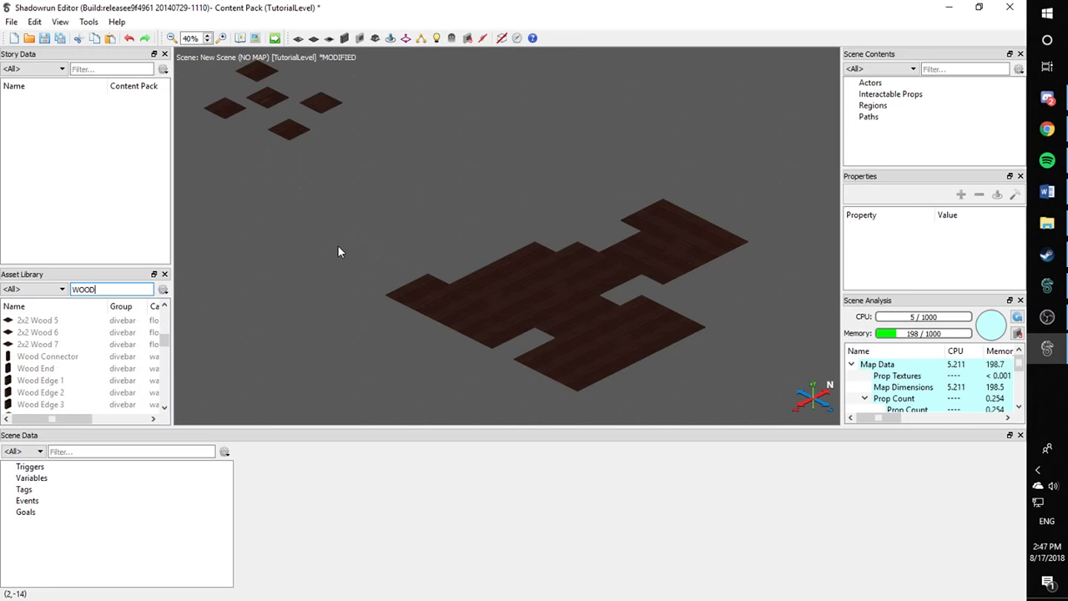
pyautogui.press('BackSpace')
pyautogui.press('BackSpace')
pyautogui.press('BackSpace')
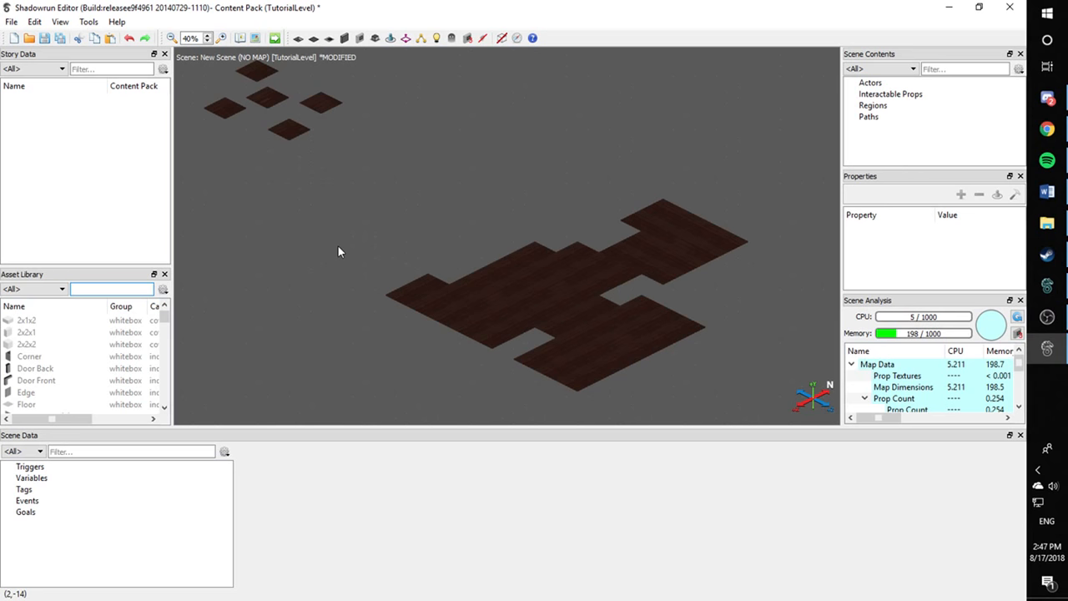
pyautogui.write('ood')
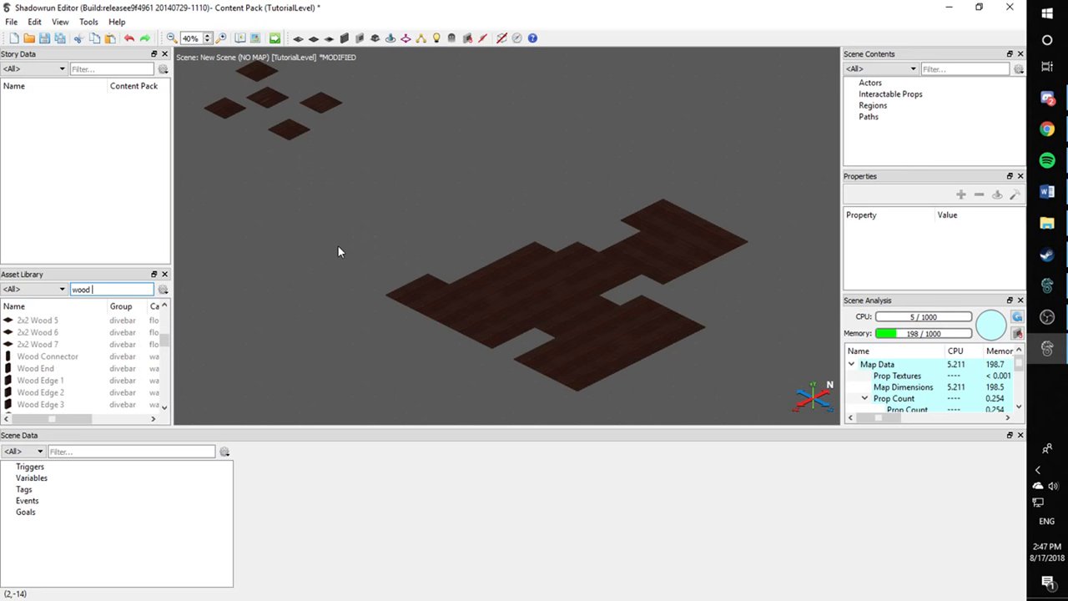
pyautogui.scroll(-1, 51, 380)
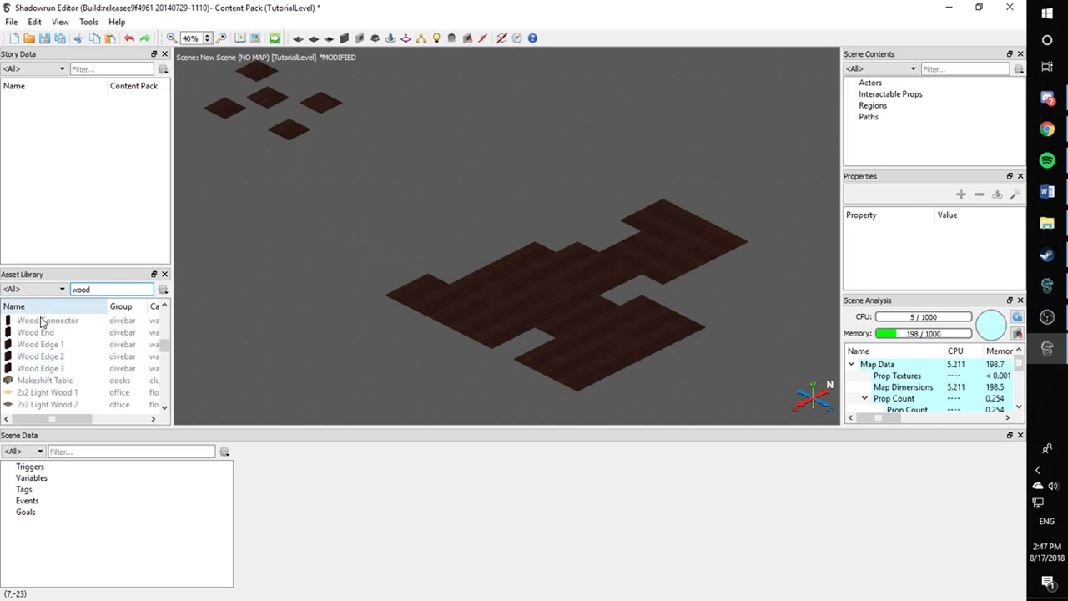
# Place a Wood Connector and a Wood End side by side away from the floor, the Wood End at grid position (-4, 0, -14)
pyautogui.moveTo(54, 321); pyautogui.dragTo(331, 242)
pyautogui.click(274, 366)
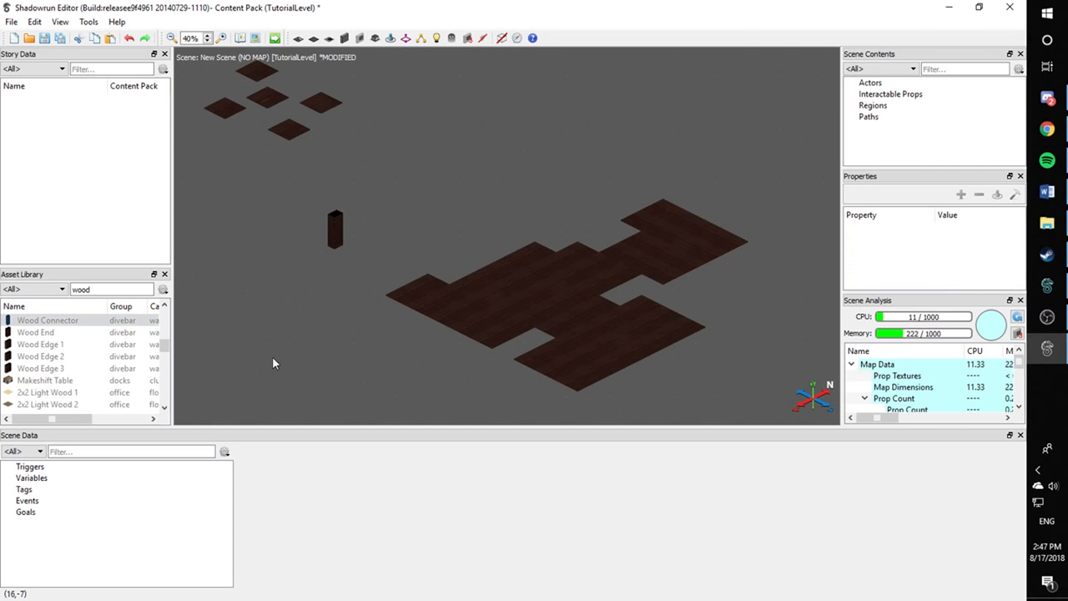
pyautogui.click(388, 209)
pyautogui.moveTo(35, 332); pyautogui.dragTo(295, 246)
pyautogui.moveTo(373, 192); pyautogui.dragTo(409, 217)
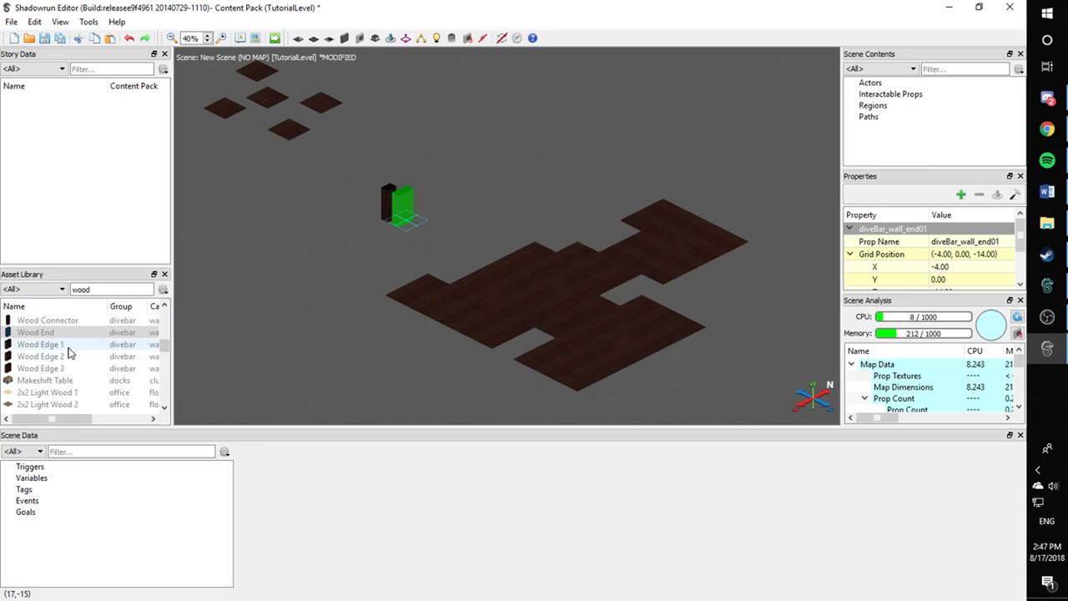
# Place one each of Wood Edge 1, Wood Edge 2 and Wood Edge 3 beside the floor, with Wood Edge 3 at (7, 0, -14)
pyautogui.moveTo(69, 350); pyautogui.dragTo(254, 263)
pyautogui.moveTo(63, 359); pyautogui.dragTo(274, 360)
pyautogui.moveTo(75, 371); pyautogui.dragTo(325, 273)
pyautogui.scroll(2, 317, 343)
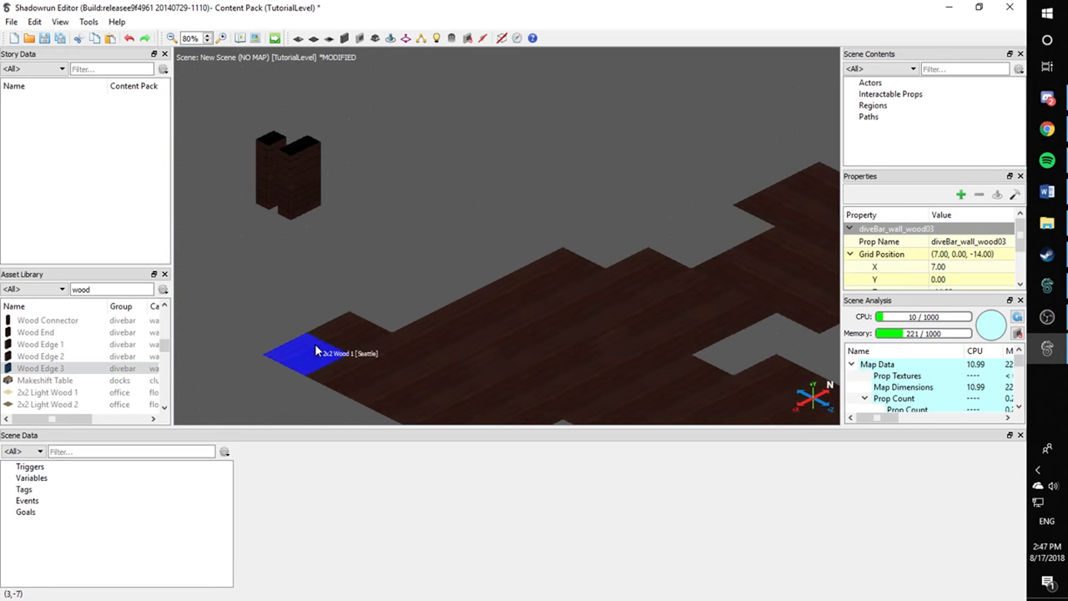
pyautogui.moveTo(315, 343); pyautogui.dragTo(561, 303, button='middle')
pyautogui.moveTo(377, 300); pyautogui.dragTo(348, 273, button='middle')
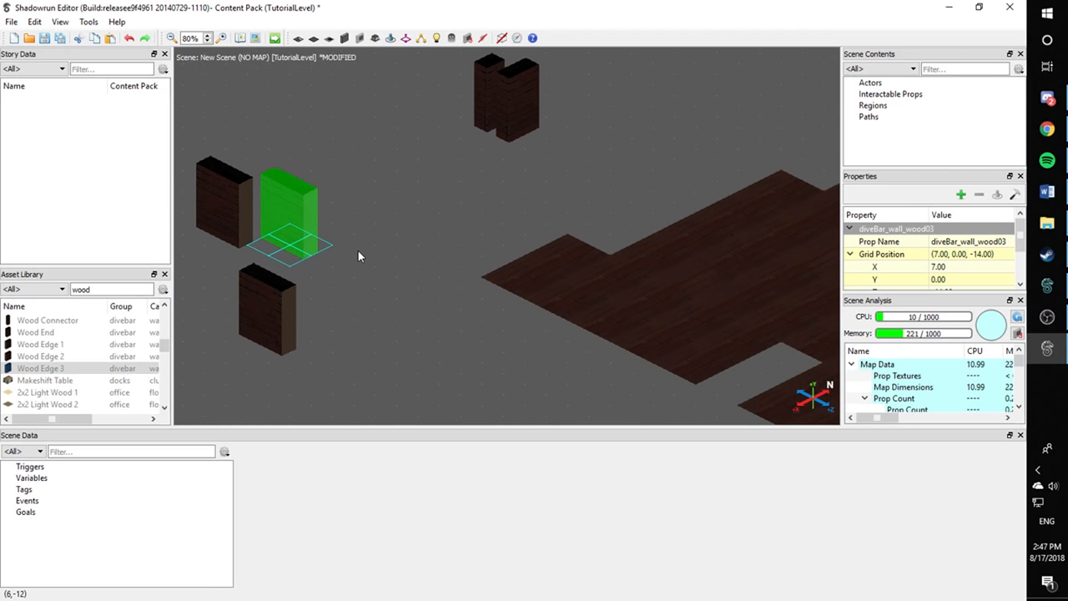
pyautogui.scroll(-3, 358, 256)
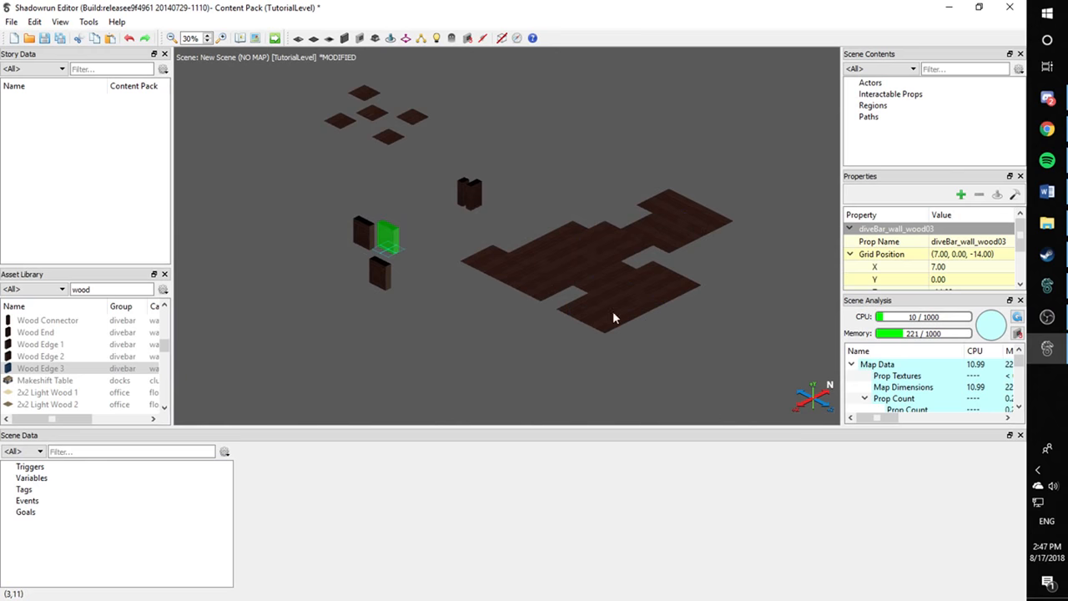
pyautogui.scroll(5, 474, 252)
pyautogui.click(443, 229)
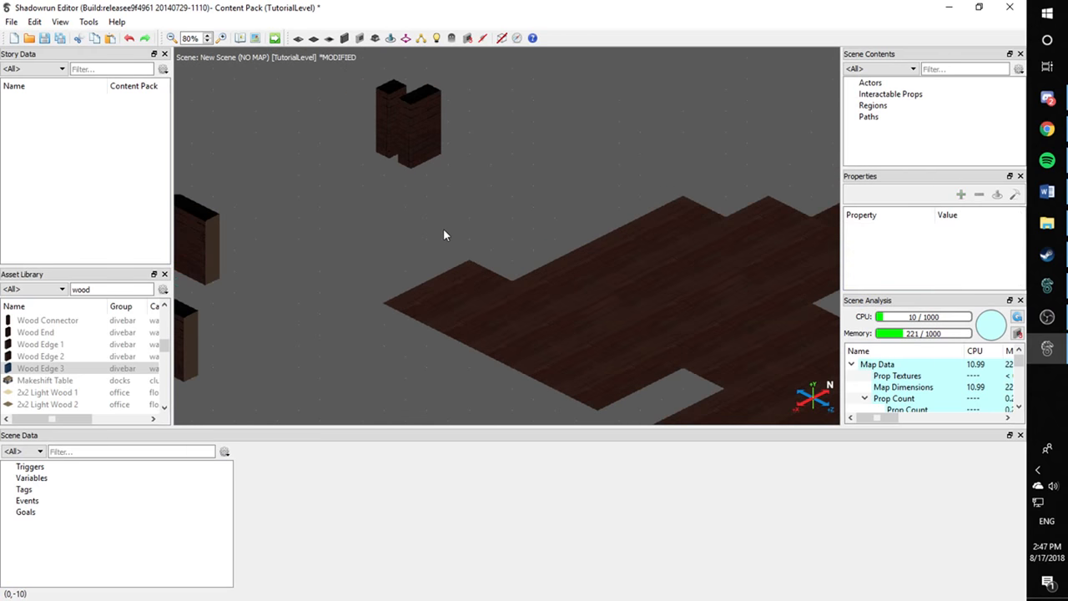
# Move the Wood Connector away from the Wood End so the two wall pieces stand apart
pyautogui.moveTo(443, 234); pyautogui.dragTo(425, 320, button='middle')
pyautogui.scroll(6, 611, 349)
pyautogui.scroll(-5, 517, 290)
pyautogui.scroll(3, 426, 319)
pyautogui.moveTo(418, 272); pyautogui.dragTo(566, 248)
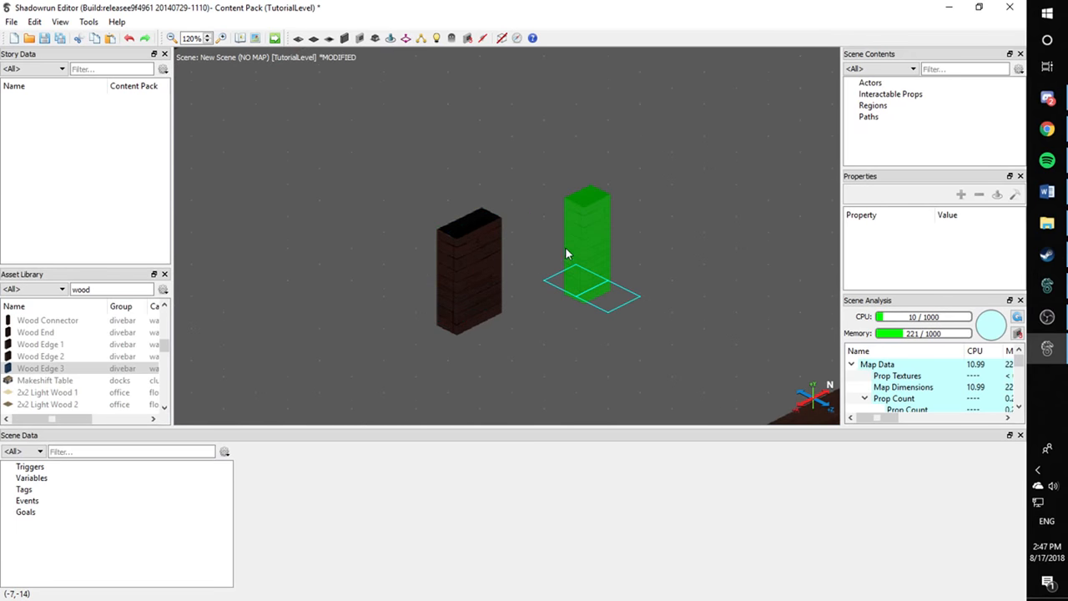
pyautogui.scroll(-5, 563, 296)
pyautogui.moveTo(563, 297); pyautogui.dragTo(465, 248, button='middle')
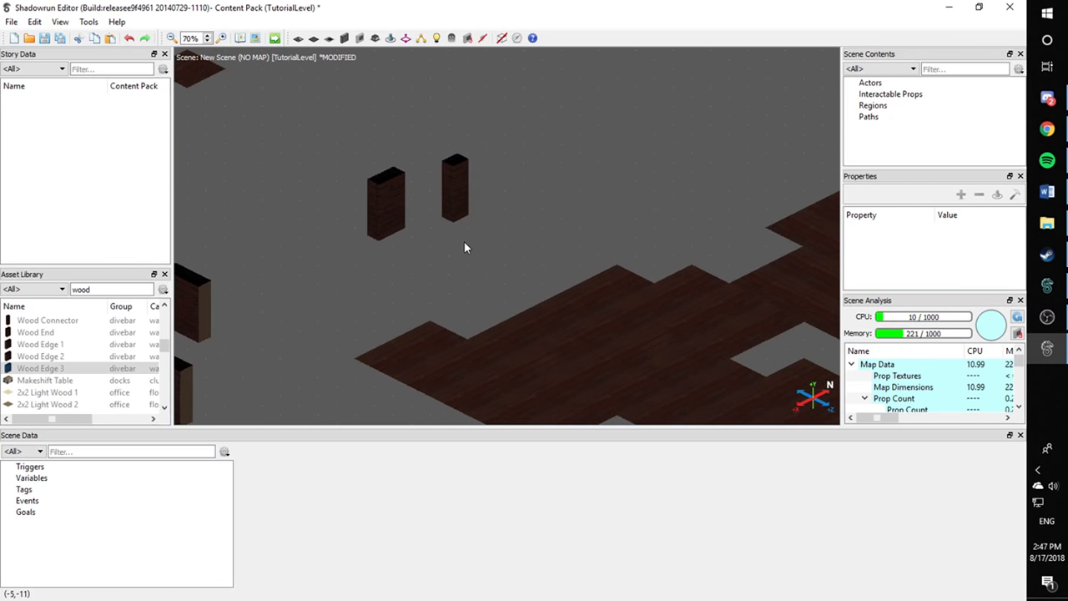
# Move the wood edge wall piece off the corner of the floor, back near the other two wood edges
pyautogui.scroll(-5, 465, 248)
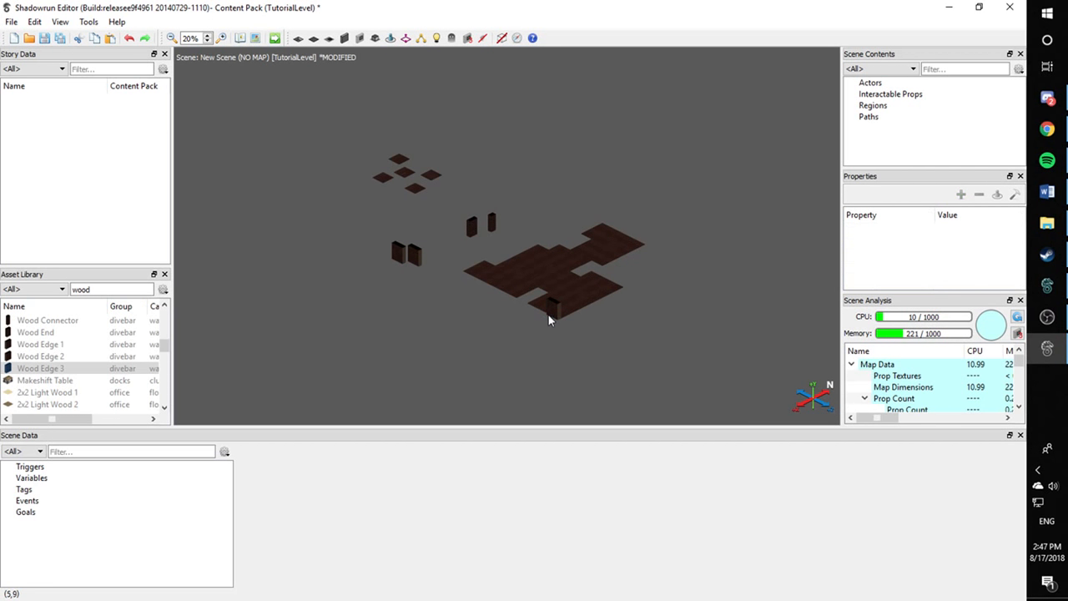
pyautogui.moveTo(549, 314); pyautogui.dragTo(391, 262)
pyautogui.click(470, 309)
# Move the Wood Connector to grid position (-6, 0, -12) and the Wood End to (-6, 0, -15)
pyautogui.scroll(8, 470, 309)
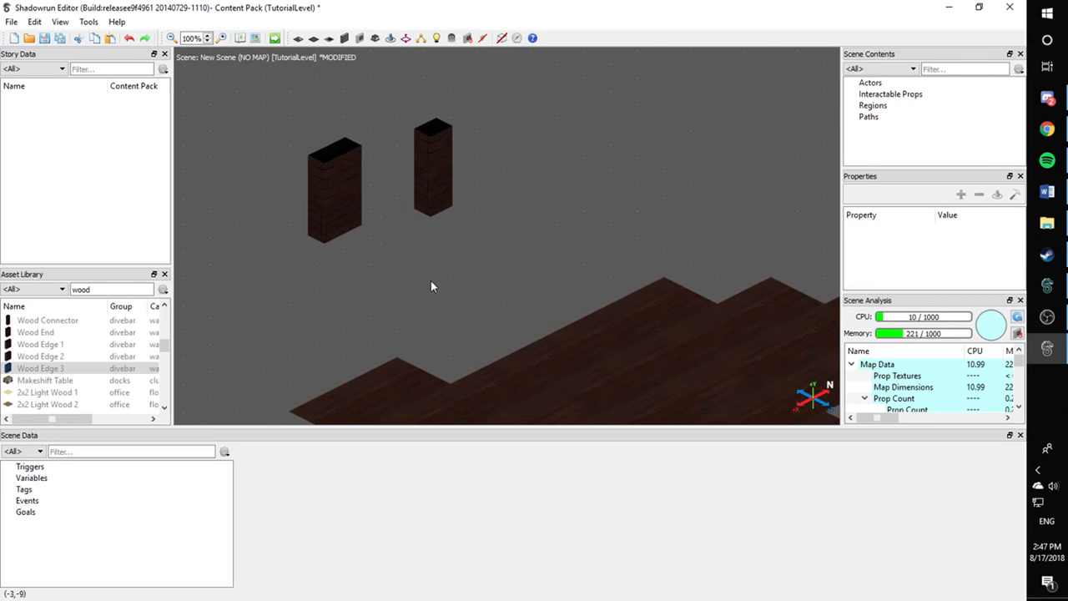
pyautogui.scroll(3, 544, 383)
pyautogui.moveTo(420, 269); pyautogui.dragTo(514, 311, button='middle')
pyautogui.moveTo(529, 248); pyautogui.dragTo(564, 265)
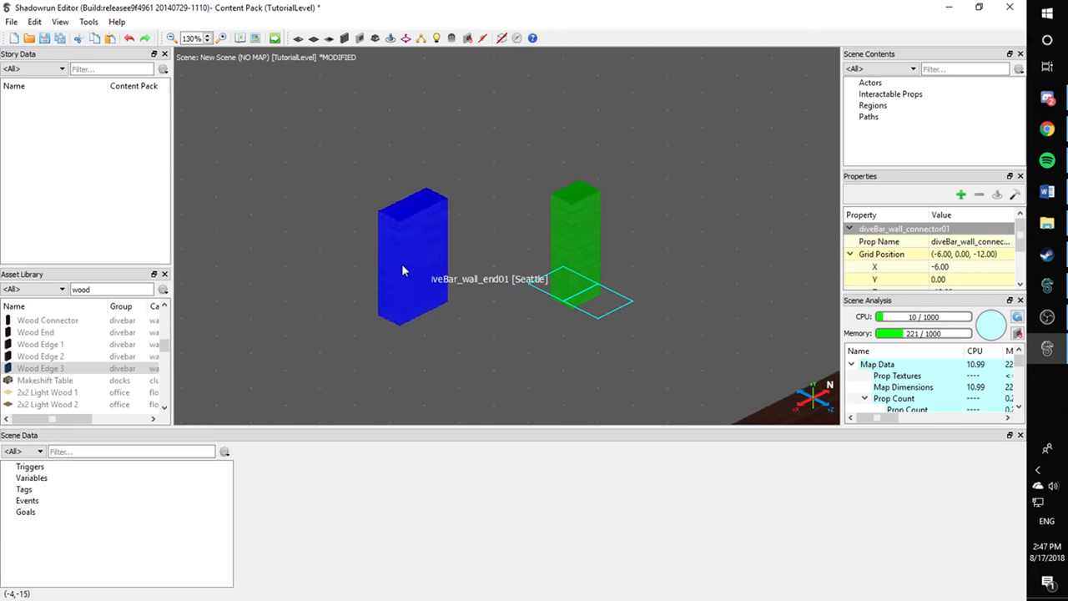
pyautogui.moveTo(401, 270); pyautogui.dragTo(429, 231)
pyautogui.click(531, 371)
pyautogui.click(458, 255)
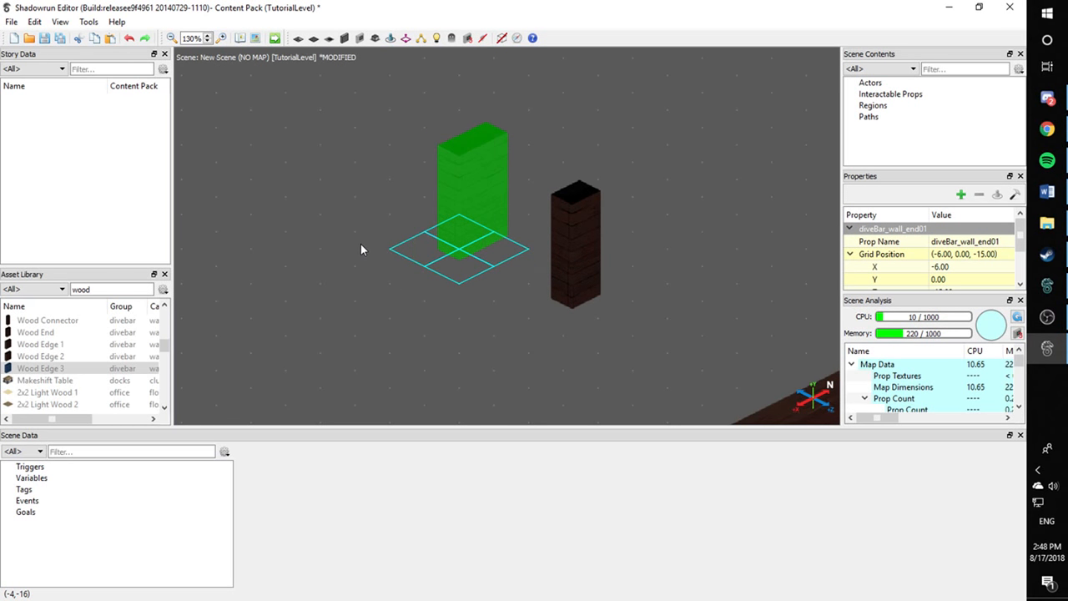
# Rotate the Wood Connector in place through its orientations several times
pyautogui.click(573, 252)
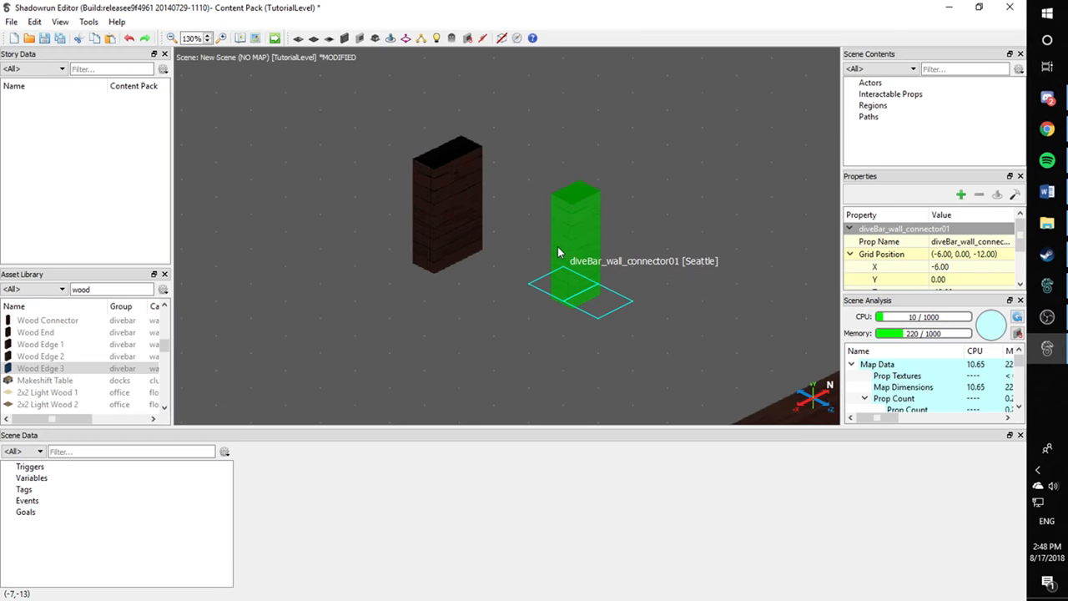
pyautogui.press('space')
pyautogui.press('space')
pyautogui.press('space')
pyautogui.press('space')
pyautogui.press('space')
pyautogui.press('space')
pyautogui.press('space')
pyautogui.press('space')
pyautogui.press('space')
pyautogui.press('space')
pyautogui.press('space')
pyautogui.press('space')
pyautogui.press('space')
# Move the rotated Wood Connector against the Wood End so that both form an L-shaped wall corner
pyautogui.click(503, 276)
pyautogui.moveTo(547, 266); pyautogui.dragTo(566, 201)
pyautogui.click(560, 234)
pyautogui.click(567, 201)
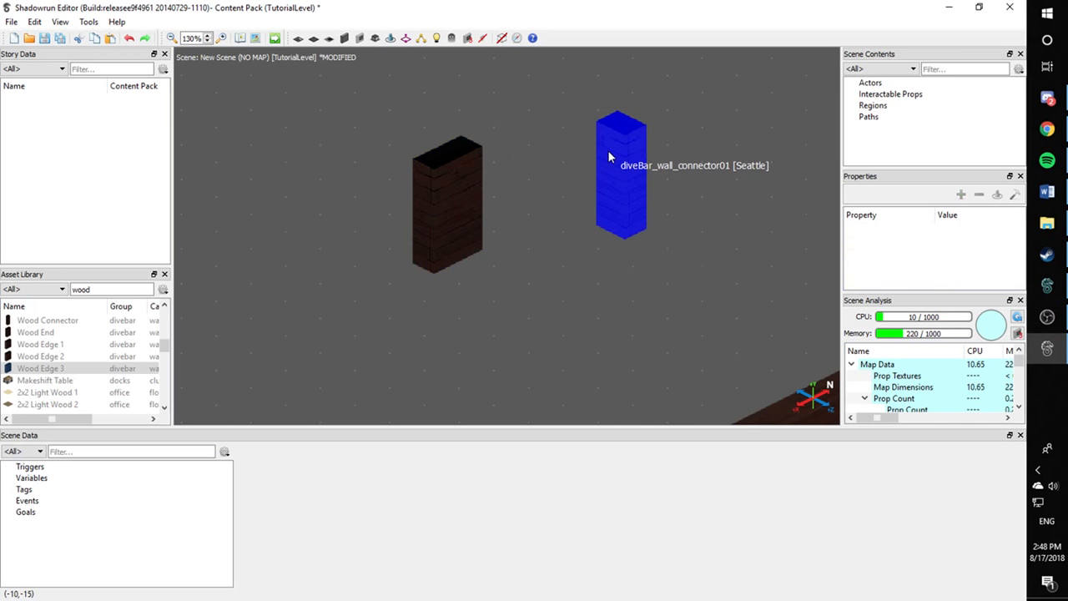
pyautogui.moveTo(610, 158); pyautogui.dragTo(448, 205)
pyautogui.click(567, 185)
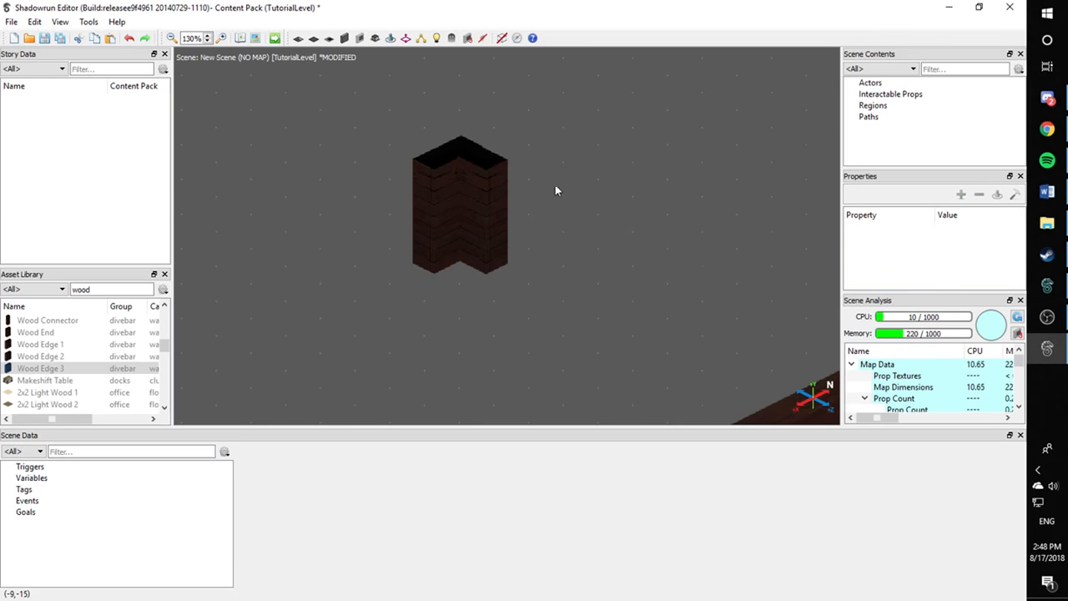
# Duplicate the L-shaped wood corner and arrange the copy's Wood Connector and Wood End into an opposite-facing corner in front of the original
pyautogui.scroll(-4, 406, 181)
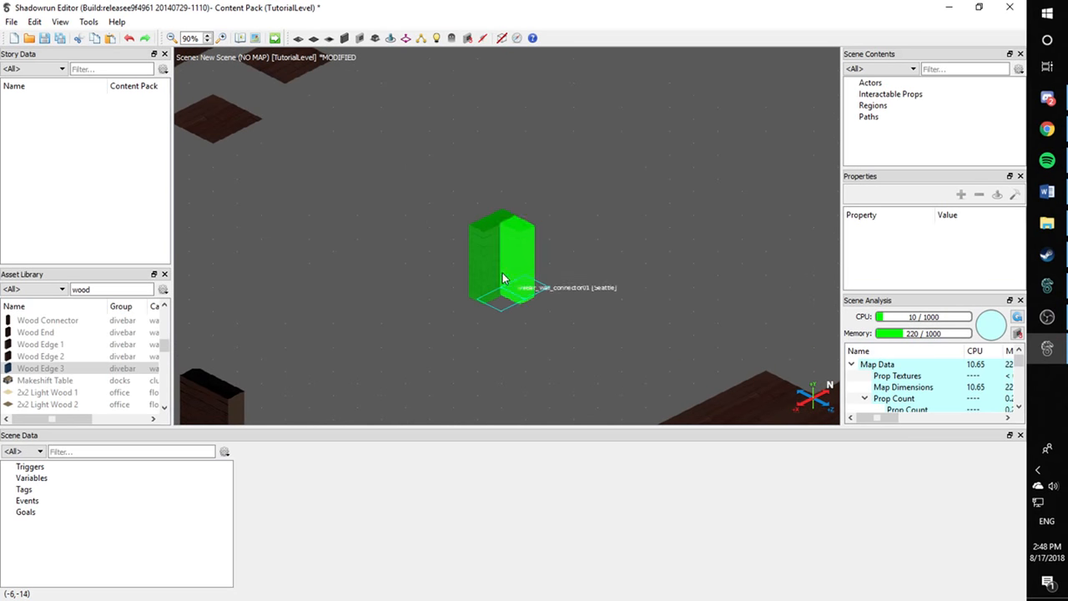
pyautogui.moveTo(503, 279); pyautogui.dragTo(644, 276)
pyautogui.click(518, 302)
pyautogui.scroll(3, 517, 303)
pyautogui.click(469, 270)
pyautogui.click(533, 243)
pyautogui.click(521, 237)
pyautogui.press('r')
pyautogui.click(559, 256)
pyautogui.moveTo(532, 260); pyautogui.dragTo(461, 323)
# Duplicate the front wood corner to its left and rotate a piece of the copy to start a third corner orientation
pyautogui.keyDown('ctrl'); pyautogui.moveTo(577, 351); pyautogui.dragTo(326, 308); pyautogui.keyUp('ctrl')
pyautogui.click(434, 315)
pyautogui.moveTo(381, 287); pyautogui.dragTo(441, 267)
pyautogui.click(320, 287)
pyautogui.press('r')
pyautogui.press('r')
# Fit the copied Wood Connector and Wood End together so that they form a third L-shaped corner
pyautogui.click(394, 272)
pyautogui.click(401, 309)
pyautogui.click(378, 315)
pyautogui.click(408, 277)
pyautogui.click(421, 282)
pyautogui.click(441, 265)
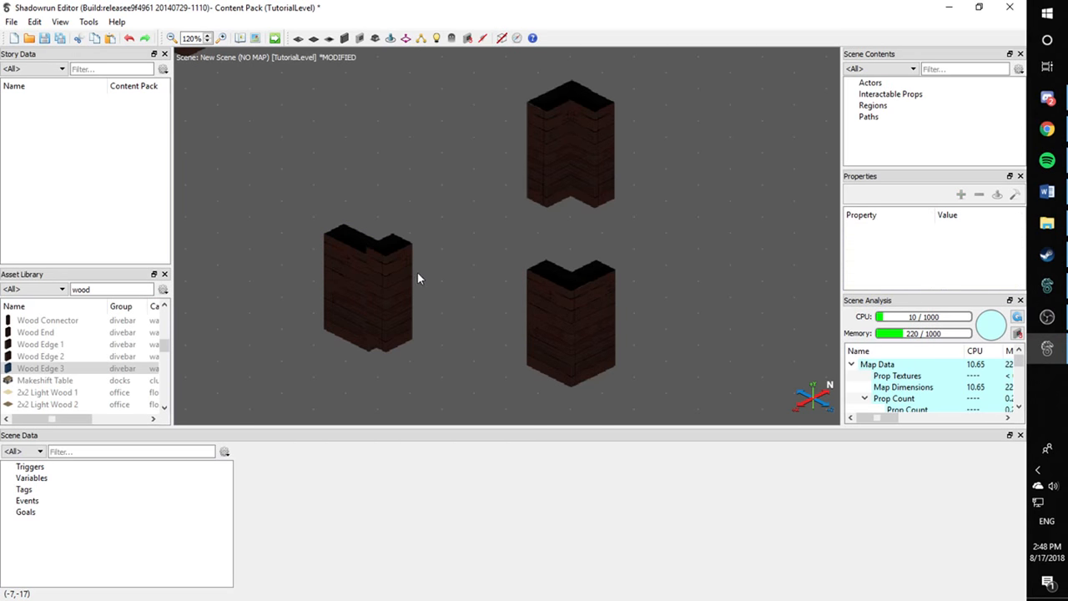
pyautogui.moveTo(351, 292); pyautogui.dragTo(333, 271)
pyautogui.click(397, 268)
pyautogui.click(369, 262)
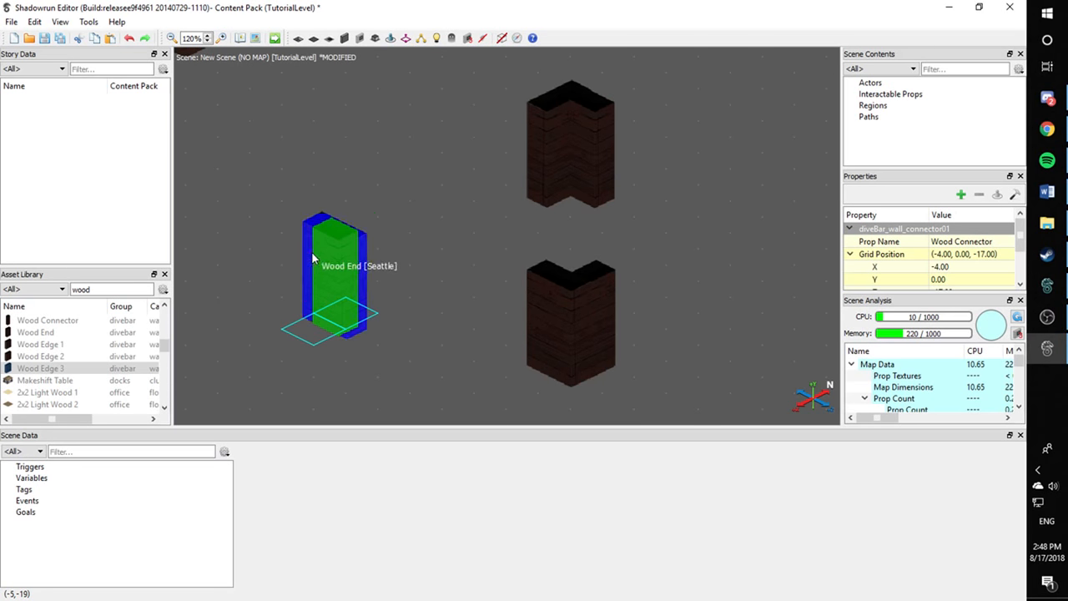
pyautogui.click(311, 252)
pyautogui.click(411, 276)
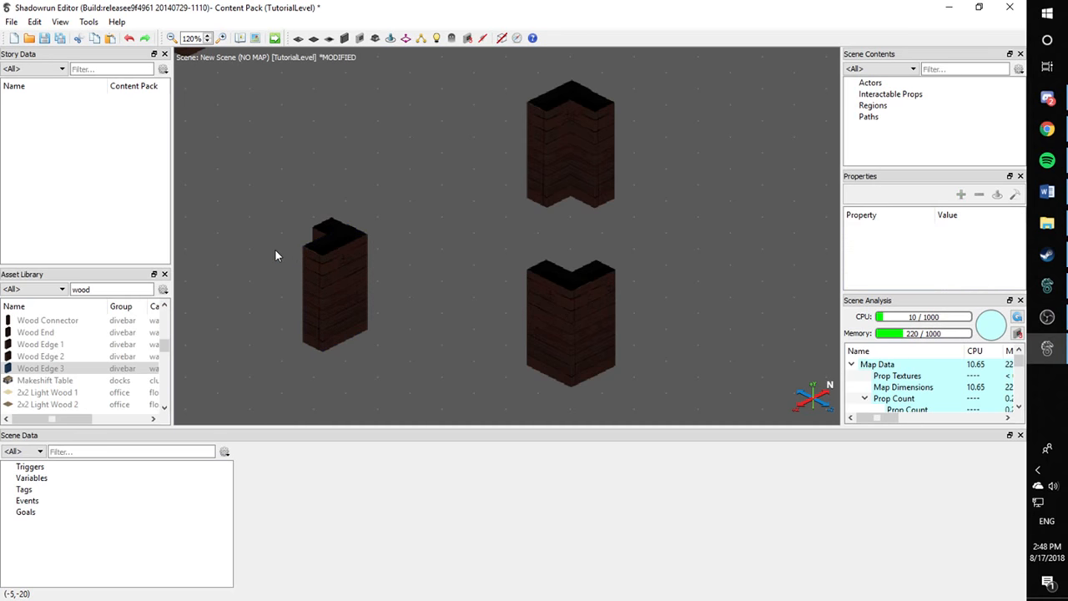
# Move the third corner to the opposite side of the other two and place a duplicate of it at grid position (-6, 0, -18)
pyautogui.moveTo(346, 281); pyautogui.dragTo(701, 278)
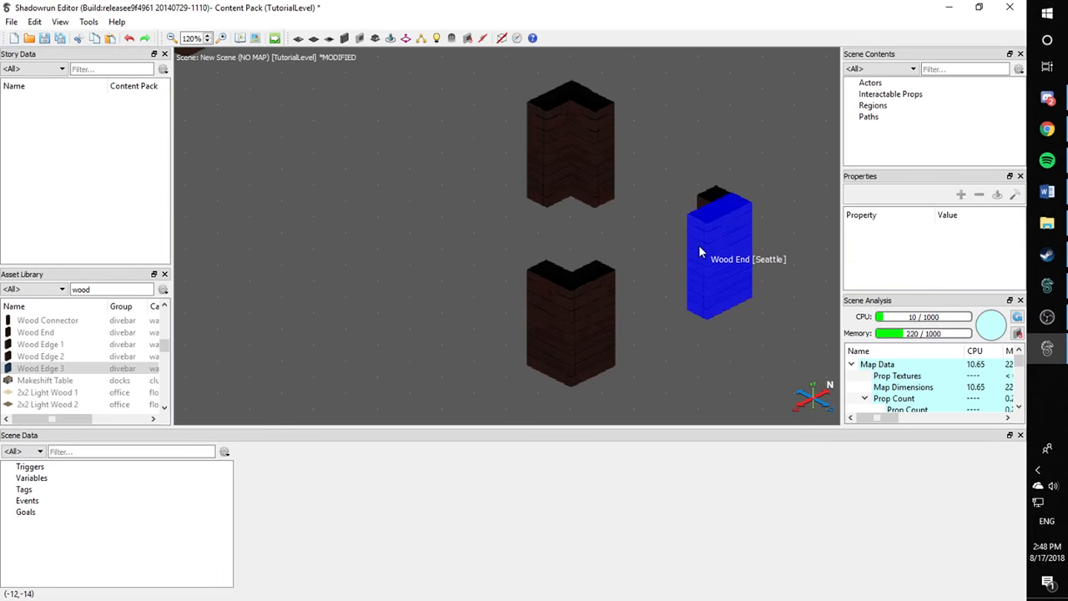
pyautogui.click(710, 203)
pyautogui.click(714, 215)
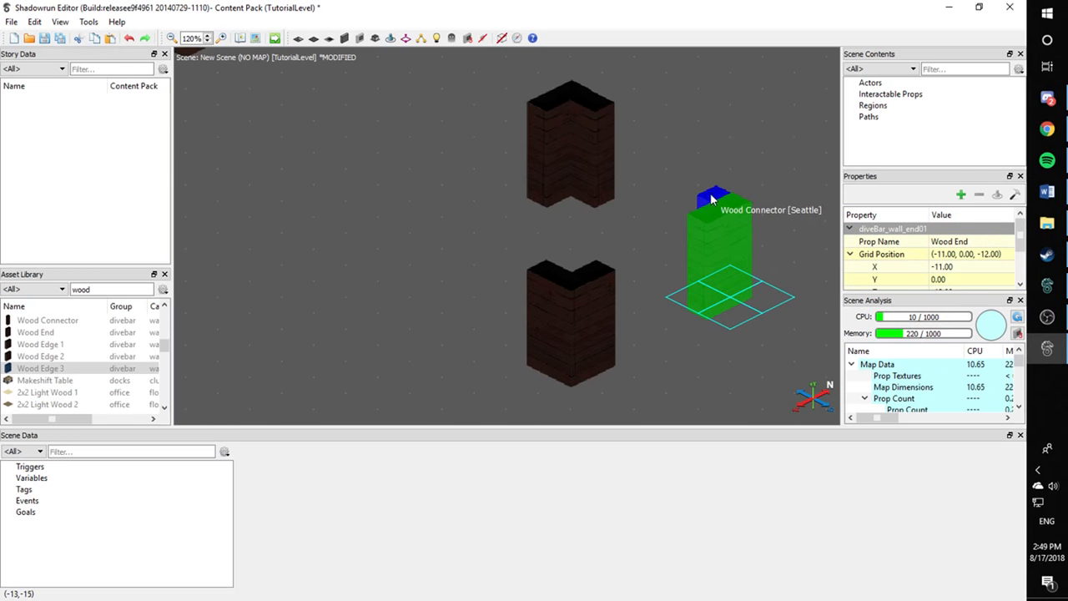
pyautogui.keyDown('ctrl'); pyautogui.click(711, 195); pyautogui.keyUp('ctrl')
pyautogui.keyDown('ctrl'); pyautogui.moveTo(719, 217); pyautogui.dragTo(375, 209); pyautogui.keyUp('ctrl')
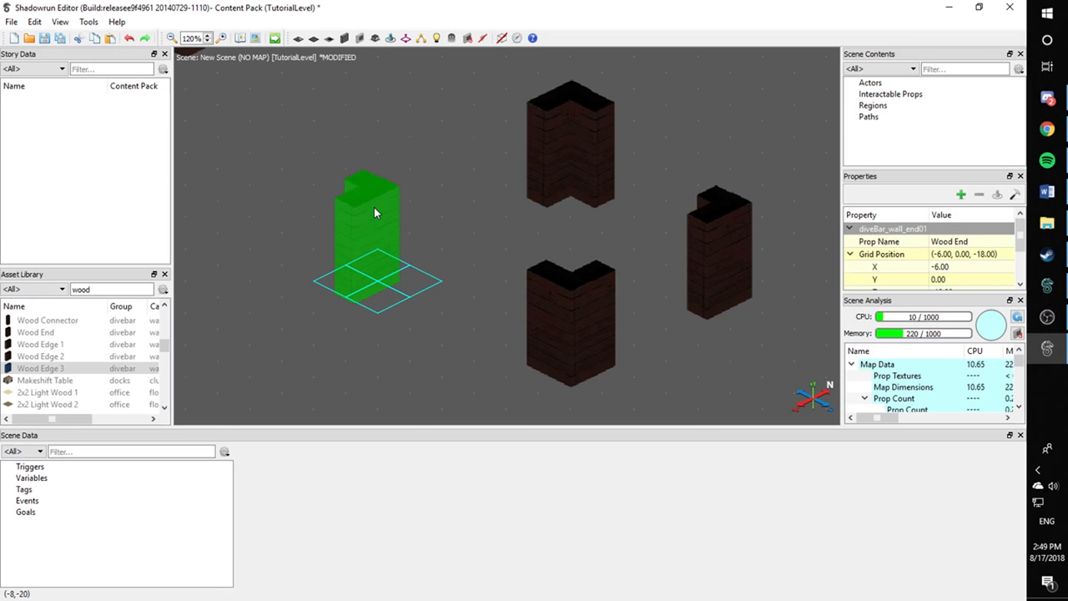
pyautogui.click(331, 400)
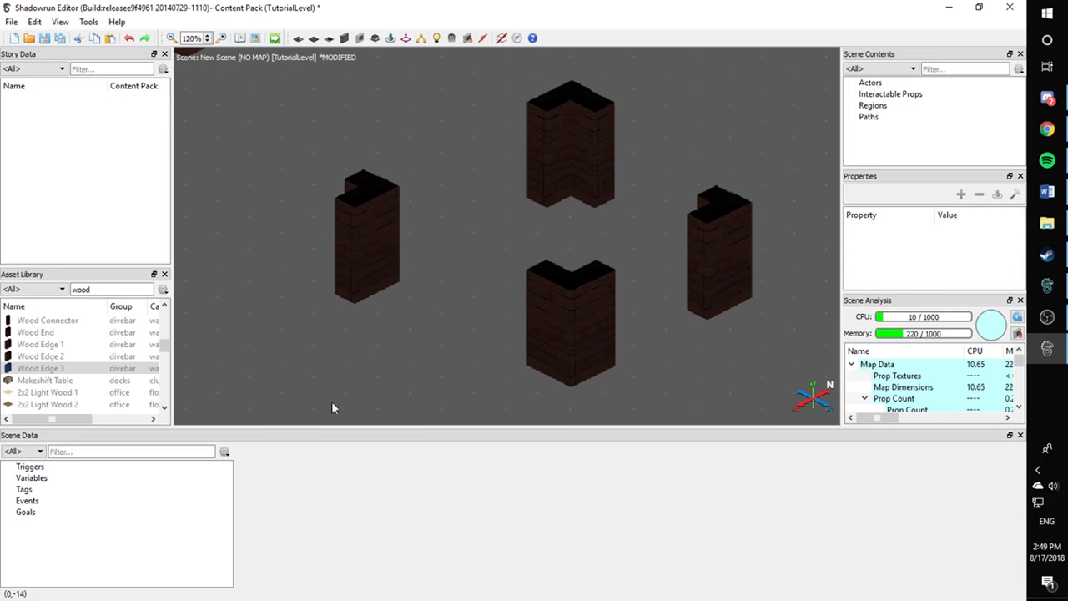
# Rotate the Wood Connector and Wood End of the duplicated corner until they form the fourth corner orientation
pyautogui.click(359, 253)
pyautogui.click(361, 249)
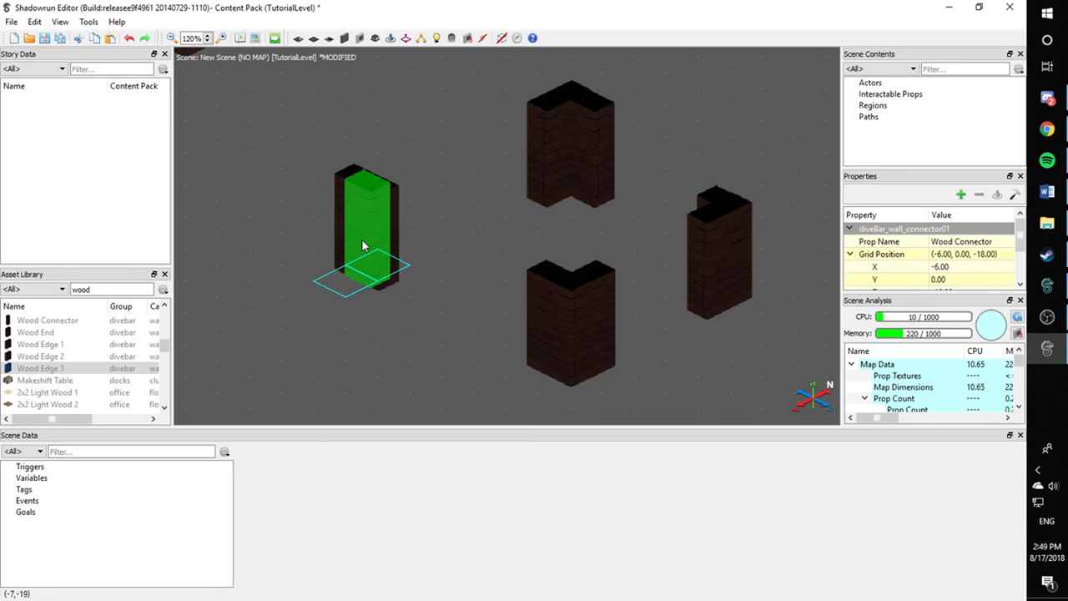
pyautogui.click(338, 213)
pyautogui.press('space')
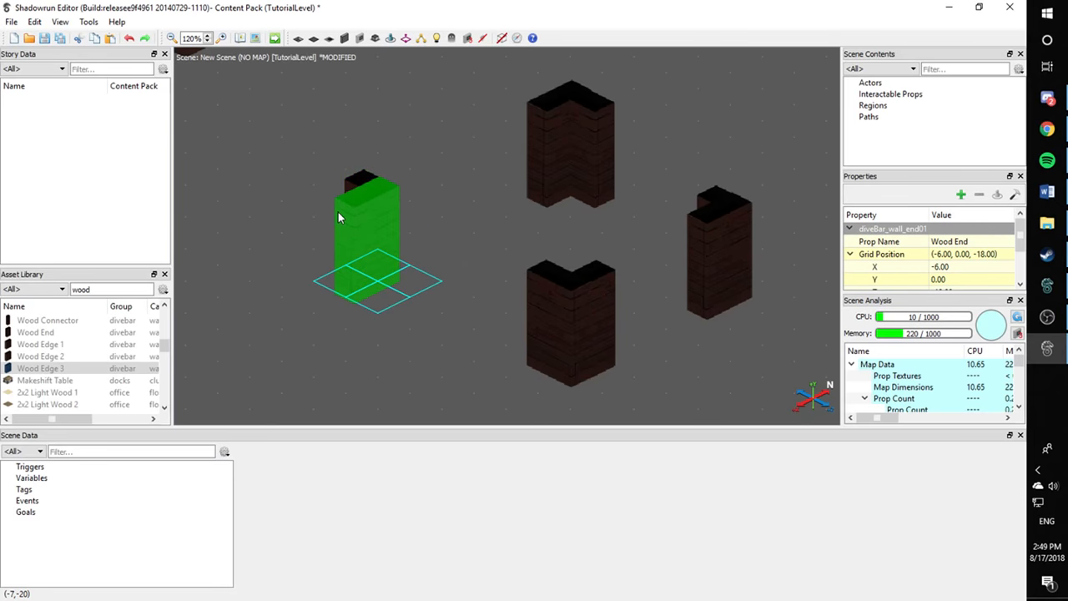
pyautogui.click(362, 183)
pyautogui.press('space')
pyautogui.press('space')
pyautogui.press('space')
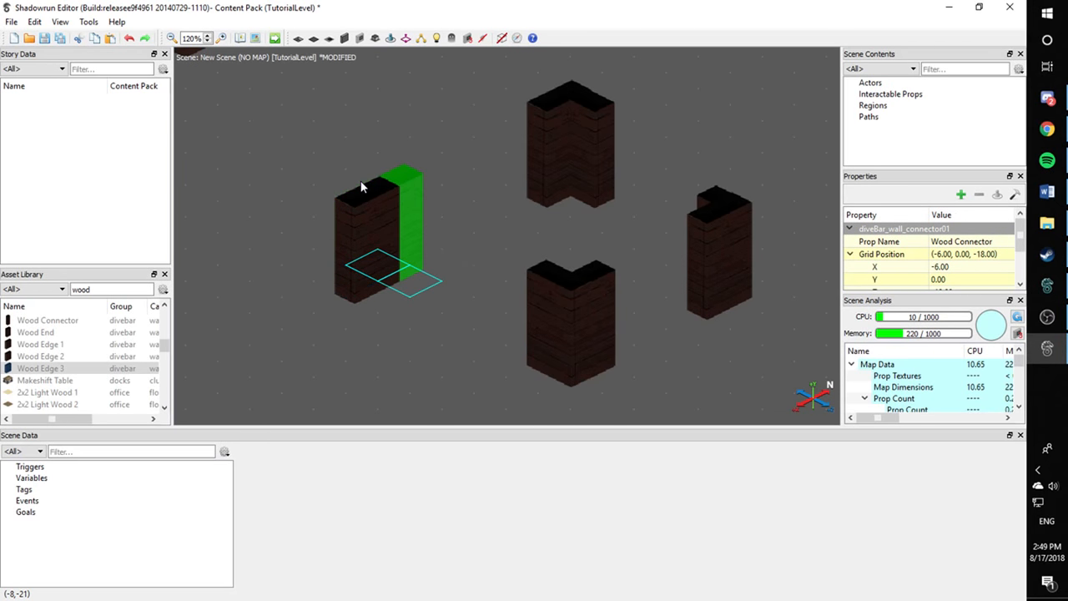
pyautogui.click(431, 295)
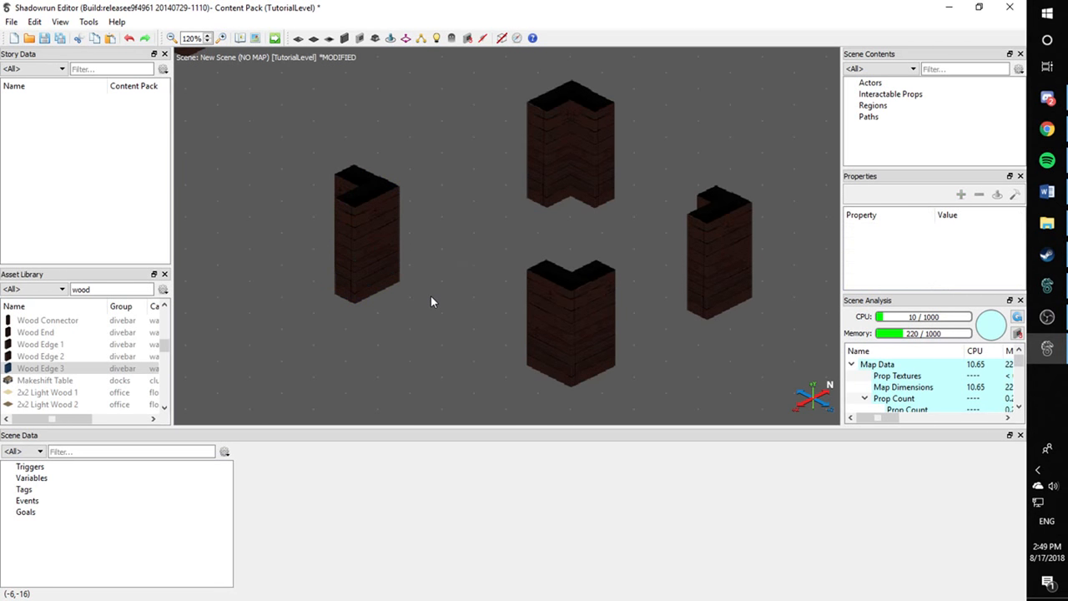
pyautogui.click(363, 257)
pyautogui.press('space')
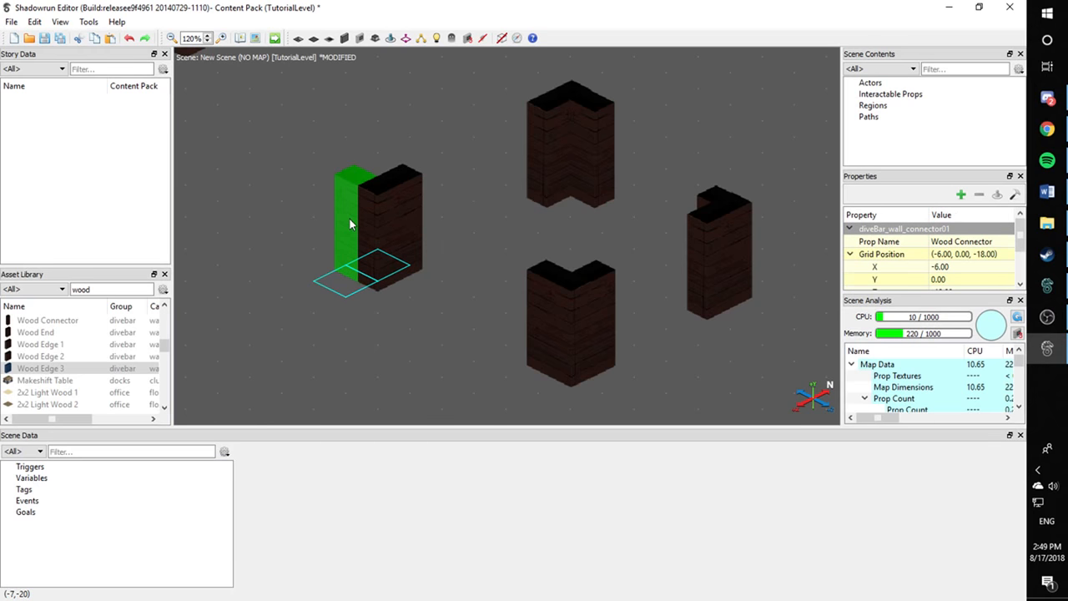
pyautogui.press('space')
pyautogui.click(335, 353)
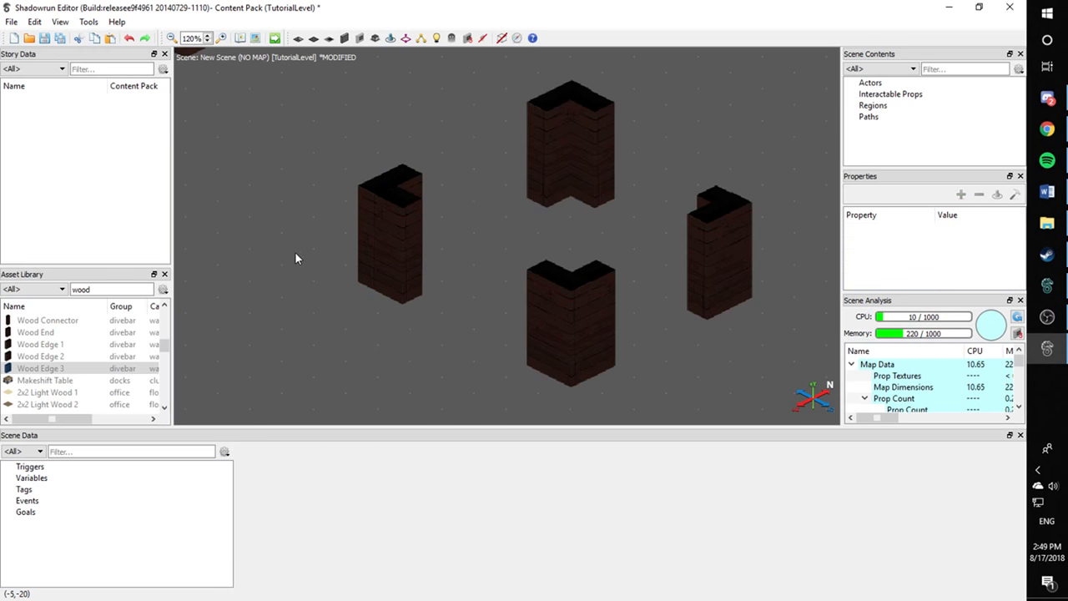
# Move the fourth corner one grid cell closer to the other three corners
pyautogui.click(387, 171)
pyautogui.moveTo(412, 256); pyautogui.dragTo(443, 269)
pyautogui.click(472, 264)
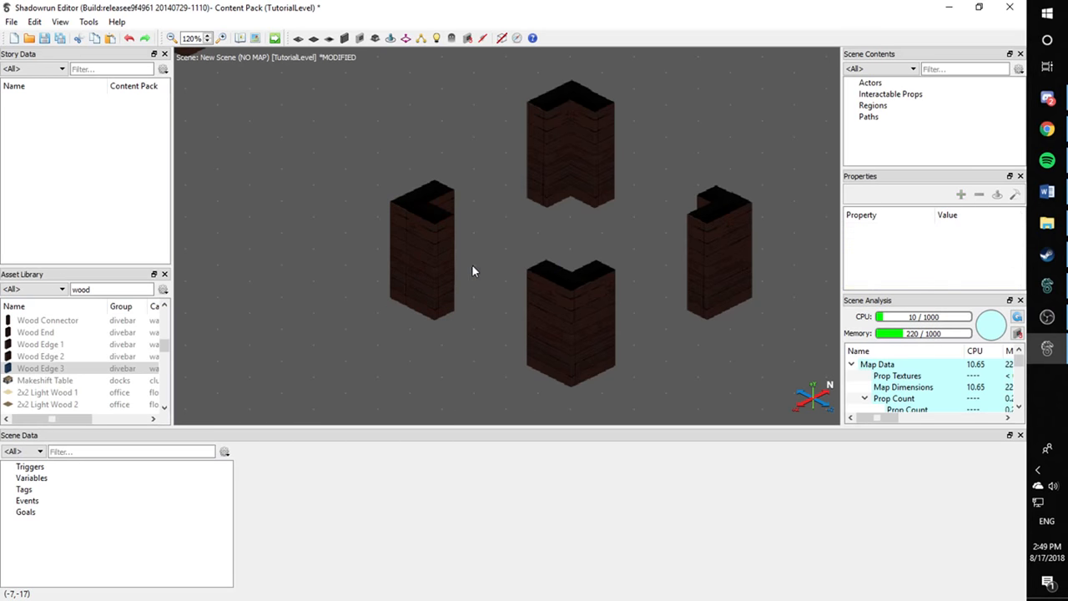
# Rearrange the three wood edge walls, spreading them apart in a triangle with diveBar_wall_wood02 at grid position (7, 0, -18)
pyautogui.scroll(-3, 478, 266)
pyautogui.scroll(-2, 451, 258)
pyautogui.scroll(3, 417, 238)
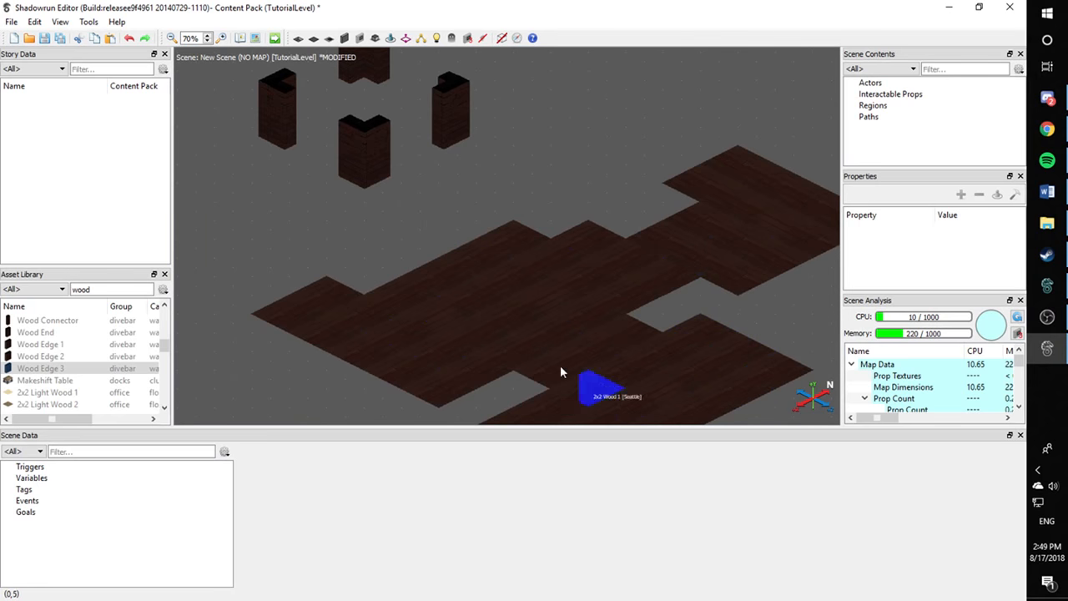
pyautogui.scroll(-5, 449, 283)
pyautogui.scroll(10, 576, 270)
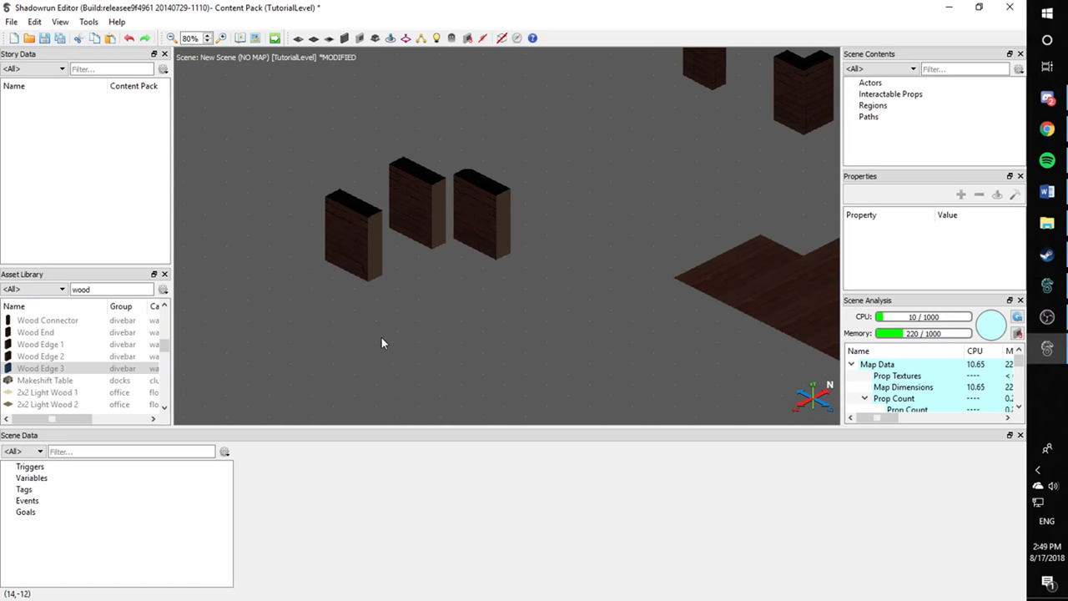
pyautogui.scroll(4, 510, 342)
pyautogui.moveTo(511, 341); pyautogui.dragTo(575, 330, button='middle')
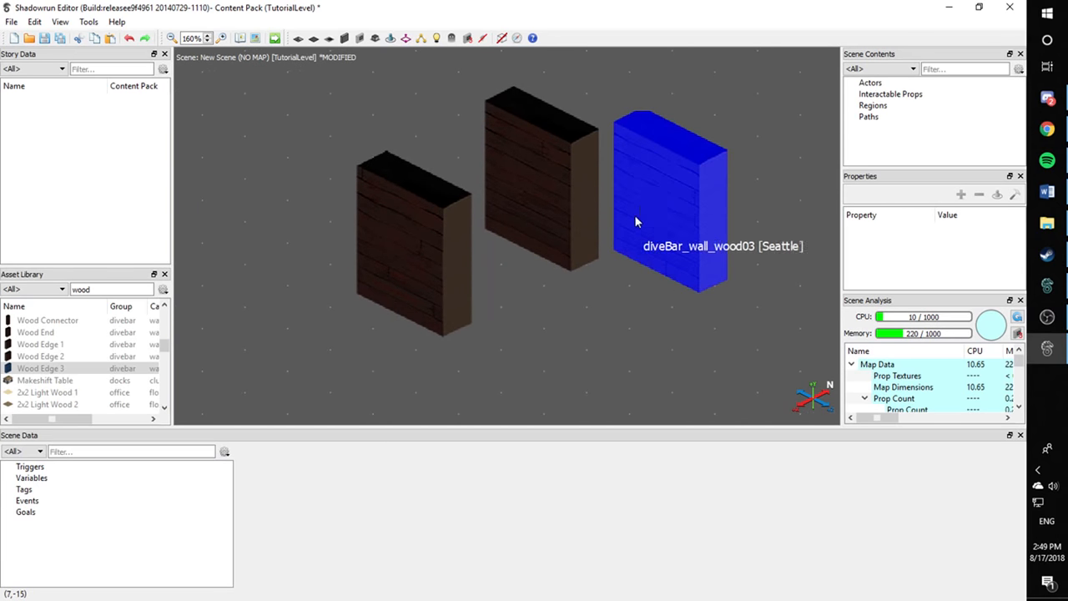
pyautogui.moveTo(523, 209); pyautogui.dragTo(515, 358)
pyautogui.click(432, 256)
pyautogui.moveTo(433, 256); pyautogui.dragTo(519, 130)
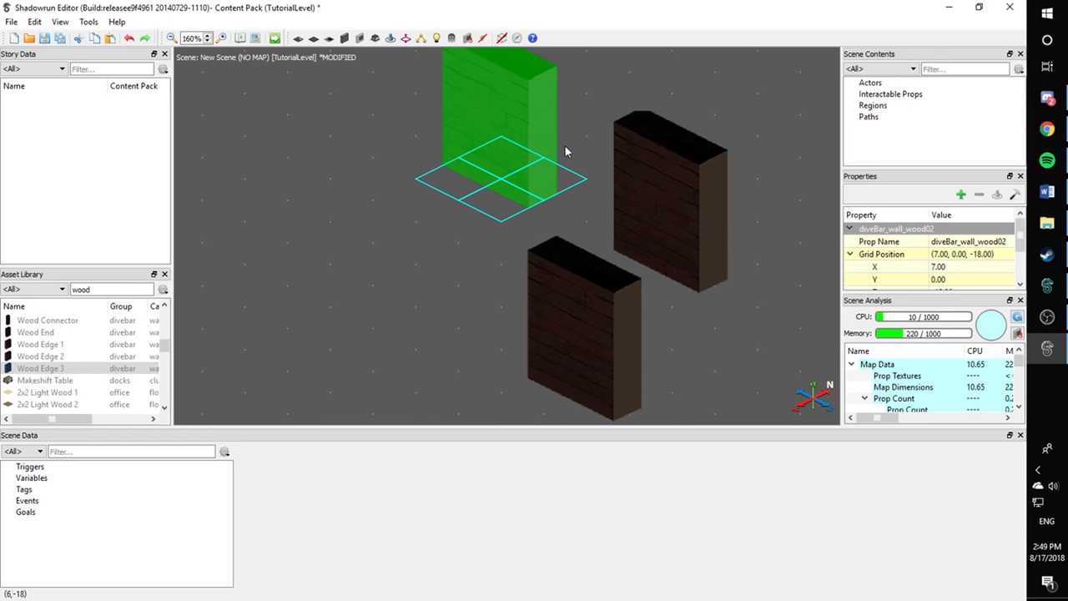
pyautogui.moveTo(625, 172); pyautogui.dragTo(365, 215)
pyautogui.click(622, 216)
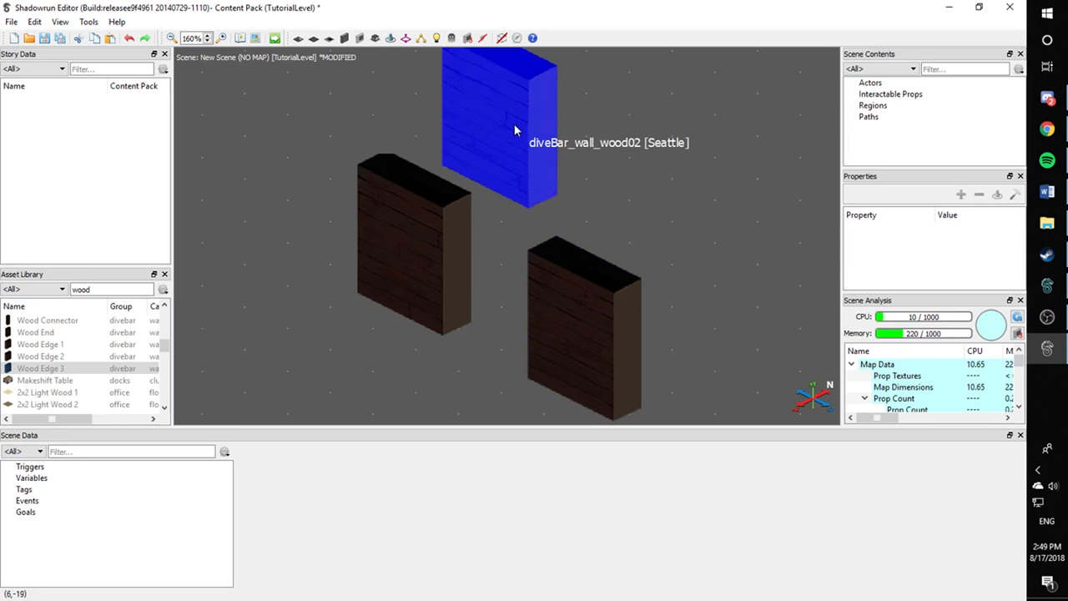
# Copy the front L-shaped wood corner into the leftmost inner notch on the floor's back edge
pyautogui.scroll(-3, 568, 244)
pyautogui.moveTo(610, 267); pyautogui.dragTo(307, 327, button='middle')
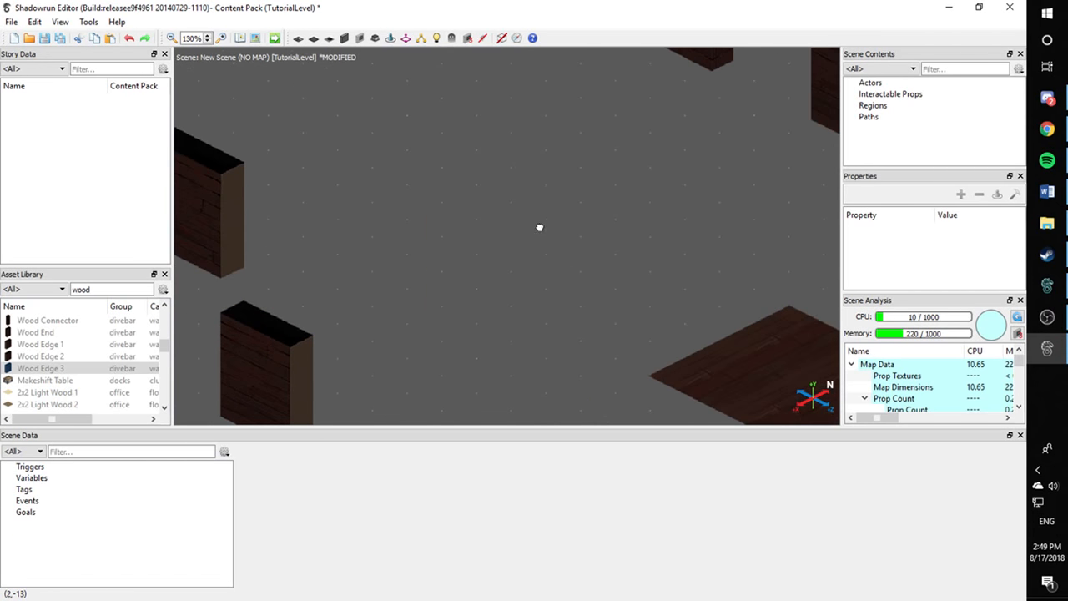
pyautogui.moveTo(539, 229); pyautogui.dragTo(374, 206, button='middle')
pyautogui.scroll(-4, 549, 207)
pyautogui.moveTo(555, 200); pyautogui.dragTo(419, 292, button='middle')
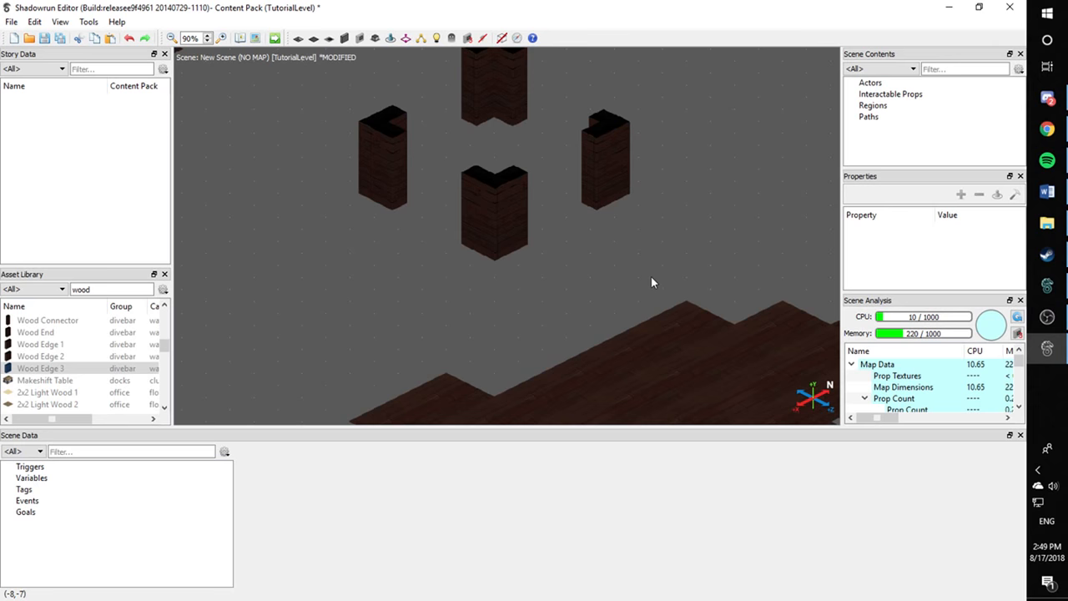
pyautogui.moveTo(651, 279); pyautogui.dragTo(582, 260, button='middle')
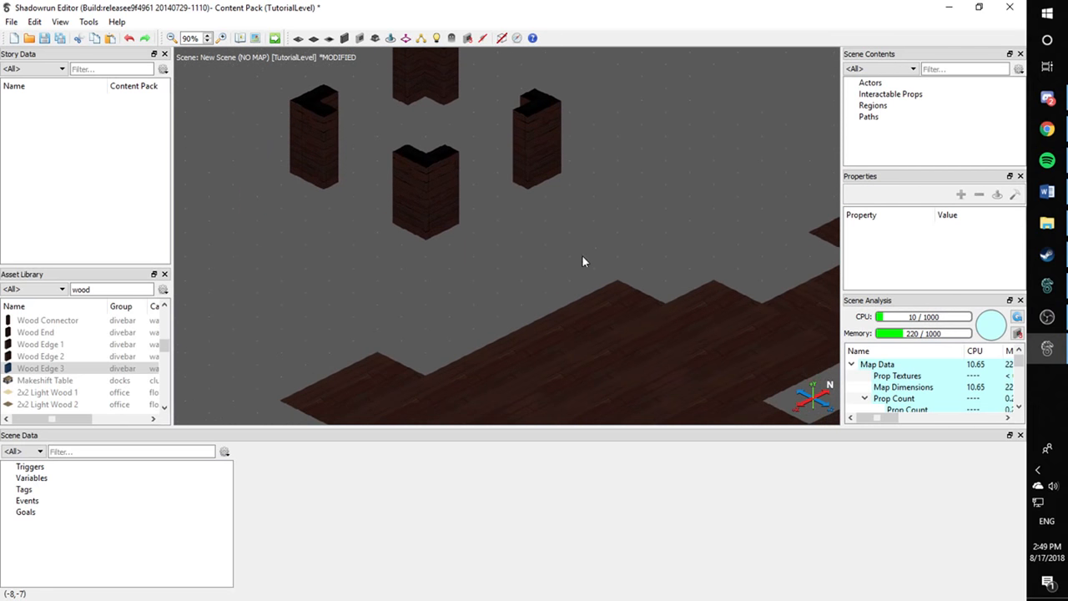
pyautogui.scroll(-5, 417, 235)
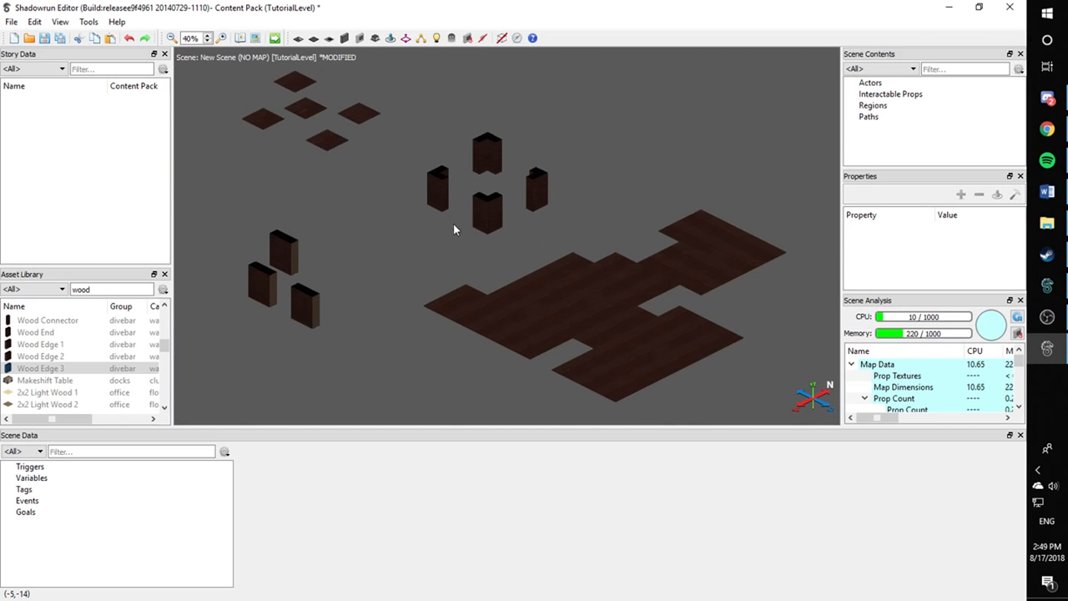
pyautogui.scroll(4, 459, 251)
pyautogui.scroll(2, 484, 275)
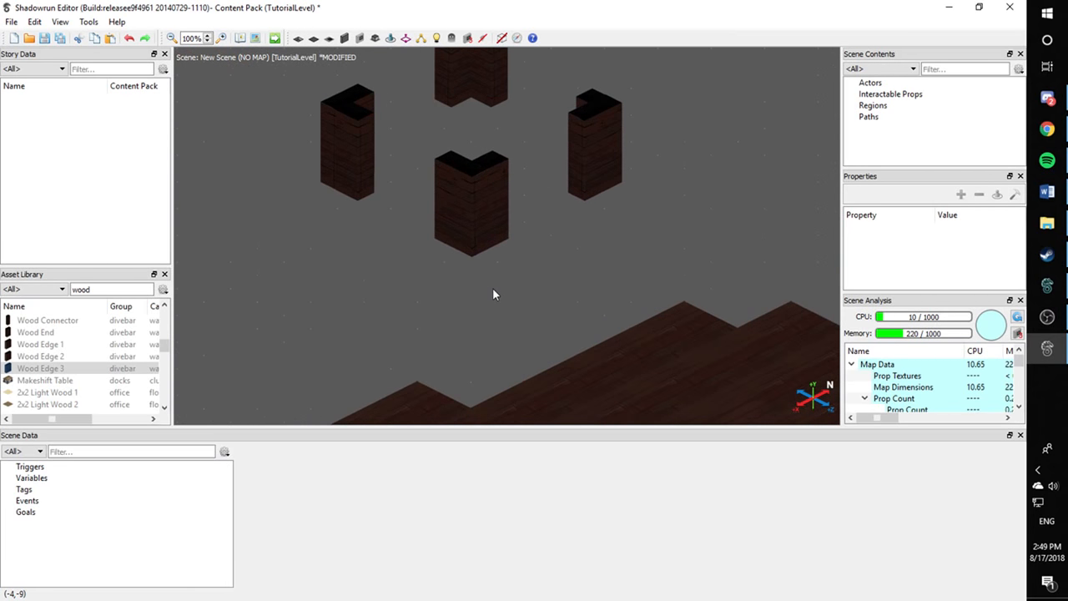
pyautogui.click(463, 213)
pyautogui.moveTo(541, 184); pyautogui.dragTo(496, 124, button='middle')
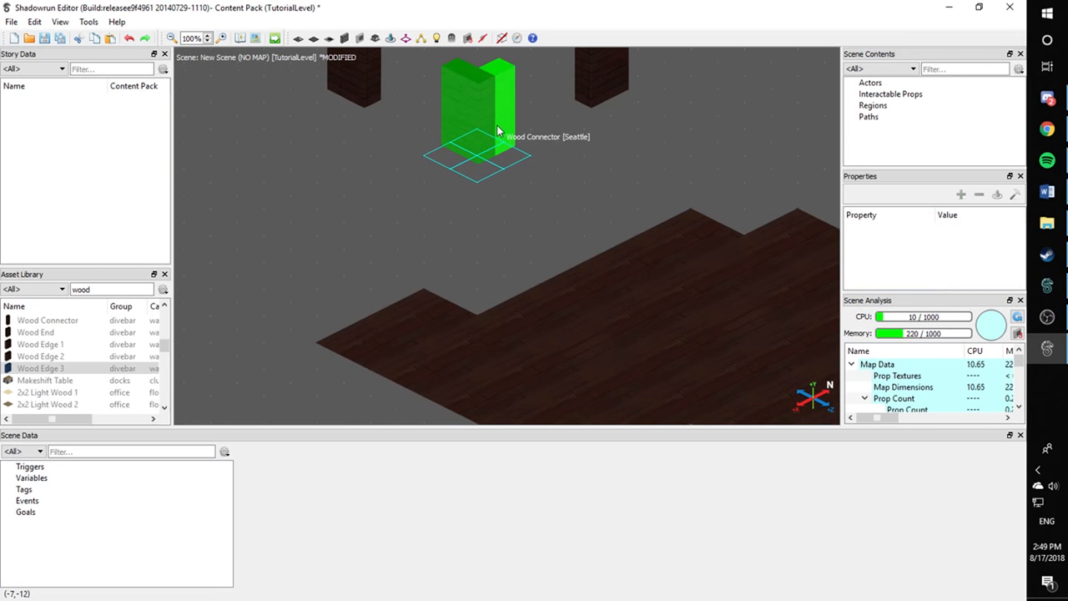
pyautogui.moveTo(497, 124); pyautogui.dragTo(497, 290)
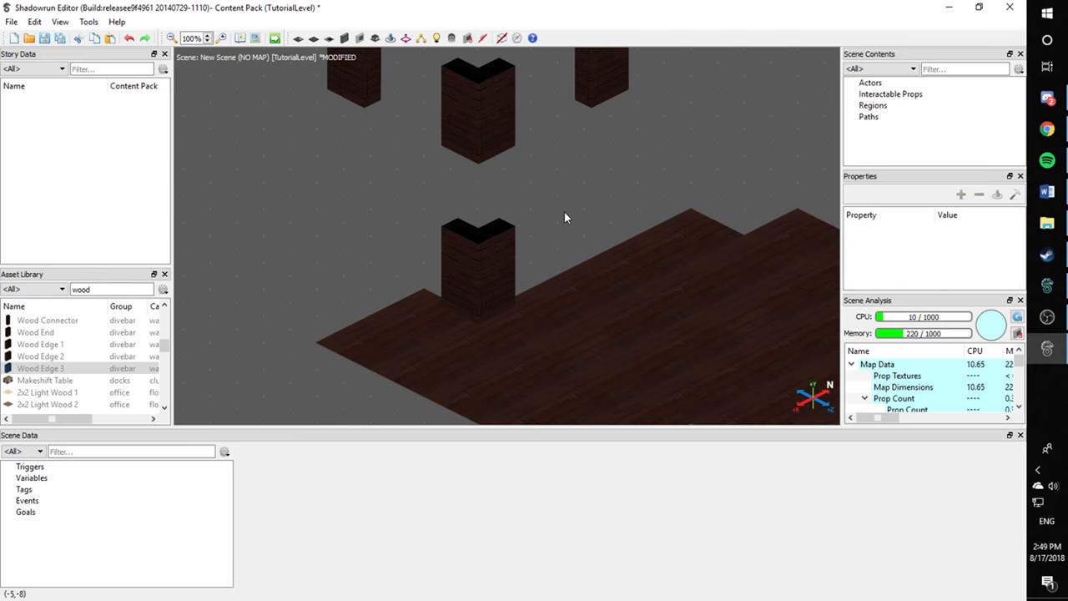
# Copy the corner on the floor to the next inner notch between the two steps of the floor's back edge
pyautogui.scroll(-2, 567, 207)
pyautogui.scroll(-1, 422, 144)
pyautogui.moveTo(422, 145); pyautogui.dragTo(370, 203, button='middle')
pyautogui.click(334, 251)
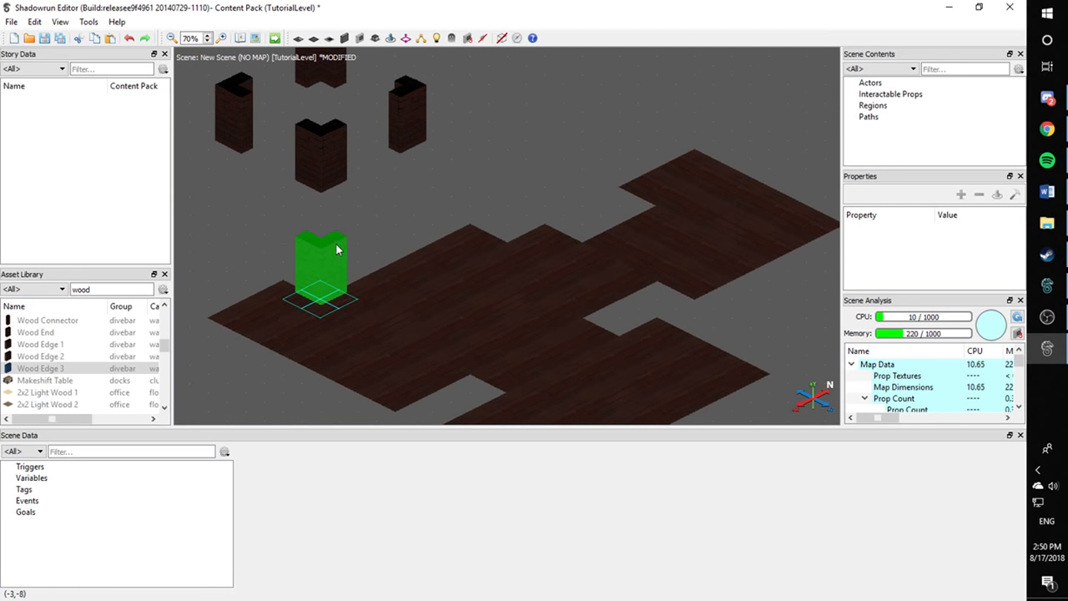
pyautogui.moveTo(338, 247); pyautogui.dragTo(506, 198)
pyautogui.click(541, 127)
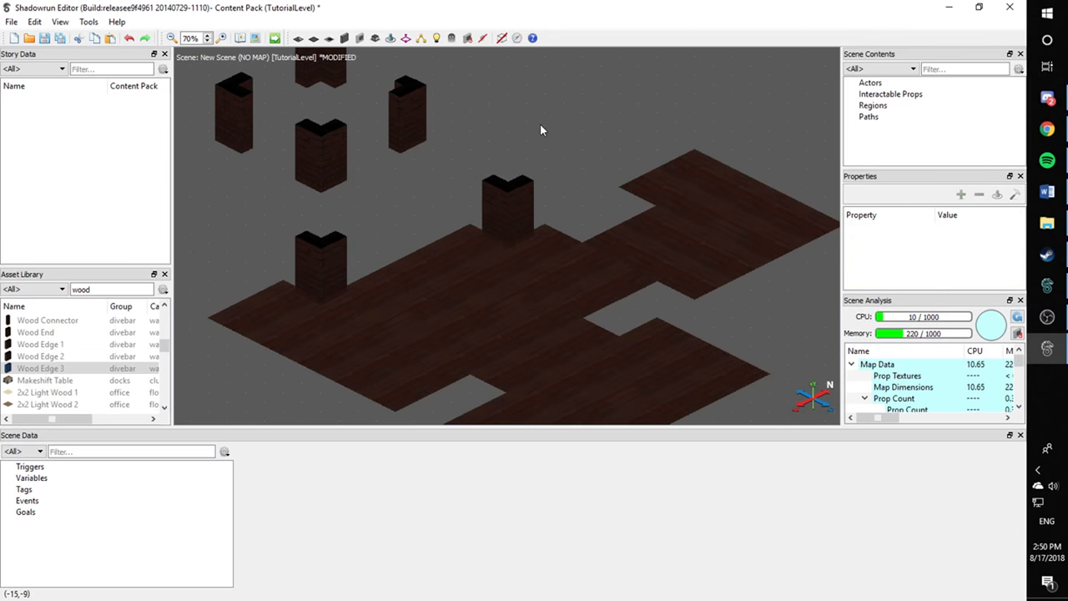
# Copy the Wood End and Wood Connector of the second floor corner to the front tip of the floor's far right section
pyautogui.moveTo(540, 129); pyautogui.dragTo(442, 128, button='middle')
pyautogui.click(415, 205)
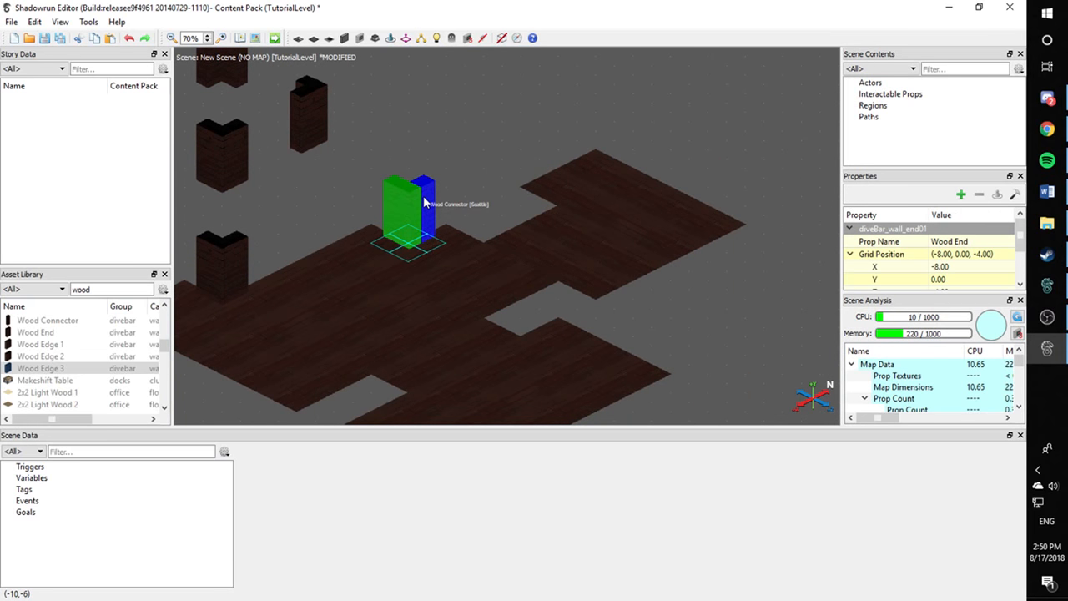
pyautogui.click(424, 202)
pyautogui.keyDown('ctrl'); pyautogui.click(413, 203); pyautogui.keyUp('ctrl')
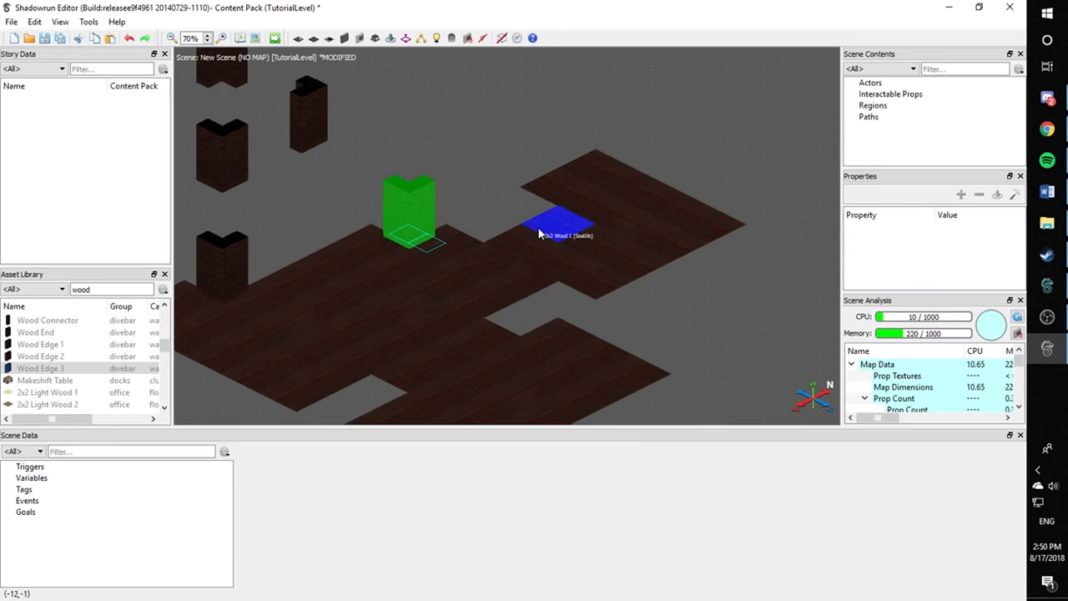
pyautogui.click(609, 268)
# Paste copies of the wood corner at the floor's front tip at (4, 0, 10) and at the front tip of its left section
pyautogui.moveTo(709, 307); pyautogui.dragTo(680, 202)
pyautogui.click(563, 176)
pyautogui.keyDown('ctrl'); pyautogui.click(582, 166); pyautogui.keyUp('ctrl')
pyautogui.hotkey('ctrl', 'c')
pyautogui.hotkey('ctrl', 'v')
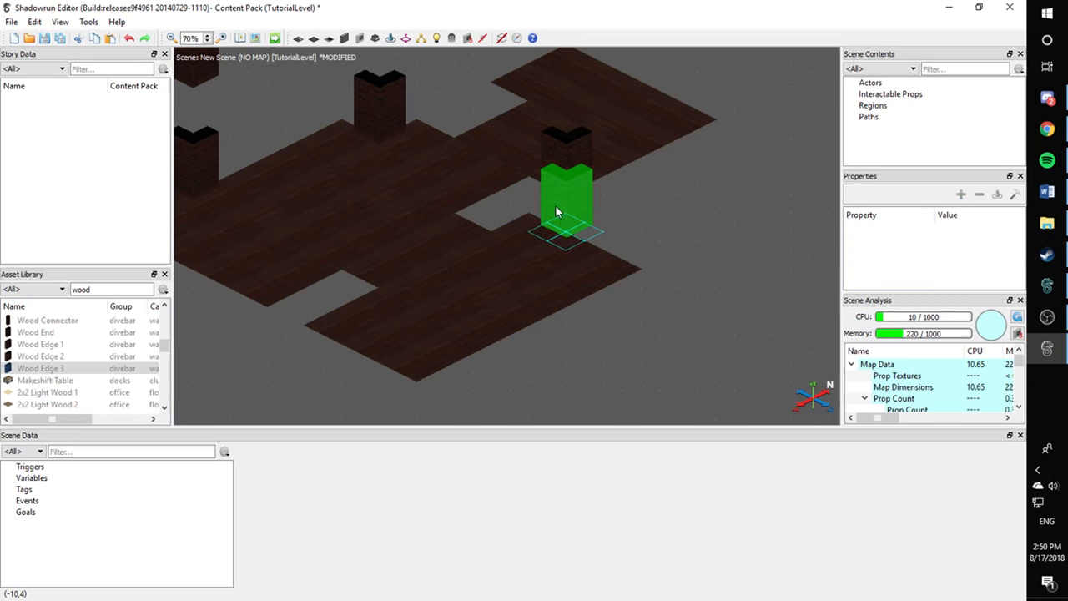
pyautogui.click(432, 358)
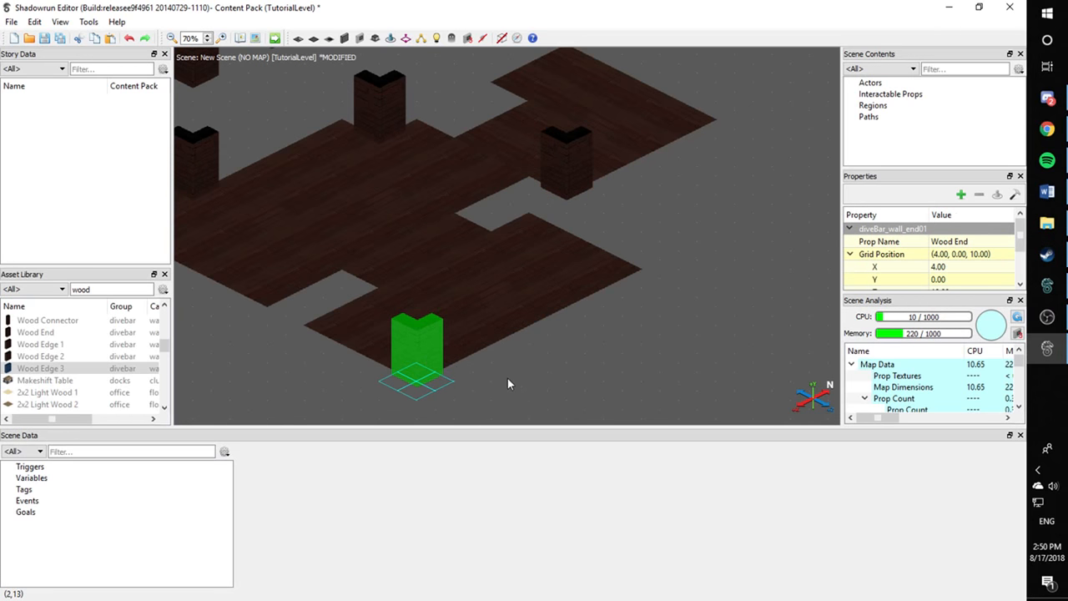
pyautogui.moveTo(507, 378); pyautogui.dragTo(668, 331, button='middle')
pyautogui.moveTo(559, 316); pyautogui.dragTo(413, 248)
# Copy the front L-shaped wood corner, with both its Wood End and Wood Connector, to the inner notch on the floor's right front side
pyautogui.moveTo(742, 196); pyautogui.dragTo(626, 303, button='middle')
pyautogui.hotkey('ctrl', 'v')
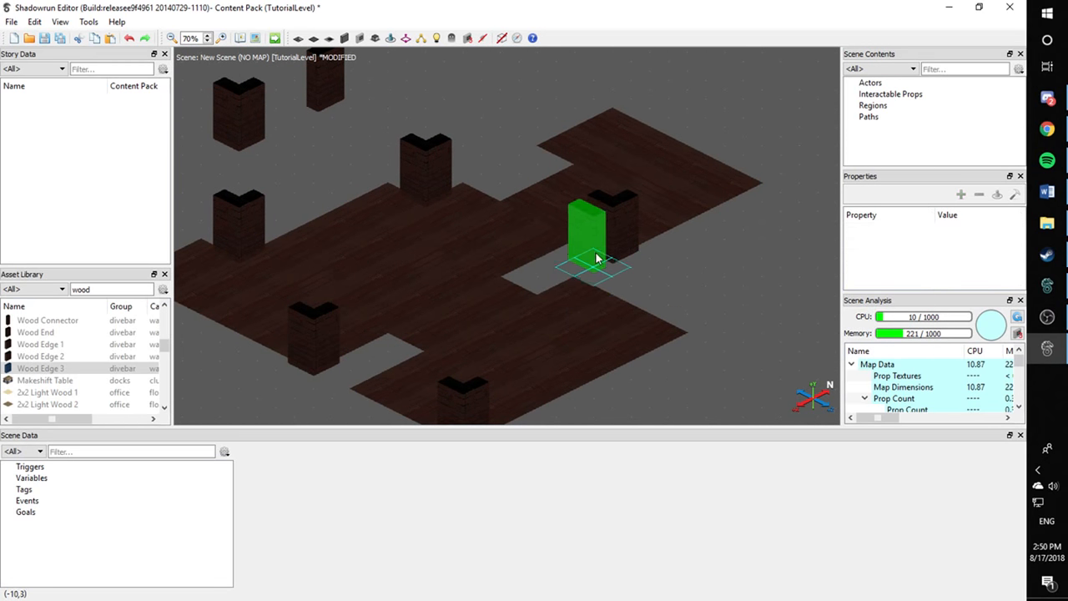
pyautogui.click(572, 274)
pyautogui.press('Delete')
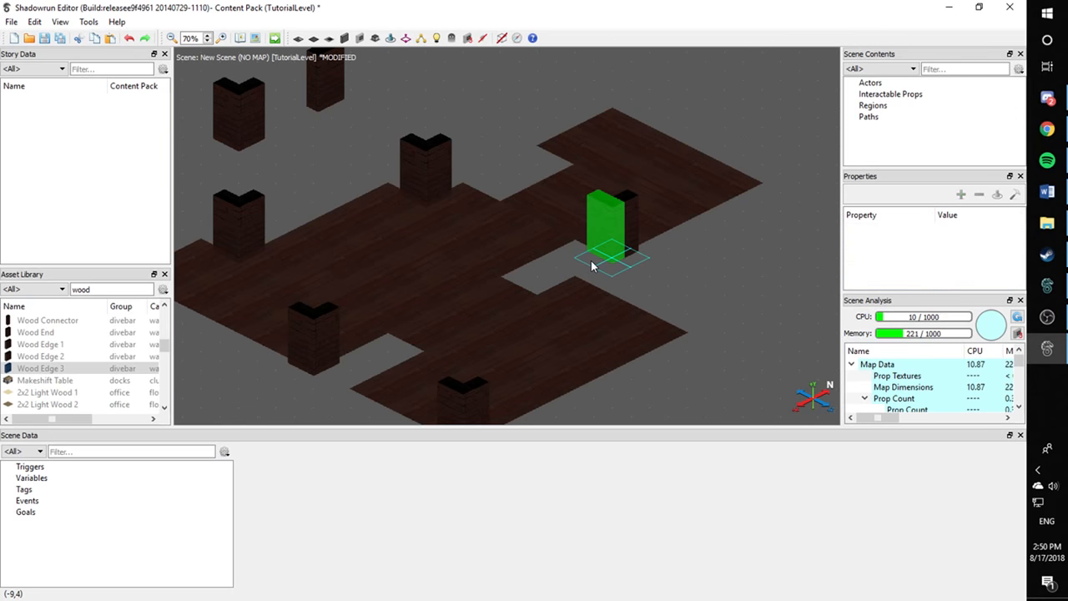
pyautogui.hotkey('ctrl', 'v')
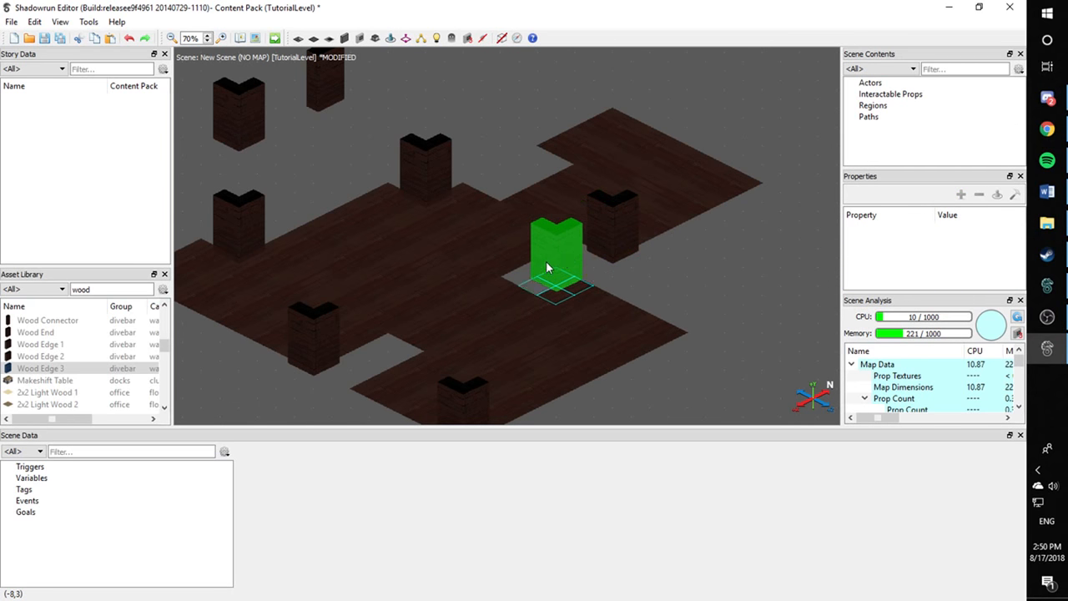
pyautogui.click(538, 269)
# Paste another front L-shaped wood corner on the floor's back edge, at the notch beside the far right section
pyautogui.moveTo(688, 258); pyautogui.dragTo(780, 311, button='middle')
pyautogui.hotkey('ctrl', 'v')
pyautogui.click(584, 183)
pyautogui.click(734, 261)
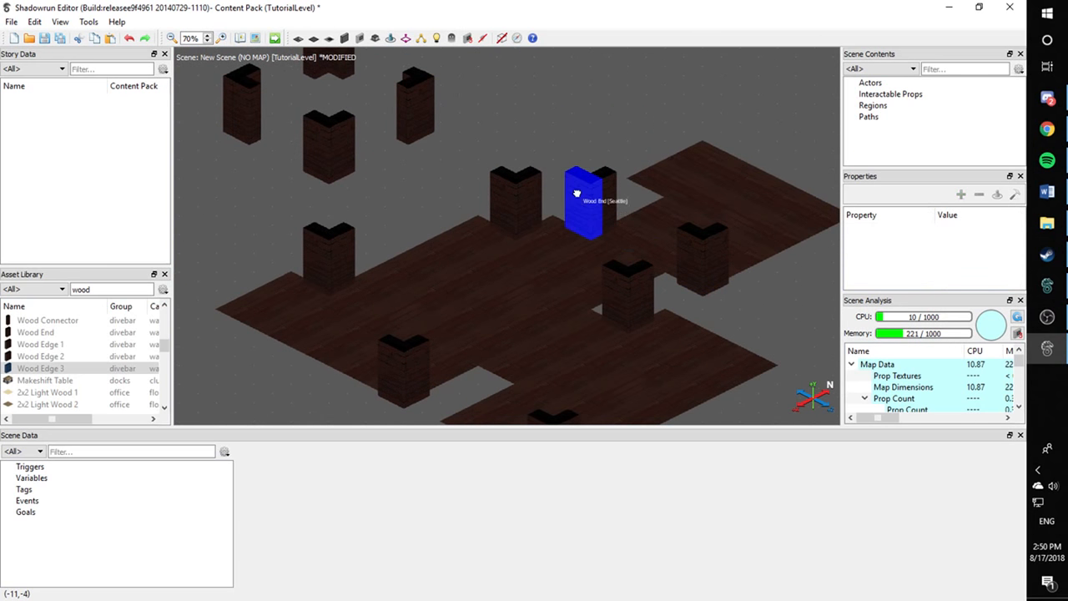
# Copy the back-facing wood corner onto the floor with its Wood Connector at (-10, 0, -3) and (-9, 0, 3)
pyautogui.moveTo(576, 195); pyautogui.dragTo(609, 243, button='middle')
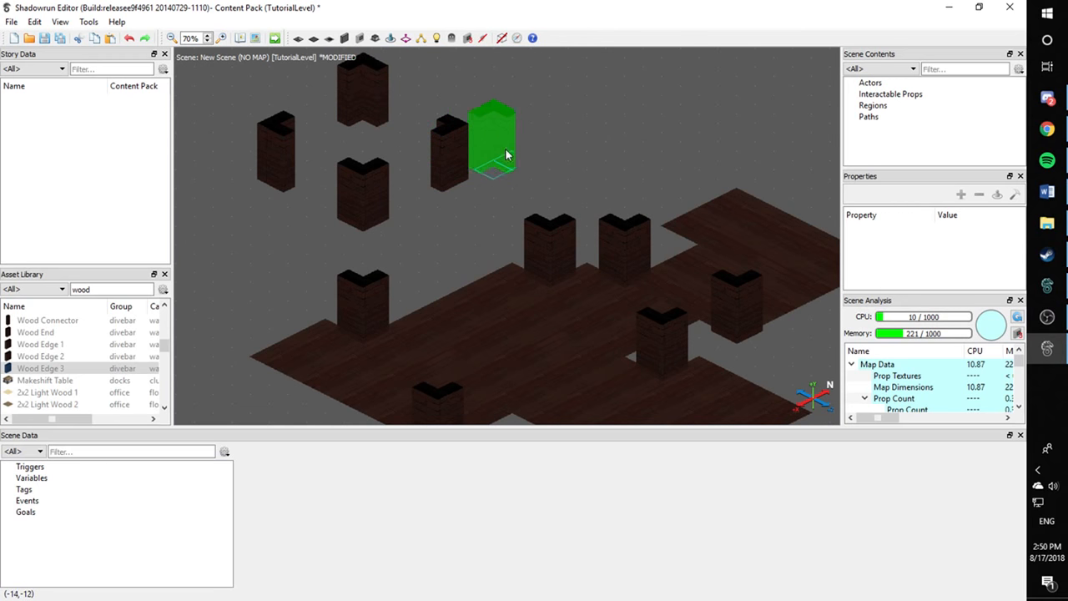
pyautogui.click(604, 249)
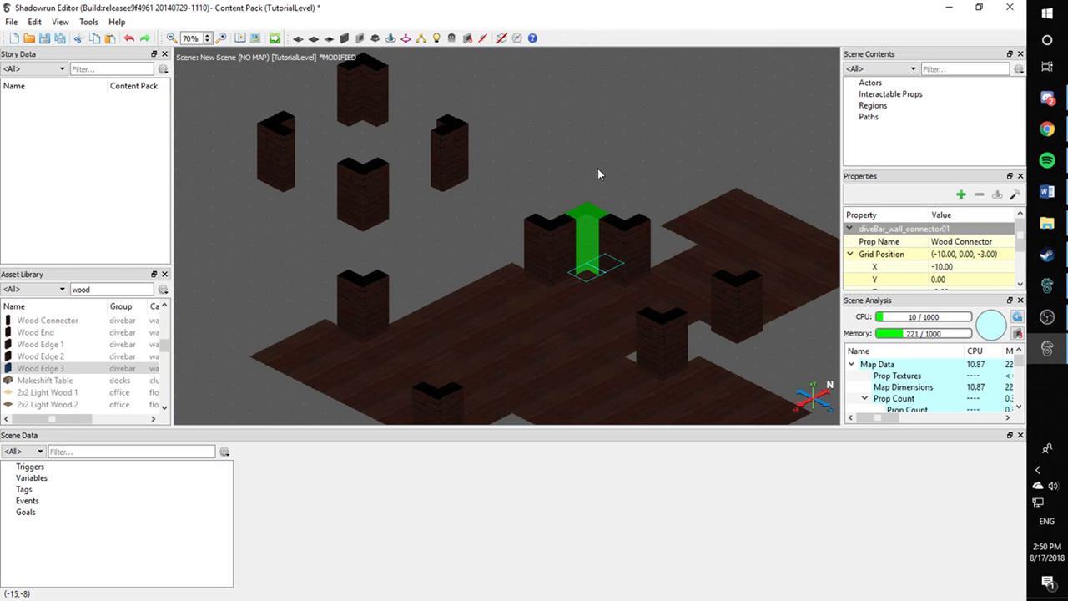
pyautogui.moveTo(598, 173); pyautogui.dragTo(465, 91, button='middle')
pyautogui.moveTo(460, 137); pyautogui.dragTo(566, 197)
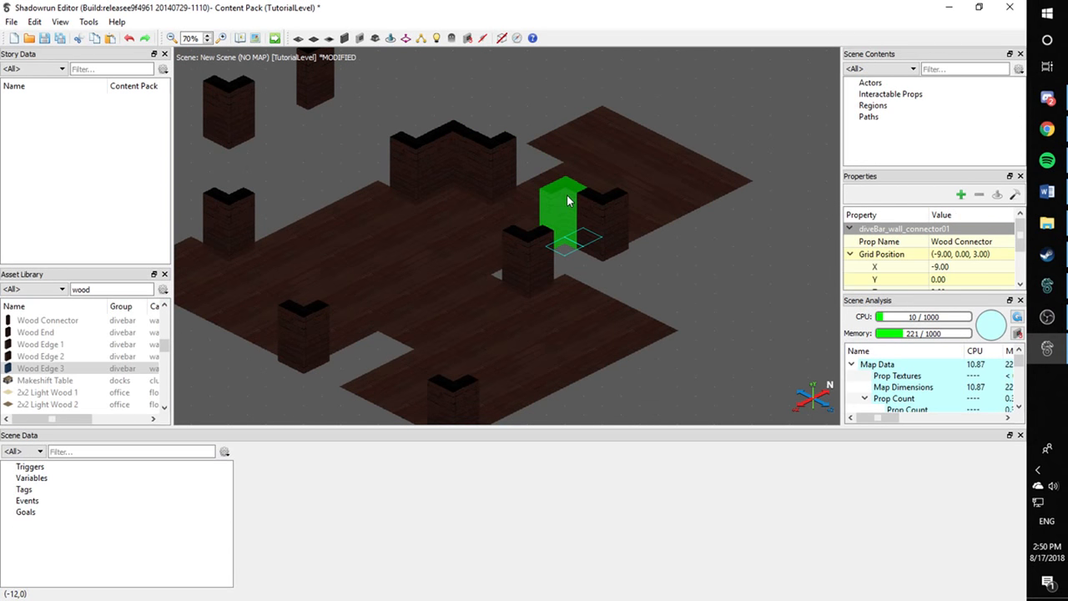
# Paste back-facing wood corners with the Wood Connector at (-18, 0, -3) on the floor's back tip and at (0, 0, 3)
pyautogui.hotkey('ctrl', 'v')
pyautogui.click(601, 61)
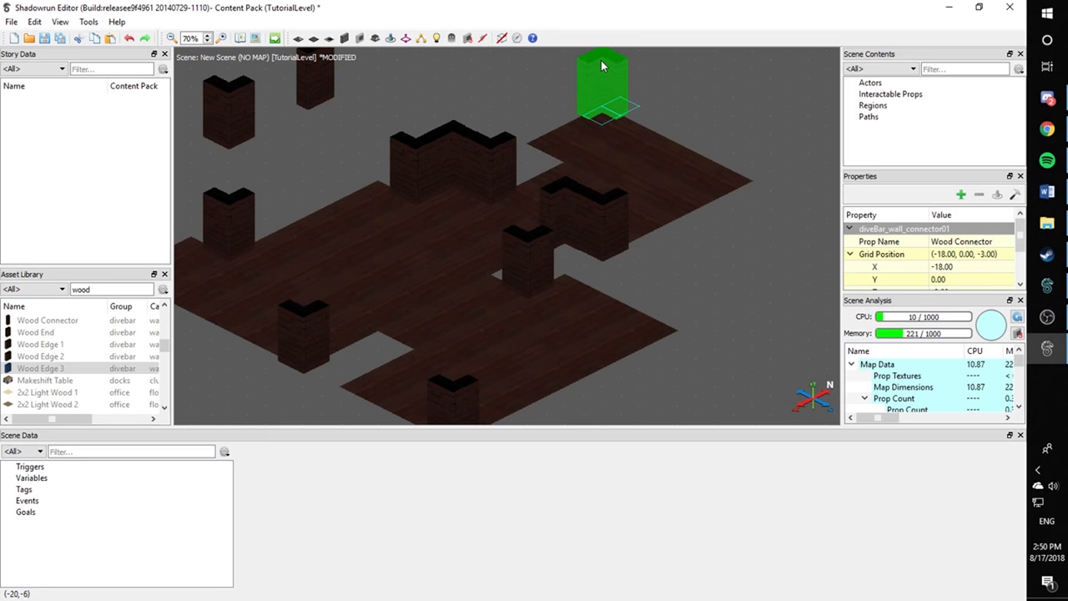
pyautogui.moveTo(635, 142); pyautogui.dragTo(717, 125, button='middle')
pyautogui.moveTo(684, 79); pyautogui.dragTo(458, 299)
pyautogui.moveTo(458, 299); pyautogui.dragTo(575, 330, button='middle')
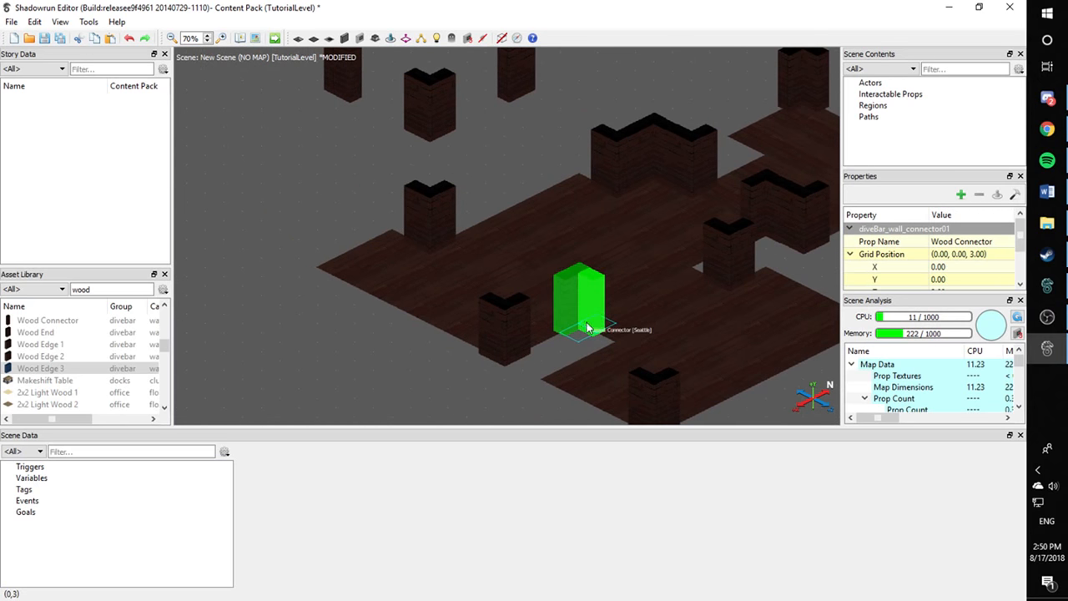
# Paste back-facing wood corners on the leftmost part of the floor's back edge and with the Wood Connector at (-8, 0, 5)
pyautogui.hotkey('ctrl', 'v')
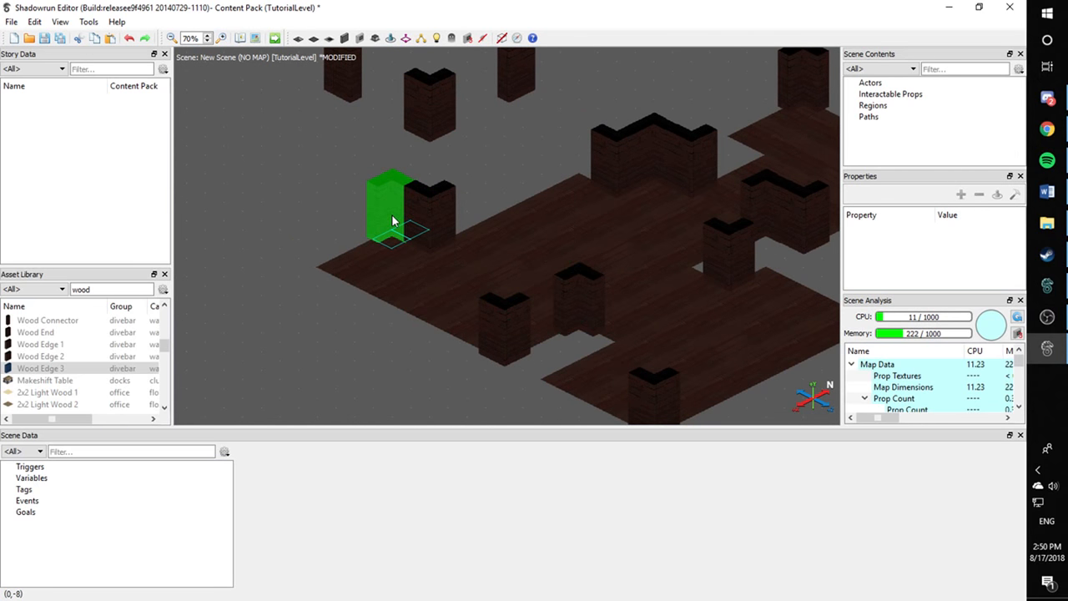
pyautogui.click(392, 221)
pyautogui.moveTo(527, 239); pyautogui.dragTo(405, 177, button='middle')
pyautogui.moveTo(577, 226); pyautogui.dragTo(489, 251, button='middle')
pyautogui.moveTo(196, 162); pyautogui.dragTo(595, 204)
pyautogui.moveTo(674, 203); pyautogui.dragTo(649, 296, button='middle')
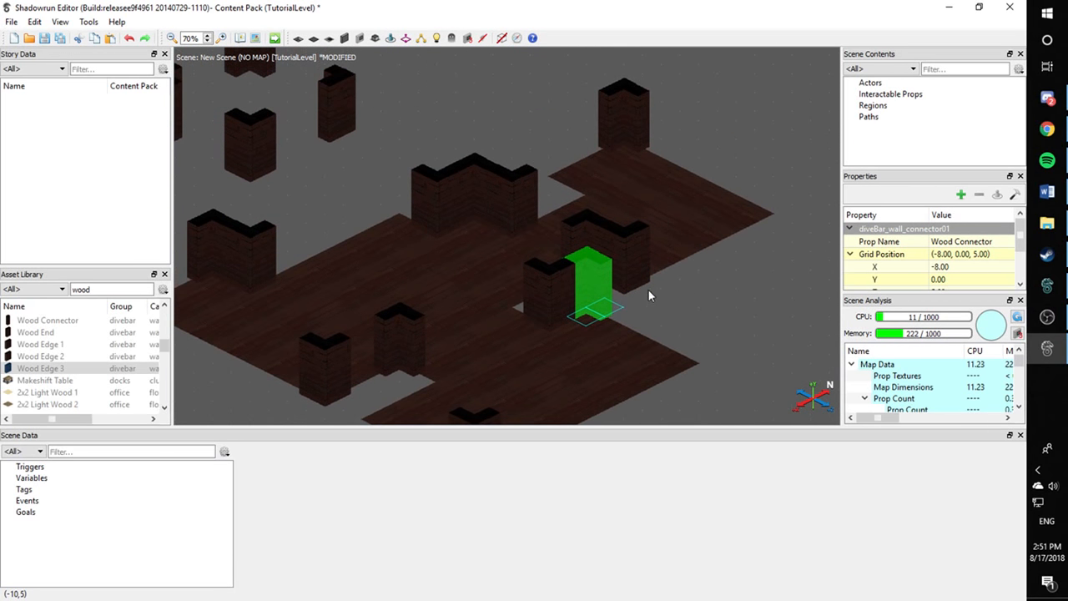
# Place another back-facing wood corner on the floor's back edge, directly left of the joined corner pieces at the middle steps
pyautogui.moveTo(606, 287); pyautogui.dragTo(412, 208)
pyautogui.moveTo(570, 248); pyautogui.dragTo(662, 272, button='middle')
pyautogui.click(553, 131)
pyautogui.click(294, 271)
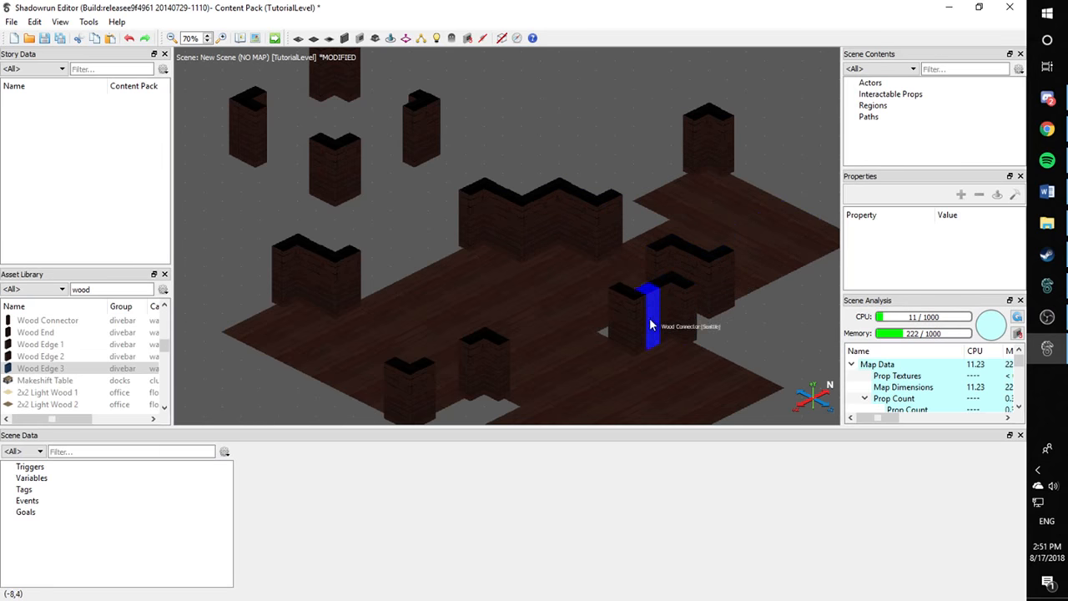
# Copy the left-facing wood corner to the floor's left tip and to the far right section with its Wood End at (-14, 0, -4)
pyautogui.moveTo(616, 335); pyautogui.dragTo(648, 289, button='middle')
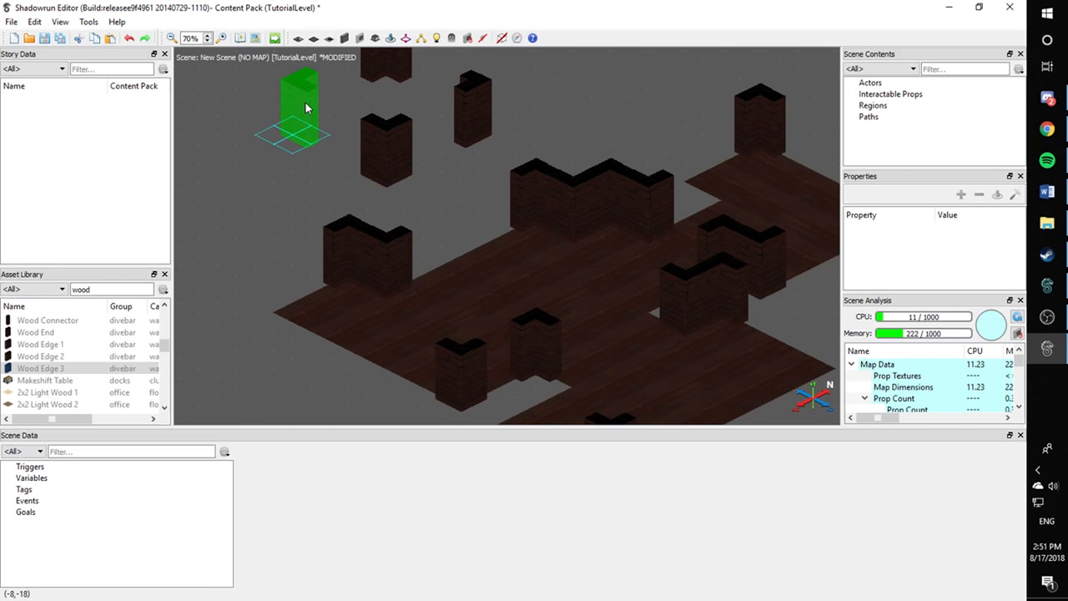
pyautogui.moveTo(305, 109); pyautogui.dragTo(289, 311)
pyautogui.moveTo(289, 310); pyautogui.dragTo(224, 283, button='middle')
pyautogui.keyDown('shift'); pyautogui.moveTo(225, 284); pyautogui.dragTo(635, 134); pyautogui.keyUp('shift')
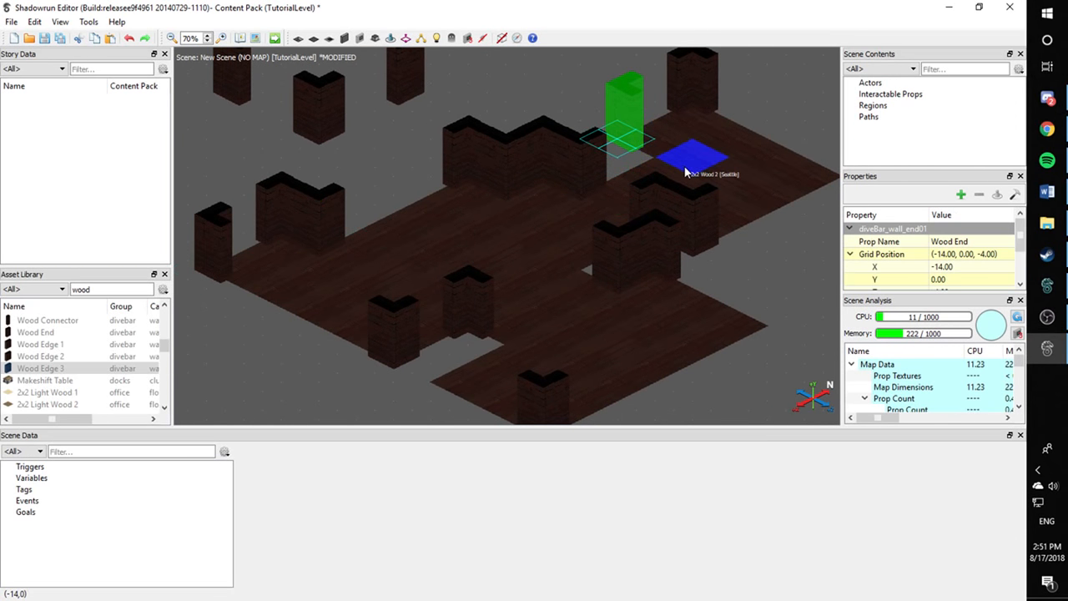
# Paste left-facing wood corners at the left tip of the front section and with the Wood End at (-6, 0, 2)
pyautogui.moveTo(685, 167); pyautogui.dragTo(660, 137, button='middle')
pyautogui.keyDown('shift'); pyautogui.moveTo(605, 111); pyautogui.dragTo(565, 224); pyautogui.keyUp('shift')
pyautogui.moveTo(712, 242); pyautogui.dragTo(715, 303, button='middle')
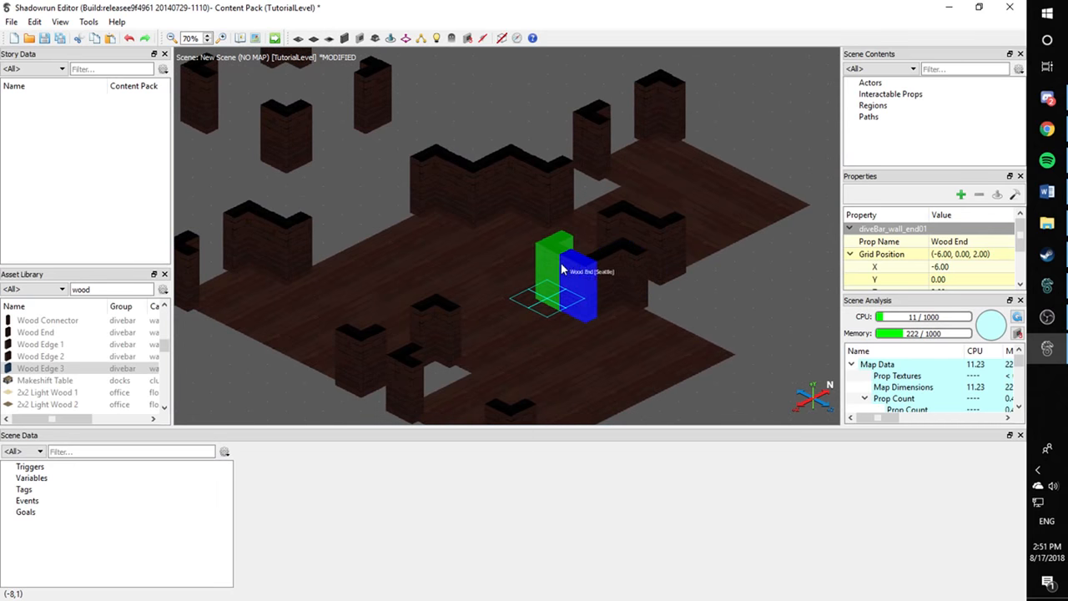
pyautogui.moveTo(562, 269); pyautogui.dragTo(727, 267)
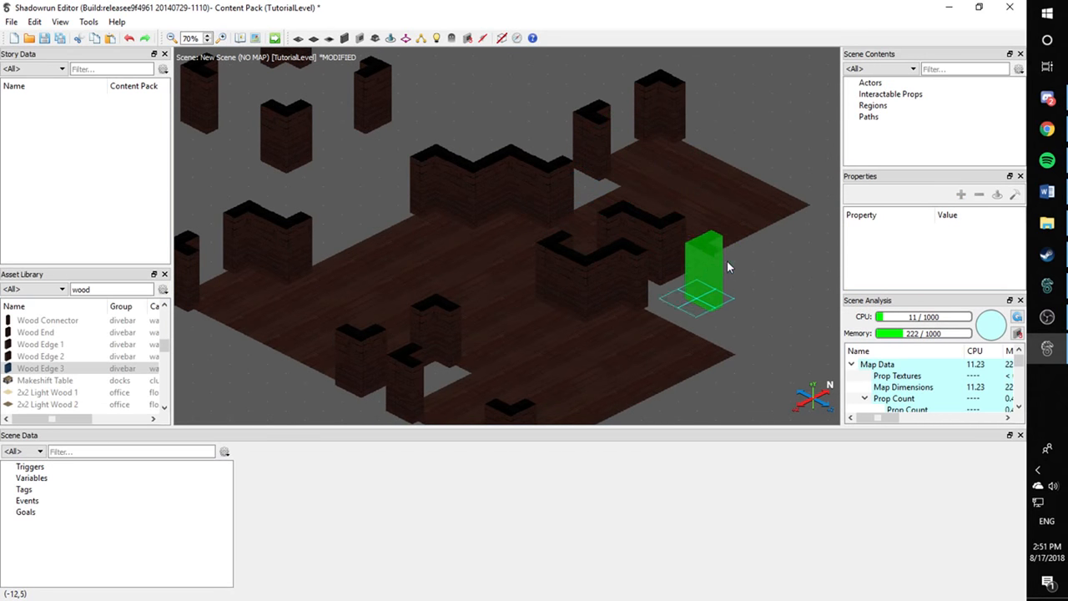
pyautogui.moveTo(803, 280); pyautogui.dragTo(793, 278)
pyautogui.moveTo(792, 278); pyautogui.dragTo(667, 258, button='middle')
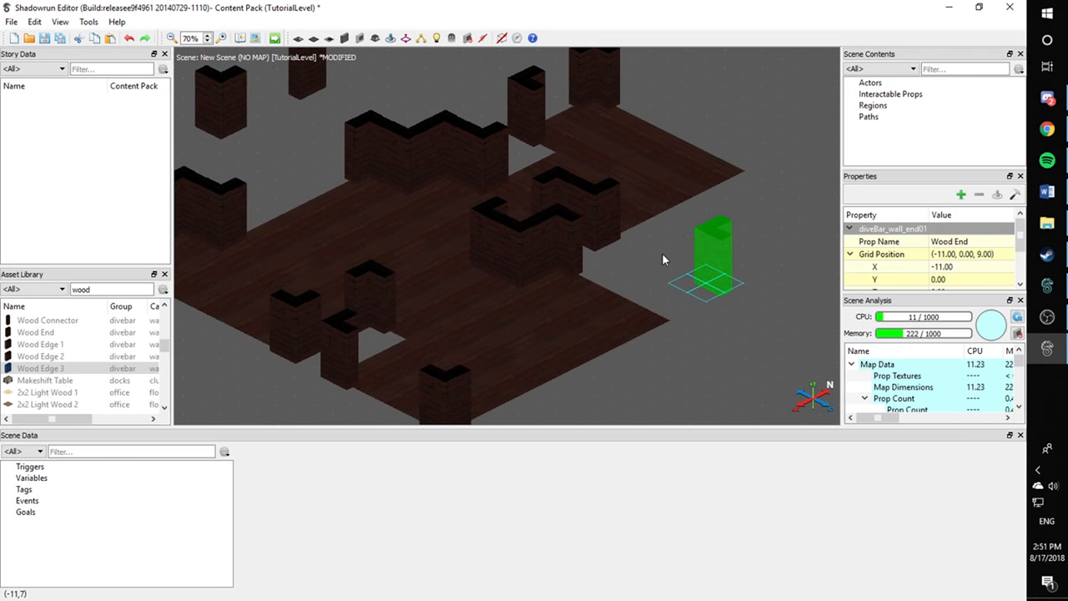
pyautogui.press('Delete')
# Copy the right-facing wood corner to the far right section with its Wood End at (-14, 0, -2) and to that section's right tip
pyautogui.moveTo(478, 237); pyautogui.dragTo(546, 306, button='middle')
pyautogui.click(367, 131)
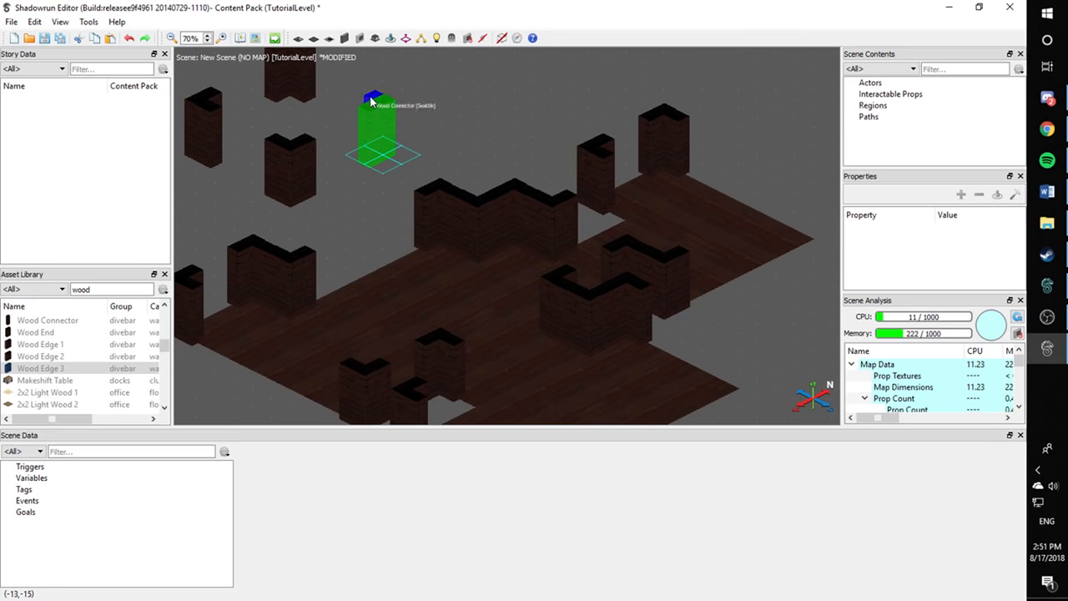
pyautogui.moveTo(371, 106); pyautogui.dragTo(613, 189)
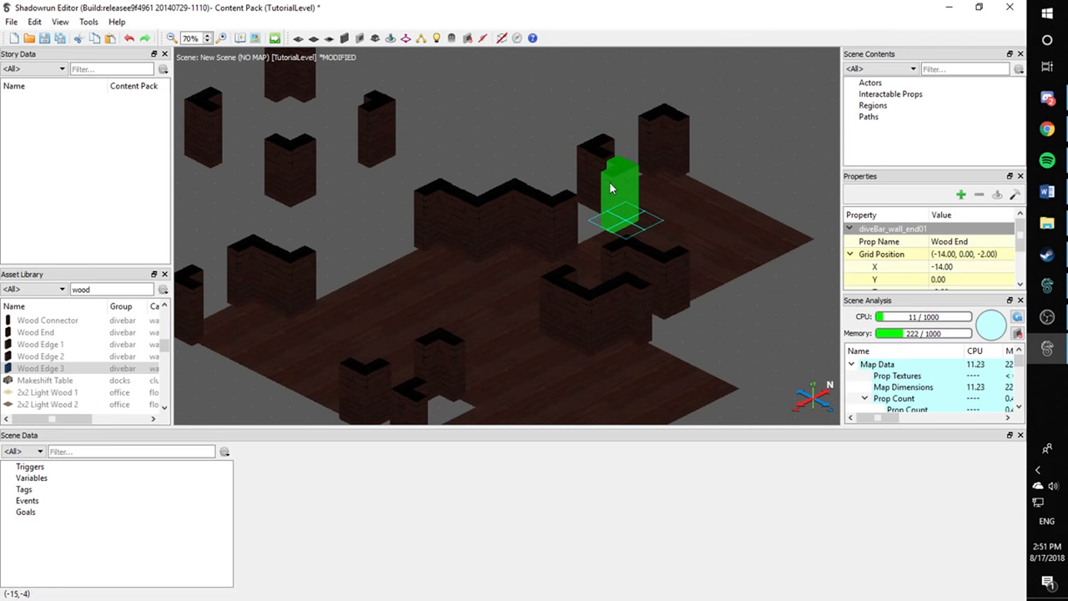
pyautogui.moveTo(650, 197); pyautogui.dragTo(563, 147, button='middle')
pyautogui.keyDown('ctrl'); pyautogui.moveTo(539, 149); pyautogui.dragTo(718, 166); pyautogui.keyUp('ctrl')
# Paste right-facing wood corners at the right tip of the front section and beside the notch on the floor's front left side
pyautogui.moveTo(695, 242); pyautogui.dragTo(710, 172, button='middle')
pyautogui.keyDown('ctrl'); pyautogui.moveTo(734, 123); pyautogui.dragTo(659, 245); pyautogui.keyUp('ctrl')
pyautogui.moveTo(641, 324); pyautogui.dragTo(752, 293, button='middle')
pyautogui.moveTo(751, 251); pyautogui.dragTo(510, 256)
# Examine how the wood corner pieces meet around the front left notch and along the rest of the floor's edges
pyautogui.moveTo(510, 255); pyautogui.dragTo(579, 320, button='middle')
pyautogui.click(444, 376)
pyautogui.scroll(5, 443, 374)
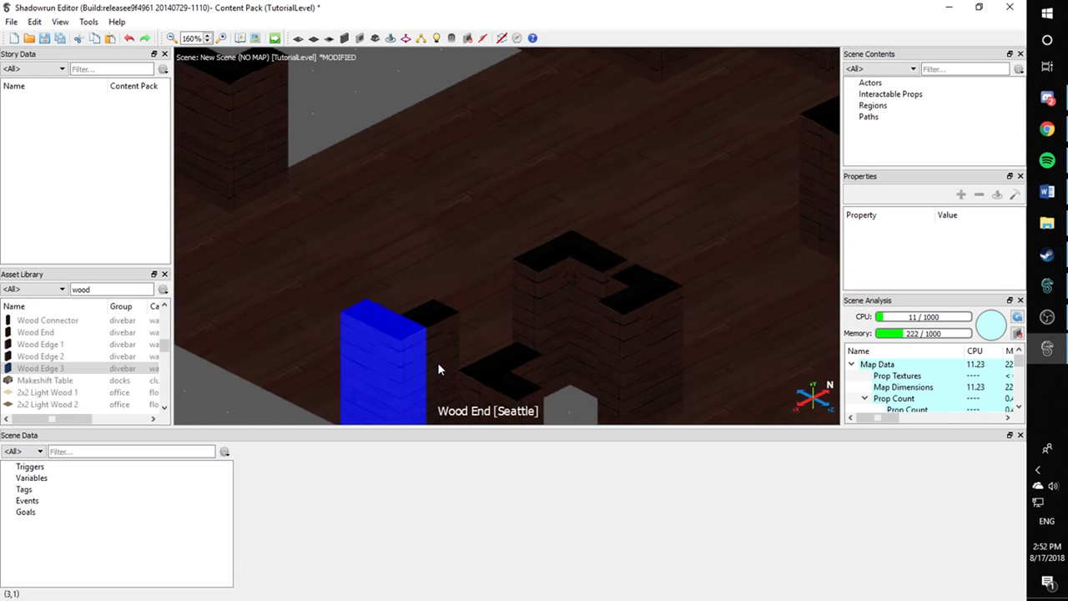
pyautogui.moveTo(527, 333); pyautogui.dragTo(422, 323, button='middle')
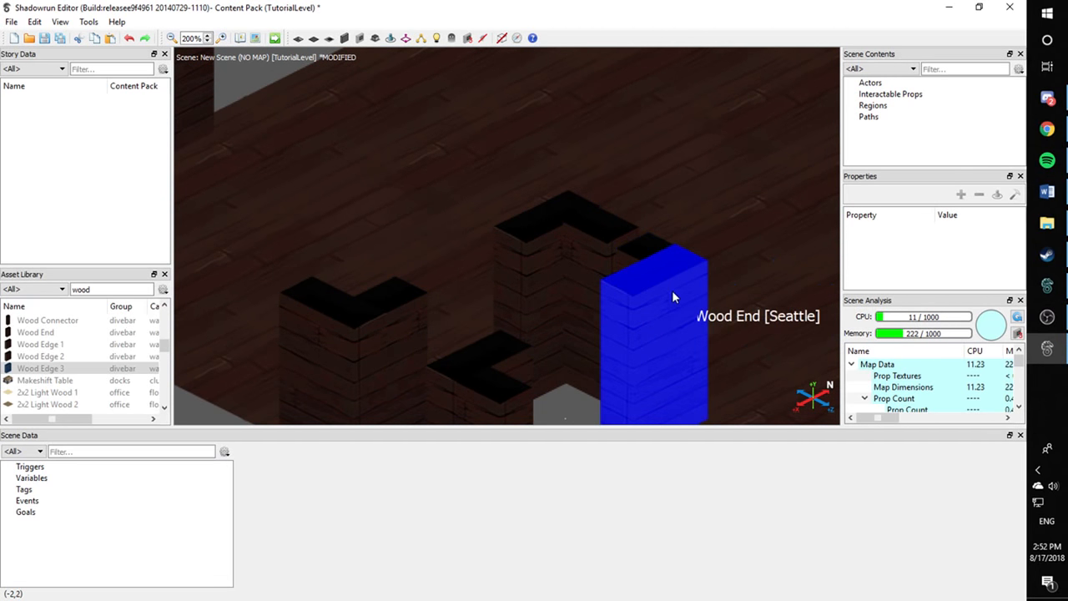
pyautogui.click(601, 242)
pyautogui.moveTo(682, 306); pyautogui.dragTo(626, 267, button='middle')
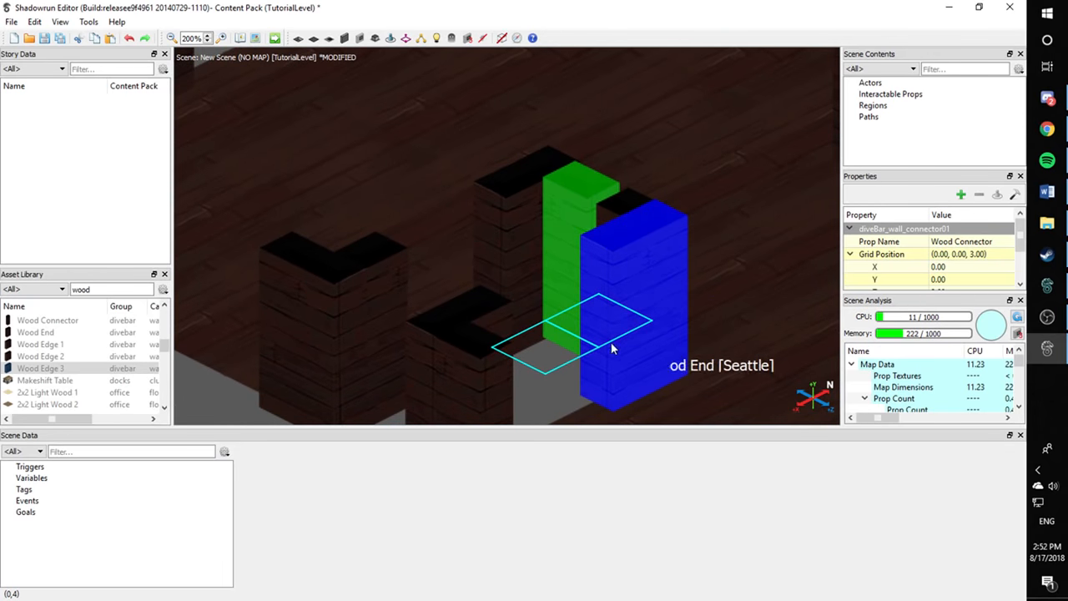
pyautogui.moveTo(353, 382); pyautogui.dragTo(419, 279, button='middle')
pyautogui.click(377, 346)
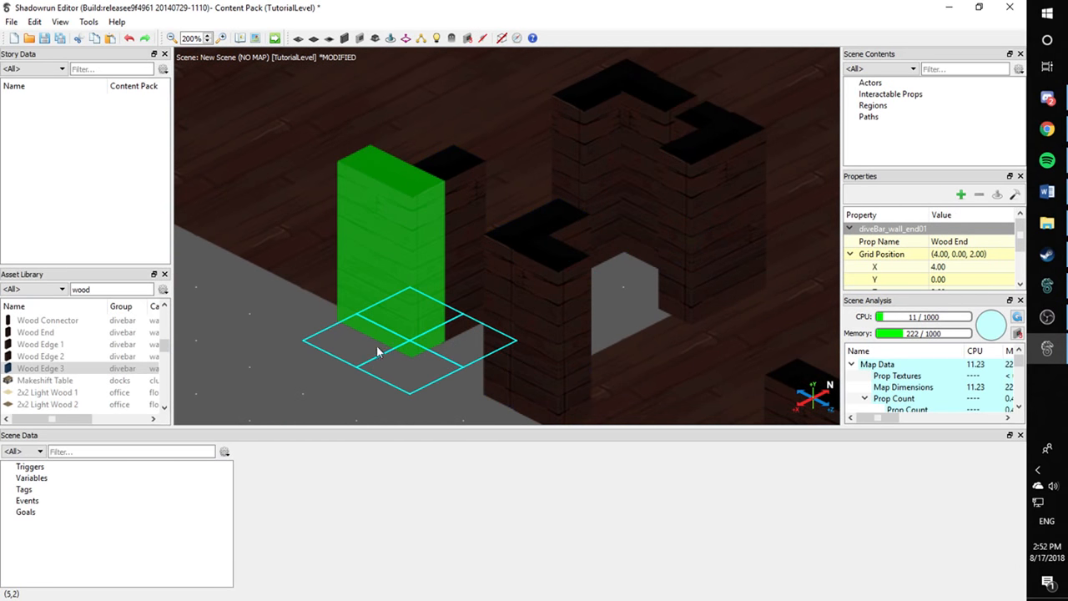
pyautogui.press('Delete')
pyautogui.scroll(-2, 325, 370)
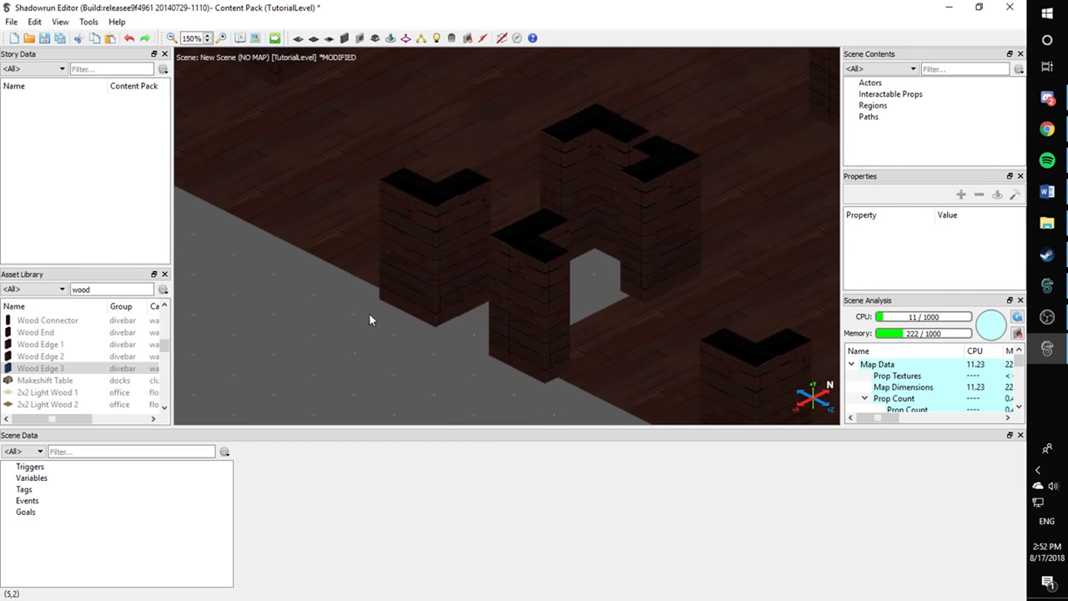
pyautogui.moveTo(369, 313); pyautogui.dragTo(313, 331, button='middle')
pyautogui.scroll(-2, 340, 322)
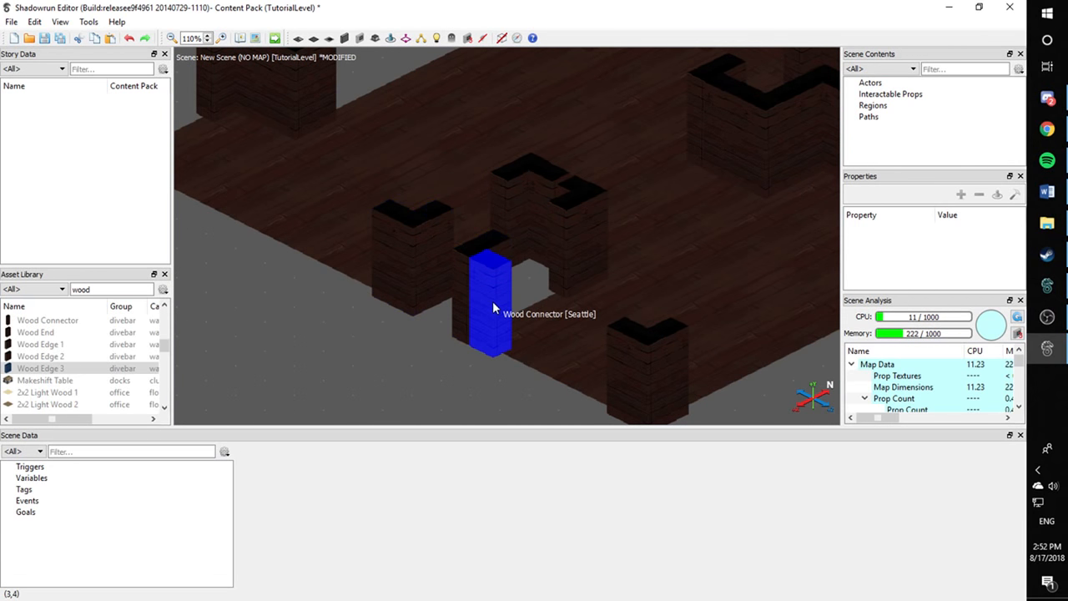
pyautogui.scroll(-3, 571, 291)
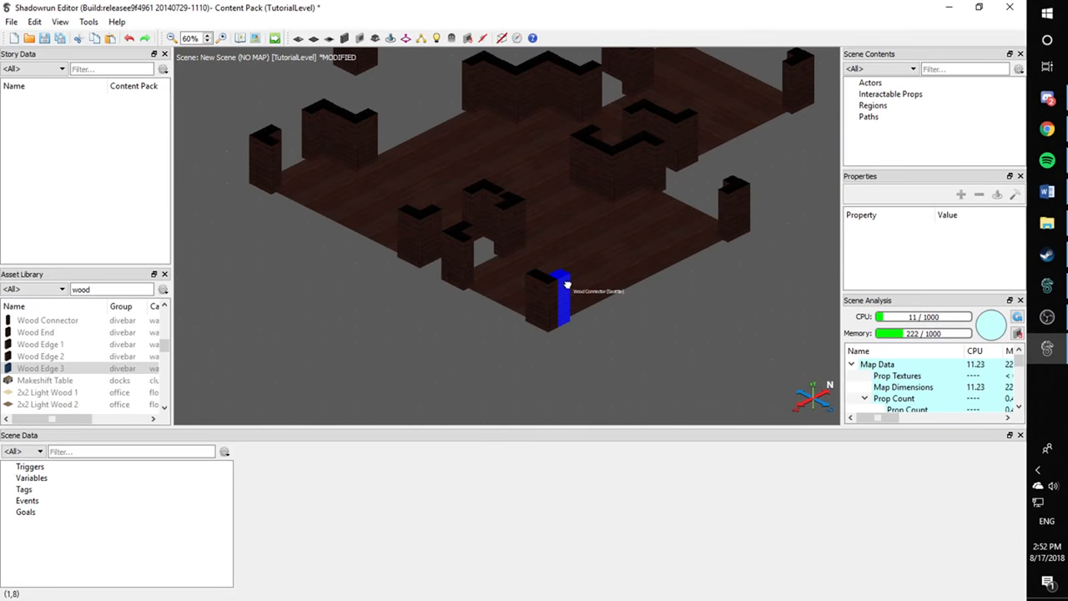
pyautogui.scroll(3, 564, 329)
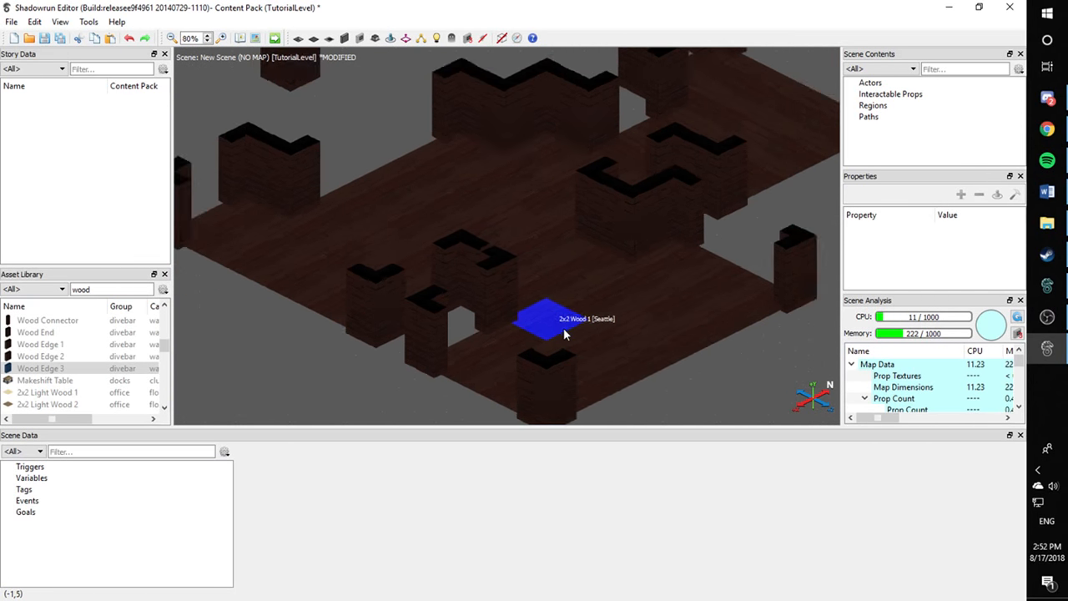
pyautogui.scroll(-3, 513, 348)
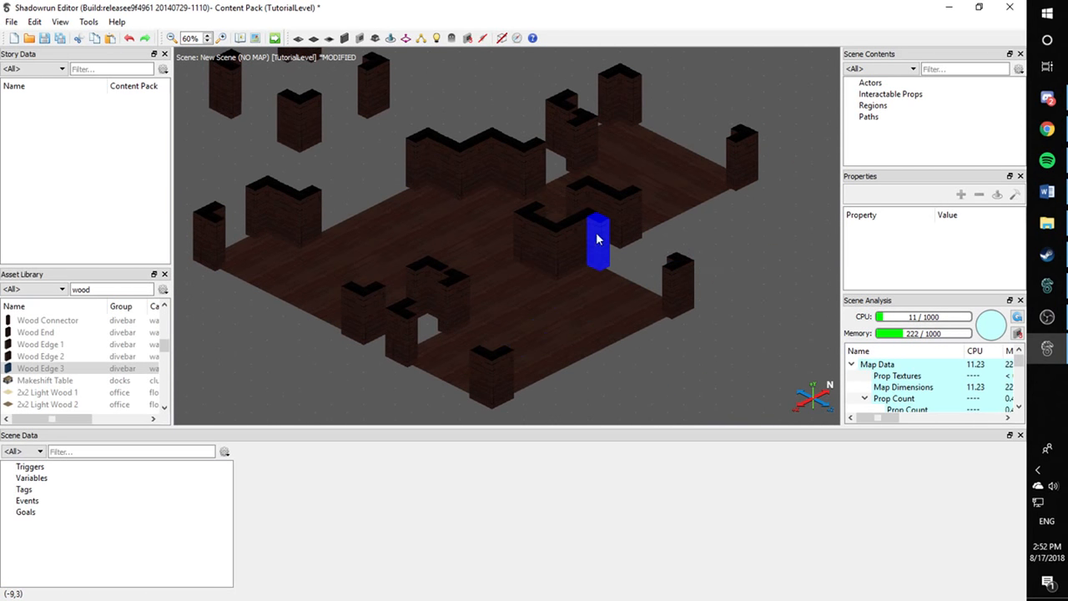
# Shift the Wood Connector at (-14, 0, -3) along Z to -2.40 to close the gap between the two adjoining corners
pyautogui.scroll(3, 596, 225)
pyautogui.scroll(5, 575, 389)
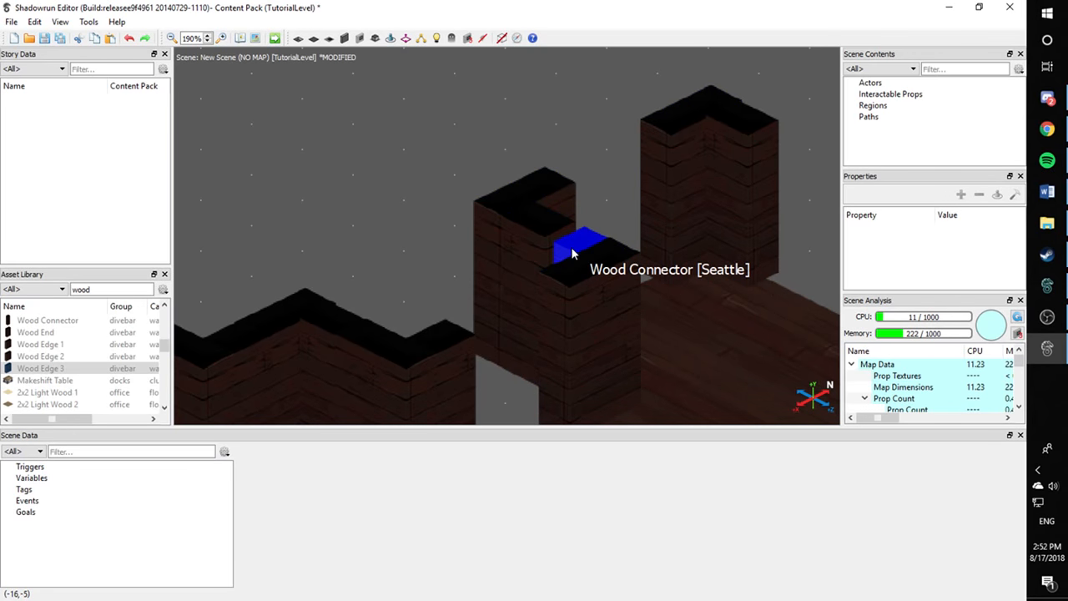
pyautogui.click(566, 250)
pyautogui.moveTo(551, 242)
pyautogui.mouseDown()
pyautogui.moveTo(535, 228)
pyautogui.moveTo(554, 238)
pyautogui.moveTo(534, 238)
pyautogui.mouseUp()
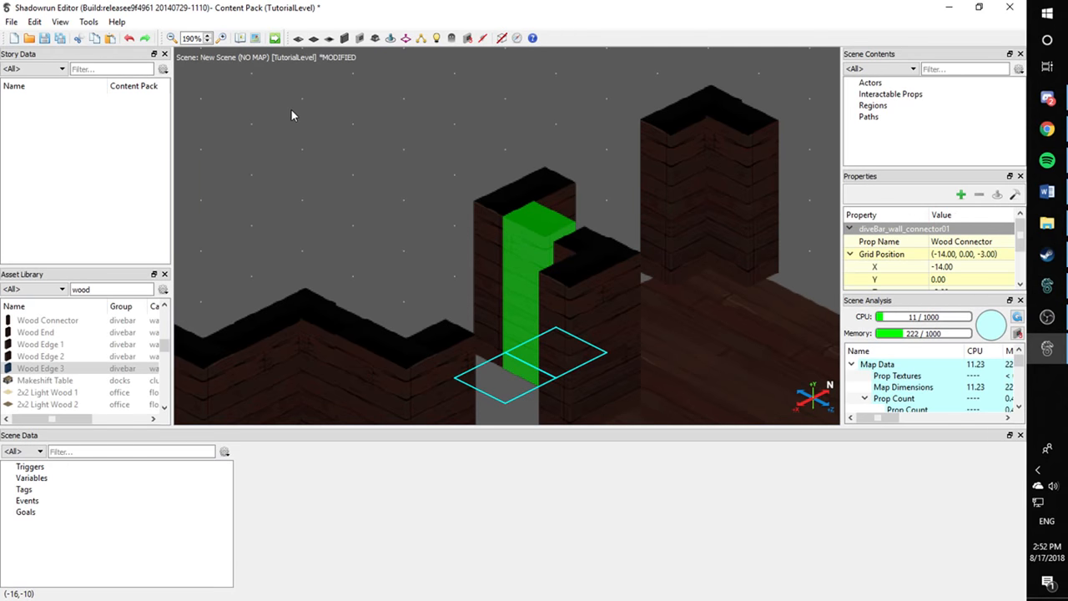
pyautogui.press('Right')
pyautogui.press('Right')
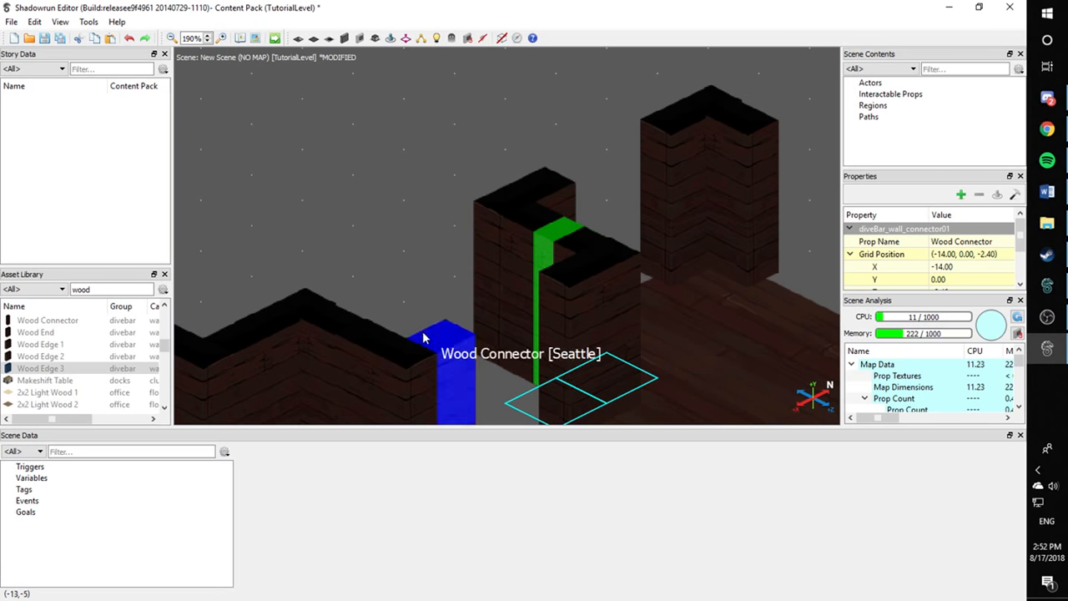
pyautogui.click(445, 195)
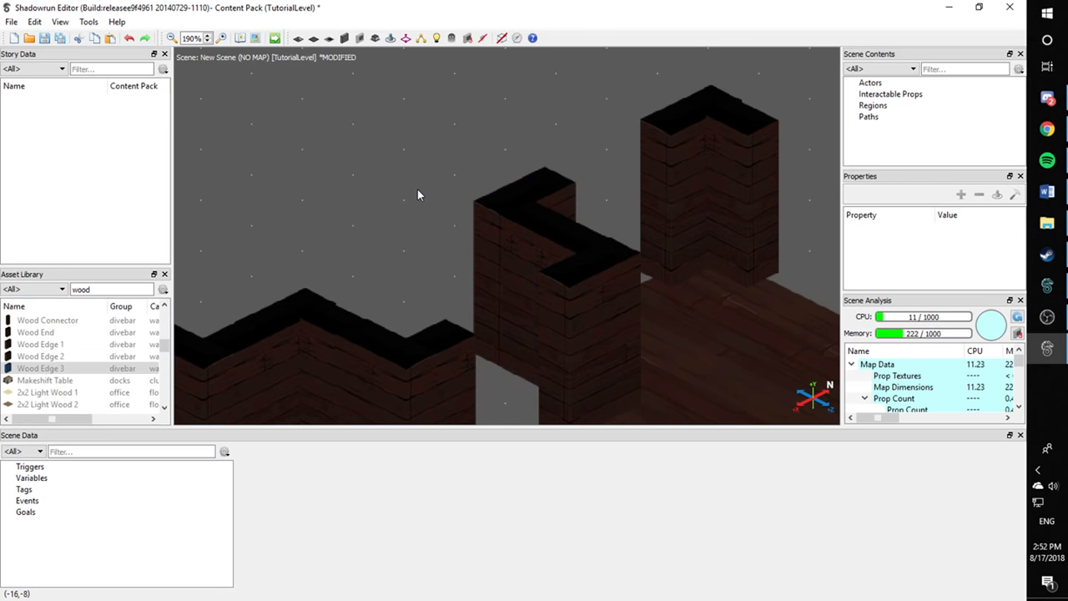
# Shift the Wood Connector at (0, 0, 3) along Z to 3.70 to join the two corners beside the front left notch
pyautogui.scroll(-5, 412, 234)
pyautogui.moveTo(398, 259); pyautogui.dragTo(490, 178, button='middle')
pyautogui.moveTo(483, 294); pyautogui.dragTo(450, 112, button='middle')
pyautogui.moveTo(435, 270); pyautogui.dragTo(623, 182, button='middle')
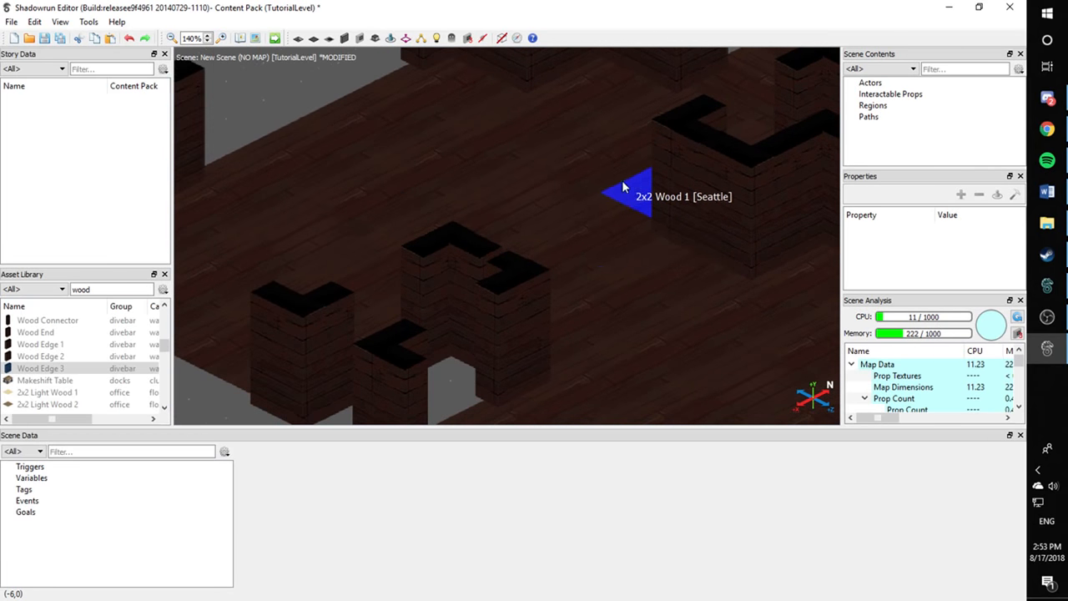
pyautogui.click(502, 265)
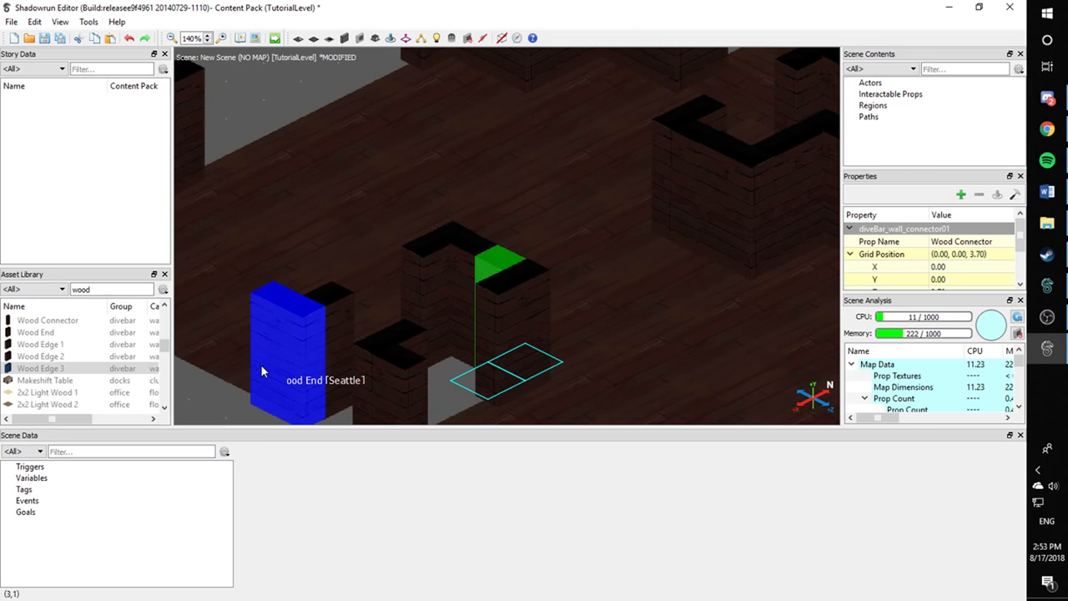
pyautogui.click(235, 404)
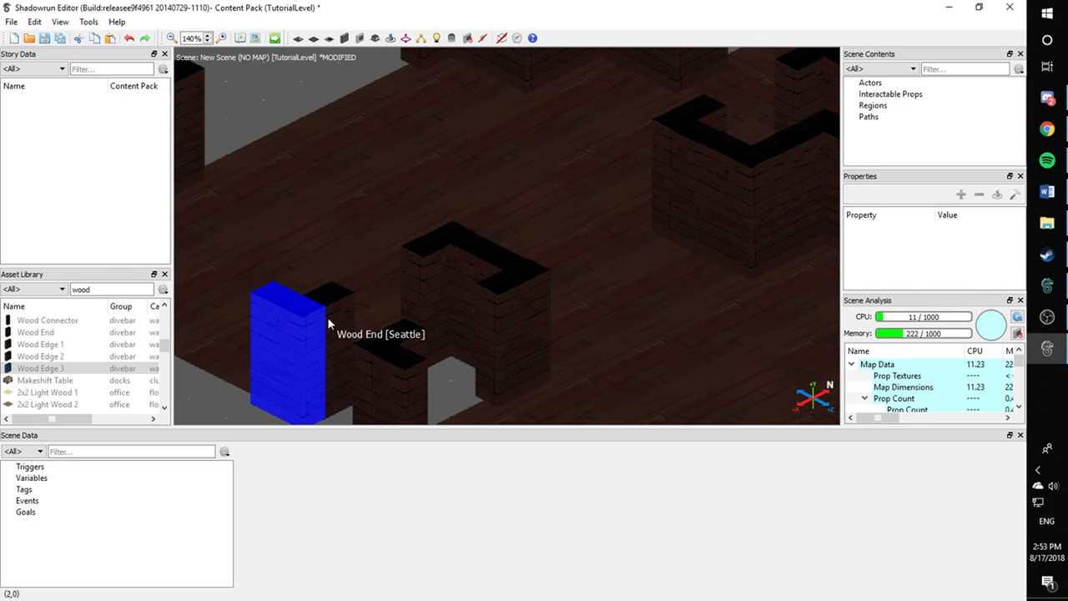
# Shift the second Wood Connector, at (-14, 0, -2), along Z to -2.20 between the two adjoining corners
pyautogui.scroll(3, 330, 317)
pyautogui.scroll(-2, 331, 317)
pyautogui.moveTo(557, 157); pyautogui.dragTo(481, 406, button='middle')
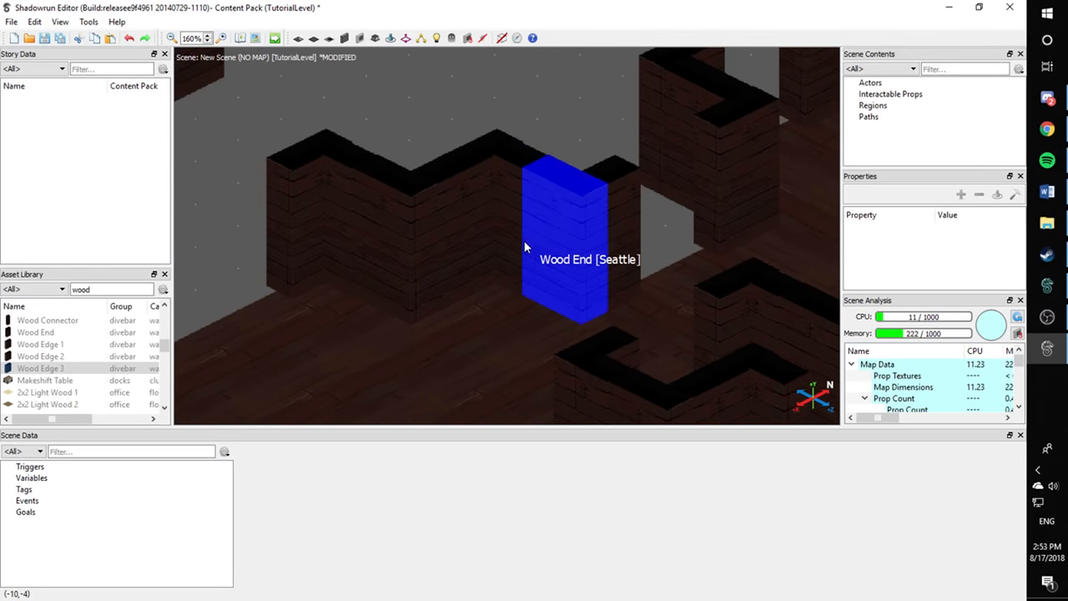
pyautogui.scroll(-1, 522, 242)
pyautogui.moveTo(499, 283); pyautogui.dragTo(457, 409, button='middle')
pyautogui.click(596, 263)
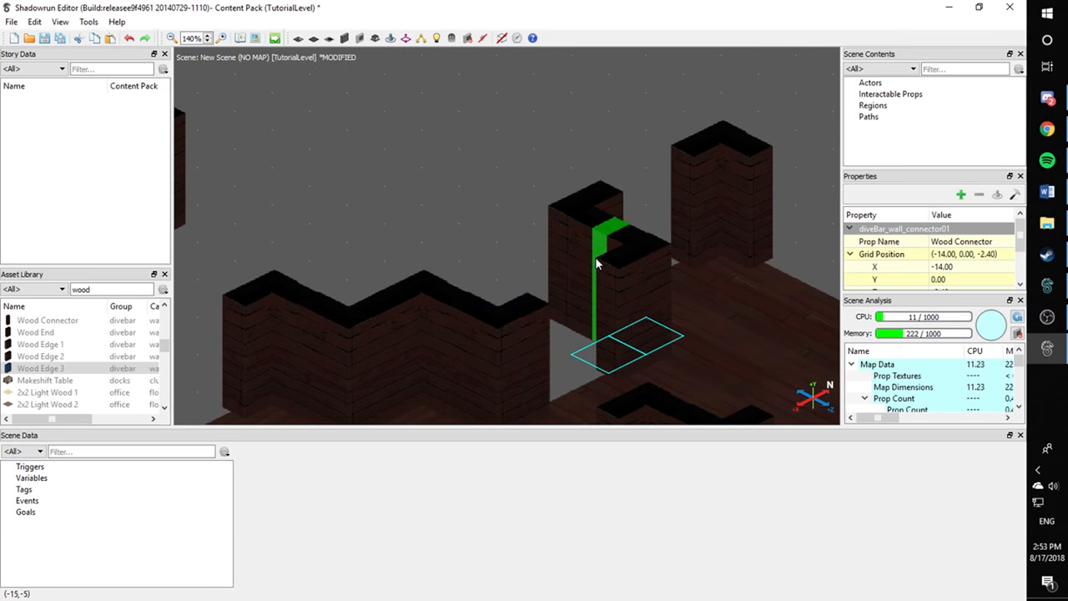
pyautogui.press('Delete')
pyautogui.click(621, 243)
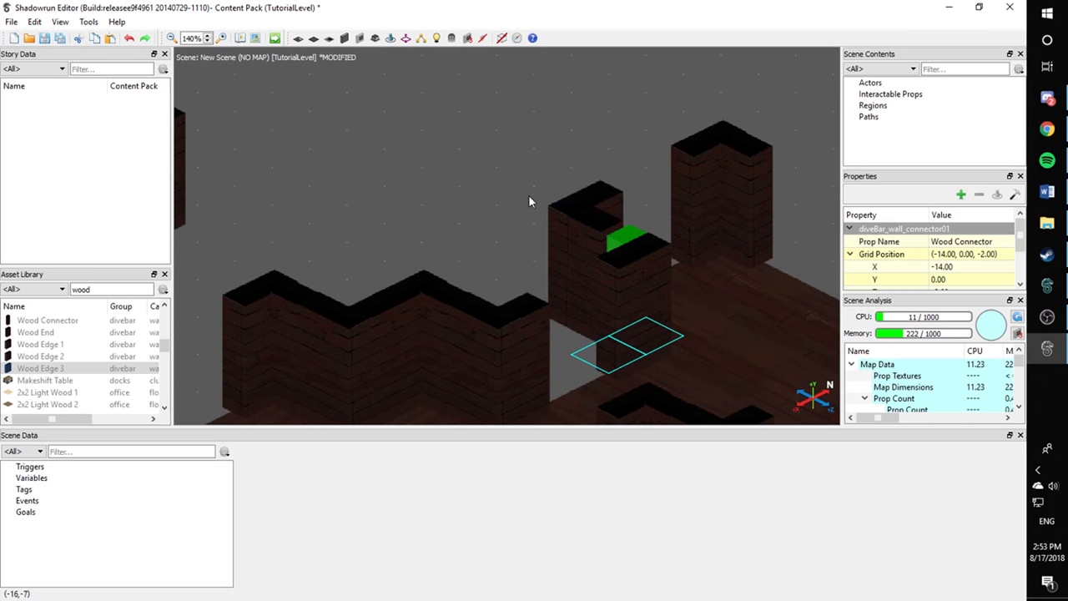
pyautogui.scroll(5, 522, 192)
pyautogui.moveTo(520, 195); pyautogui.dragTo(434, 231, button='middle')
pyautogui.scroll(1, 430, 236)
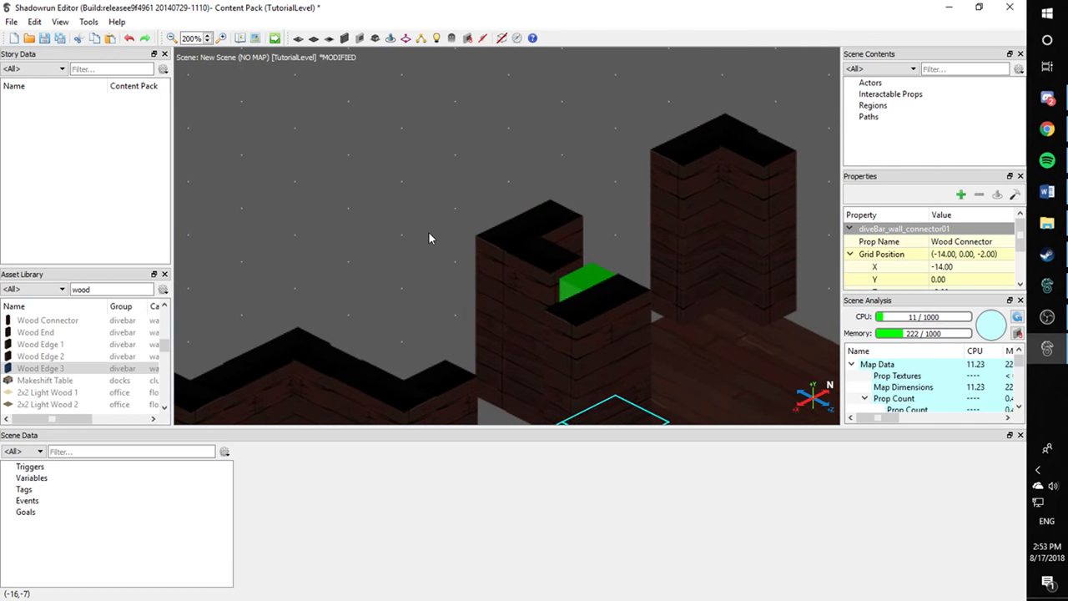
pyautogui.press('Left')
pyautogui.press('Left')
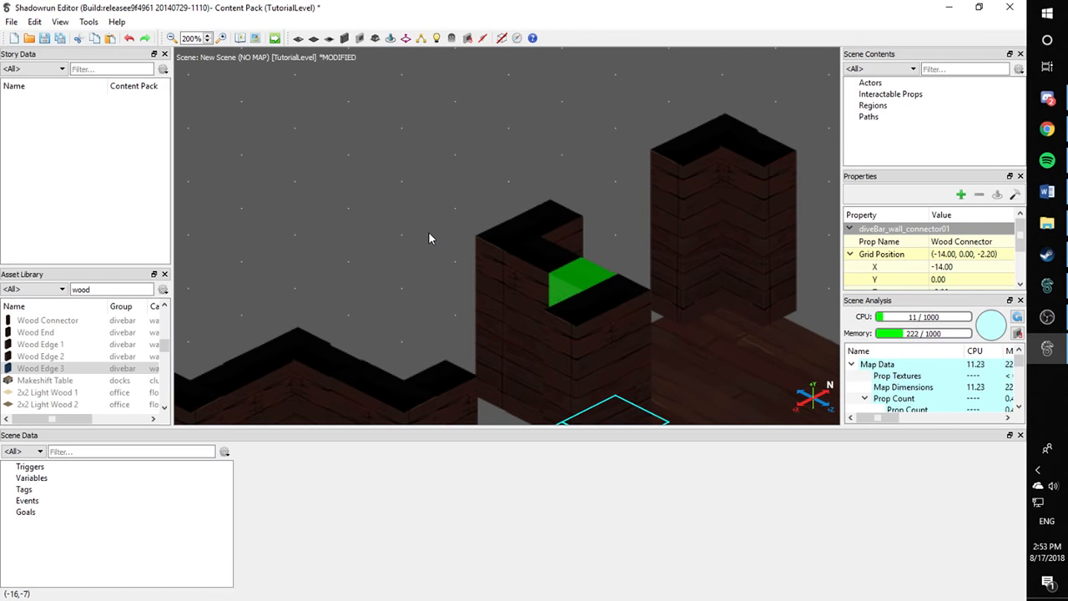
pyautogui.press('Delete')
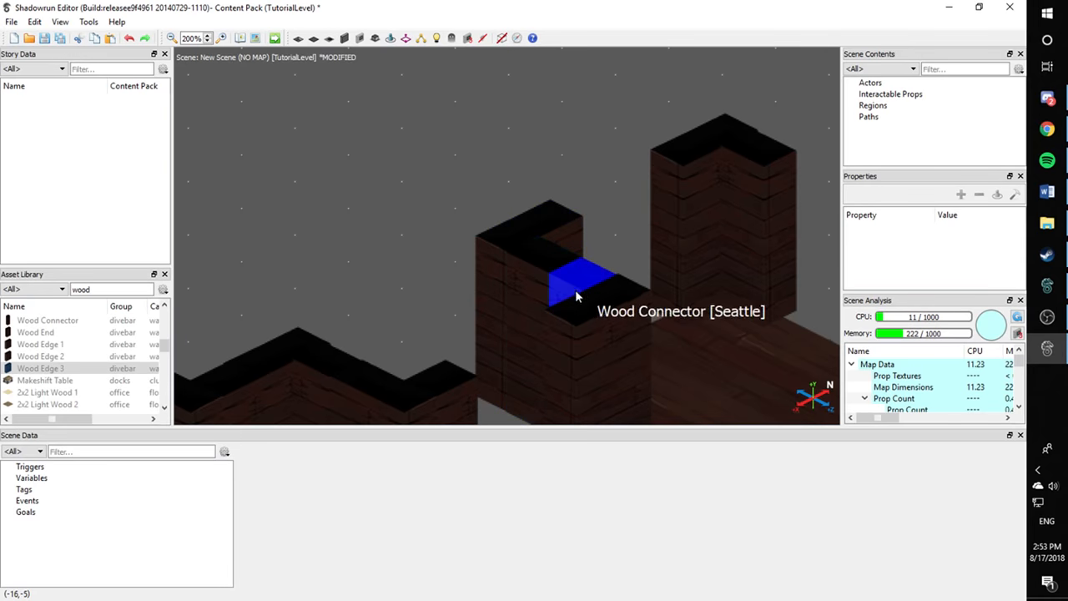
# Set the Wood Connector nearest the inner corner to grid position (-14, 0, -2.10) to close the remaining gap
pyautogui.scroll(-3, 521, 335)
pyautogui.scroll(-5, 520, 330)
pyautogui.moveTo(520, 329); pyautogui.dragTo(487, 290, button='middle')
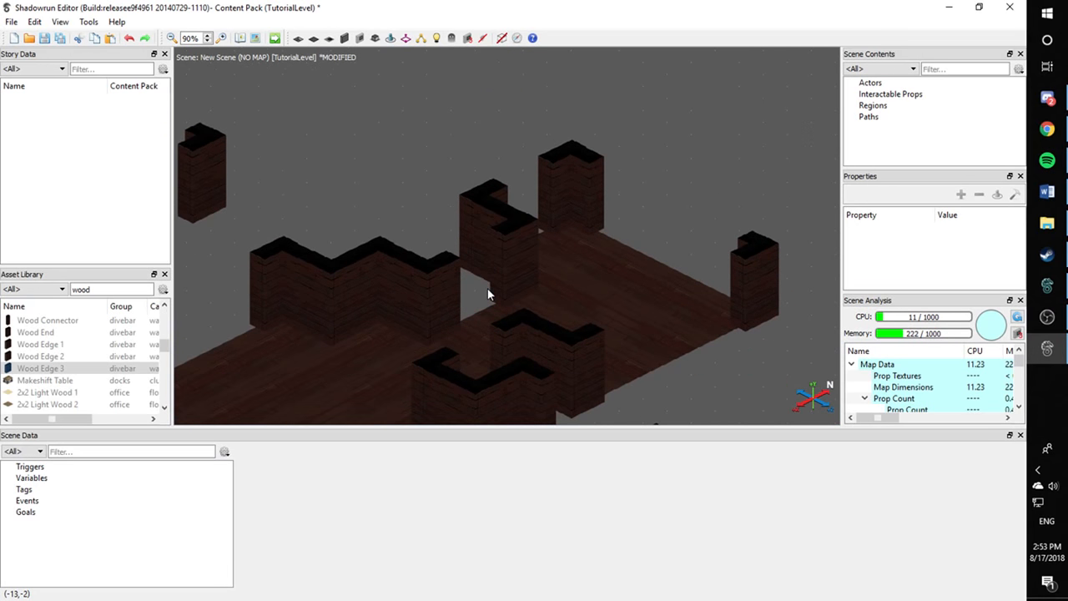
pyautogui.moveTo(459, 337); pyautogui.dragTo(617, 319, button='middle')
pyautogui.moveTo(508, 298); pyautogui.dragTo(557, 366, button='middle')
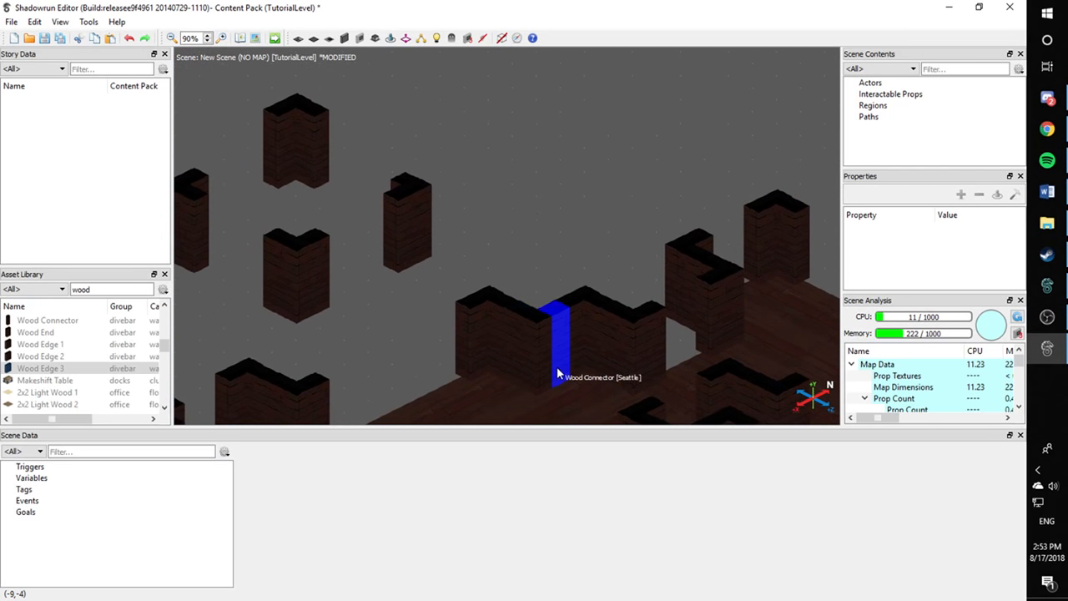
pyautogui.scroll(5, 556, 367)
pyautogui.scroll(5, 569, 364)
pyautogui.moveTo(751, 342); pyautogui.dragTo(385, 324, button='middle')
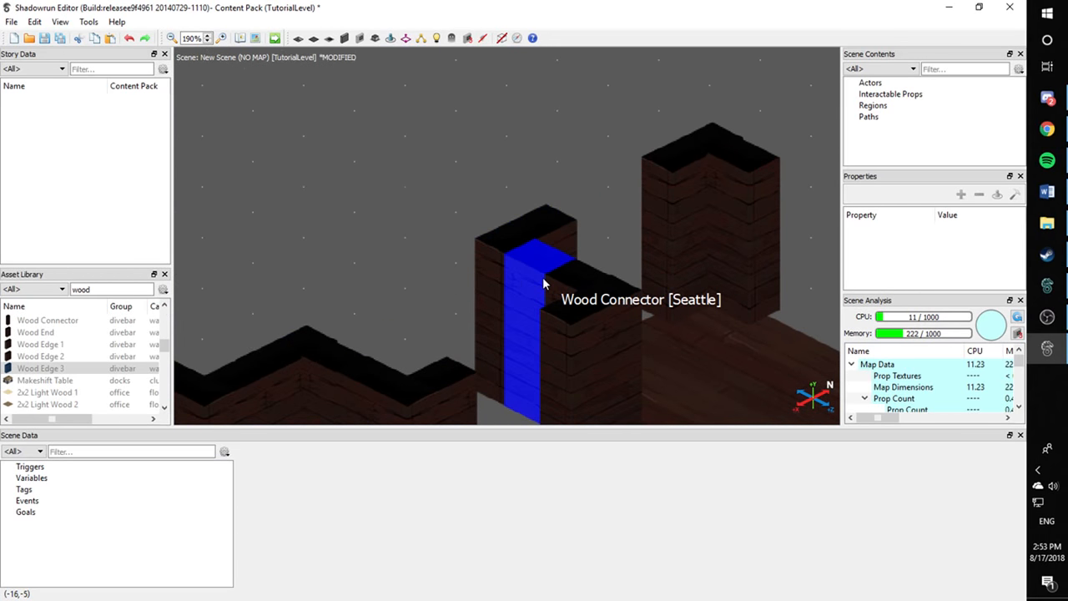
pyautogui.click(568, 286)
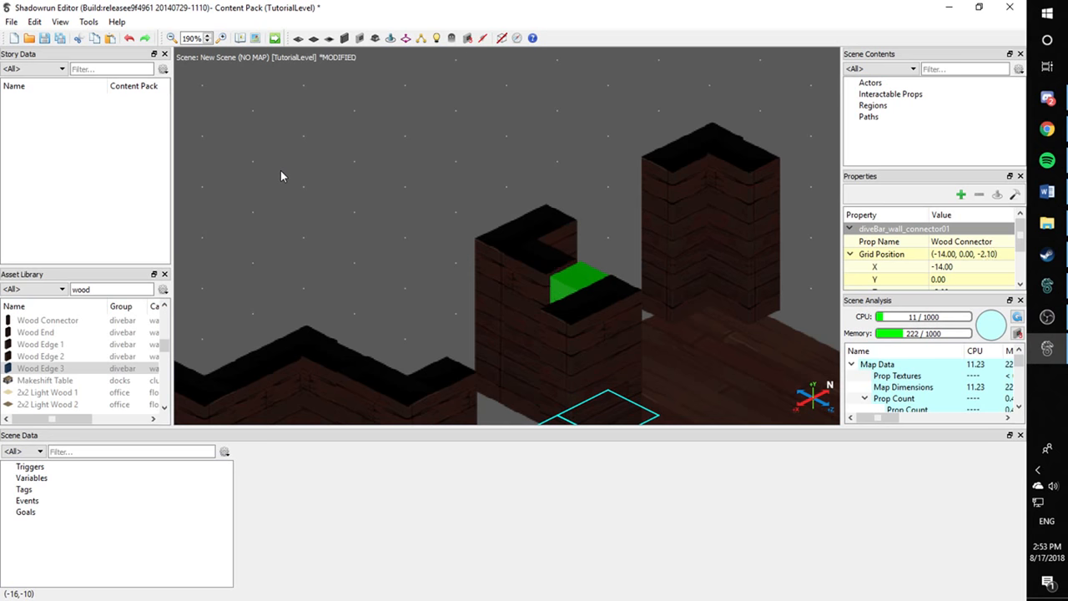
pyautogui.click(290, 175)
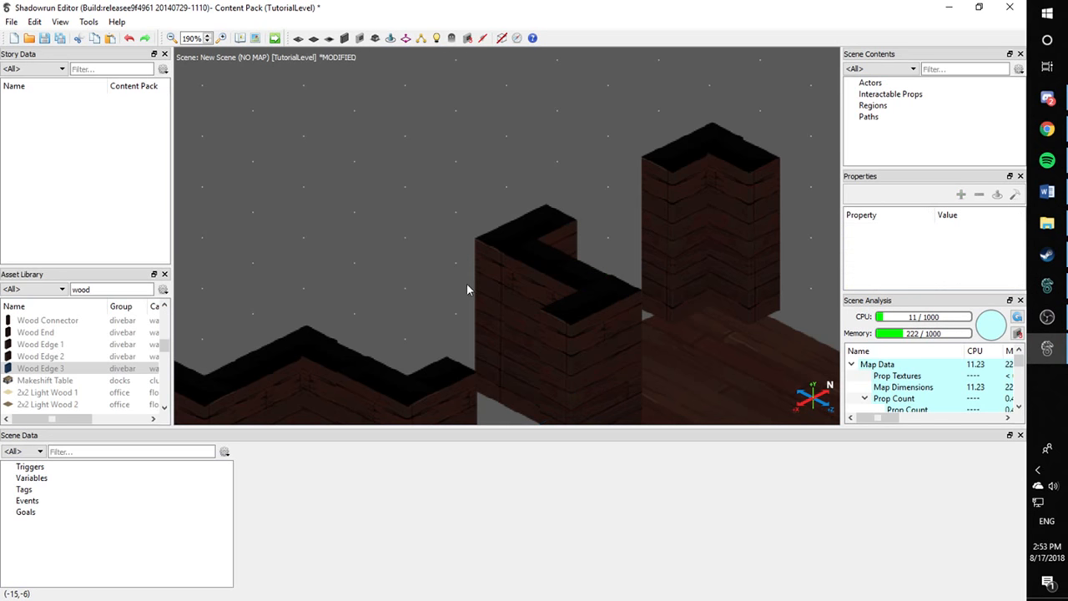
# Examine the joined corners and the open stretches of wall along the floor's edges
pyautogui.moveTo(467, 286); pyautogui.dragTo(407, 260, button='middle')
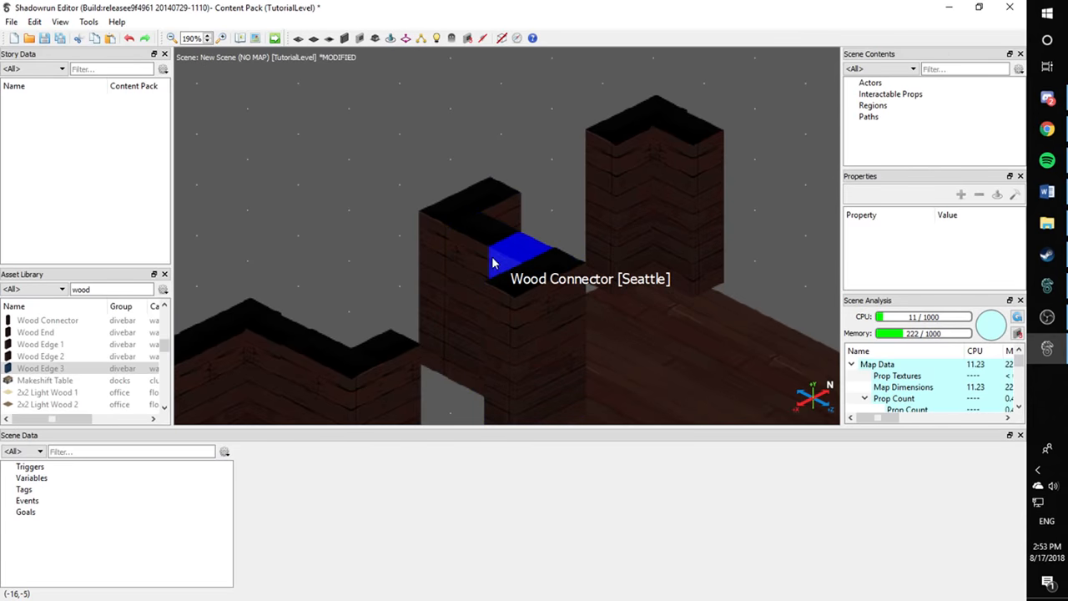
pyautogui.scroll(-5, 288, 254)
pyautogui.moveTo(288, 255); pyautogui.dragTo(468, 140, button='middle')
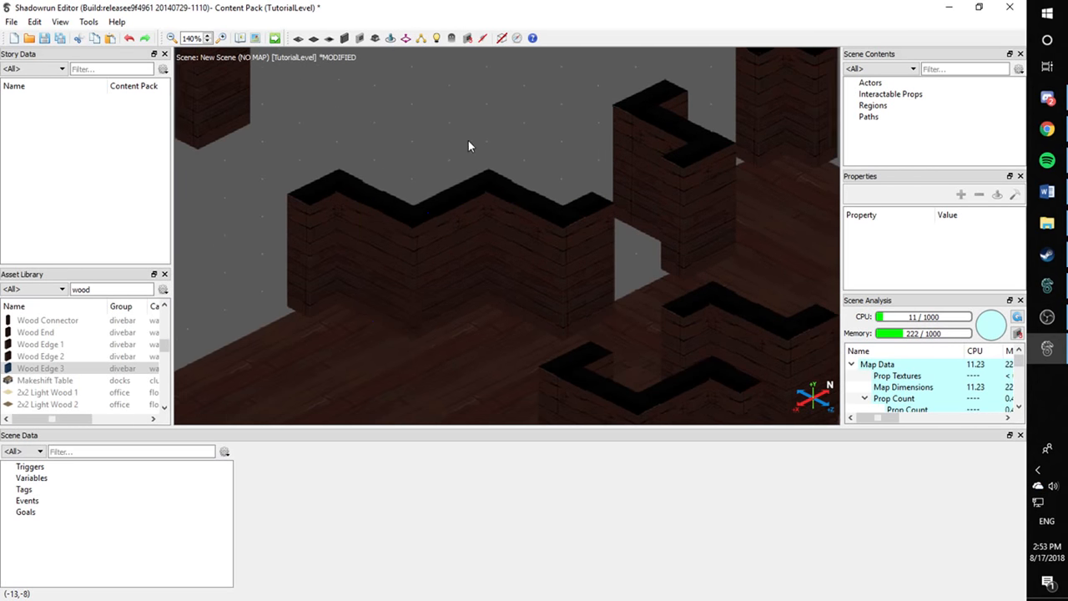
pyautogui.scroll(-5, 465, 227)
pyautogui.moveTo(465, 226); pyautogui.dragTo(567, 101, button='middle')
pyautogui.moveTo(358, 311); pyautogui.dragTo(325, 375, button='middle')
pyautogui.scroll(4, 468, 324)
pyautogui.moveTo(586, 247); pyautogui.dragTo(317, 348, button='middle')
pyautogui.scroll(-3, 472, 337)
pyautogui.scroll(-2, 492, 331)
pyautogui.scroll(-1, 492, 332)
pyautogui.moveTo(492, 330); pyautogui.dragTo(559, 217, button='middle')
pyautogui.scroll(2, 534, 263)
pyautogui.moveTo(538, 273); pyautogui.dragTo(343, 342, button='middle')
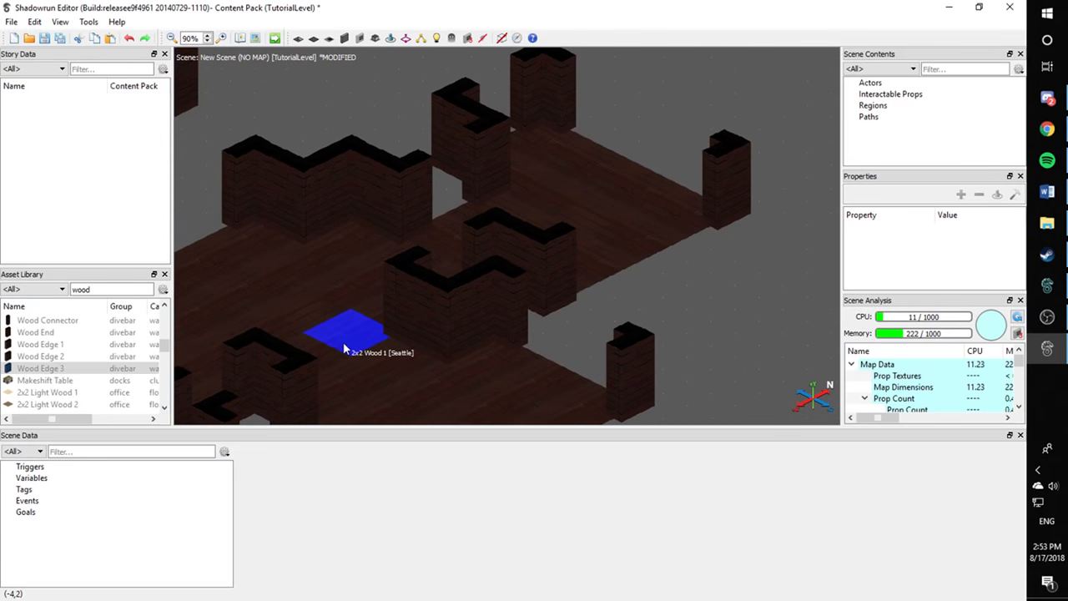
# Move the group of three spare wood wall panels closer to the floor's left corner
pyautogui.scroll(-3, 343, 334)
pyautogui.moveTo(365, 305); pyautogui.dragTo(418, 356, button='middle')
pyautogui.scroll(2, 449, 309)
pyautogui.moveTo(375, 377); pyautogui.dragTo(262, 256)
pyautogui.click(350, 289)
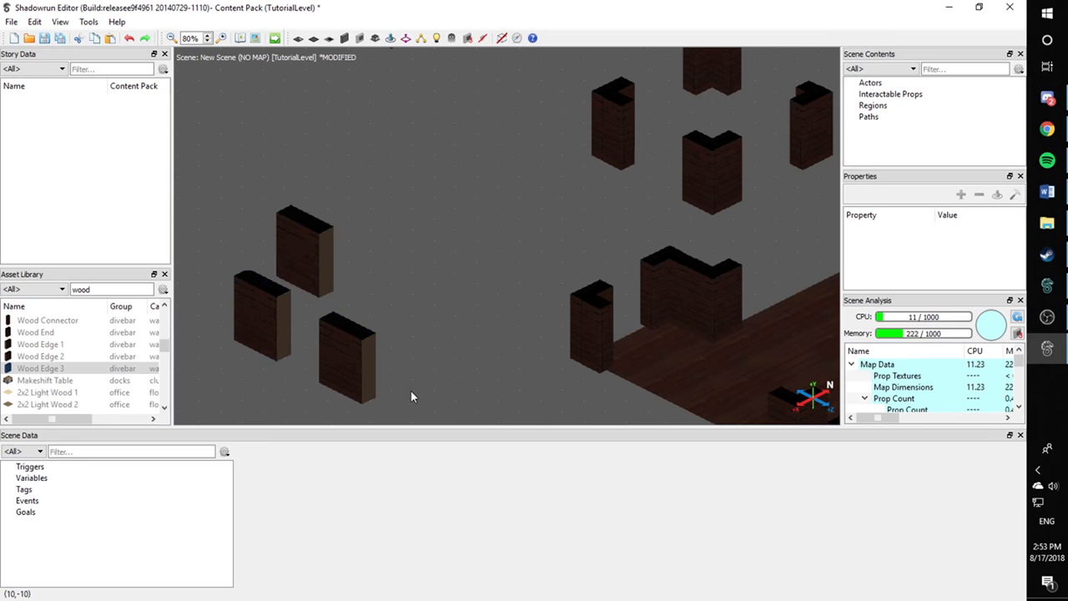
pyautogui.moveTo(259, 220); pyautogui.dragTo(260, 222)
pyautogui.moveTo(289, 256); pyautogui.dragTo(484, 128)
pyautogui.click(435, 275)
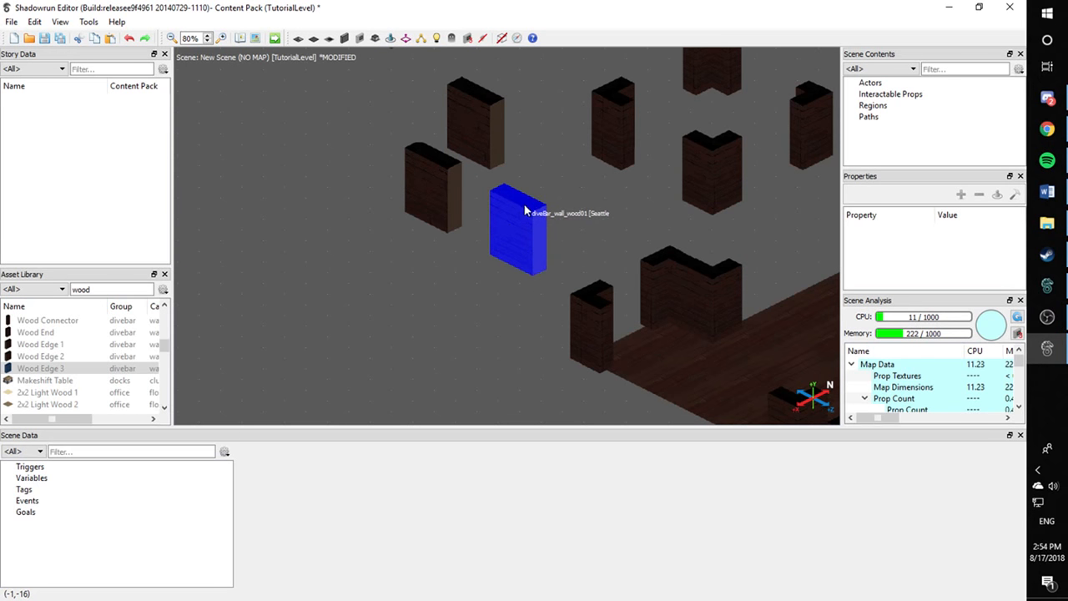
# Line the floor's front left edge with wood wall panels, from (4, 0, -6) through (4, 0, -4) to the notch corner
pyautogui.moveTo(528, 208); pyautogui.dragTo(370, 142, button='middle')
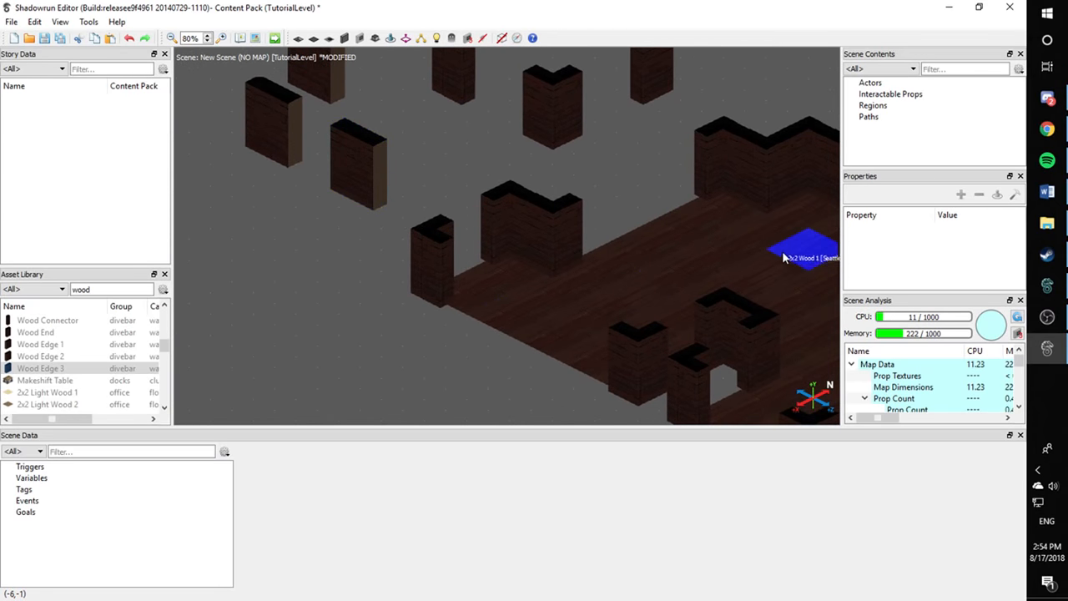
pyautogui.moveTo(783, 253); pyautogui.dragTo(339, 136, button='right')
pyautogui.moveTo(524, 156); pyautogui.dragTo(863, 296, button='right')
pyautogui.moveTo(242, 205); pyautogui.dragTo(235, 135, button='right')
pyautogui.moveTo(305, 143); pyautogui.dragTo(391, 295)
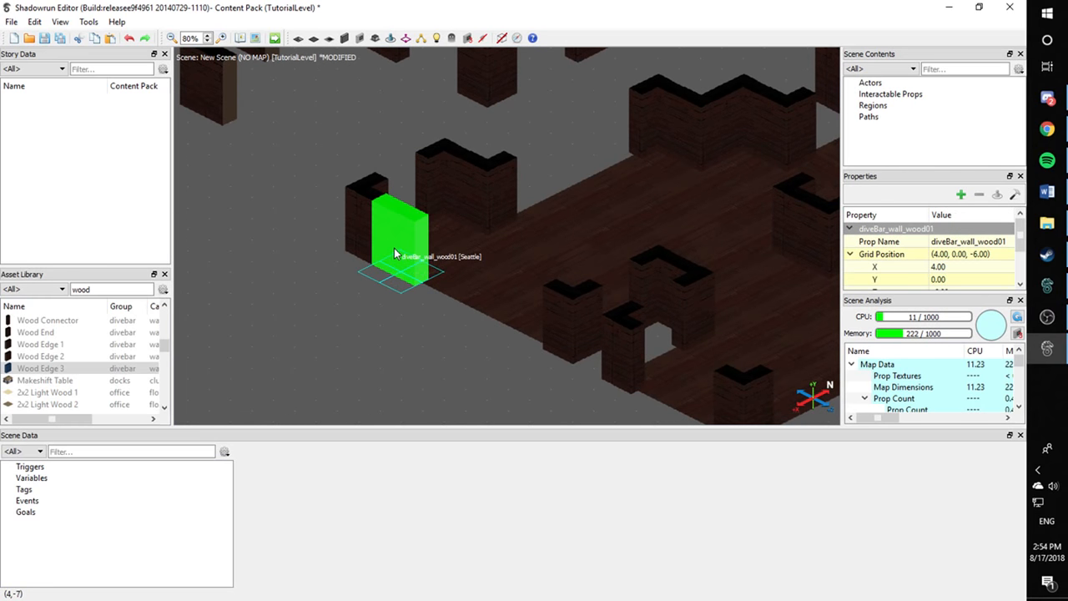
pyautogui.click(433, 291)
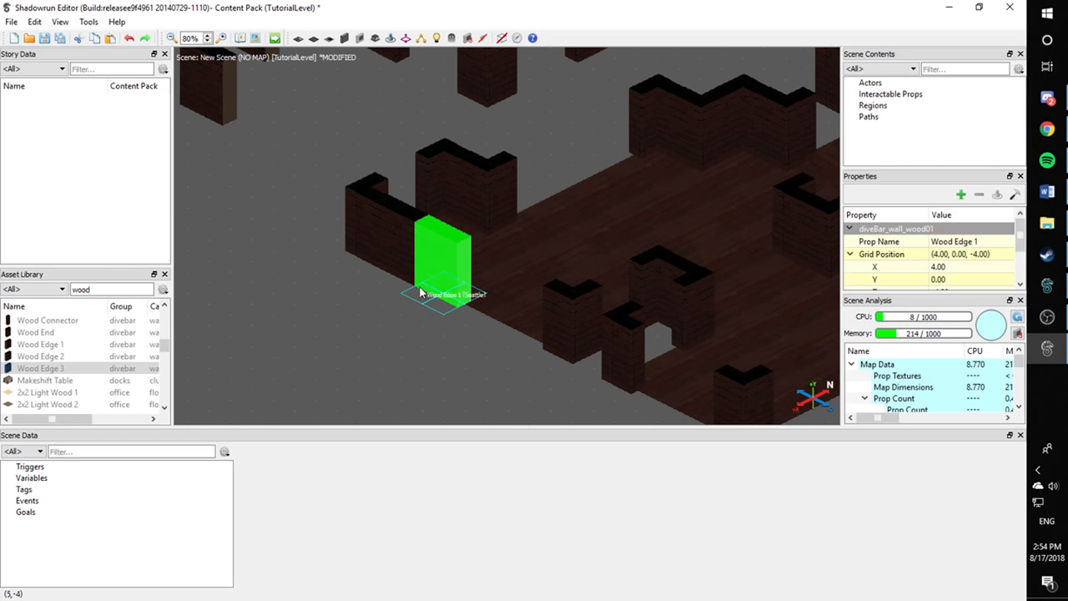
pyautogui.click(474, 301)
pyautogui.click(511, 309)
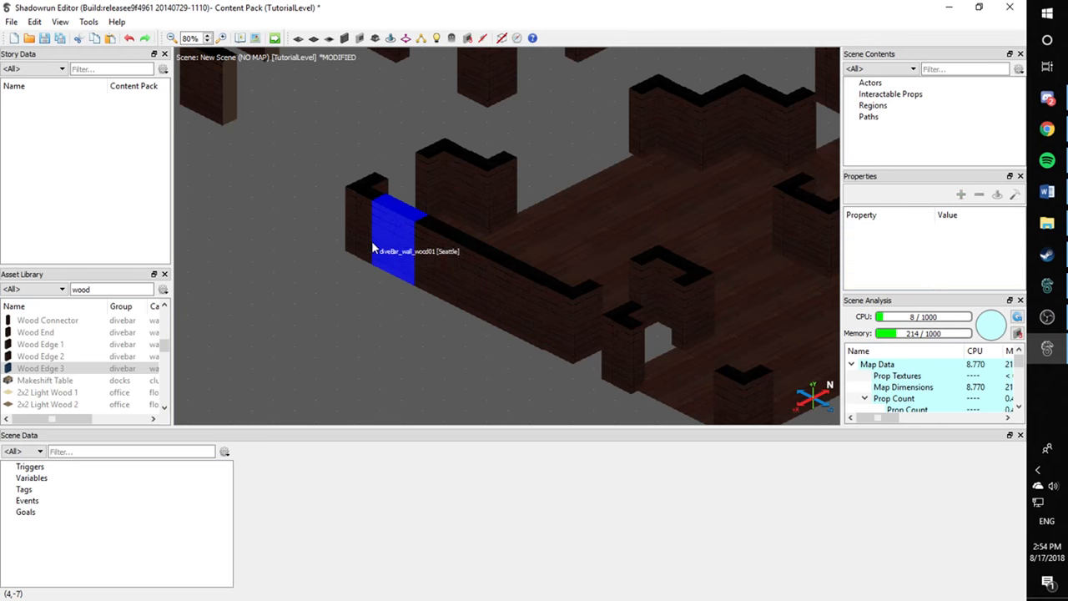
# Copy Wood Edge 1 panels turned along the back left edge to fill the gap beside the left corner and extend past the next corners
pyautogui.keyDown('ctrl'); pyautogui.moveTo(393, 250); pyautogui.dragTo(520, 164); pyautogui.keyUp('ctrl')
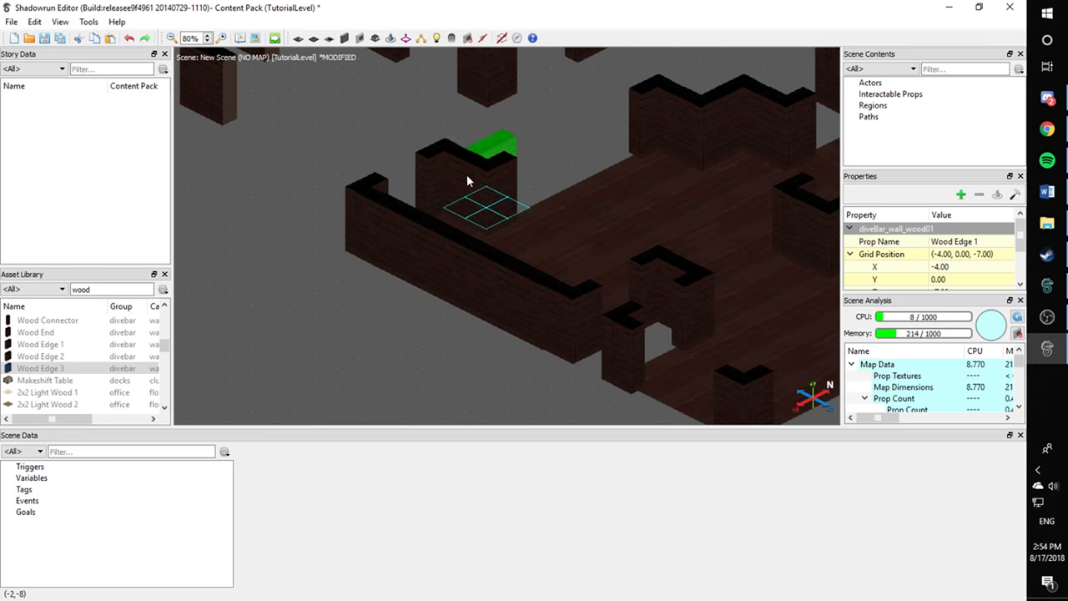
pyautogui.click(402, 198)
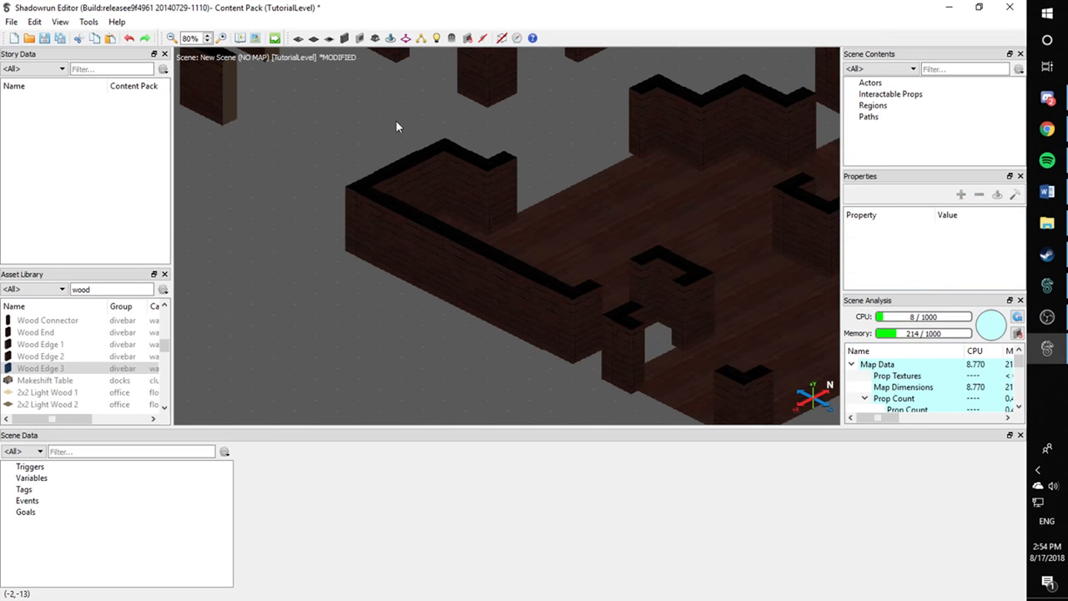
pyautogui.moveTo(412, 184)
pyautogui.keyDown('ctrl'); pyautogui.mouseDown()
pyautogui.moveTo(536, 101)
pyautogui.moveTo(550, 174)
pyautogui.moveTo(584, 129)
pyautogui.moveTo(598, 136)
pyautogui.moveTo(354, 130)
pyautogui.moveTo(286, 140)
pyautogui.mouseUp(); pyautogui.keyUp('ctrl')
pyautogui.moveTo(440, 162); pyautogui.dragTo(310, 230, button='middle')
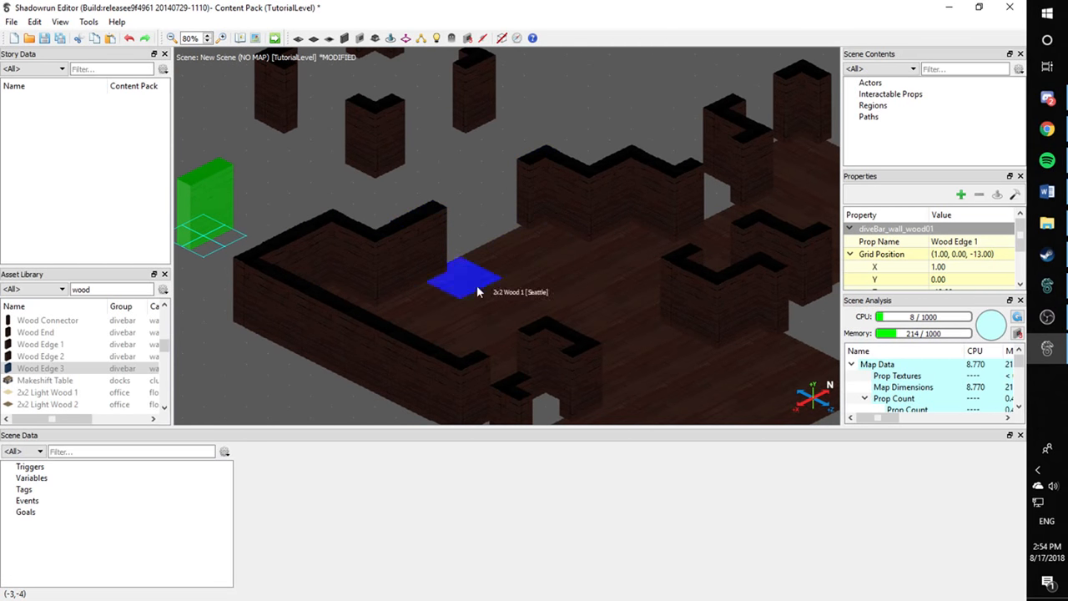
# Place turned Wood Edge 1 panels at (-12, 0, -2) and in the gap leading to the floor's far back corner
pyautogui.moveTo(498, 228); pyautogui.dragTo(445, 226, button='middle')
pyautogui.moveTo(214, 202); pyautogui.dragTo(727, 191)
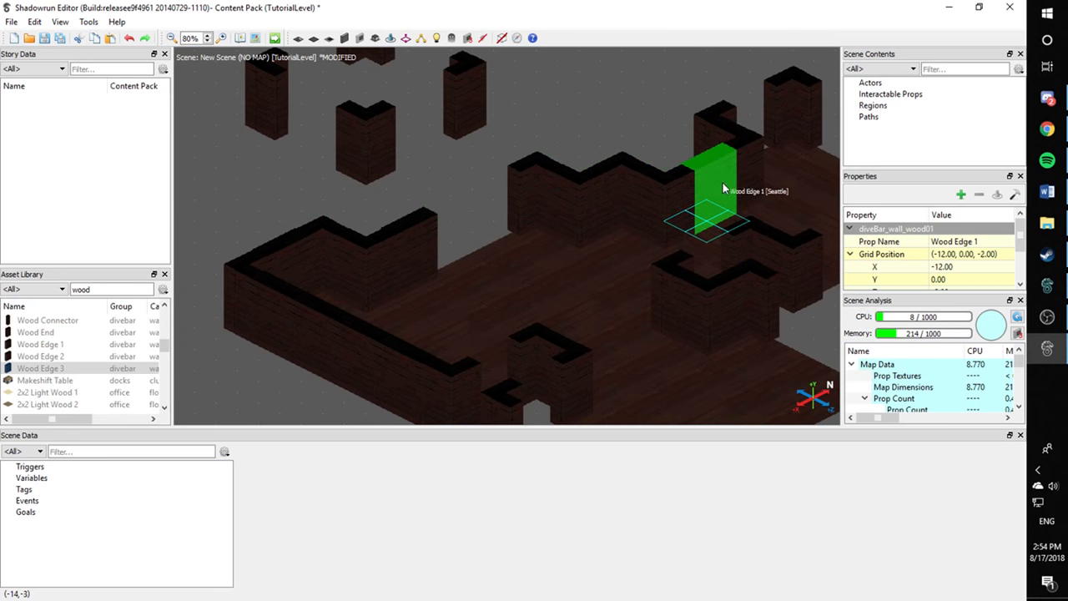
pyautogui.moveTo(728, 191); pyautogui.dragTo(489, 262, button='middle')
pyautogui.click(513, 208)
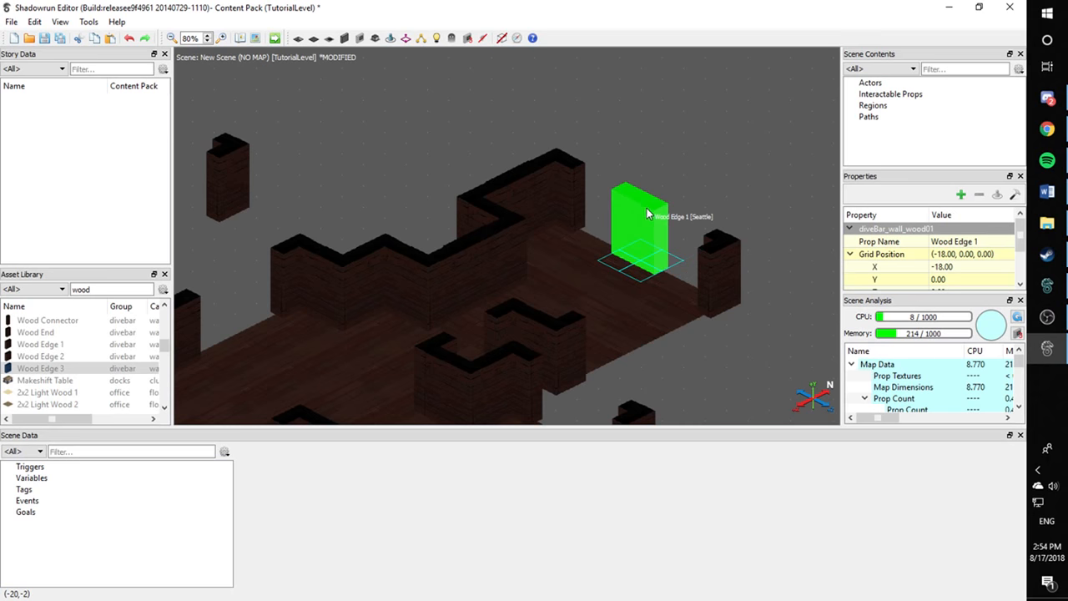
# Line the back right edge with Wood Edge 1 panels, including one at (-18, 0, 0), up to the right corner
pyautogui.click(603, 187)
pyautogui.click(646, 211)
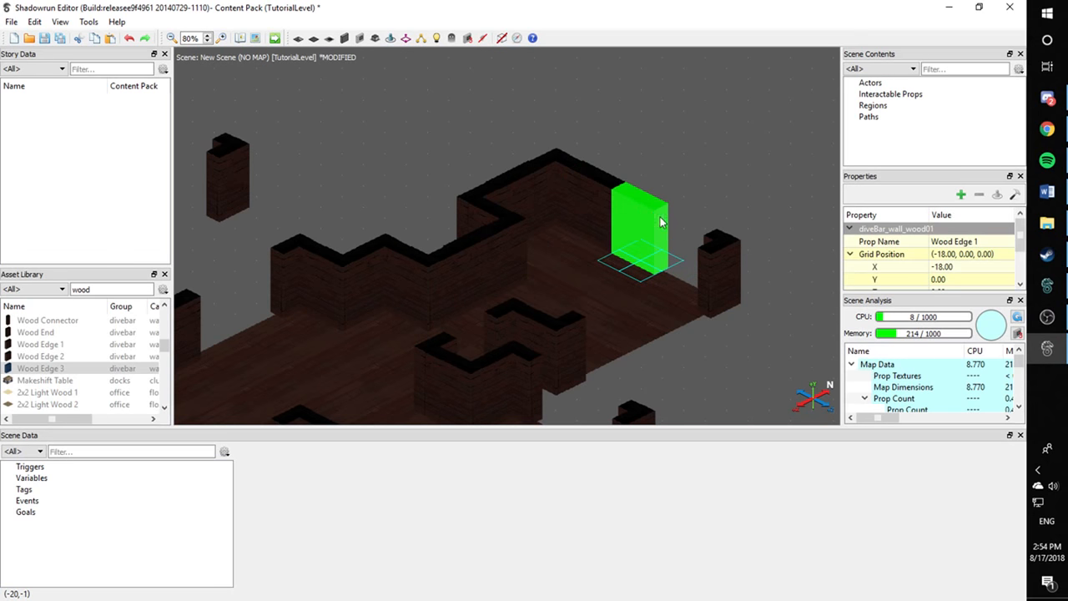
pyautogui.click(687, 227)
pyautogui.click(758, 275)
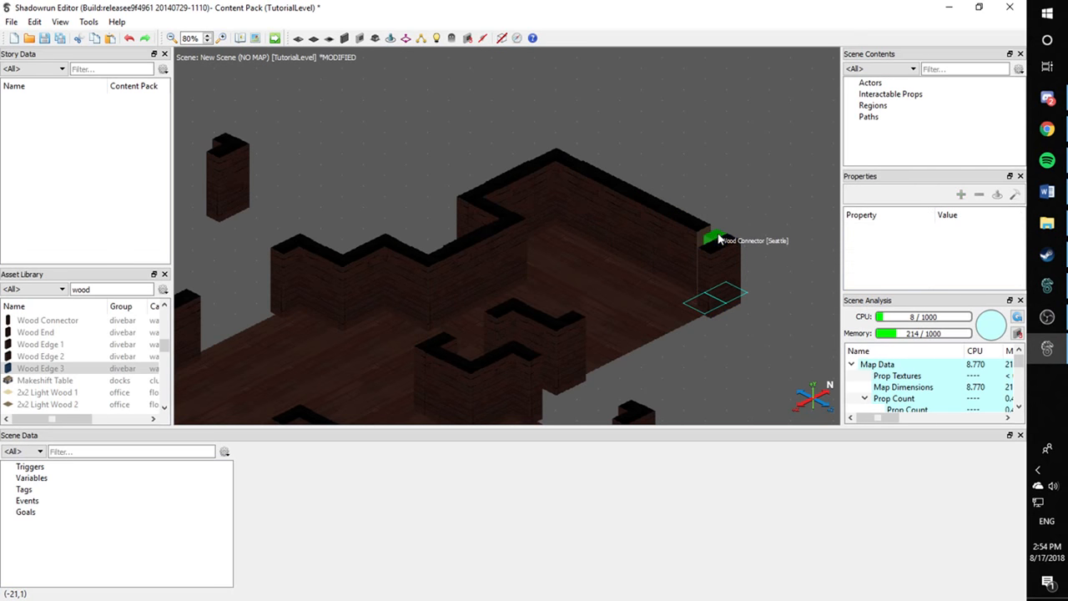
# Shift the right corner's Wood Connector to (-18, 0, 3.70) to join it to the back right wall
pyautogui.click(719, 238)
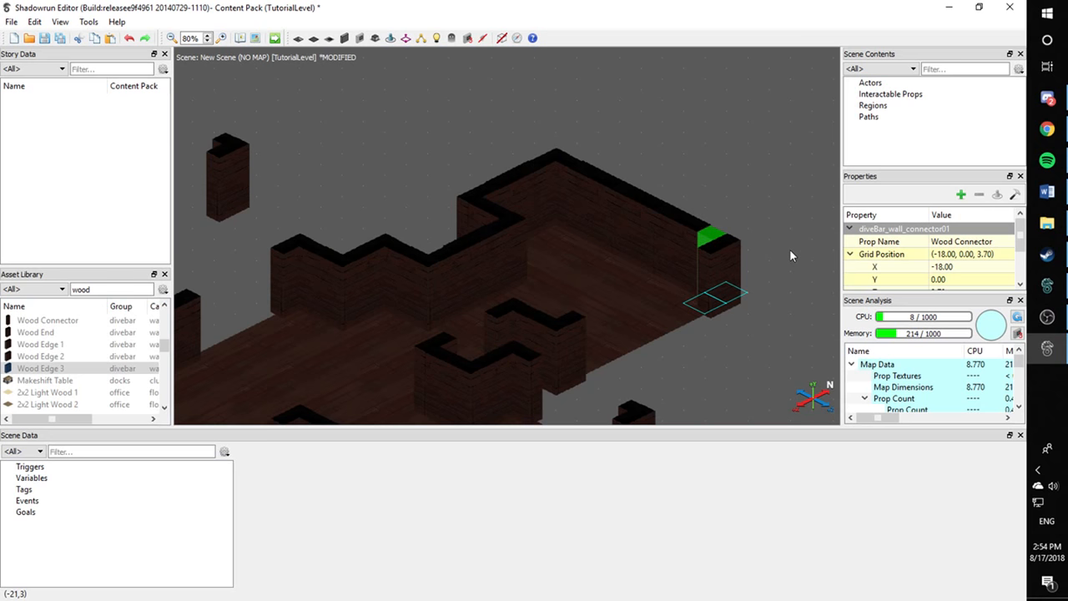
pyautogui.click(785, 196)
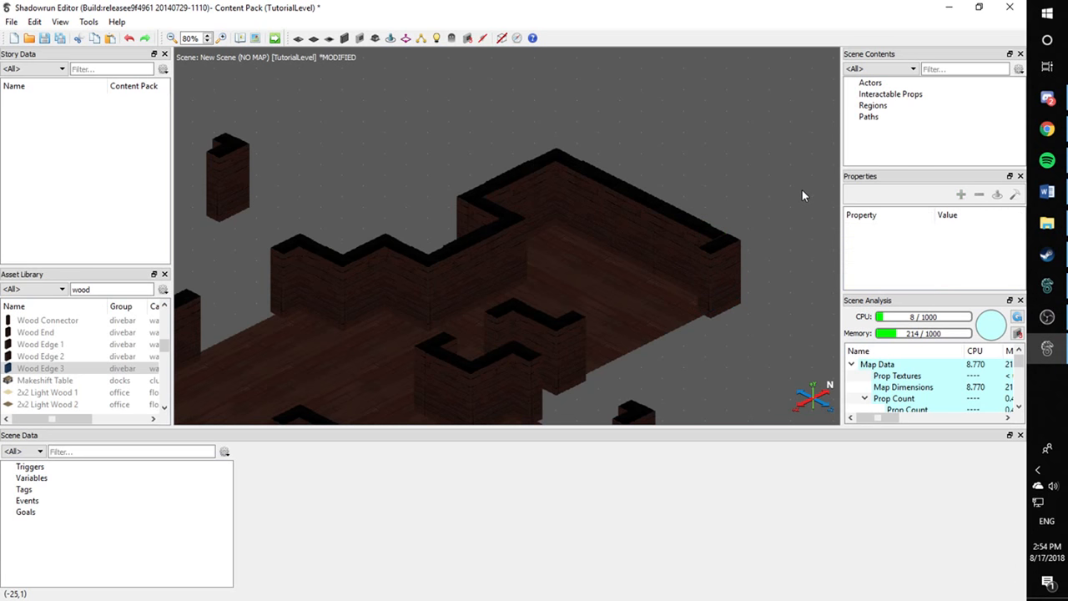
pyautogui.moveTo(767, 236); pyautogui.dragTo(746, 150, button='middle')
pyautogui.click(714, 164)
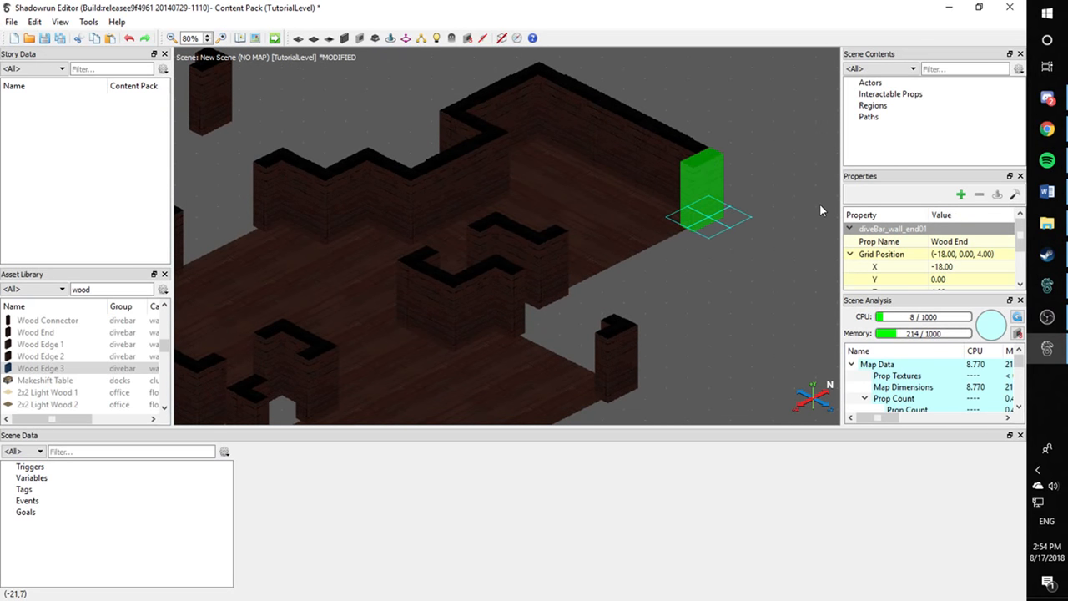
# Copy a Wood Edge 1 panel from the front left wall and place it, turned, beside the right corner on the front right edge
pyautogui.moveTo(379, 346); pyautogui.dragTo(417, 262, button='middle')
pyautogui.moveTo(328, 351); pyautogui.dragTo(379, 332, button='middle')
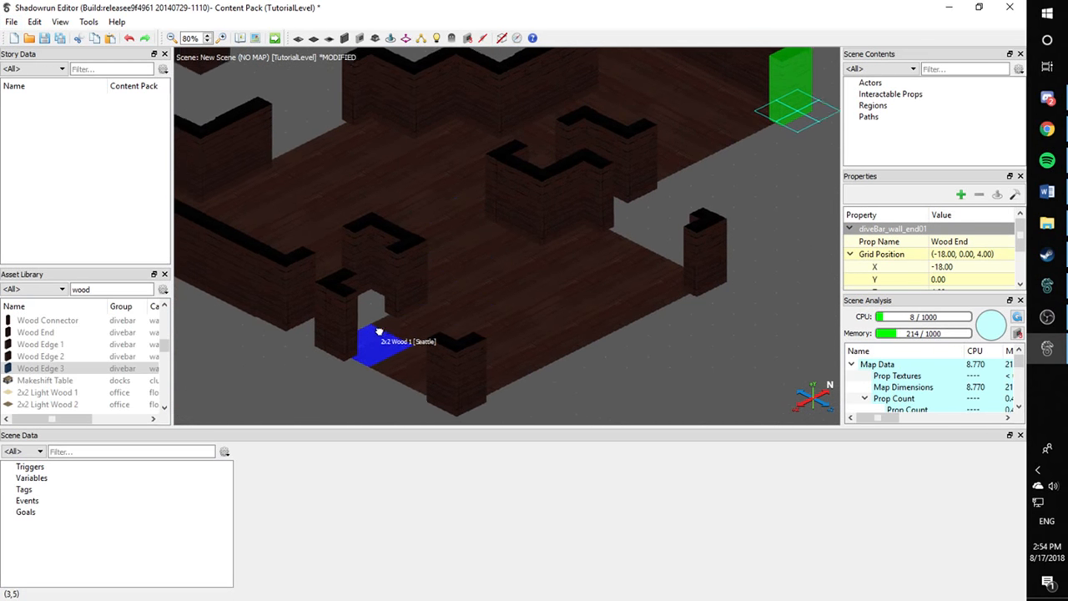
pyautogui.click(276, 271)
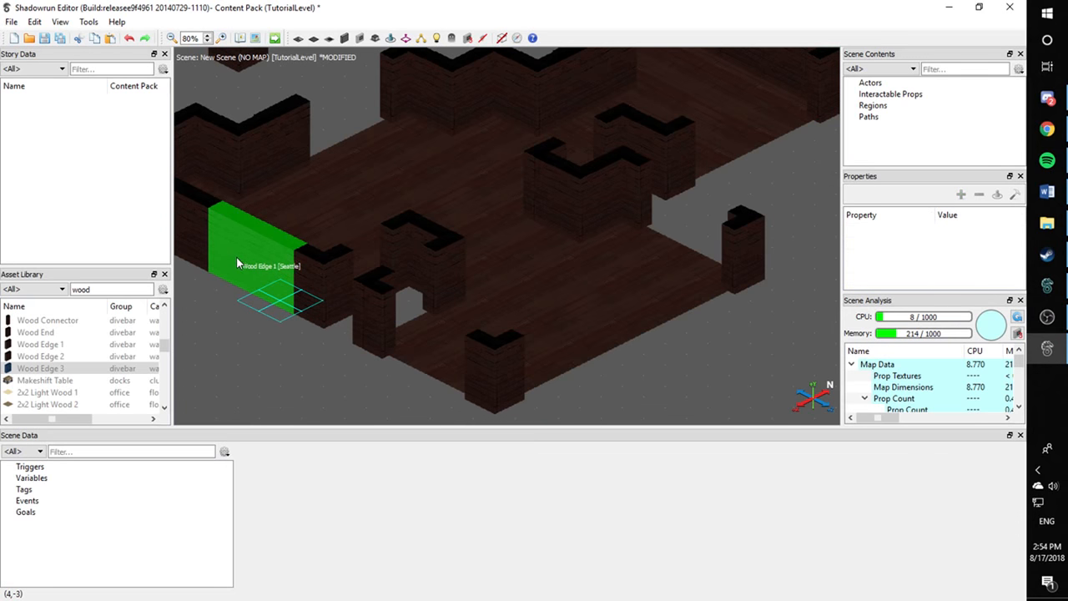
pyautogui.click(763, 173)
pyautogui.moveTo(758, 176); pyautogui.dragTo(441, 276, button='middle')
pyautogui.moveTo(468, 274); pyautogui.dragTo(638, 255)
pyautogui.click(564, 282)
pyautogui.click(526, 278)
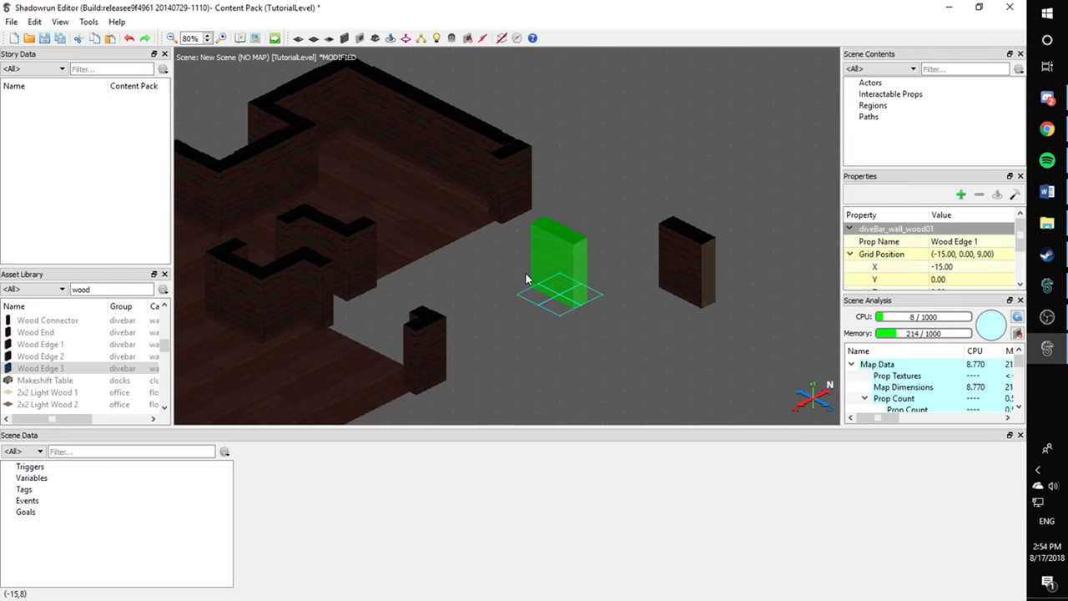
pyautogui.moveTo(526, 278); pyautogui.dragTo(491, 217)
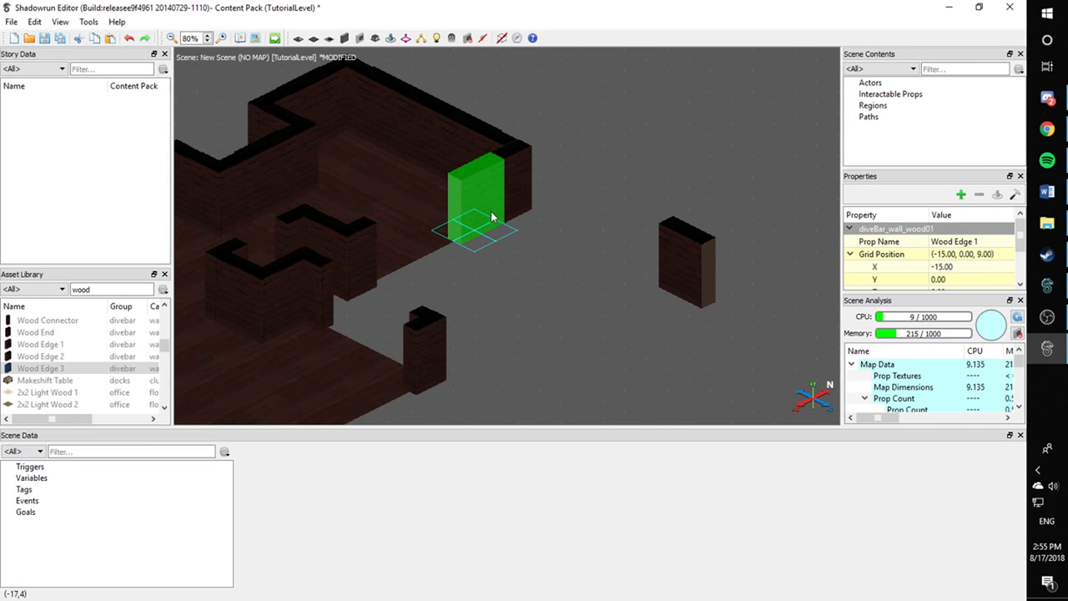
# Delete the stray panel outside the floor and continue the front right wall with Wood Edge 1 panels to (-12, 0, 4)
pyautogui.click(686, 262)
pyautogui.press('Delete')
pyautogui.hotkey('ctrl', 'v')
pyautogui.click(508, 273)
pyautogui.moveTo(509, 273); pyautogui.dragTo(393, 243)
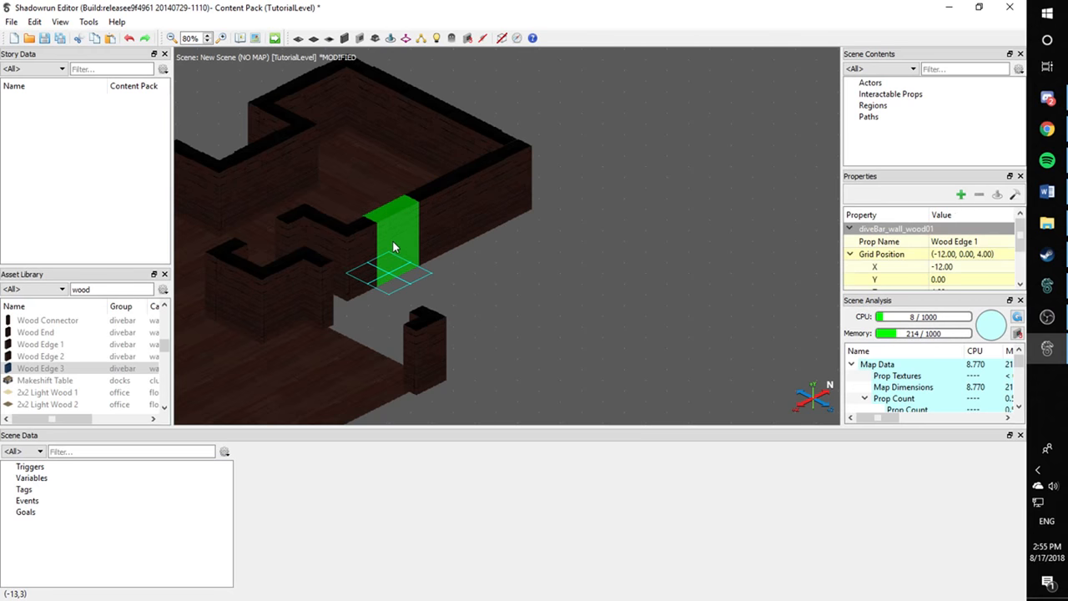
# Copy a Wood Edge 1 panel from the back left wall into the front right wall's gap beside the inner recess
pyautogui.moveTo(583, 267); pyautogui.dragTo(718, 258, button='middle')
pyautogui.click(673, 262)
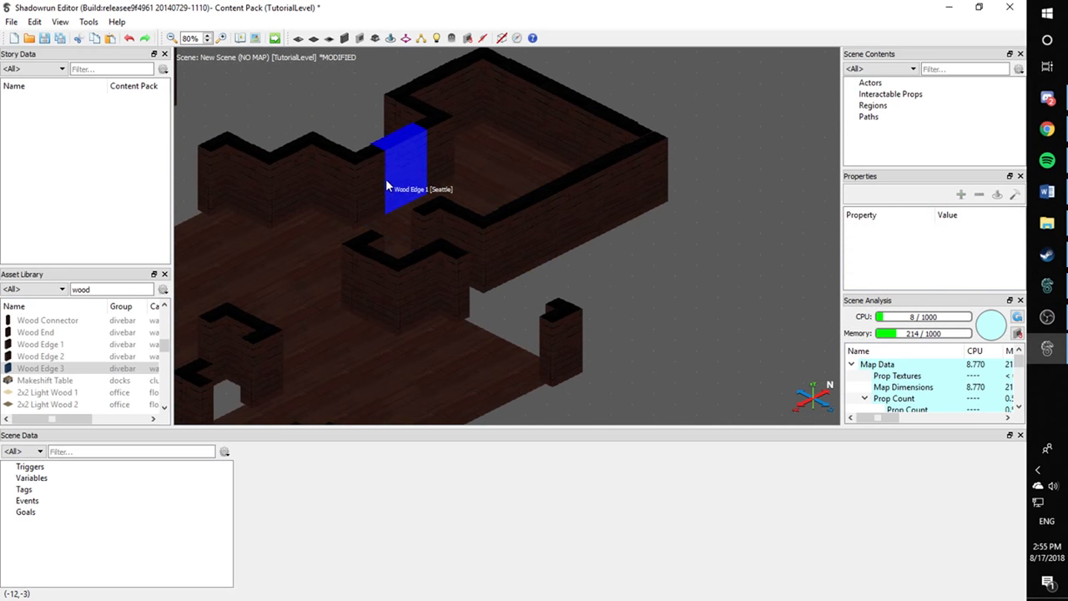
pyautogui.moveTo(386, 181); pyautogui.dragTo(391, 260)
pyautogui.click(619, 262)
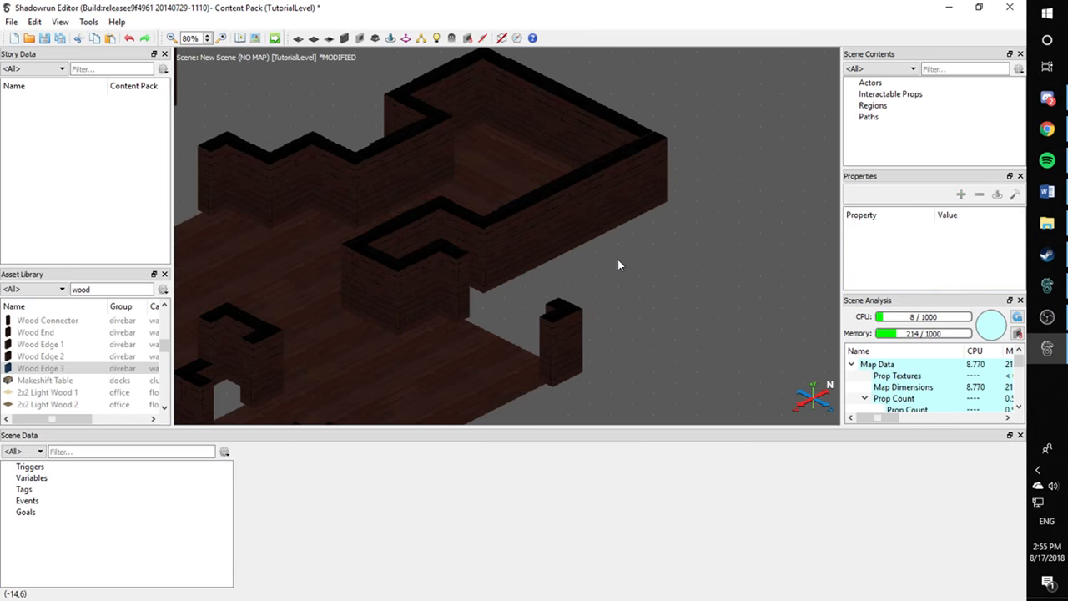
# Copy Wood Edge 1 panels from the front left wall onto the front room's back right edge, between the recess and the corner
pyautogui.moveTo(624, 260); pyautogui.dragTo(725, 188, button='middle')
pyautogui.moveTo(546, 254); pyautogui.dragTo(694, 228, button='middle')
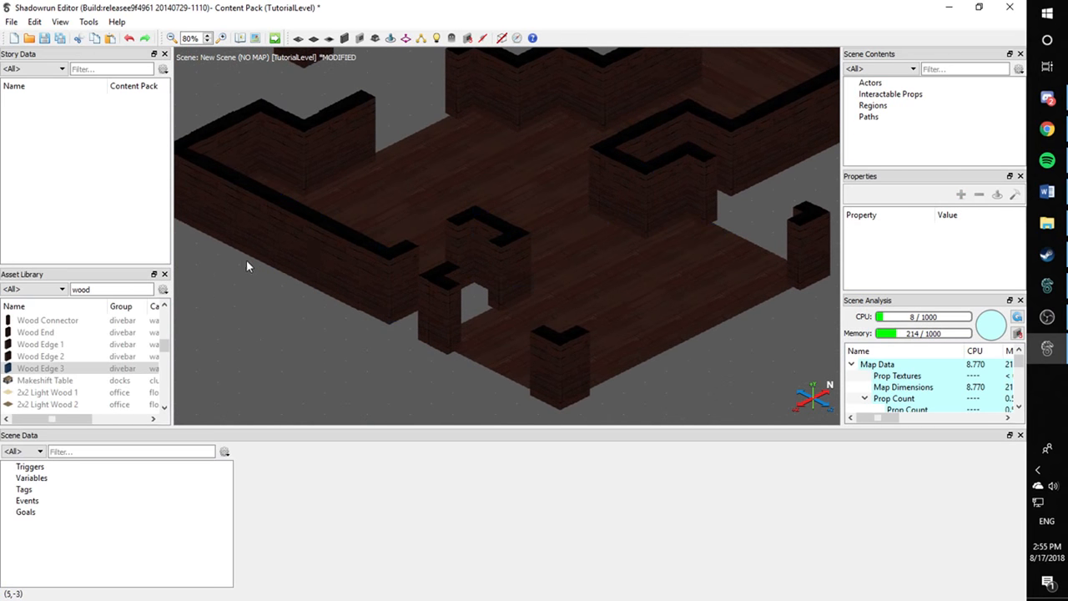
pyautogui.click(255, 242)
pyautogui.moveTo(327, 259); pyautogui.dragTo(759, 215)
pyautogui.click(804, 168)
pyautogui.moveTo(804, 167); pyautogui.dragTo(601, 232, button='middle')
# Nudge the Wood Connector beside the front room's right corner so that it joins the corner to the back right wall
pyautogui.click(624, 276)
pyautogui.press('Left')
pyautogui.press('Left')
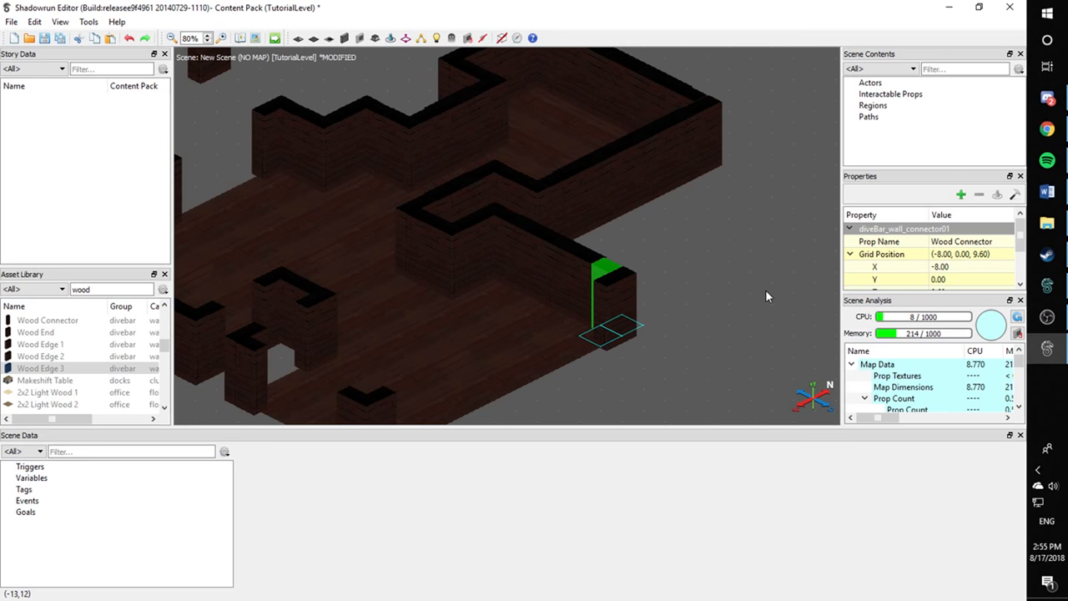
pyautogui.press('Right')
pyautogui.press('Down')
pyautogui.press('Right')
pyautogui.click(712, 278)
# Copy three Wood Edge 1 panels from the upper front right wall and place them beside the front room's right corner
pyautogui.moveTo(711, 278); pyautogui.dragTo(745, 252, button='middle')
pyautogui.click(653, 143)
pyautogui.click(701, 127)
pyautogui.click(738, 106)
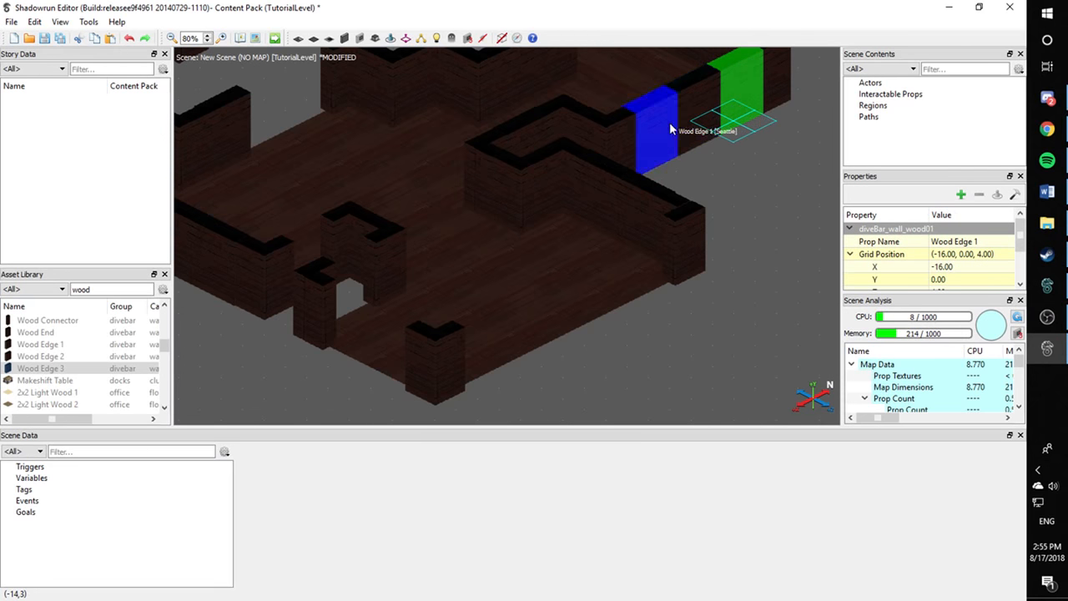
pyautogui.keyDown('ctrl'); pyautogui.click(668, 122); pyautogui.keyUp('ctrl')
pyautogui.keyDown('ctrl'); pyautogui.click(710, 112); pyautogui.keyUp('ctrl')
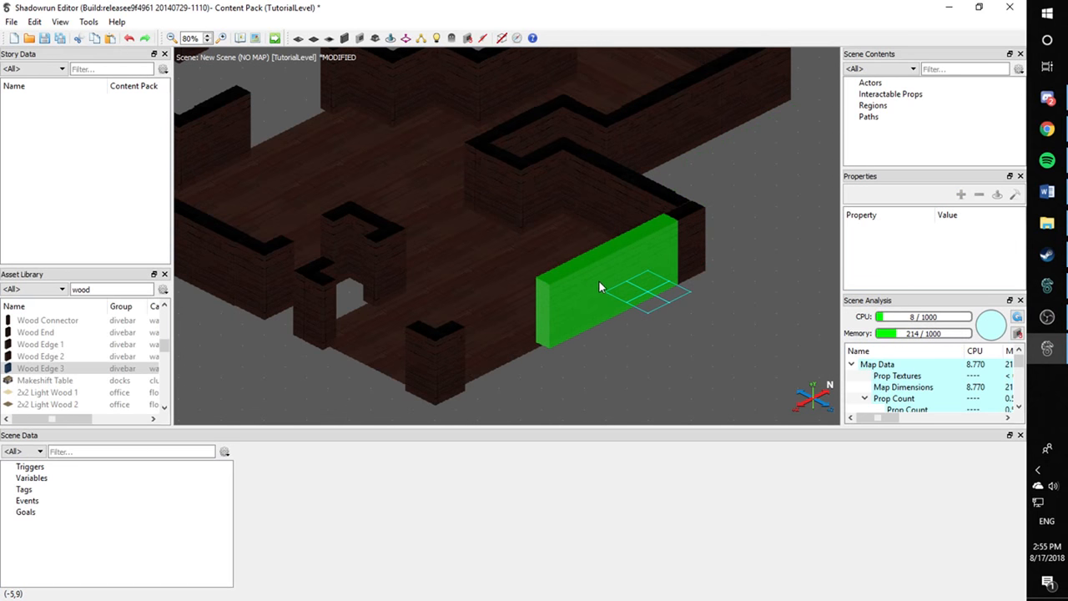
pyautogui.click(599, 282)
pyautogui.click(617, 363)
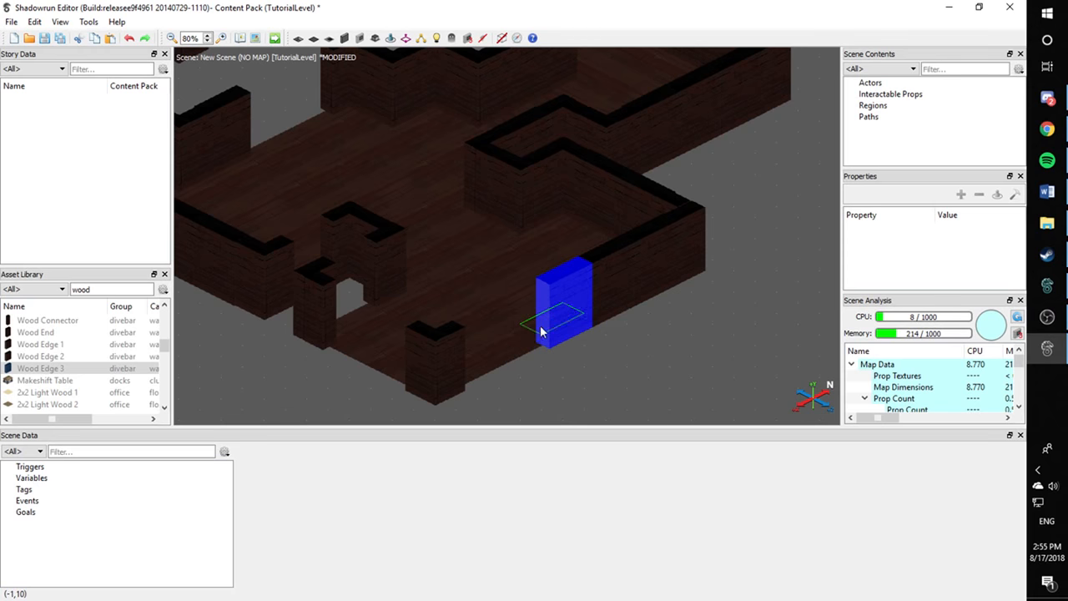
# Extend the front right wall to the front corner with copied Wood Edge 1 panels, including one at (2, 0, 10)
pyautogui.moveTo(541, 332); pyautogui.dragTo(577, 329)
pyautogui.click(574, 347)
pyautogui.click(559, 310)
pyautogui.hotkey('ctrl', 'c')
pyautogui.hotkey('ctrl', 'v')
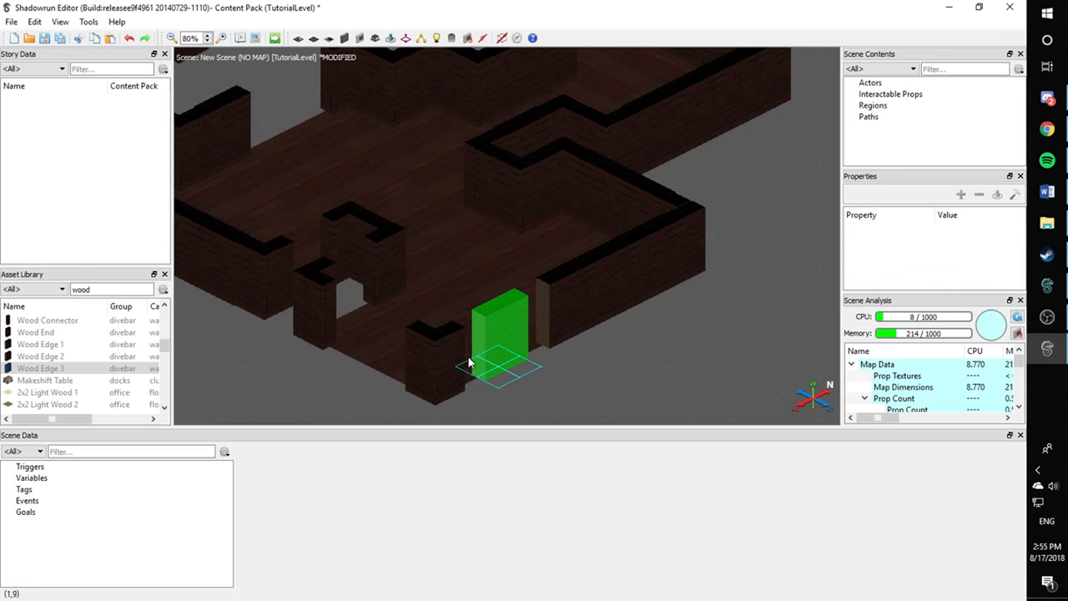
pyautogui.click(502, 342)
pyautogui.hotkey('ctrl', 'v')
pyautogui.click(456, 365)
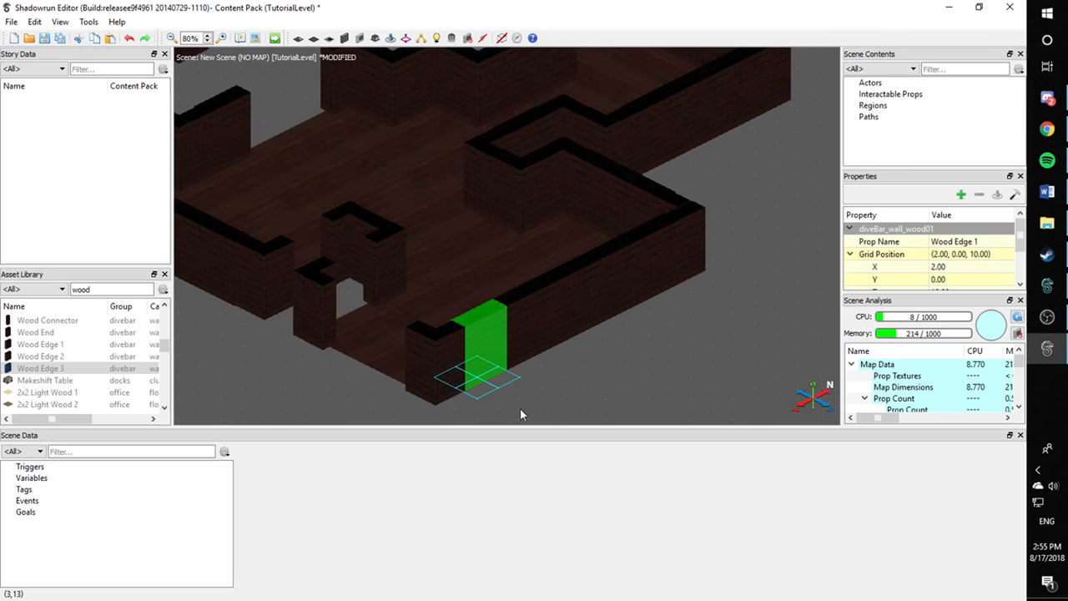
# Copy a Wood Edge 1 panel from the front left wall into the gap beside the front corner
pyautogui.moveTo(521, 408); pyautogui.dragTo(714, 381, button='middle')
pyautogui.click(390, 245)
pyautogui.hotkey('ctrl', 'c')
pyautogui.hotkey('ctrl', 'v')
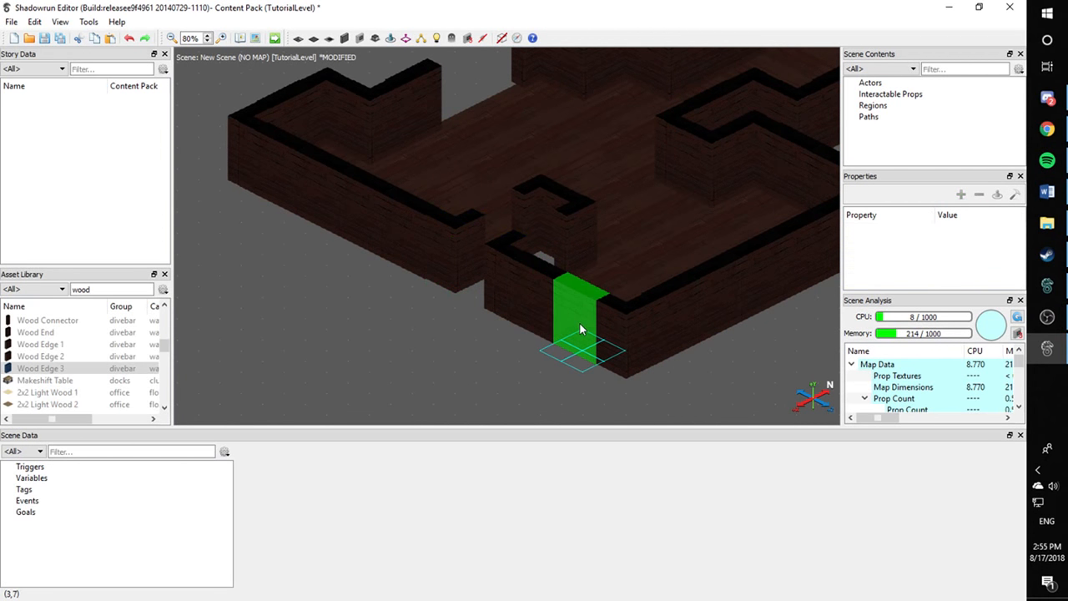
pyautogui.click(576, 317)
# Copy a front right Wood Edge 1 panel into the gaps on both sides of the notch in the front left wall
pyautogui.moveTo(465, 359); pyautogui.dragTo(478, 401, button='middle')
pyautogui.click(670, 361)
pyautogui.hotkey('ctrl', 'c')
pyautogui.hotkey('ctrl', 'v')
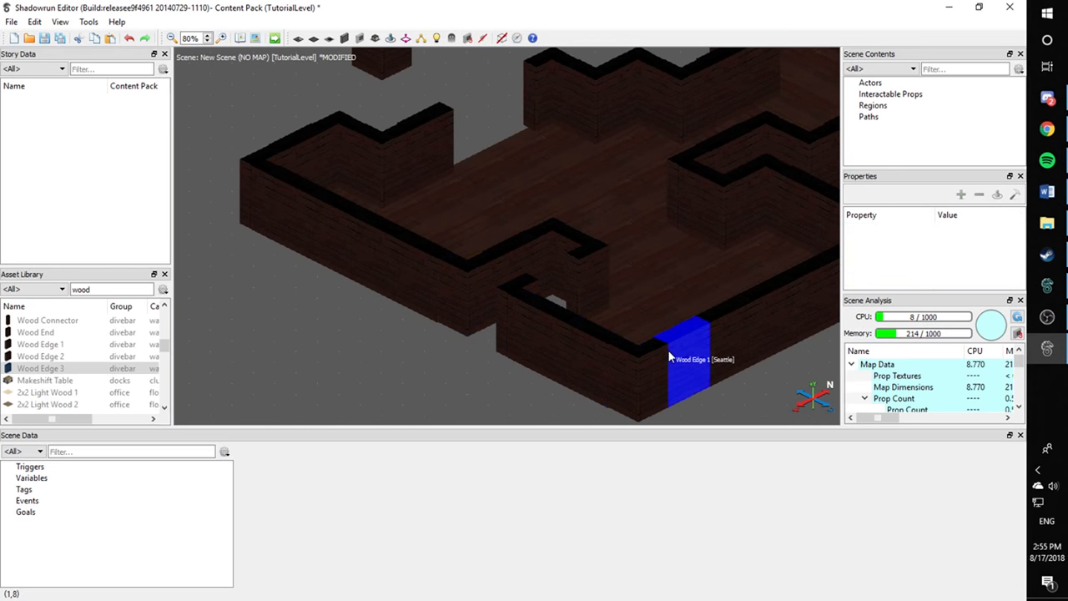
pyautogui.click(534, 295)
pyautogui.click(478, 333)
# Check the whole wall outline around the floor for gaps, with the walls both shown solid and faded out
pyautogui.scroll(-5, 475, 334)
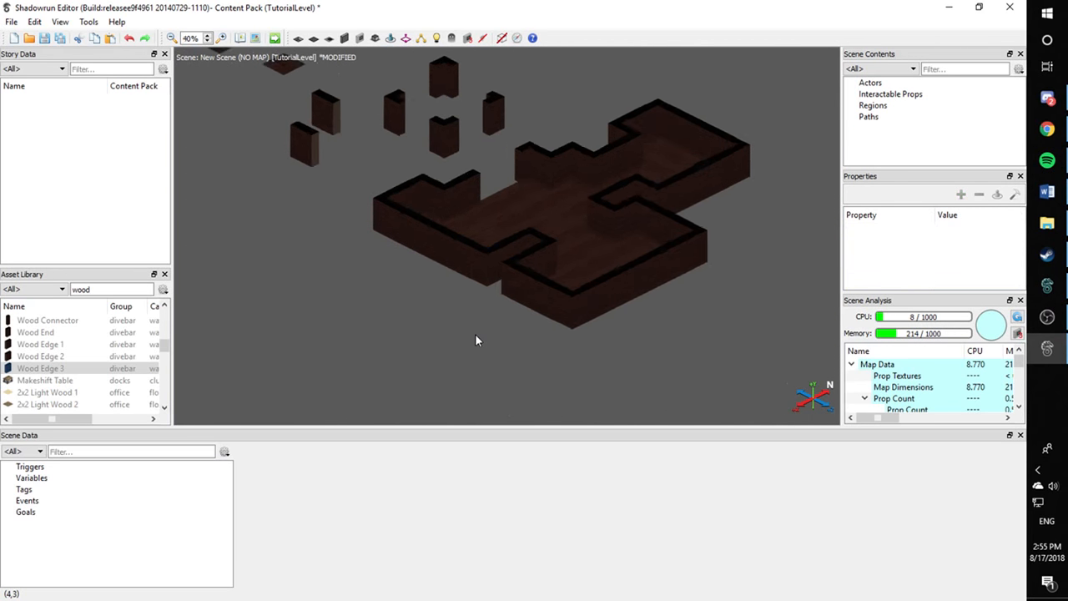
pyautogui.moveTo(475, 334); pyautogui.dragTo(448, 358, button='middle')
pyautogui.scroll(3, 470, 357)
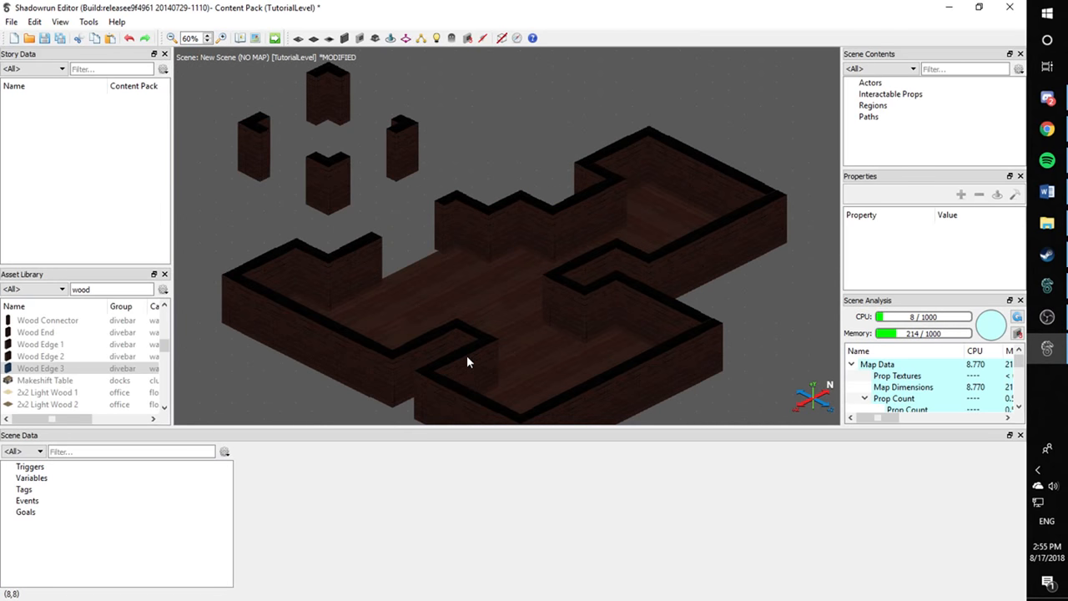
pyautogui.scroll(3, 467, 355)
pyautogui.moveTo(409, 359); pyautogui.dragTo(382, 341, button='middle')
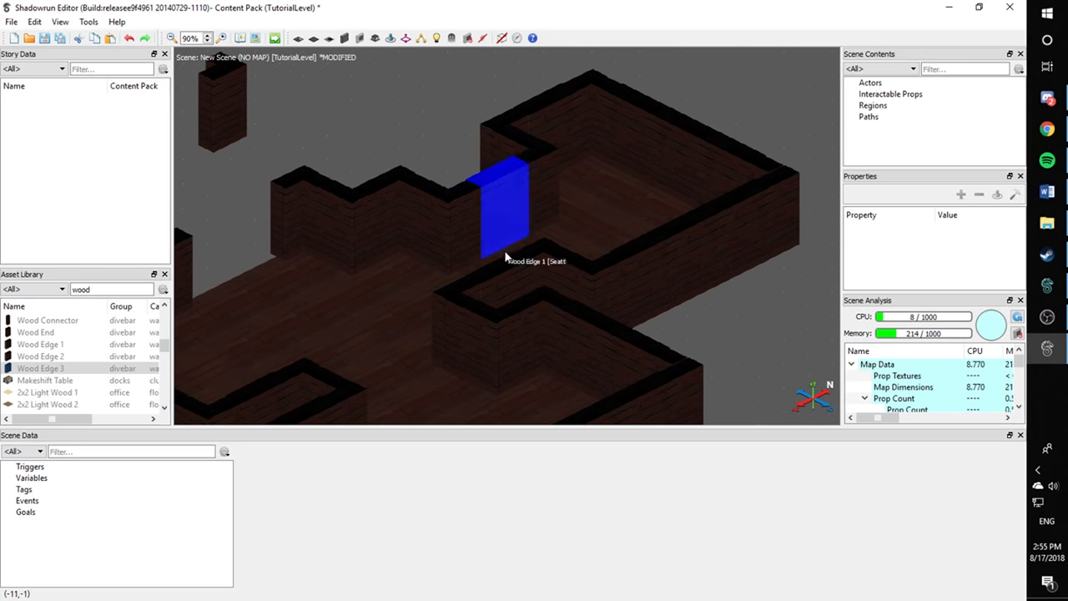
pyautogui.scroll(3, 592, 253)
pyautogui.scroll(-2, 532, 287)
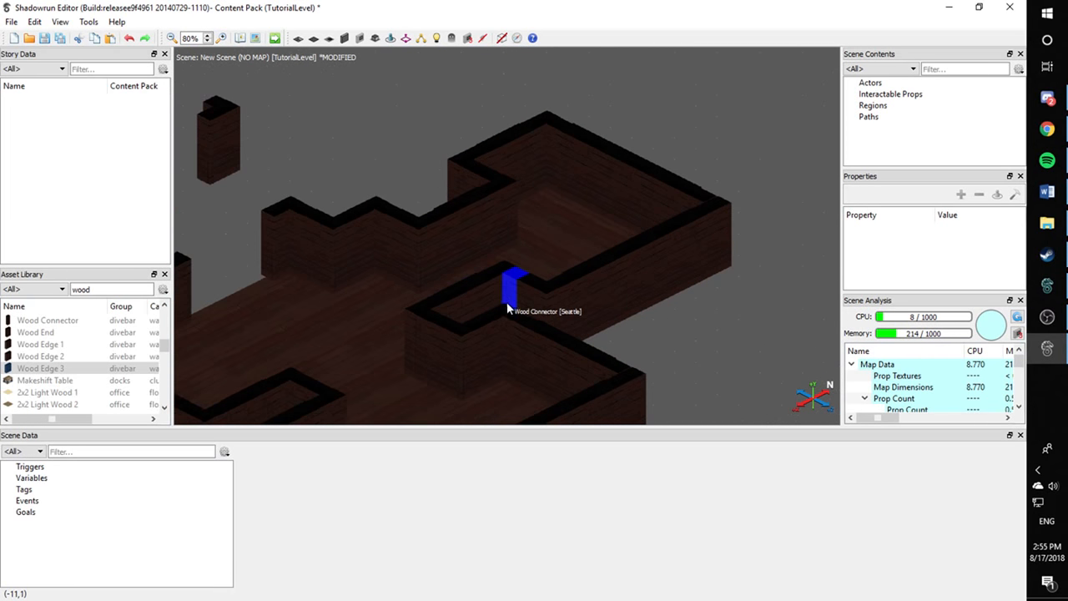
pyautogui.moveTo(509, 359); pyautogui.dragTo(575, 328, button='middle')
pyautogui.scroll(5, 574, 328)
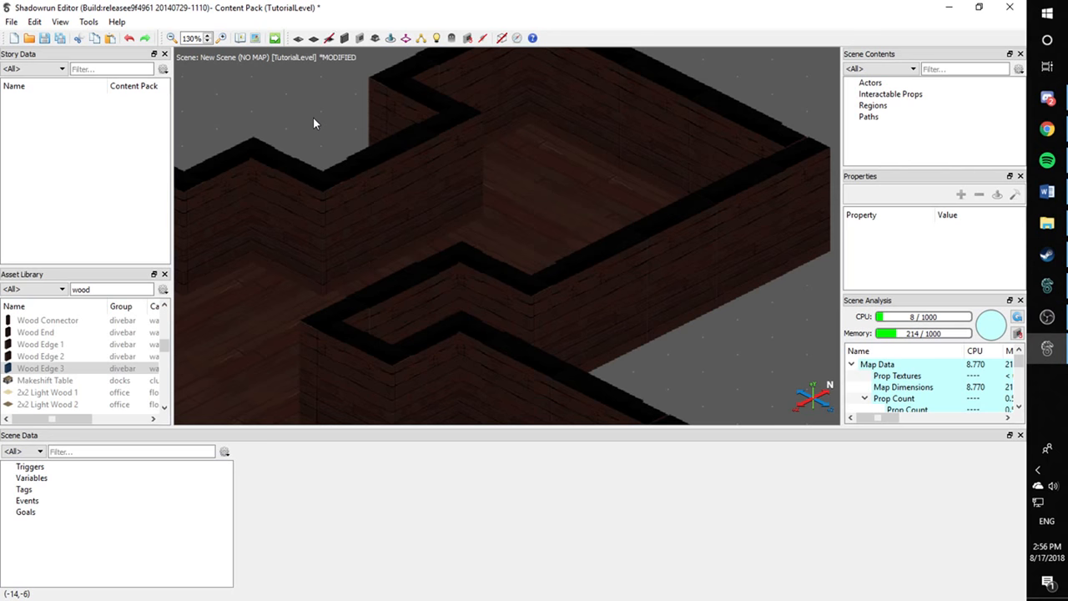
pyautogui.scroll(-4, 313, 124)
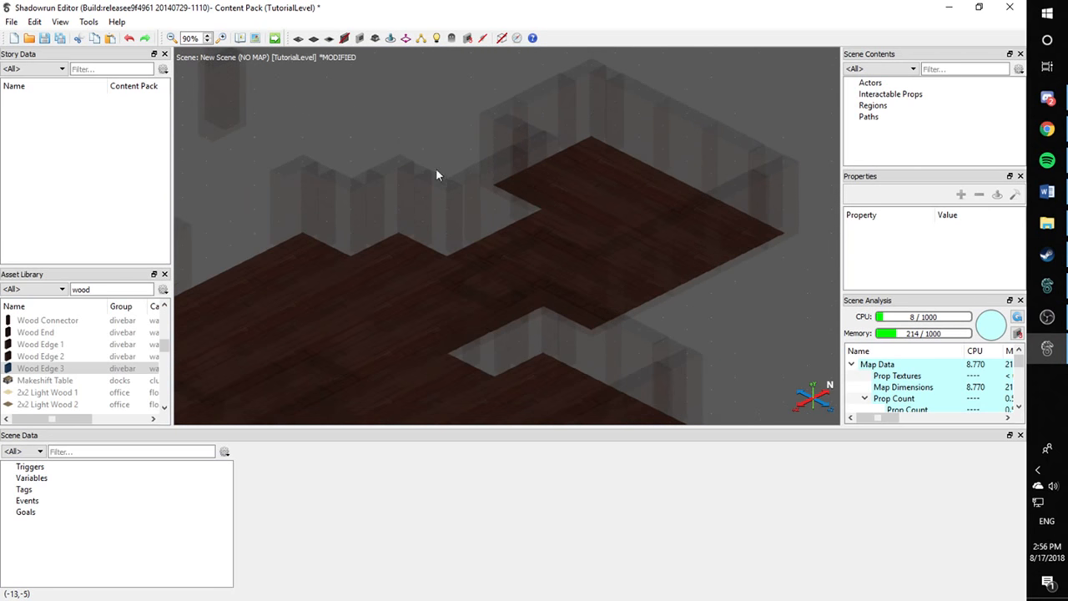
pyautogui.scroll(-4, 531, 207)
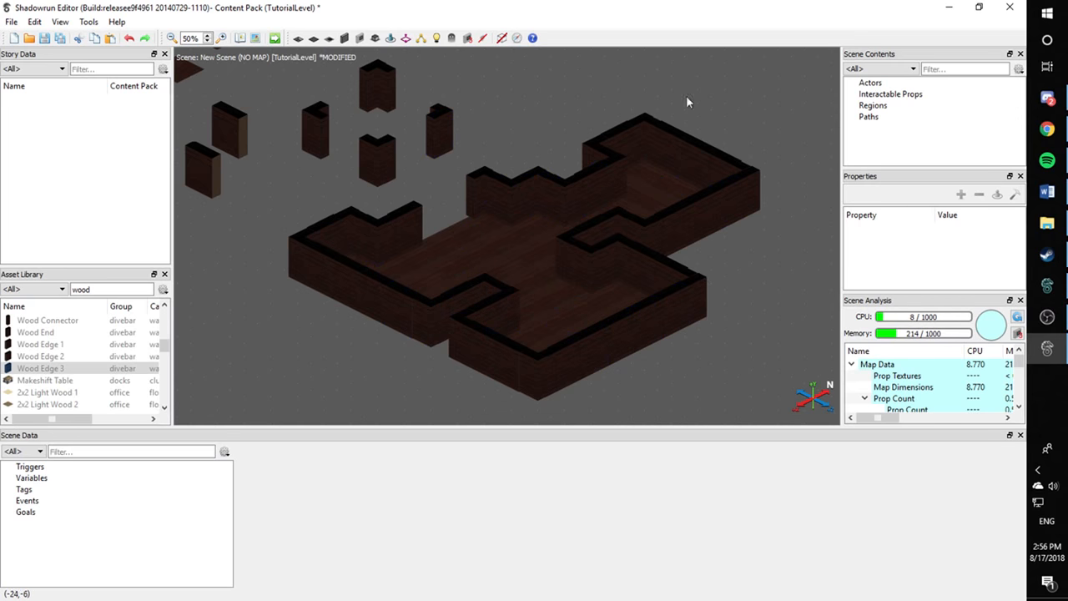
pyautogui.scroll(4, 649, 281)
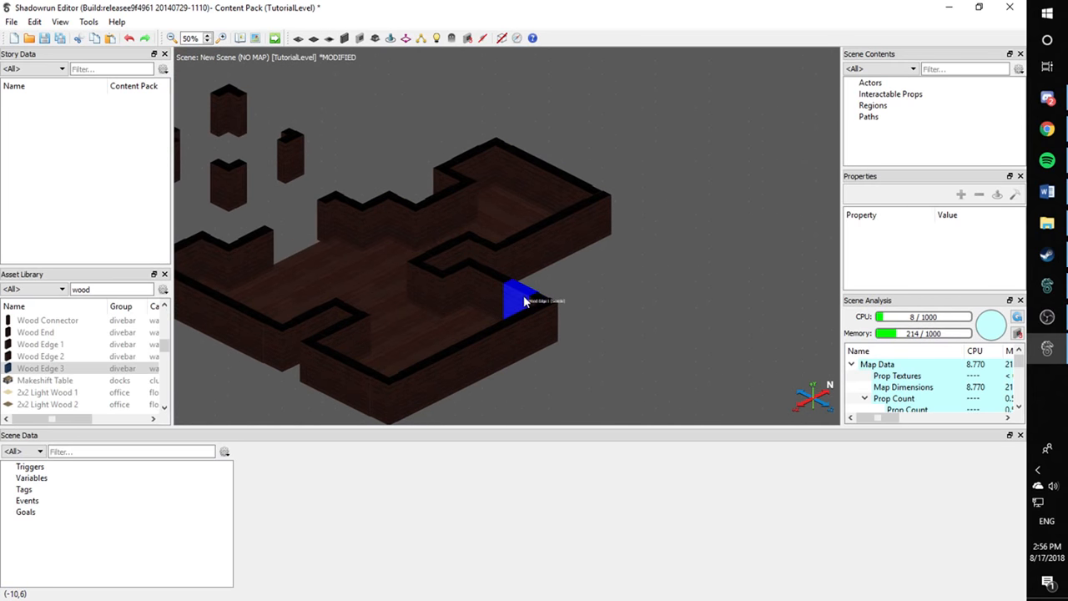
pyautogui.scroll(-2, 656, 270)
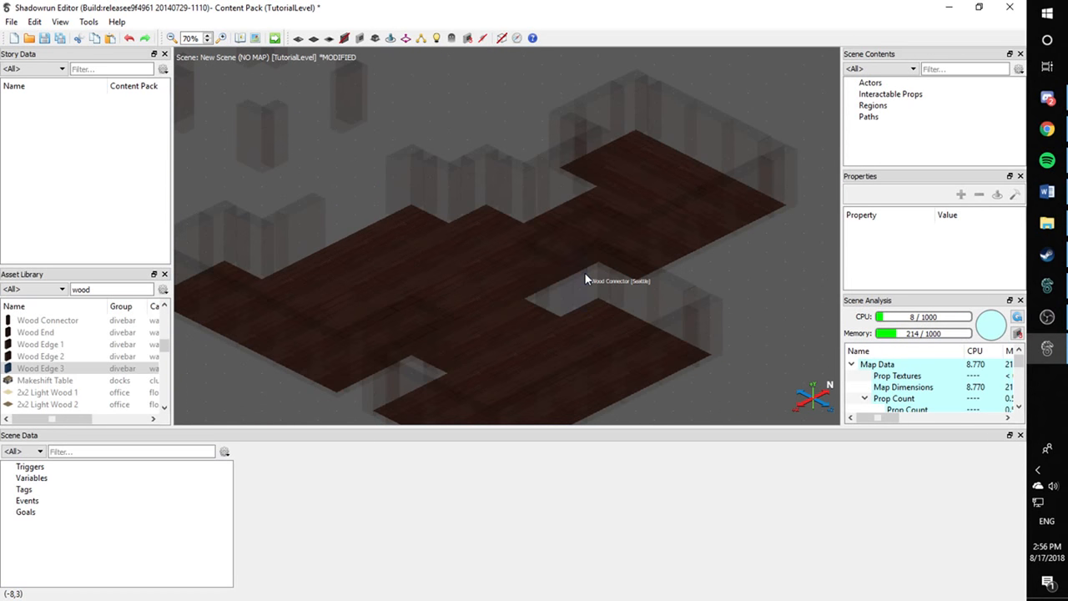
pyautogui.press('w')
pyautogui.moveTo(584, 272)
pyautogui.mouseDown(button='middle')
pyautogui.moveTo(635, 254)
pyautogui.moveTo(572, 261)
pyautogui.mouseUp(button='middle')
# Inspect the front left walls, the notch and the front corner up close for seams between panels
pyautogui.scroll(5, 510, 279)
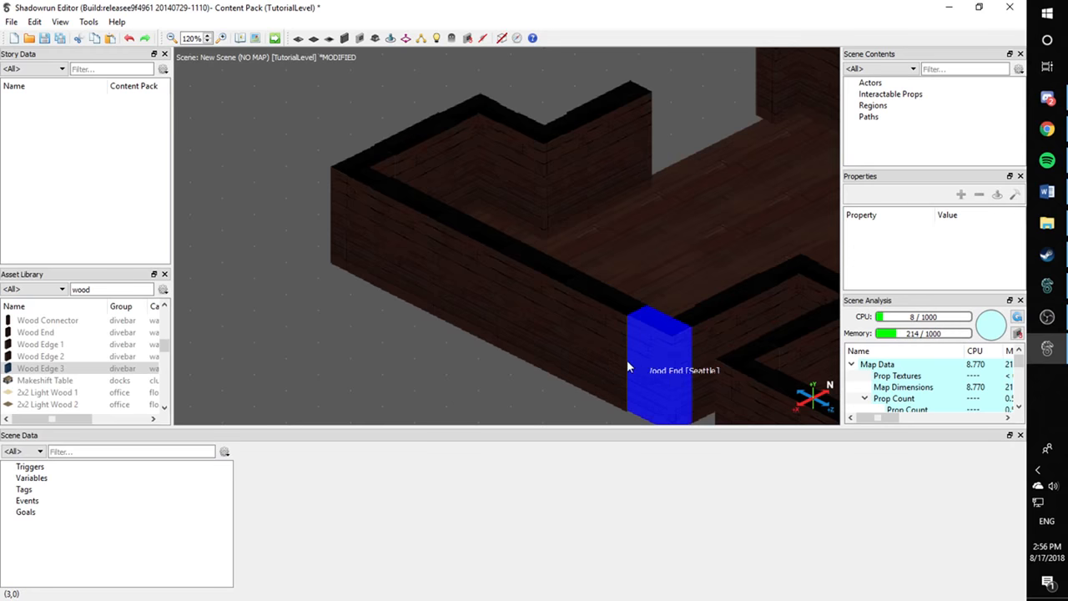
pyautogui.moveTo(544, 359); pyautogui.dragTo(365, 235, button='middle')
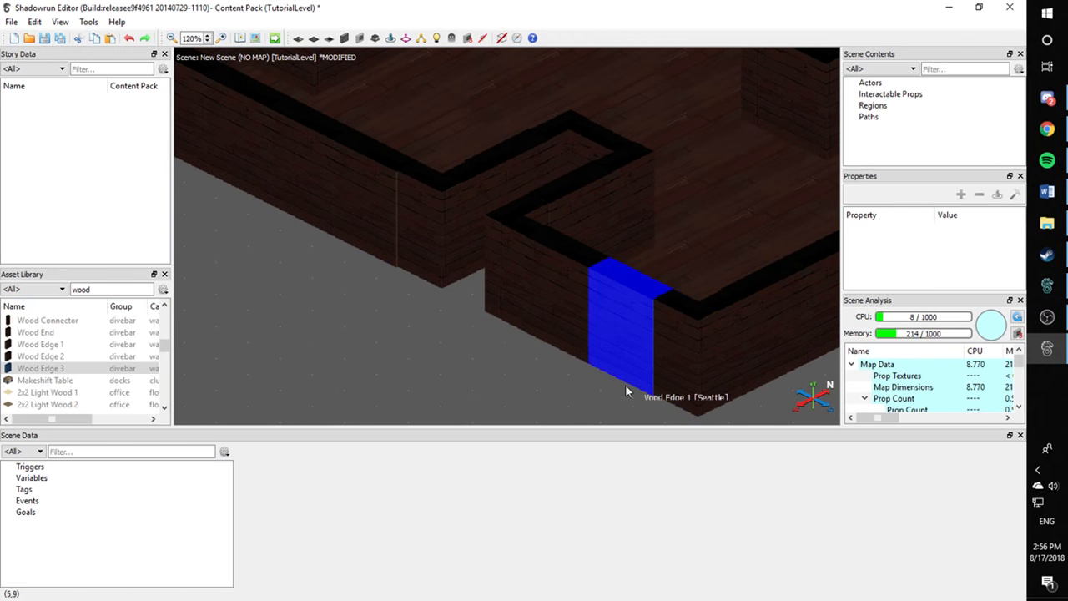
pyautogui.scroll(2, 656, 362)
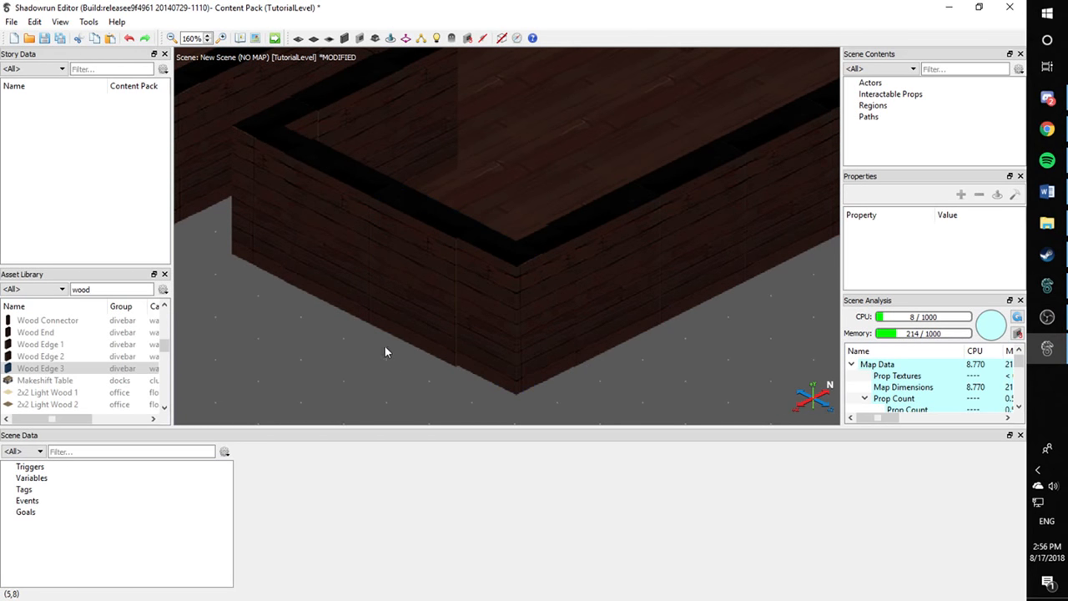
pyautogui.scroll(-3, 384, 351)
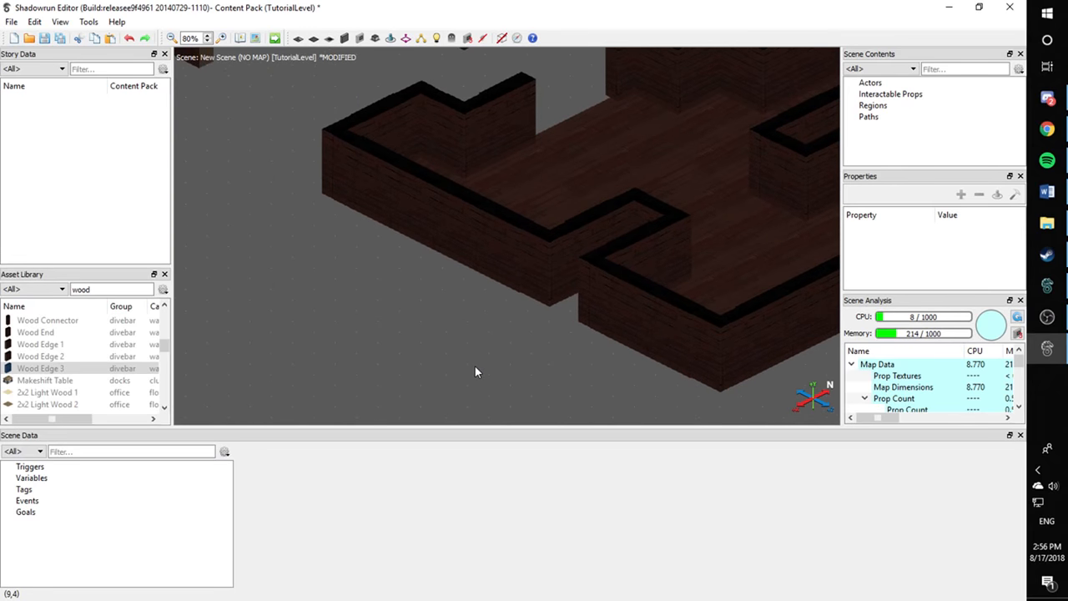
pyautogui.moveTo(458, 360); pyautogui.dragTo(404, 380, button='middle')
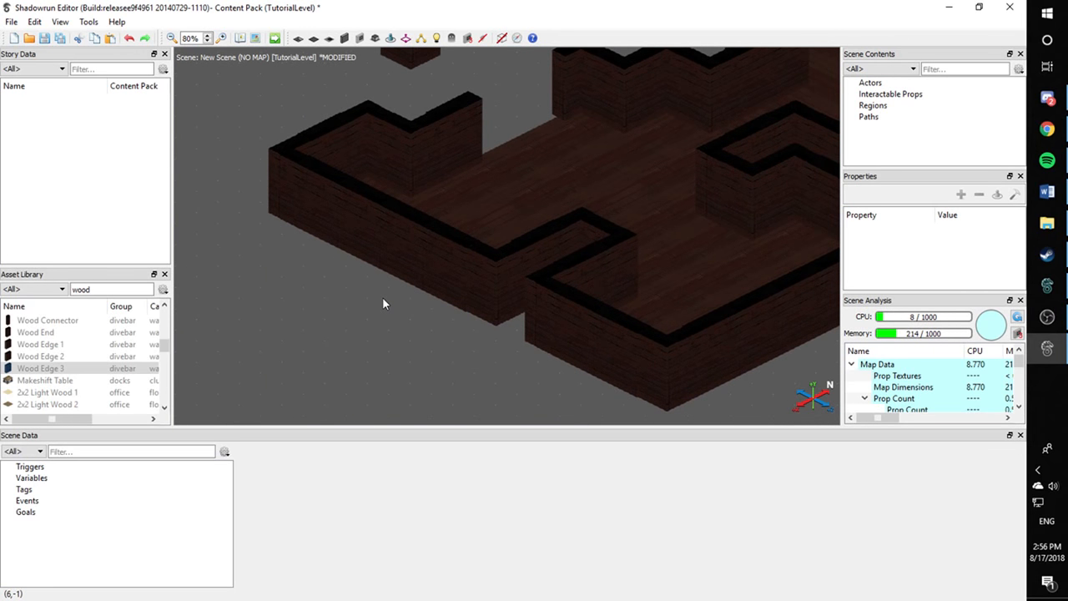
pyautogui.scroll(-2, 386, 334)
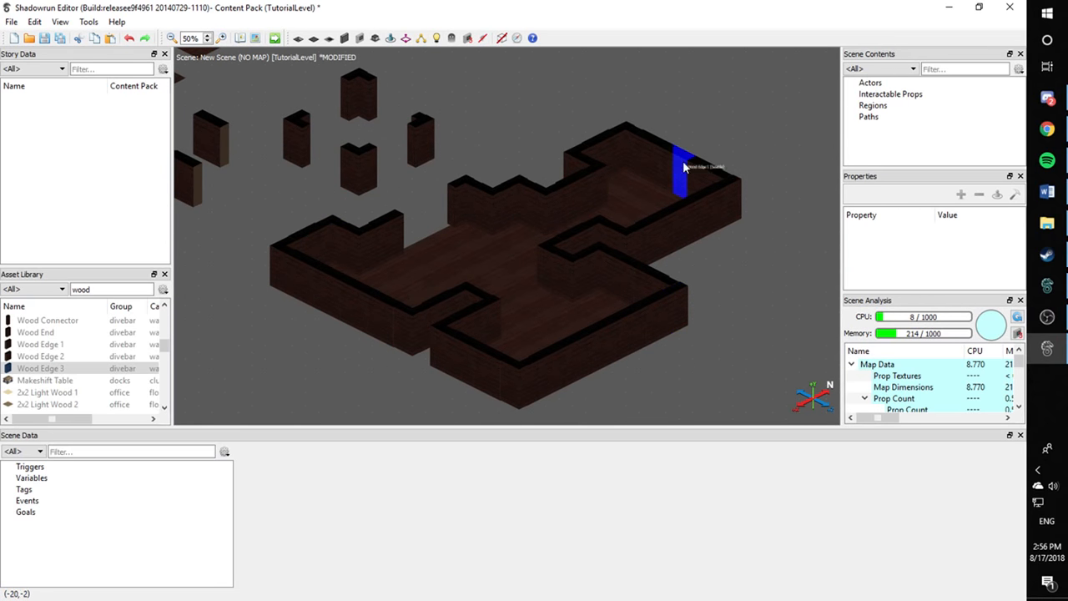
# Move the four spare Wood End corners farther from the building, behind the spare floor tiles
pyautogui.moveTo(465, 289); pyautogui.dragTo(529, 339, button='middle')
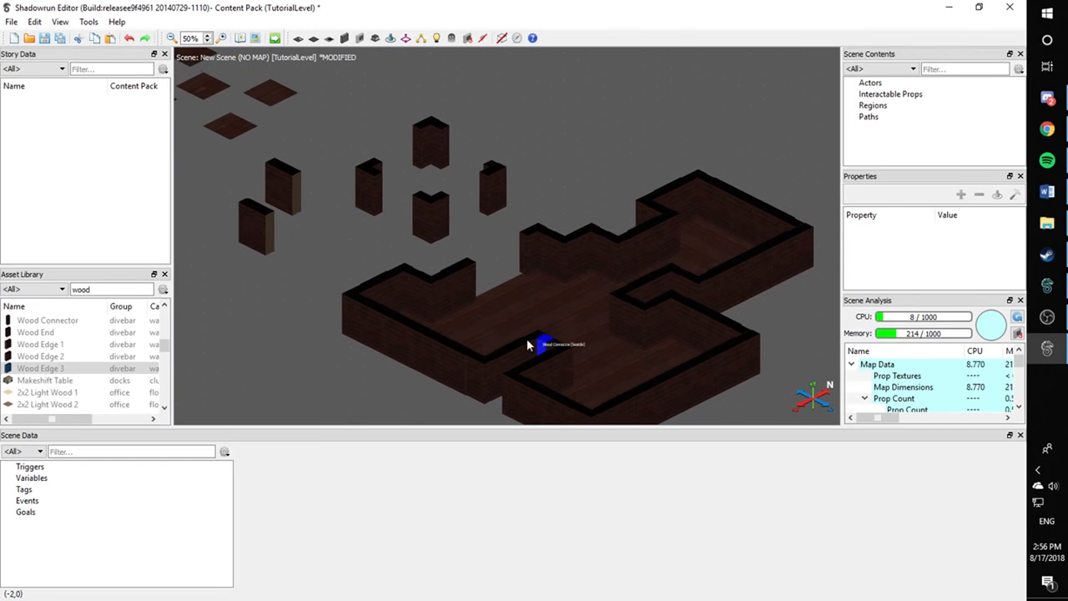
pyautogui.scroll(3, 385, 310)
pyautogui.moveTo(384, 310); pyautogui.dragTo(553, 375, button='middle')
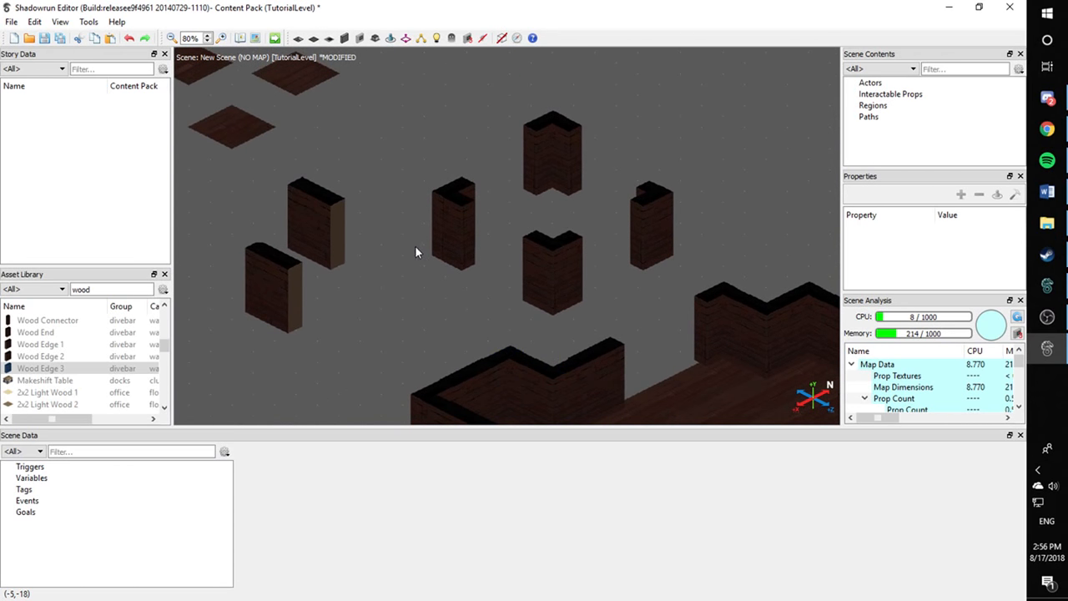
pyautogui.moveTo(415, 246); pyautogui.dragTo(666, 69)
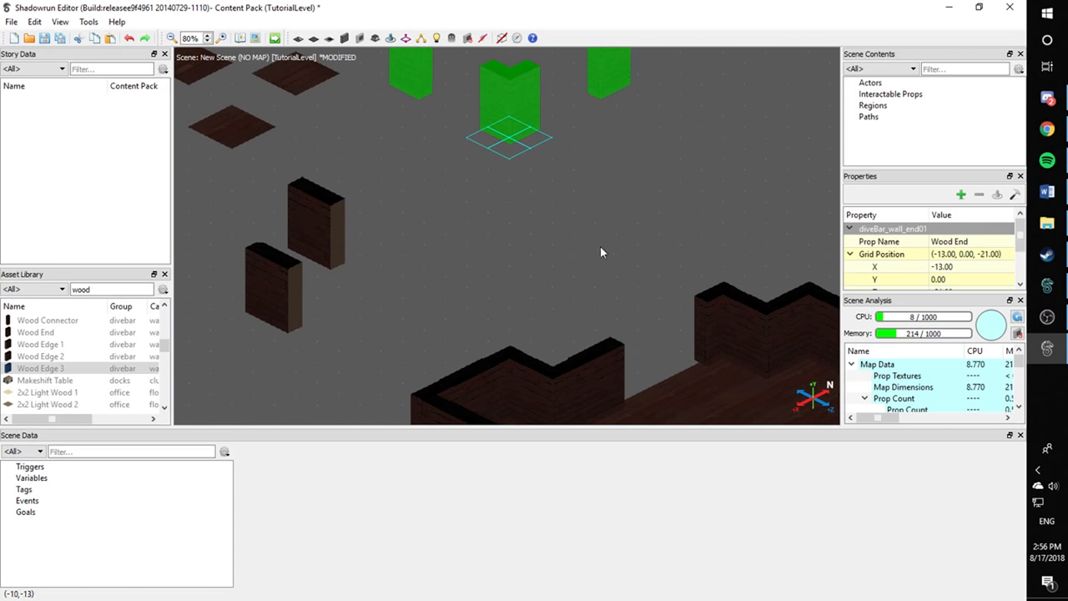
pyautogui.scroll(-6, 601, 403)
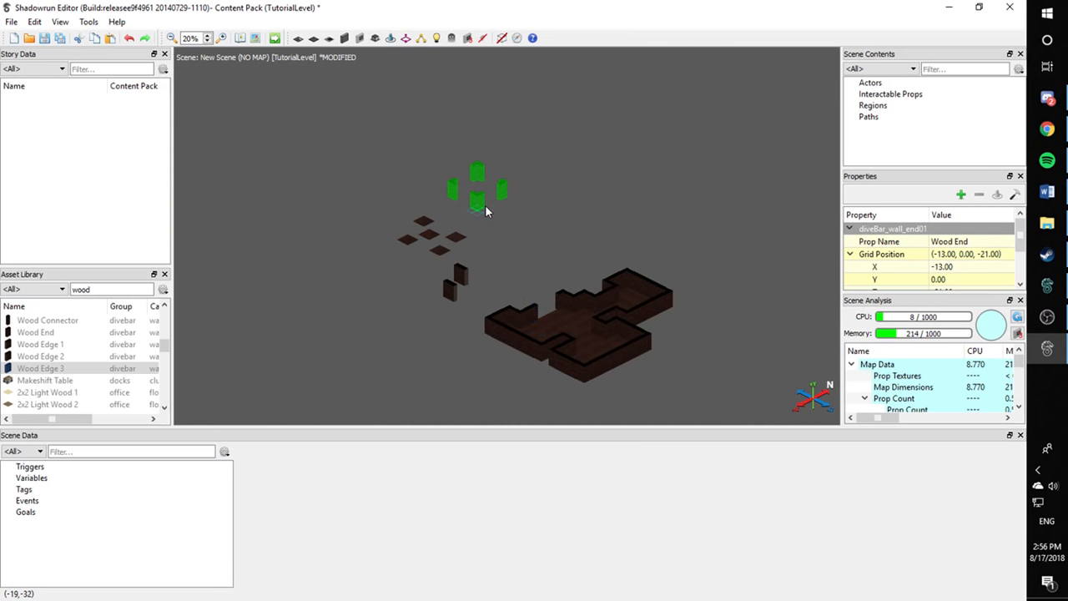
pyautogui.click(523, 261)
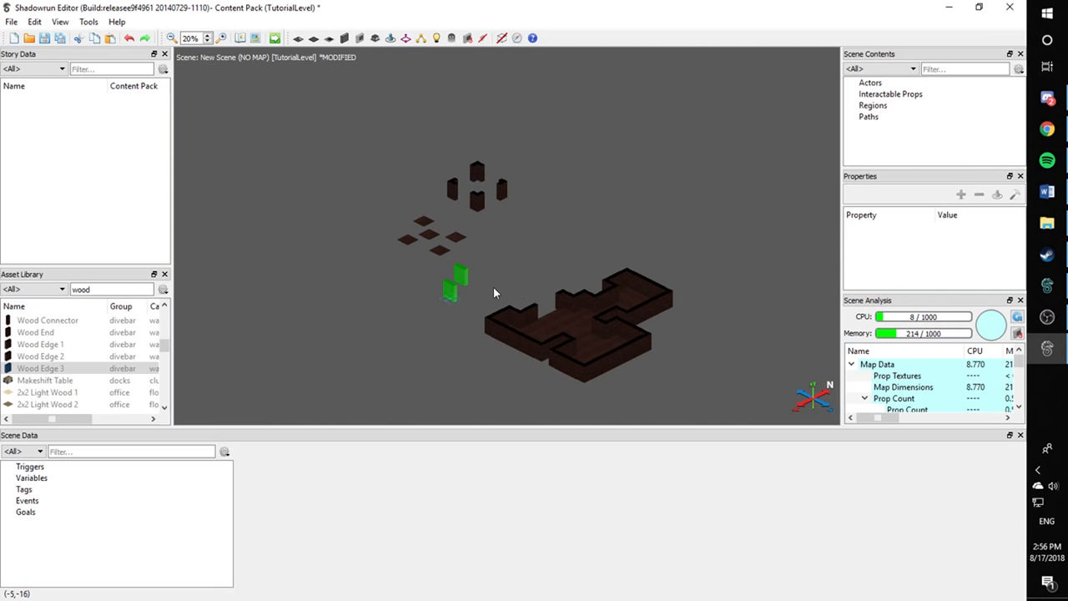
# Examine the two spare wall variants and move the spare diveBar_wall_wood02 panel to the other side of diveBar_wall_wood03
pyautogui.scroll(6, 468, 375)
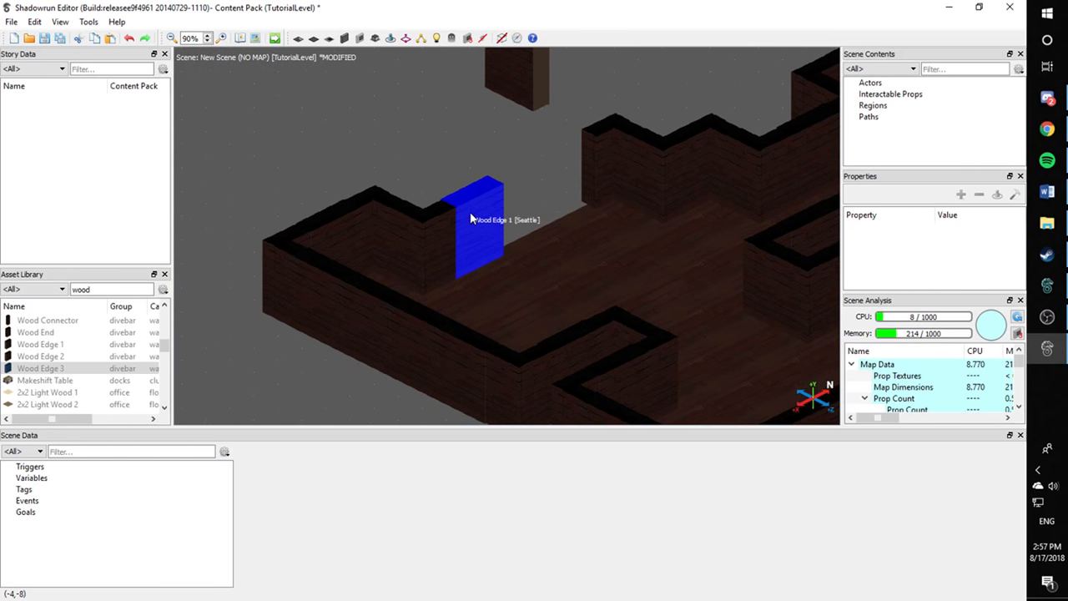
pyautogui.scroll(6, 553, 354)
pyautogui.moveTo(553, 276); pyautogui.dragTo(471, 331, button='middle')
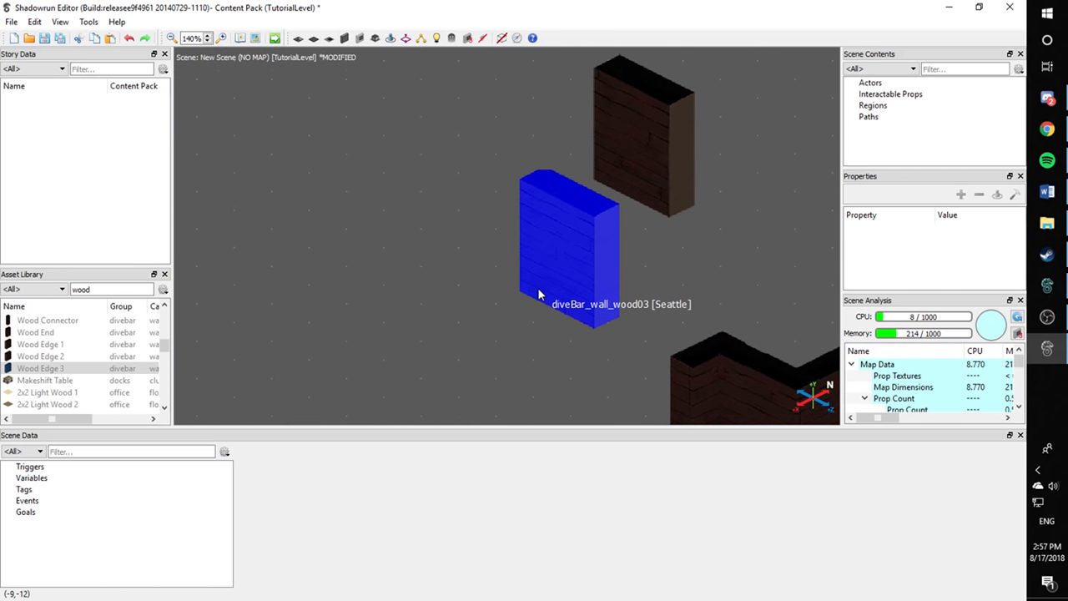
pyautogui.moveTo(639, 142); pyautogui.dragTo(443, 292)
pyautogui.moveTo(571, 322); pyautogui.dragTo(406, 293, button='middle')
pyautogui.scroll(-4, 518, 286)
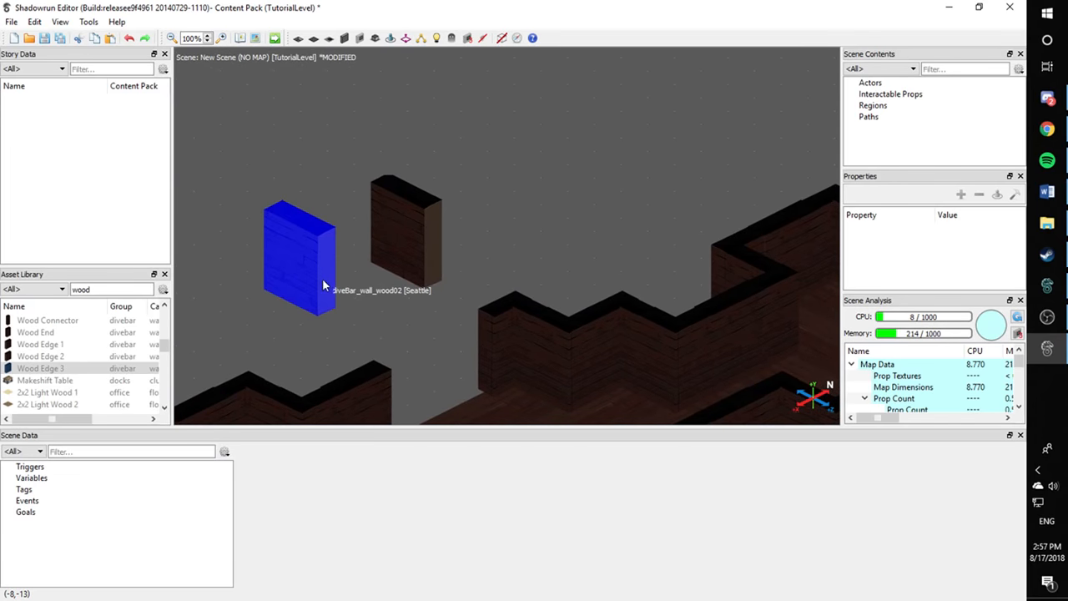
# Delete the Wood Edge 1 panel between the notch and the rear corner, and park the spare diveBar_wall_wood02 panel outside the building
pyautogui.moveTo(323, 281); pyautogui.dragTo(739, 174)
pyautogui.moveTo(739, 174); pyautogui.dragTo(548, 202, button='middle')
pyautogui.click(492, 289)
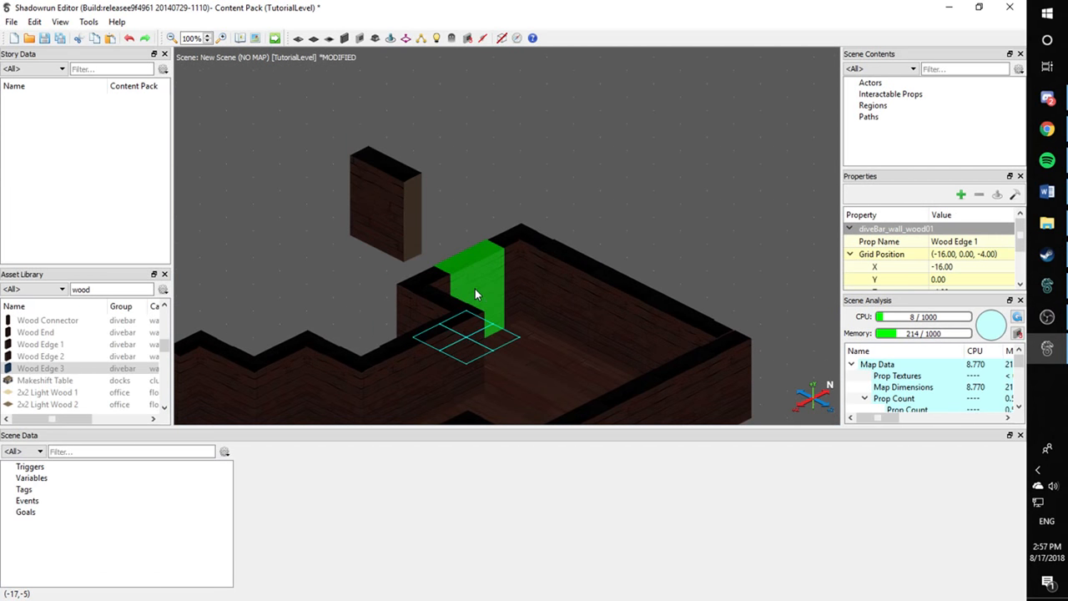
pyautogui.press('Delete')
pyautogui.click(397, 238)
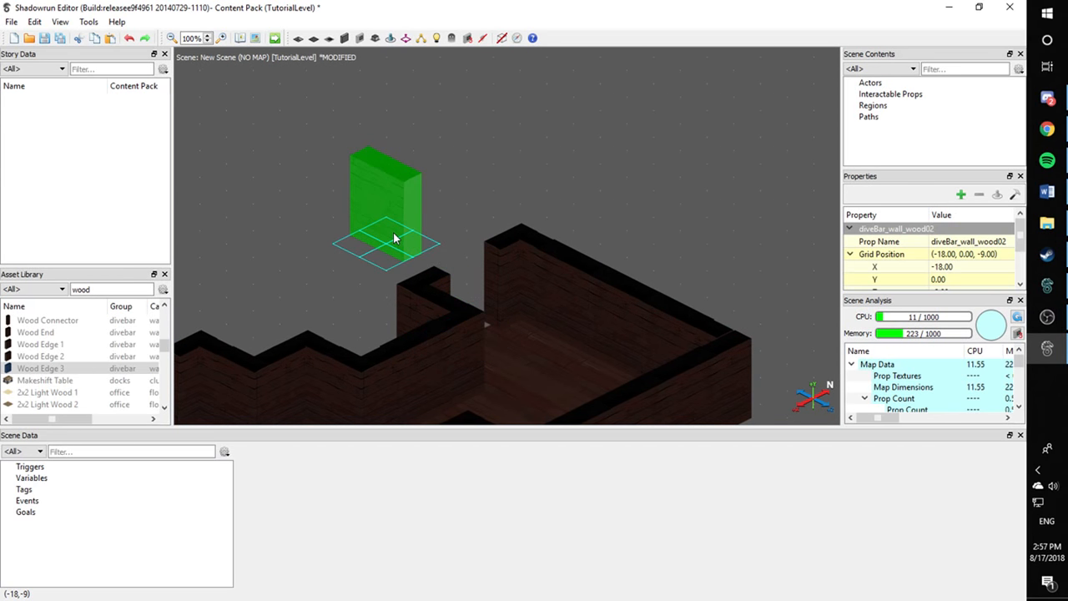
pyautogui.moveTo(381, 204); pyautogui.dragTo(299, 147)
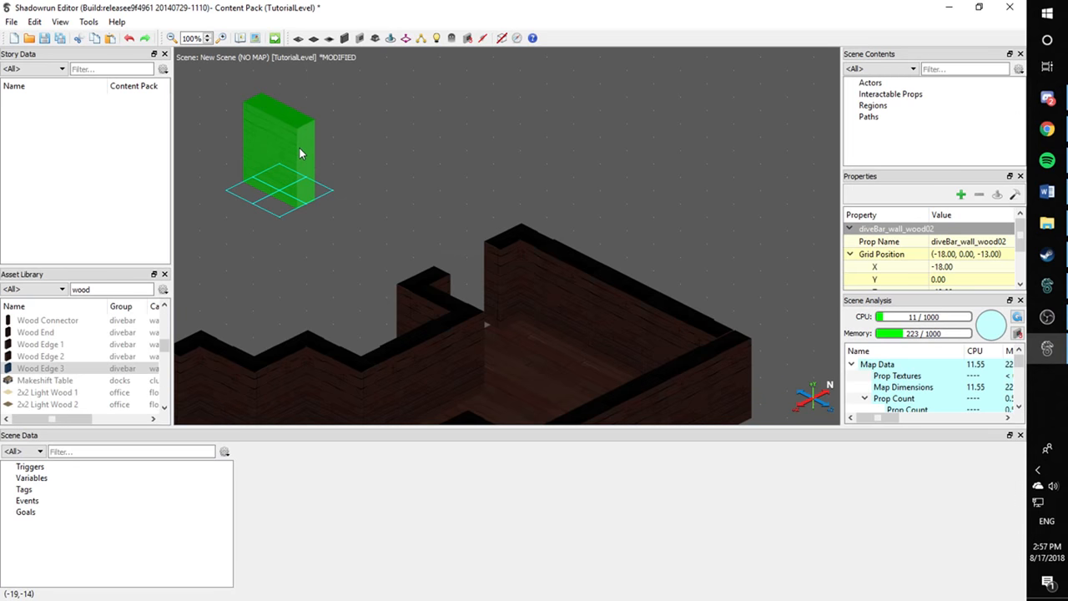
# Rotate the spare diveBar_wall_wood02 panel to match the back left wall and paste a copy of it into the gap
pyautogui.press('r')
pyautogui.hotkey('ctrl', 'c')
pyautogui.hotkey('ctrl', 'v')
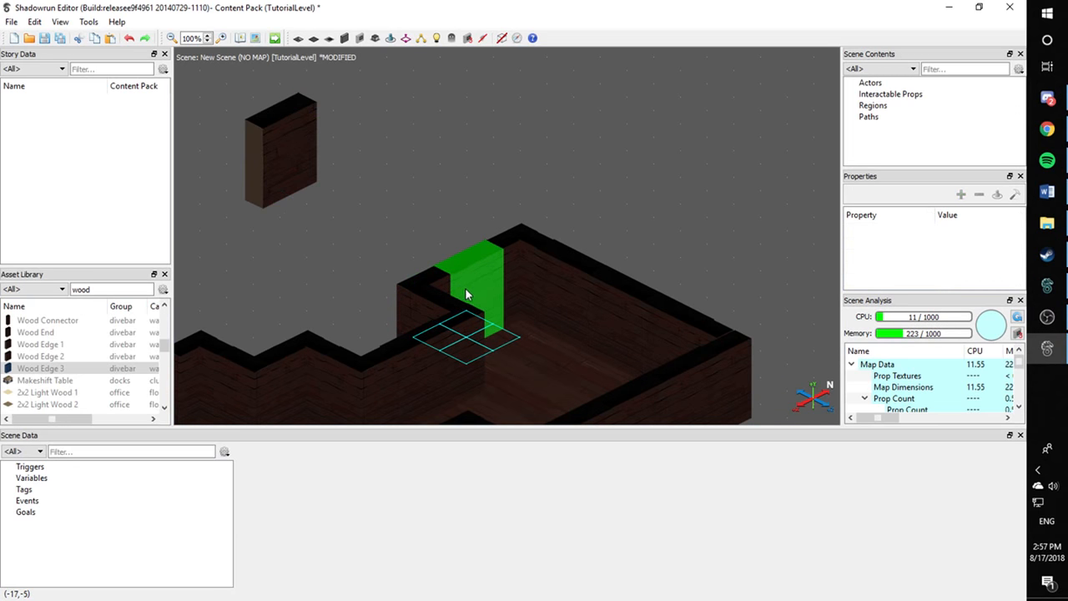
pyautogui.click(466, 290)
pyautogui.moveTo(411, 214); pyautogui.dragTo(439, 163, button='middle')
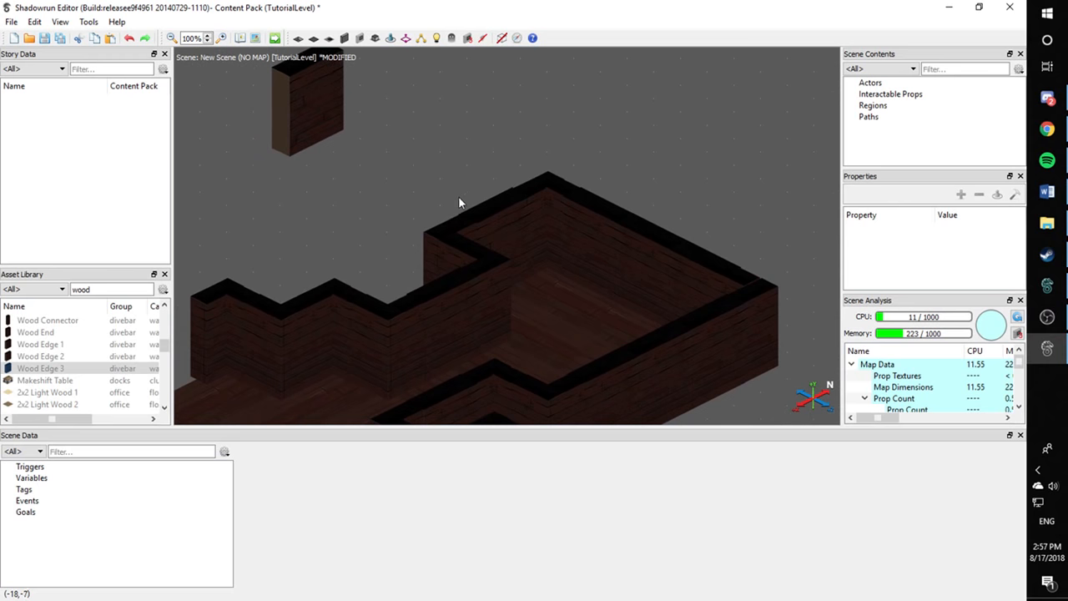
# Replace one panel of the back right wall with a copy of the diveBar_wall_wood02 variant at grid position -18, 0, 0
pyautogui.hotkey('ctrl', 'v')
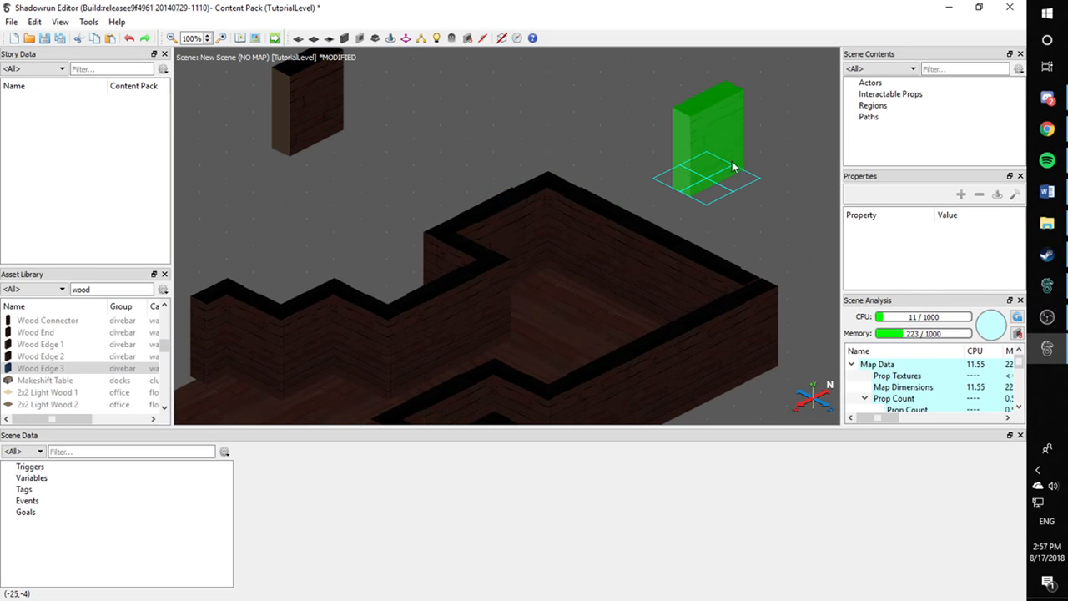
pyautogui.click(743, 219)
pyautogui.click(638, 257)
pyautogui.press('Delete')
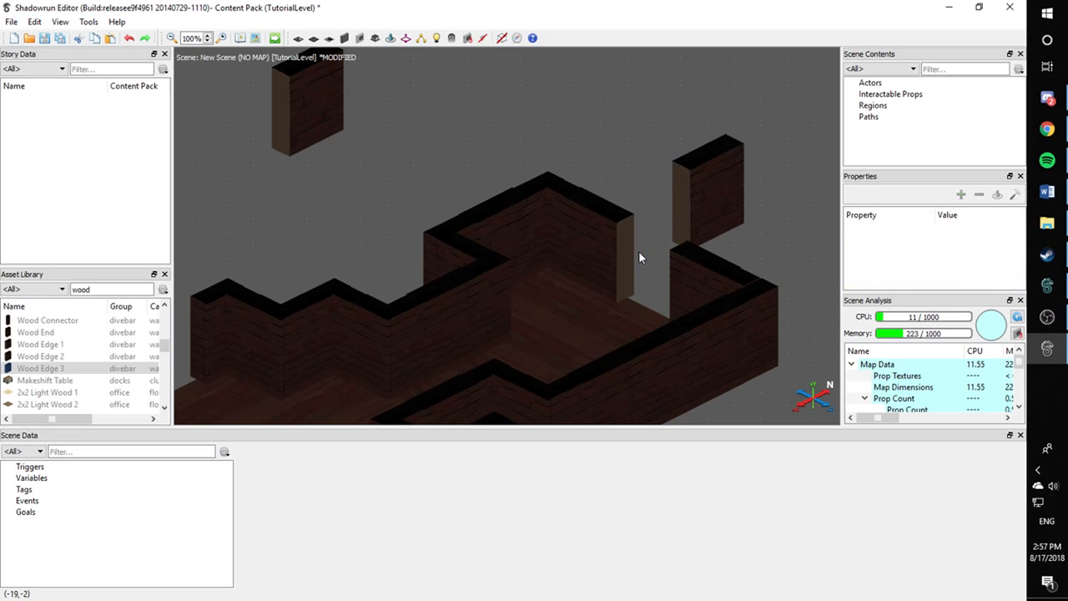
pyautogui.moveTo(741, 223); pyautogui.dragTo(673, 277)
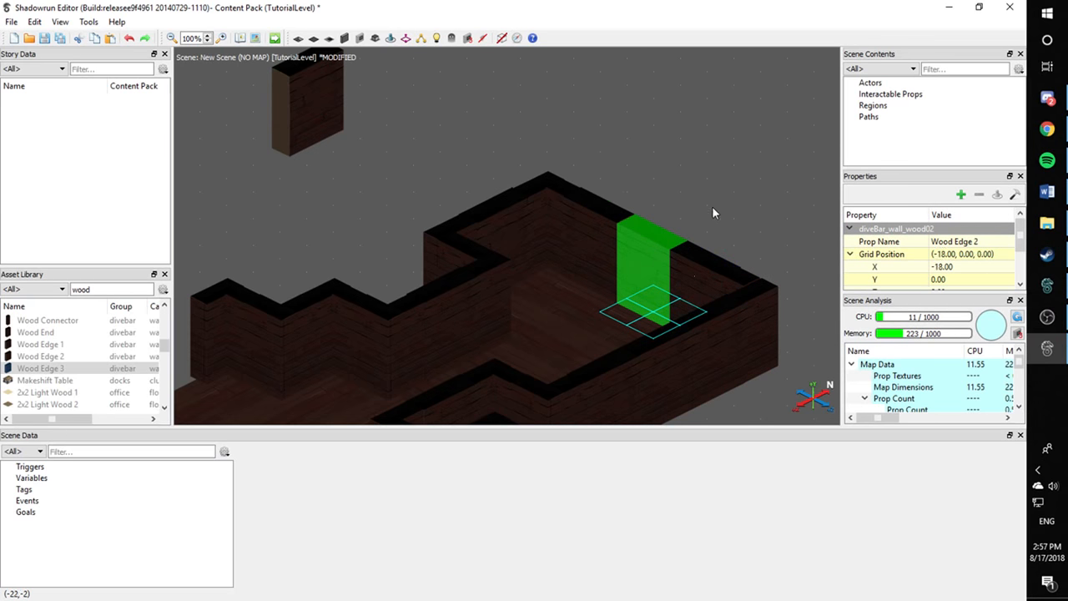
# Nudge the new Wood Edge 2 panel in the back right wall to -0.10 on the Z grid axis and check its seams up close
pyautogui.click(713, 214)
pyautogui.click(663, 244)
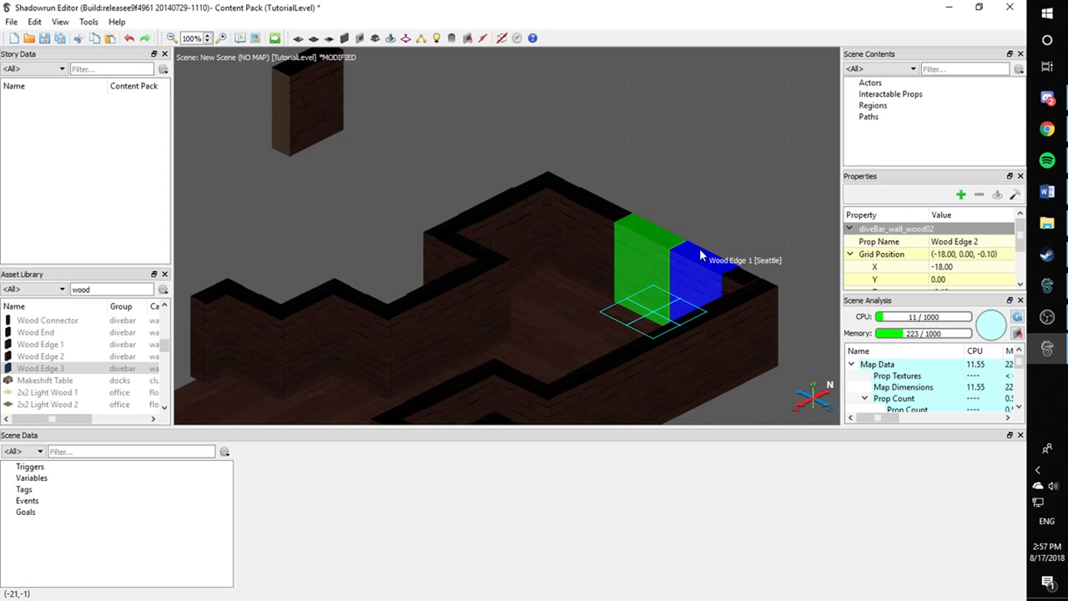
pyautogui.click(680, 185)
pyautogui.click(660, 250)
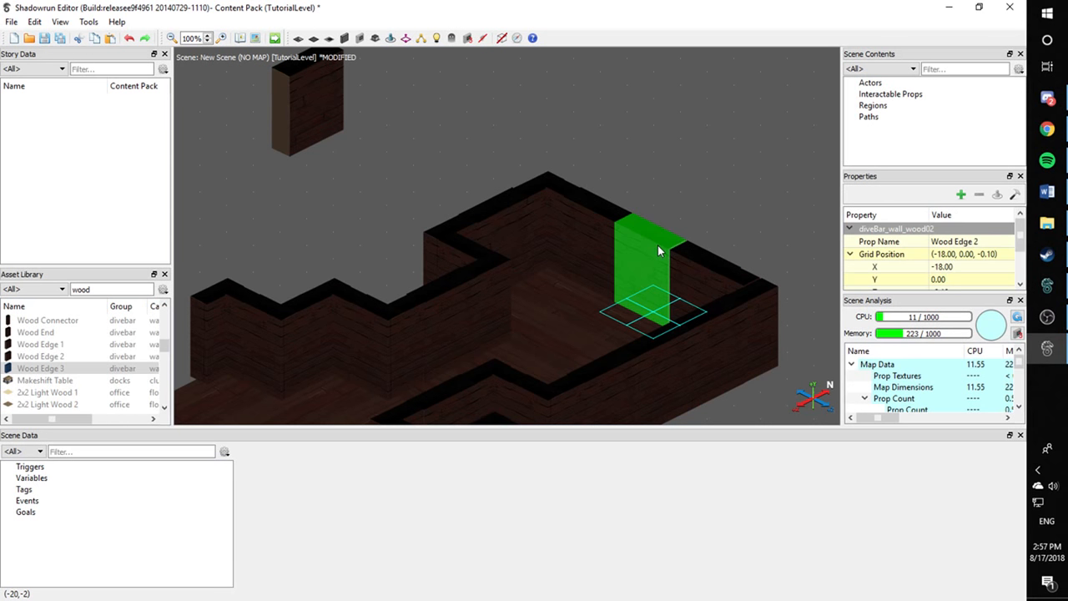
pyautogui.click(702, 174)
pyautogui.scroll(5, 702, 174)
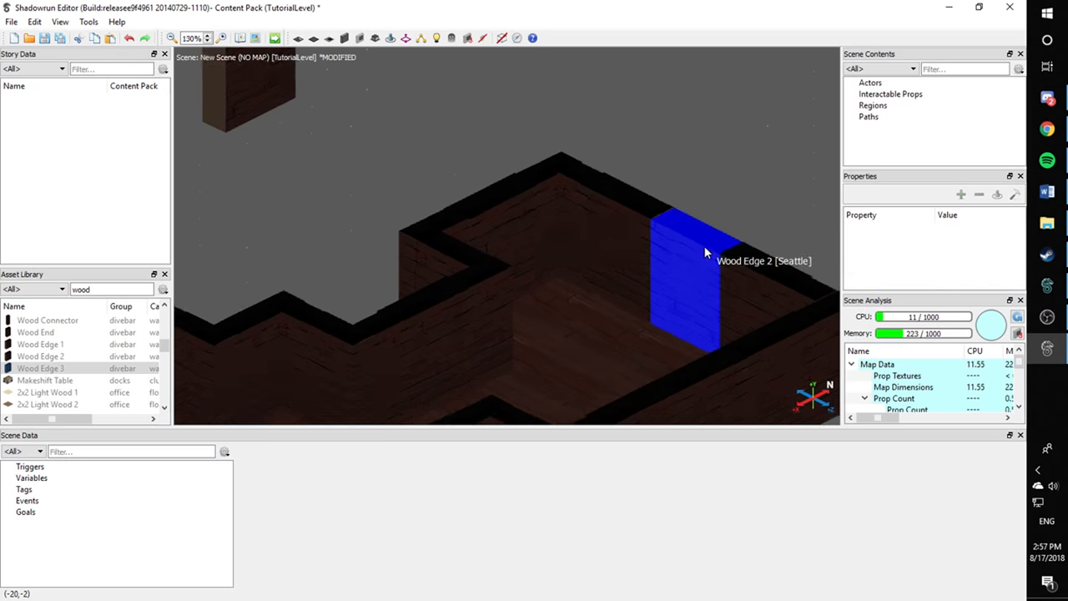
pyautogui.moveTo(586, 279); pyautogui.dragTo(546, 248, button='middle')
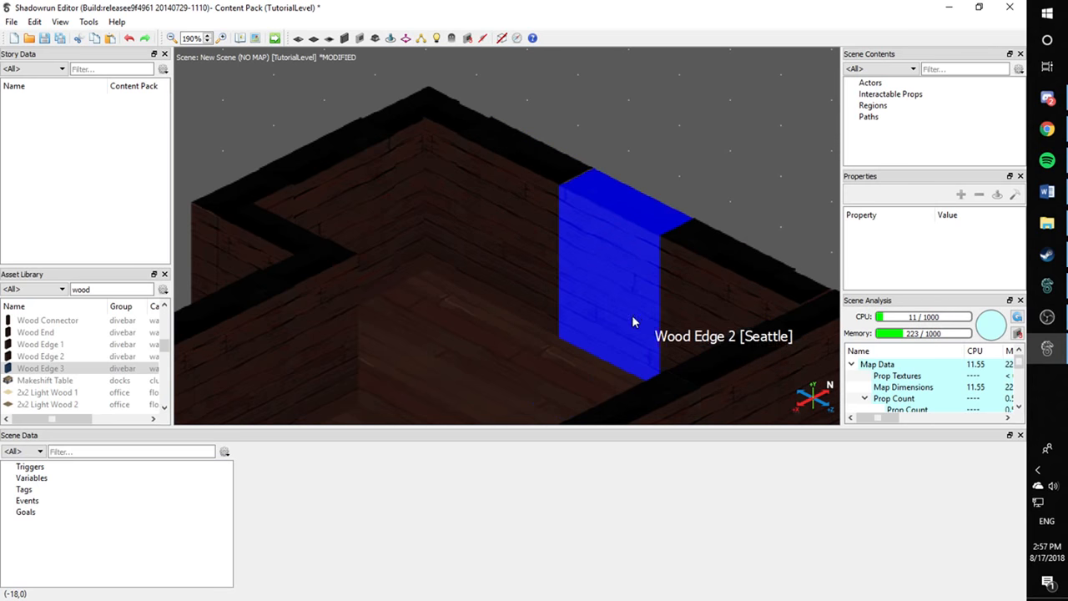
pyautogui.scroll(-5, 508, 221)
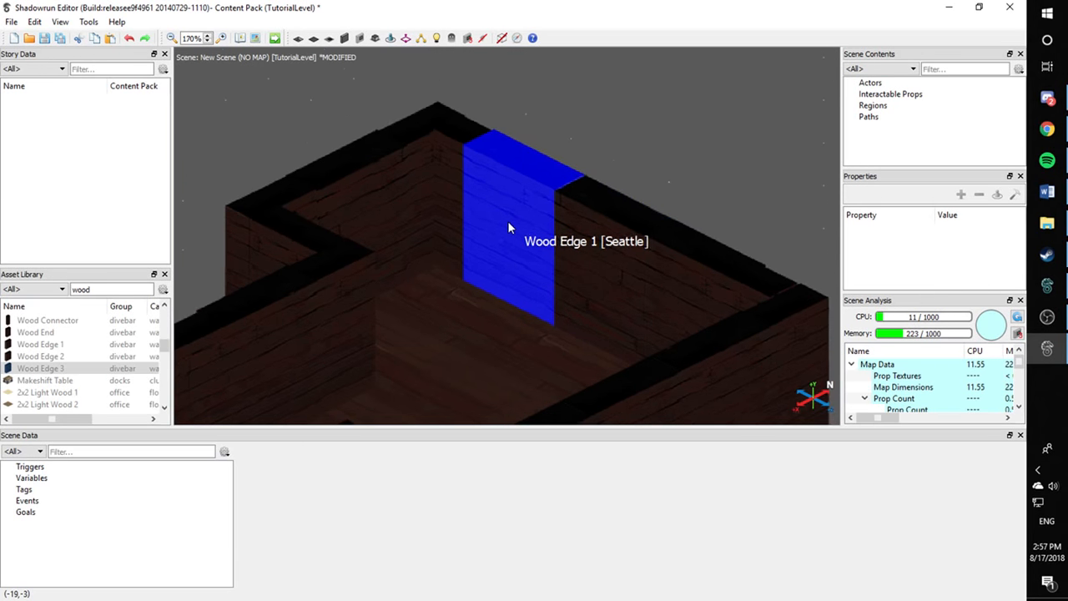
pyautogui.scroll(-8, 601, 248)
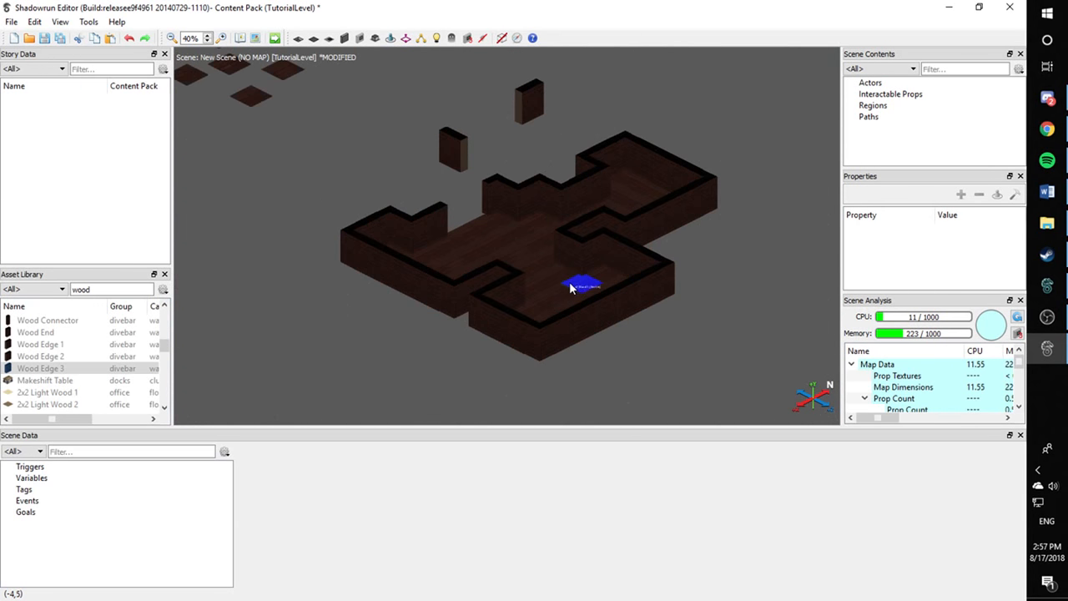
# Move the spare diveBar_wall_wood02 panel to grid position -12, 0, -20 and shift the spare diveBar_wall_wood03 panel farther from the building
pyautogui.moveTo(570, 287); pyautogui.dragTo(476, 405, button='middle')
pyautogui.scroll(3, 602, 288)
pyautogui.scroll(1, 603, 288)
pyautogui.moveTo(565, 136); pyautogui.dragTo(291, 125)
pyautogui.moveTo(409, 231); pyautogui.dragTo(413, 148, button='middle')
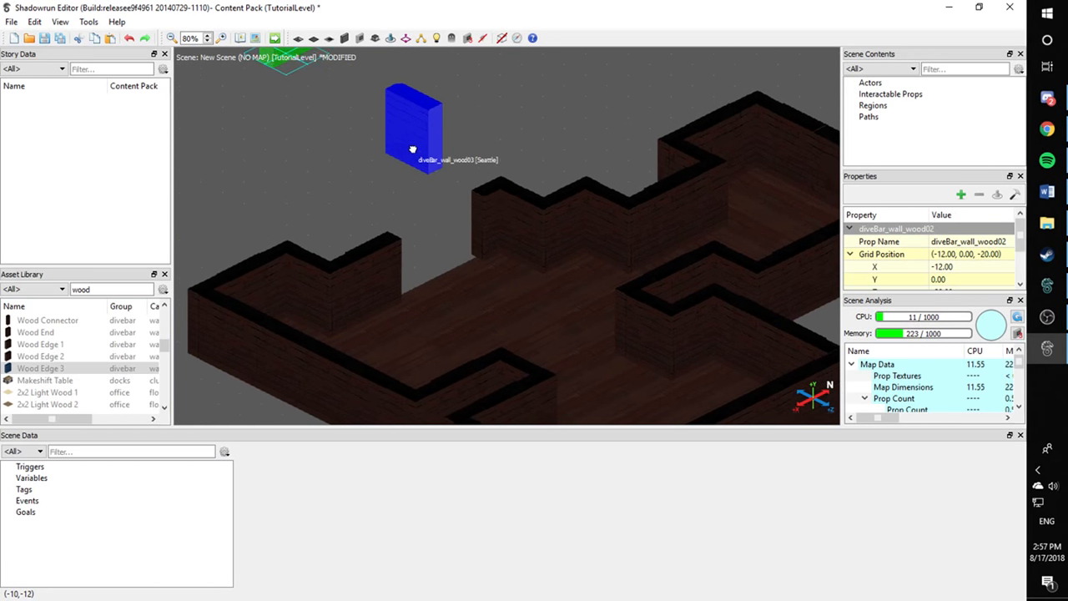
pyautogui.moveTo(412, 148); pyautogui.dragTo(390, 131)
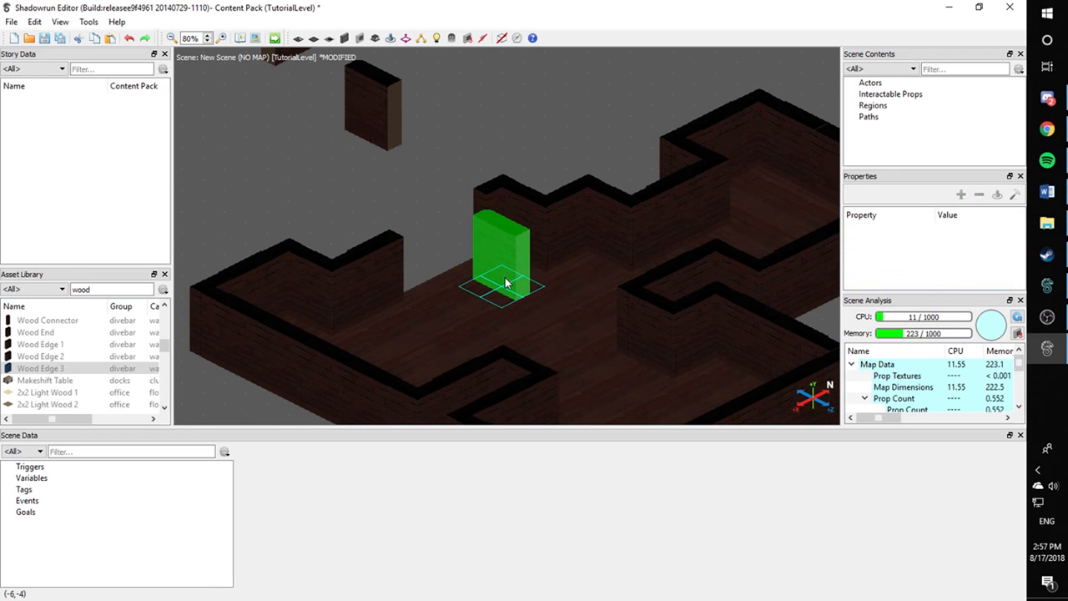
# Place five loose copies of the Wood Edge 3 panel on the floor in the middle of the building
pyautogui.click(459, 275)
pyautogui.click(598, 372)
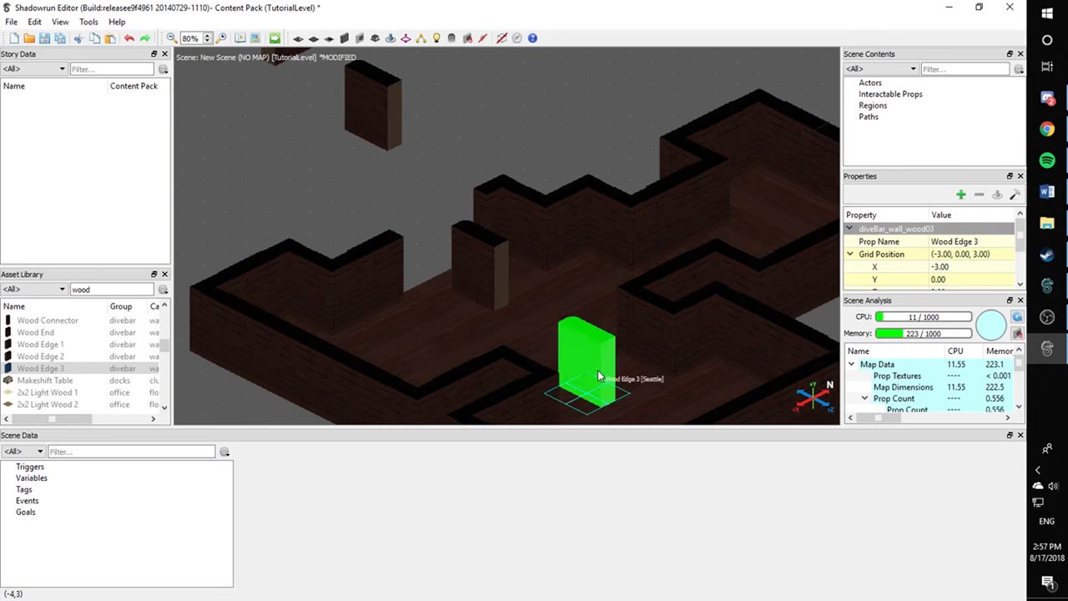
pyautogui.click(578, 301)
pyautogui.click(467, 323)
pyautogui.click(521, 330)
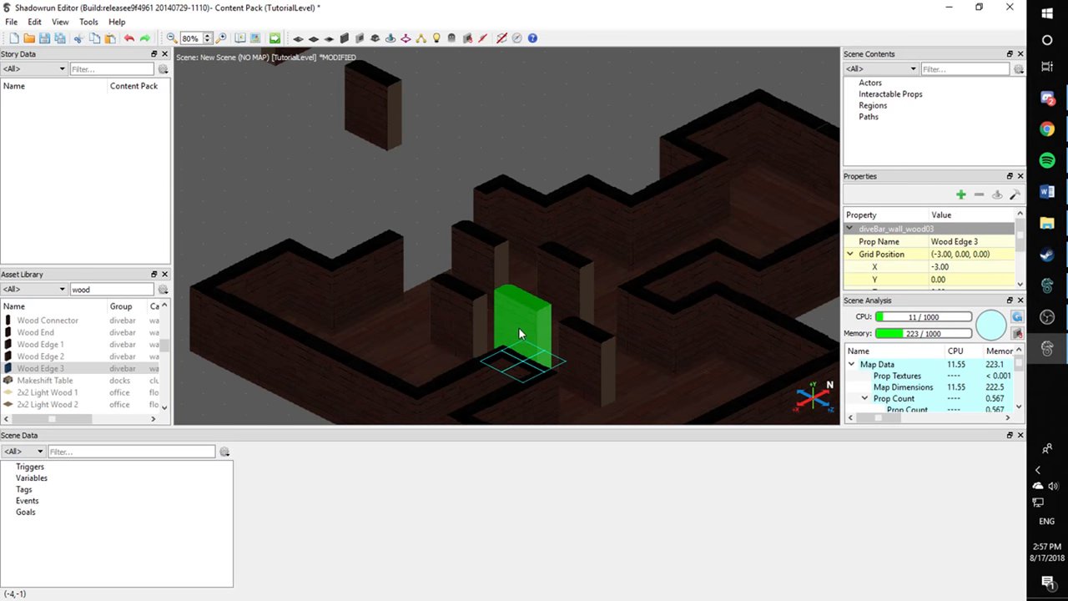
# Replace two neighbouring Wood Edge 1 panels in the front left wall, at 4, 0, -4 and 4, 0, -2, with Wood Edge 3 panels
pyautogui.moveTo(539, 332); pyautogui.dragTo(573, 303, button='middle')
pyautogui.scroll(-4, 607, 231)
pyautogui.scroll(4, 503, 231)
pyautogui.scroll(2, 572, 303)
pyautogui.moveTo(473, 291); pyautogui.dragTo(613, 280, button='middle')
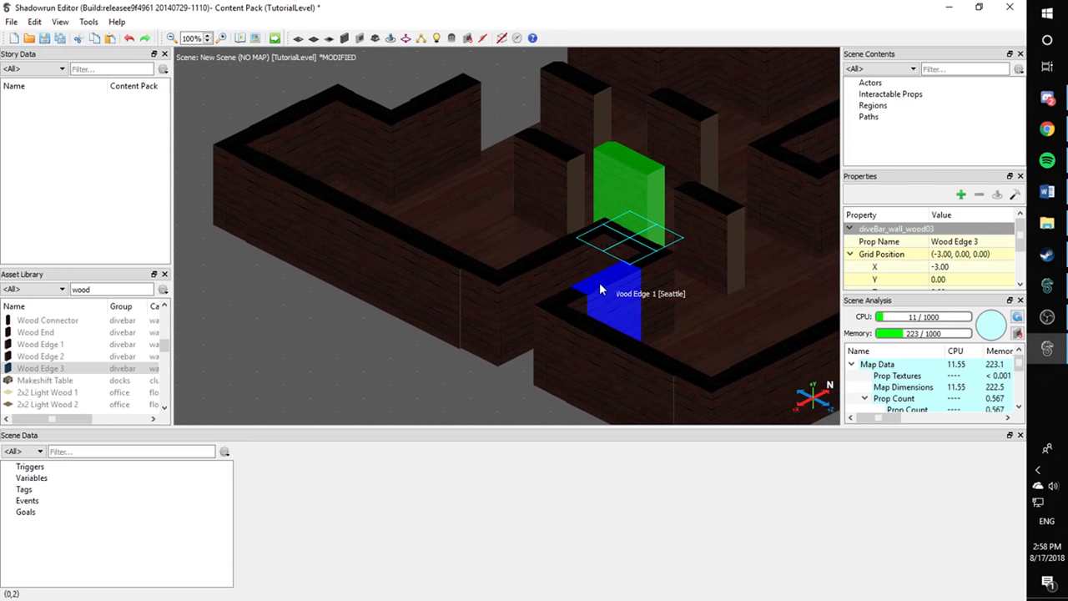
pyautogui.click(369, 271)
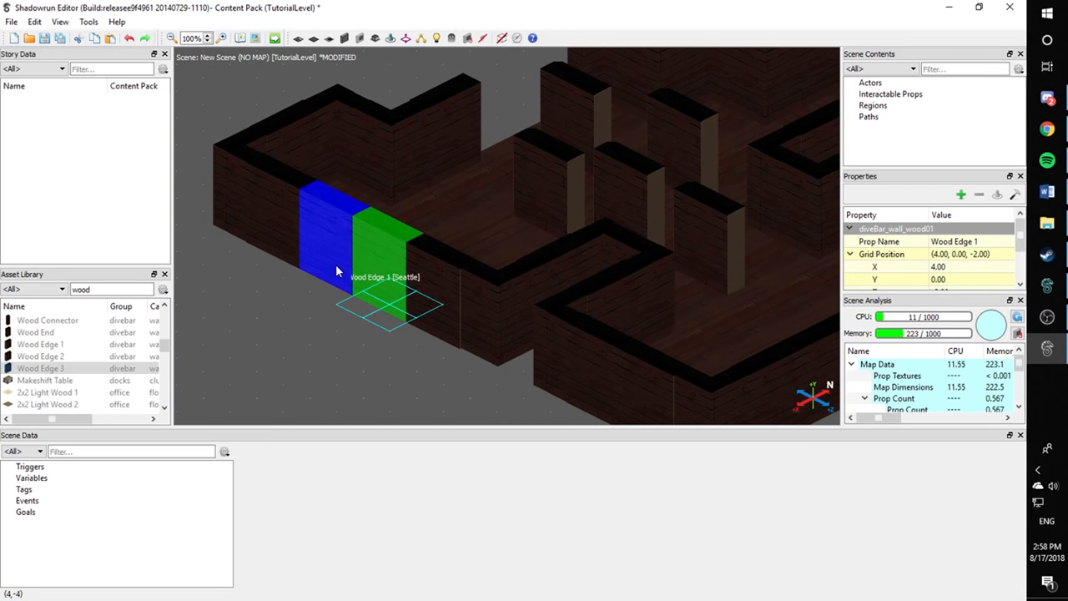
pyautogui.hotkey('ctrl', 'z')
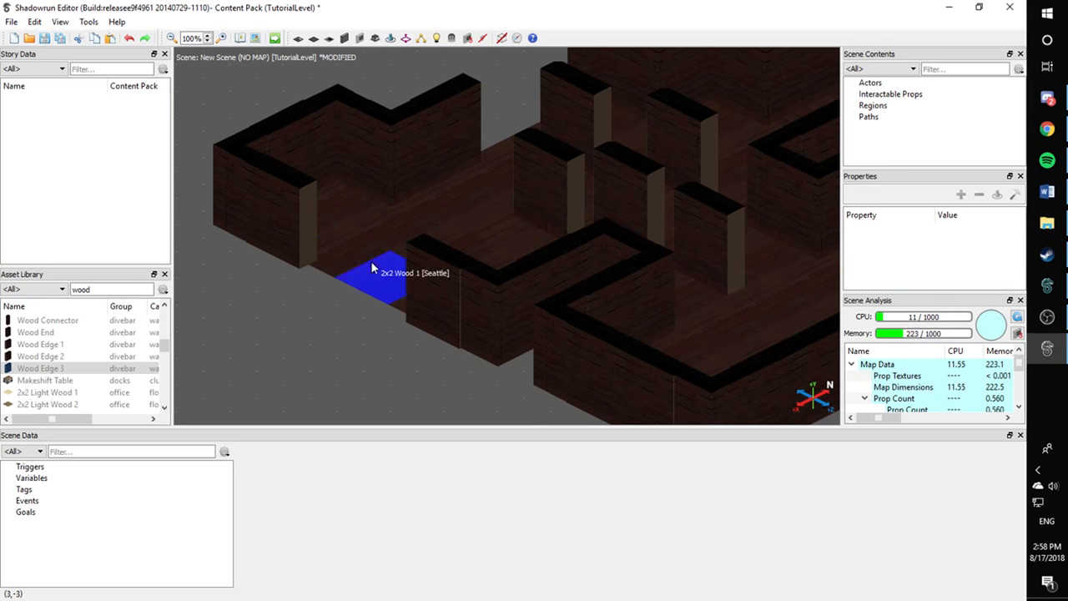
pyautogui.click(314, 239)
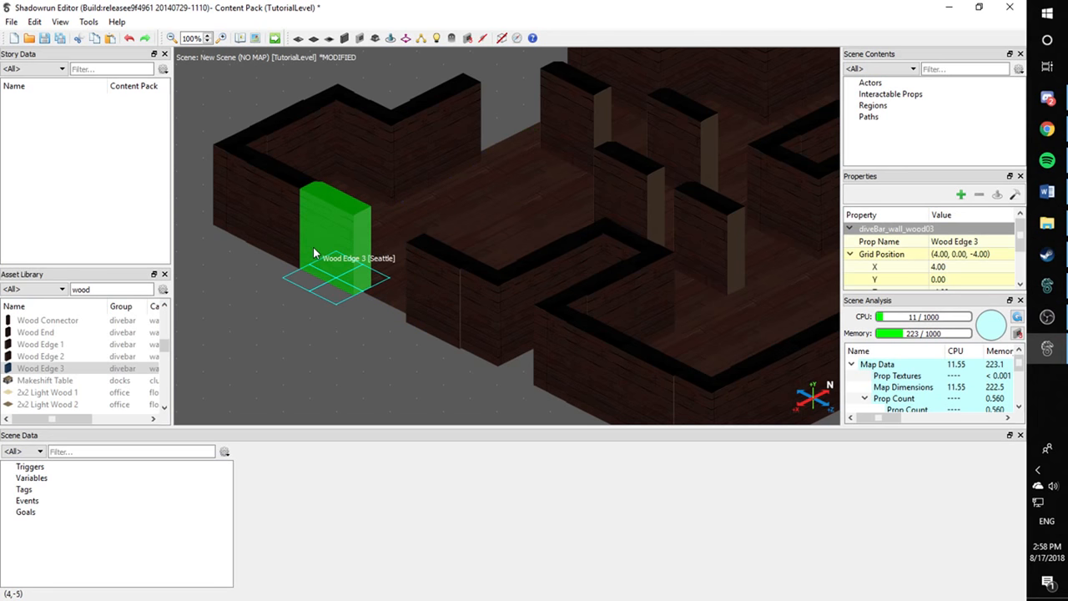
pyautogui.click(367, 281)
pyautogui.press('Escape')
# Inspect the front left wall up close for seams around the Wood Edge 3 panels and compare it with the loose copies
pyautogui.scroll(4, 298, 335)
pyautogui.moveTo(290, 341); pyautogui.dragTo(548, 346, button='middle')
pyautogui.scroll(5, 486, 360)
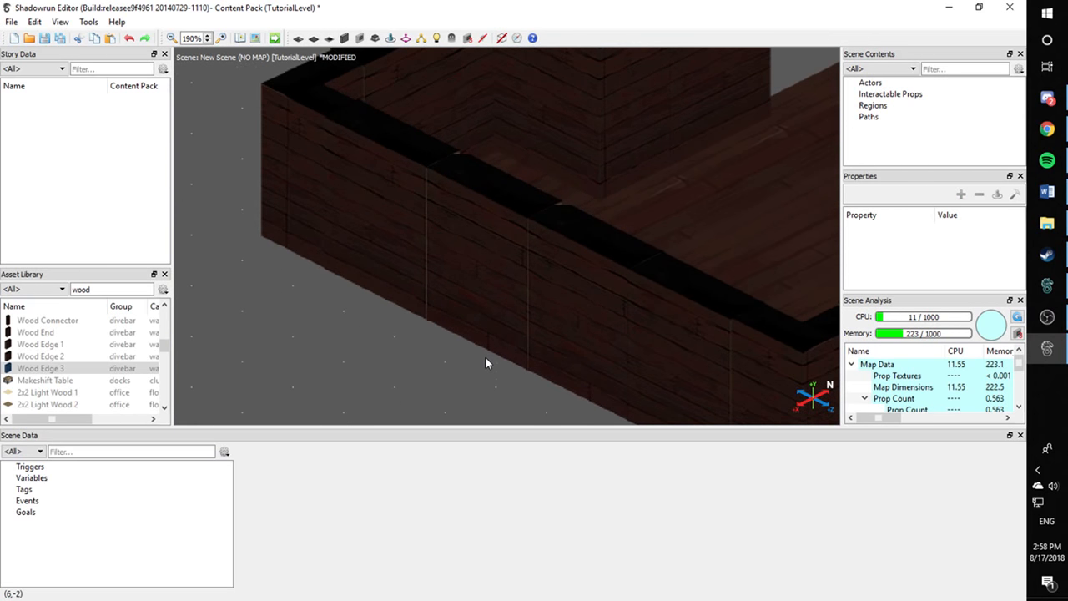
pyautogui.moveTo(404, 331); pyautogui.dragTo(463, 398, button='middle')
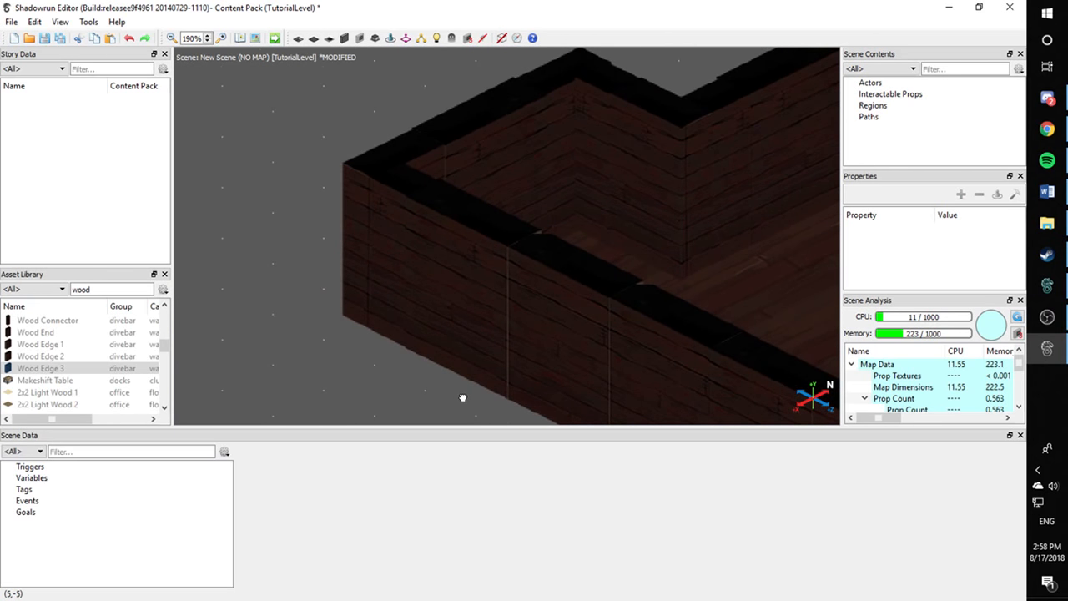
pyautogui.scroll(1, 500, 376)
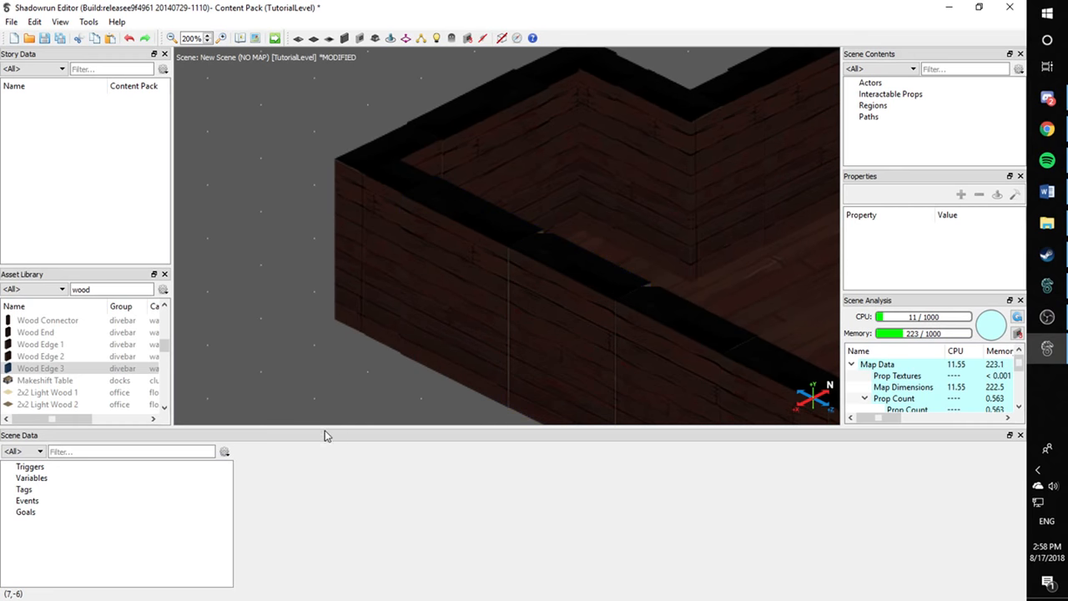
pyautogui.moveTo(475, 410); pyautogui.dragTo(135, 428, button='right')
pyautogui.moveTo(466, 347); pyautogui.dragTo(268, 369, button='right')
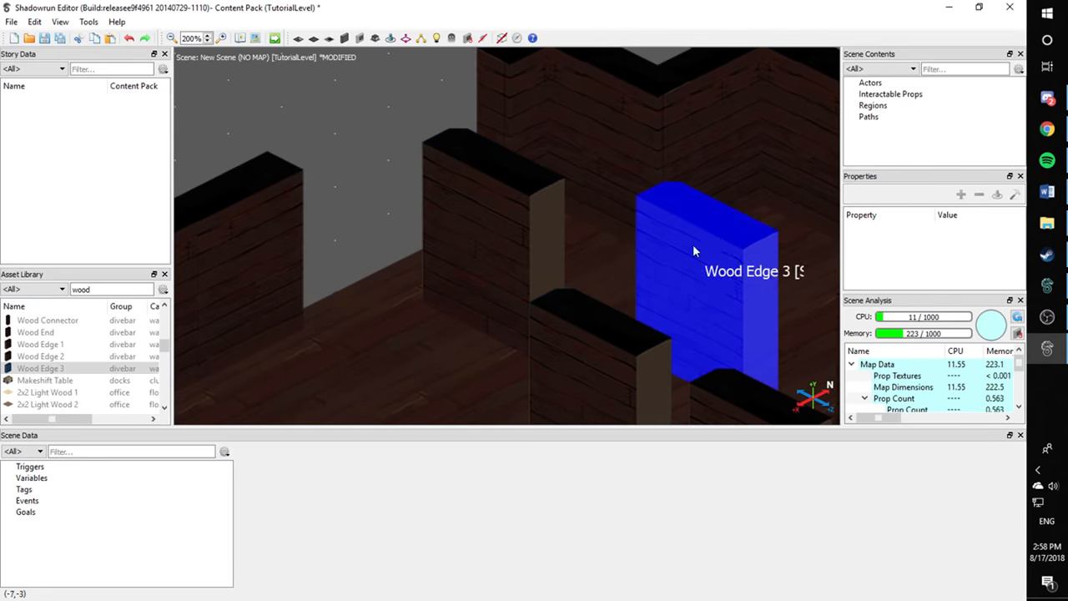
pyautogui.moveTo(621, 282); pyautogui.dragTo(535, 125, button='right')
pyautogui.moveTo(275, 251); pyautogui.dragTo(599, 217, button='right')
pyautogui.moveTo(430, 262); pyautogui.dragTo(657, 262, button='right')
pyautogui.moveTo(383, 331); pyautogui.dragTo(308, 195, button='right')
pyautogui.moveTo(376, 251); pyautogui.dragTo(458, 349, button='right')
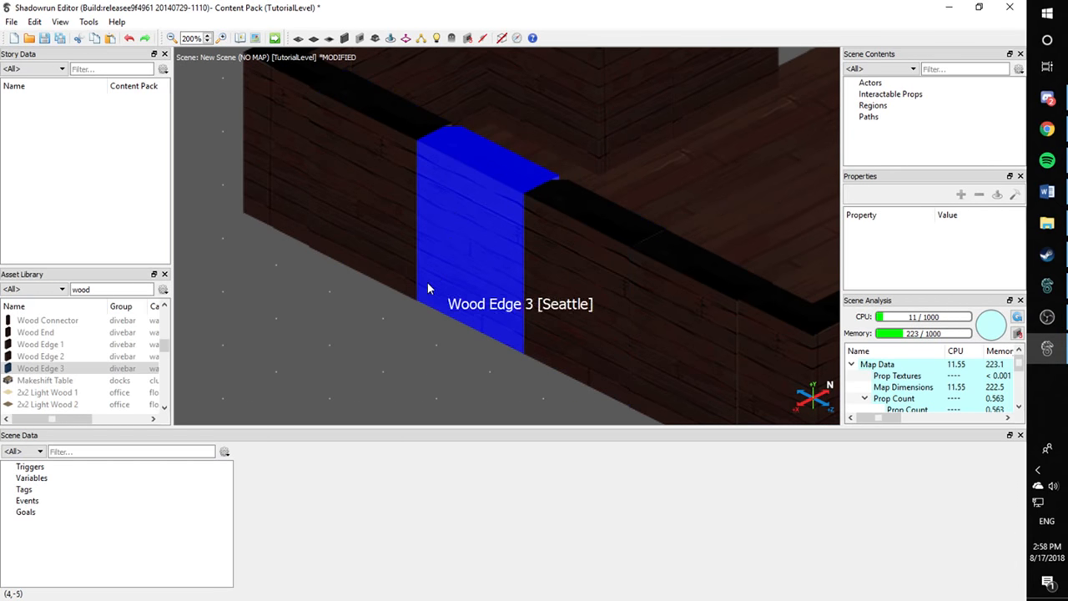
# Delete the four loose Wood Edge 3 panels left on the floor inside the building
pyautogui.scroll(-2, 426, 284)
pyautogui.scroll(-5, 388, 338)
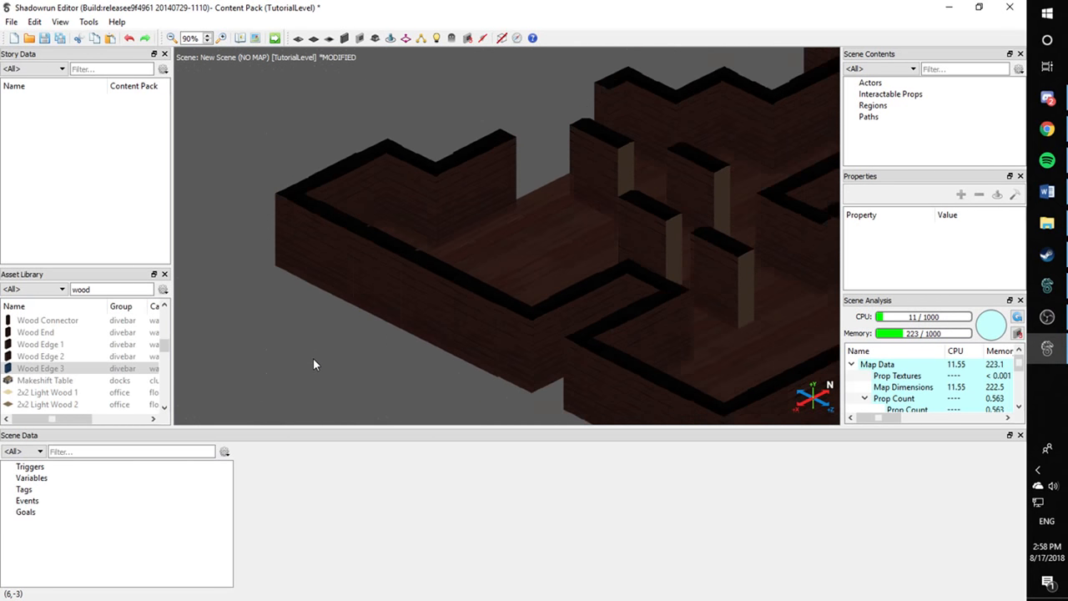
pyautogui.moveTo(314, 364); pyautogui.dragTo(268, 379, button='right')
pyautogui.scroll(-4, 288, 373)
pyautogui.scroll(4, 329, 352)
pyautogui.scroll(-3, 314, 364)
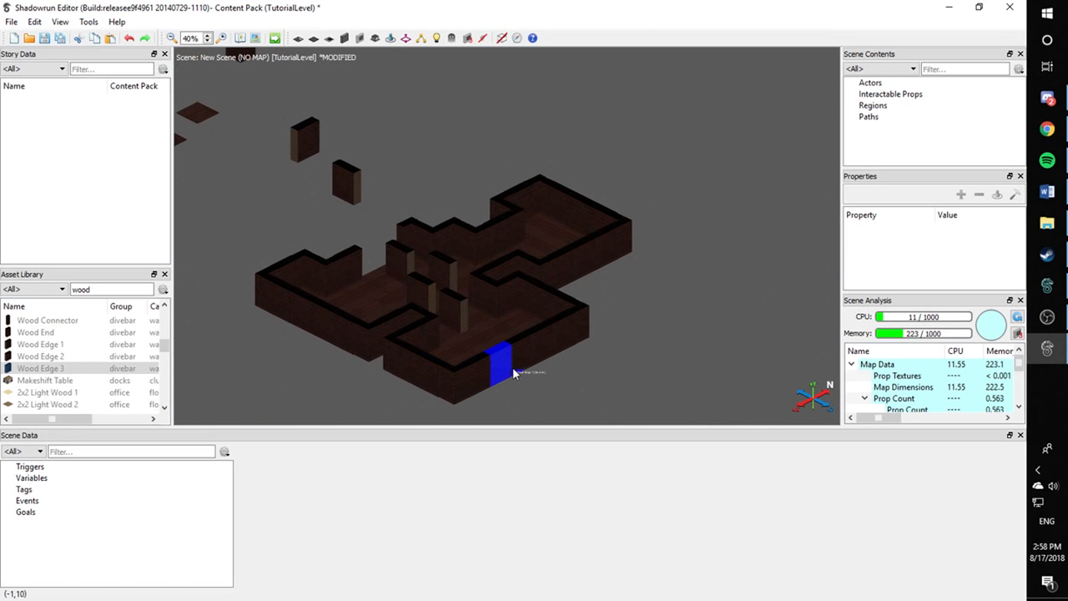
pyautogui.click(417, 295)
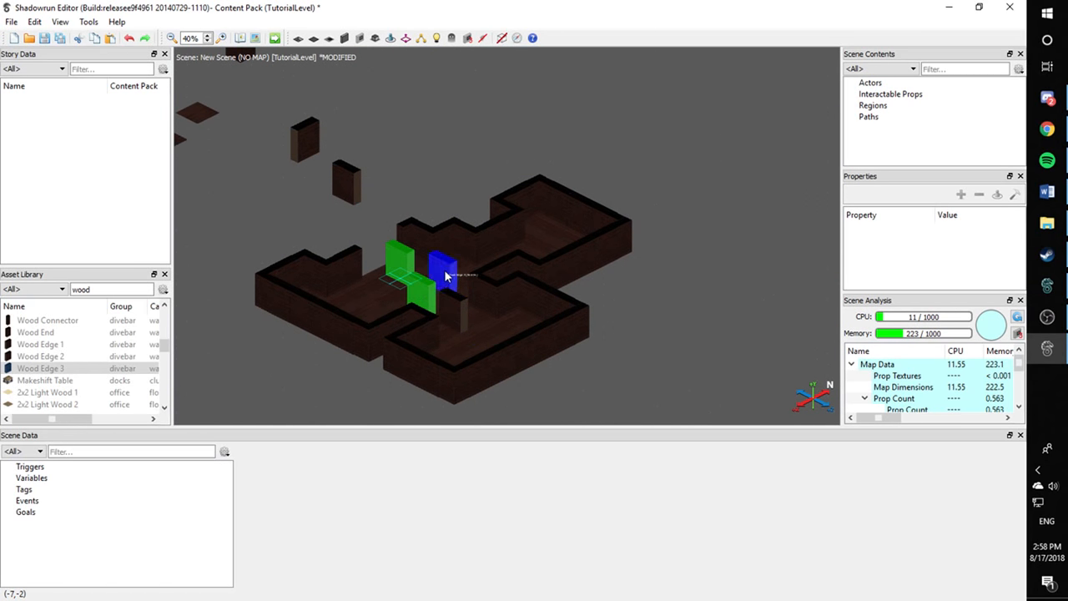
pyautogui.click(448, 277)
pyautogui.click(448, 307)
pyautogui.press('Delete')
# Move the two spare wall variants together beside the spare Wood End corners, behind the spare floor tiles
pyautogui.moveTo(346, 252); pyautogui.dragTo(475, 308, button='right')
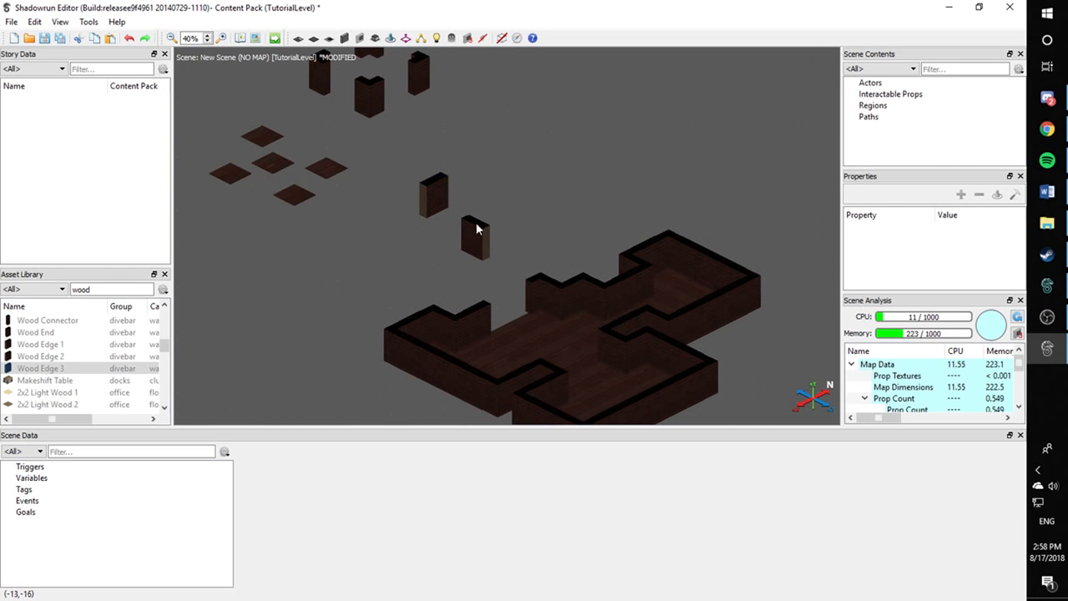
pyautogui.moveTo(478, 229); pyautogui.dragTo(496, 291, button='right')
pyautogui.moveTo(556, 301); pyautogui.dragTo(553, 302)
pyautogui.click(521, 223)
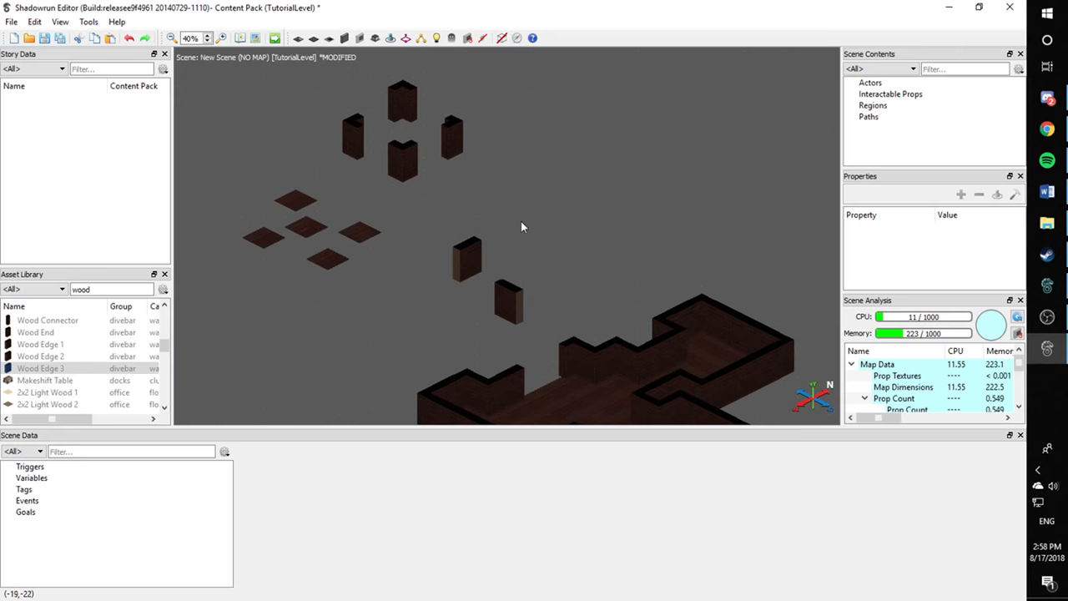
pyautogui.moveTo(436, 291); pyautogui.dragTo(622, 312)
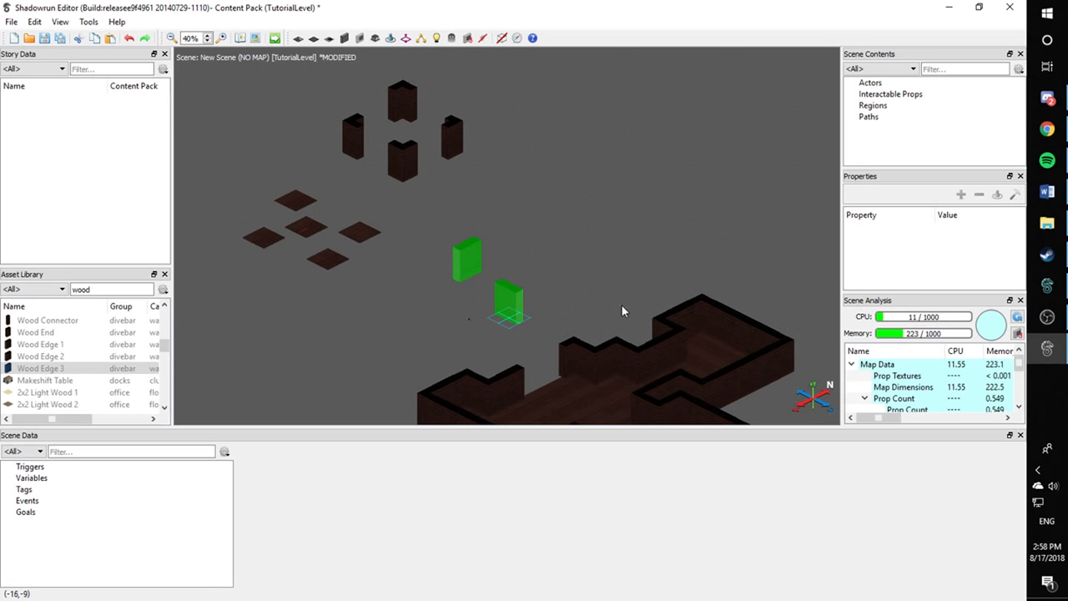
pyautogui.click(528, 315)
pyautogui.moveTo(590, 348); pyautogui.dragTo(585, 342)
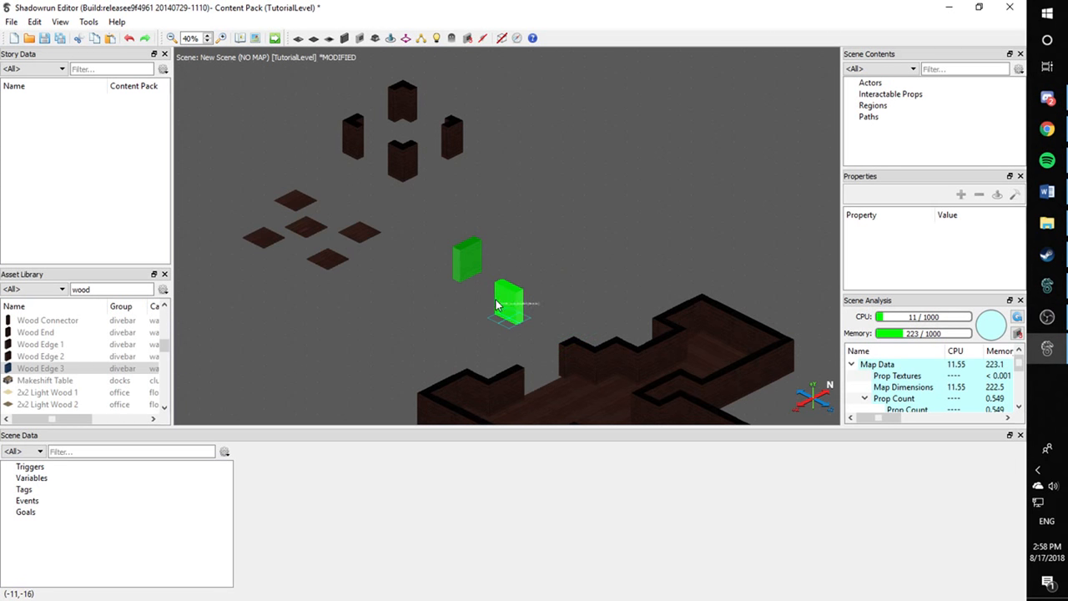
pyautogui.moveTo(520, 298); pyautogui.dragTo(336, 166)
pyautogui.click(385, 200)
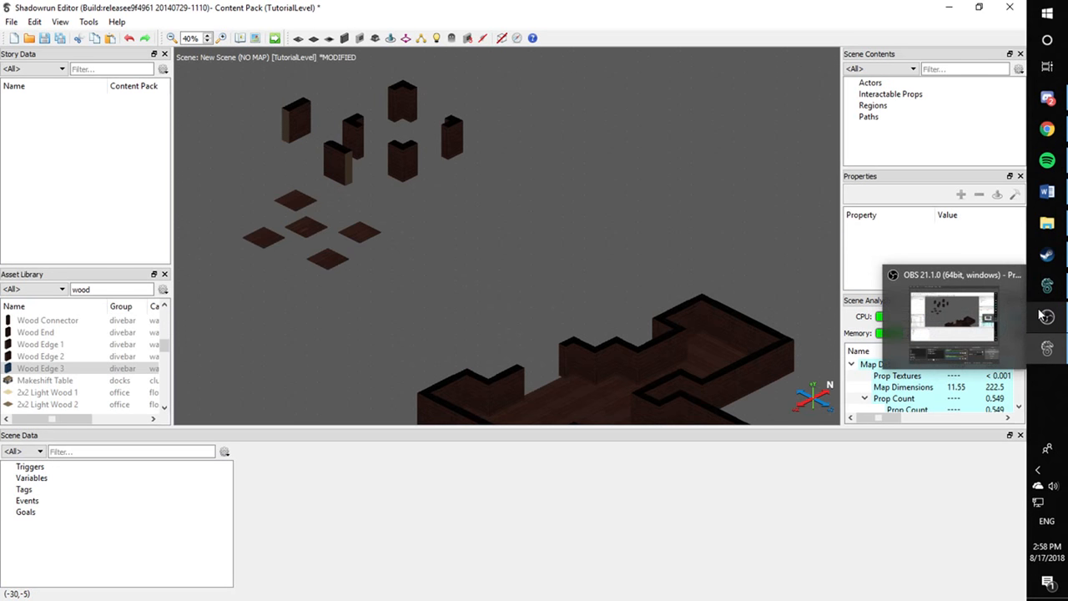
# Examine the enclosed building's walls from several distances, including the remaining opening in the back wall
pyautogui.click(979, 6)
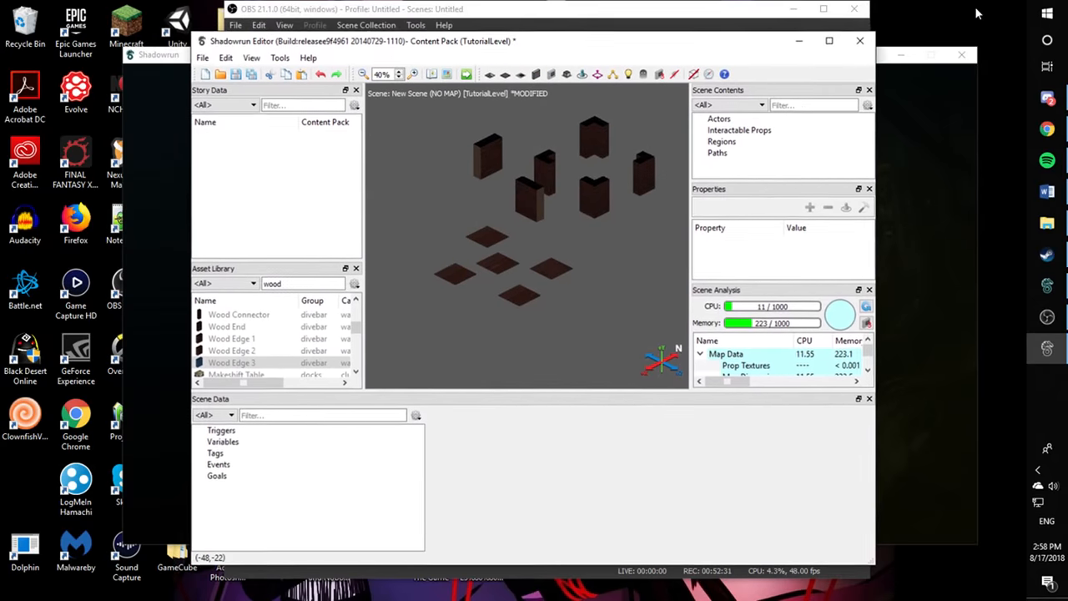
pyautogui.click(824, 41)
pyautogui.moveTo(660, 246); pyautogui.dragTo(546, 66, button='middle')
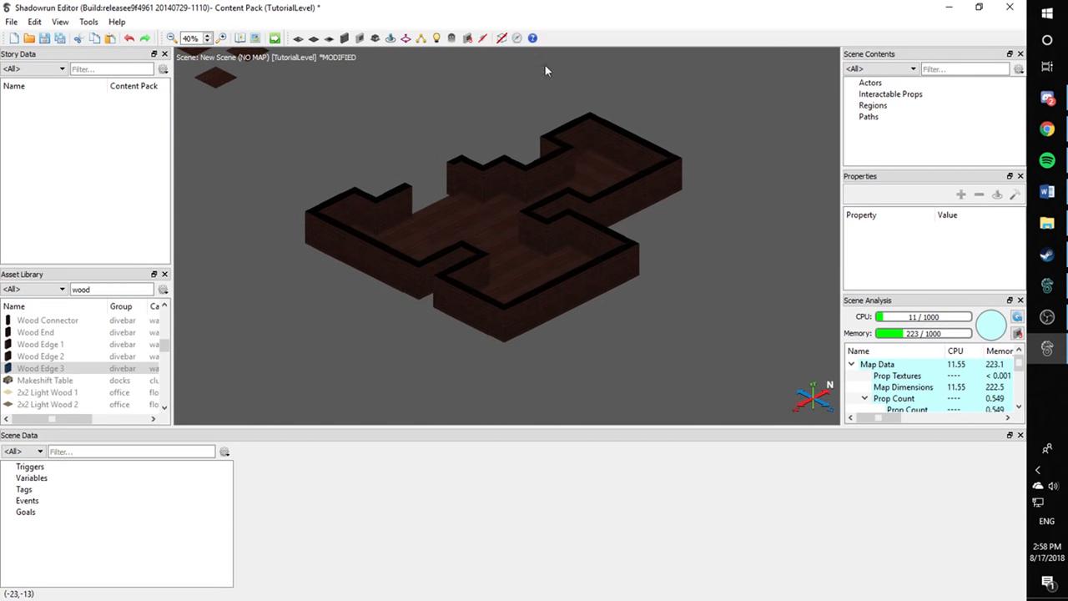
pyautogui.moveTo(584, 173); pyautogui.dragTo(591, 214, button='middle')
pyautogui.scroll(5, 592, 215)
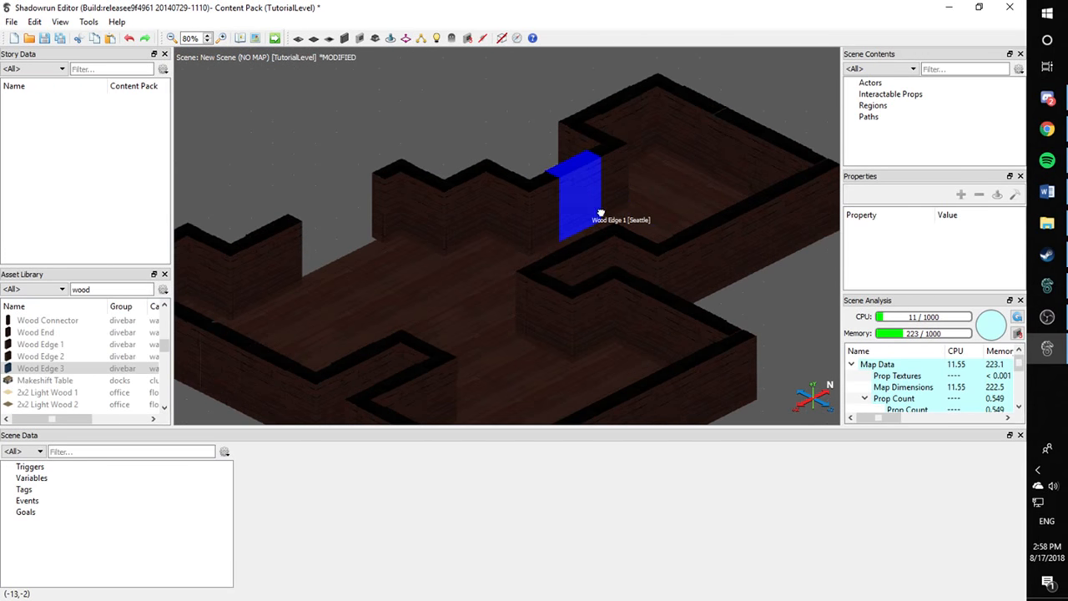
pyautogui.scroll(-4, 640, 182)
pyautogui.scroll(5, 613, 187)
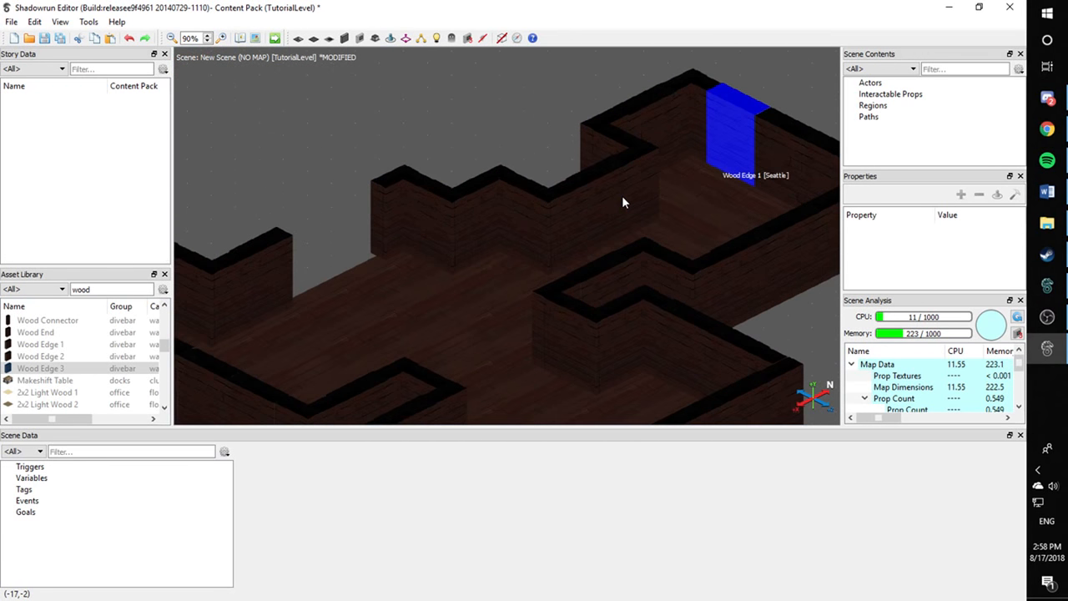
pyautogui.scroll(-3, 622, 196)
pyautogui.scroll(-2, 599, 175)
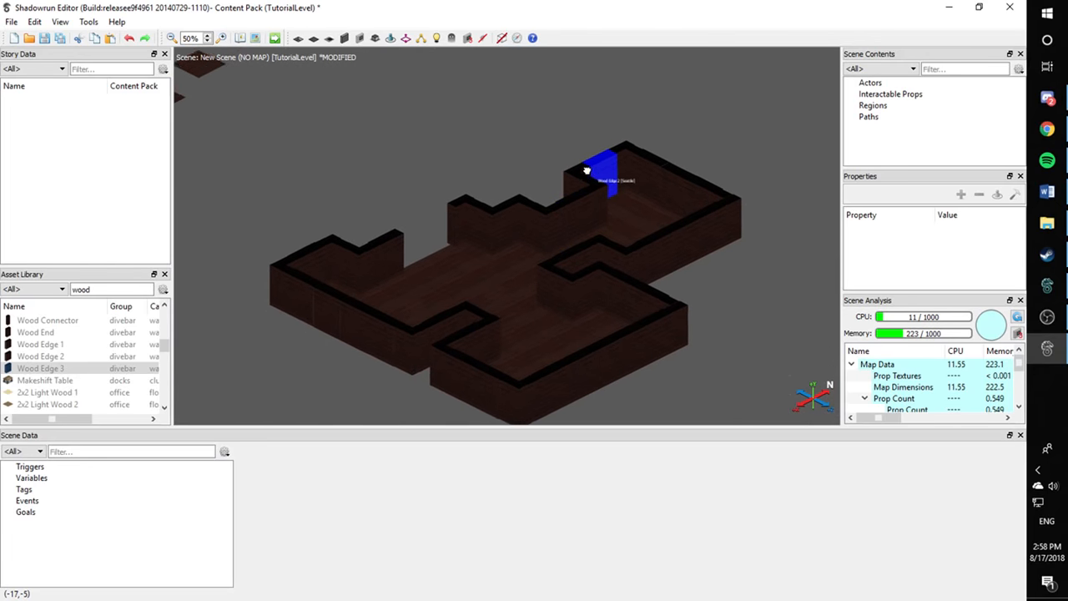
pyautogui.scroll(4, 418, 221)
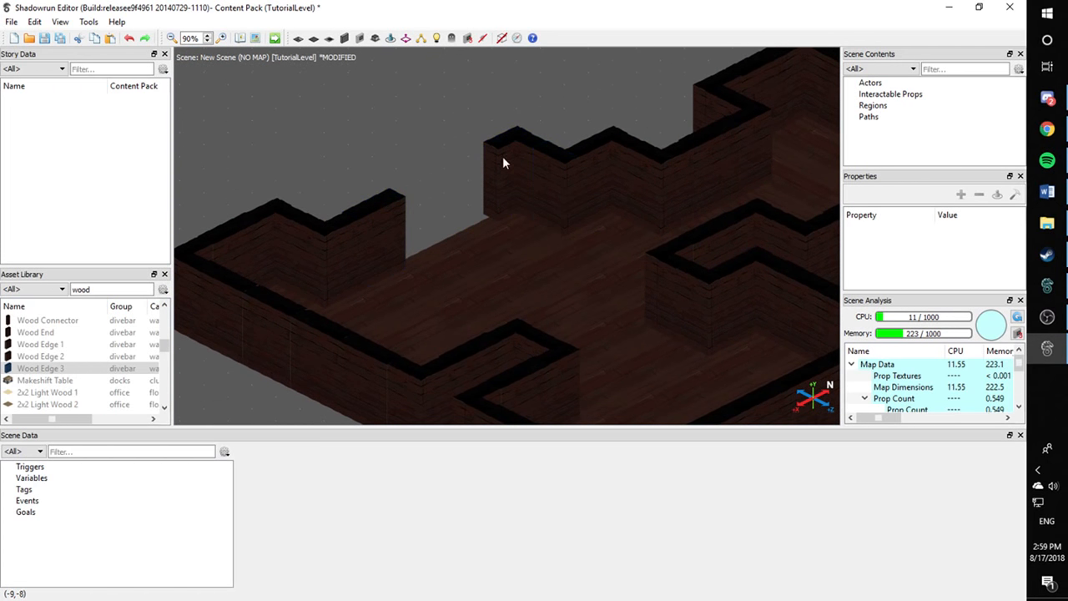
# Search the asset library for "door" and preview the listed door pieces for ones that suit the divebar wood walls
pyautogui.moveTo(465, 211); pyautogui.dragTo(431, 202, button='middle')
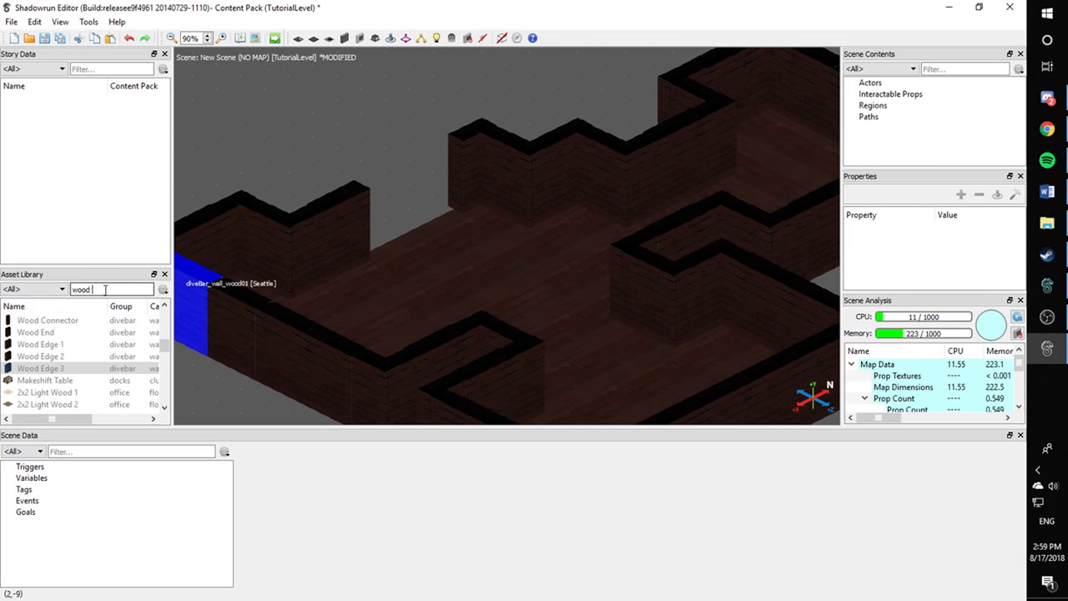
pyautogui.write('door')
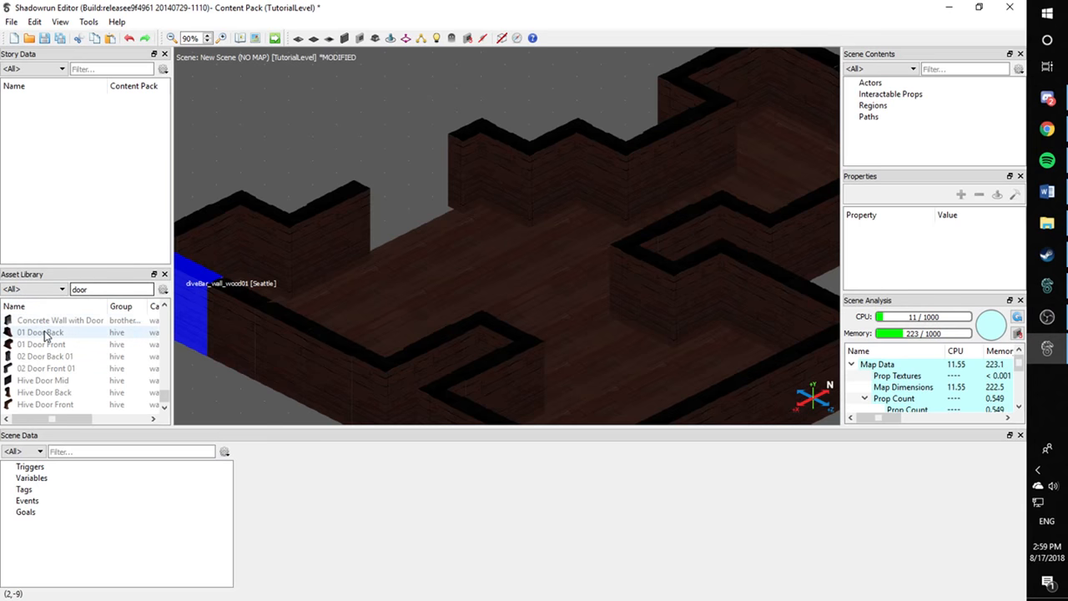
pyautogui.moveTo(45, 333); pyautogui.dragTo(94, 373)
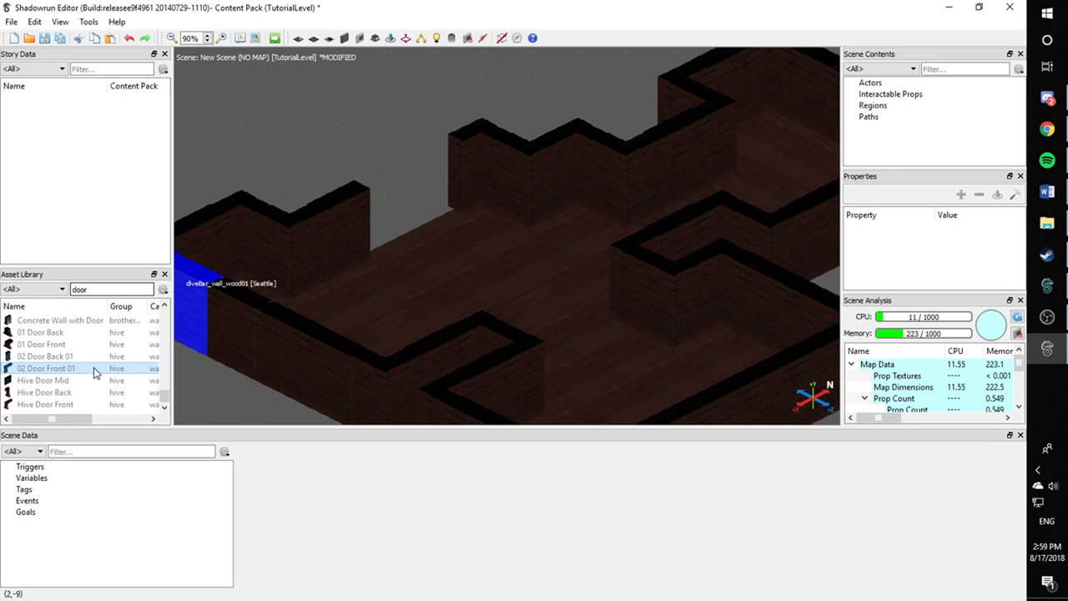
pyautogui.moveTo(47, 325); pyautogui.dragTo(58, 330)
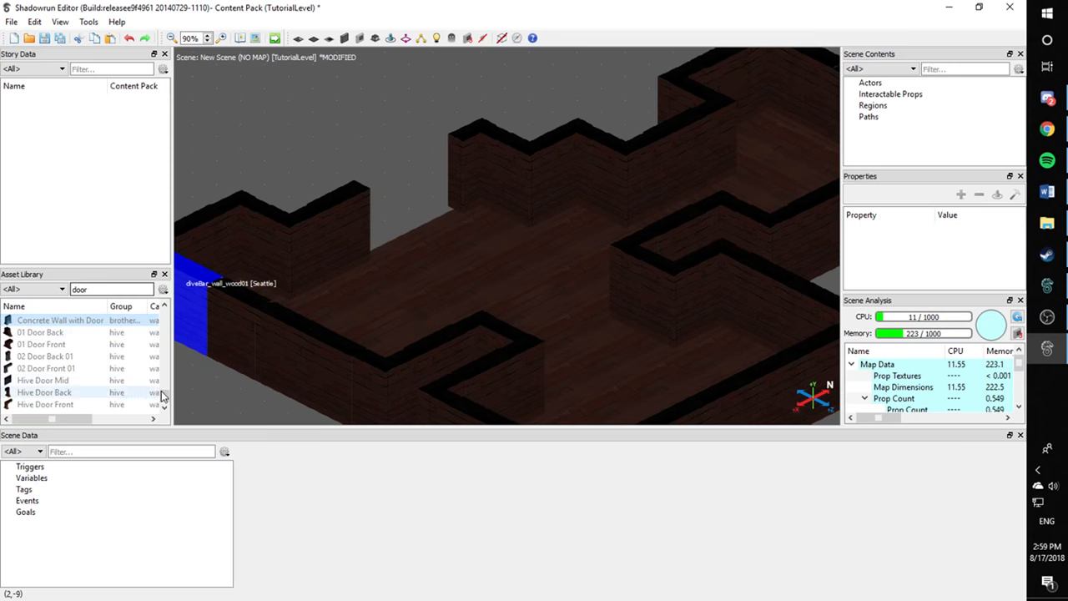
pyautogui.moveTo(165, 308); pyautogui.dragTo(165, 309)
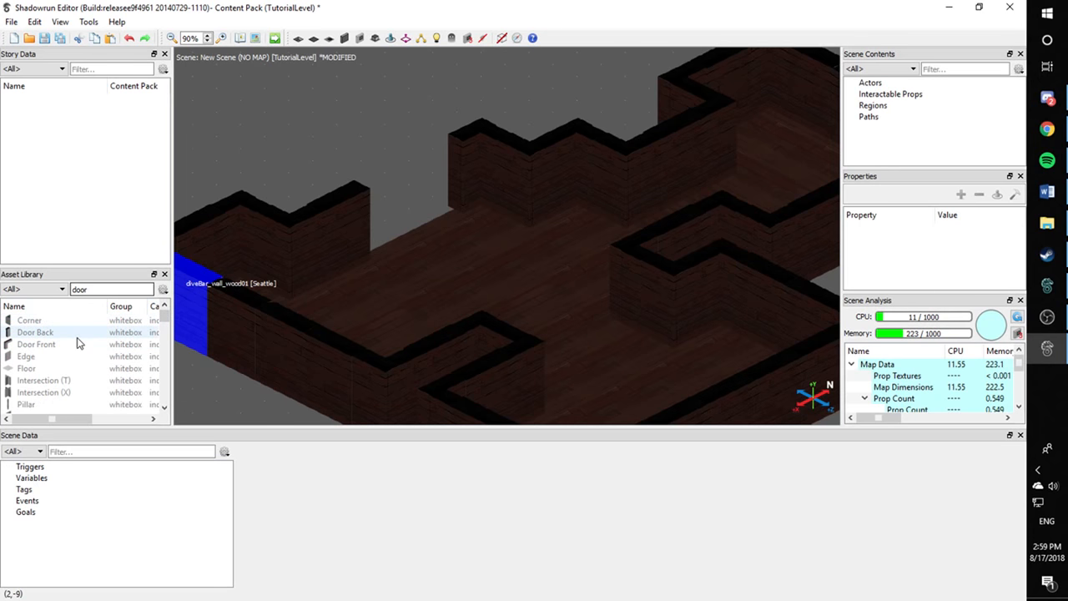
pyautogui.moveTo(78, 336)
pyautogui.mouseDown()
pyautogui.moveTo(88, 343)
pyautogui.moveTo(82, 357)
pyautogui.moveTo(69, 342)
pyautogui.mouseUp()
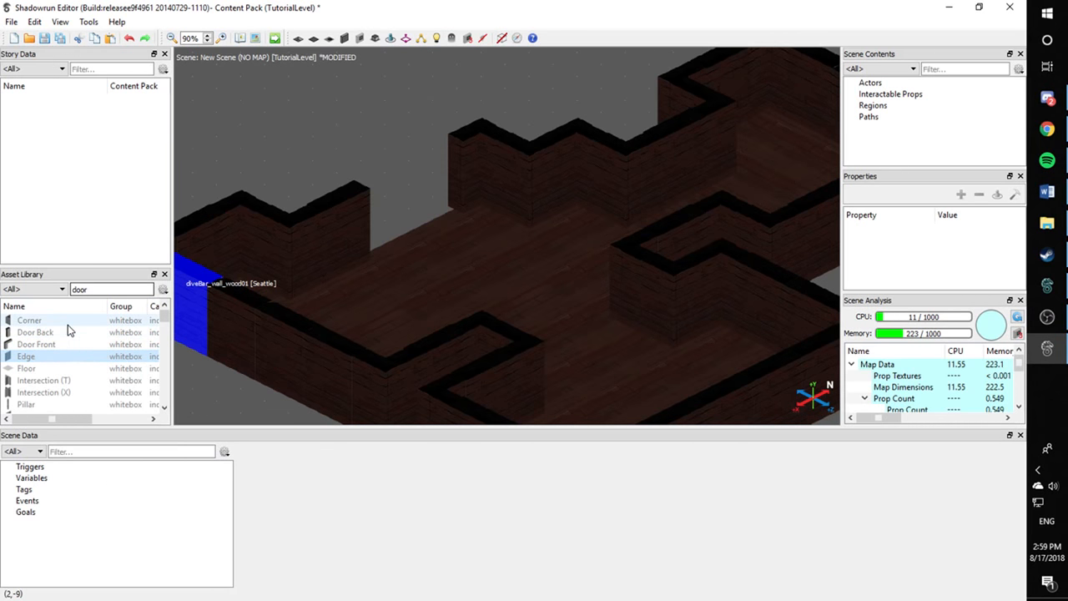
pyautogui.moveTo(71, 380)
pyautogui.mouseDown()
pyautogui.moveTo(83, 384)
pyautogui.moveTo(72, 396)
pyautogui.mouseUp()
pyautogui.scroll(-3, 61, 367)
pyautogui.scroll(-1, 60, 366)
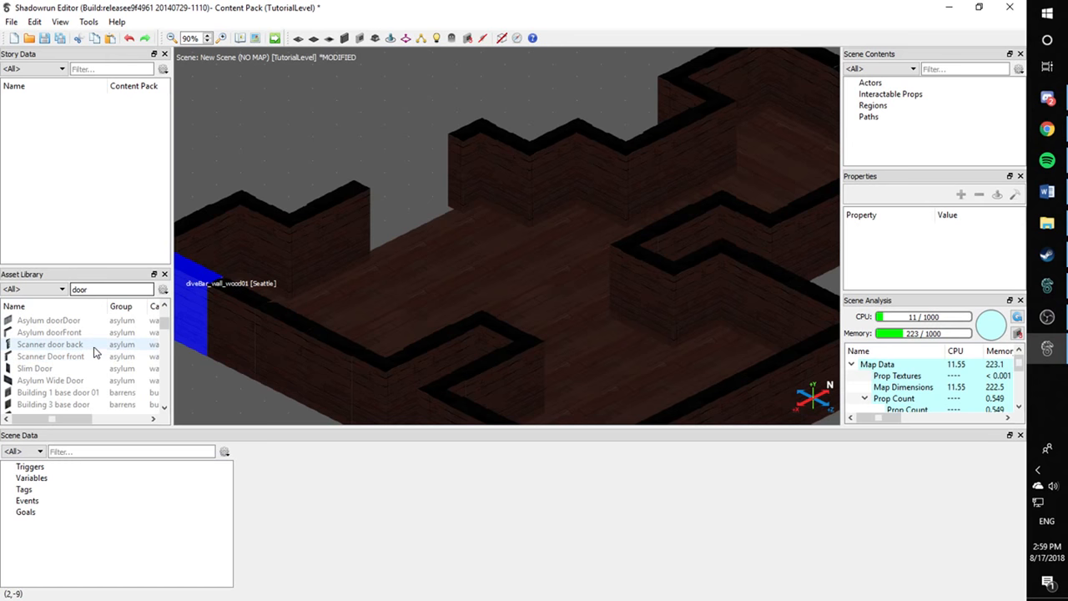
pyautogui.scroll(-1, 76, 370)
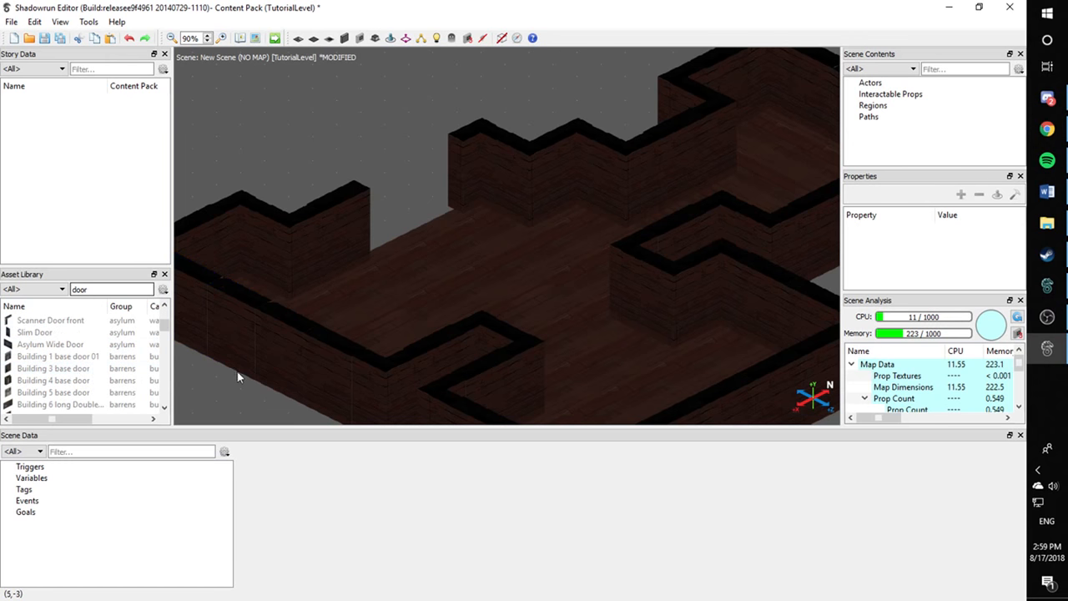
pyautogui.scroll(-4, 100, 359)
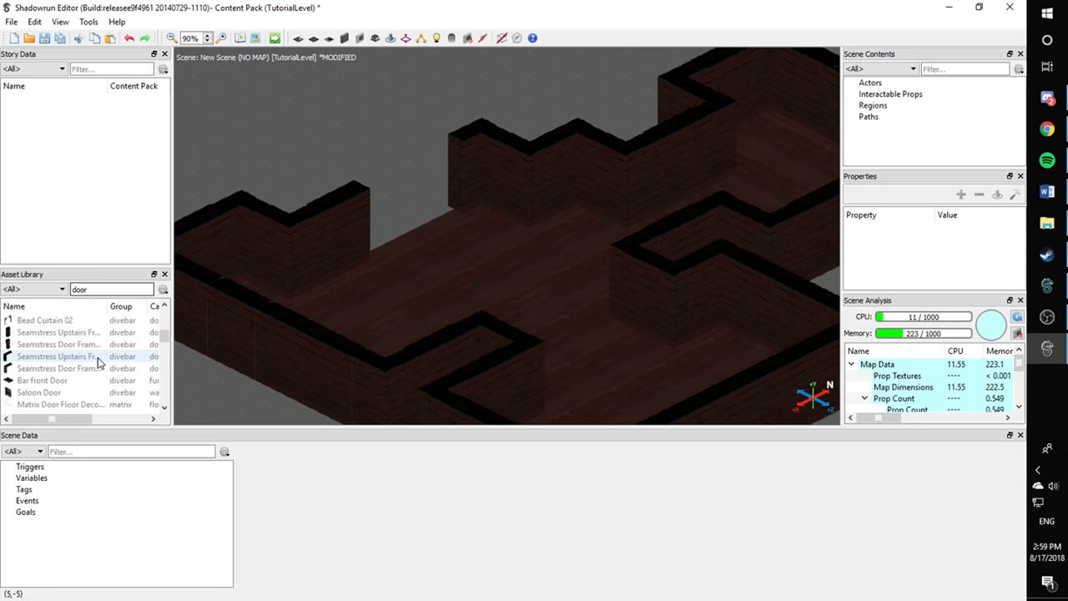
# Try the Seamstress Door Frame front piece, diveBar_door_doorFront02, in the back wall opening, rotated and aligned to the wall end at -5, 0, -5.90
pyautogui.click(65, 344)
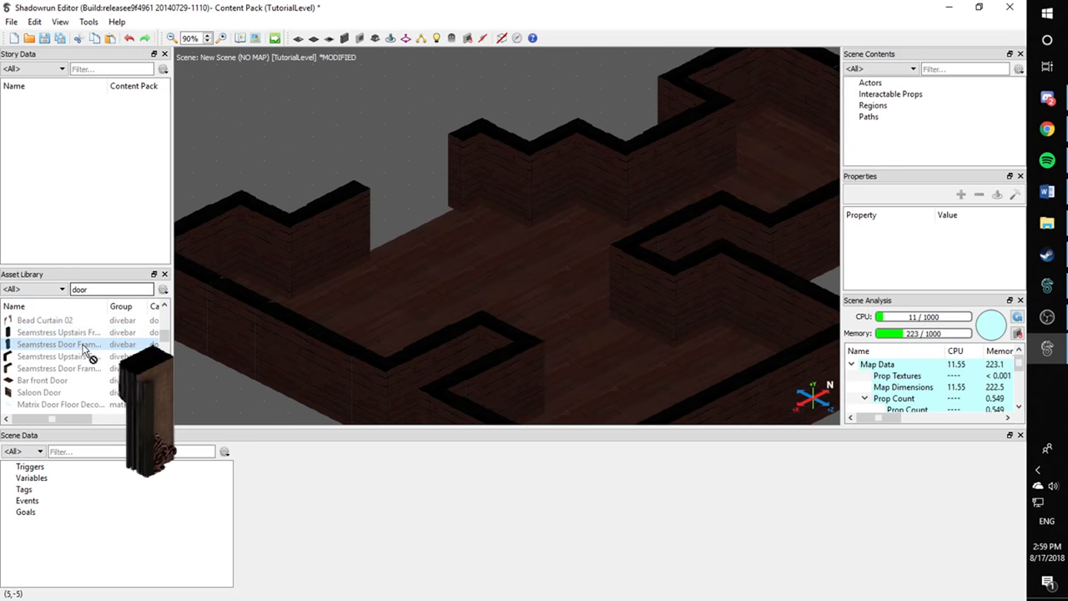
pyautogui.moveTo(82, 360); pyautogui.dragTo(371, 140)
pyautogui.moveTo(370, 140); pyautogui.dragTo(449, 255, button='middle')
pyautogui.press('r')
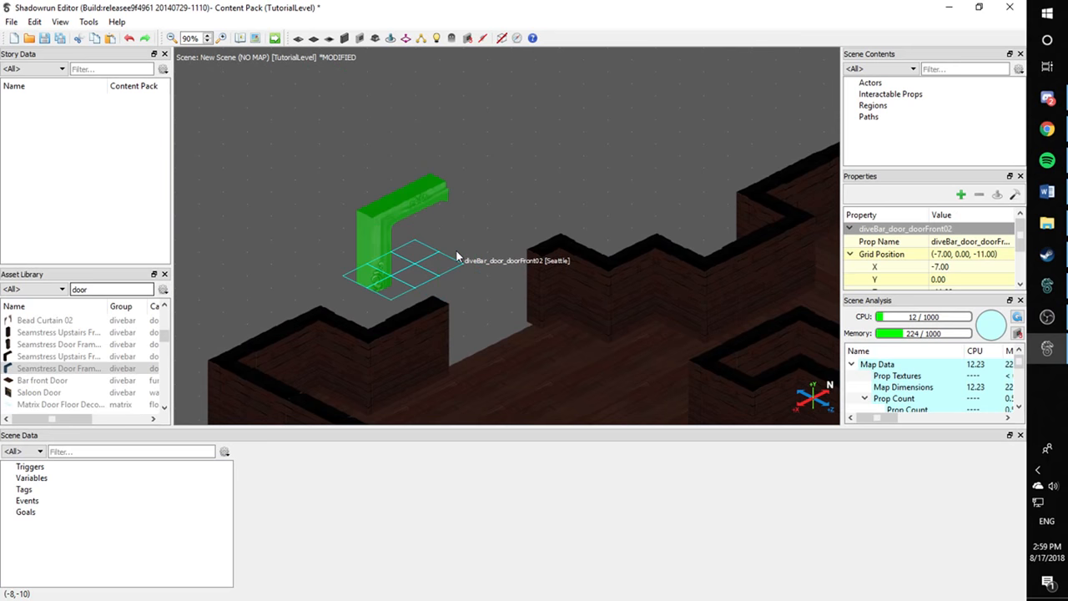
pyautogui.moveTo(434, 280); pyautogui.dragTo(445, 329)
pyautogui.click(389, 244)
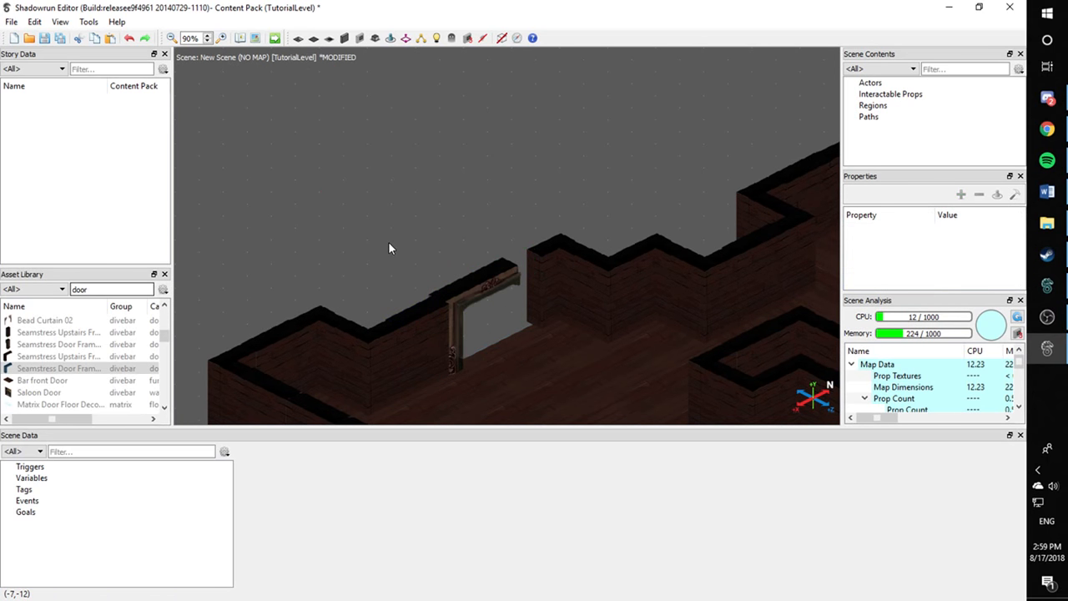
pyautogui.scroll(7, 443, 288)
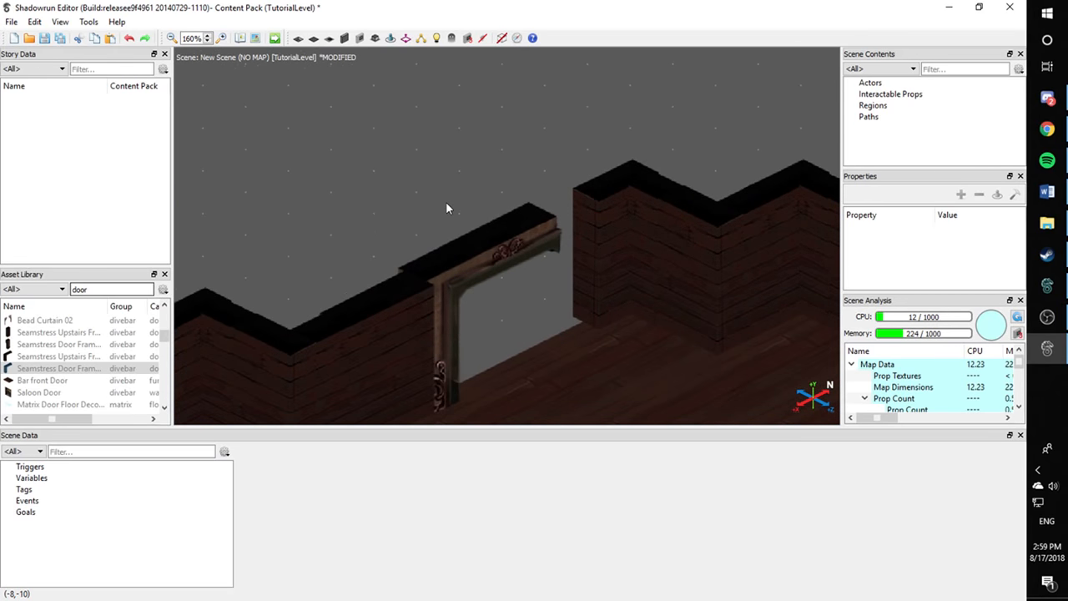
pyautogui.click(452, 256)
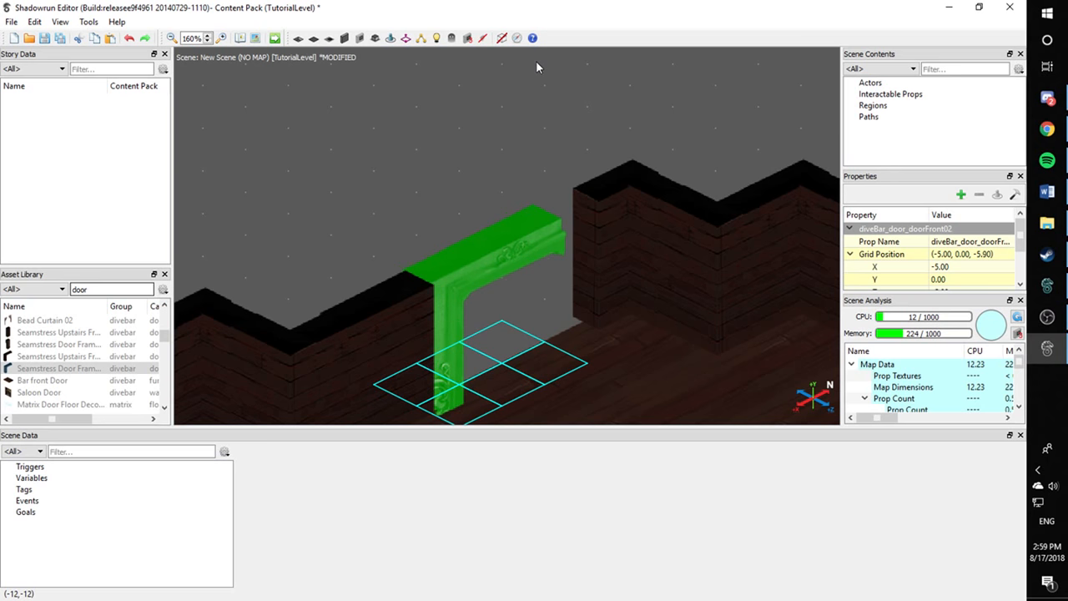
pyautogui.click(458, 131)
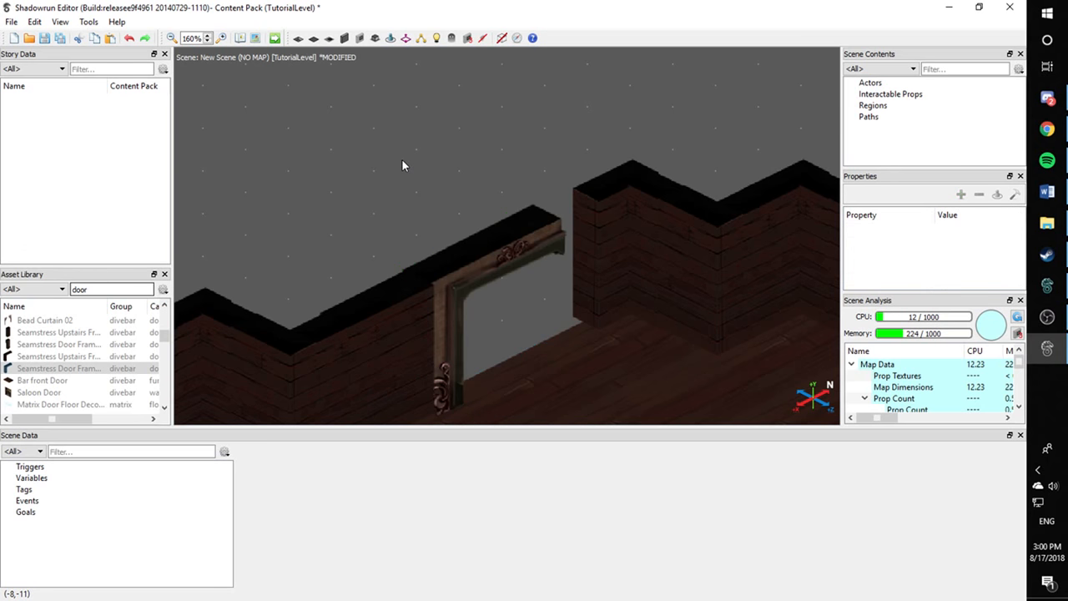
# Replace the frame in the back wall opening with the Seamstress Upstairs front frame, diveBar_door_doorFront01, rotated to follow the wall
pyautogui.scroll(-3, 401, 164)
pyautogui.moveTo(77, 355); pyautogui.dragTo(330, 328)
pyautogui.click(498, 336)
pyautogui.press('Delete')
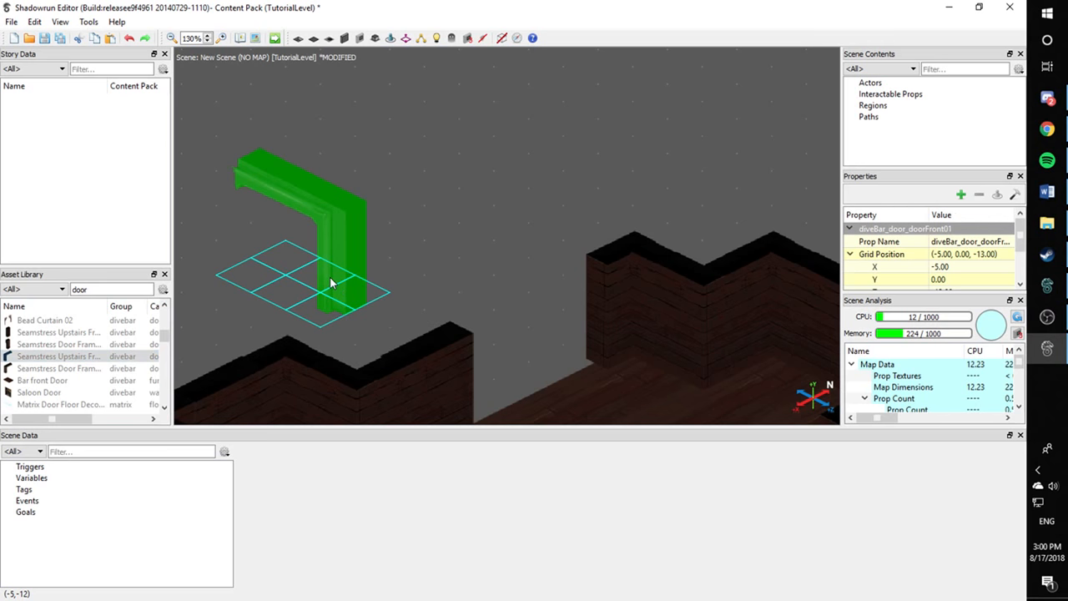
pyautogui.press('space')
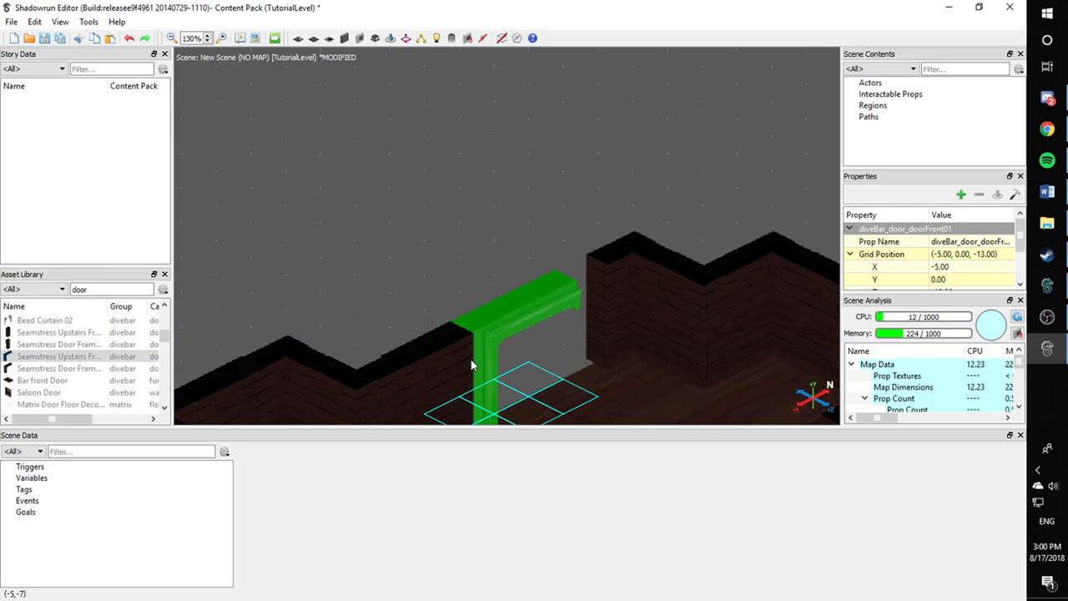
pyautogui.click(419, 288)
# Add the matching Seamstress Upstairs back frame, diveBar_door_doorBack01, rotated to close the gap between the front frame and the adjoining wall
pyautogui.moveTo(391, 265); pyautogui.dragTo(319, 219, button='middle')
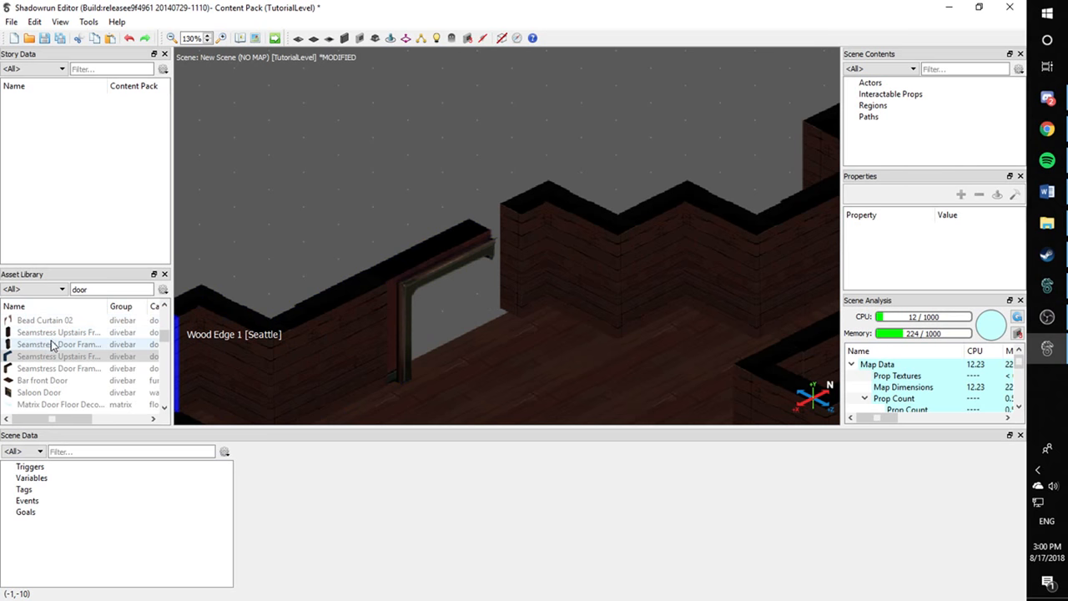
pyautogui.moveTo(56, 333); pyautogui.dragTo(489, 196)
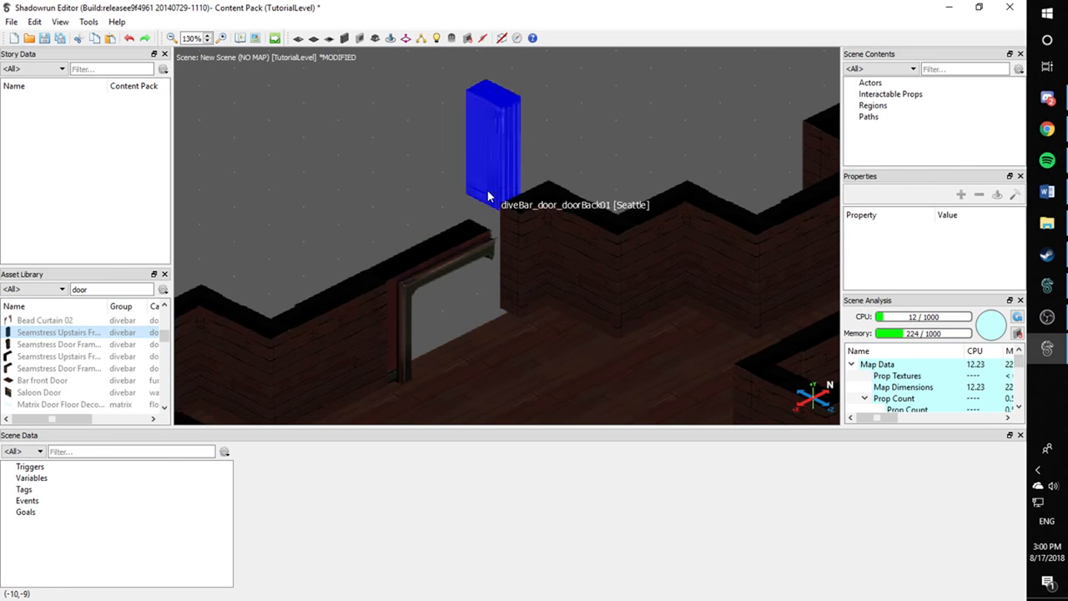
pyautogui.click(514, 153)
pyautogui.press('r')
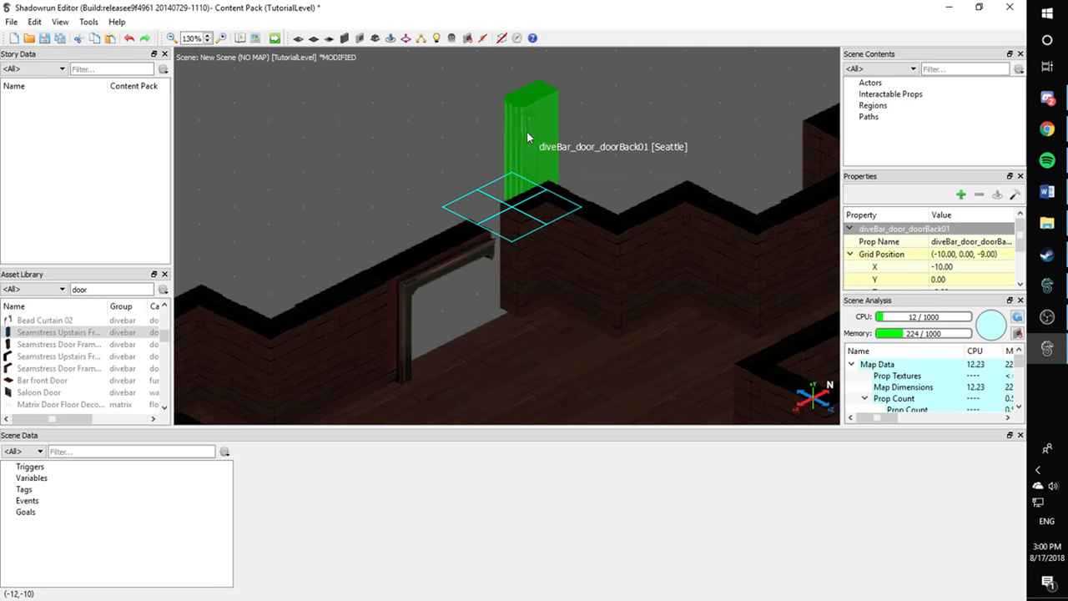
pyautogui.moveTo(527, 138); pyautogui.dragTo(495, 257)
pyautogui.click(425, 191)
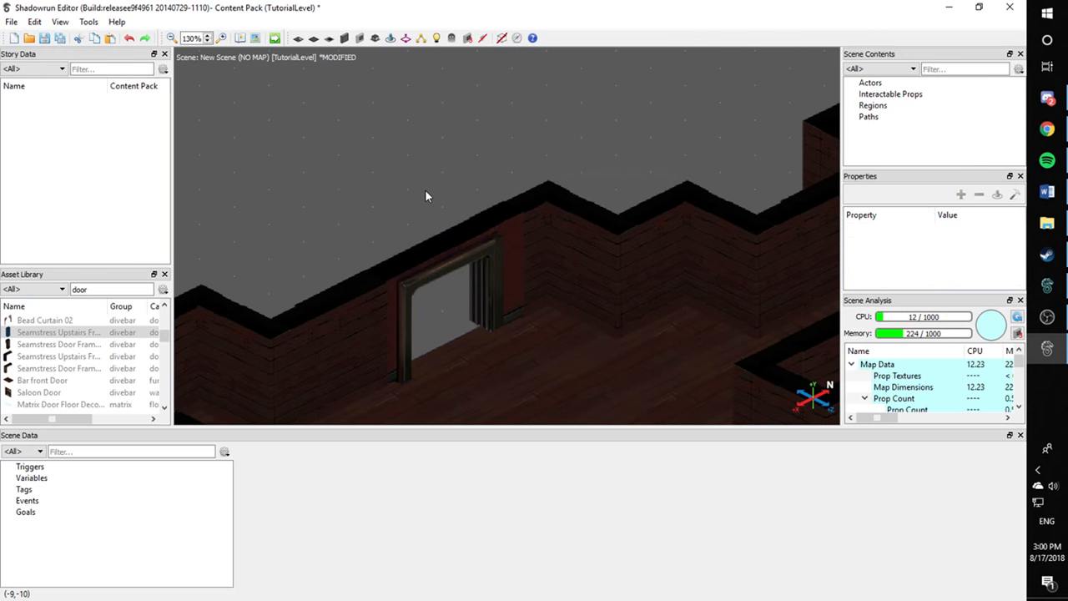
# Inspect the completed doorway, then bring in the Seamstress Door Frame front piece for comparison and delete it
pyautogui.scroll(5, 296, 242)
pyautogui.moveTo(317, 228); pyautogui.dragTo(366, 178, button='middle')
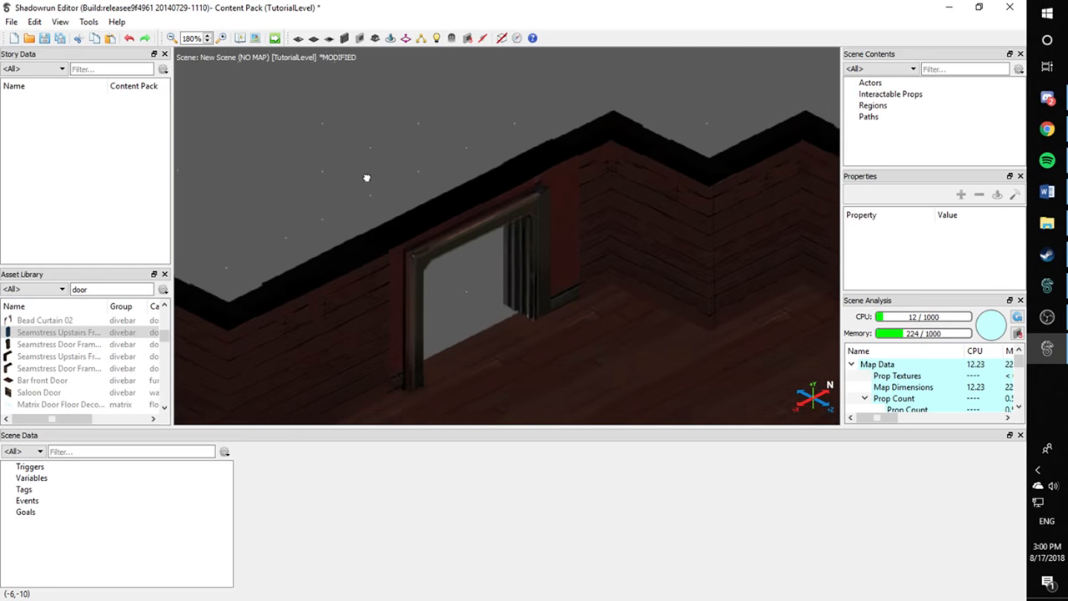
pyautogui.scroll(-3, 415, 176)
pyautogui.scroll(-5, 420, 264)
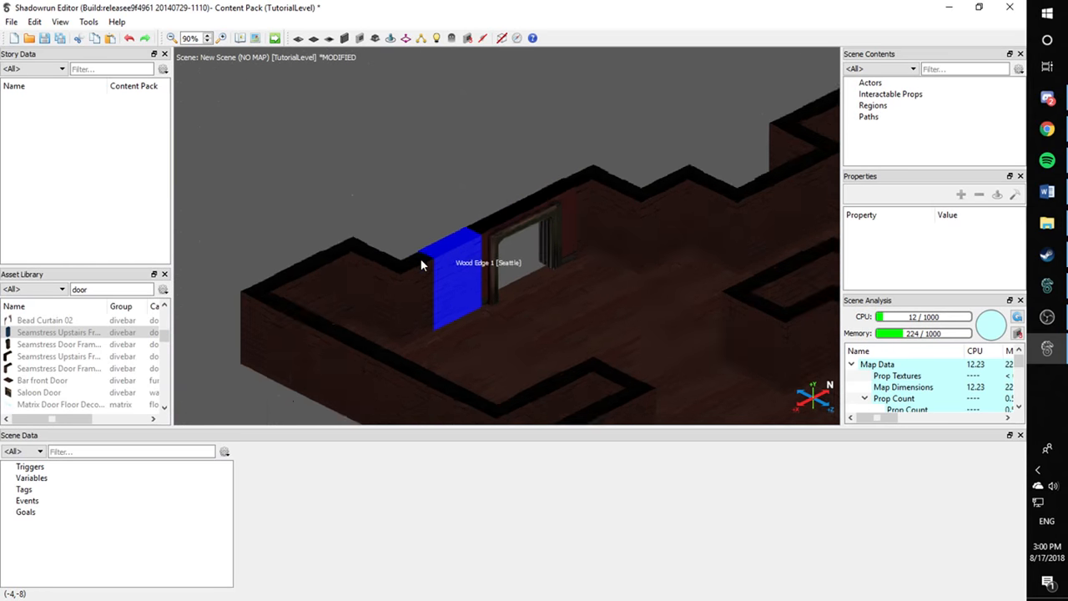
pyautogui.scroll(-2, 421, 265)
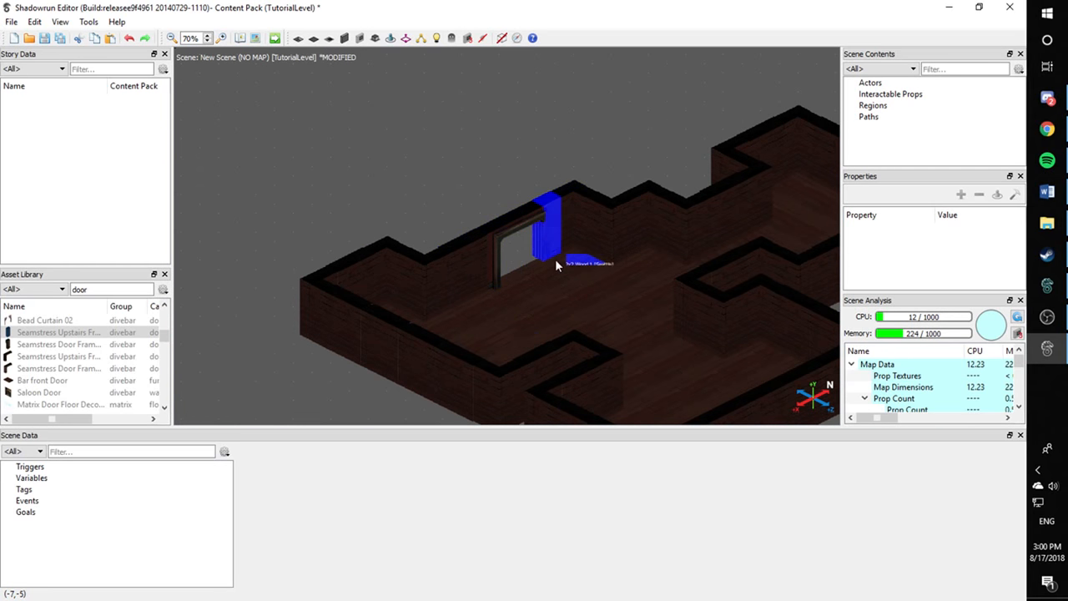
pyautogui.scroll(10, 533, 273)
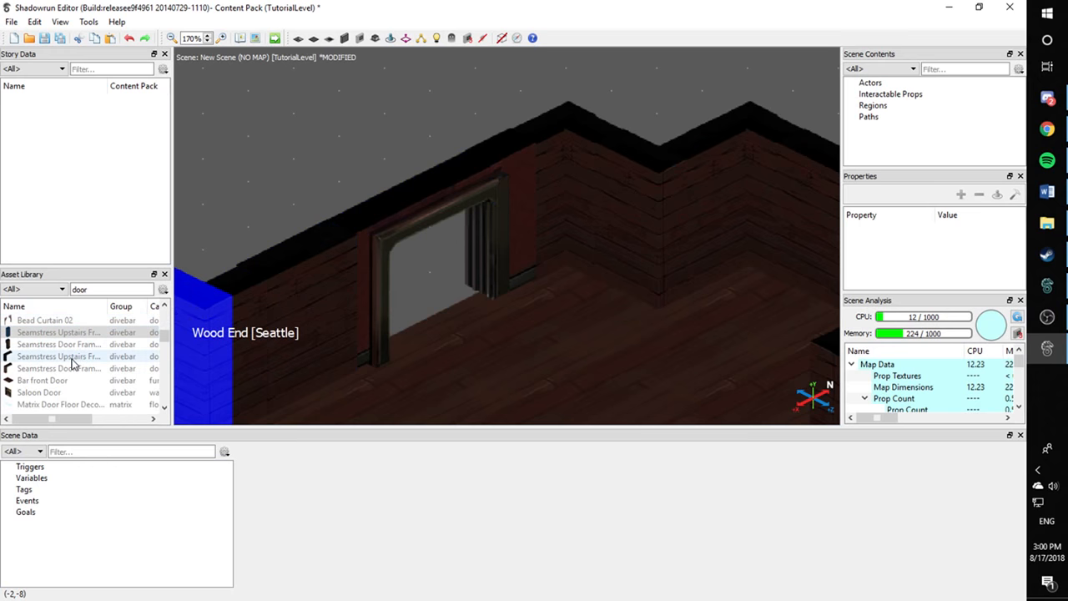
pyautogui.moveTo(79, 369); pyautogui.dragTo(406, 179)
pyautogui.click(705, 117)
pyautogui.press('Delete')
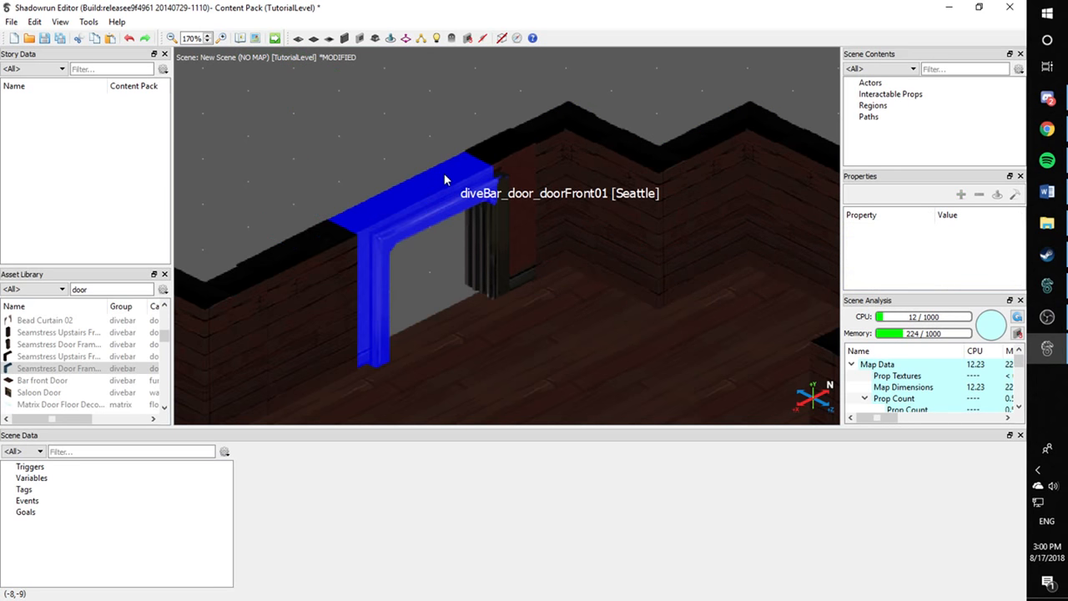
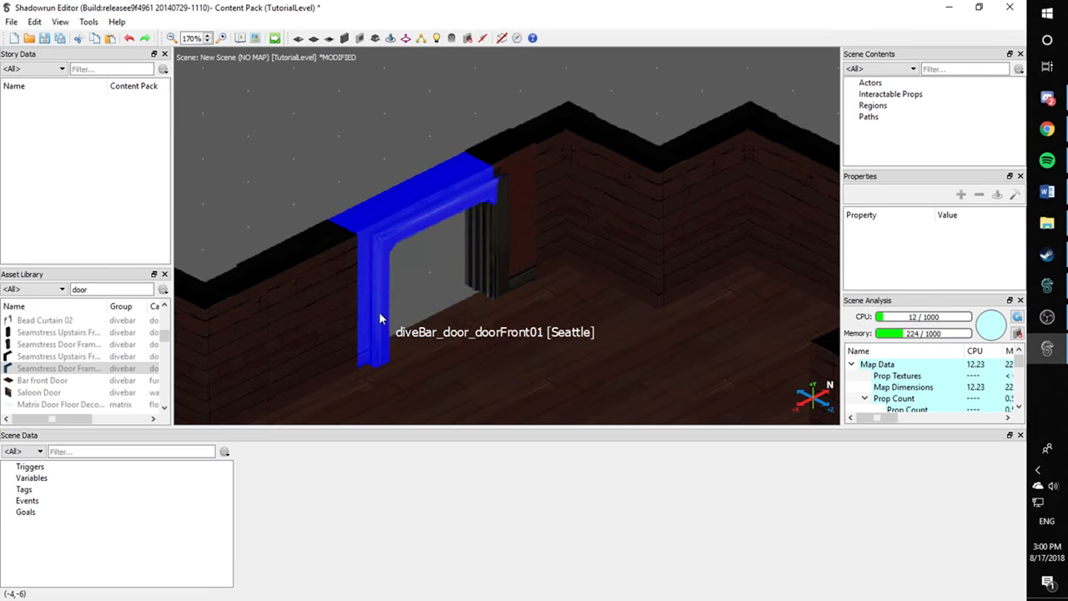
# Try a Saloon Door inside the back wall's door frame, then delete it
pyautogui.moveTo(81, 384); pyautogui.dragTo(410, 283)
pyautogui.click(313, 171)
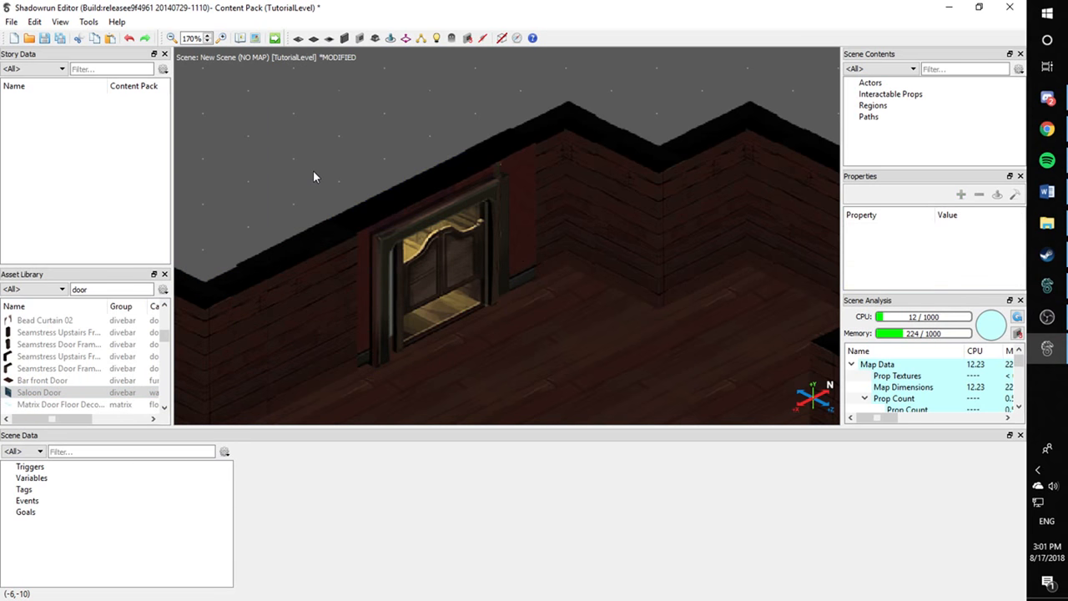
pyautogui.click(392, 242)
pyautogui.press('Delete')
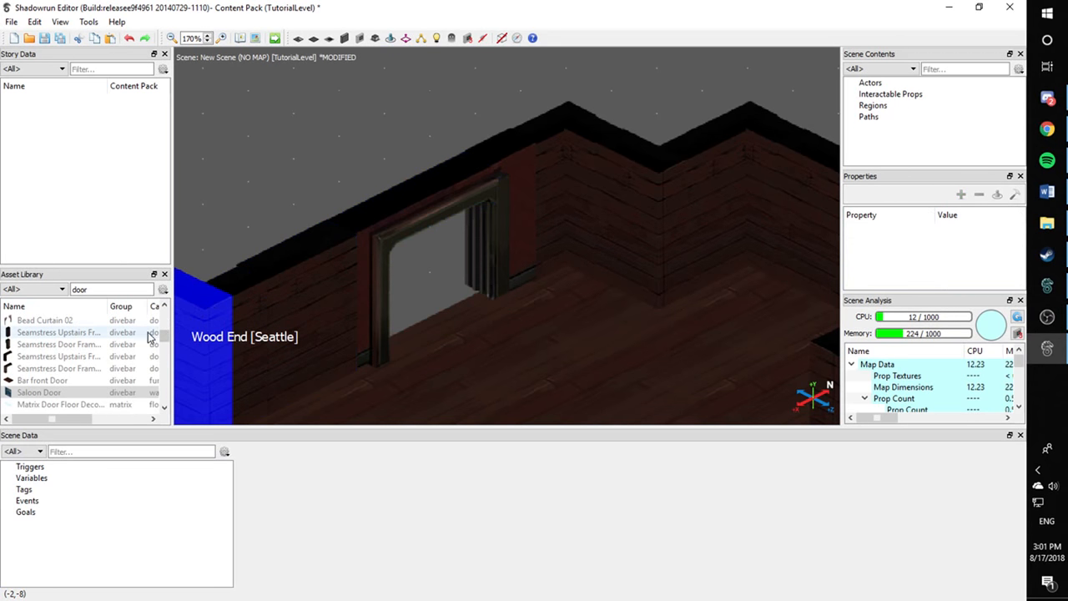
# Browse the door assets in the library, from the divebar group through the medical and office groups, for a door suiting the frame
pyautogui.moveTo(96, 366)
pyautogui.mouseDown()
pyautogui.moveTo(81, 344)
pyautogui.moveTo(80, 367)
pyautogui.mouseUp()
pyautogui.moveTo(66, 345)
pyautogui.mouseDown()
pyautogui.moveTo(67, 359)
pyautogui.moveTo(60, 337)
pyautogui.mouseUp()
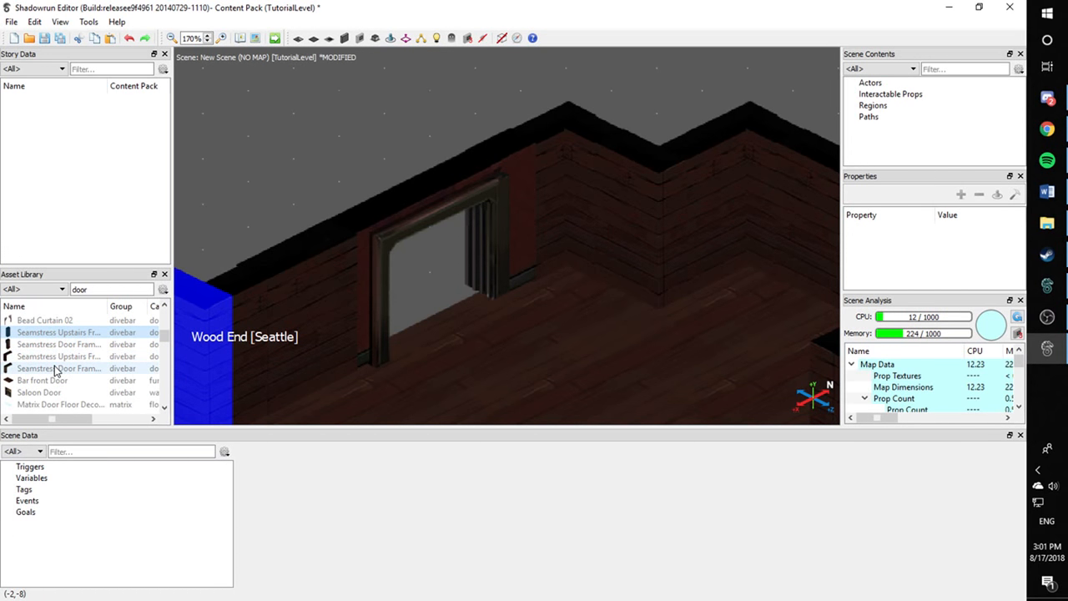
pyautogui.scroll(-3, 57, 376)
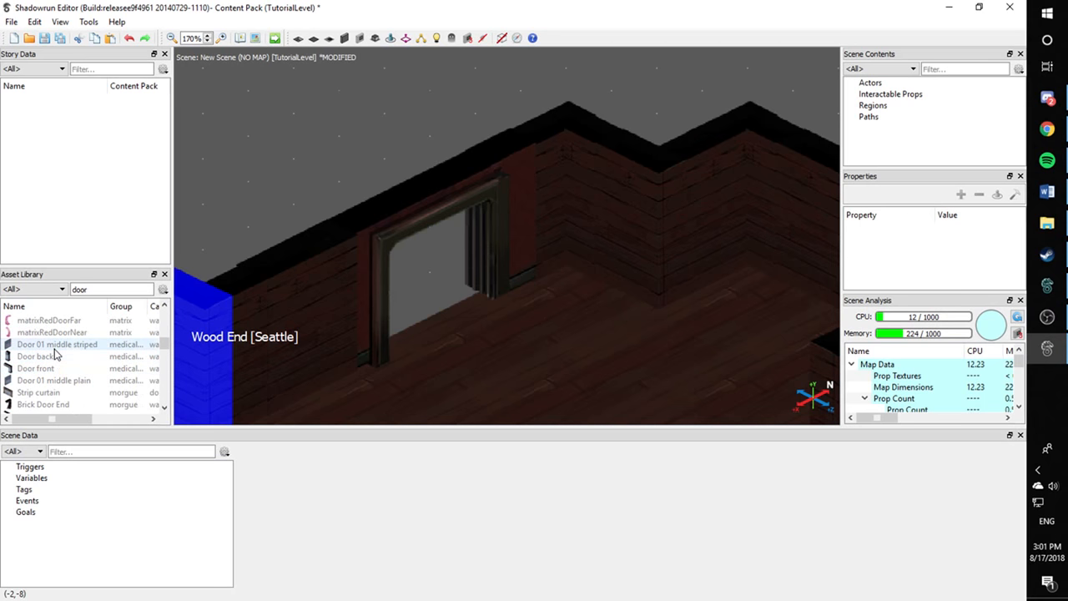
pyautogui.moveTo(55, 348); pyautogui.dragTo(63, 361)
pyautogui.moveTo(53, 380)
pyautogui.mouseDown()
pyautogui.moveTo(58, 373)
pyautogui.moveTo(33, 372)
pyautogui.moveTo(45, 370)
pyautogui.mouseUp()
pyautogui.scroll(-3, 45, 370)
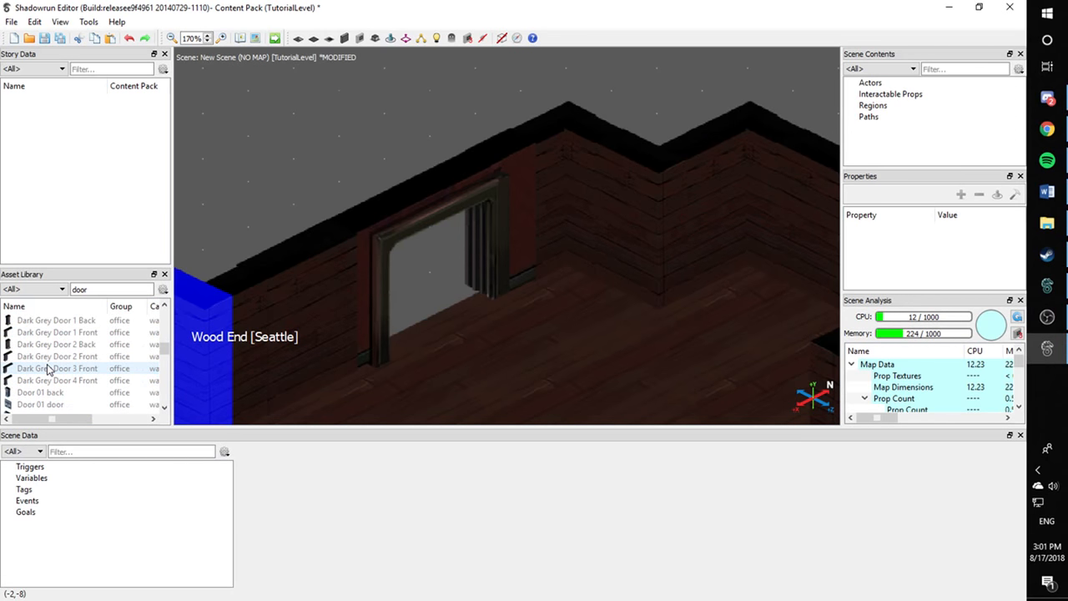
pyautogui.scroll(1, 48, 369)
pyautogui.moveTo(46, 359)
pyautogui.mouseDown()
pyautogui.moveTo(54, 369)
pyautogui.moveTo(42, 389)
pyautogui.moveTo(53, 364)
pyautogui.mouseUp()
pyautogui.scroll(-3, 45, 380)
pyautogui.moveTo(50, 346); pyautogui.dragTo(90, 407)
pyautogui.scroll(-1, 51, 365)
pyautogui.scroll(-2, 54, 382)
pyautogui.click(53, 380)
pyautogui.click(53, 393)
pyautogui.scroll(-2, 53, 385)
pyautogui.scroll(-2, 64, 370)
pyautogui.scroll(3, 90, 404)
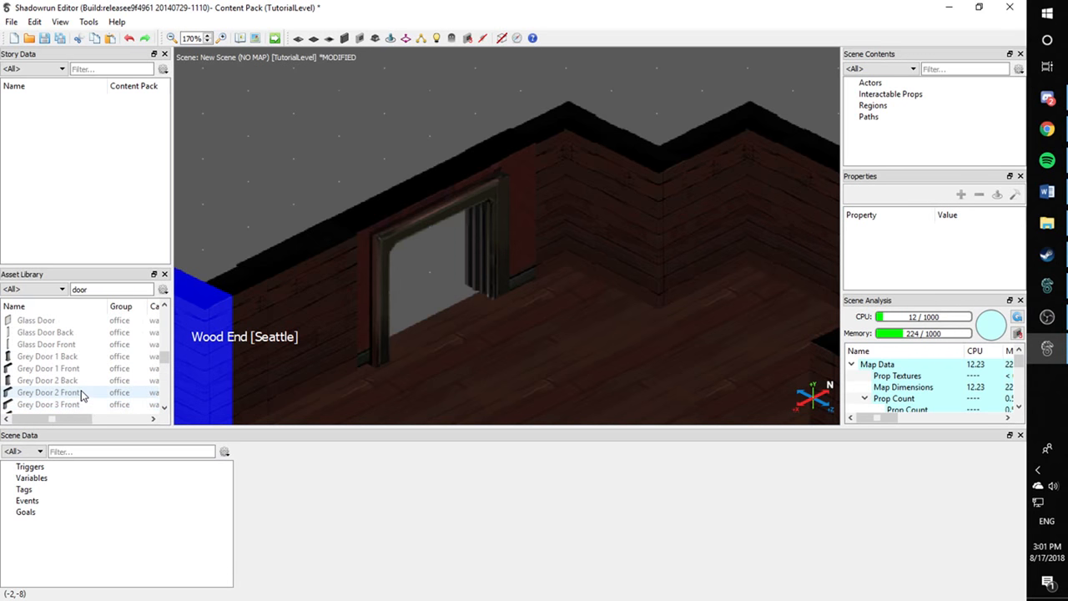
pyautogui.scroll(1, 81, 391)
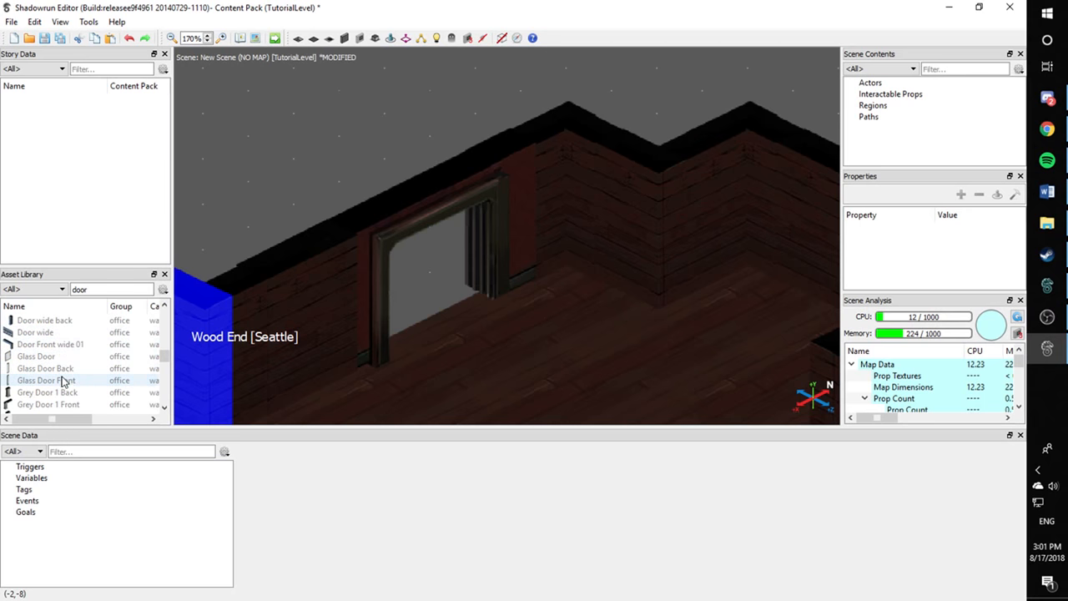
pyautogui.click(70, 382)
pyautogui.scroll(2, 70, 383)
pyautogui.moveTo(64, 376); pyautogui.dragTo(72, 370)
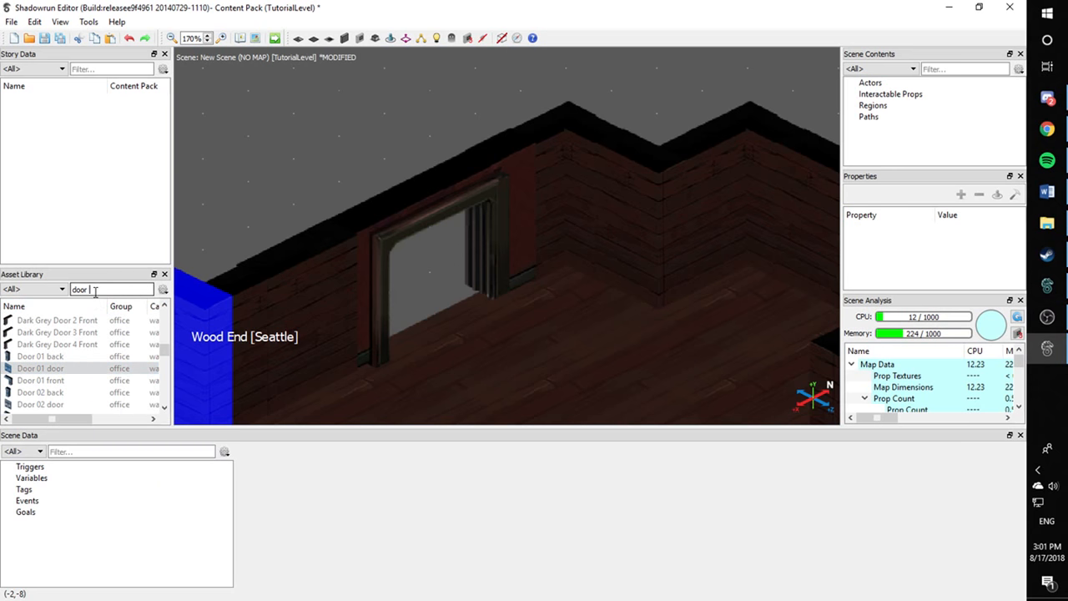
# Filter the asset library for "door 1 door" and look through the list down to the divebar doors
pyautogui.write('oo')
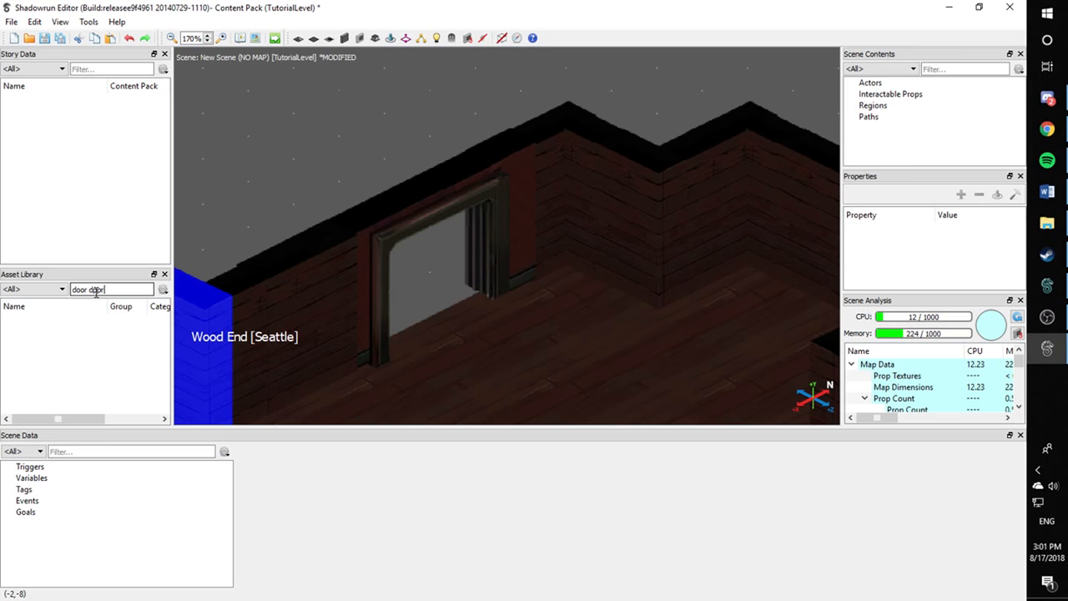
pyautogui.press('BackSpace')
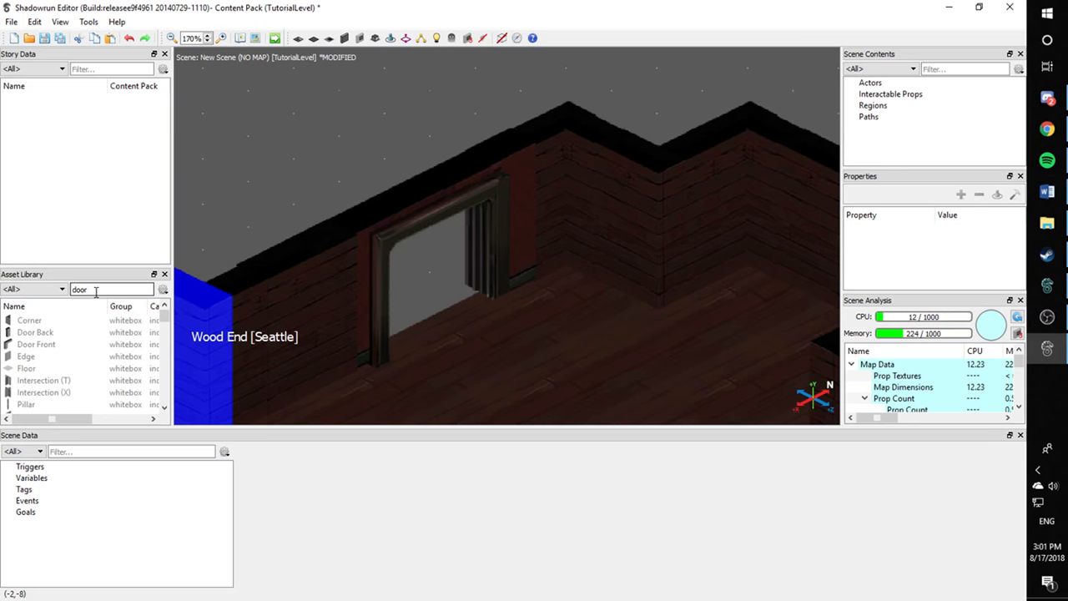
pyautogui.write('1 door')
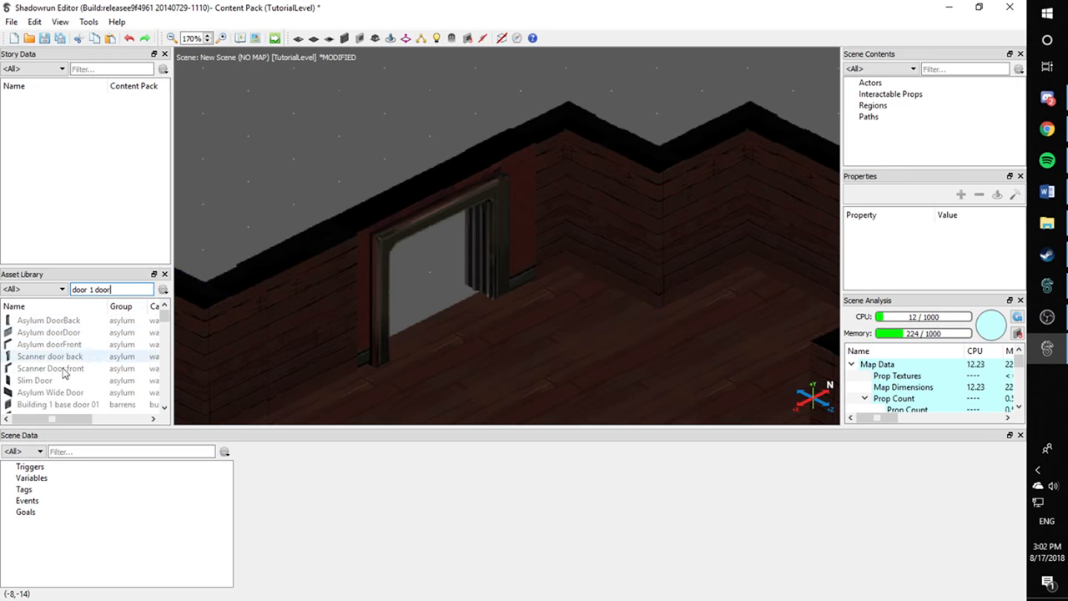
pyautogui.moveTo(65, 381); pyautogui.dragTo(65, 382)
pyautogui.scroll(-10, 65, 381)
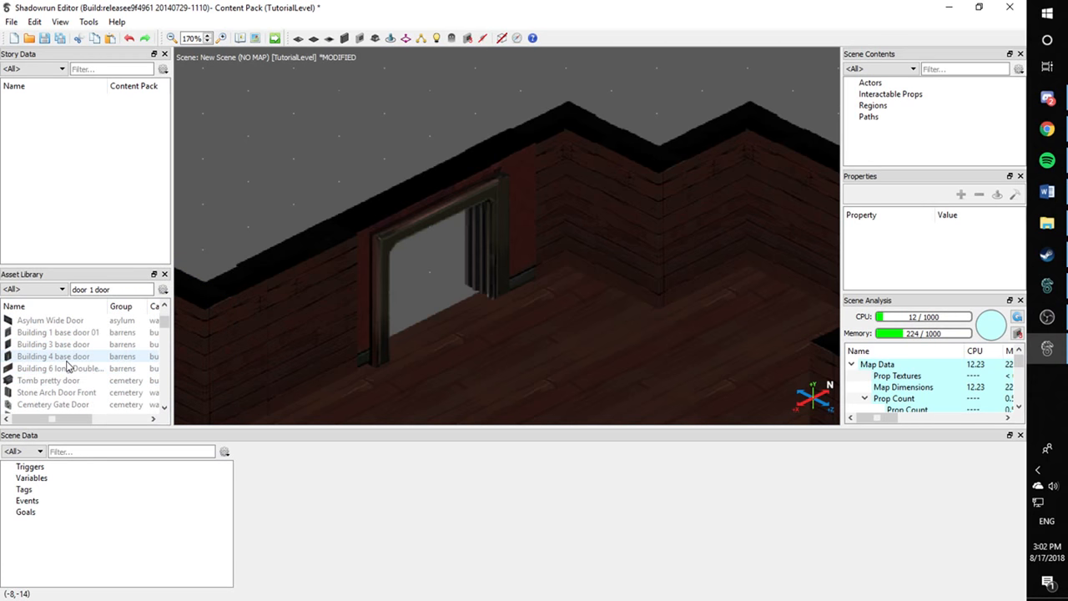
# Try the divebar bedroom door, diveBar_door_bedroomDoor01, inside the back wall's door frame, then delete it
pyautogui.moveTo(72, 320); pyautogui.dragTo(451, 303)
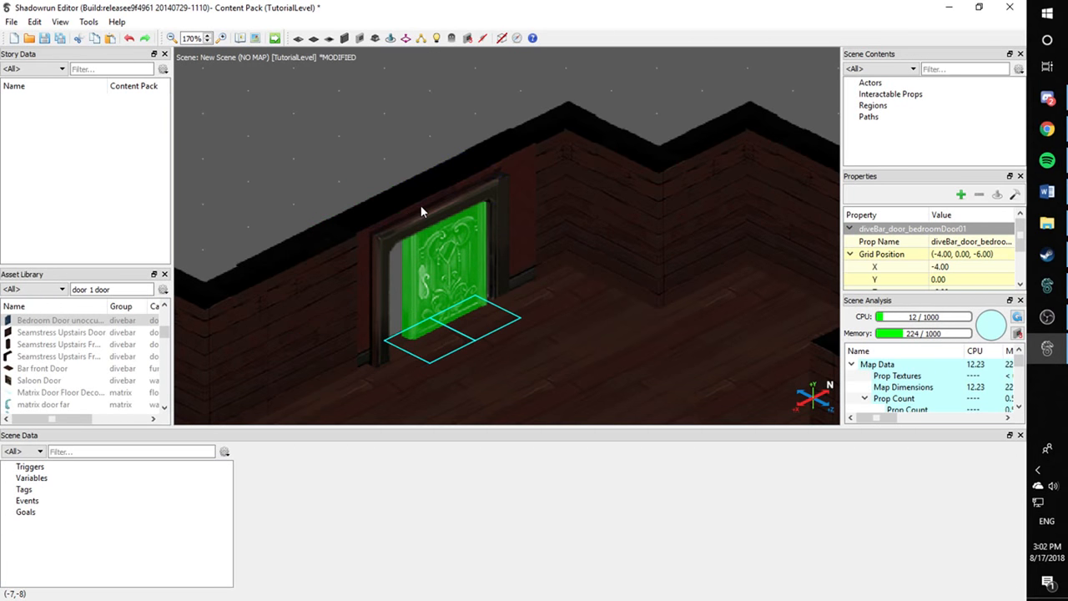
pyautogui.moveTo(411, 205); pyautogui.dragTo(283, 91)
pyautogui.press('Delete')
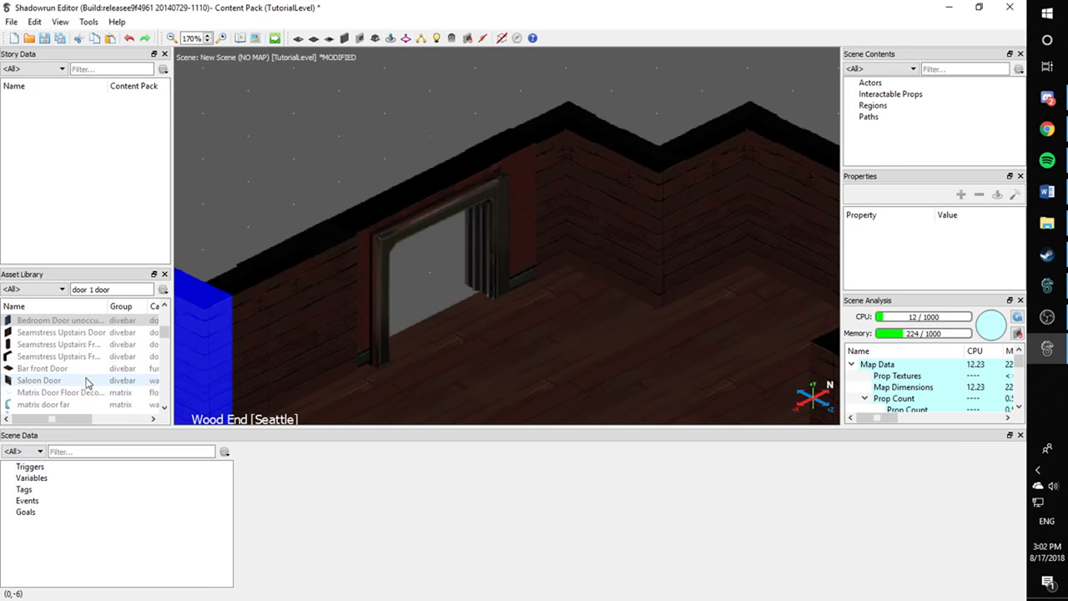
# Place a Saloon Door in the back wall's frame and nudge it into the opening at grid position X -4.80, Z -5.90
pyautogui.moveTo(88, 383); pyautogui.dragTo(433, 289)
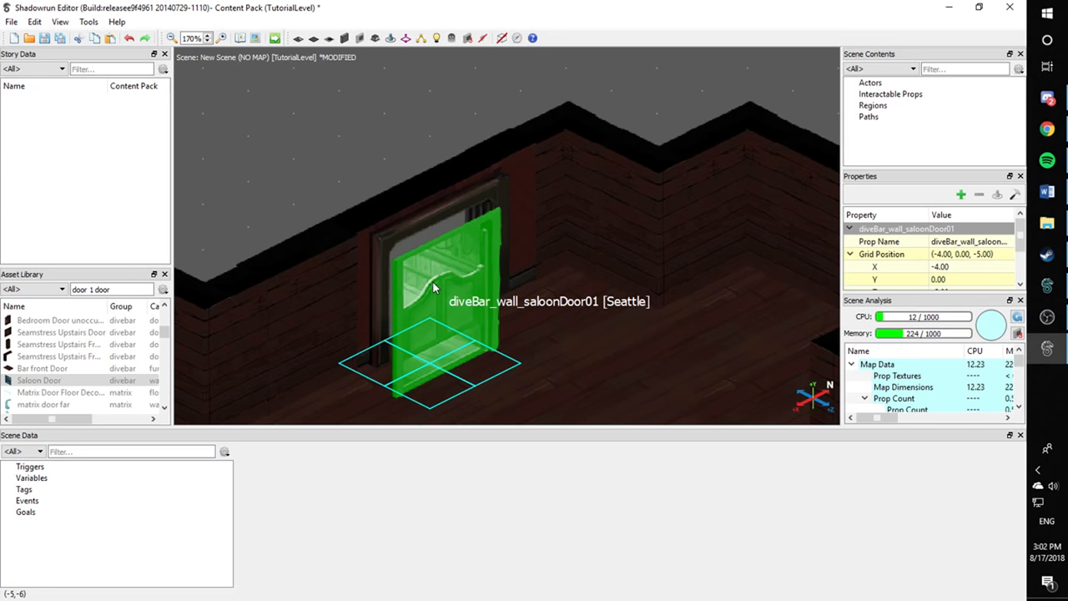
pyautogui.press('Left')
pyautogui.press('Left')
pyautogui.press('Left')
pyautogui.press('Left')
pyautogui.press('Up')
pyautogui.press('Up')
pyautogui.press('Up')
pyautogui.press('Up')
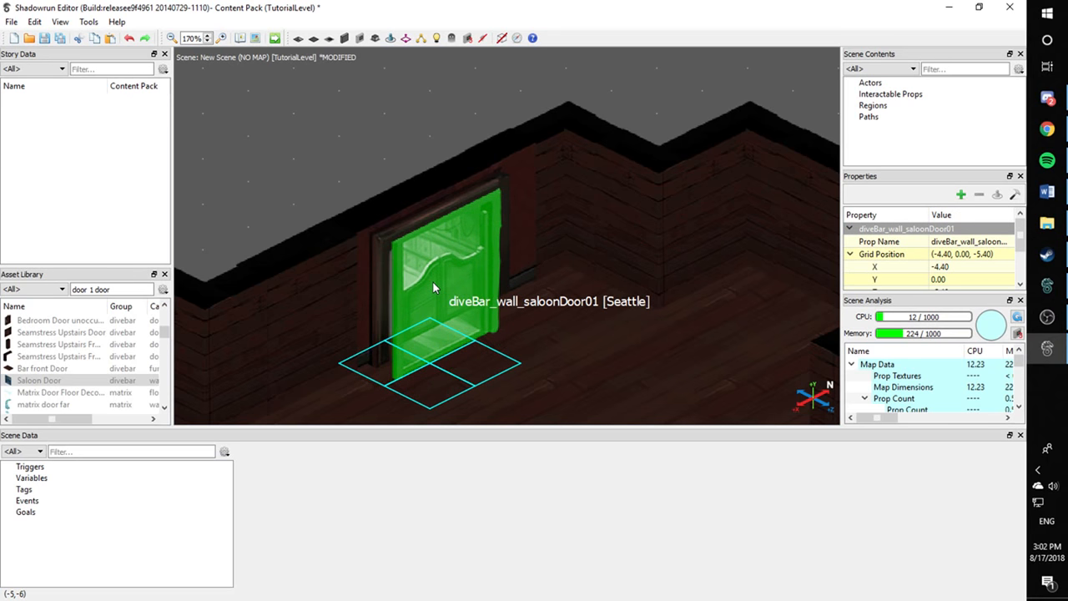
pyautogui.press('Left')
pyautogui.press('Left')
pyautogui.press('Up')
pyautogui.press('Left')
pyautogui.press('Up')
pyautogui.press('Up')
pyautogui.press('Left')
pyautogui.press('Left')
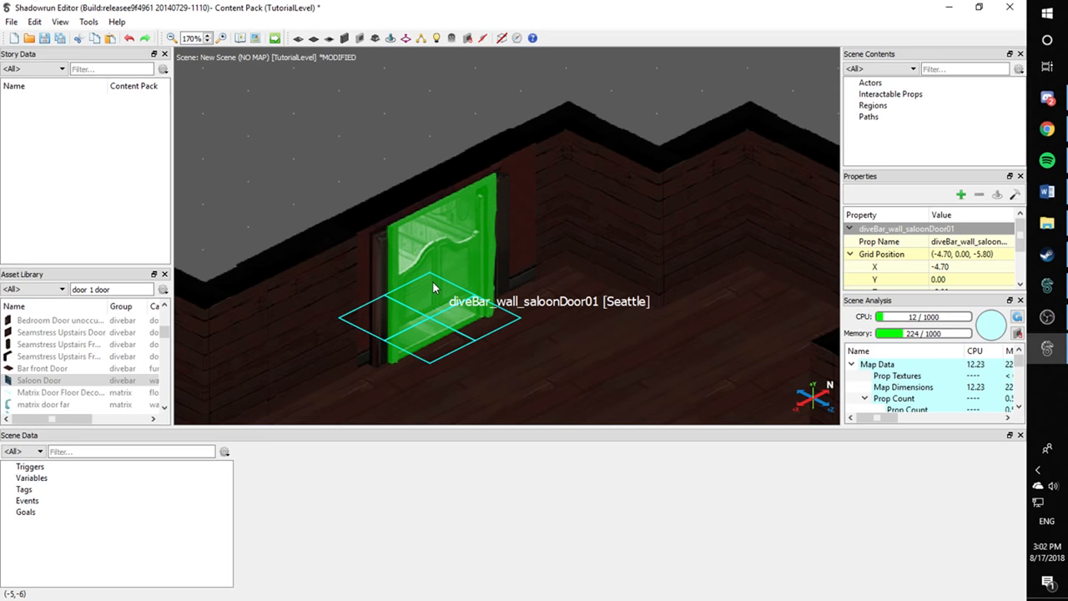
pyautogui.press('Up')
pyautogui.press('Left')
pyautogui.press('Left')
pyautogui.press('Right')
pyautogui.press('Left')
pyautogui.press('Left')
pyautogui.press('Left')
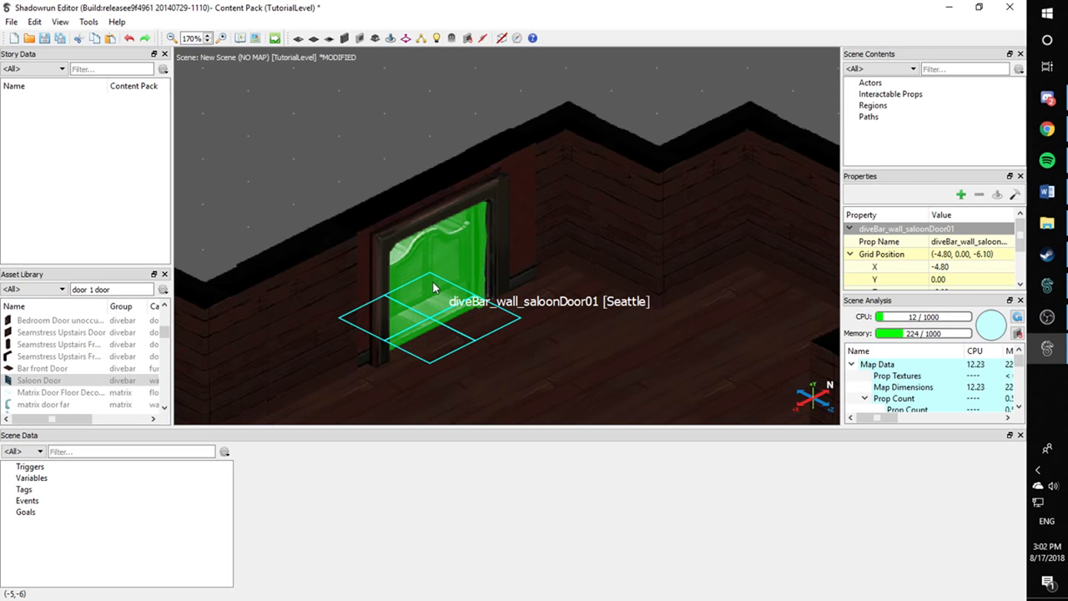
pyautogui.press('Right')
pyautogui.press('Right')
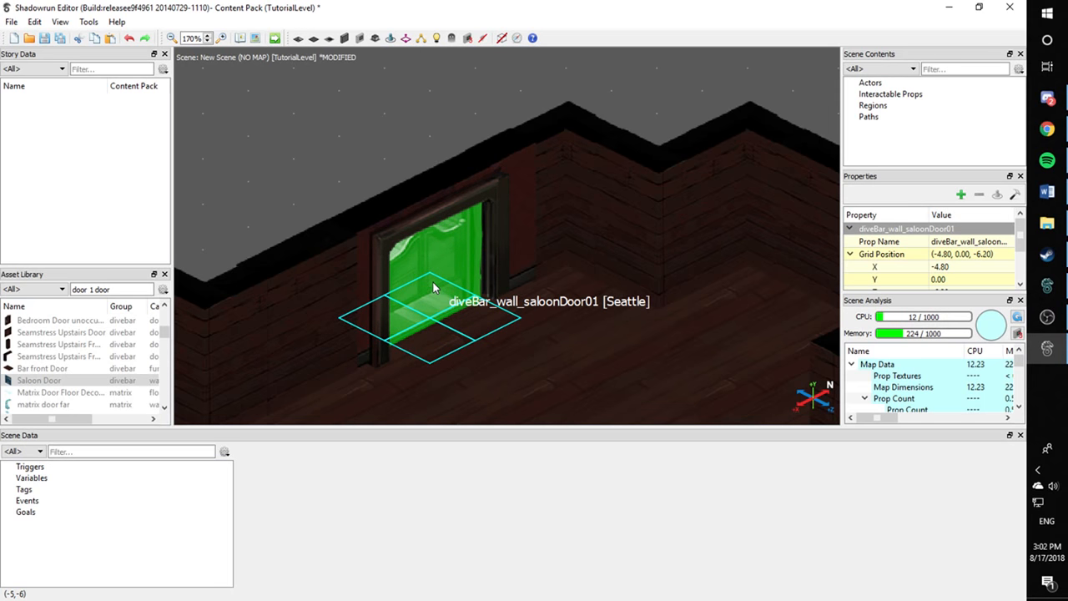
pyautogui.press('Right')
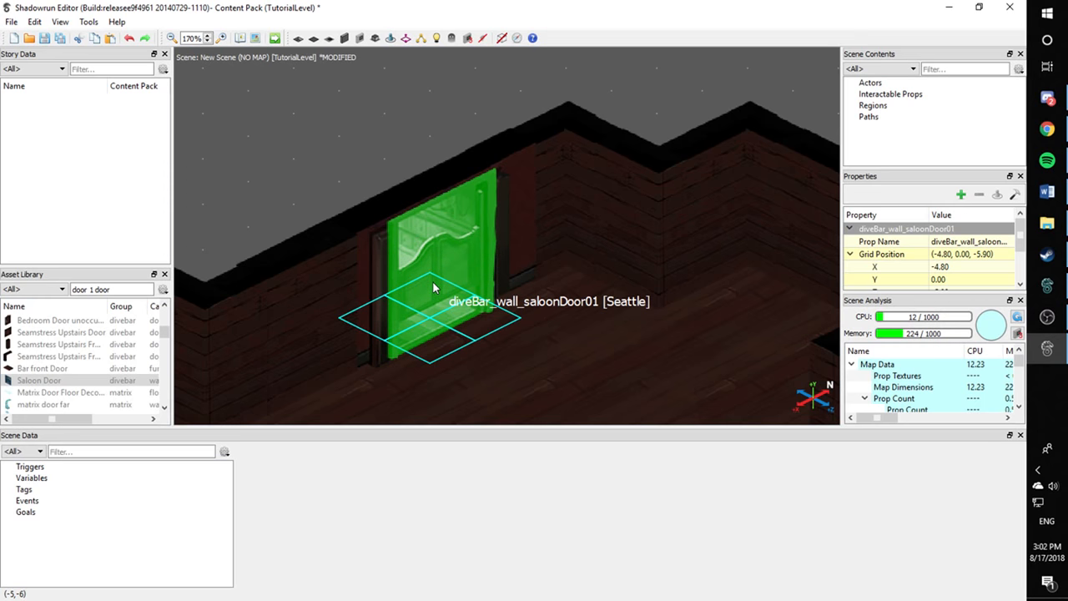
pyautogui.click(379, 195)
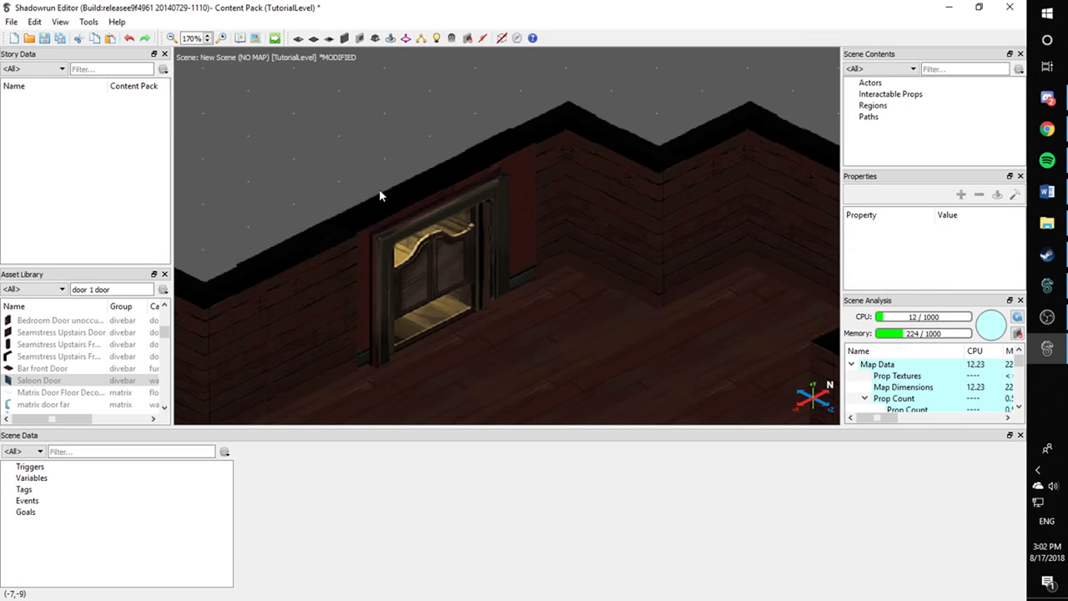
# Inspect the fitted saloon door and the surrounding wood walls from several distances
pyautogui.scroll(-5, 315, 167)
pyautogui.moveTo(314, 167); pyautogui.dragTo(338, 150, button='middle')
pyautogui.scroll(3, 443, 200)
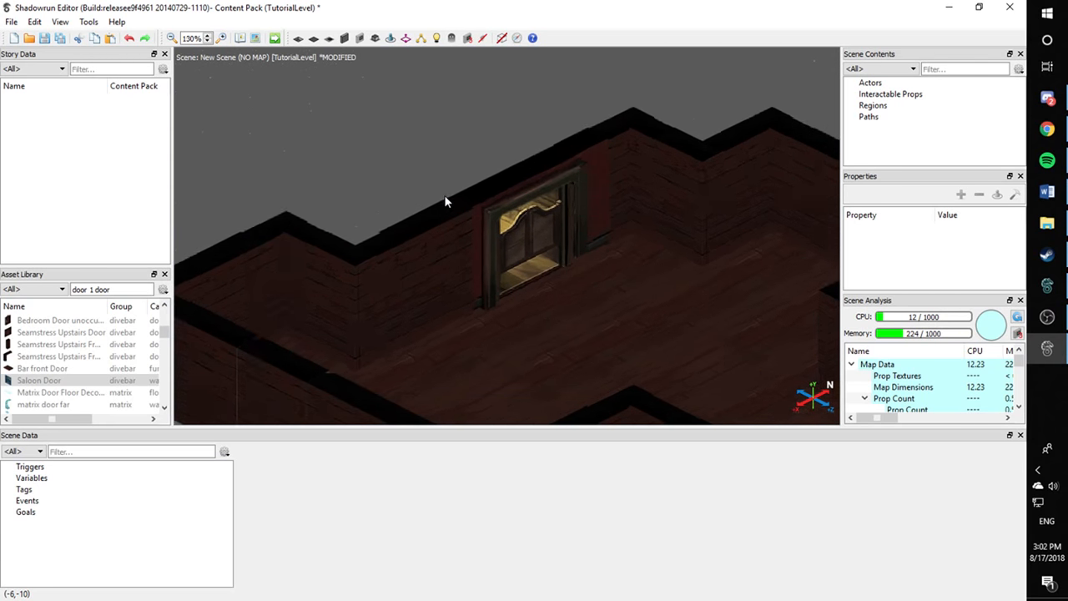
pyautogui.moveTo(443, 200); pyautogui.dragTo(369, 197, button='middle')
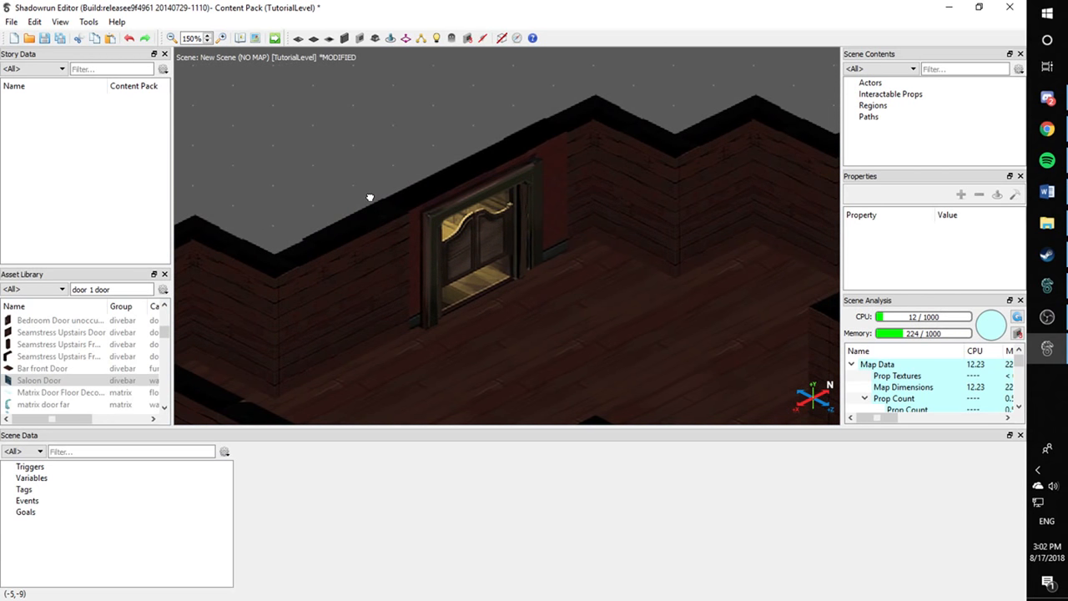
pyautogui.scroll(-2, 492, 334)
pyautogui.moveTo(592, 321); pyautogui.dragTo(493, 273, button='middle')
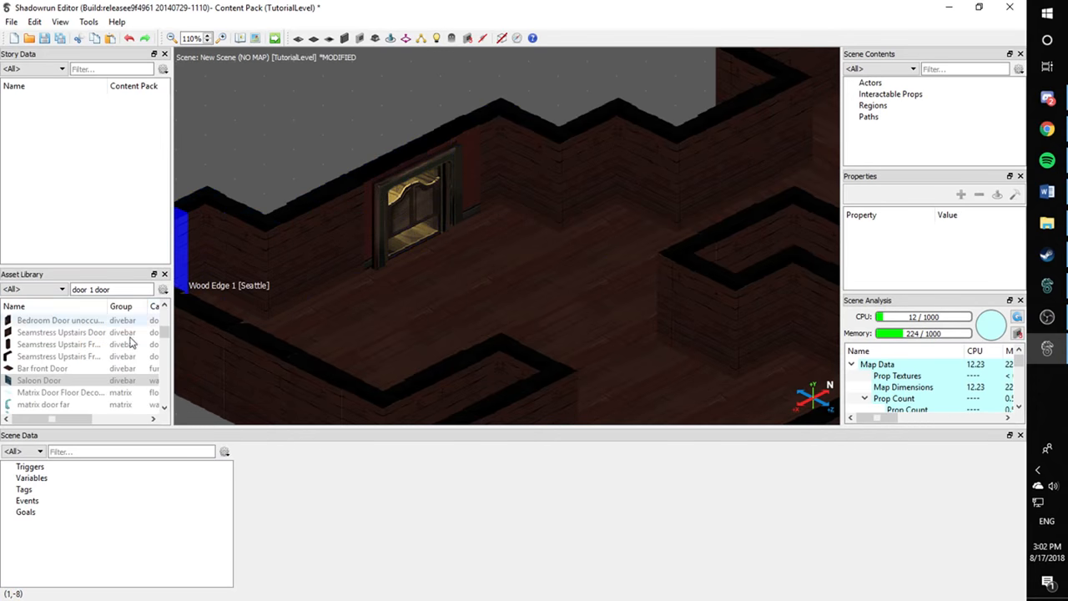
# Look through the door assets in the asset library
pyautogui.scroll(-8, 81, 367)
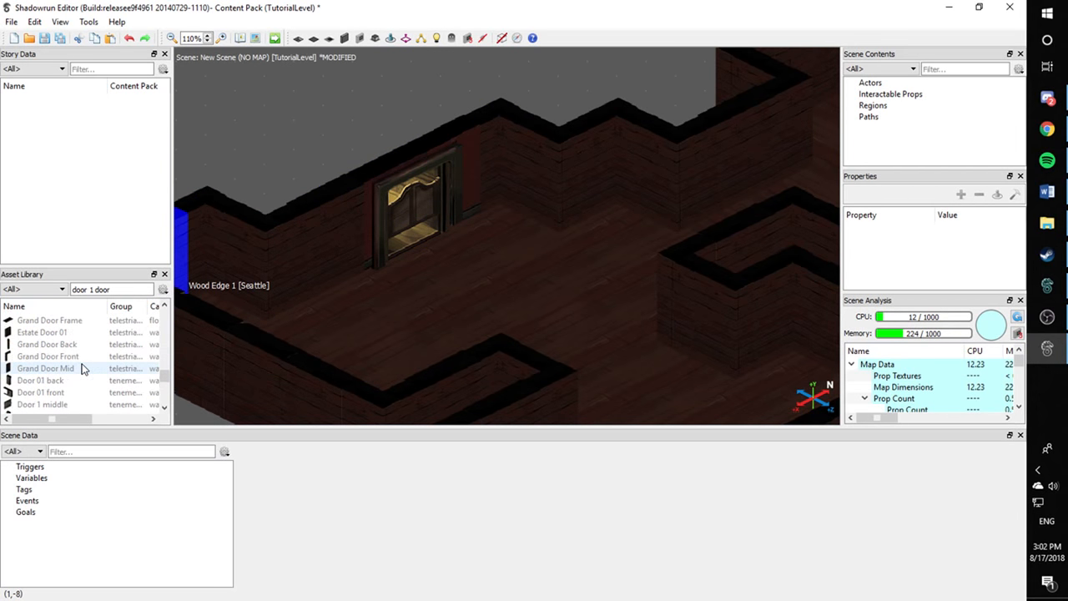
pyautogui.click(78, 372)
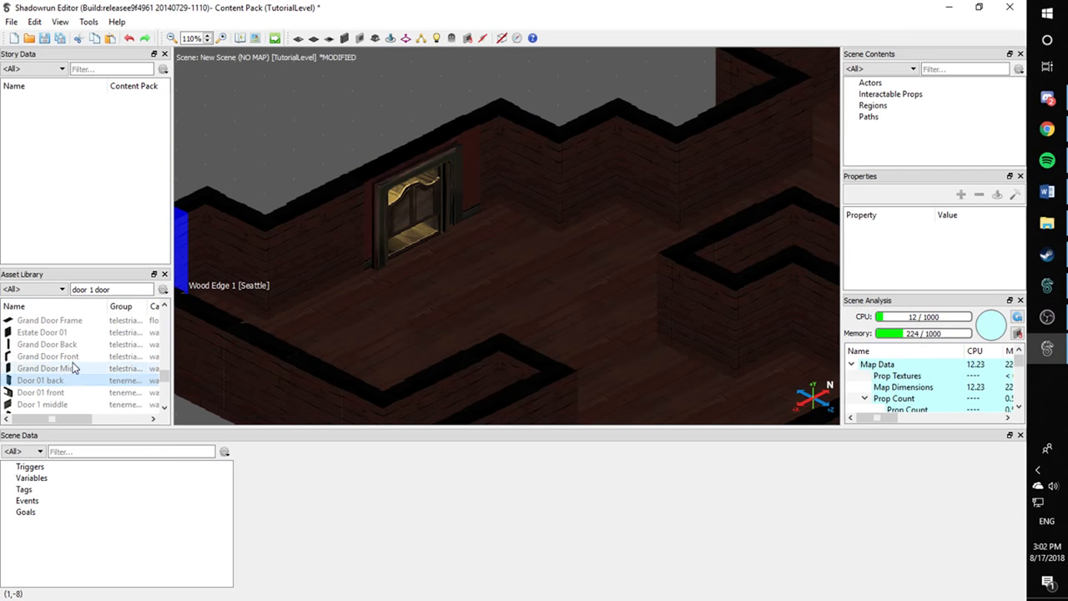
pyautogui.moveTo(82, 333); pyautogui.dragTo(85, 333)
pyautogui.moveTo(84, 322); pyautogui.dragTo(81, 328)
pyautogui.scroll(5, 81, 334)
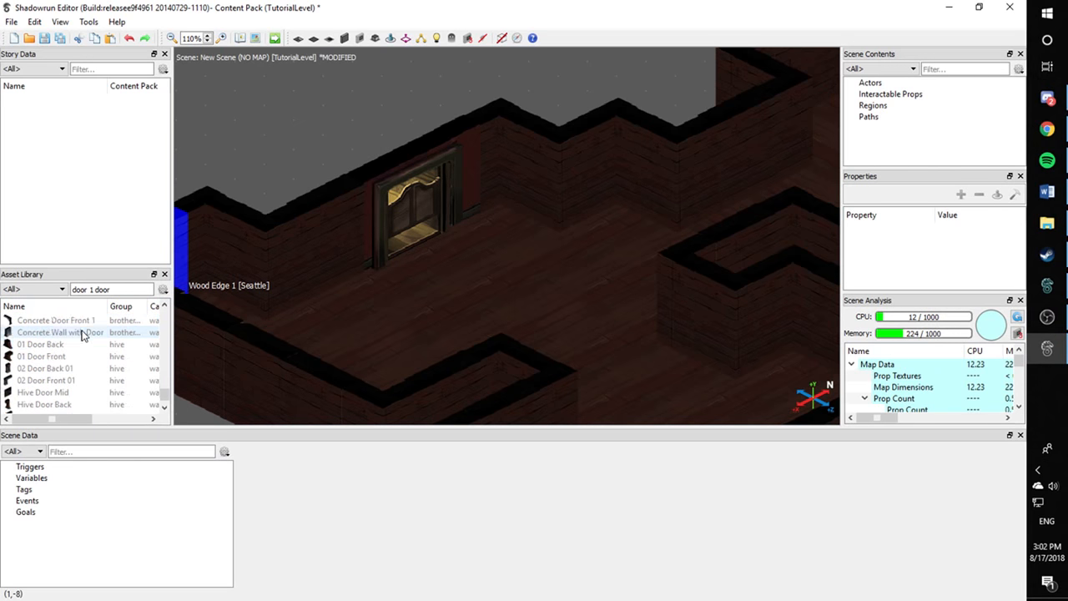
pyautogui.scroll(3, 100, 354)
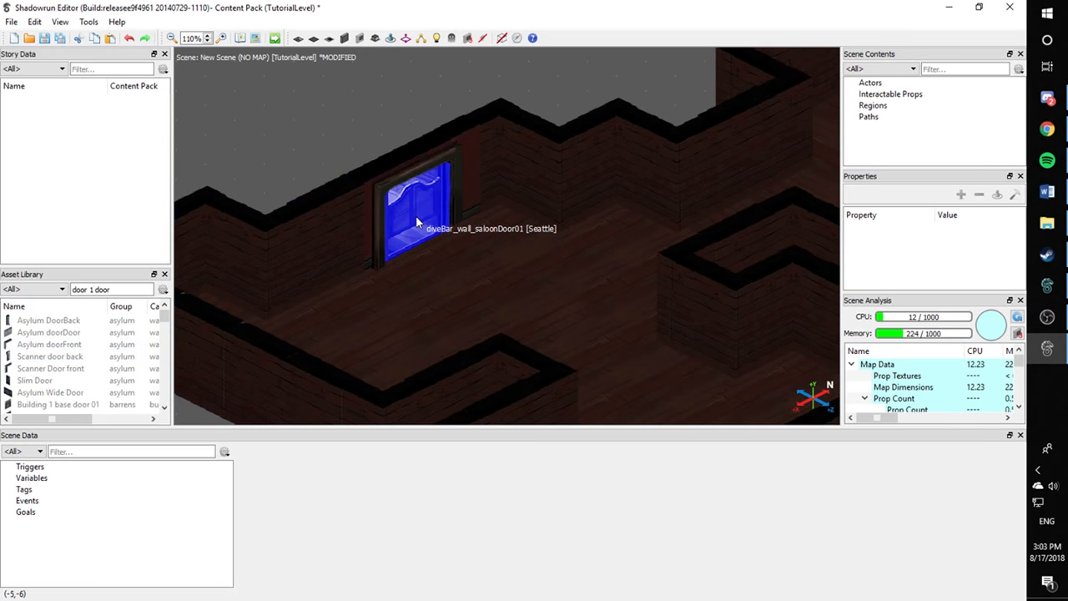
# Nudge the saloon door back and forth inside its frame and deselect it
pyautogui.scroll(3, 340, 216)
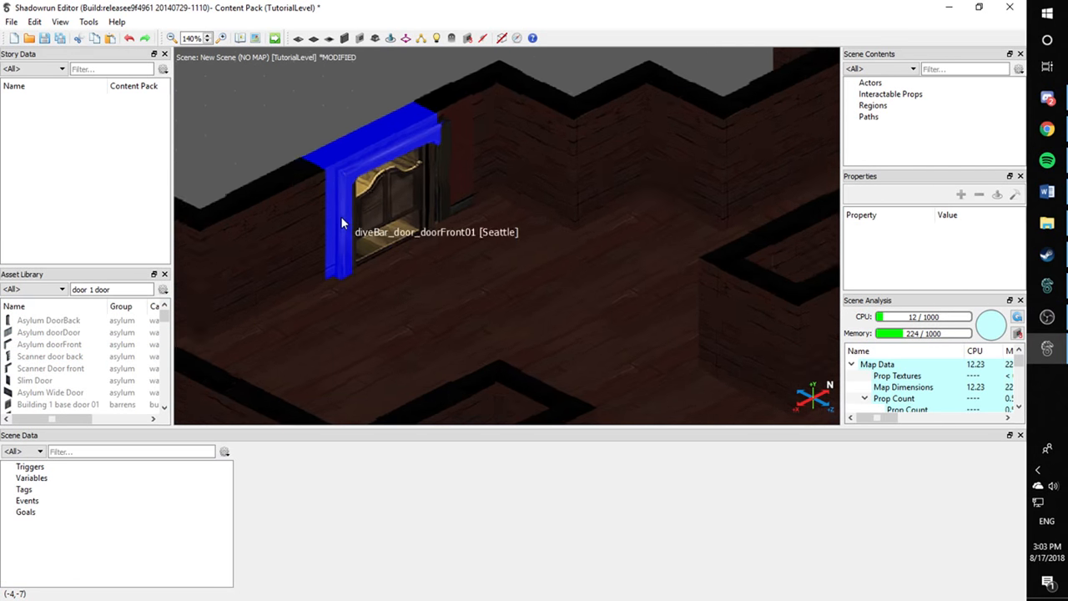
pyautogui.scroll(6, 507, 280)
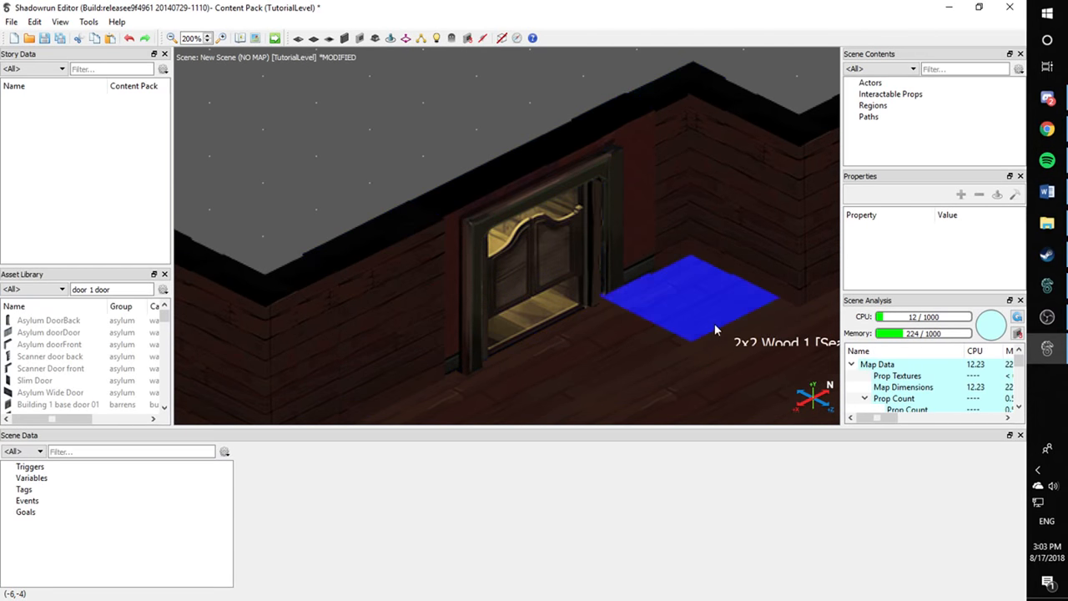
pyautogui.click(559, 279)
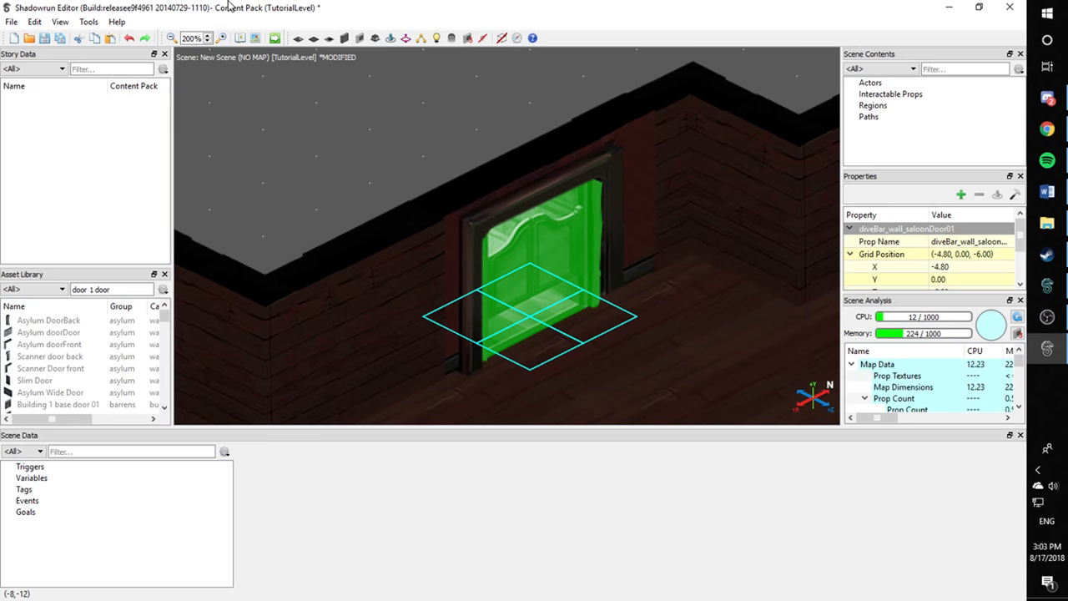
pyautogui.press('Right')
pyautogui.press('Left')
pyautogui.press('Right')
pyautogui.press('Left')
pyautogui.click(323, 158)
# Examine the level's floor plan and the walls around the saloon door
pyautogui.scroll(-5, 322, 158)
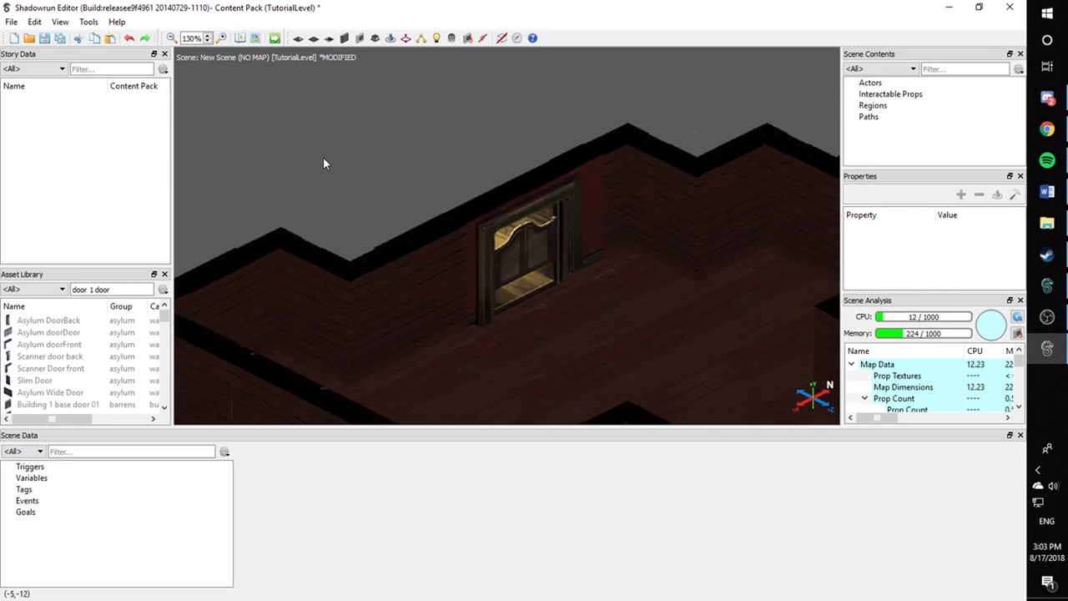
pyautogui.scroll(2, 316, 170)
pyautogui.moveTo(326, 179); pyautogui.dragTo(421, 234, button='middle')
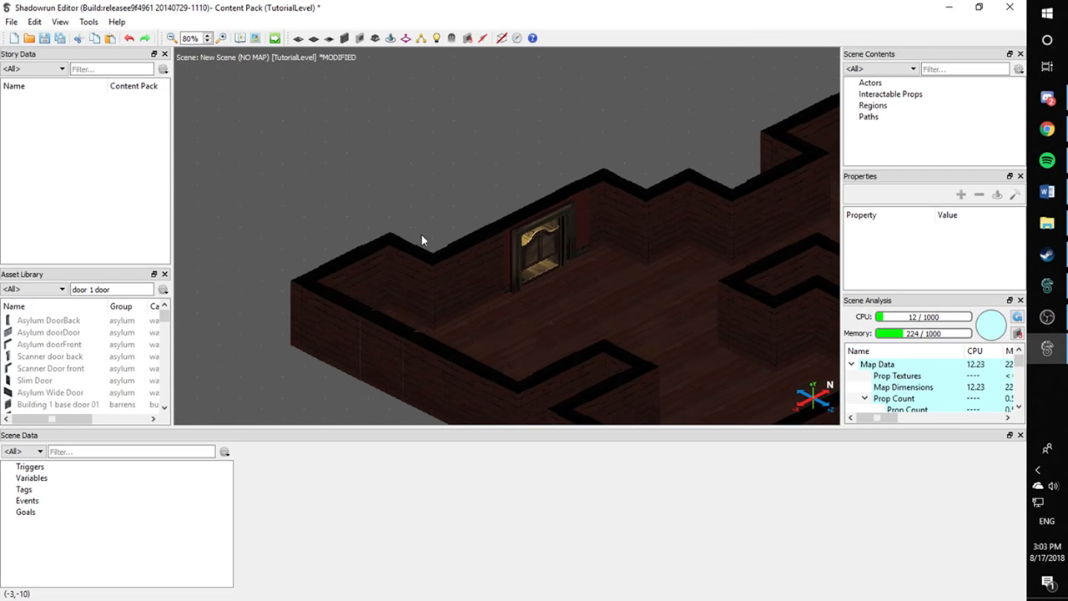
pyautogui.moveTo(552, 273); pyautogui.dragTo(431, 233, button='middle')
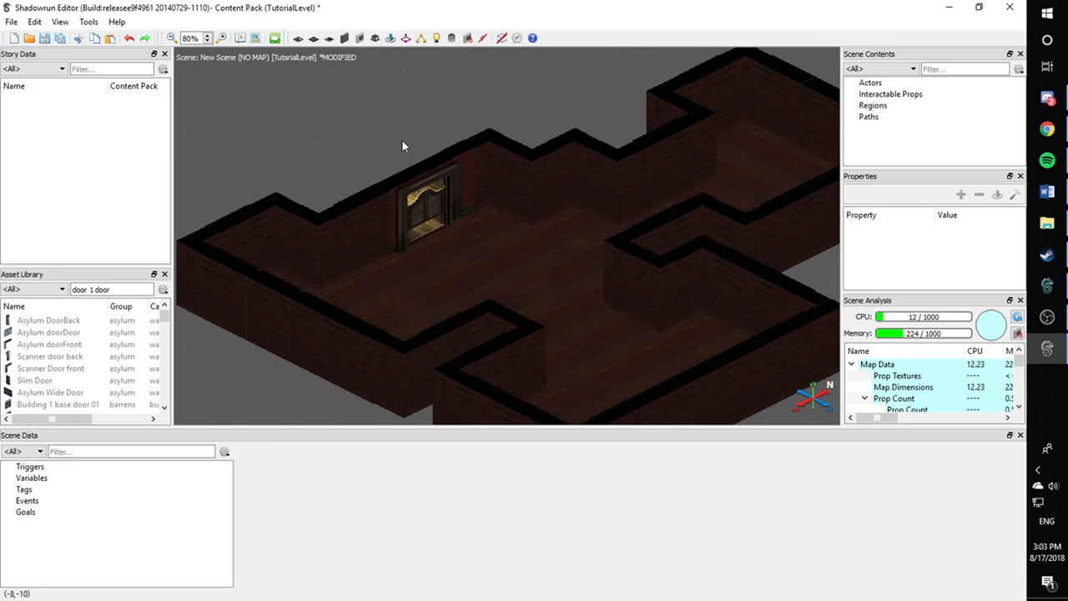
pyautogui.moveTo(496, 165); pyautogui.dragTo(422, 183, button='middle')
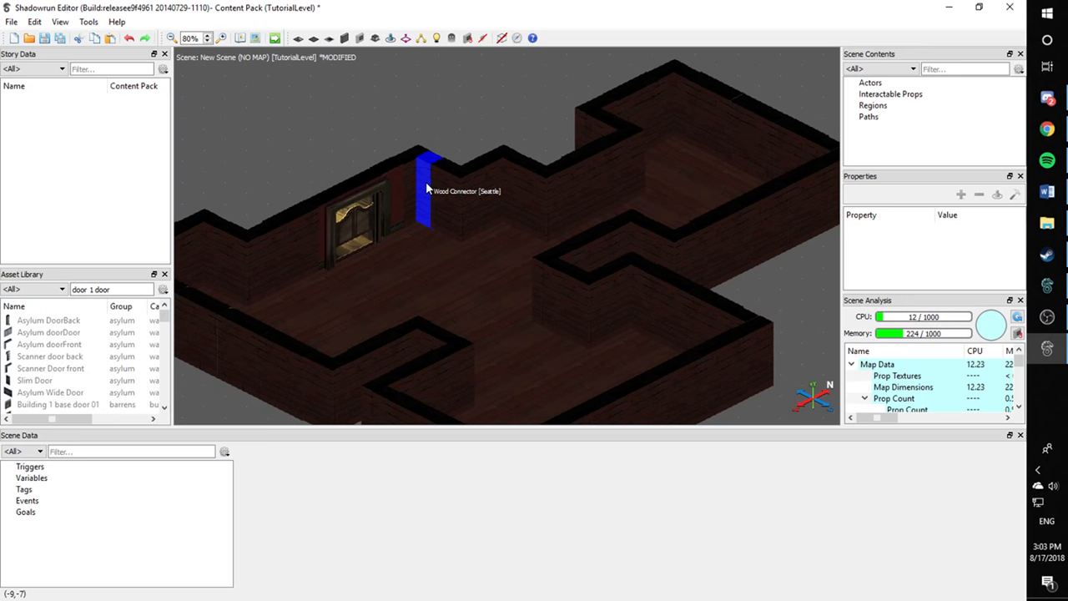
pyautogui.moveTo(423, 206); pyautogui.dragTo(452, 173, button='middle')
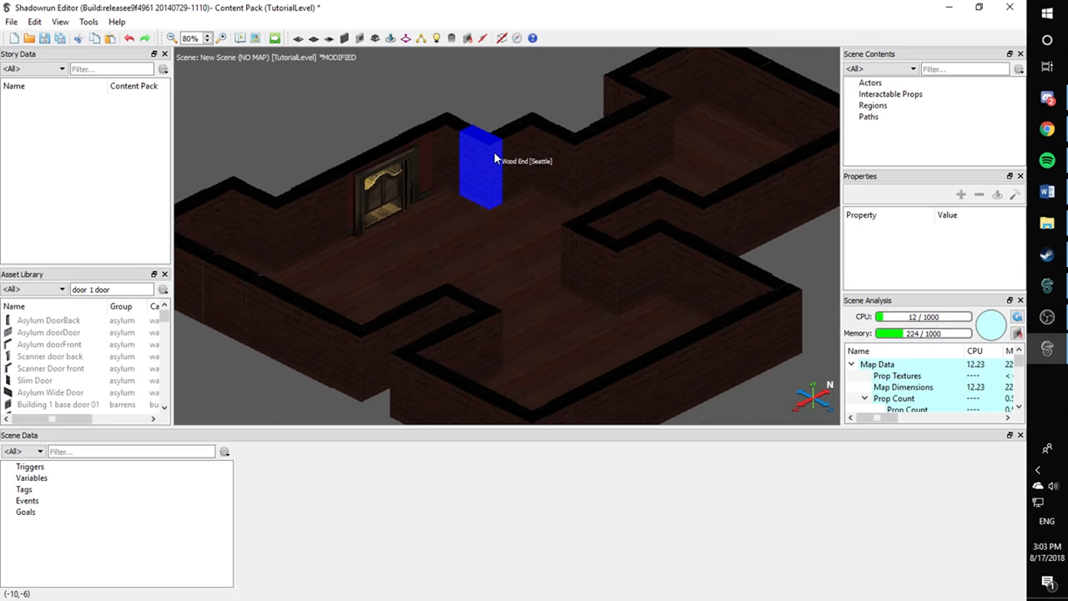
pyautogui.scroll(-2, 495, 158)
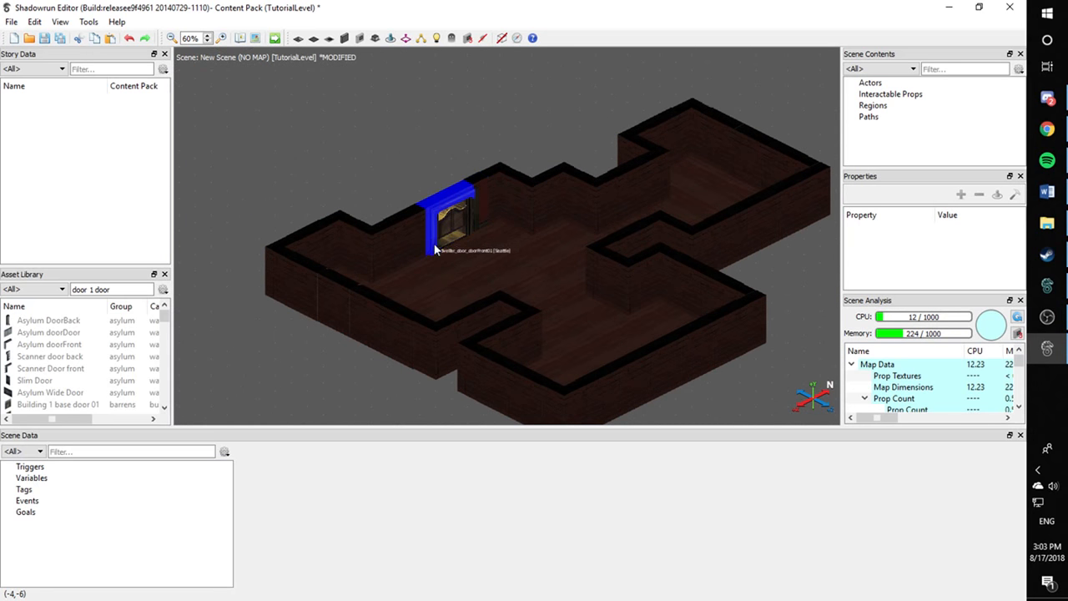
pyautogui.moveTo(528, 263); pyautogui.dragTo(459, 248, button='middle')
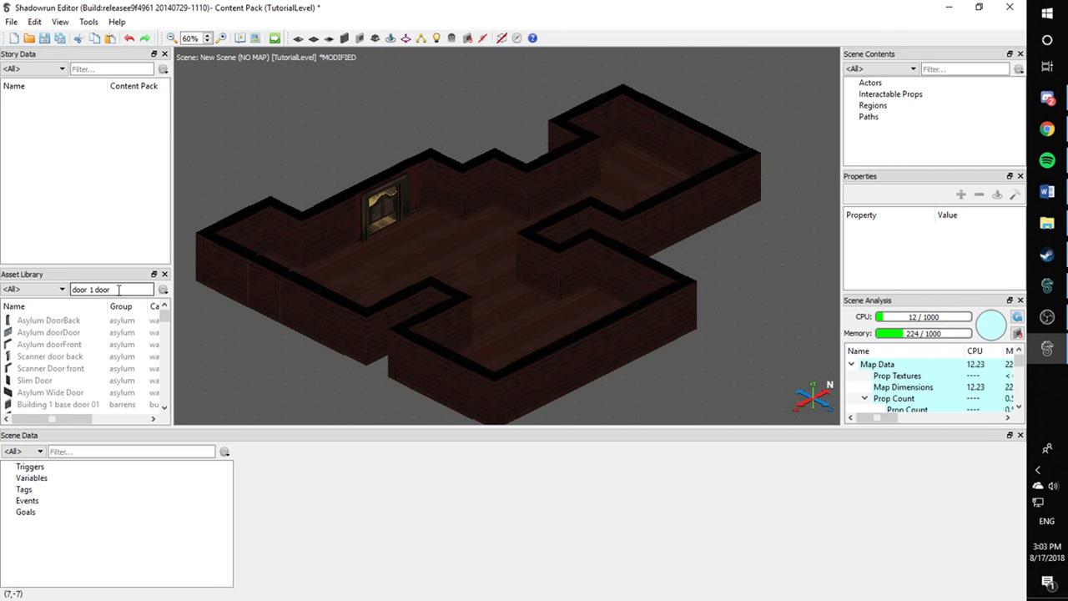
# Replace the asset library filter and search for "table"
pyautogui.press('BackSpace')
pyautogui.press('BackSpace')
pyautogui.press('BackSpace')
pyautogui.press('BackSpace')
pyautogui.press('BackSpace')
pyautogui.press('BackSpace')
pyautogui.press('BackSpace')
pyautogui.press('BackSpace')
pyautogui.press('BackSpace')
pyautogui.press('BackSpace')
pyautogui.press('BackSpace')
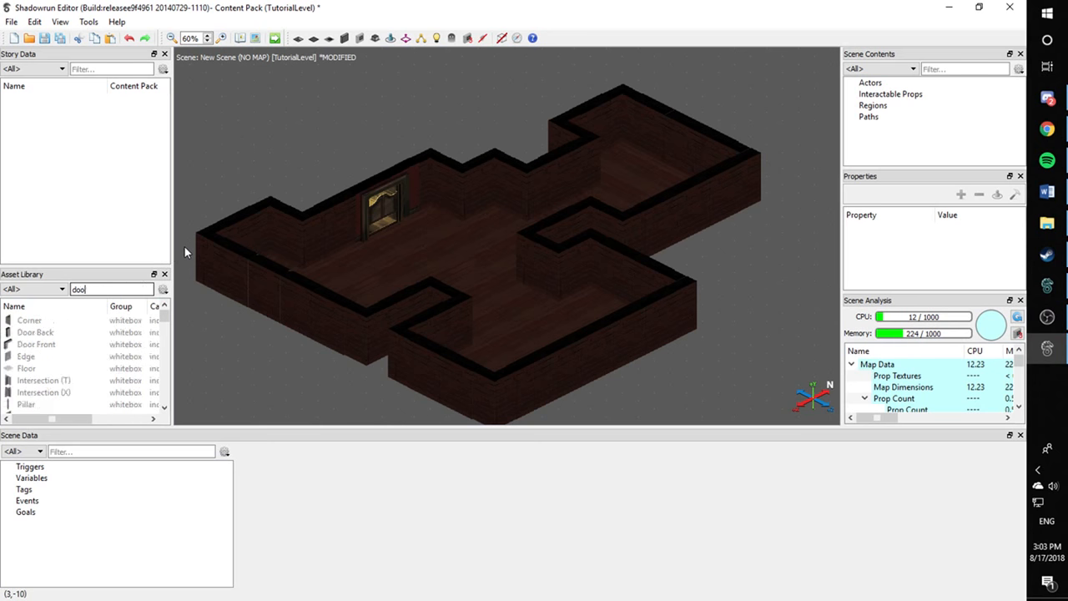
pyautogui.write('table')
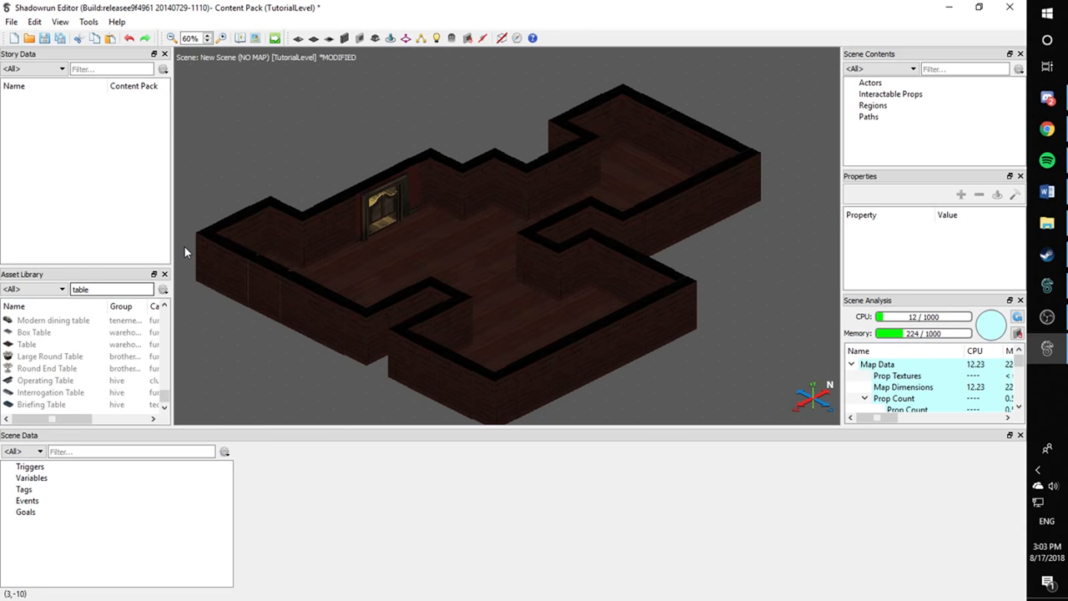
# Look through the asset groups available for filtering the library
pyautogui.click(57, 291)
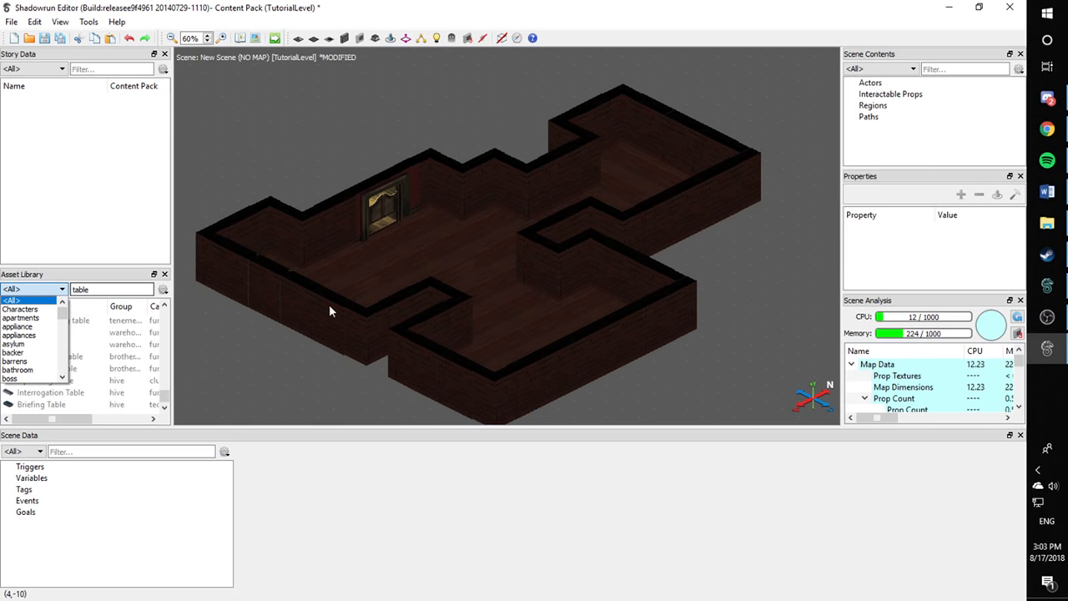
pyautogui.click(303, 383)
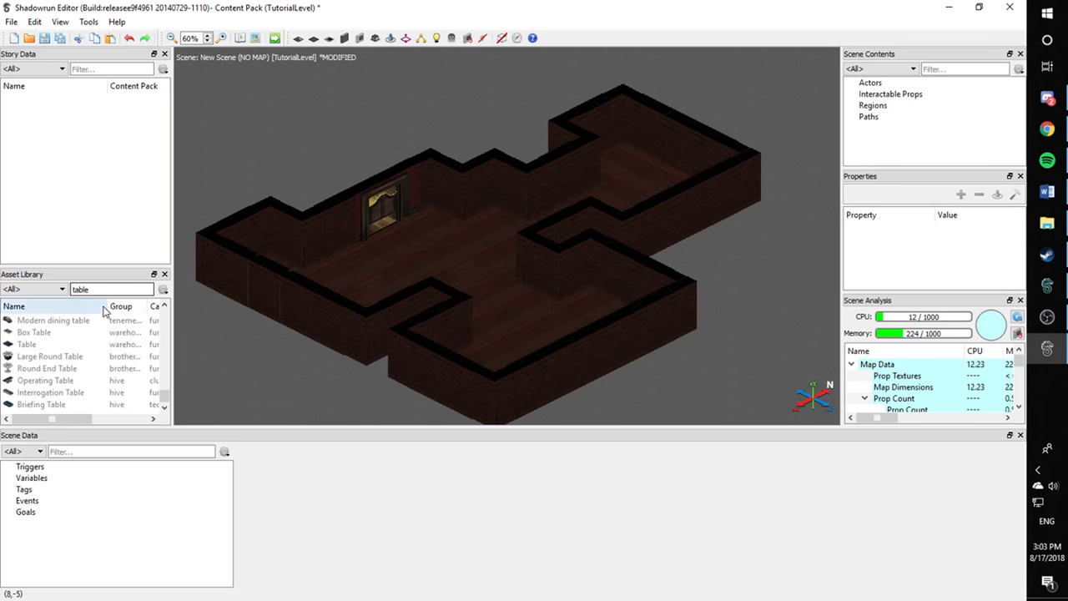
pyautogui.click(61, 294)
pyautogui.scroll(-2, 55, 343)
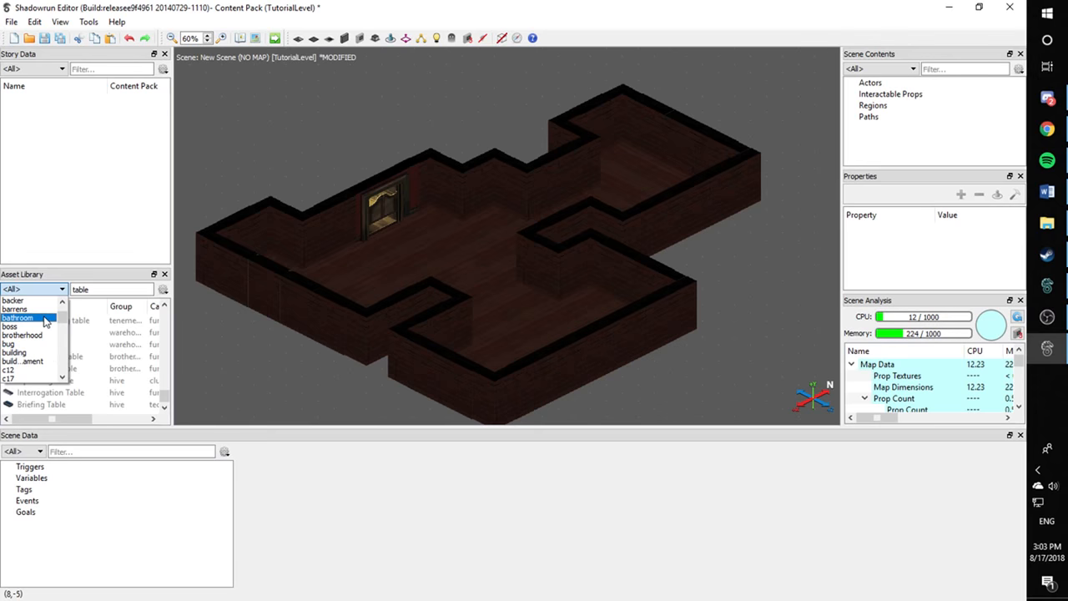
pyautogui.scroll(-1, 44, 330)
pyautogui.scroll(5, 45, 334)
# Filter the asset library by "divebar" and place a Lounge Window on the floor in front of the saloon door
pyautogui.click(113, 289)
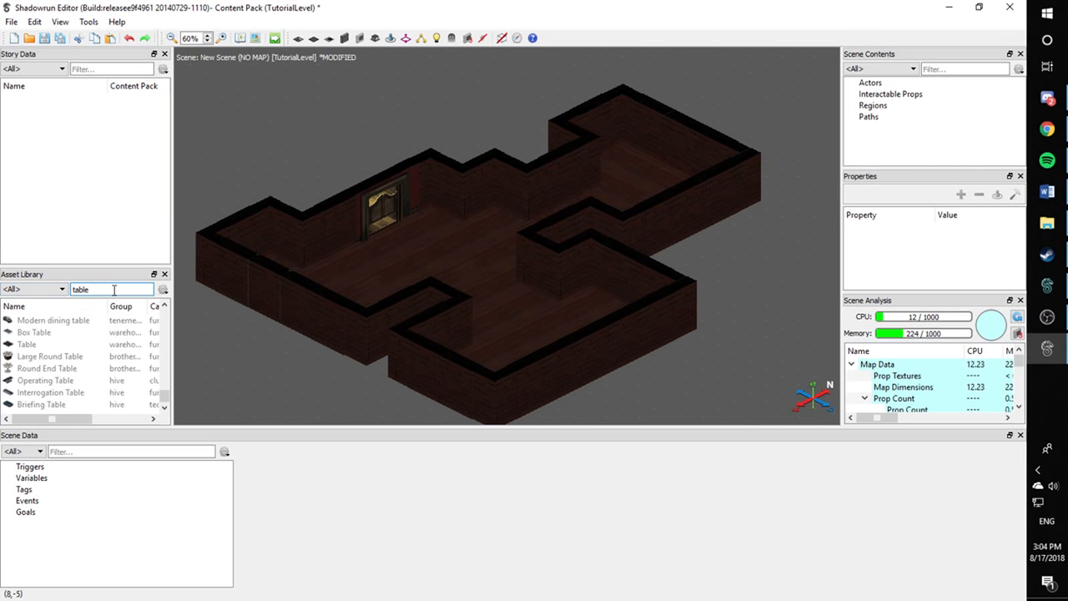
pyautogui.write('divebar')
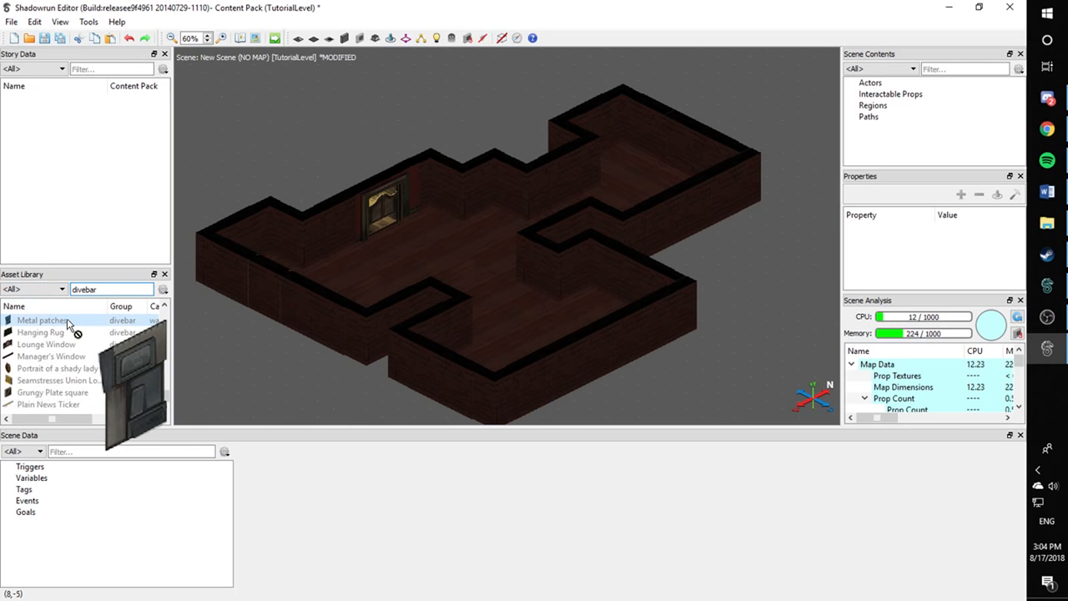
pyautogui.moveTo(67, 343); pyautogui.dragTo(440, 250)
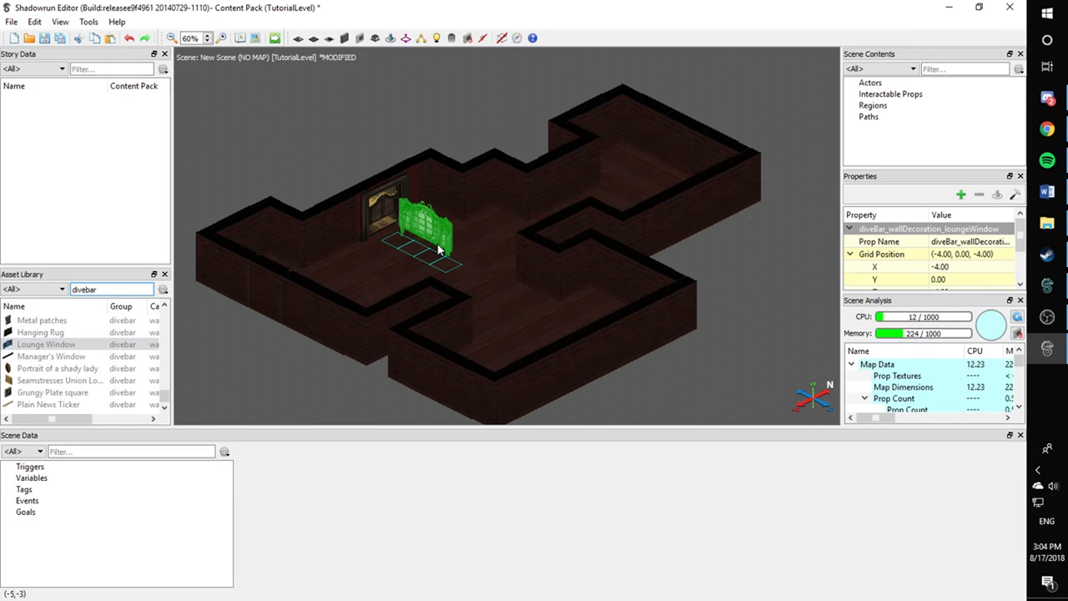
# Rotate the lounge window to match the corridor wall and move it there, to grid position (-13.00, 0.00, -1.00)
pyautogui.press('r')
pyautogui.moveTo(453, 245); pyautogui.dragTo(372, 284, button='middle')
pyautogui.moveTo(297, 273); pyautogui.dragTo(481, 223)
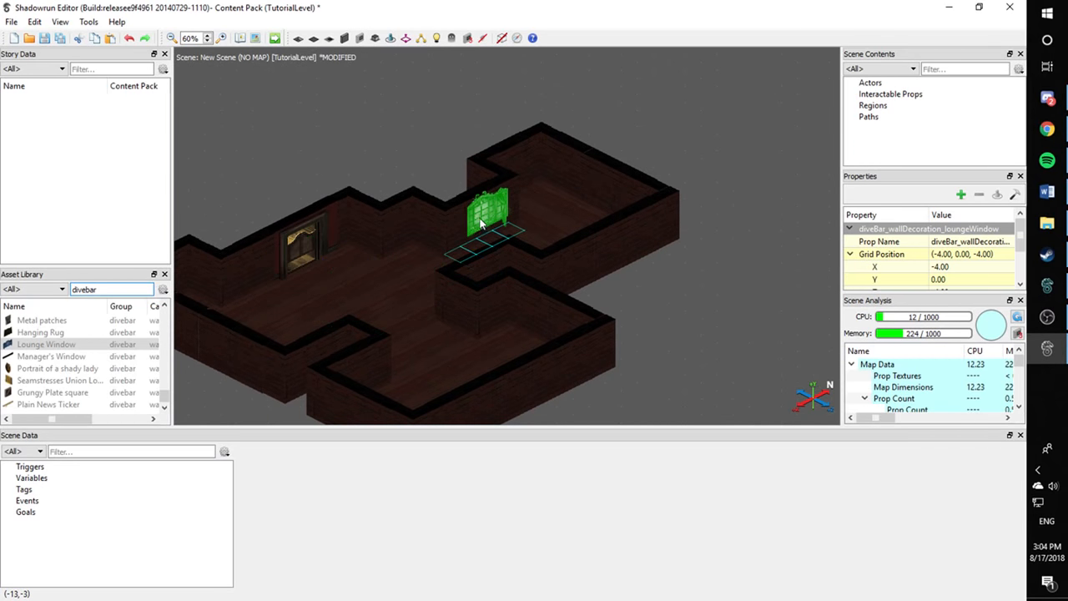
# Nudge the lounge window along and out from the corridor wall to grid position (-12.60, 0.00, -0.20)
pyautogui.scroll(5, 496, 242)
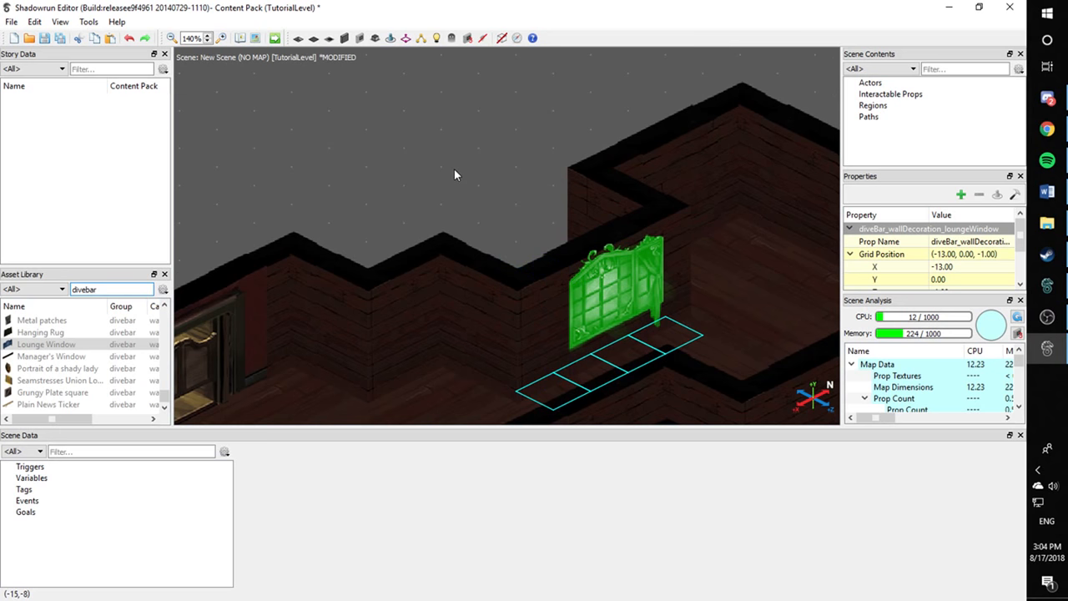
pyautogui.press('Right')
pyautogui.press('Right')
pyautogui.press('Down')
pyautogui.press('Down')
pyautogui.press('Down')
pyautogui.press('Right')
pyautogui.press('Right')
pyautogui.press('Right')
pyautogui.press('Right')
pyautogui.press('Right')
pyautogui.press('Right')
pyautogui.press('Right')
pyautogui.press('Right')
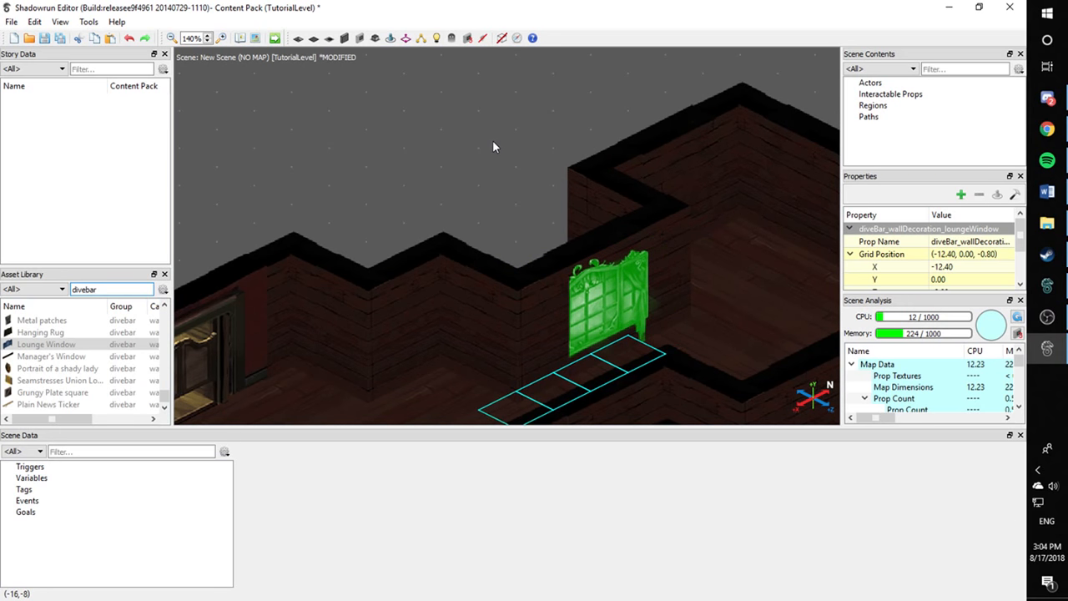
pyautogui.press('Up')
pyautogui.press('Up')
pyautogui.press('Up')
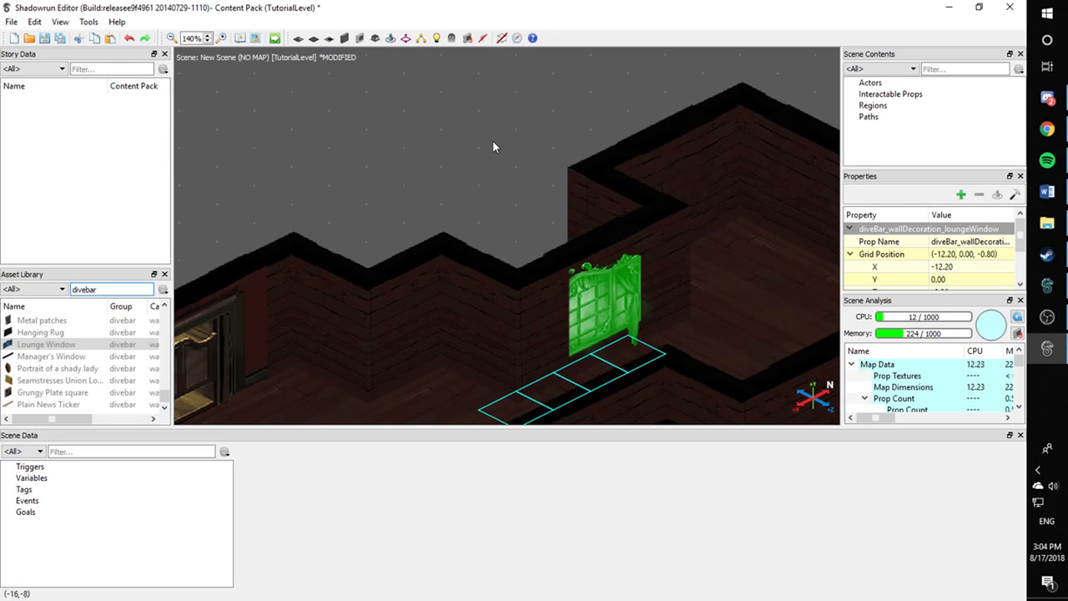
pyautogui.press('Right')
pyautogui.press('Down')
pyautogui.press('Down')
pyautogui.press('Up')
pyautogui.press('Up')
pyautogui.press('Up')
pyautogui.press('Up')
pyautogui.press('Up')
pyautogui.press('Up')
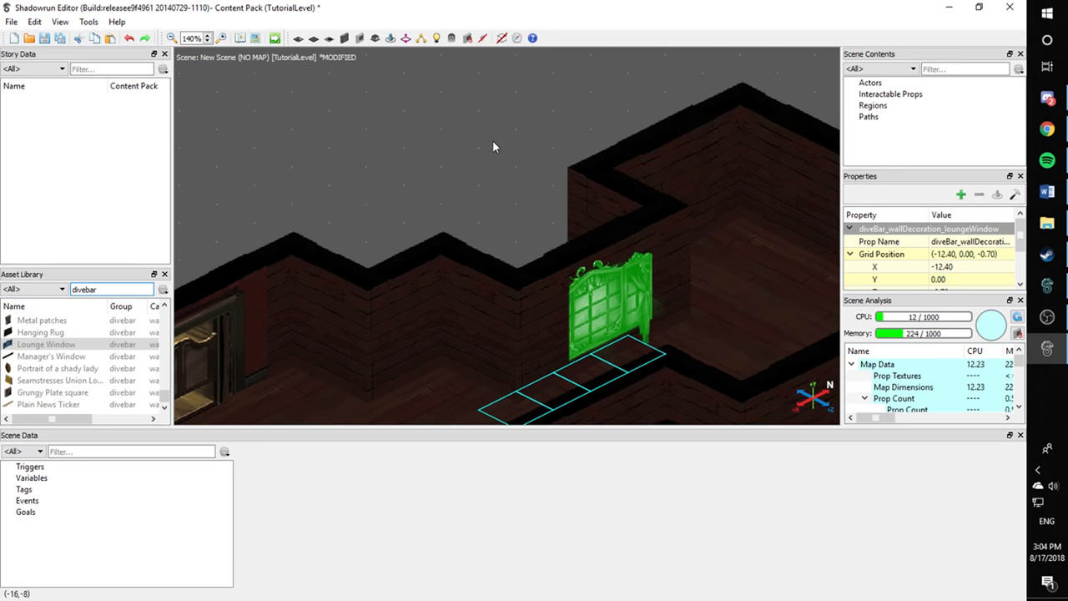
pyautogui.press('Right')
pyautogui.press('Right')
pyautogui.press('Right')
pyautogui.press('Right')
pyautogui.press('Right')
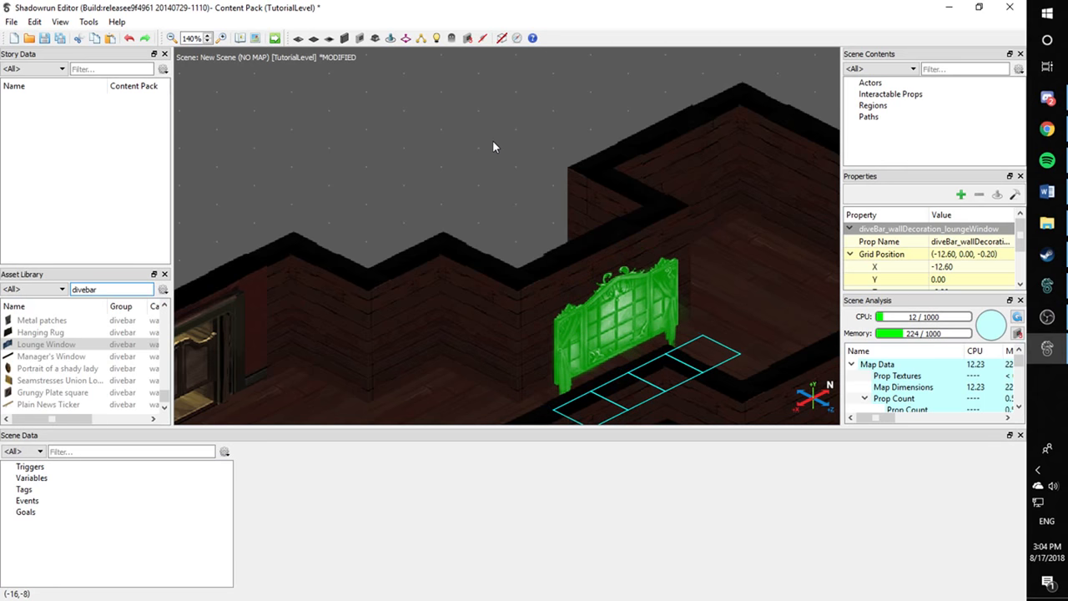
# Nudge the lounge window back into the corridor wall, to grid position (-13.30, 0.00, -1.60)
pyautogui.press('Left')
pyautogui.press('Left')
pyautogui.press('Left')
pyautogui.press('Left')
pyautogui.press('Left')
pyautogui.press('Left')
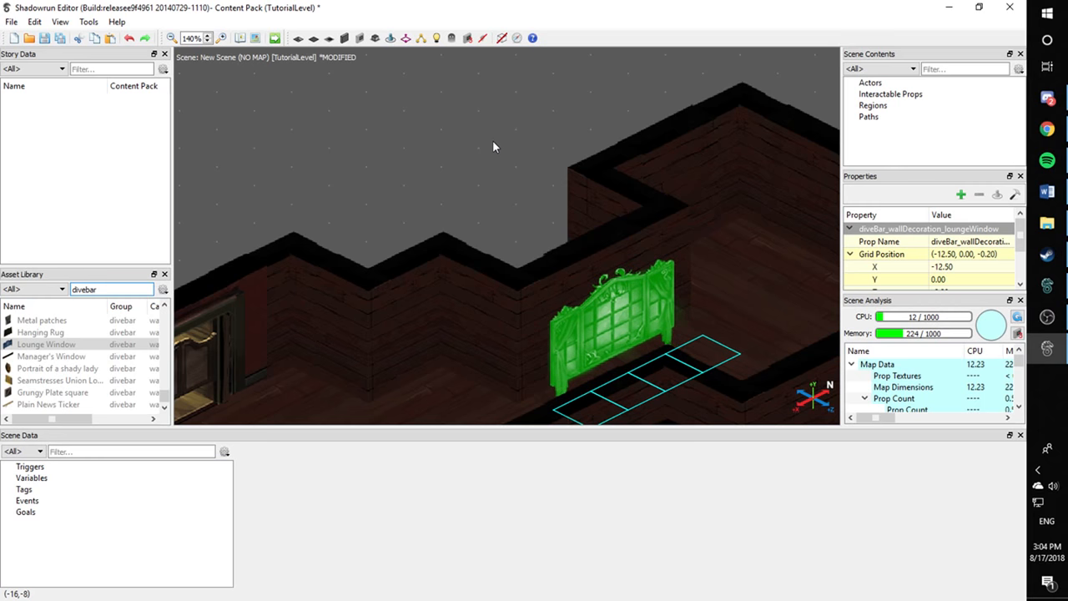
pyautogui.press('Left')
pyautogui.press('Left')
pyautogui.press('Left')
pyautogui.press('Left')
pyautogui.press('Left')
pyautogui.press('Left')
pyautogui.press('Left')
pyautogui.press('Left')
pyautogui.press('Left')
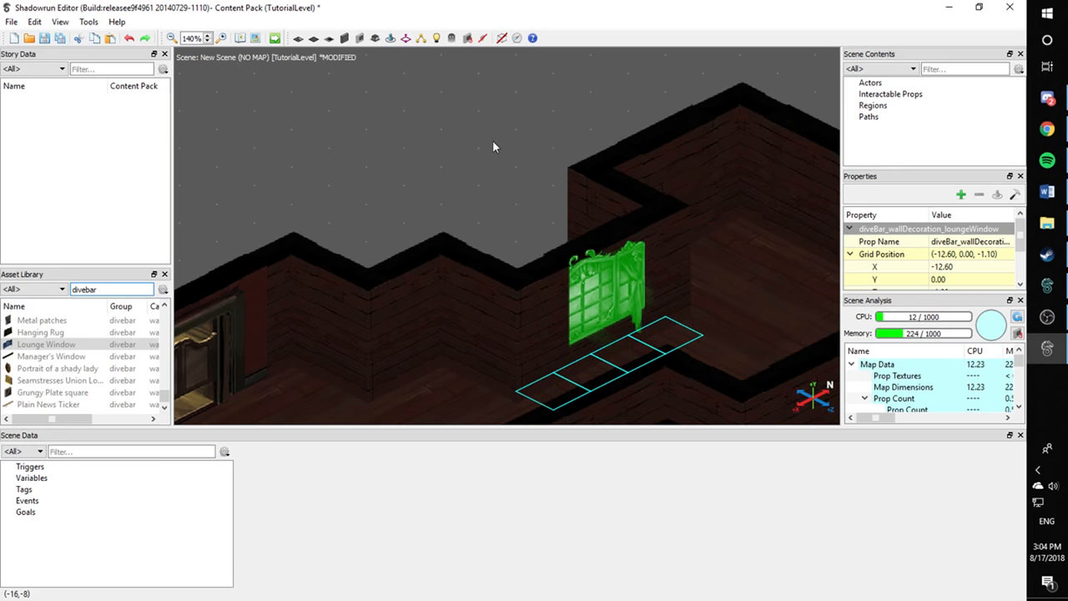
pyautogui.press('Up')
pyautogui.press('Up')
pyautogui.press('Up')
pyautogui.press('Up')
pyautogui.press('Up')
pyautogui.press('Up')
pyautogui.press('Up')
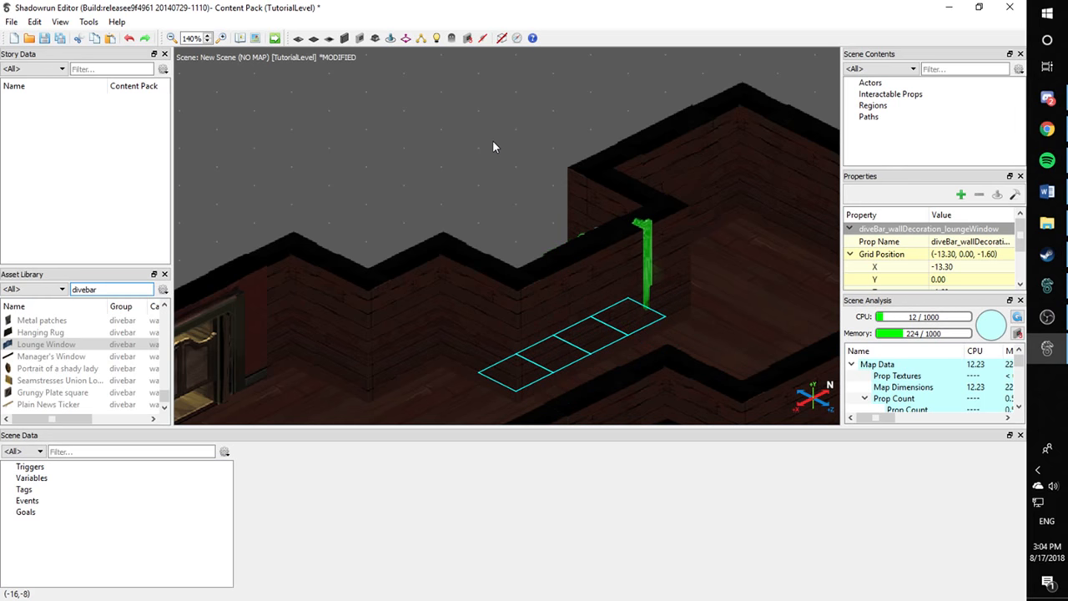
# Shift the lounge window toward the corridor's far end, to grid position (-14.00, 0.00, -0.90)
pyautogui.press('Right')
pyautogui.press('Right')
pyautogui.press('Right')
pyautogui.press('Right')
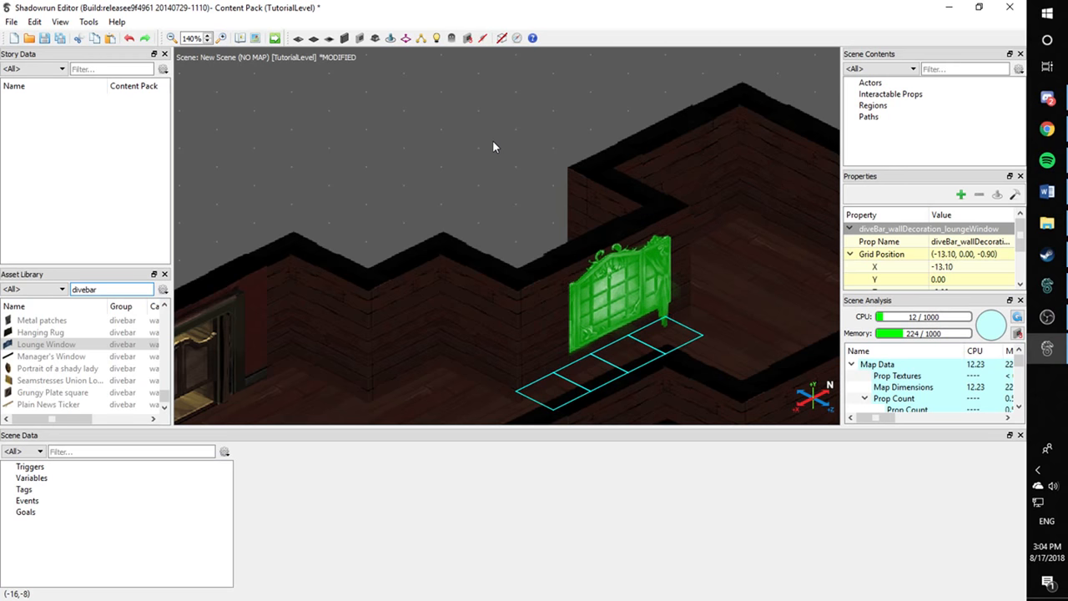
pyautogui.press('Up')
pyautogui.press('Up')
pyautogui.press('Up')
pyautogui.press('Up')
pyautogui.press('Right')
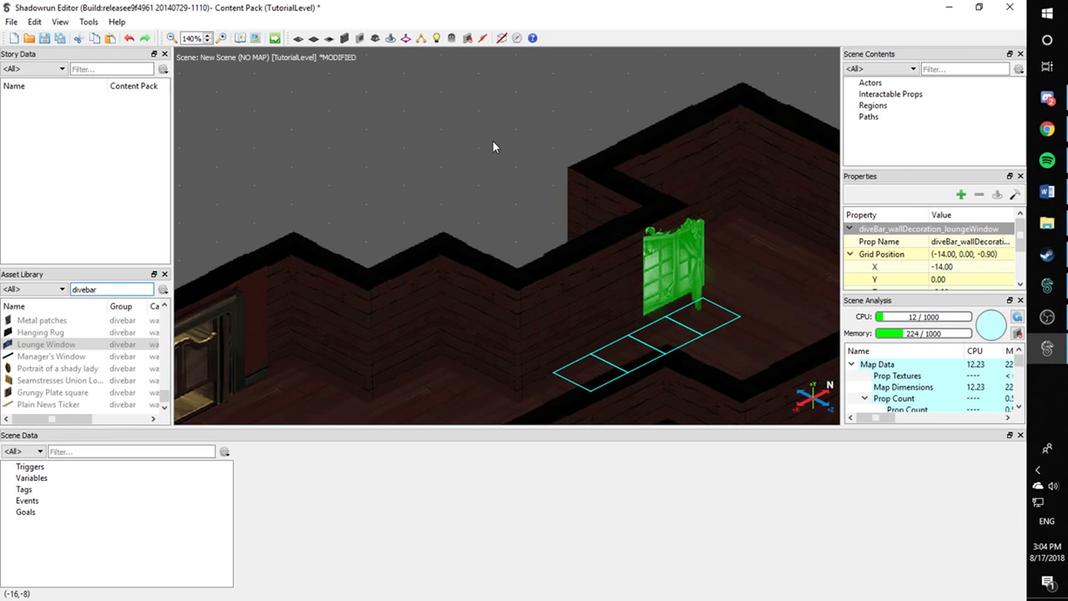
# Move the lounge window into the far room, to grid position (-17.00, 0.00, -2.90)
pyautogui.press('Up')
pyautogui.press('Up')
pyautogui.press('Up')
pyautogui.press('Up')
pyautogui.press('Up')
pyautogui.press('Up')
pyautogui.press('Up')
pyautogui.press('Up')
pyautogui.press('Up')
pyautogui.press('Up')
pyautogui.press('Up')
pyautogui.press('Up')
pyautogui.press('Up')
pyautogui.press('Up')
pyautogui.press('Up')
pyautogui.press('Up')
pyautogui.press('Up')
pyautogui.press('Up')
pyautogui.press('Up')
pyautogui.press('Up')
pyautogui.press('Left')
pyautogui.press('Left')
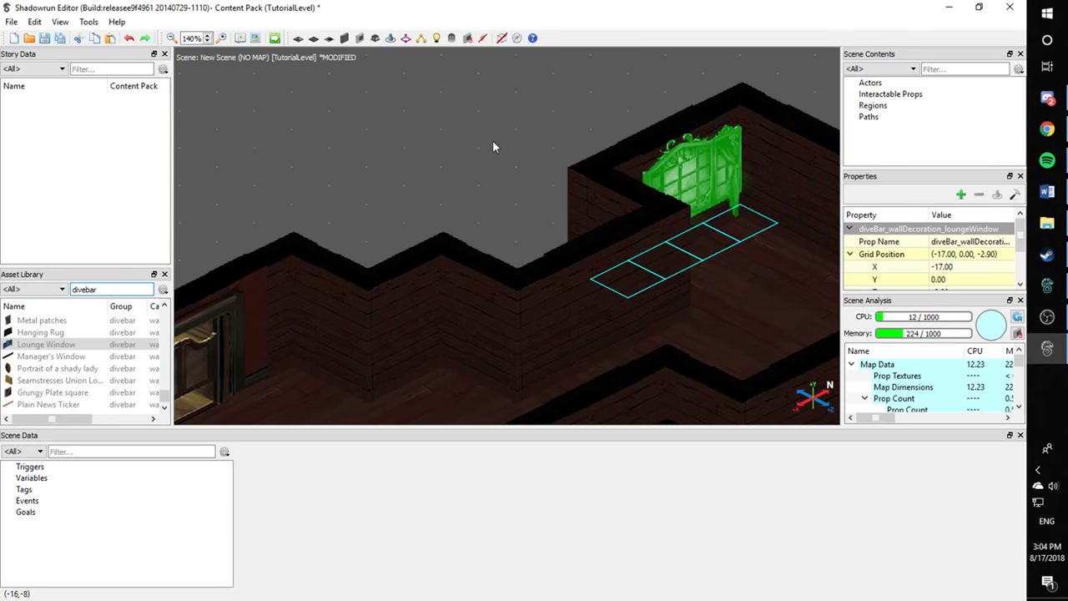
# Try shifting the lounge window away from the far room's inner corner, to grid position (-16.10, 0.00, -2.90)
pyautogui.press('Up')
pyautogui.press('Up')
pyautogui.press('Up')
pyautogui.press('Up')
pyautogui.press('Down')
pyautogui.press('Down')
pyautogui.press('Down')
pyautogui.press('Down')
pyautogui.press('Down')
pyautogui.press('Down')
pyautogui.press('Down')
pyautogui.press('Down')
pyautogui.press('Down')
pyautogui.press('Down')
pyautogui.press('Down')
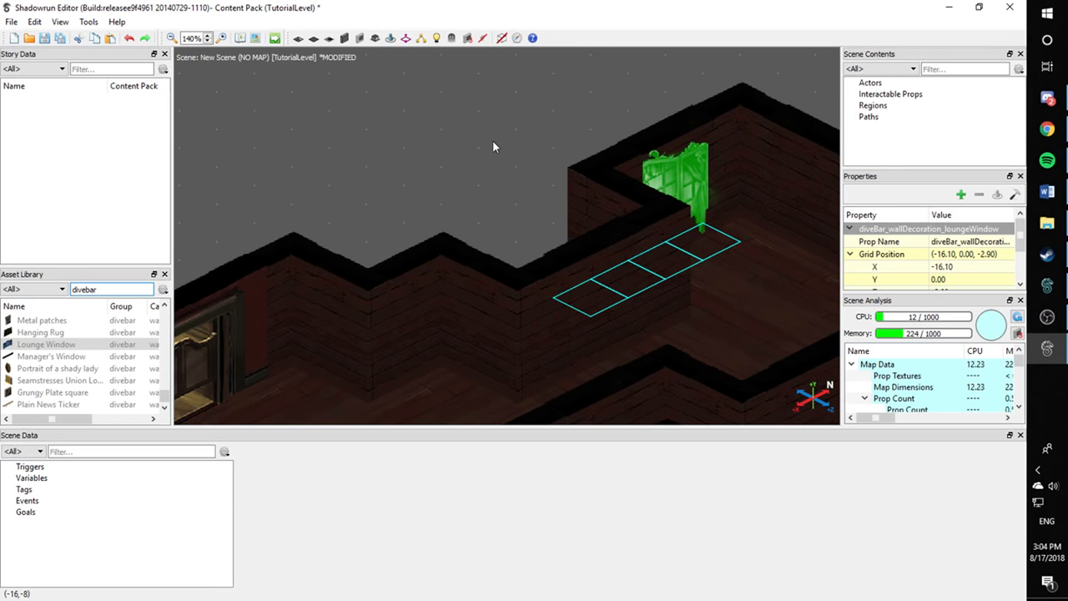
# Shift the lounge window back toward the far room's inner corner, to grid position (-17.00, 0.00, -2.50)
pyautogui.press('Up')
pyautogui.press('Up')
pyautogui.press('Up')
pyautogui.press('Up')
pyautogui.press('Up')
pyautogui.press('Up')
pyautogui.press('Up')
pyautogui.press('Up')
pyautogui.press('Up')
pyautogui.press('Down')
pyautogui.press('Right')
pyautogui.press('Right')
pyautogui.press('Right')
pyautogui.press('Right')
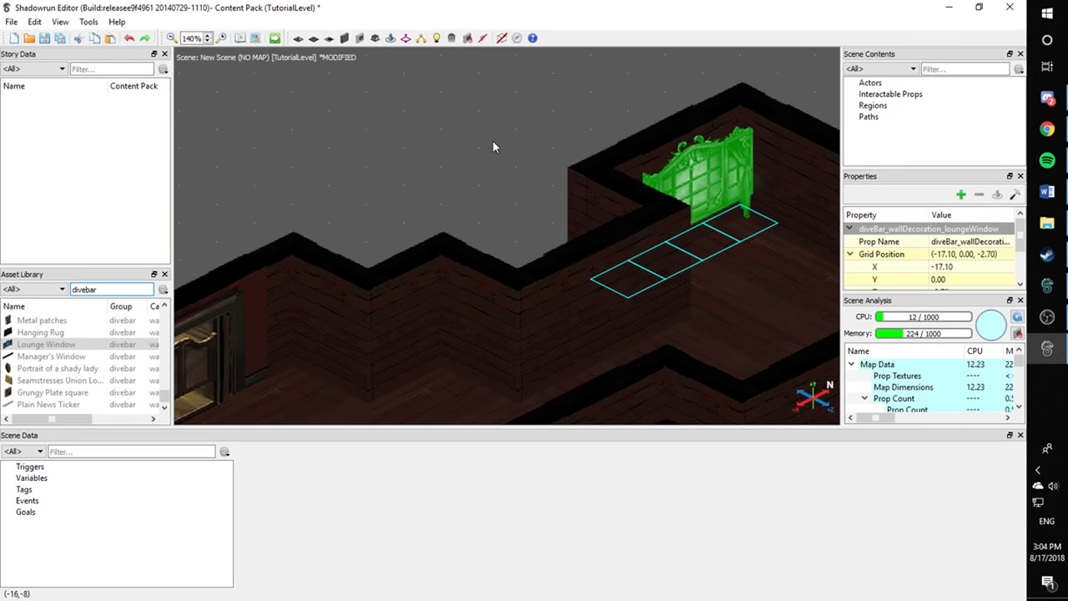
pyautogui.press('Down')
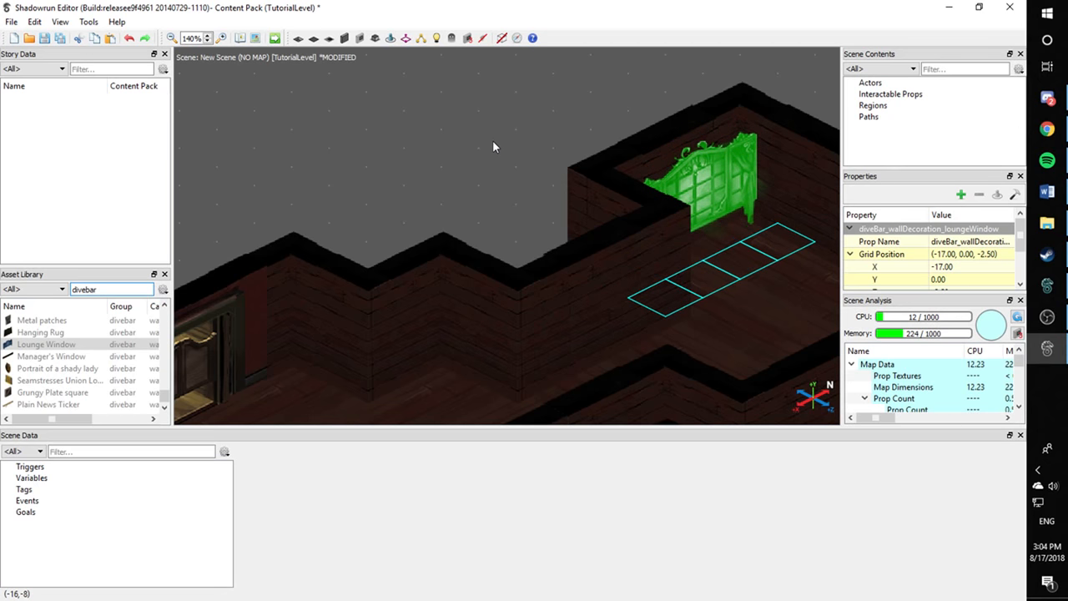
# Nudge the lounge window toward the wall behind it, to grid position (-17.00, 0.00, -3.00)
pyautogui.press('Left')
pyautogui.press('Left')
pyautogui.press('Left')
pyautogui.press('Left')
pyautogui.press('Left')
pyautogui.press('Left')
pyautogui.press('Left')
pyautogui.press('Right')
pyautogui.press('Right')
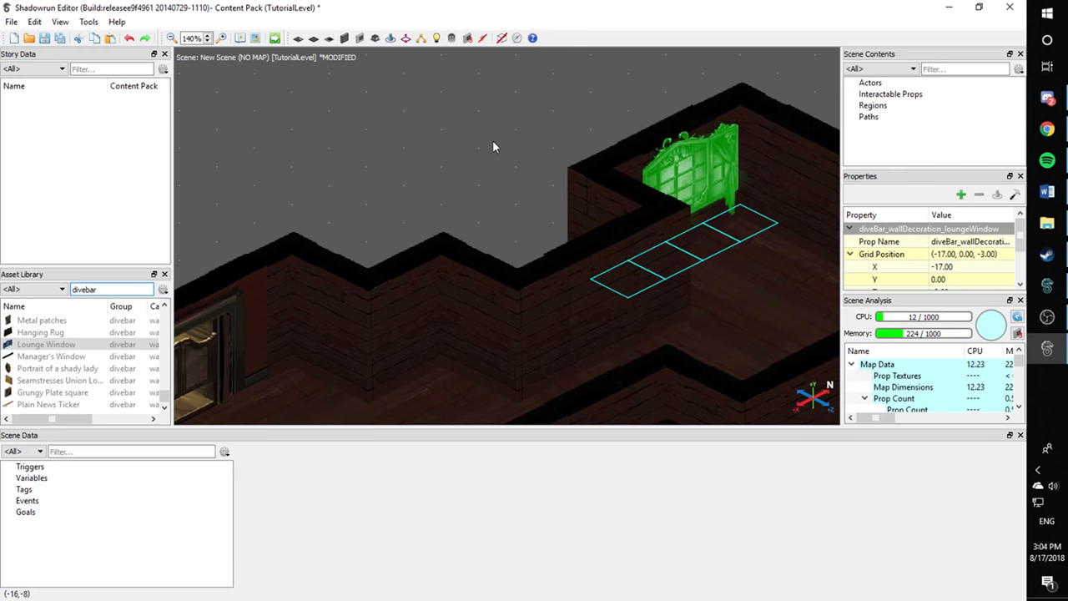
# Lower the lounge window and bring it slightly out of the wall, to grid position (-16.90, -0.20, -2.80)
pyautogui.press('pageup')
pyautogui.press('pagedown')
pyautogui.press('pagedown')
pyautogui.press('pagedown')
pyautogui.press('pagedown')
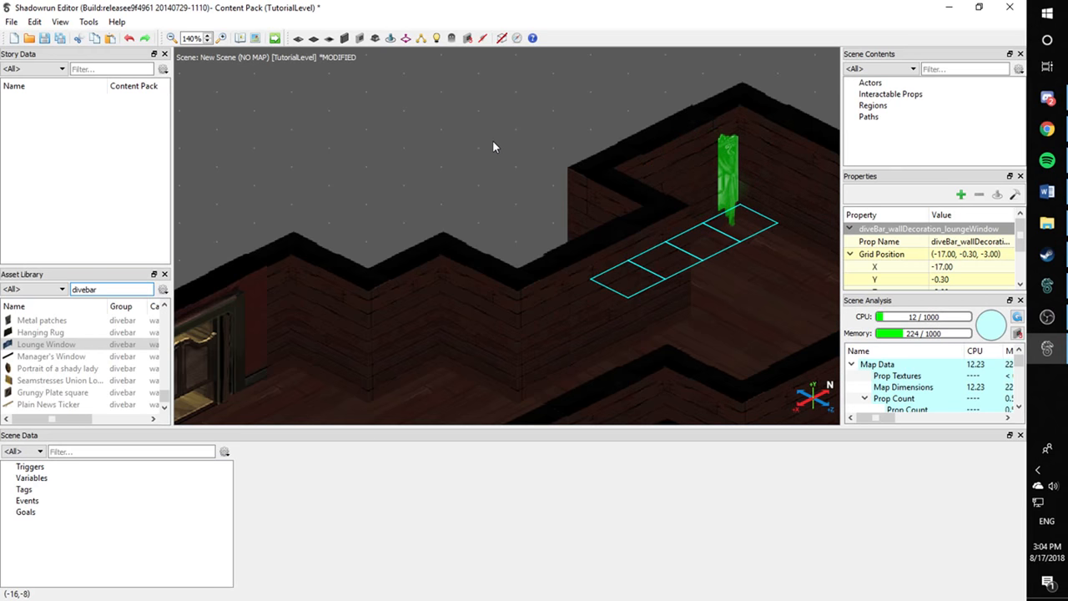
pyautogui.press('pageup')
pyautogui.press('Right')
pyautogui.press('Right')
pyautogui.press('Down')
pyautogui.press('Down')
pyautogui.press('Up')
pyautogui.press('Up')
pyautogui.press('Up')
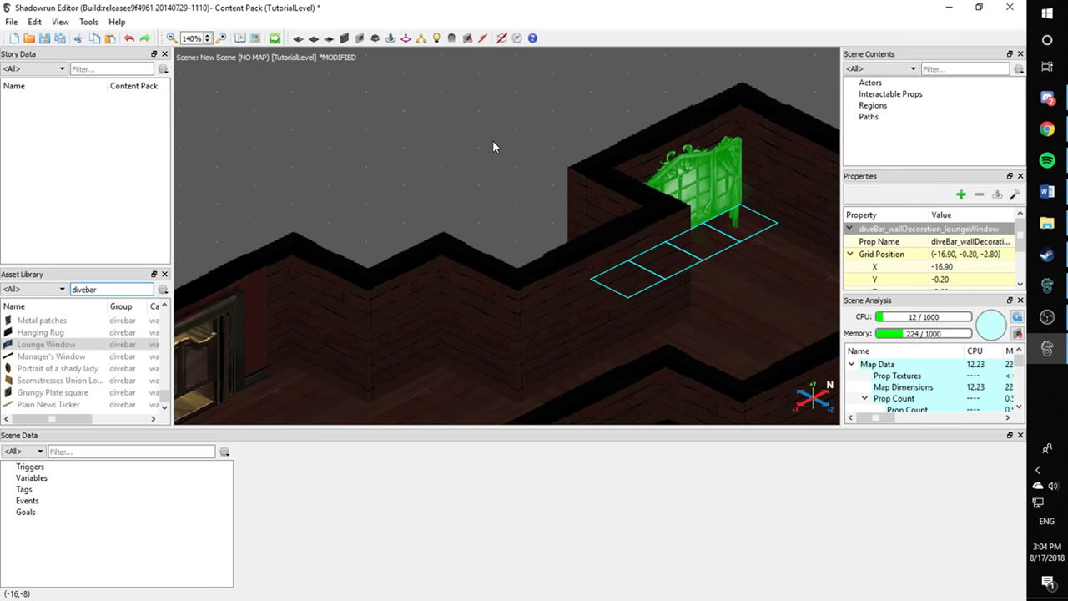
# Rotate the lounge window to face along the far room's back wall and move it to grid position (-17.20, -0.20, -0.80)
pyautogui.press('Up')
pyautogui.hotkey('shift', 'Right')
pyautogui.hotkey('shift', 'Right')
pyautogui.press('r')
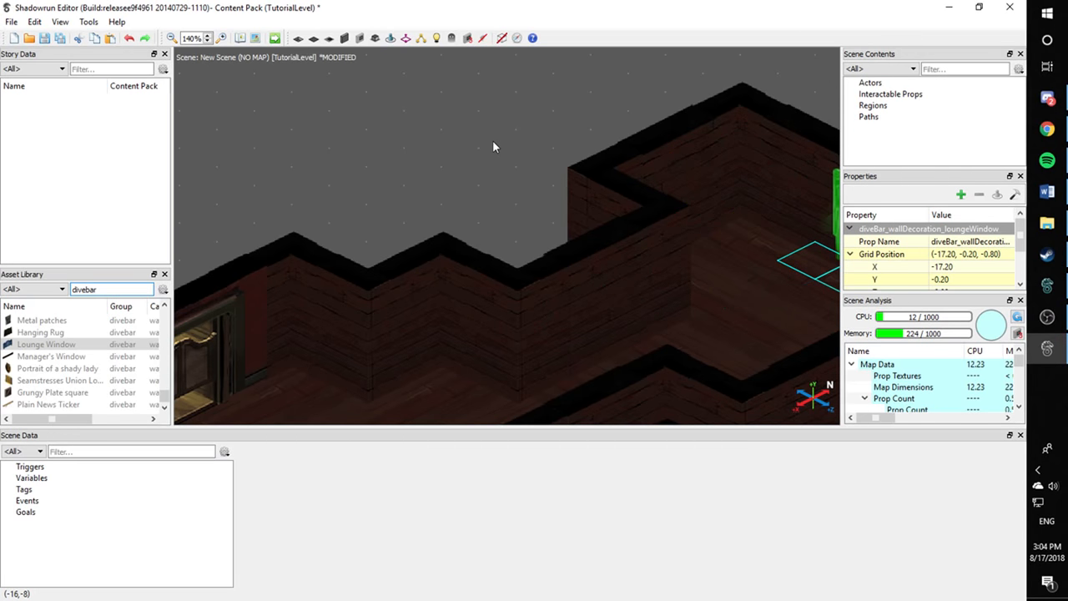
pyautogui.moveTo(492, 141); pyautogui.dragTo(268, 197, button='middle')
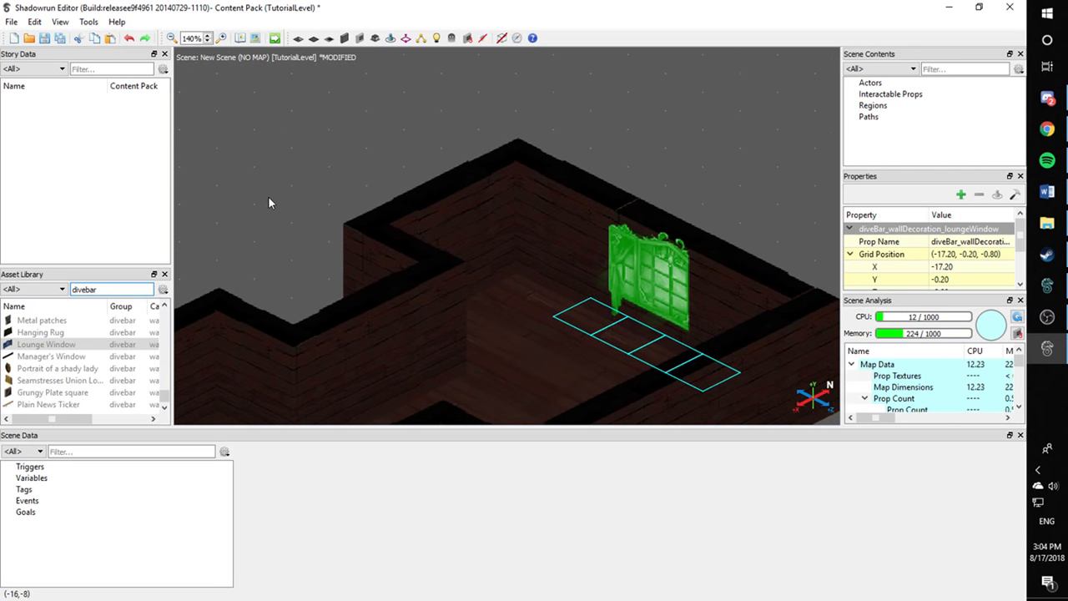
# Slide the lounge window along the back wall and lower it slightly, to grid position (-17.20, -0.30, -2.30)
pyautogui.press('Left')
pyautogui.press('Left')
pyautogui.press('Left')
pyautogui.press('Left')
pyautogui.press('Left')
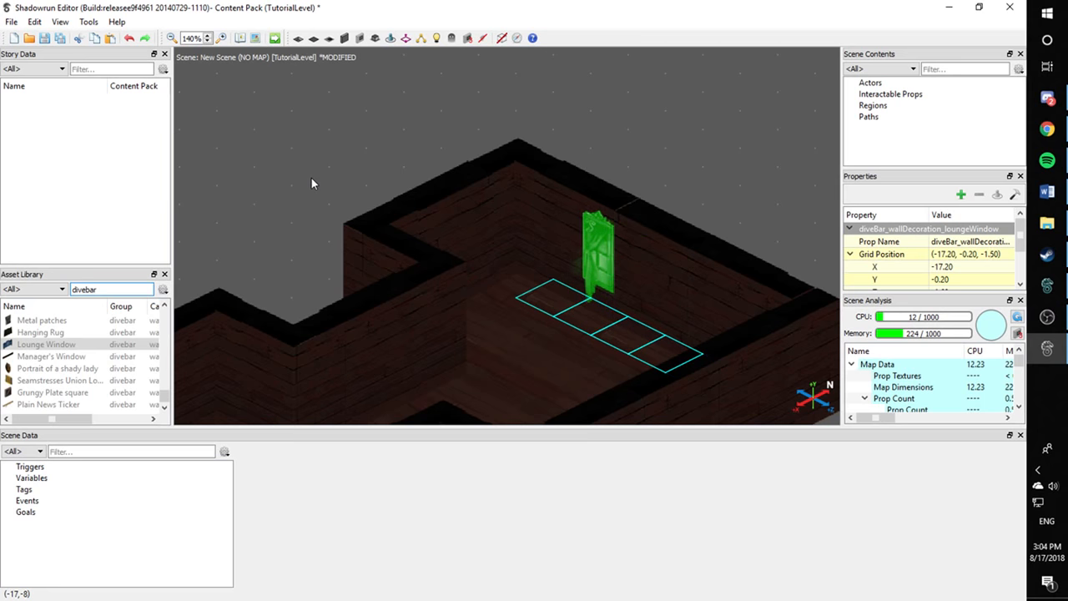
pyautogui.press('Left')
pyautogui.press('Left')
pyautogui.press('Left')
pyautogui.press('Left')
pyautogui.press('Left')
pyautogui.press('Left')
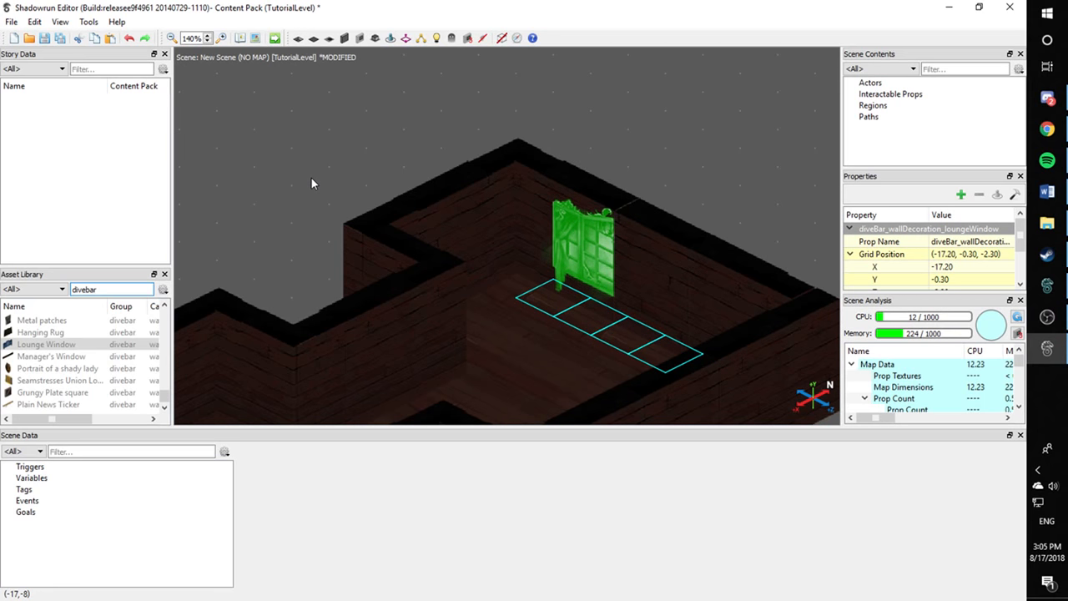
# Try a lower placement of the lounge window farther along the back wall, at grid position (-17.20, -0.50, -0.60)
pyautogui.press('Down')
pyautogui.press('Down')
pyautogui.press('Down')
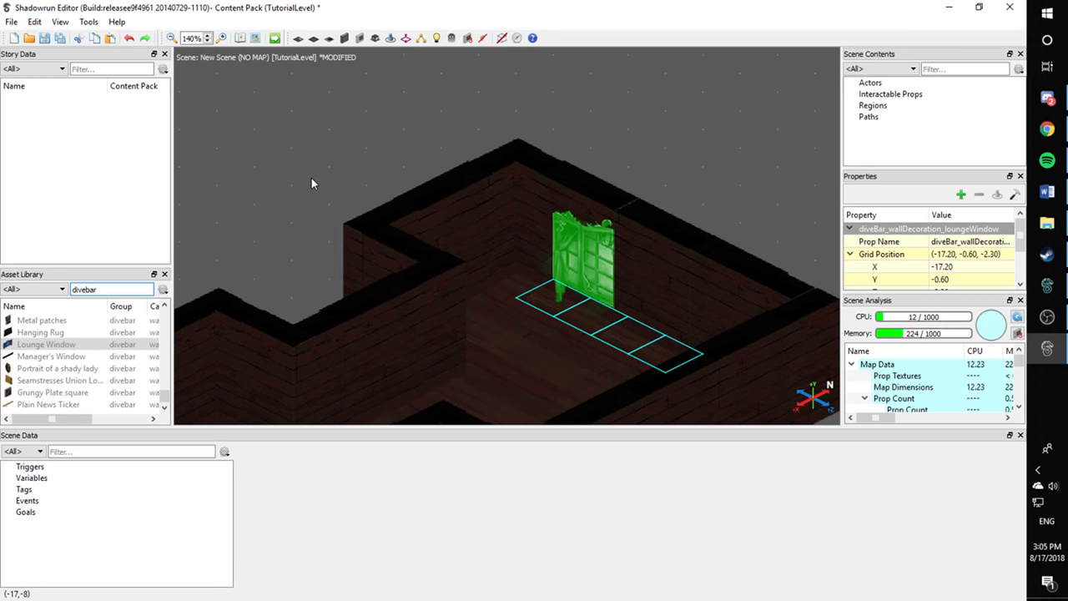
pyautogui.press('Right')
pyautogui.press('Right')
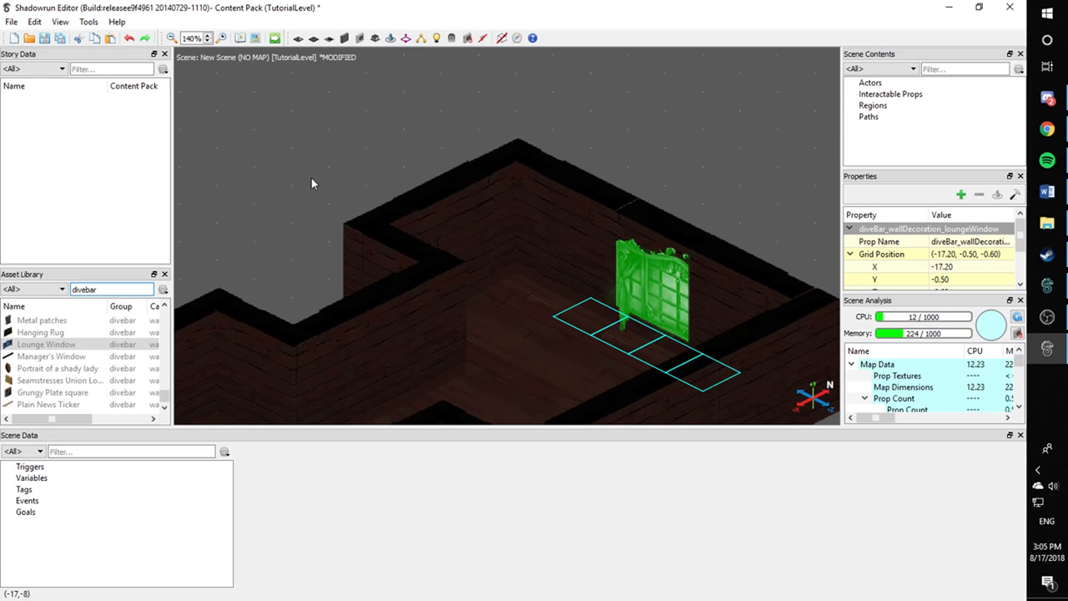
# Bring the lounge window out in front of the back wall, to grid position (-16.30, -0.20, -1.70)
pyautogui.press('Up')
pyautogui.press('Up')
pyautogui.press('Up')
pyautogui.press('Up')
pyautogui.press('Left')
pyautogui.press('Left')
pyautogui.press('Left')
pyautogui.press('Left')
pyautogui.press('Left')
pyautogui.press('Left')
pyautogui.press('Left')
pyautogui.press('Left')
pyautogui.press('Left')
pyautogui.press('Left')
pyautogui.press('Left')
pyautogui.press('Left')
pyautogui.press('Left')
pyautogui.press('Left')
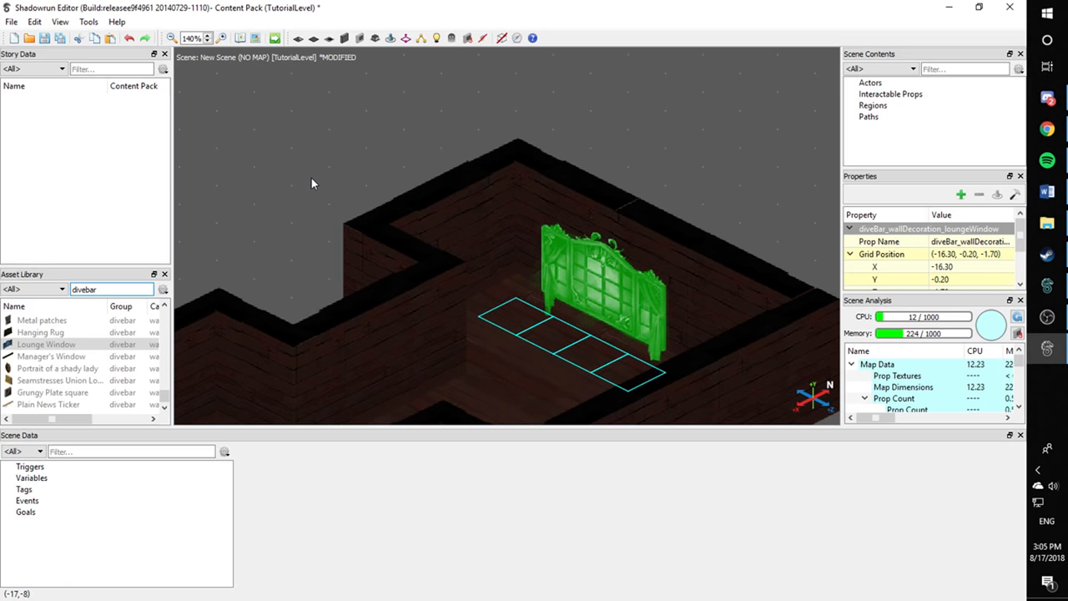
# Raise the lounge window and push it closer to the back wall, to grid position (-16.60, 0.60, -1.70)
pyautogui.press('pageup')
pyautogui.press('pageup')
pyautogui.press('pageup')
pyautogui.press('pageup')
pyautogui.press('pageup')
pyautogui.press('pageup')
pyautogui.press('pageup')
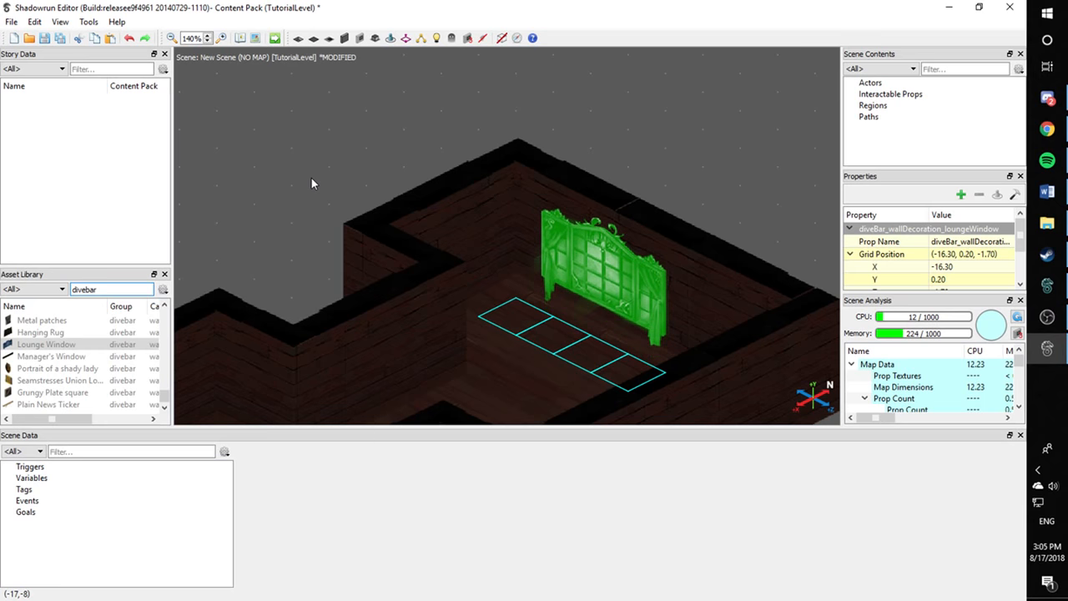
pyautogui.press('Up')
pyautogui.press('Up')
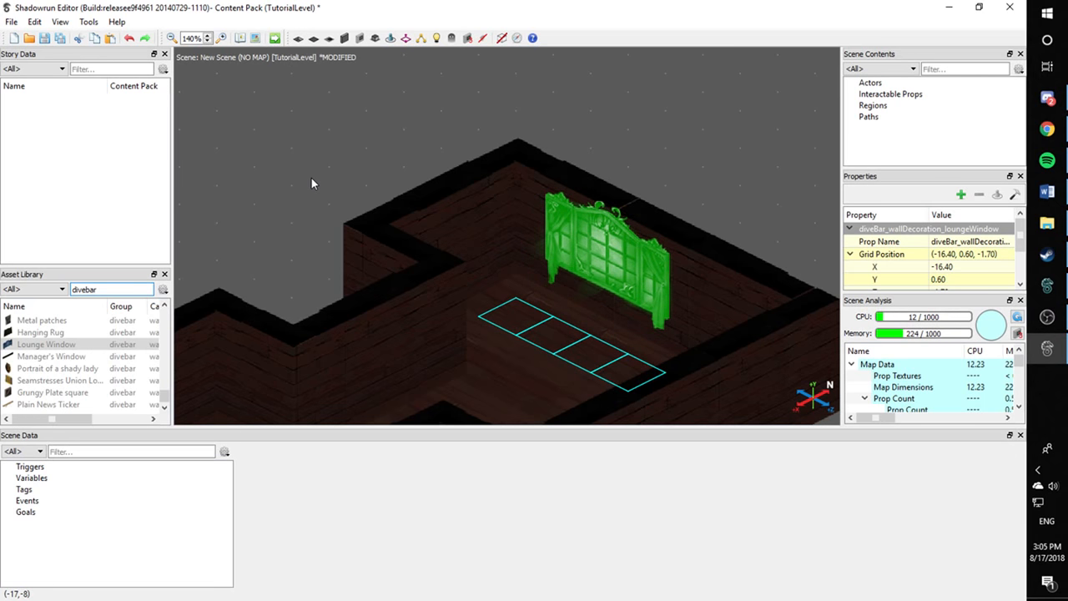
pyautogui.press('Down')
pyautogui.press('Up')
pyautogui.press('Up')
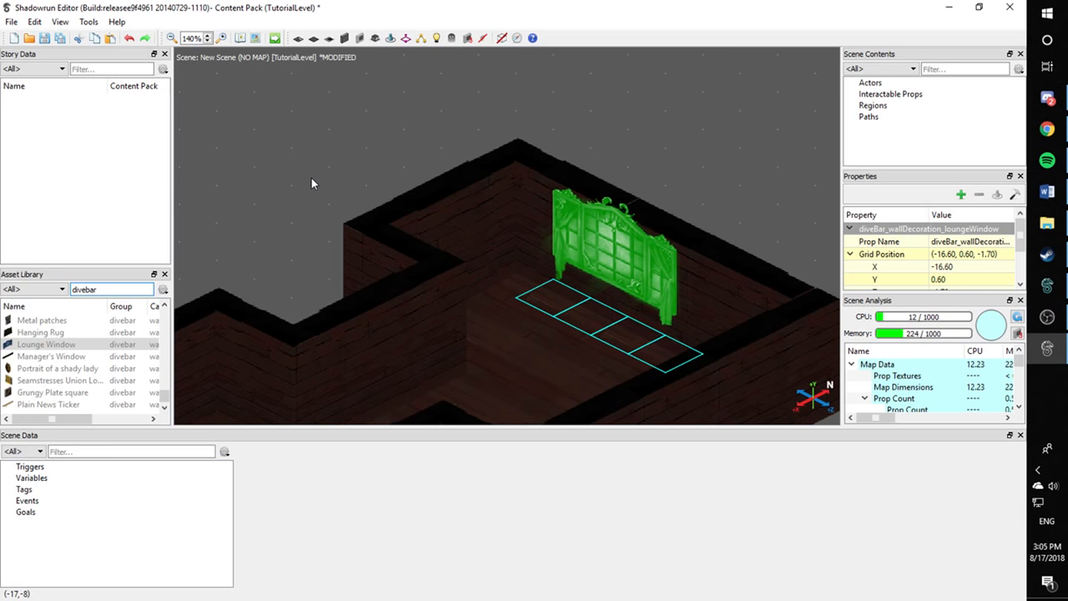
# Lower the lounge window against the back wall to grid position (-16.60, 0.20, -1.70) and deselect it
pyautogui.press('pagedown')
pyautogui.press('pagedown')
pyautogui.press('pagedown')
pyautogui.press('pagedown')
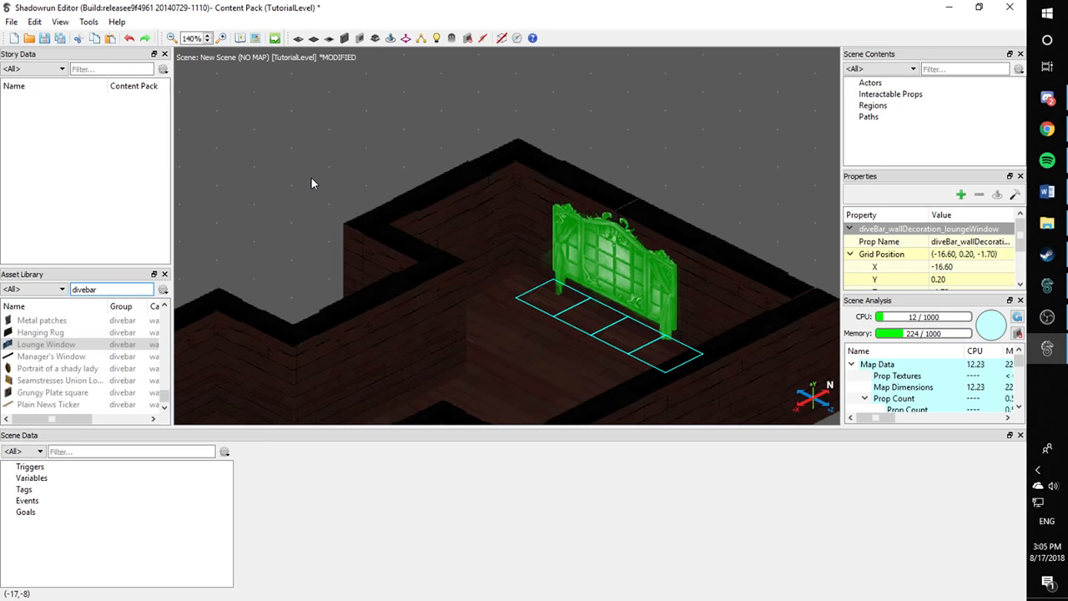
pyautogui.press('pagedown')
pyautogui.press('pageup')
pyautogui.press('Up')
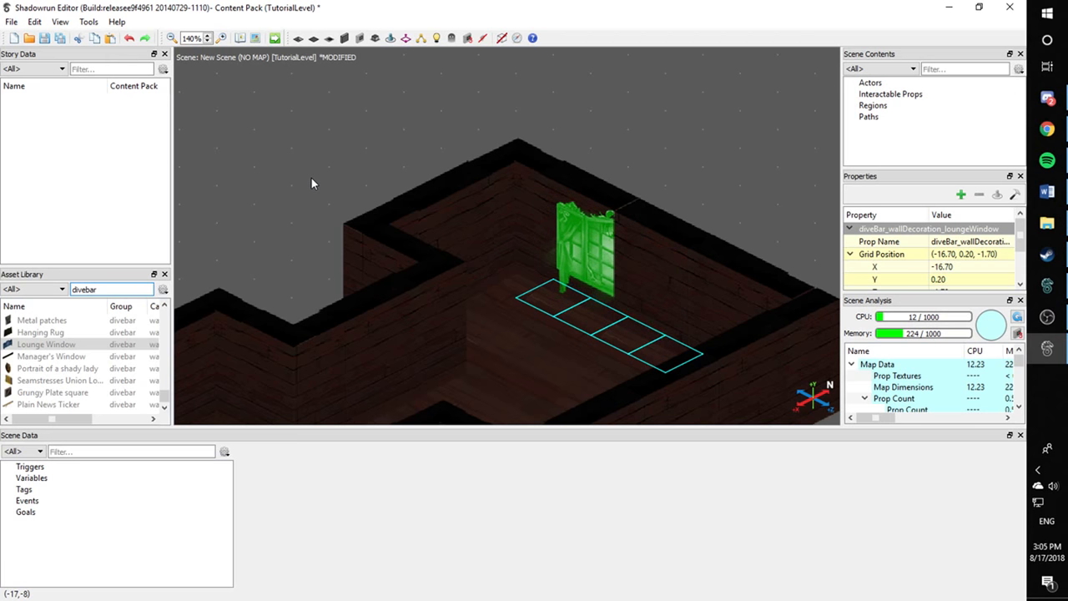
pyautogui.press('Down')
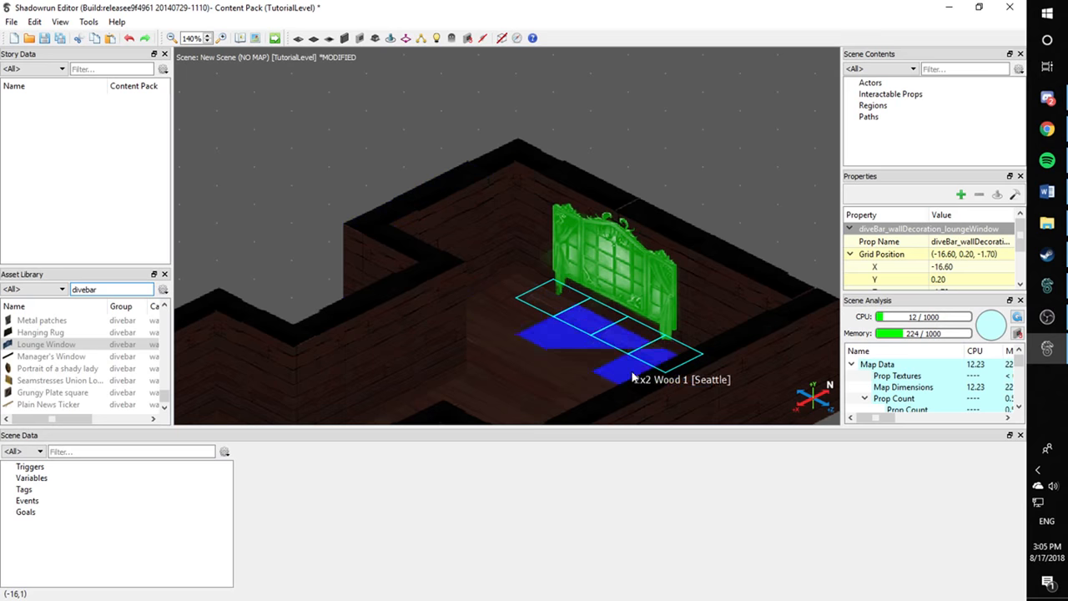
pyautogui.click(675, 144)
# Examine how the lounge window sits against the far room's back wall, both close up and from farther out
pyautogui.moveTo(672, 266); pyautogui.dragTo(659, 200, button='middle')
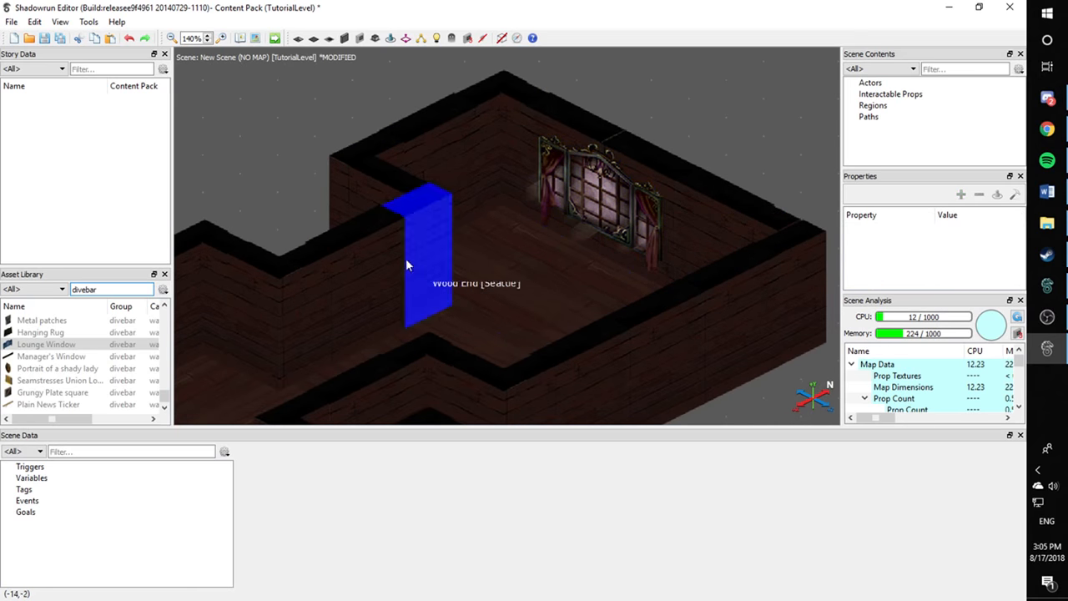
pyautogui.scroll(3, 286, 127)
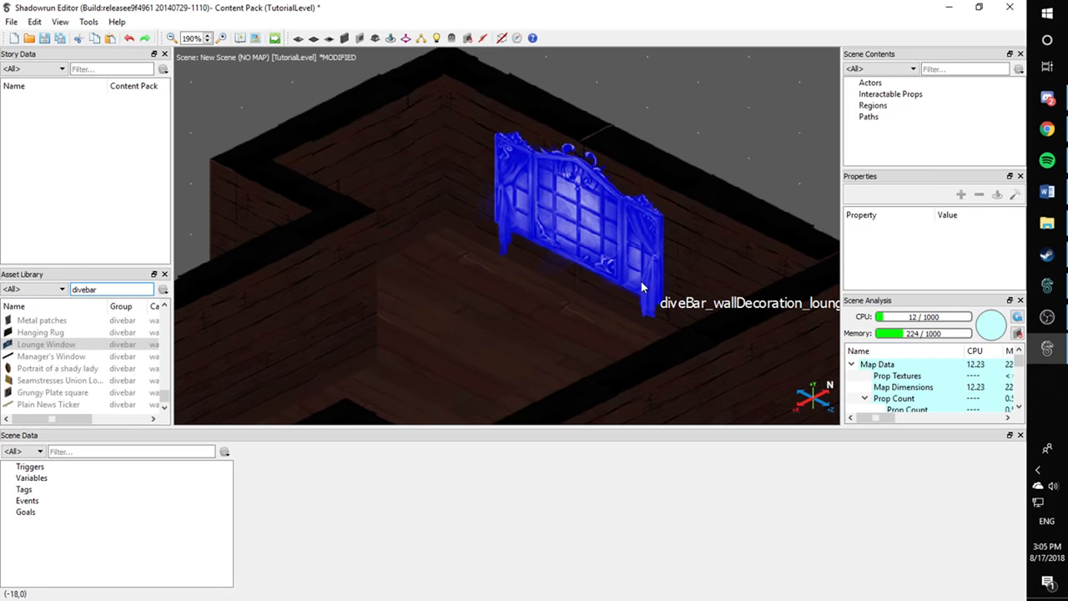
pyautogui.click(587, 222)
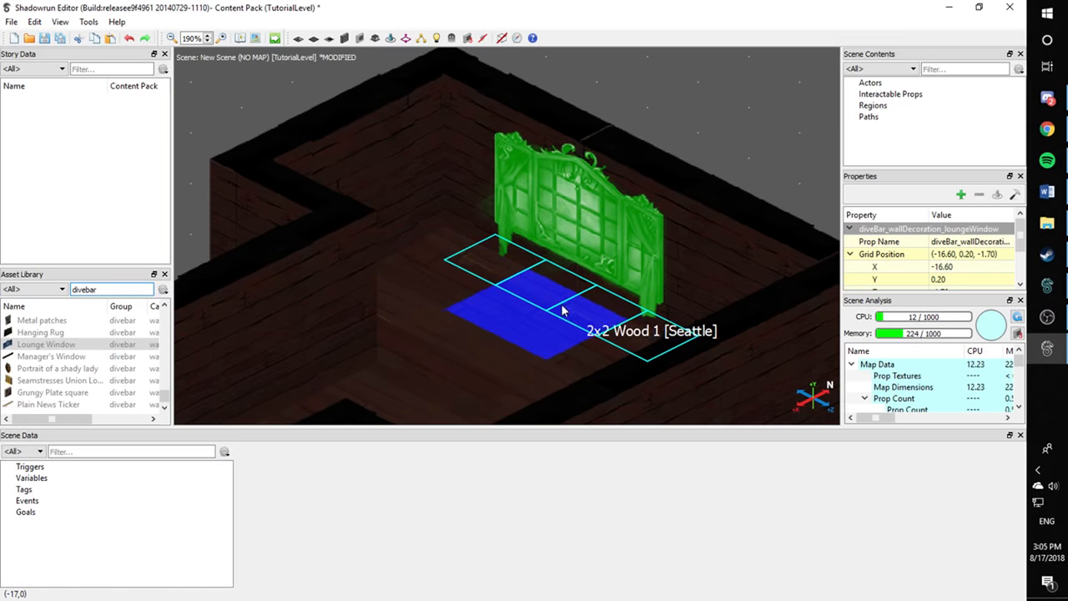
pyautogui.scroll(-2, 551, 205)
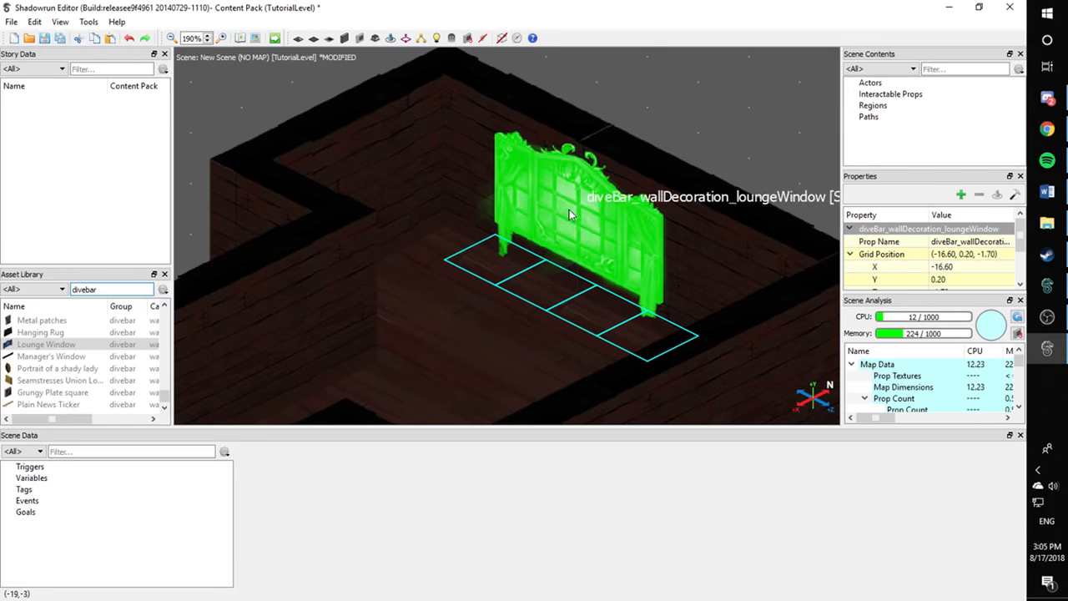
pyautogui.click(757, 118)
pyautogui.scroll(-2, 542, 178)
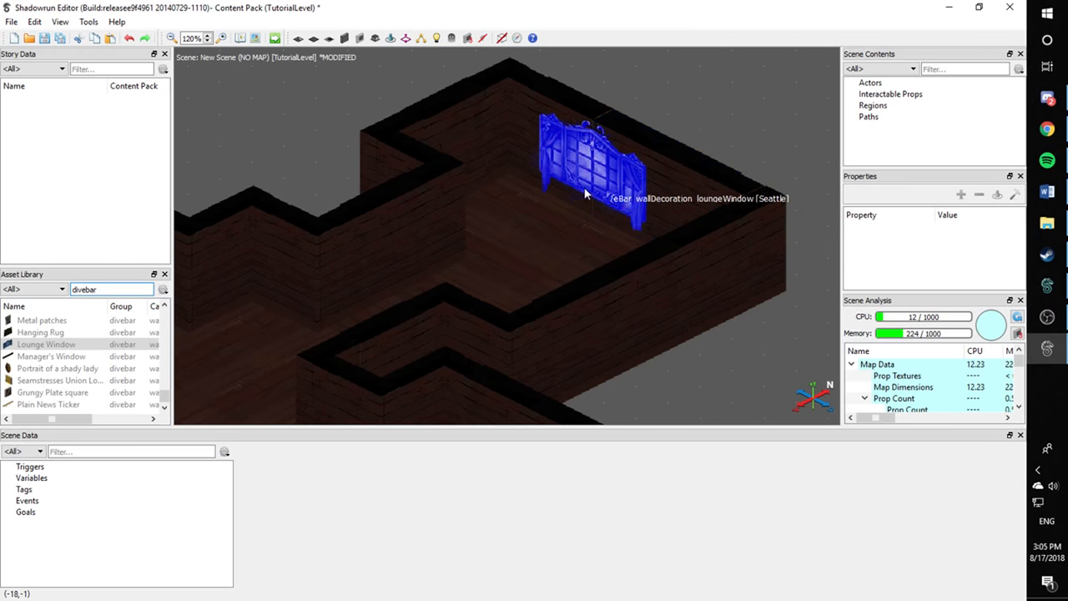
pyautogui.scroll(-2, 584, 196)
pyautogui.moveTo(627, 218); pyautogui.dragTo(612, 183, button='middle')
pyautogui.click(615, 178)
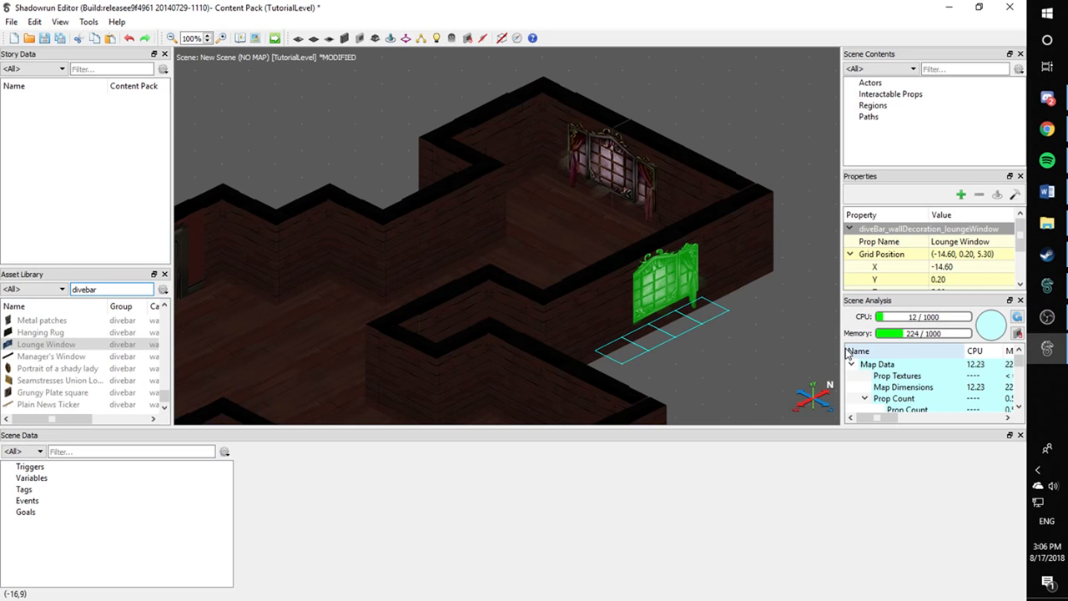
# Move the second lounge window along and out from the building's outer wall, to grid position (-14.10, 0.20, 6.00)
pyautogui.press('Down')
pyautogui.press('Down')
pyautogui.press('Down')
pyautogui.press('Down')
pyautogui.press('Down')
pyautogui.press('Down')
pyautogui.press('Down')
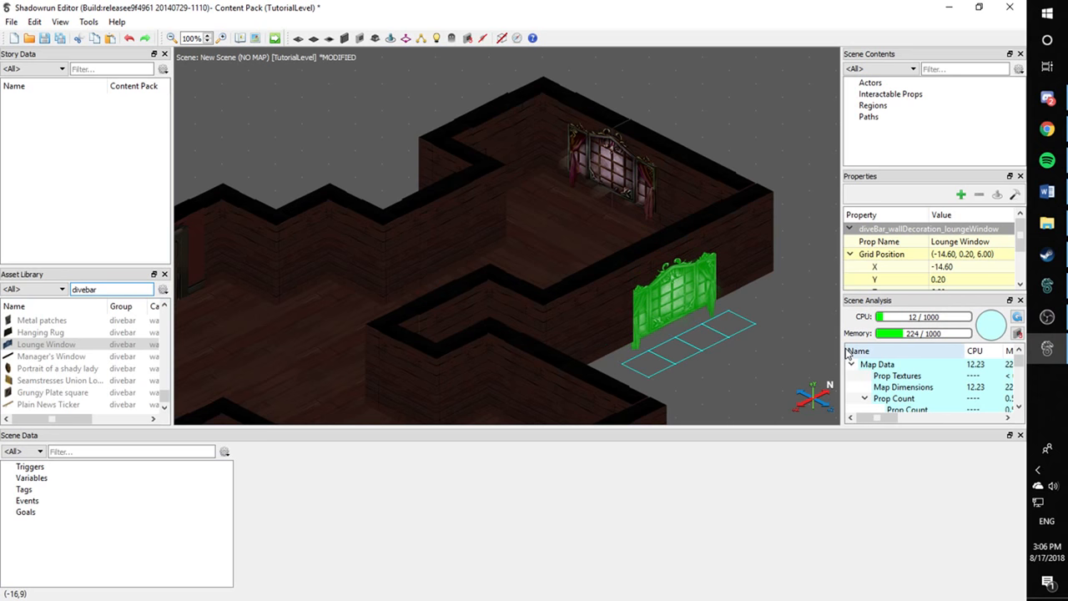
pyautogui.press('Left')
pyautogui.press('Left')
pyautogui.press('Left')
pyautogui.press('Left')
pyautogui.press('Left')
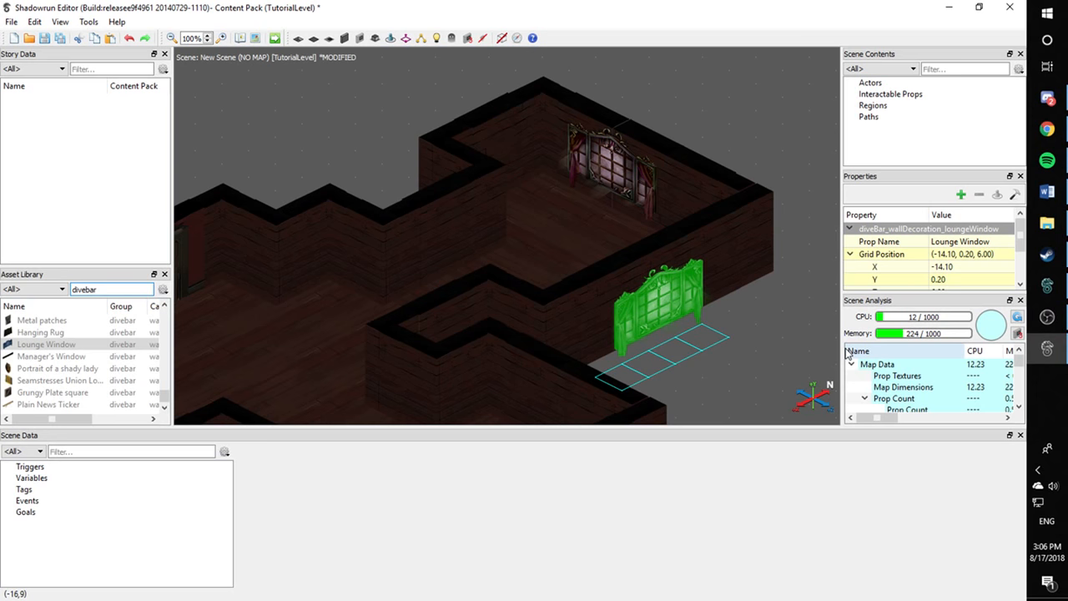
# Raise the second lounge window on the outer wall, to grid position (-14.10, 0.80, 5.90)
pyautogui.press('pageup')
pyautogui.press('pageup')
pyautogui.press('pageup')
pyautogui.press('pageup')
pyautogui.press('pageup')
pyautogui.press('pageup')
pyautogui.press('Up')
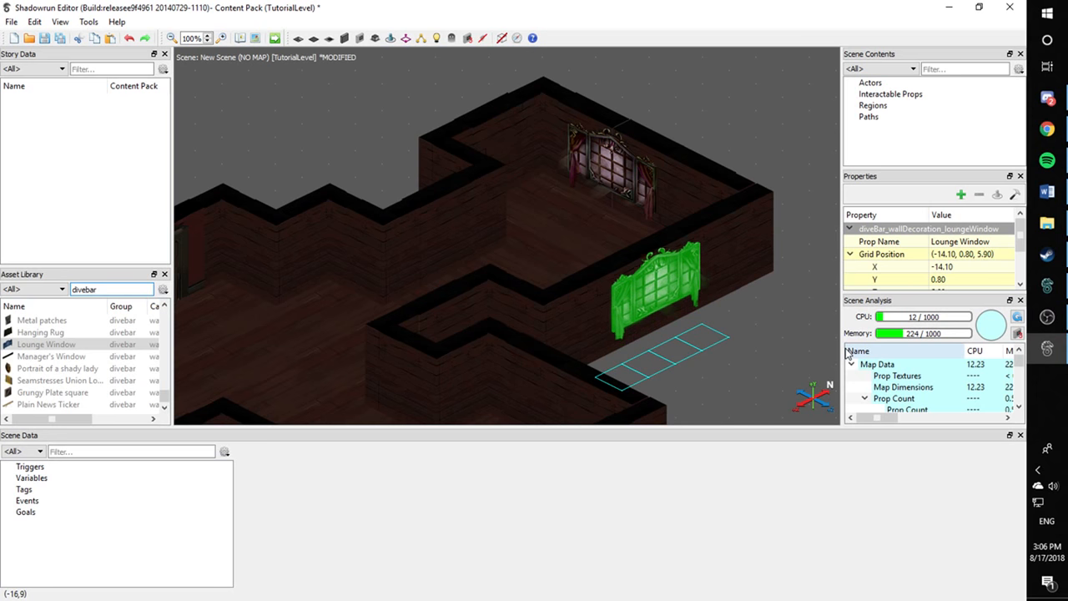
# Lower the second lounge window and push it into the outer wall, to grid position (-14.10, 0.50, 5.50)
pyautogui.press('pagedown')
pyautogui.press('pagedown')
pyautogui.press('pagedown')
pyautogui.press('Up')
pyautogui.press('Up')
pyautogui.press('Up')
pyautogui.press('Up')
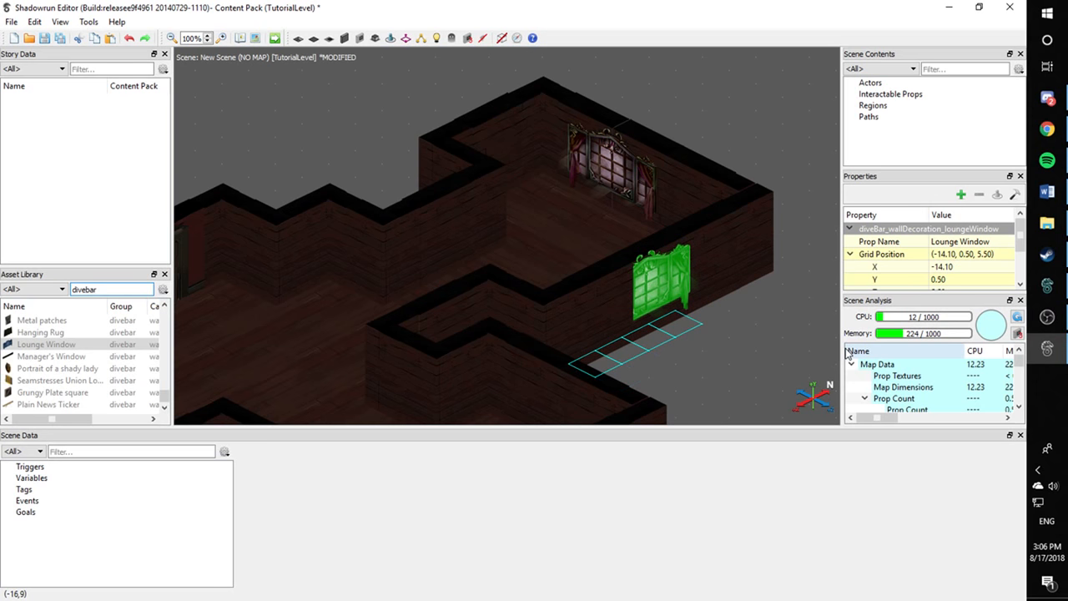
# Pull the second lounge window back out of the outer wall, to grid position (-14.10, 0.50, 5.70), and deselect it
pyautogui.press('pagedown')
pyautogui.press('pagedown')
pyautogui.press('Down')
pyautogui.press('Down')
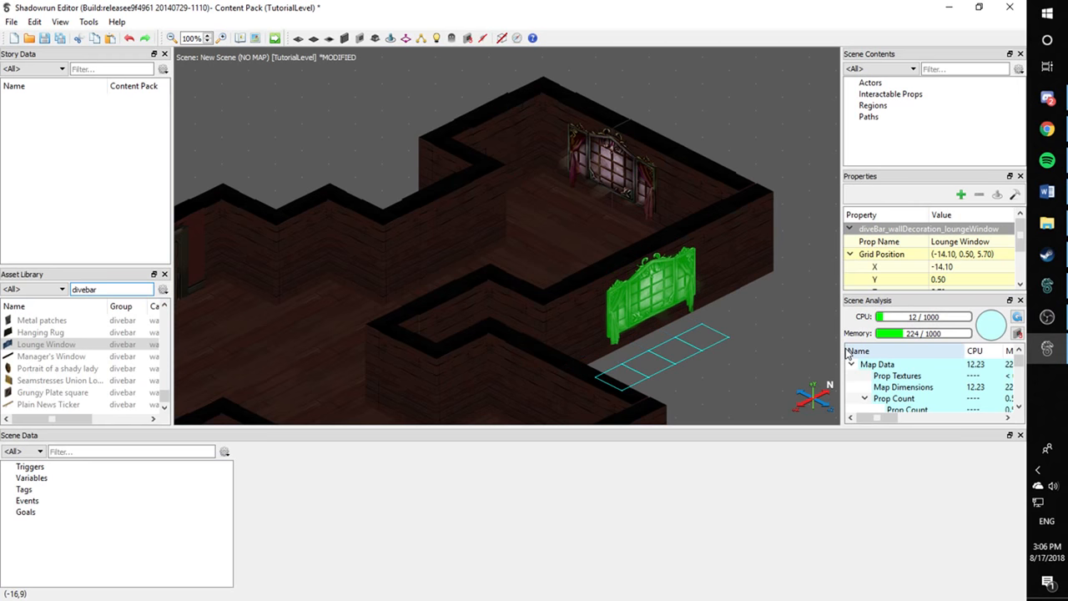
pyautogui.click(752, 358)
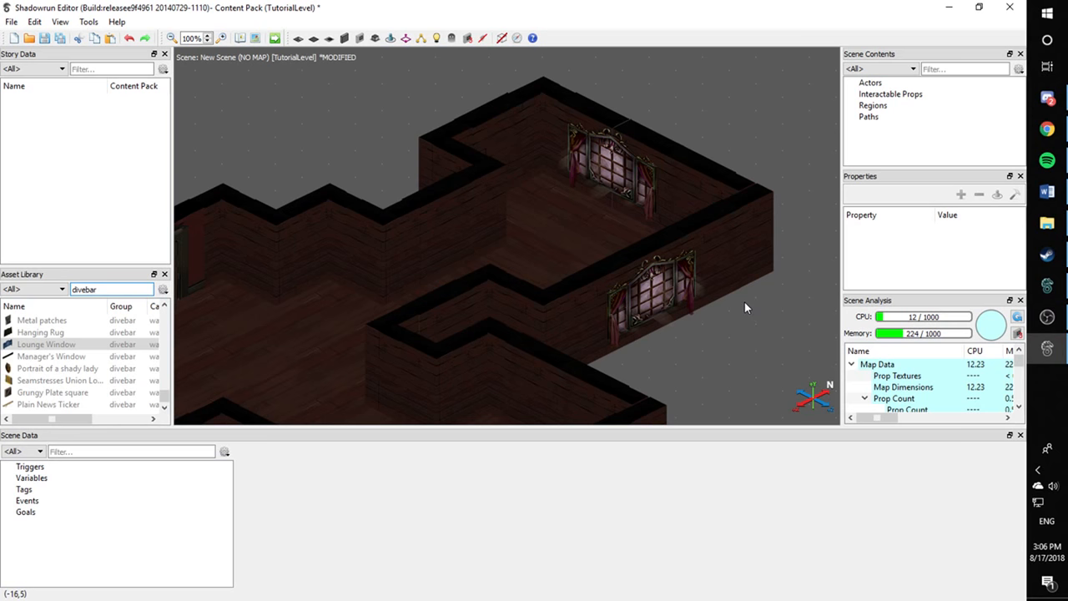
# Move the back room's lounge window outside the lower outer wall to grid position (-1.60, 0.20, 13.30) and rotate it parallel to that wall
pyautogui.moveTo(701, 296); pyautogui.dragTo(694, 241, button='middle')
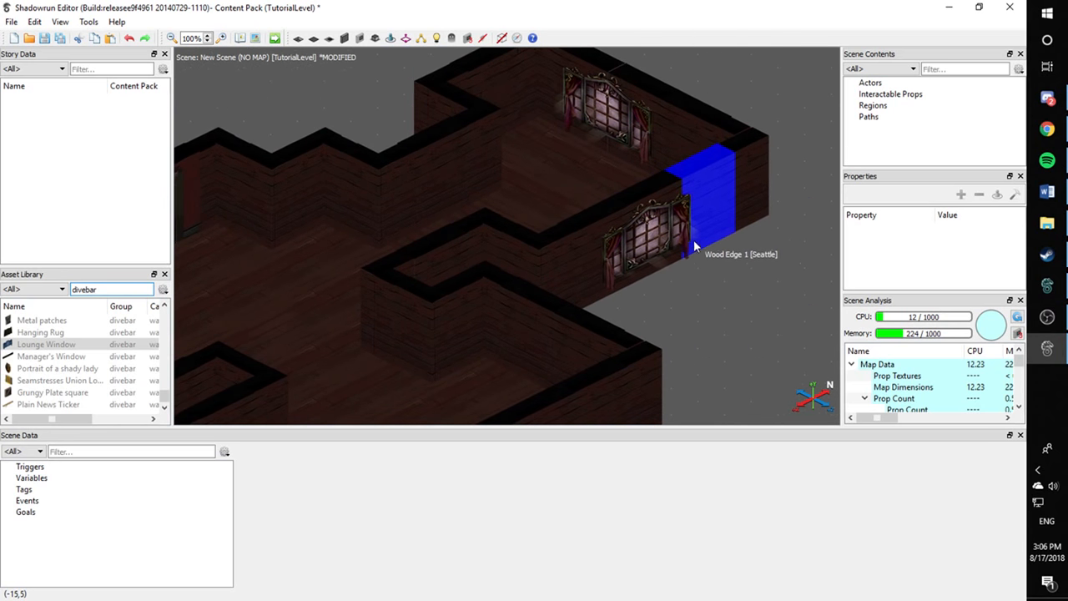
pyautogui.moveTo(614, 104); pyautogui.dragTo(691, 325)
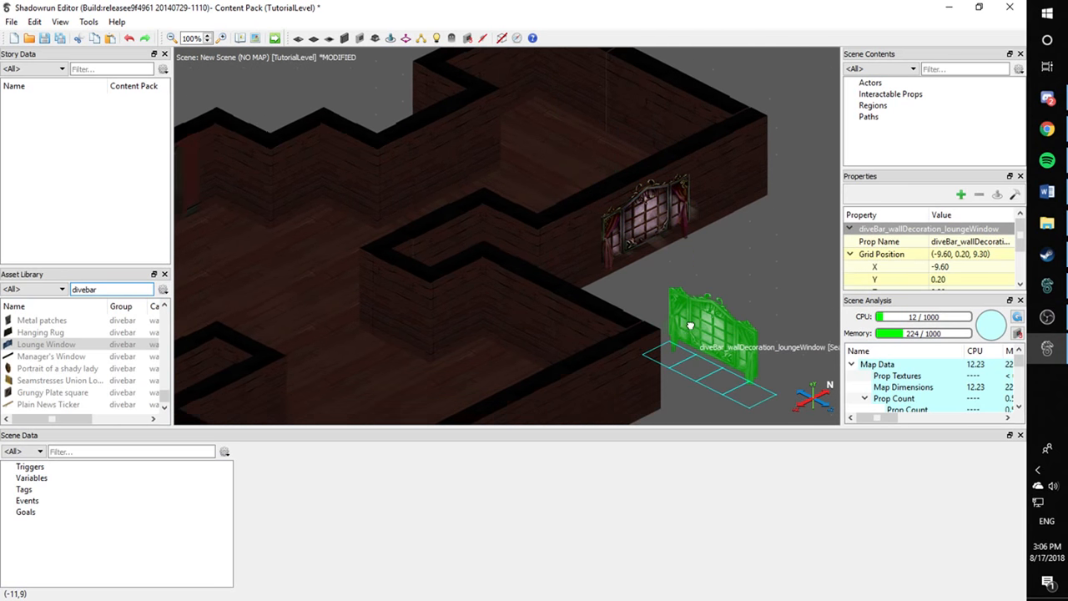
pyautogui.moveTo(691, 325); pyautogui.dragTo(679, 219, button='middle')
pyautogui.moveTo(679, 218); pyautogui.dragTo(610, 369)
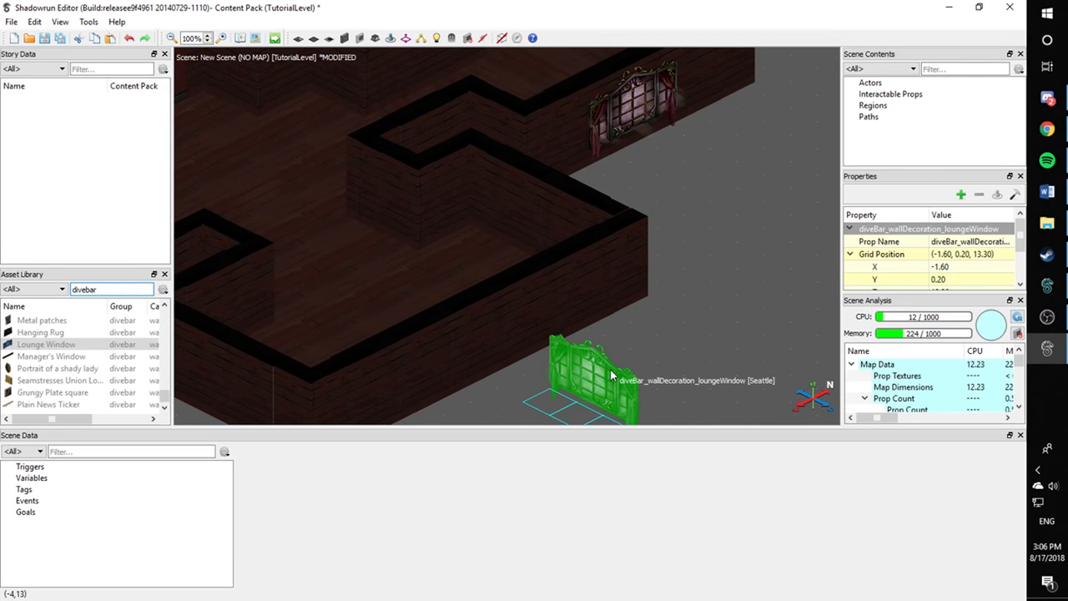
pyautogui.press('r')
pyautogui.moveTo(654, 346); pyautogui.dragTo(684, 329, button='middle')
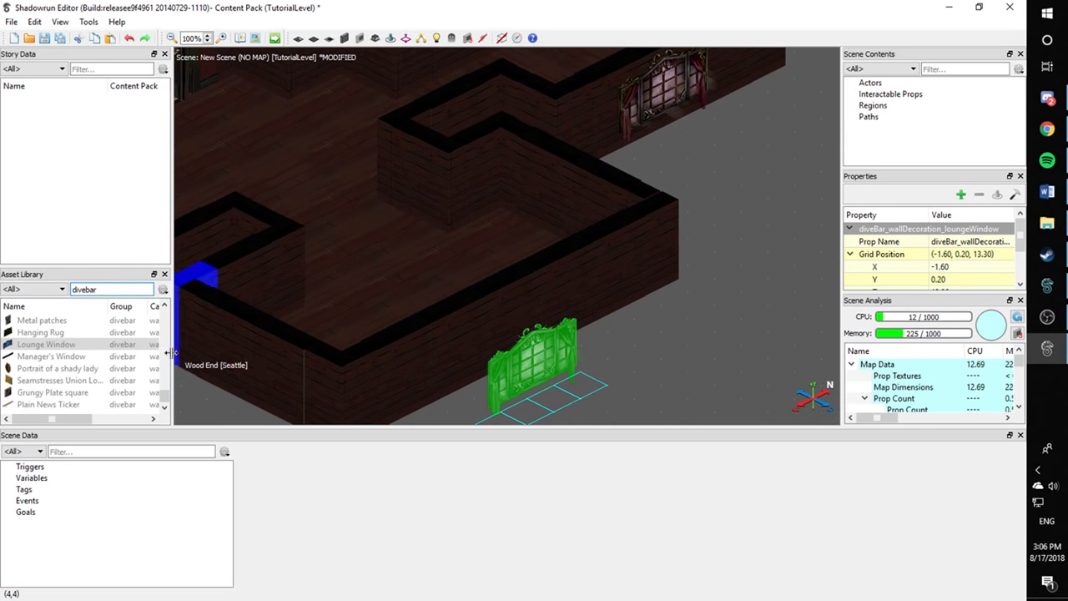
# Browse the dive bar assets in the library, including the wall decorations, wood edges and parlor pieces
pyautogui.moveTo(41, 355); pyautogui.dragTo(63, 341)
pyautogui.moveTo(74, 386); pyautogui.dragTo(77, 388)
pyautogui.moveTo(75, 392); pyautogui.dragTo(75, 407)
pyautogui.scroll(4, 72, 383)
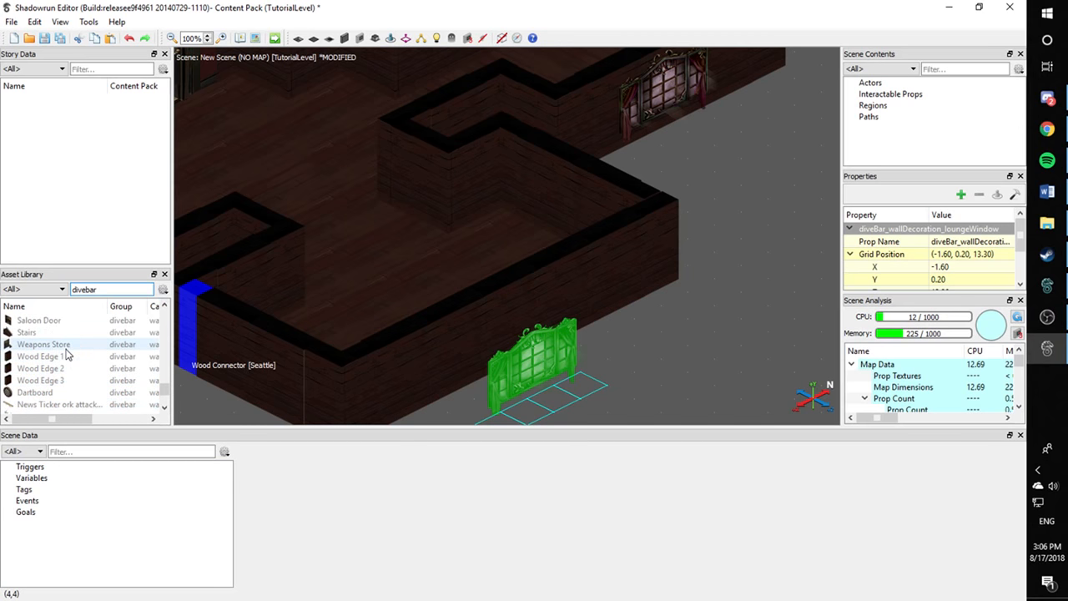
pyautogui.moveTo(63, 342)
pyautogui.mouseDown()
pyautogui.moveTo(72, 354)
pyautogui.moveTo(66, 324)
pyautogui.moveTo(64, 338)
pyautogui.moveTo(136, 368)
pyautogui.moveTo(81, 365)
pyautogui.moveTo(67, 349)
pyautogui.mouseUp()
pyautogui.scroll(4, 91, 361)
pyautogui.scroll(-2, 92, 361)
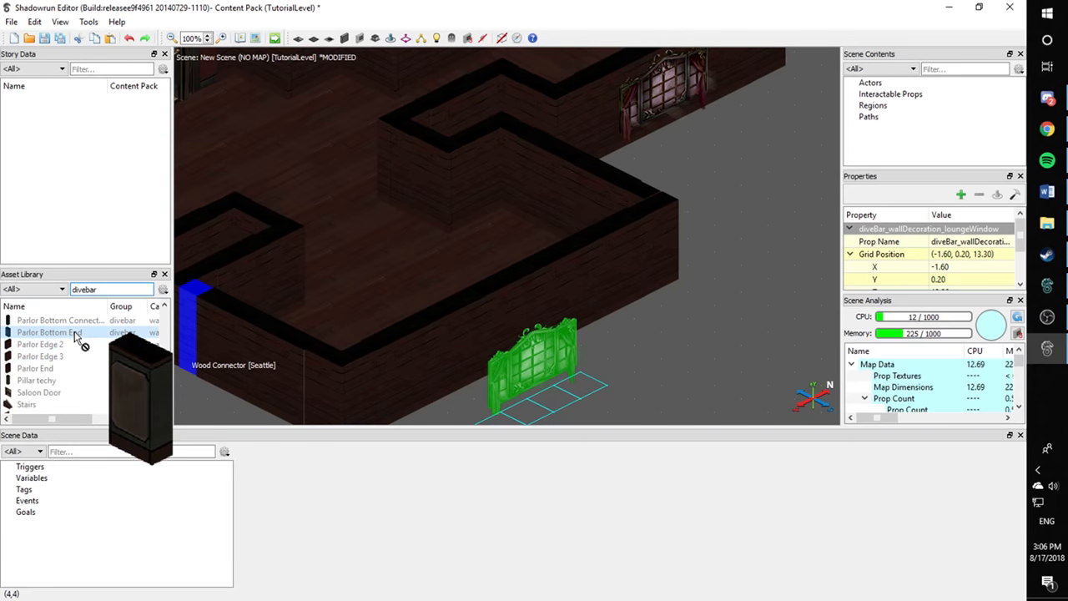
pyautogui.click(84, 322)
pyautogui.scroll(2, 94, 361)
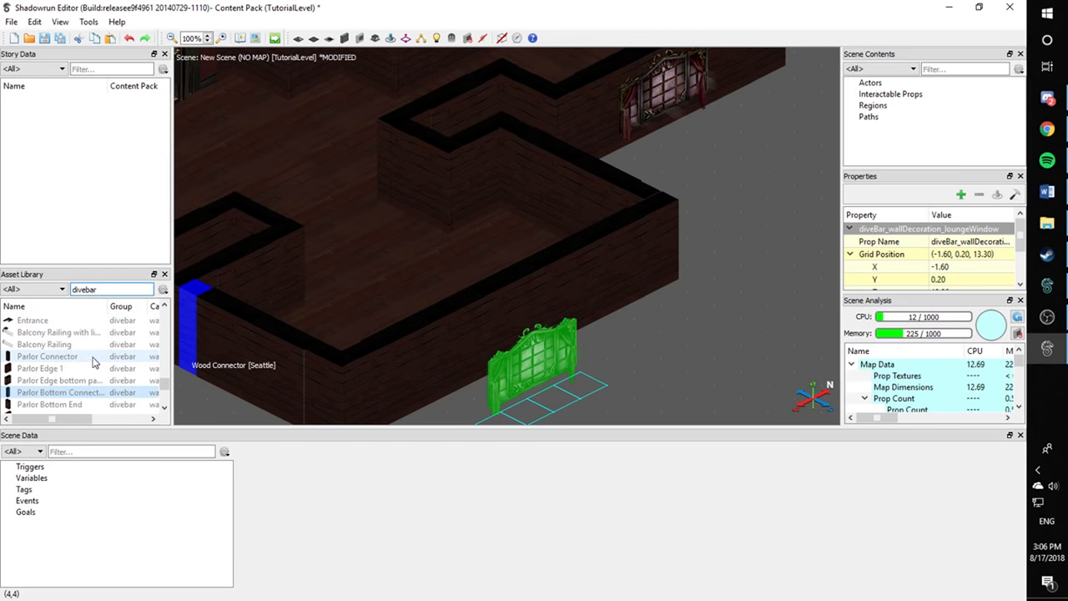
pyautogui.click(86, 381)
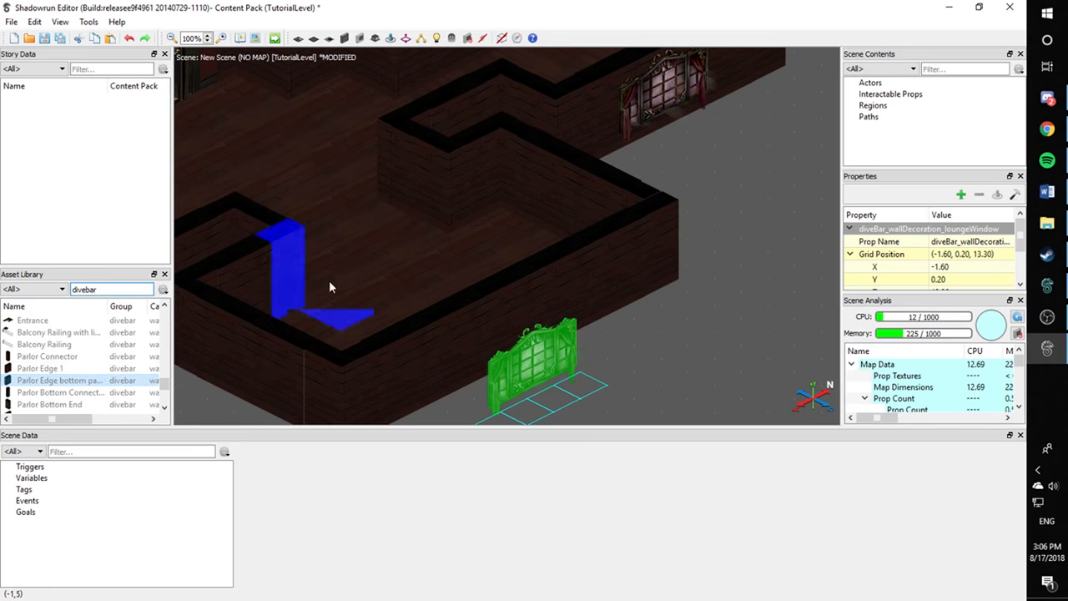
# Move the back room's lounge window towards the lower outer wall, to grid position (-1.60, 0.20, 11.30)
pyautogui.moveTo(360, 220); pyautogui.dragTo(637, 344, button='middle')
pyautogui.moveTo(540, 266); pyautogui.dragTo(476, 245, button='middle')
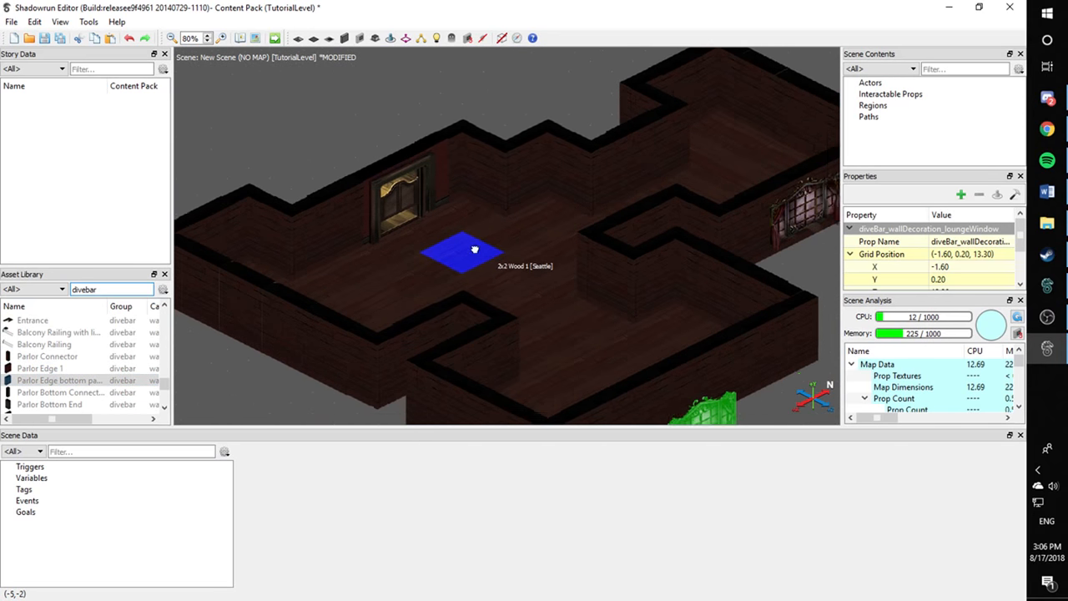
pyautogui.scroll(-2, 431, 217)
pyautogui.moveTo(470, 286); pyautogui.dragTo(408, 238, button='middle')
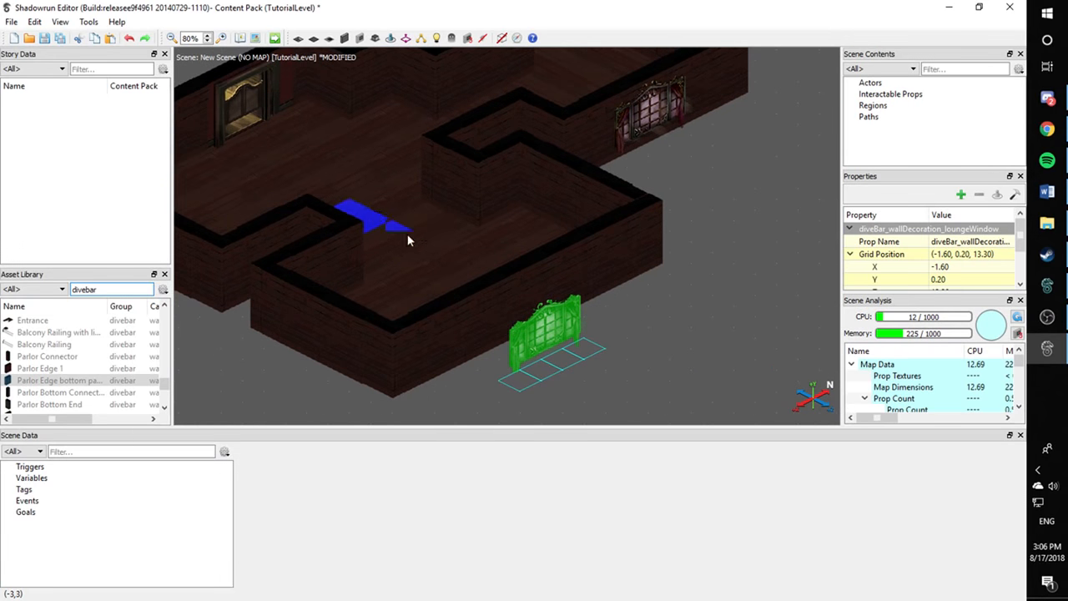
pyautogui.press('Left')
pyautogui.press('Left')
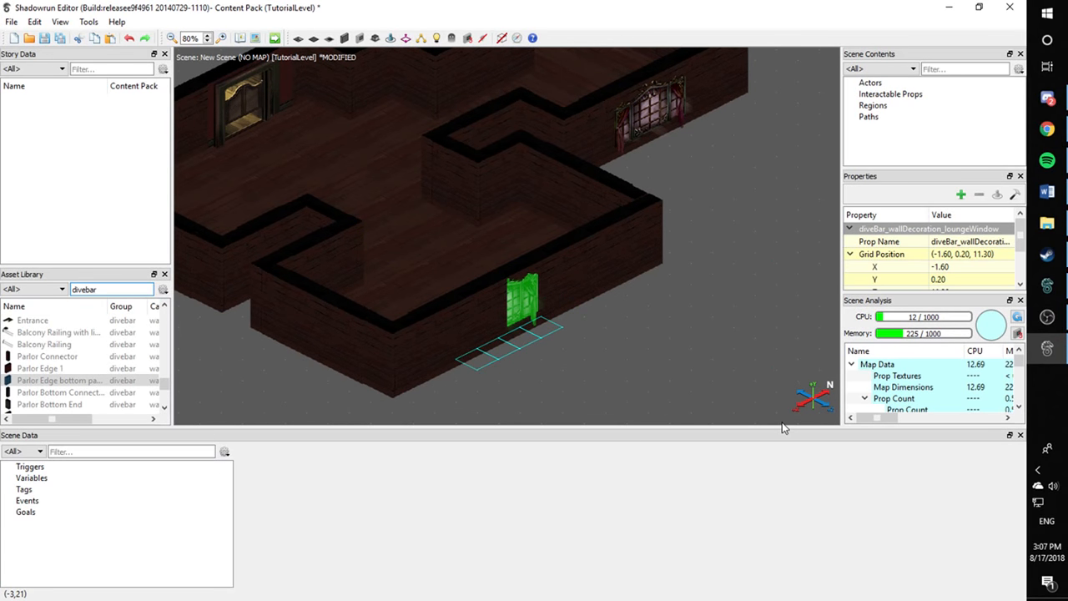
# Pull the lounge window slightly out of the wall and slide it along the wall, to grid position (-3.20, 0.20, 11.60)
pyautogui.hotkey('shift', 'Right')
pyautogui.hotkey('shift', 'Right')
pyautogui.hotkey('shift', 'Right')
pyautogui.hotkey('shift', 'Up')
pyautogui.hotkey('shift', 'Up')
pyautogui.hotkey('shift', 'Up')
pyautogui.hotkey('shift', 'Up')
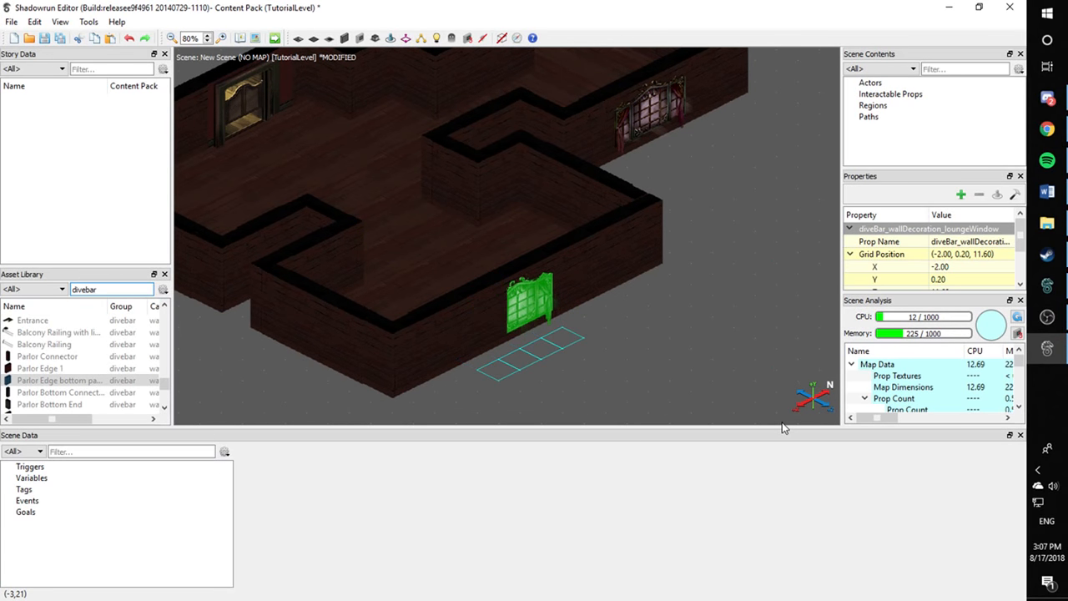
pyautogui.hotkey('shift', 'Up')
pyautogui.hotkey('shift', 'Up')
pyautogui.hotkey('shift', 'Up')
pyautogui.hotkey('shift', 'Up')
pyautogui.hotkey('shift', 'Up')
pyautogui.hotkey('shift', 'Up')
pyautogui.hotkey('shift', 'Up')
pyautogui.hotkey('shift', 'Up')
pyautogui.hotkey('shift', 'Up')
pyautogui.hotkey('shift', 'Up')
pyautogui.hotkey('shift', 'Up')
pyautogui.hotkey('shift', 'Up')
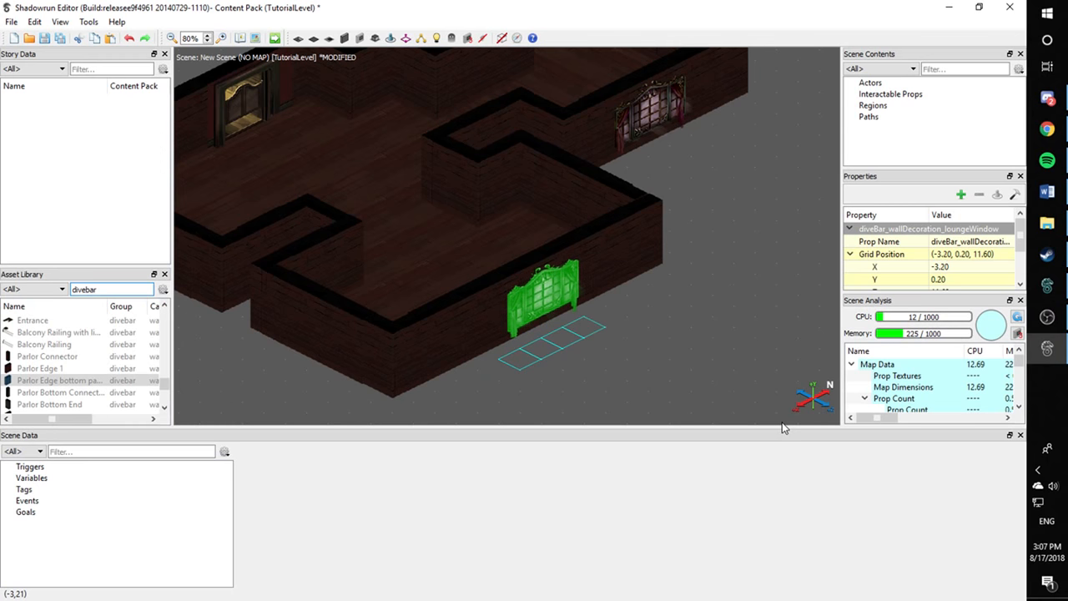
# Push the lounge window into the lower outer wall and lower it slightly, to grid position (-3.70, 0.10, 11.30)
pyautogui.hotkey('shift', 'Left')
pyautogui.hotkey('shift', 'Left')
pyautogui.hotkey('shift', 'Left')
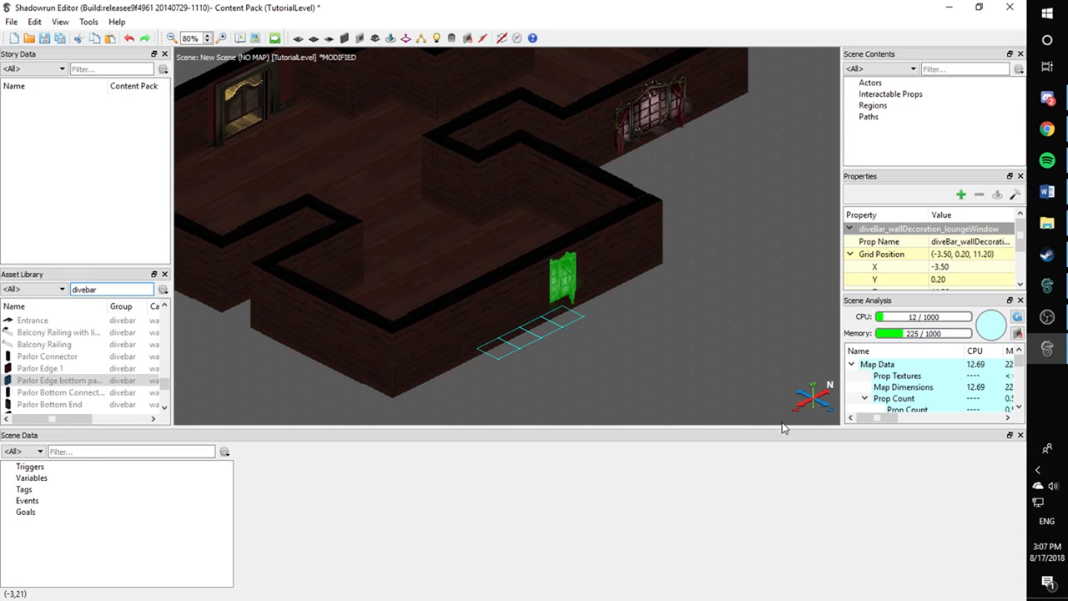
pyautogui.hotkey('shift', 'Up')
pyautogui.hotkey('shift', 'Up')
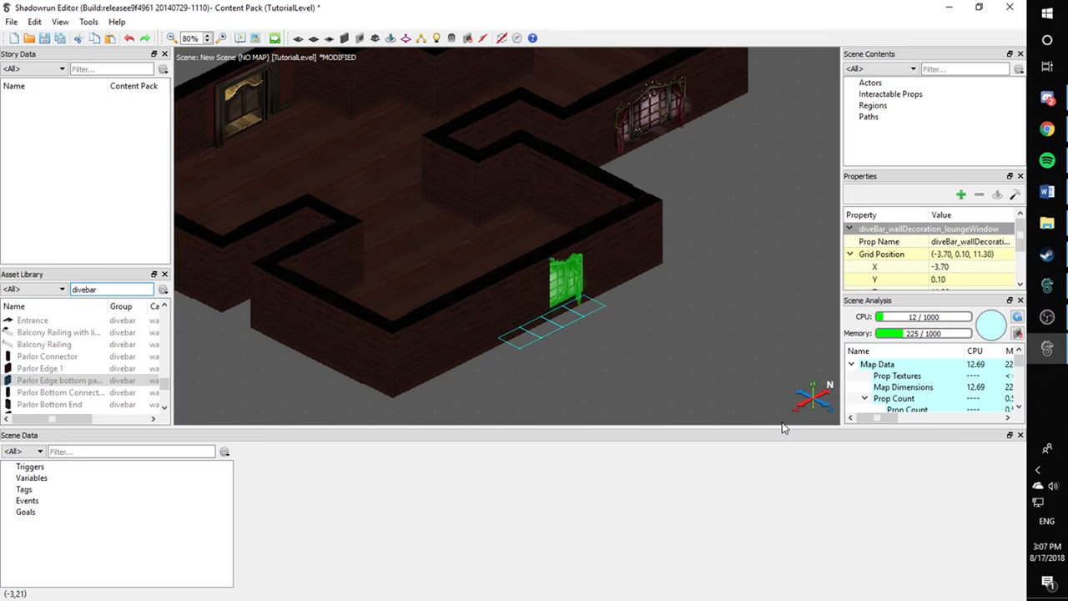
# Nudge the lounge window back along the lower outer wall to grid position (-3.50, 0.10, 11.30), deselect it and check its fit
pyautogui.hotkey('shift', 'Down')
pyautogui.hotkey('shift', 'Down')
pyautogui.hotkey('shift', 'Right')
pyautogui.hotkey('shift', 'Left')
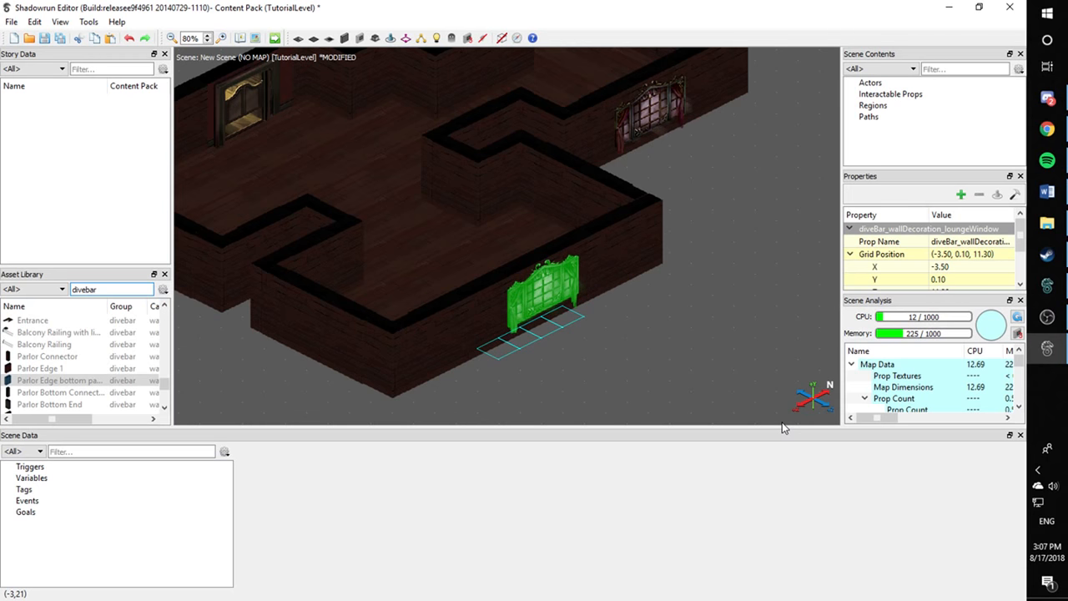
pyautogui.click(699, 362)
pyautogui.scroll(4, 702, 361)
pyautogui.moveTo(702, 361); pyautogui.dragTo(619, 385, button='middle')
pyautogui.scroll(-3, 650, 306)
pyautogui.moveTo(635, 307); pyautogui.dragTo(663, 323, button='middle')
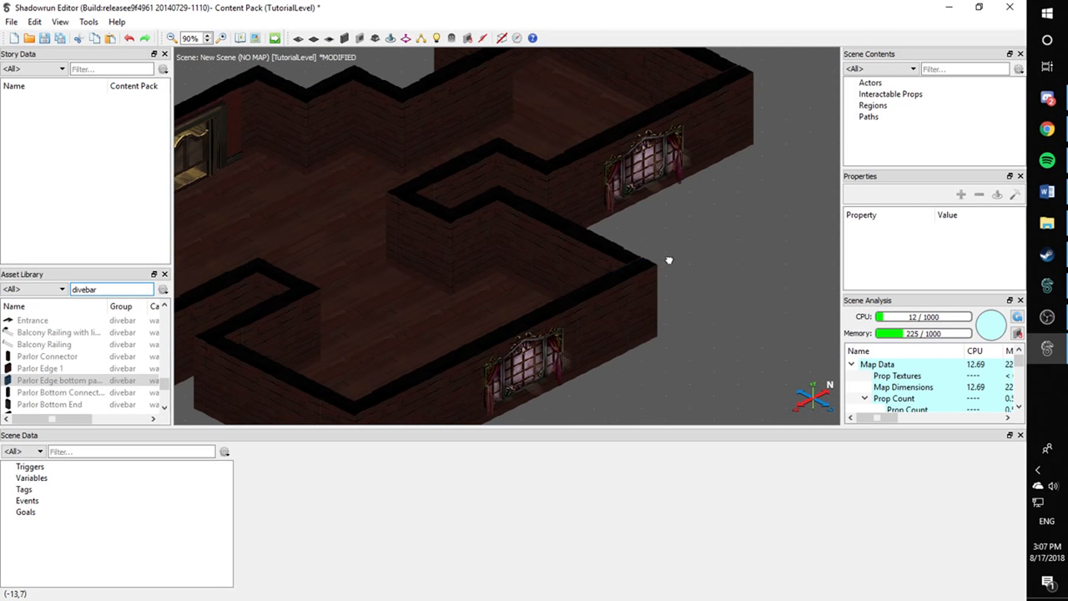
pyautogui.moveTo(660, 390); pyautogui.dragTo(717, 182, button='middle')
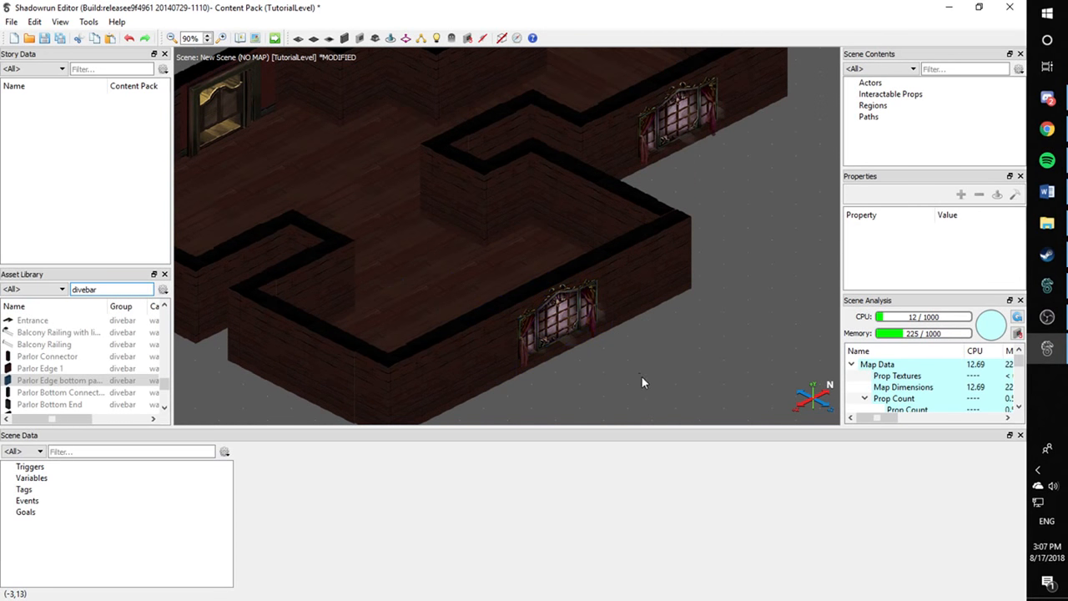
pyautogui.moveTo(642, 377); pyautogui.dragTo(702, 338, button='middle')
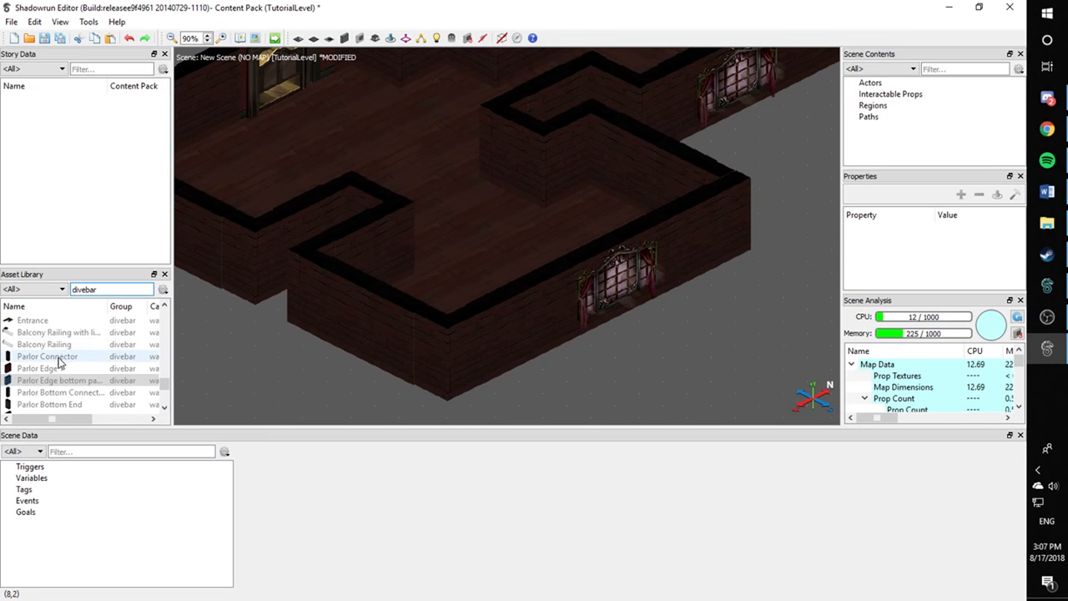
# Place a Jukebox from the dive bar assets on the main room's floor, at grid position (-8.00, 0.00, -3.00)
pyautogui.scroll(2, 59, 359)
pyautogui.moveTo(50, 389); pyautogui.dragTo(65, 339)
pyautogui.scroll(3, 62, 359)
pyautogui.scroll(9, 84, 381)
pyautogui.click(66, 332)
pyautogui.moveTo(257, 323); pyautogui.dragTo(307, 292, button='middle')
pyautogui.scroll(-1, 256, 295)
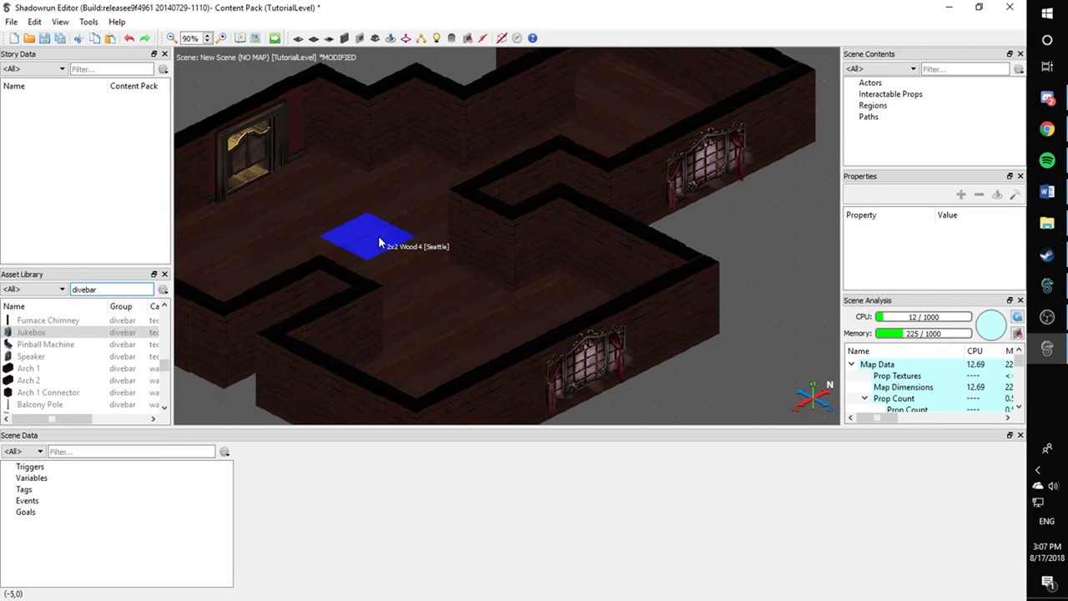
pyautogui.moveTo(364, 234); pyautogui.dragTo(340, 216, button='middle')
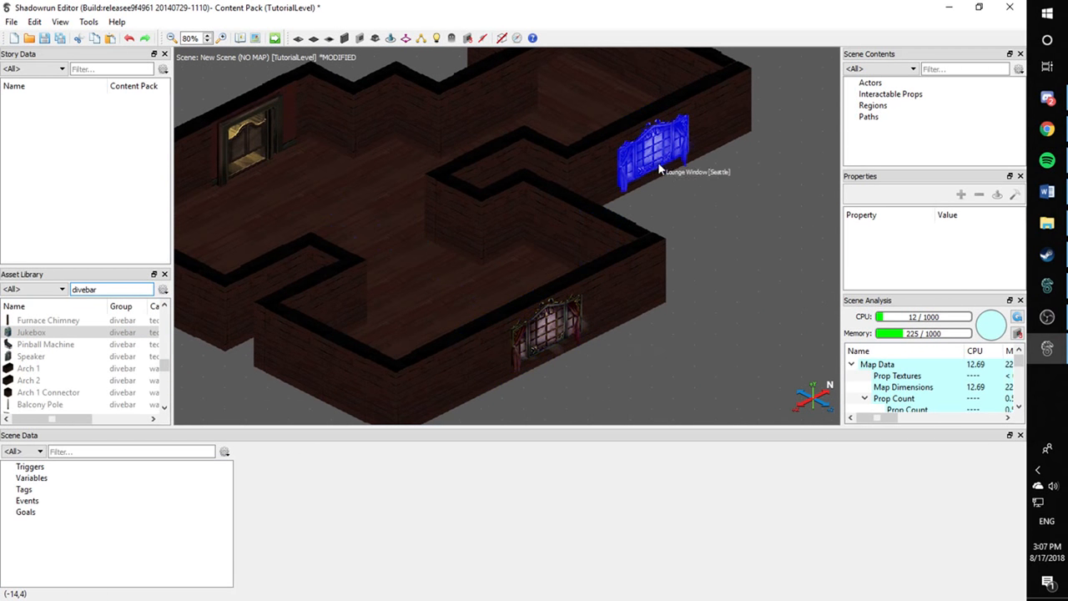
pyautogui.moveTo(406, 249); pyautogui.dragTo(479, 265, button='middle')
pyautogui.scroll(5, 479, 266)
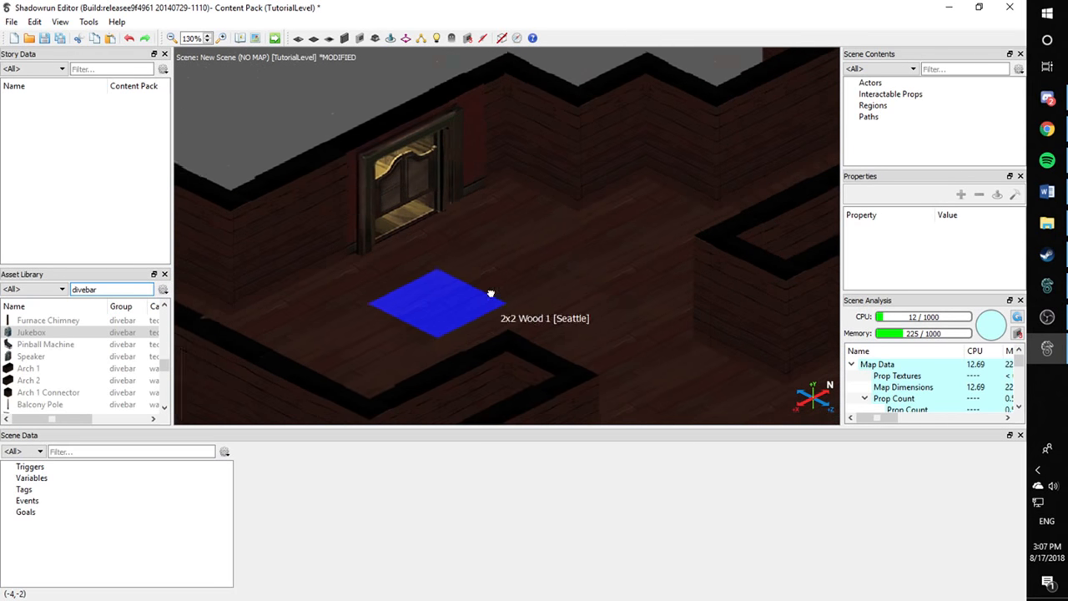
pyautogui.scroll(-2, 437, 246)
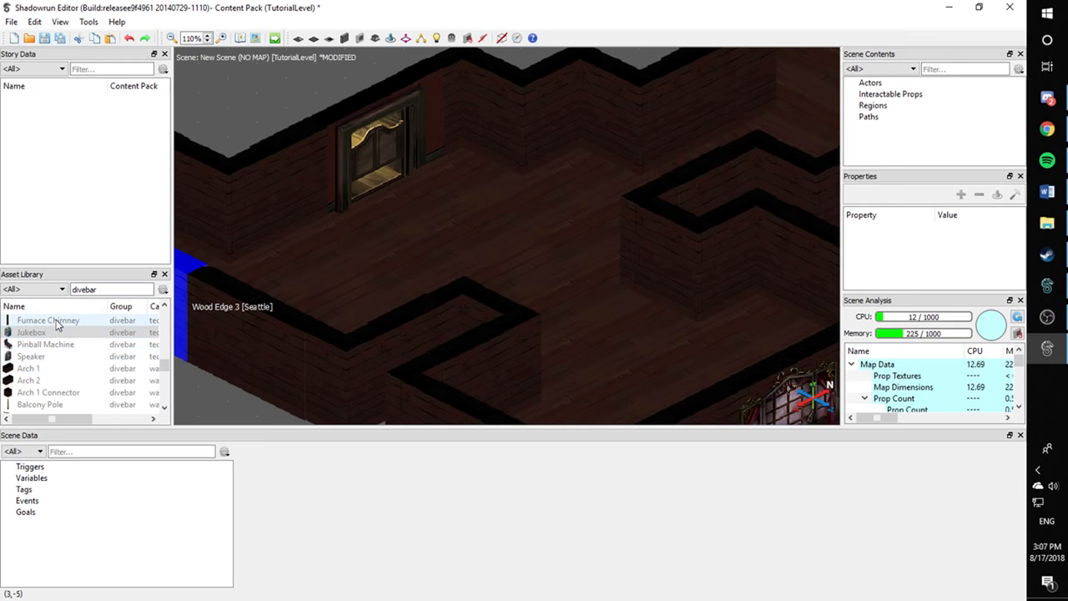
pyautogui.moveTo(56, 319); pyautogui.dragTo(67, 319)
pyautogui.moveTo(40, 356); pyautogui.dragTo(599, 164)
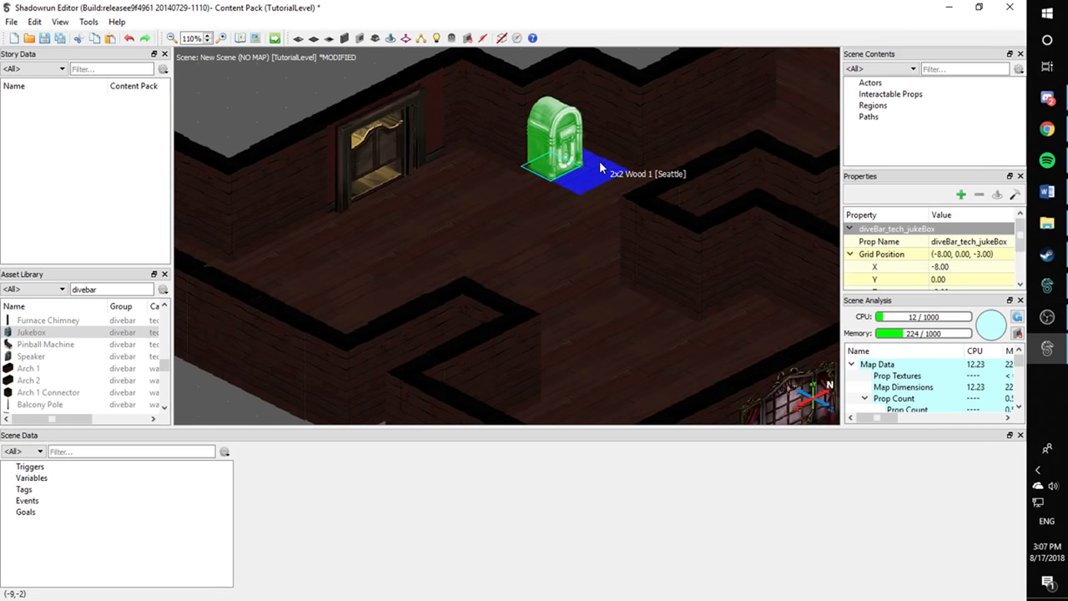
# Nudge the jukebox closer to the wall alcove, to grid position (-8.30, 0.00, -2.90), and deselect it
pyautogui.press('Up')
pyautogui.press('Up')
pyautogui.press('Up')
pyautogui.press('Up')
pyautogui.press('Down')
pyautogui.press('Down')
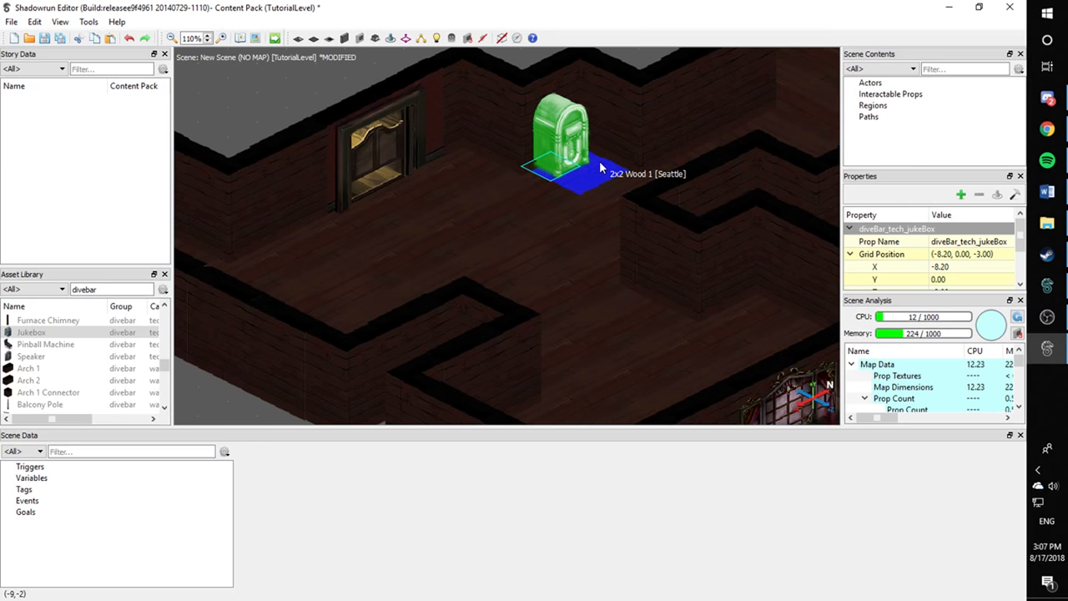
pyautogui.press('Right')
pyautogui.press('Up')
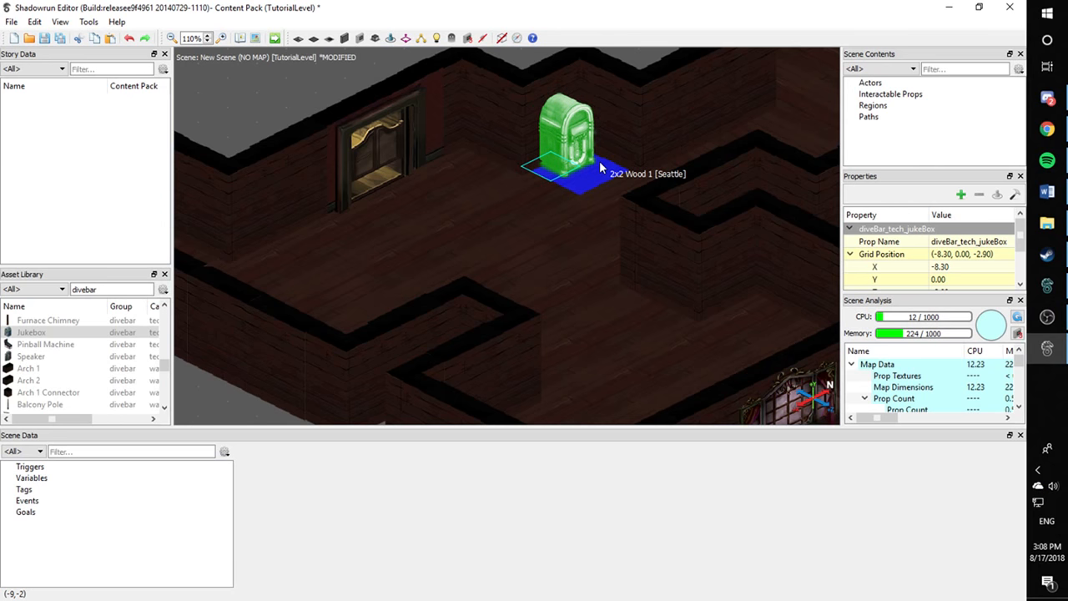
pyautogui.click(316, 93)
pyautogui.moveTo(448, 188); pyautogui.dragTo(395, 223, button='middle')
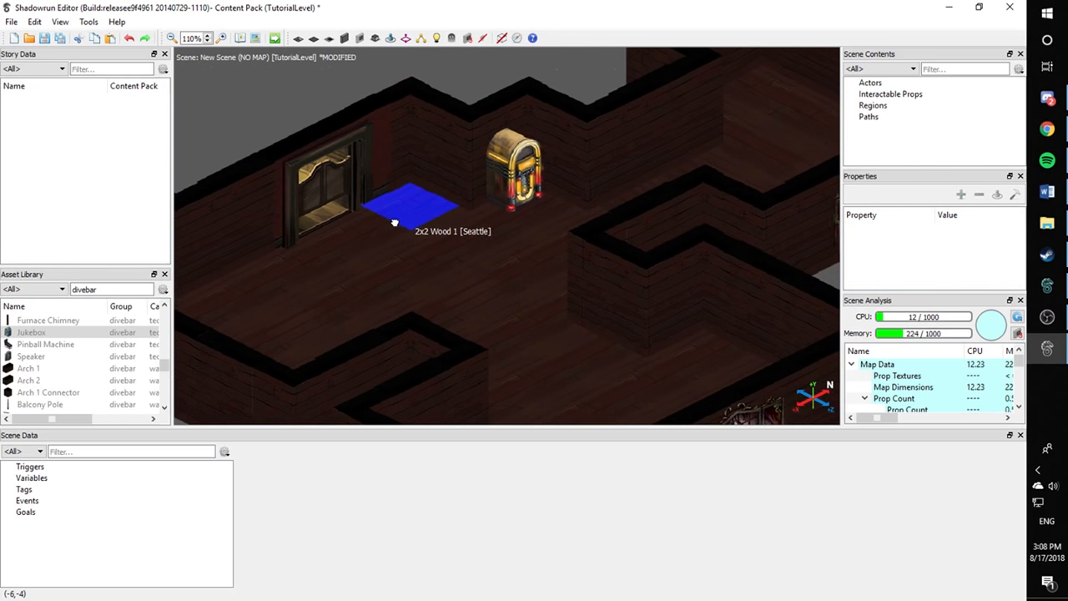
# Rotate the jukebox to face the opposite side of the room and shift it to grid position (-8.40, 0.00, -2.80)
pyautogui.click(508, 198)
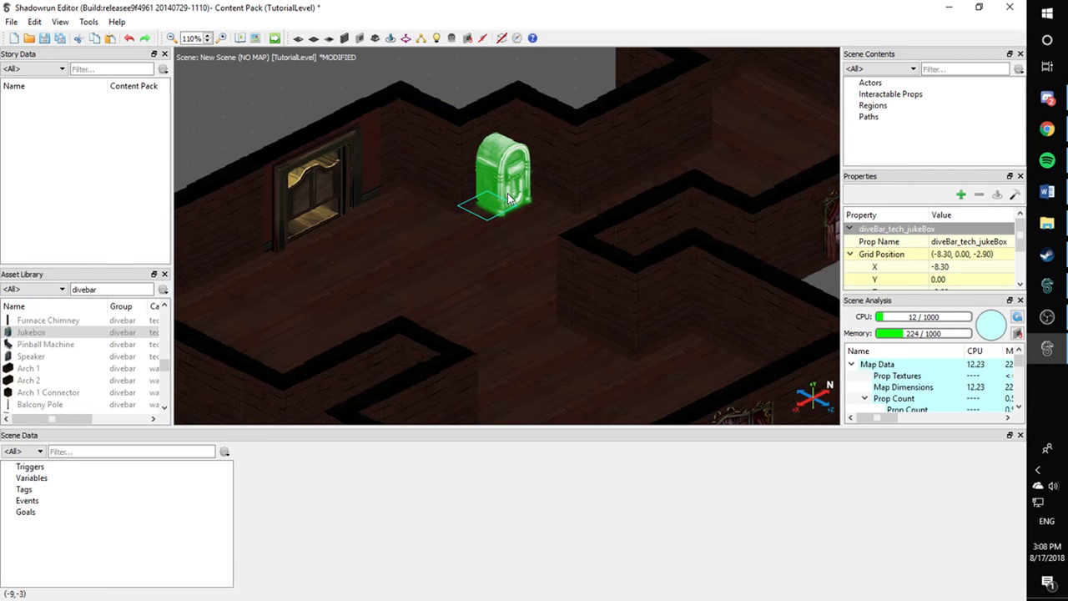
pyautogui.press('r')
pyautogui.press('Up')
pyautogui.press('Right')
pyautogui.press('Right')
pyautogui.press('Right')
pyautogui.press('Right')
pyautogui.press('Right')
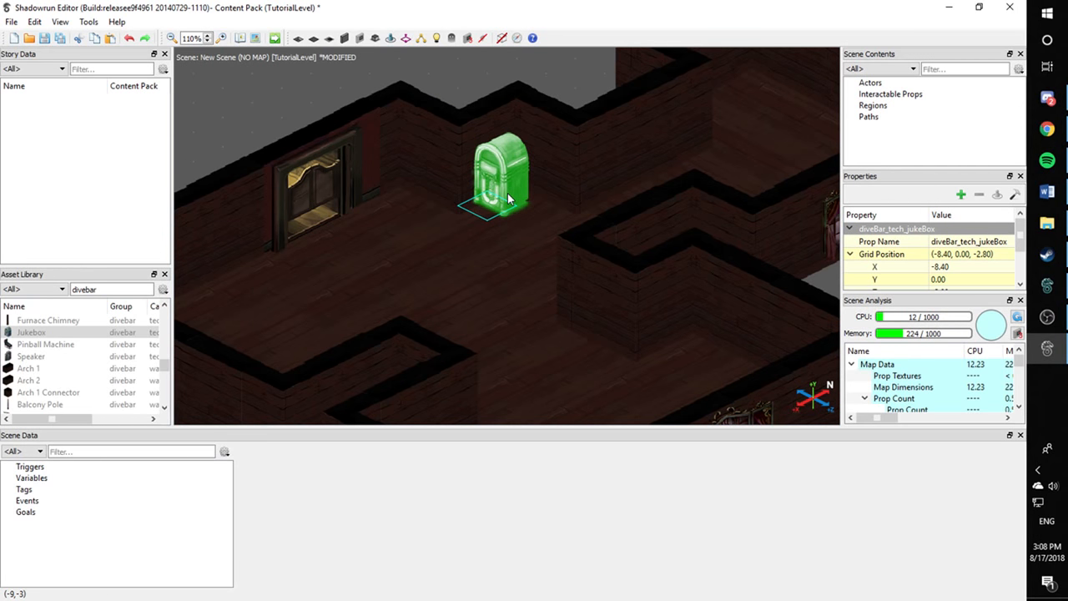
# Fit the rotated jukebox against the alcove wall at grid position (-8.80, 0.00, -2.40) and check it in the whole layout
pyautogui.press('Up')
pyautogui.press('Up')
pyautogui.press('Up')
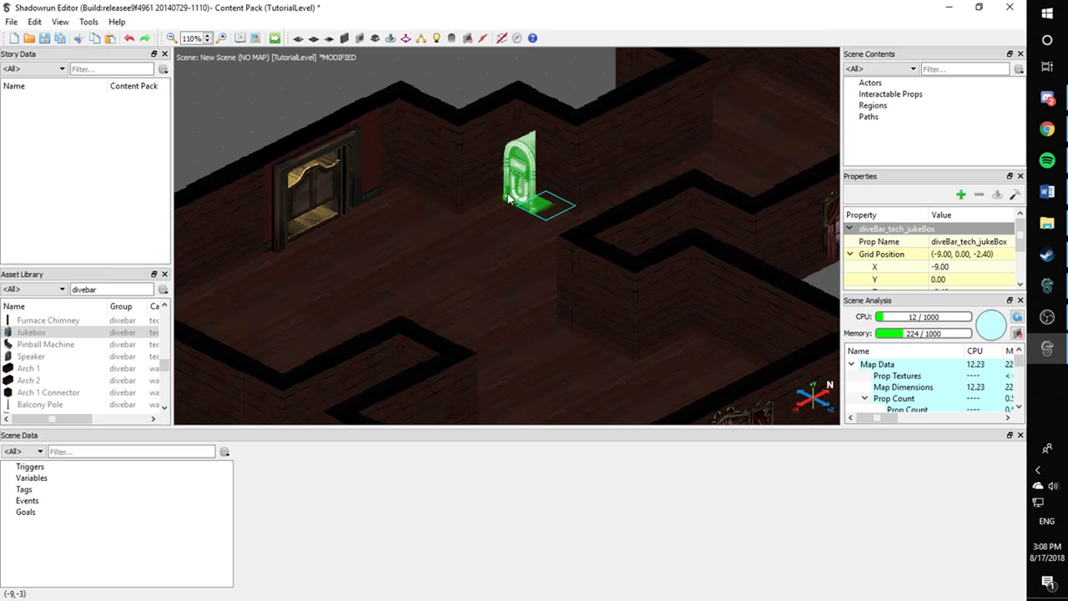
pyautogui.press('Up')
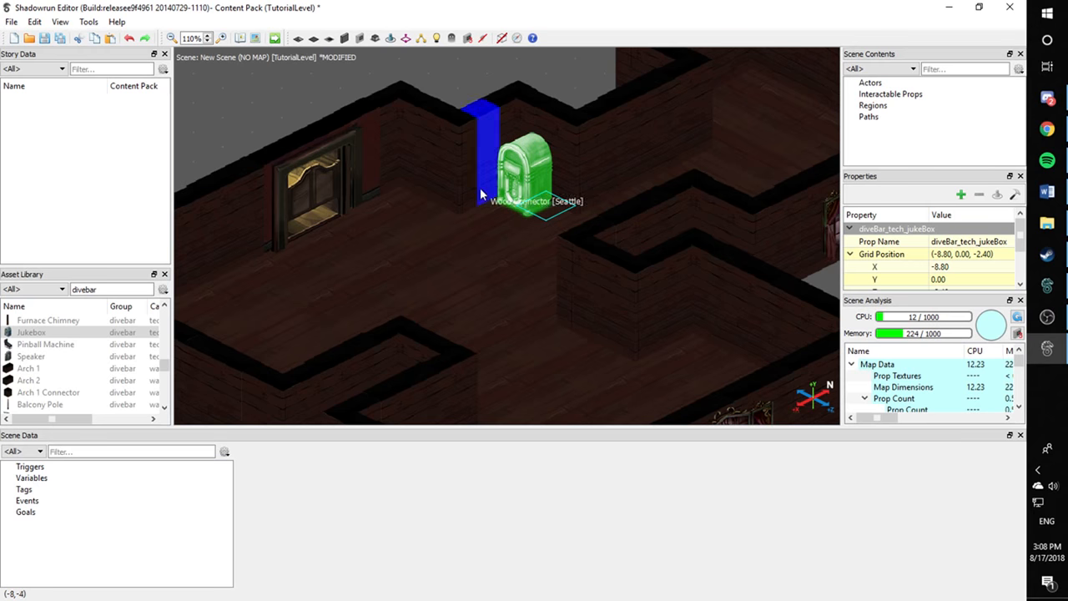
pyautogui.click(297, 116)
pyautogui.scroll(-5, 441, 233)
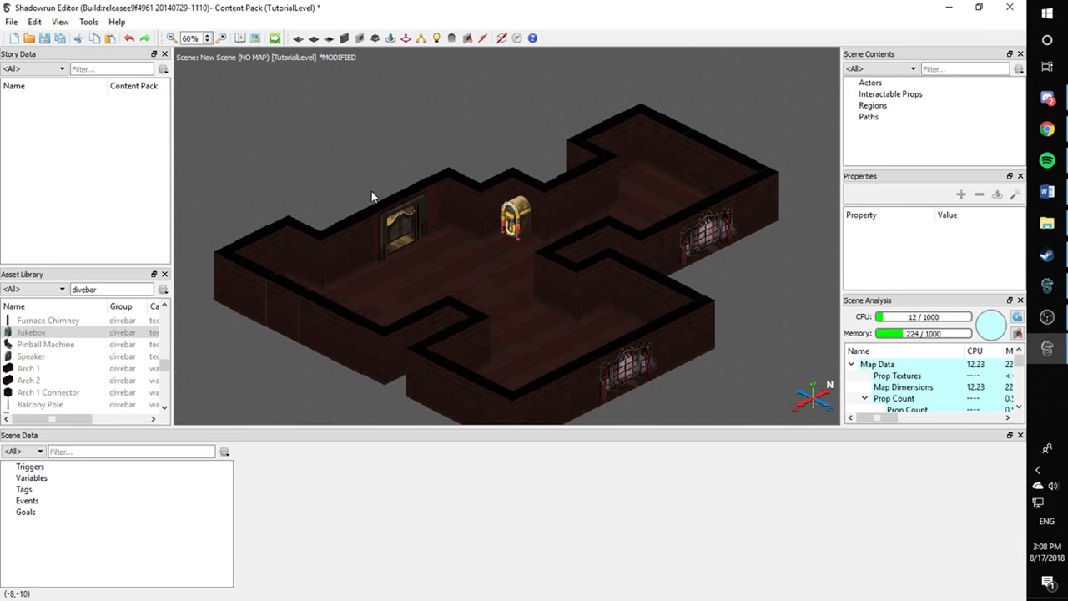
pyautogui.click(526, 212)
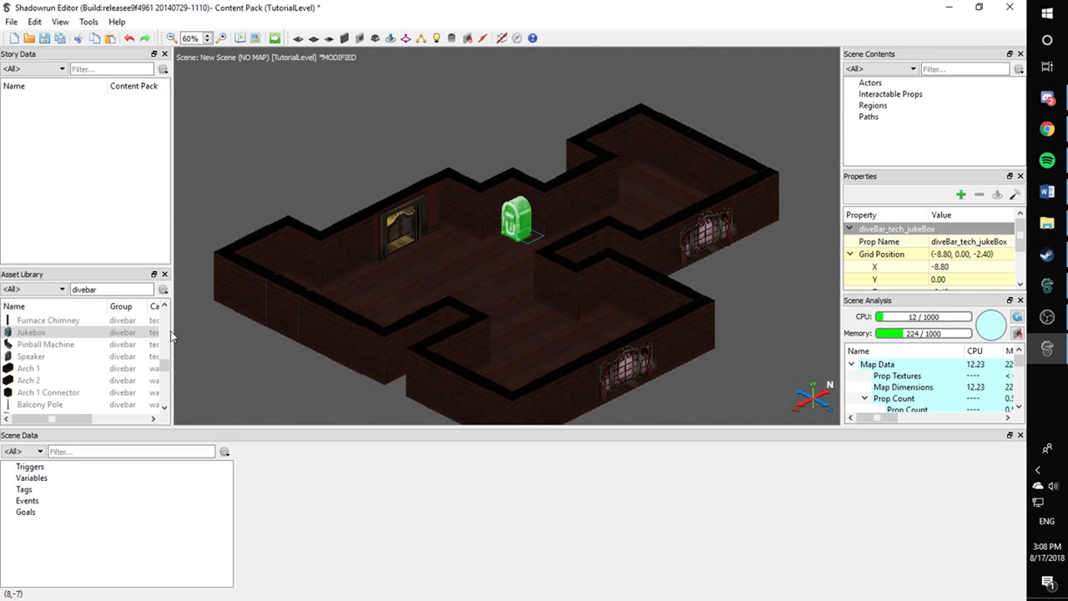
# Place a Stage Top from the dive bar assets in the back room, at grid position (-1.00, 0.00, 7.00), and deselect it
pyautogui.scroll(5, 84, 355)
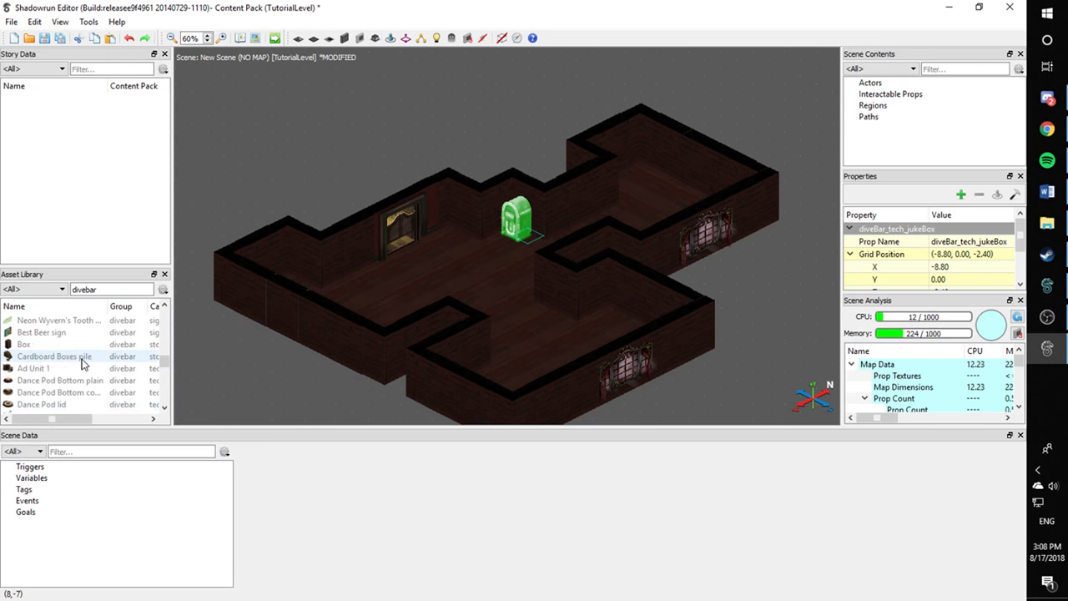
pyautogui.moveTo(66, 334); pyautogui.dragTo(528, 364)
pyautogui.scroll(2, 54, 402)
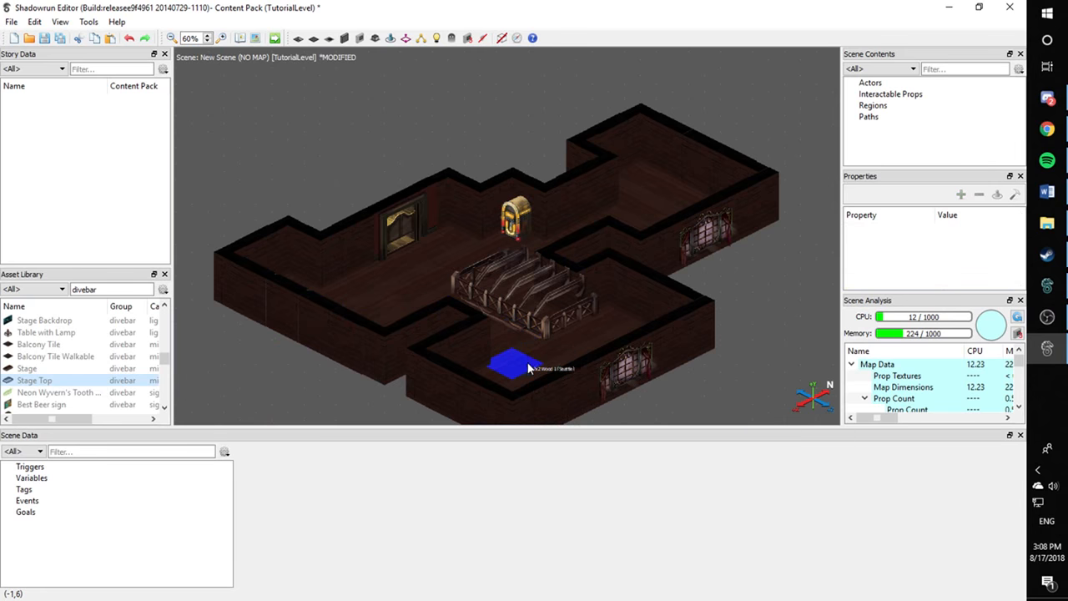
pyautogui.moveTo(530, 322); pyautogui.dragTo(552, 354)
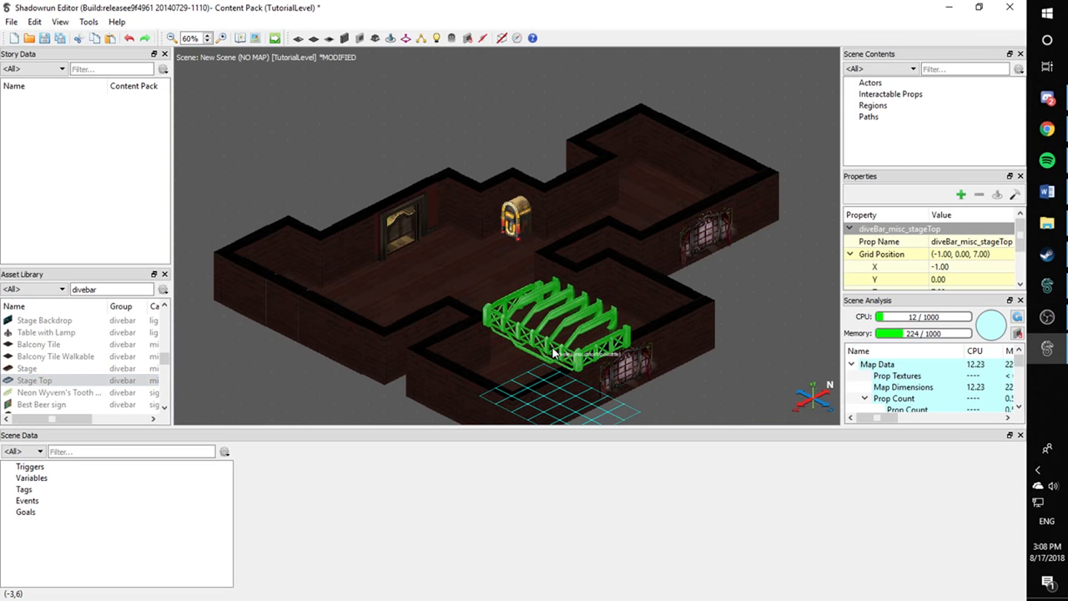
pyautogui.click(496, 300)
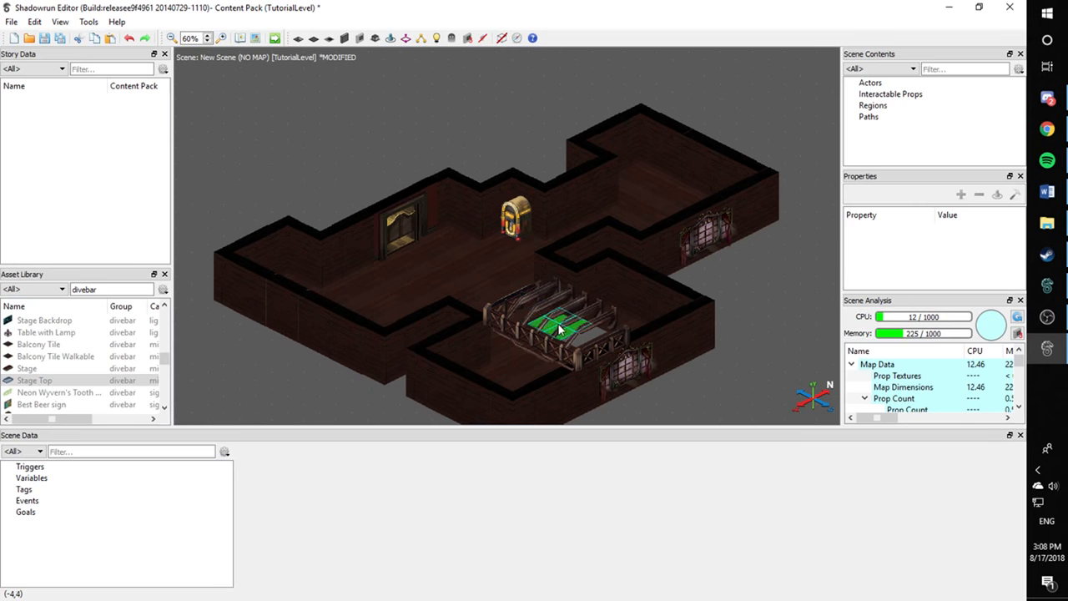
# Move the Stage Top over the wall nook between the main and back rooms, and select the back room's 2x2 Wood 1 floor tile
pyautogui.moveTo(559, 330); pyautogui.dragTo(489, 343)
pyautogui.click(583, 336)
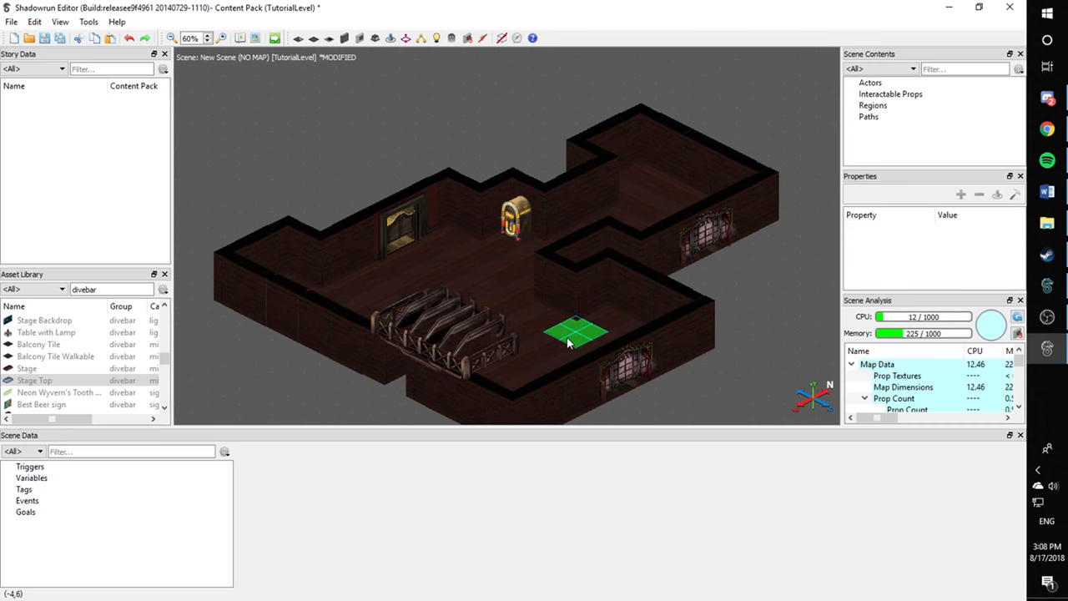
pyautogui.click(568, 342)
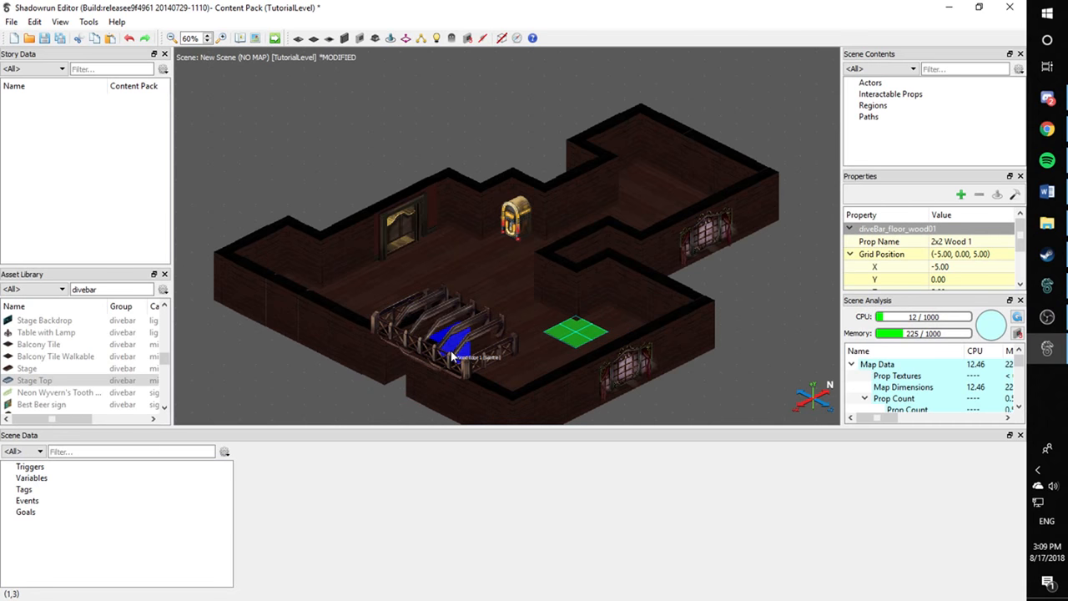
# Move the Stage Top into the main room along its front wall, at grid position (1.90, 0.00, -1.90)
pyautogui.click(281, 404)
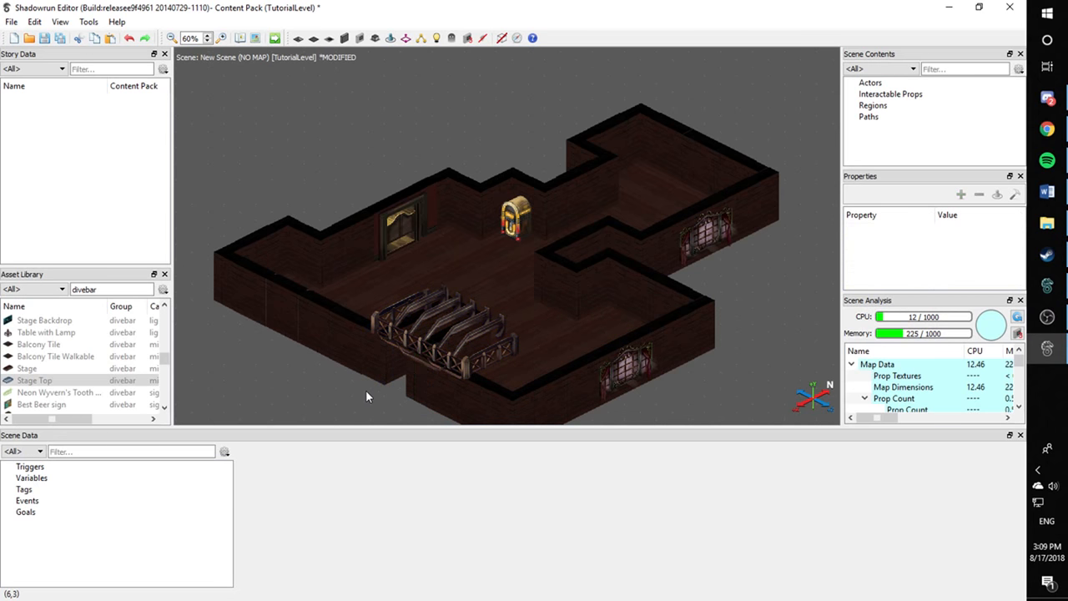
pyautogui.moveTo(420, 363); pyautogui.dragTo(328, 300)
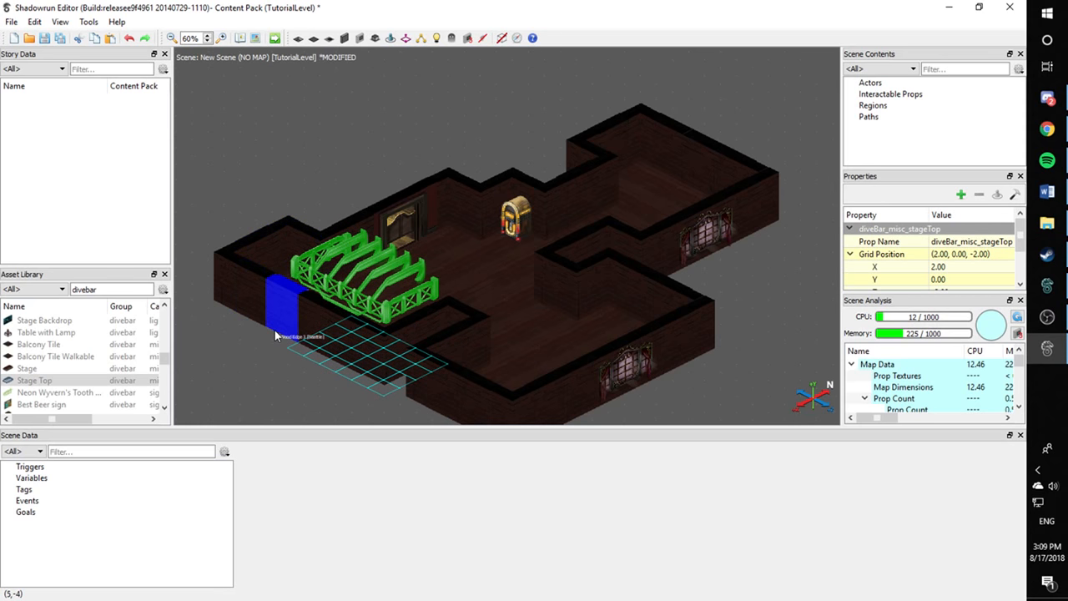
pyautogui.press('Left')
pyautogui.press('Left')
pyautogui.press('Right')
pyautogui.press('Right')
pyautogui.press('Down')
pyautogui.press('Right')
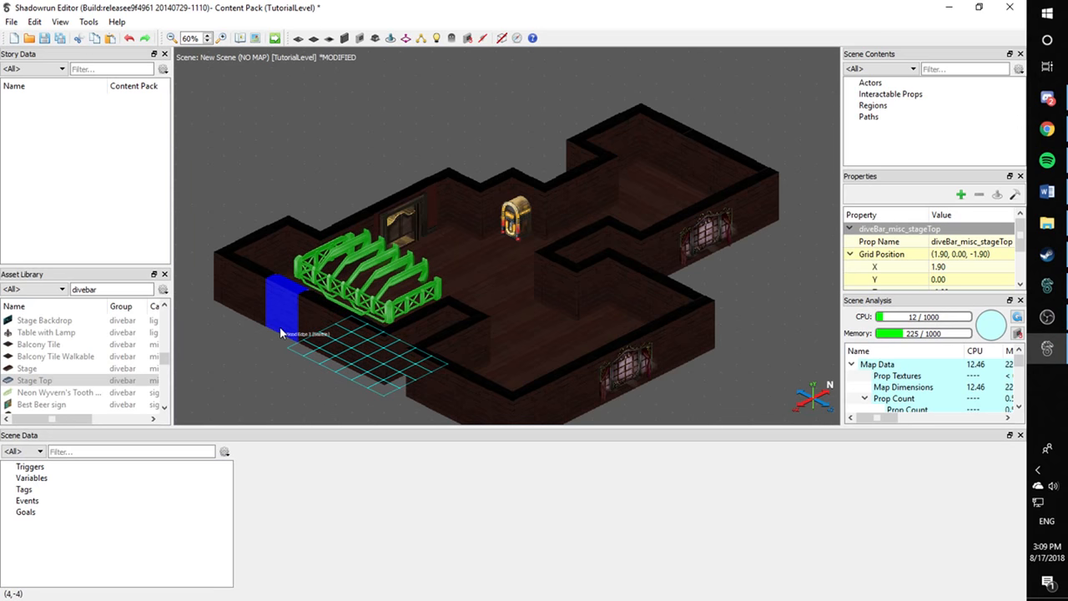
# Fine-tune the Stage Top's position to (2.10, 0.00, -1.90), trying lower and higher elevations before restoring it to floor level
pyautogui.press('Left')
pyautogui.press('Left')
pyautogui.press('Left')
pyautogui.press('Left')
pyautogui.press('Right')
pyautogui.press('Right')
pyautogui.press('pagedown')
pyautogui.press('pagedown')
pyautogui.press('pagedown')
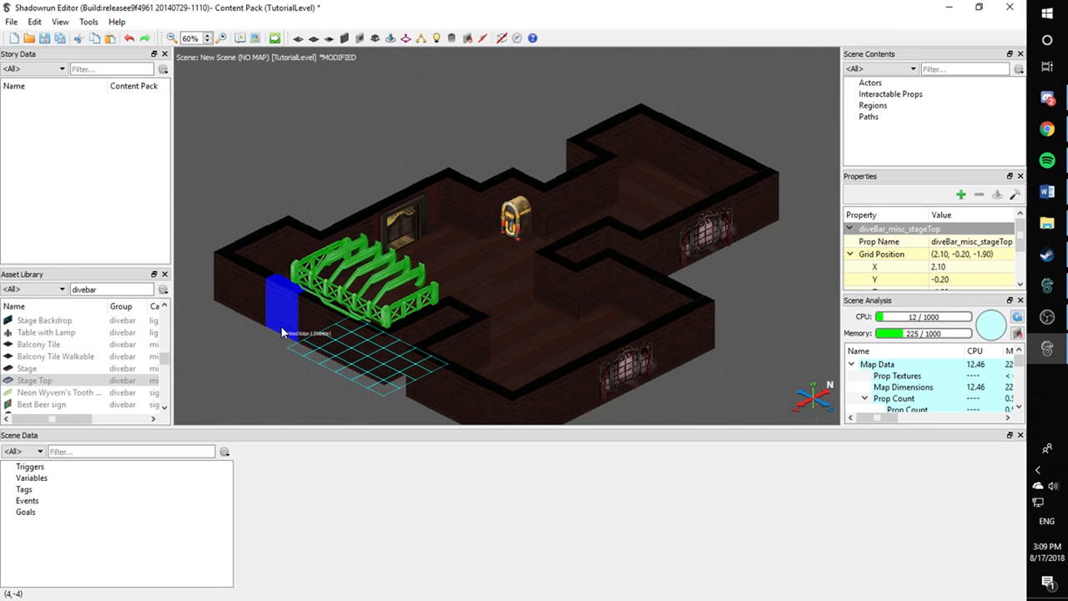
pyautogui.press('pageup')
pyautogui.press('pageup')
pyautogui.press('pageup')
pyautogui.press('pageup')
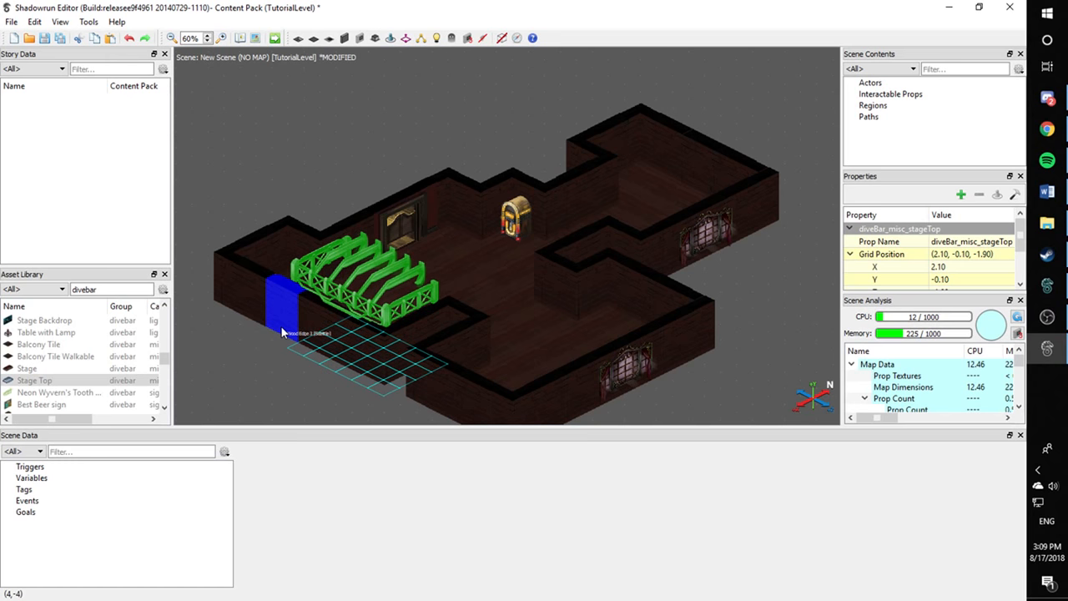
pyautogui.press('pagedown')
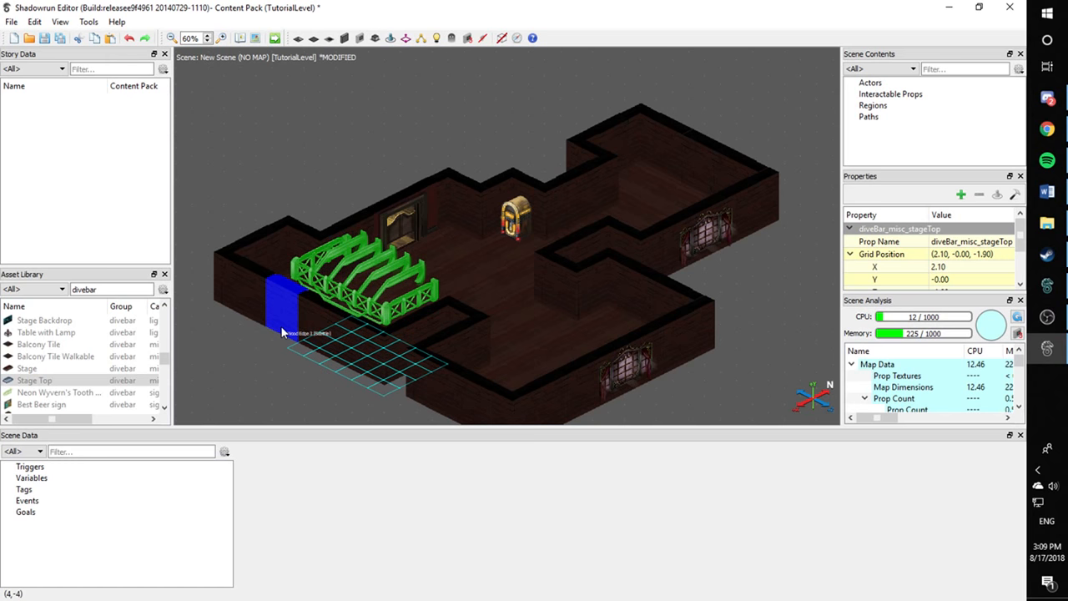
# Place a Stage from the dive bar assets beneath the Stage Top at grid position (-1.00, 0.00, -4.00) and hide the wall layer
pyautogui.click(276, 362)
pyautogui.scroll(2, 281, 353)
pyautogui.moveTo(279, 355); pyautogui.dragTo(499, 329, button='middle')
pyautogui.moveTo(81, 370); pyautogui.dragTo(724, 257)
pyautogui.moveTo(712, 295); pyautogui.dragTo(482, 329)
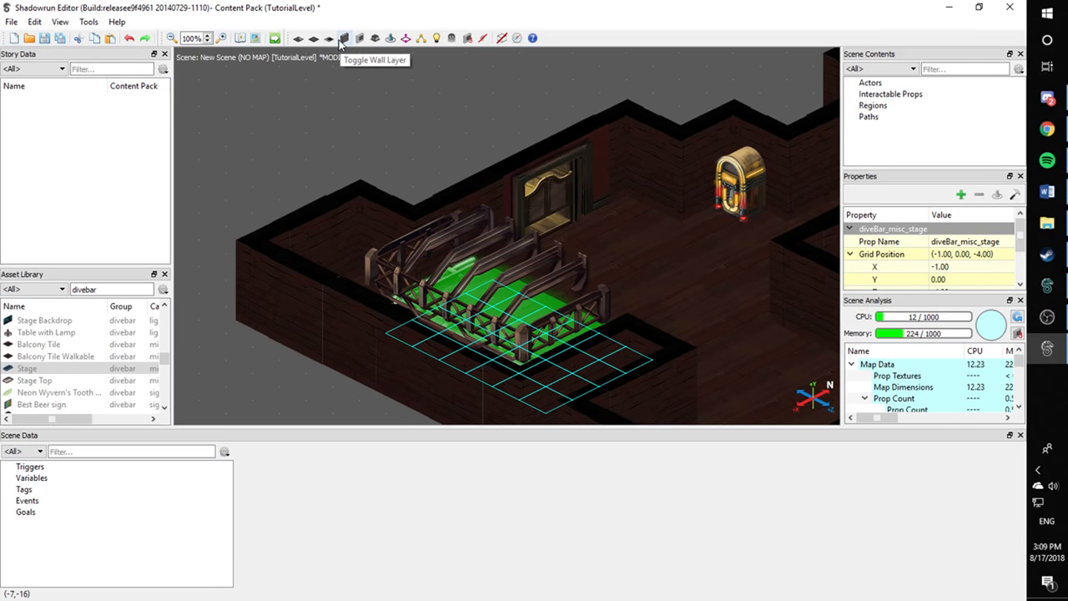
pyautogui.press('w')
pyautogui.moveTo(286, 294); pyautogui.dragTo(323, 203, button='middle')
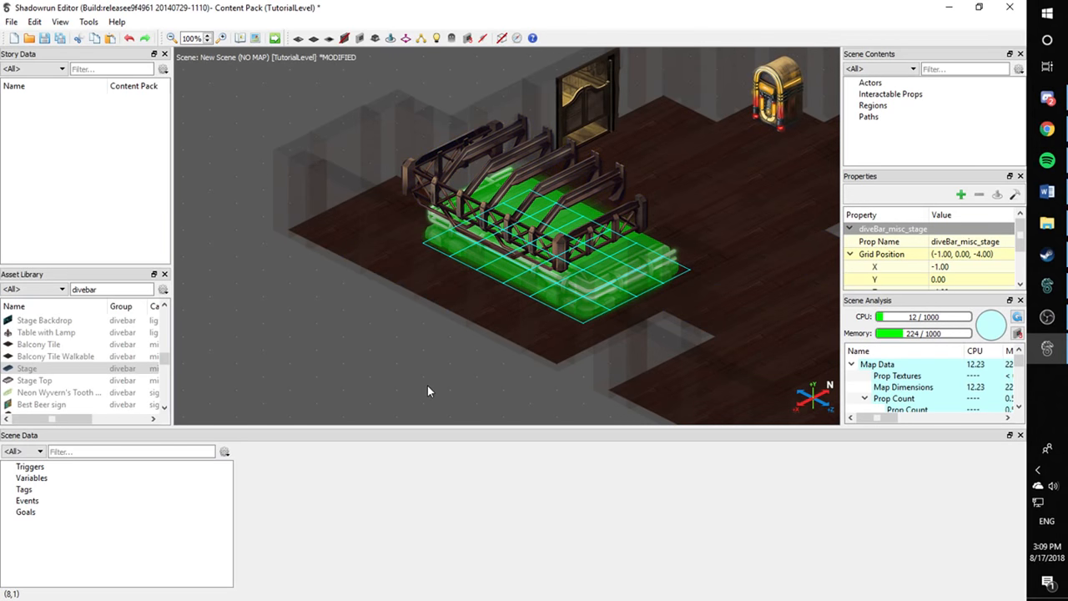
# Shift the Stage along the X axis to grid position (1.00, 0.00, -4.00)
pyautogui.press('super')
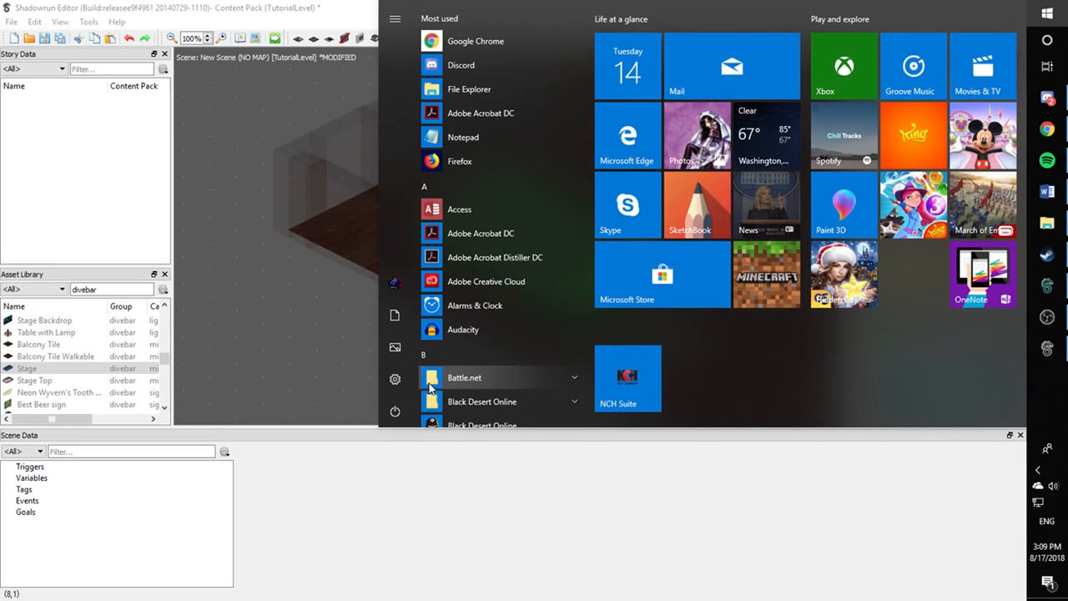
pyautogui.press('super')
pyautogui.hotkey('ctrl', 'Left')
pyautogui.hotkey('ctrl', 'Left')
pyautogui.hotkey('ctrl', 'Left')
pyautogui.hotkey('ctrl', 'Left')
pyautogui.hotkey('ctrl', 'Left')
pyautogui.hotkey('ctrl', 'Left')
pyautogui.hotkey('ctrl', 'Left')
pyautogui.hotkey('ctrl', 'Left')
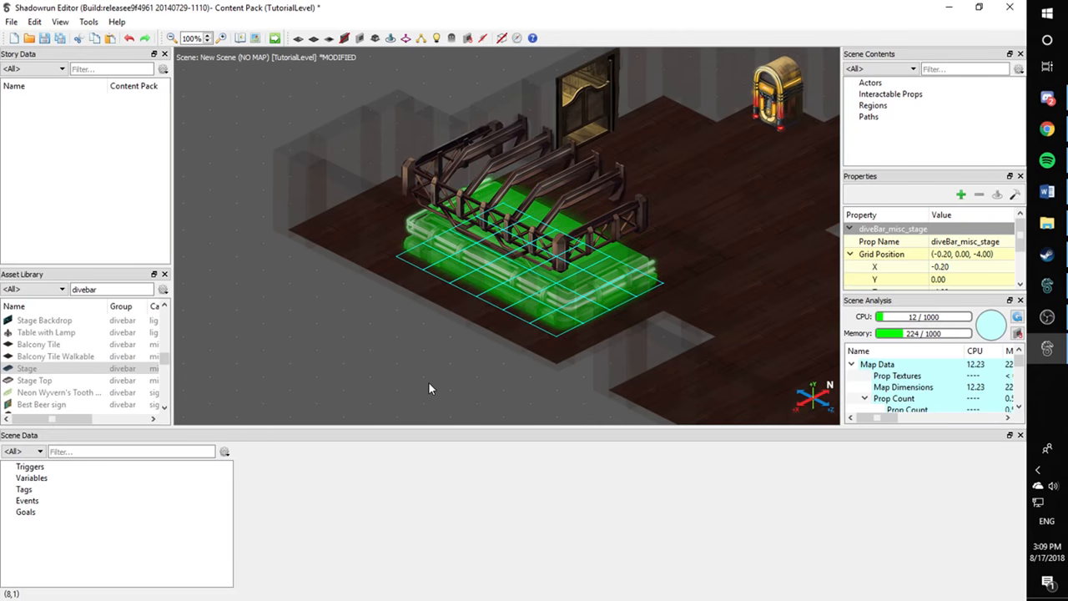
pyautogui.hotkey('ctrl', 'Left')
pyautogui.hotkey('ctrl', 'Left')
pyautogui.hotkey('ctrl', 'Left')
pyautogui.hotkey('ctrl', 'Left')
pyautogui.hotkey('ctrl', 'Left')
pyautogui.hotkey('ctrl', 'Left')
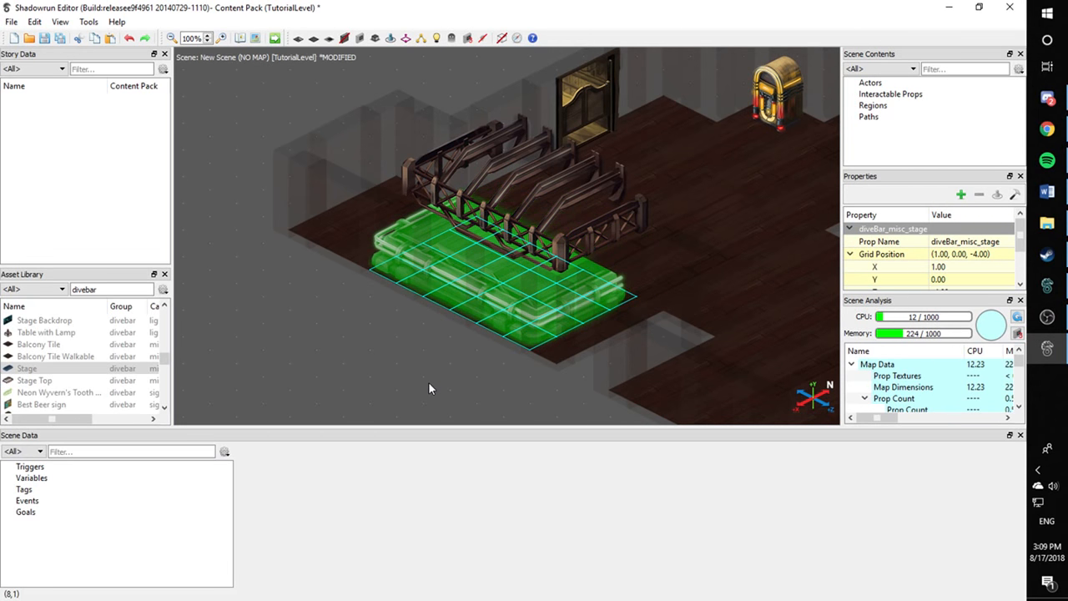
# Shift the Stage along the Z axis to grid position (1.00, 0.00, -3.10)
pyautogui.hotkey('ctrl', 'Down')
pyautogui.hotkey('ctrl', 'Down')
pyautogui.hotkey('ctrl', 'Down')
pyautogui.hotkey('ctrl', 'Down')
pyautogui.hotkey('ctrl', 'Down')
pyautogui.hotkey('ctrl', 'Down')
pyautogui.hotkey('ctrl', 'Down')
pyautogui.hotkey('ctrl', 'Down')
pyautogui.hotkey('ctrl', 'Down')
pyautogui.hotkey('ctrl', 'Down')
pyautogui.hotkey('ctrl', 'Down')
pyautogui.hotkey('ctrl', 'Up')
pyautogui.hotkey('ctrl', 'Up')
pyautogui.hotkey('ctrl', 'Up')
pyautogui.hotkey('ctrl', 'Down')
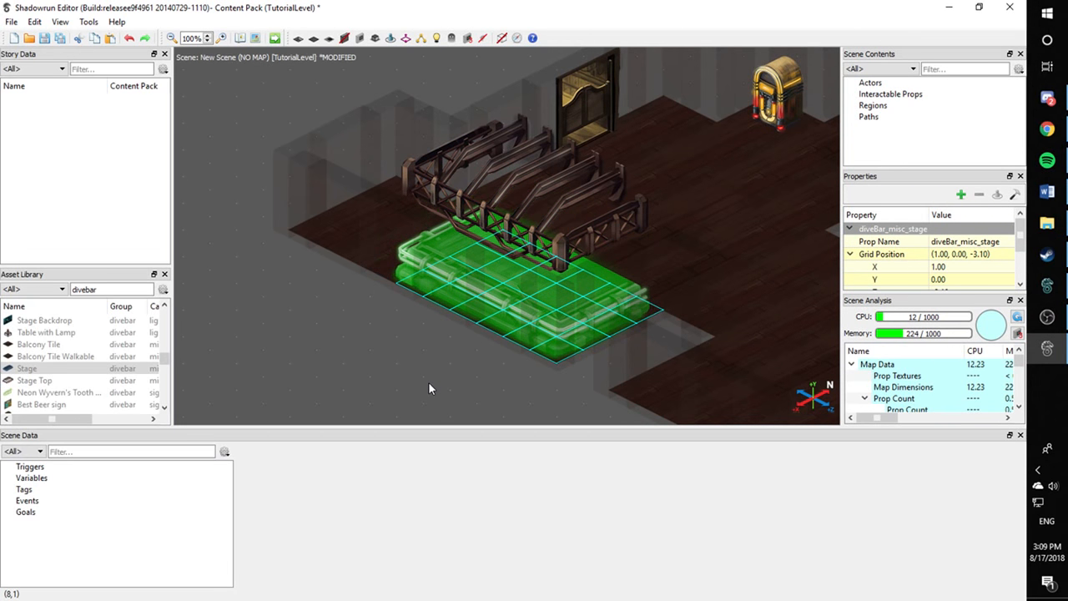
# Align the Stage under the Stage Top at grid position (0.20, 0.00, -3.10), show the walls again and deselect it
pyautogui.hotkey('ctrl', 'Right')
pyautogui.hotkey('ctrl', 'Right')
pyautogui.hotkey('ctrl', 'Right')
pyautogui.hotkey('ctrl', 'Right')
pyautogui.hotkey('ctrl', 'Right')
pyautogui.hotkey('ctrl', 'Right')
pyautogui.hotkey('ctrl', 'Right')
pyautogui.hotkey('ctrl', 'Right')
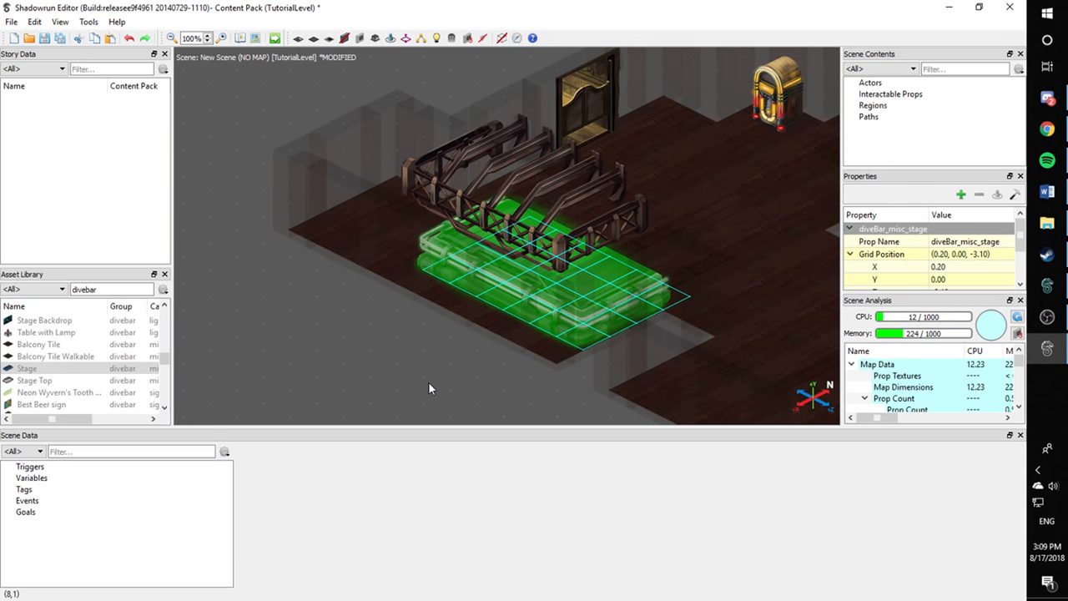
pyautogui.press('w')
pyautogui.click(428, 384)
pyautogui.moveTo(403, 346); pyautogui.dragTo(362, 442, button='middle')
pyautogui.moveTo(460, 334); pyautogui.dragTo(417, 353)
pyautogui.click(261, 389)
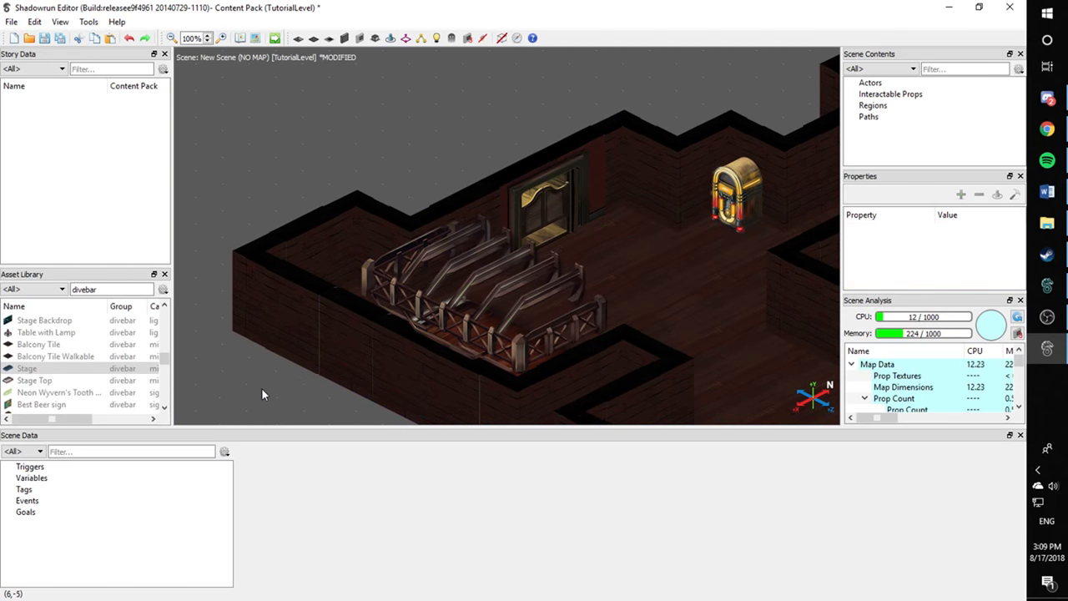
# Check the stage in the main room, and move the Stage Top outside the building to grid position (-5.90, 0.00, -11.90)
pyautogui.scroll(-3, 261, 387)
pyautogui.scroll(-1, 262, 389)
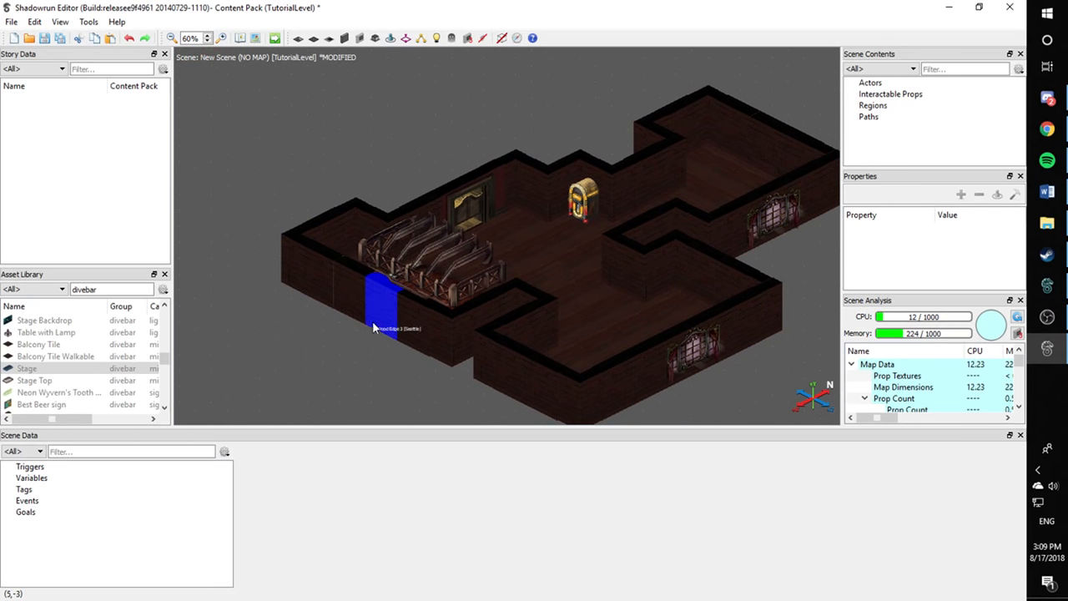
pyautogui.scroll(3, 392, 329)
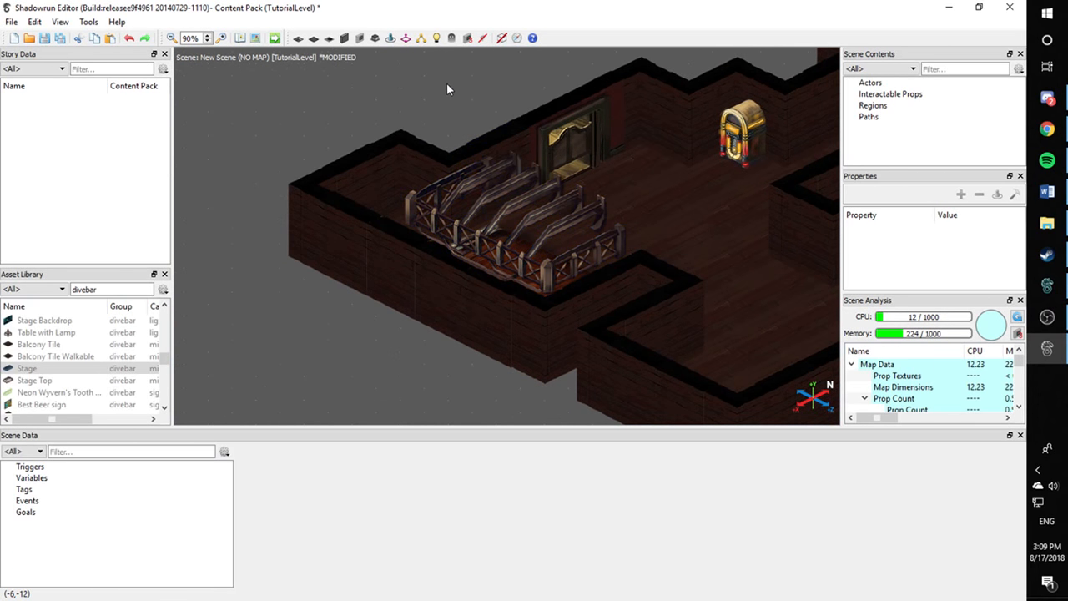
pyautogui.moveTo(446, 89); pyautogui.dragTo(403, 131, button='middle')
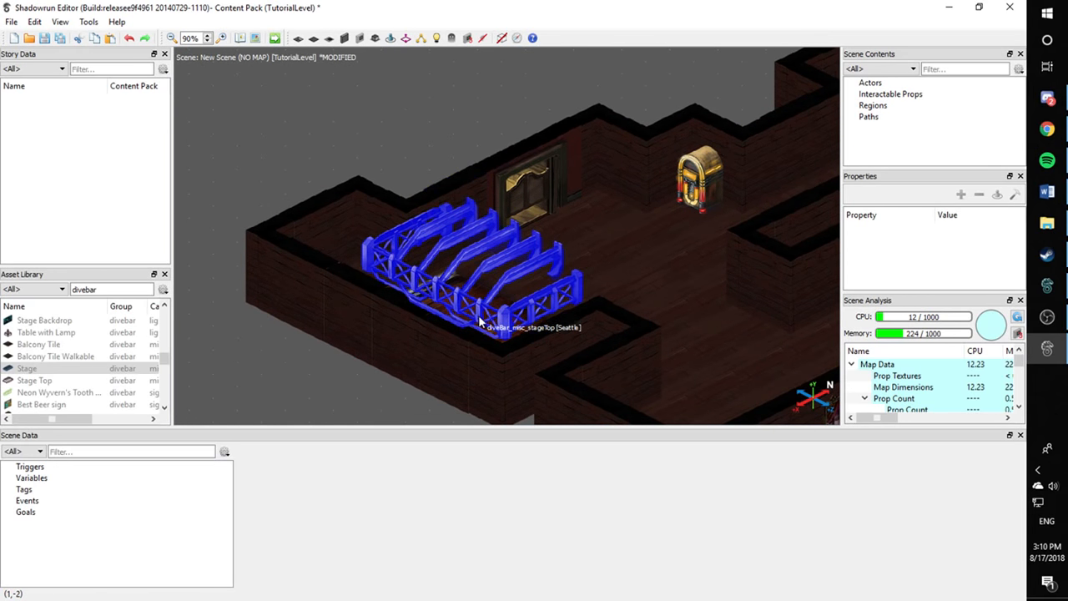
pyautogui.moveTo(498, 320); pyautogui.dragTo(447, 106)
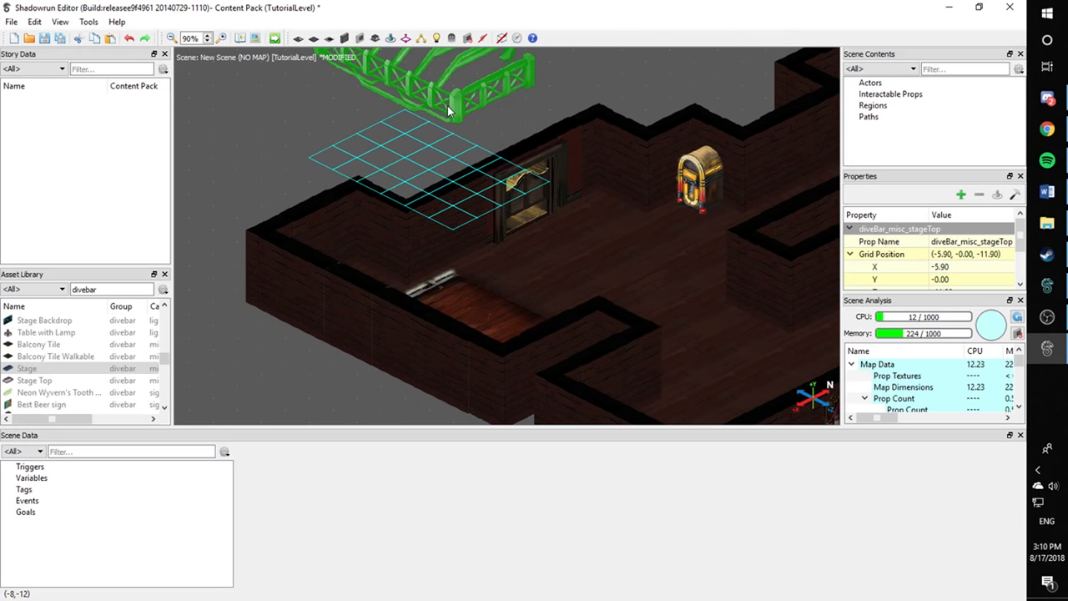
# With the walls hidden, pull the lounge window off the back room's wall and move the Stage into that room's front corner
pyautogui.click(451, 314)
pyautogui.press('4')
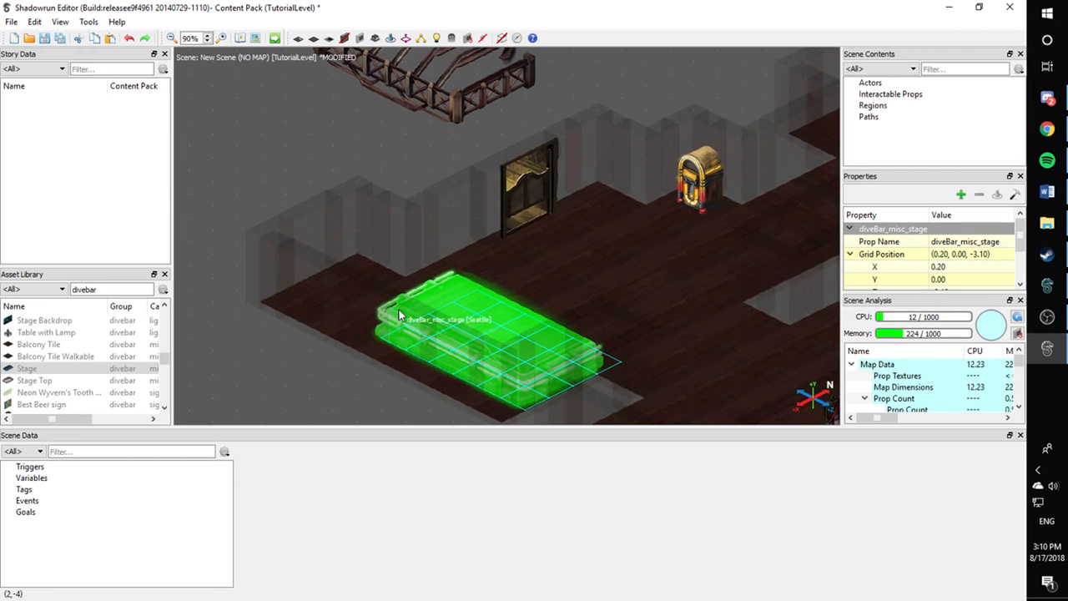
pyautogui.moveTo(622, 356); pyautogui.dragTo(393, 247, button='middle')
pyautogui.moveTo(251, 258); pyautogui.dragTo(770, 366)
pyautogui.click(592, 300)
pyautogui.moveTo(591, 303); pyautogui.dragTo(407, 362)
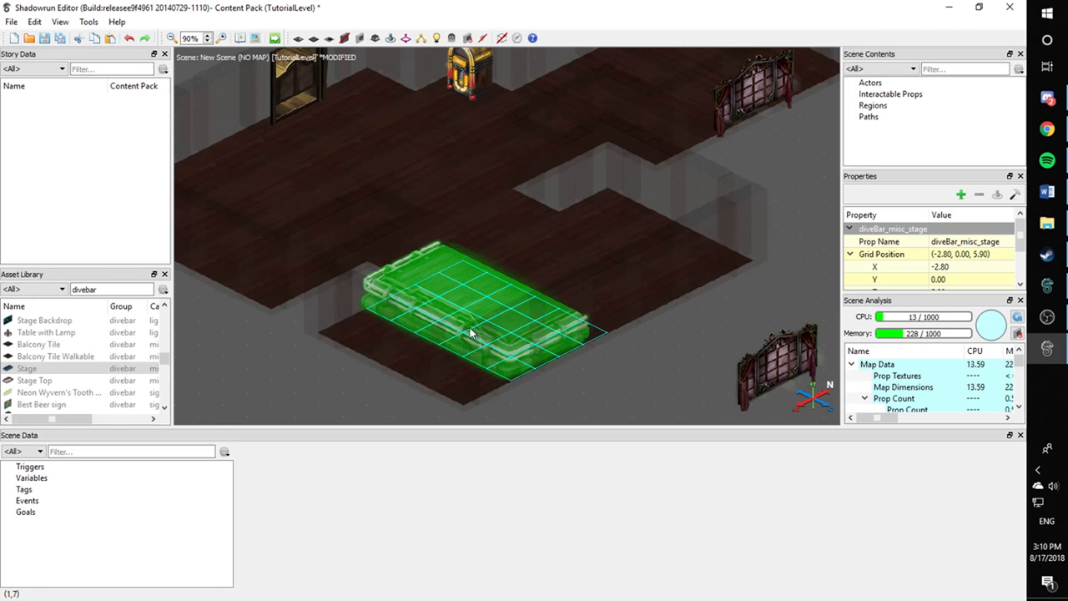
pyautogui.click(580, 382)
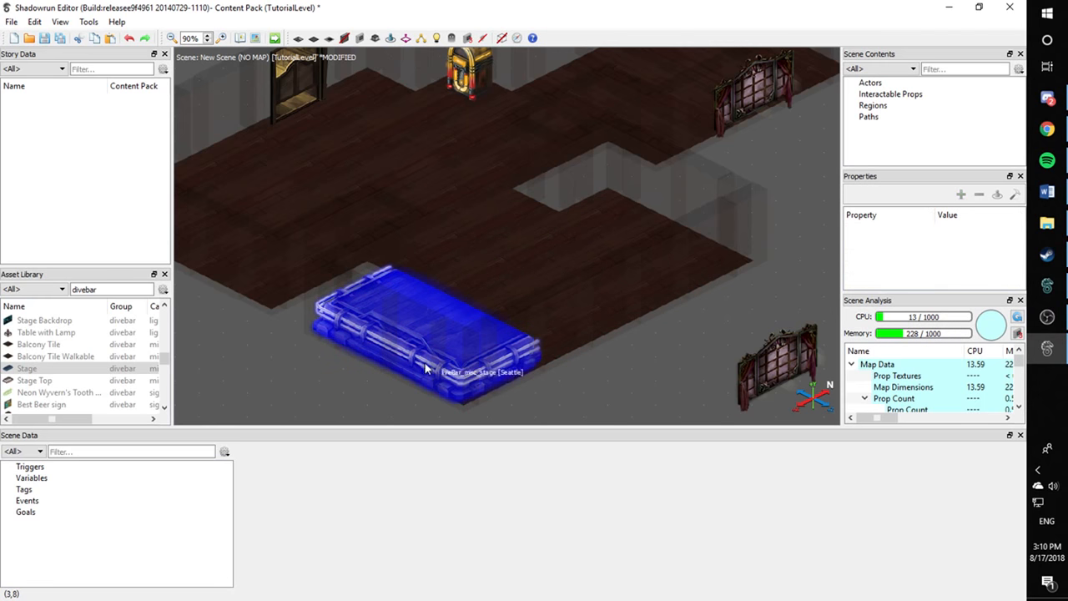
pyautogui.press('w')
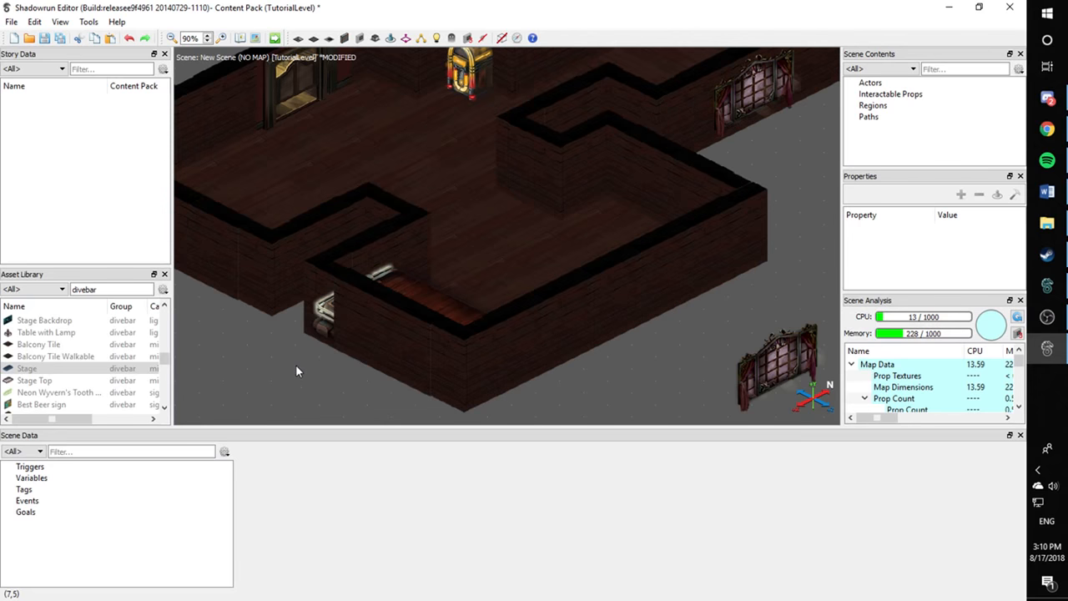
# Rotate the Stage a quarter turn and set it lengthwise along the back room's long outer wall
pyautogui.click(437, 290)
pyautogui.click(613, 379)
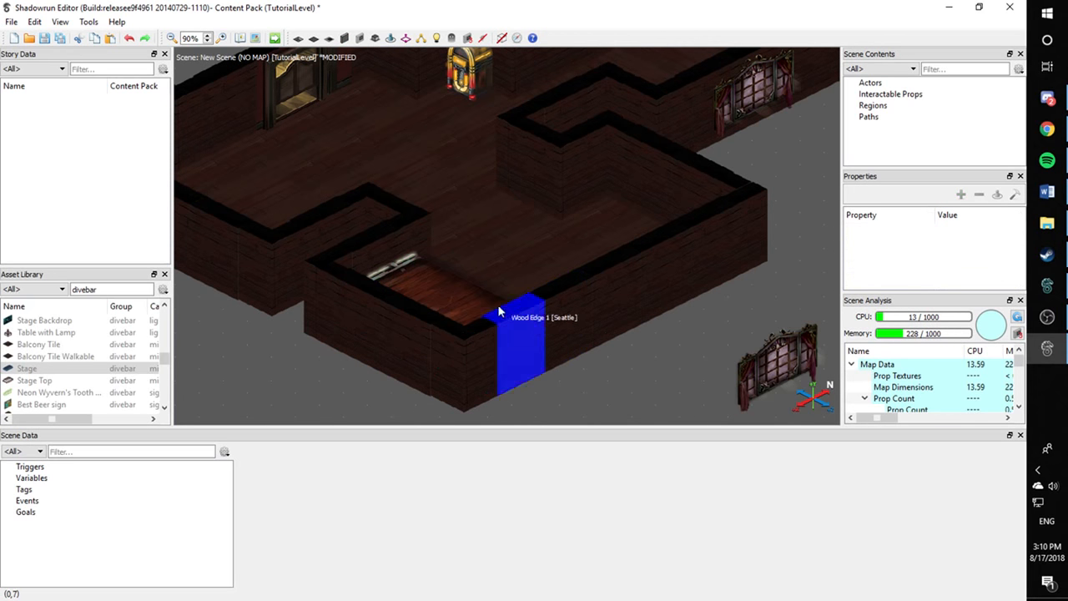
pyautogui.click(522, 269)
pyautogui.press('w')
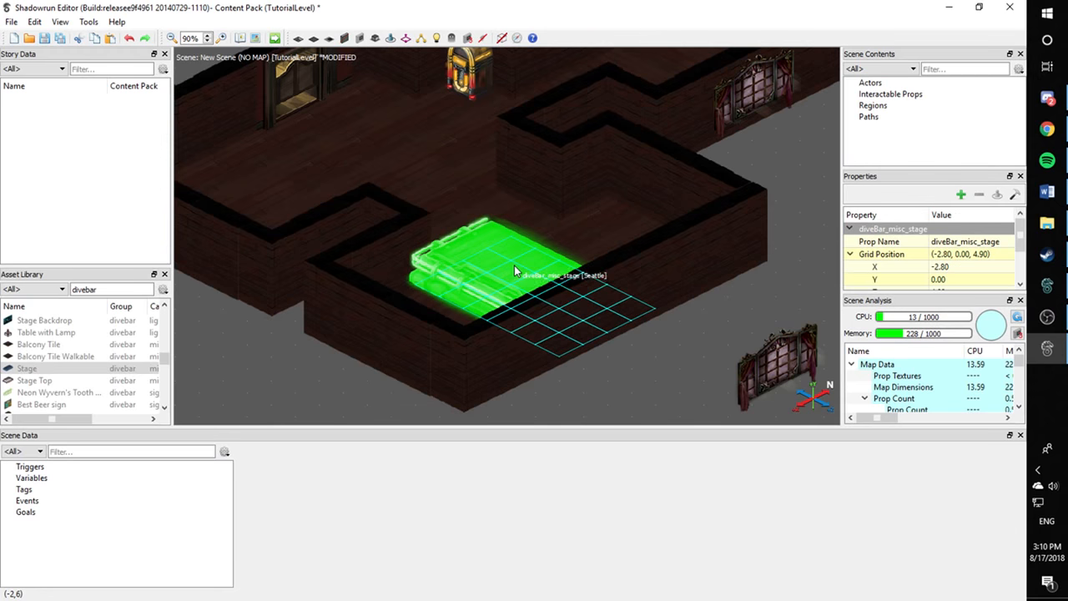
pyautogui.press('r')
pyautogui.moveTo(513, 277); pyautogui.dragTo(586, 269)
pyautogui.click(665, 384)
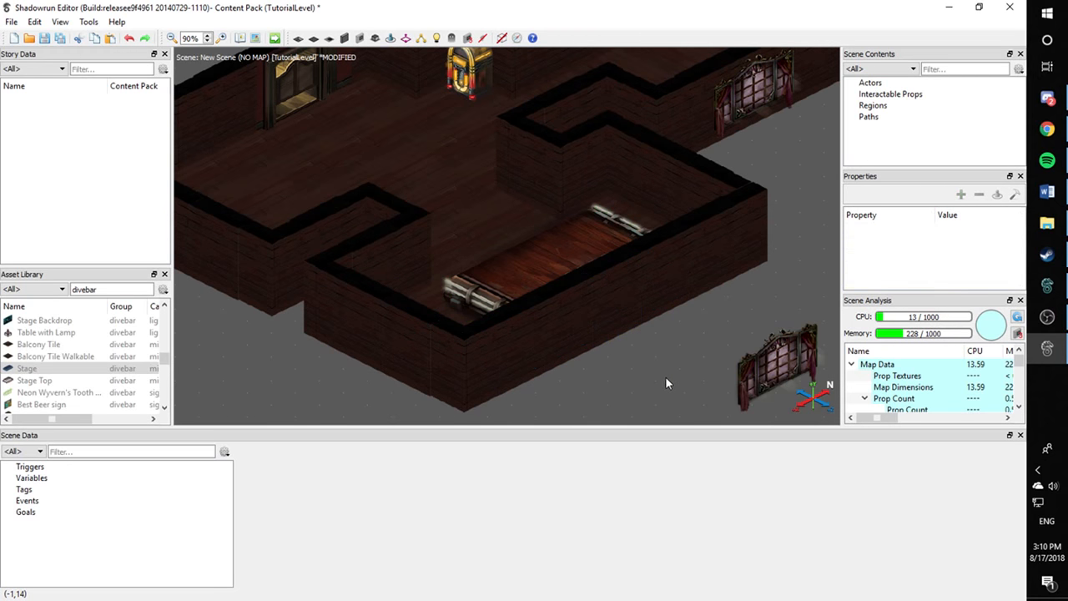
# Bring the Stage Top into the back room, turned to match the Stage, and set it over the Stage
pyautogui.scroll(-3, 685, 380)
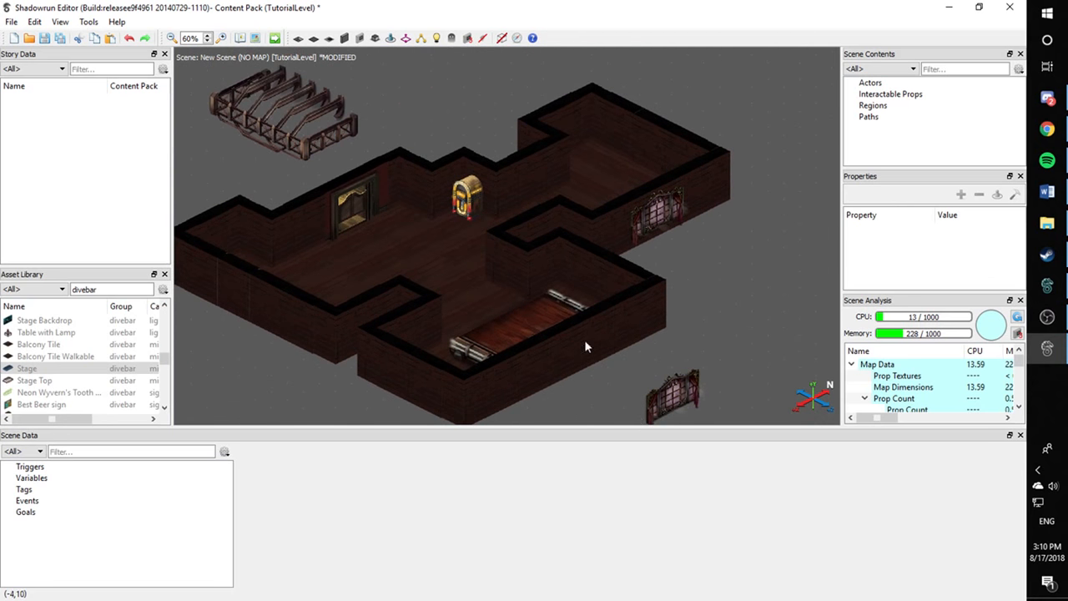
pyautogui.moveTo(291, 126); pyautogui.dragTo(562, 308)
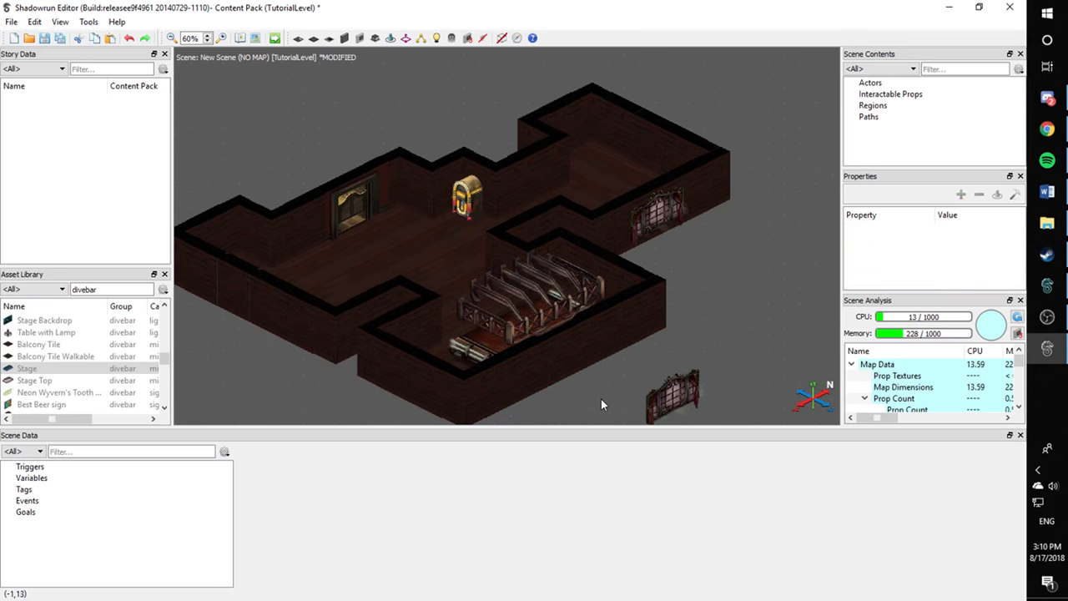
pyautogui.scroll(4, 601, 399)
pyautogui.moveTo(601, 400); pyautogui.dragTo(596, 303, button='middle')
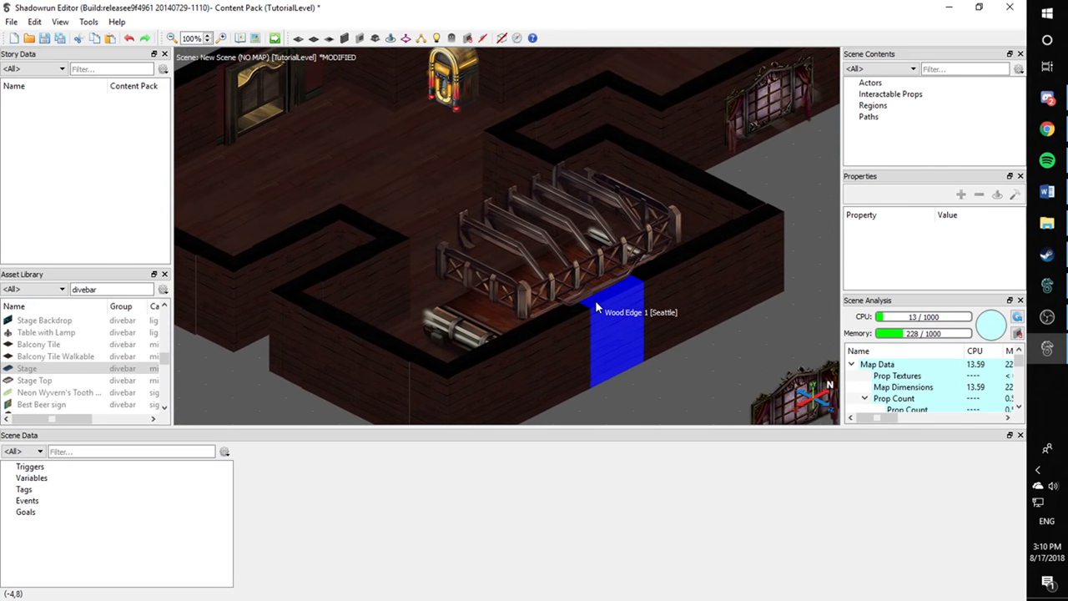
pyautogui.moveTo(479, 319)
pyautogui.mouseDown()
pyautogui.moveTo(508, 306)
pyautogui.moveTo(485, 319)
pyautogui.mouseUp()
pyautogui.click(644, 403)
pyautogui.scroll(-3, 638, 387)
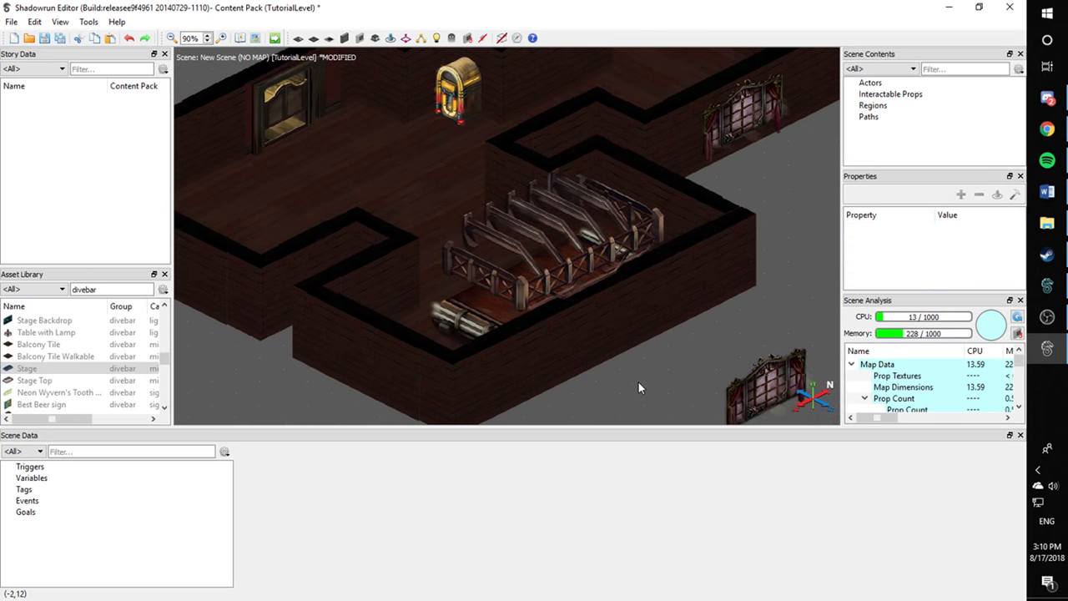
# Move the detached lounge window to the main room's front outer wall, turned to face along it, at grid position (5.50, 0.20, -2.00)
pyautogui.moveTo(718, 359); pyautogui.dragTo(207, 253)
pyautogui.press('Right')
pyautogui.press('Right')
pyautogui.press('Right')
pyautogui.press('Right')
pyautogui.press('Right')
pyautogui.press('Right')
pyautogui.press('Right')
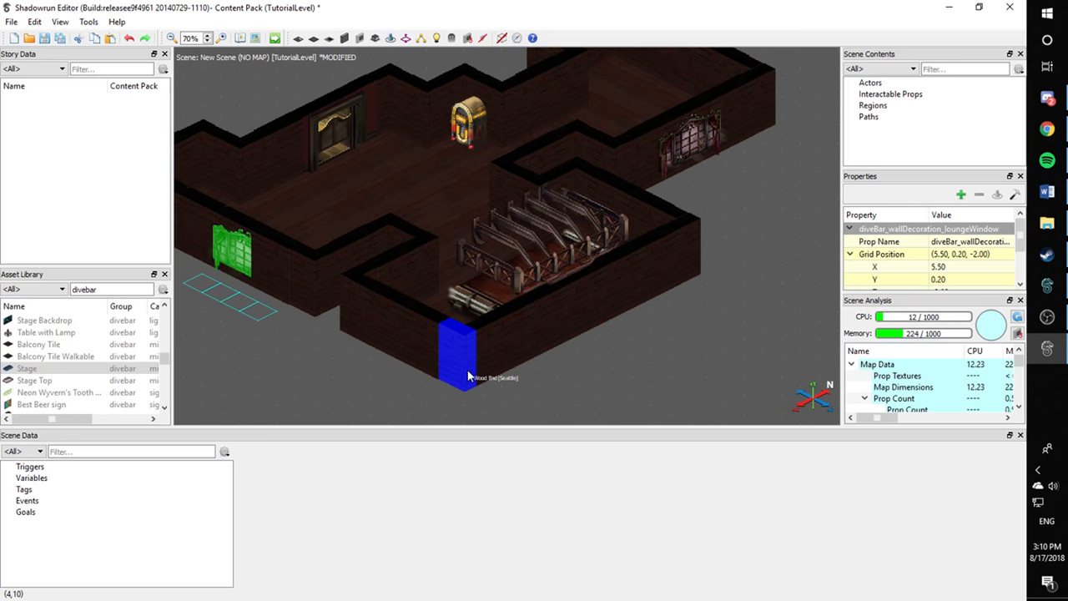
# Raise the lounge window and nudge it to grid position (5.60, 0.30, -2.00)
pyautogui.press('pageup')
pyautogui.press('Down')
pyautogui.press('Down')
pyautogui.press('Down')
pyautogui.press('Up')
pyautogui.press('Up')
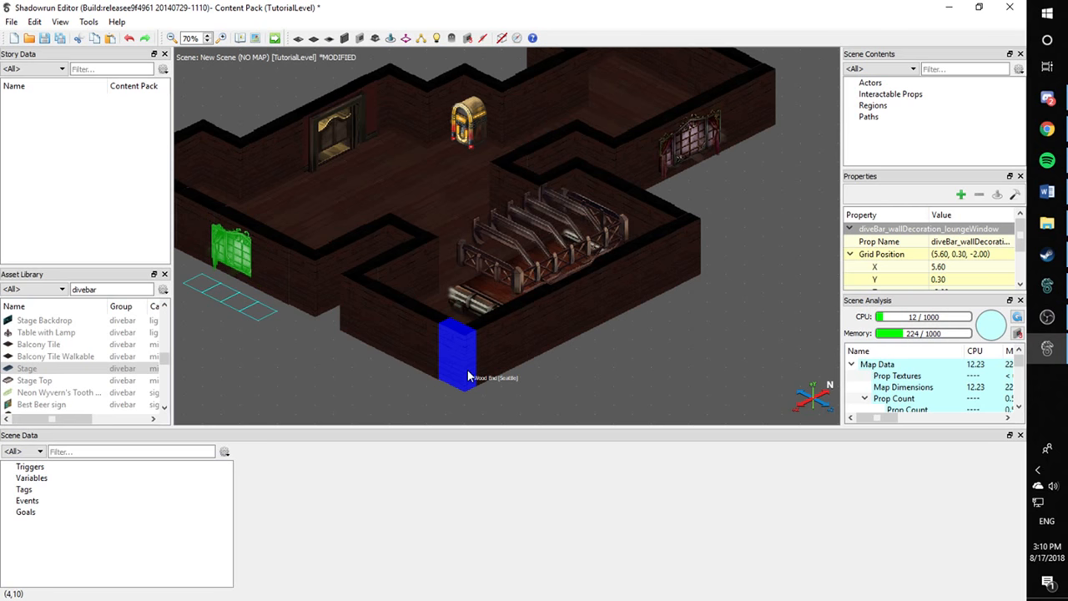
# Nudge the lounge window until it sits fully in front of the main room's outer wall, deselect it and check the layout
pyautogui.press('Down')
pyautogui.press('Left')
pyautogui.press('Left')
pyautogui.press('Left')
pyautogui.press('Left')
pyautogui.press('Right')
pyautogui.press('Right')
pyautogui.press('Right')
pyautogui.press('Right')
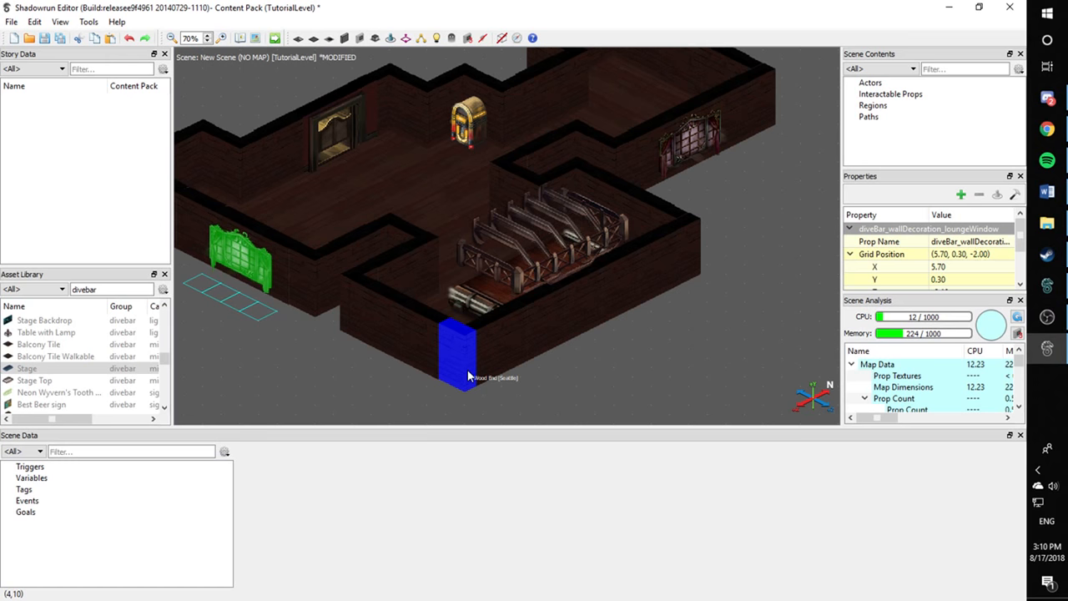
pyautogui.press('Right')
pyautogui.press('Right')
pyautogui.click(322, 358)
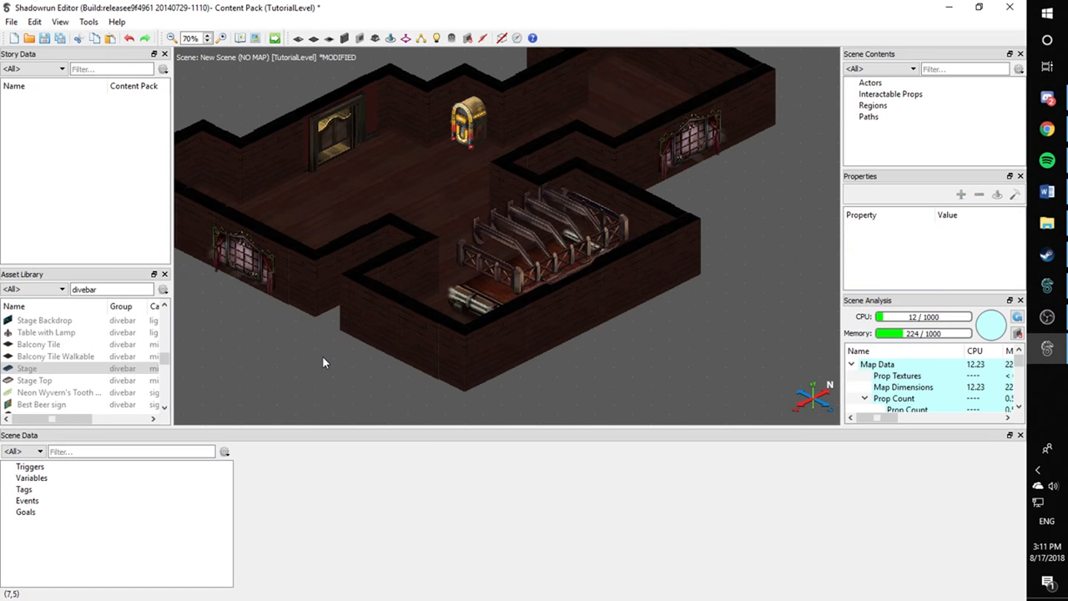
pyautogui.moveTo(311, 357); pyautogui.dragTo(329, 329, button='middle')
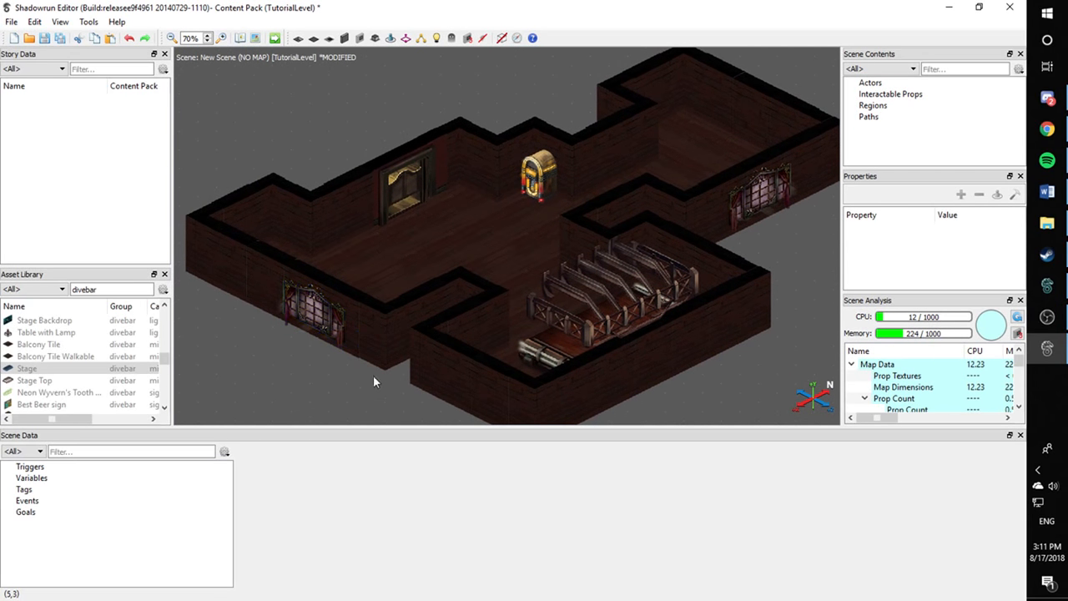
pyautogui.moveTo(422, 380); pyautogui.dragTo(393, 364, button='middle')
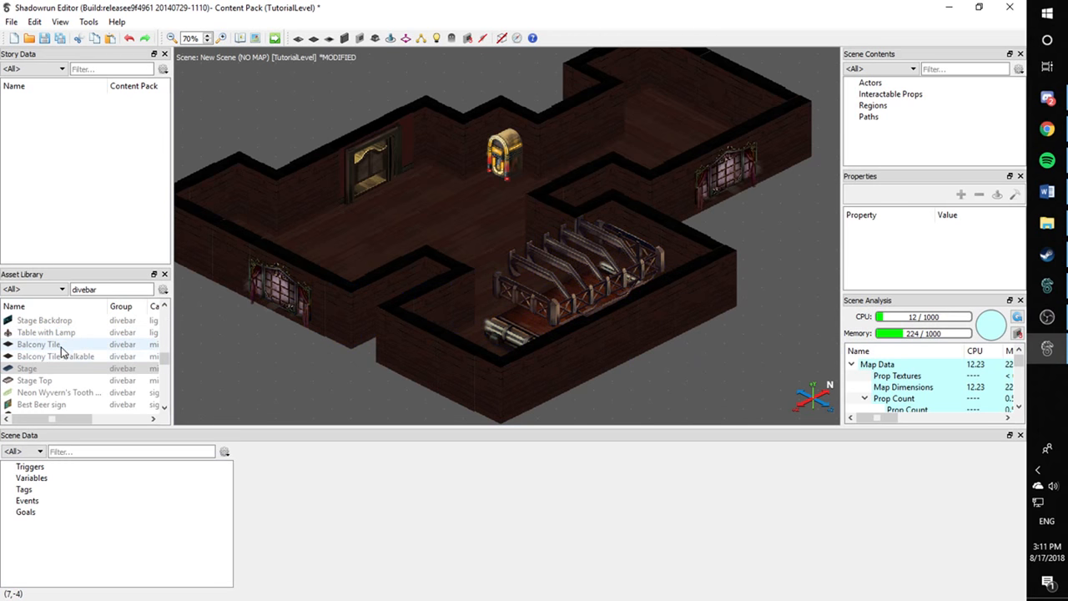
# Hang a blue Lantern String on the main room's back wall beside the doorway, at grid position (-2.10, 2.30, -4.90)
pyautogui.scroll(1, 64, 346)
pyautogui.moveTo(68, 368); pyautogui.dragTo(70, 327)
pyautogui.scroll(2, 71, 338)
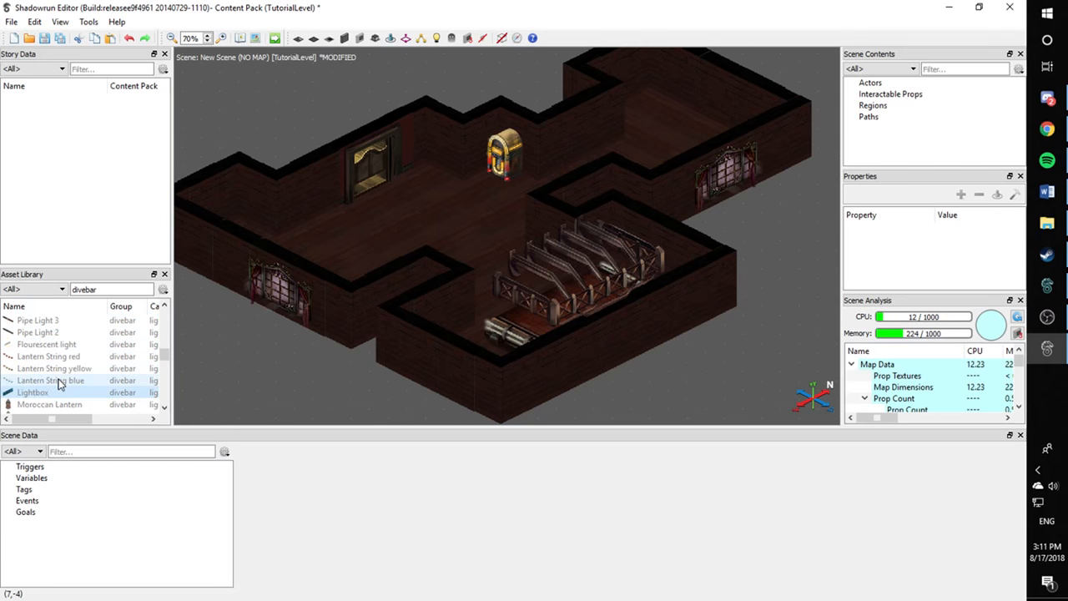
pyautogui.moveTo(61, 369); pyautogui.dragTo(313, 222)
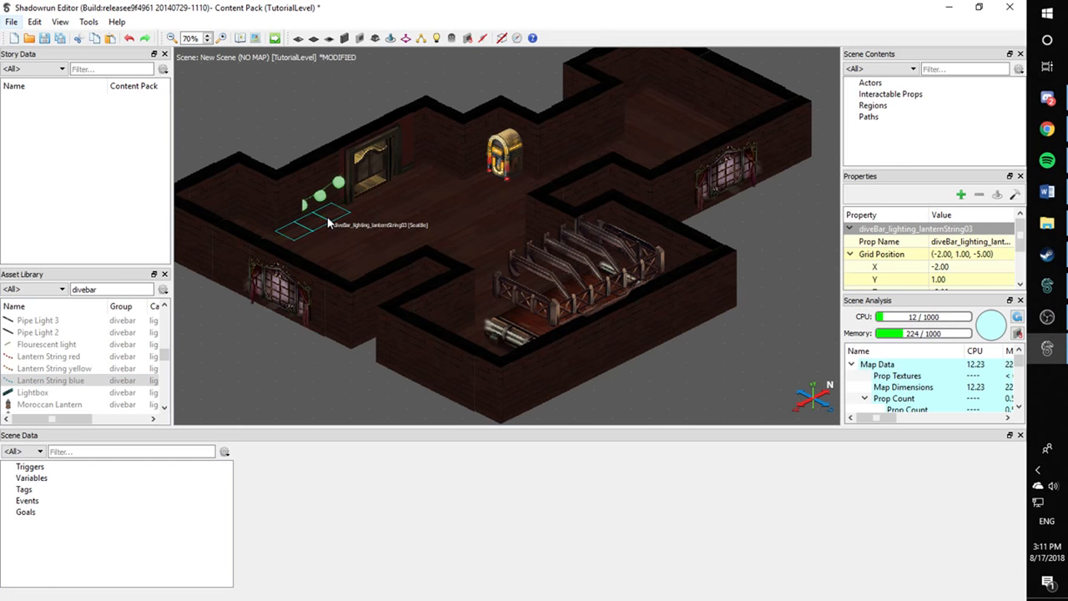
pyautogui.press('pageup')
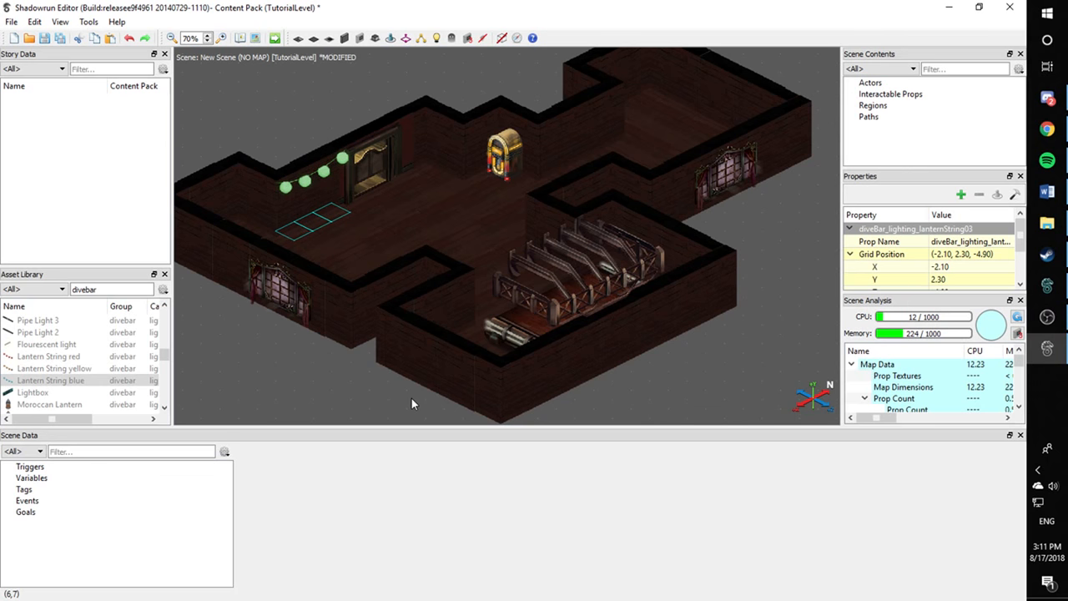
pyautogui.moveTo(313, 373); pyautogui.dragTo(487, 404, button='middle')
pyautogui.click(419, 344)
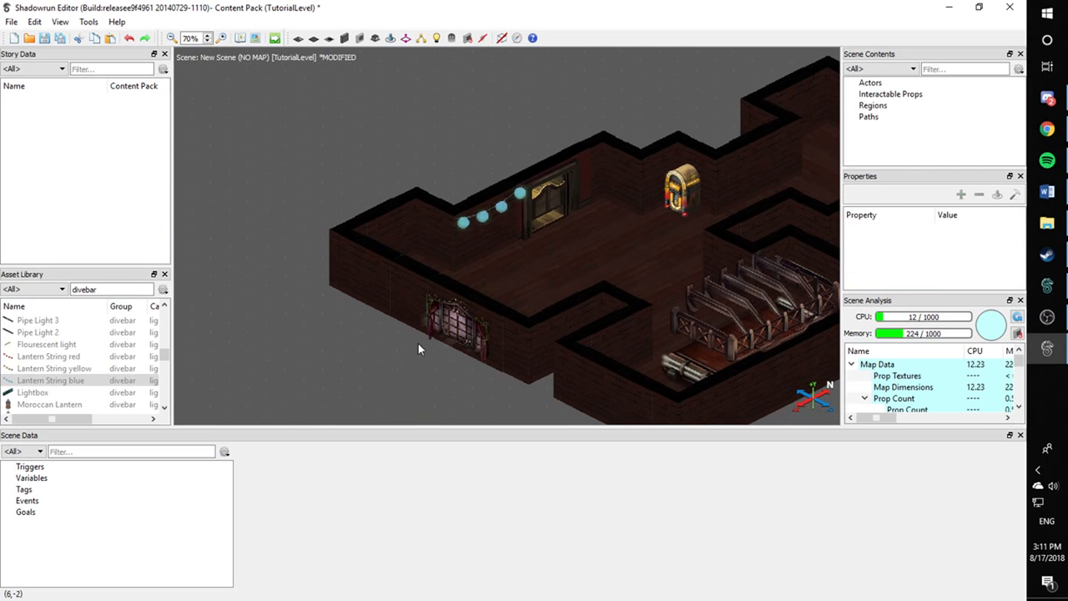
# Duplicate the blue lantern string along the back wall so the copy continues over the doorway, and deselect it
pyautogui.scroll(1, 425, 308)
pyautogui.scroll(1, 426, 308)
pyautogui.moveTo(456, 279); pyautogui.dragTo(378, 333, button='middle')
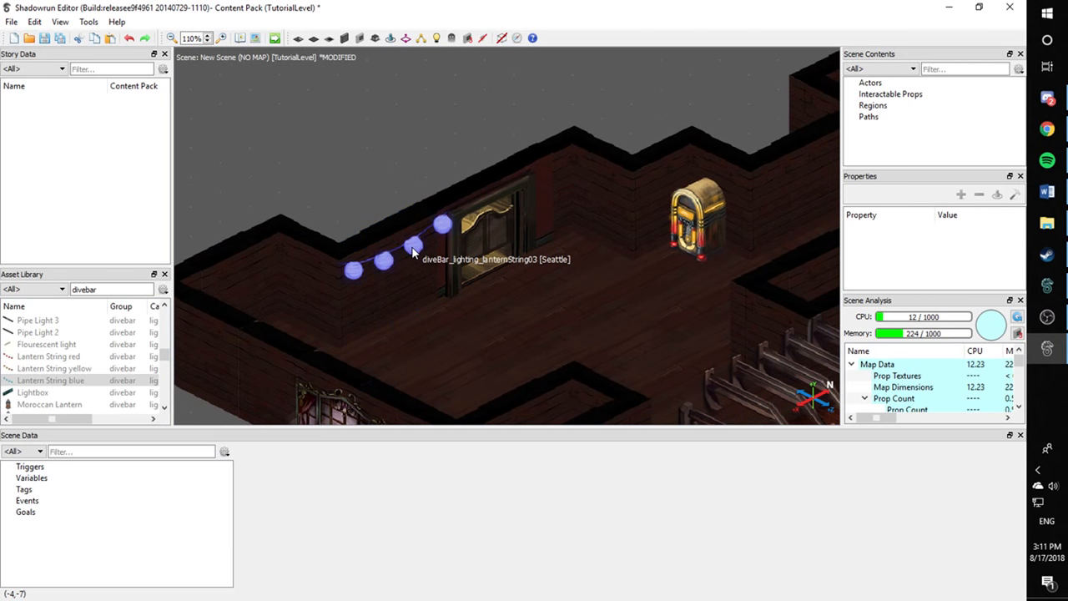
pyautogui.keyDown('ctrl'); pyautogui.moveTo(412, 248); pyautogui.dragTo(557, 194); pyautogui.keyUp('ctrl')
pyautogui.click(418, 130)
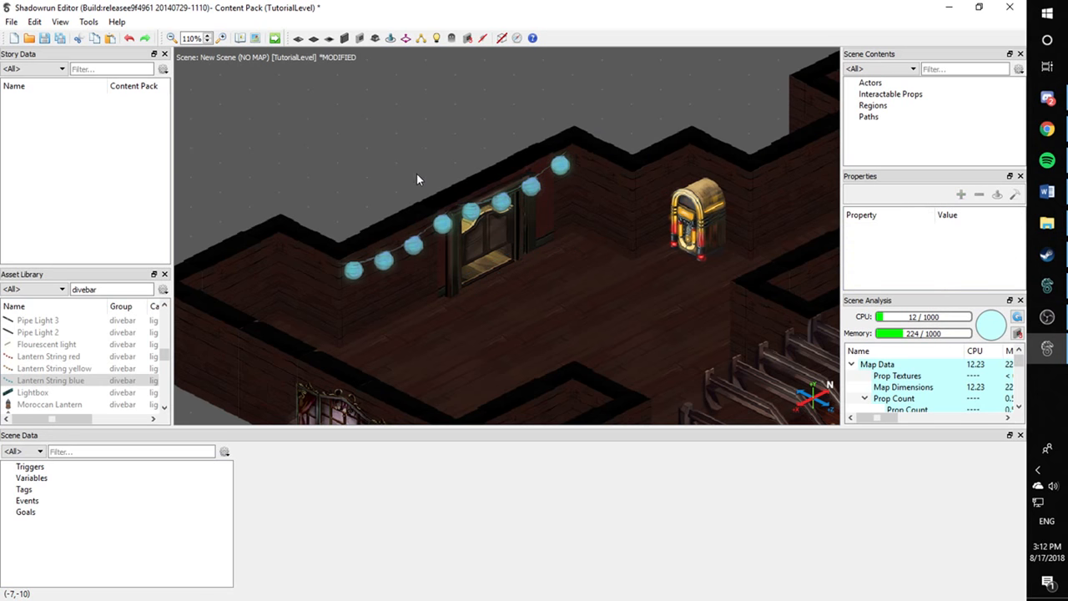
# Place a red Lantern String on the back wall beyond the jukebox and raise it to grid position (-12.80, 0.30, -1.20)
pyautogui.scroll(-3, 378, 214)
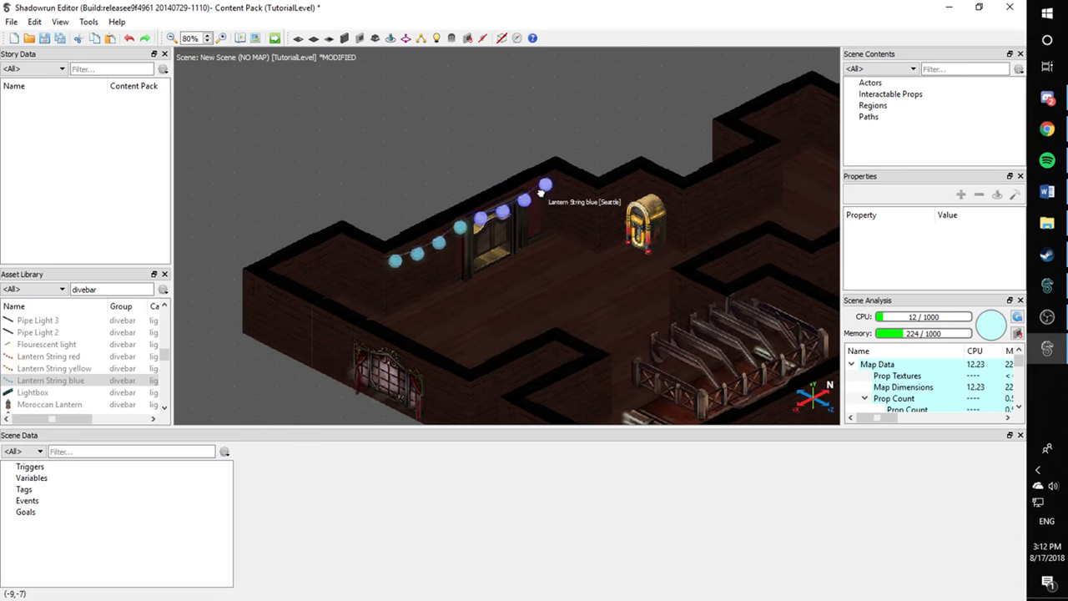
pyautogui.moveTo(541, 193); pyautogui.dragTo(373, 169, button='middle')
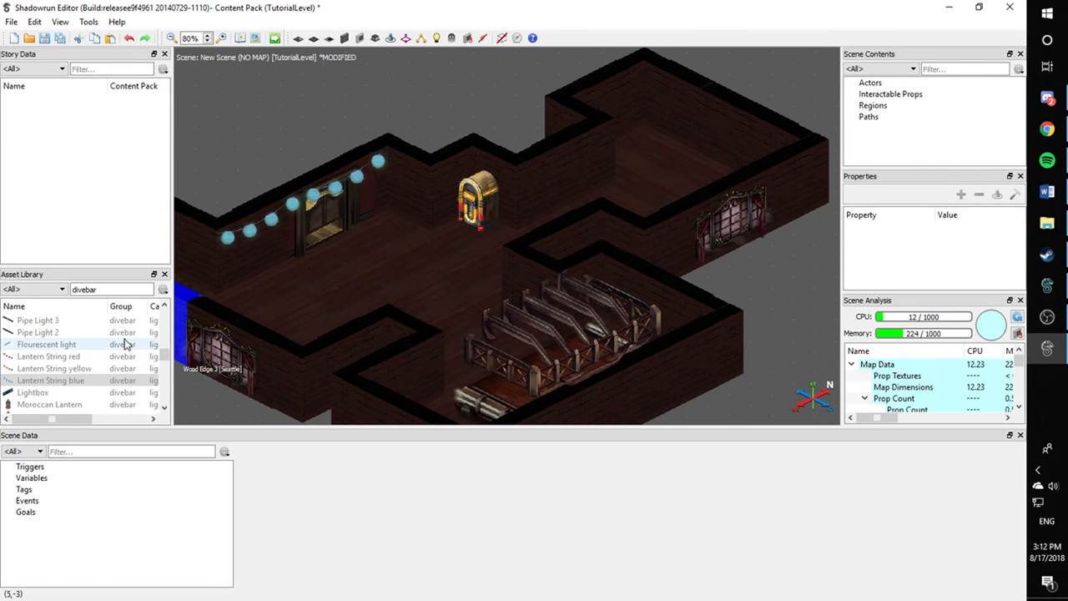
pyautogui.moveTo(68, 355); pyautogui.dragTo(564, 170)
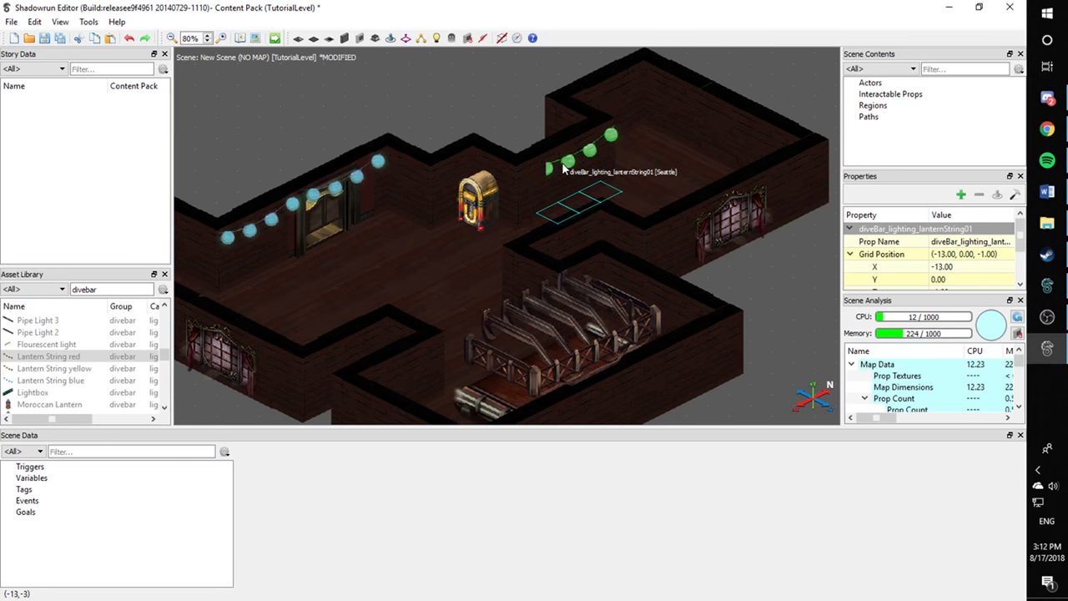
pyautogui.press('pageup')
pyautogui.press('pagedown')
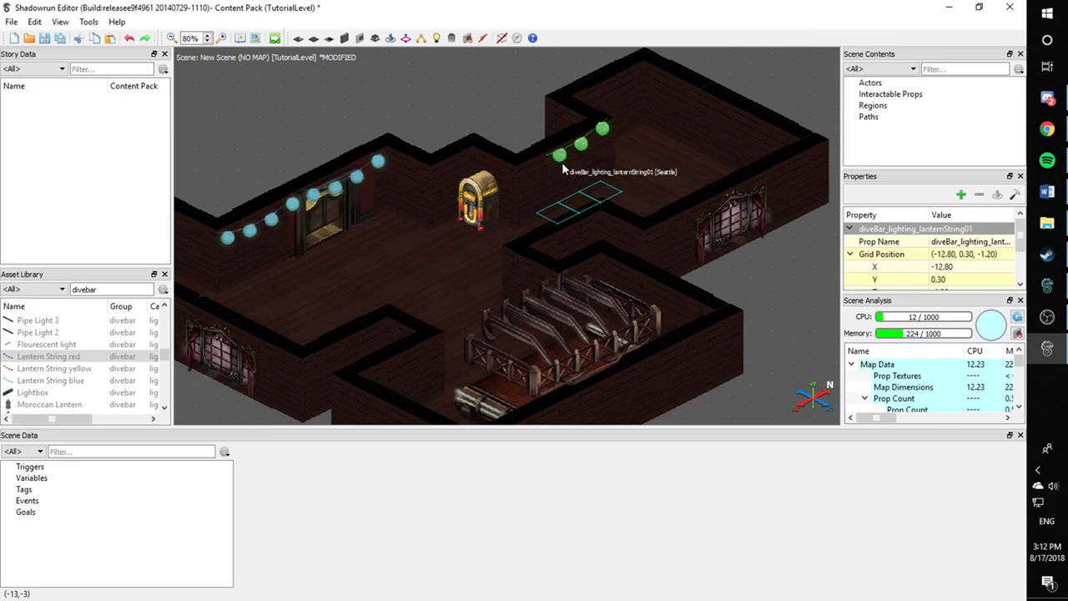
# Nudge the red lantern string along its wall and raise it to grid position (-12.30, 0.50, -0.80), and deselect it
pyautogui.hotkey('shift', 'Down')
pyautogui.hotkey('shift', 'Down')
pyautogui.hotkey('shift', 'Right')
pyautogui.hotkey('shift', 'Right')
pyautogui.hotkey('shift', 'Right')
pyautogui.hotkey('shift', 'Right')
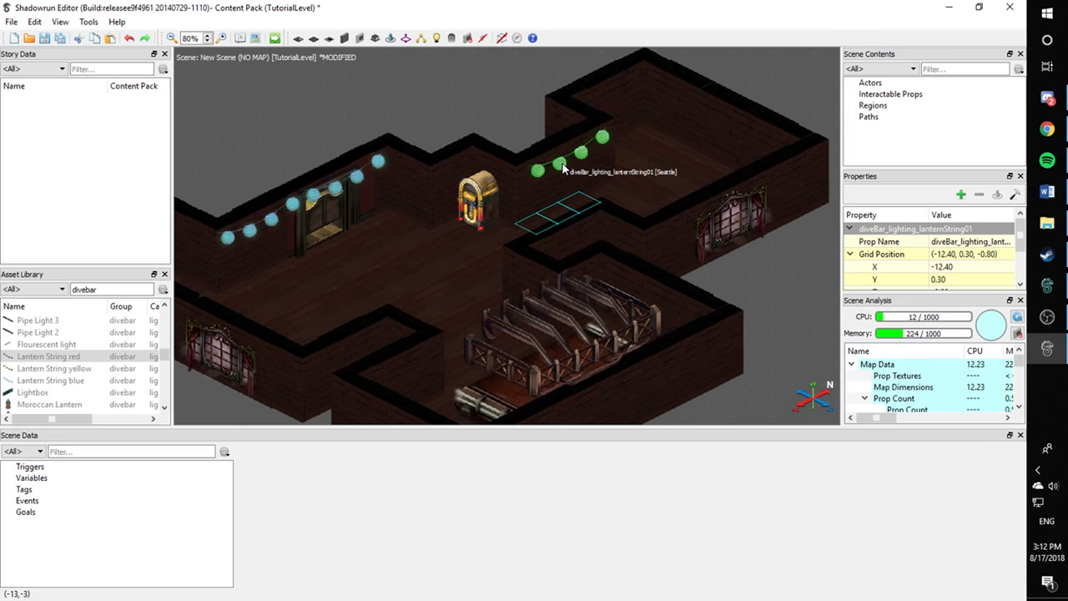
pyautogui.hotkey('shift', 'Left')
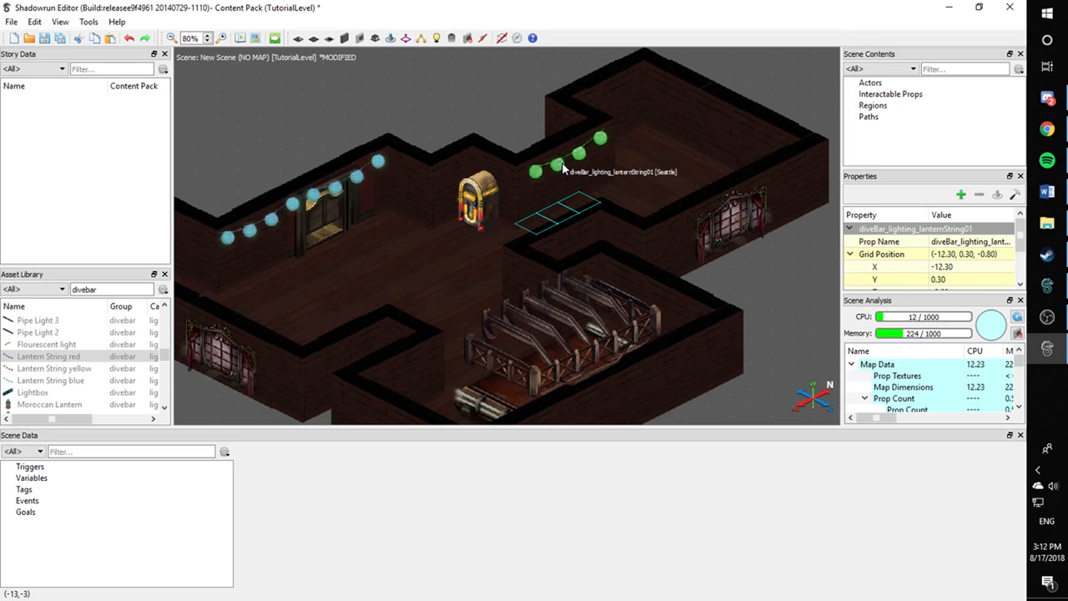
pyautogui.press('pageup')
pyautogui.press('pageup')
pyautogui.press('pageup')
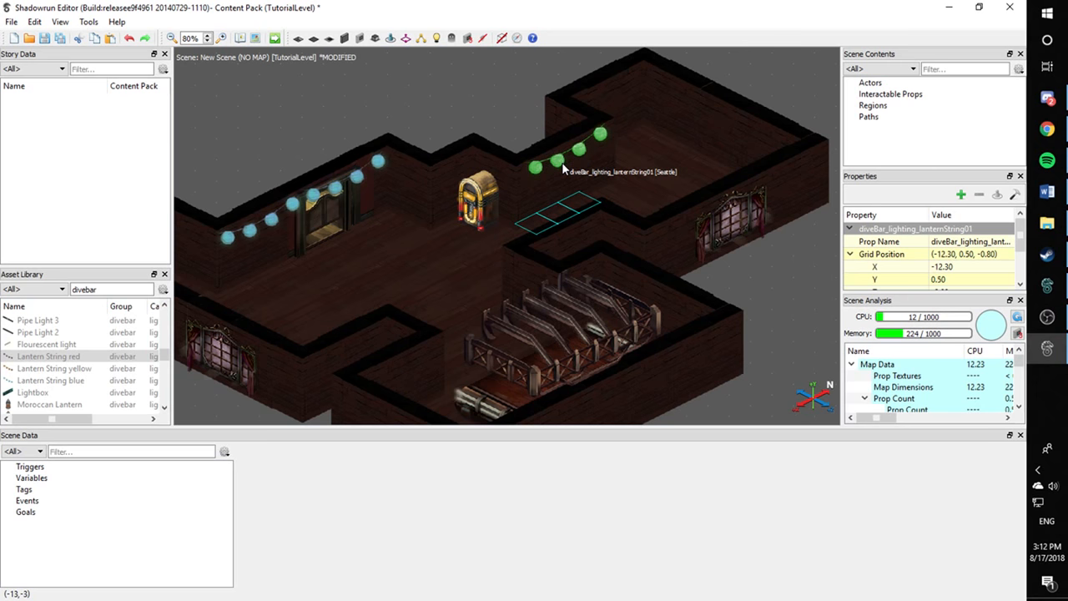
pyautogui.click(495, 121)
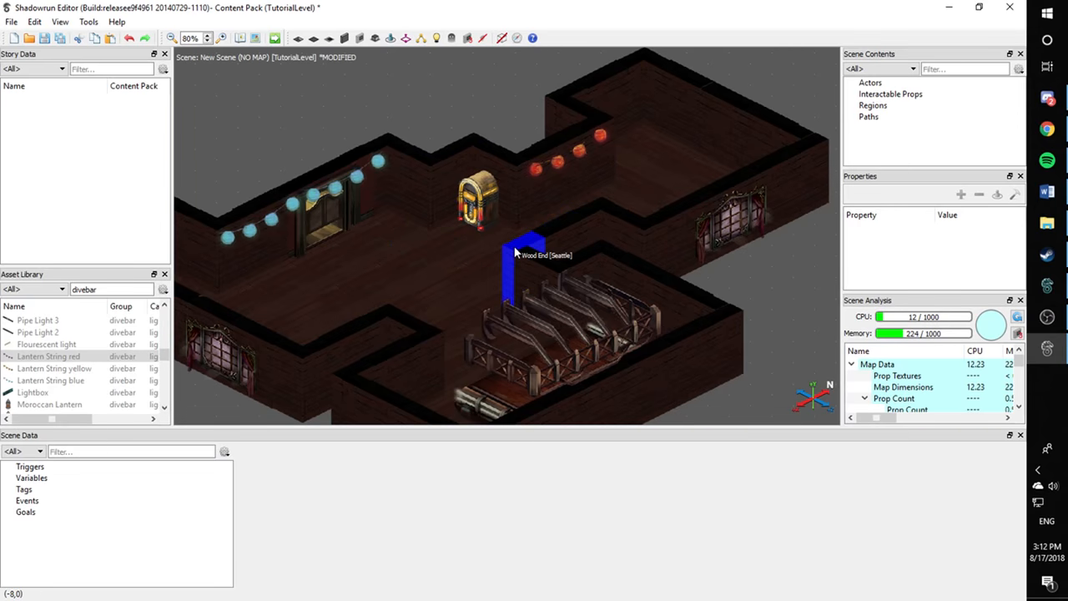
# Bring the Drumset into the back room and drop it on the Stage at grid position (-1.00, 0.00, 6.00)
pyautogui.moveTo(513, 246); pyautogui.dragTo(550, 232, button='middle')
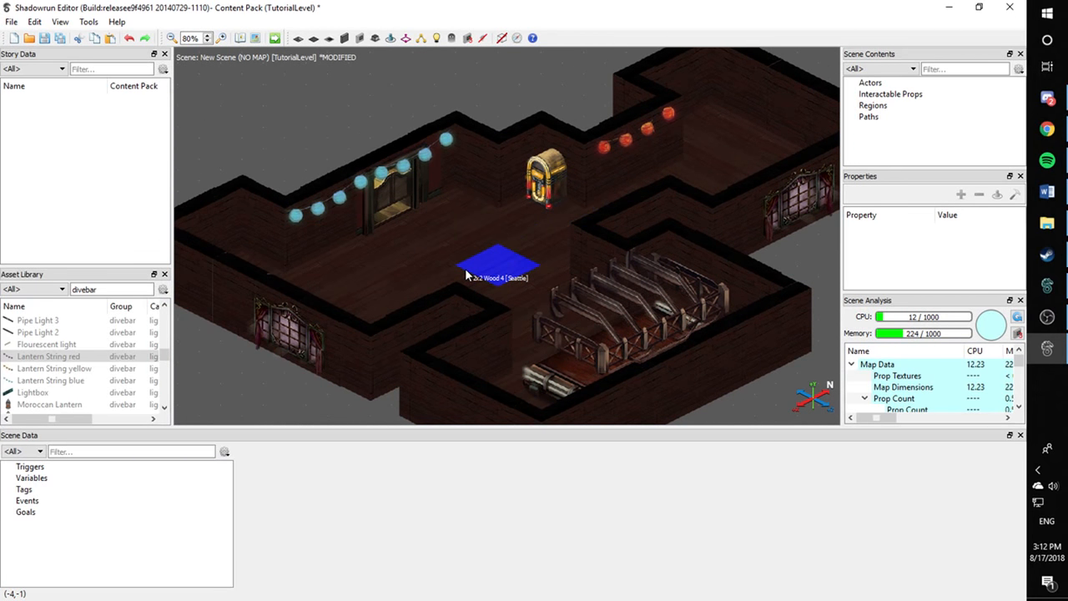
pyautogui.scroll(-1, 90, 368)
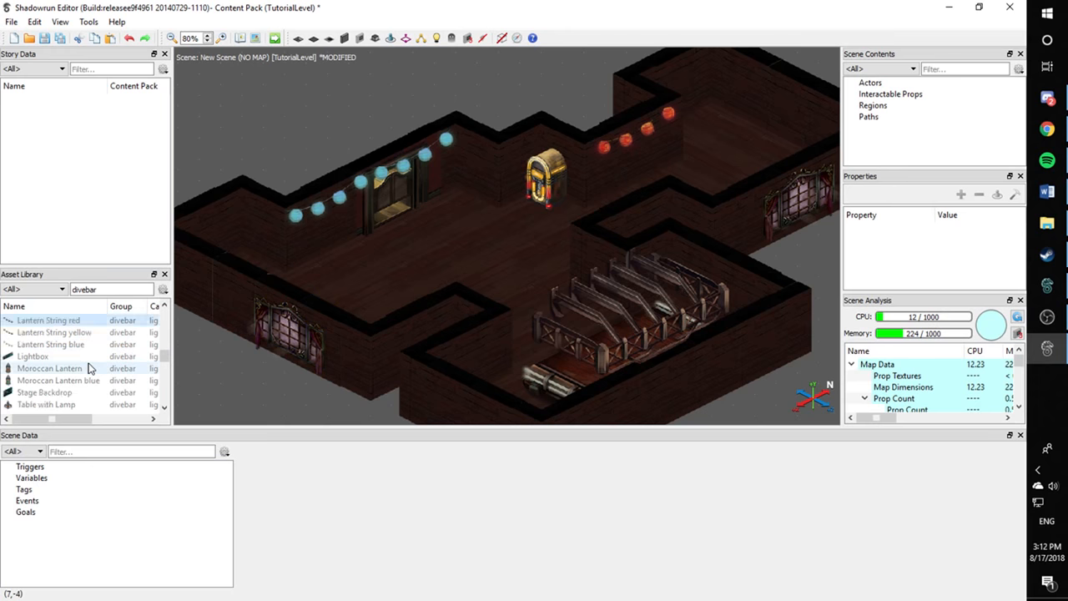
pyautogui.scroll(-3, 91, 368)
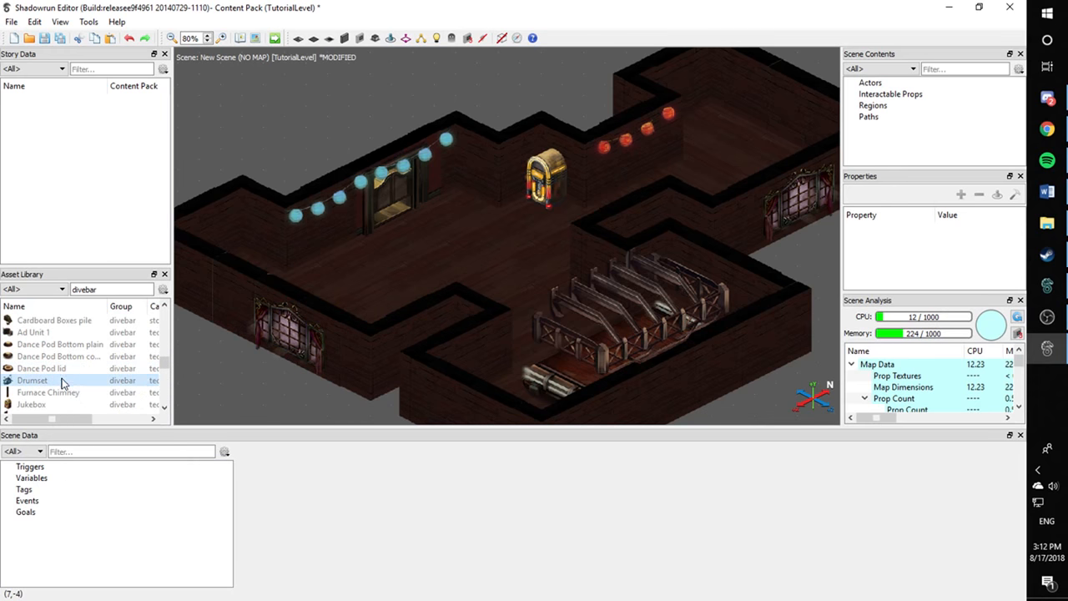
pyautogui.moveTo(60, 380); pyautogui.dragTo(576, 390)
pyautogui.scroll(4, 607, 409)
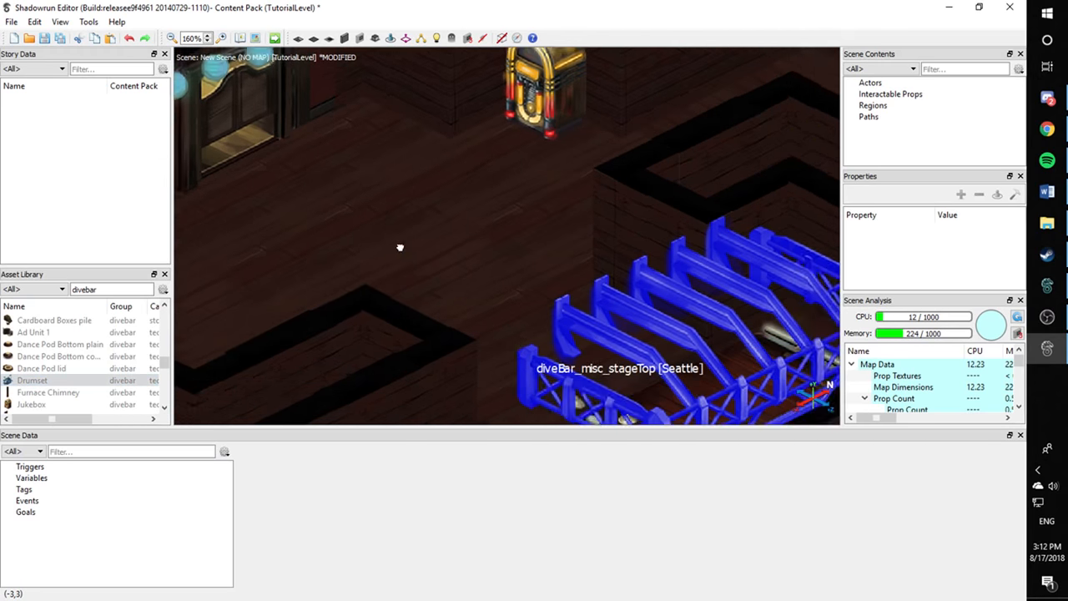
pyautogui.moveTo(511, 298); pyautogui.dragTo(259, 125)
pyautogui.click(413, 345)
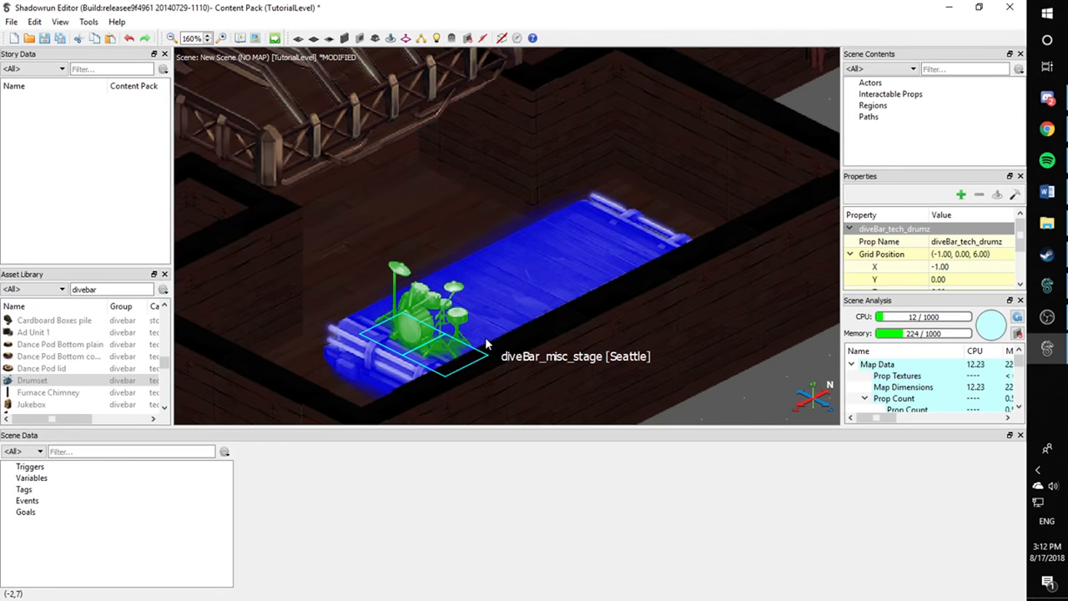
# Turn the drumset so its footprint runs along the stage, and raise it to grid position (-3.00, 2.00, 7.00)
pyautogui.press('Up')
pyautogui.press('Up')
pyautogui.press('Right')
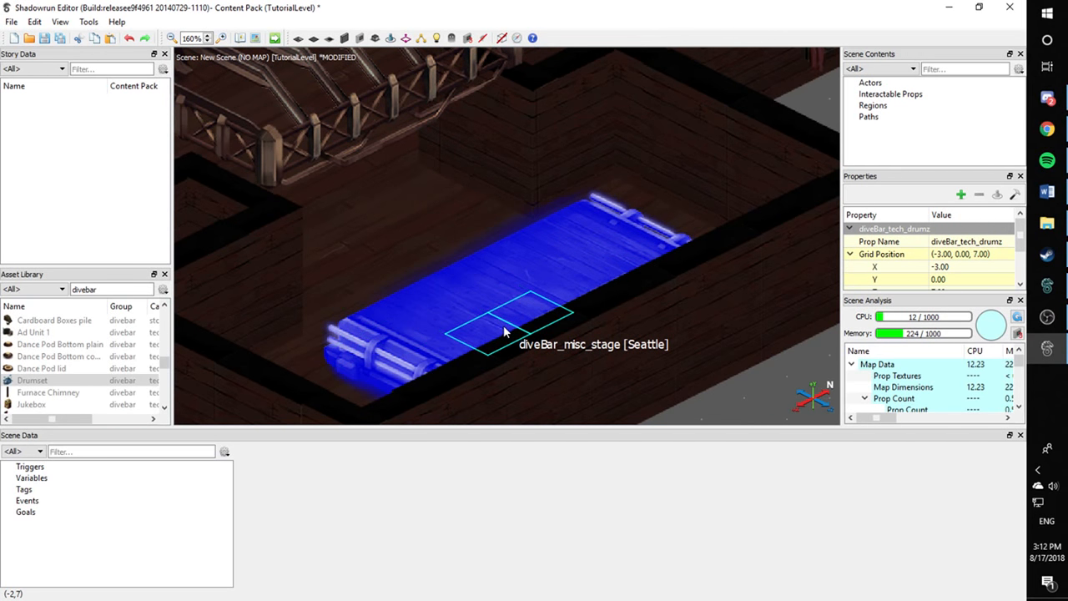
pyautogui.press('pageup')
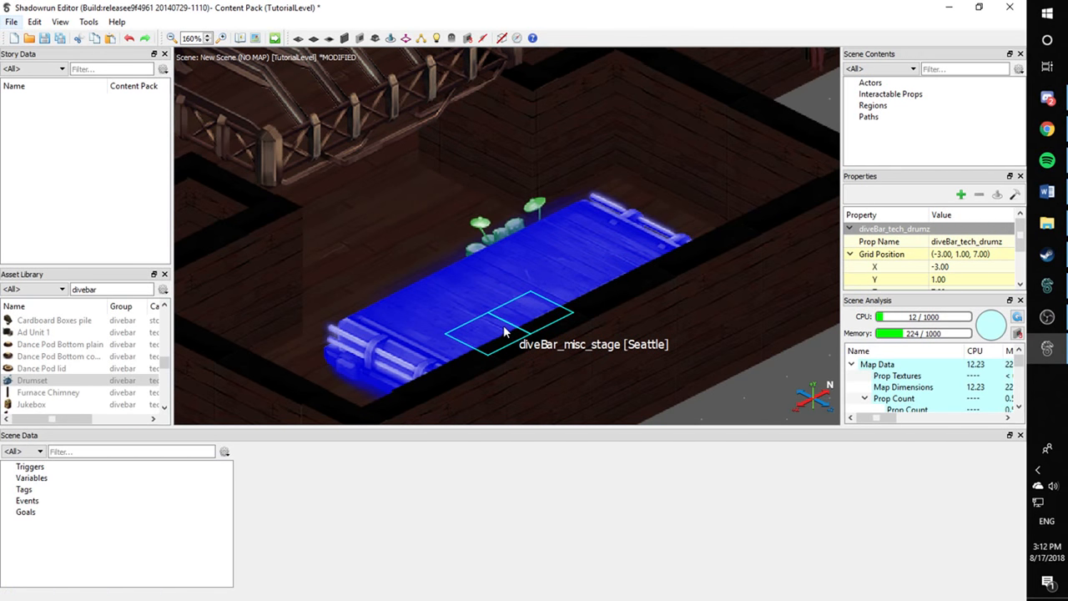
pyautogui.press('pageup')
pyautogui.press('Right')
pyautogui.press('Down')
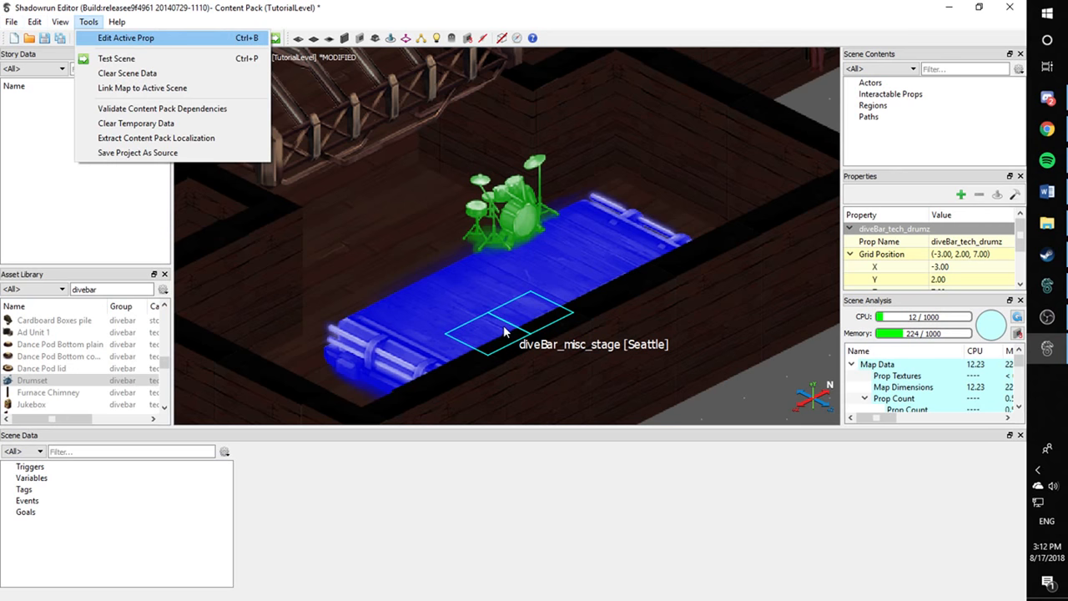
pyautogui.press('Up')
pyautogui.click(518, 206)
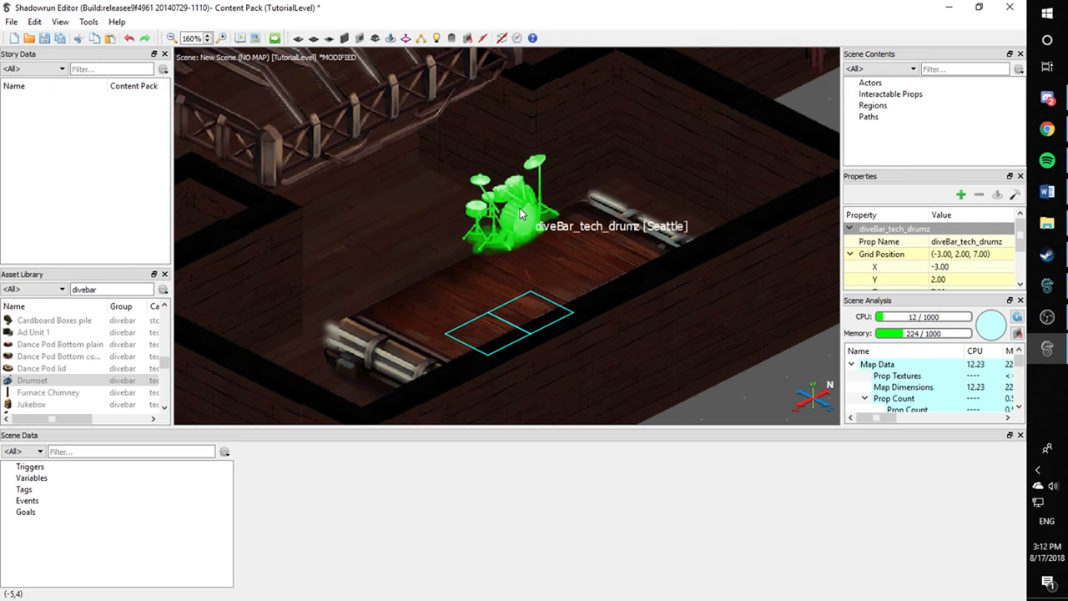
# Lower and raise the drumset repeatedly between heights 0.00 and 2.00 to compare how it shows against the stage
pyautogui.press('Up')
pyautogui.press('Up')
pyautogui.press('Down')
pyautogui.press('Down')
pyautogui.press('Down')
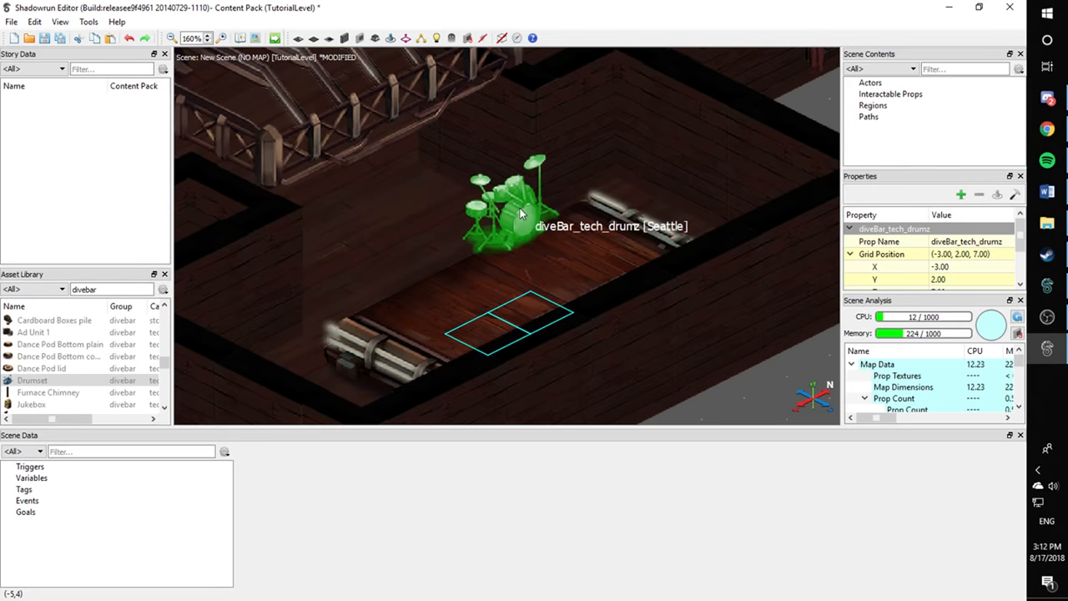
pyautogui.press('Up')
pyautogui.hotkey('shift', 'Down')
pyautogui.hotkey('shift', 'Down')
pyautogui.hotkey('shift', 'Up')
pyautogui.hotkey('shift', 'Up')
pyautogui.hotkey('shift', 'Down')
pyautogui.hotkey('shift', 'Down')
pyautogui.hotkey('shift', 'Up')
pyautogui.hotkey('shift', 'Up')
pyautogui.hotkey('shift', 'Down')
pyautogui.hotkey('shift', 'Down')
pyautogui.hotkey('shift', 'Down')
pyautogui.hotkey('shift', 'Up')
pyautogui.hotkey('shift', 'Up')
pyautogui.hotkey('shift', 'Up')
pyautogui.hotkey('shift', 'Down')
pyautogui.hotkey('shift', 'Down')
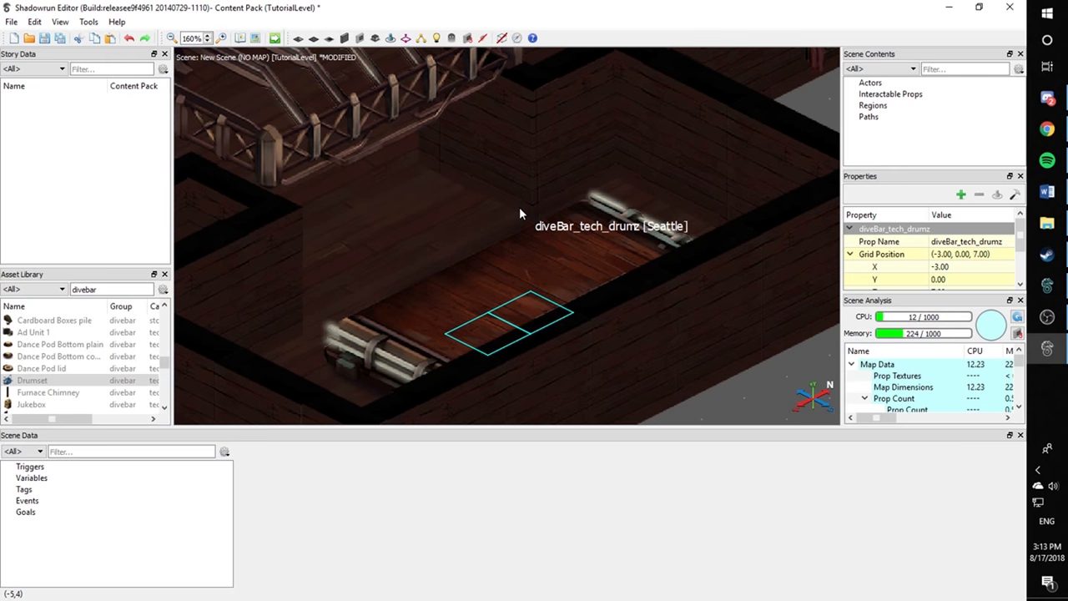
pyautogui.hotkey('shift', 'Up')
pyautogui.hotkey('shift', 'Up')
pyautogui.hotkey('shift', 'Up')
pyautogui.hotkey('shift', 'Down')
pyautogui.hotkey('shift', 'Down')
pyautogui.hotkey('shift', 'Down')
pyautogui.hotkey('shift', 'Up')
pyautogui.hotkey('shift', 'Up')
pyautogui.hotkey('shift', 'Up')
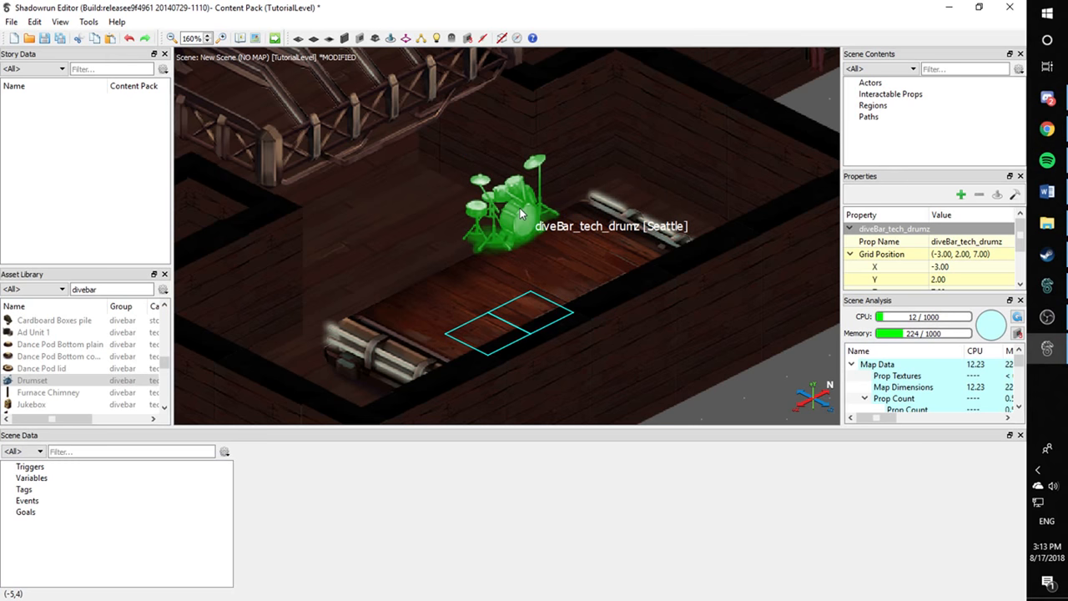
pyautogui.hotkey('shift', 'Down')
pyautogui.hotkey('shift', 'Down')
pyautogui.hotkey('shift', 'Down')
pyautogui.hotkey('shift', 'Up')
pyautogui.hotkey('shift', 'Up')
# Move the drumset forward along the stage to grid position (-0.90, 2.00, 9.00)
pyautogui.press('Right')
pyautogui.press('Right')
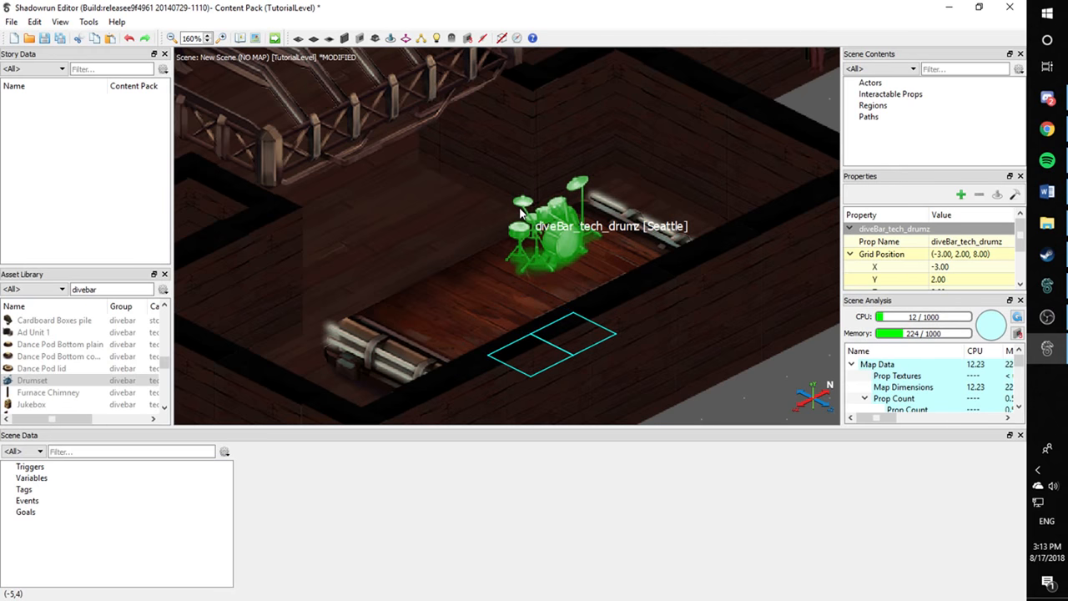
pyautogui.hotkey('ctrl', 'Down')
pyautogui.press('Down')
pyautogui.press('Down')
pyautogui.press('Down')
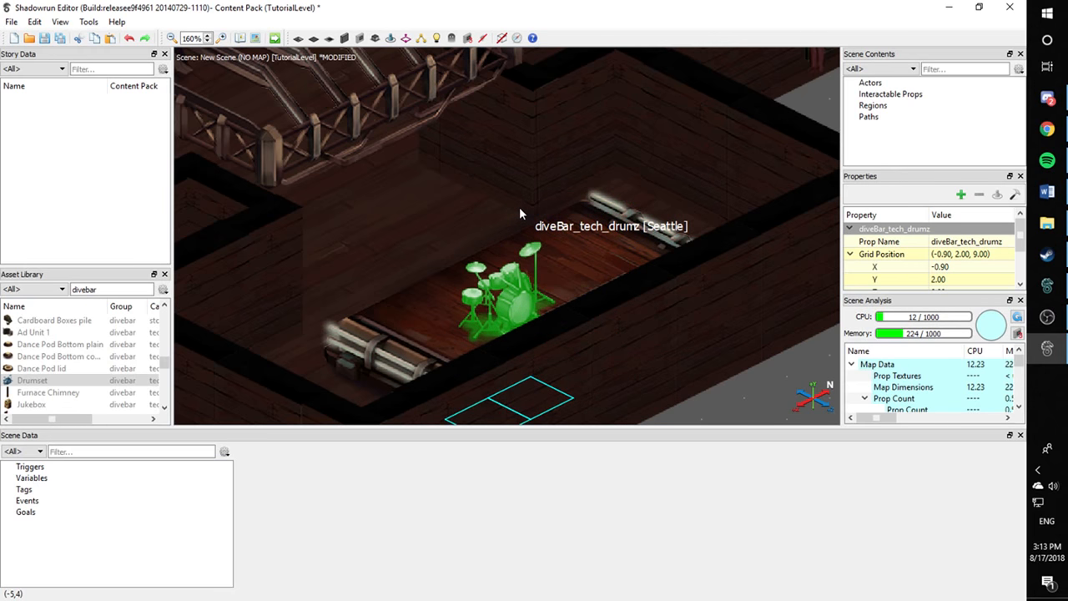
# Nudge the drumset to grid position (-0.50, 2.00, 9.00) on the stage, then deselect it and check its placement
pyautogui.hotkey('ctrl', 'Up')
pyautogui.hotkey('ctrl', 'Up')
pyautogui.hotkey('ctrl', 'Up')
pyautogui.hotkey('ctrl', 'Up')
pyautogui.hotkey('ctrl', 'Up')
pyautogui.hotkey('ctrl', 'Up')
pyautogui.hotkey('ctrl', 'Up')
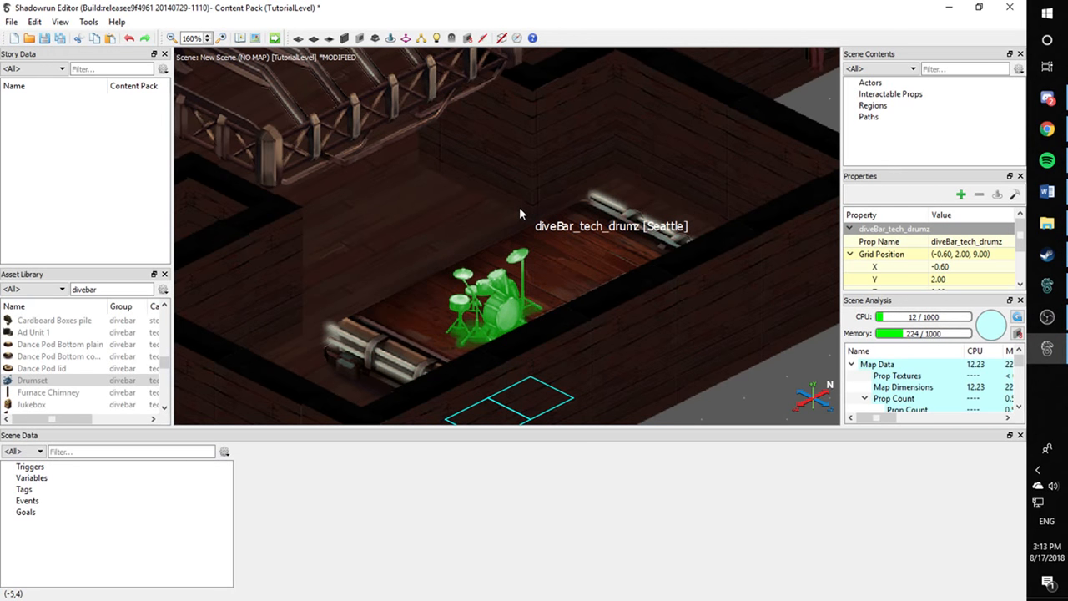
pyautogui.hotkey('ctrl', 'Down')
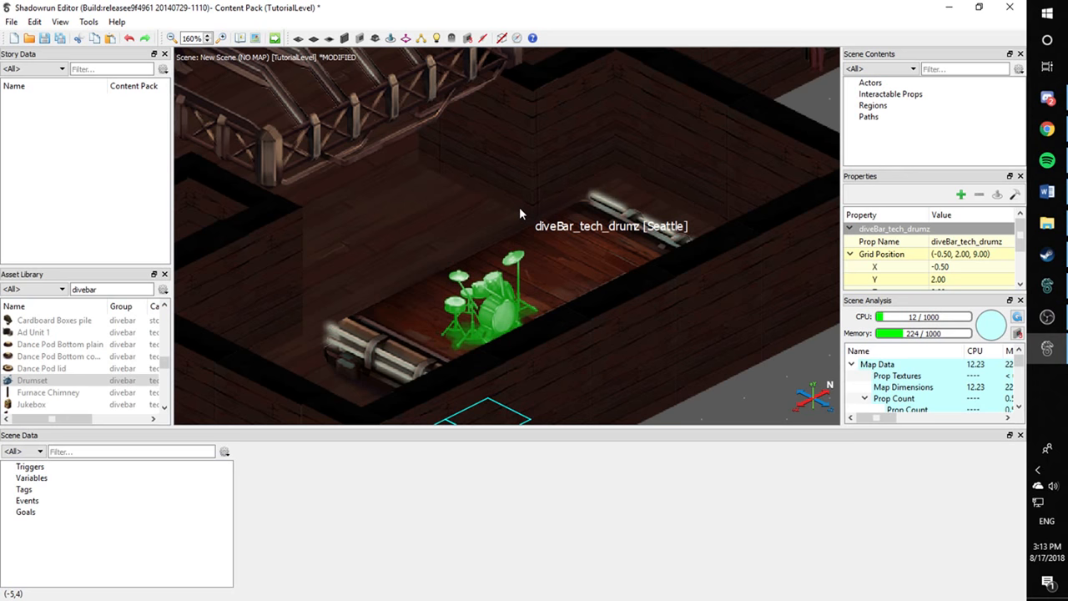
pyautogui.click(726, 402)
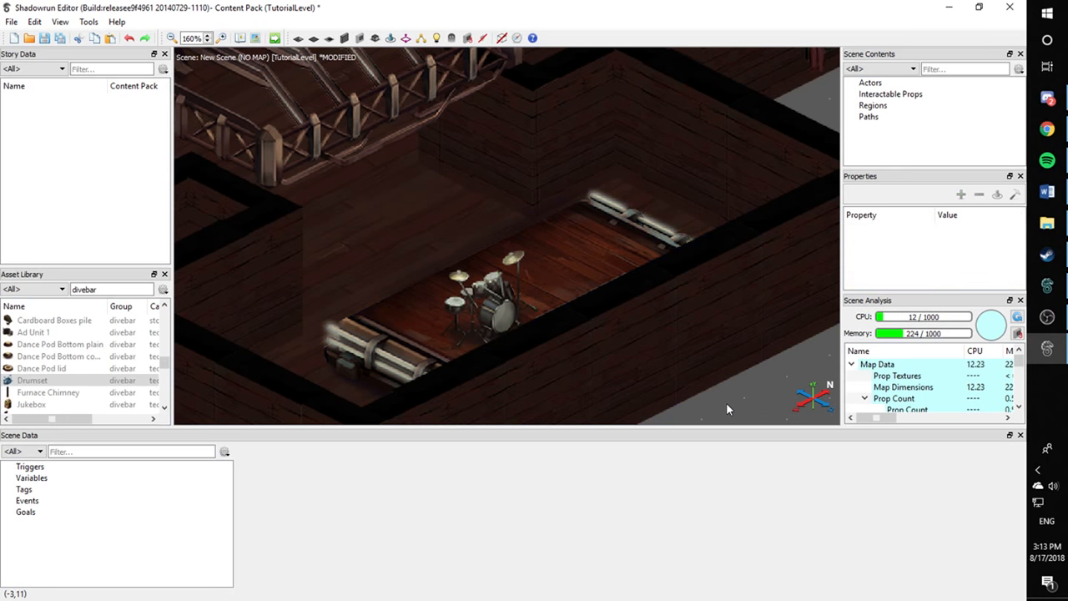
pyautogui.click(497, 311)
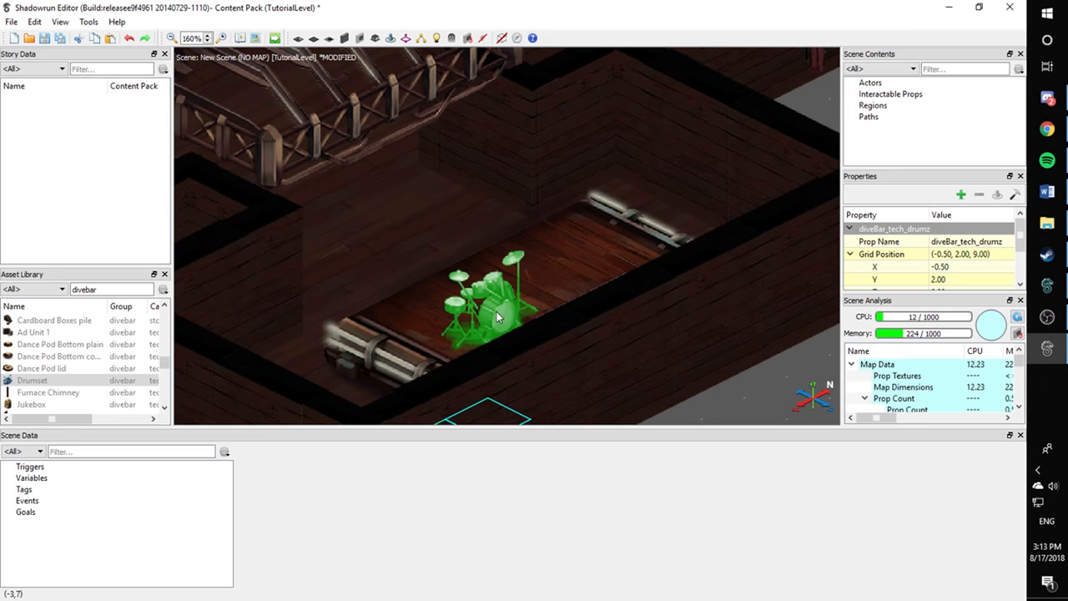
pyautogui.click(746, 423)
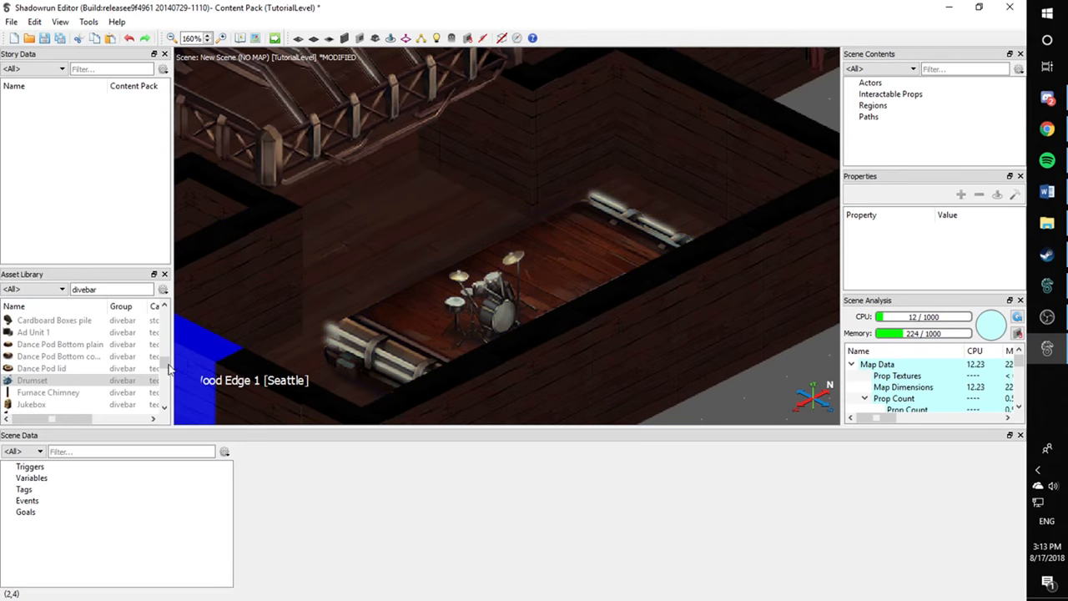
# Place a Speaker from the divebar assets behind the stage at grid position (-5.00, 0.00, 5.00)
pyautogui.moveTo(79, 332); pyautogui.dragTo(70, 407)
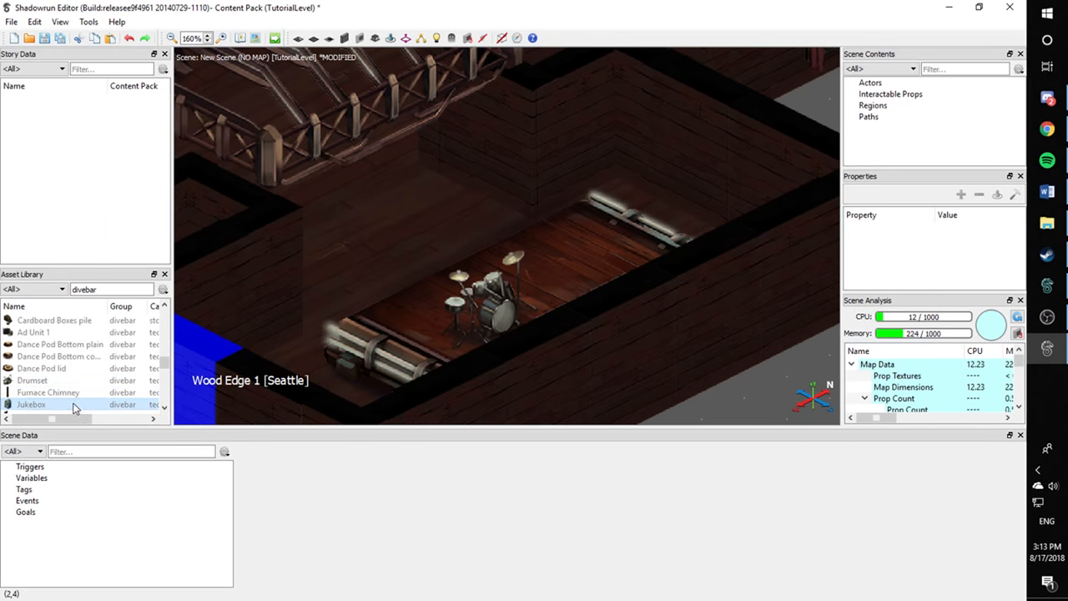
pyautogui.scroll(-2, 72, 392)
pyautogui.moveTo(48, 359); pyautogui.dragTo(40, 403)
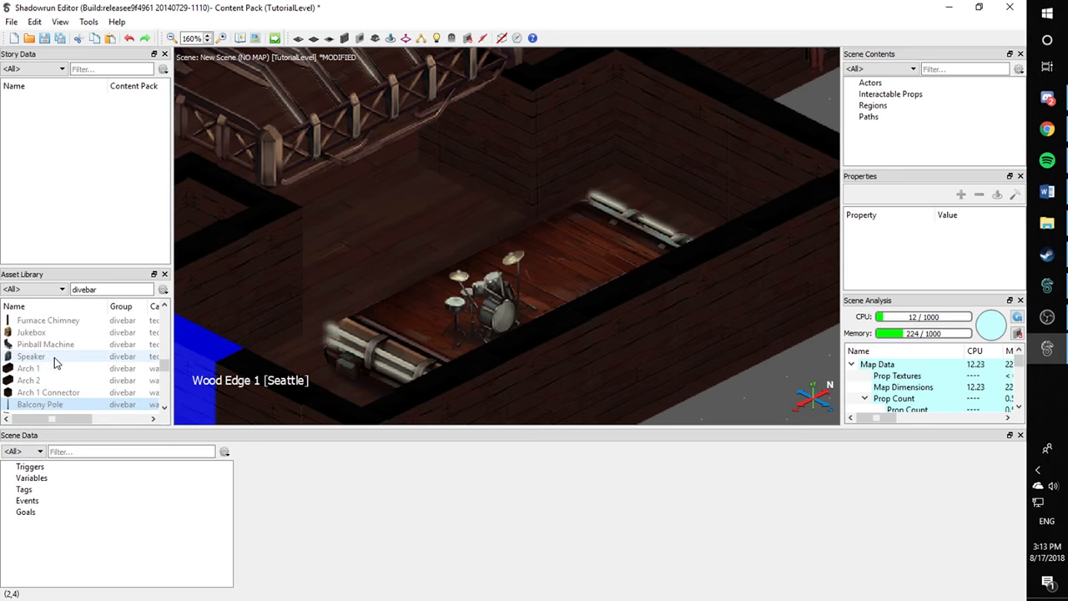
pyautogui.moveTo(54, 357); pyautogui.dragTo(509, 235)
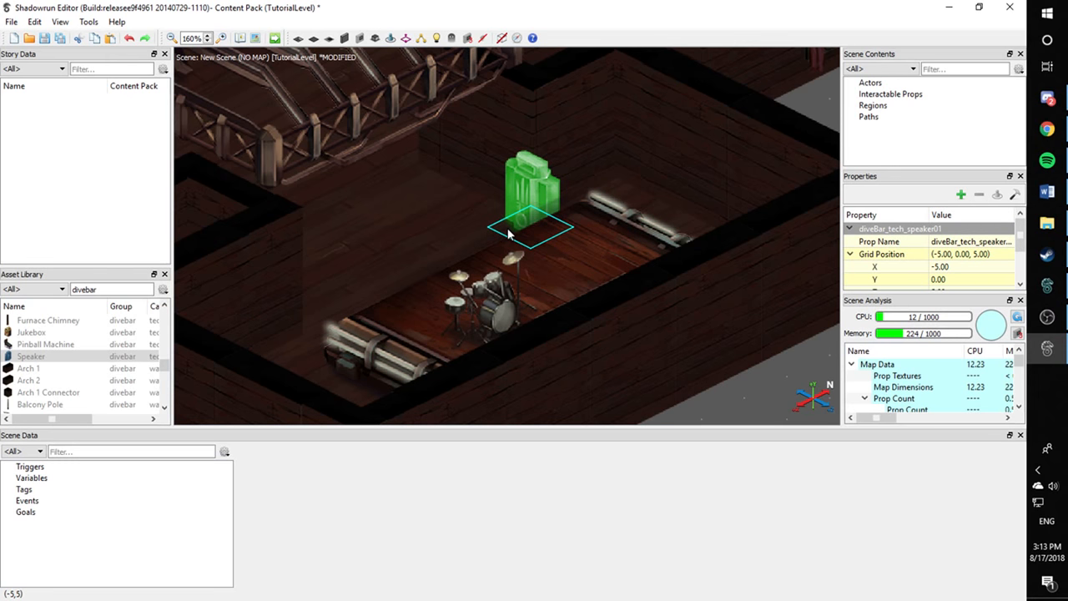
# Move the speaker to the near end of the stage at grid position (1.30, 0.00, 8.20)
pyautogui.press('r')
pyautogui.press('Down')
pyautogui.press('Down')
pyautogui.press('Down')
pyautogui.press('Down')
pyautogui.press('Down')
pyautogui.press('Down')
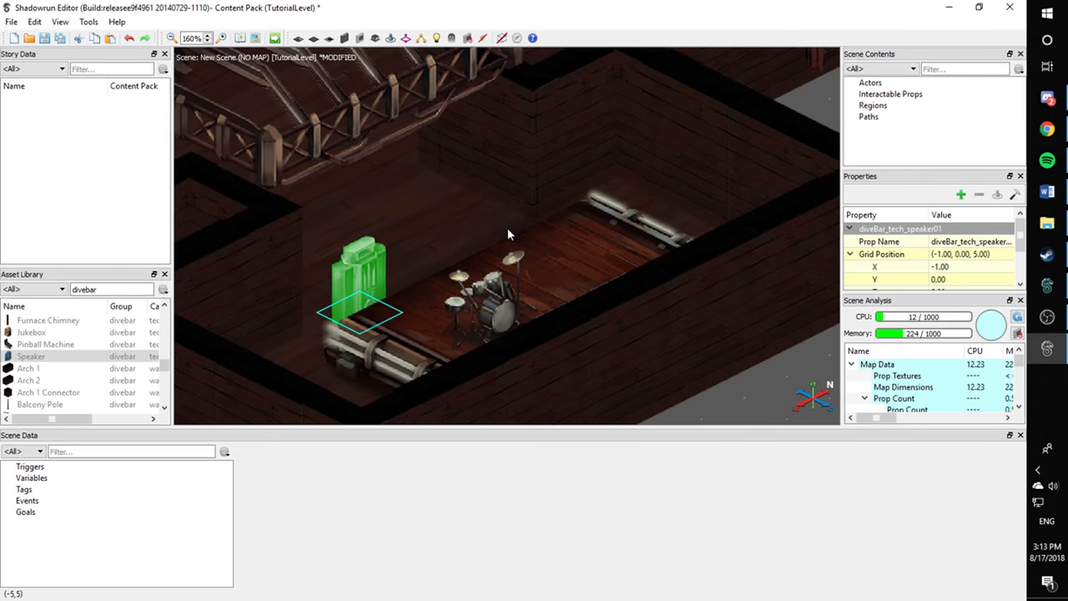
pyautogui.press('Right')
pyautogui.press('Right')
pyautogui.press('Right')
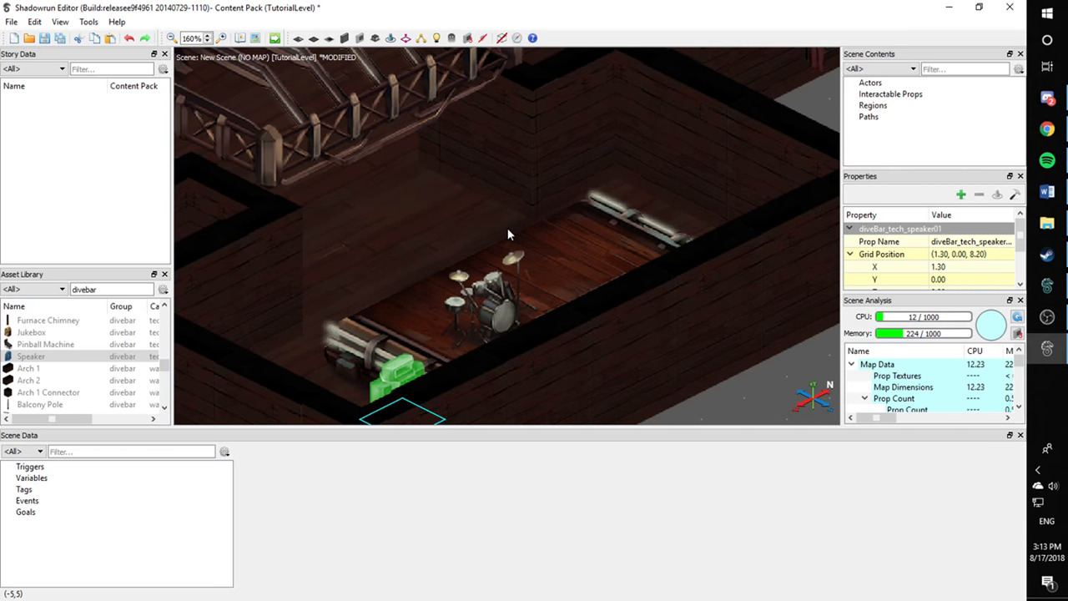
# Fine-tune the speaker into the near corner beside the stage at grid position (1.00, 0.00, 7.20)
pyautogui.hotkey('shift', 'Left')
pyautogui.hotkey('shift', 'Left')
pyautogui.hotkey('shift', 'Left')
pyautogui.hotkey('shift', 'Left')
pyautogui.hotkey('shift', 'Up')
pyautogui.hotkey('shift', 'Up')
pyautogui.hotkey('shift', 'Up')
pyautogui.hotkey('shift', 'Up')
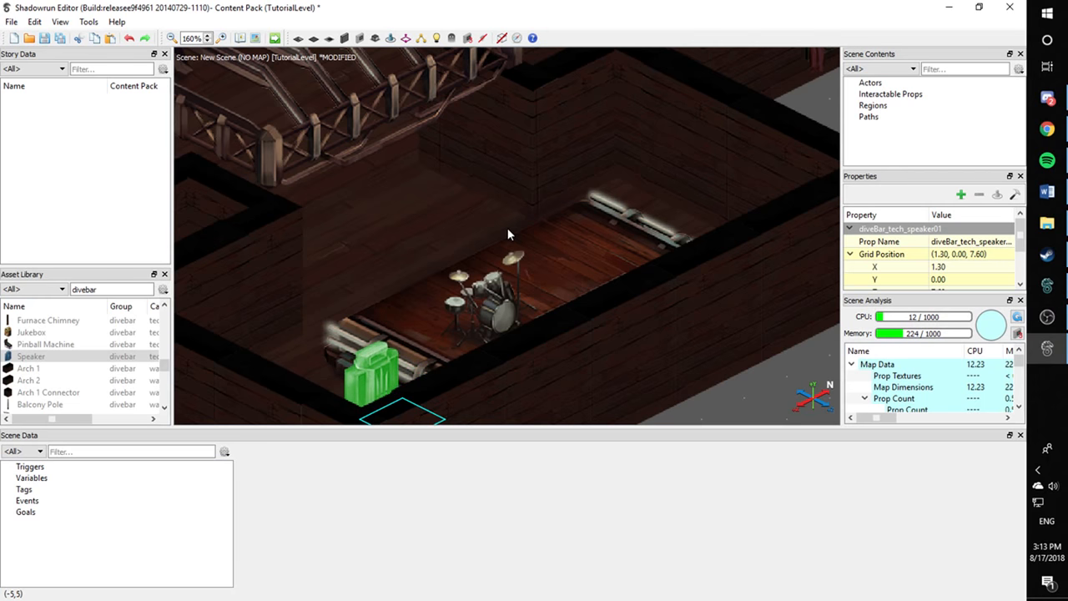
pyautogui.hotkey('shift', 'Left')
pyautogui.hotkey('shift', 'Left')
pyautogui.hotkey('shift', 'Left')
pyautogui.hotkey('shift', 'Left')
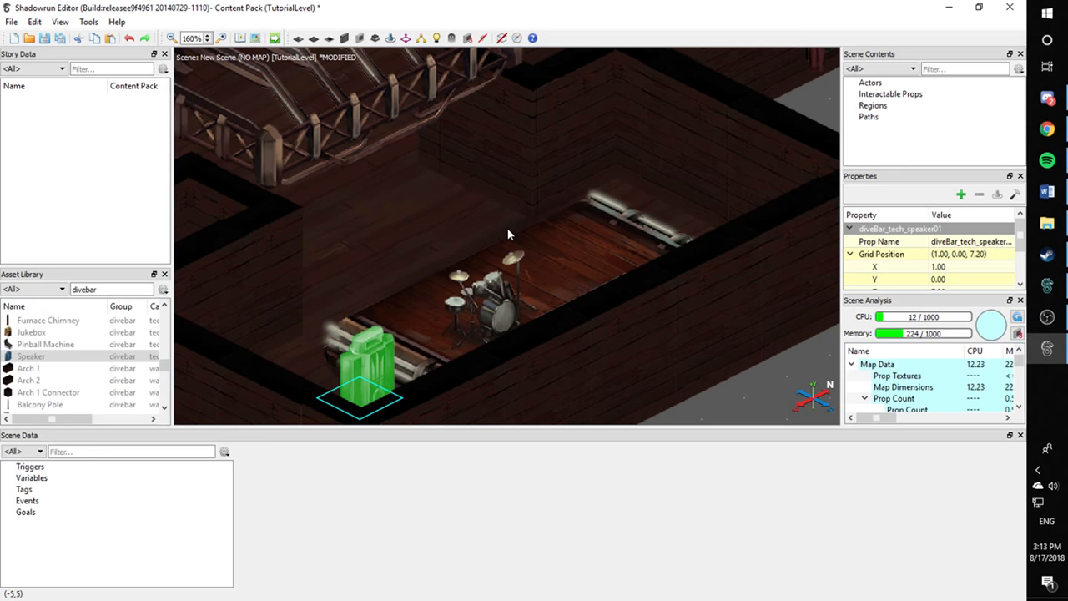
# Place a second speaker at the far end of the stage at grid position (-6.10, 0.00, 7.50) and deselect it
pyautogui.moveTo(353, 370); pyautogui.dragTo(693, 187)
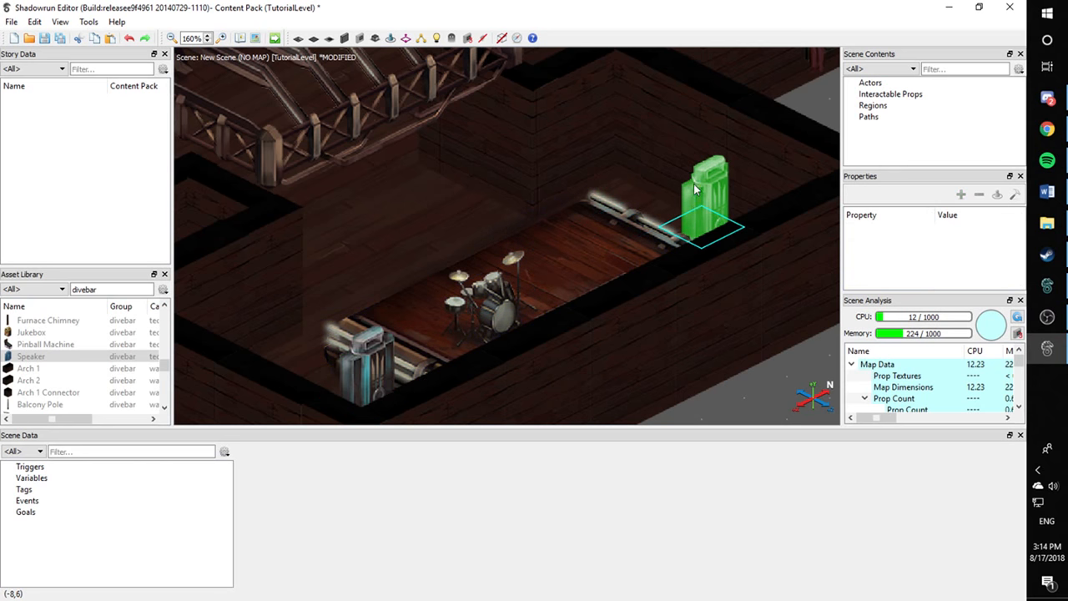
pyautogui.click(681, 201)
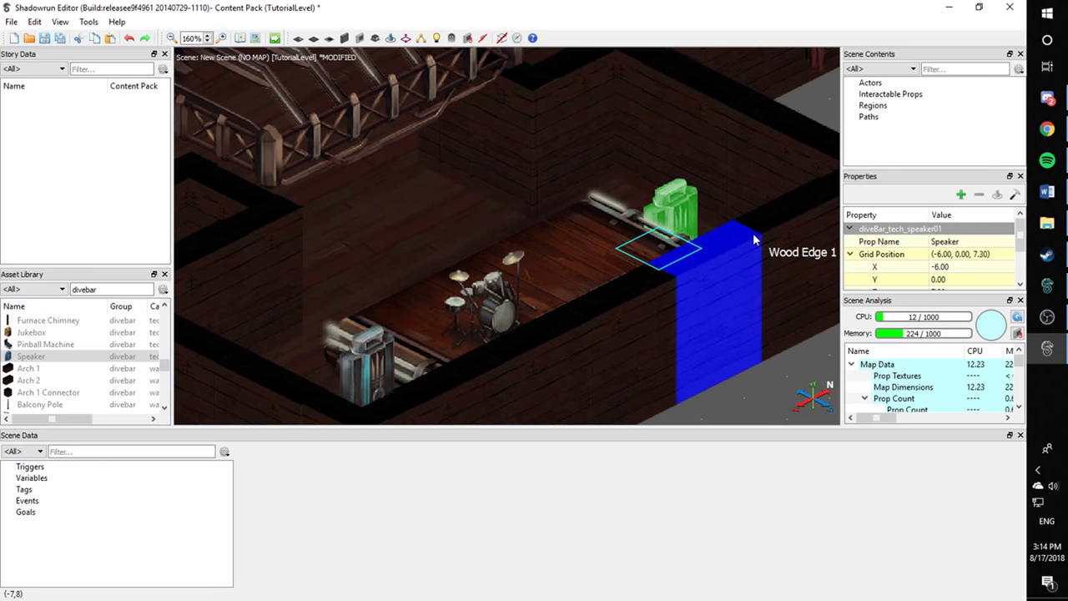
pyautogui.hotkey('shift', 'Right')
pyautogui.hotkey('shift', 'Right')
pyautogui.hotkey('shift', 'Up')
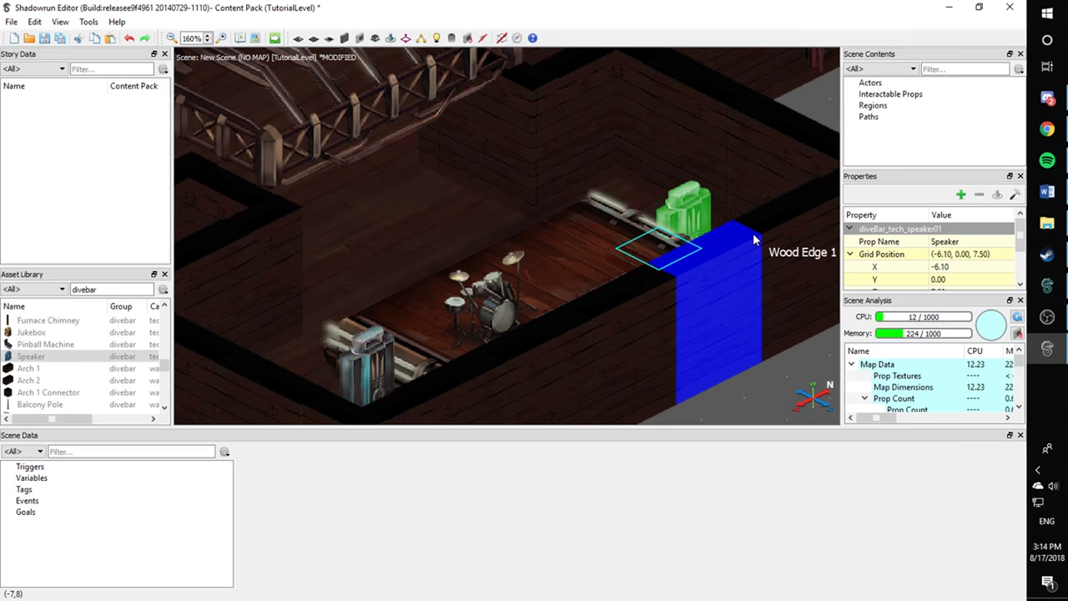
pyautogui.click(769, 384)
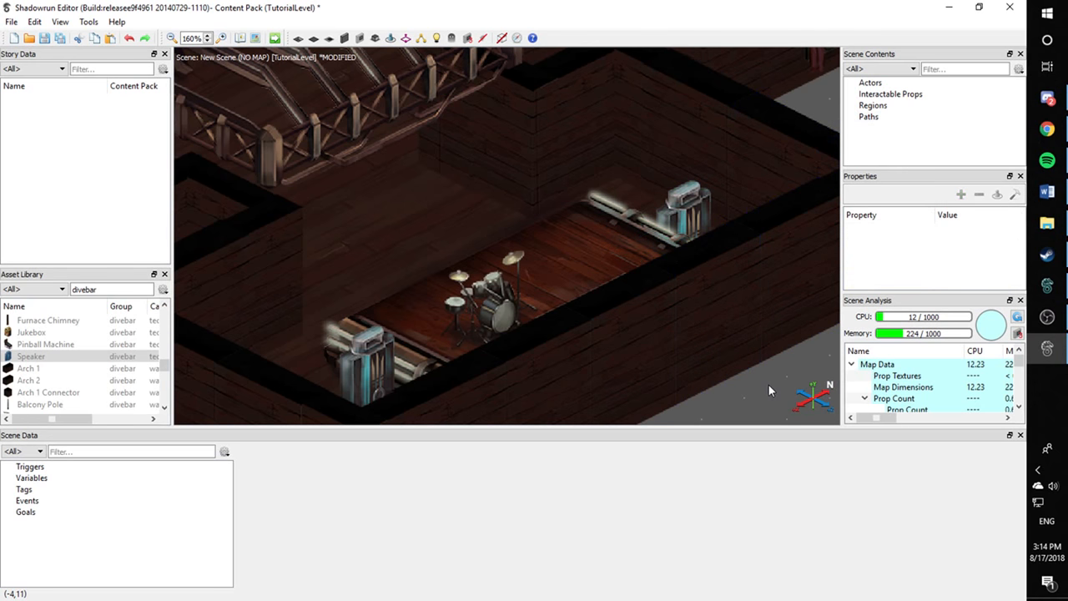
# Browse the divebar assets, from the wall pieces back to the stage items, for more props to use
pyautogui.scroll(-3, 714, 399)
pyautogui.scroll(-1, 714, 396)
pyautogui.moveTo(592, 333); pyautogui.dragTo(622, 358, button='middle')
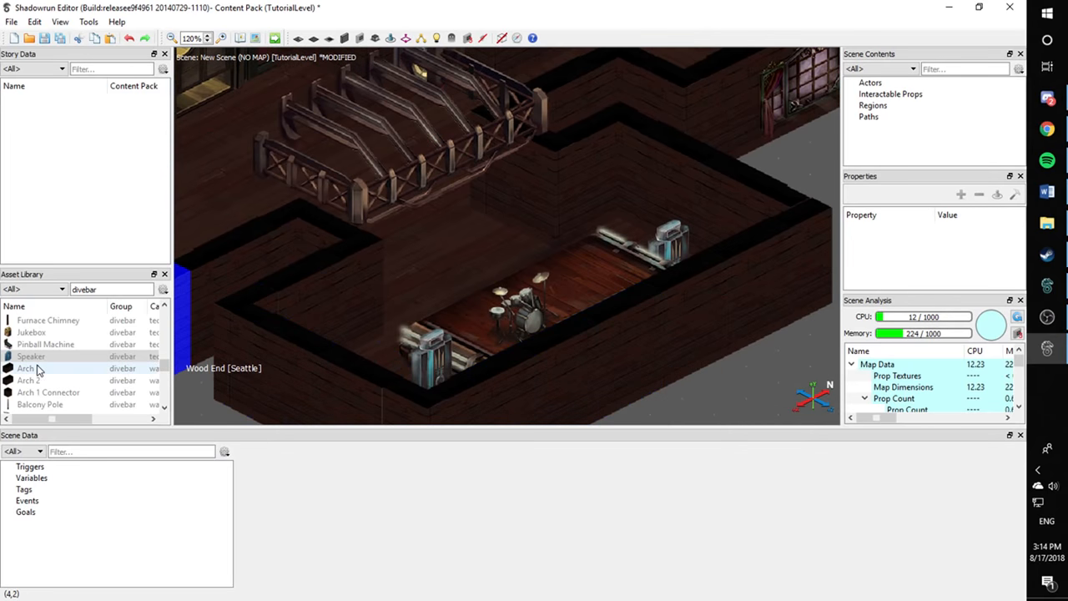
pyautogui.scroll(-5, 56, 379)
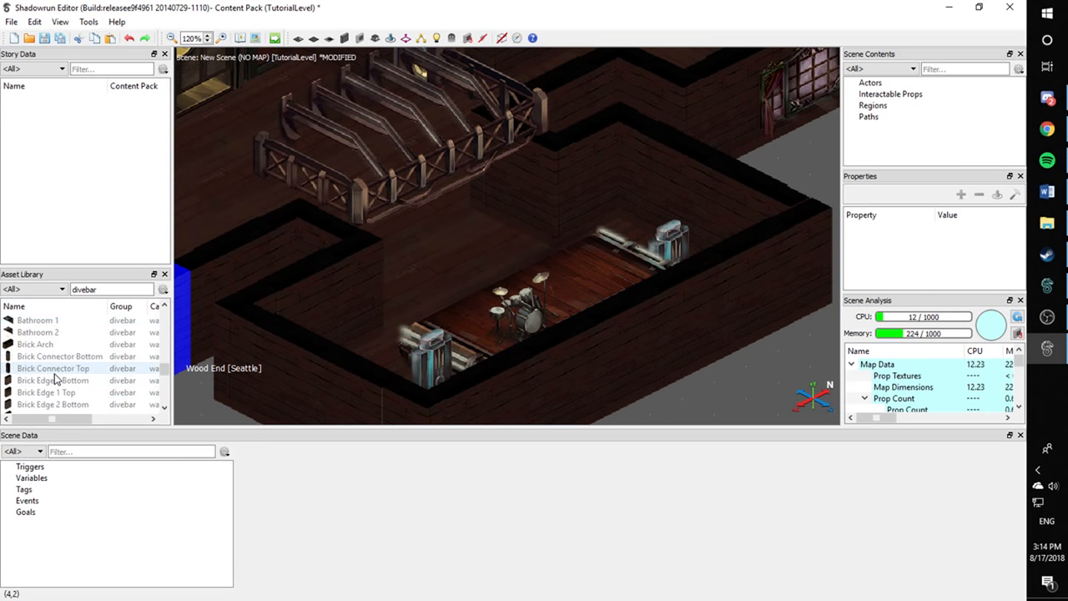
pyautogui.scroll(-8, 53, 371)
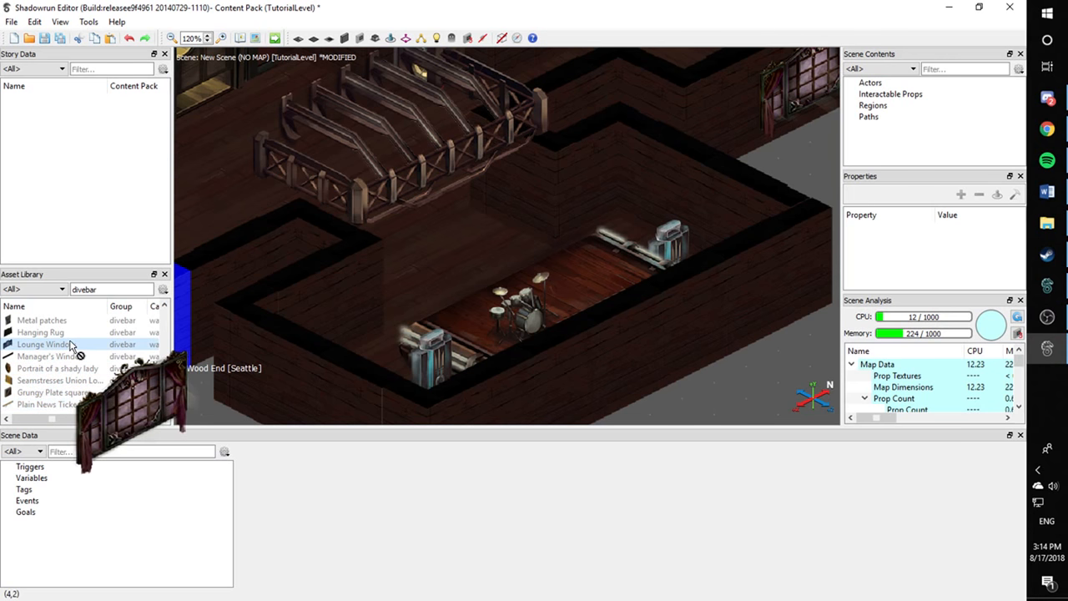
pyautogui.moveTo(73, 358)
pyautogui.scroll(-10, 73, 364)
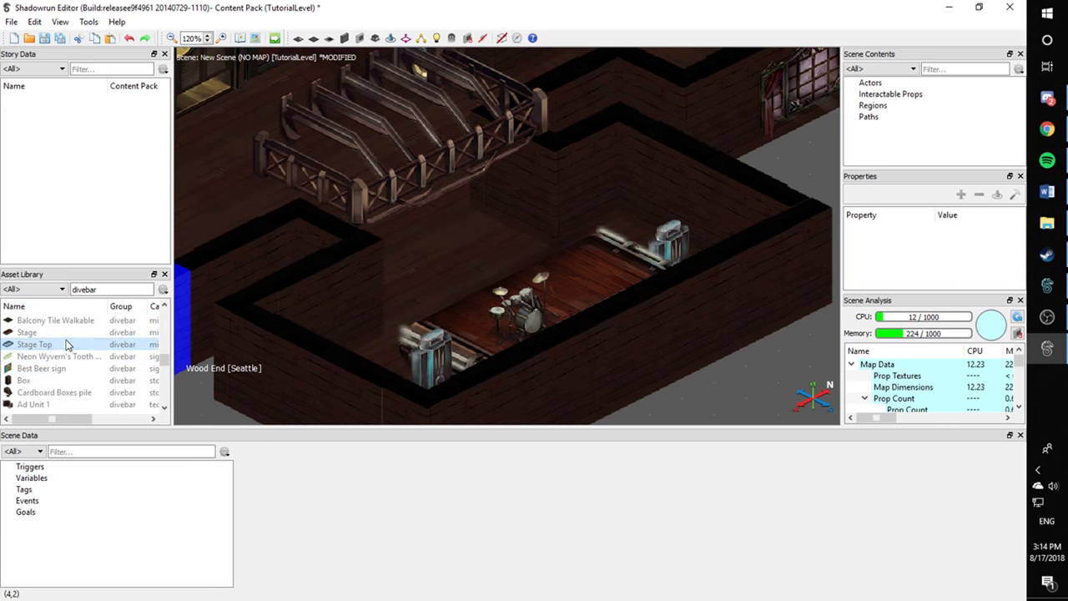
pyautogui.click(70, 333)
# Move the stage top over the stage and lower it to grid position (-2.90, -1.00, 7.80)
pyautogui.moveTo(362, 185); pyautogui.dragTo(529, 306)
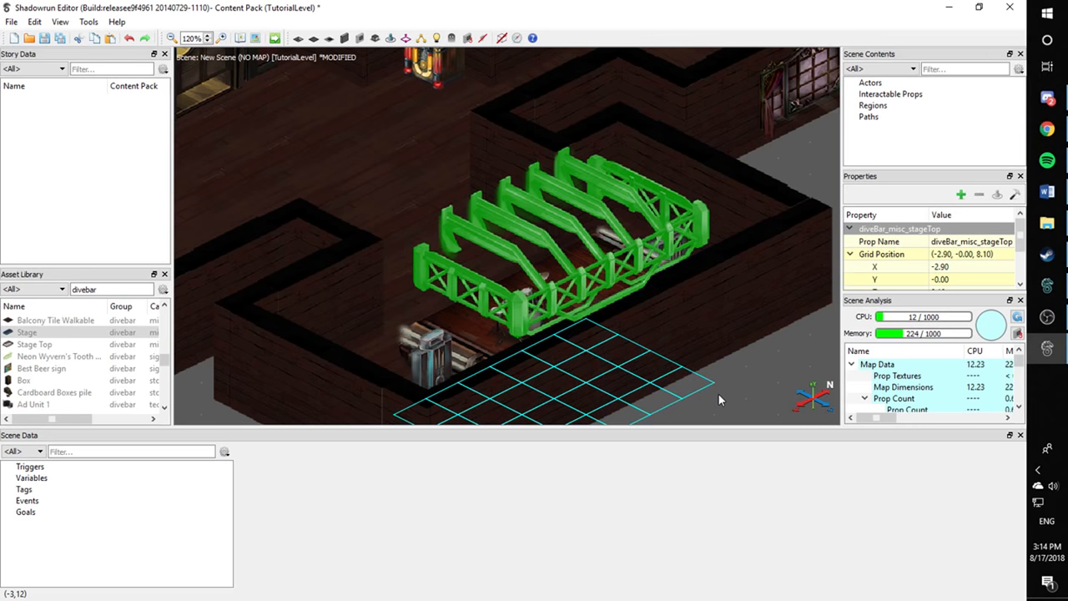
pyautogui.press('pagedown')
pyautogui.press('Left')
pyautogui.press('Left')
pyautogui.press('Left')
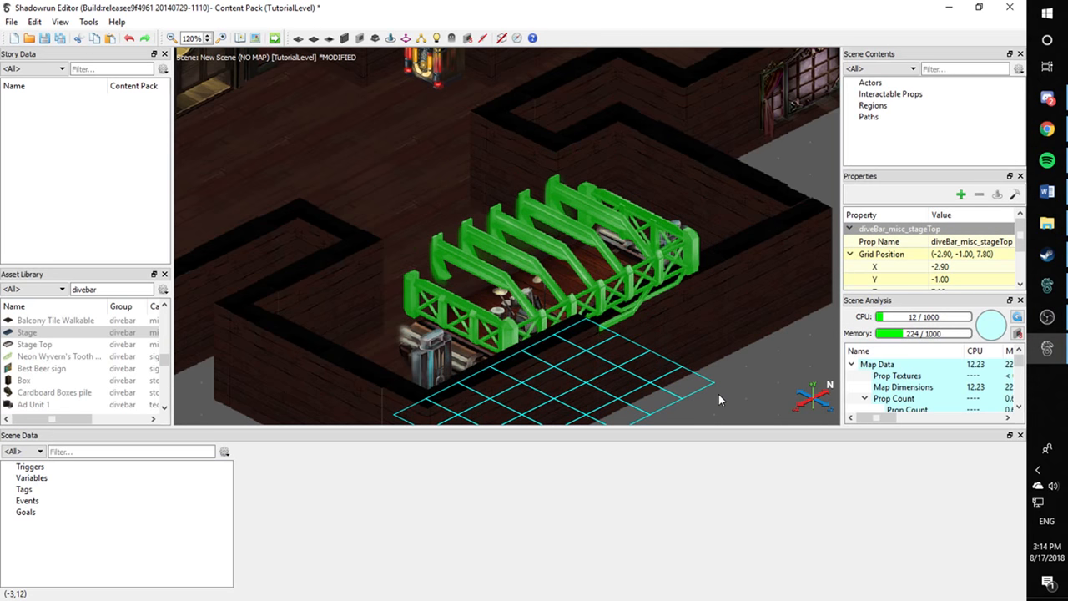
# Shift the stage top toward the main room and raise it to grid position (-2.90, -0.50, 7.00)
pyautogui.press('Left')
pyautogui.press('Left')
pyautogui.press('Left')
pyautogui.press('Left')
pyautogui.press('Left')
pyautogui.press('Left')
pyautogui.press('Left')
pyautogui.press('Left')
pyautogui.press('Left')
pyautogui.press('Left')
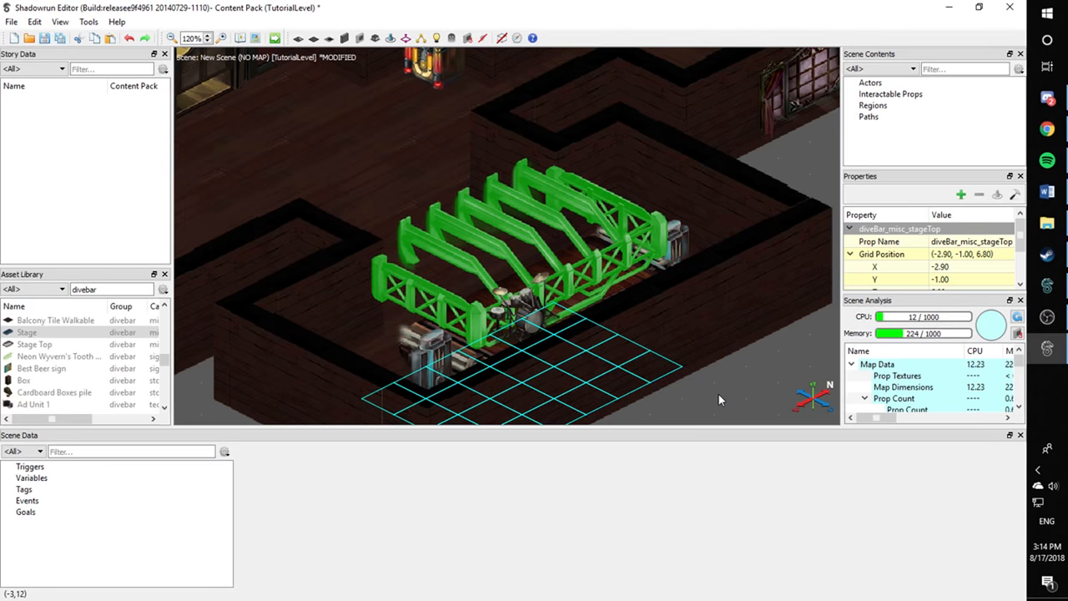
pyautogui.press('Right')
pyautogui.press('Right')
pyautogui.press('pageup')
pyautogui.press('pageup')
pyautogui.press('pageup')
pyautogui.press('pageup')
pyautogui.press('pageup')
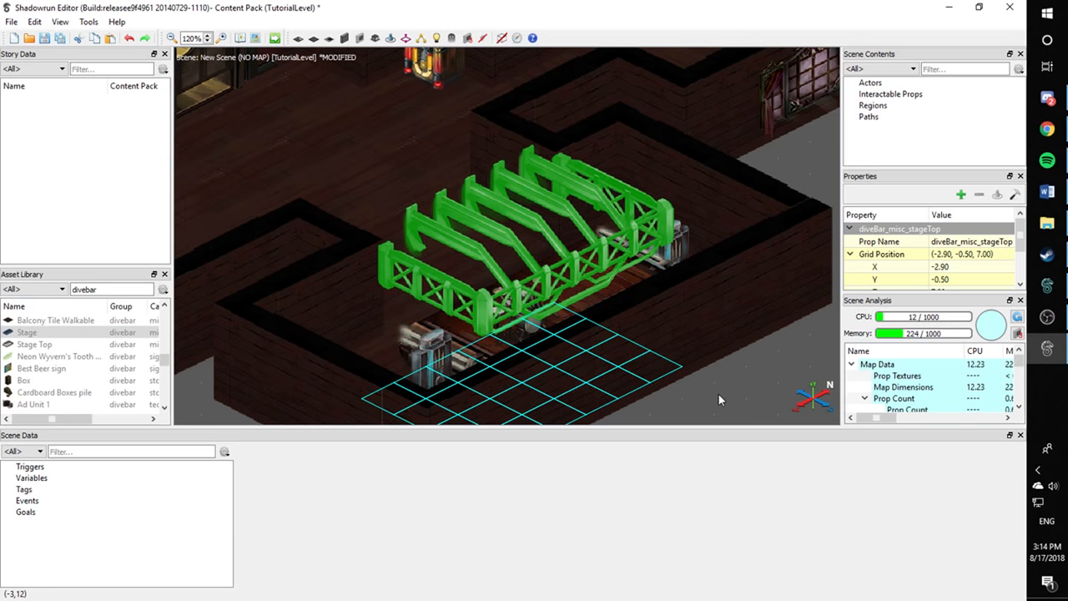
# Test the stage top at slightly different heights, and bring it forward to grid position (-2.90, -0.50, 7.60)
pyautogui.press('pageup')
pyautogui.press('pagedown')
pyautogui.press('pagedown')
pyautogui.press('pagedown')
pyautogui.press('pageup')
pyautogui.press('pageup')
pyautogui.press('Right')
pyautogui.press('Right')
pyautogui.press('Right')
pyautogui.press('Right')
pyautogui.press('Right')
pyautogui.press('Right')
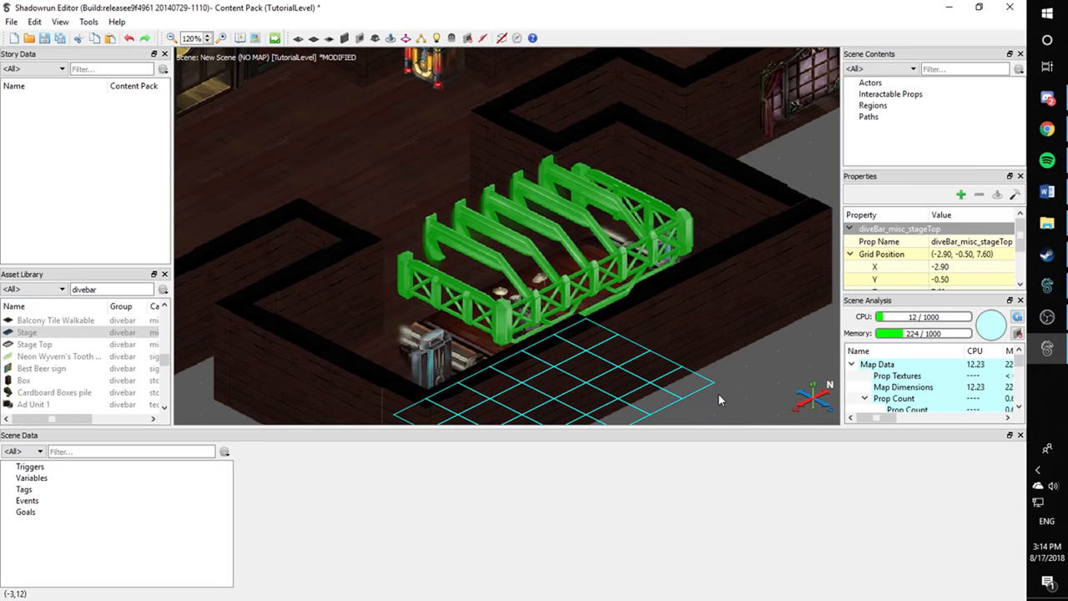
# Raise the stage top and nudge it to grid position (-2.90, -0.20, 7.70)
pyautogui.press('pageup')
pyautogui.press('pageup')
pyautogui.press('Left')
pyautogui.press('Left')
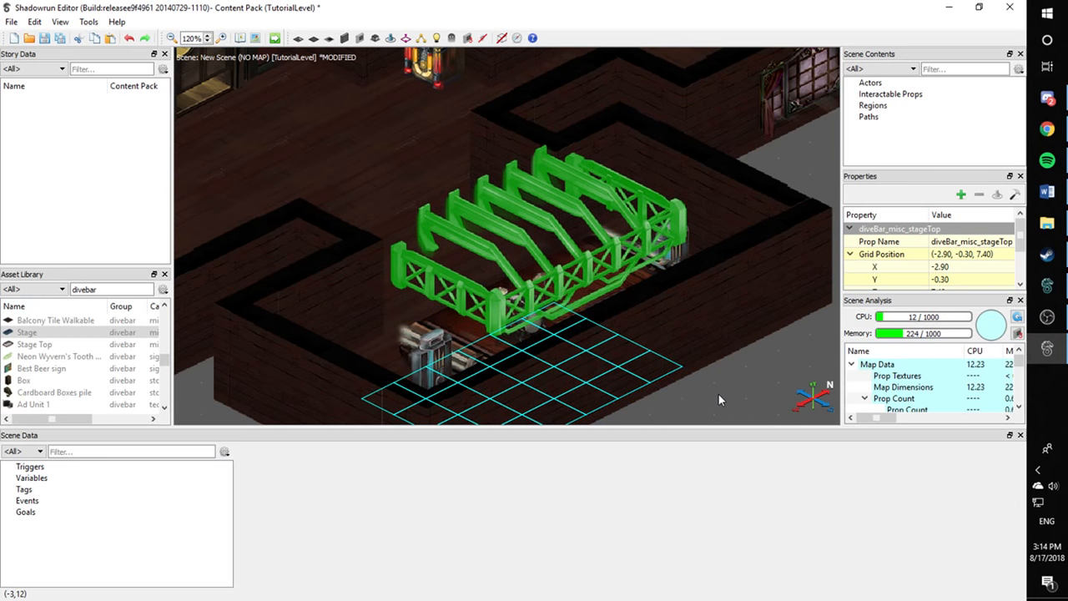
pyautogui.press('Right')
pyautogui.press('Right')
pyautogui.press('Right')
pyautogui.press('pageup')
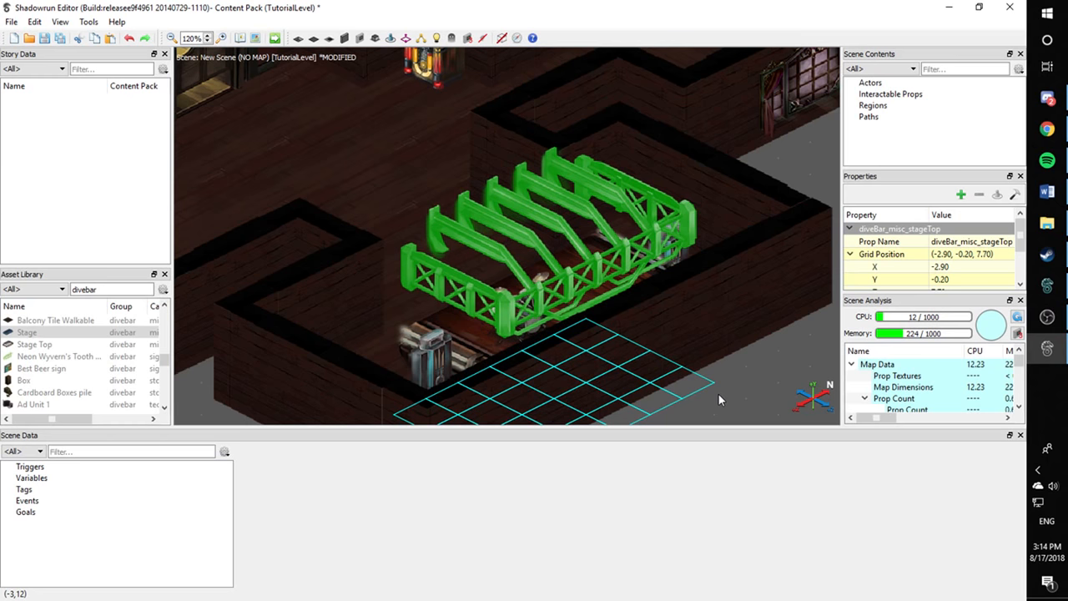
# Try sliding the stage top toward the far speaker to grid position (-4.50, -0.20, 7.70)
pyautogui.press('Up')
pyautogui.press('Up')
pyautogui.press('Up')
pyautogui.press('Up')
pyautogui.press('Up')
pyautogui.press('Up')
pyautogui.press('Up')
pyautogui.press('Up')
pyautogui.press('Up')
pyautogui.press('Up')
pyautogui.press('Up')
pyautogui.press('Up')
pyautogui.press('Up')
pyautogui.press('Up')
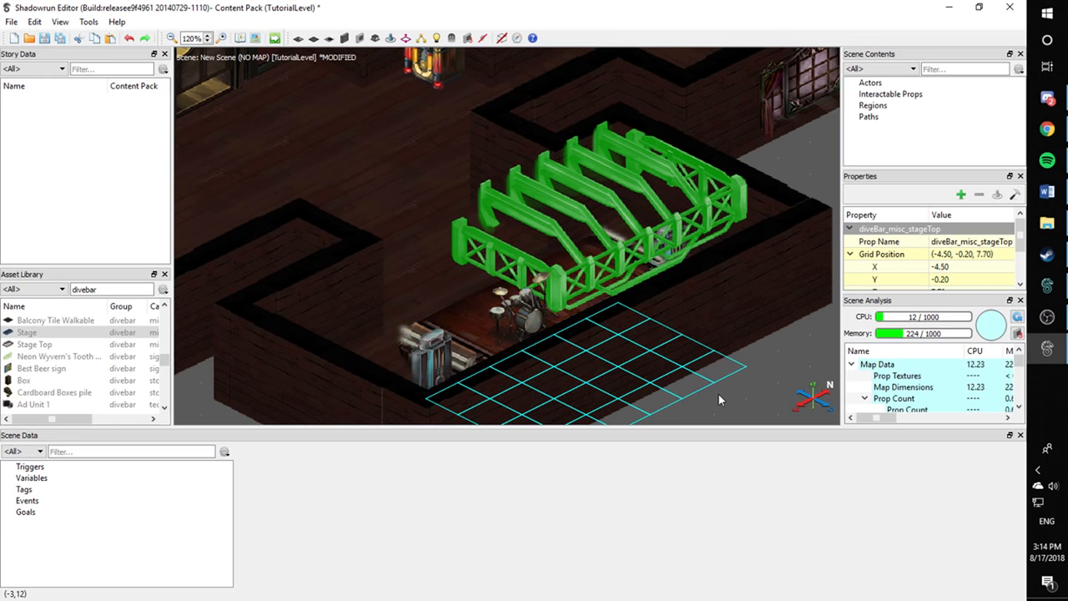
# Slide the stage top toward the near speaker to grid position (-3.00, -0.20, 7.70) and deselect it
pyautogui.press('Down')
pyautogui.press('Down')
pyautogui.press('Down')
pyautogui.press('Down')
pyautogui.press('Down')
pyautogui.press('Down')
pyautogui.press('Down')
pyautogui.press('Down')
pyautogui.press('Down')
pyautogui.press('Down')
pyautogui.press('Down')
pyautogui.press('Down')
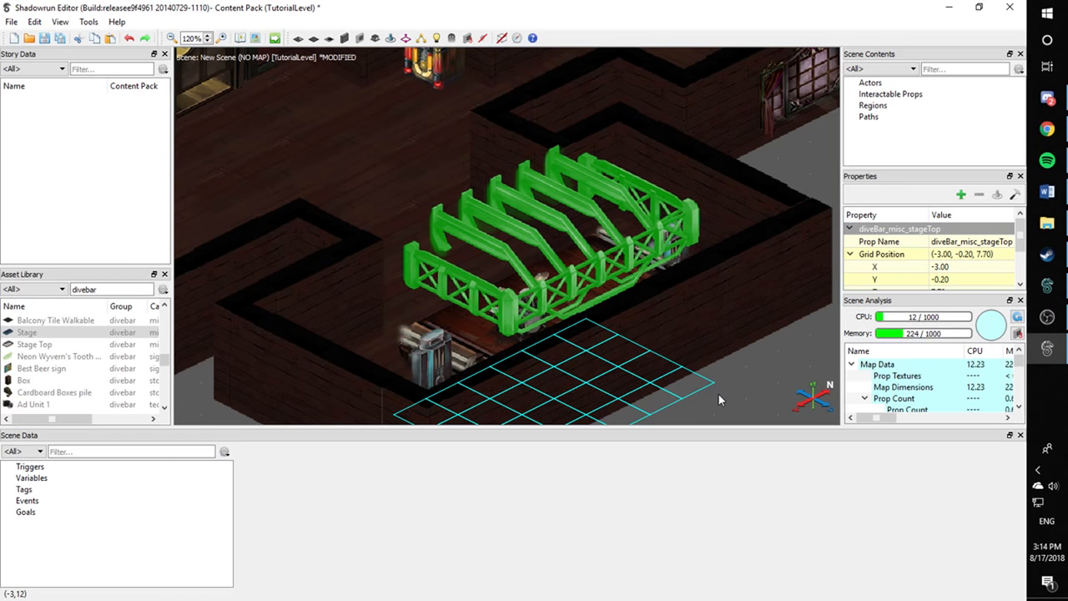
pyautogui.click(752, 374)
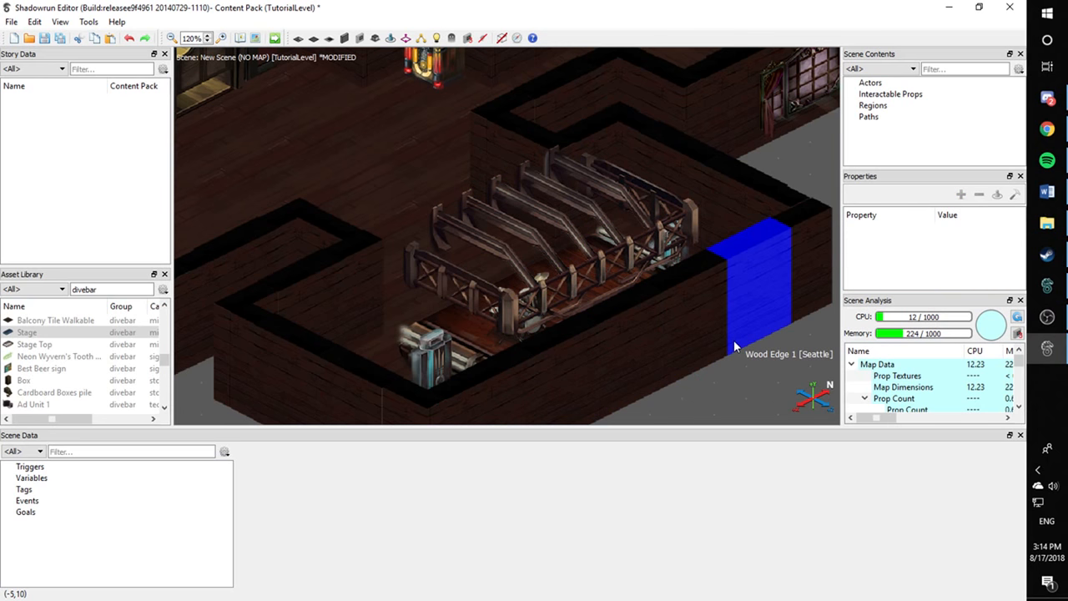
# Place a Table with light in the far room at grid position (-16.00, 0.00, -1.00)
pyautogui.scroll(-3, 734, 345)
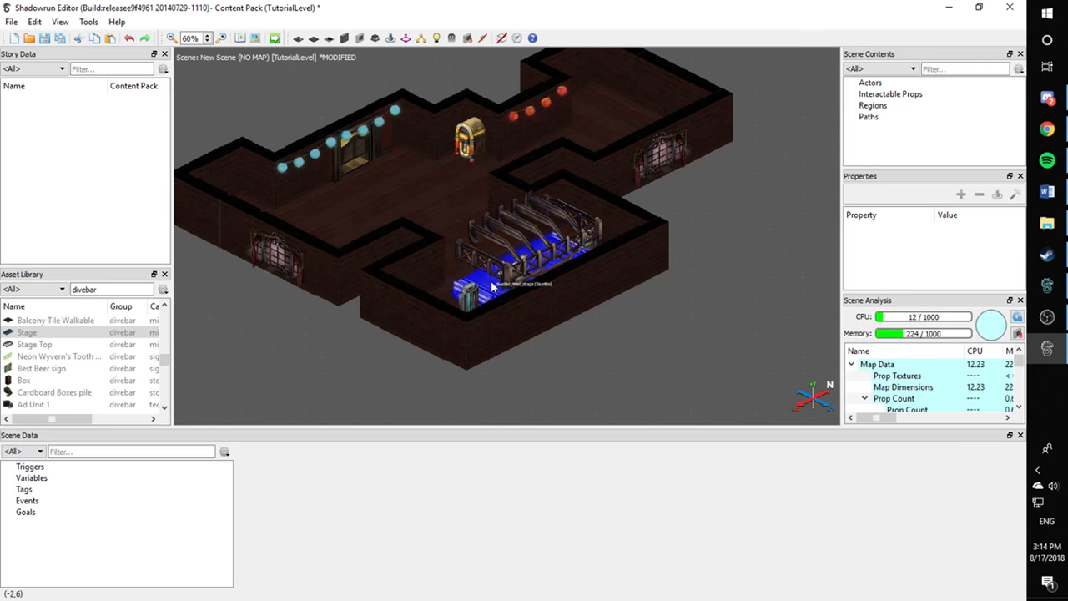
pyautogui.scroll(3, 96, 349)
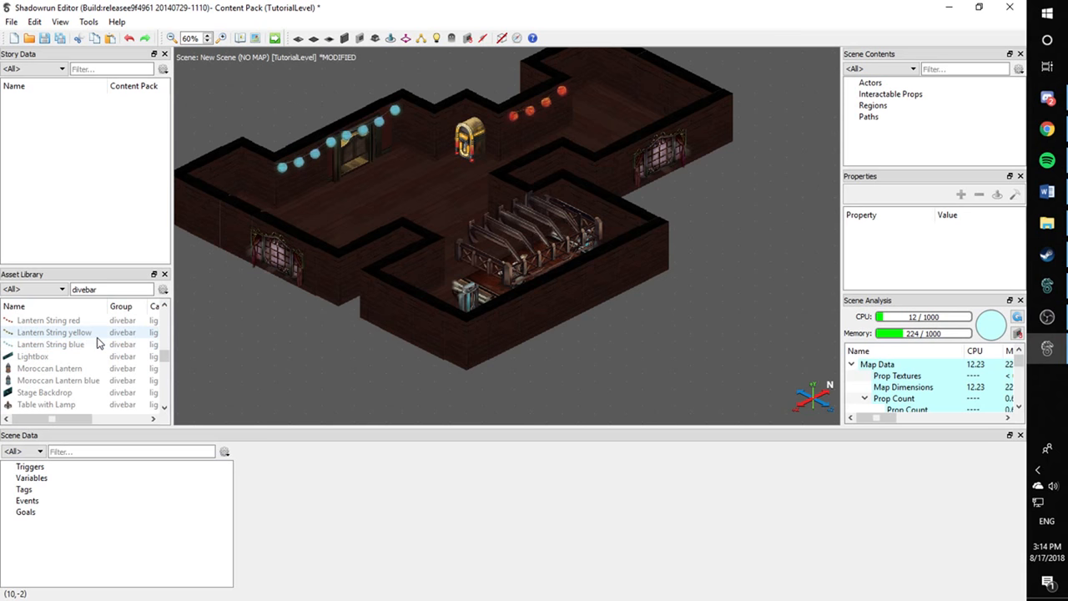
pyautogui.scroll(3, 75, 397)
pyautogui.scroll(1, 74, 397)
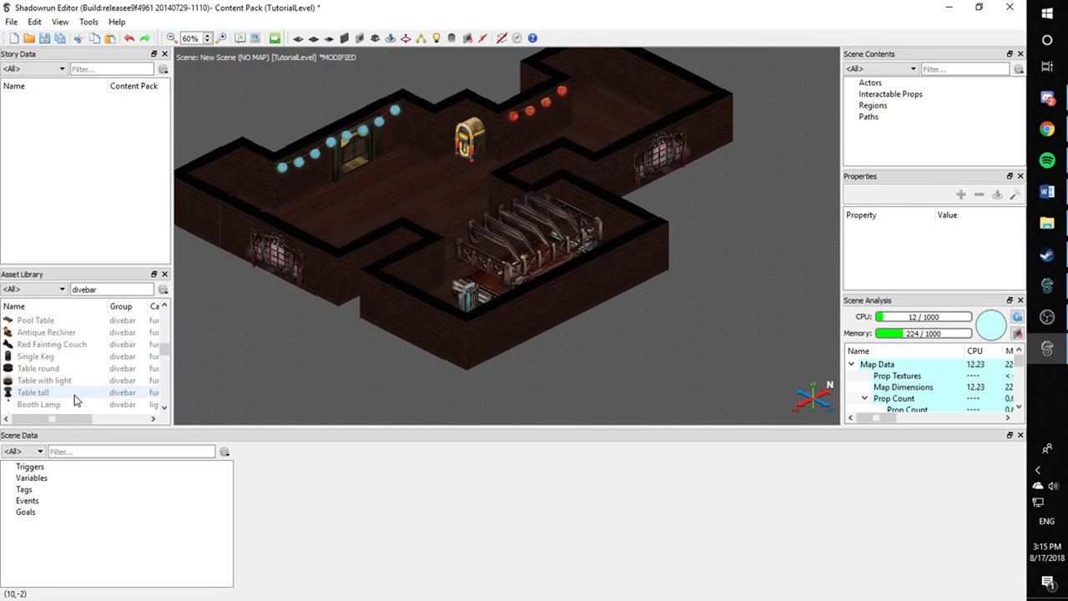
pyautogui.moveTo(61, 369); pyautogui.dragTo(599, 124)
pyautogui.click(613, 118)
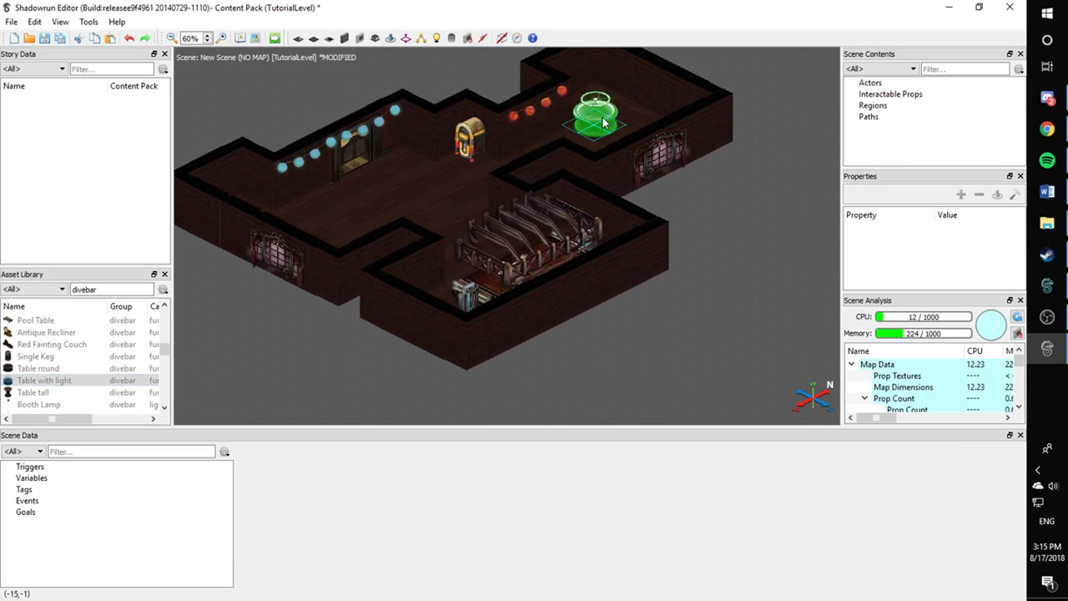
pyautogui.click(614, 120)
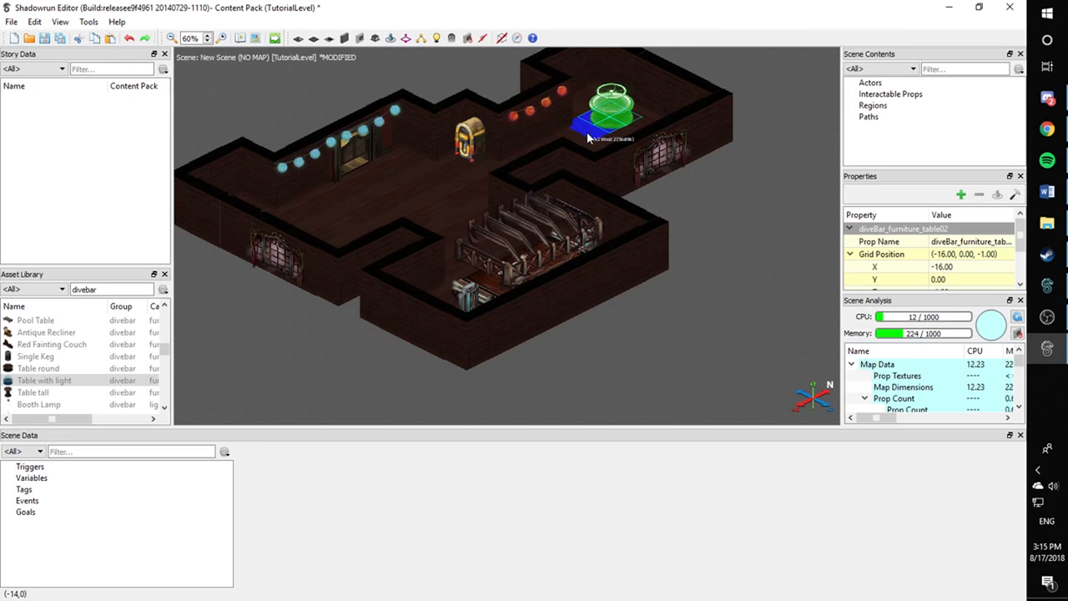
# Paste a copy of the lit table into the main room's near corner, behind the window wall, and deselect it
pyautogui.hotkey('ctrl', 'v')
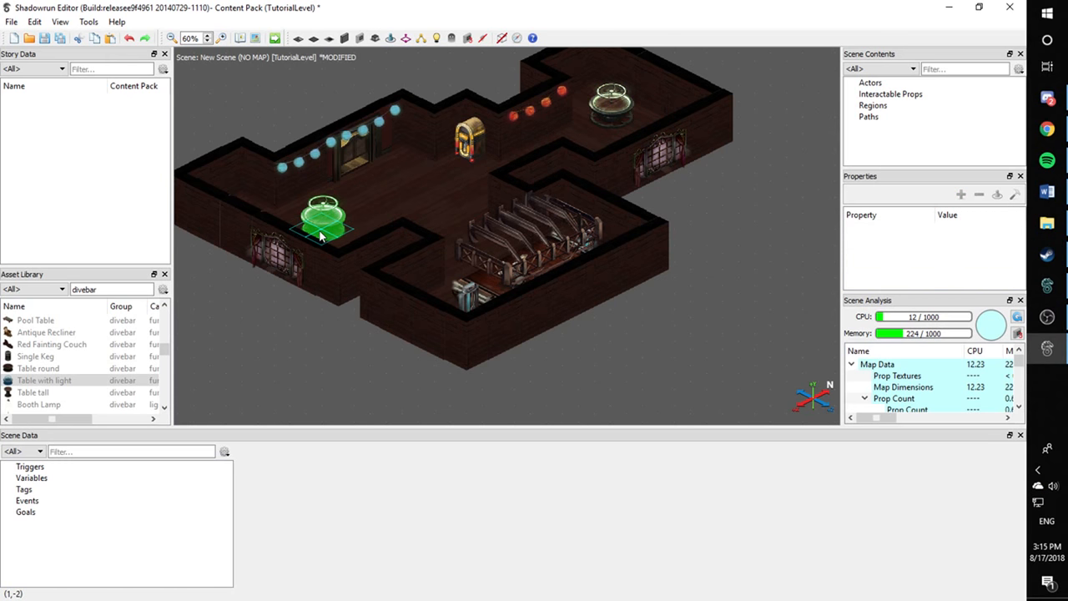
pyautogui.click(320, 232)
pyautogui.click(740, 262)
# Place a Pool Table in the middle of the main room
pyautogui.scroll(3, 279, 309)
pyautogui.moveTo(286, 324); pyautogui.dragTo(405, 357, button='middle')
pyautogui.scroll(-2, 548, 364)
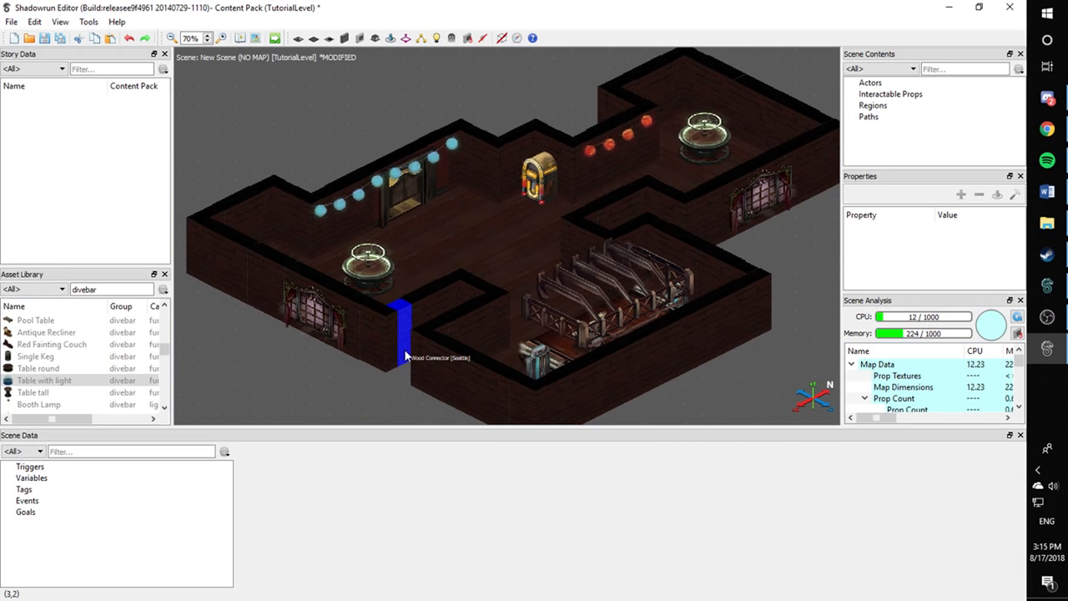
pyautogui.moveTo(74, 358); pyautogui.dragTo(81, 333)
pyautogui.moveTo(73, 320); pyautogui.dragTo(458, 259)
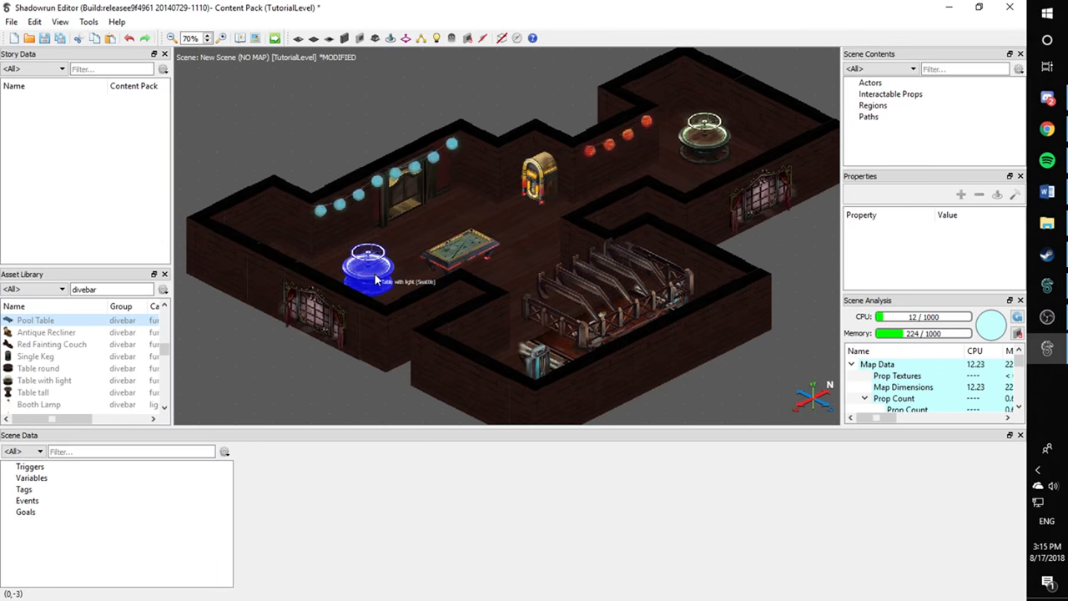
# Rearrange the furniture so both lit tables stand in the main room and the pool table in the far room
pyautogui.moveTo(376, 277); pyautogui.dragTo(559, 257)
pyautogui.moveTo(468, 248); pyautogui.dragTo(635, 211)
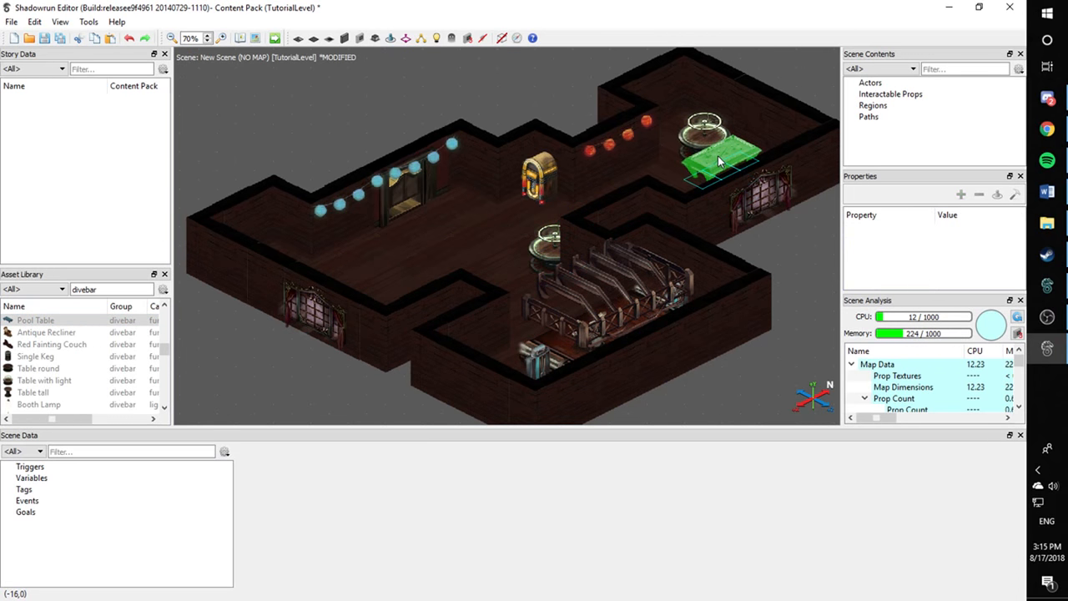
pyautogui.moveTo(718, 156)
pyautogui.mouseDown()
pyautogui.moveTo(406, 251)
pyautogui.moveTo(713, 155)
pyautogui.mouseUp()
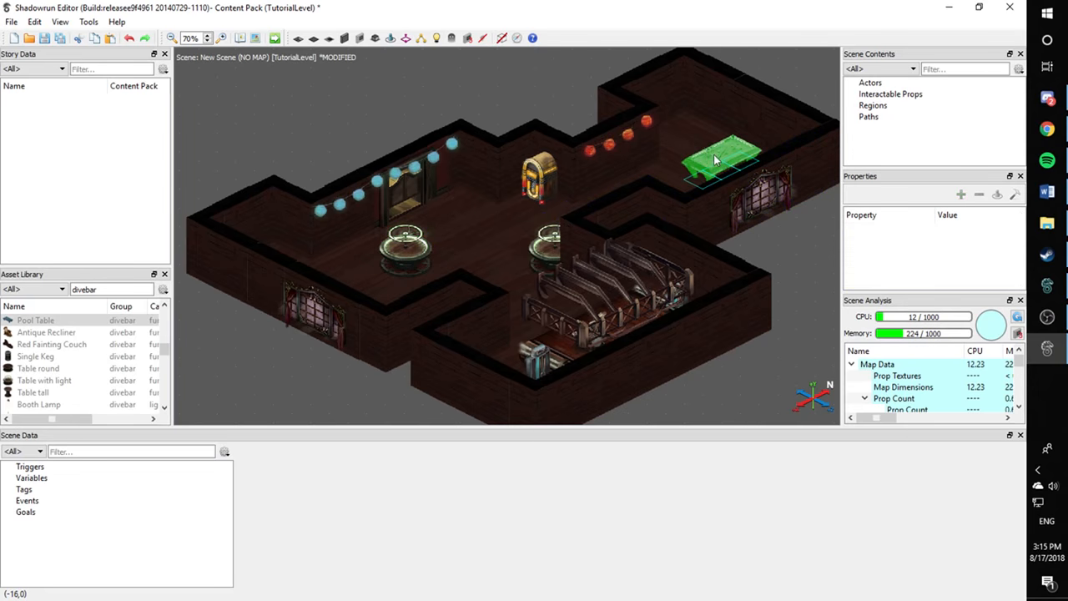
# Turn the pool table in the far room and shift it to grid position (-15.20, 0.00, -0.60)
pyautogui.click(702, 153)
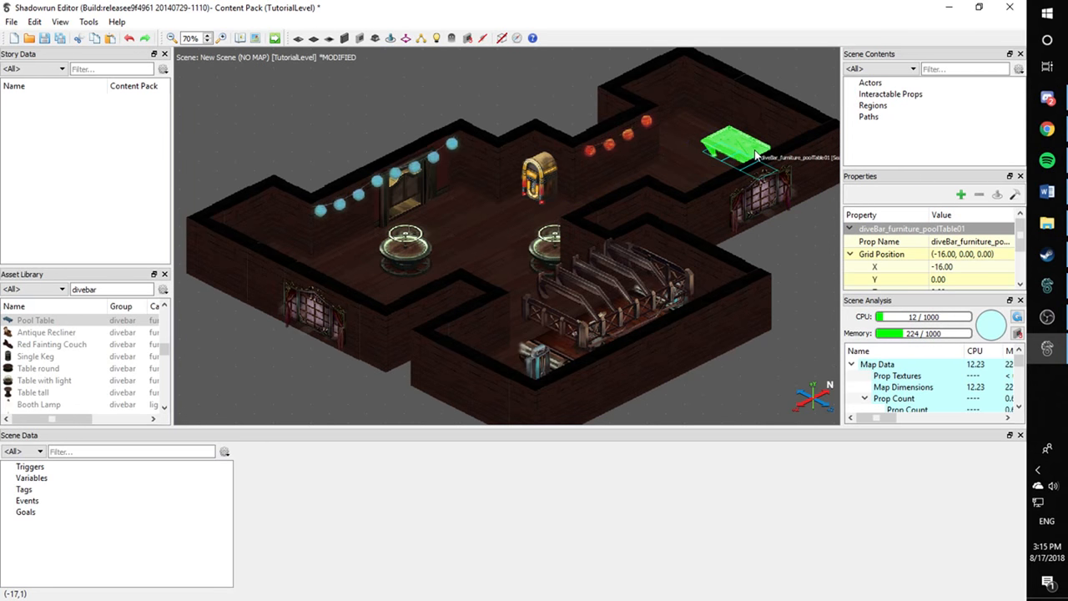
pyautogui.click(798, 265)
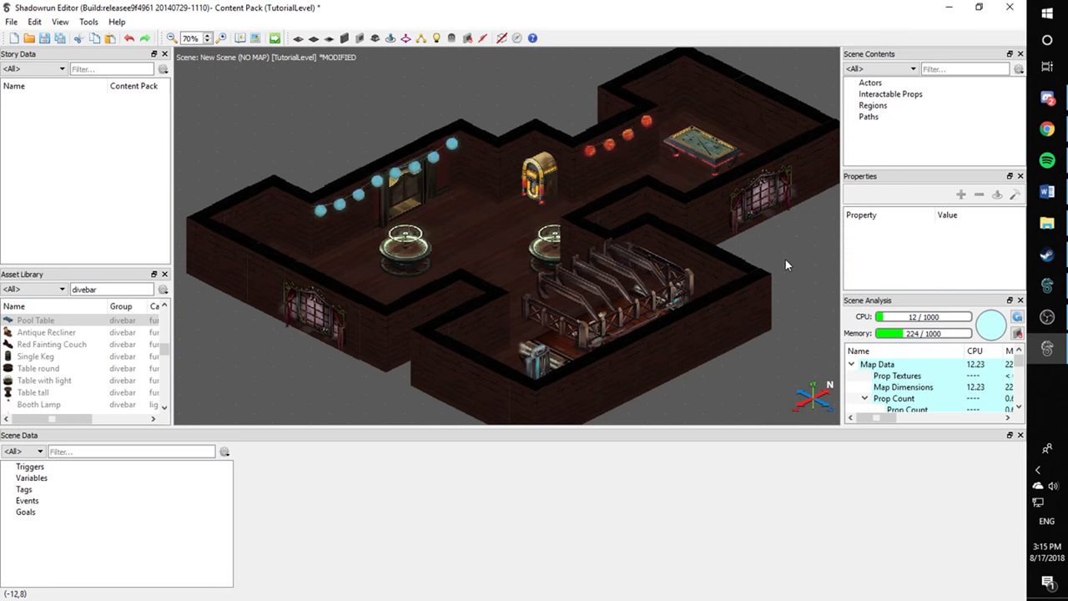
pyautogui.click(720, 166)
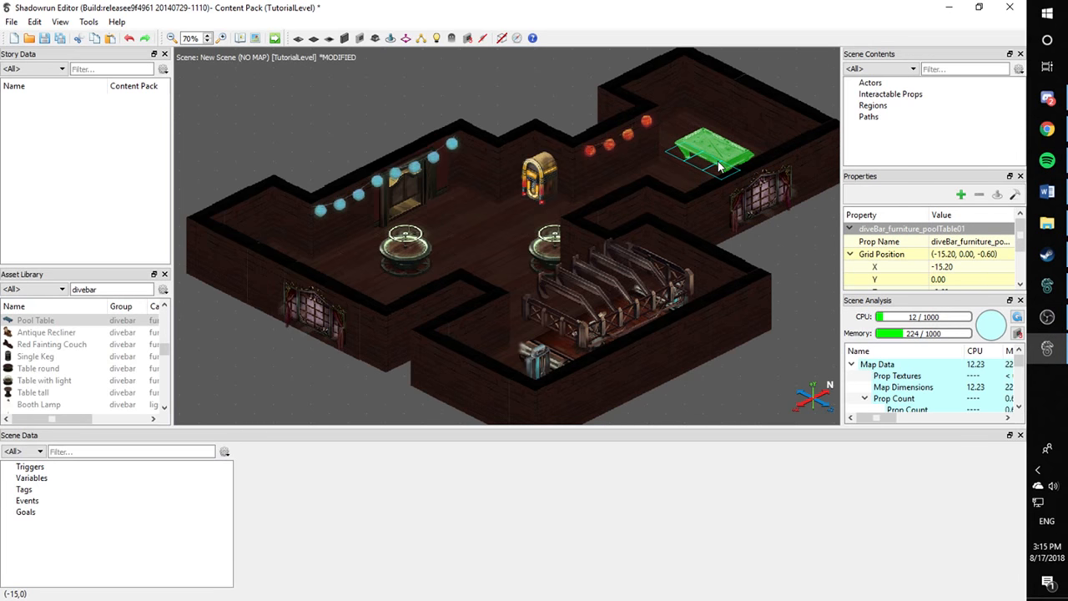
pyautogui.click(795, 272)
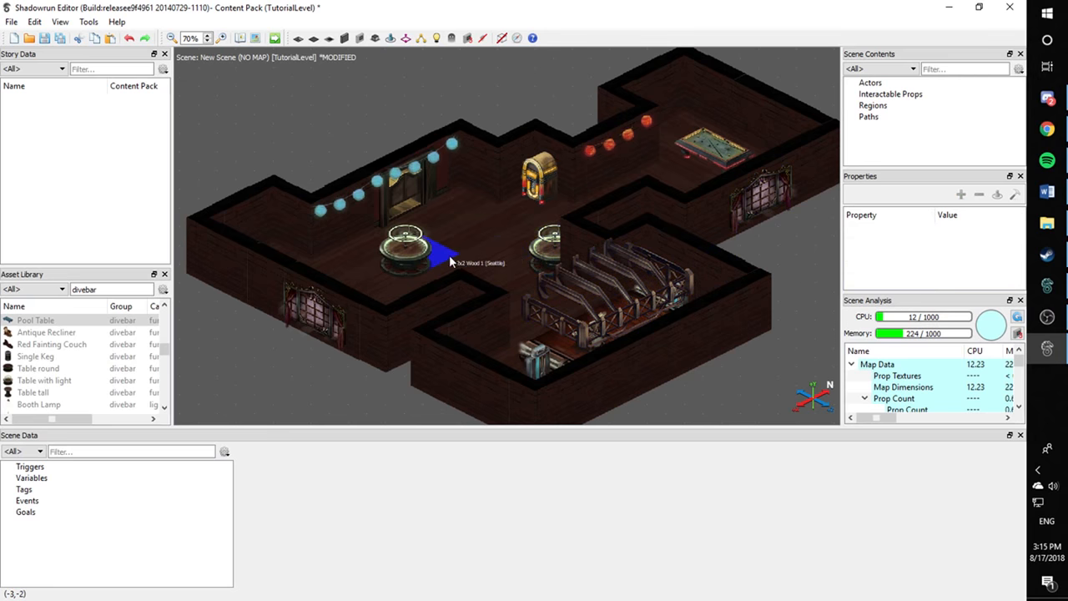
# Move the lit table near the door to the main room's near corner and undo the accidental wall end change
pyautogui.moveTo(413, 255); pyautogui.dragTo(376, 305)
pyautogui.moveTo(568, 257); pyautogui.dragTo(447, 258)
pyautogui.hotkey('ctrl', 'z')
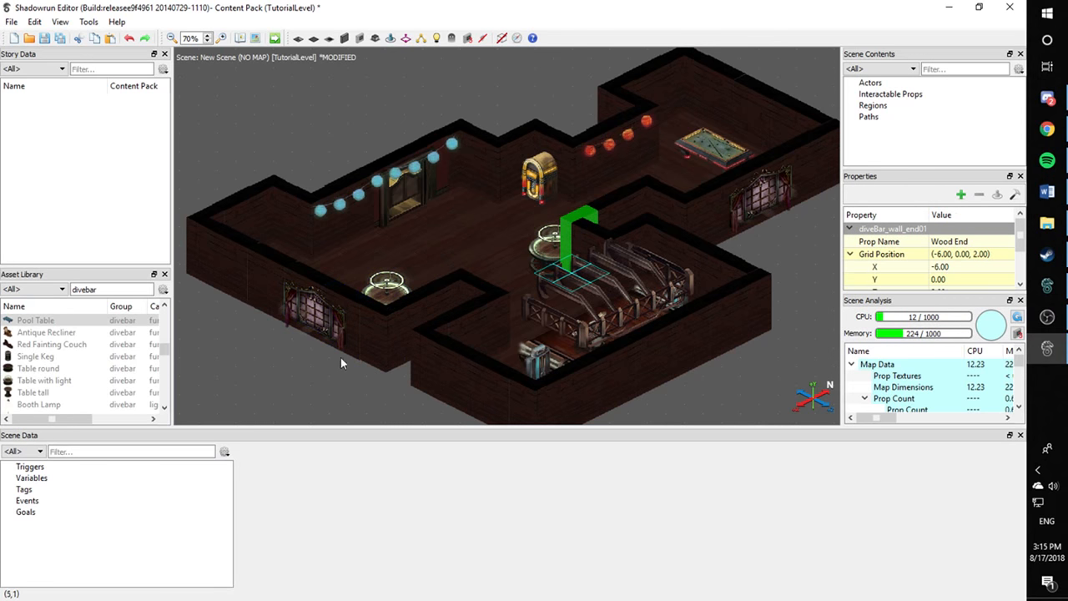
pyautogui.click(341, 358)
# Spread lit tables across the main room, adding copies until four stand between the window wall and the jukebox
pyautogui.moveTo(539, 261); pyautogui.dragTo(479, 211)
pyautogui.click(251, 360)
pyautogui.click(521, 112)
pyautogui.click(501, 114)
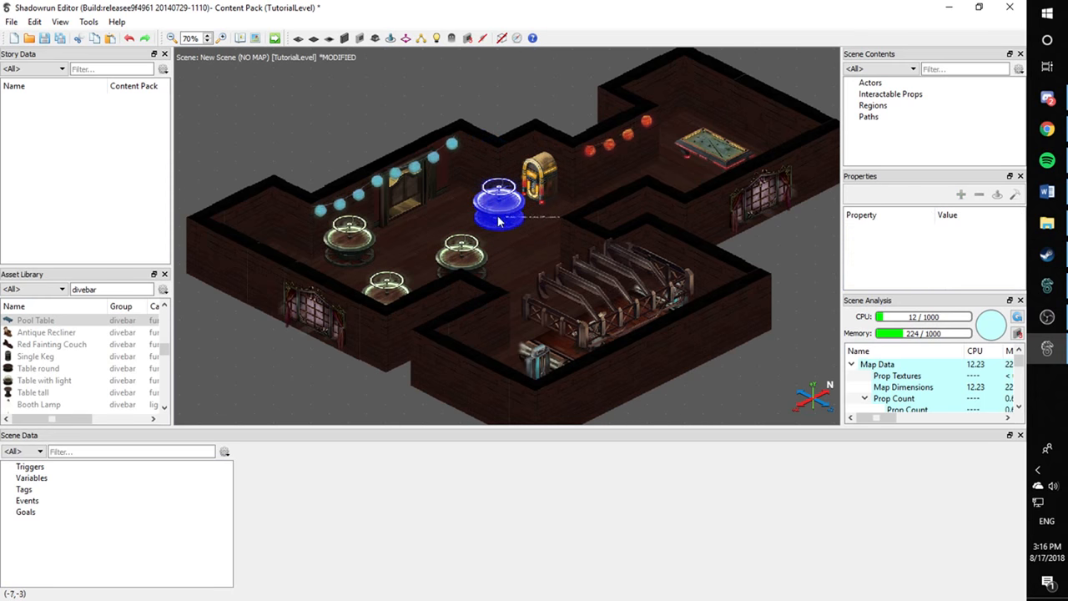
# Move one lit table beside the stage and another between the door and the jukebox
pyautogui.scroll(4, 499, 221)
pyautogui.moveTo(566, 231); pyautogui.dragTo(602, 267)
pyautogui.click(511, 130)
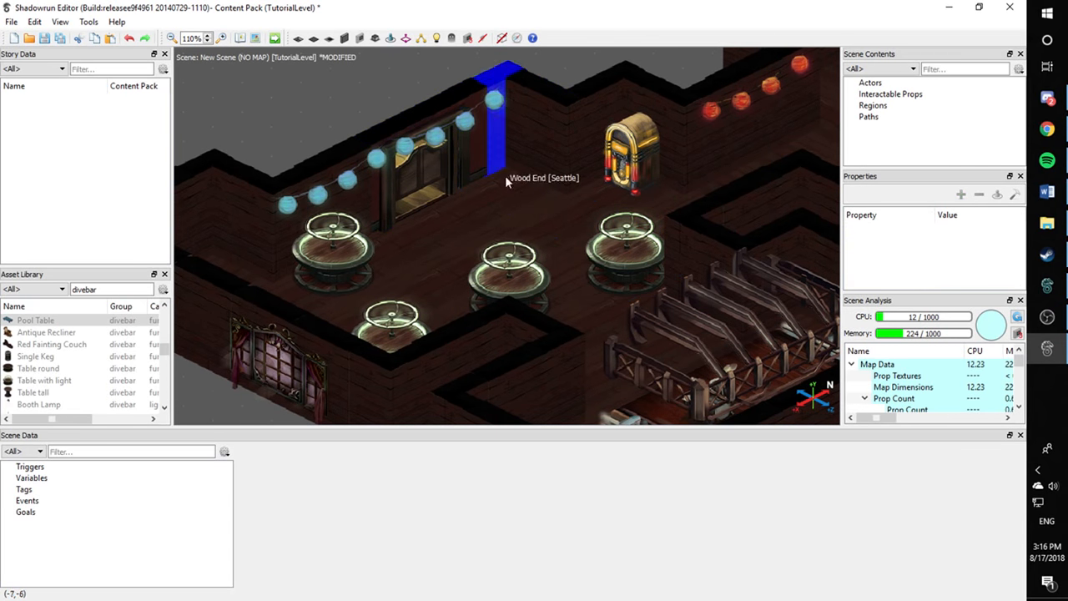
pyautogui.moveTo(511, 279); pyautogui.dragTo(541, 188)
pyautogui.click(406, 81)
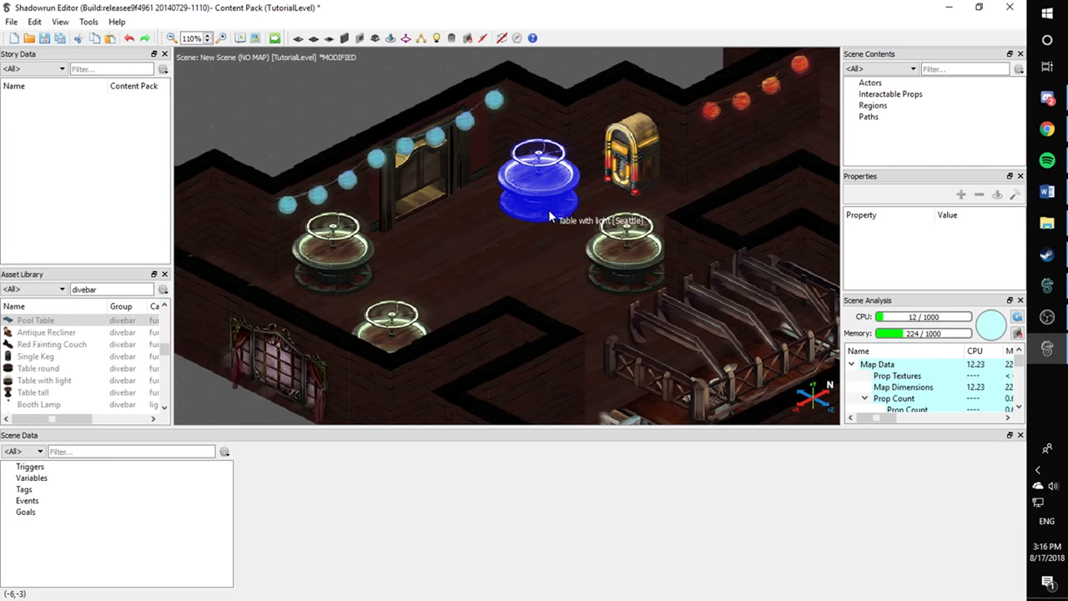
pyautogui.scroll(-5, 505, 244)
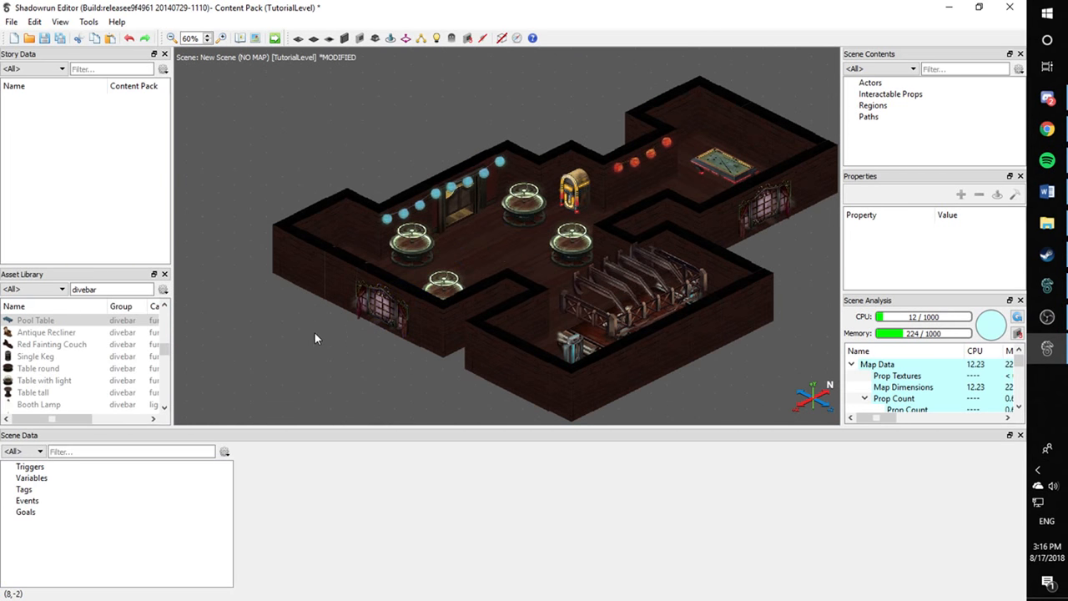
pyautogui.click(58, 332)
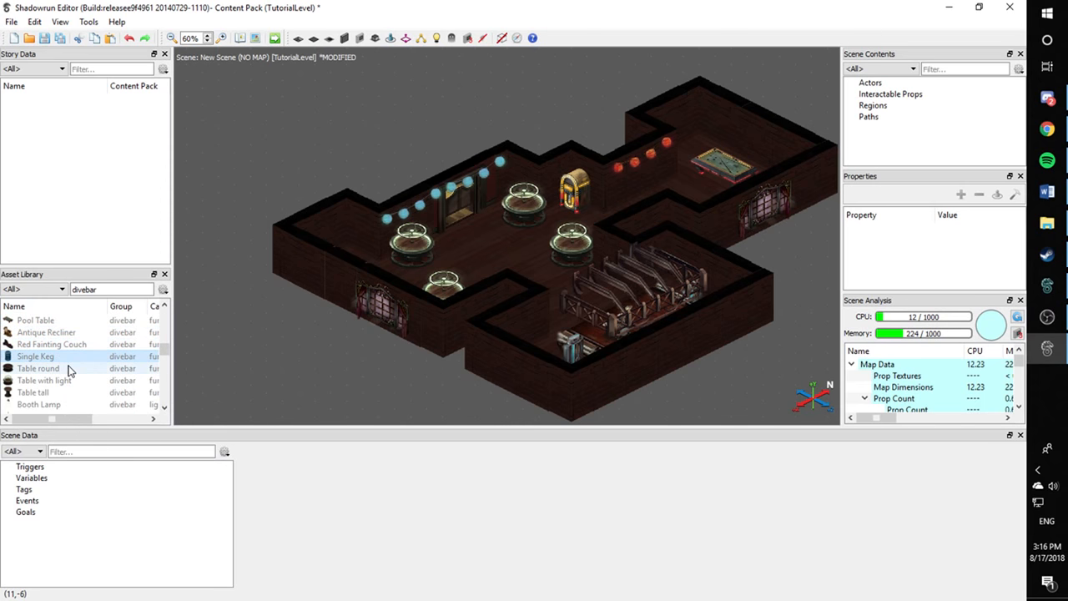
pyautogui.scroll(2, 71, 371)
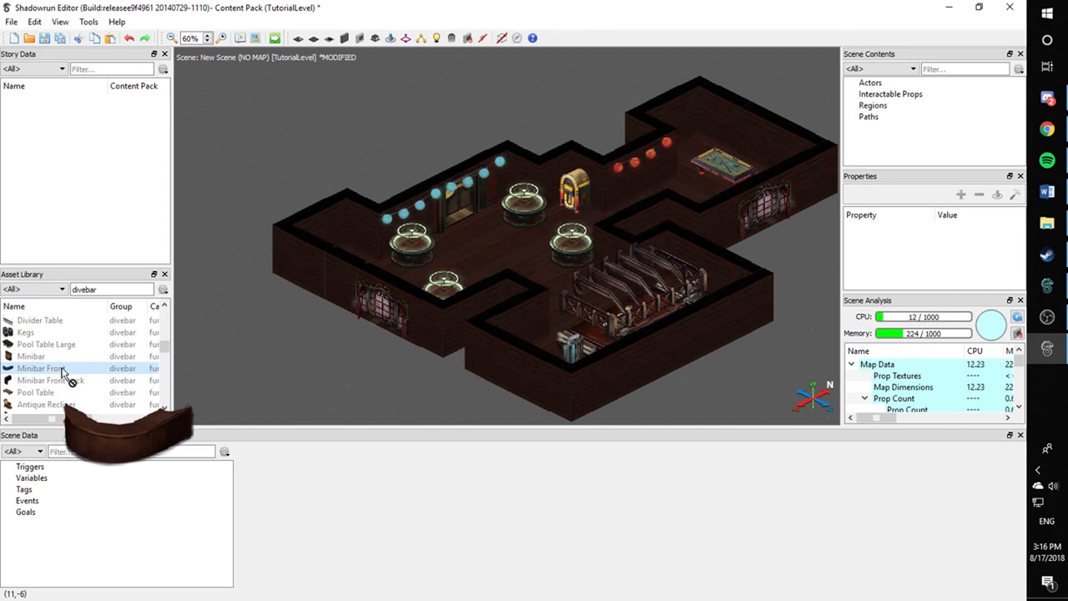
pyautogui.click(62, 370)
pyautogui.click(60, 384)
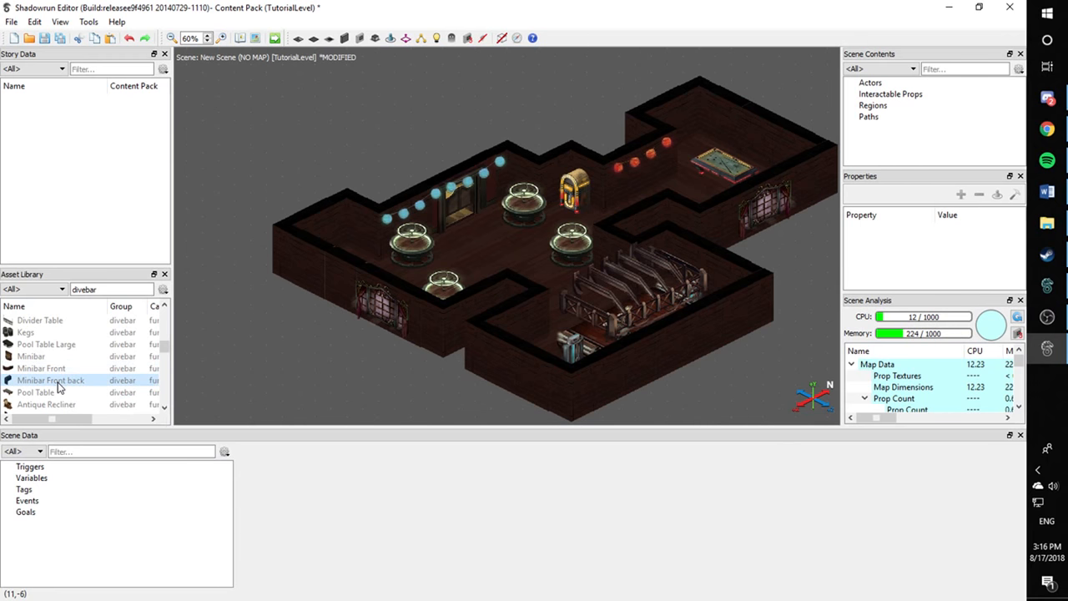
# Rearrange the lit tables along the window wall, placing the near corner one at grid position (1.00, 0.00, -1.00)
pyautogui.scroll(3, 308, 359)
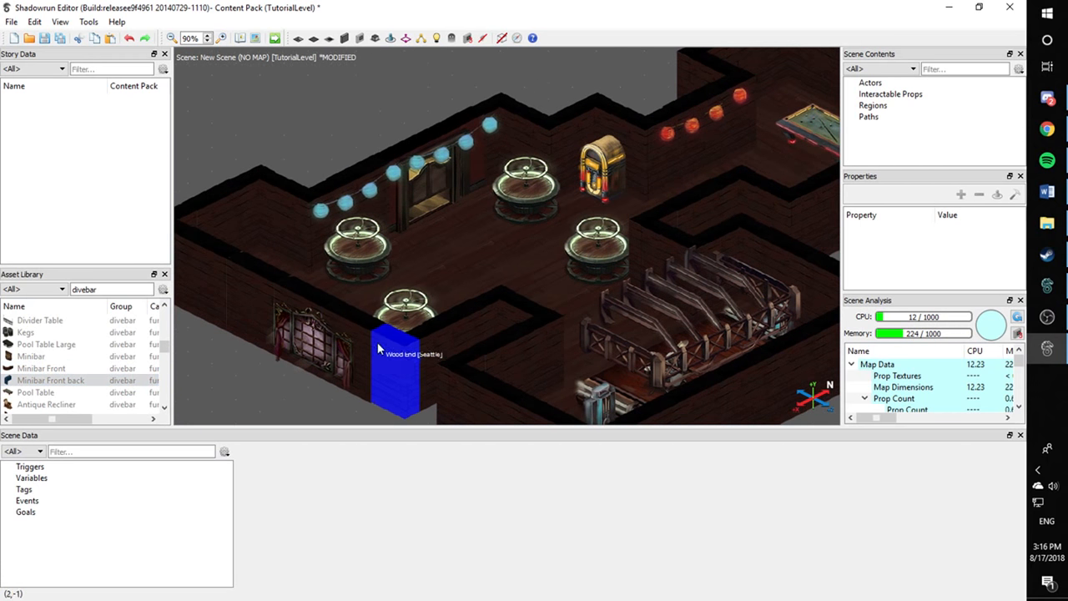
pyautogui.moveTo(414, 272); pyautogui.dragTo(501, 258)
pyautogui.moveTo(418, 312); pyautogui.dragTo(337, 267)
pyautogui.moveTo(479, 268); pyautogui.dragTo(382, 334)
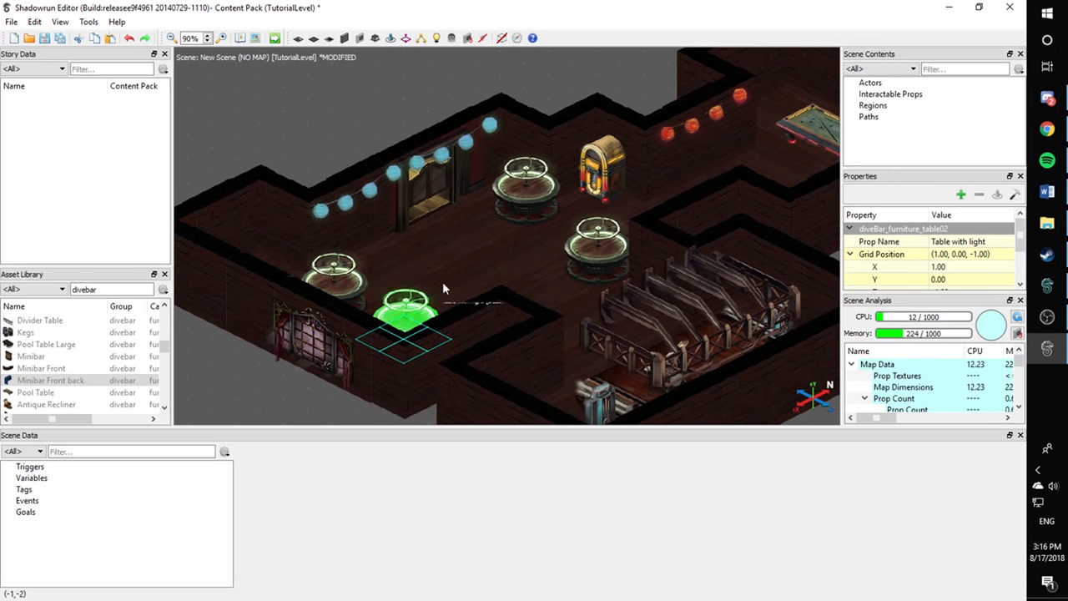
# Move the lit table between the door and jukebox to the middle of the main room
pyautogui.moveTo(511, 218); pyautogui.dragTo(225, 295)
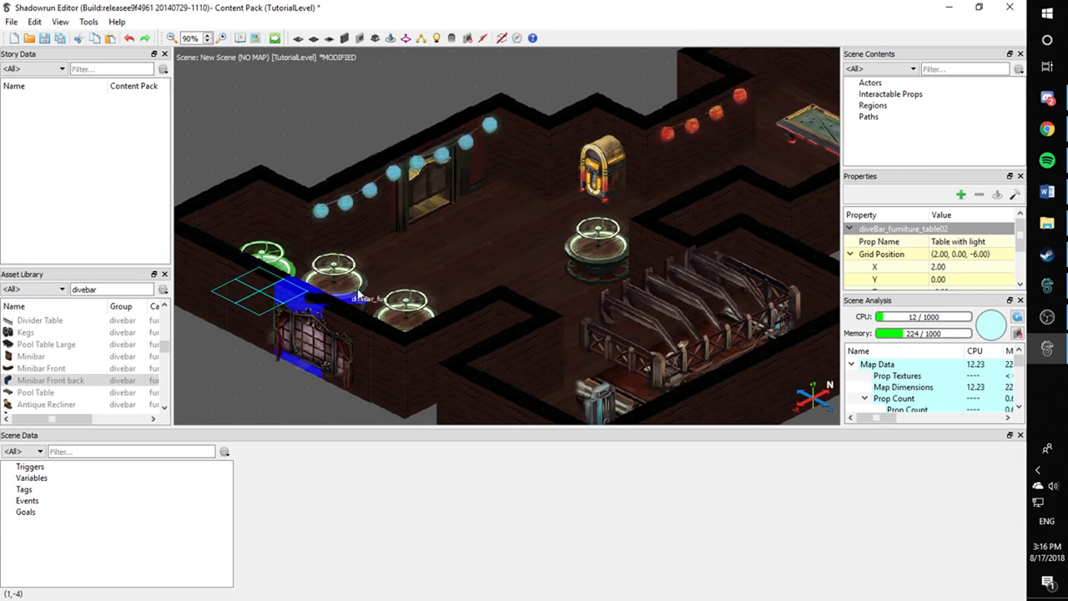
pyautogui.click(291, 141)
pyautogui.moveTo(265, 255); pyautogui.dragTo(467, 267)
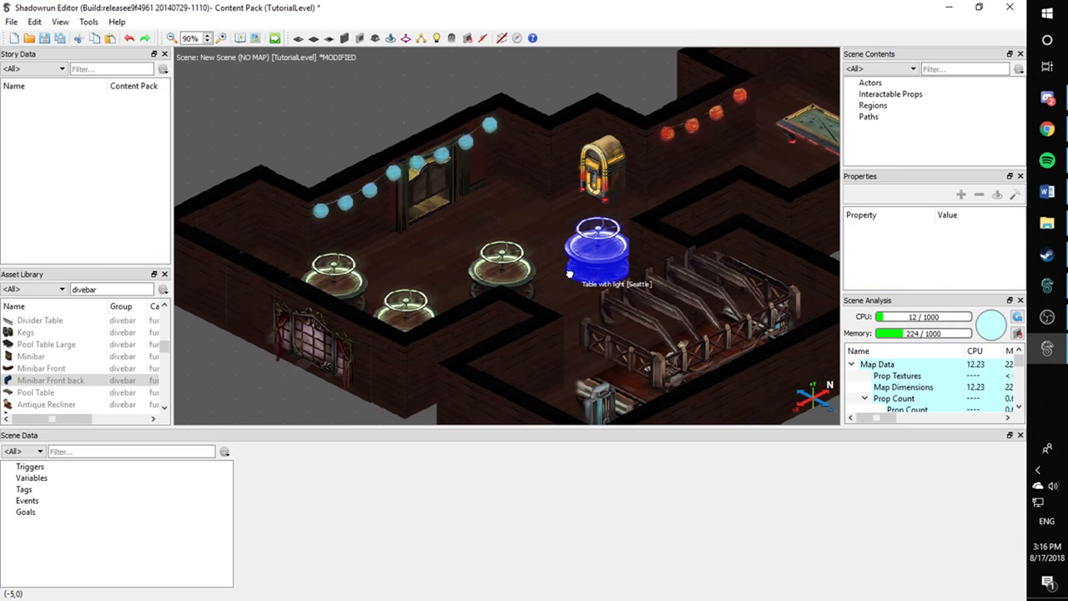
# Delete the lit table beside the stage and move the middle lit table to grid position (-5.00, 0.00, 0.00)
pyautogui.moveTo(571, 274); pyautogui.dragTo(495, 300, button='middle')
pyautogui.moveTo(510, 282); pyautogui.dragTo(407, 261)
pyautogui.moveTo(317, 278); pyautogui.dragTo(508, 283)
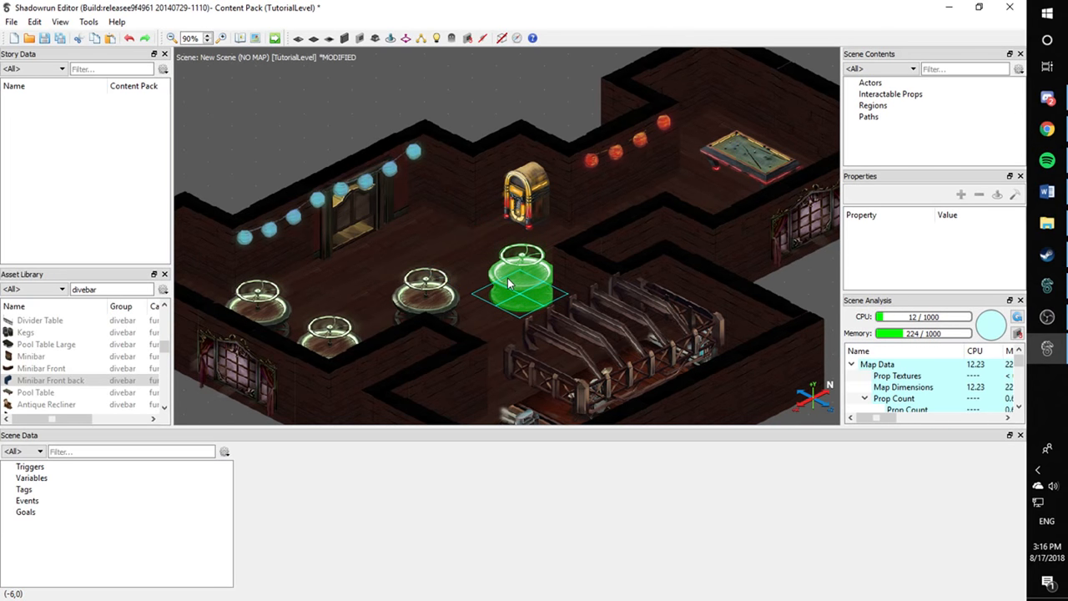
pyautogui.click(508, 283)
pyautogui.press('Delete')
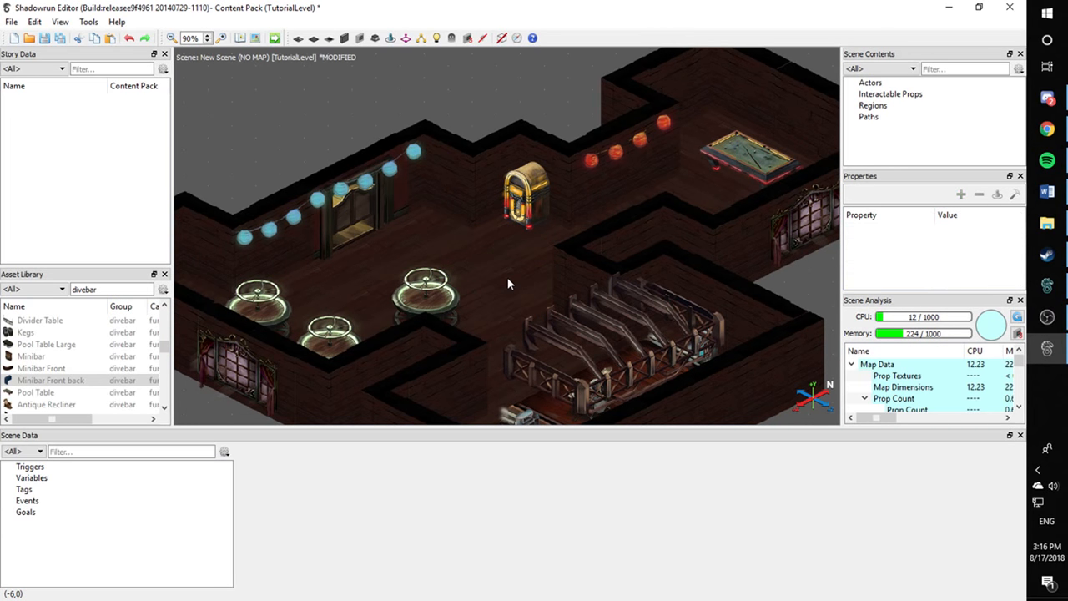
pyautogui.moveTo(453, 296); pyautogui.dragTo(537, 283)
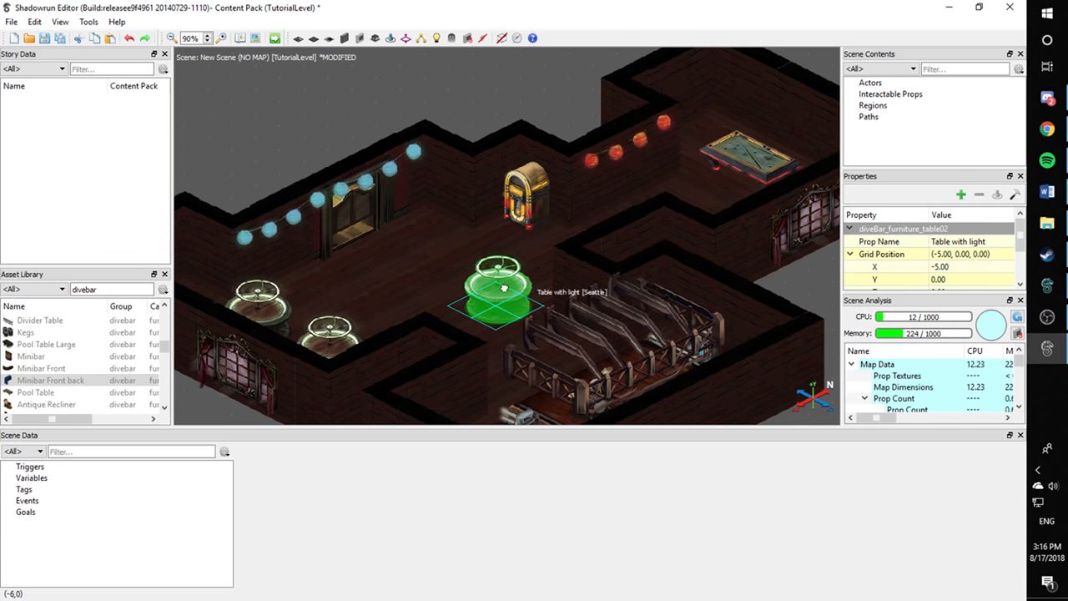
pyautogui.moveTo(536, 282); pyautogui.dragTo(476, 323, button='middle')
# Move the pool table outside the building and place a Minibar against the far room's back wall
pyautogui.click(31, 356)
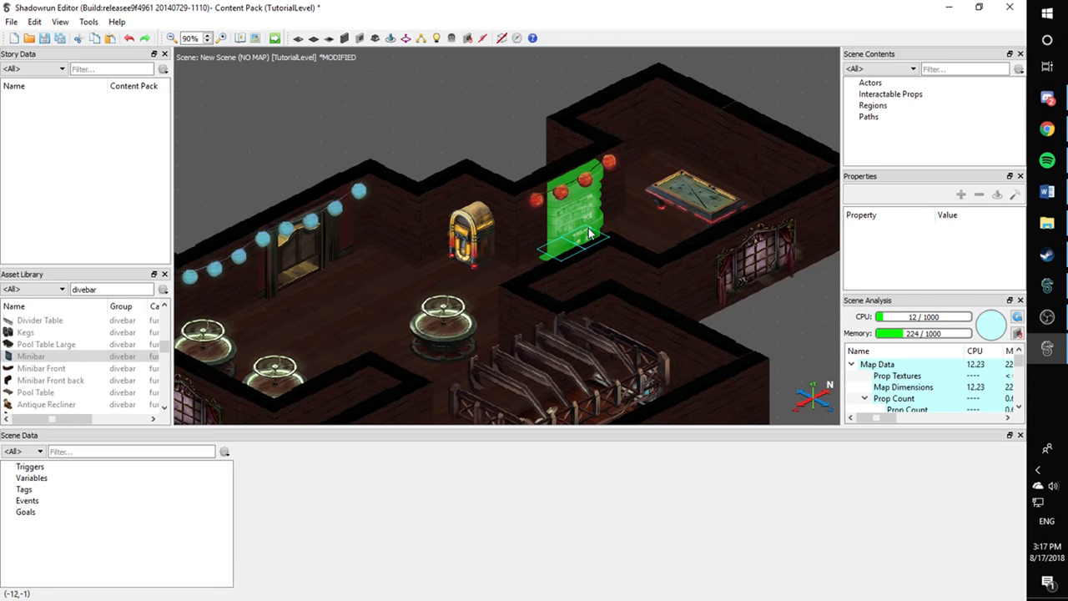
pyautogui.click(337, 314)
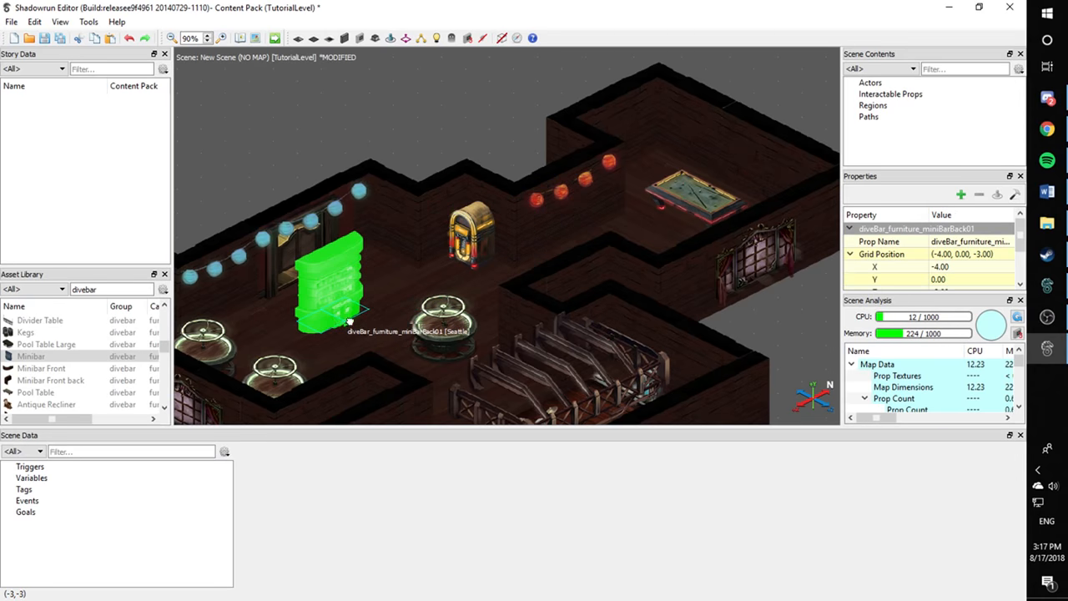
pyautogui.moveTo(331, 318); pyautogui.dragTo(289, 303, button='middle')
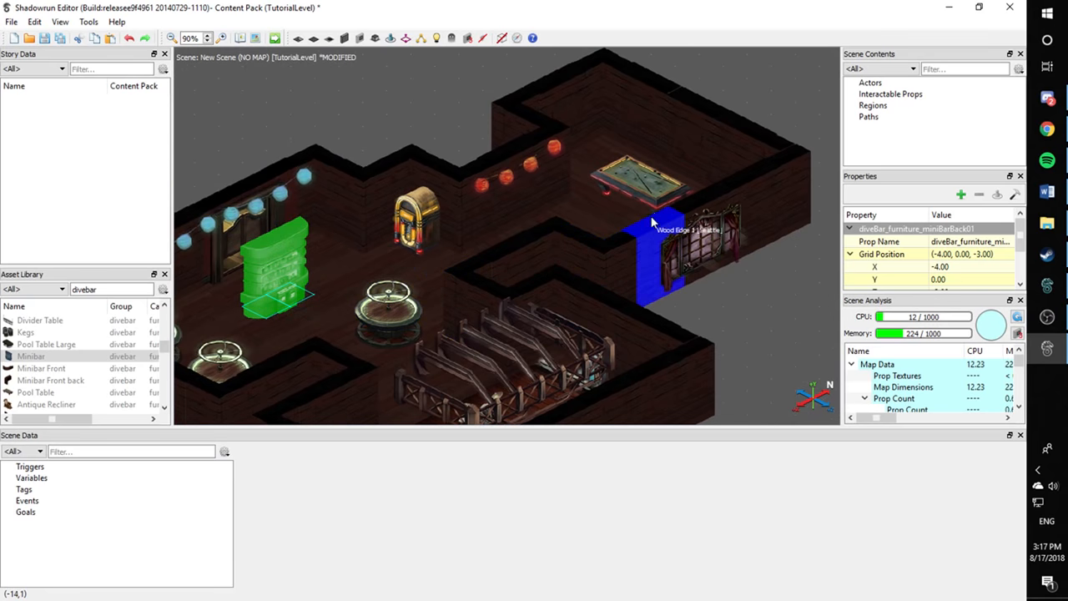
pyautogui.moveTo(652, 185); pyautogui.dragTo(731, 315)
pyautogui.moveTo(325, 252); pyautogui.dragTo(643, 169)
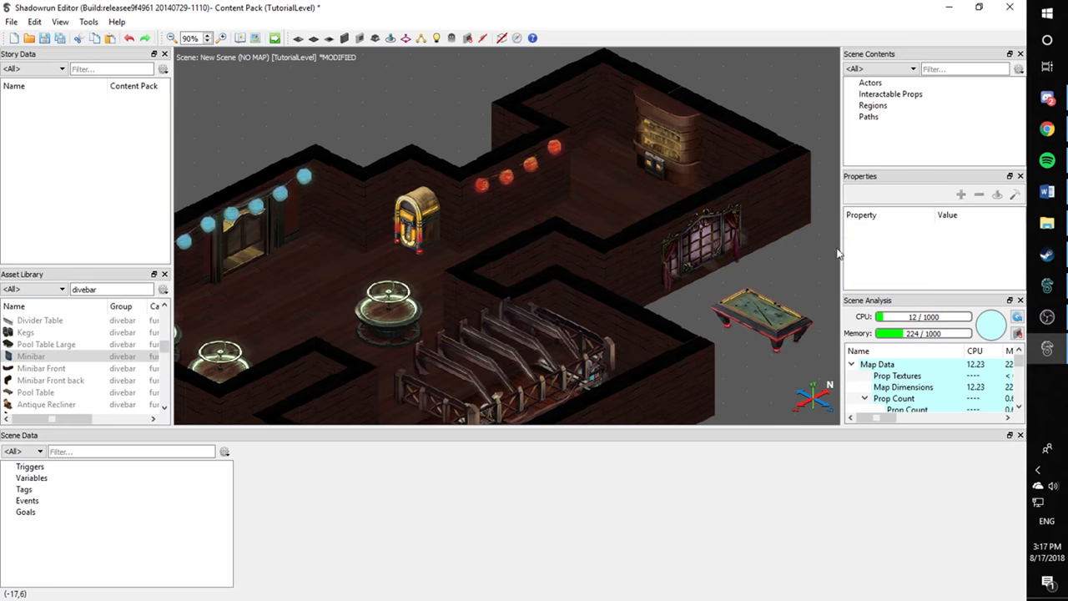
# Place a Minibar Front around the minibar and a rotated Minibar Front back at the counter's open side
pyautogui.moveTo(72, 371); pyautogui.dragTo(691, 190)
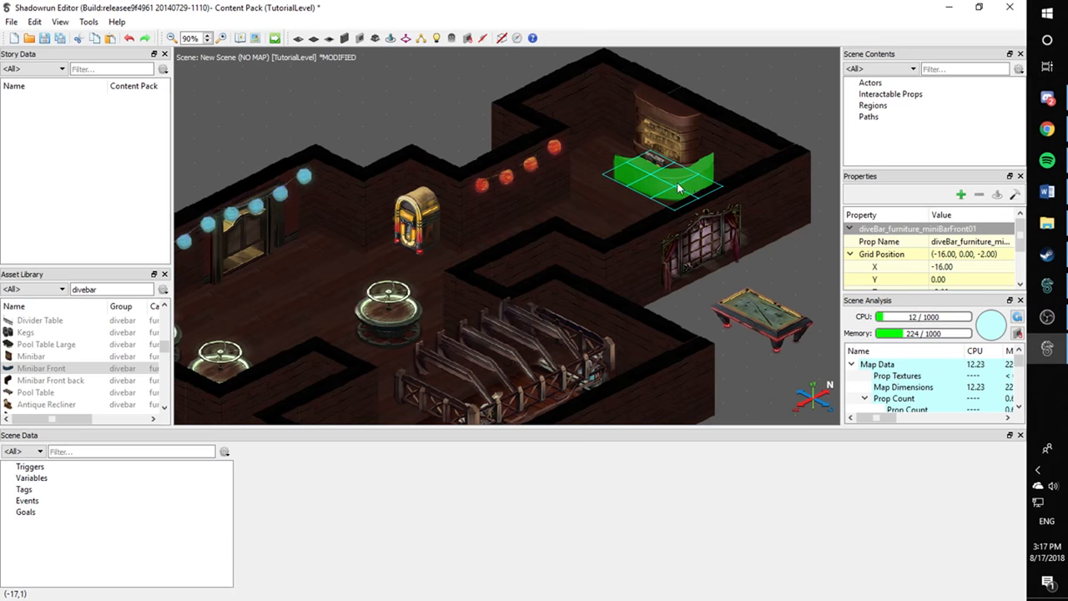
pyautogui.click(765, 109)
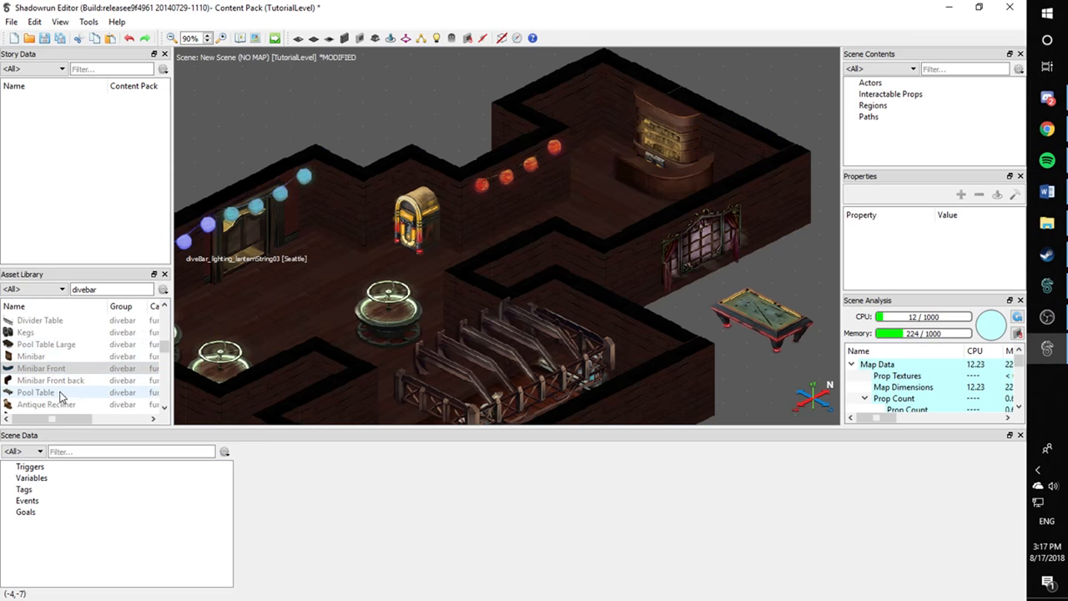
pyautogui.moveTo(50, 380); pyautogui.dragTo(629, 162)
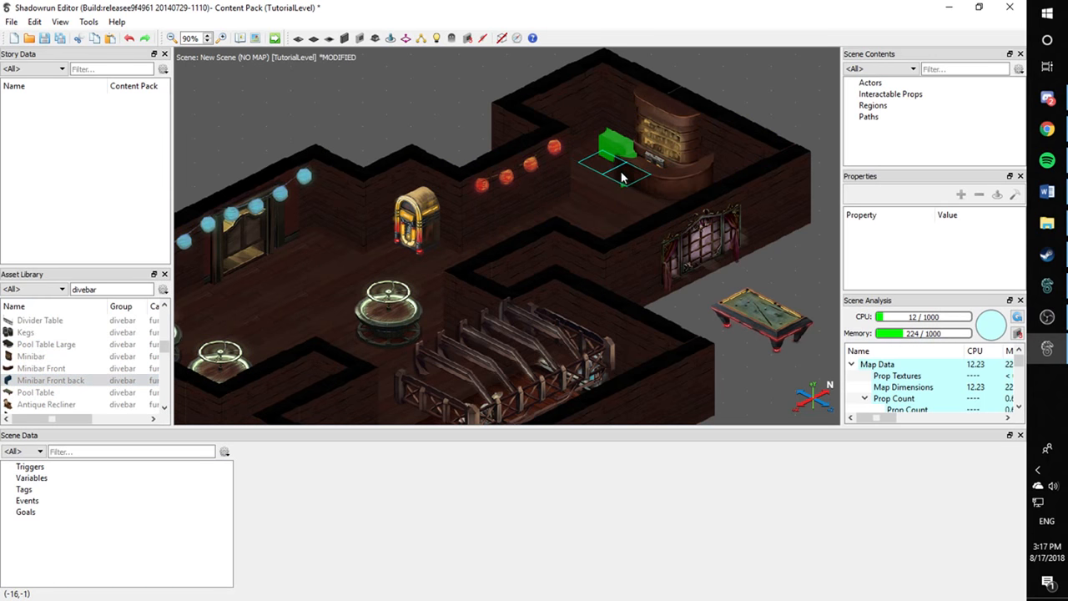
pyautogui.press('r')
pyautogui.press('r')
pyautogui.press('r')
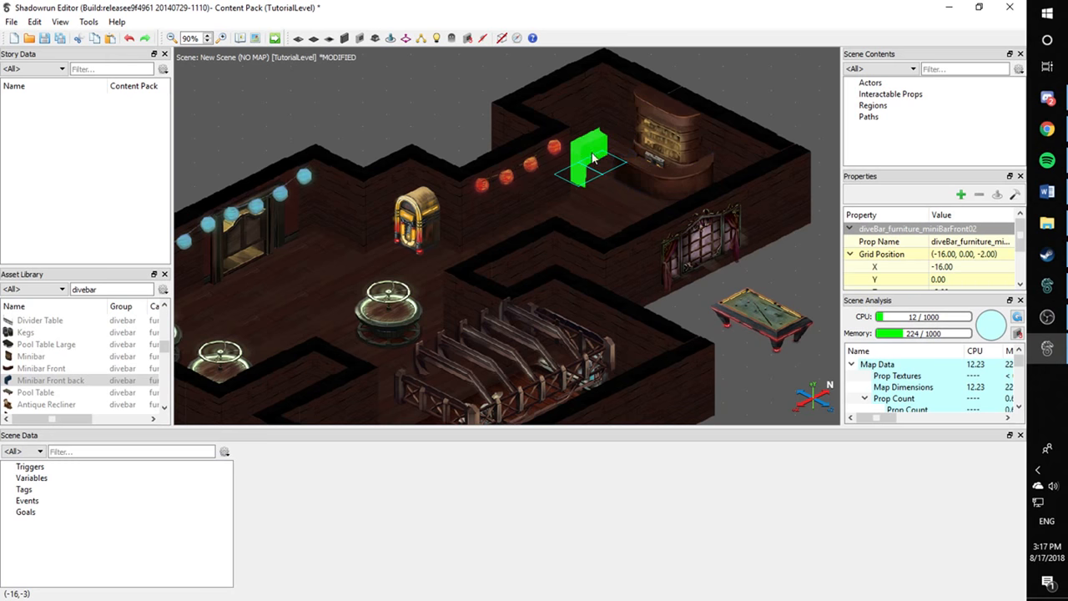
pyautogui.click(727, 106)
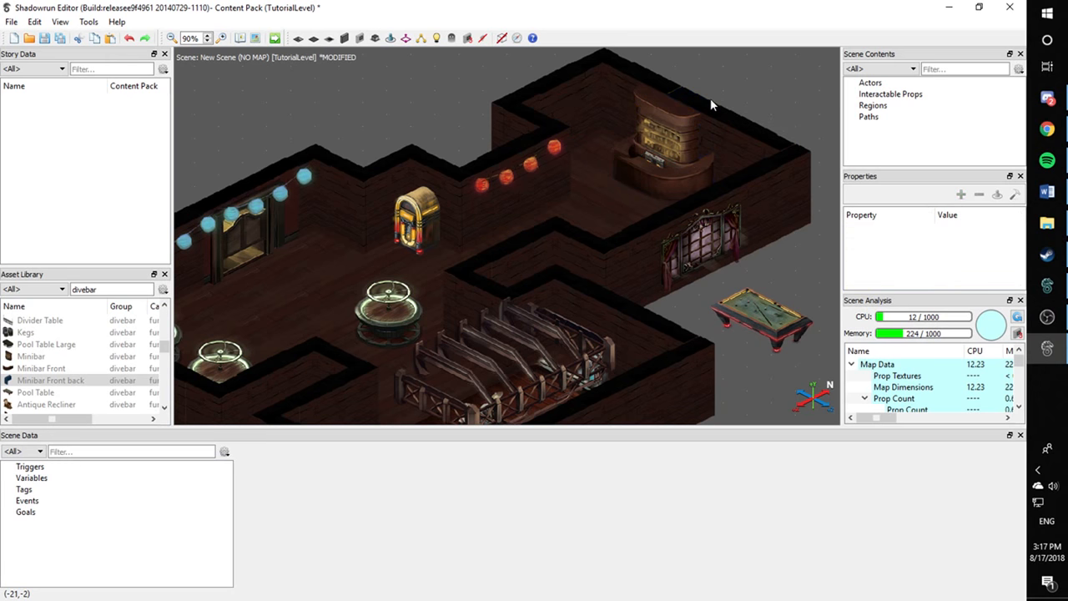
# Refit the counter around the minibar, with its front at grid position (-17.00, 0.00, -1.00) and the back piece against it
pyautogui.click(638, 188)
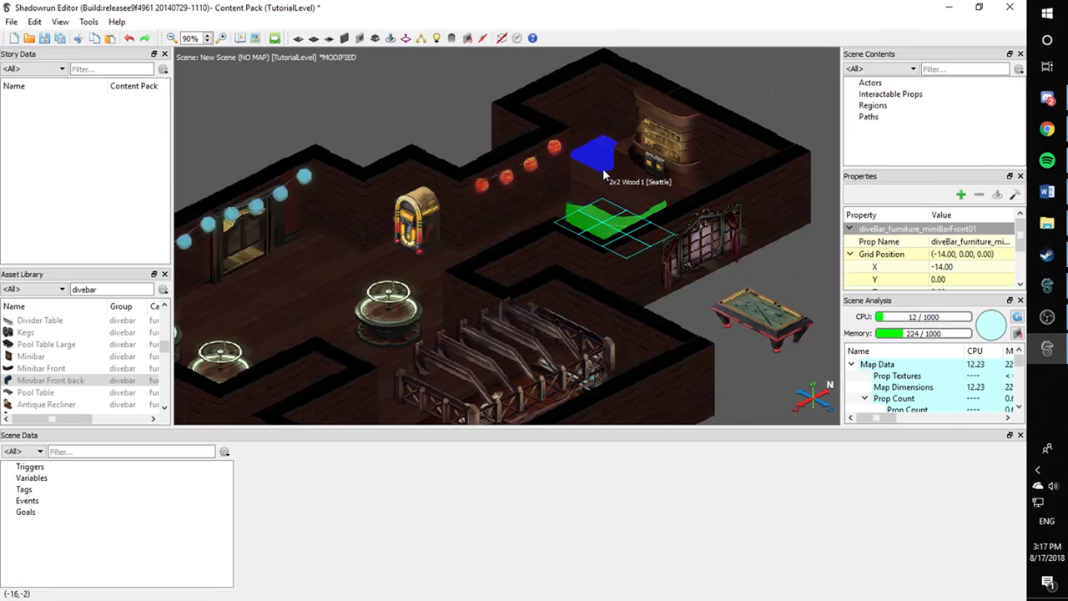
pyautogui.moveTo(604, 175); pyautogui.dragTo(678, 185)
pyautogui.click(802, 91)
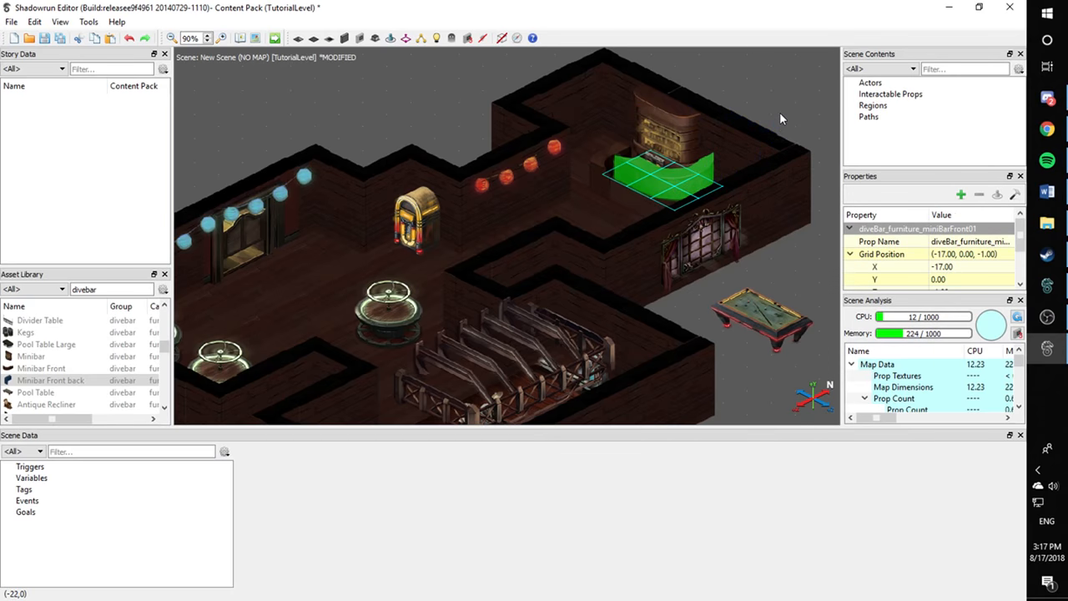
pyautogui.click(780, 112)
pyautogui.moveTo(599, 174); pyautogui.dragTo(625, 156)
pyautogui.click(793, 99)
# Nudge the Minibar Front in fine increments to grid position (-16.50, 0.00, -0.60)
pyautogui.scroll(7, 689, 185)
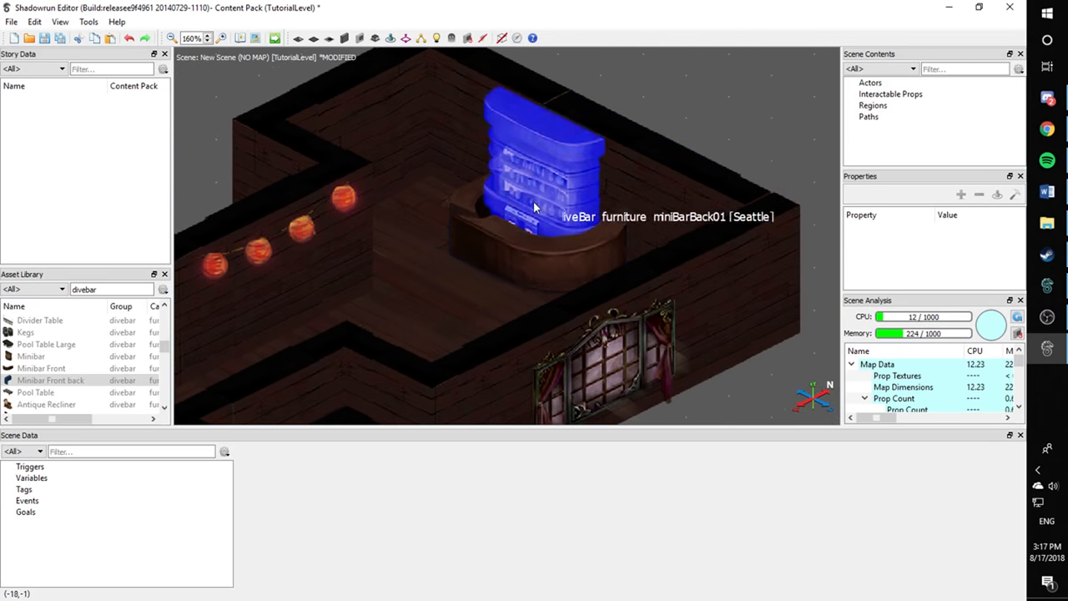
pyautogui.scroll(-6, 427, 267)
pyautogui.scroll(2, 427, 266)
pyautogui.scroll(1, 428, 269)
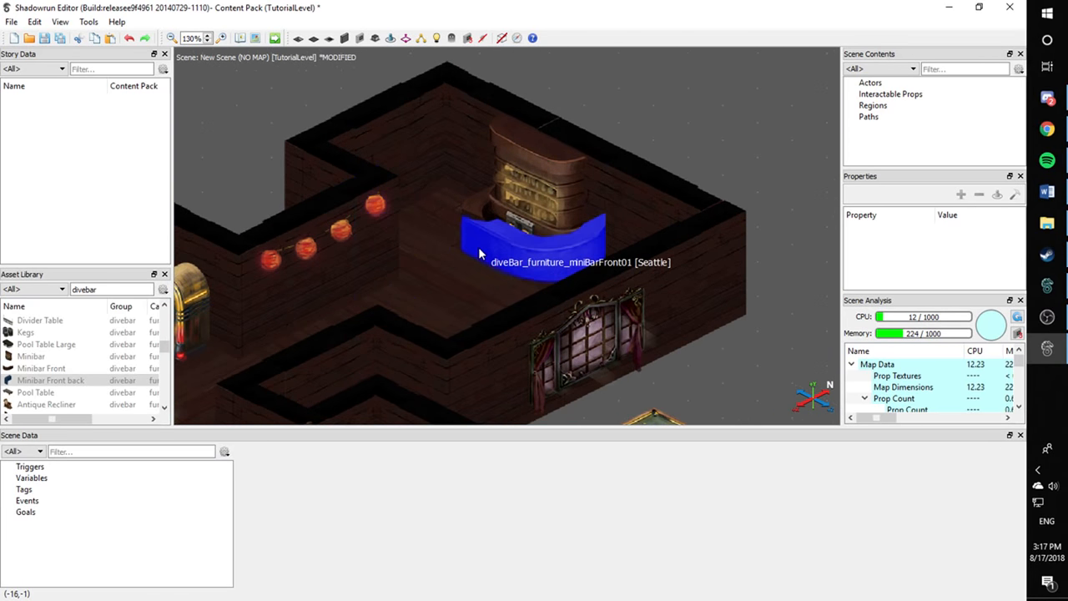
pyautogui.click(490, 251)
pyautogui.press('Down')
pyautogui.press('Down')
pyautogui.press('Down')
pyautogui.press('Down')
pyautogui.press('Down')
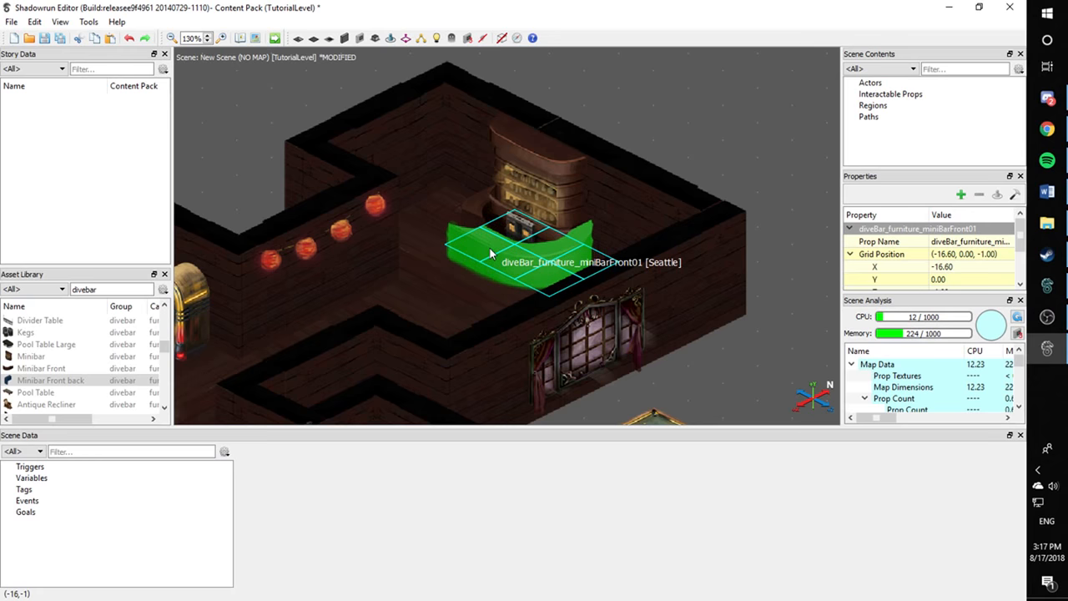
pyautogui.press('Up')
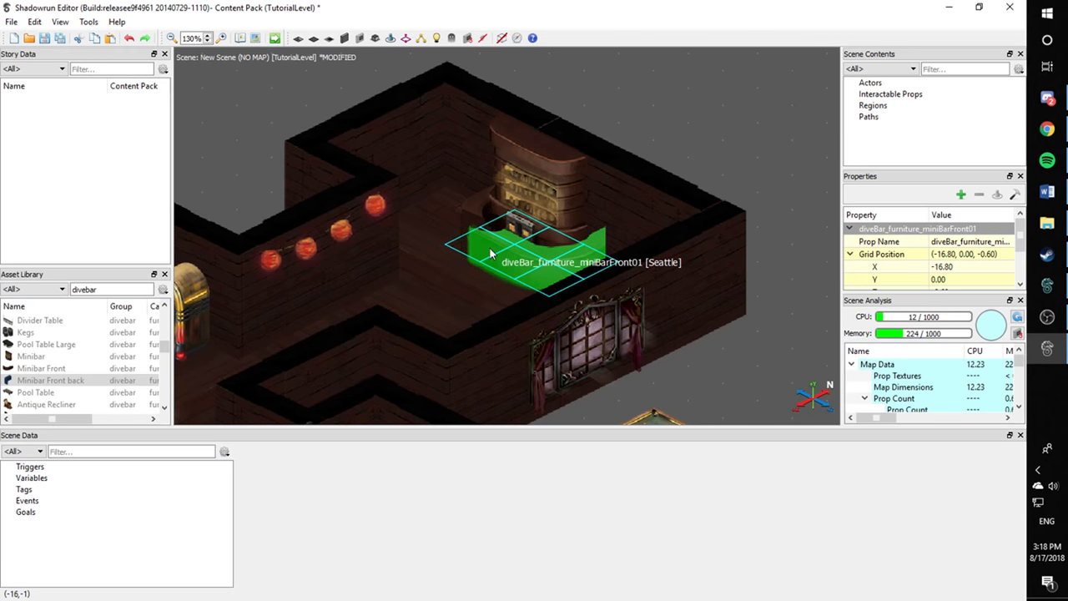
pyautogui.press('Left')
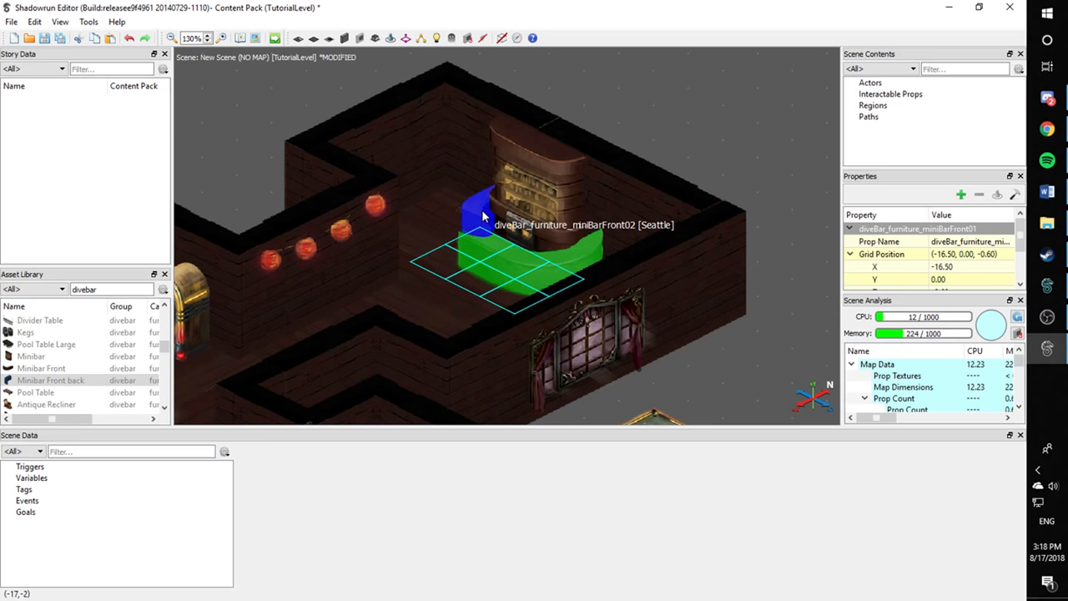
# Nudge the Minibar Front back piece at the counter's open side to grid position (-16.40, 0.00, -1.30)
pyautogui.click(484, 215)
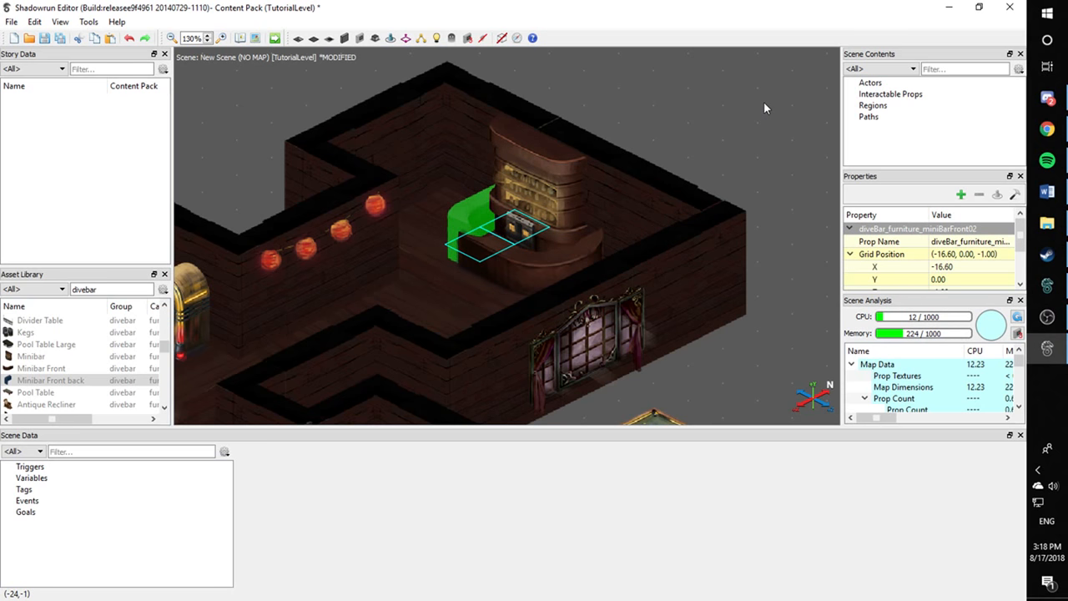
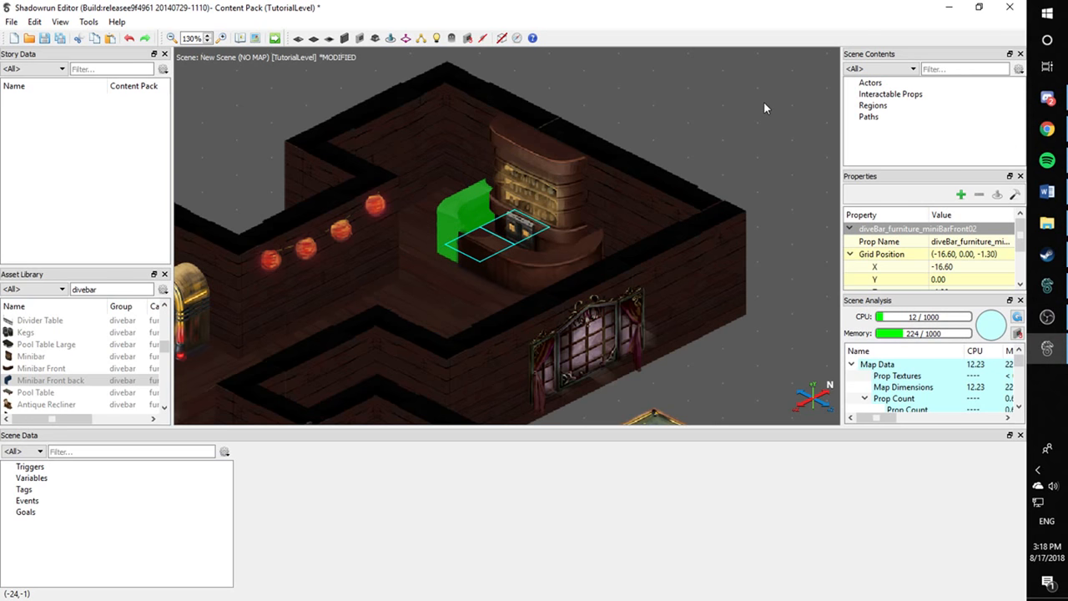
pyautogui.press('Delete')
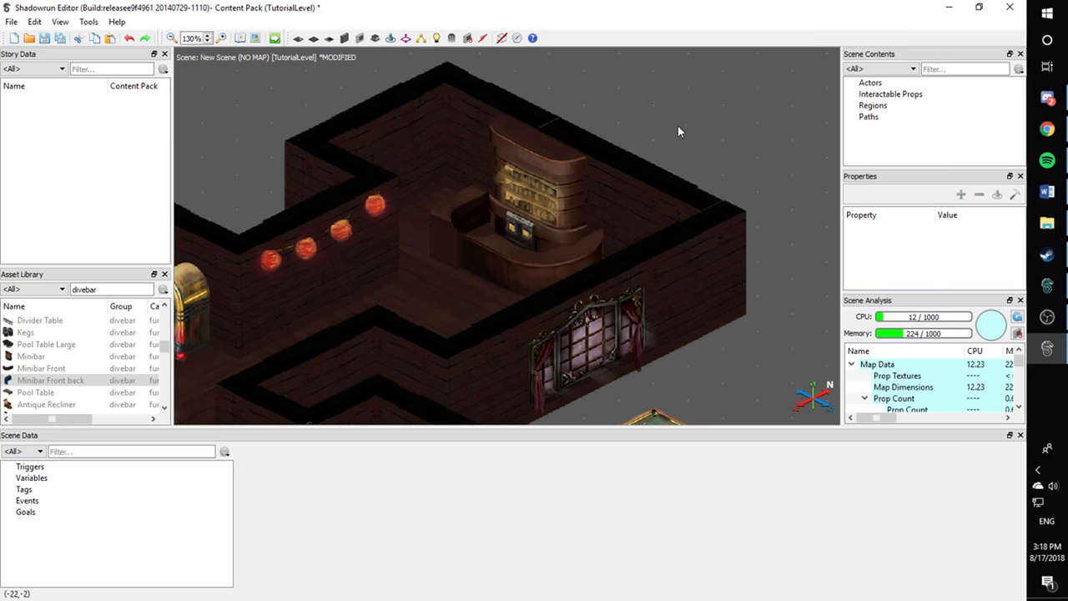
pyautogui.hotkey('ctrl', 'z')
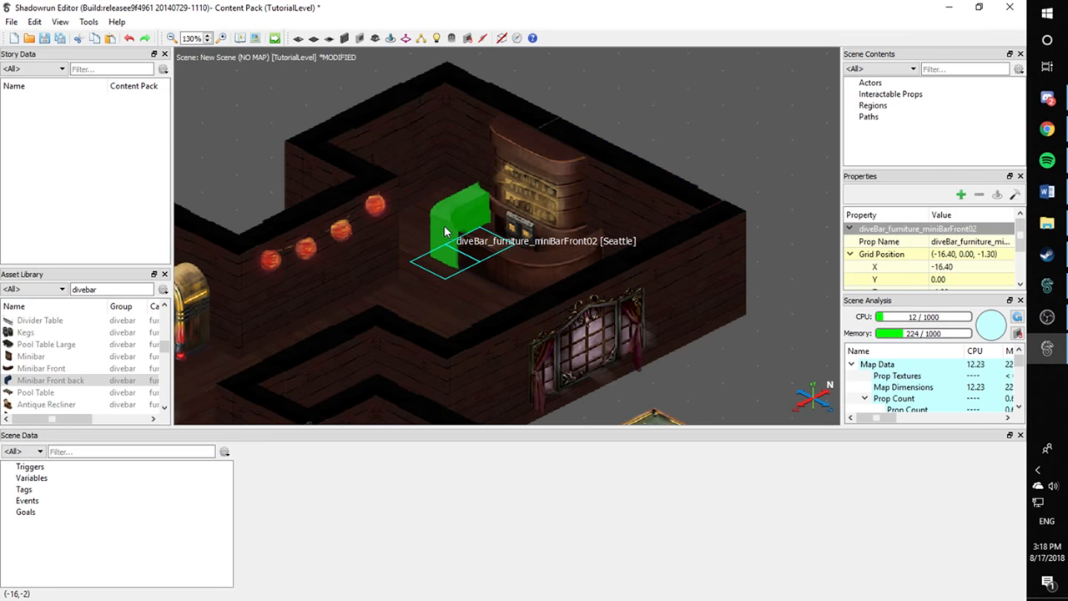
# Try the Minibar Front back piece, turned around, at the counter's opposite end at grid position (-16.40, 0.00, 0.70)
pyautogui.hotkey('ctrl', 'z')
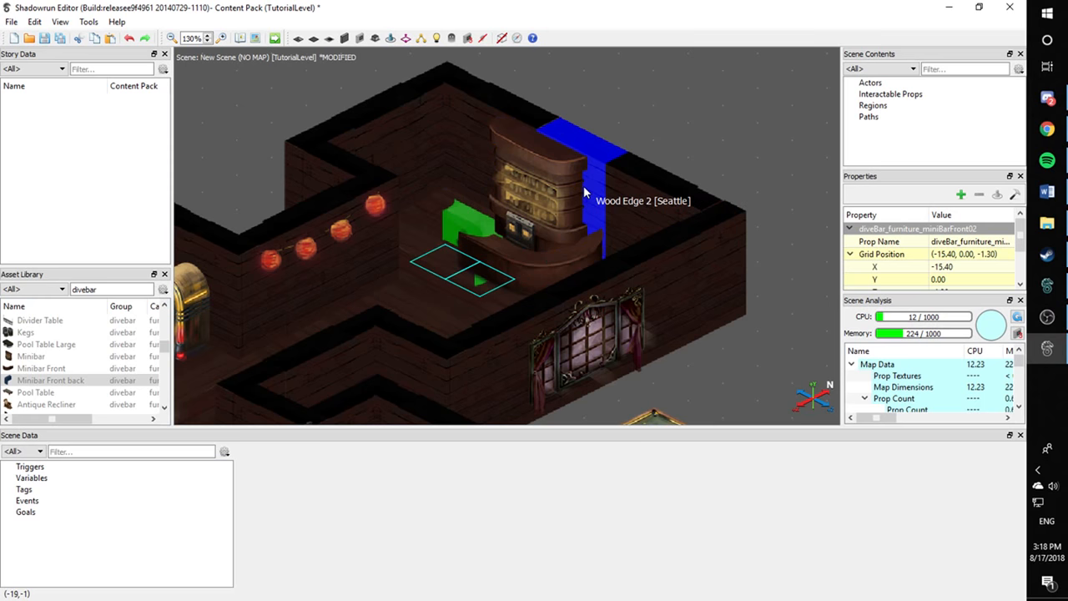
pyautogui.press('Right')
pyautogui.press('Right')
pyautogui.press('Right')
pyautogui.press('Up')
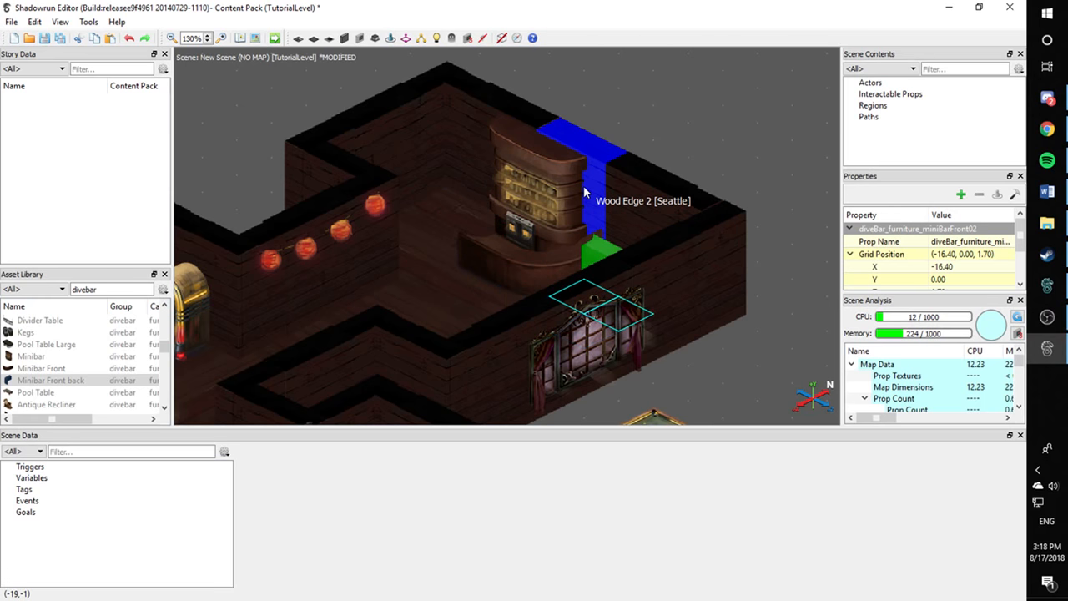
pyautogui.press('Left')
pyautogui.press('Up')
pyautogui.press('Down')
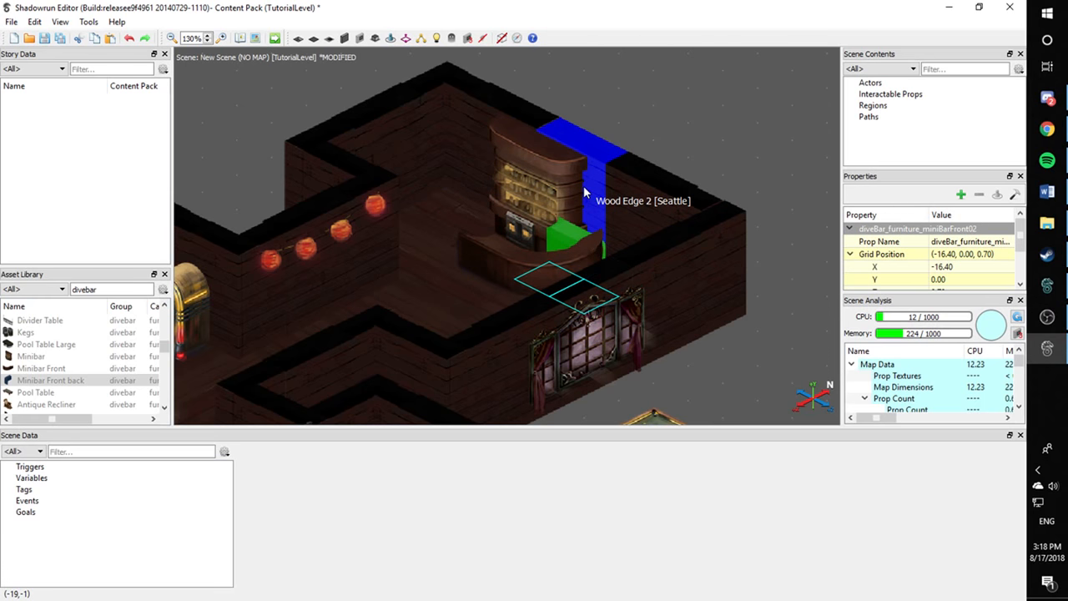
# Pull the Minibar Front away from the bar and refit it around the minibar at grid position (-17.50, 0.00, -0.60)
pyautogui.moveTo(526, 291); pyautogui.dragTo(355, 204)
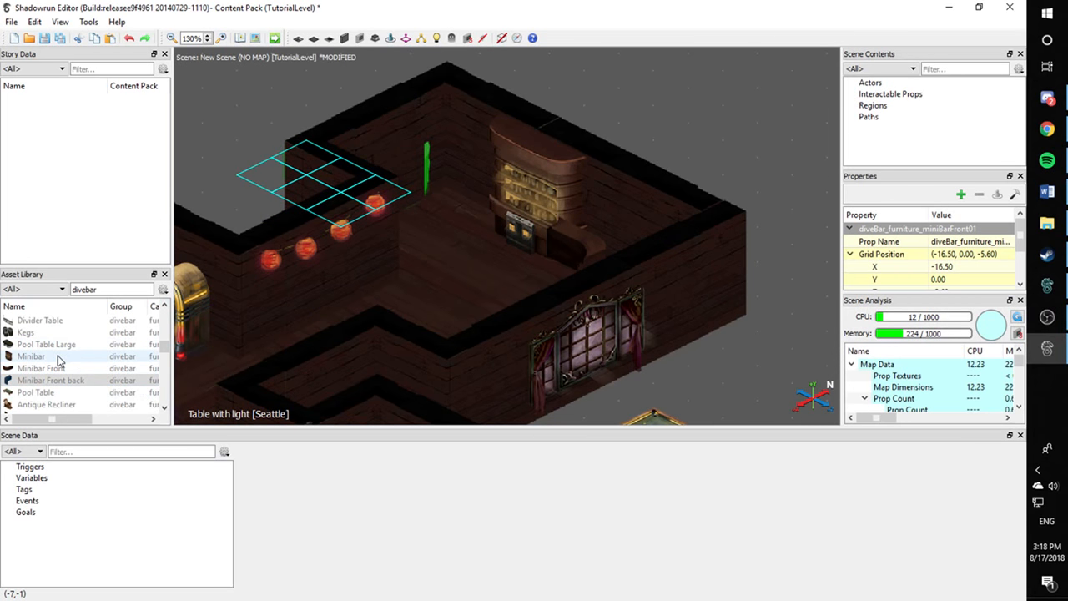
pyautogui.moveTo(57, 321); pyautogui.dragTo(68, 327)
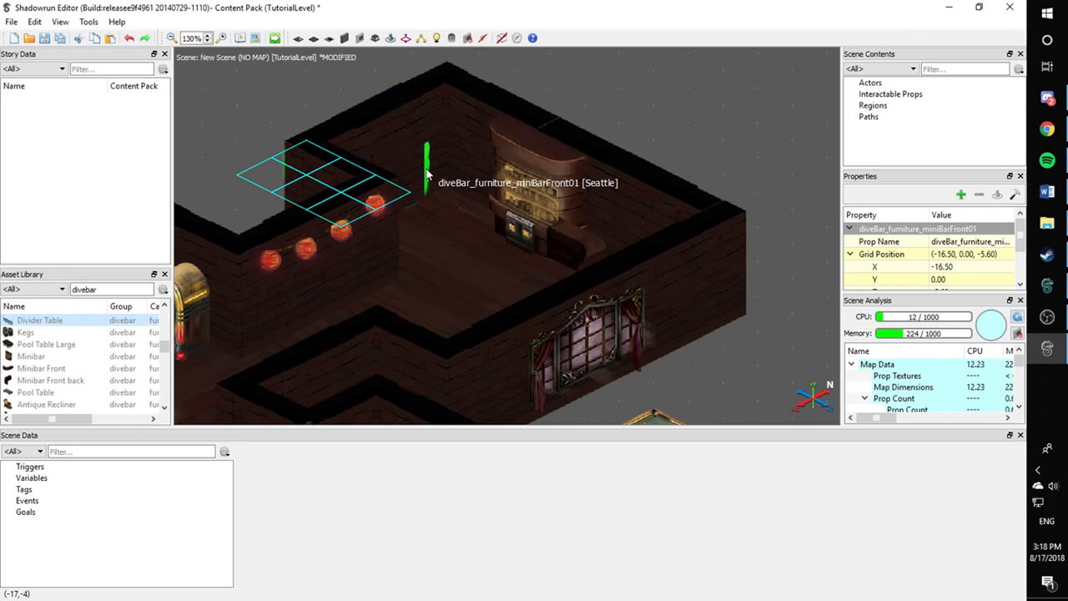
pyautogui.moveTo(427, 175); pyautogui.dragTo(456, 225)
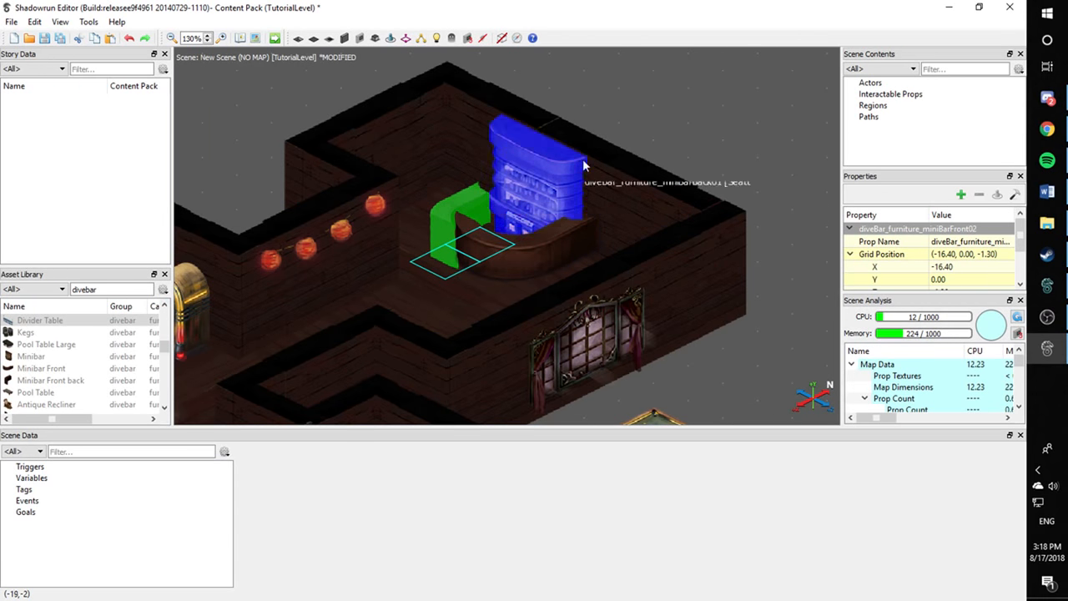
pyautogui.click(667, 138)
# Nudge the Minibar Front back piece in fine increments to grid position (-16.80, 0.00, -0.90) to close the counter
pyautogui.click(443, 239)
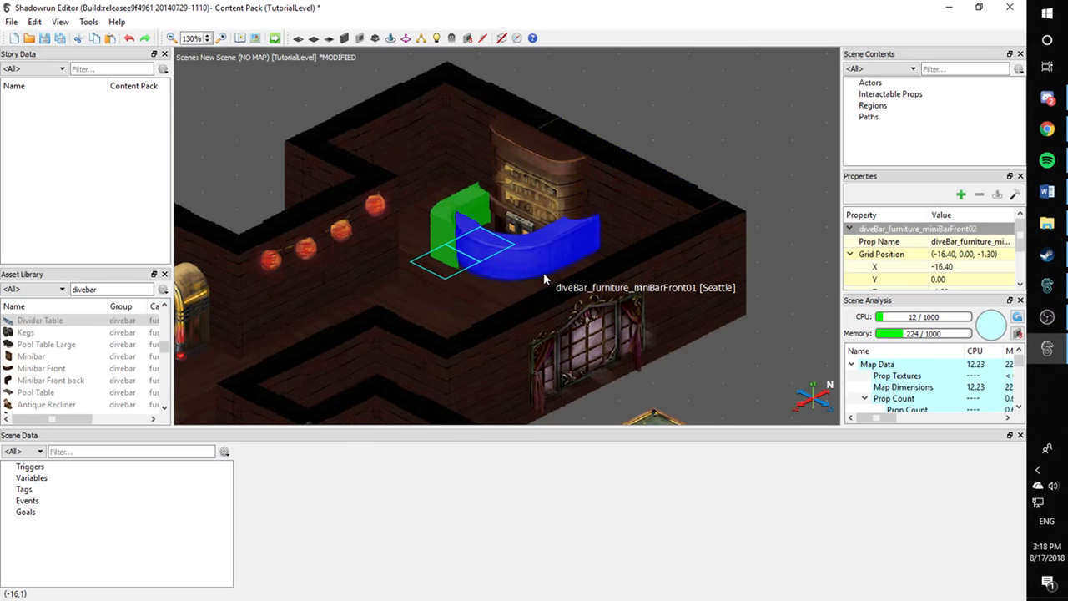
pyautogui.press('Left')
pyautogui.press('Left')
pyautogui.press('Up')
pyautogui.press('Up')
pyautogui.press('Up')
pyautogui.press('Up')
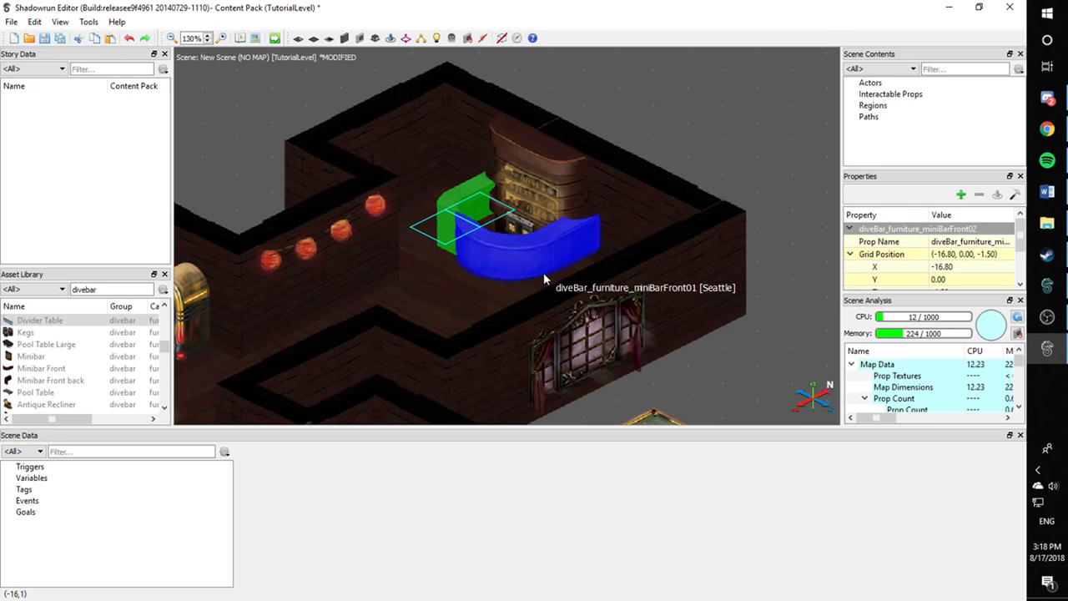
pyautogui.press('Right')
pyautogui.press('Right')
pyautogui.press('Right')
pyautogui.press('Right')
pyautogui.press('Right')
pyautogui.press('Right')
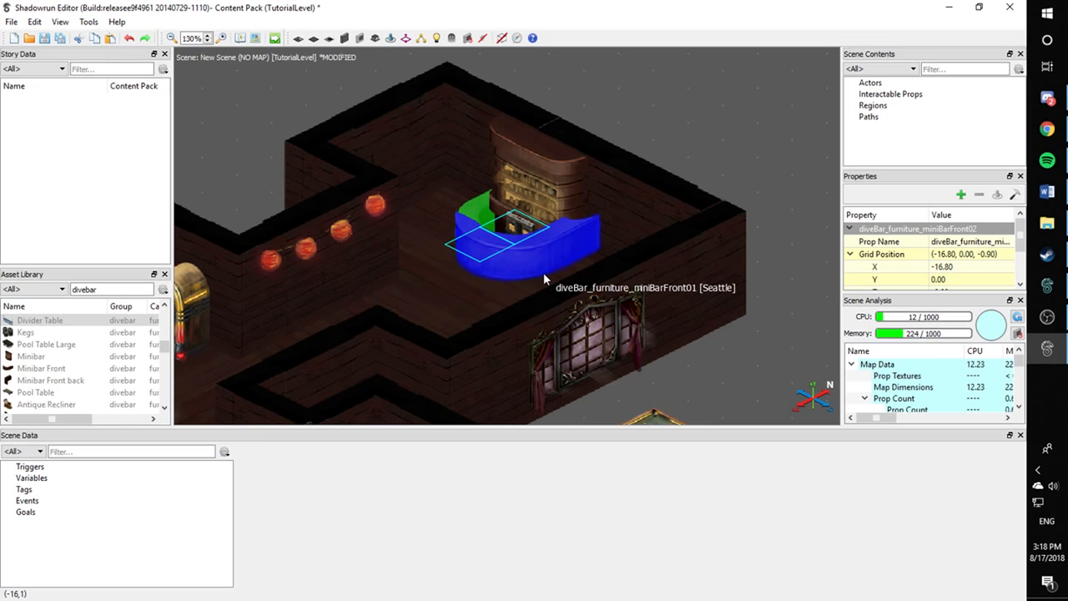
pyautogui.press('Up')
pyautogui.press('Down')
pyautogui.click(700, 145)
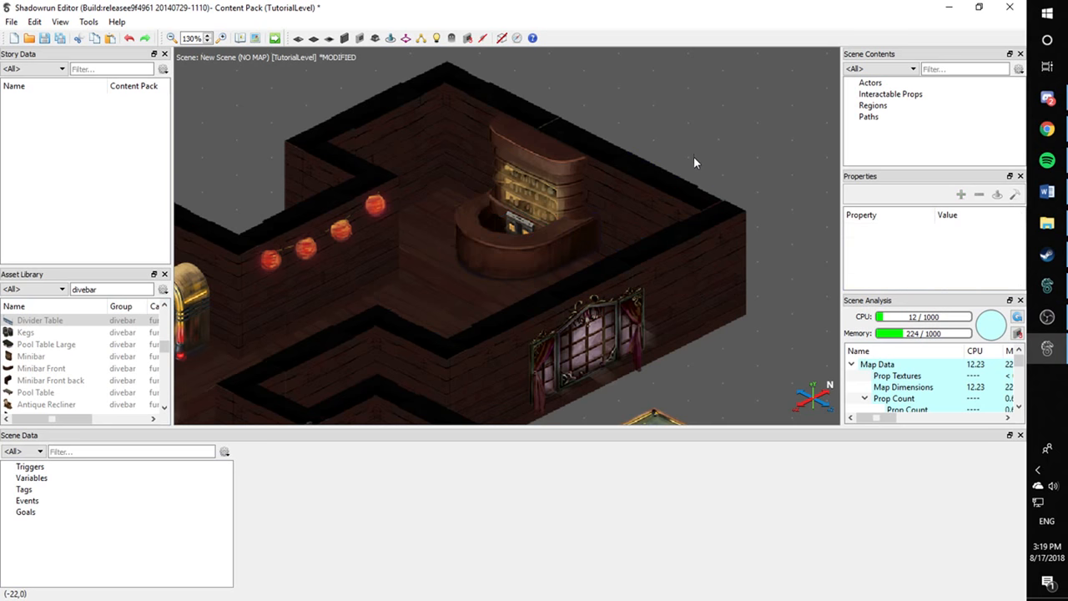
pyautogui.click(541, 258)
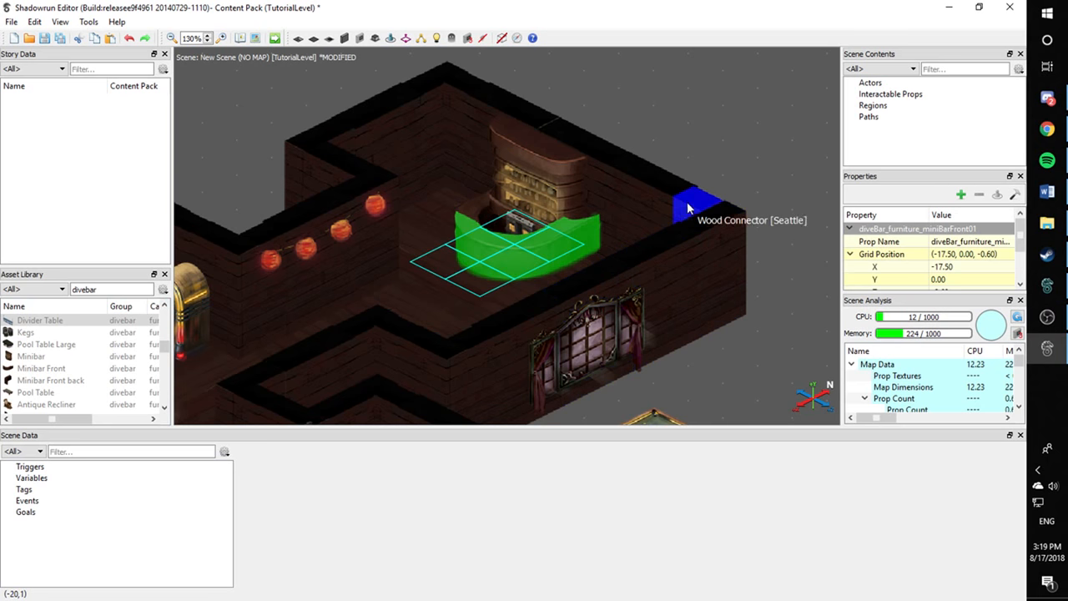
pyautogui.click(678, 136)
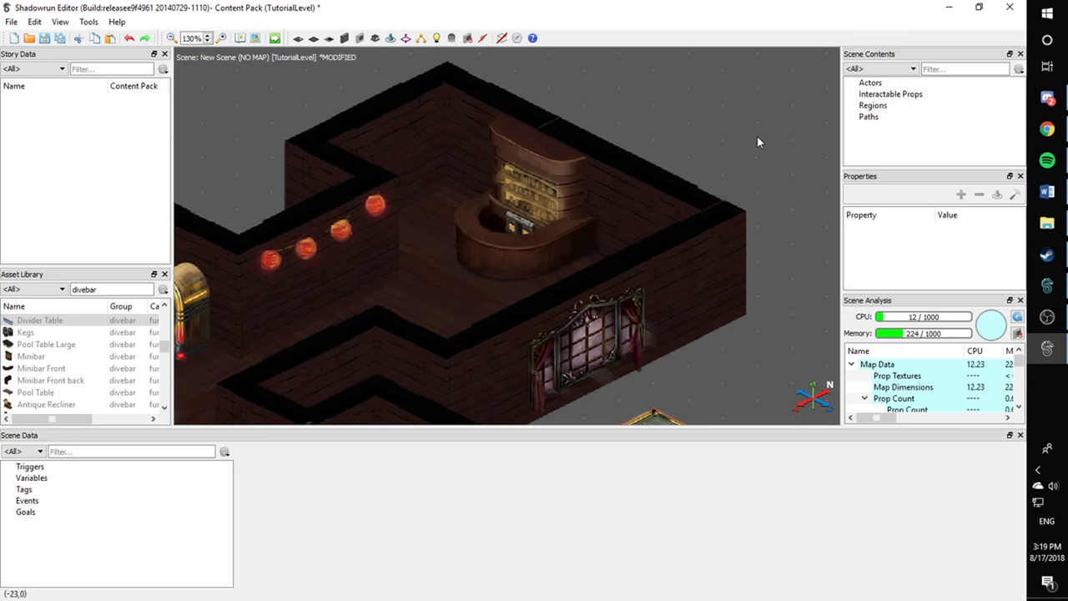
# Move the lit table beside the jukebox area into the minibar room, against the near wall opposite the minibar
pyautogui.scroll(-2, 543, 250)
pyautogui.moveTo(586, 238); pyautogui.dragTo(611, 232, button='middle')
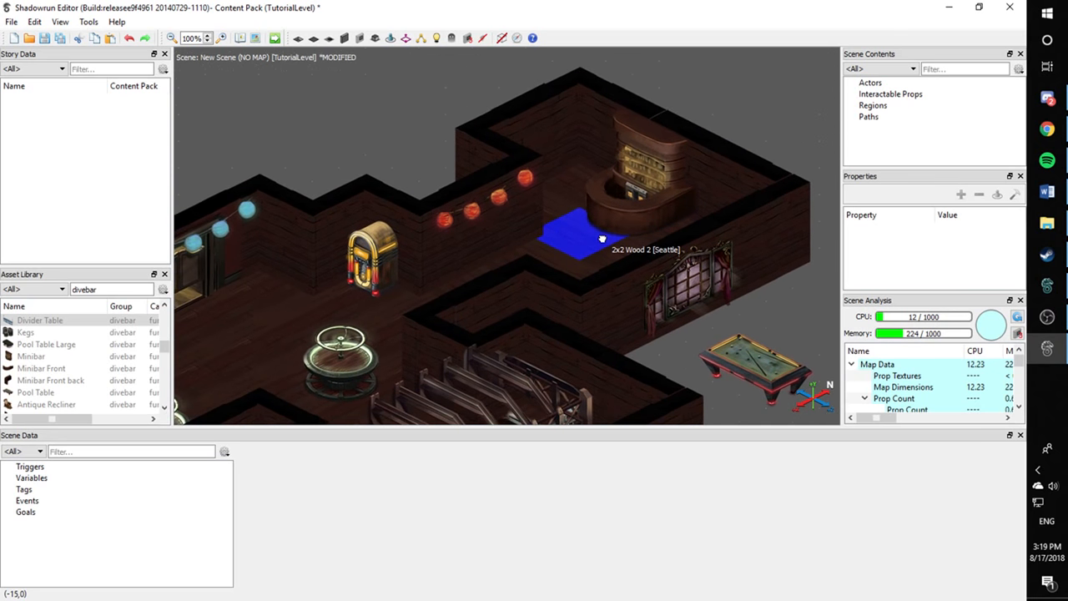
pyautogui.moveTo(520, 270); pyautogui.dragTo(538, 272, button='middle')
pyautogui.moveTo(372, 351); pyautogui.dragTo(598, 192)
pyautogui.press('Left')
pyautogui.press('Left')
pyautogui.press('Left')
pyautogui.press('Left')
pyautogui.press('Left')
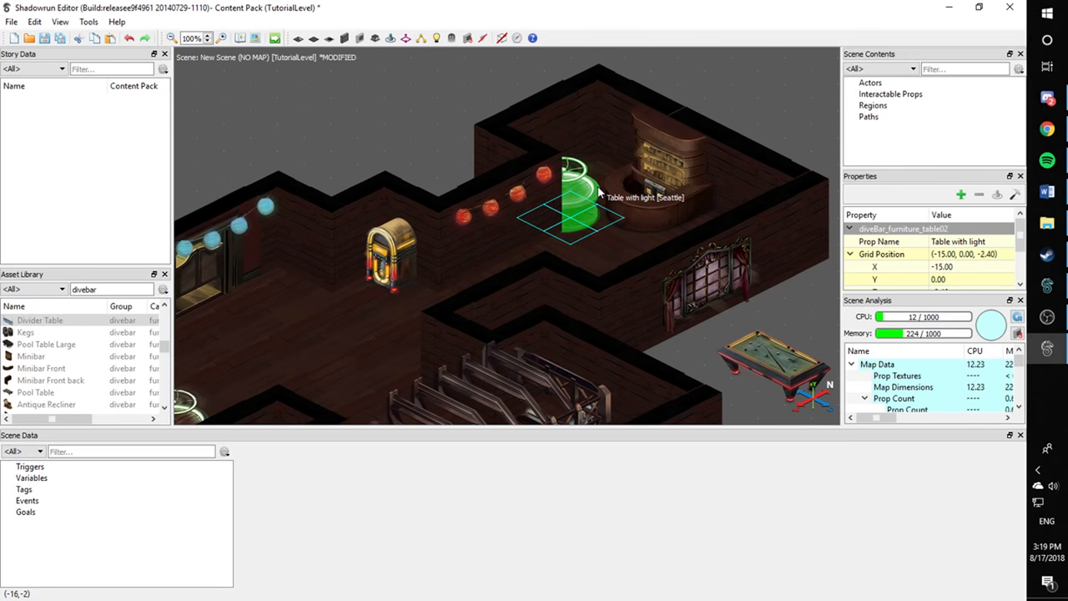
pyautogui.press('Up')
pyautogui.press('Up')
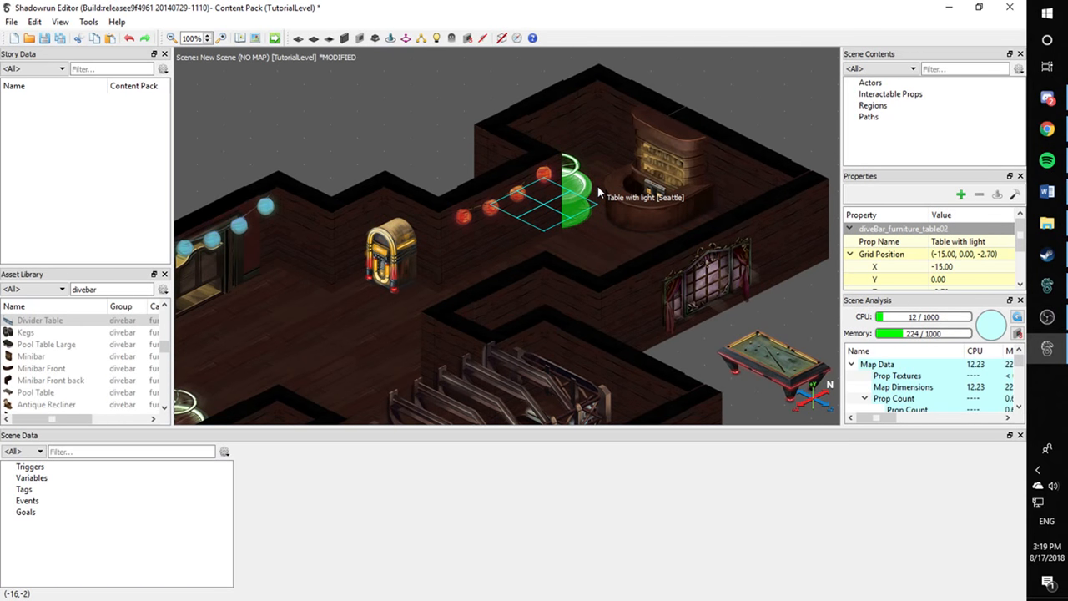
pyautogui.moveTo(598, 192); pyautogui.dragTo(613, 272)
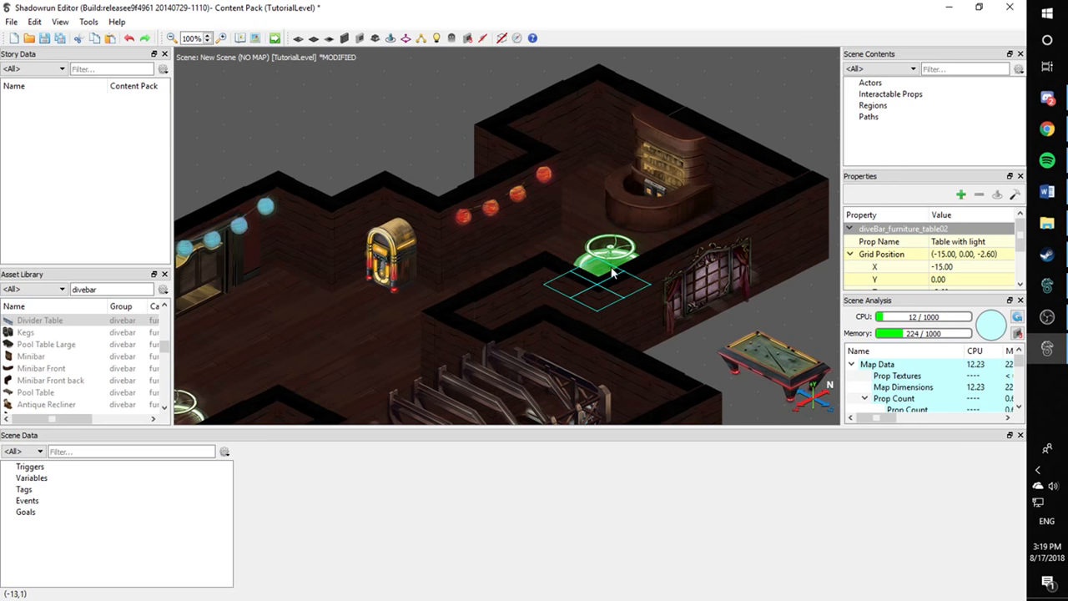
pyautogui.click(724, 335)
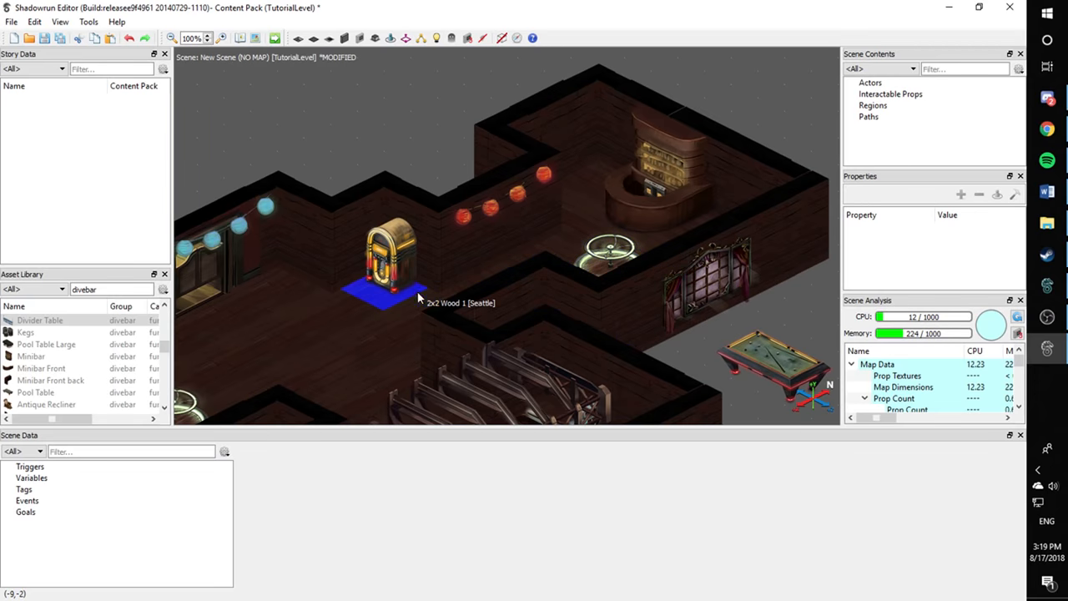
# Move the lit table behind the main room's curtained window into the corner alcove at the far end of that wall
pyautogui.moveTo(419, 297); pyautogui.dragTo(611, 198, button='middle')
pyautogui.moveTo(276, 314); pyautogui.dragTo(381, 310, button='middle')
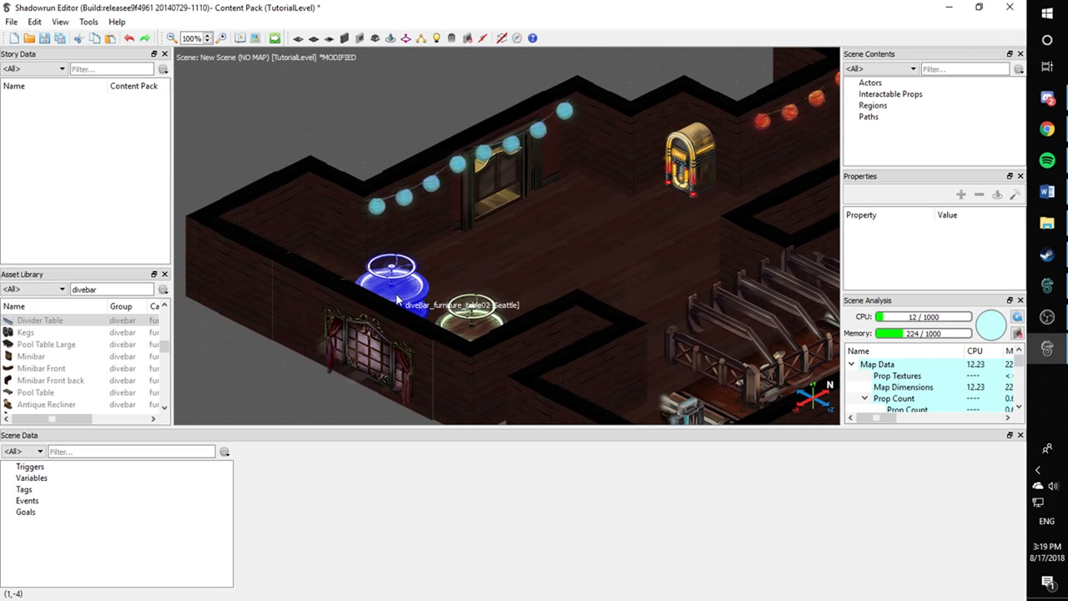
pyautogui.moveTo(397, 301); pyautogui.dragTo(309, 267)
pyautogui.click(352, 141)
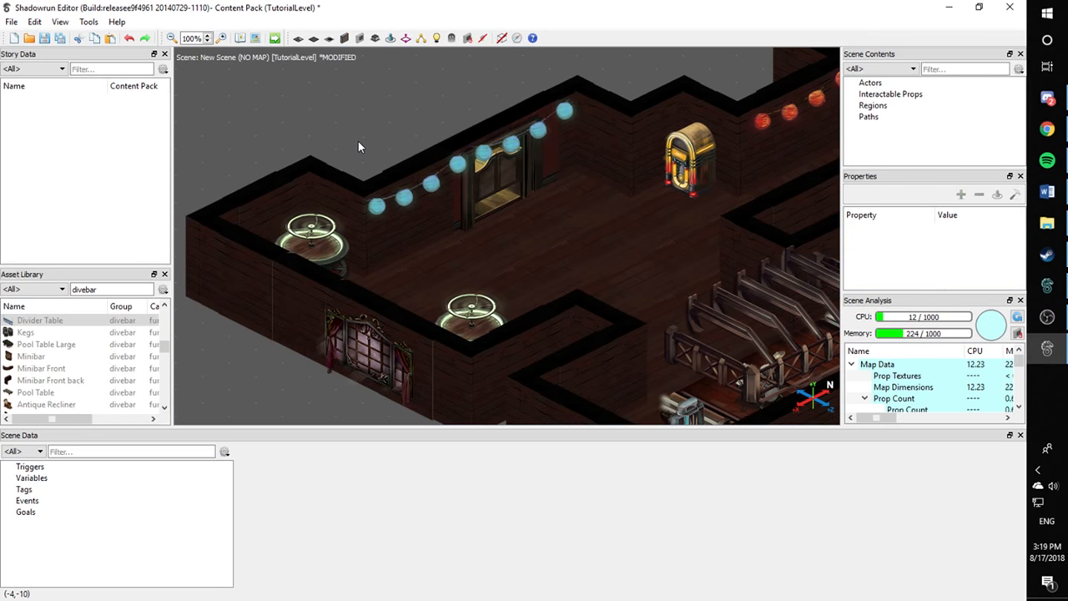
# Try the main room's other lit table at grid position (2.00, 0.00, 0.00), checking it with walls hidden, and move it back
pyautogui.moveTo(472, 314); pyautogui.dragTo(466, 371)
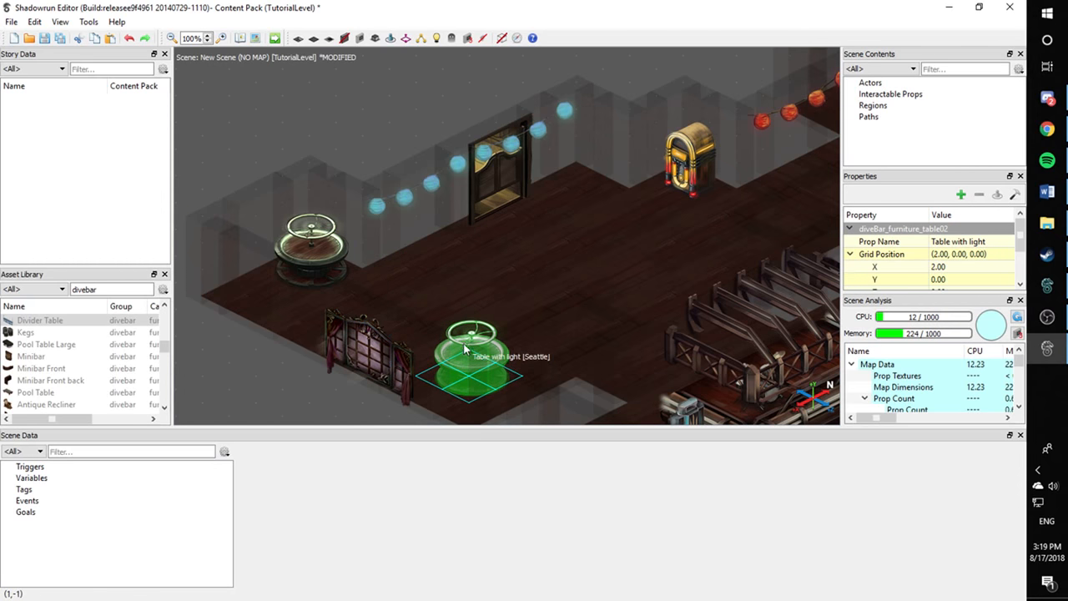
pyautogui.press('w')
pyautogui.moveTo(475, 305); pyautogui.dragTo(384, 308, button='right')
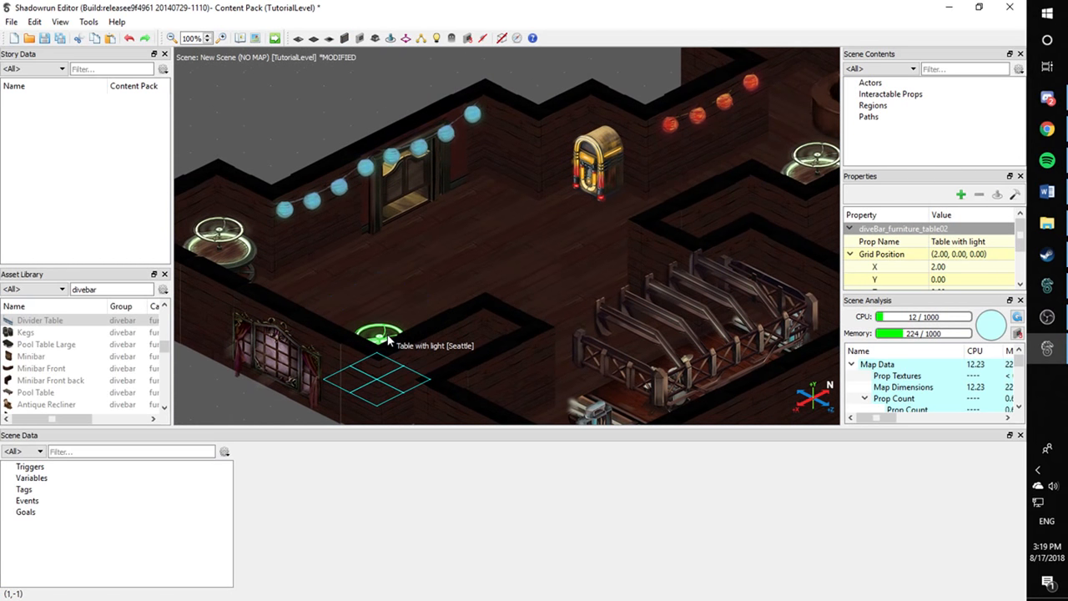
pyautogui.moveTo(386, 337); pyautogui.dragTo(389, 312)
pyautogui.press('w')
pyautogui.click(234, 412)
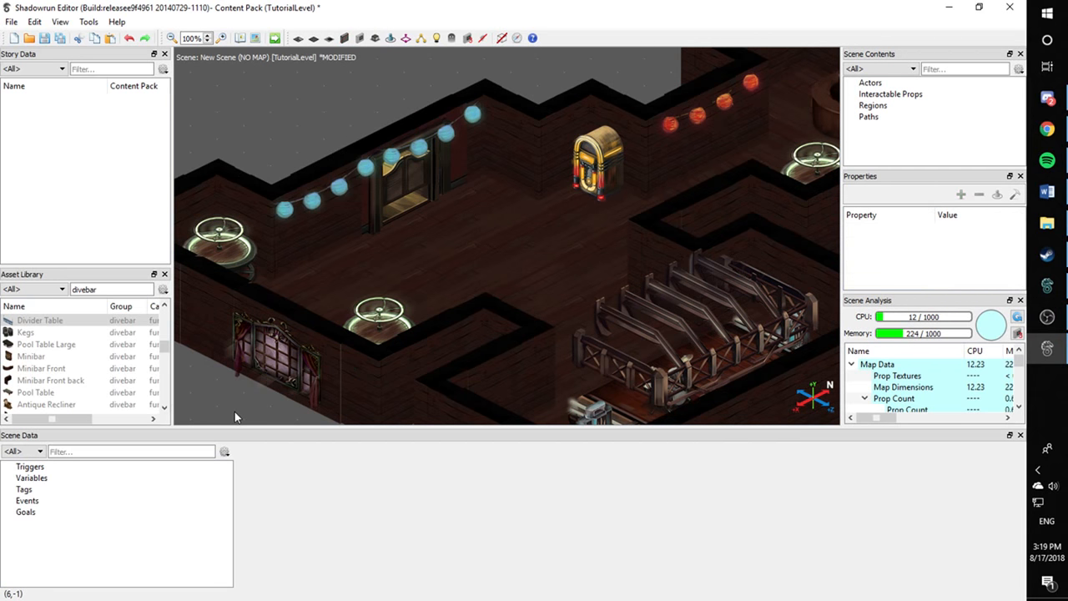
# Add a second Table with light to the minibar room, beside the minibar at grid position (-17.00, 0.00, -3.60)
pyautogui.moveTo(234, 406); pyautogui.dragTo(300, 409, button='middle')
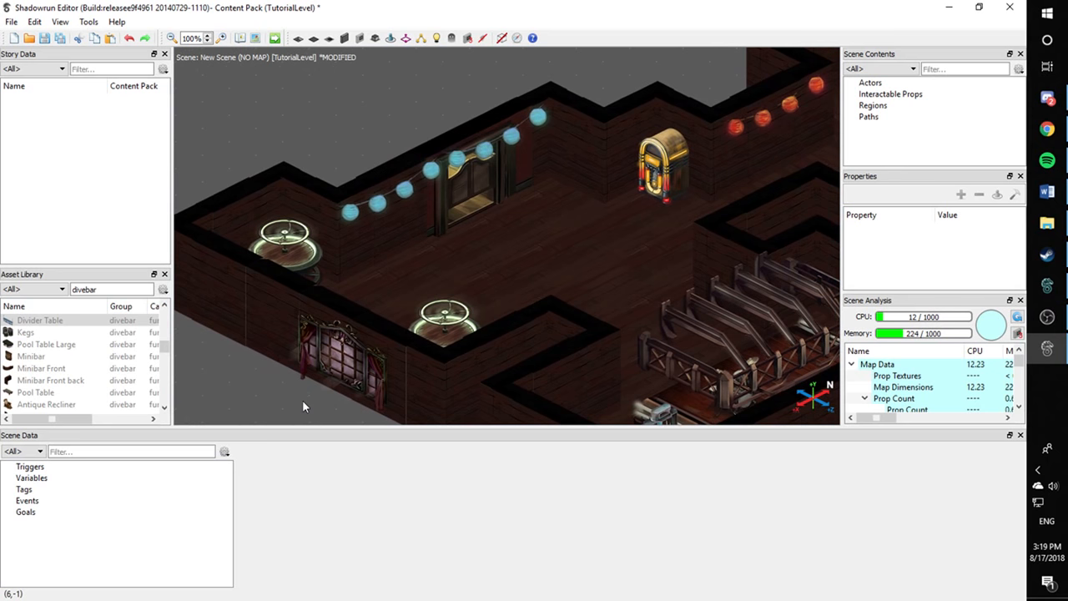
pyautogui.moveTo(506, 308); pyautogui.dragTo(348, 262, button='middle')
pyautogui.moveTo(417, 276); pyautogui.dragTo(482, 308, button='middle')
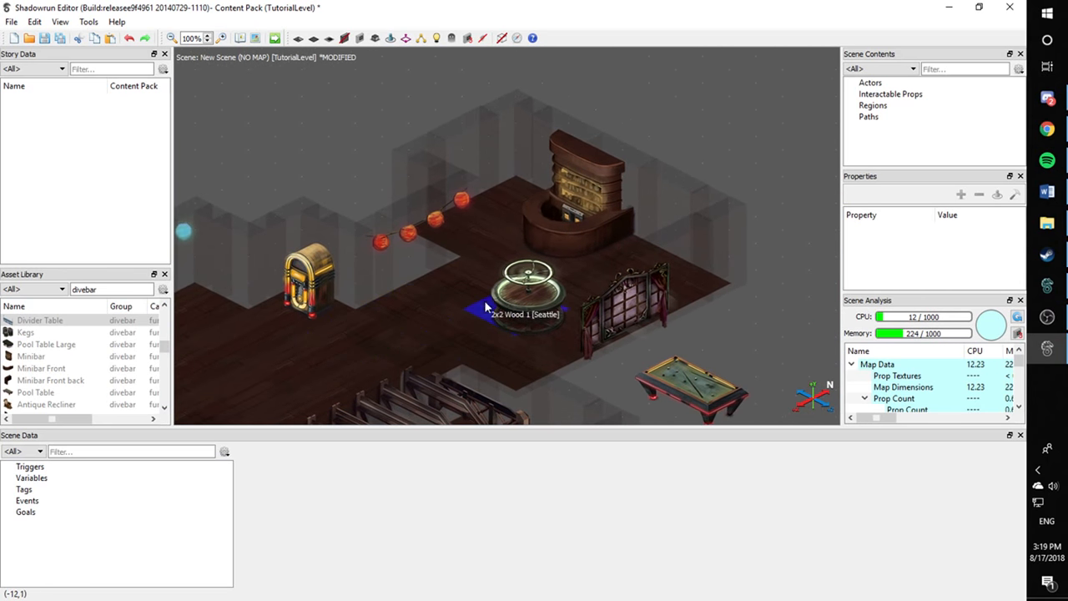
pyautogui.moveTo(503, 301); pyautogui.dragTo(487, 193)
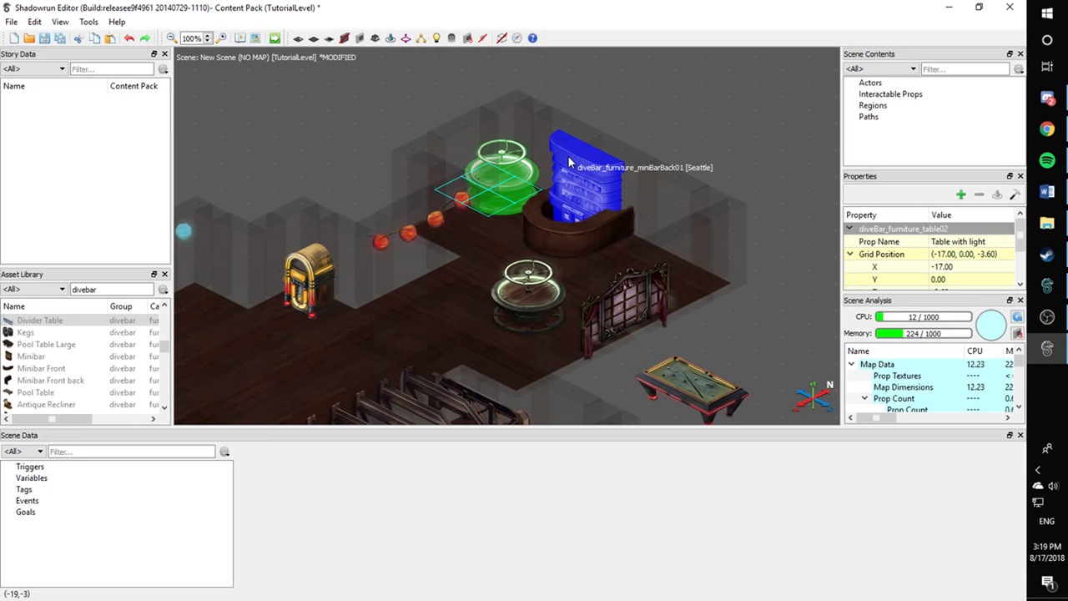
# Nudge the new lit table in fine increments to grid position (-15.20, 0.00, -2.60) and show the walls again
pyautogui.press('Right')
pyautogui.press('Right')
pyautogui.press('Right')
pyautogui.press('Down')
pyautogui.press('Down')
pyautogui.press('Down')
pyautogui.press('Down')
pyautogui.press('Right')
pyautogui.press('Right')
pyautogui.press('Right')
pyautogui.press('Right')
pyautogui.press('Right')
pyautogui.press('Down')
pyautogui.press('Down')
pyautogui.press('Down')
pyautogui.press('Down')
pyautogui.press('Down')
pyautogui.press('Down')
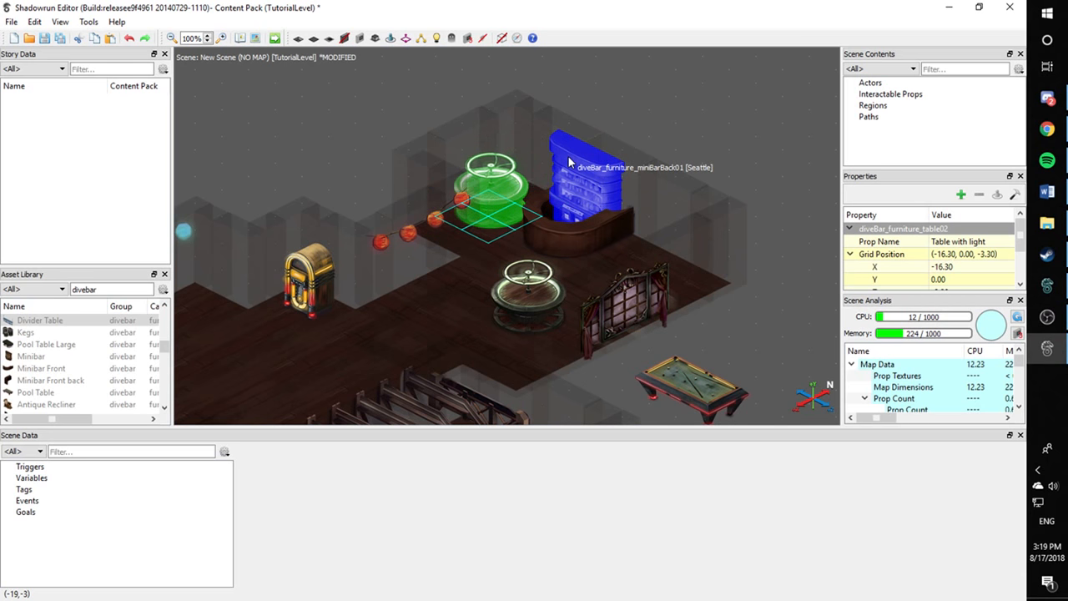
pyautogui.press('Left')
pyautogui.press('Left')
pyautogui.press('Left')
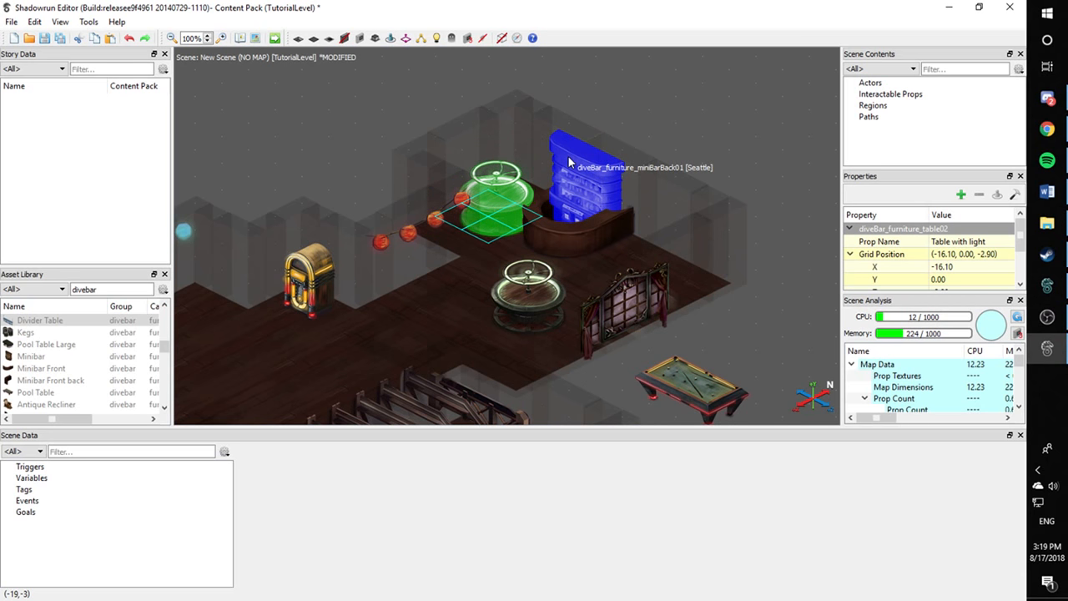
pyautogui.press('Down')
pyautogui.press('Down')
pyautogui.press('Down')
pyautogui.press('Down')
pyautogui.press('Down')
pyautogui.press('Down')
pyautogui.press('Right')
pyautogui.press('Right')
pyautogui.press('Right')
pyautogui.press('Down')
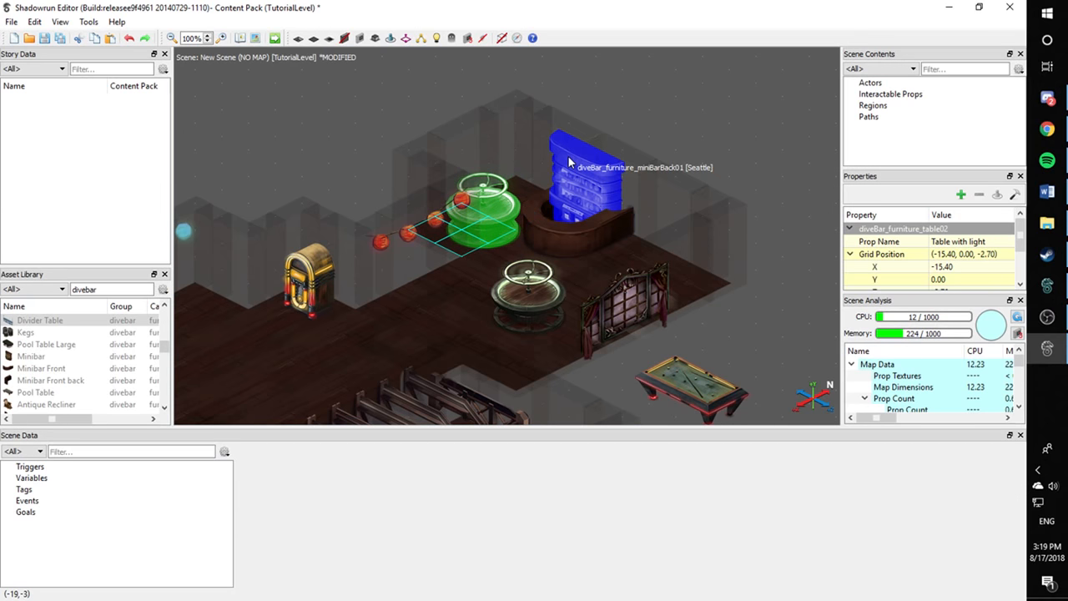
pyautogui.press('Down')
pyautogui.press('Down')
pyautogui.press('Right')
pyautogui.press('Right')
pyautogui.press('Left')
pyautogui.press('w')
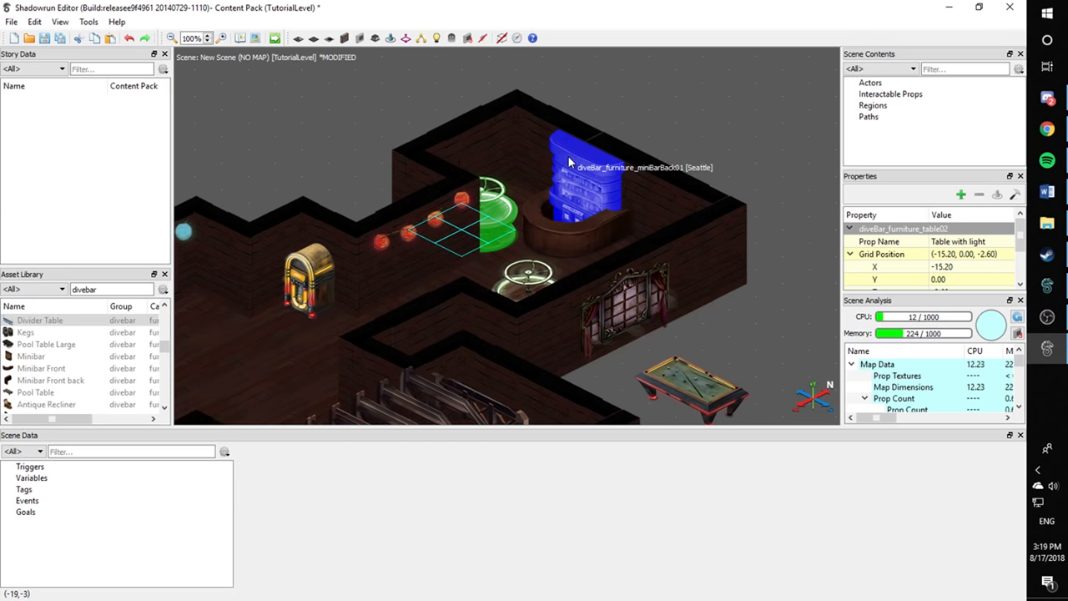
pyautogui.click(635, 97)
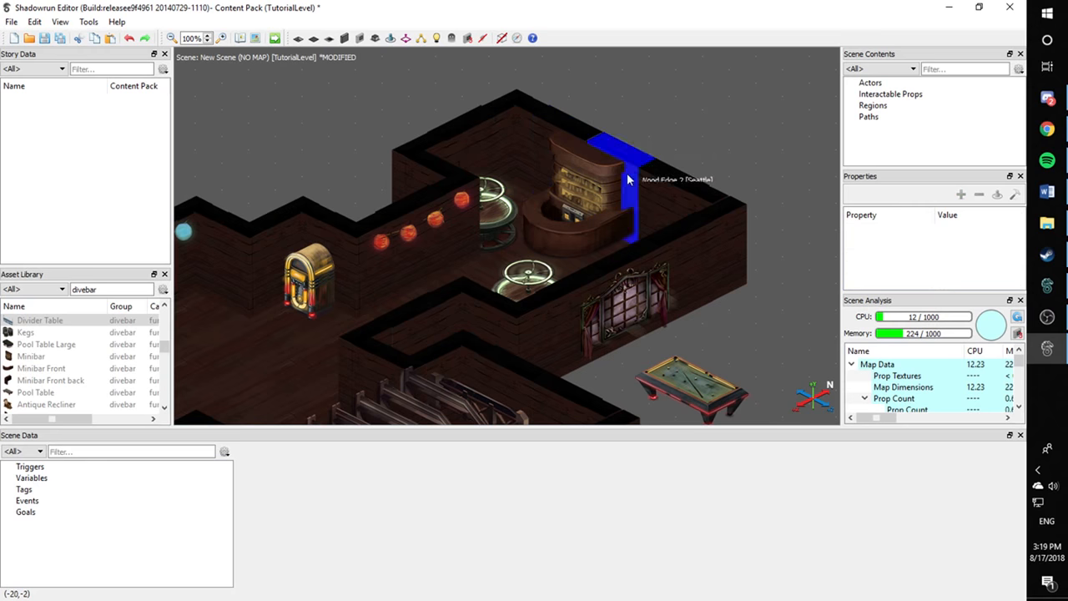
pyautogui.scroll(-5, 555, 249)
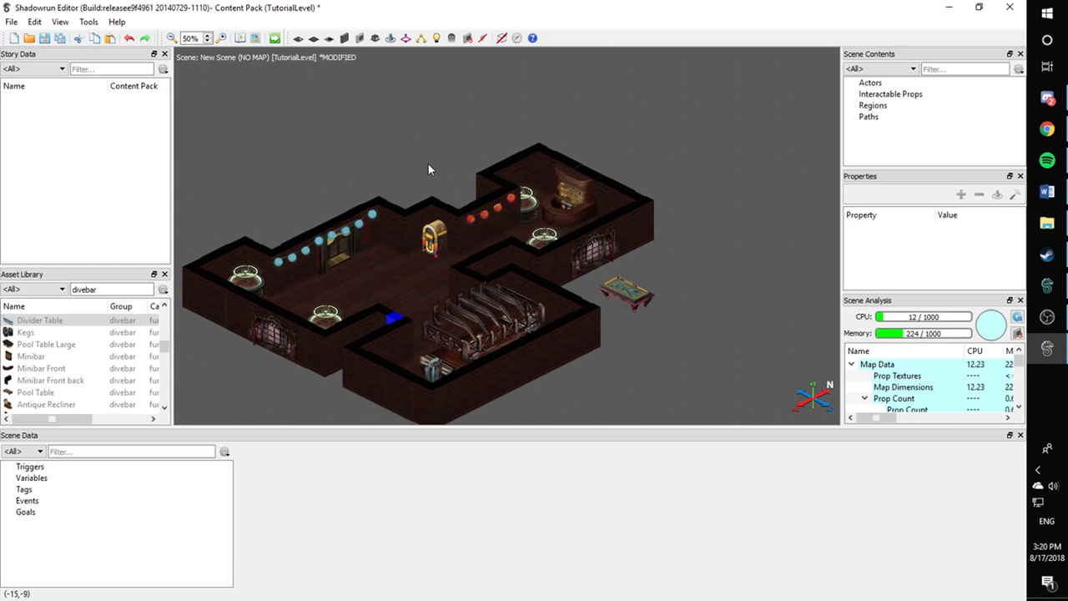
# Delete the lit table between the minibar and the wall with the red lanterns, toggling wall visibility to check the room
pyautogui.scroll(5, 422, 160)
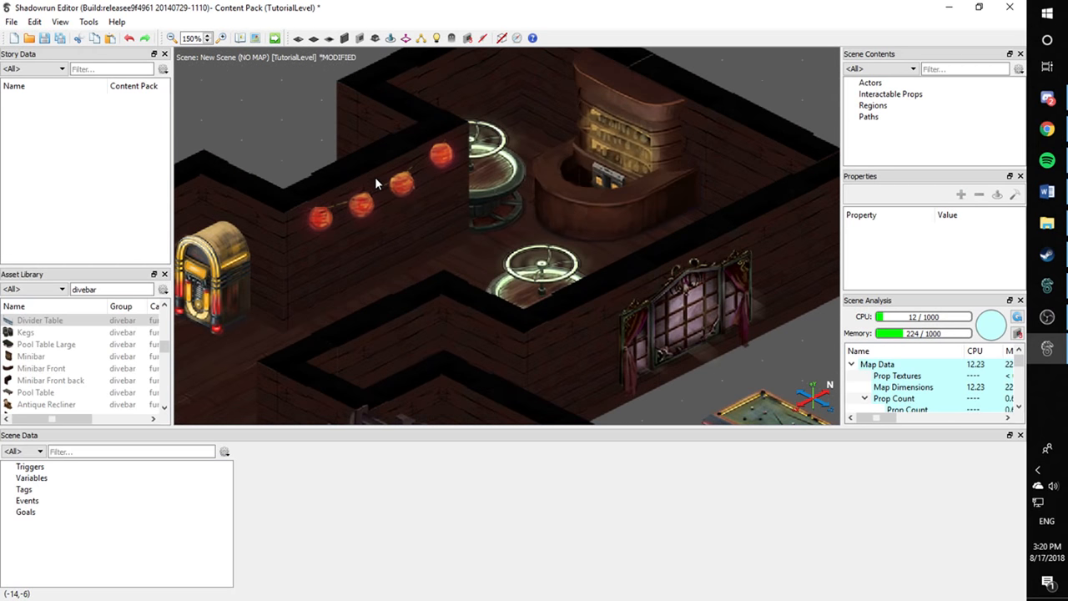
pyautogui.scroll(-1, 376, 179)
pyautogui.scroll(1, 374, 176)
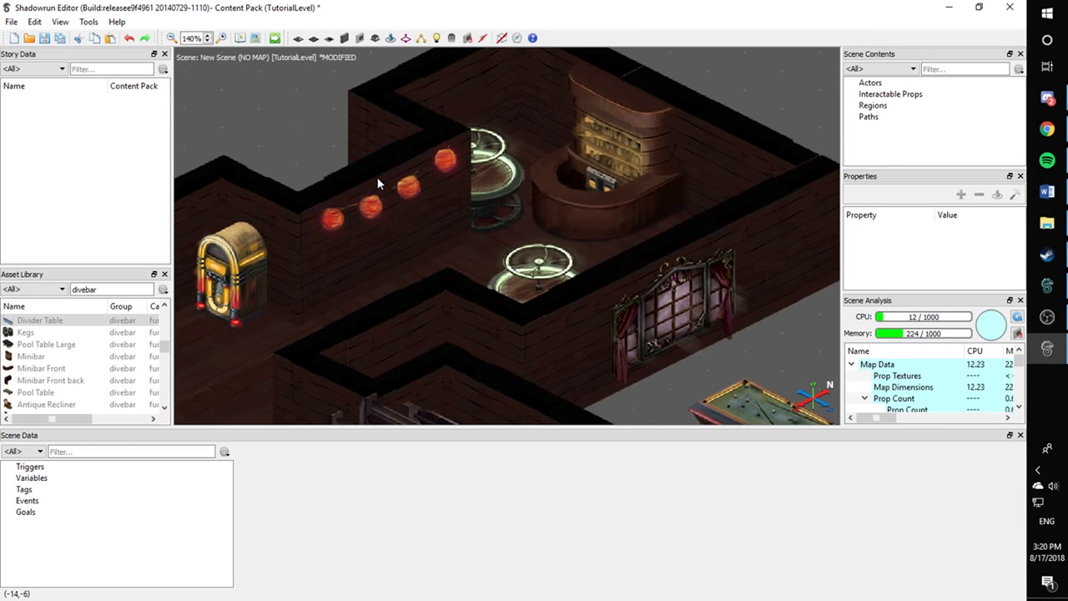
pyautogui.click(503, 208)
pyautogui.press('Delete')
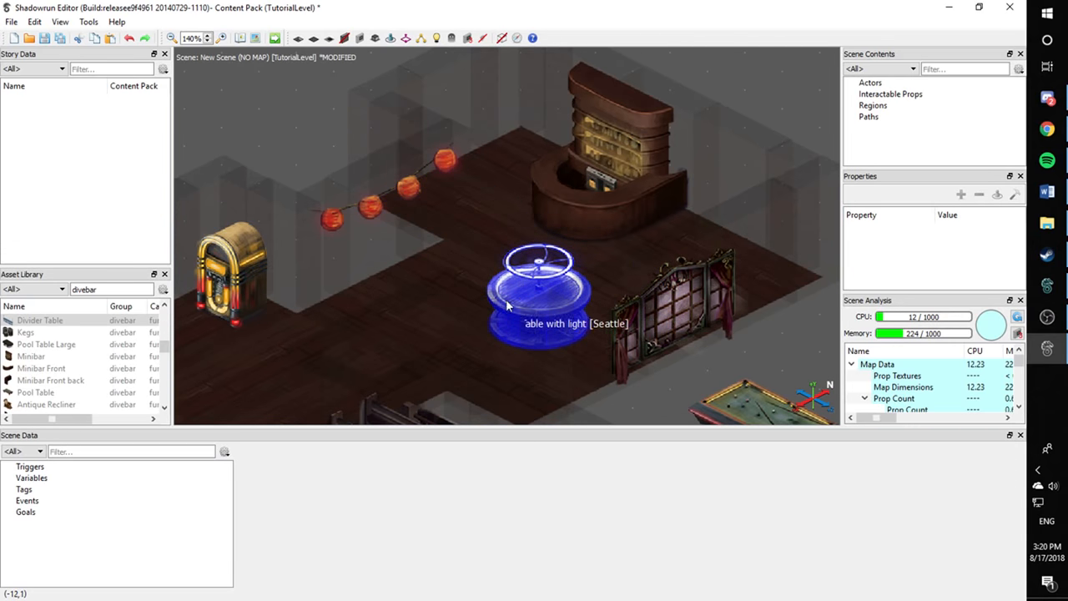
pyautogui.press('w')
# Try a Pool Table Large on the main room's floor in different orientations and spots, and delete it
pyautogui.scroll(-5, 510, 311)
pyautogui.moveTo(413, 344); pyautogui.dragTo(625, 248, button='middle')
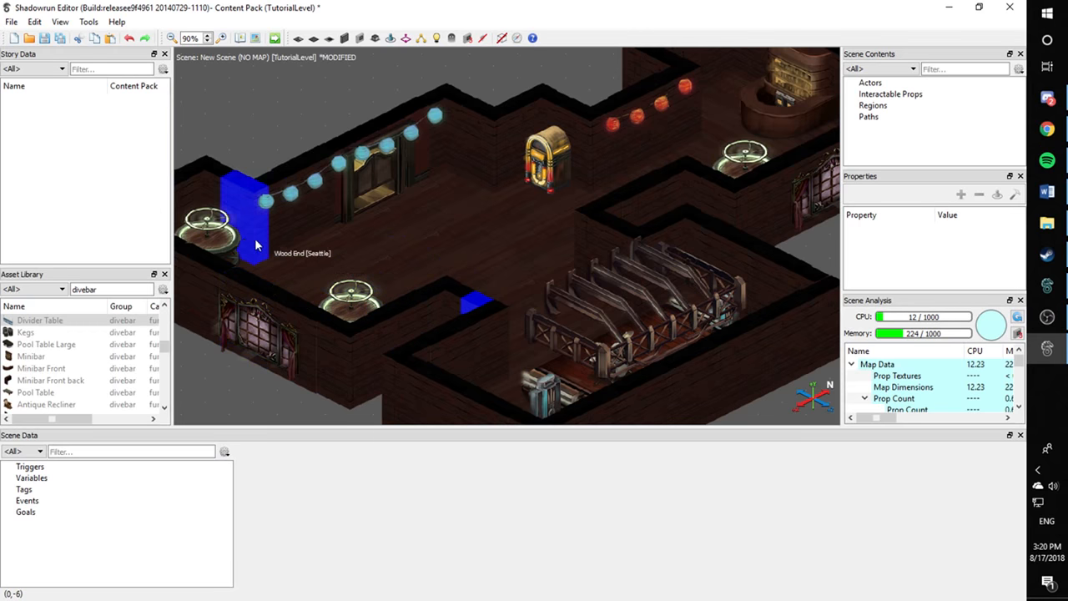
pyautogui.moveTo(50, 344); pyautogui.dragTo(335, 245)
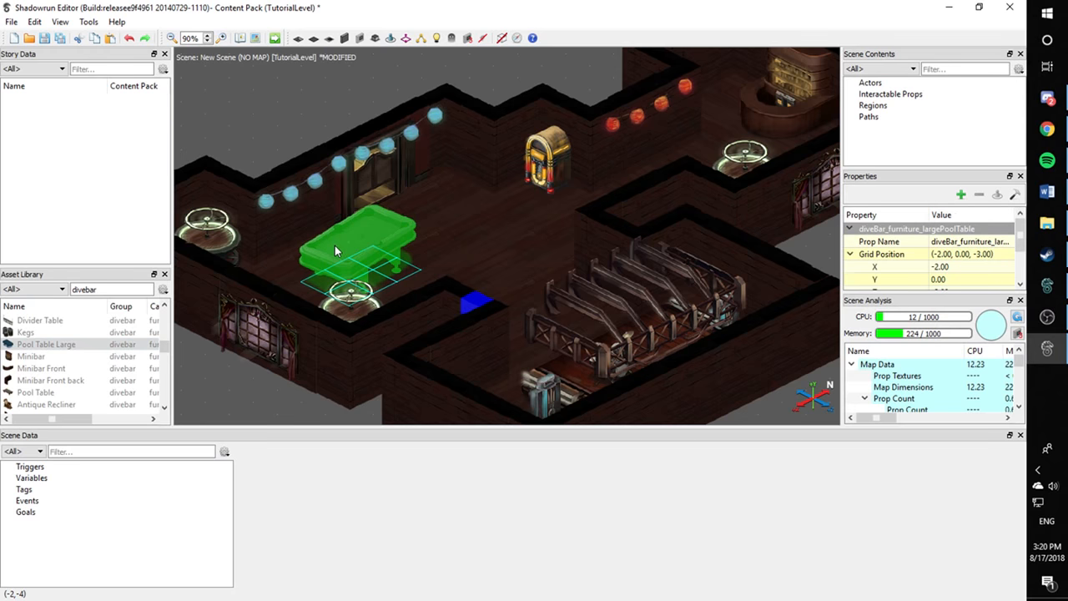
pyautogui.press('r')
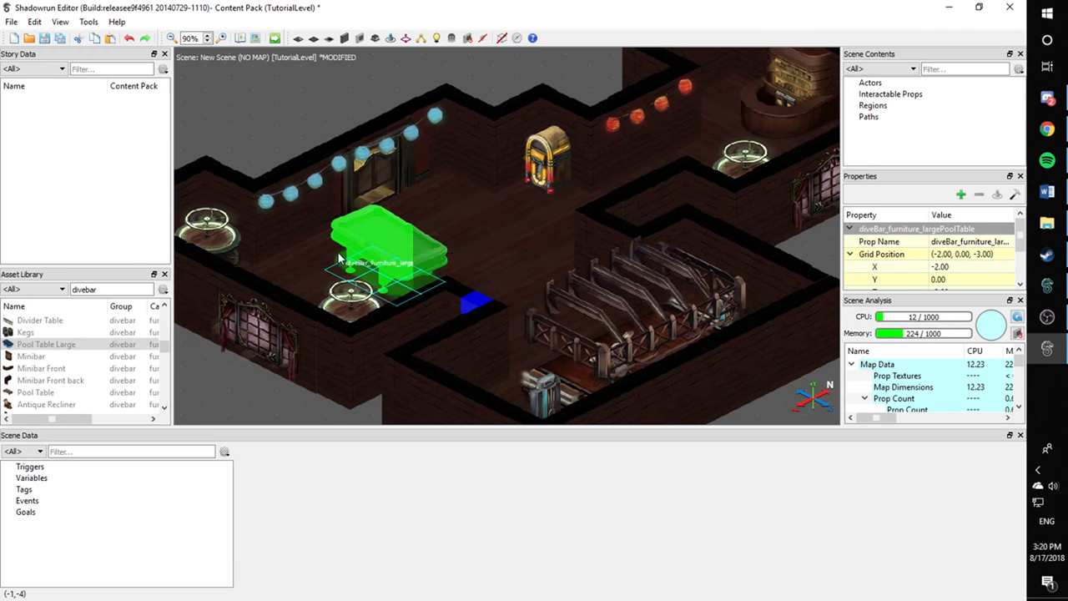
pyautogui.moveTo(358, 250); pyautogui.dragTo(437, 236)
pyautogui.press('r')
pyautogui.press('Delete')
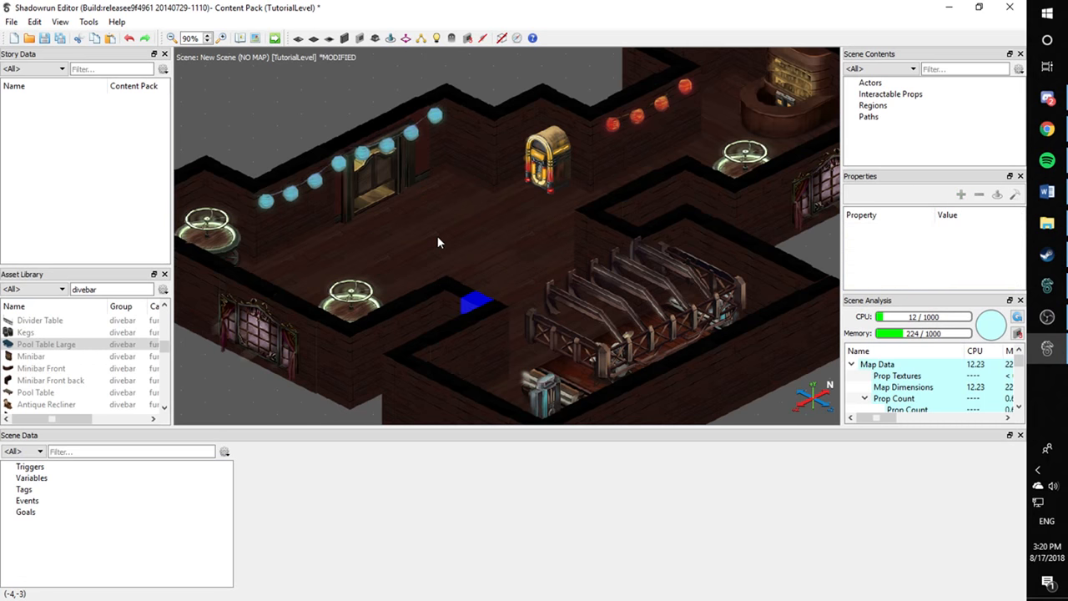
# Place a regular Pool Table in the middle of the main room, in front of the blue lanterns' wall
pyautogui.moveTo(50, 393); pyautogui.dragTo(466, 242)
pyautogui.click(318, 110)
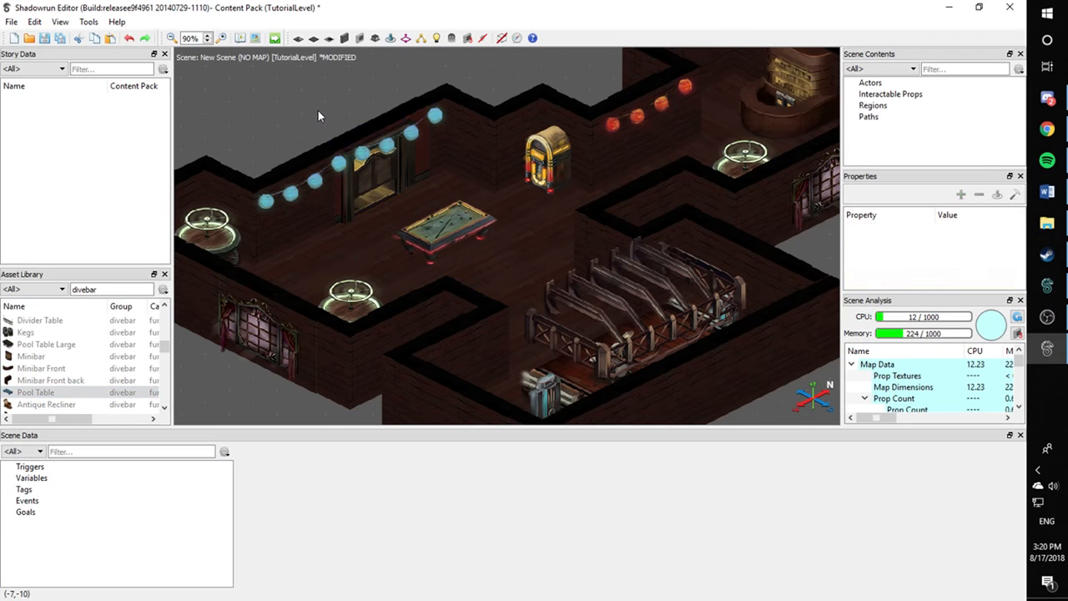
pyautogui.scroll(-5, 318, 112)
pyautogui.scroll(5, 359, 208)
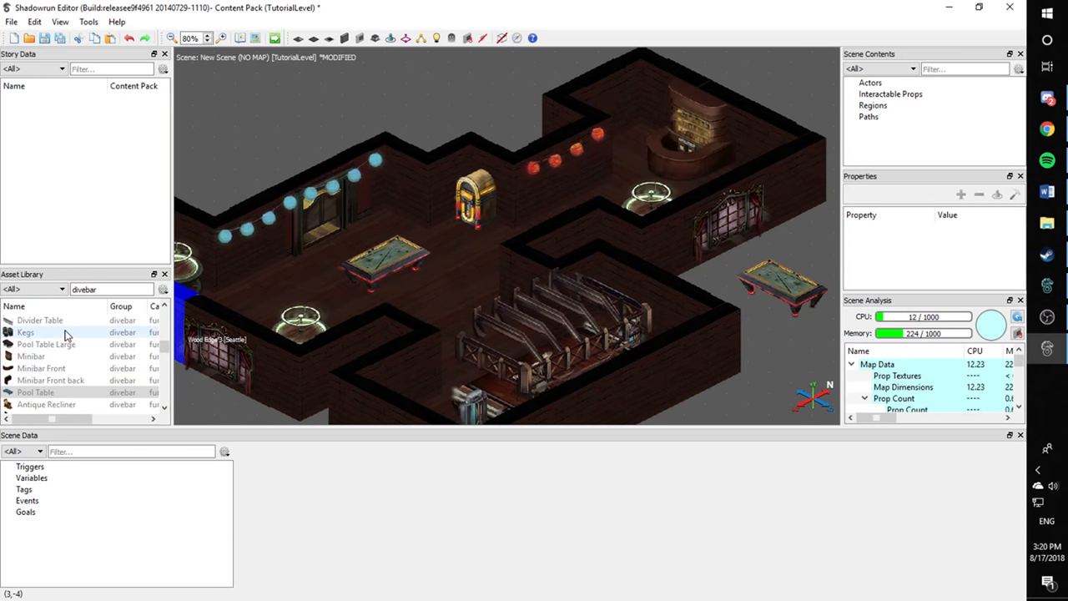
# Place a Kegs prop in the minibar room, on the lantern wall's side of the counter
pyautogui.moveTo(67, 335); pyautogui.dragTo(632, 124)
pyautogui.moveTo(626, 127); pyautogui.dragTo(555, 199, button='middle')
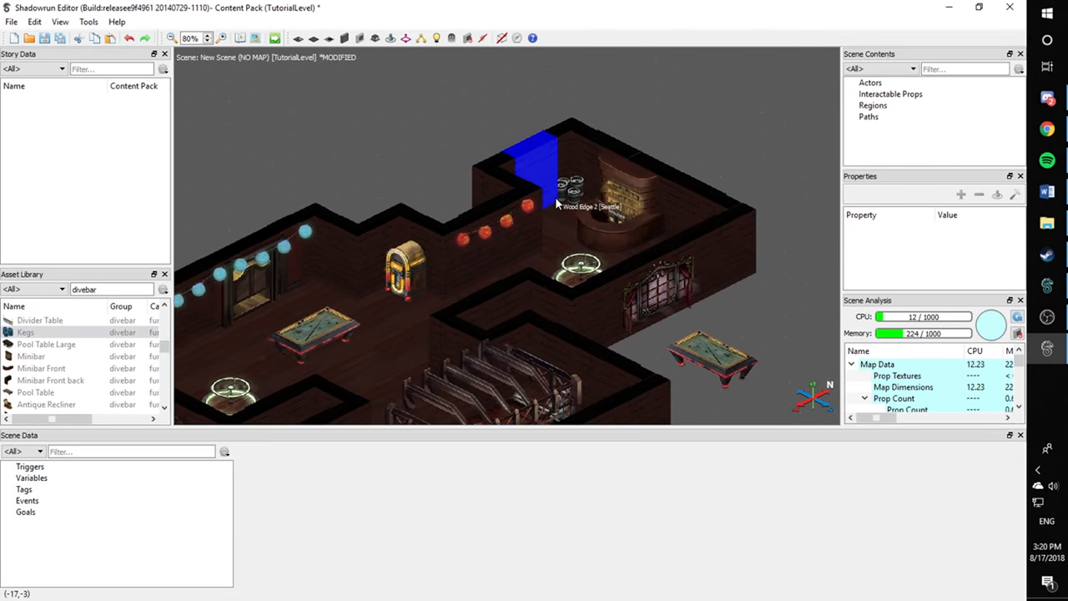
pyautogui.scroll(4, 556, 203)
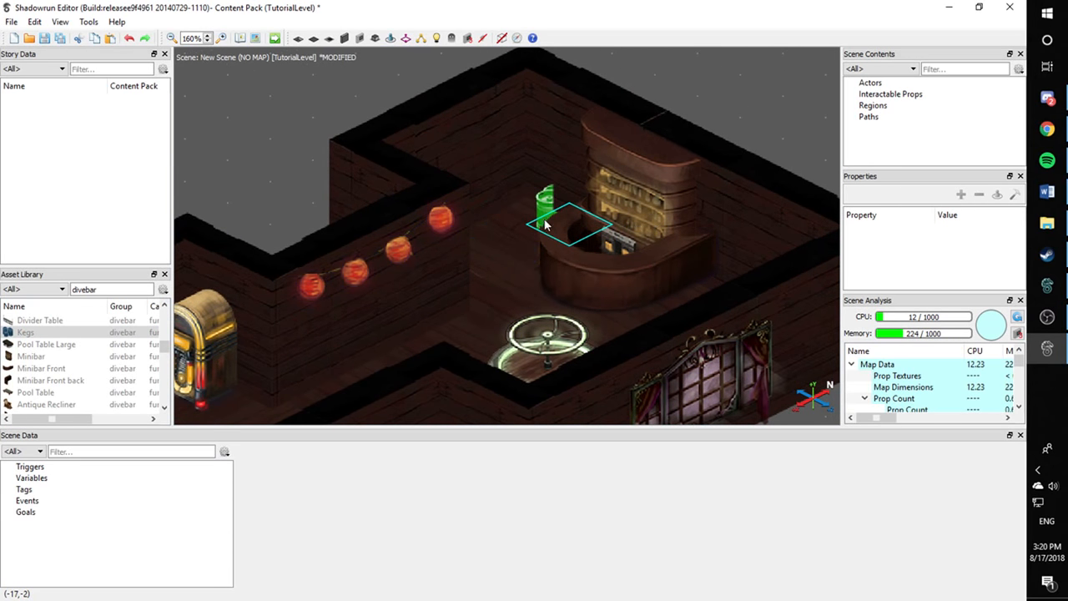
pyautogui.moveTo(532, 230)
pyautogui.mouseDown()
pyautogui.moveTo(501, 237)
pyautogui.moveTo(524, 244)
pyautogui.mouseUp()
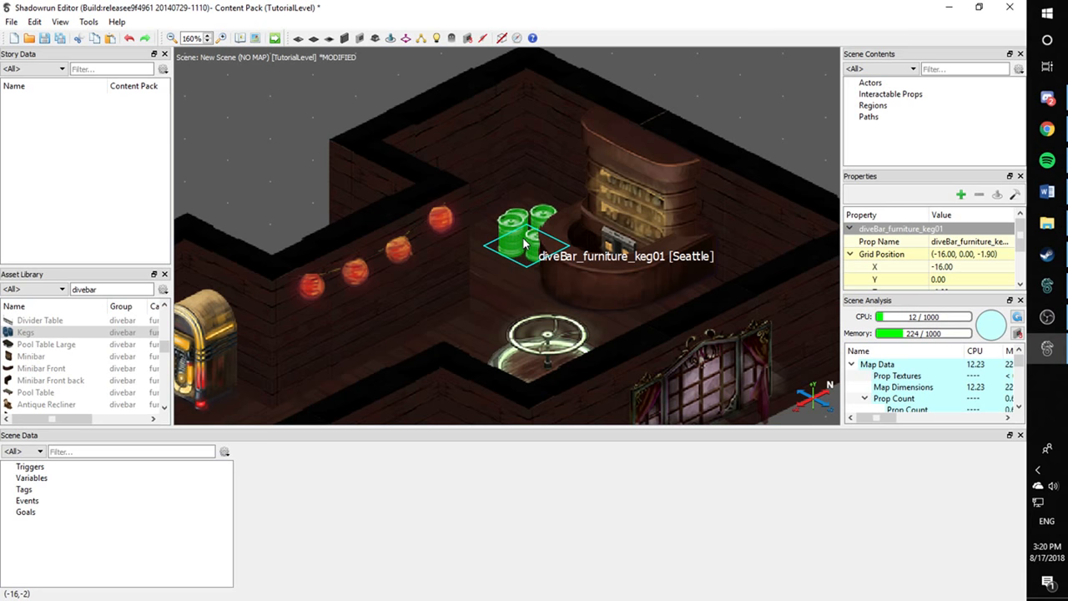
# Nudge the kegs in fine increments to grid position (-16.30, 0.00, -2.30) and deselect them
pyautogui.press('Left')
pyautogui.press('Left')
pyautogui.press('Left')
pyautogui.press('Left')
pyautogui.press('Left')
pyautogui.press('Up')
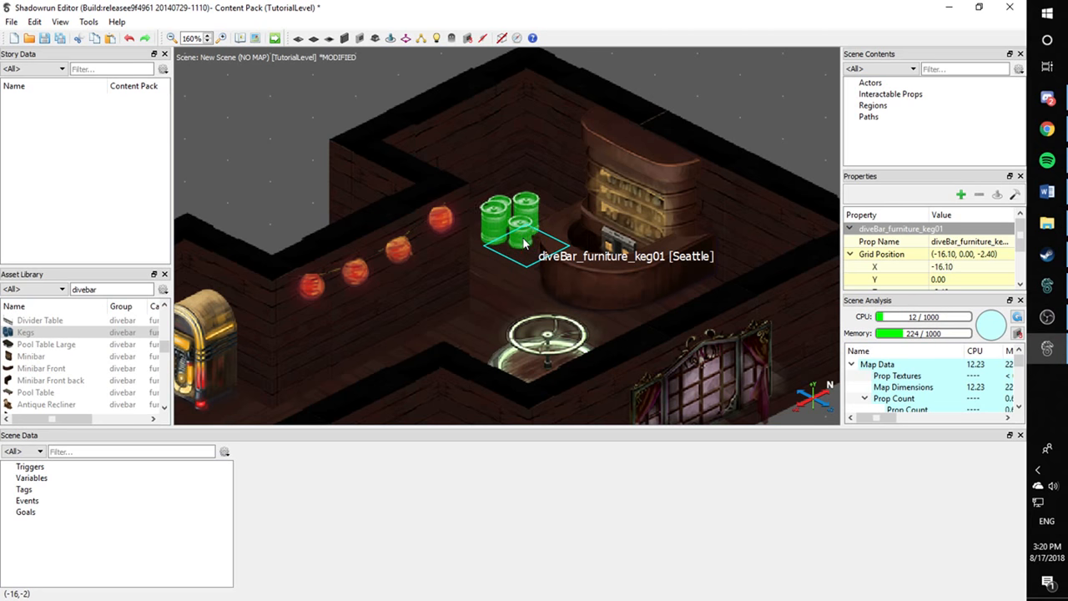
pyautogui.press('Up')
pyautogui.press('Up')
pyautogui.press('Right')
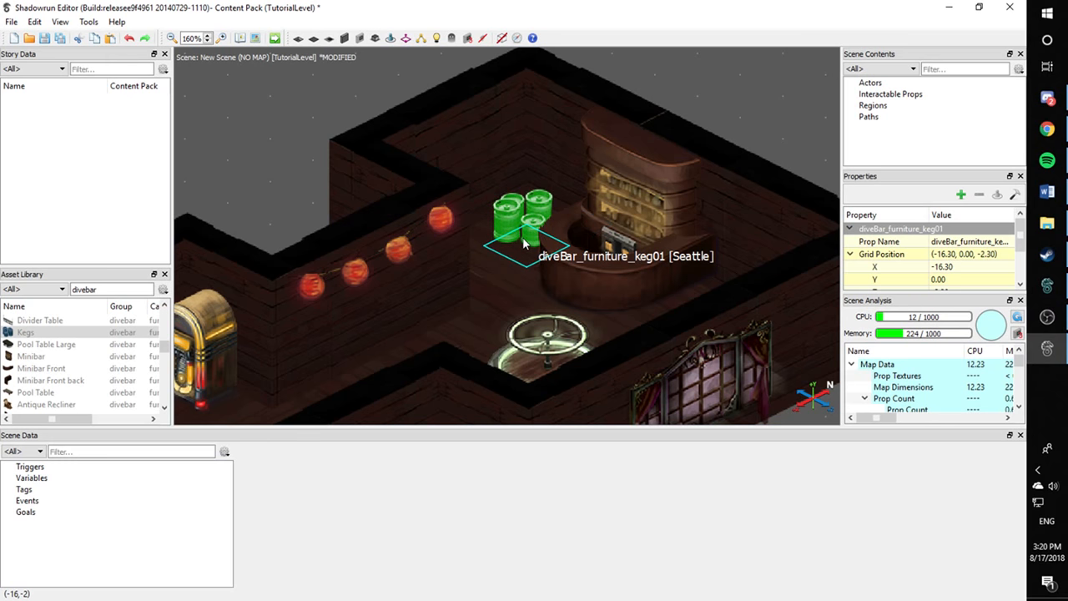
pyautogui.click(526, 304)
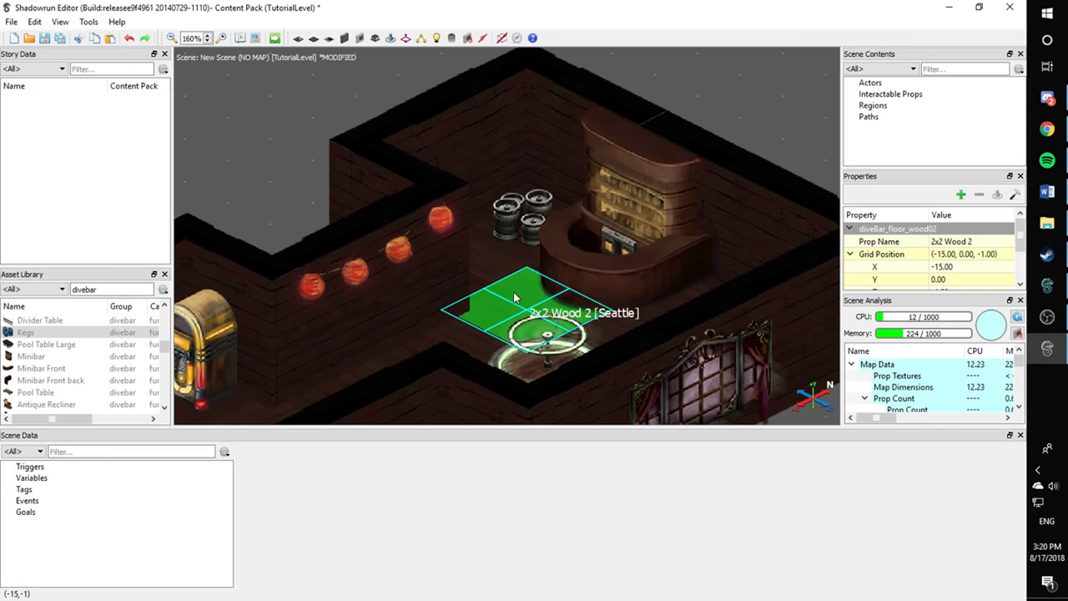
# Copy the kegs and paste the duplicate at the counter's other end, near the minibar room's curtained window
pyautogui.click(517, 217)
pyautogui.hotkey('ctrl', 'c')
pyautogui.hotkey('ctrl', 'v')
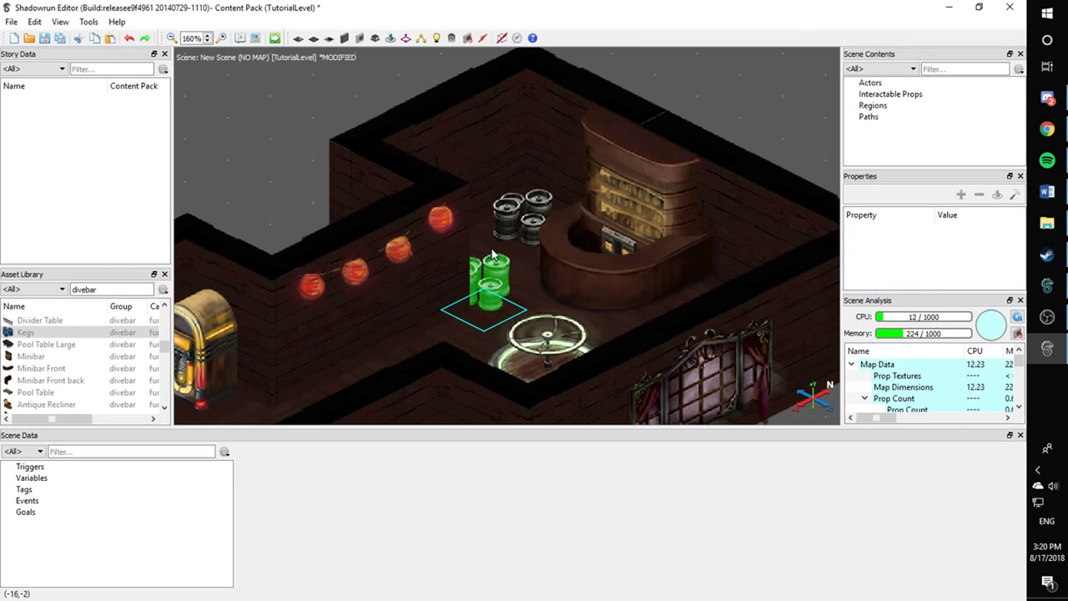
pyautogui.click(704, 278)
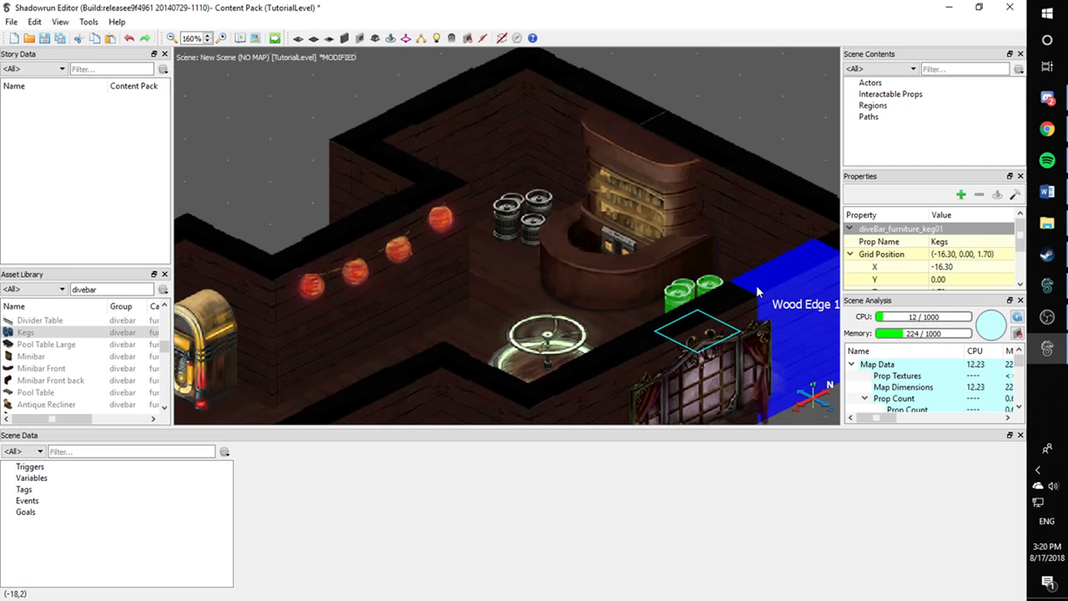
# Nudge the duplicated kegs in fine increments to about grid position (-16.40, 0.00, 1.40) and deselect them
pyautogui.press('Up')
pyautogui.press('Up')
pyautogui.press('Up')
pyautogui.press('Up')
pyautogui.press('Down')
pyautogui.press('Down')
pyautogui.press('Left')
pyautogui.press('Left')
pyautogui.press('Down')
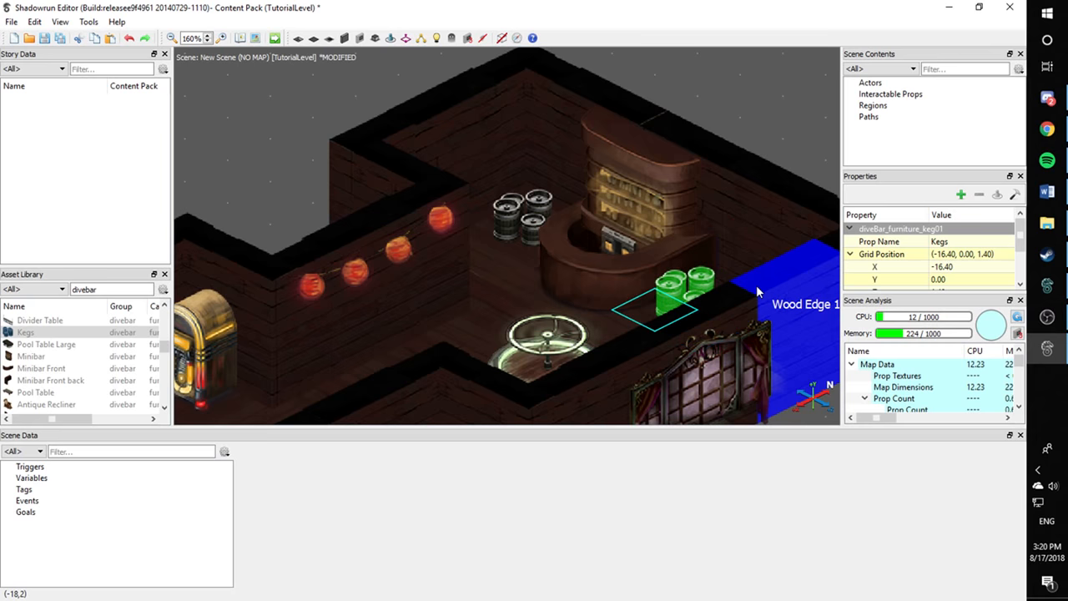
pyautogui.click(766, 115)
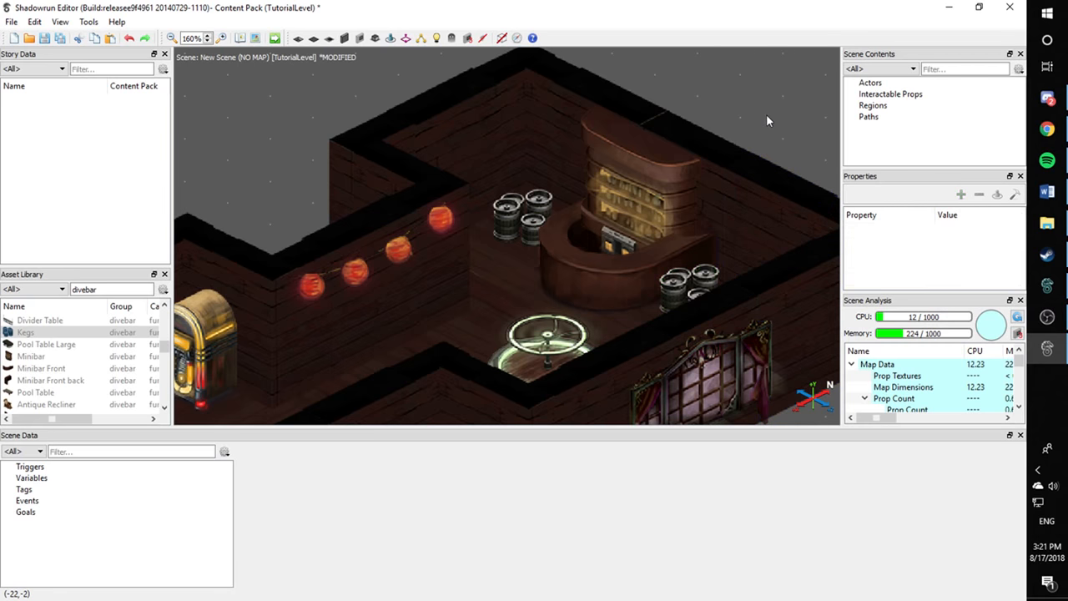
# Delete the stray pool table standing outside the building, below the minibar room's curtained window
pyautogui.scroll(-5, 659, 192)
pyautogui.moveTo(588, 222); pyautogui.dragTo(734, 149, button='middle')
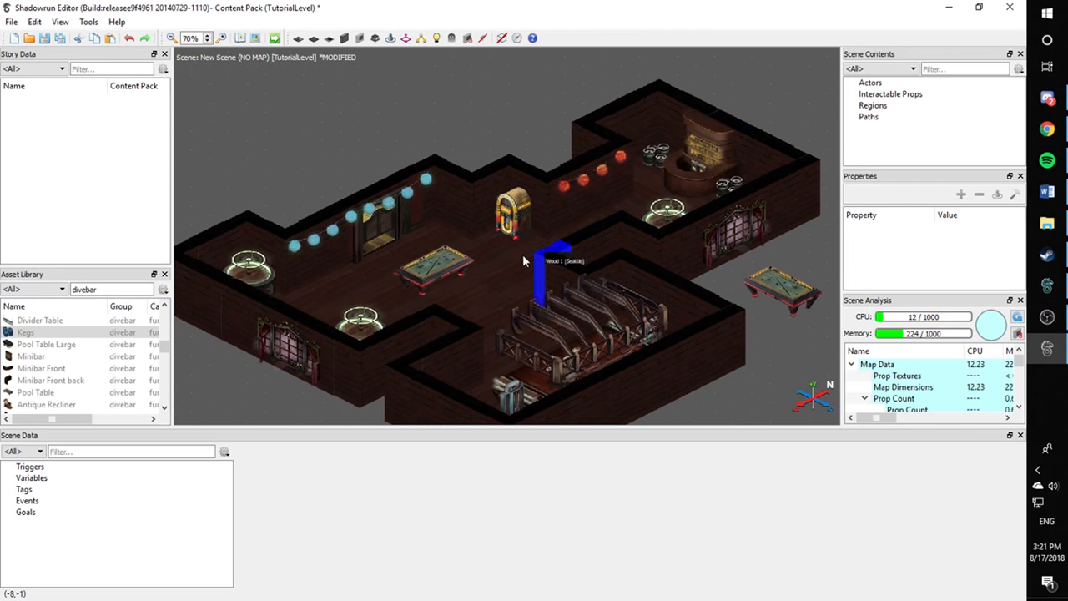
pyautogui.moveTo(477, 276); pyautogui.dragTo(473, 248, button='middle')
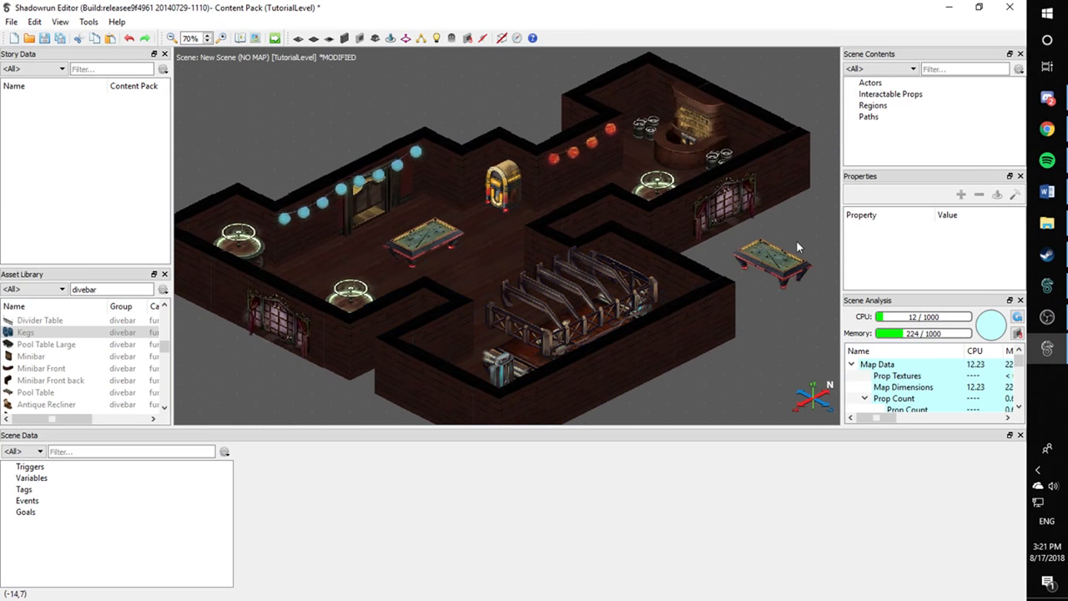
pyautogui.click(794, 265)
pyautogui.press('Delete')
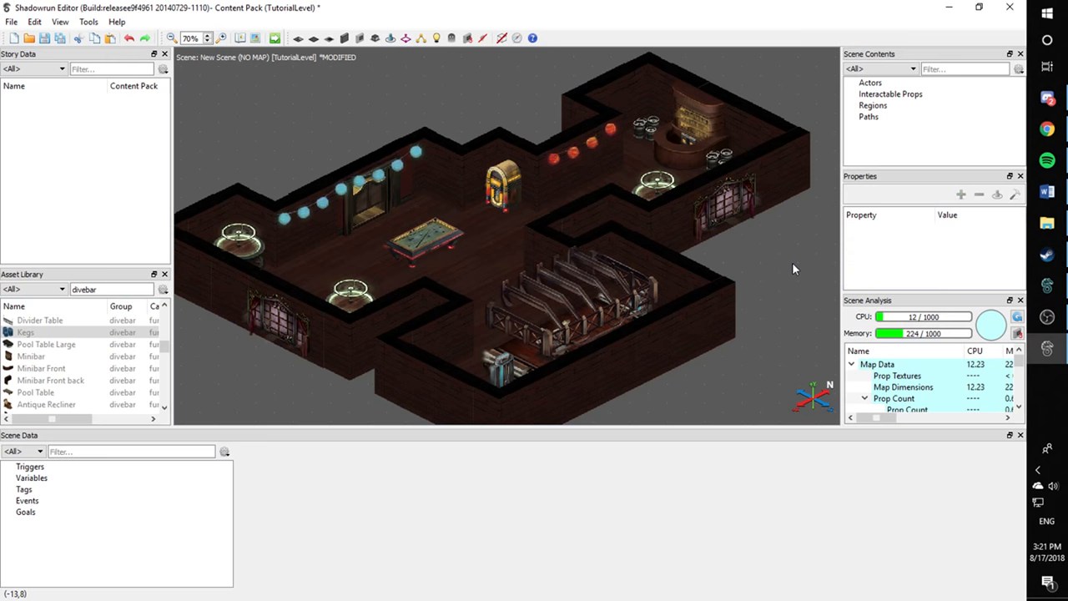
# Look over the whole furnished dive bar to judge which areas still need props
pyautogui.scroll(-4, 647, 253)
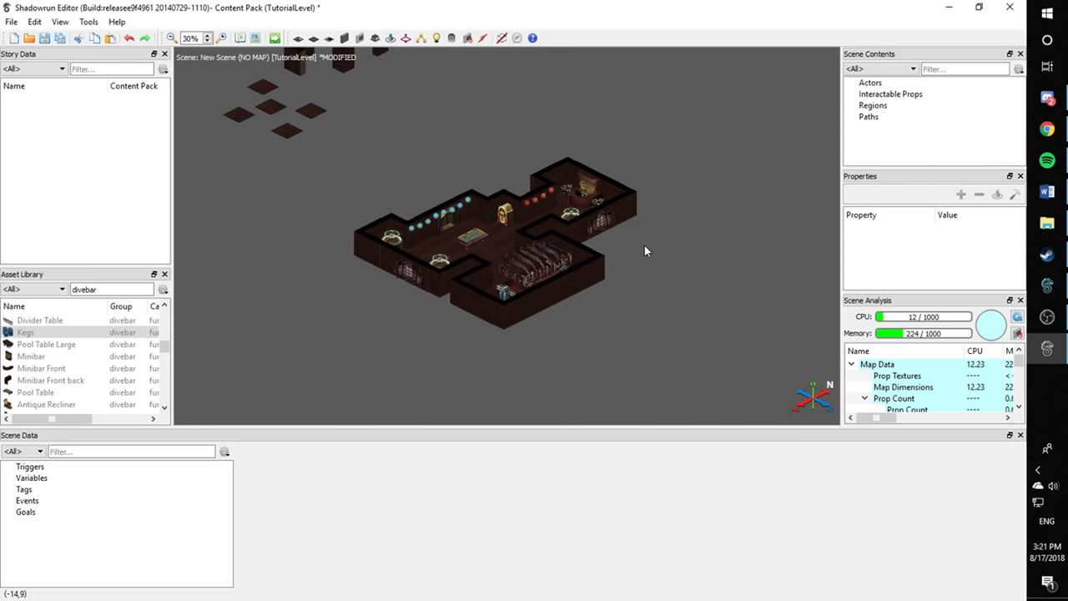
pyautogui.moveTo(643, 248); pyautogui.dragTo(699, 308, button='middle')
pyautogui.scroll(5, 603, 214)
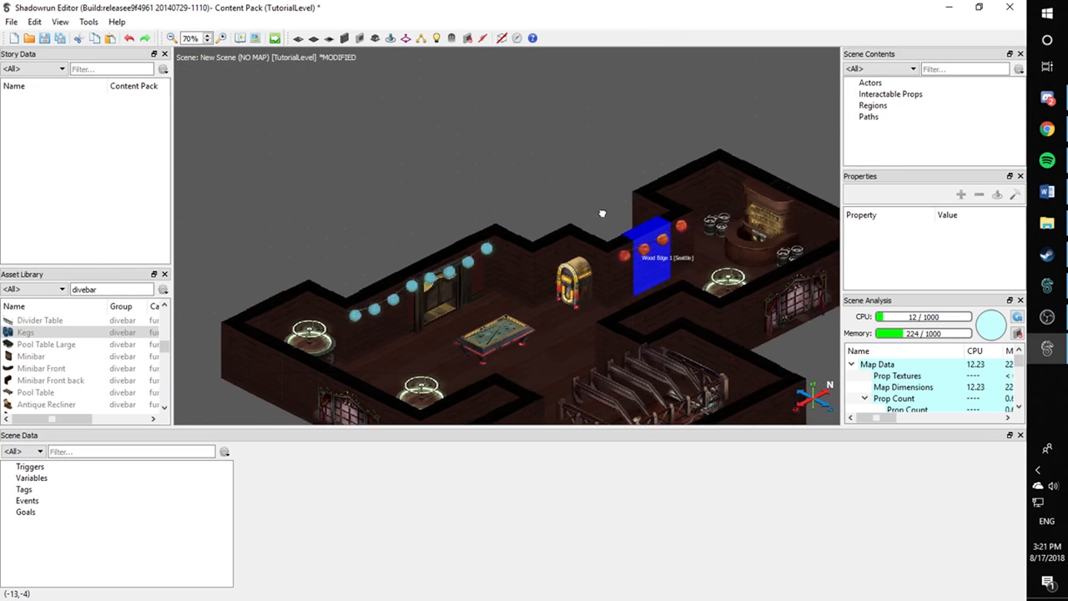
pyautogui.moveTo(587, 205); pyautogui.dragTo(612, 204, button='middle')
pyautogui.scroll(-1, 618, 240)
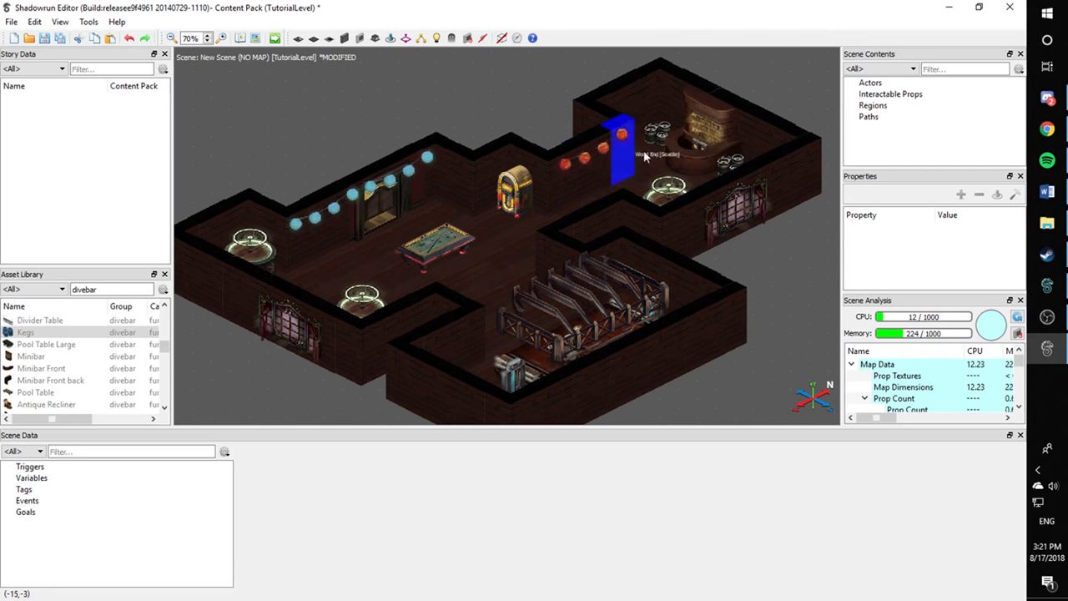
pyautogui.moveTo(473, 240); pyautogui.dragTo(548, 237, button='middle')
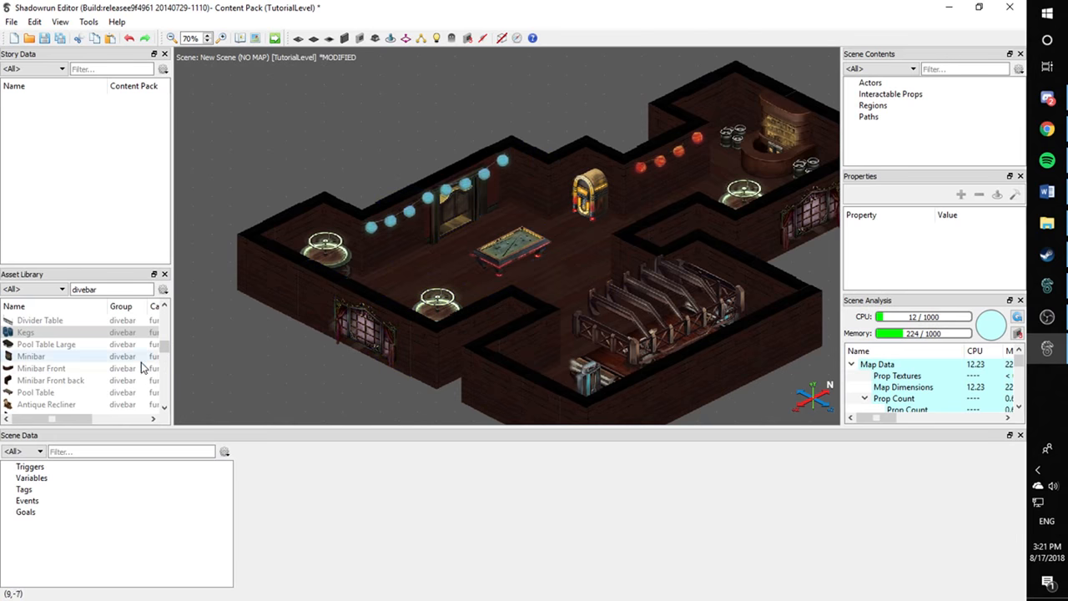
pyautogui.moveTo(557, 280); pyautogui.dragTo(486, 260, button='middle')
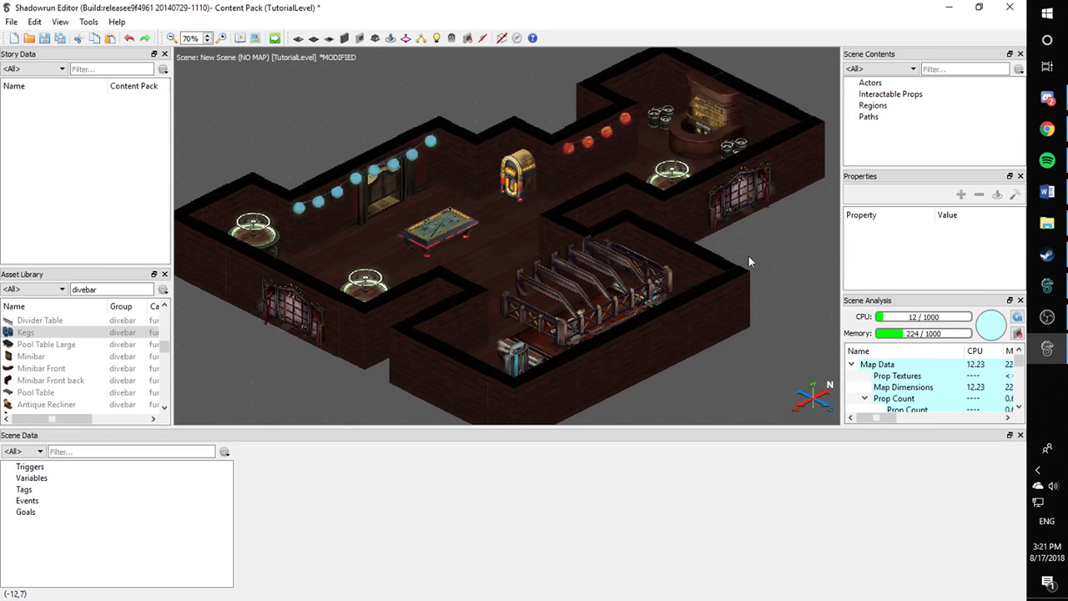
# Preview the divebar furniture assets, including the Pool Table, Antique Recliner, booth couches, booth tables and bar fronts
pyautogui.click(65, 371)
pyautogui.click(70, 392)
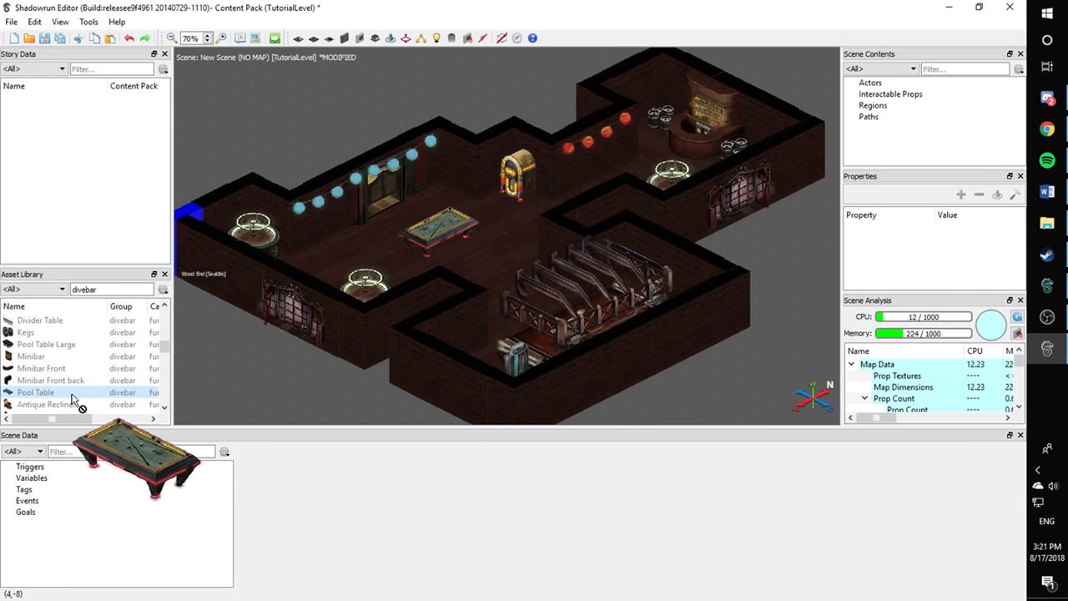
pyautogui.moveTo(71, 408)
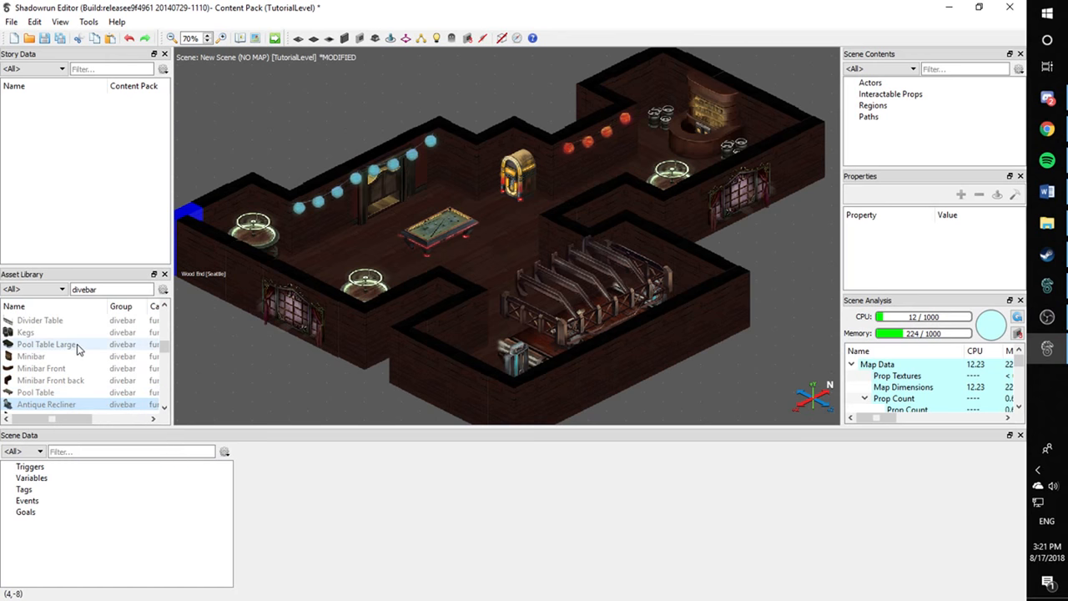
pyautogui.scroll(3, 71, 354)
pyautogui.click(72, 368)
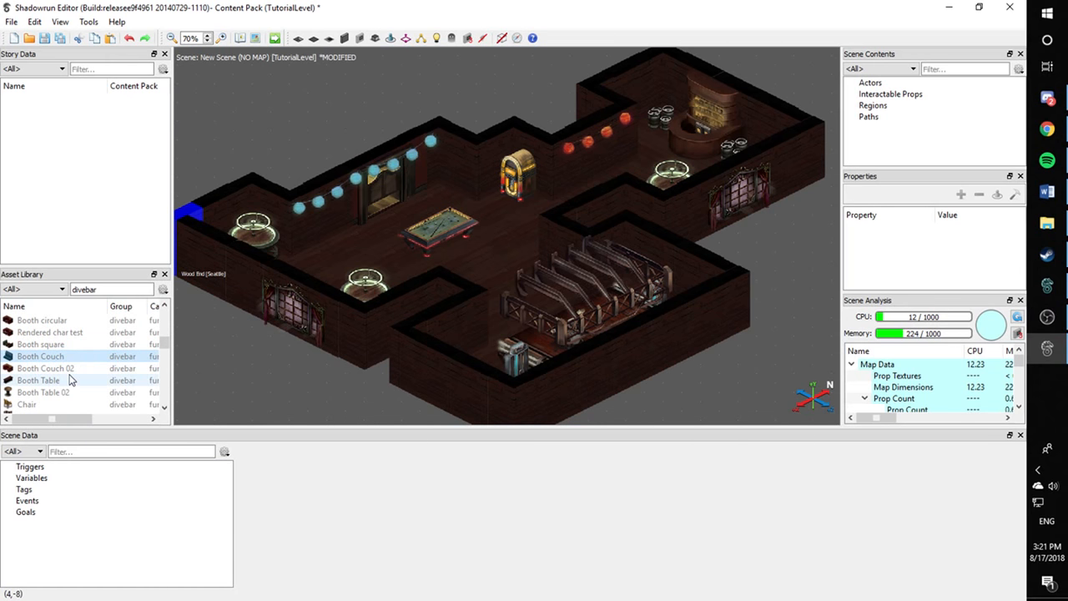
pyautogui.moveTo(69, 372); pyautogui.dragTo(62, 380)
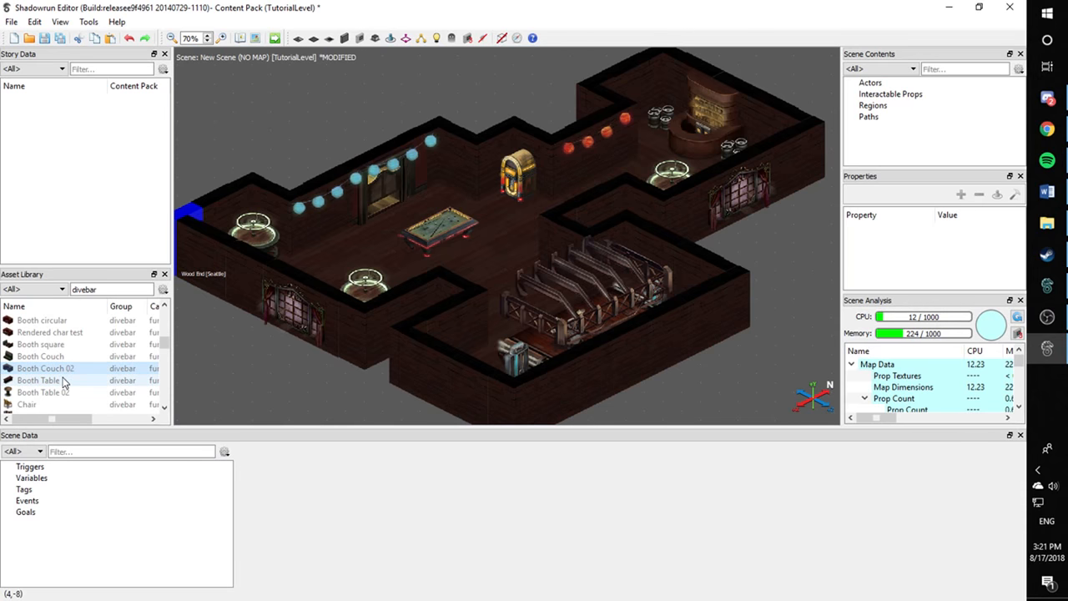
pyautogui.click(66, 381)
pyautogui.scroll(2, 68, 370)
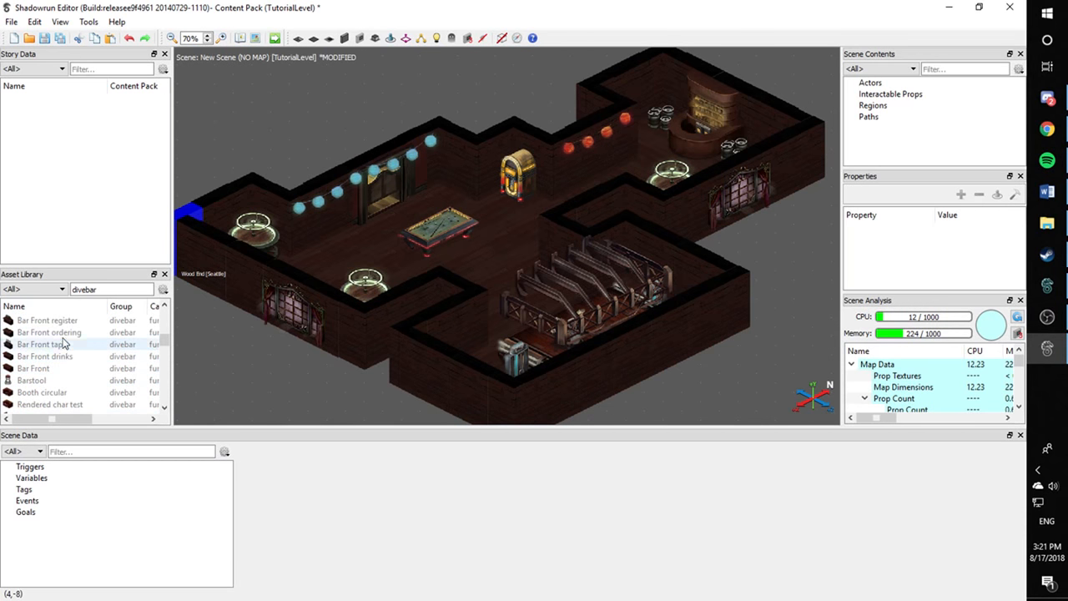
pyautogui.moveTo(66, 322); pyautogui.dragTo(65, 349)
# Place three barstools around the curved front of the minibar, including ones at grid positions (-15.00, 0.00, 0.00) and (-15.00, 0.00, 1.00)
pyautogui.moveTo(67, 357); pyautogui.dragTo(668, 201)
pyautogui.scroll(1, 664, 202)
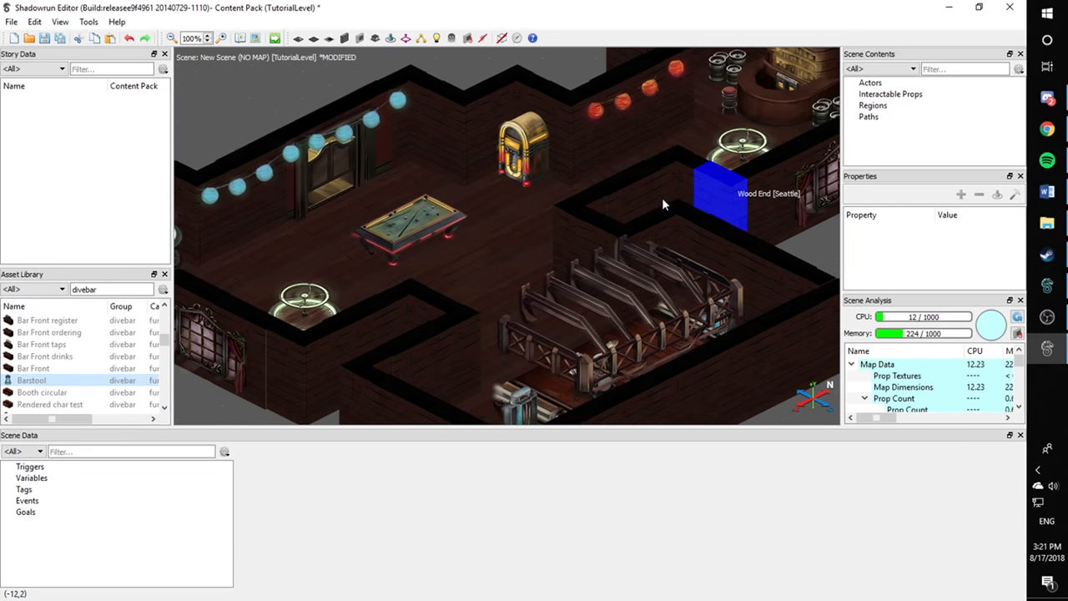
pyautogui.moveTo(632, 205); pyautogui.dragTo(426, 296, button='middle')
pyautogui.scroll(4, 432, 301)
pyautogui.moveTo(473, 244); pyautogui.dragTo(441, 274, button='middle')
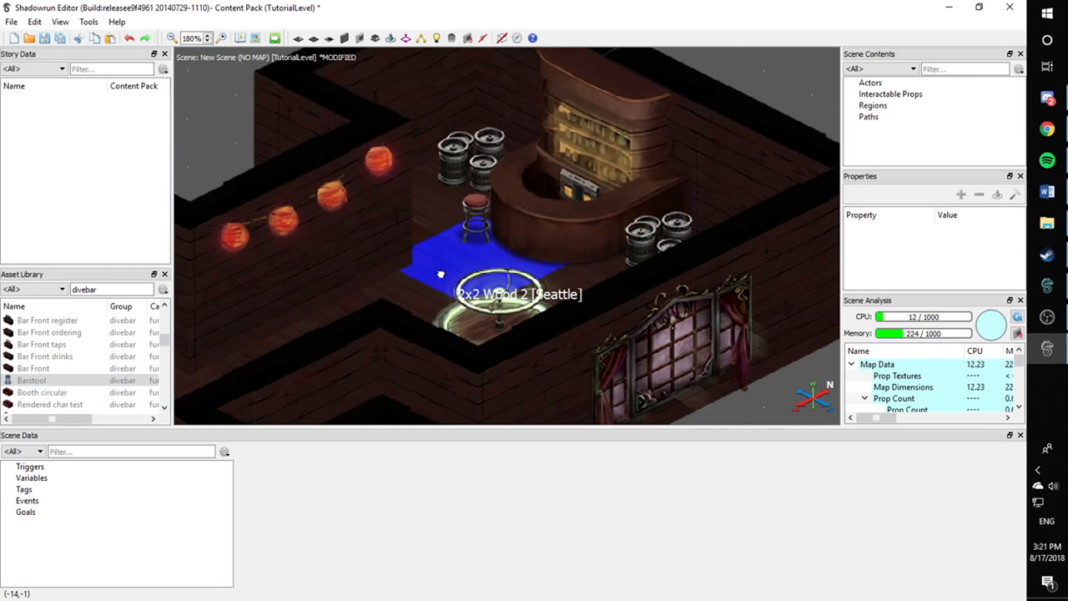
pyautogui.moveTo(466, 206); pyautogui.dragTo(569, 246)
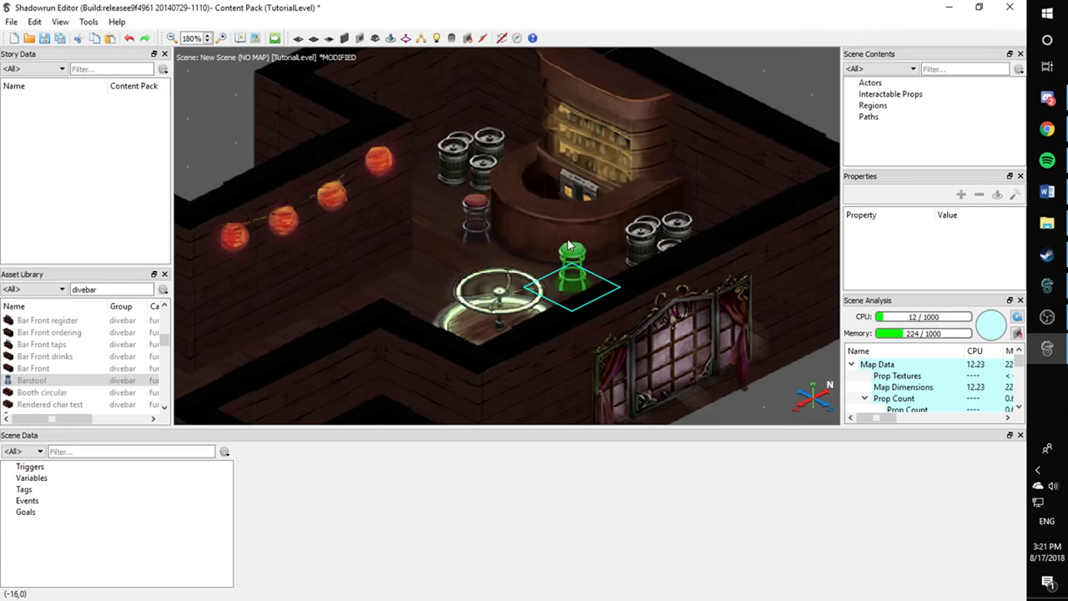
pyautogui.click(582, 268)
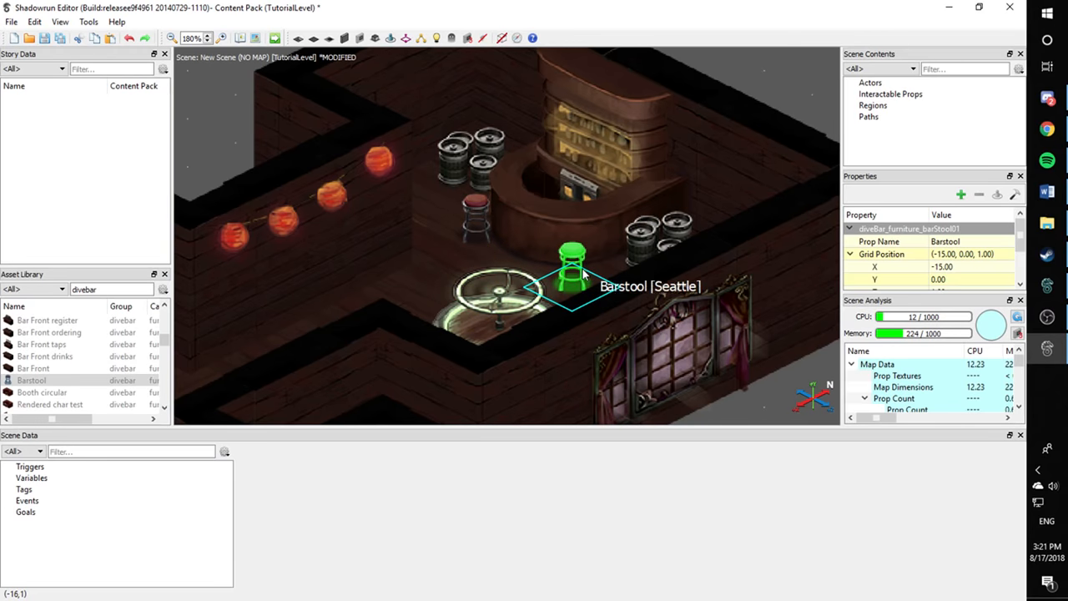
pyautogui.click(526, 246)
pyautogui.click(428, 262)
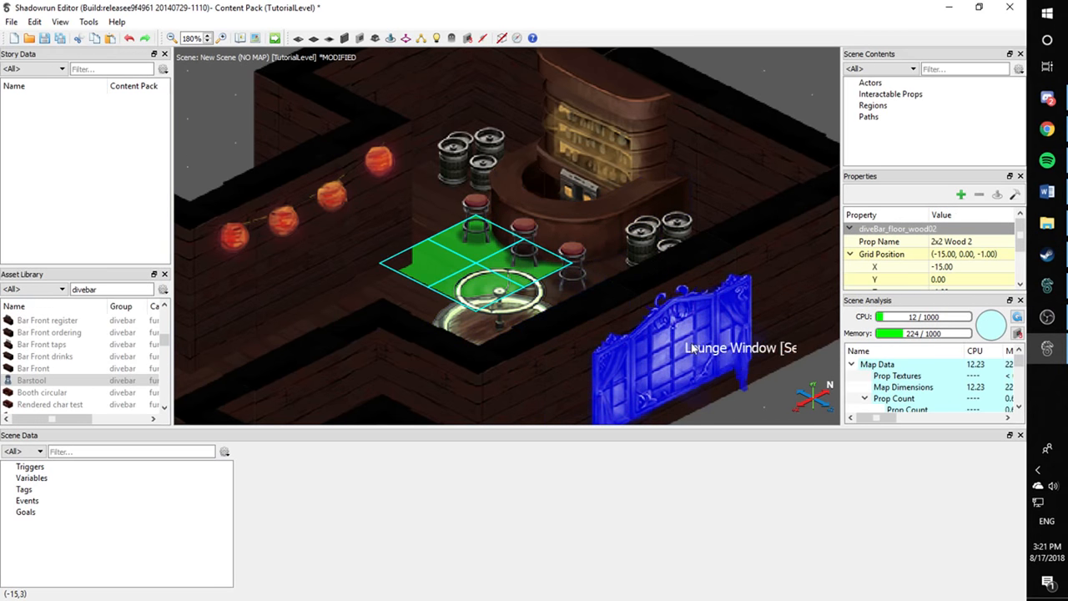
# Nudge the middle barstool to about (-14.70, 0.00, -0.10) and the one nearest the window-side kegs to (-15.60, 0.00, 1.00)
pyautogui.click(764, 385)
pyautogui.click(520, 235)
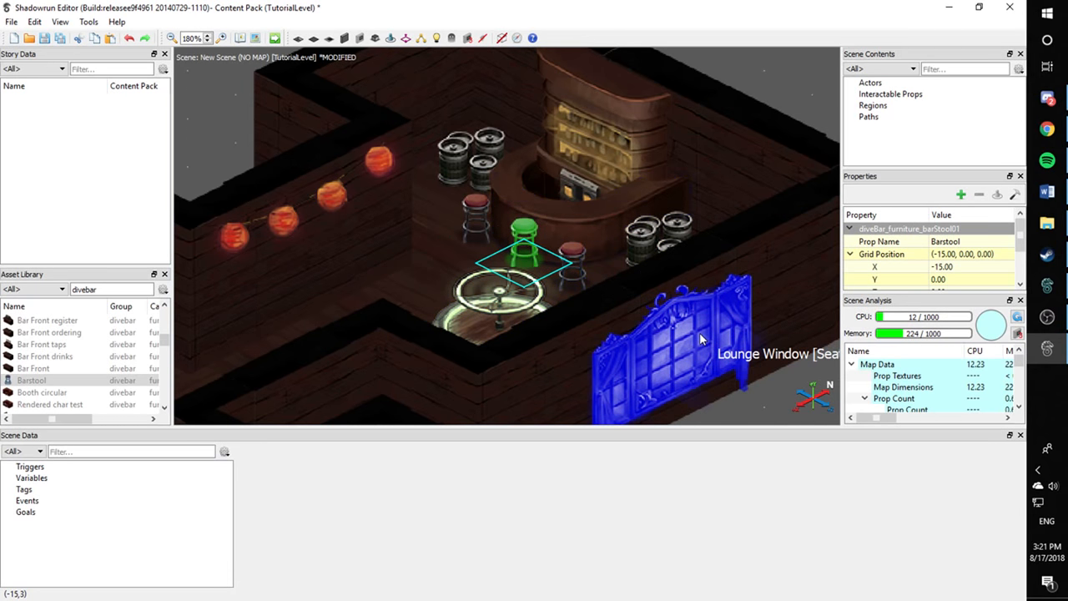
pyautogui.press('Left')
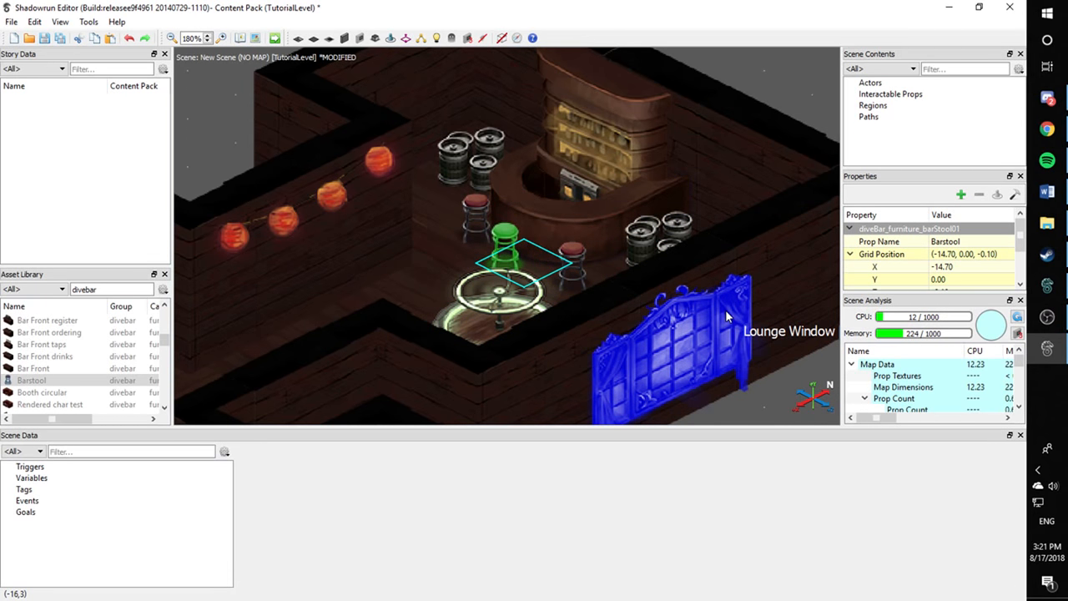
pyautogui.click(571, 257)
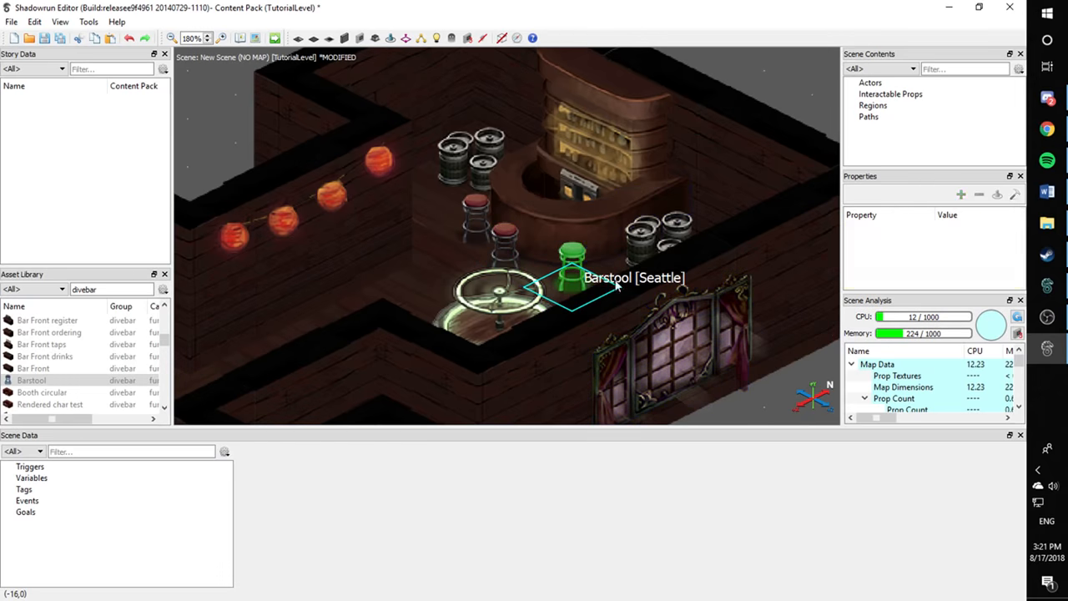
pyautogui.press('Right')
pyautogui.press('Right')
pyautogui.press('Right')
pyautogui.press('Right')
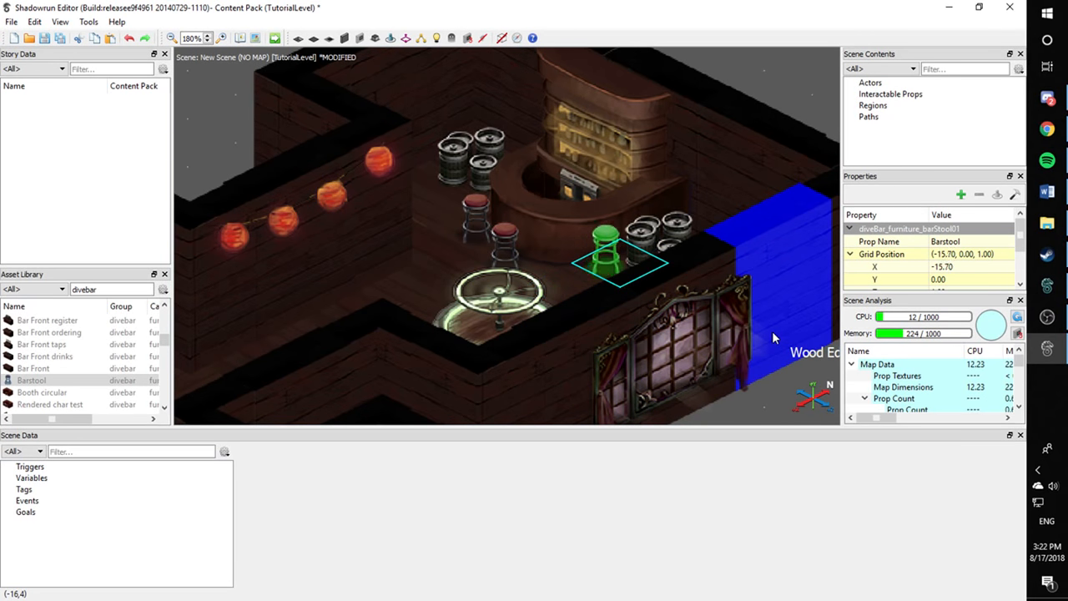
pyautogui.press('Right')
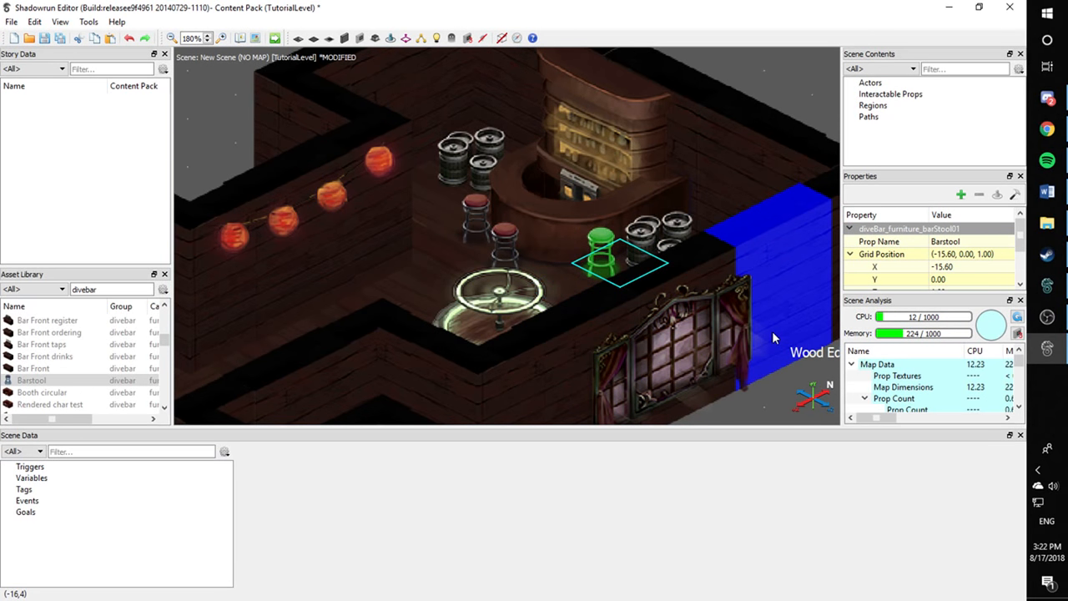
# Nudge the middle barstool in fine increments to grid position (-15.00, 0.00, 0.70), near the stool beside the window-side kegs
pyautogui.click(510, 252)
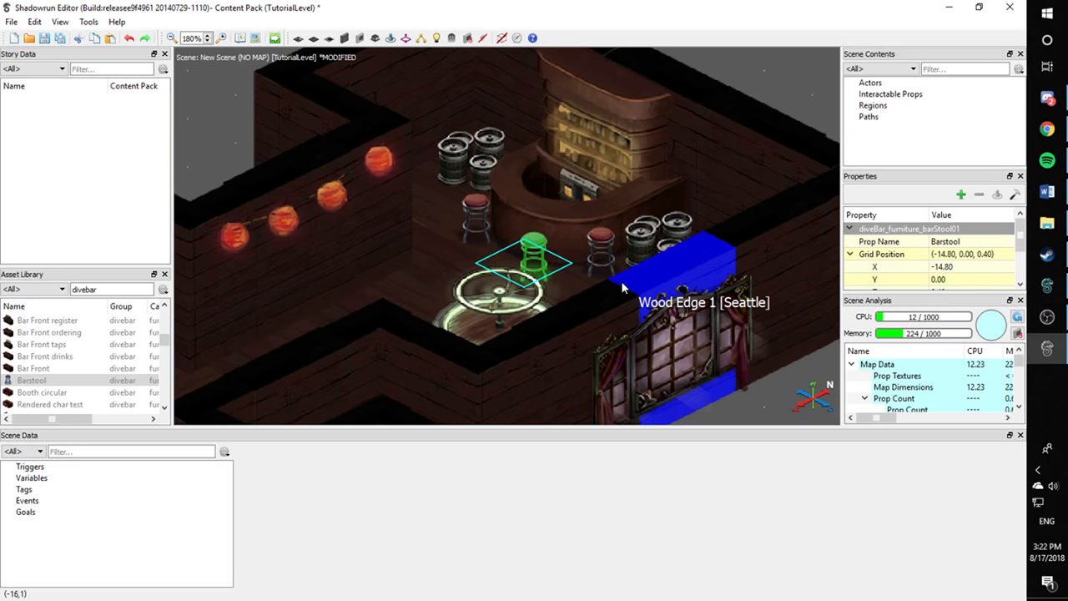
pyautogui.press('Right')
pyautogui.press('Down')
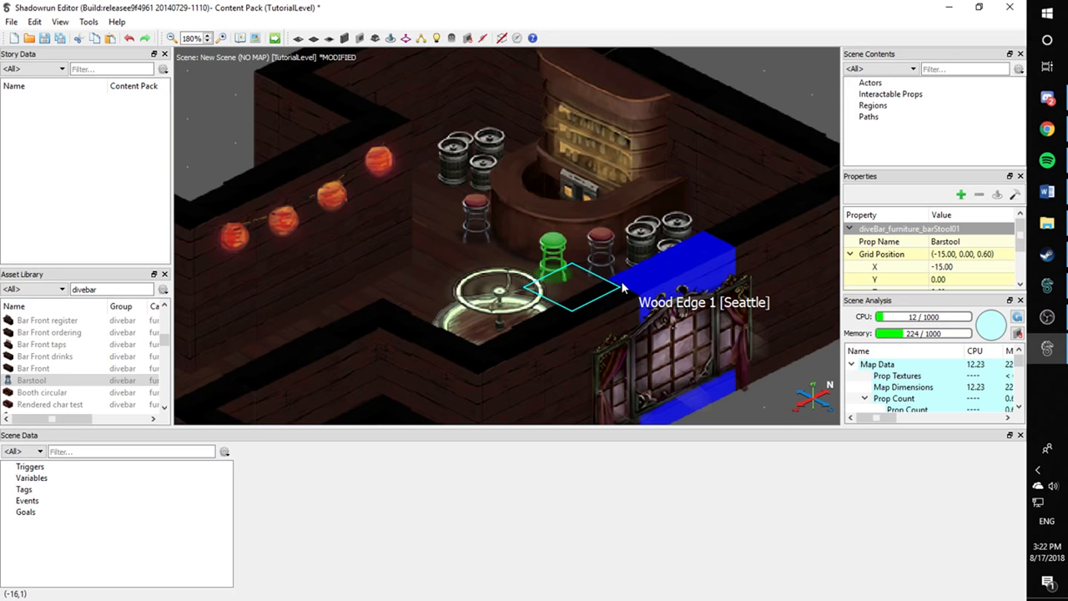
pyautogui.press('Up')
pyautogui.press('Up')
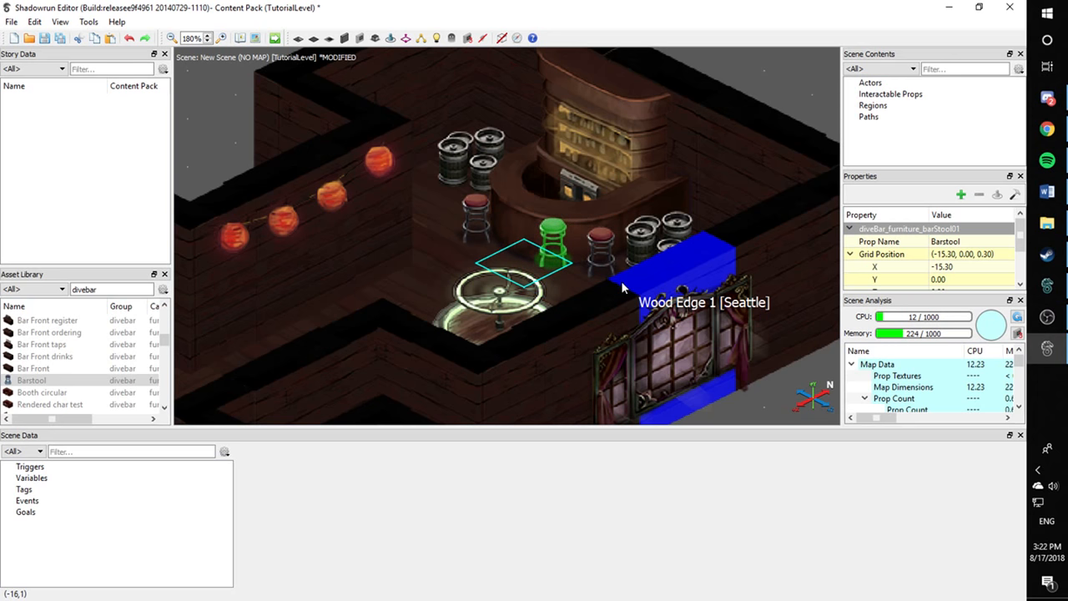
pyautogui.press('Down')
pyautogui.press('Down')
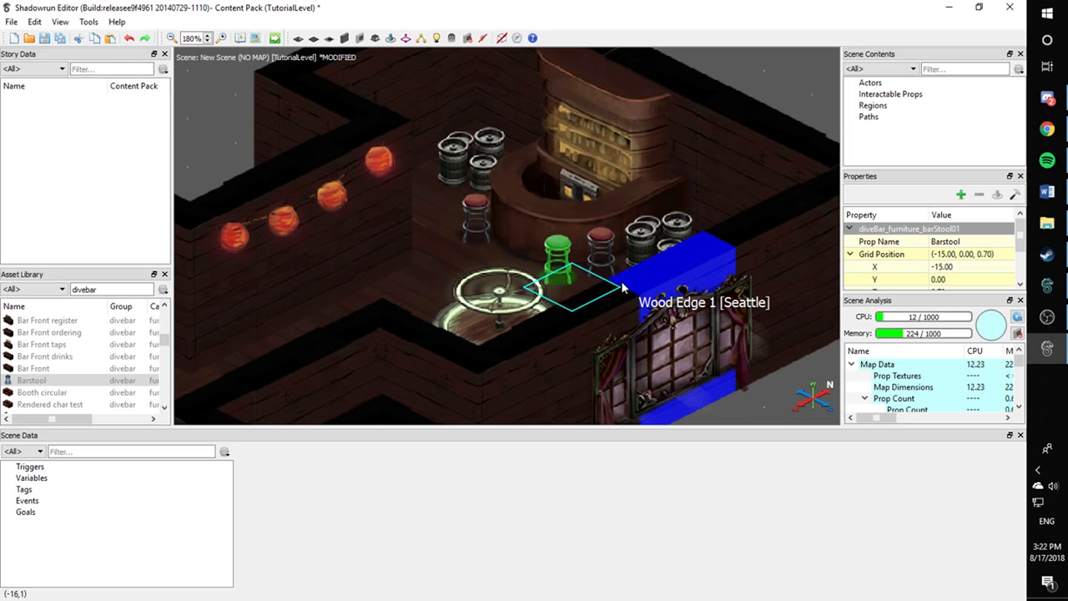
# Duplicate the middle barstool and nudge the copy along the bar's curve to grid position (-14.80, 0.00, 0.00)
pyautogui.keyDown('ctrl'); pyautogui.moveTo(553, 244); pyautogui.dragTo(520, 248); pyautogui.keyUp('ctrl')
pyautogui.press('Left')
pyautogui.press('Left')
pyautogui.press('Left')
pyautogui.press('Up')
pyautogui.press('Up')
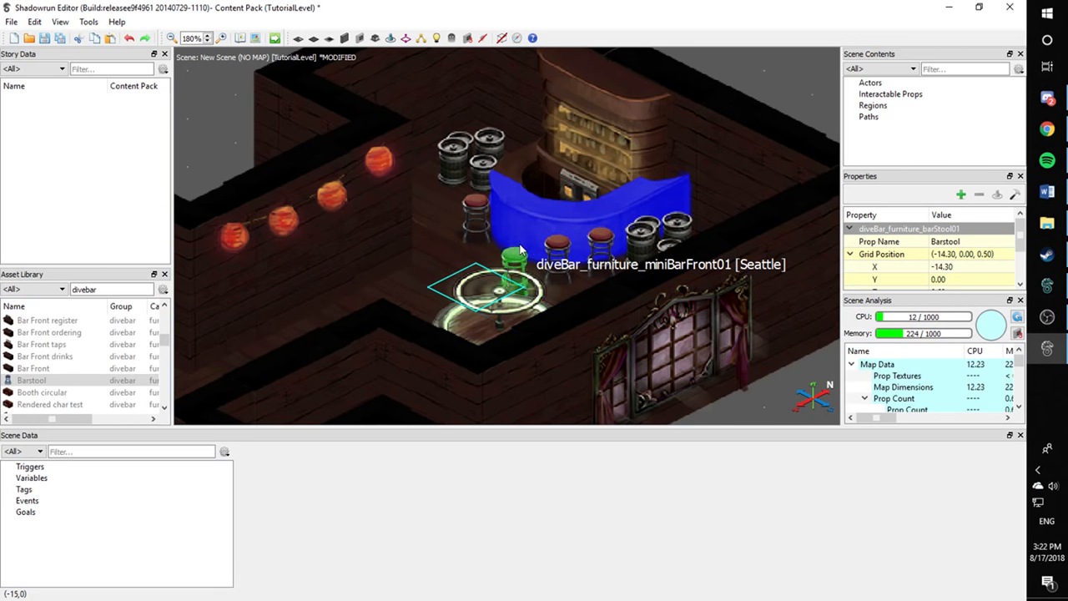
pyautogui.press('Left')
pyautogui.press('Up')
pyautogui.press('Up')
pyautogui.press('Up')
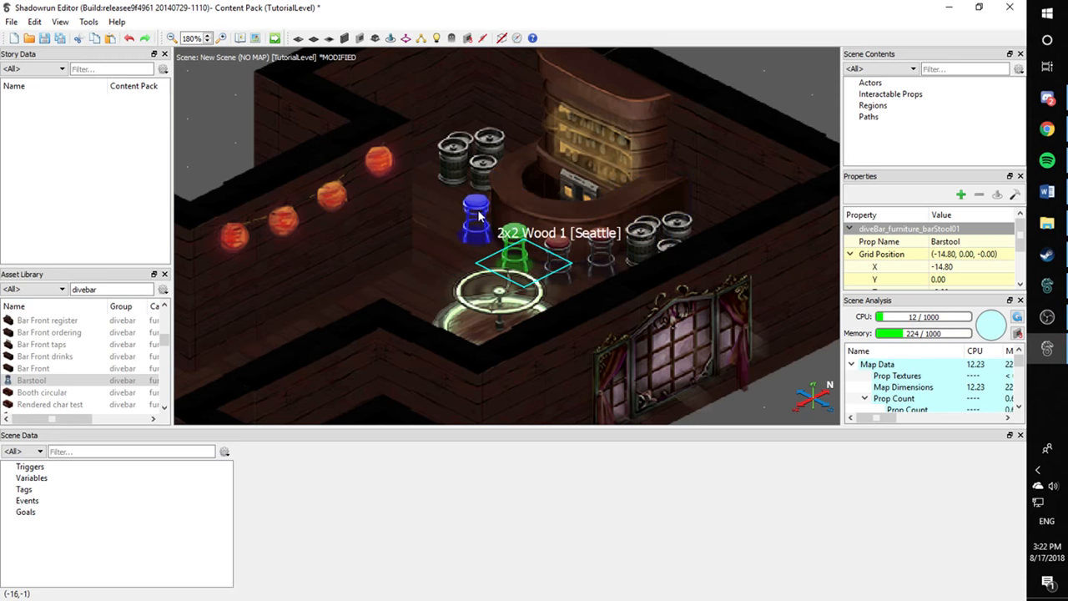
# Duplicate that barstool once more and position the copy at about (-14.80, 0.00, -0.60), evenly spaced along the bar
pyautogui.click(453, 247)
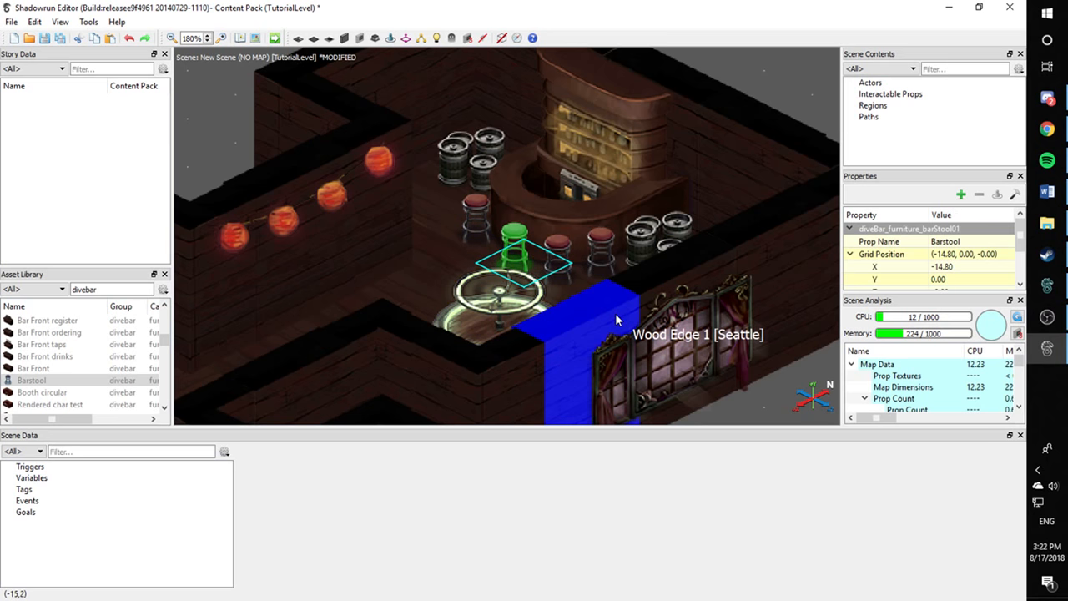
pyautogui.press('Left')
pyautogui.press('Left')
pyautogui.press('Left')
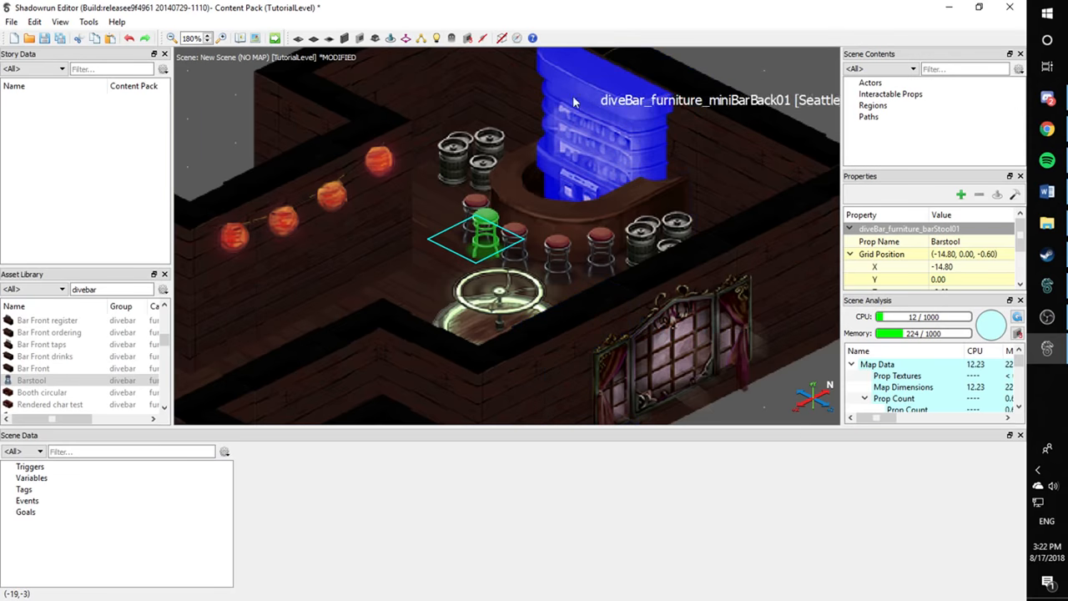
# Nudge the barstool nearest the lantern-side kegs to grid position (-15.30, 0.00, -1.30) and deselect it
pyautogui.click(469, 201)
pyautogui.press('Up')
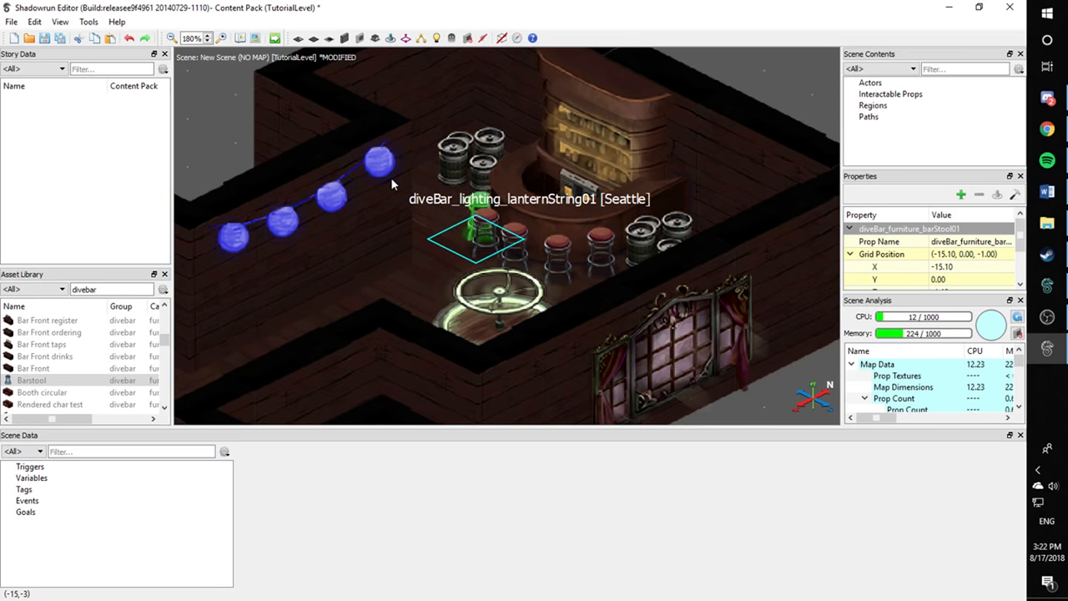
pyautogui.press('Left')
pyautogui.press('Left')
pyautogui.press('Up')
pyautogui.press('Left')
pyautogui.press('Up')
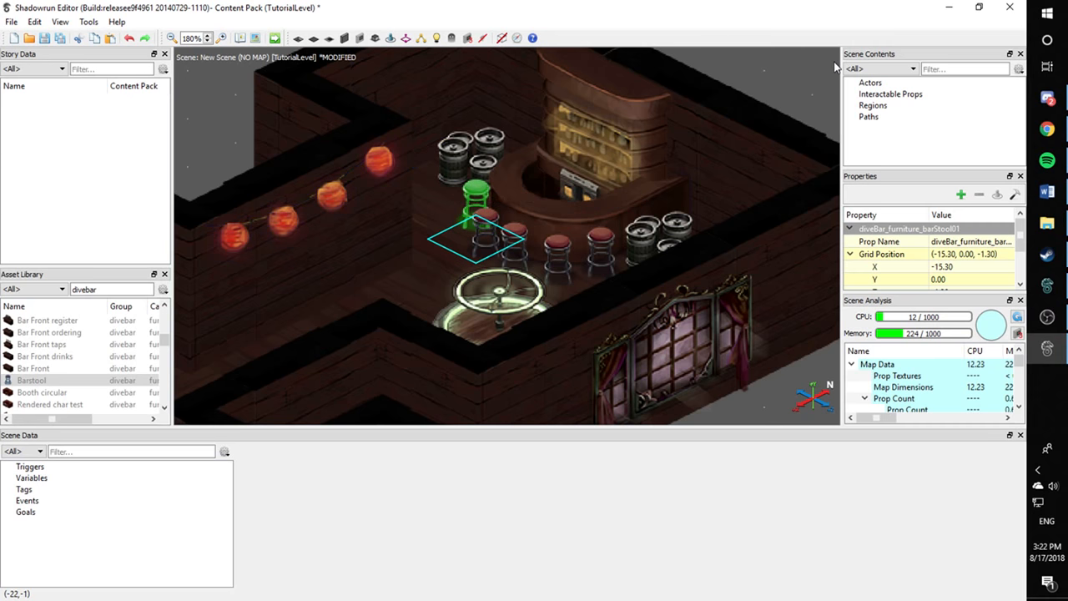
pyautogui.click(797, 80)
# Inspect the finished row of barstools and the rest of the bar for areas that still need props
pyautogui.scroll(-1, 651, 180)
pyautogui.scroll(-9, 649, 175)
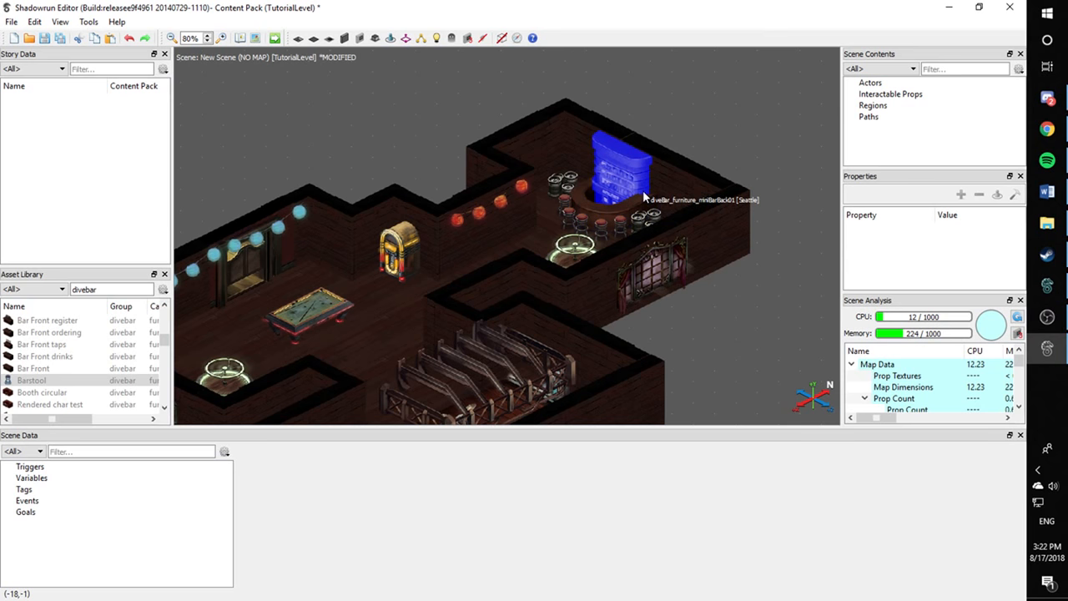
pyautogui.scroll(5, 613, 209)
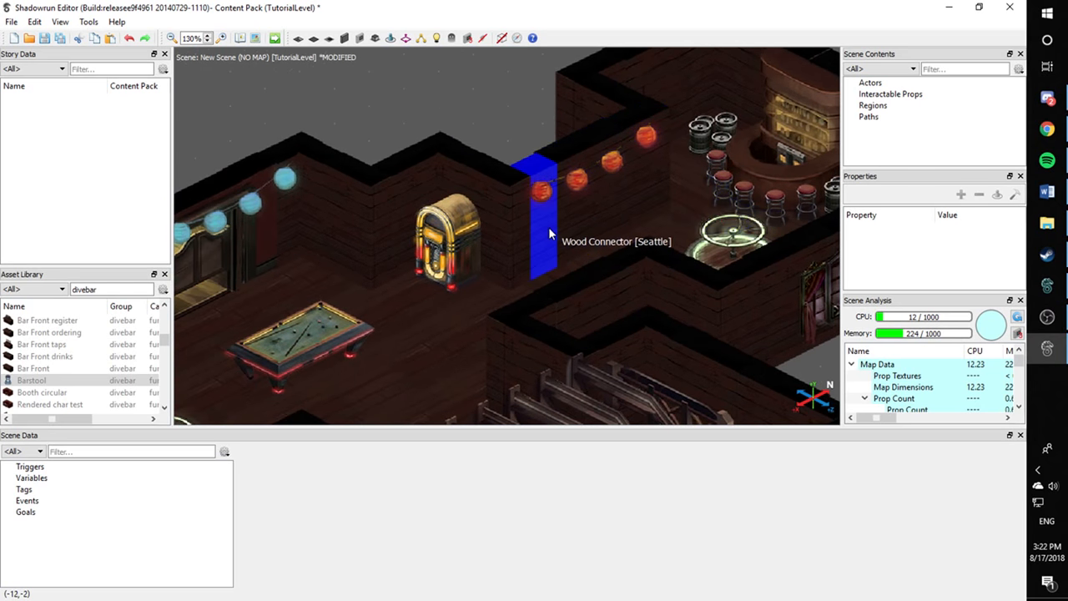
pyautogui.scroll(-3, 548, 228)
pyautogui.moveTo(532, 238); pyautogui.dragTo(526, 172, button='middle')
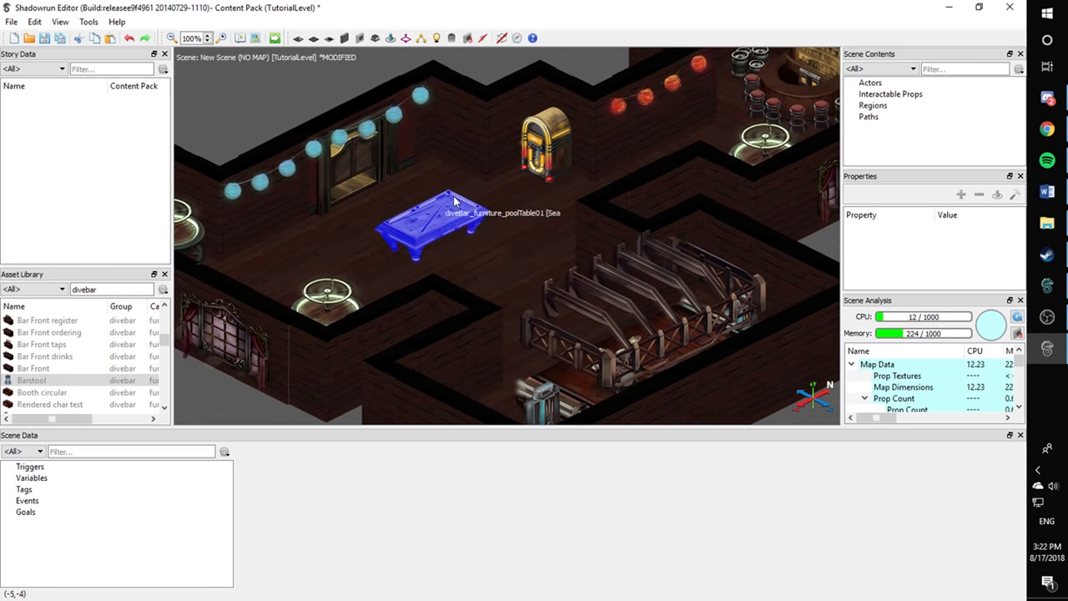
pyautogui.moveTo(476, 234); pyautogui.dragTo(525, 271, button='middle')
pyautogui.scroll(-3, 586, 218)
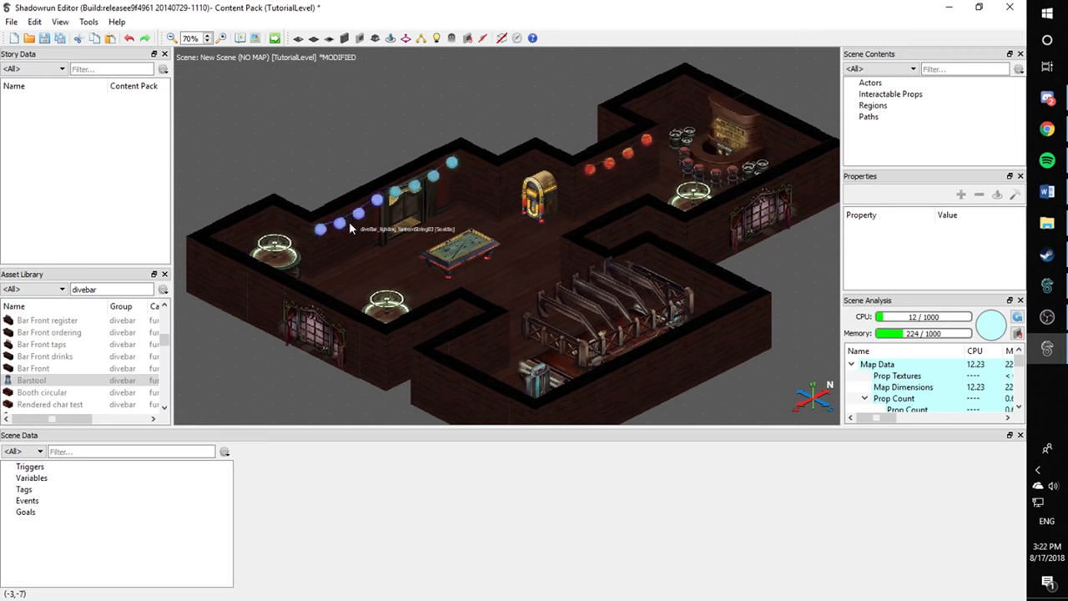
# Find the divebar rugs among the assets and place a Rug large on the floor beneath the pool table
pyautogui.click(94, 392)
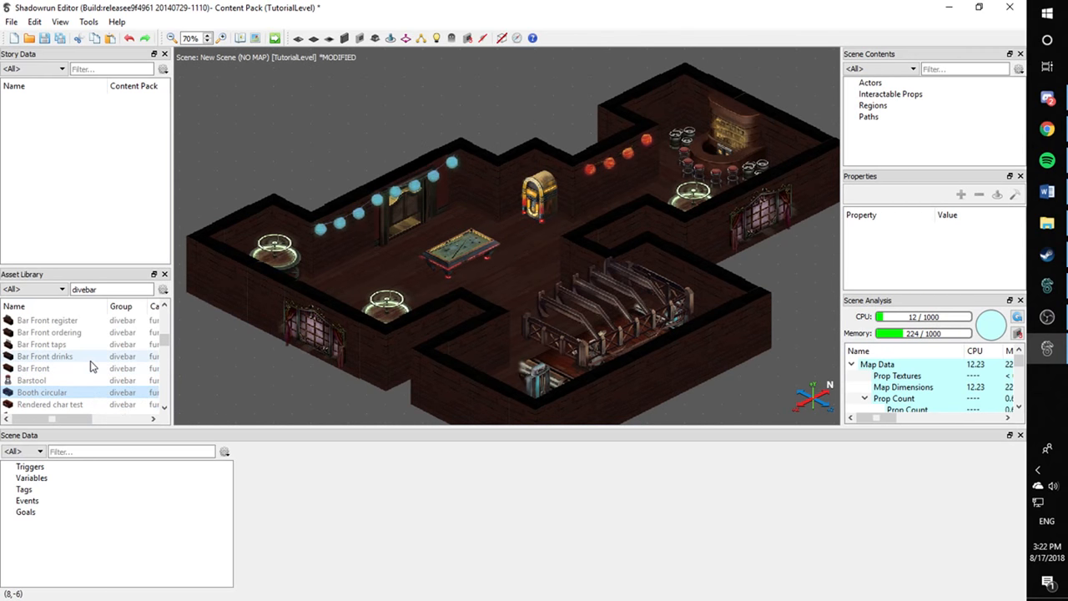
pyautogui.scroll(3, 91, 367)
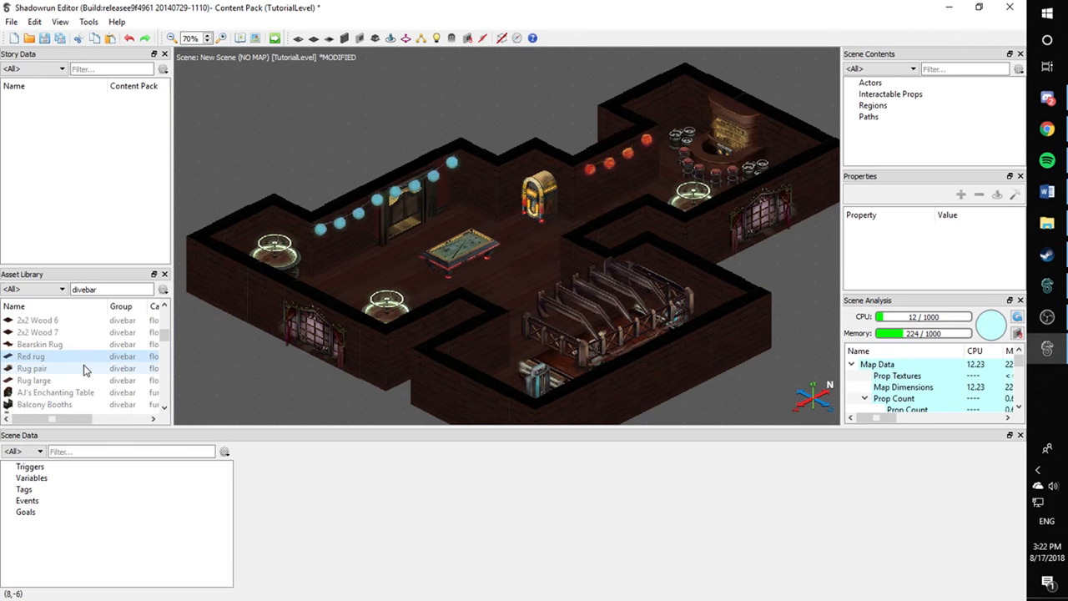
pyautogui.moveTo(84, 368); pyautogui.dragTo(86, 370)
pyautogui.click(83, 380)
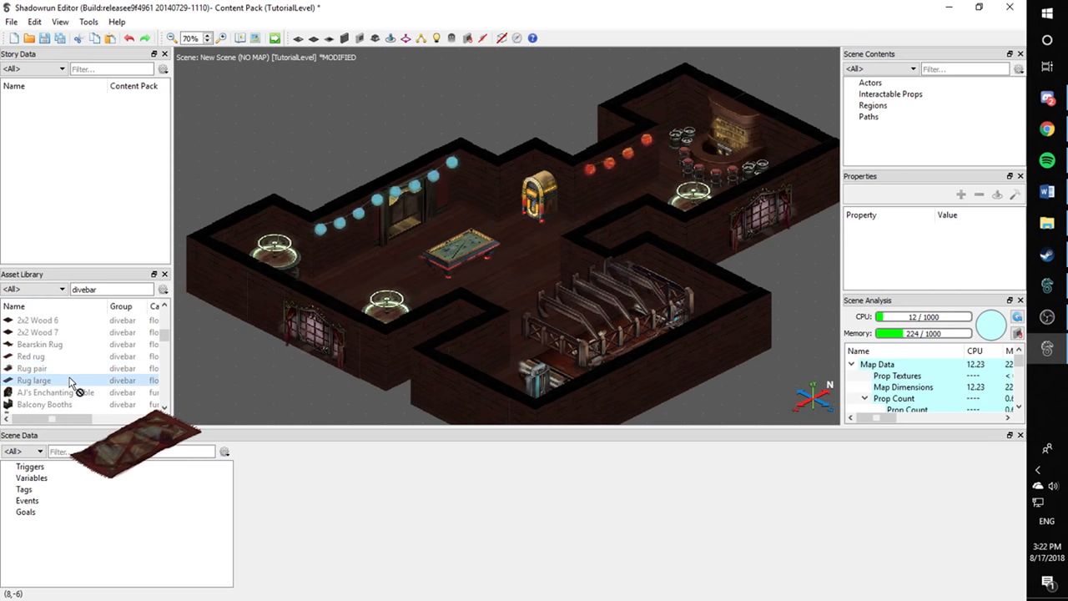
pyautogui.scroll(4, 365, 318)
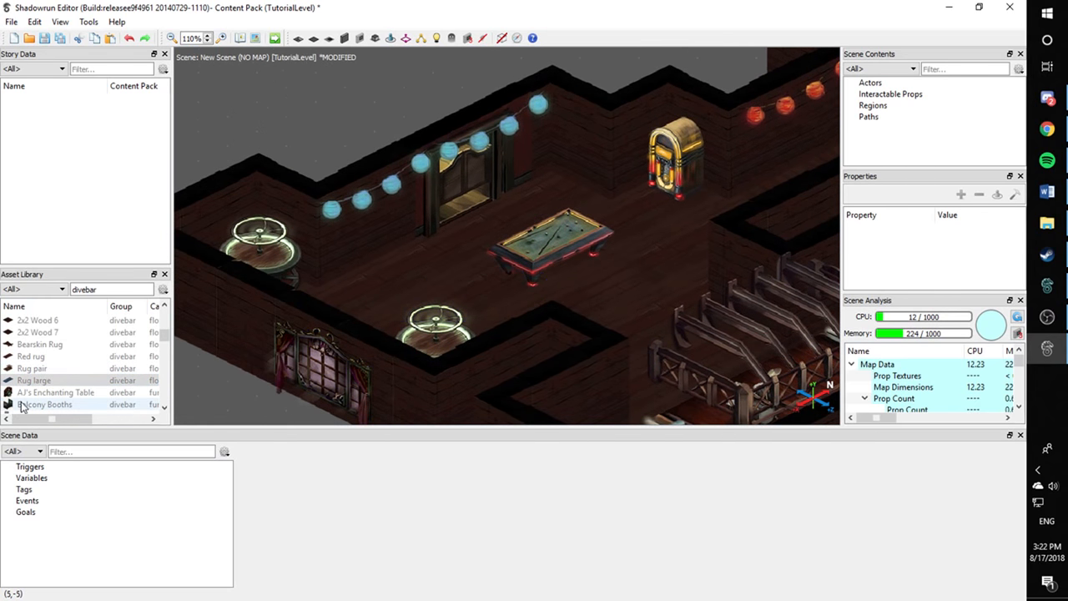
pyautogui.moveTo(59, 380); pyautogui.dragTo(519, 288)
pyautogui.click(328, 120)
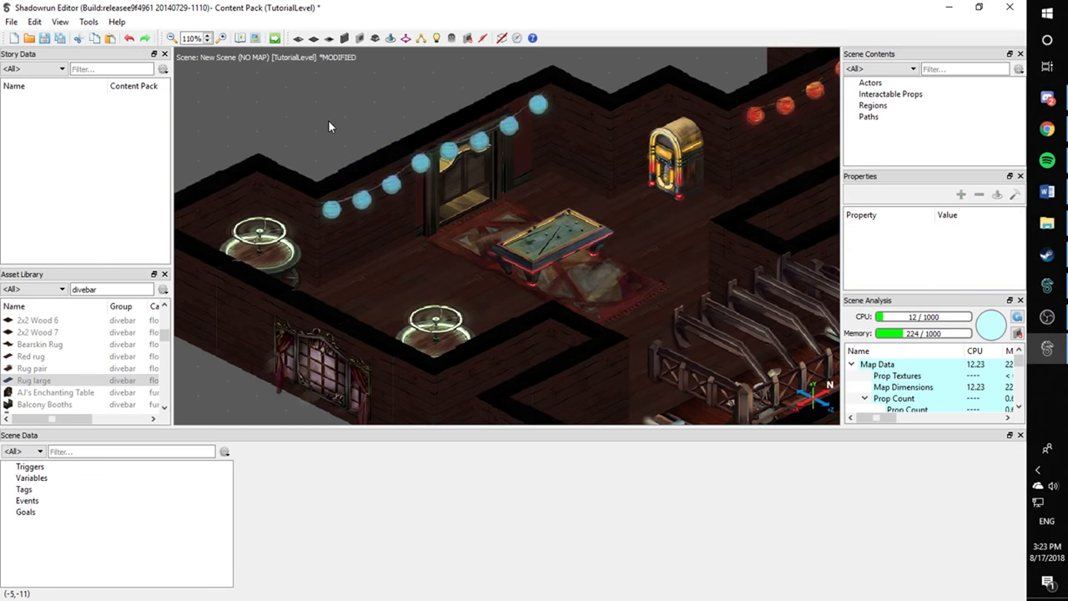
# Turn the large rug parallel to the blue-lantern wall in front of the doorway, and move the pool table clear of it
pyautogui.click(565, 282)
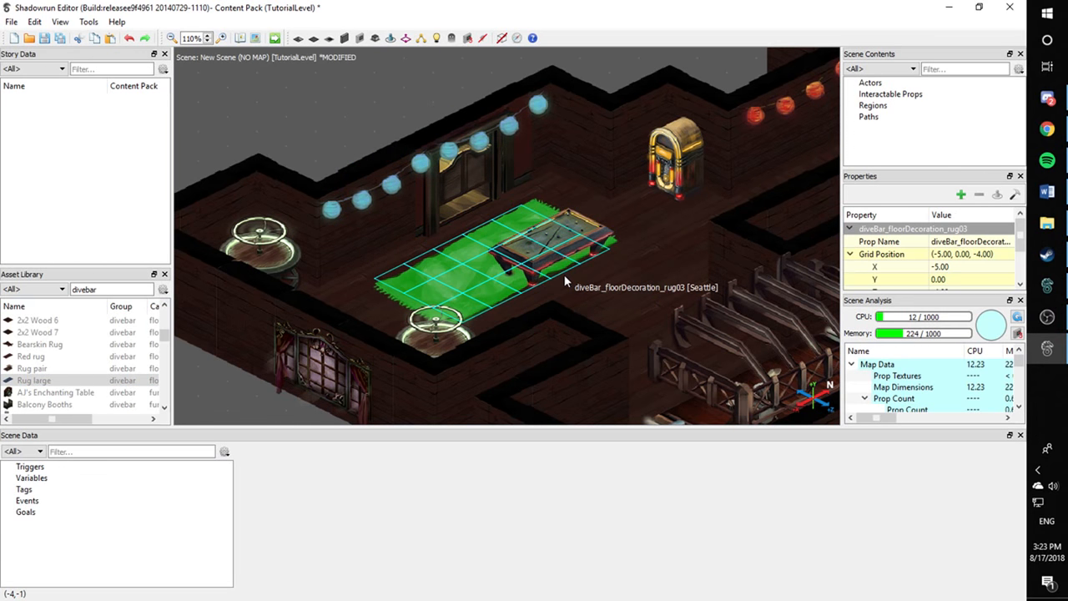
pyautogui.moveTo(564, 282); pyautogui.dragTo(482, 240)
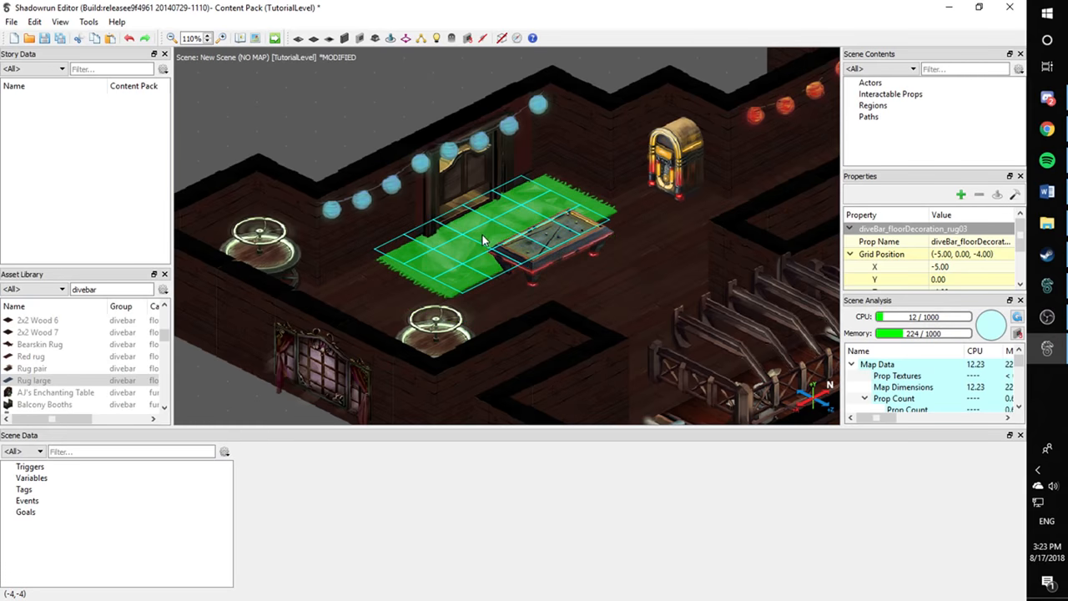
pyautogui.click(333, 107)
pyautogui.moveTo(517, 238); pyautogui.dragTo(575, 266)
pyautogui.click(356, 132)
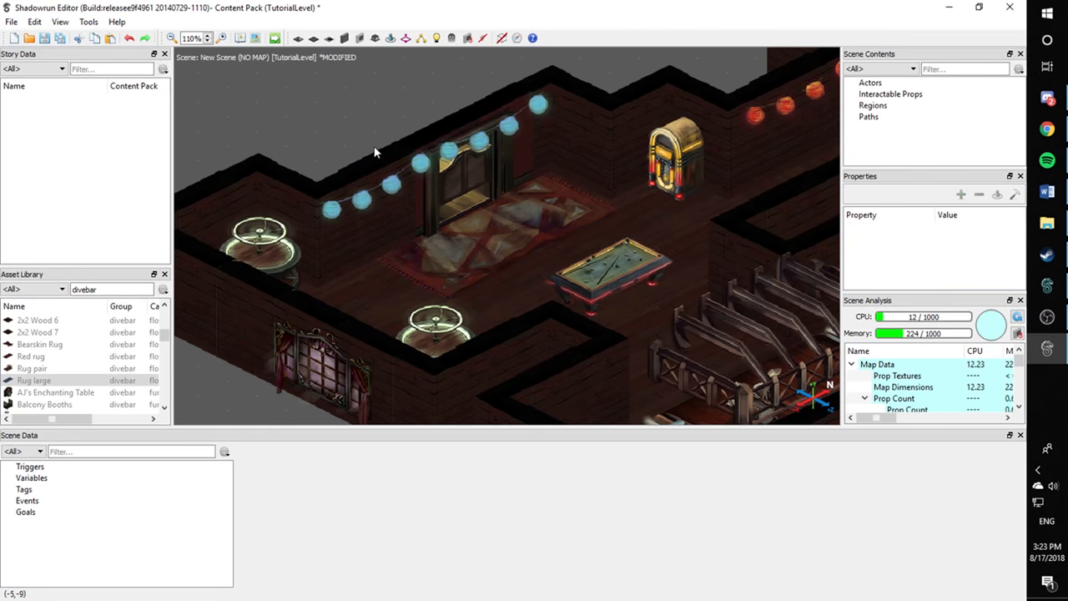
# Place a Bearskin Rug at grid position (-5.00, 0.00, 0.00), partly beneath the pool table
pyautogui.scroll(-3, 373, 150)
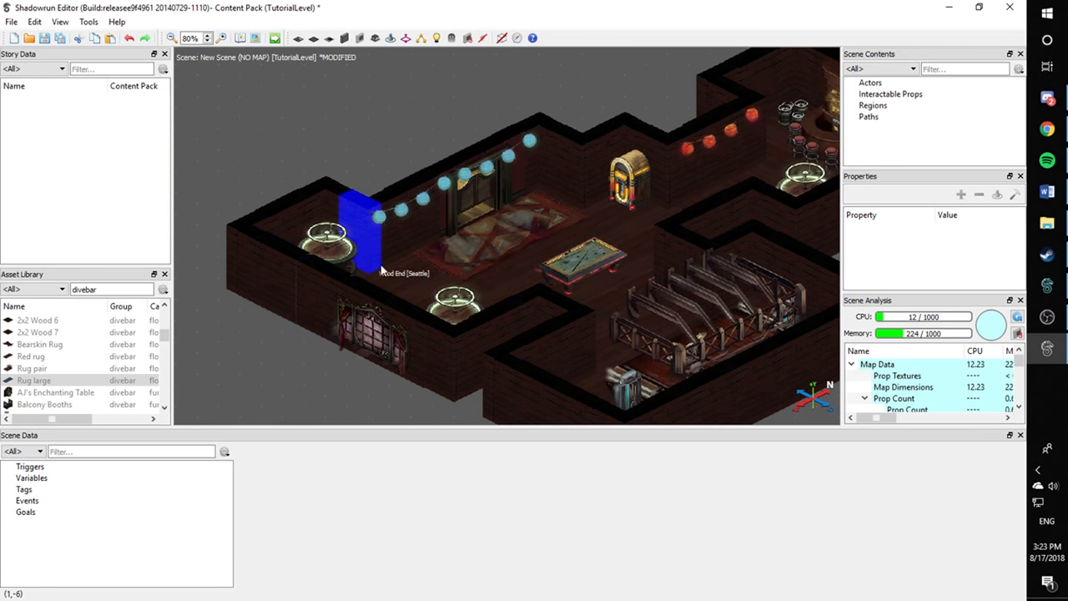
pyautogui.scroll(-3, 392, 264)
pyautogui.scroll(5, 318, 283)
pyautogui.scroll(-4, 312, 242)
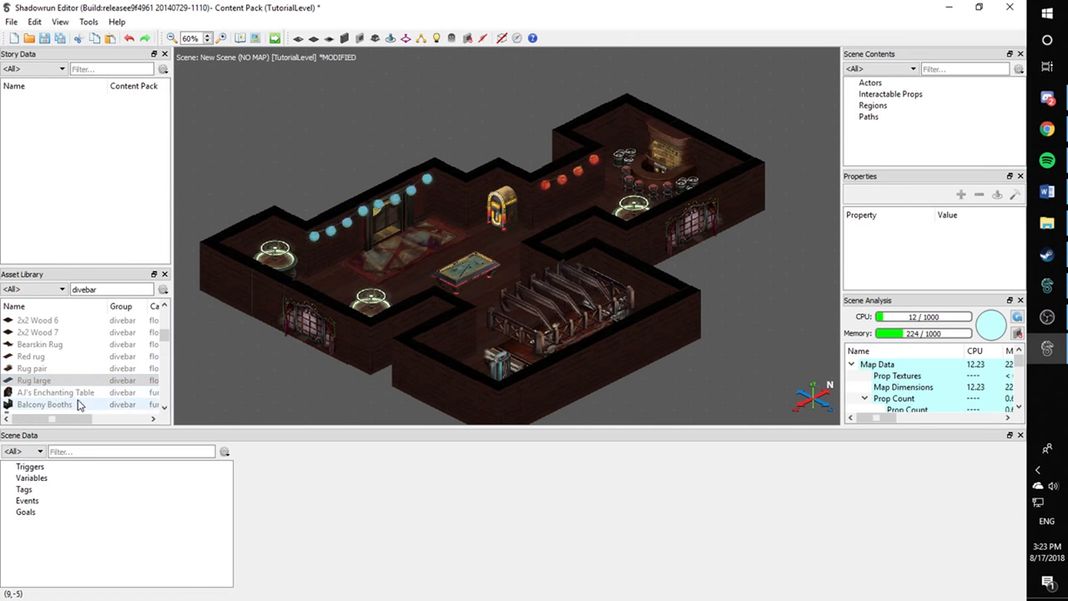
pyautogui.moveTo(78, 396)
pyautogui.mouseDown()
pyautogui.moveTo(53, 370)
pyautogui.moveTo(88, 350)
pyautogui.moveTo(472, 296)
pyautogui.moveTo(443, 315)
pyautogui.moveTo(454, 334)
pyautogui.moveTo(441, 362)
pyautogui.moveTo(442, 321)
pyautogui.mouseUp()
pyautogui.scroll(3, 443, 316)
pyautogui.click(455, 315)
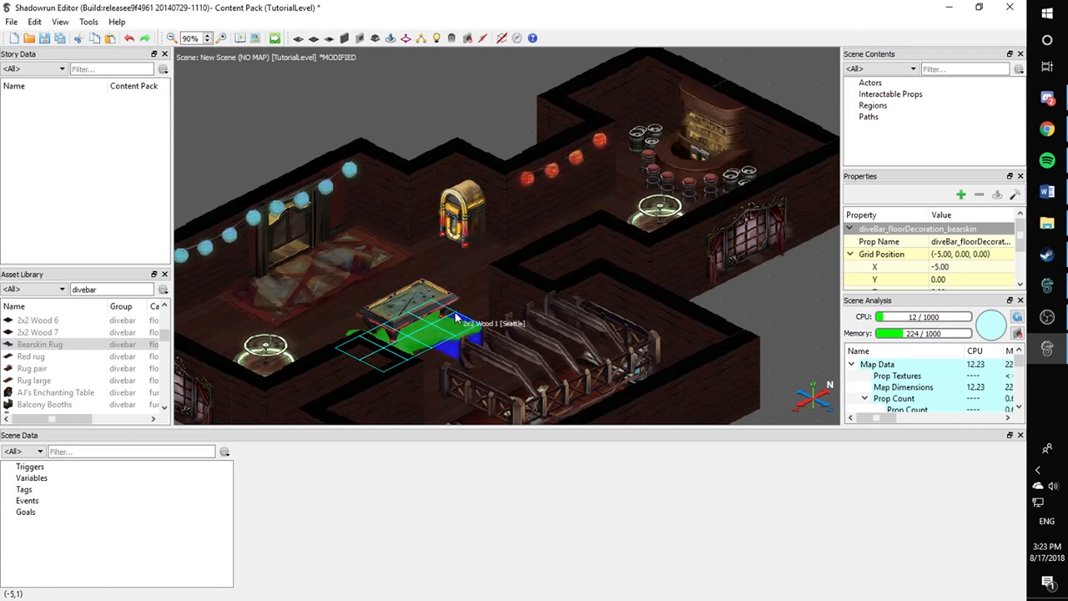
# Shift the Bearskin Rug to grid position (-5.50, 0.00, -0.50) so it lies beneath the pool table, and deselect it
pyautogui.click(432, 123)
pyautogui.moveTo(434, 328); pyautogui.dragTo(443, 324)
pyautogui.click(409, 107)
pyautogui.click(439, 330)
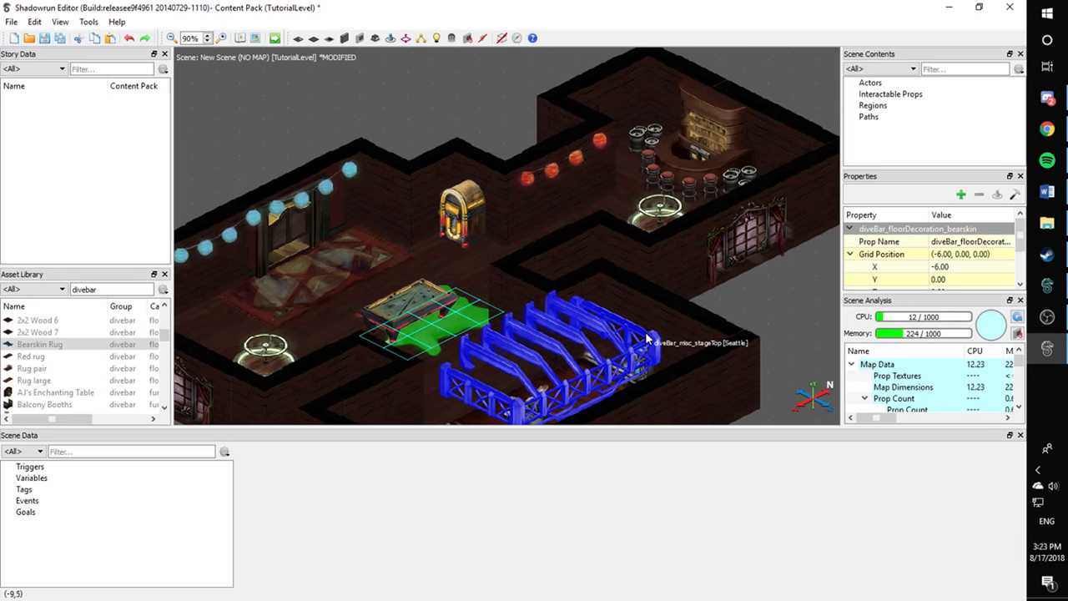
pyautogui.press('Down')
pyautogui.press('Down')
pyautogui.press('Down')
pyautogui.press('Down')
pyautogui.press('Down')
pyautogui.press('Down')
pyautogui.press('Down')
pyautogui.press('Left')
pyautogui.press('Left')
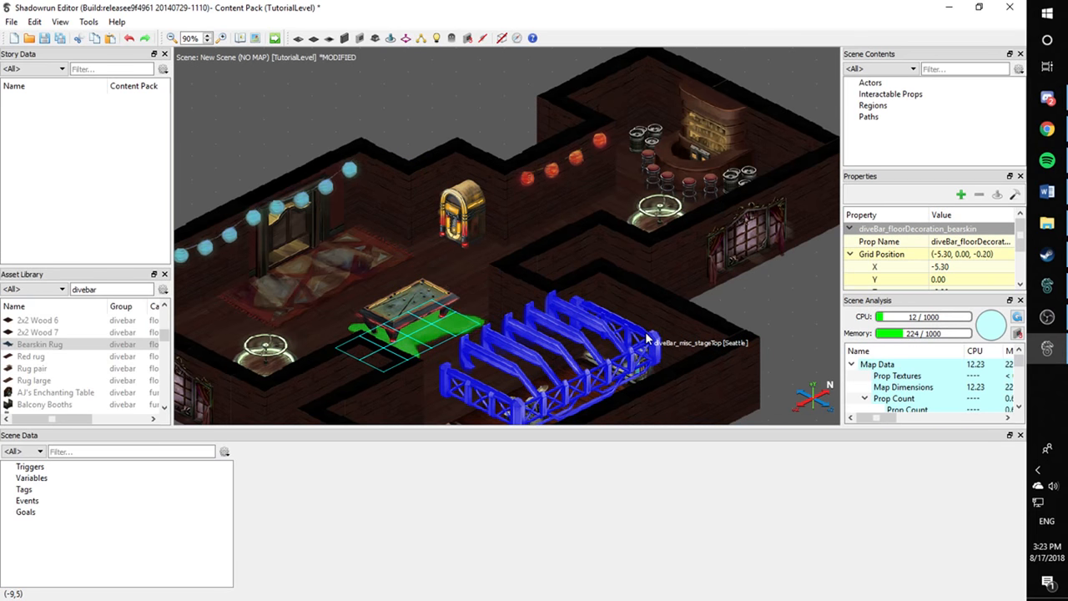
pyautogui.press('Up')
pyautogui.press('Up')
pyautogui.press('Left')
pyautogui.press('Left')
pyautogui.press('Left')
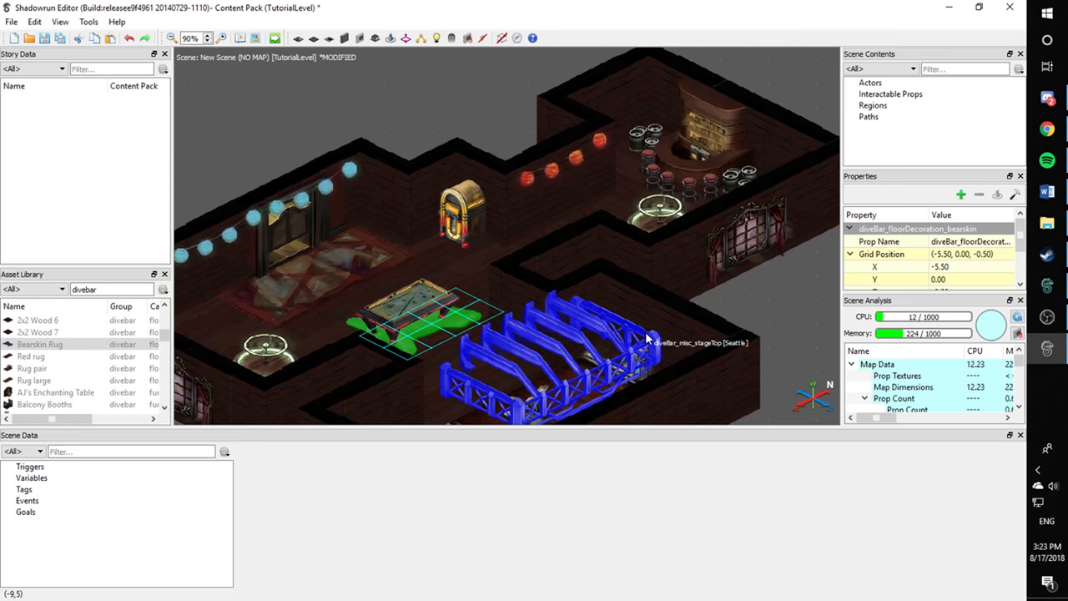
pyautogui.click(507, 123)
# Examine the whole furnished bar and the divebar assets for props that are still missing
pyautogui.scroll(4, 420, 287)
pyautogui.moveTo(419, 287); pyautogui.dragTo(566, 178, button='middle')
pyautogui.scroll(-3, 566, 178)
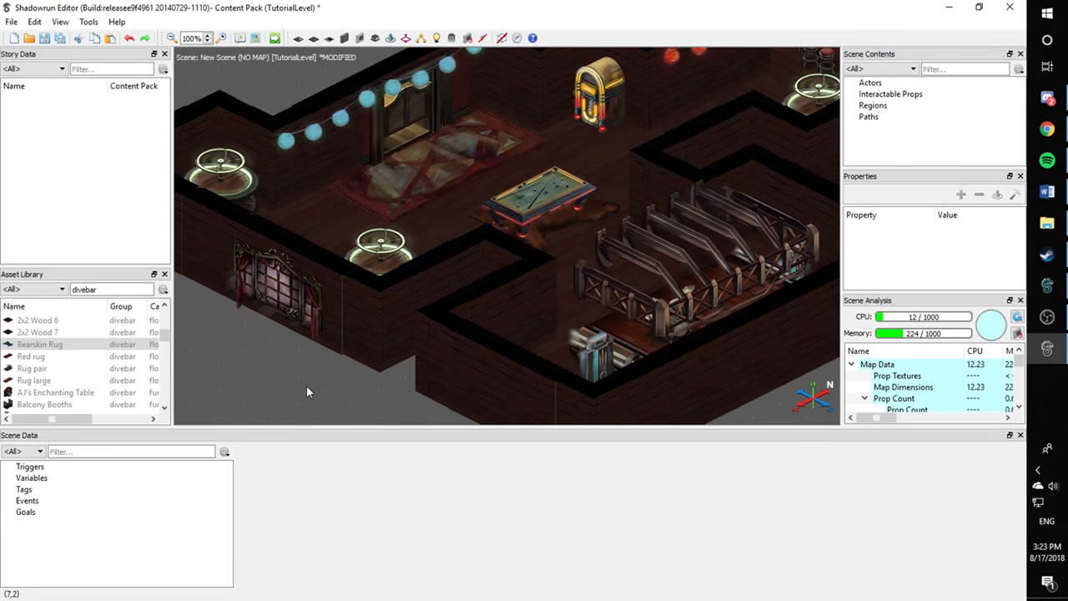
pyautogui.scroll(-3, 440, 268)
pyautogui.moveTo(434, 229); pyautogui.dragTo(354, 283, button='middle')
pyautogui.moveTo(503, 253); pyautogui.dragTo(484, 265, button='middle')
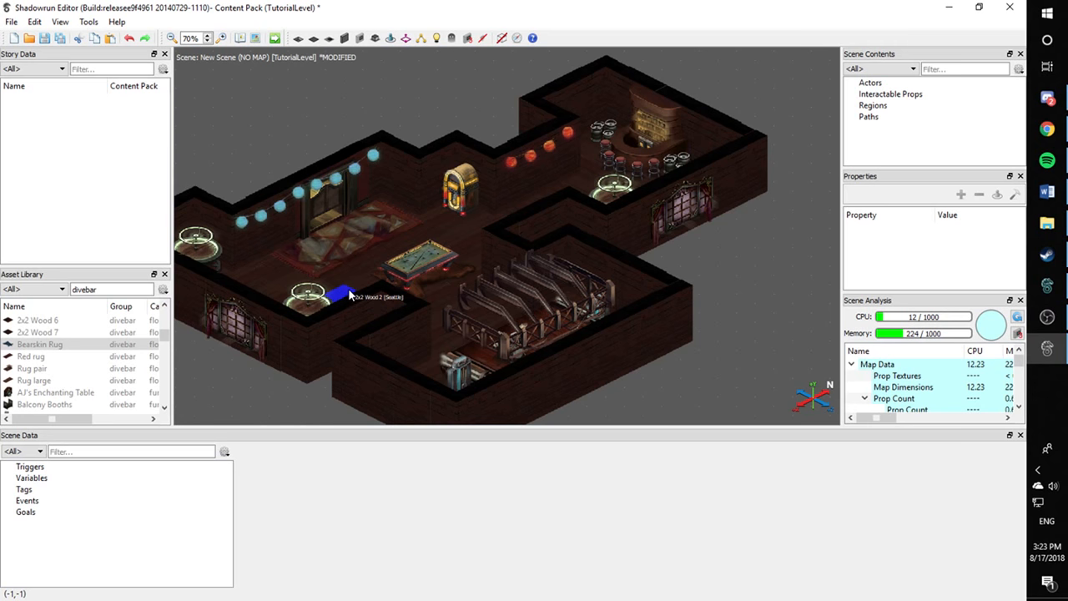
pyautogui.moveTo(354, 279); pyautogui.dragTo(390, 266, button='middle')
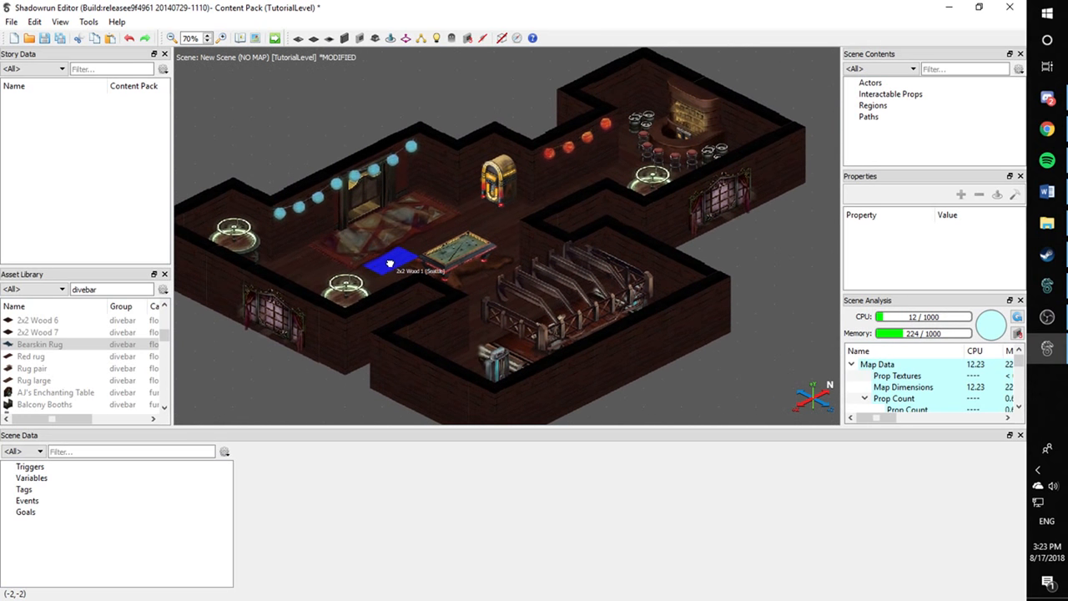
pyautogui.moveTo(304, 309); pyautogui.dragTo(382, 324, button='middle')
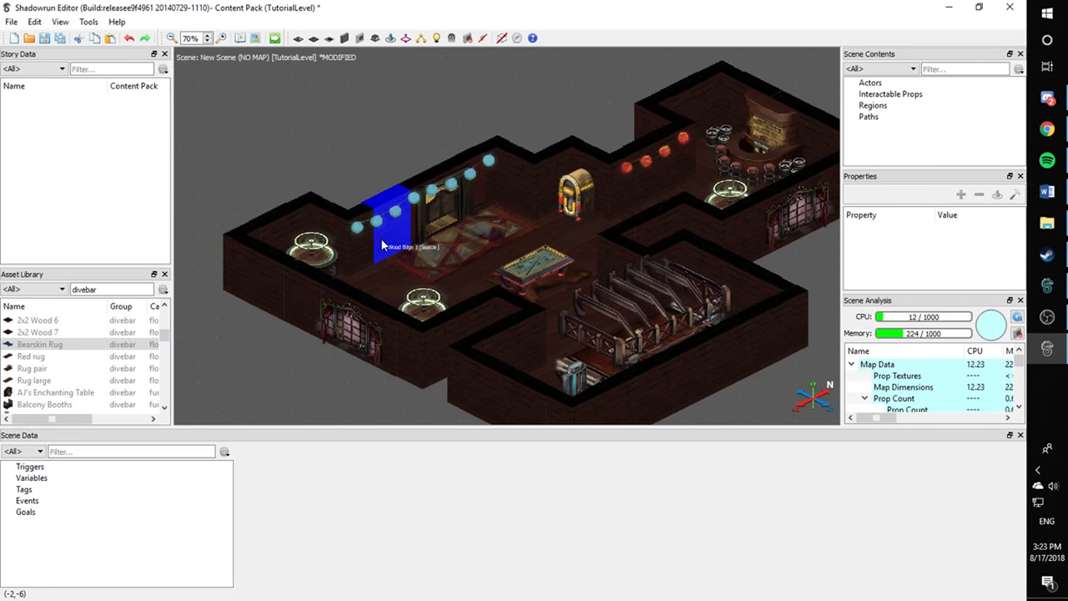
pyautogui.moveTo(735, 137); pyautogui.dragTo(649, 117, button='middle')
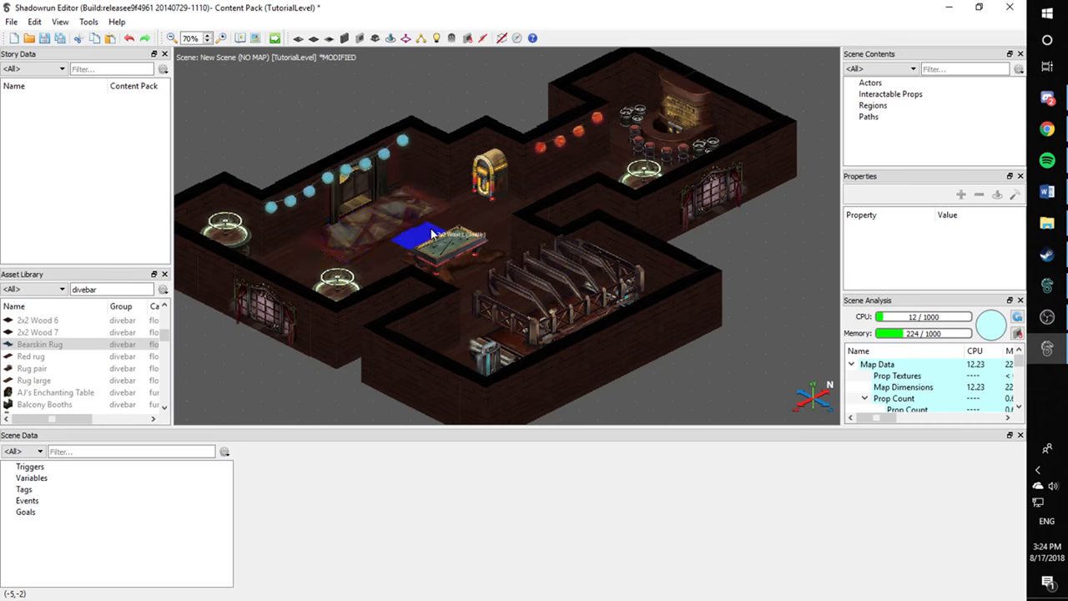
pyautogui.scroll(-2, 418, 275)
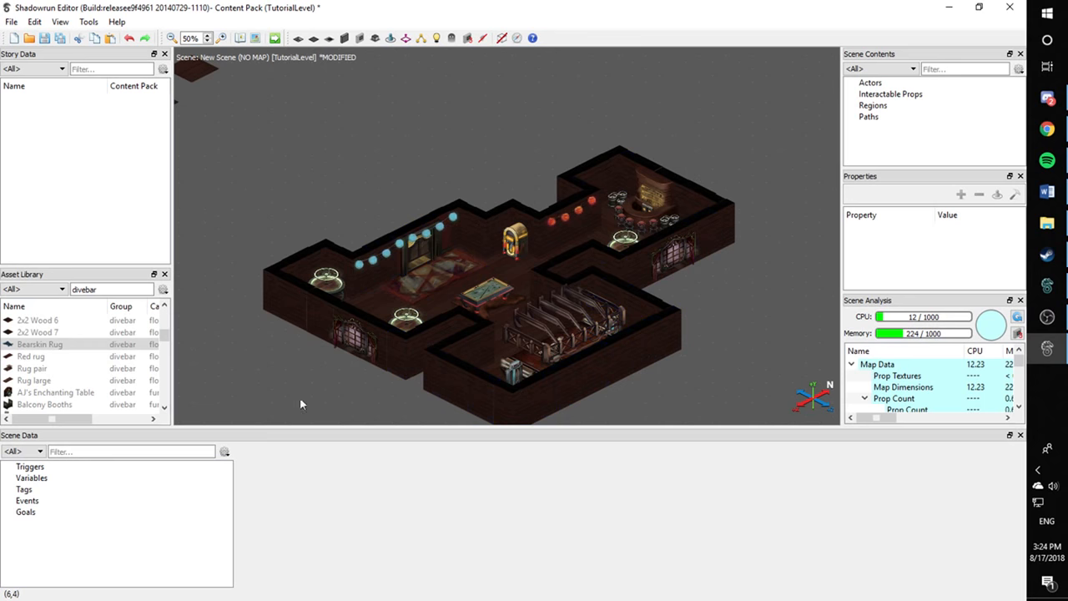
pyautogui.scroll(2, 485, 317)
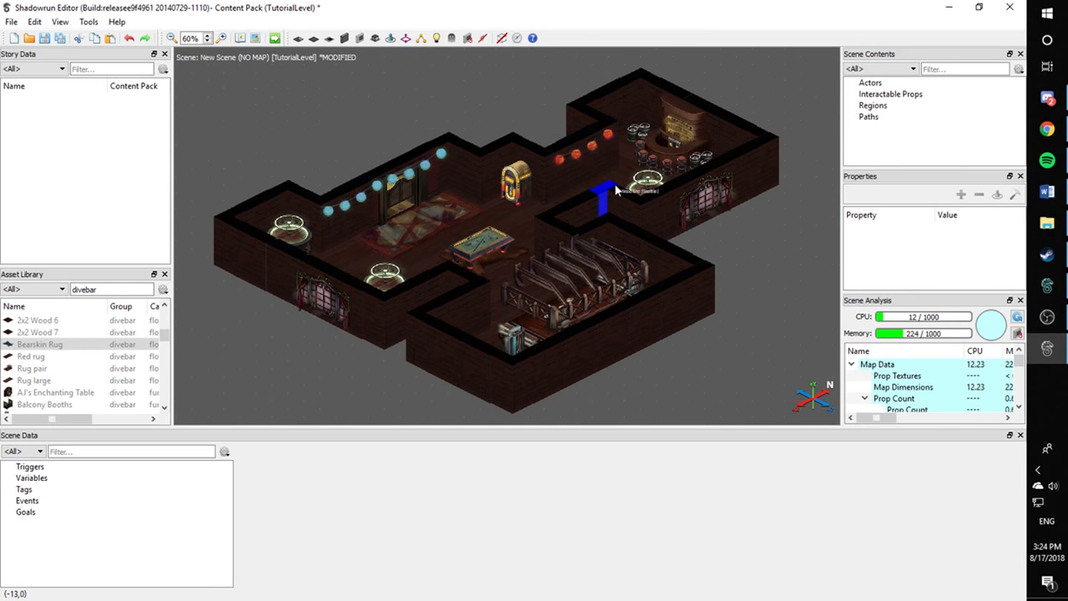
pyautogui.scroll(-4, 33, 340)
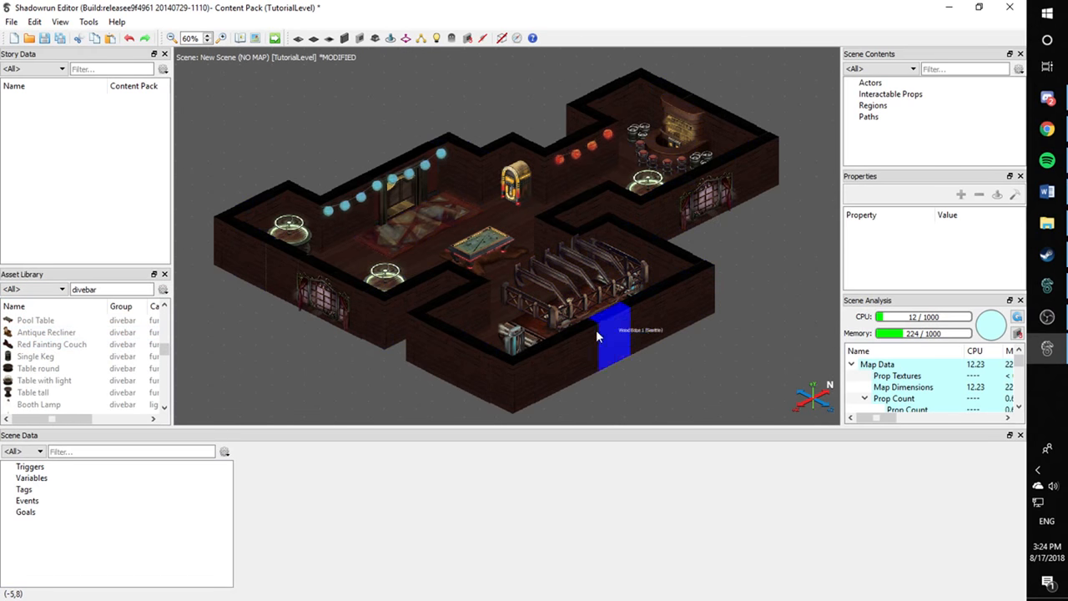
pyautogui.scroll(-10, 69, 380)
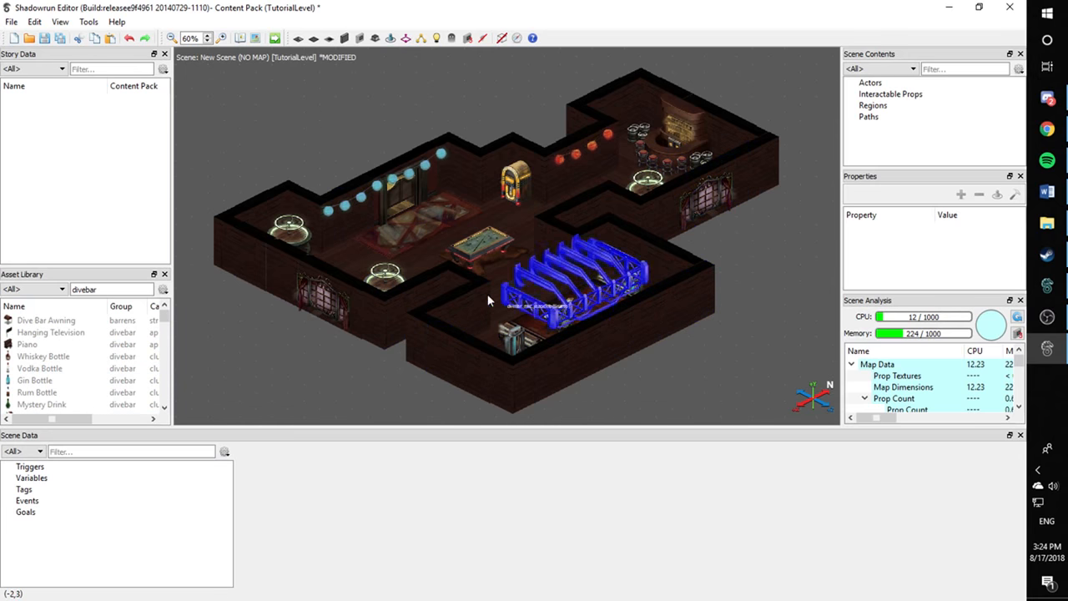
pyautogui.moveTo(485, 212)
pyautogui.mouseDown(button='middle')
pyautogui.moveTo(560, 213)
pyautogui.moveTo(469, 214)
pyautogui.mouseUp(button='middle')
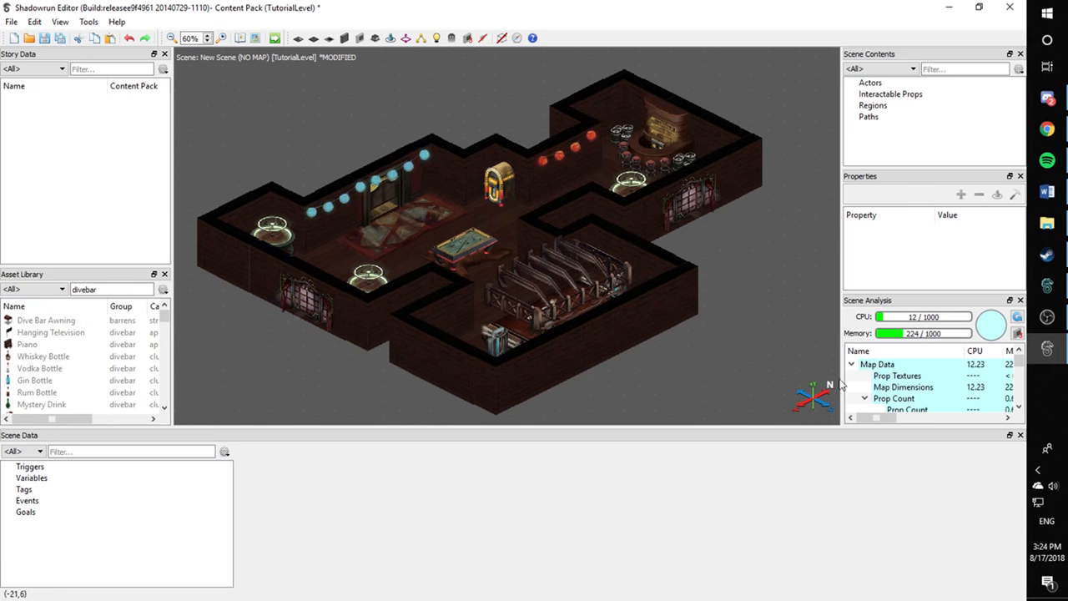
pyautogui.moveTo(452, 232); pyautogui.dragTo(479, 236, button='middle')
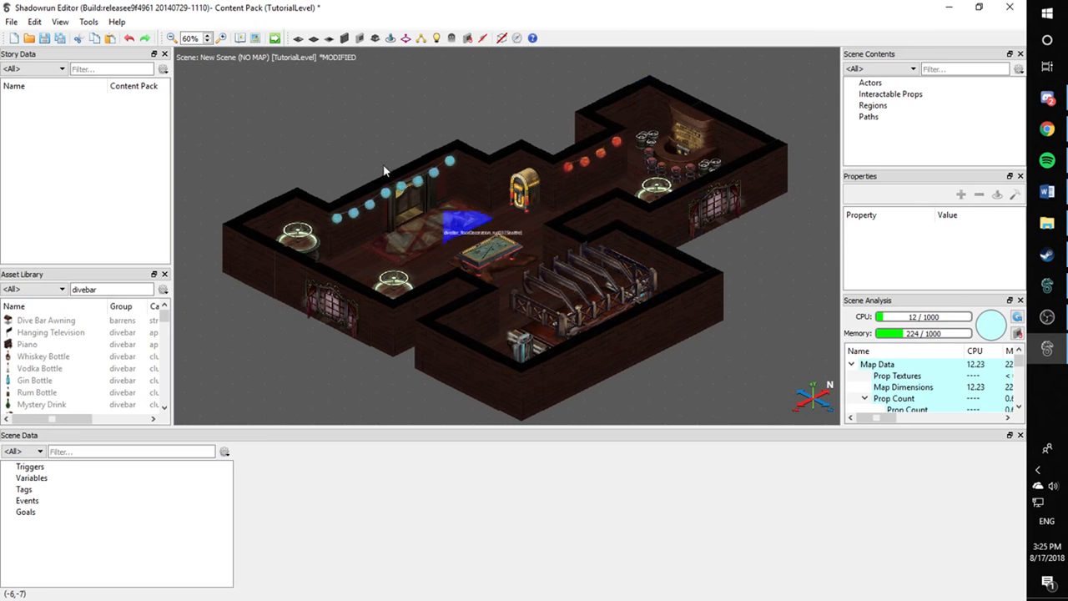
# Save the scene under the name TutorialBar
pyautogui.click(61, 38)
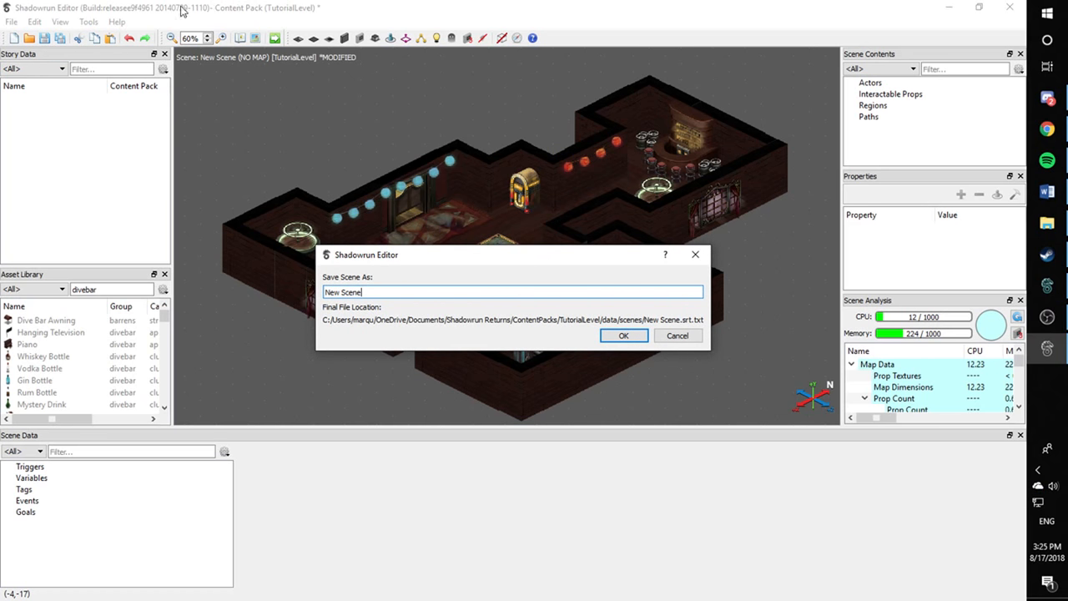
pyautogui.click(643, 335)
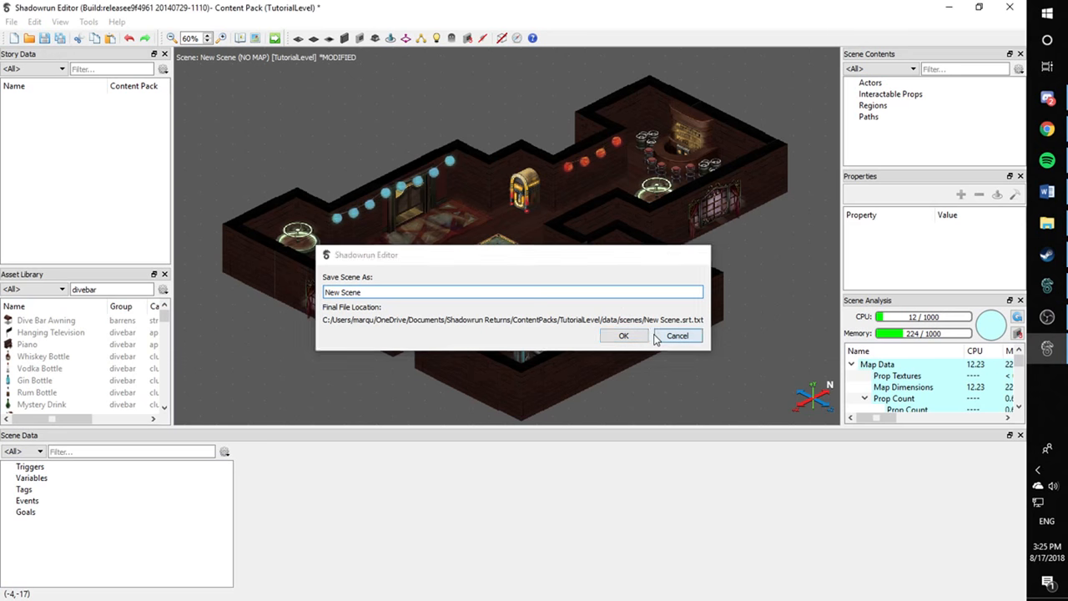
pyautogui.click(59, 38)
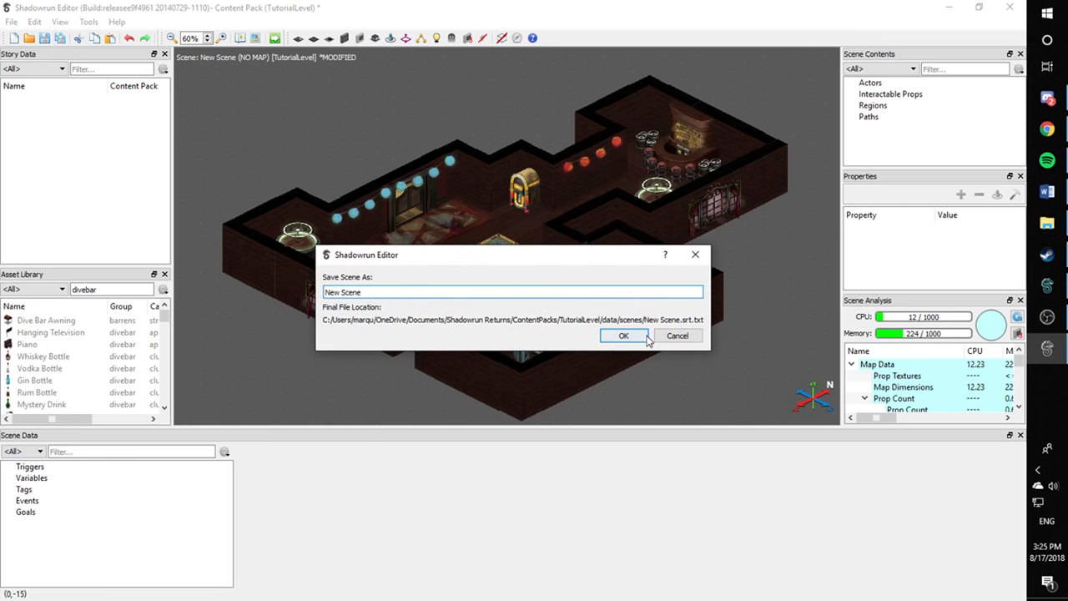
pyautogui.press('BackSpace')
pyautogui.press('BackSpace')
pyautogui.press('BackSpace')
pyautogui.press('BackSpace')
pyautogui.press('BackSpace')
pyautogui.press('BackSpace')
pyautogui.press('BackSpace')
pyautogui.press('BackSpace')
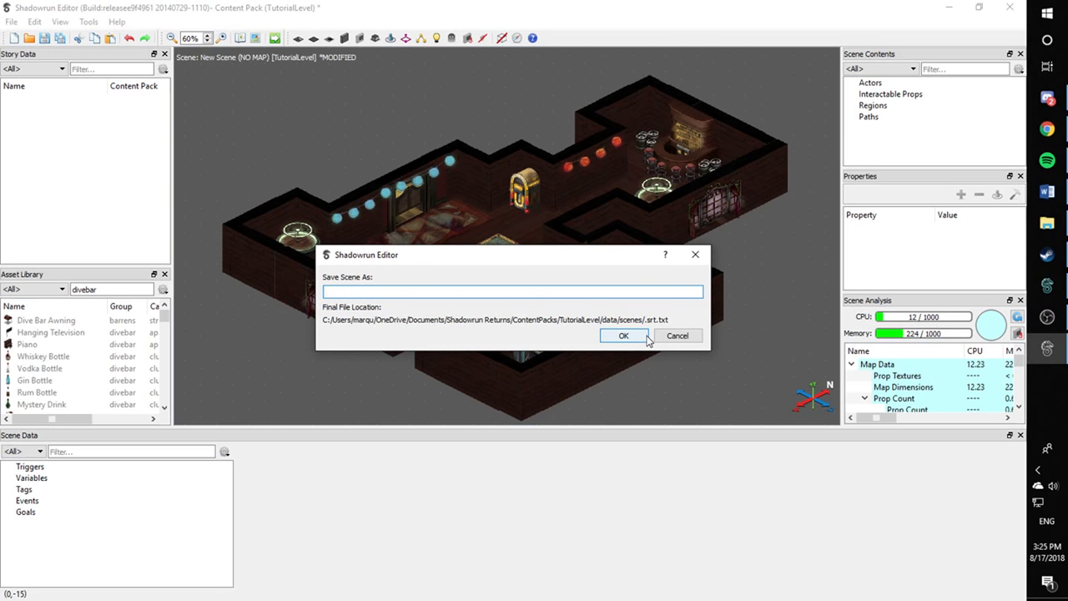
pyautogui.write('TutorialBar')
pyautogui.click(624, 336)
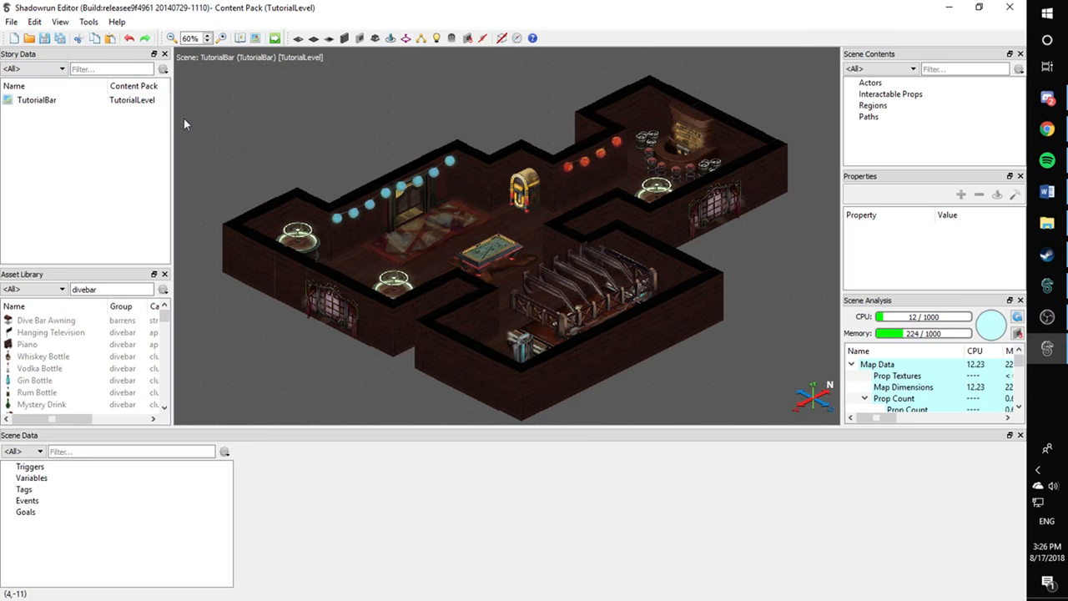
# Delete the spare wall and floor pieces lying outside the bar
pyautogui.moveTo(503, 219); pyautogui.dragTo(587, 318, button='middle')
pyautogui.scroll(-2, 475, 258)
pyautogui.scroll(-2, 589, 284)
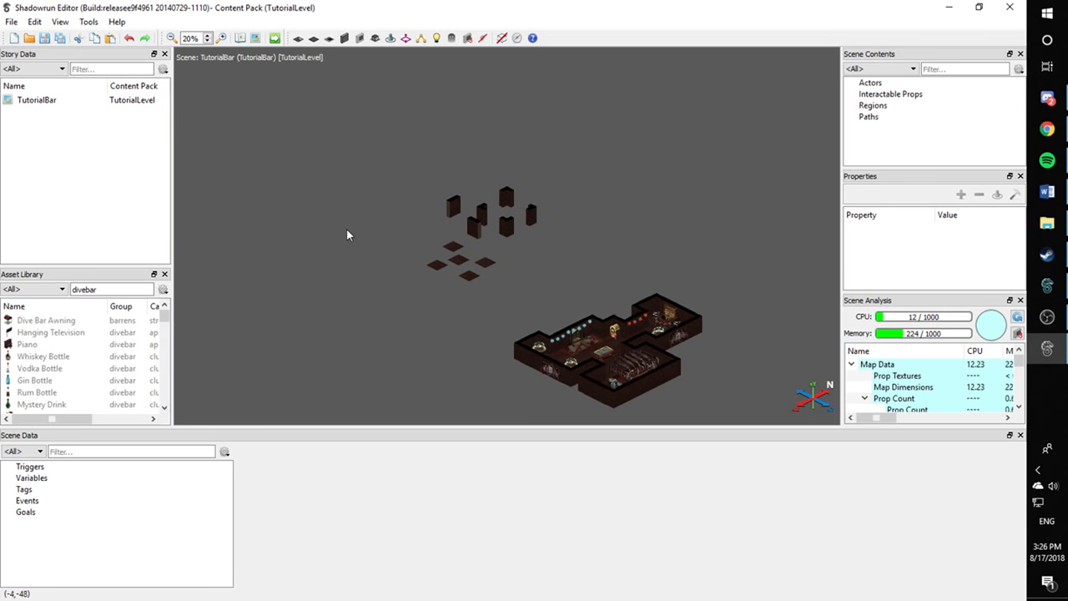
pyautogui.press('Delete')
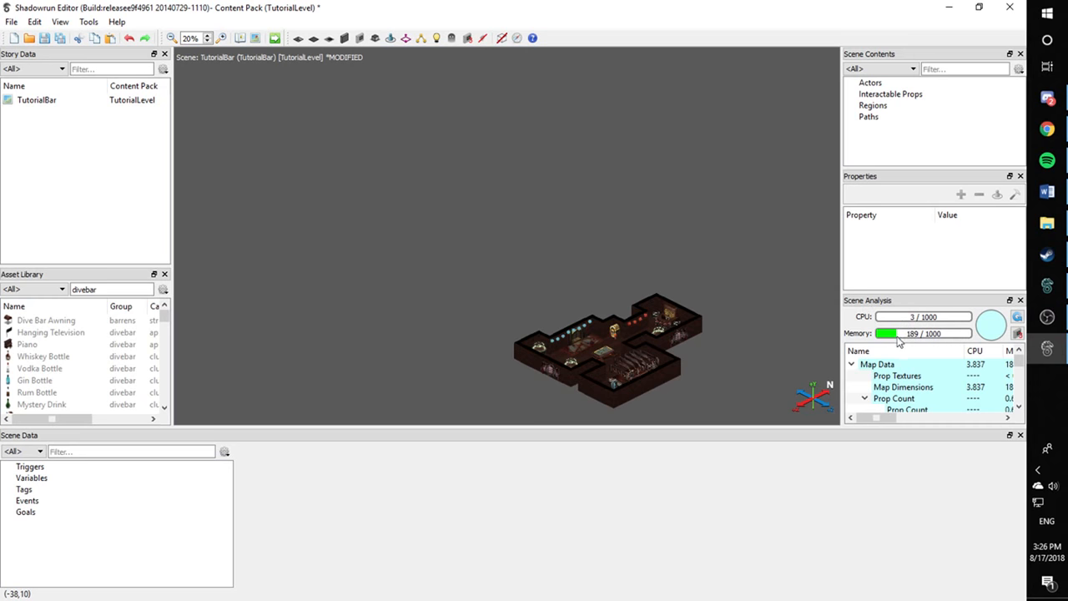
# Review the complete bar layout, from the lit tables and stage to the minibar
pyautogui.moveTo(386, 222); pyautogui.dragTo(588, 318, button='middle')
pyautogui.scroll(4, 384, 221)
pyautogui.scroll(-1, 594, 301)
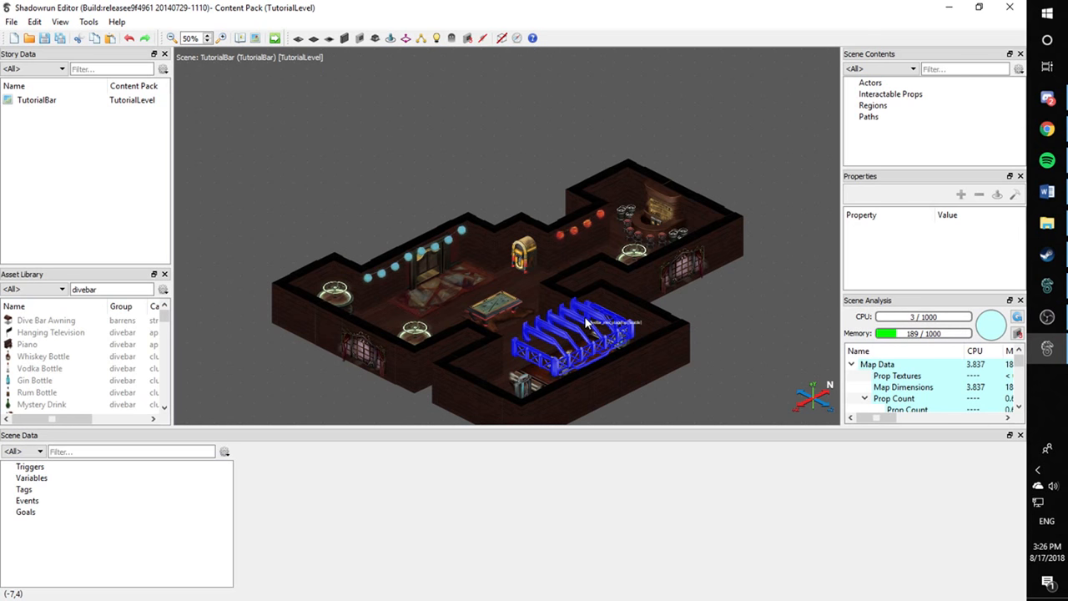
pyautogui.moveTo(543, 313); pyautogui.dragTo(509, 286, button='middle')
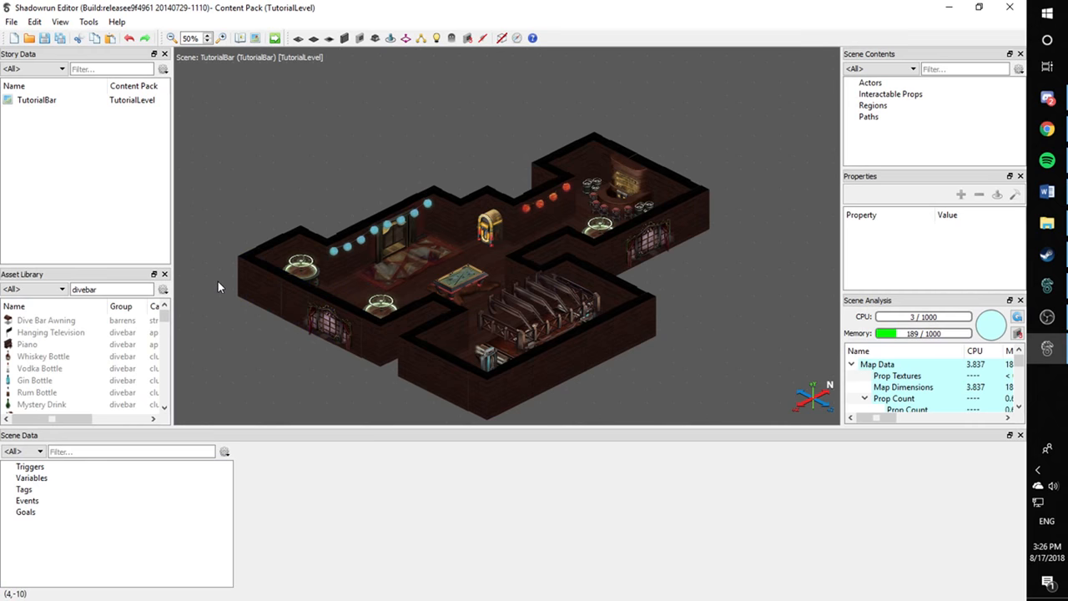
pyautogui.scroll(-1, 218, 281)
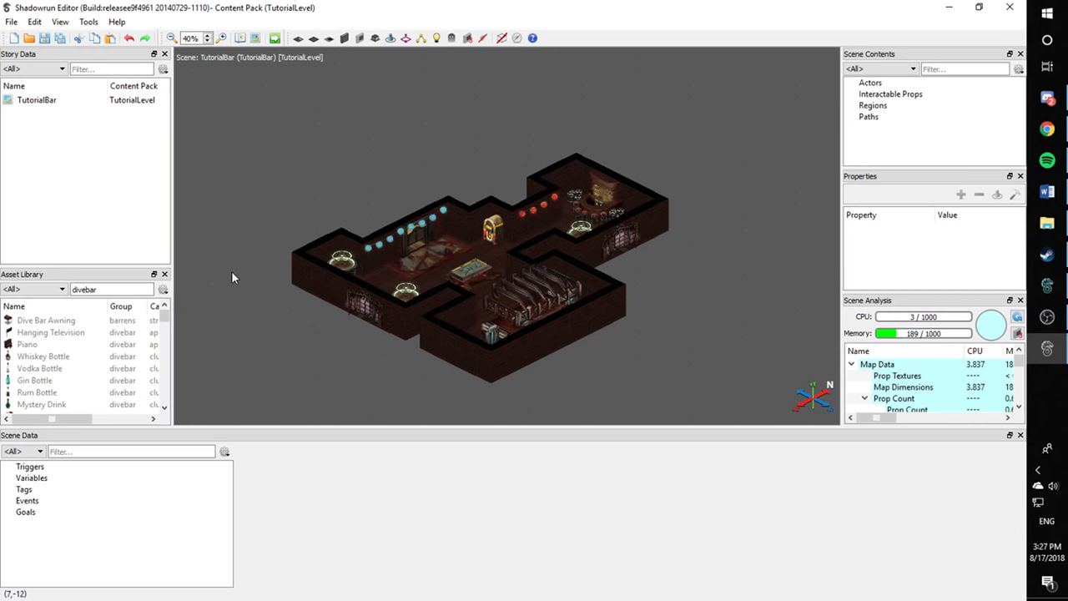